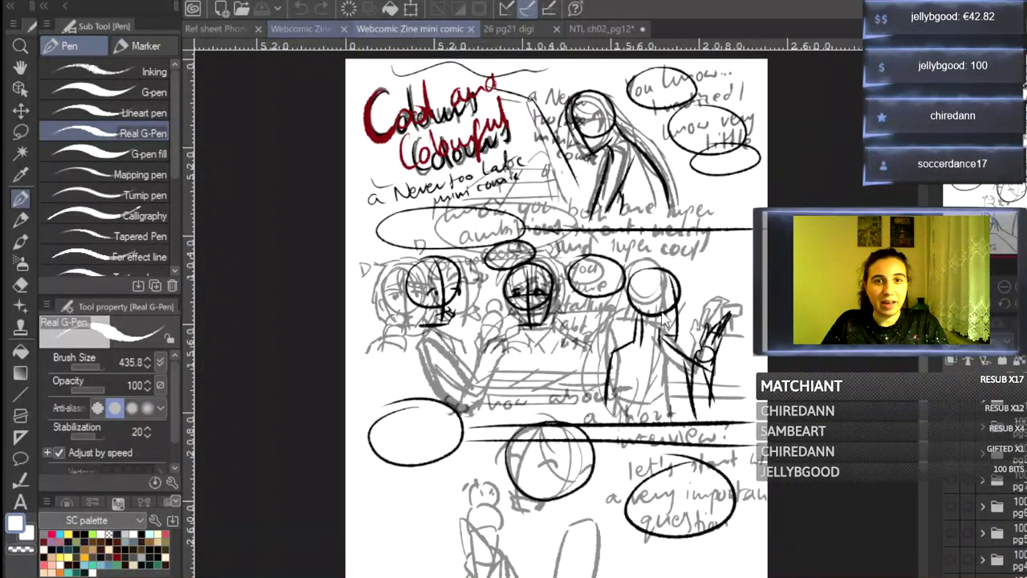
- Hide the colored artwork group in the zine illustration document so only its sketch shows, and return to the mini comic
click(302, 22)
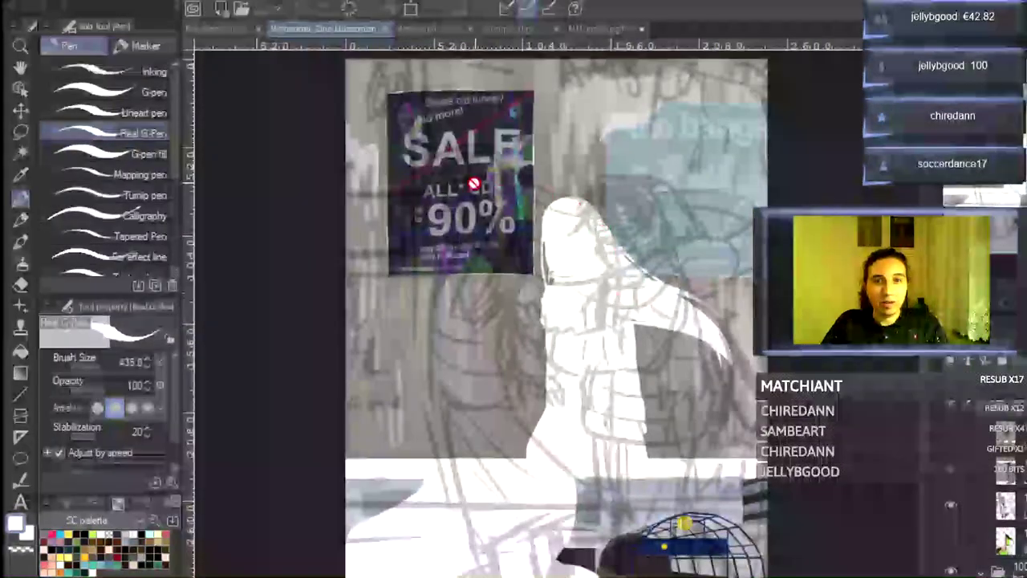
click(950, 570)
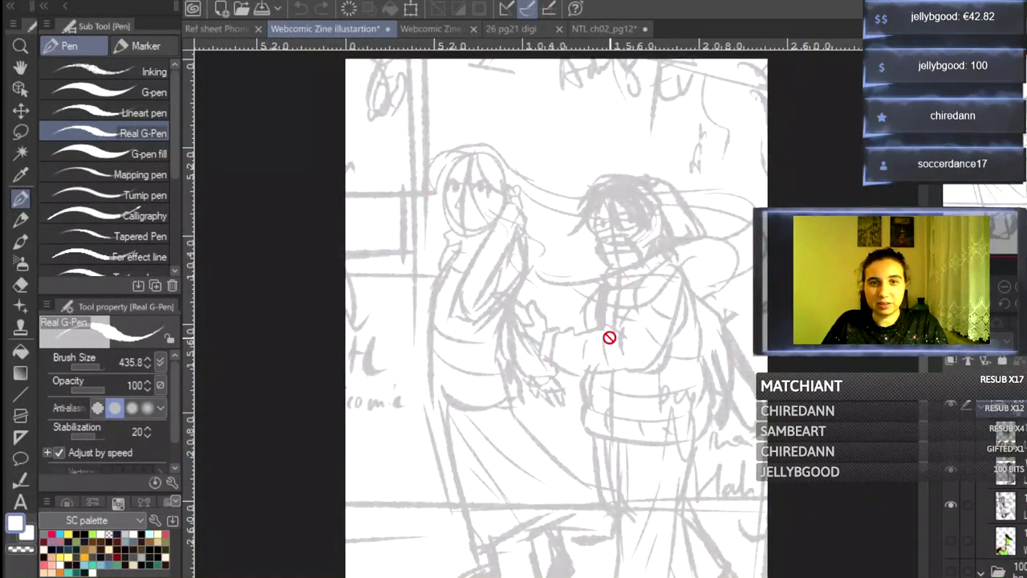
click(424, 29)
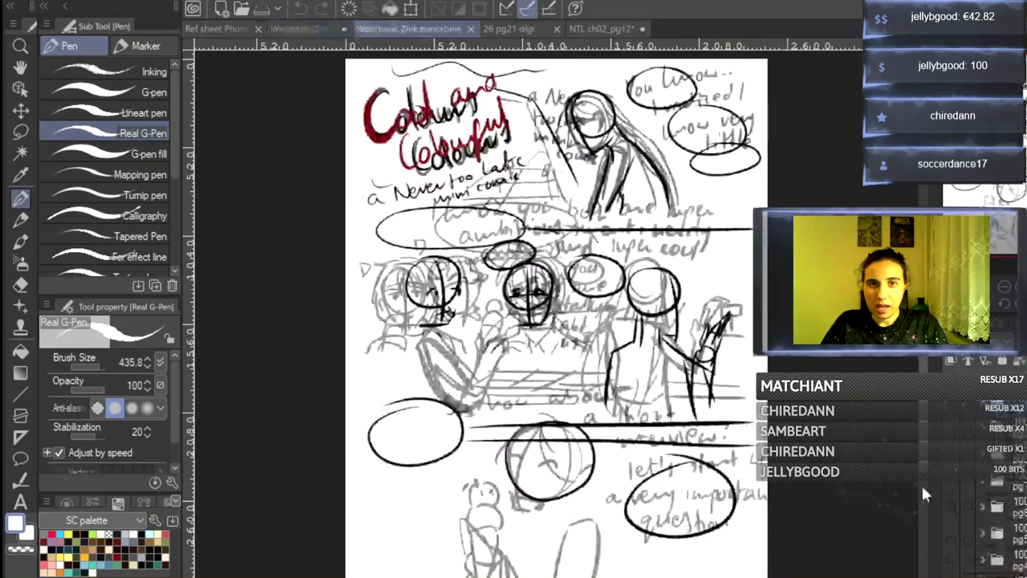
- Examine the mini comic's first page sketch and its layers, toggling a layer's visibility to check what it holds
scroll(1010, 503, up, 3)
scroll(1012, 501, down, 3)
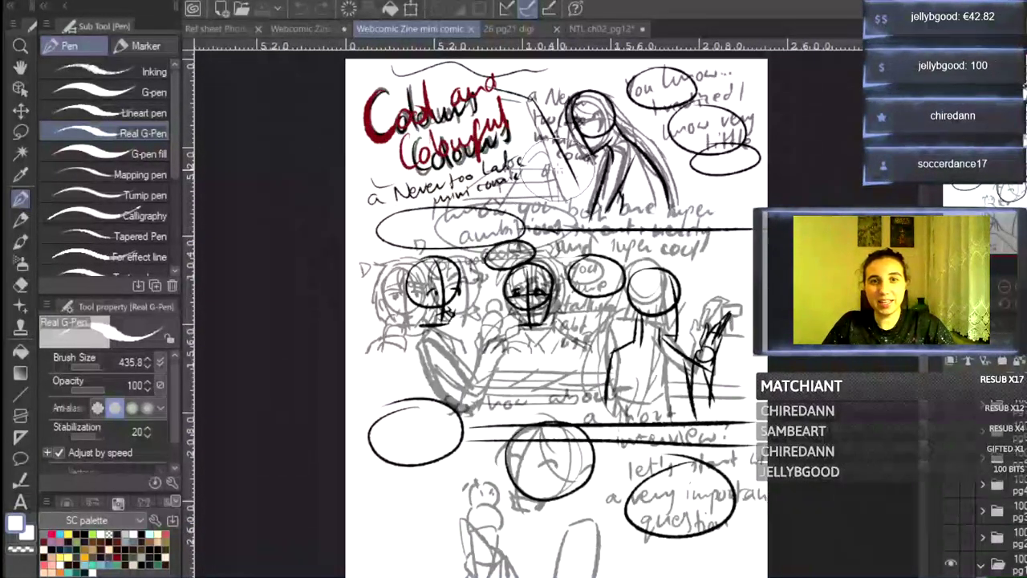
scroll(578, 148, up, 3)
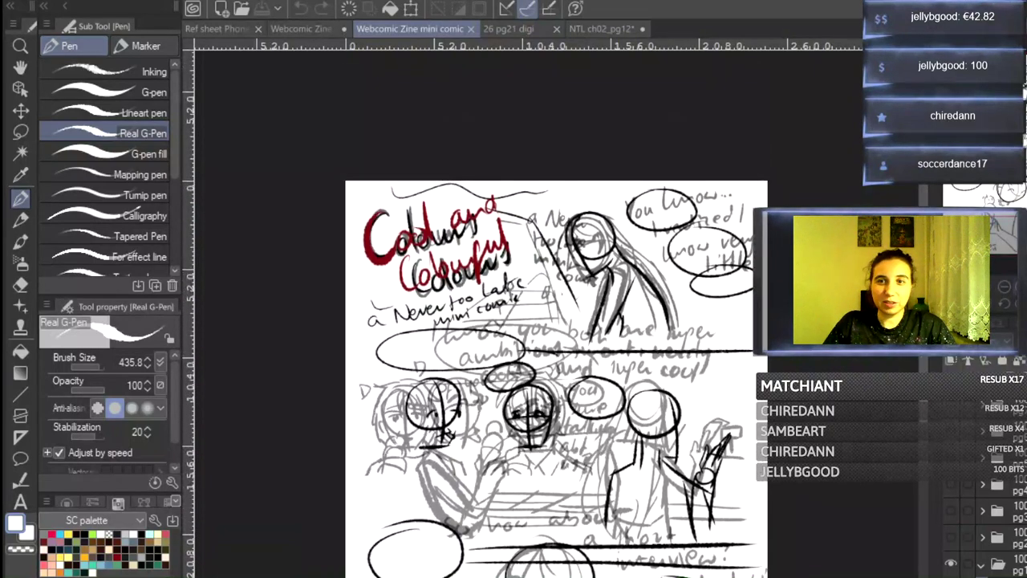
scroll(567, 369, up, 3)
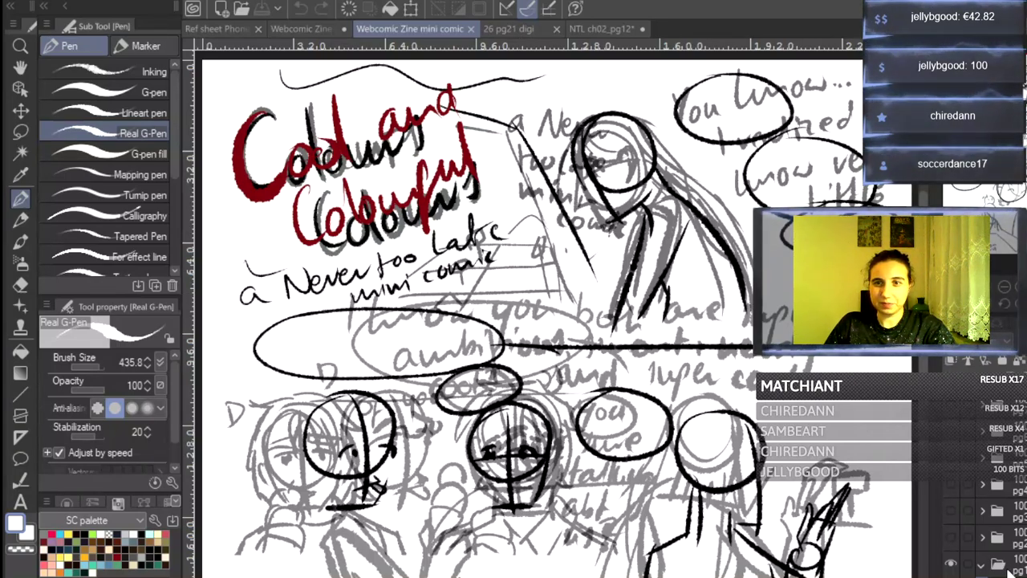
scroll(1002, 554, down, 5)
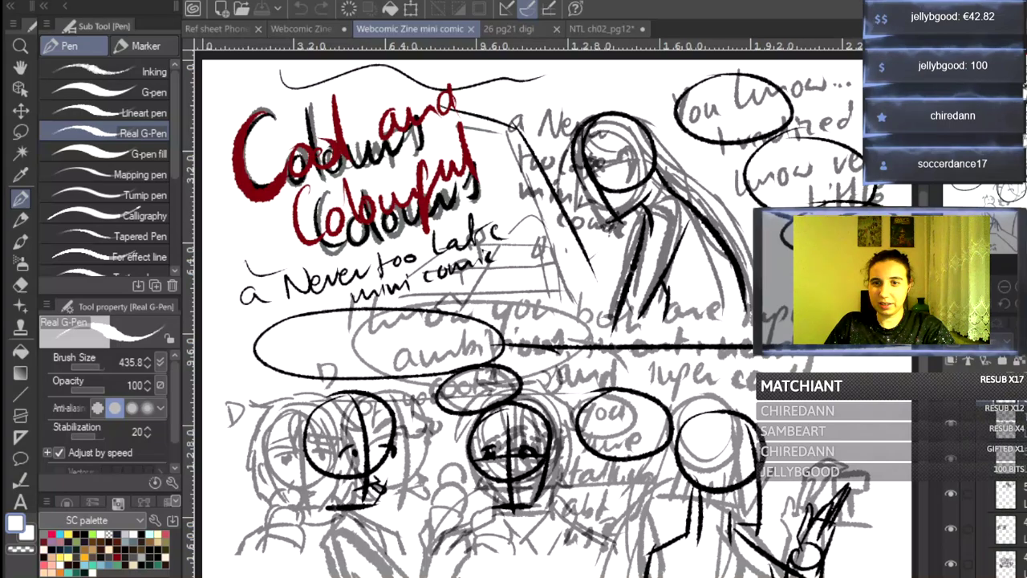
scroll(986, 490, up, 3)
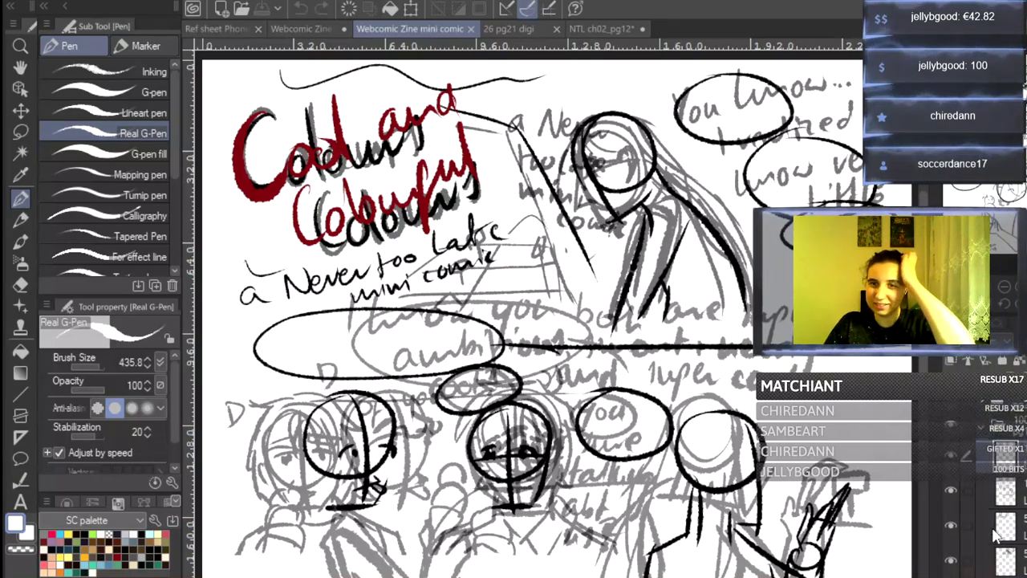
click(951, 445)
click(951, 445)
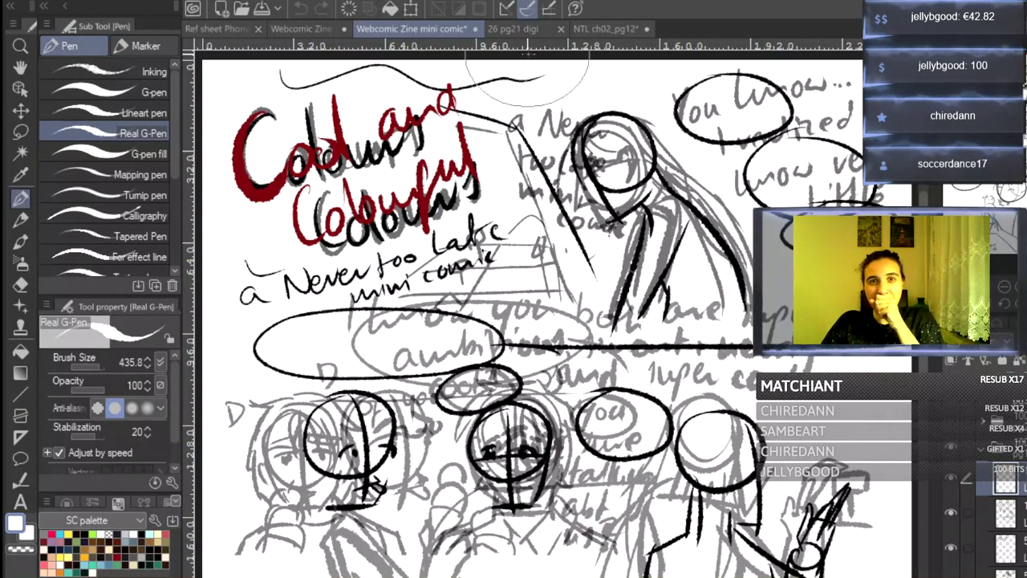
- Examine how the NTL ch02_pg12 page organizes its text, bubble and foreground folders, toggling their visibility
click(604, 31)
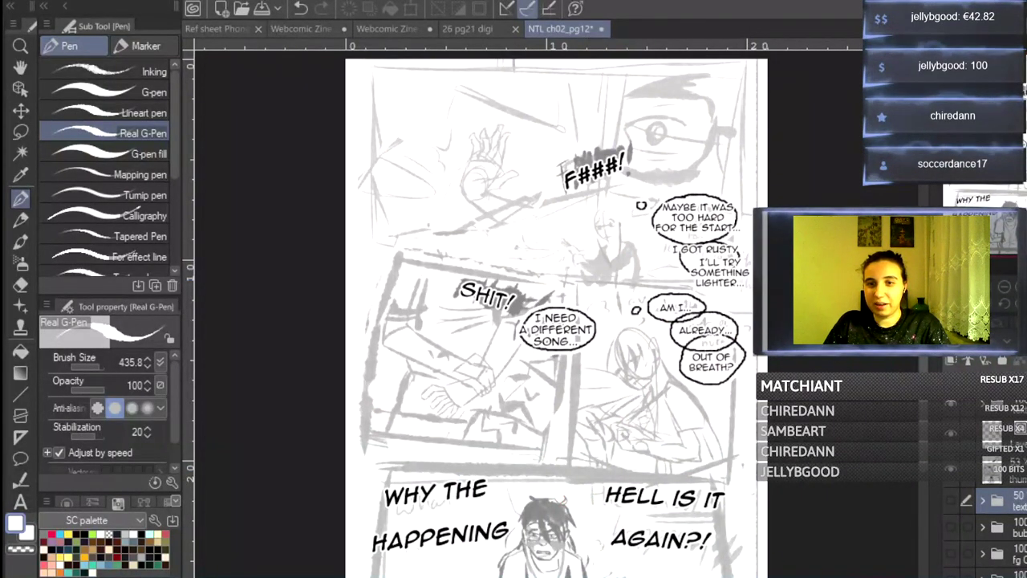
click(951, 574)
click(951, 575)
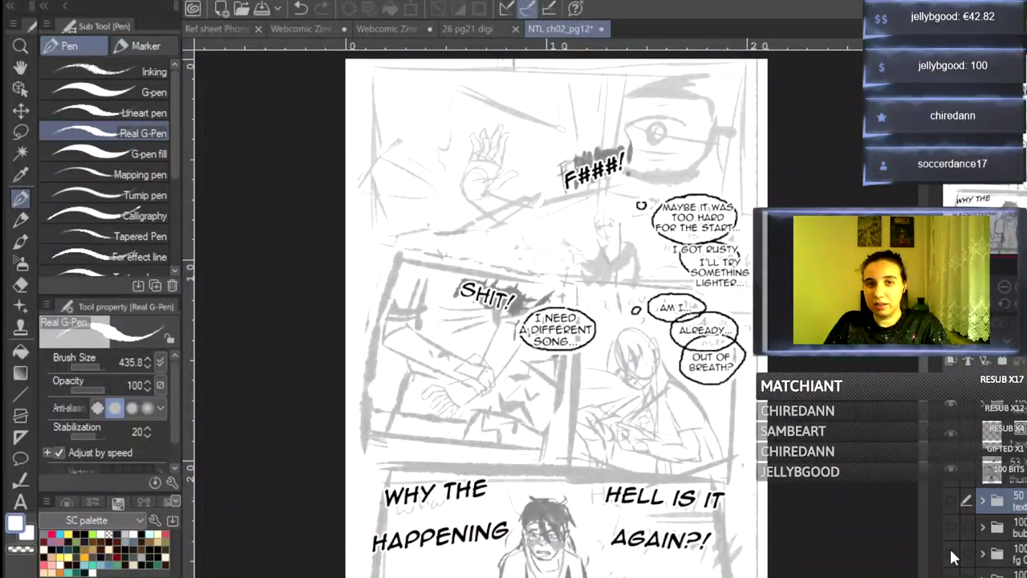
click(953, 558)
click(953, 558)
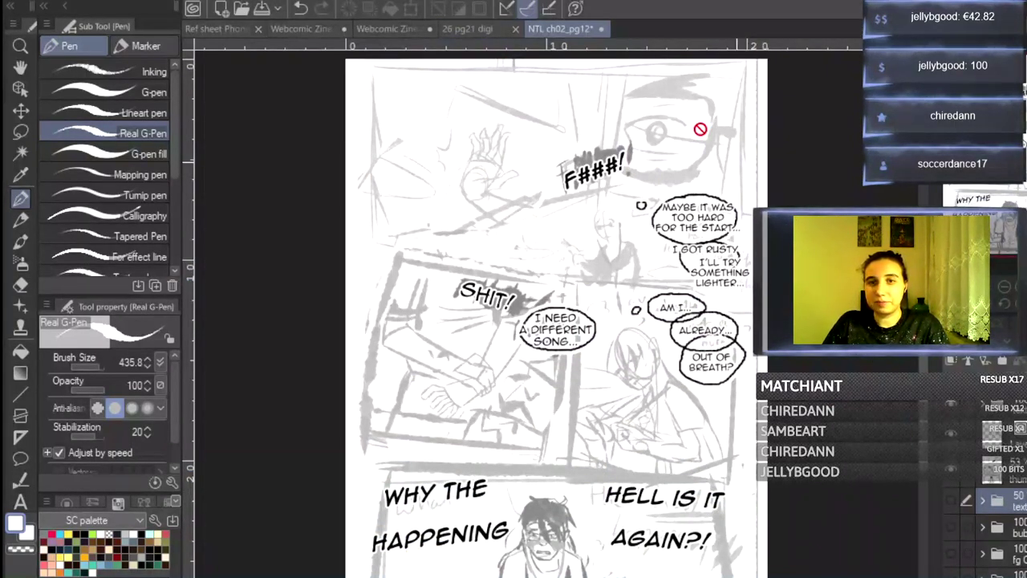
- Return to the Webcomic Zine mini comic document and save it
click(375, 30)
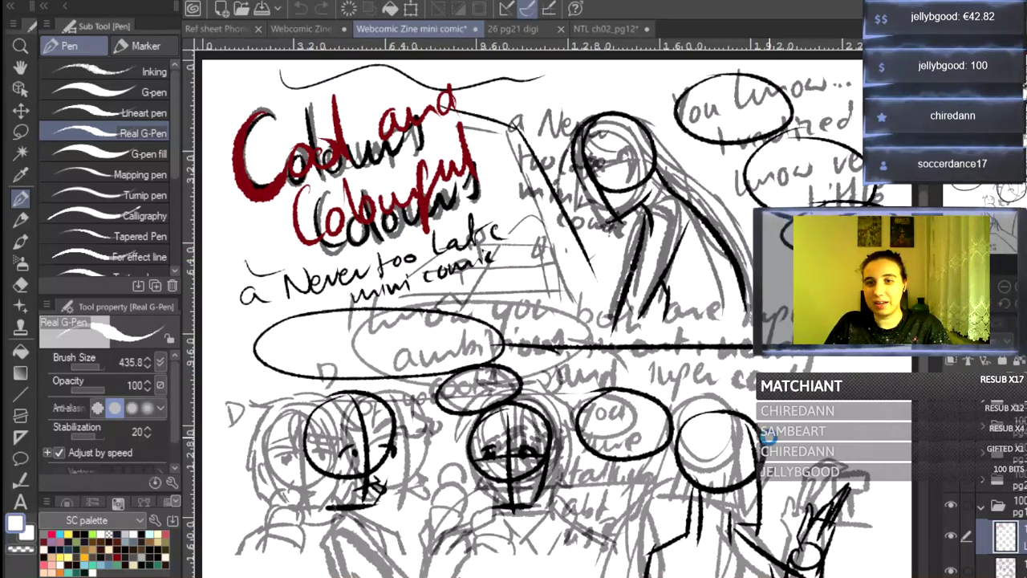
key(ctrl+s)
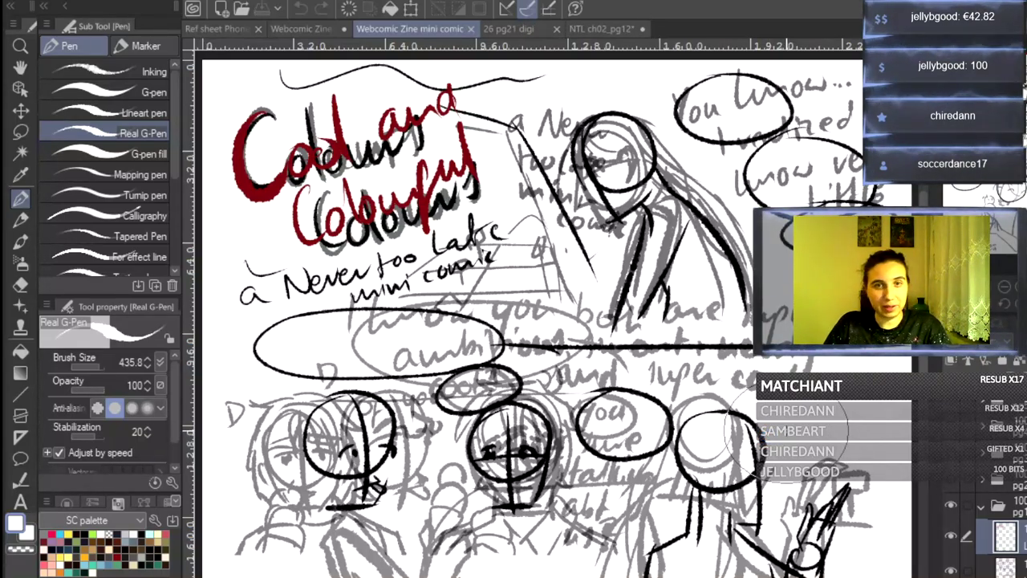
scroll(803, 401, up, 2)
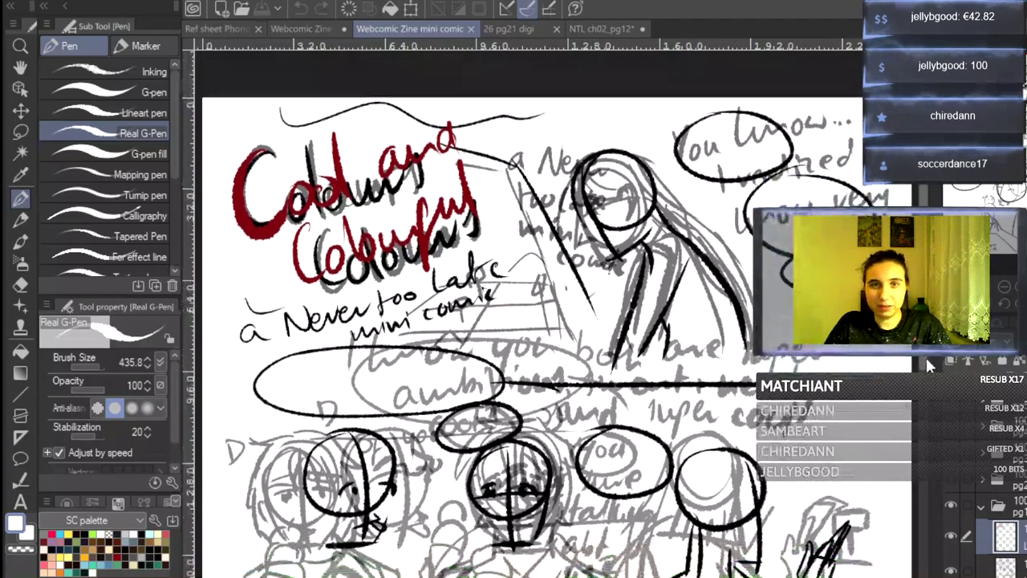
drag(926, 361, 926, 376)
scroll(1001, 521, down, 1)
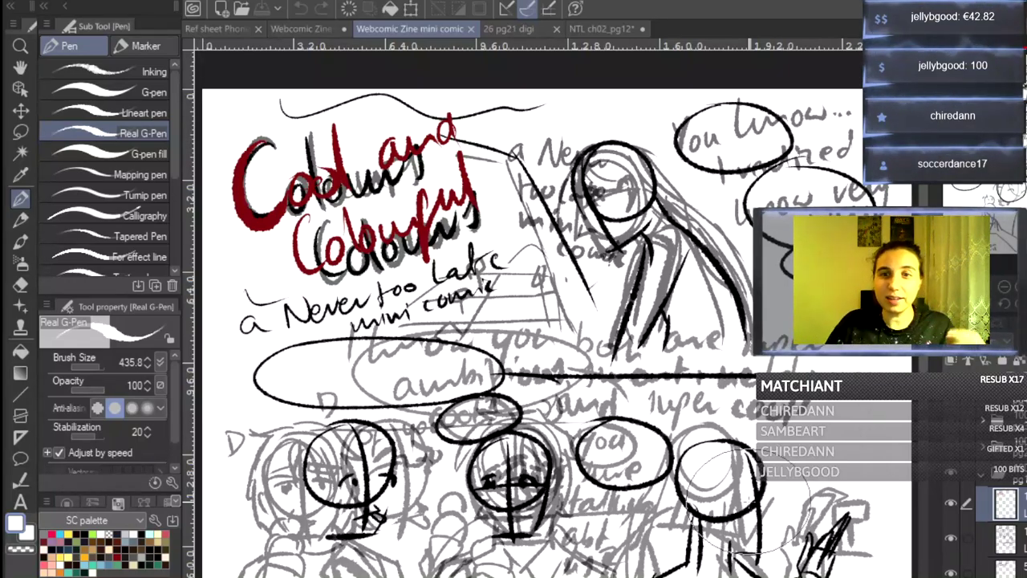
- Create a new folder above the first page's top sketch layer and add an empty layer inside it
click(749, 501)
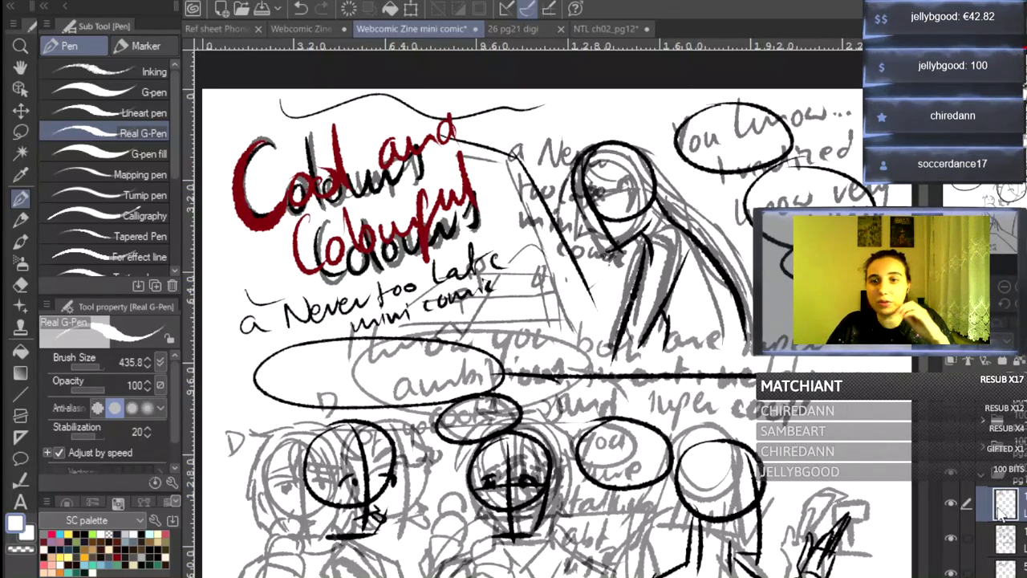
click(949, 498)
click(949, 498)
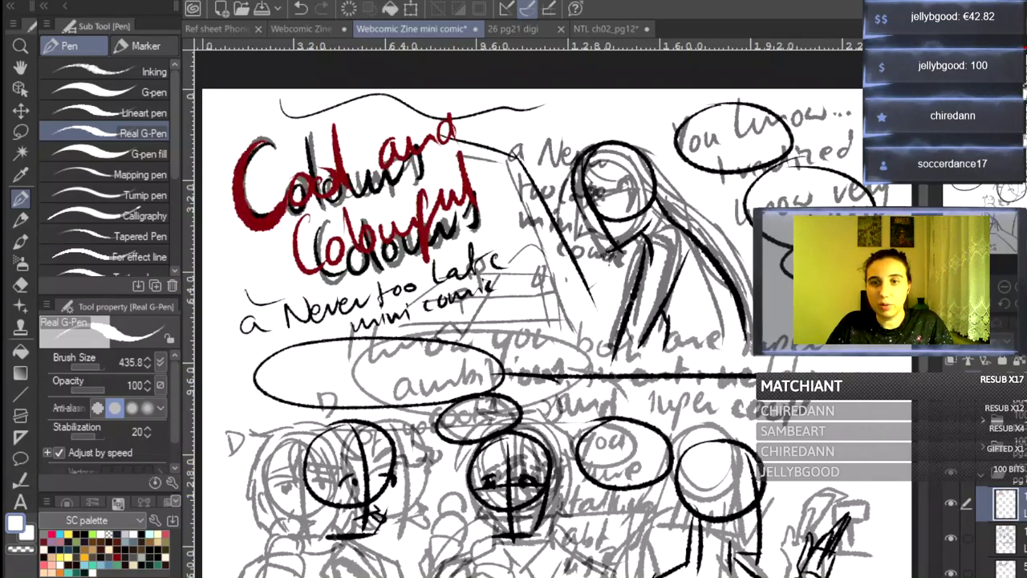
click(985, 378)
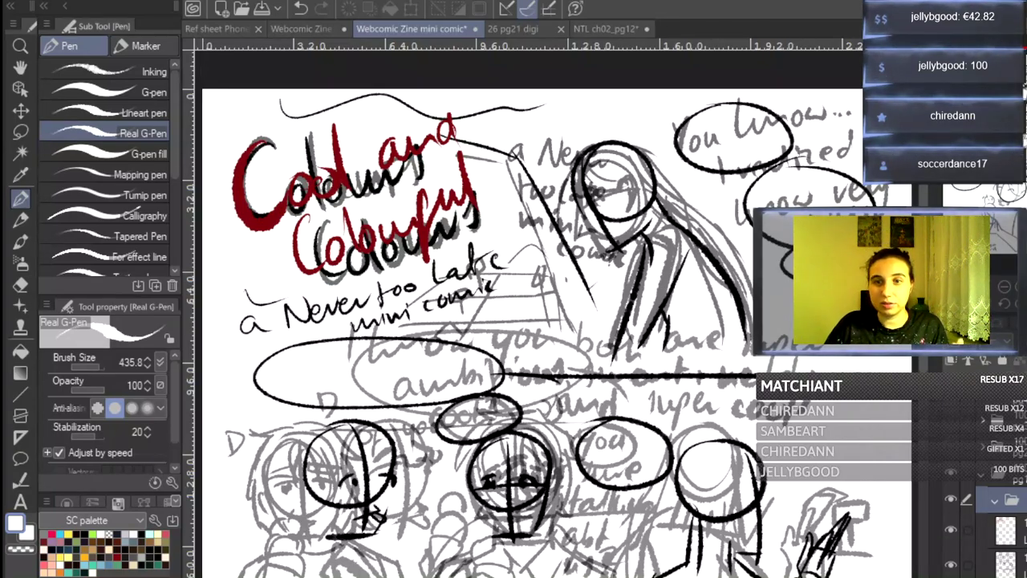
click(951, 379)
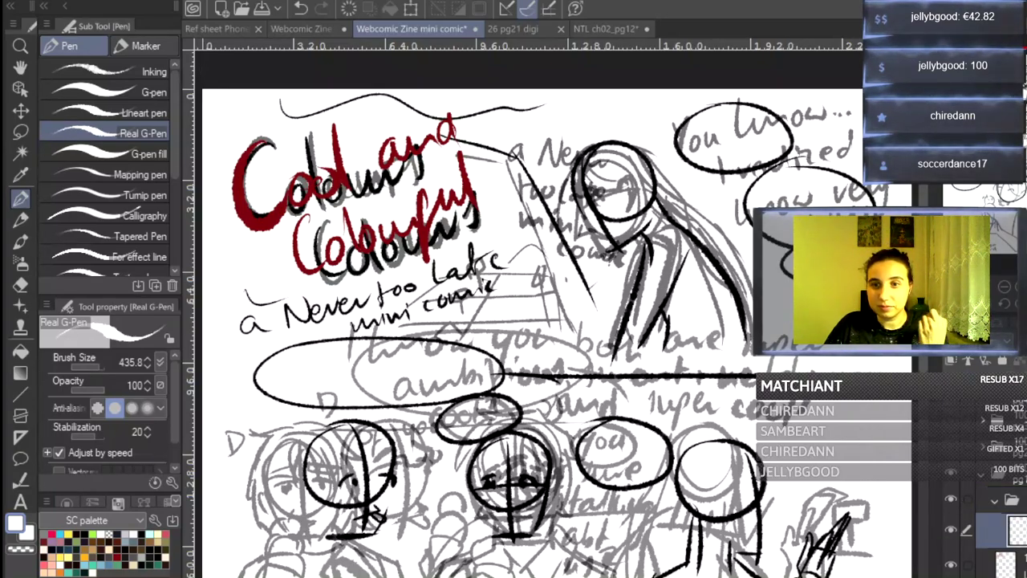
- Set up the Text tool with black color, the Anime Ace 2.0 font and size 13
click(84, 534)
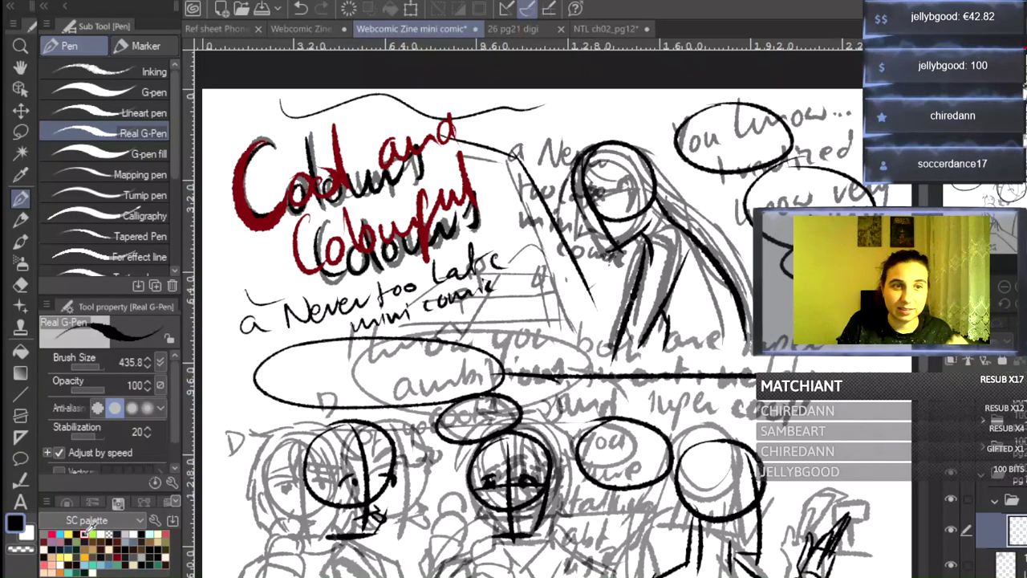
click(20, 501)
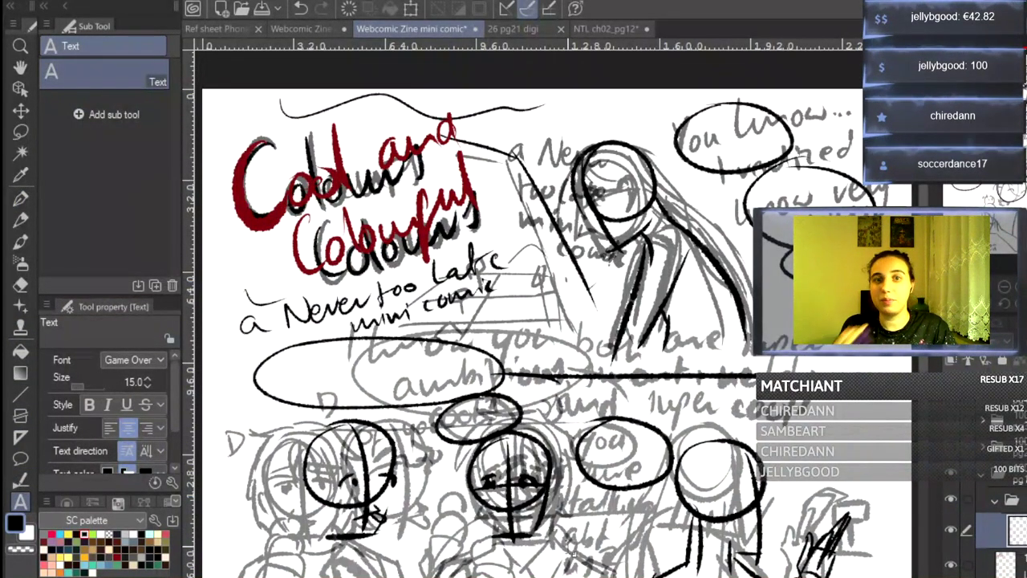
drag(925, 358, 926, 449)
scroll(554, 321, up, 5)
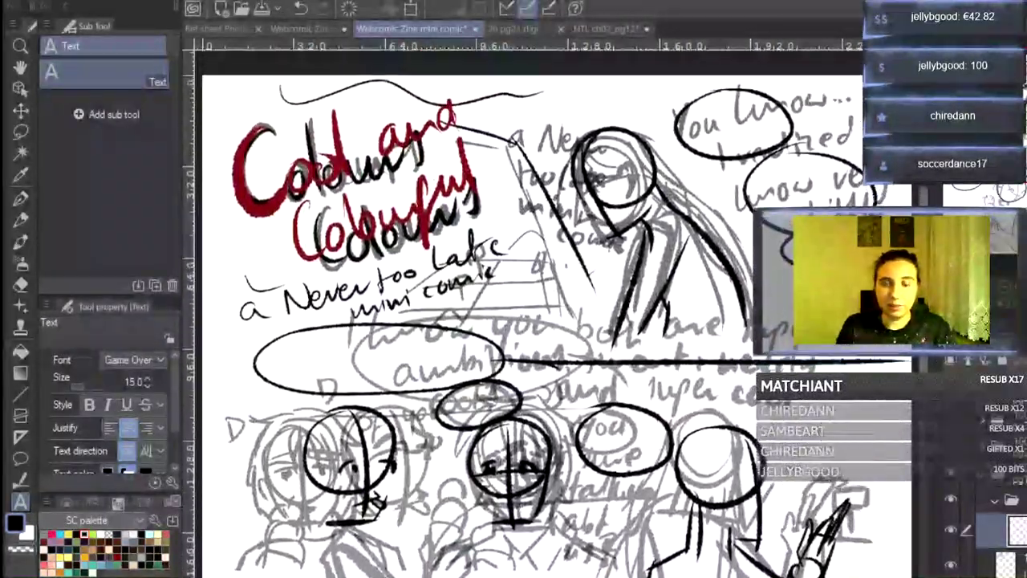
scroll(706, 454, up, 1)
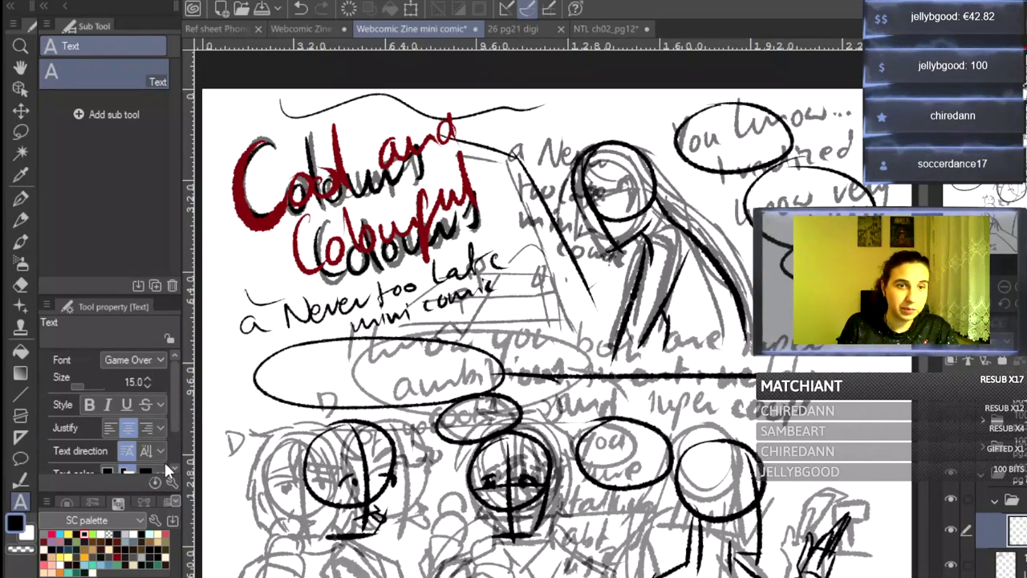
click(123, 477)
click(147, 385)
click(147, 385)
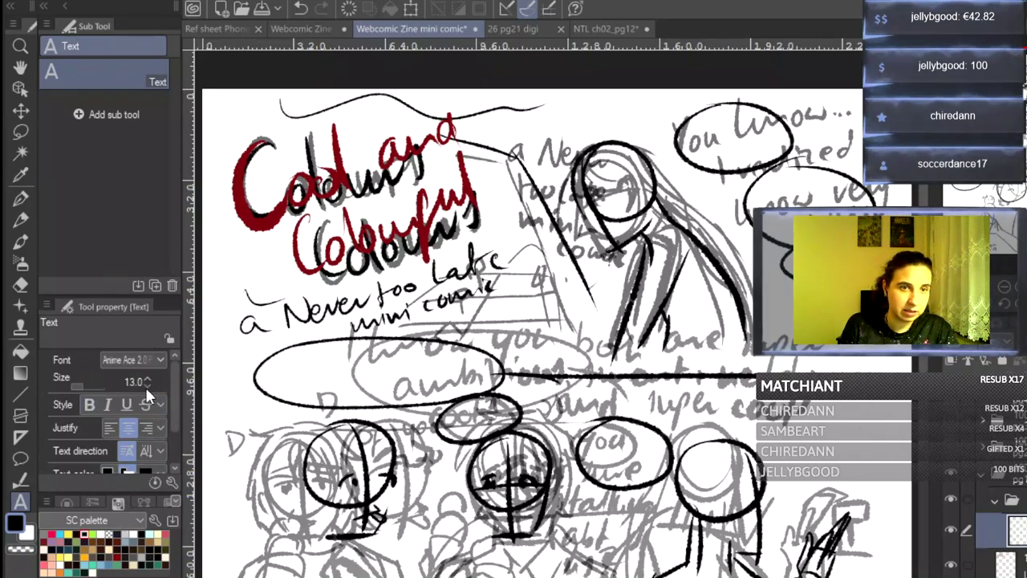
- Add the text "You know..." in the first panel's upper speech bubble and color it black
click(706, 132)
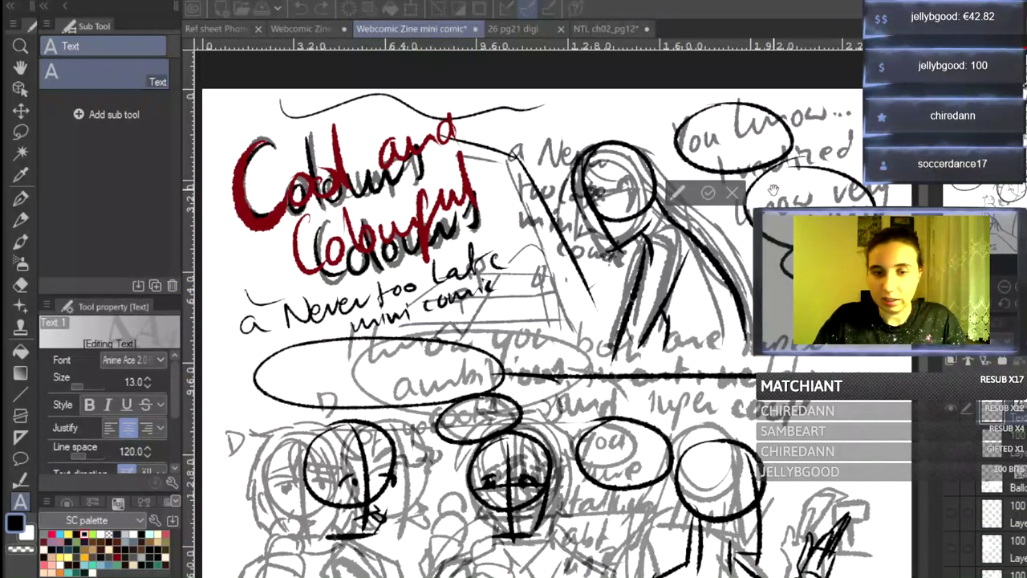
text(You know)
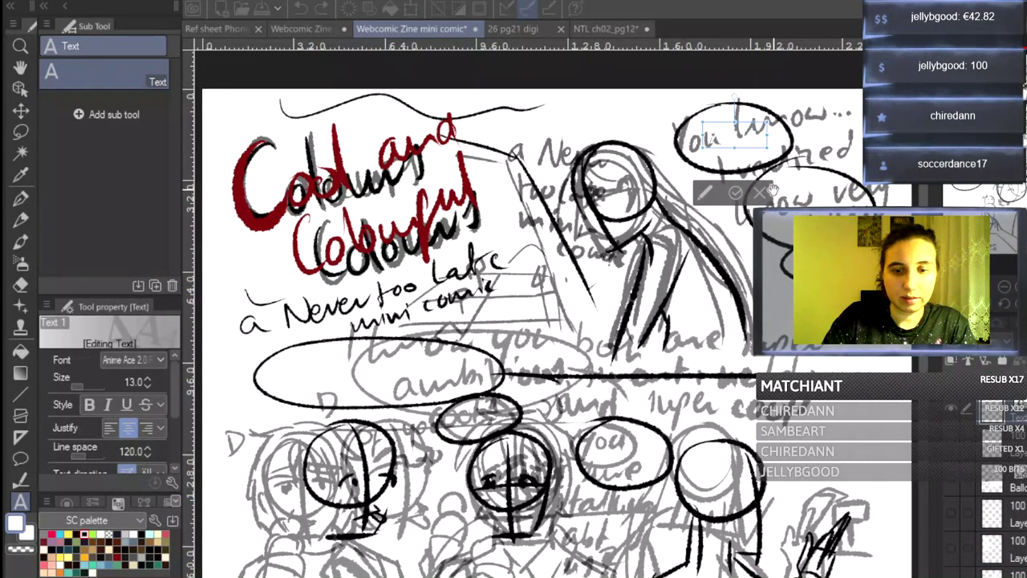
text(...)
key(ctrl+a)
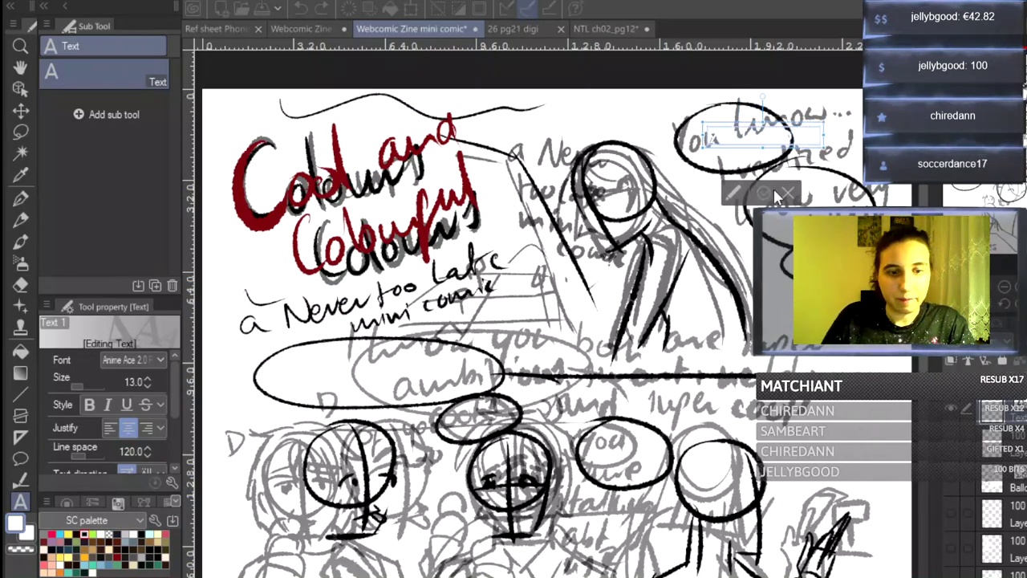
click(90, 534)
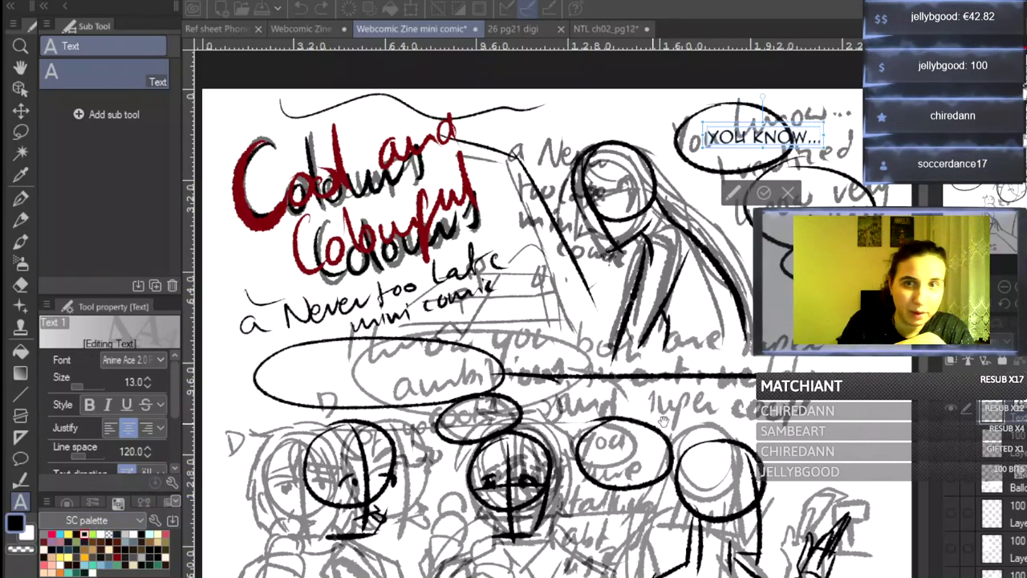
- Apply a border edge effect to the "You know..." text layer in its layer properties
click(994, 326)
click(993, 357)
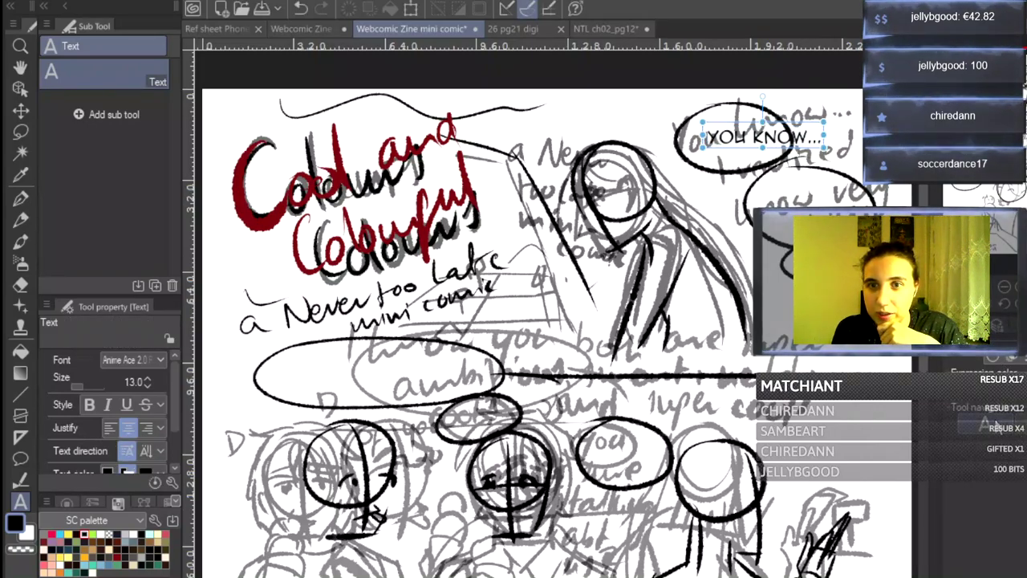
click(993, 357)
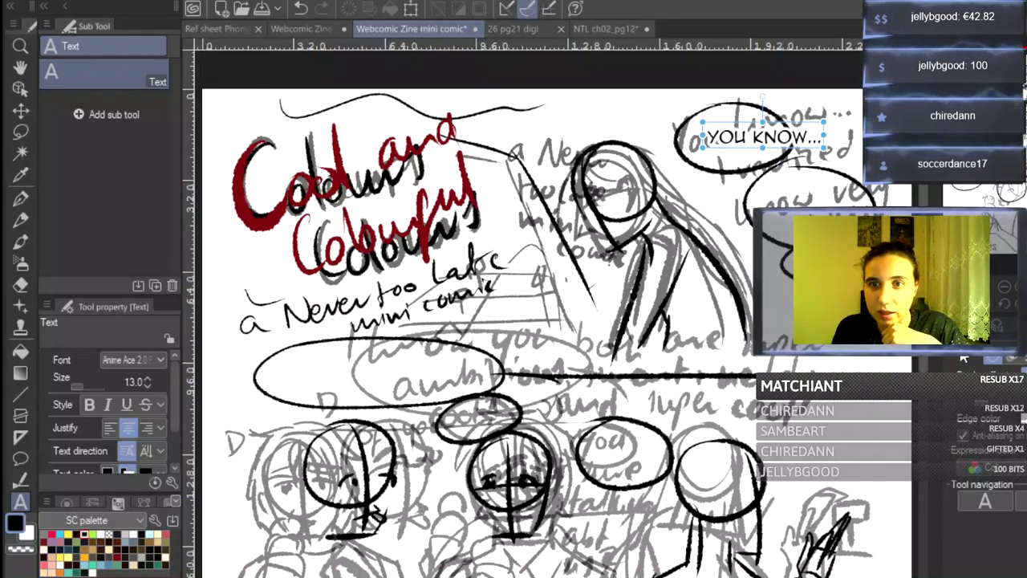
click(995, 325)
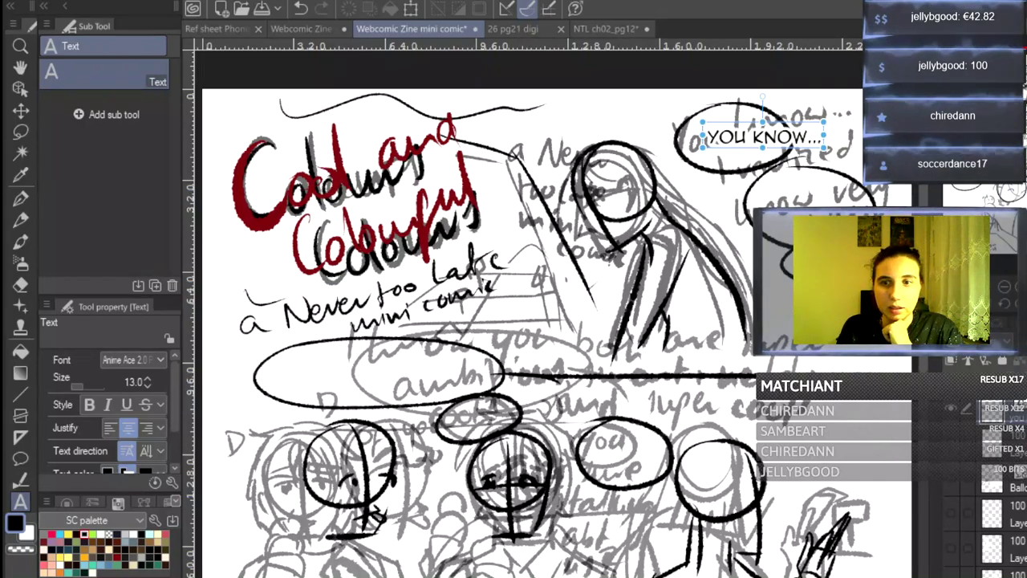
- Move the "You know..." text layer into the new folder inside the first page's group
scroll(999, 489, down, 10)
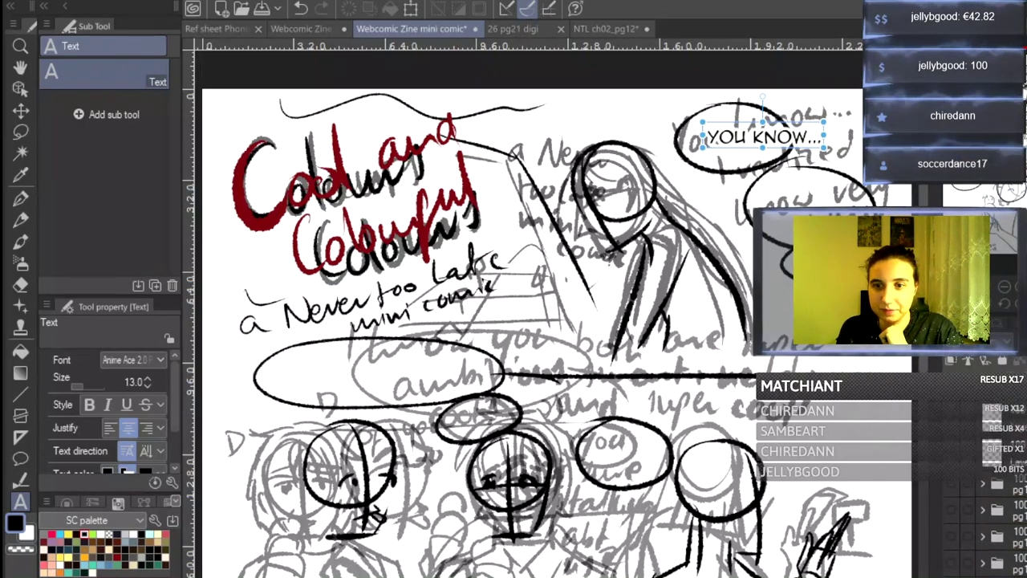
scroll(999, 505, down, 10)
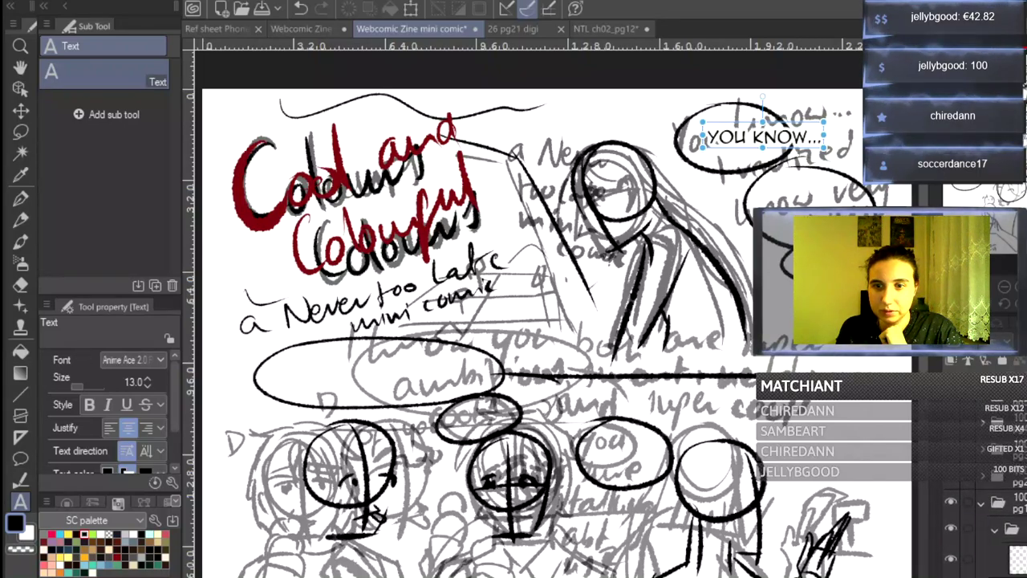
scroll(994, 513, down, 2)
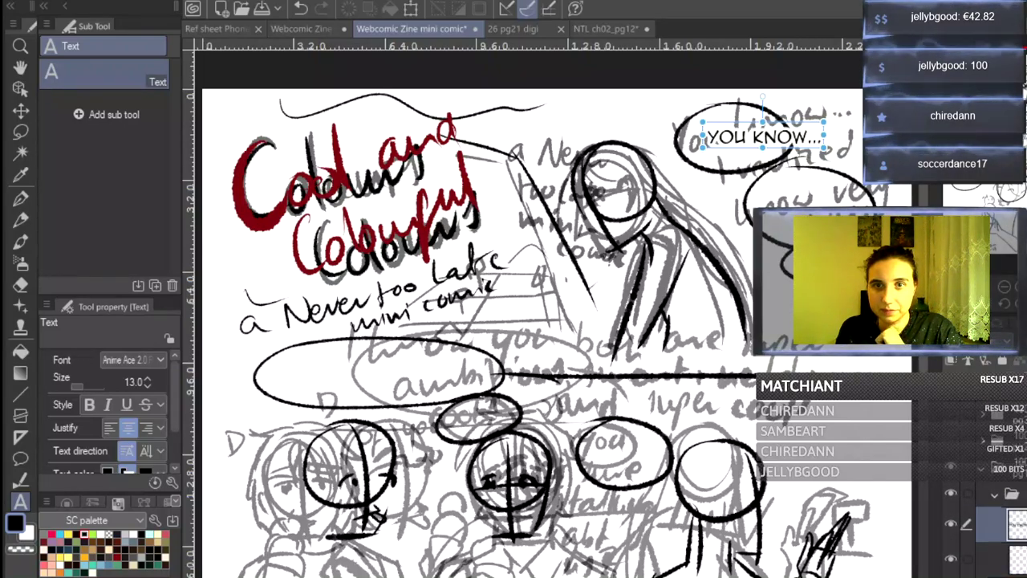
- Reposition the "You know..." text over its speech bubble and place a duplicate of it over the bubble below
drag(807, 126, 774, 119)
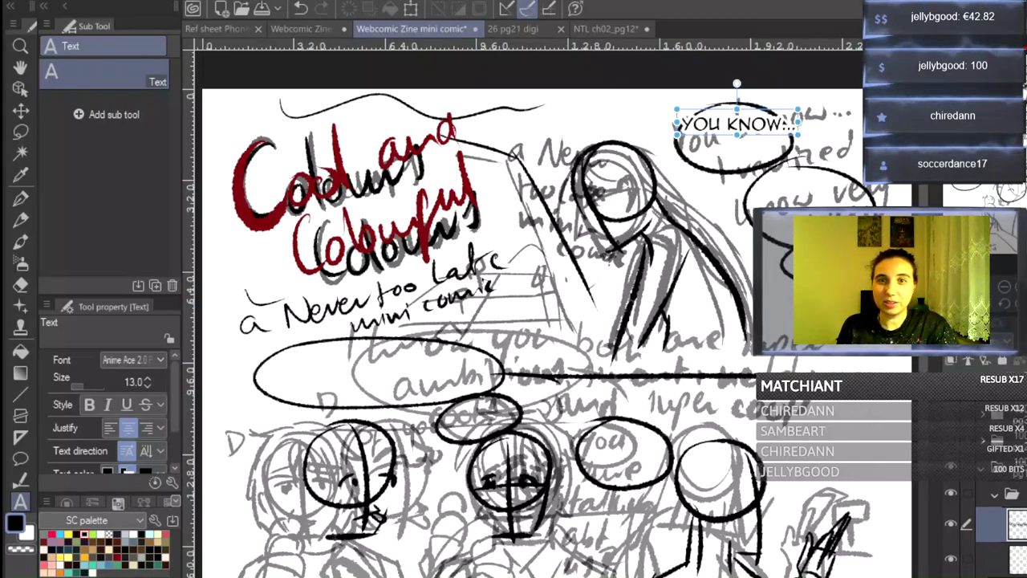
key(ctrl+c)
key(ctrl+v)
drag(759, 120, 806, 159)
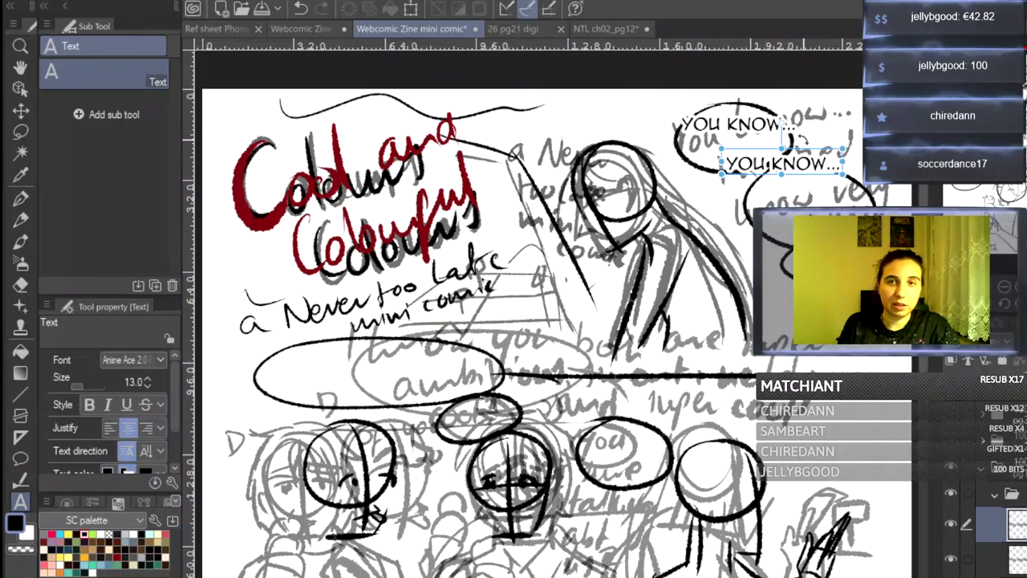
- Replace the duplicated text with "I realized I know very little" on three lines and shift it into the first panel's second bubble
click(789, 167)
drag(727, 161, 822, 166)
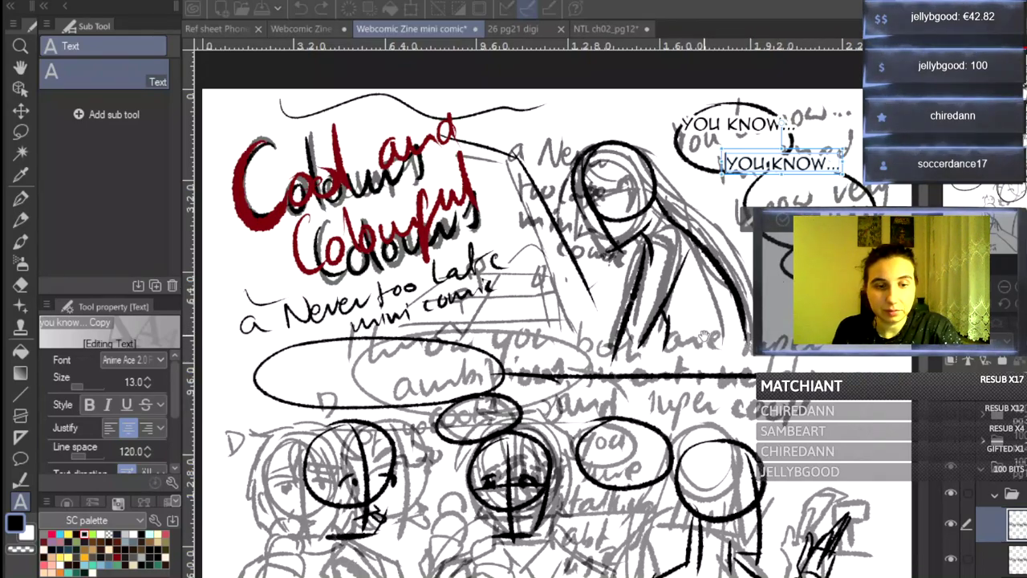
text(I I REALIZED)
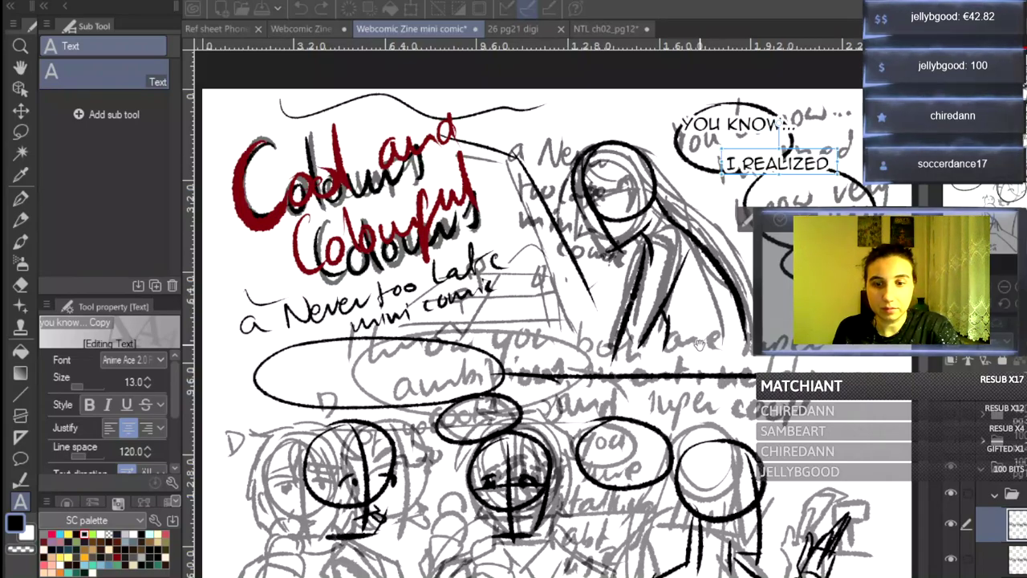
key(Return)
text(I)
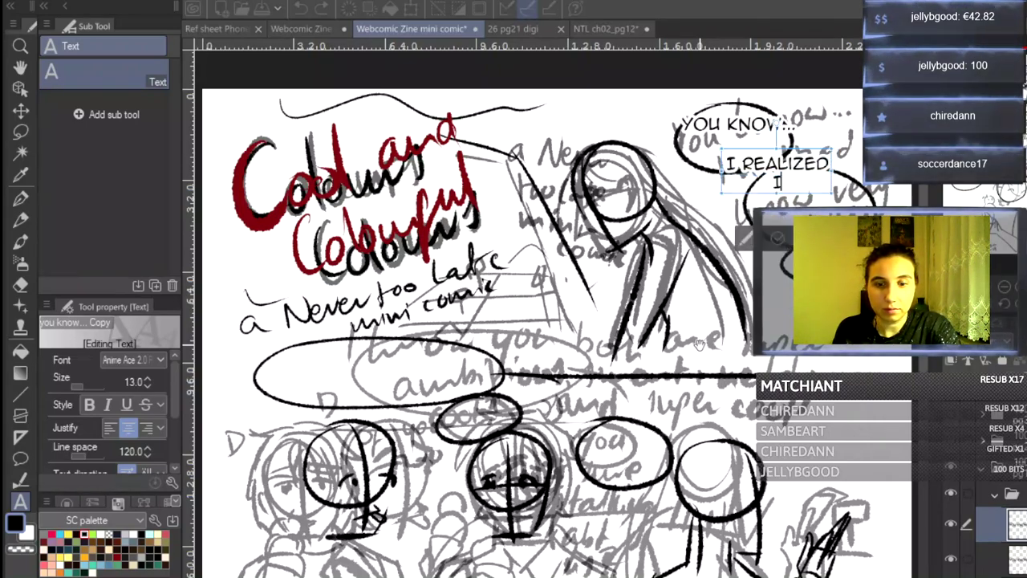
text( KNOW)
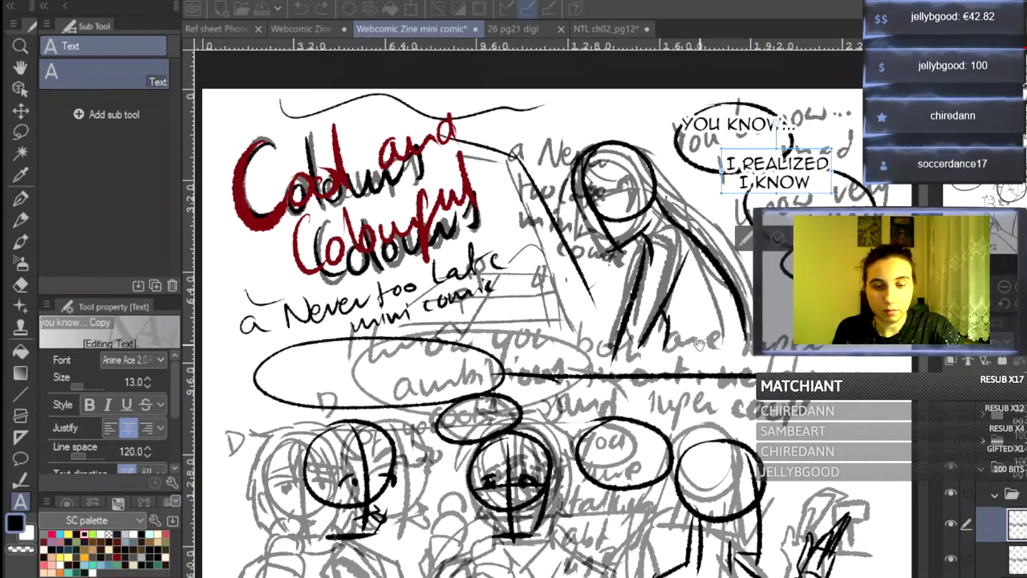
text( VERY)
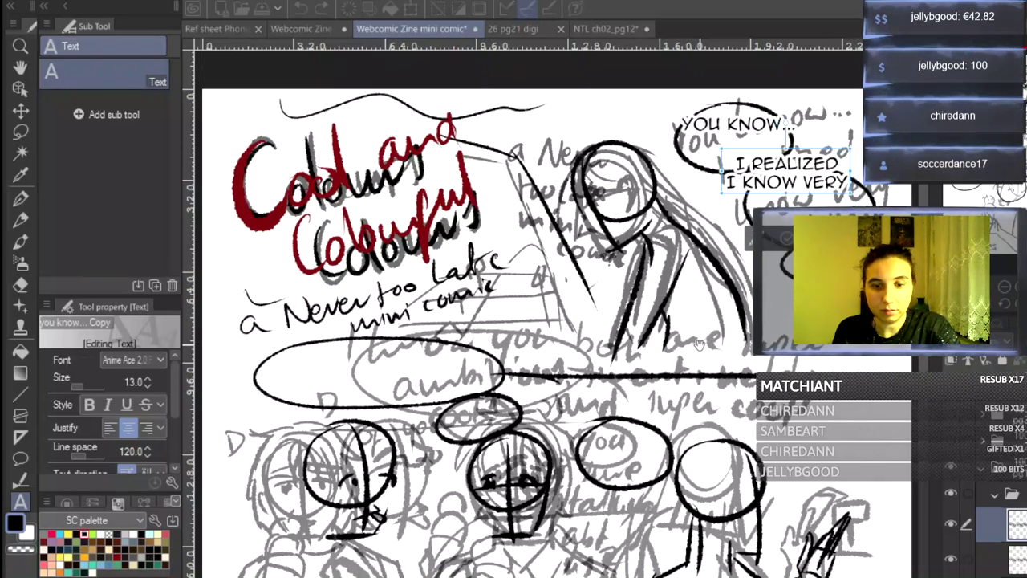
key(Return)
text(LITTLE)
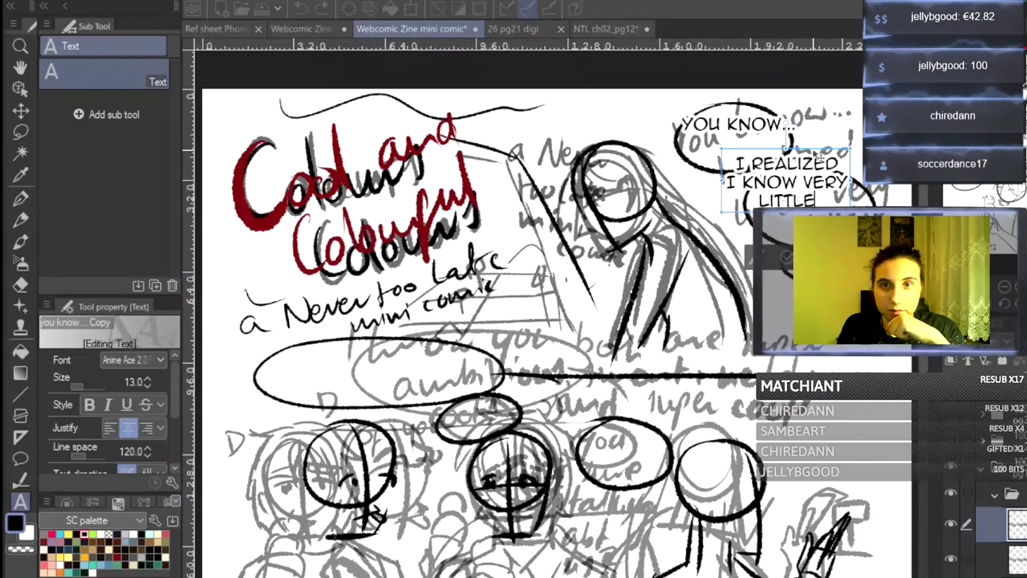
mouse_move(841, 184)
mouse_down()
mouse_move(866, 202)
mouse_move(840, 164)
mouse_up()
click(805, 263)
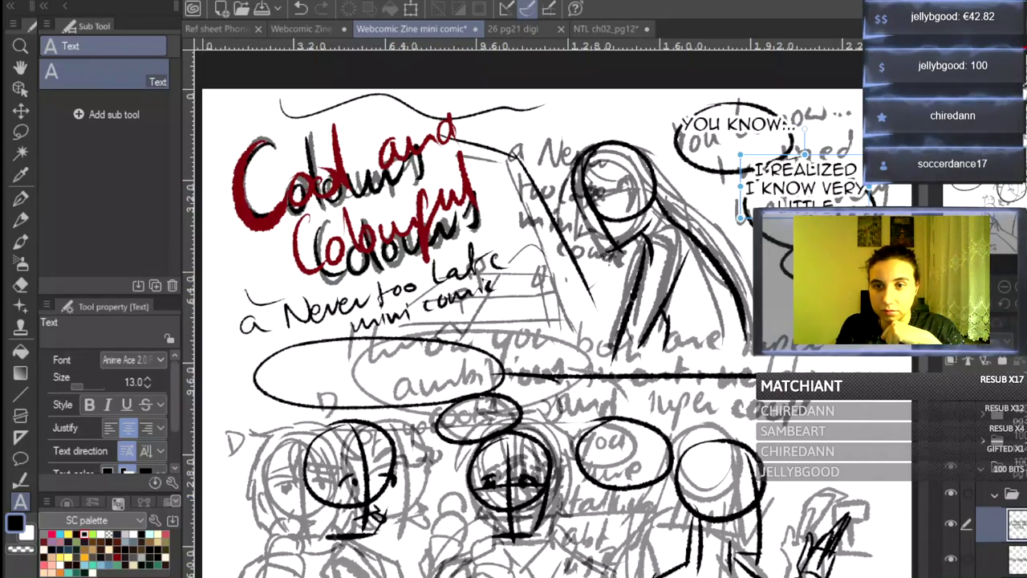
- Try to place a copy of the text over the first panel's lowest bubble, reworded as "about you"
drag(836, 154, 863, 238)
click(779, 251)
drag(778, 251, 860, 292)
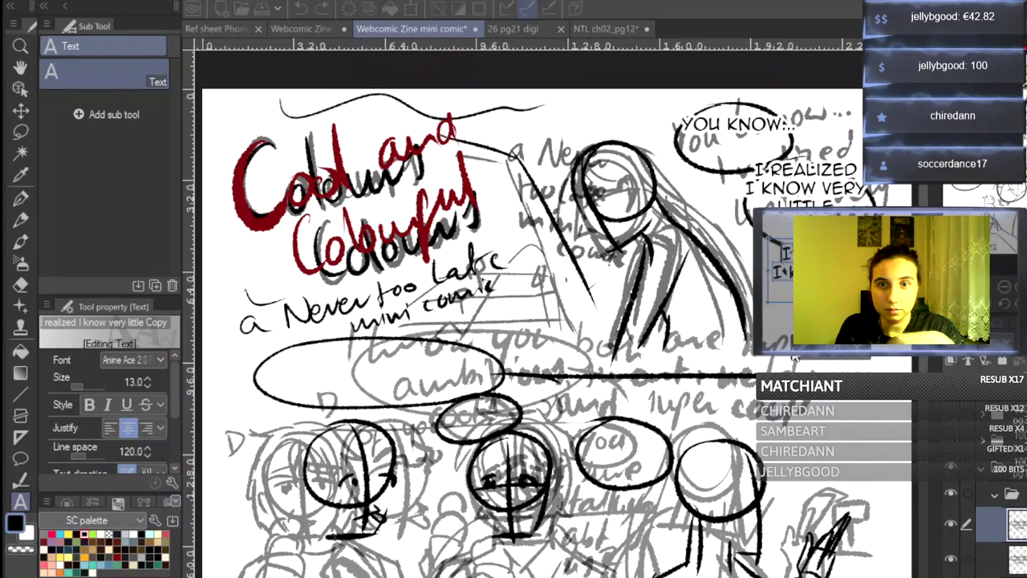
text(about you)
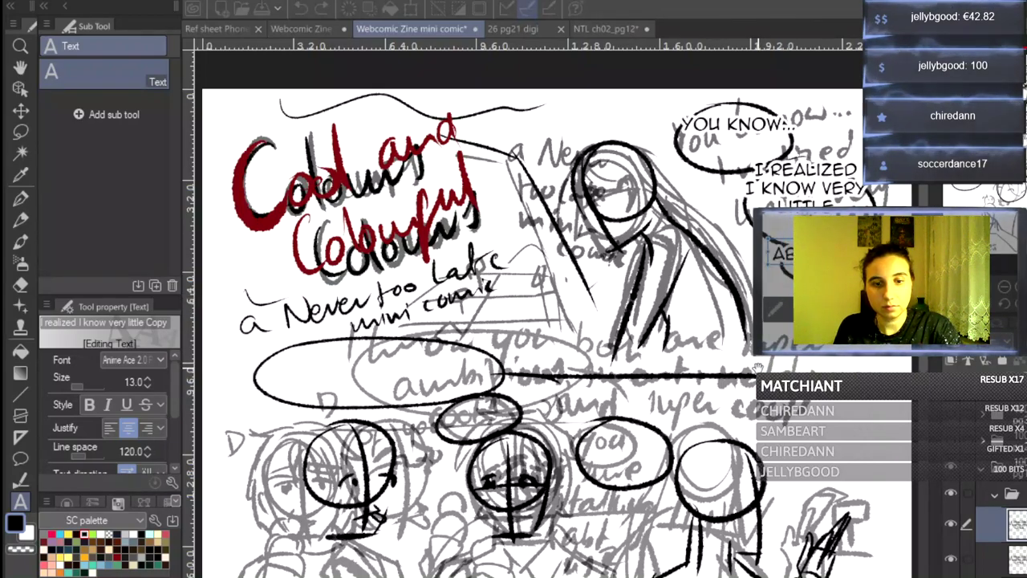
key(BackSpace)
key(BackSpace)
key(BackSpace)
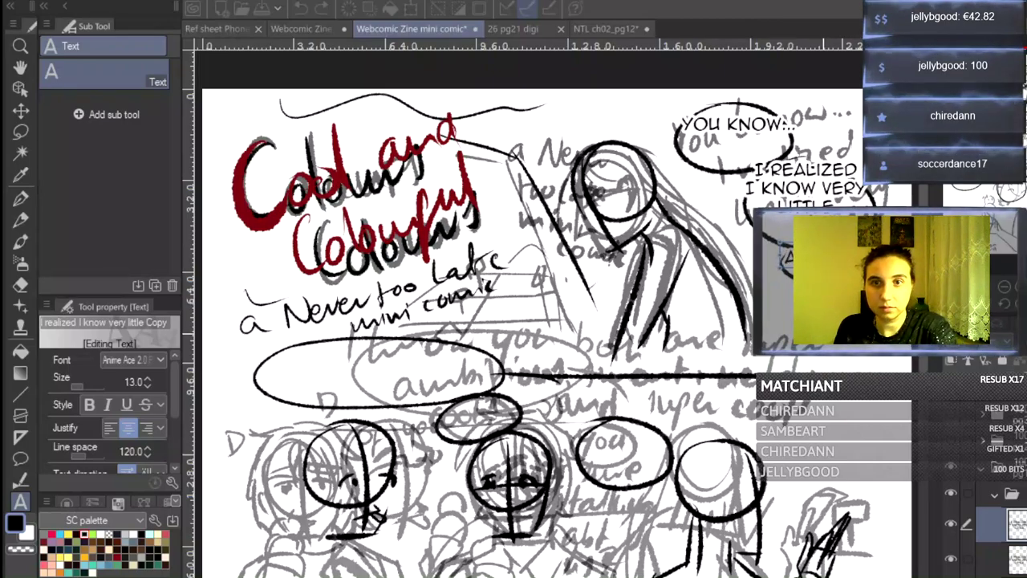
key(Return)
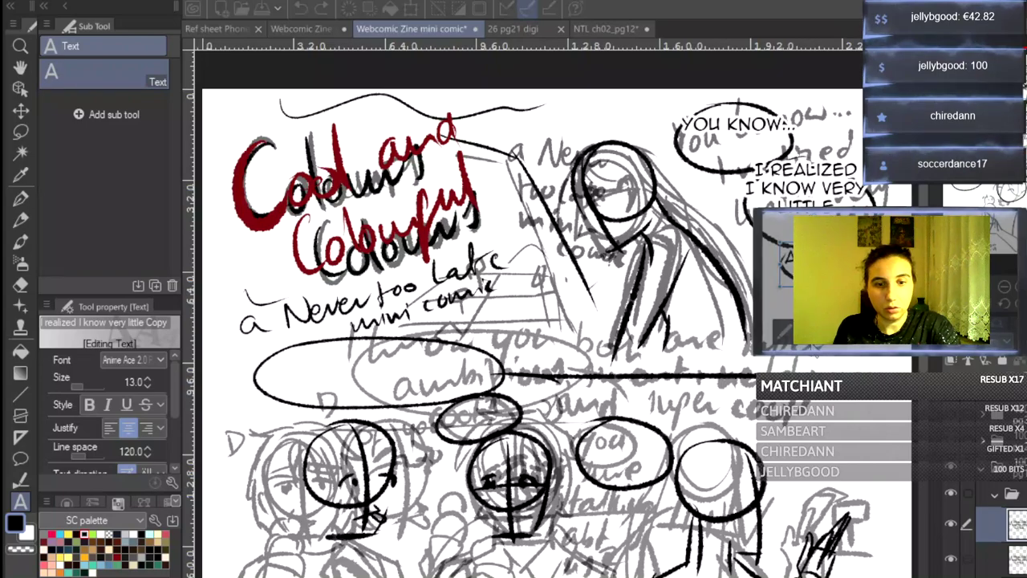
text(you)
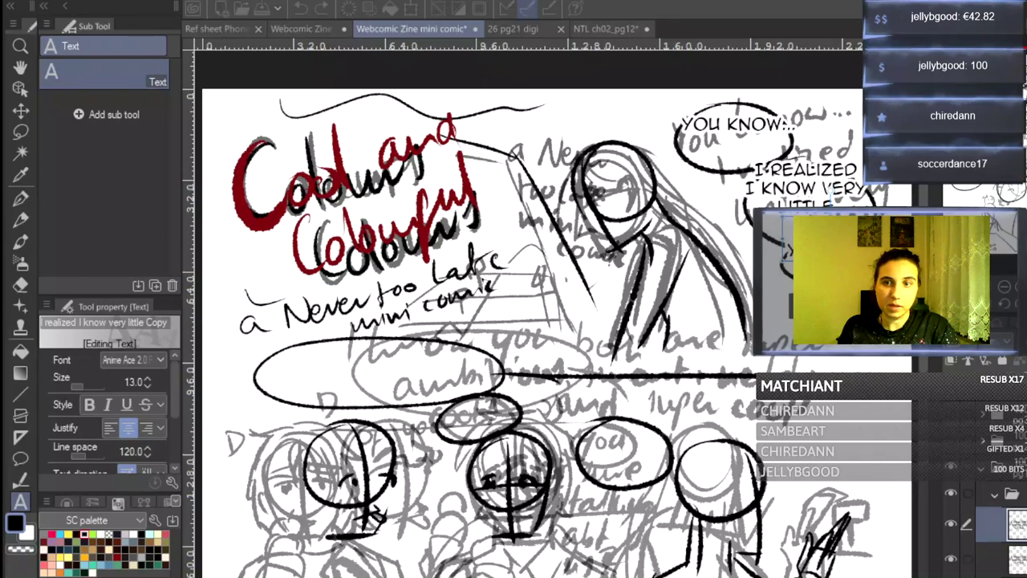
key(Escape)
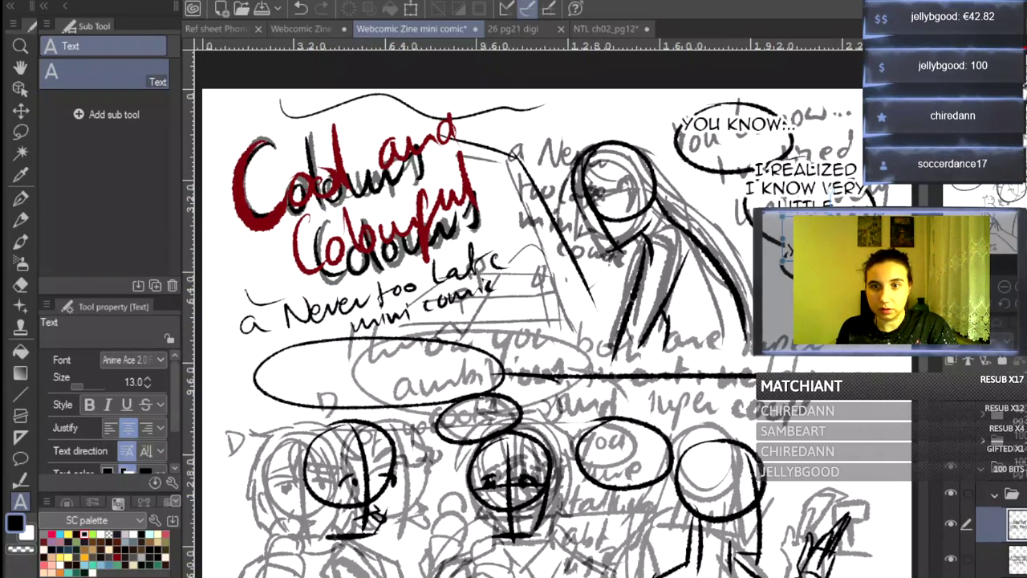
key(ctrl+z)
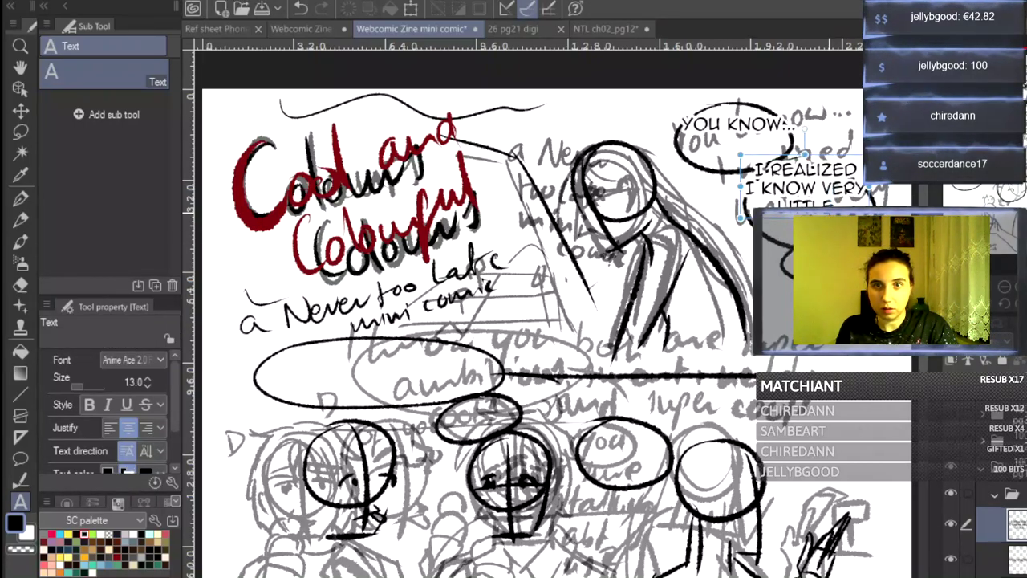
- Extend the second bubble's text with "about you two." over two lines and nudge it into place in the bubble
click(841, 206)
text(ab)
text( ABOUT)
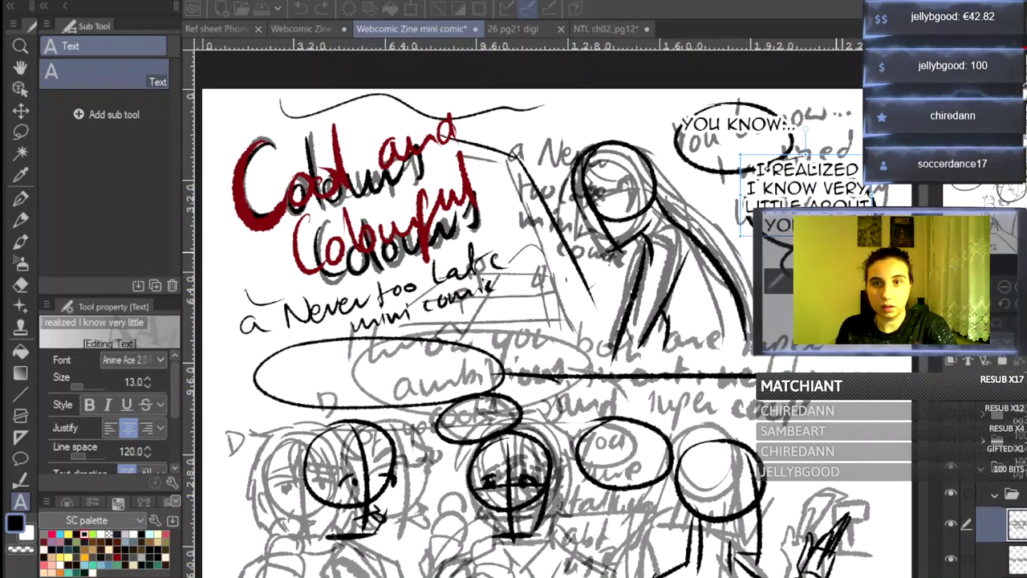
drag(743, 166, 754, 175)
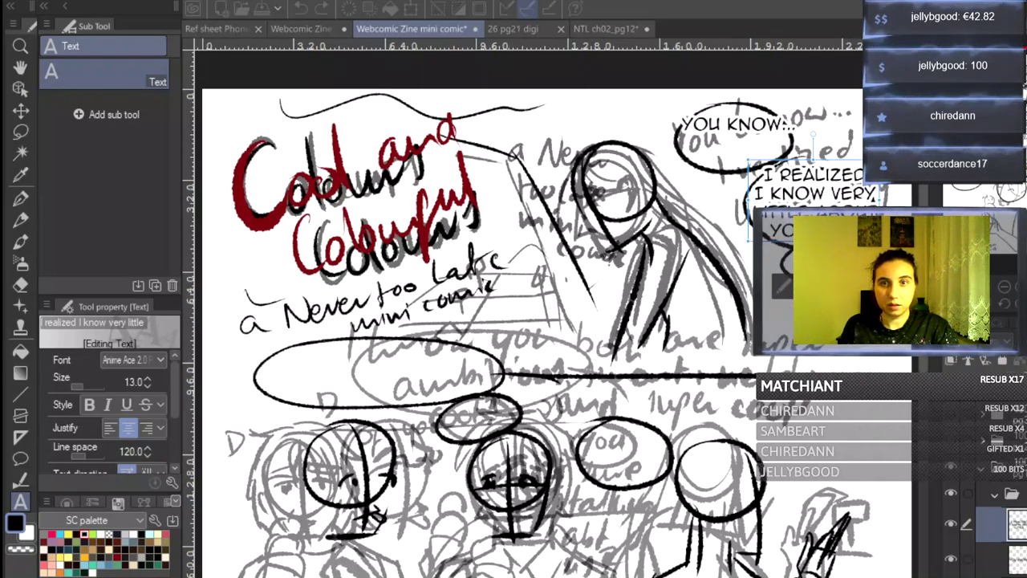
key(Escape)
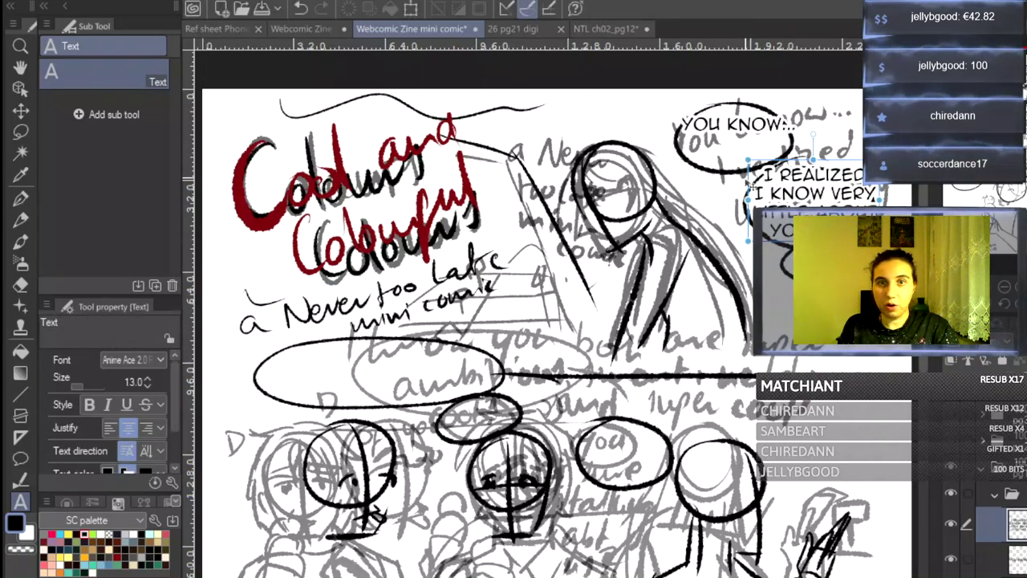
- Duplicate the "I realized I know very little about you two." text and place it over the wide bubble below the title
scroll(554, 312, down, 3)
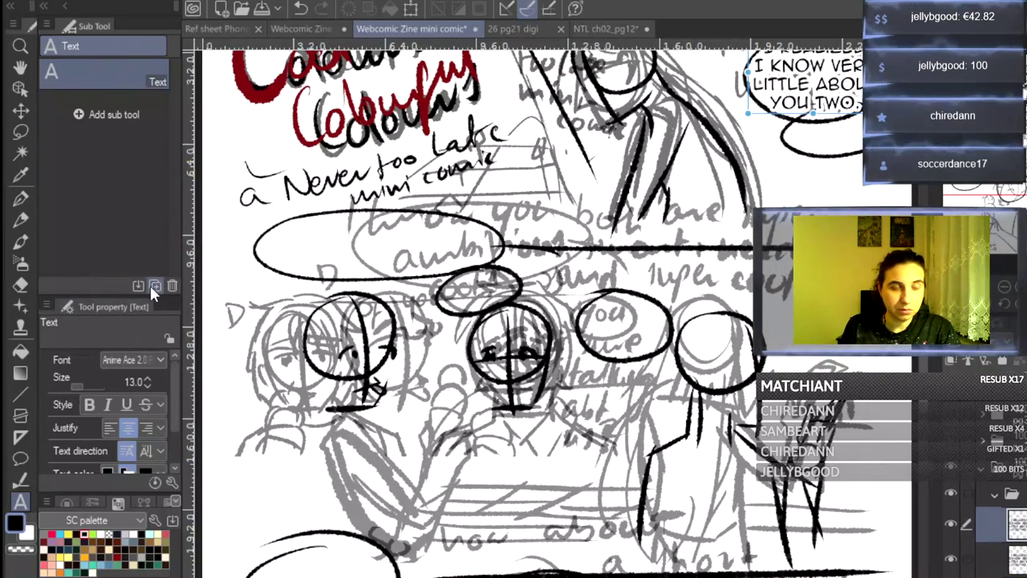
scroll(838, 106, up, 2)
key(ctrl+c)
key(ctrl+v)
drag(837, 105, 369, 286)
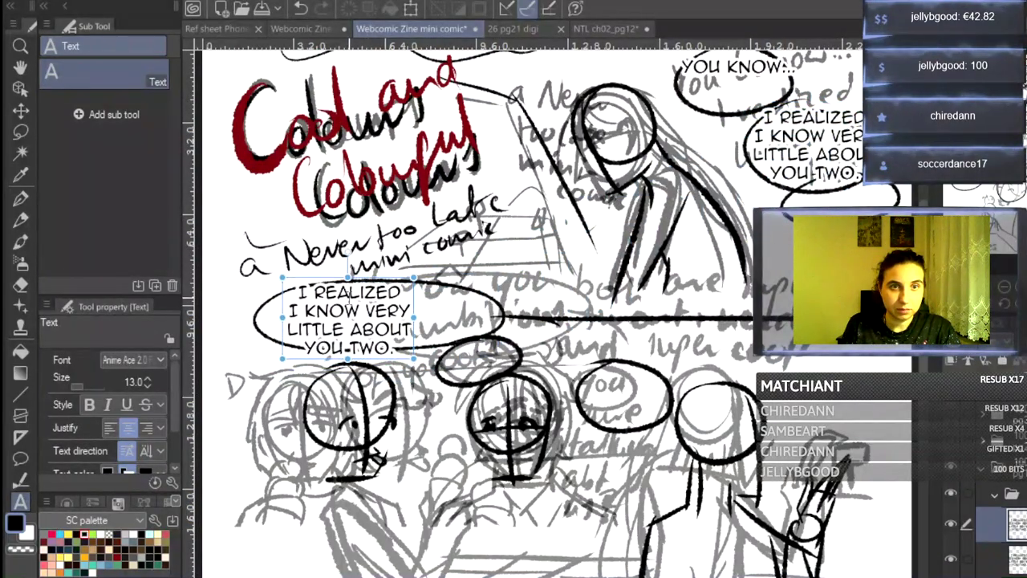
- Replace the duplicate's wording in the wide bubble with "I know you both are super ambitious", breaking the line after "are"
click(349, 299)
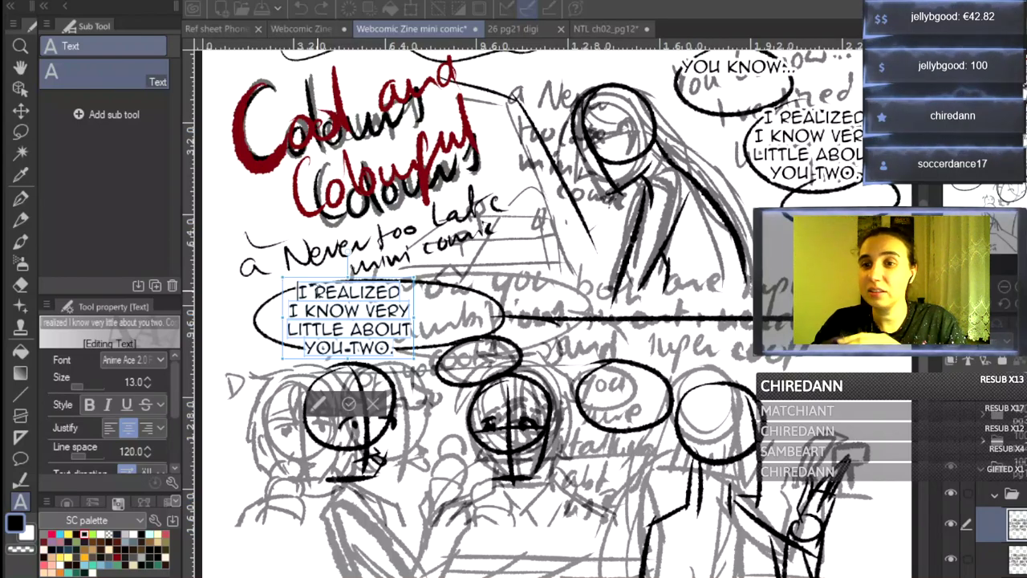
key(ctrl+a)
key(BackSpace)
text(I know)
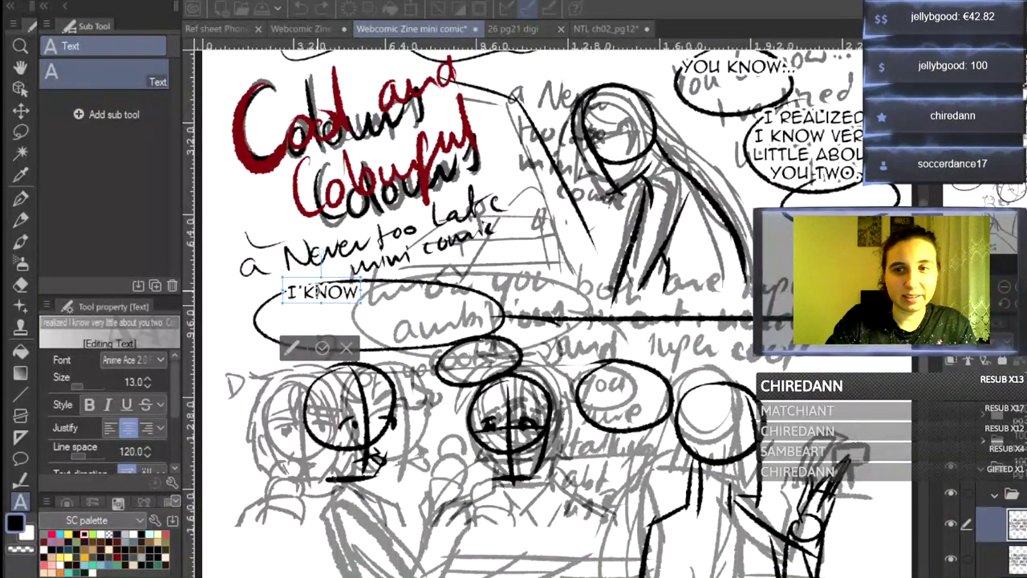
text( you)
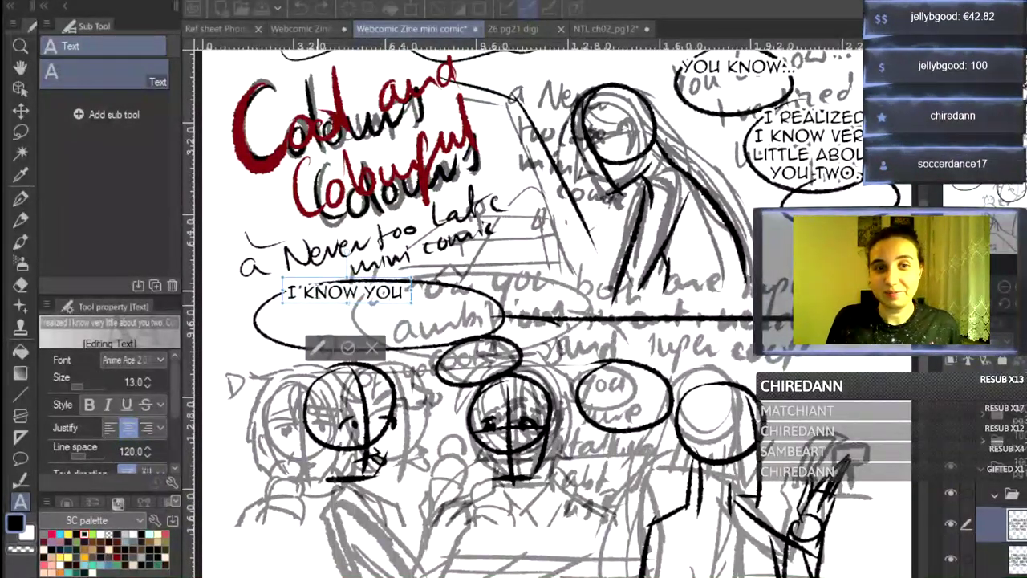
text(BOTH)
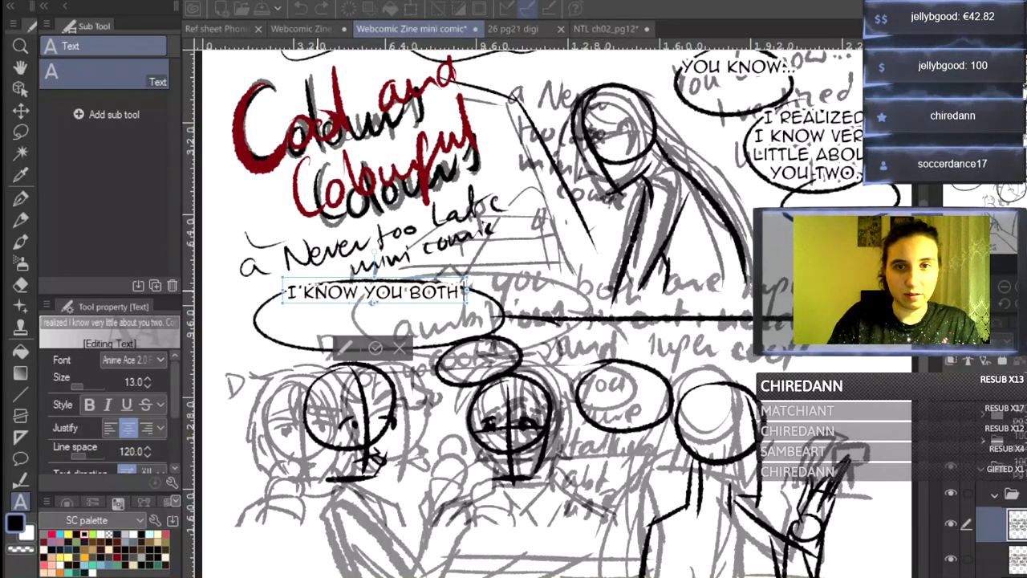
text( ARE)
key(Return)
text(SUPE)
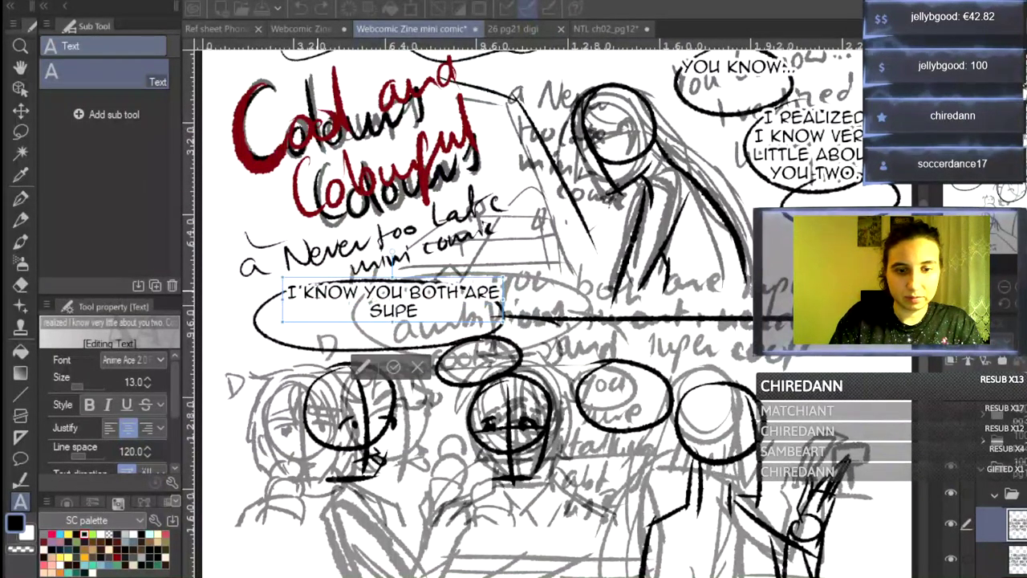
text(R AMBITIOUS)
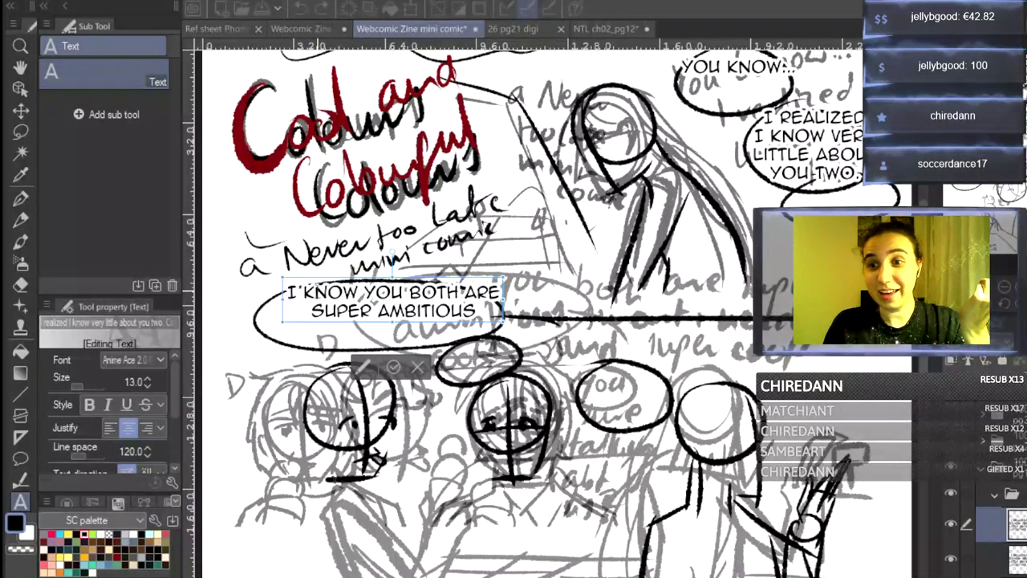
- Complete the wide bubble's text with ", smart and super cool...", starting a third line at "and", and shift it back over the bubble
text(.)
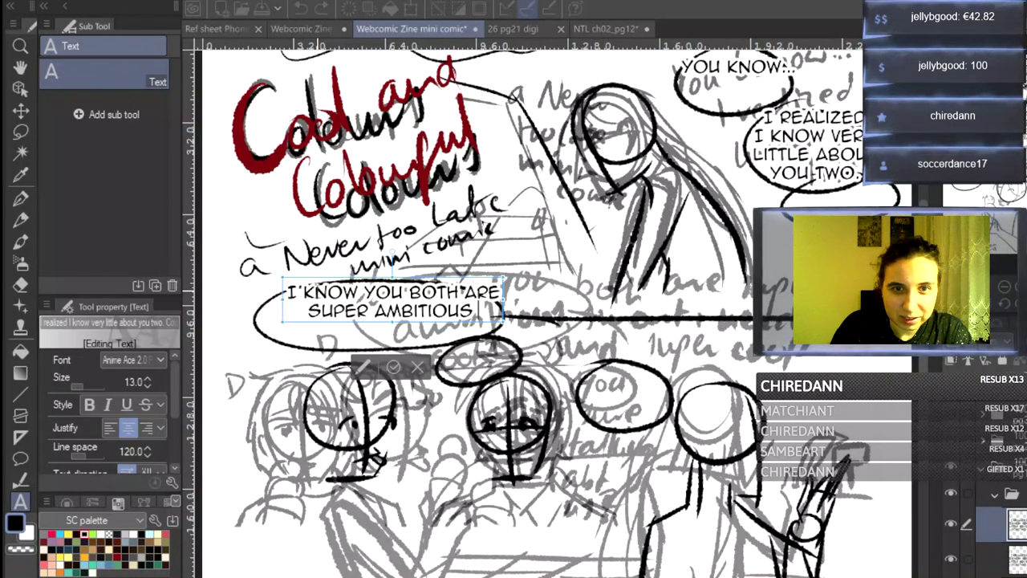
text(, SMA)
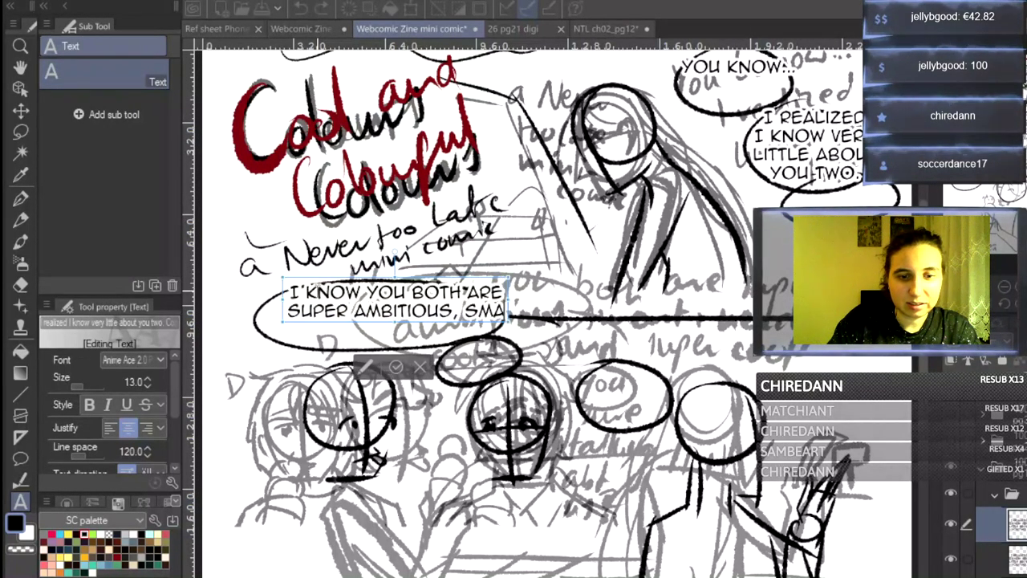
text(RT,)
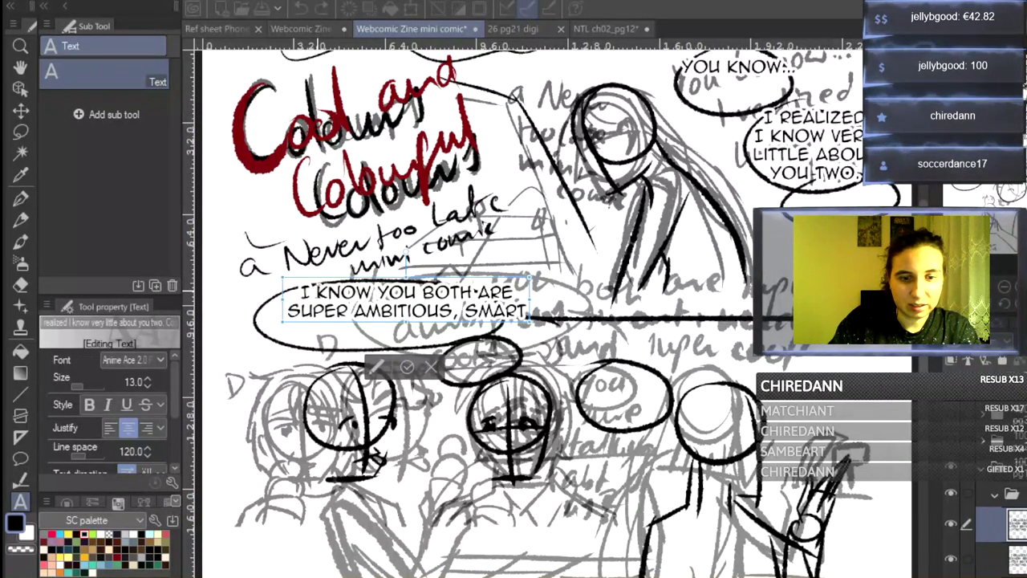
key(Return)
text(ANS)
key(BackSpace)
text(D)
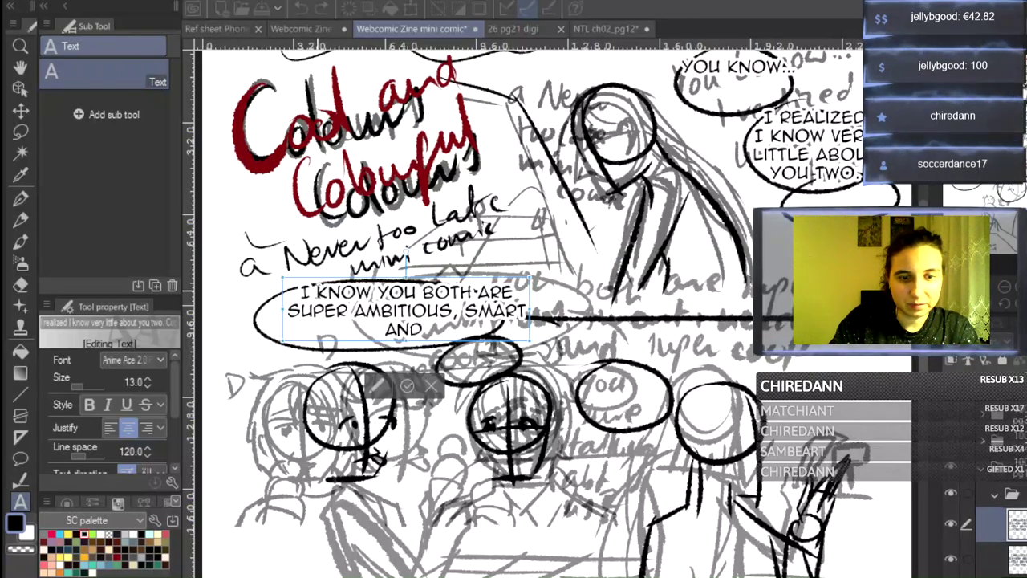
text( SUPER COOL)
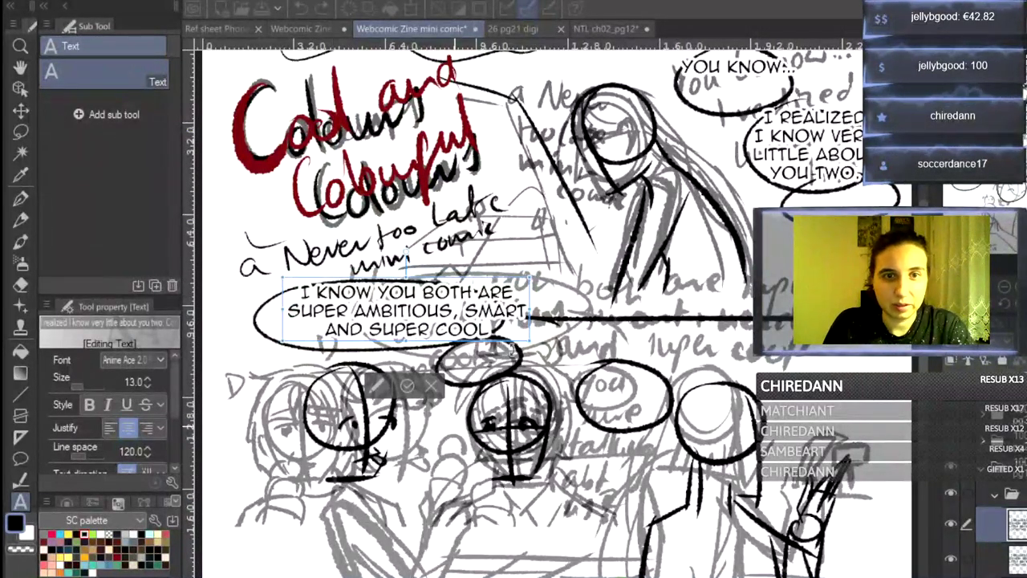
text(...)
drag(511, 284, 460, 283)
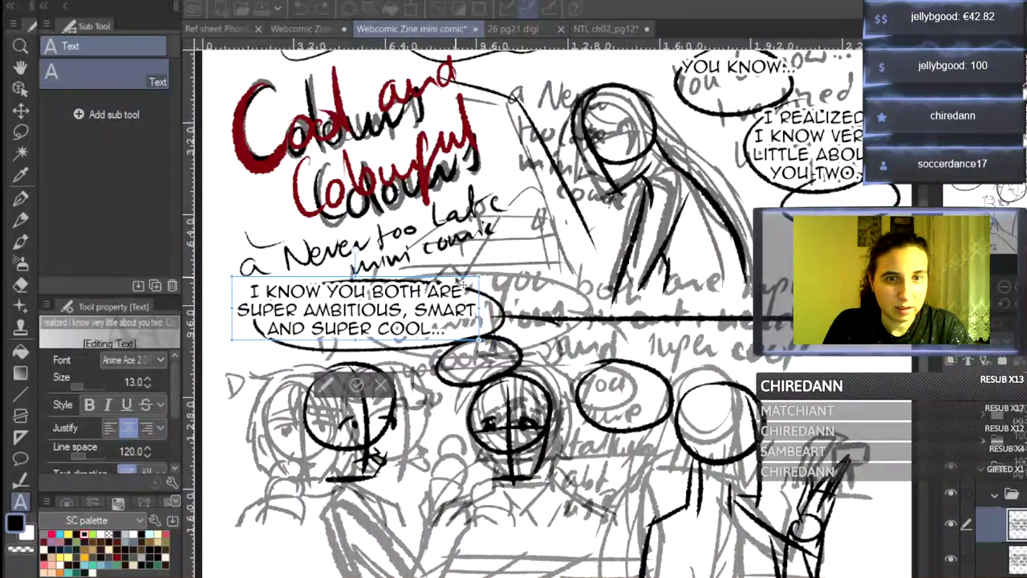
key(Escape)
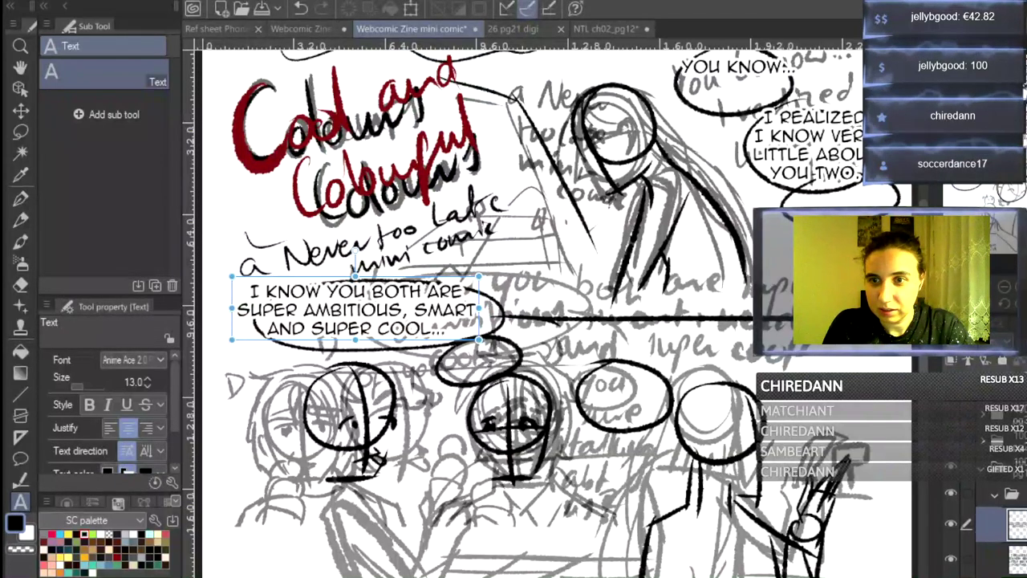
- Duplicate the wide bubble's three-line text onto the small bubble below, replace its wording with "Cool?" and nudge it into the bubble
text(I KNOW YOU BOTH ARE SUPER AMBITIOUS, SMART AND SUPER COOL...)
drag(432, 284, 600, 349)
click(433, 364)
drag(413, 357, 614, 393)
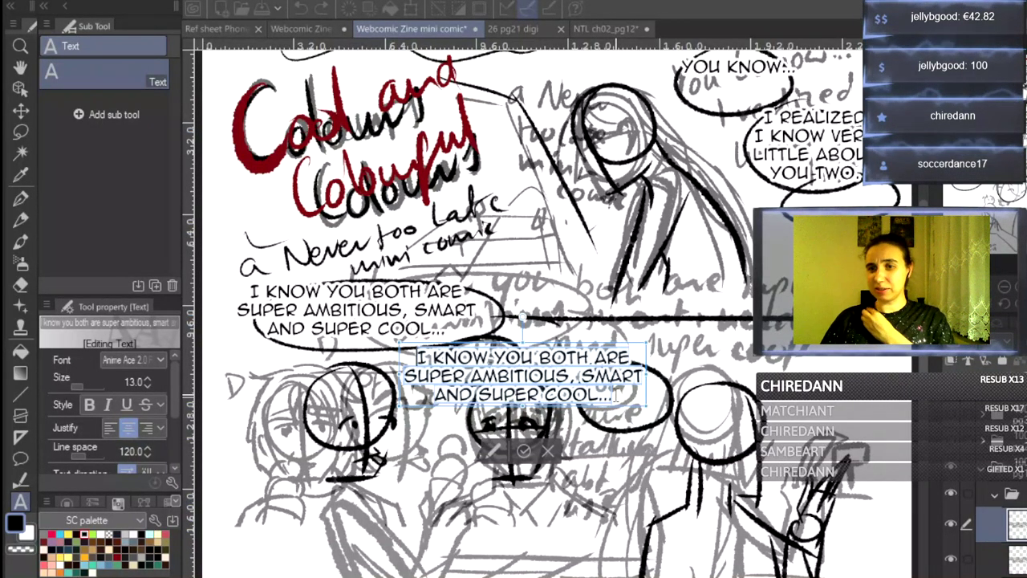
key(ctrl+a)
text(COOL?)
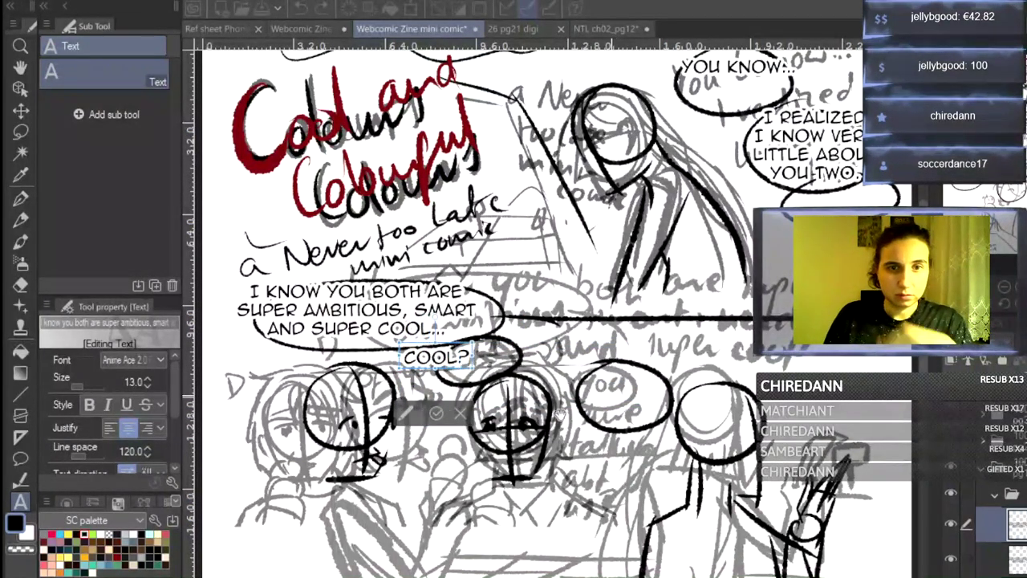
mouse_move(453, 346)
mouse_down()
mouse_move(496, 355)
mouse_move(465, 359)
mouse_up()
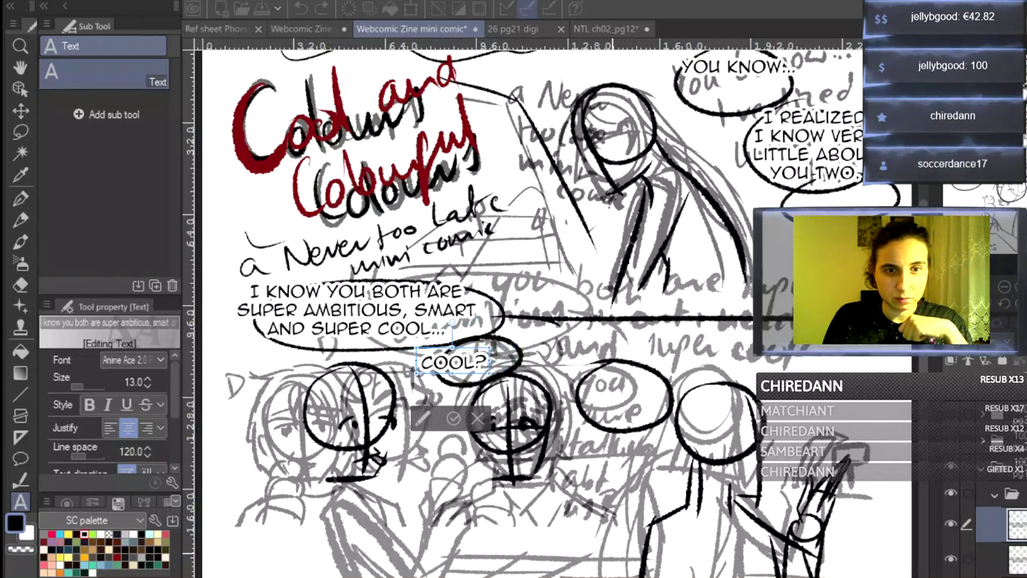
key(Escape)
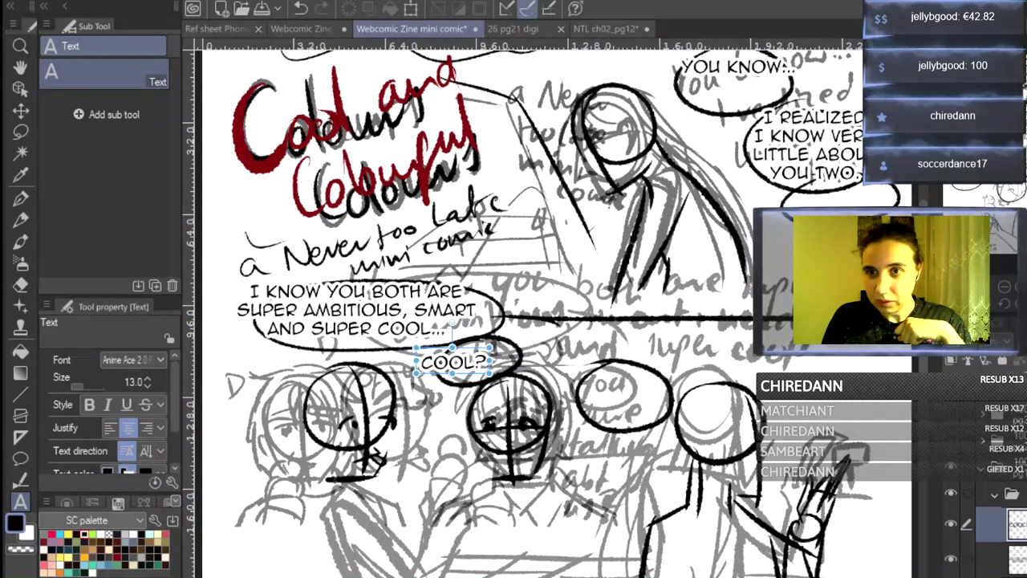
- Duplicate "Cool?" into the round bubble beside the third figure and reword it as "You sure she's talking about us??" over four lines
drag(473, 353, 638, 378)
click(626, 387)
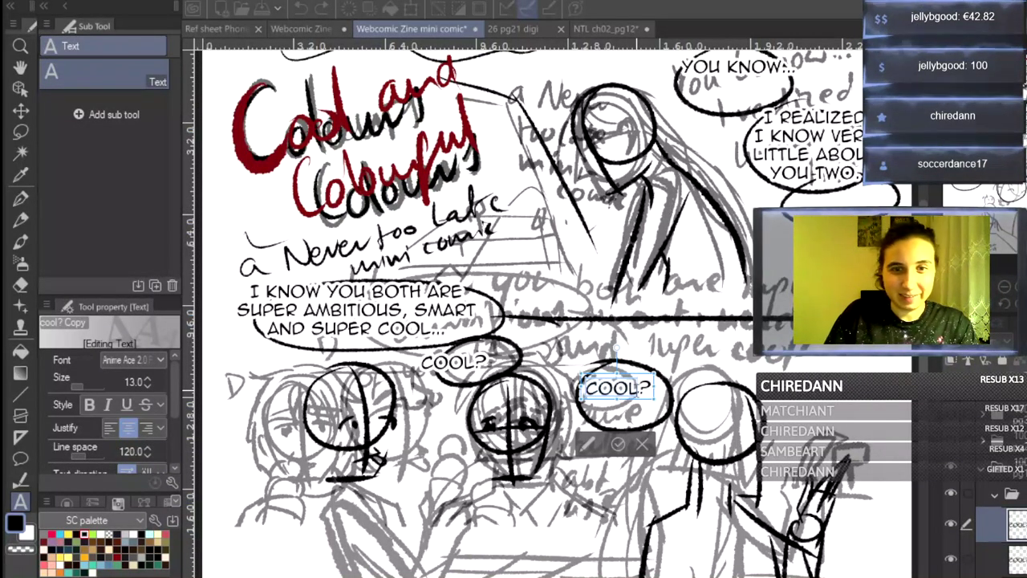
text(you)
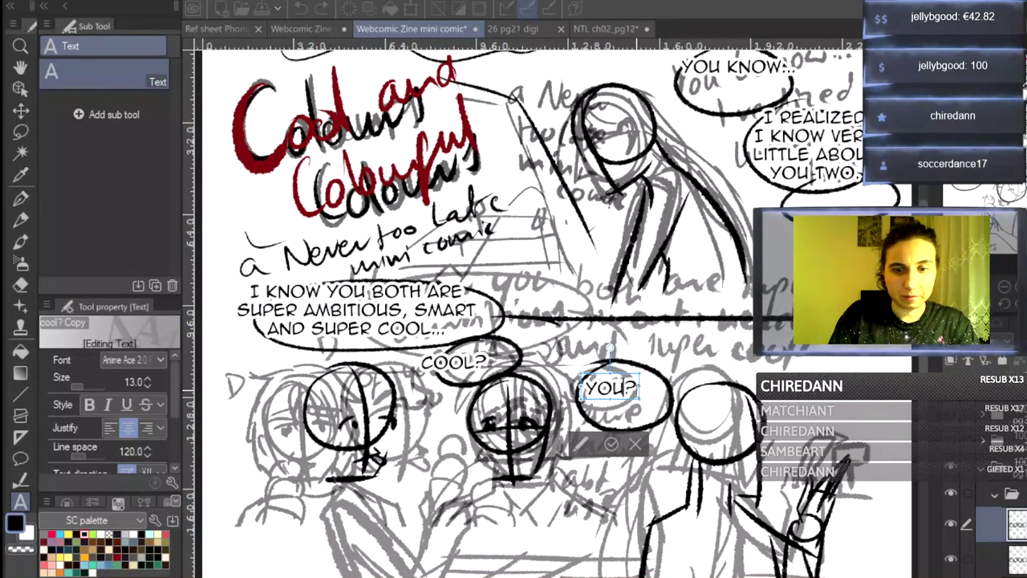
key(Return)
text(SURE)
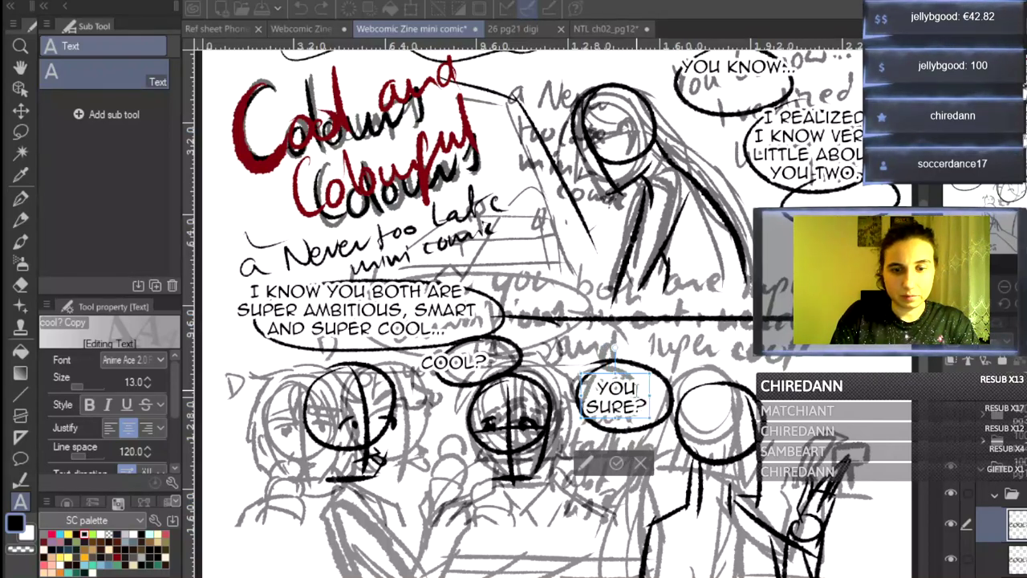
text( SHE'S)
key(Return)
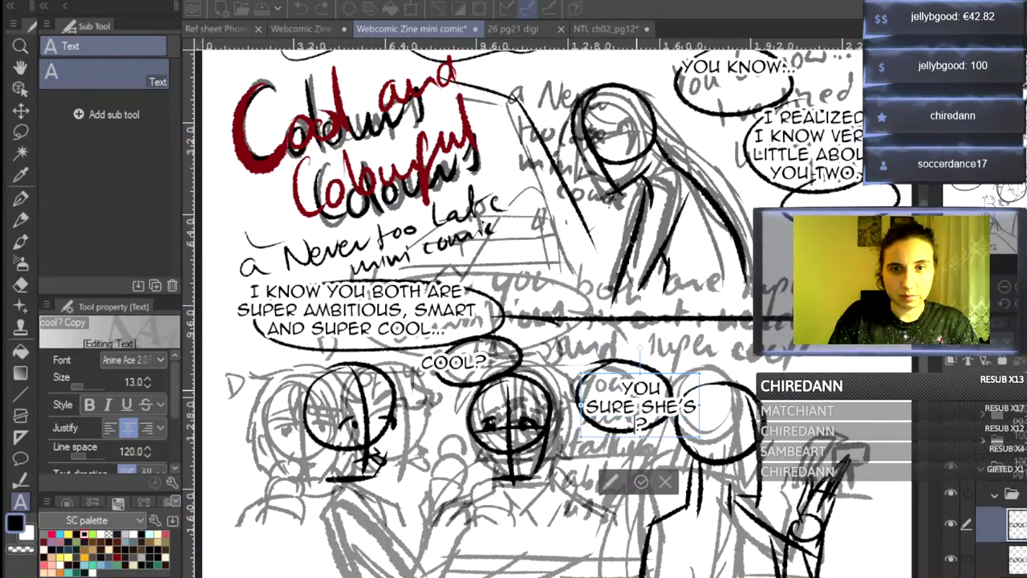
text(TALKING)
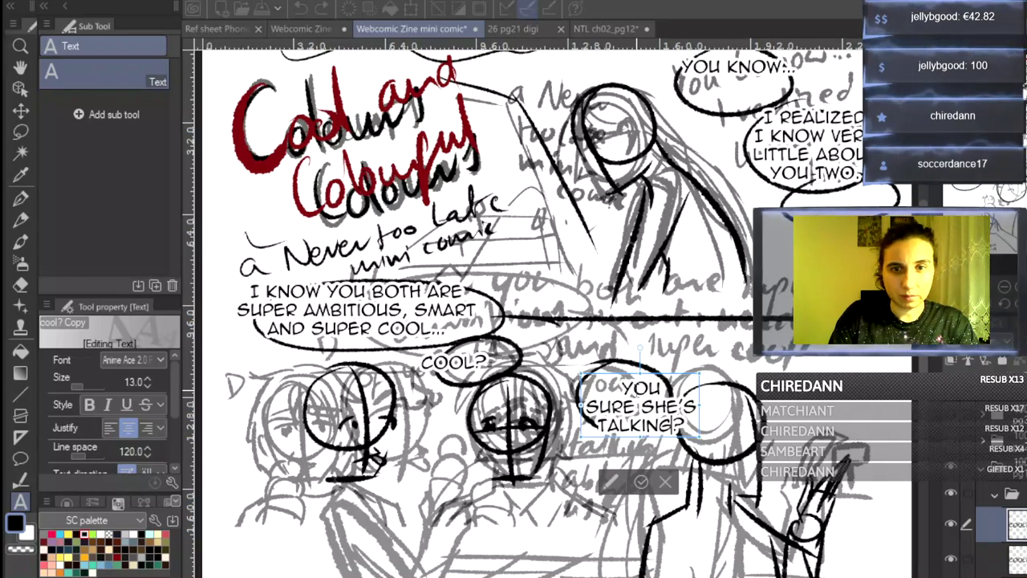
key(Return)
text(ABOUT US?)
- Rearrange the line breaks to read "You sure", "she's talking", "about us??" over three lines
click(664, 389)
key(Delete)
click(680, 387)
key(BackSpace)
key(Return)
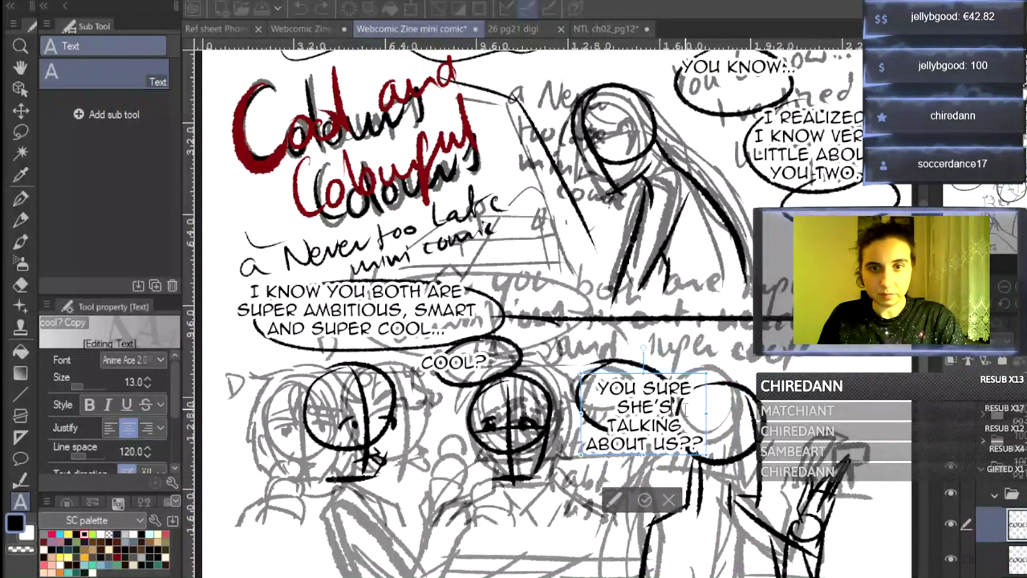
key(Delete)
click(699, 386)
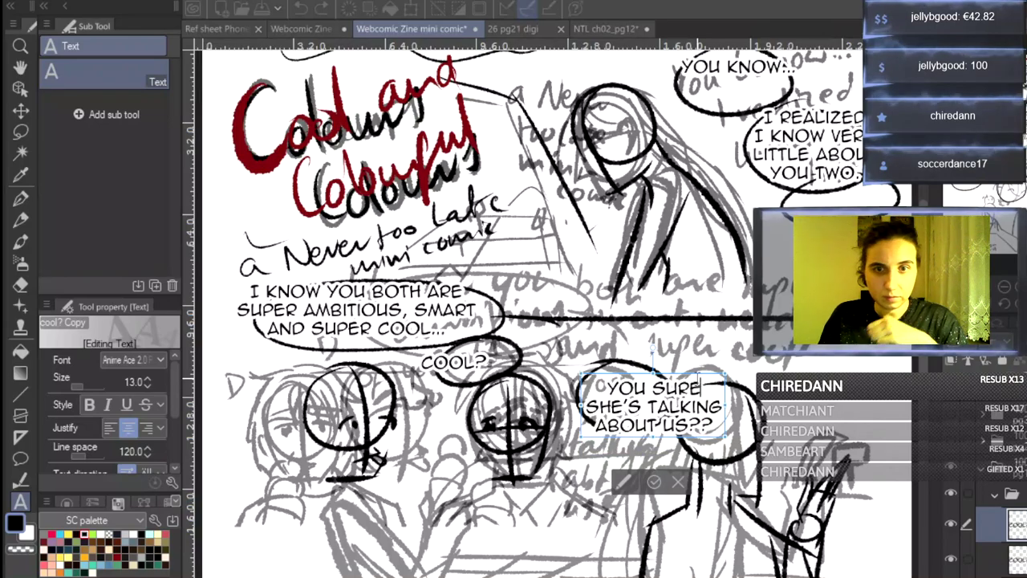
- Replace "she's talking" with "it's", break the line before "us??", and shift the text over the round bubble
drag(678, 406, 719, 405)
key(BackSpace)
text(IT'S)
key(Delete)
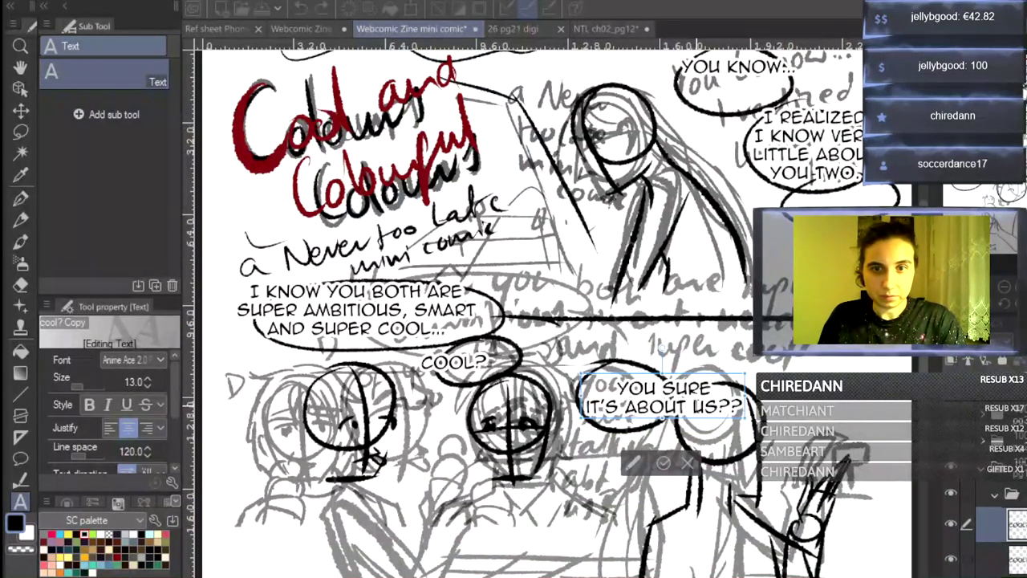
key(Return)
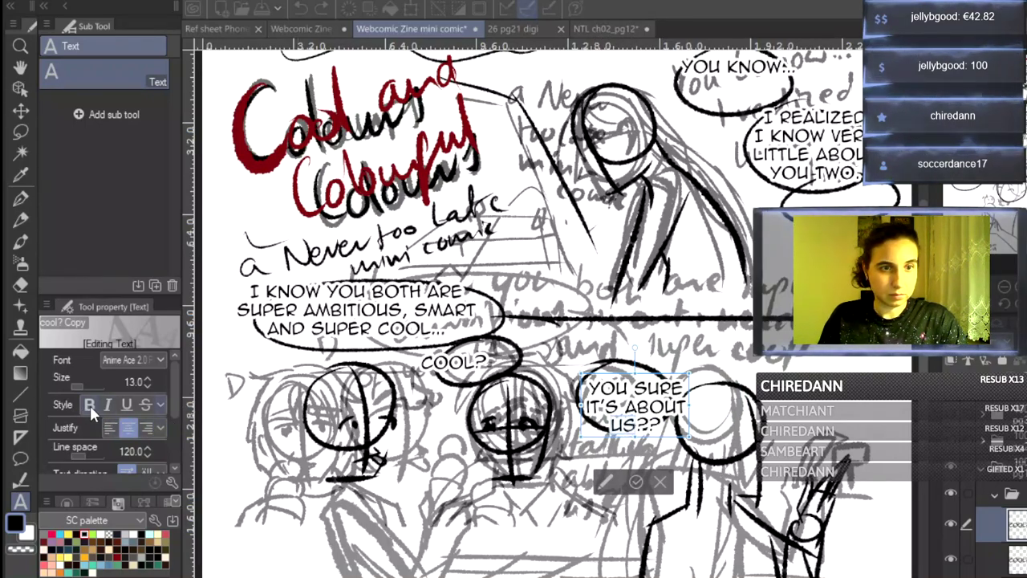
drag(679, 375, 664, 351)
click(646, 462)
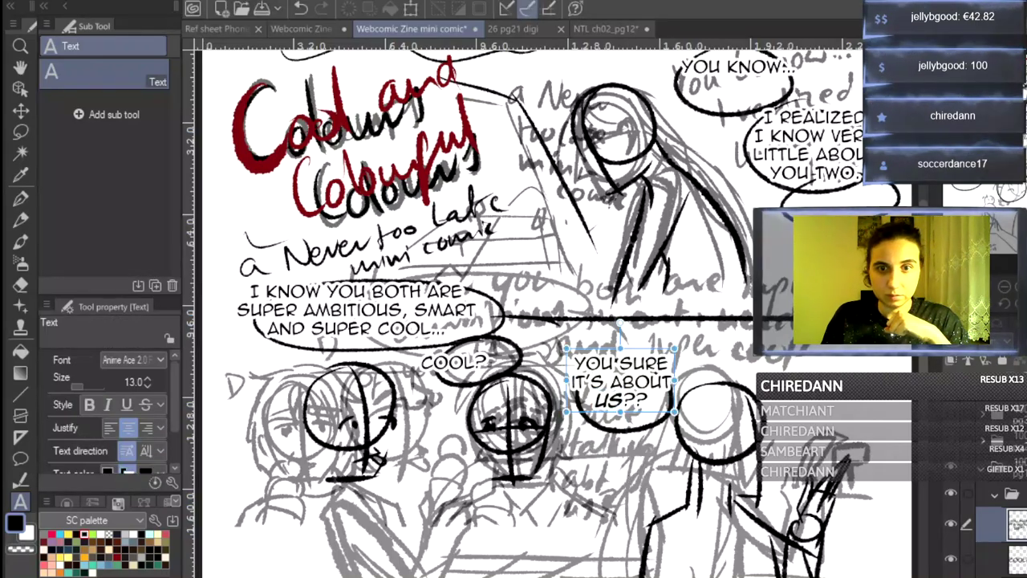
- Duplicate the "You sure it's about us??" text, place it in the empty bubble of the panel below and open it for editing
scroll(527, 312, down, 2)
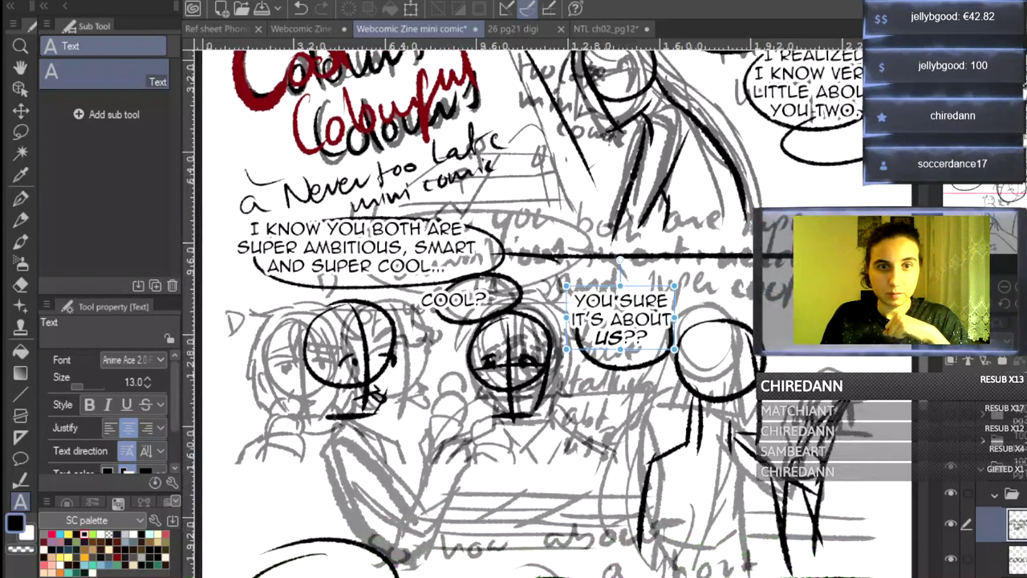
scroll(527, 311, down, 1)
scroll(528, 311, down, 6)
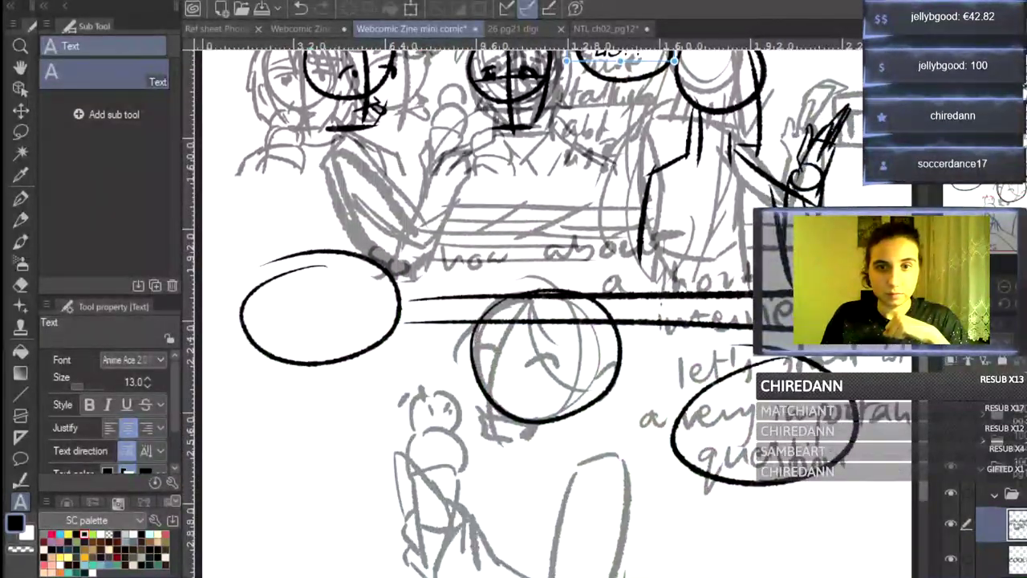
scroll(528, 311, down, 1)
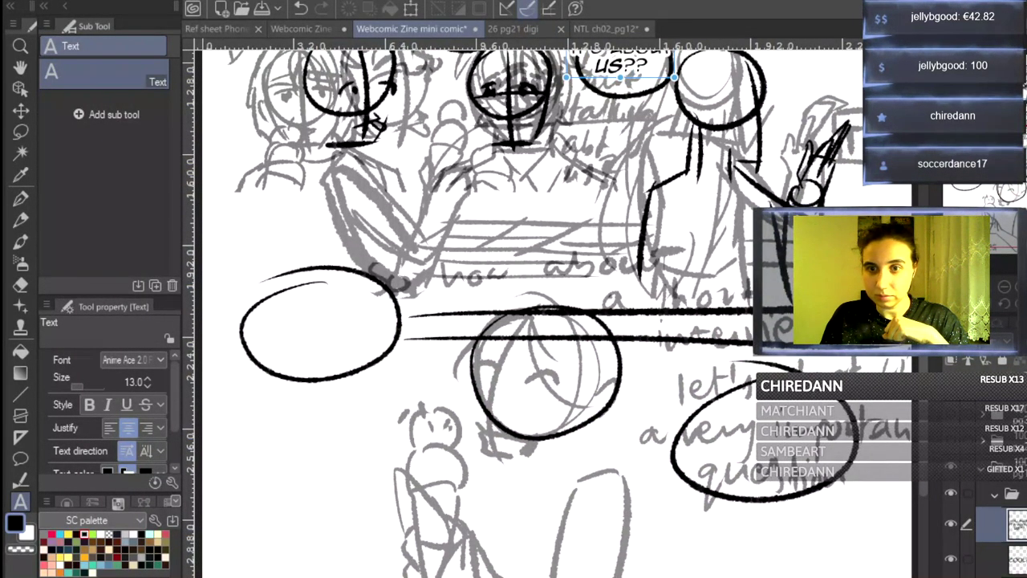
click(20, 110)
drag(639, 71, 327, 343)
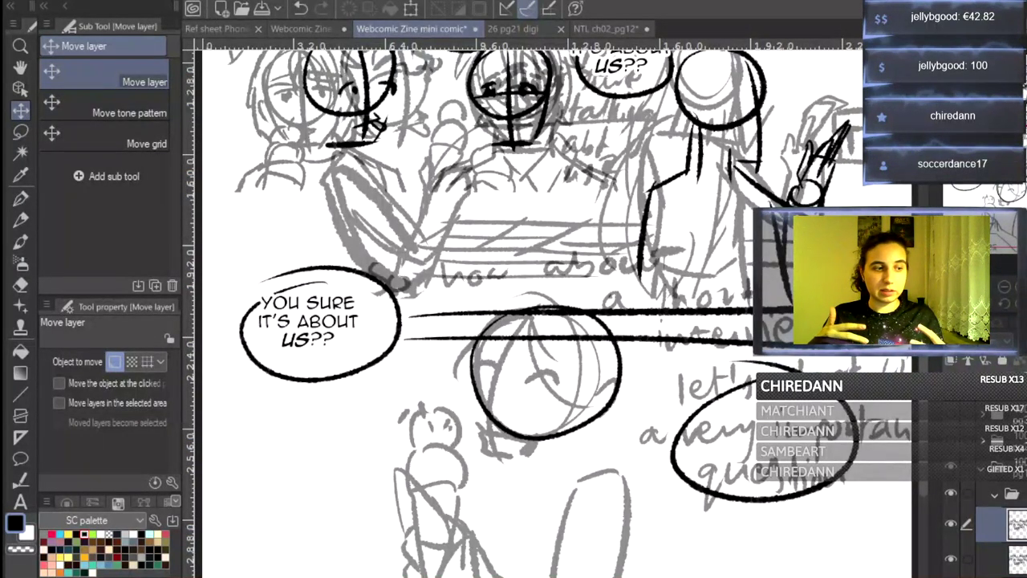
click(20, 502)
click(331, 303)
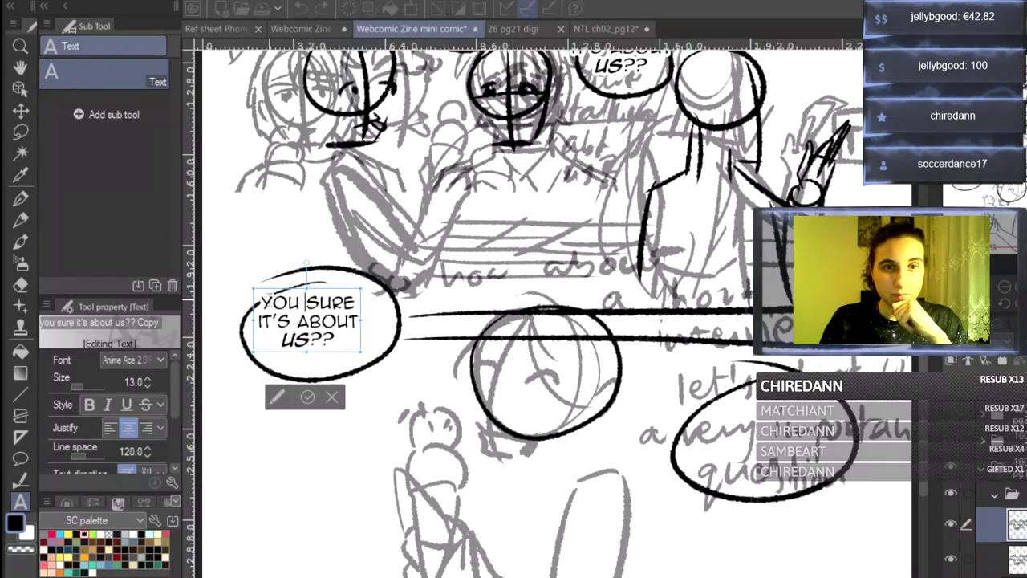
- Replace the duplicate's wording with "So how about", and delete it back to "So"
drag(264, 302, 345, 337)
text(so how about)
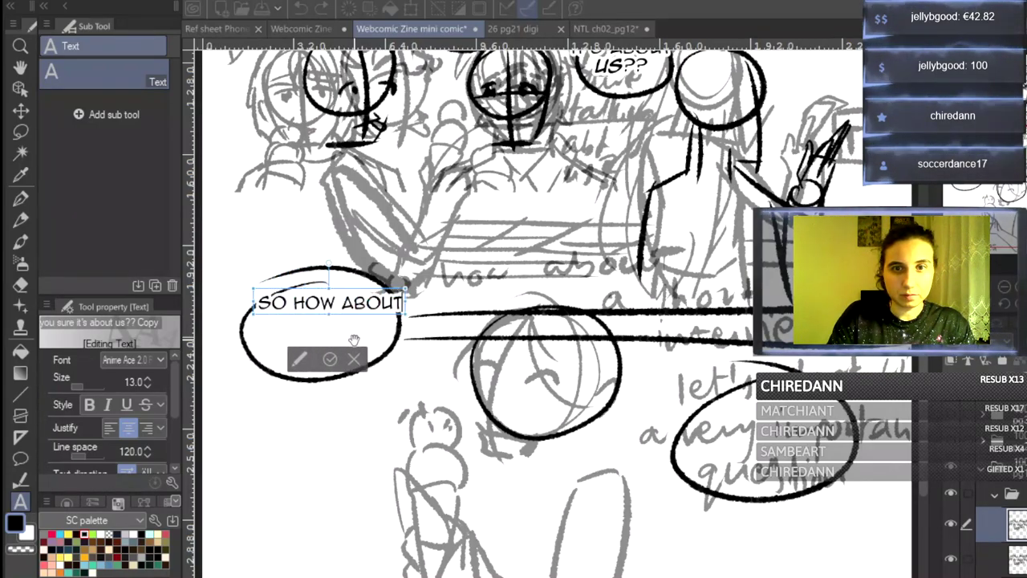
key(Return)
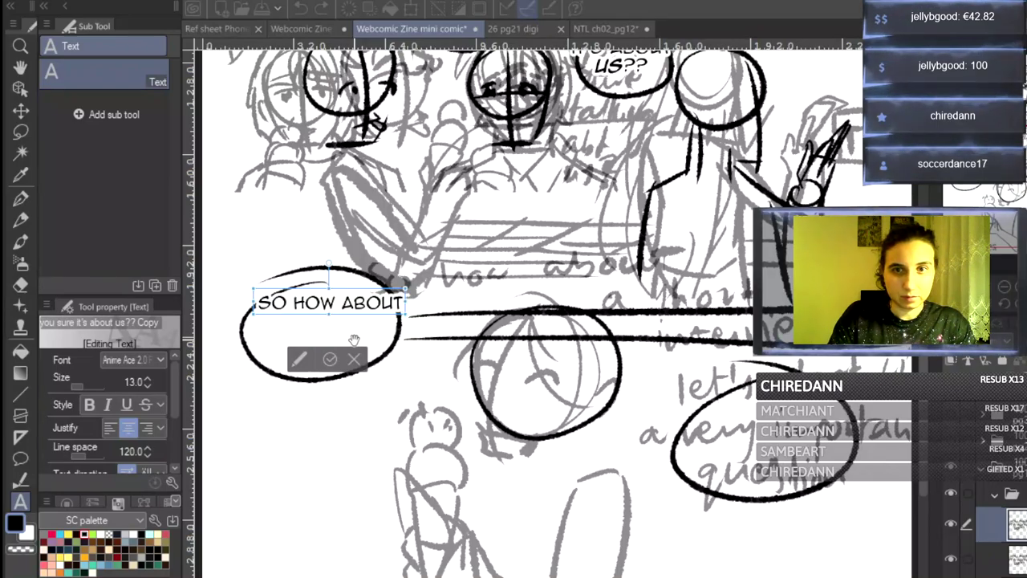
text(a)
key(BackSpace)
key(BackSpace)
key(BackSpace)
key(BackSpace)
key(BackSpace)
key(BackSpace)
key(BackSpace)
key(BackSpace)
key(BackSpace)
key(BackSpace)
key(BackSpace)
key(BackSpace)
key(BackSpace)
- Continue the text after "So" with "what would you say for a short interview?", breaking after "would", "for" and "short"
text(what woul)
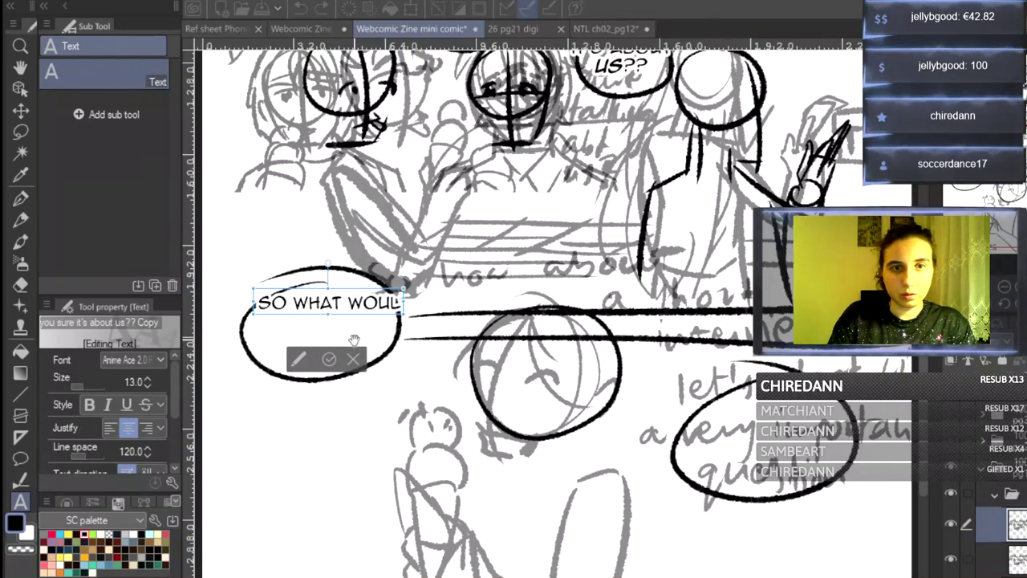
text(d')
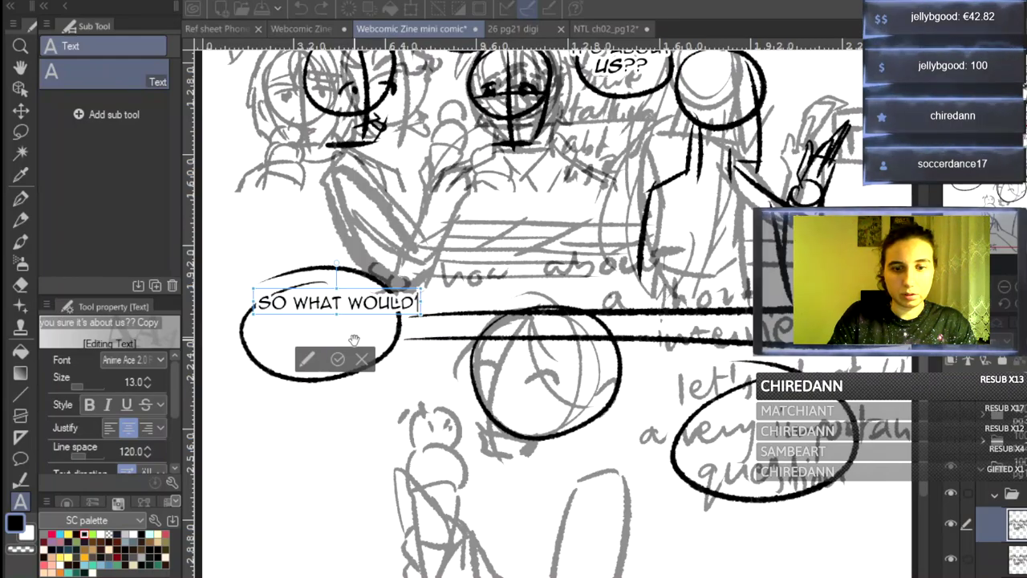
key(BackSpace)
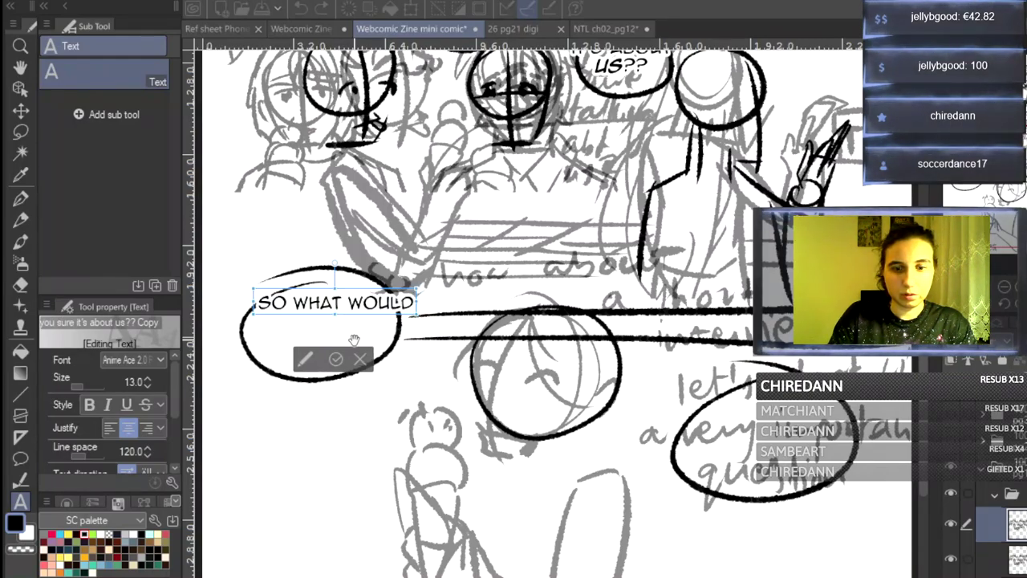
key(Return)
text(you say )
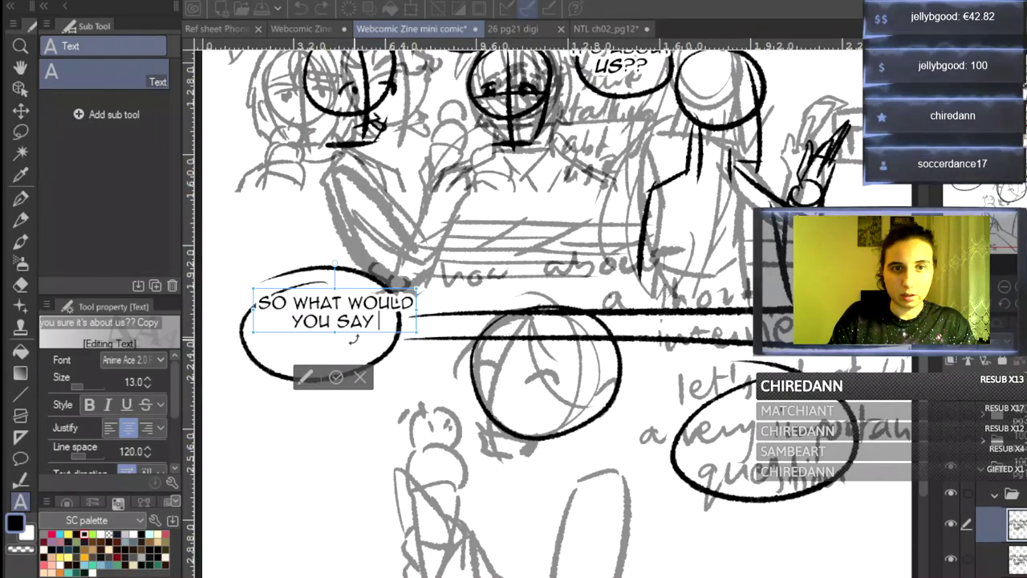
text(for)
key(Return)
text(a sho)
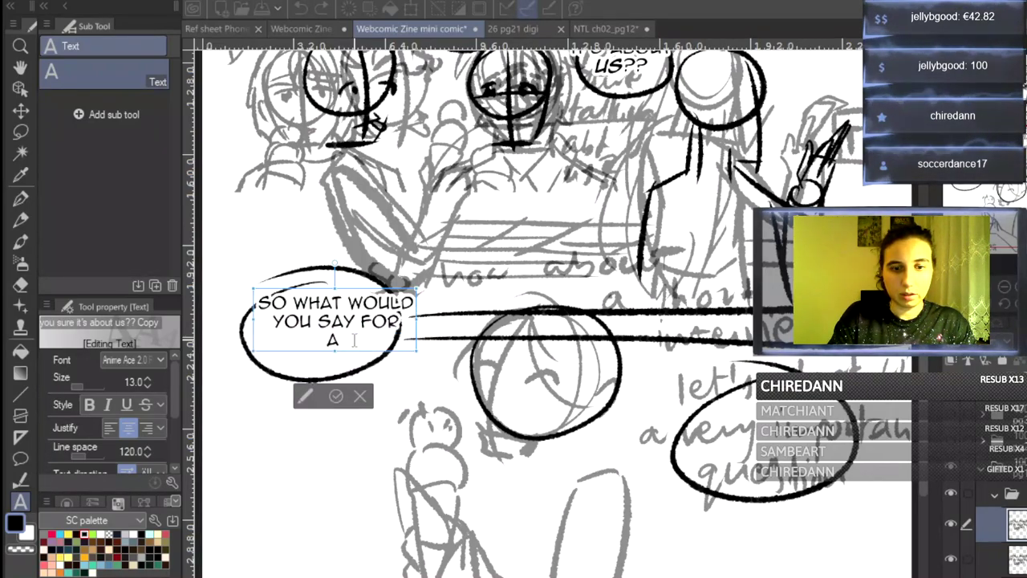
text(rt)
key(Return)
text(interv)
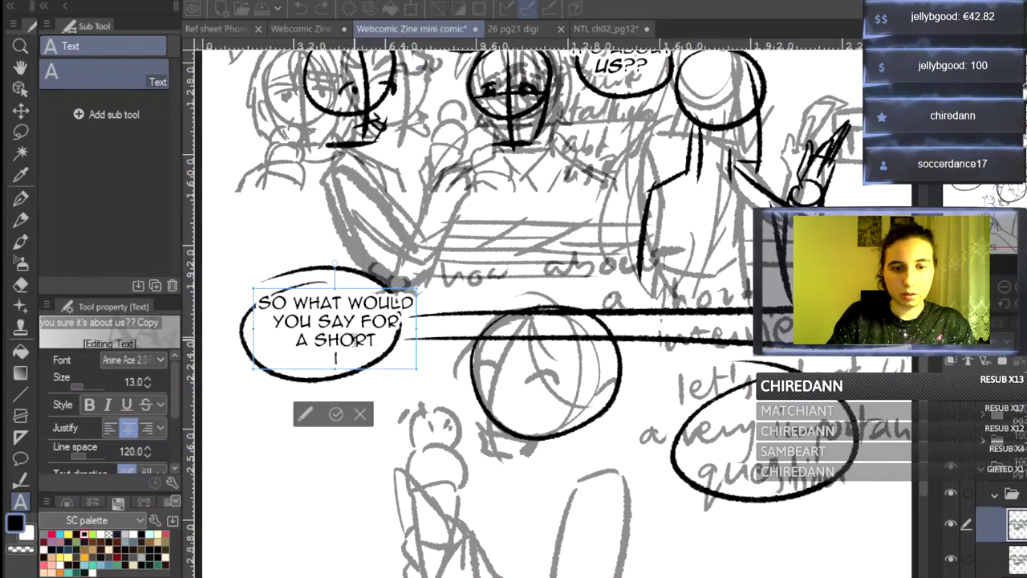
text(iew?)
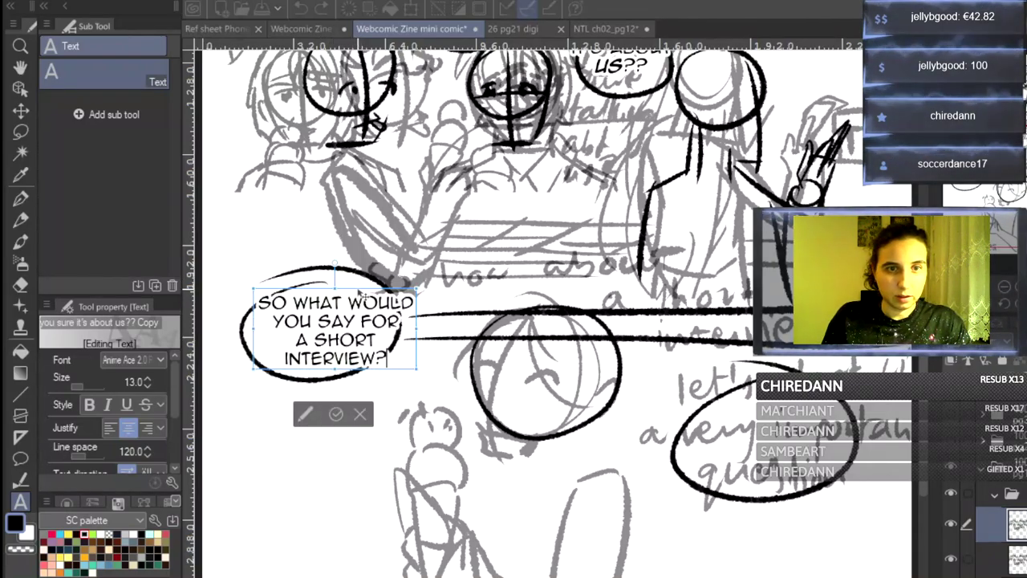
- Add an ellipsis after "So", separate it from the question with a blank line, and move the text down below its bubble
drag(362, 295, 342, 289)
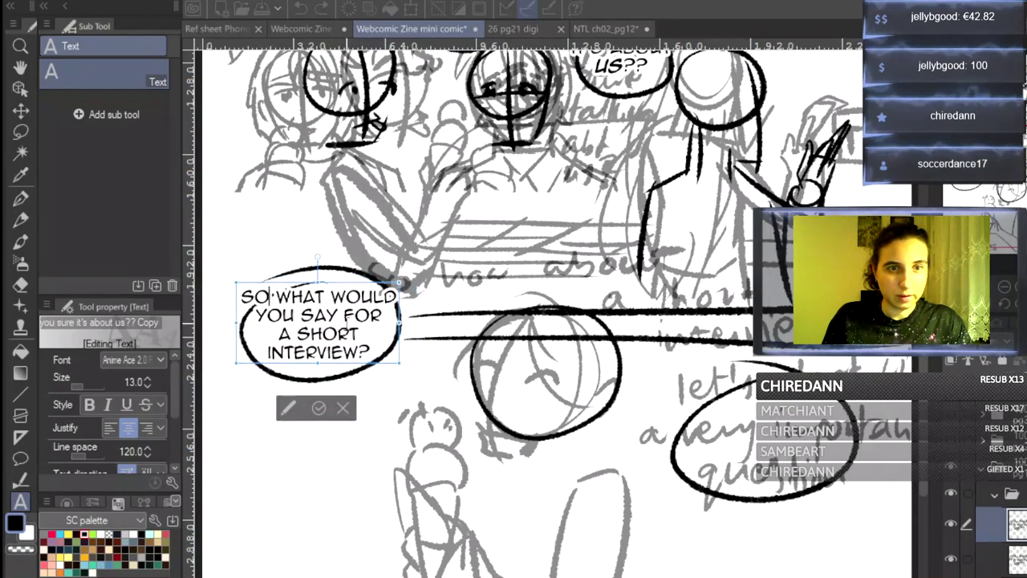
text(...)
key(Return)
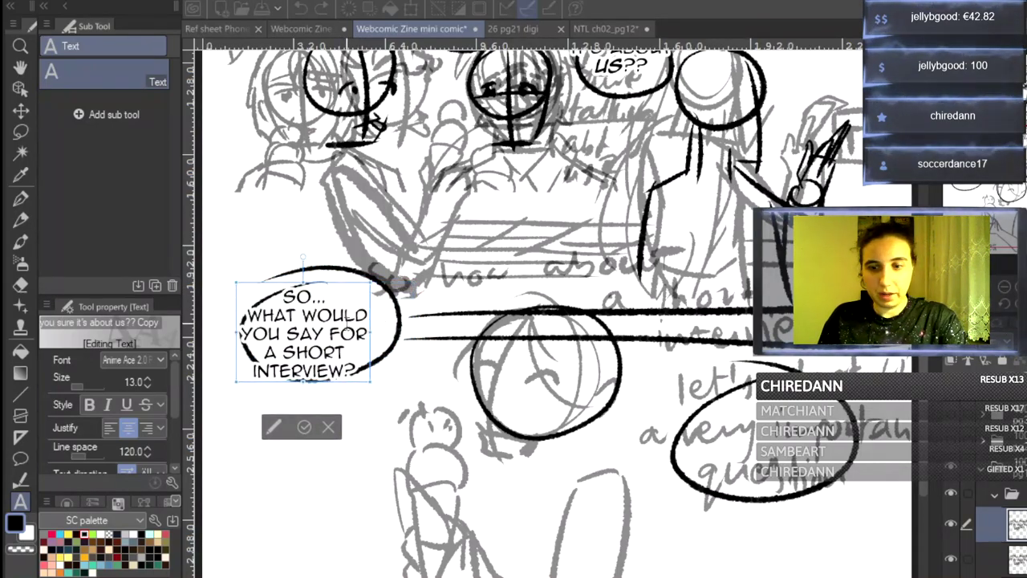
key(Return)
drag(347, 290, 341, 368)
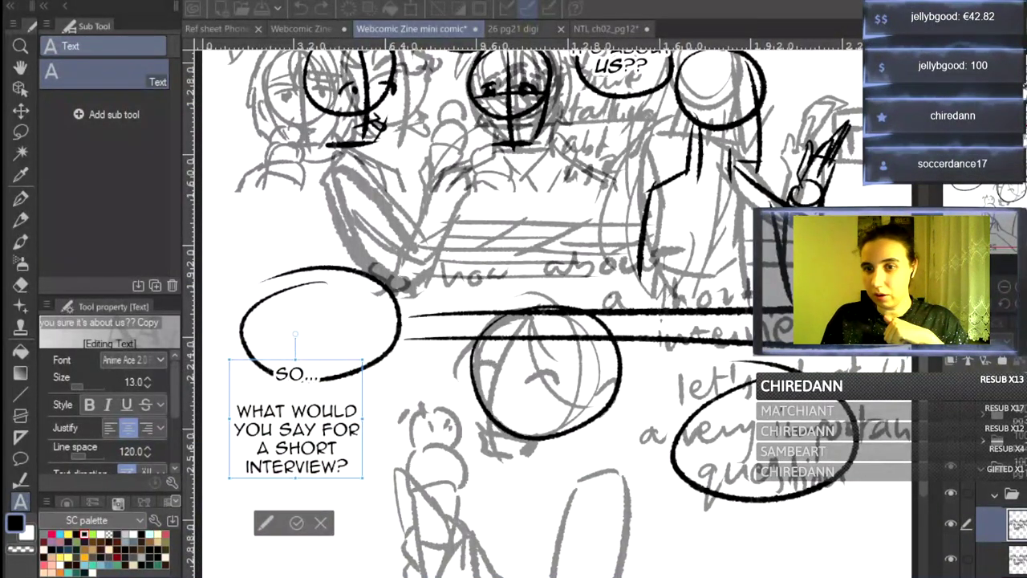
click(296, 523)
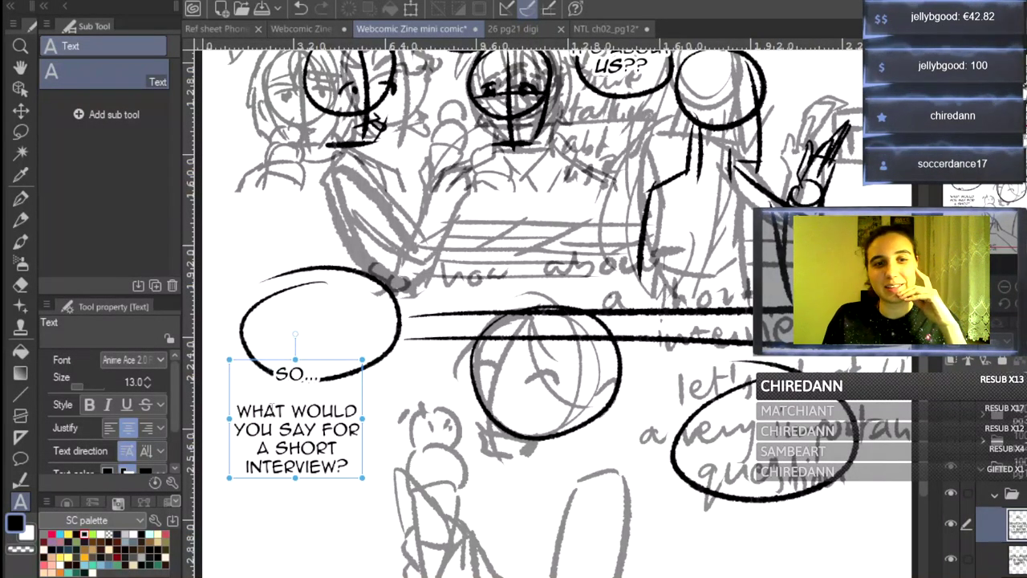
- Duplicate the short-interview text into the lower-right bubble and replace its wording with "let's start with a", breaking before "with"
drag(258, 407, 733, 441)
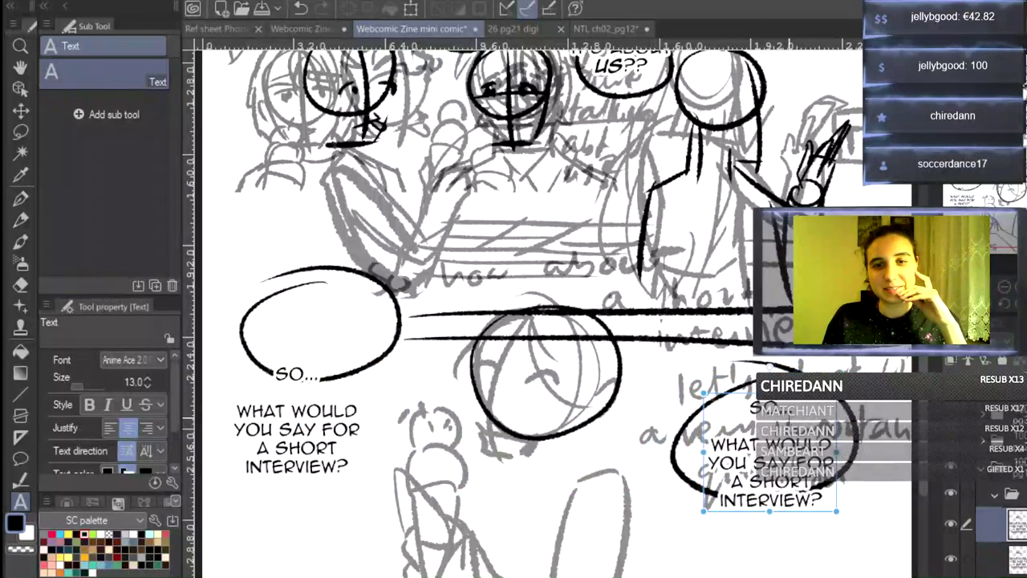
click(750, 407)
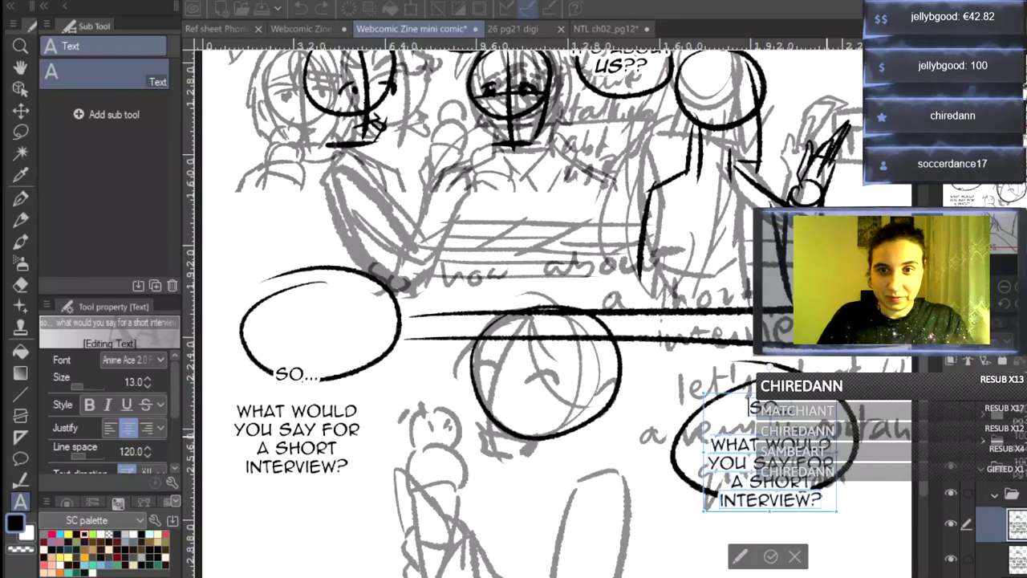
key(ctrl+a)
text(let's st)
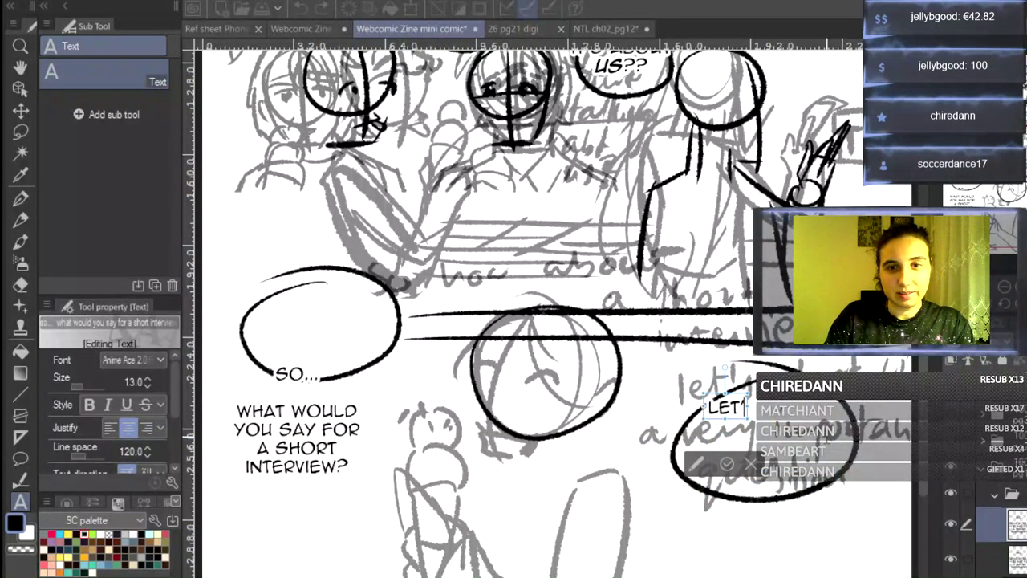
text( start)
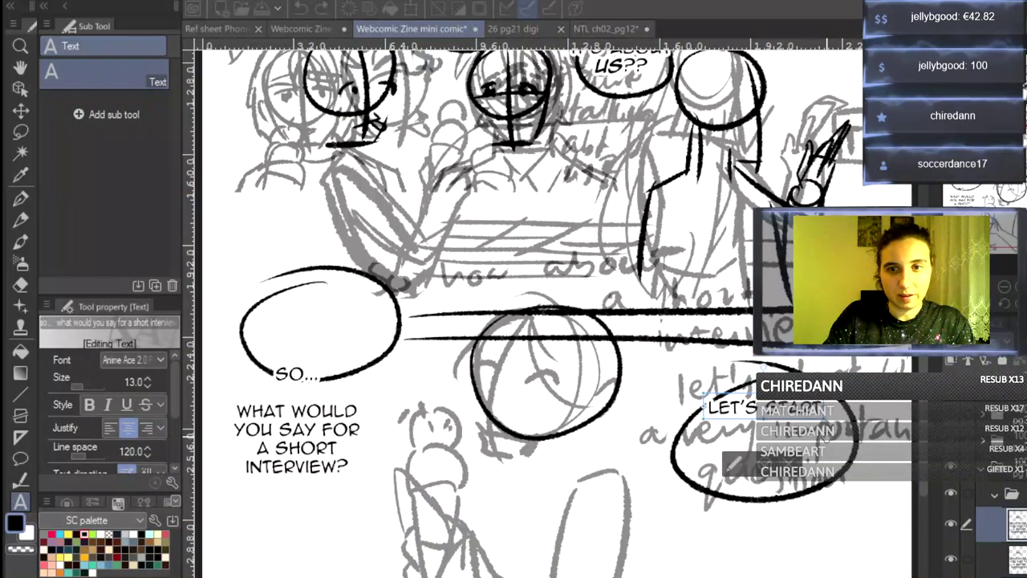
key(Return)
text(with a)
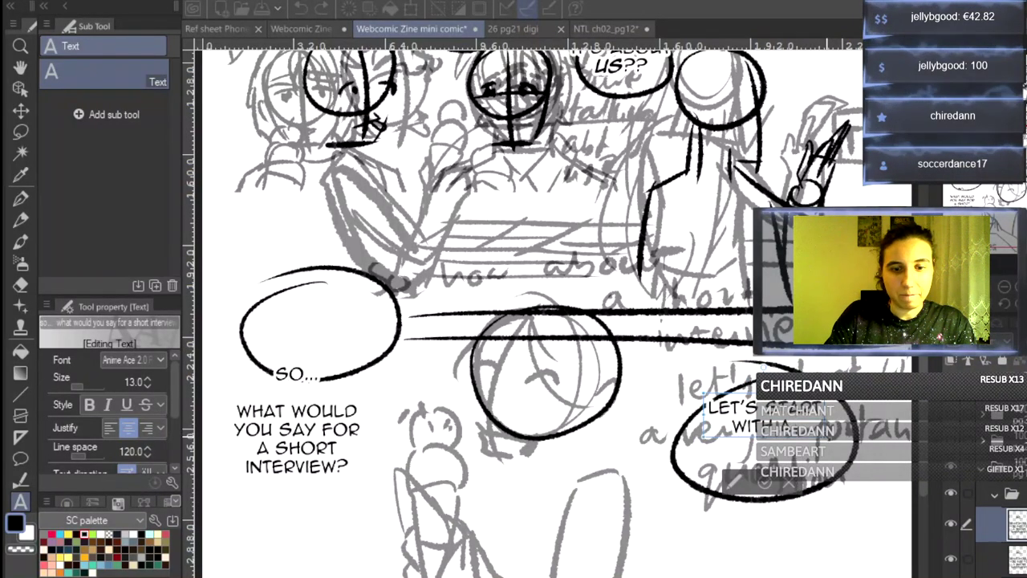
text( very)
key(BackSpace)
key(BackSpace)
key(BackSpace)
key(BackSpace)
key(BackSpace)
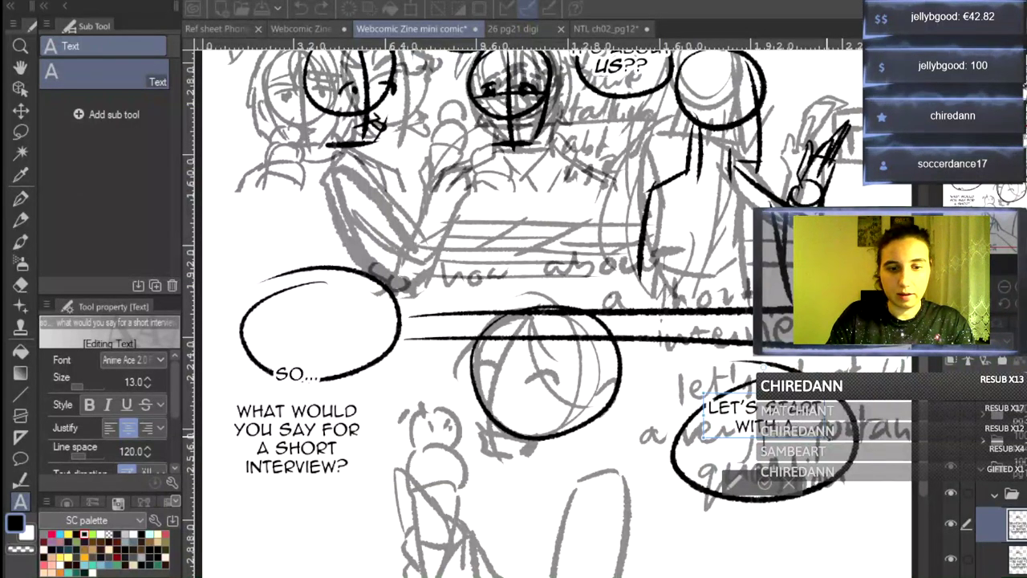
- Continue the text with "very important question", putting each of the three words on its own line
key(Return)
text(very)
text(import)
text(T)
key(Return)
text(QUESTION)
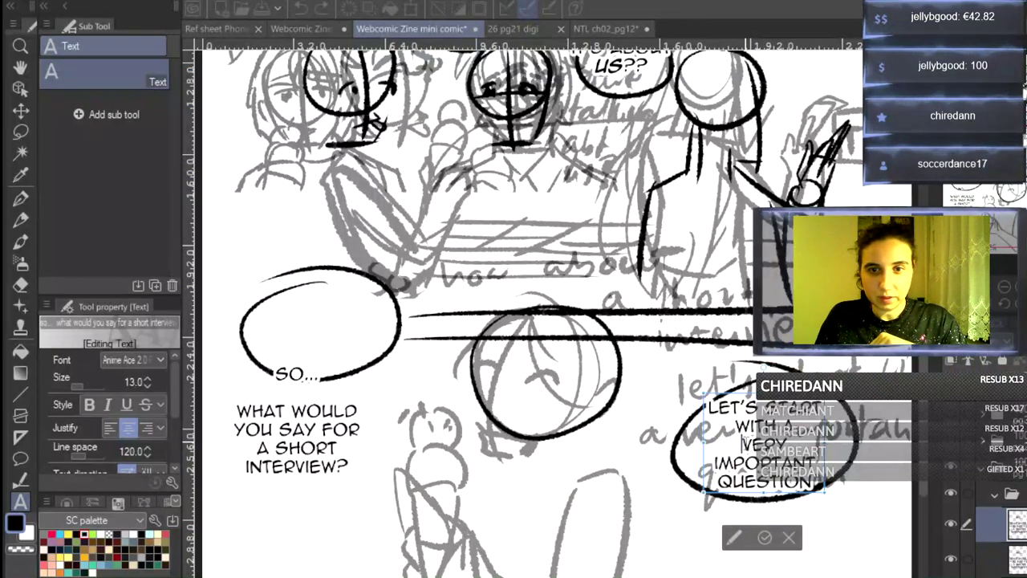
- Make "very important" bold italic, move the whole text slightly down and to the right in its bubble, and commit it
click(89, 408)
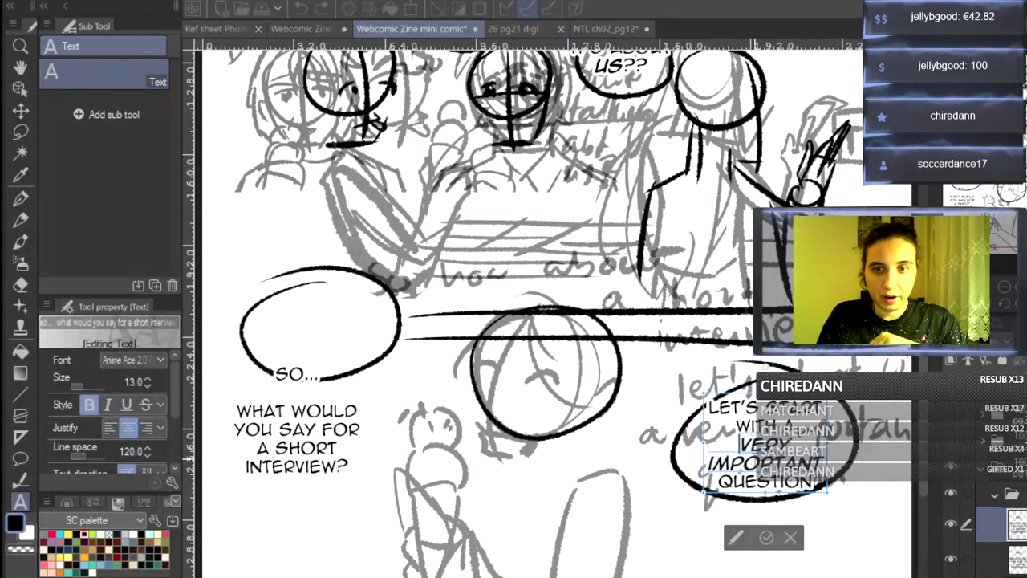
click(802, 425)
key(Return)
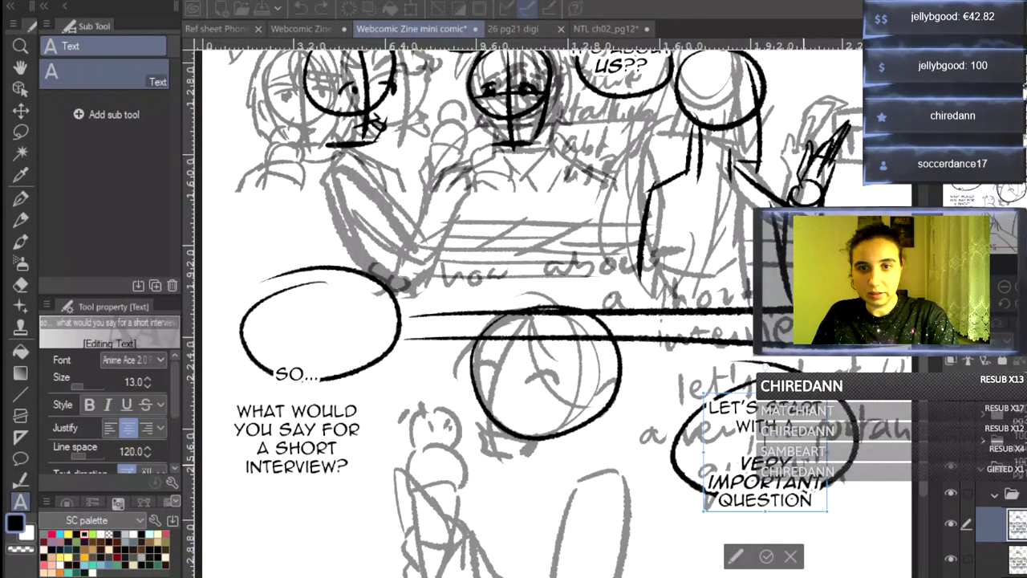
key(BackSpace)
drag(811, 491, 835, 509)
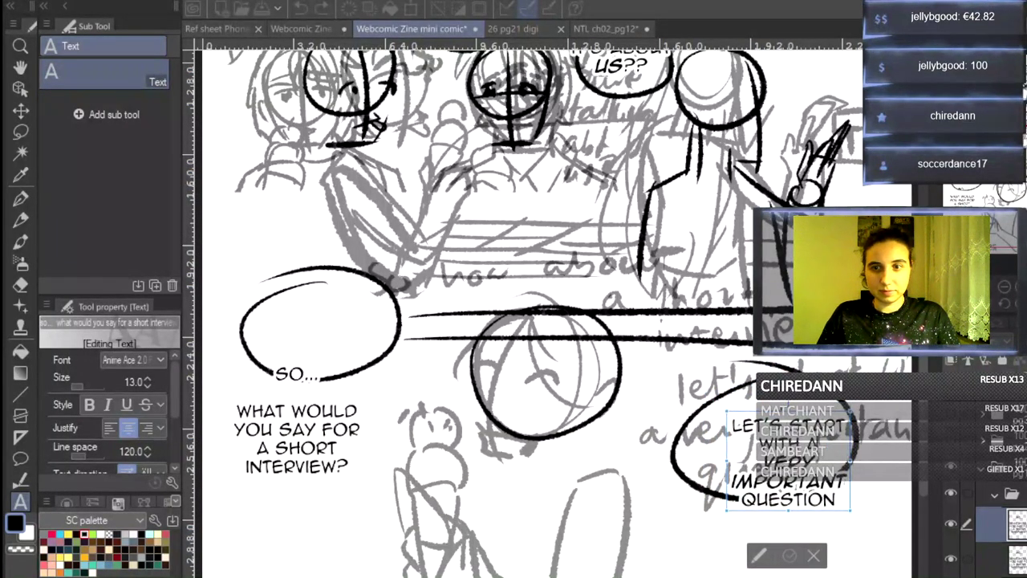
click(790, 555)
- Add a new empty layer directly above the dialogue text layer in the page's folder
click(999, 560)
drag(925, 445, 925, 341)
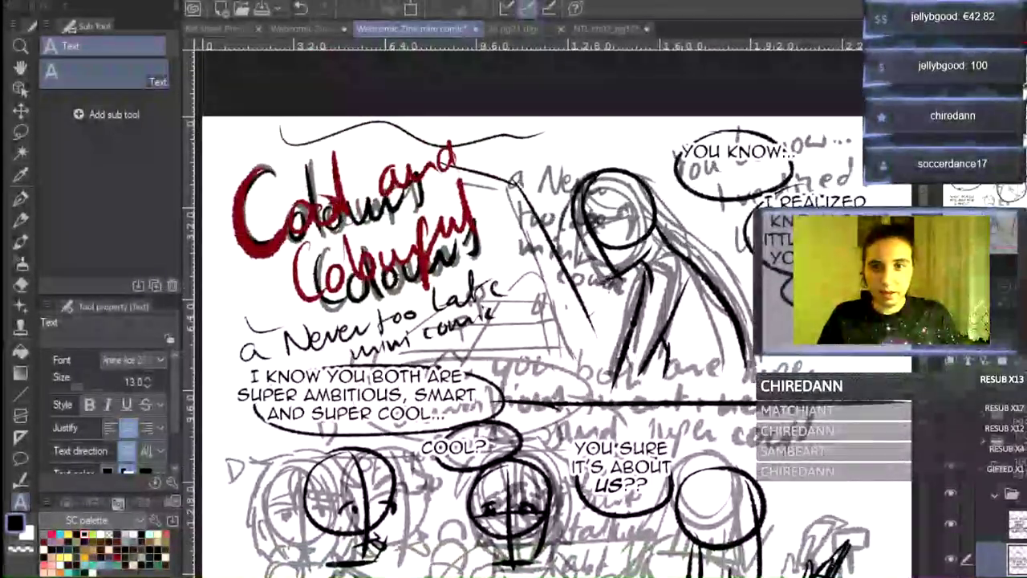
click(1012, 495)
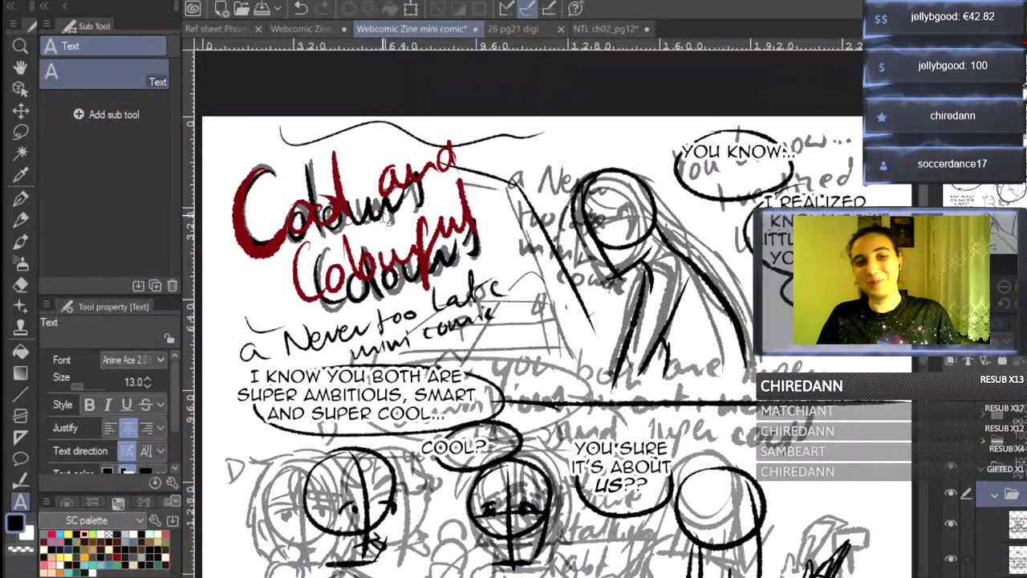
click(1009, 525)
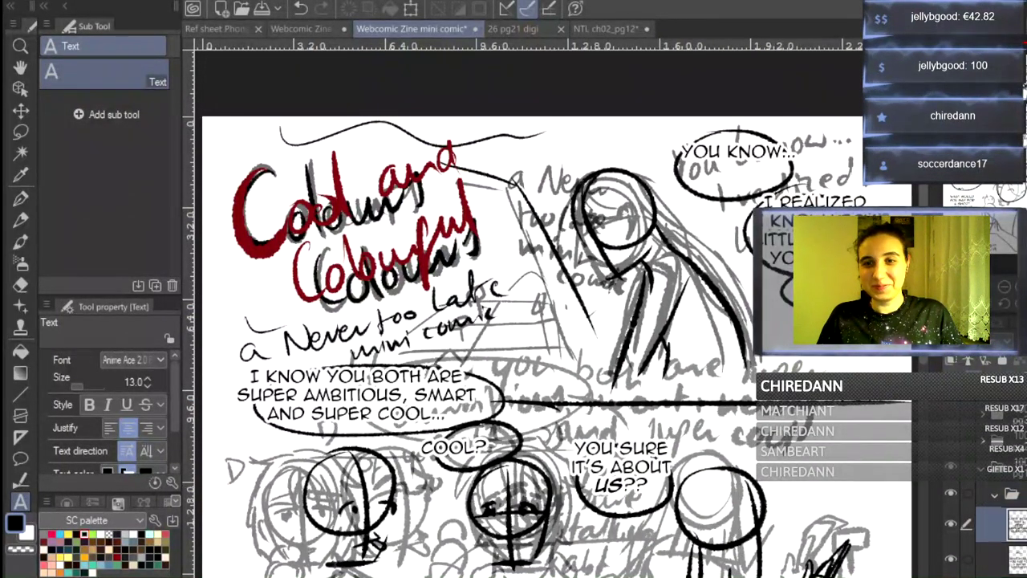
click(966, 375)
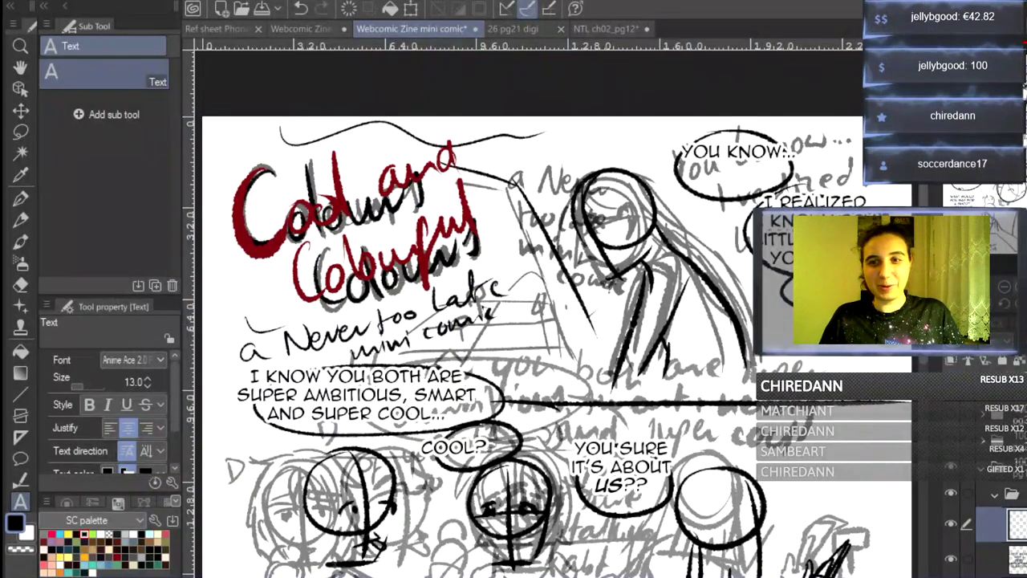
- Lower the opacity of the layer holding the red "Cool and Colourful" title lettering
key(ctrl+plus)
key(ctrl+plus)
scroll(555, 337, up, 2)
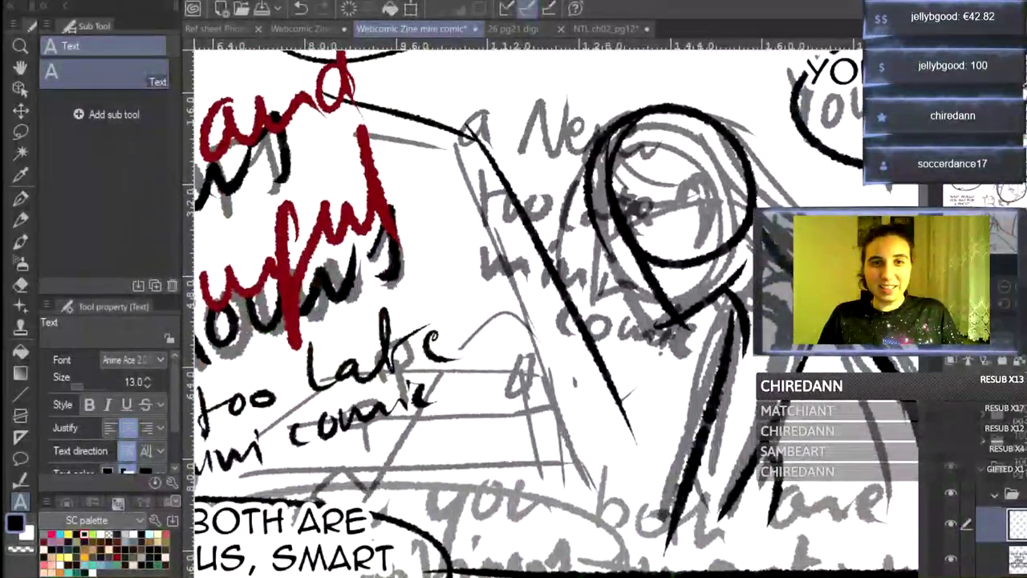
scroll(556, 312, up, 3)
scroll(556, 313, left, 15)
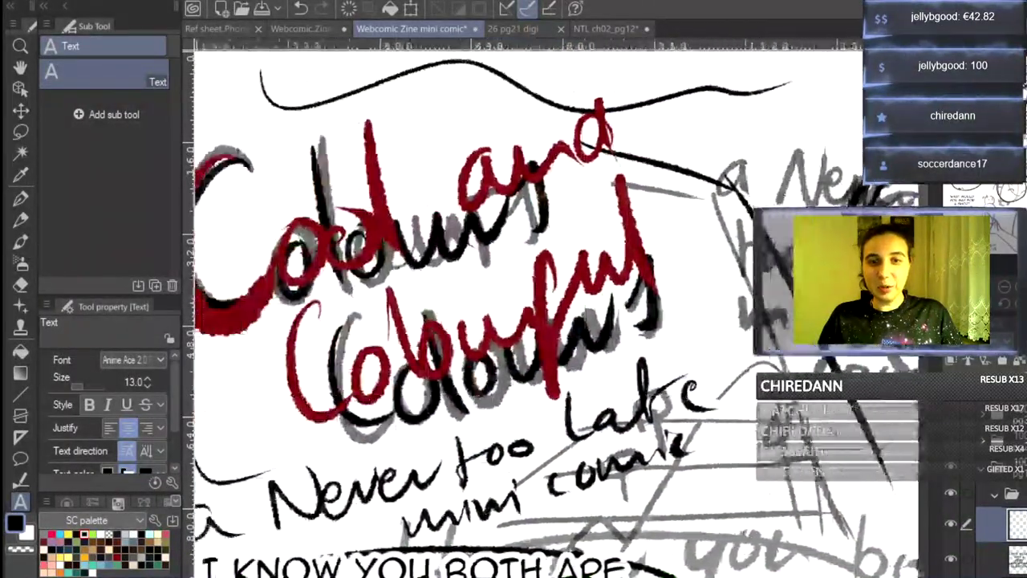
scroll(556, 313, right, 1)
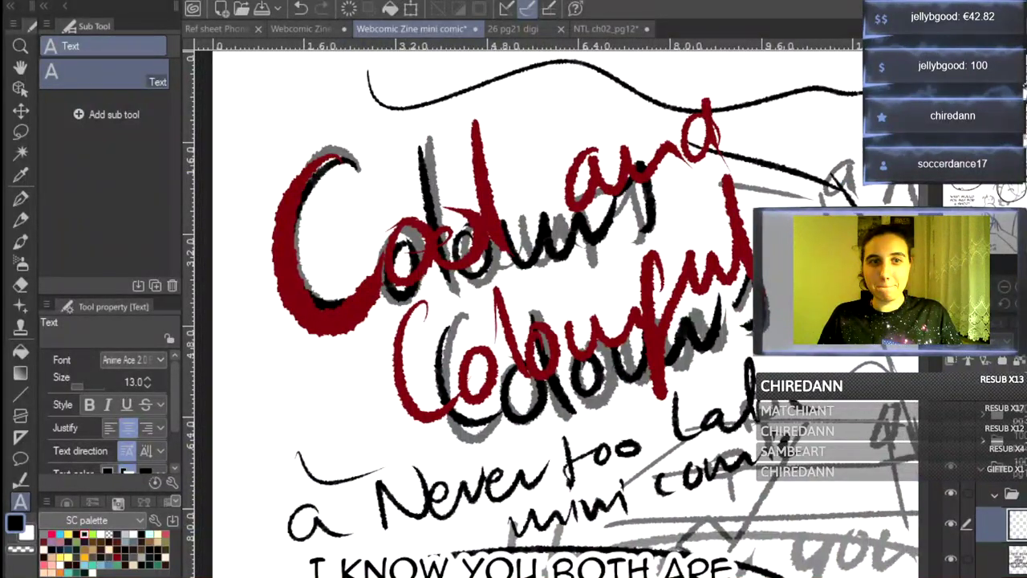
scroll(556, 313, right, 1)
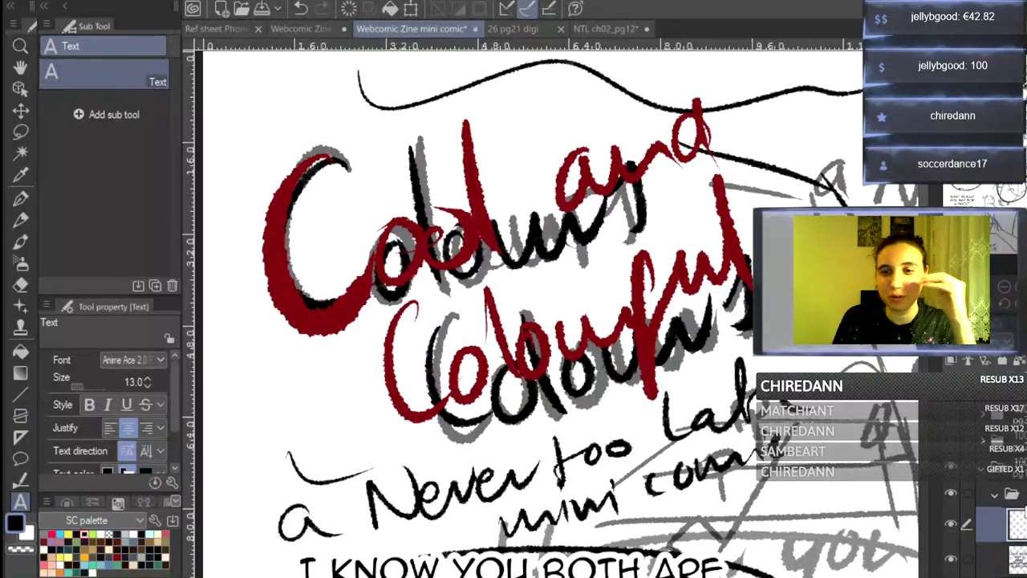
scroll(999, 497, down, 10)
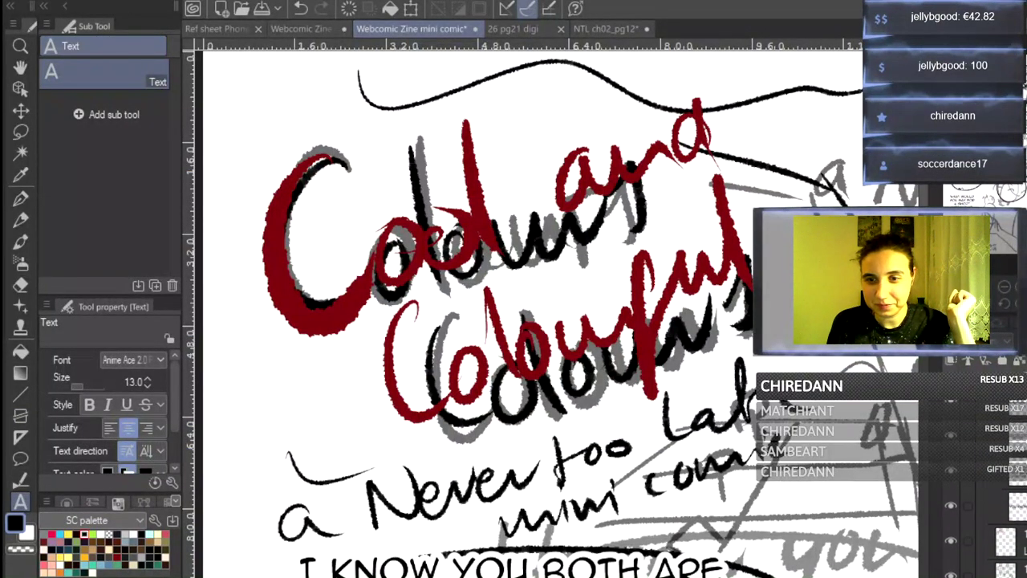
click(951, 474)
click(951, 475)
click(1020, 341)
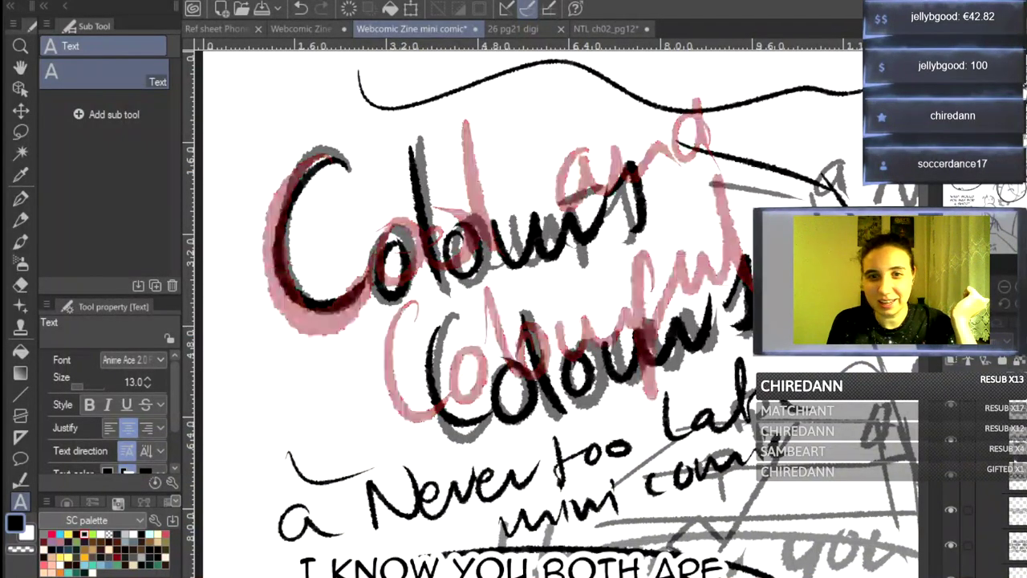
- Hide the black and grey sketch layers, keeping the faded red title and the dialogue shown, and select the new empty layer
click(950, 509)
click(951, 544)
click(951, 573)
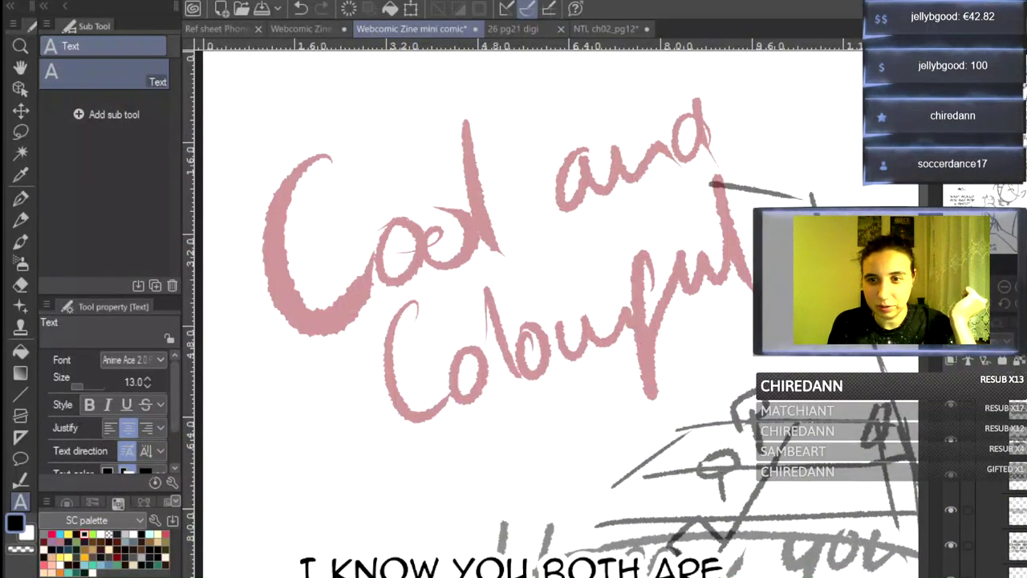
scroll(998, 497, up, 8)
click(950, 431)
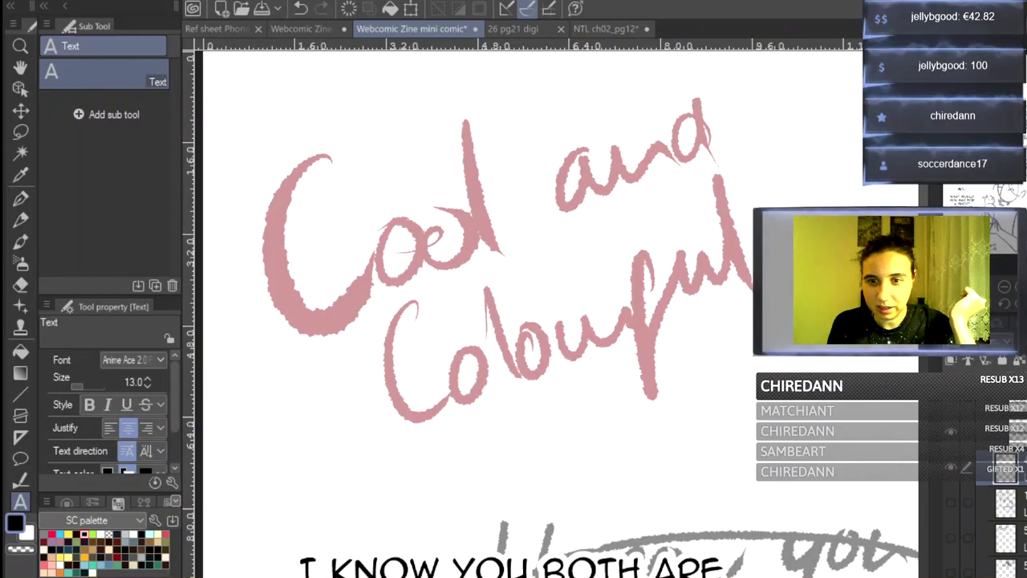
click(951, 467)
scroll(951, 481, down, 2)
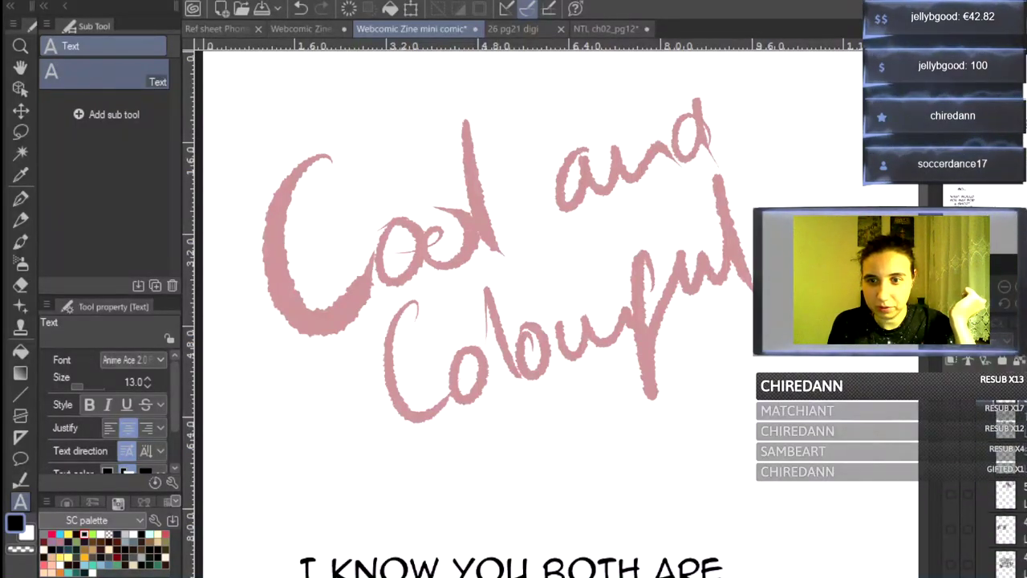
scroll(991, 497, down, 8)
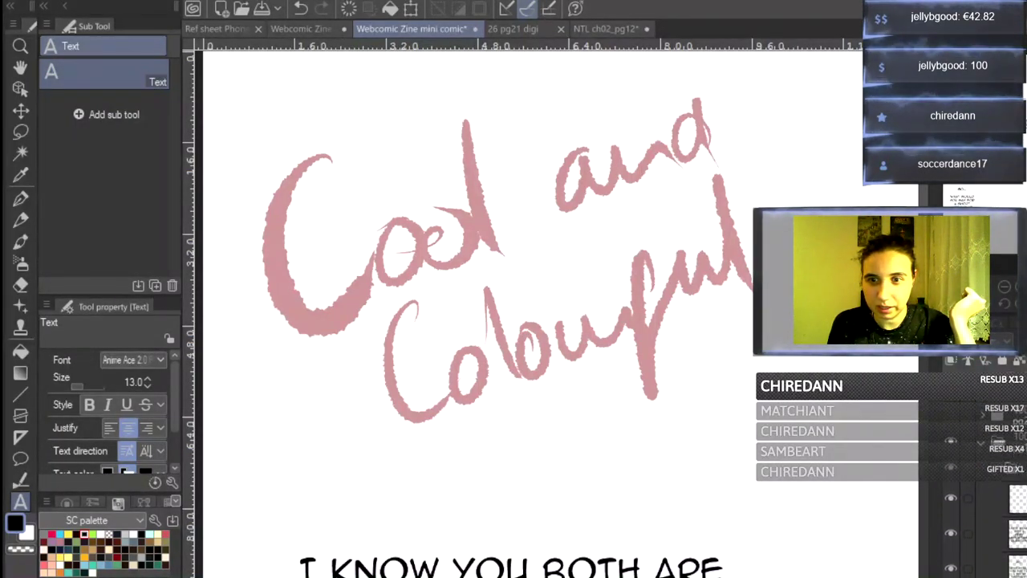
click(1016, 502)
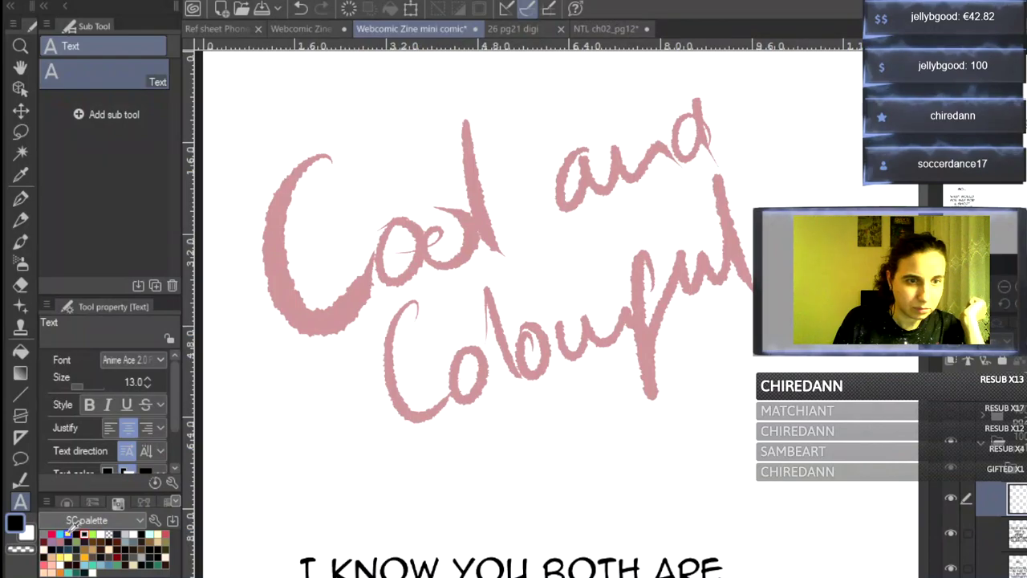
- Try yellow and dark blue from the SC palette as the drawing colour, and show the HSV colour sliders
click(69, 533)
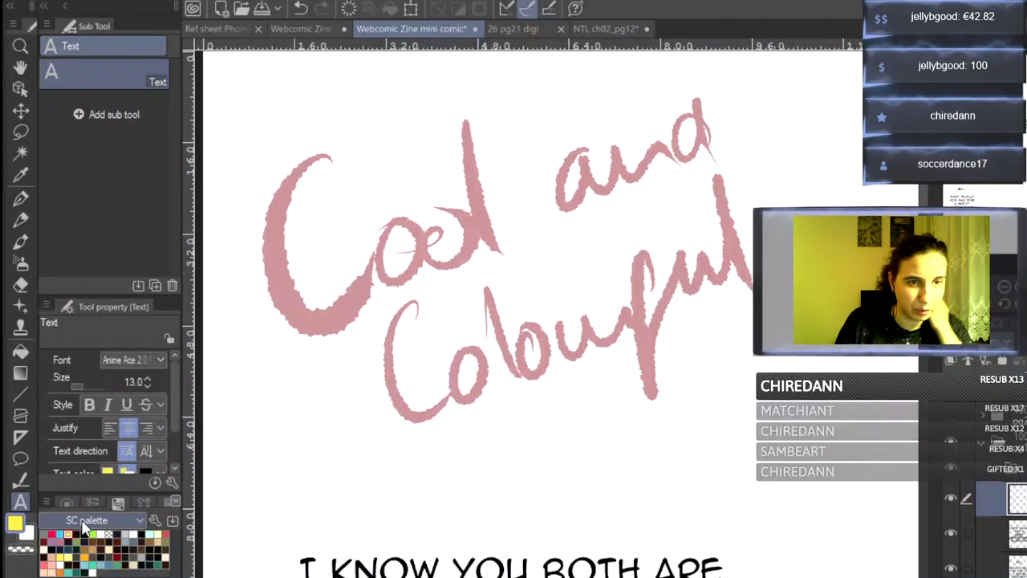
click(69, 549)
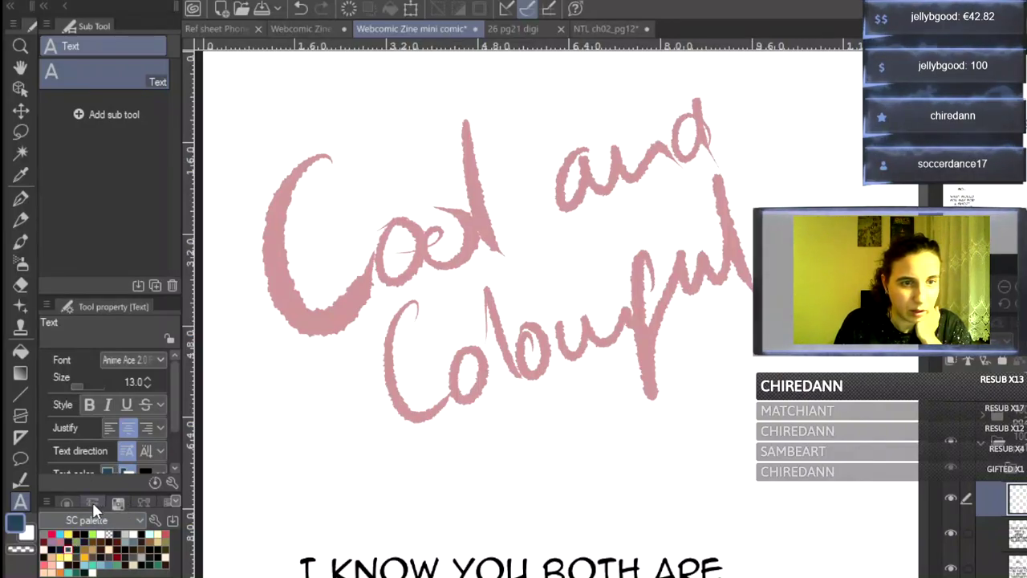
click(95, 500)
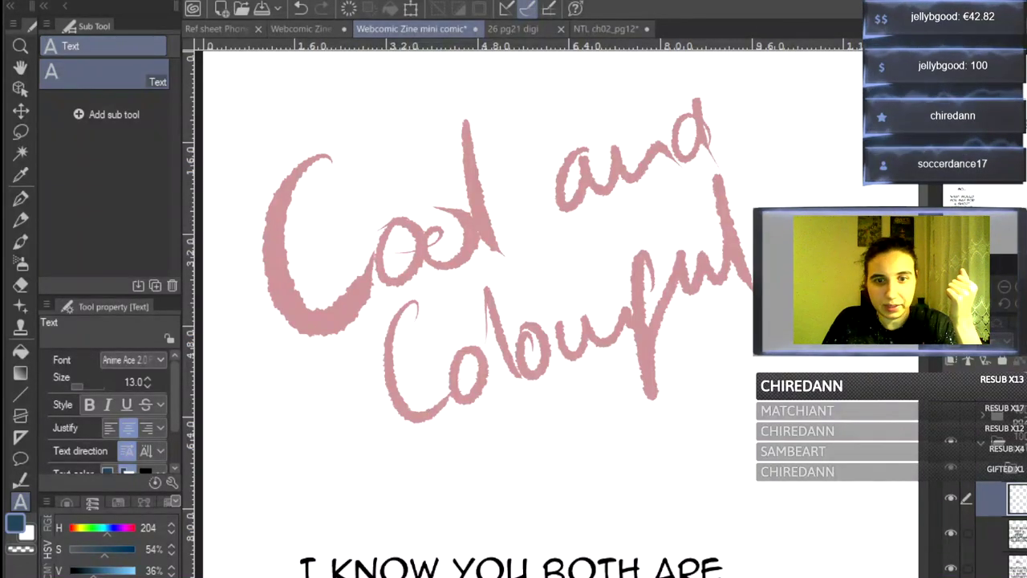
- Open Ref sheet Damian.png, sample the bright blue of its name banner, and return to the Webcomic Zine mini comic
double_click(671, 283)
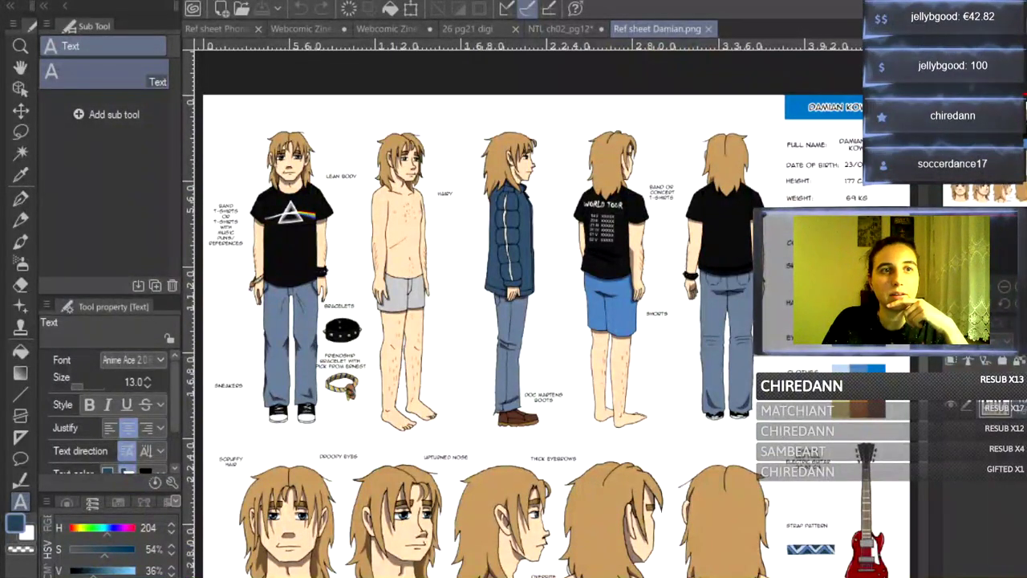
right_click(798, 103)
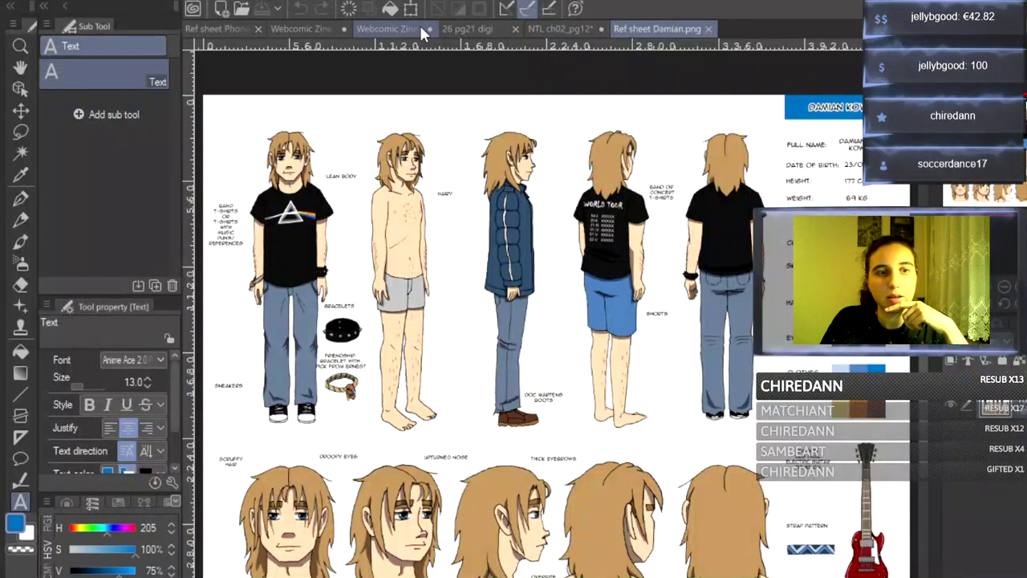
click(585, 28)
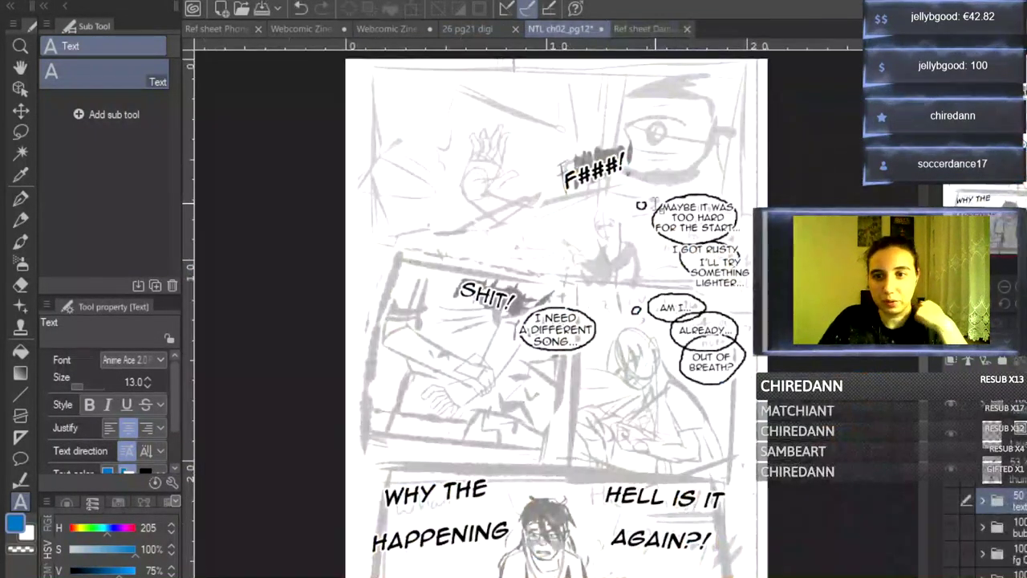
click(468, 27)
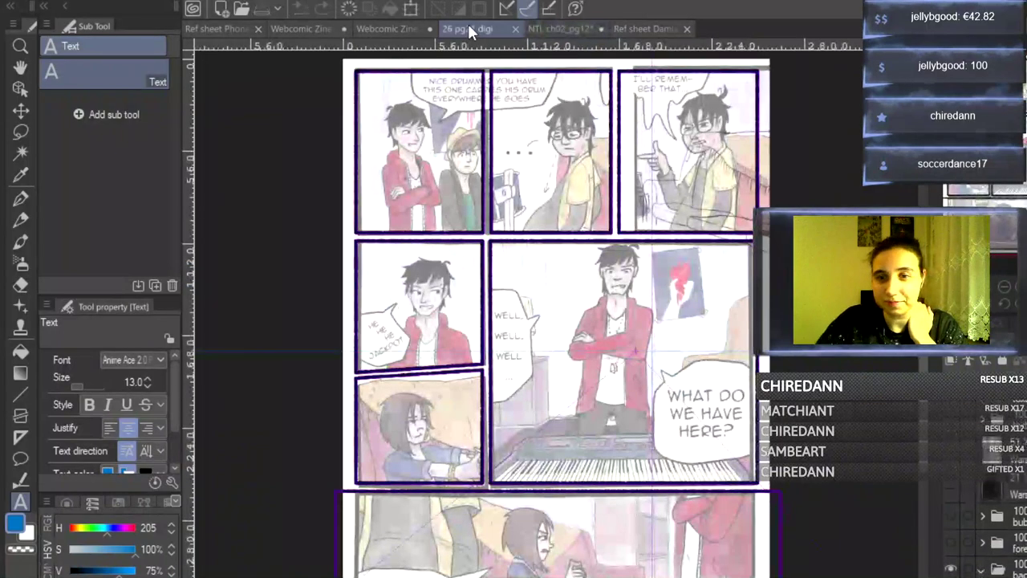
click(396, 29)
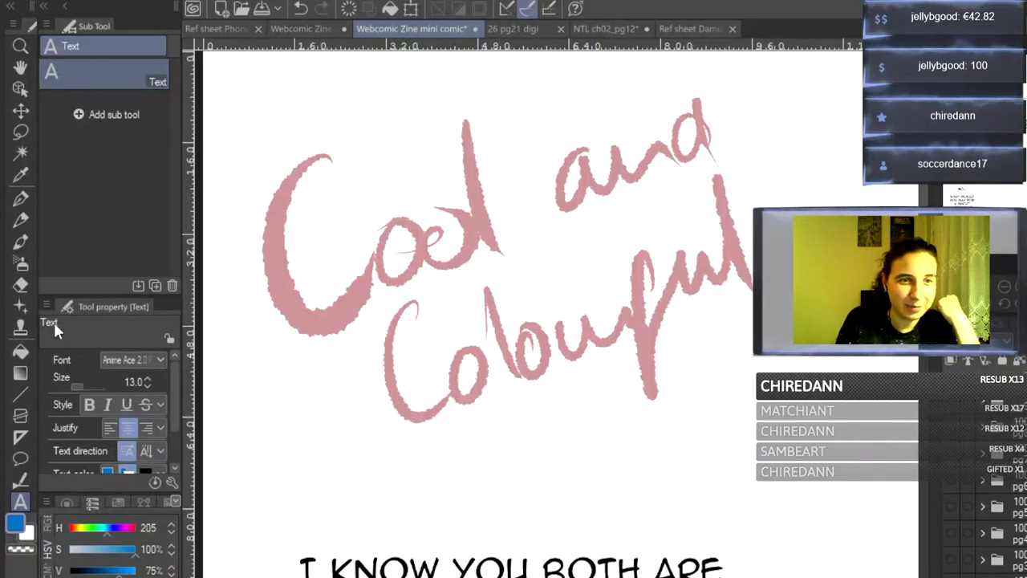
- Dab a blue colour spot beside the title lettering with the Real G-Pen at brush size 435.8
click(21, 198)
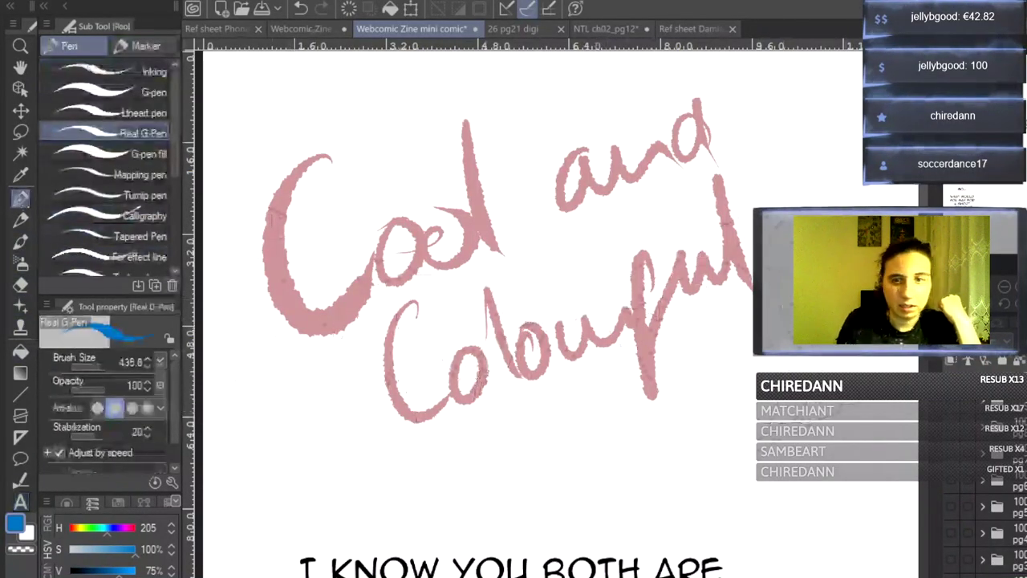
scroll(702, 407, down, 3)
drag(709, 353, 716, 358)
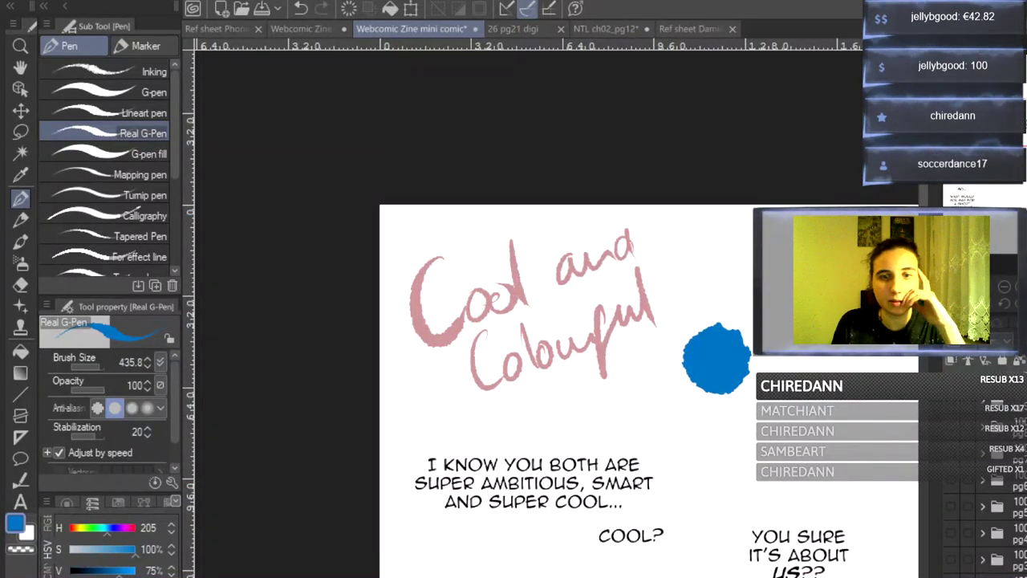
- Show the SC palette and examine the prism T-shirt on the first front-view figure of Ref sheet Damian.png
click(119, 501)
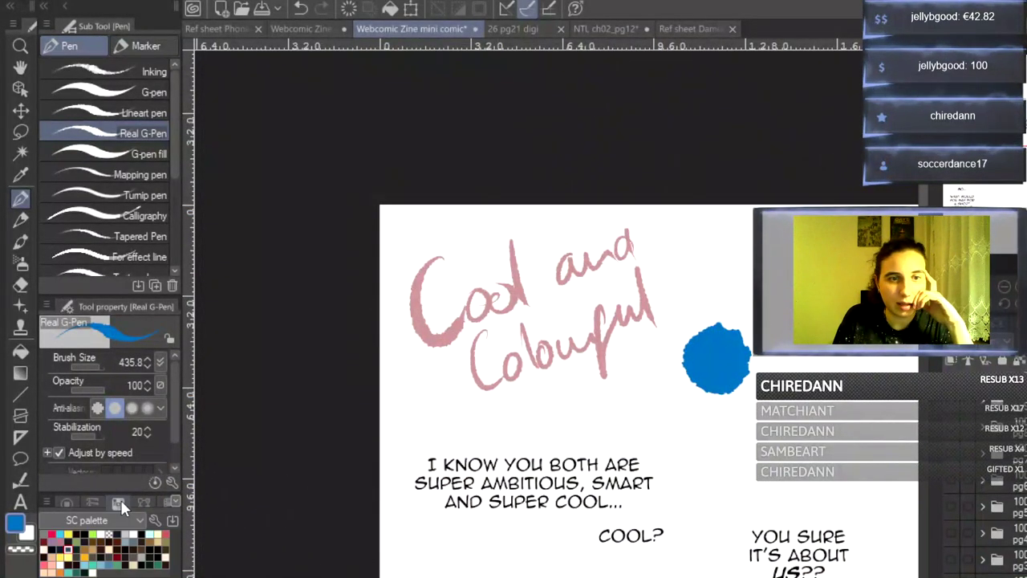
click(730, 29)
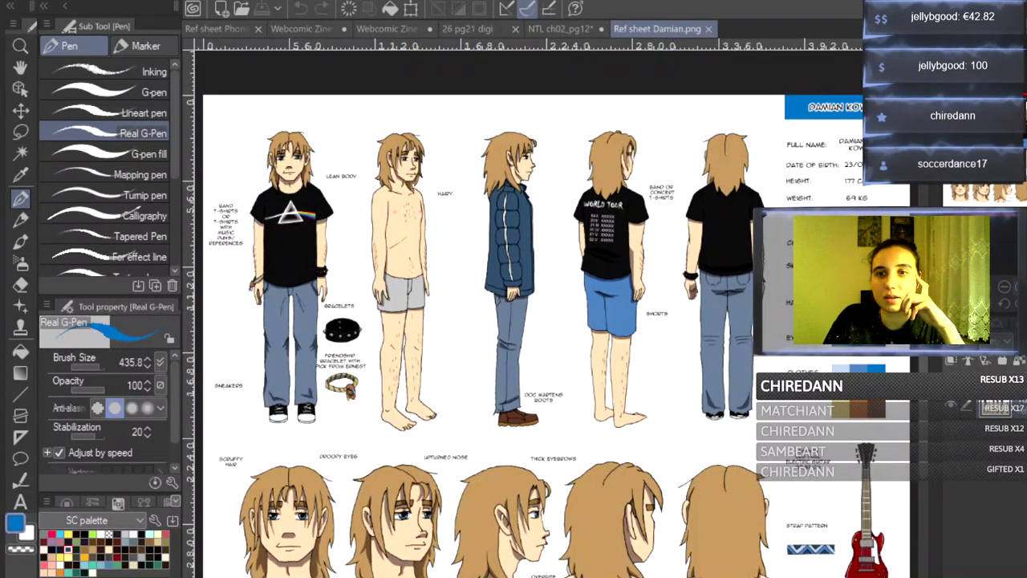
key(ctrl+plus)
key(ctrl+plus)
key(ctrl+plus)
drag(921, 357, 921, 196)
drag(553, 575, 386, 575)
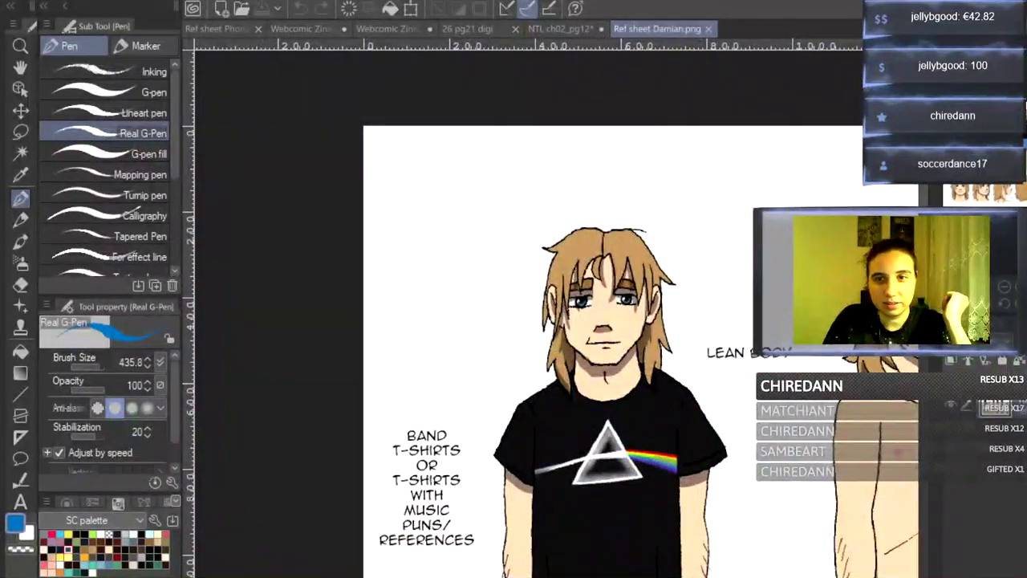
scroll(569, 442, down, 3)
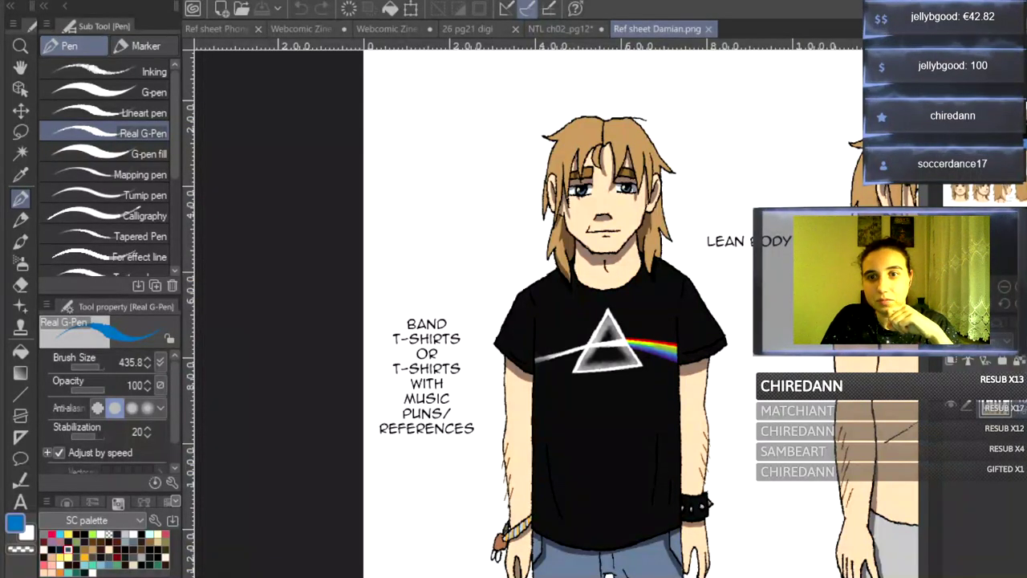
- Open shirt 1.png, copy its whole prism image into the Webcomic Zine mini comic beneath the title lettering, and hide it
double_click(696, 545)
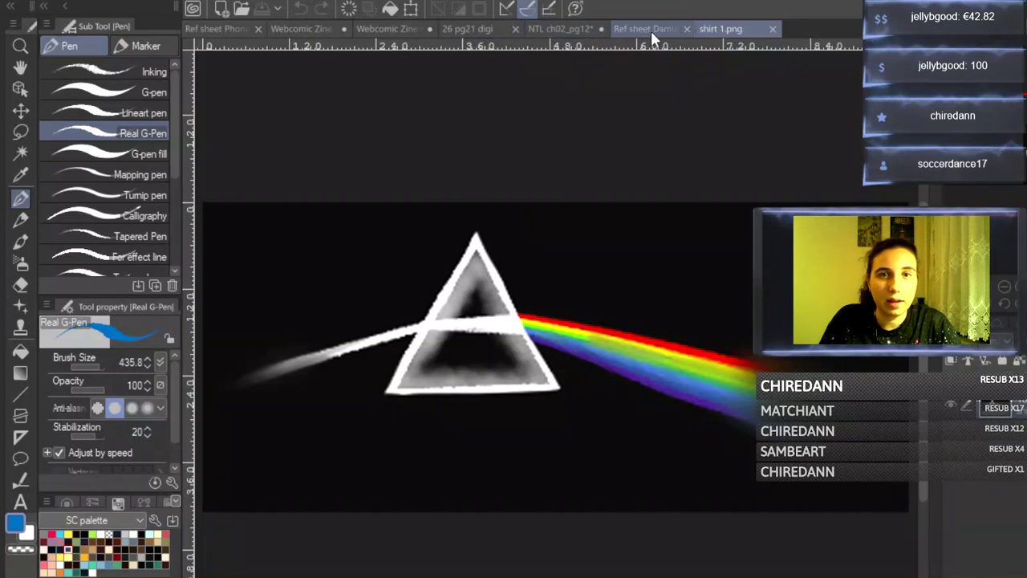
key(ctrl+a)
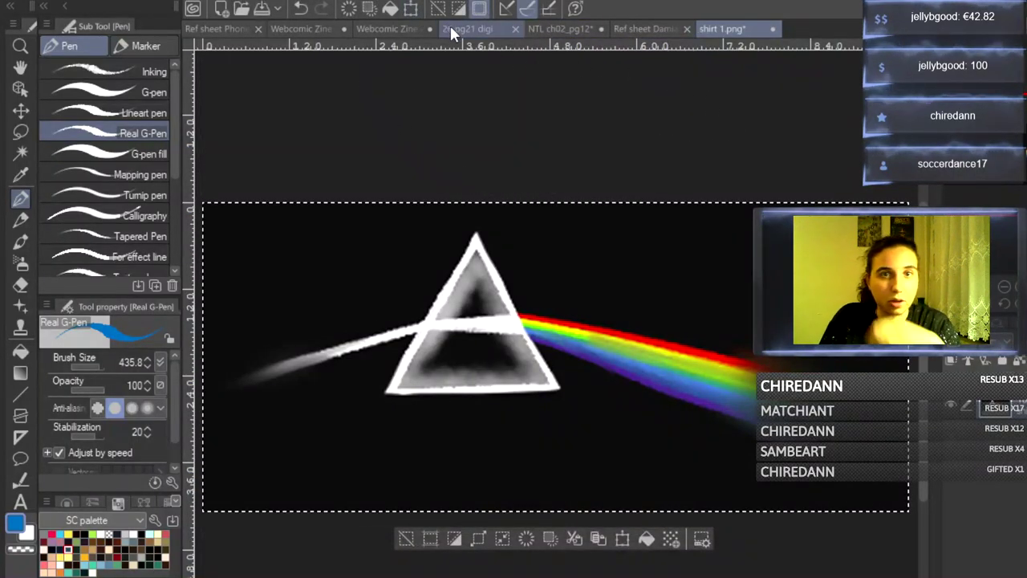
click(401, 29)
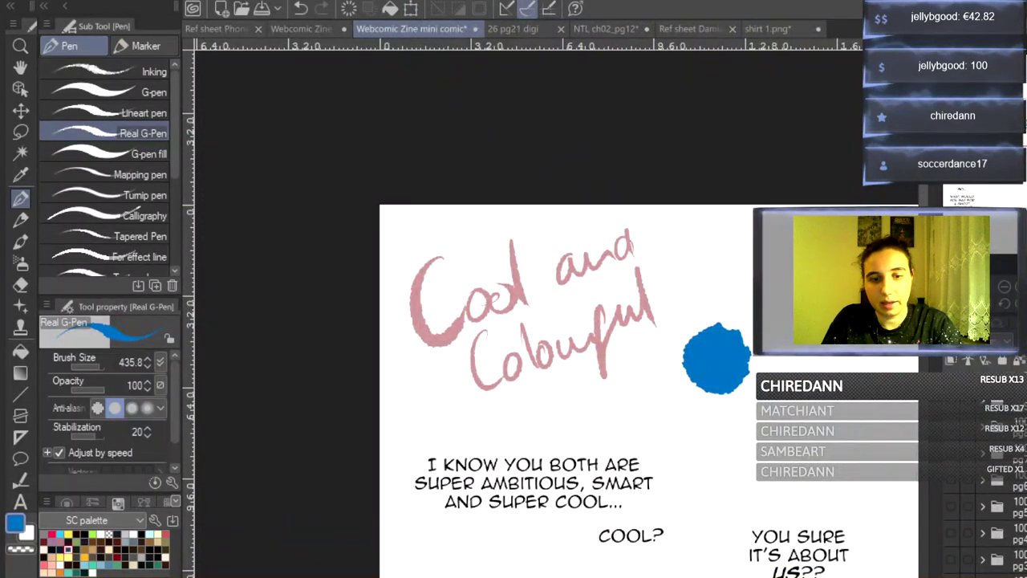
key(ctrl+v)
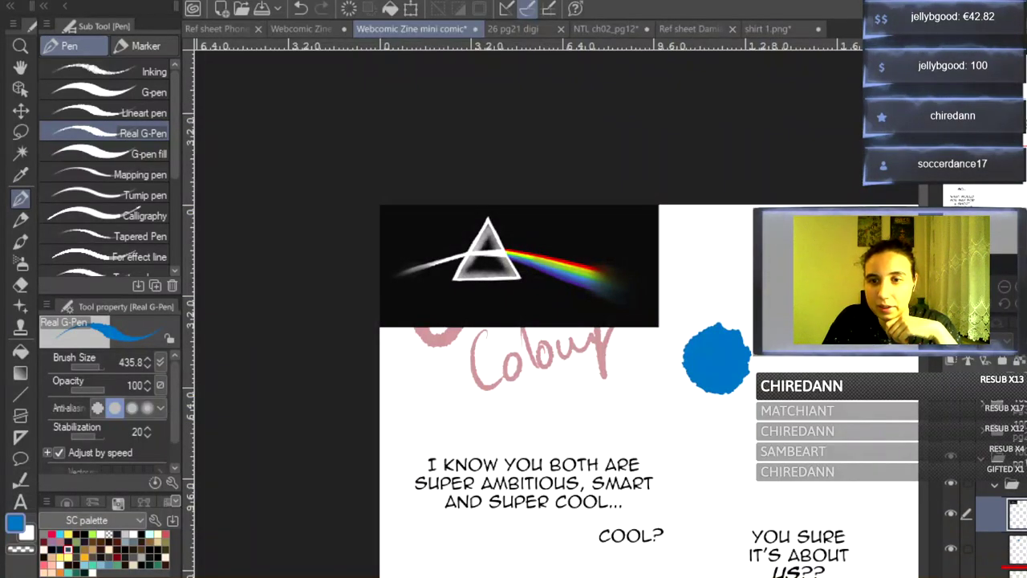
drag(1015, 513, 1010, 567)
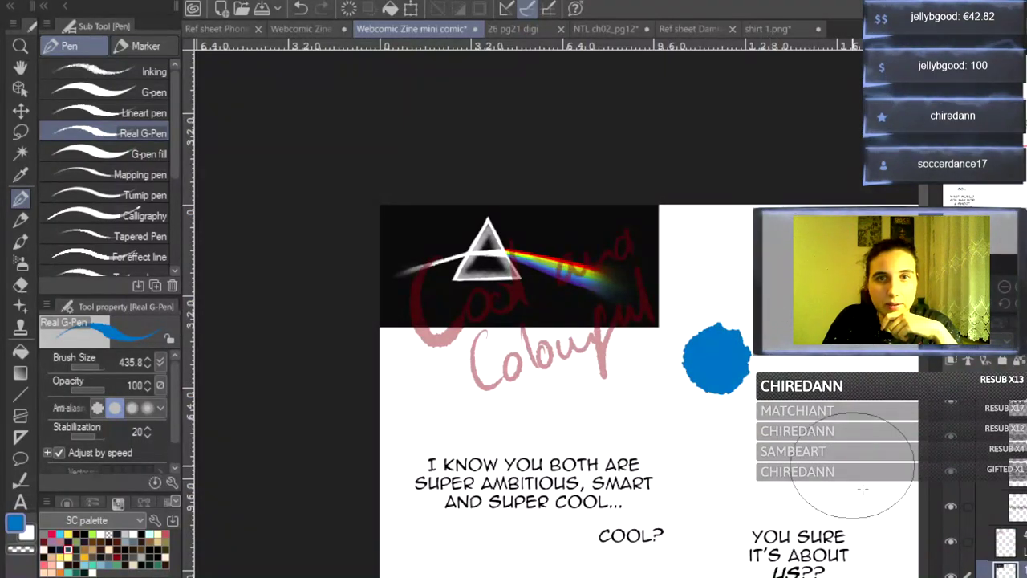
click(951, 574)
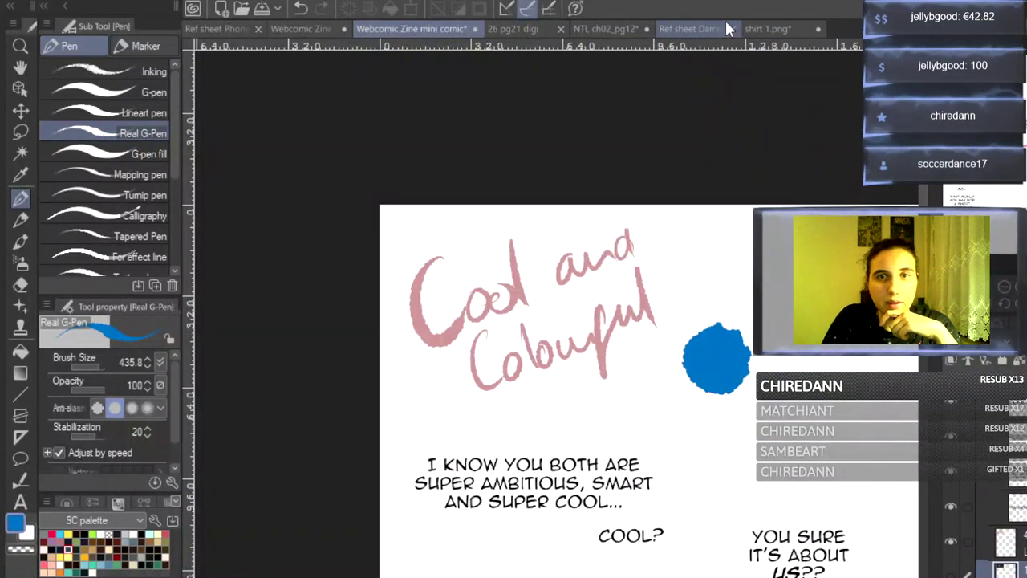
- Copy a rectangular area with the jeans, spiked bracelet and friendship bracelet from Ref sheet Damian.png into the Webcomic Zine mini comic
click(700, 27)
scroll(546, 421, down, 10)
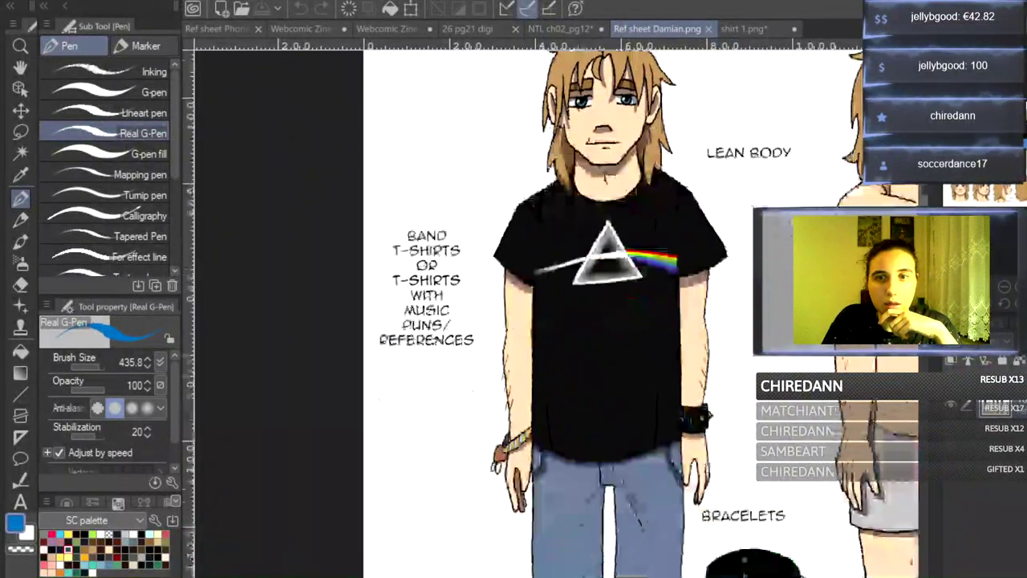
click(21, 131)
drag(492, 413, 809, 569)
click(501, 284)
drag(502, 284, 823, 561)
click(418, 25)
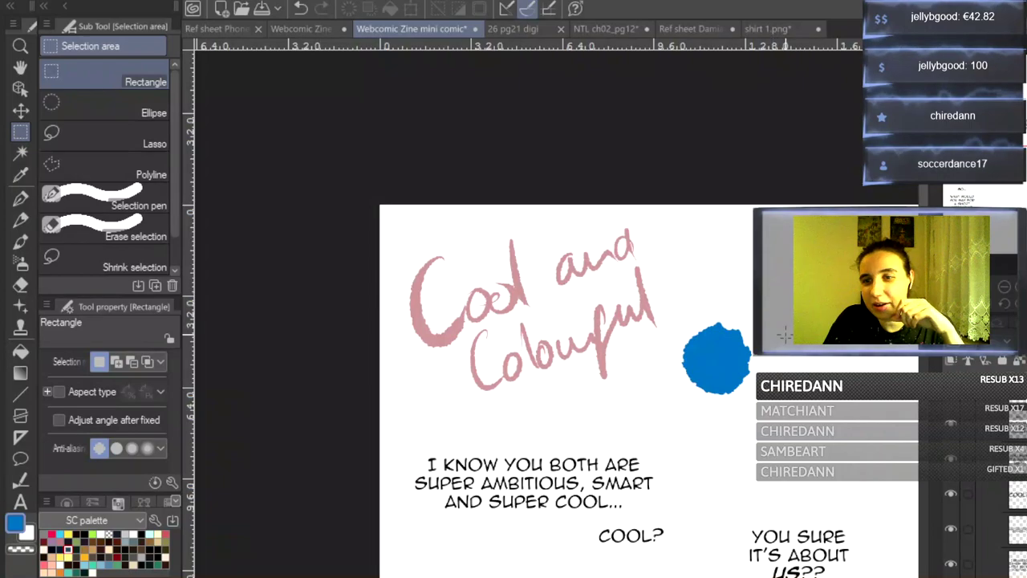
- Close shirt 1.png and Ref sheet Damian.png, and open Ref sheet Ernest.png and Ref sheet Adrianna.png
click(791, 28)
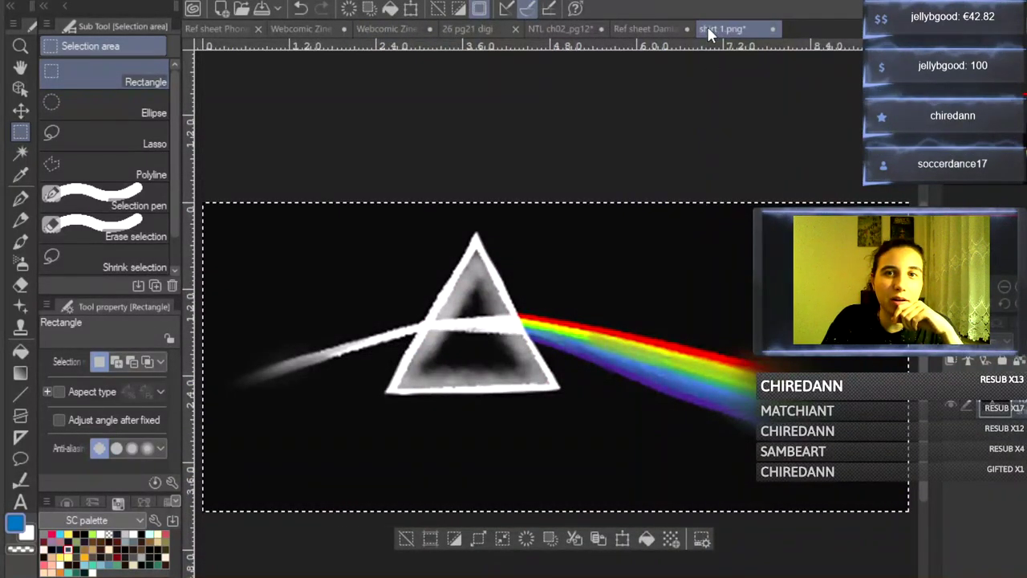
click(773, 29)
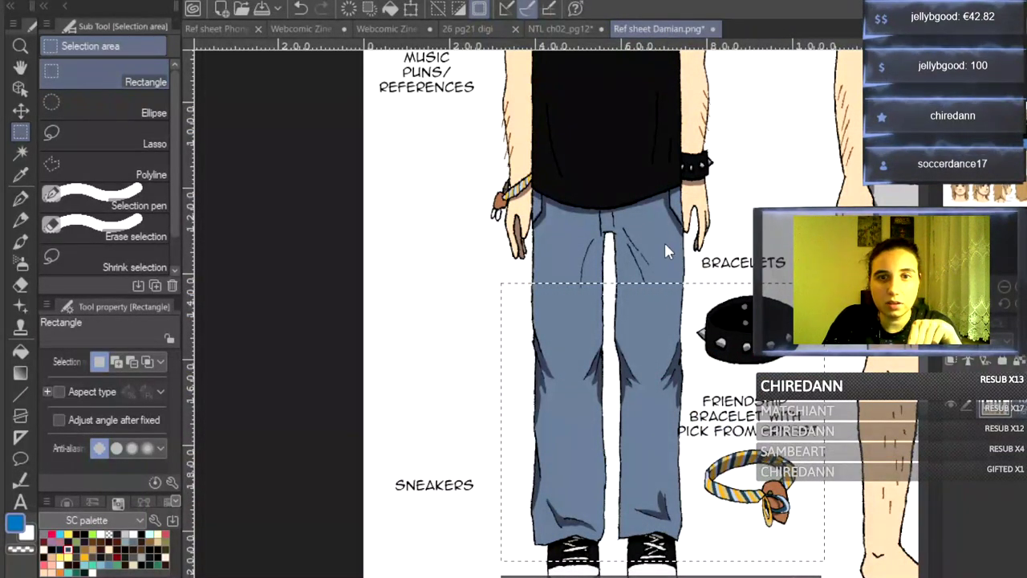
click(405, 30)
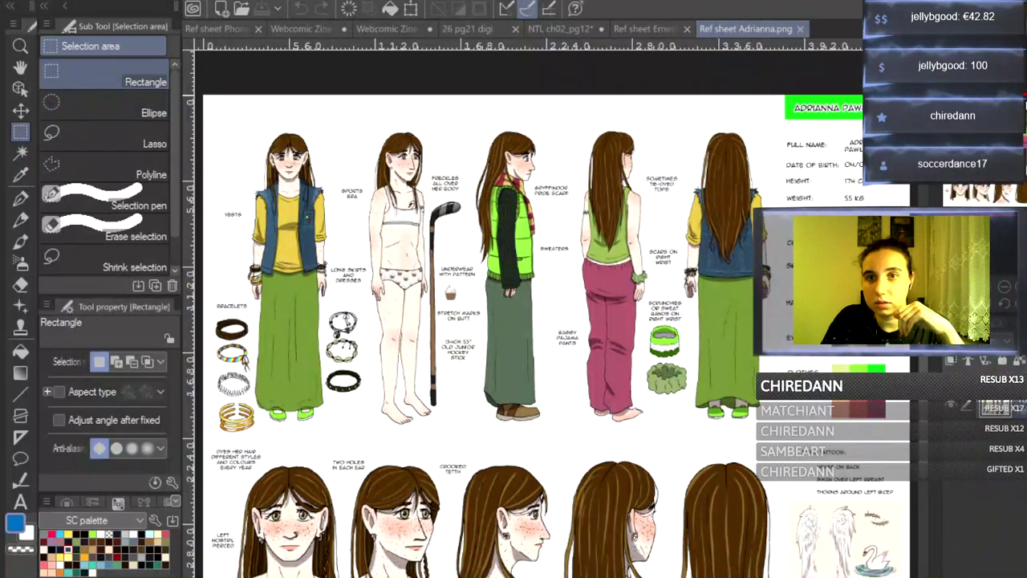
- Sample the bright green of the name banner in Ref sheet Adrianna.png, and move the mini comic document next to the reference sheets
alt+click(794, 100)
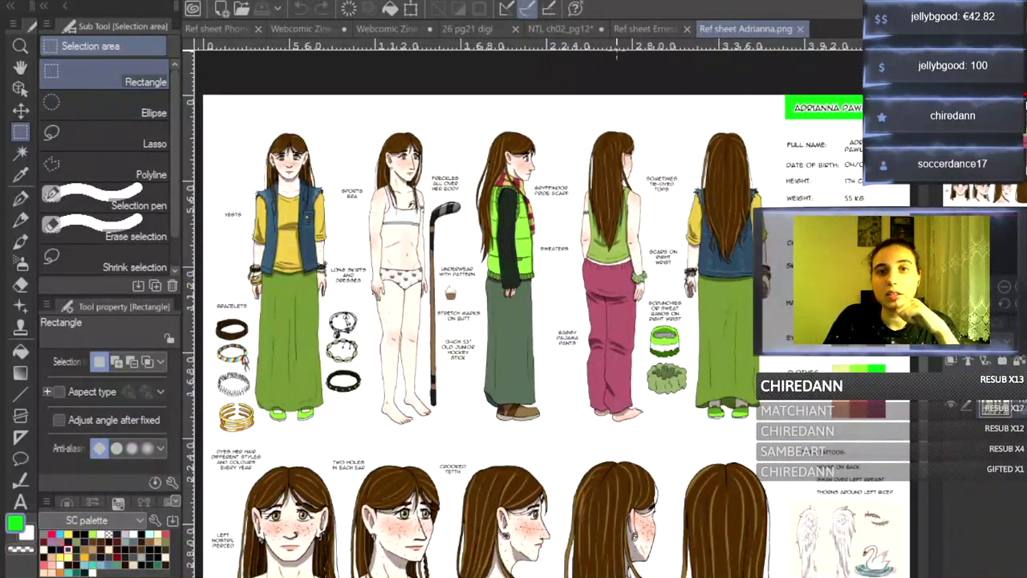
click(557, 27)
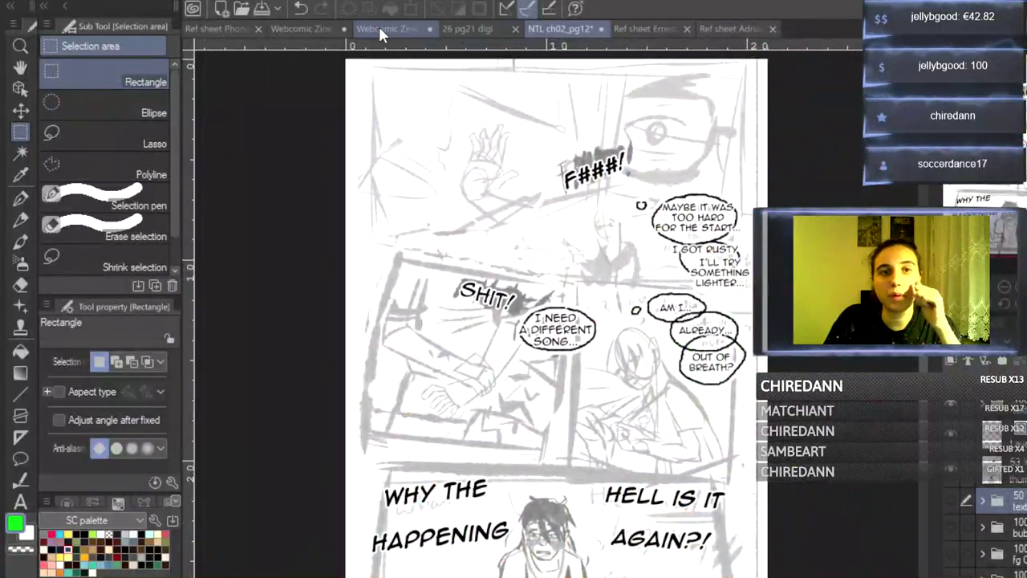
click(380, 27)
drag(653, 29, 656, 26)
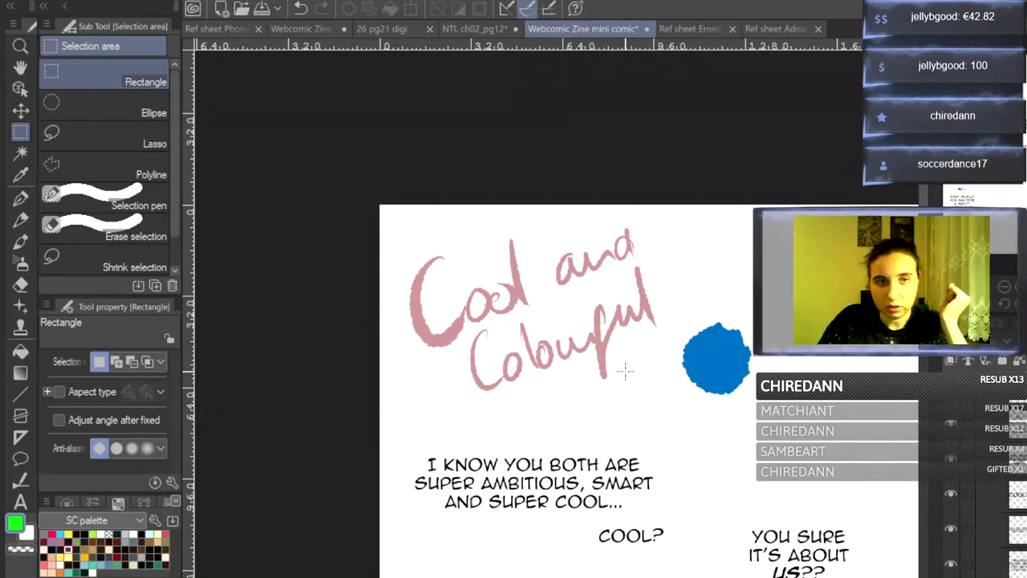
- Dab a green colour spot overlapping the lower right of the blue one with the Real G-Pen on the colour-spot layer
click(22, 199)
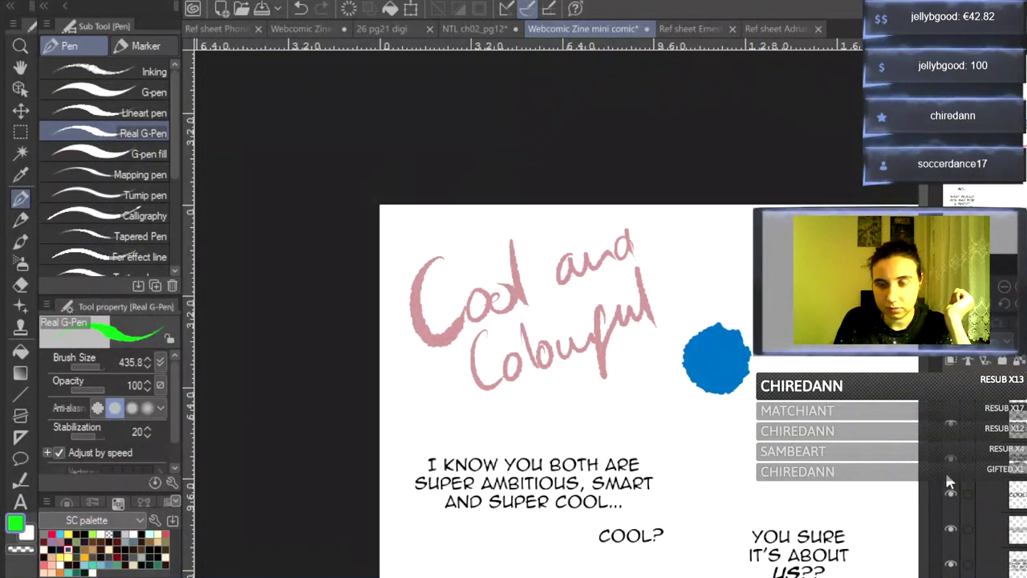
scroll(1003, 498, up, 5)
click(1012, 567)
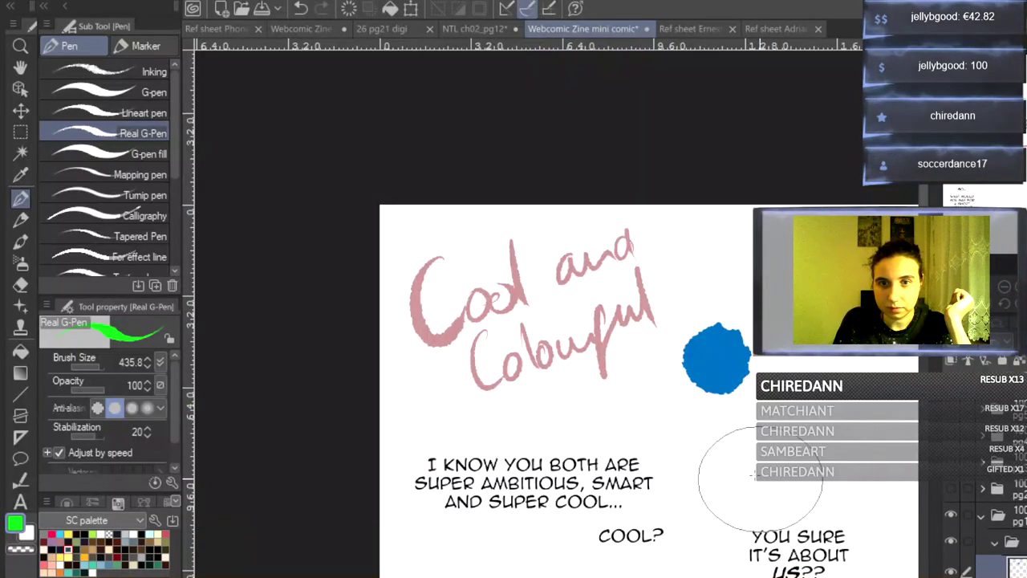
mouse_move(754, 393)
mouse_down()
mouse_move(734, 382)
mouse_move(726, 417)
mouse_up()
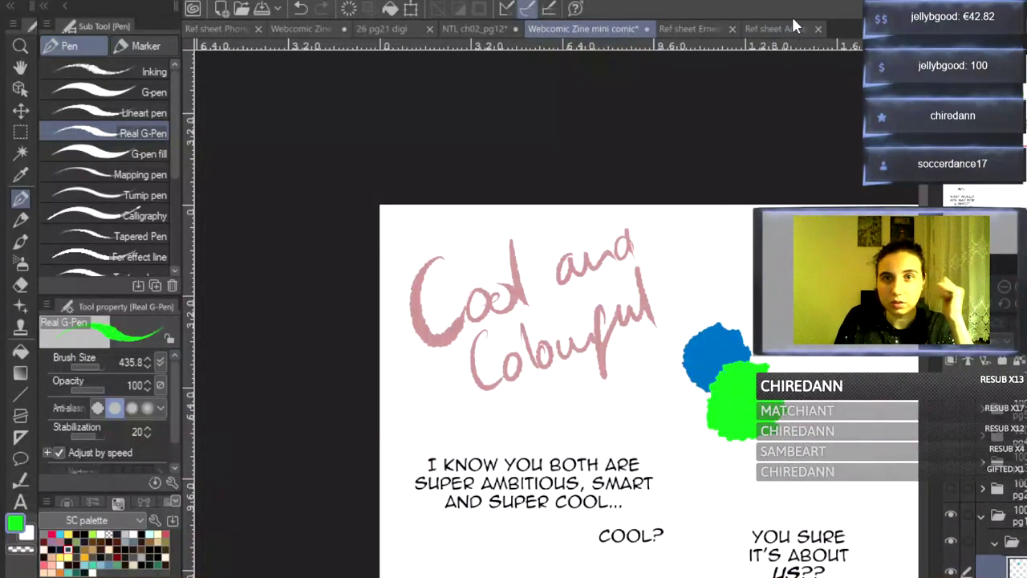
- Sample the yellow of the name banner in Ref sheet Ernest.png and dab a yellow spot at the lower right of the green one
drag(545, 576, 600, 576)
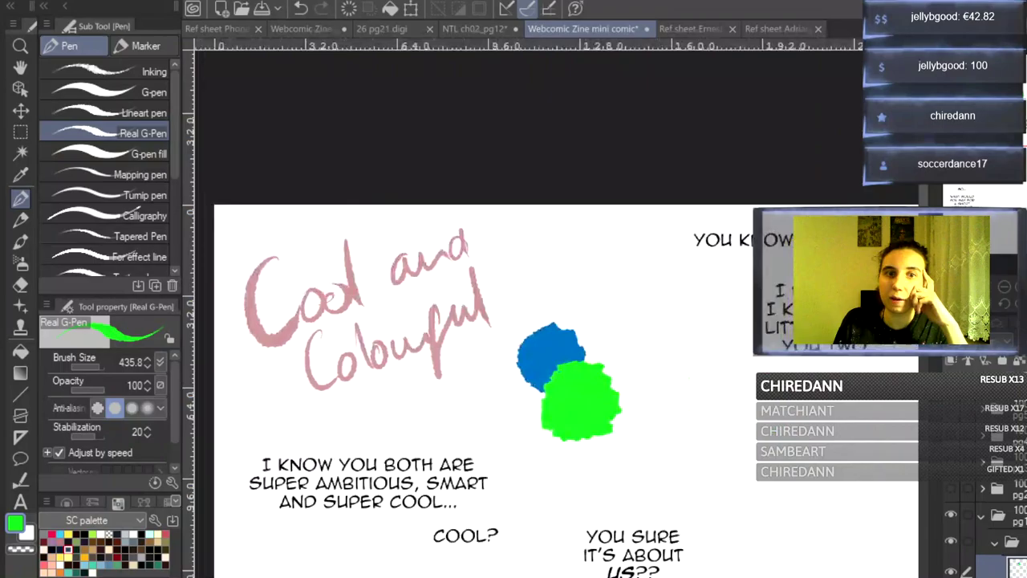
click(758, 32)
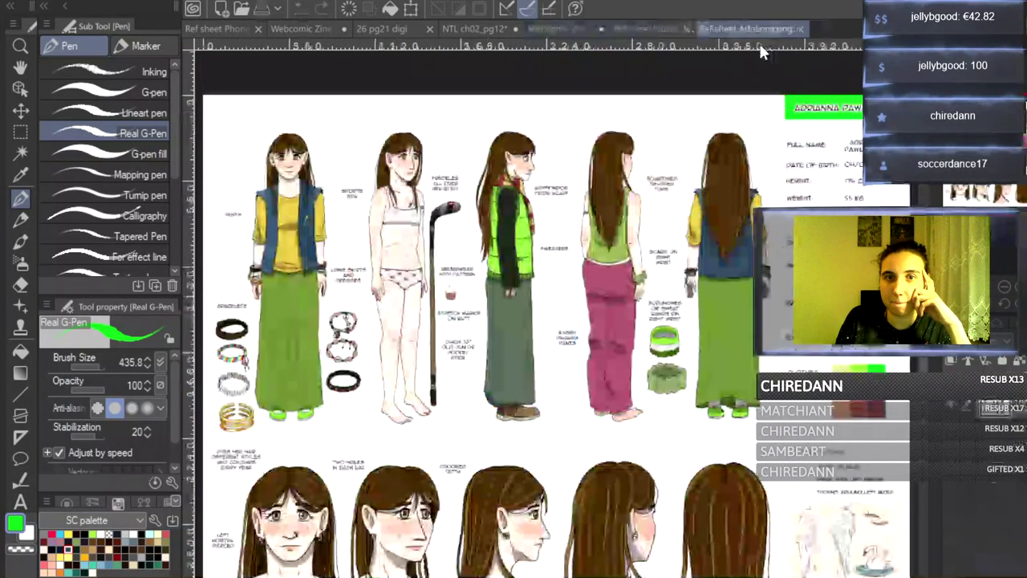
click(664, 29)
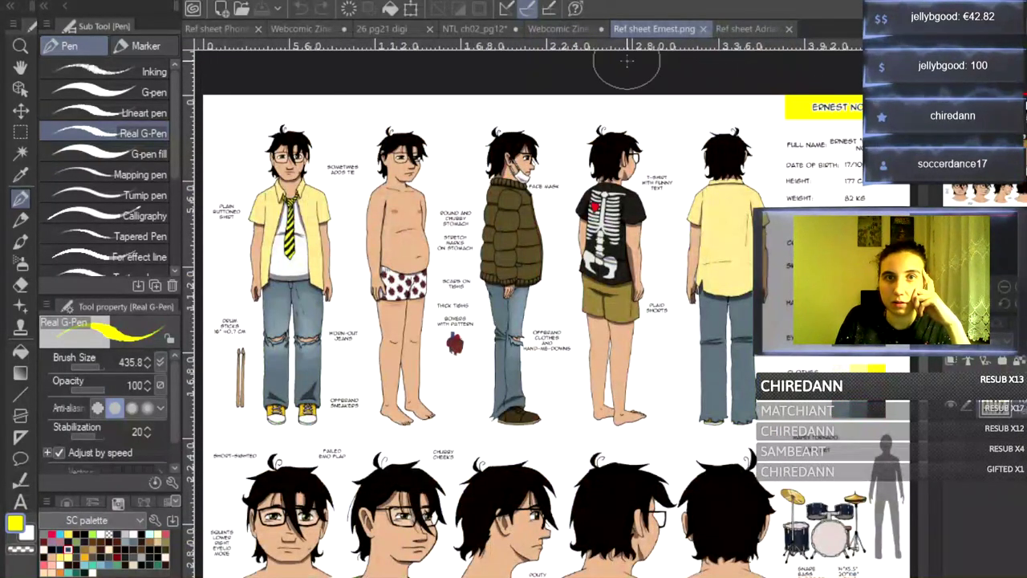
click(567, 29)
drag(595, 419, 618, 449)
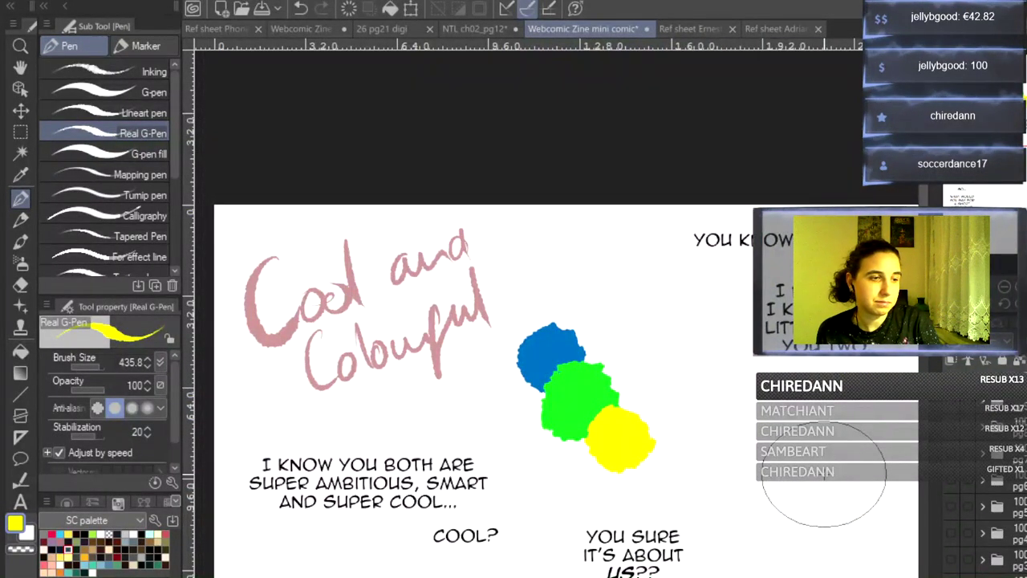
- Copy a rectangular area with the green skirt and bracelets from Ref sheet Adrianna.png into the mini comic, on a layer beneath the dialogue
click(769, 29)
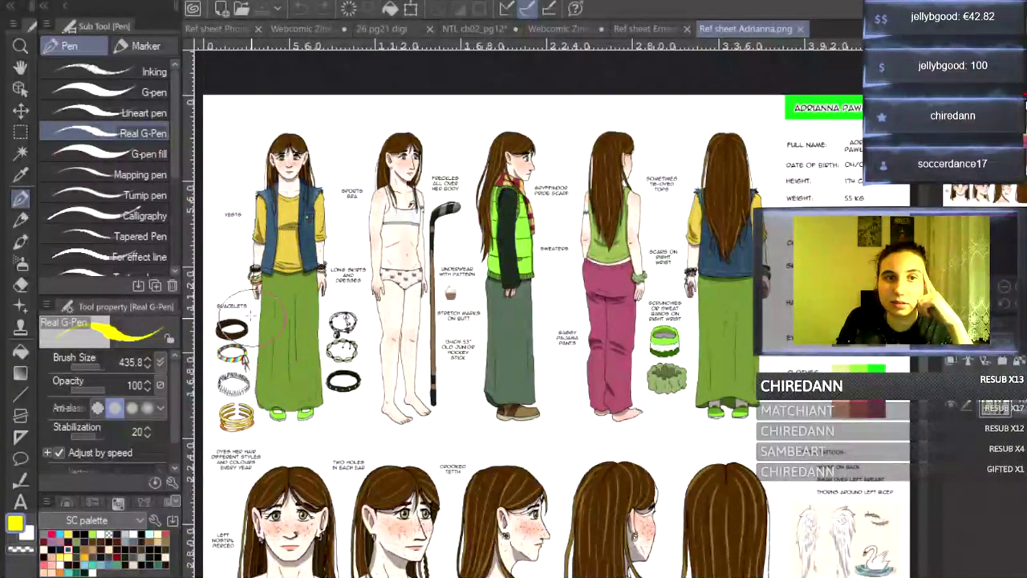
click(21, 131)
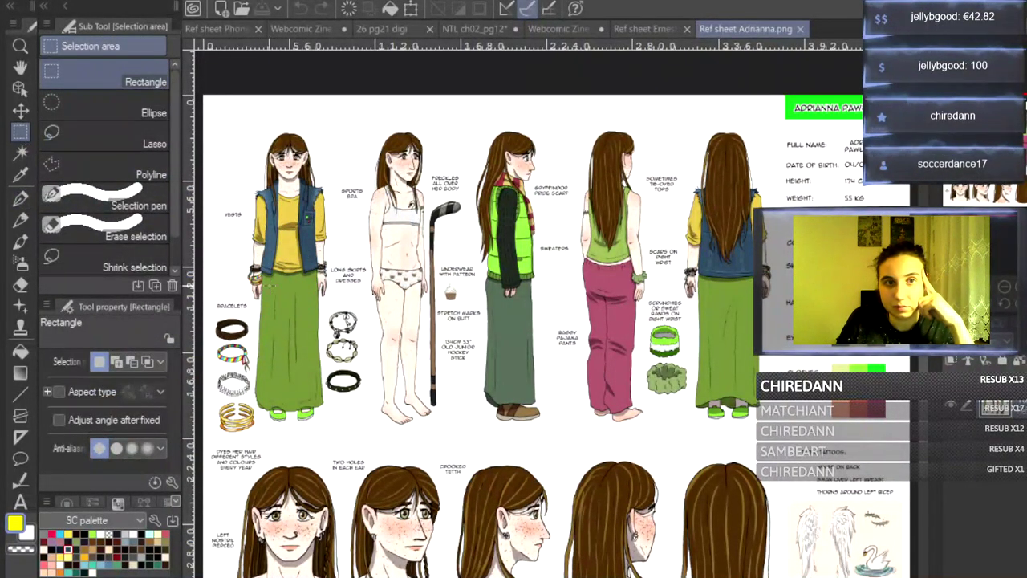
drag(211, 204, 364, 440)
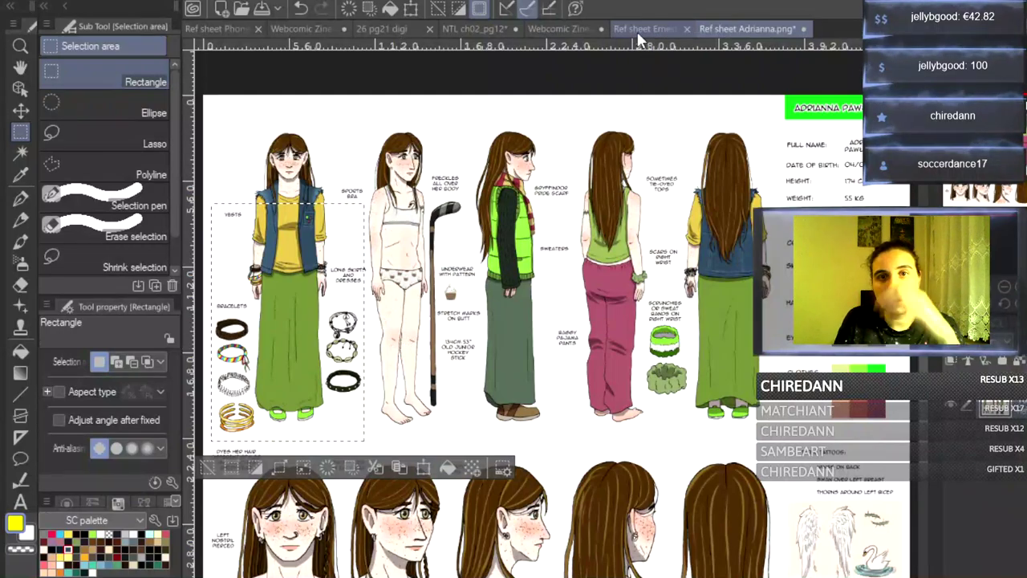
click(553, 29)
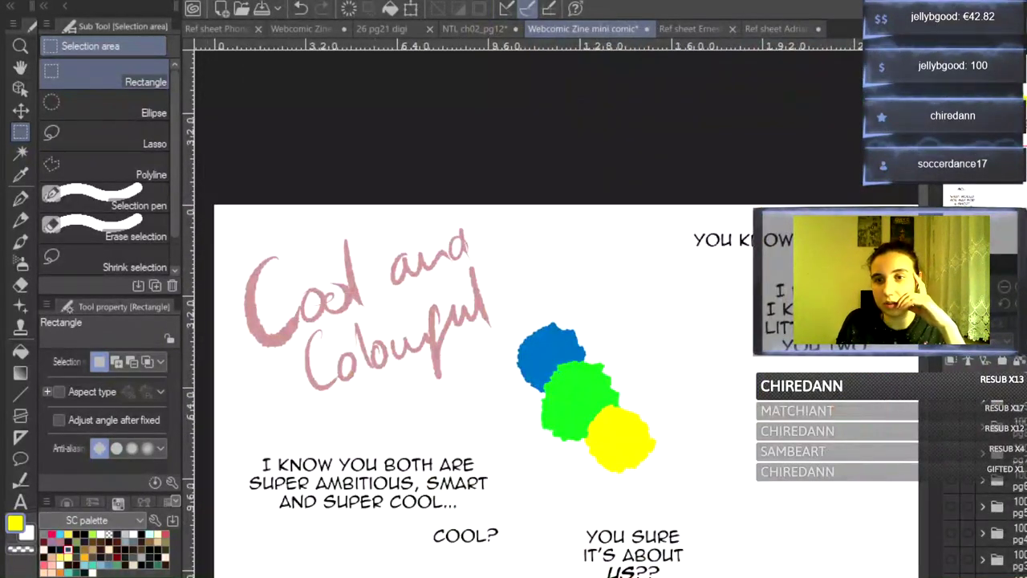
scroll(1008, 513, down, 1)
click(1013, 513)
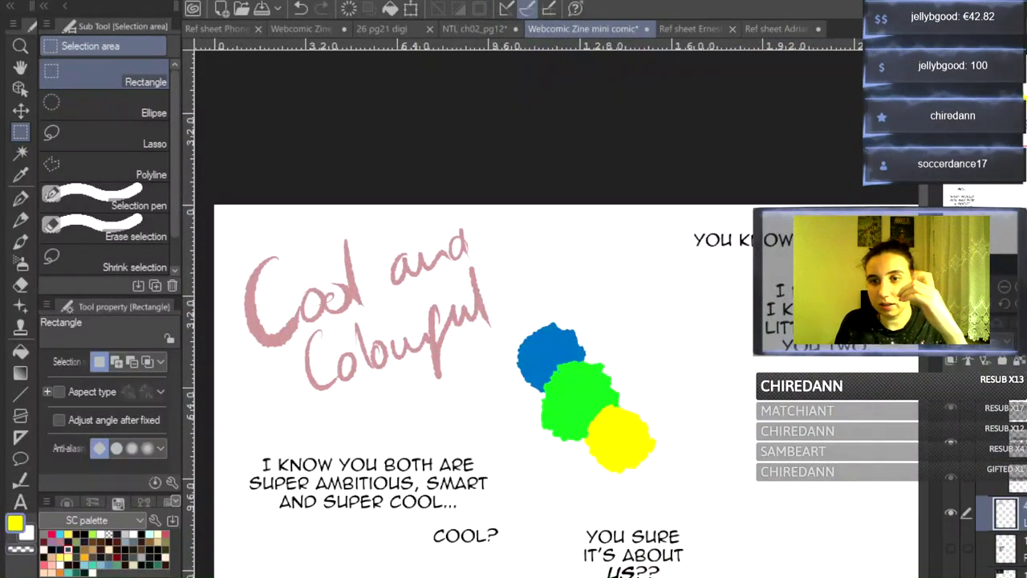
click(1013, 549)
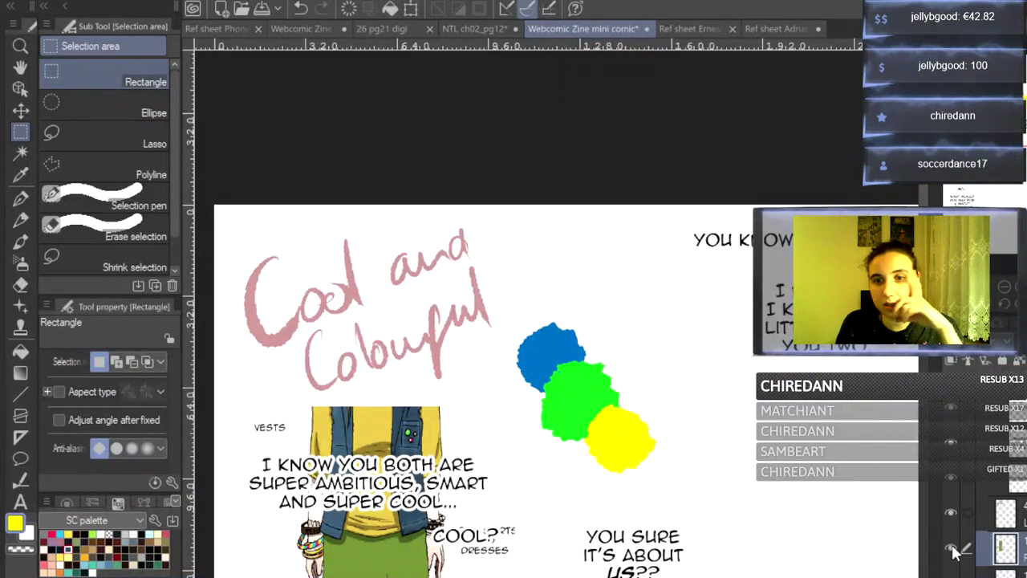
- Close Ref sheet Adrianna.png and copy a rectangular area with the jeans and drum sticks from Ref sheet Ernest.png into the mini comic, keeping it hidden
click(809, 29)
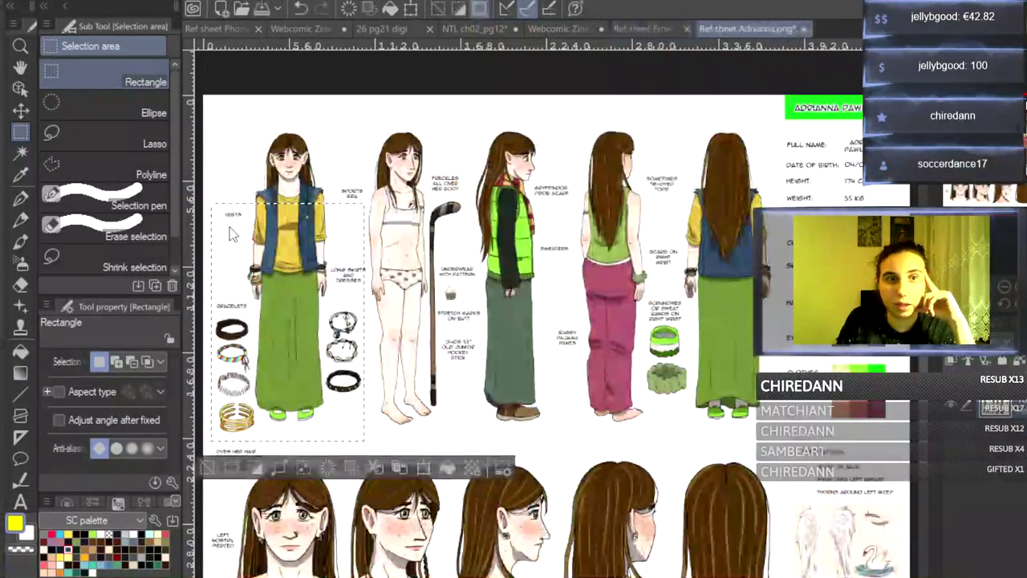
key(ctrl+w)
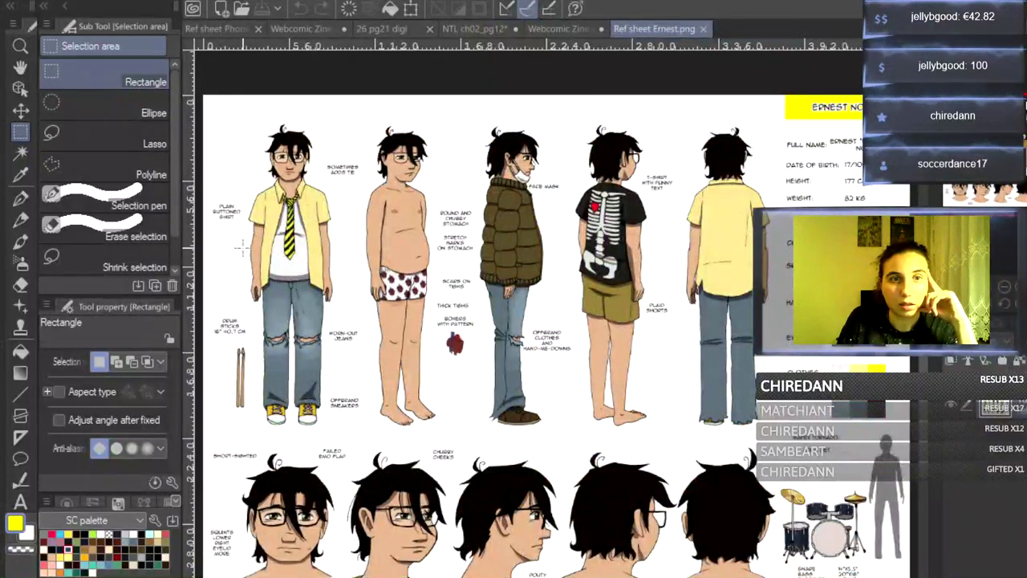
drag(233, 261, 328, 410)
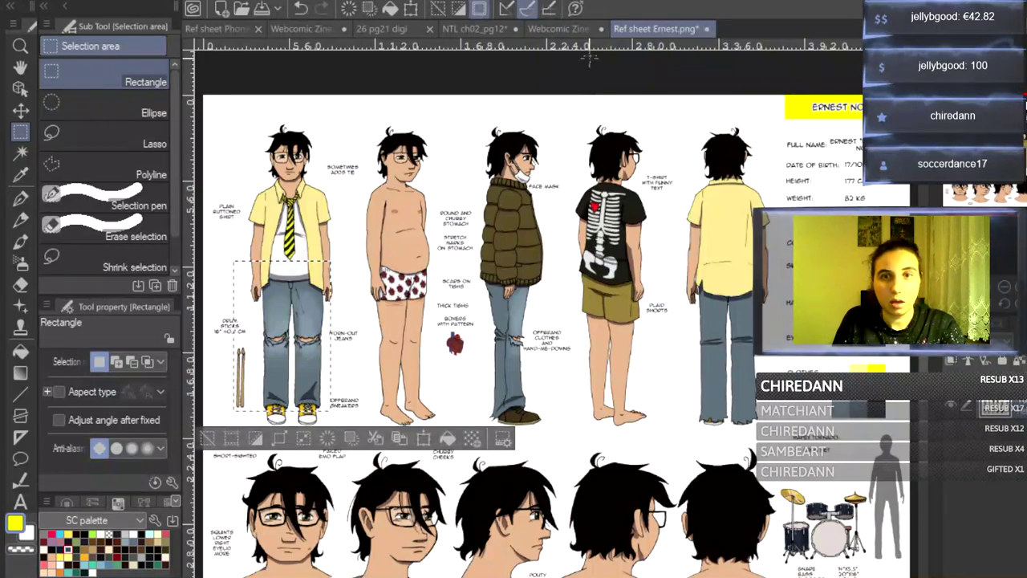
click(496, 30)
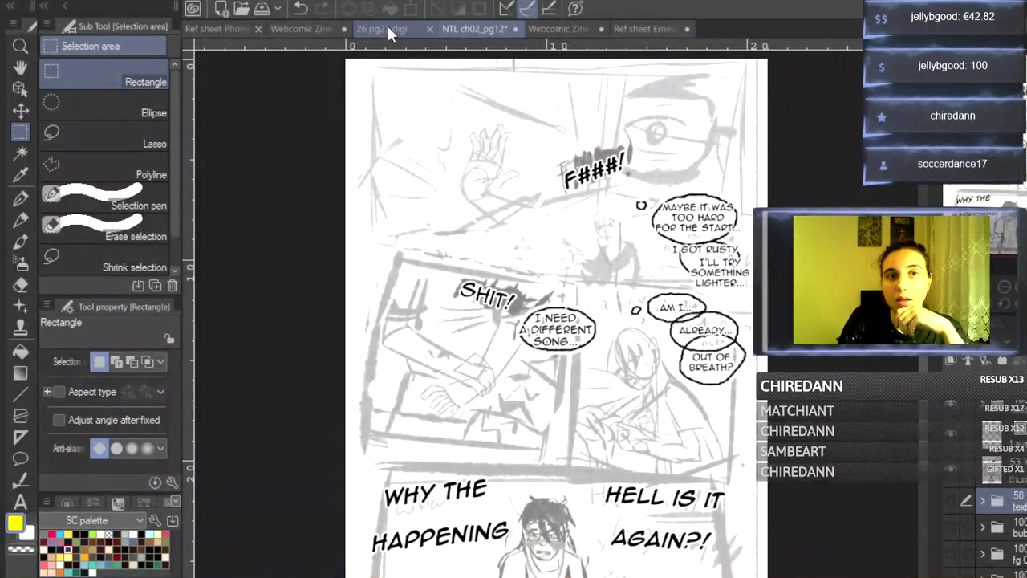
click(387, 28)
click(557, 27)
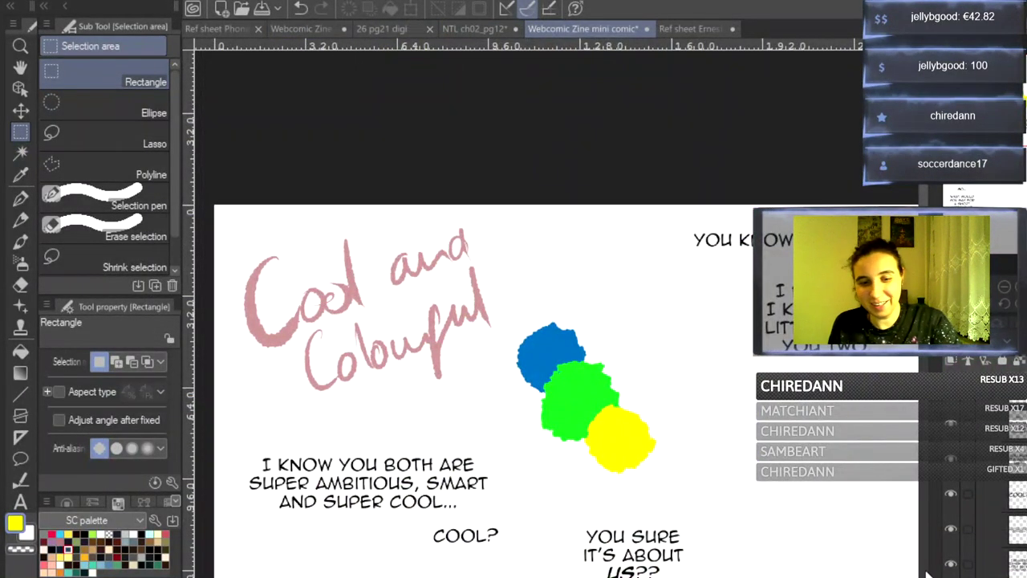
key(ctrl+z)
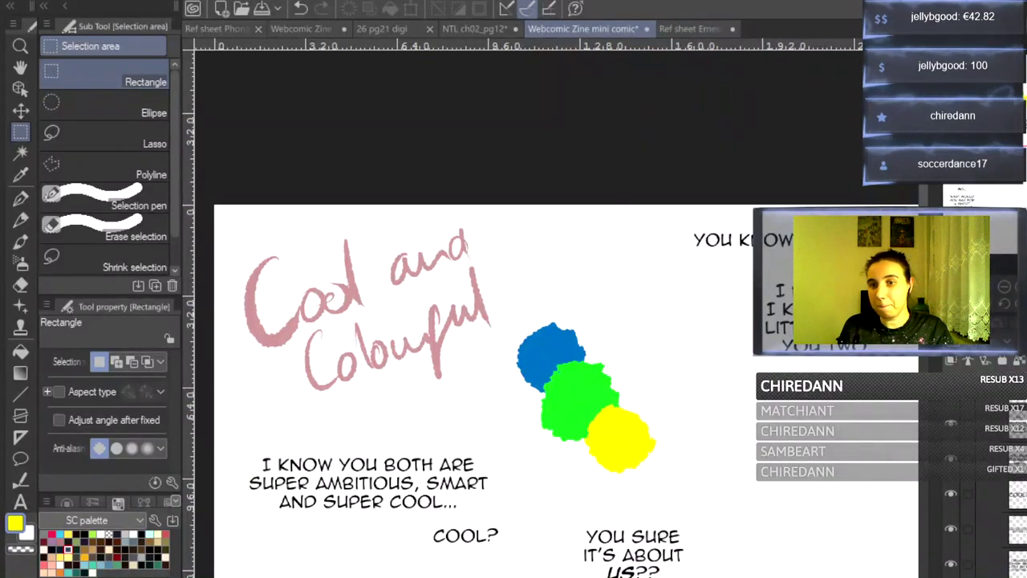
click(1017, 547)
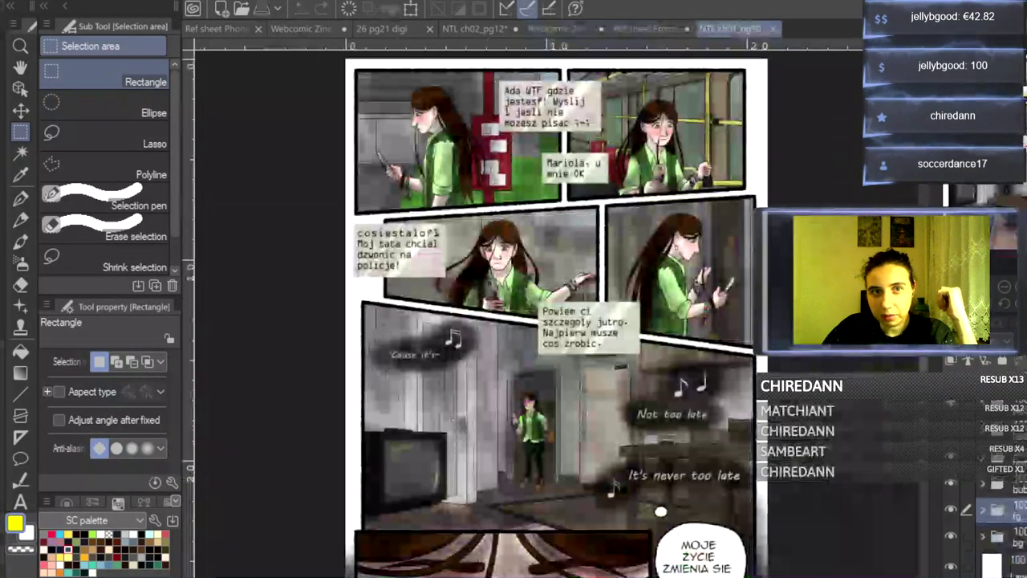
- Copy the character's flat-colour layer from the fg folder of NTL ch01_pg50 into the mini comic and hide it
click(984, 510)
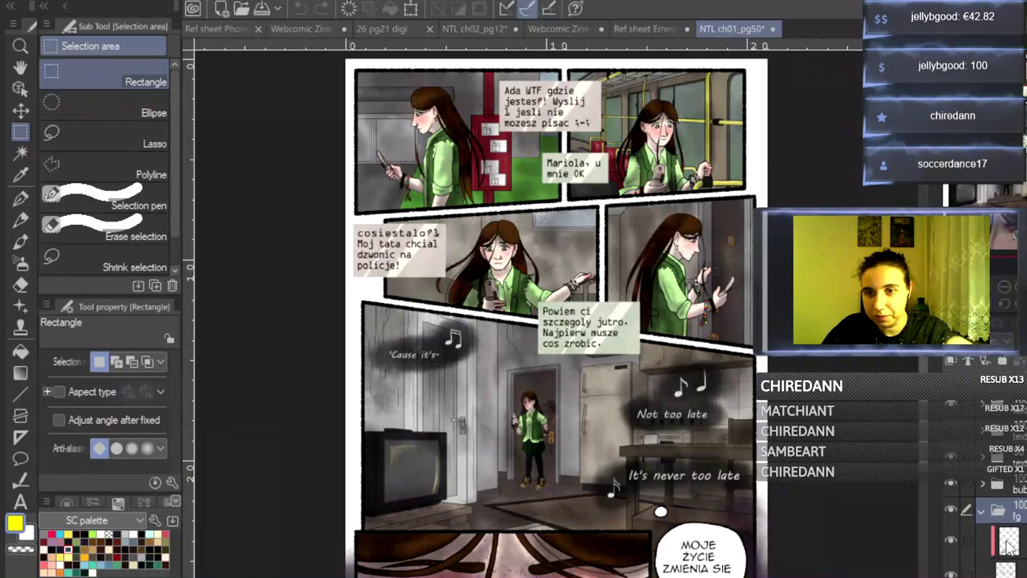
scroll(986, 509, down, 3)
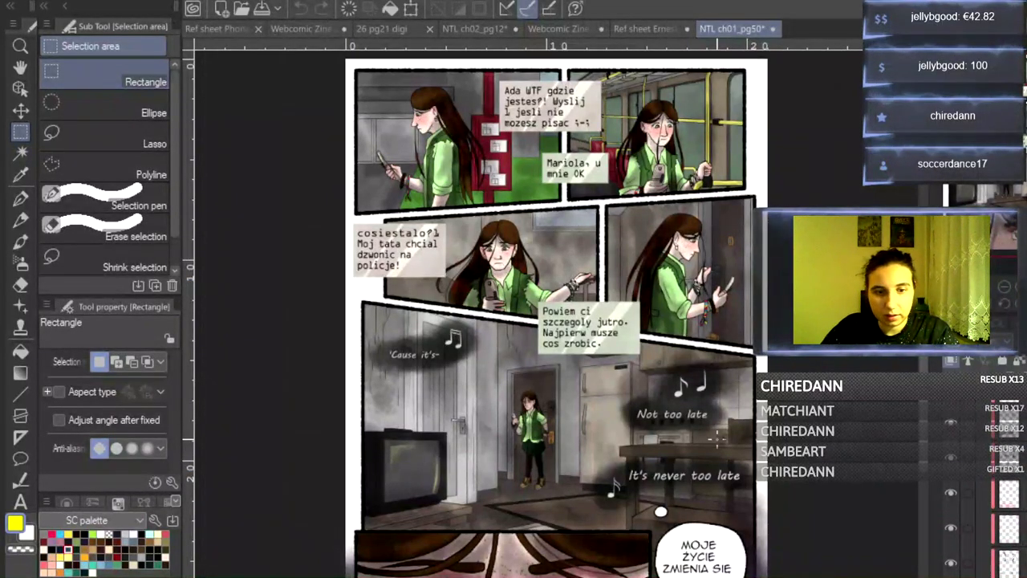
click(466, 29)
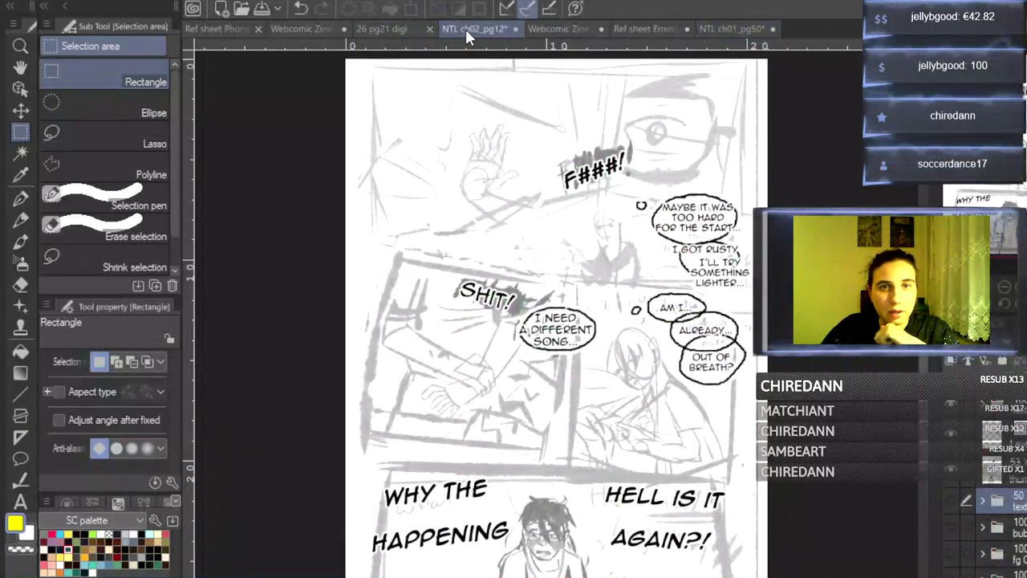
click(575, 29)
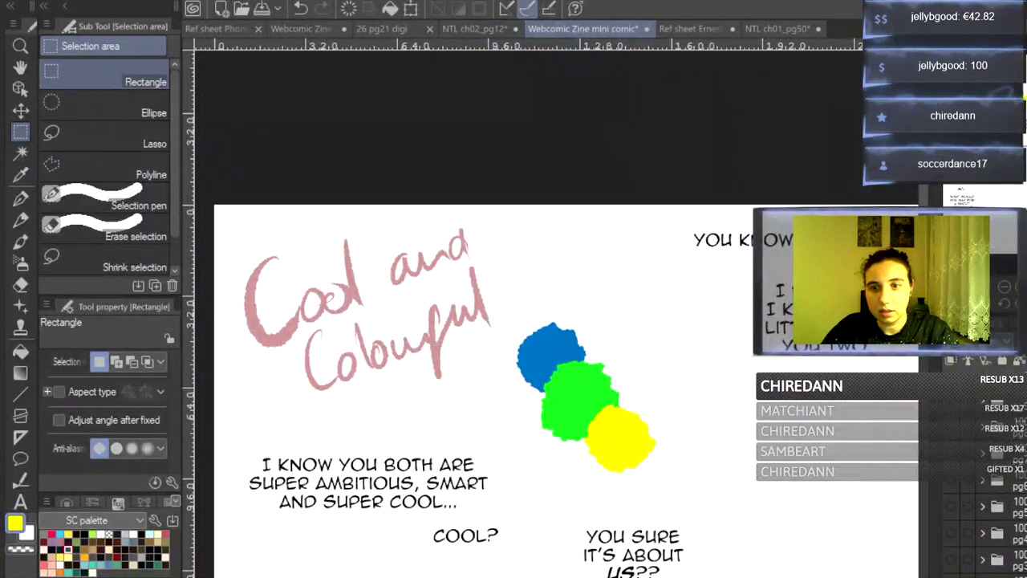
click(1003, 552)
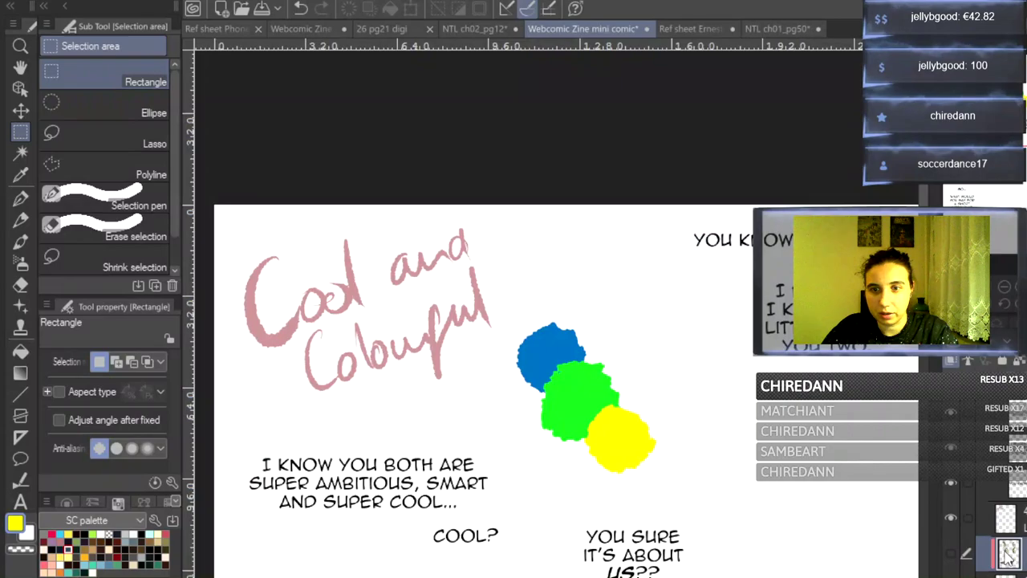
click(950, 555)
click(950, 554)
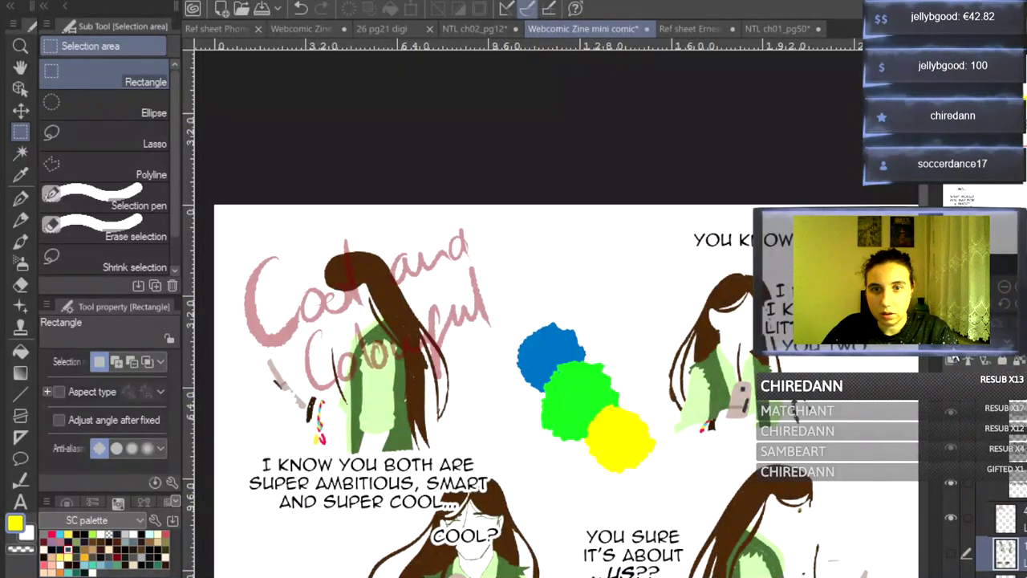
- Close the reference documents NTL ch01_pg50 and Ref sheet Ernest.png and return to the mini comic
click(790, 31)
click(772, 29)
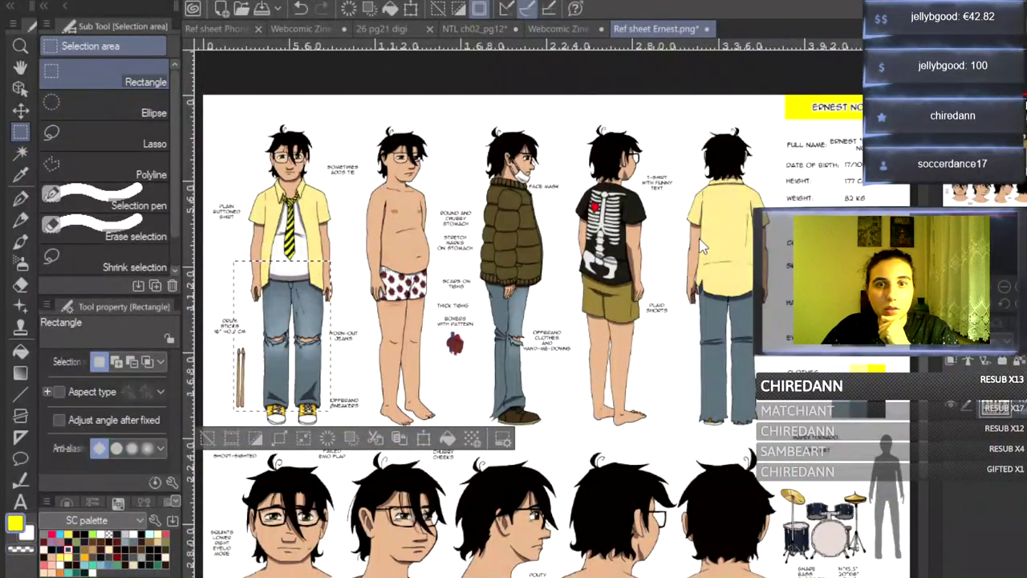
click(706, 29)
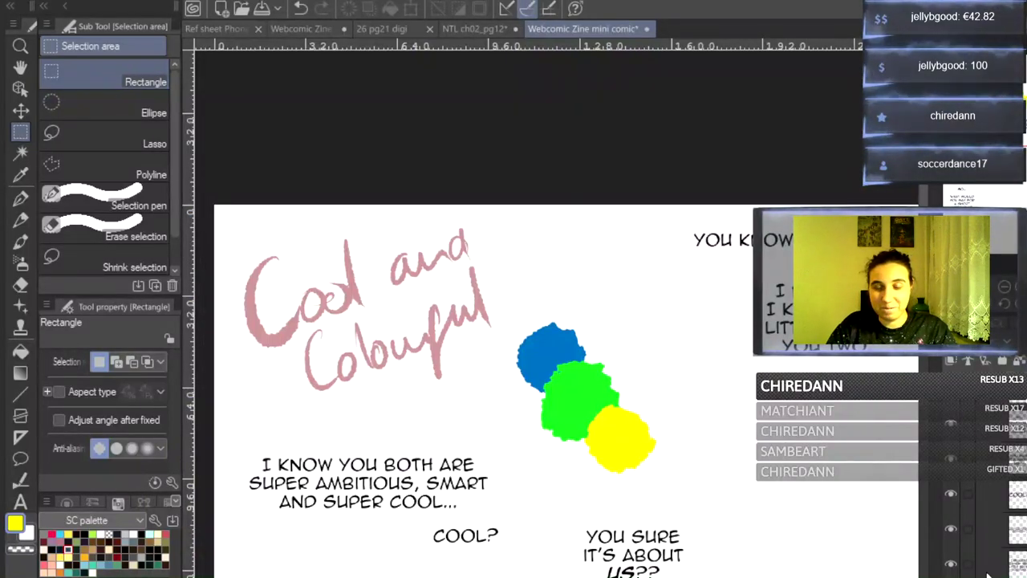
- Show the page's rough sketch layer with the title and panel layout, and lower its opacity so the lines turn grey
scroll(999, 498, up, 10)
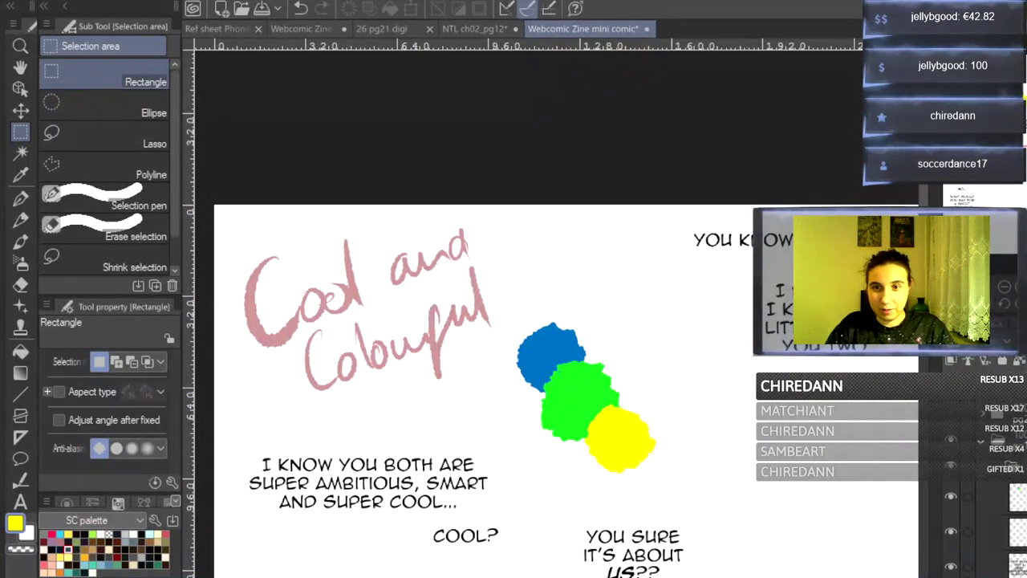
click(998, 498)
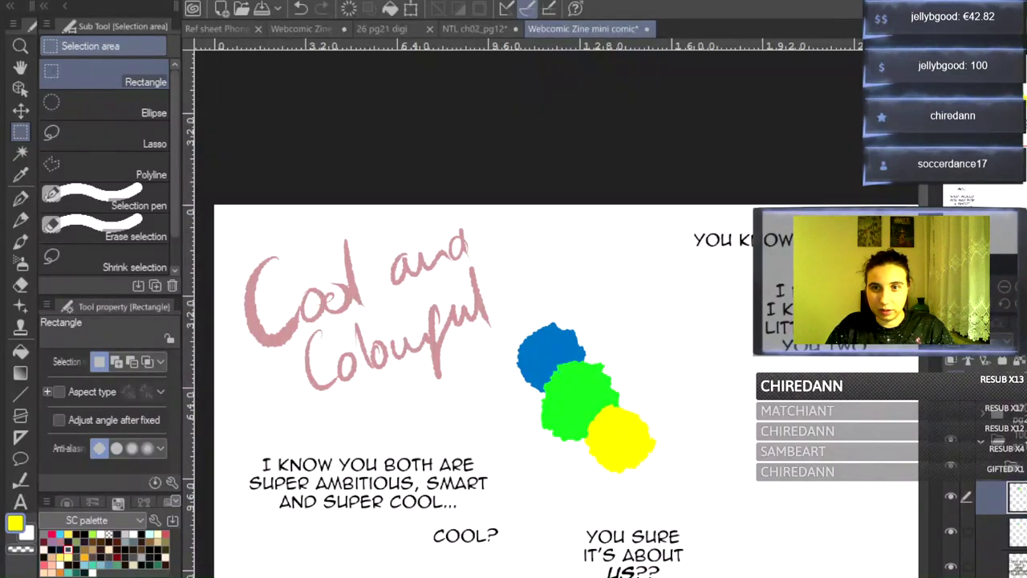
click(1003, 566)
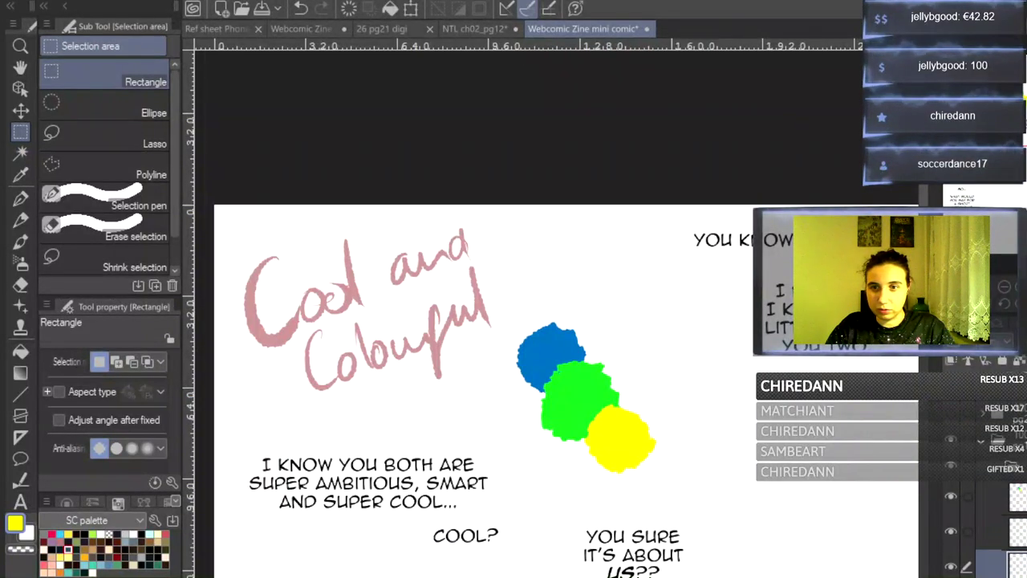
scroll(1003, 522, down, 10)
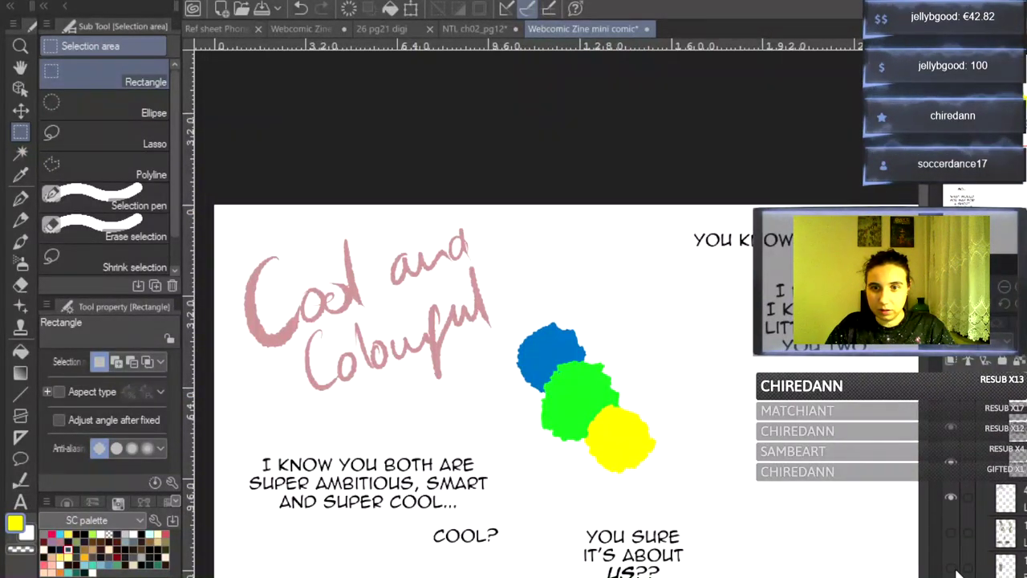
scroll(954, 562, down, 3)
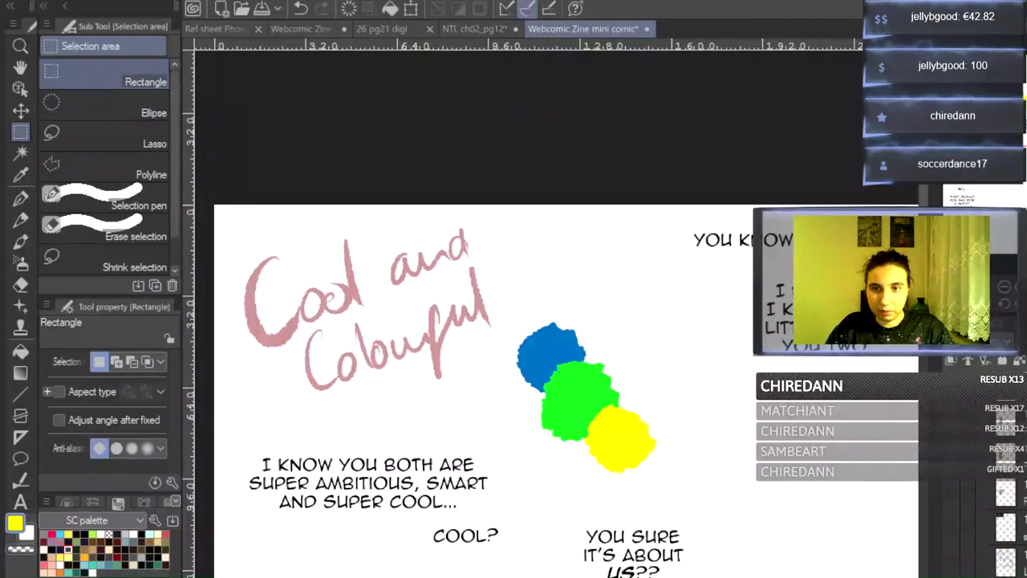
click(951, 542)
scroll(987, 521, down, 10)
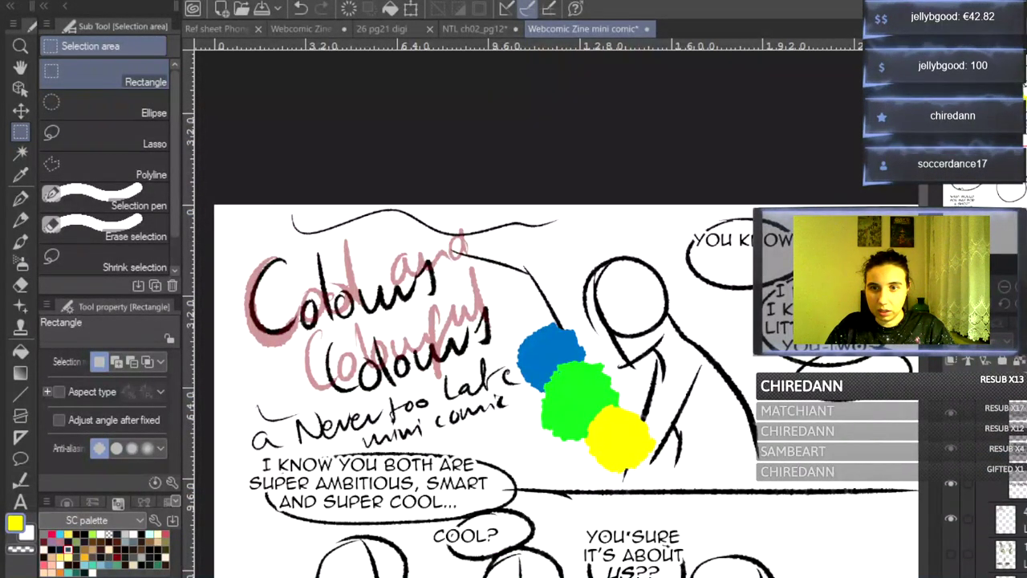
scroll(987, 522, down, 5)
click(1020, 341)
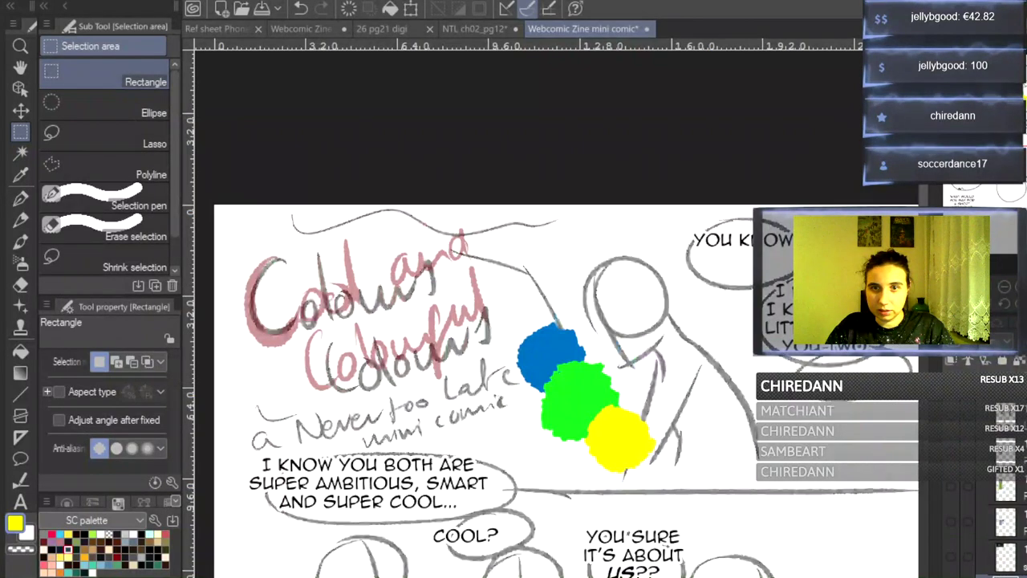
- Paint a soft dark navy background over the title area of the first panel with the Shading brush at size 933.6
scroll(987, 522, up, 8)
scroll(987, 521, down, 1)
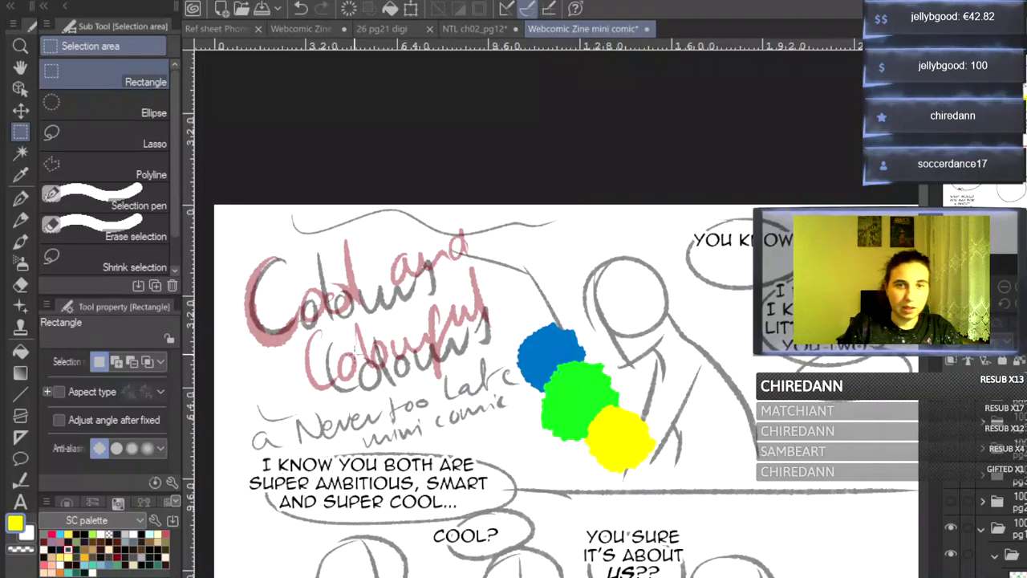
click(126, 556)
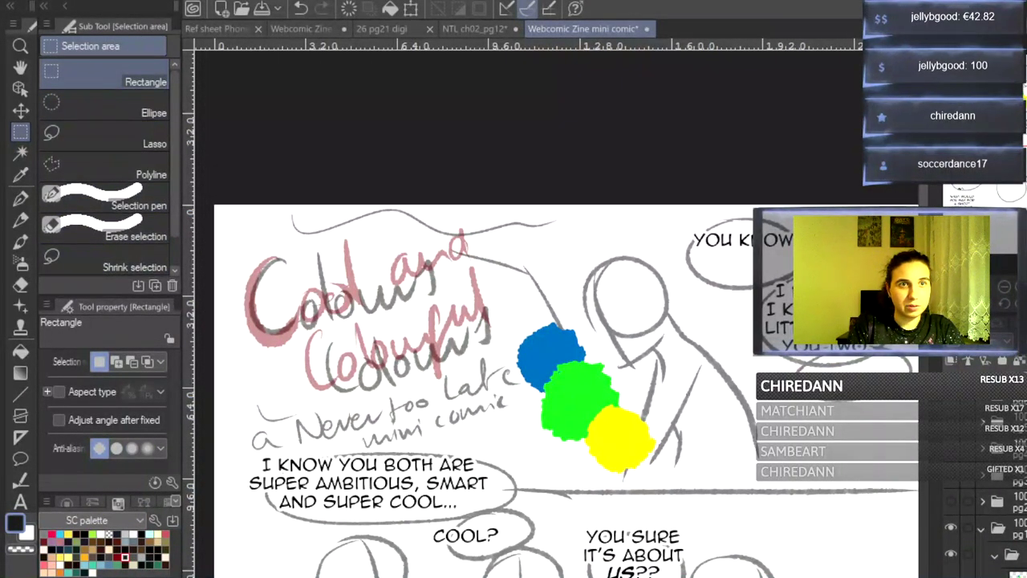
key(super+Down)
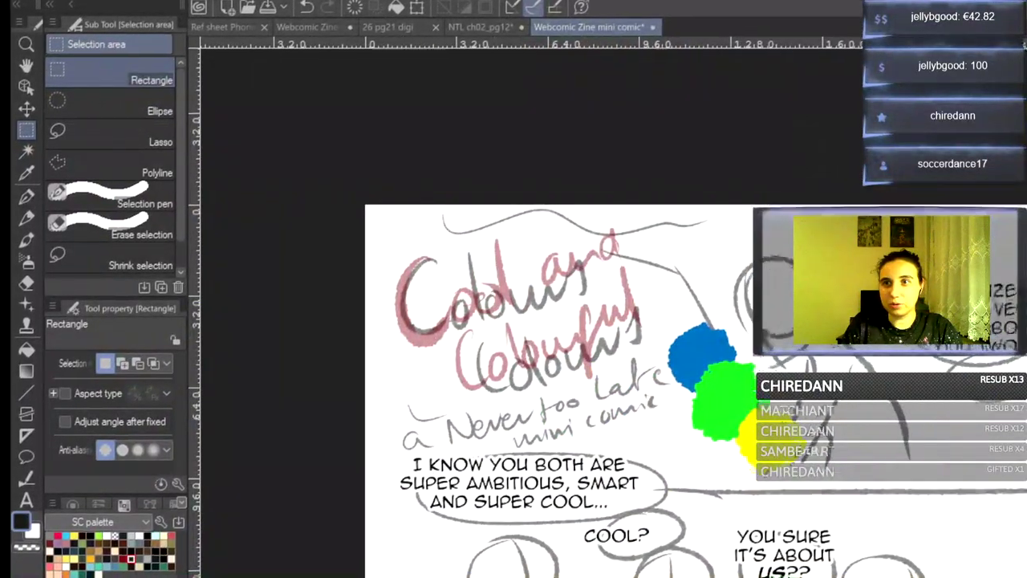
scroll(455, 69, right, 5)
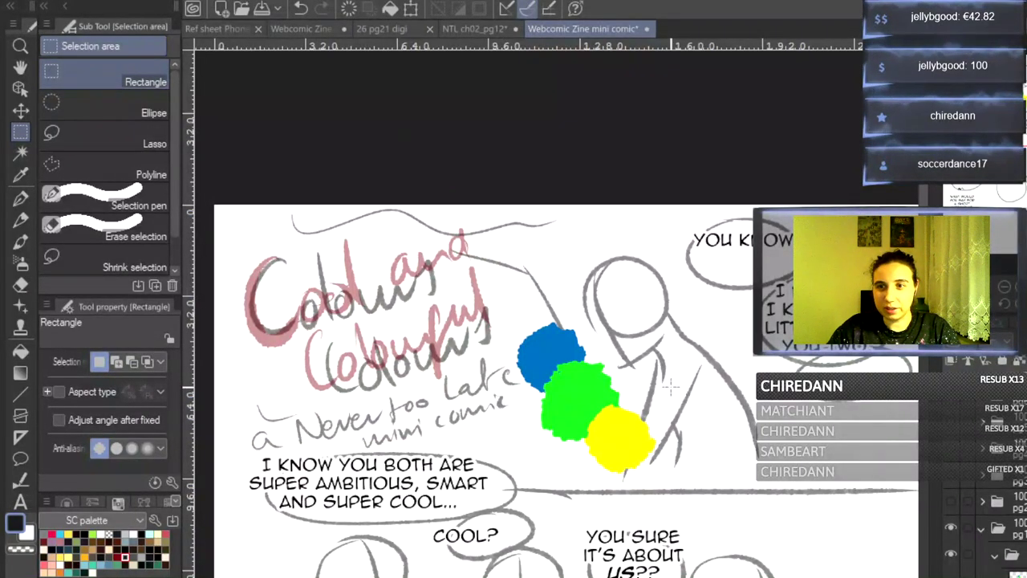
click(20, 241)
click(105, 365)
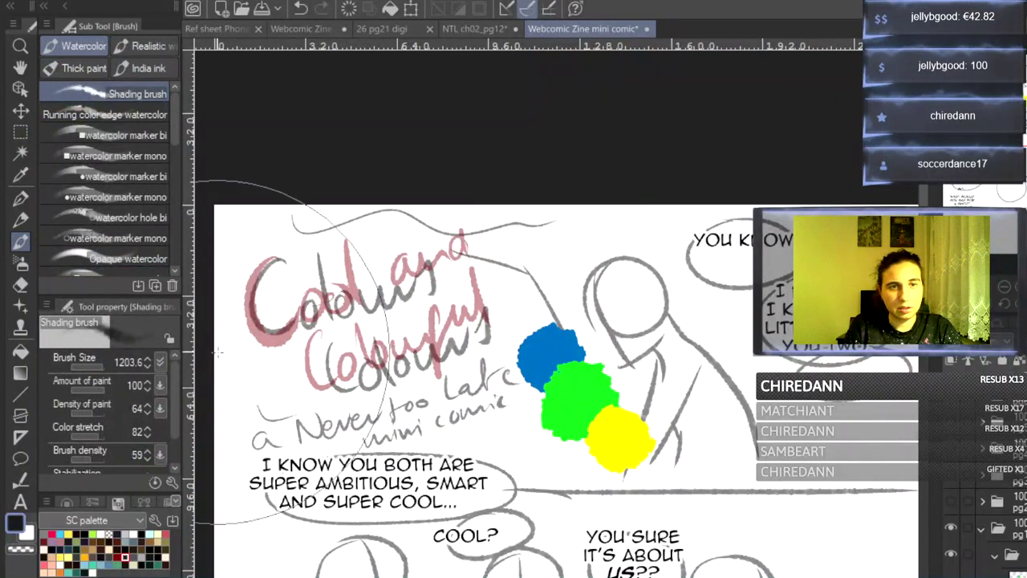
mouse_move(331, 295)
mouse_down()
mouse_move(287, 295)
mouse_move(266, 277)
mouse_move(379, 260)
mouse_move(446, 299)
mouse_move(465, 340)
mouse_move(436, 357)
mouse_move(270, 384)
mouse_move(337, 373)
mouse_move(322, 355)
mouse_move(264, 368)
mouse_move(239, 351)
mouse_move(240, 252)
mouse_up()
click(102, 365)
mouse_move(265, 173)
mouse_down()
mouse_move(257, 167)
mouse_move(393, 265)
mouse_move(449, 326)
mouse_move(360, 374)
mouse_move(248, 386)
mouse_move(257, 367)
mouse_move(378, 355)
mouse_move(484, 388)
mouse_up()
mouse_move(466, 413)
mouse_down()
mouse_move(242, 442)
mouse_move(369, 451)
mouse_move(456, 441)
mouse_move(502, 416)
mouse_move(517, 350)
mouse_move(506, 278)
mouse_move(542, 252)
mouse_move(512, 289)
mouse_move(551, 399)
mouse_move(566, 406)
mouse_move(515, 401)
mouse_move(362, 327)
mouse_move(305, 353)
mouse_move(390, 310)
mouse_move(249, 242)
mouse_move(396, 344)
mouse_up()
mouse_move(511, 389)
mouse_down()
mouse_move(499, 434)
mouse_move(510, 447)
mouse_move(442, 455)
mouse_move(363, 511)
mouse_move(377, 509)
mouse_move(238, 489)
mouse_move(315, 476)
mouse_move(408, 438)
mouse_move(431, 461)
mouse_move(526, 451)
mouse_move(559, 396)
mouse_move(570, 326)
mouse_move(532, 381)
mouse_up()
mouse_move(248, 436)
mouse_down()
mouse_move(273, 417)
mouse_move(449, 417)
mouse_move(522, 377)
mouse_up()
- Blend further dark shades into the title background with the Shading brush, and hide the painted background
click(117, 534)
mouse_move(252, 386)
mouse_down()
mouse_move(312, 384)
mouse_move(342, 412)
mouse_move(484, 374)
mouse_move(478, 337)
mouse_move(429, 323)
mouse_move(345, 357)
mouse_move(325, 340)
mouse_move(289, 338)
mouse_move(238, 258)
mouse_move(238, 240)
mouse_move(256, 233)
mouse_move(322, 275)
mouse_move(369, 250)
mouse_move(484, 274)
mouse_move(492, 323)
mouse_move(519, 334)
mouse_move(502, 364)
mouse_move(383, 323)
mouse_move(327, 238)
mouse_move(476, 234)
mouse_move(393, 241)
mouse_move(284, 225)
mouse_move(246, 235)
mouse_move(340, 366)
mouse_move(459, 365)
mouse_up()
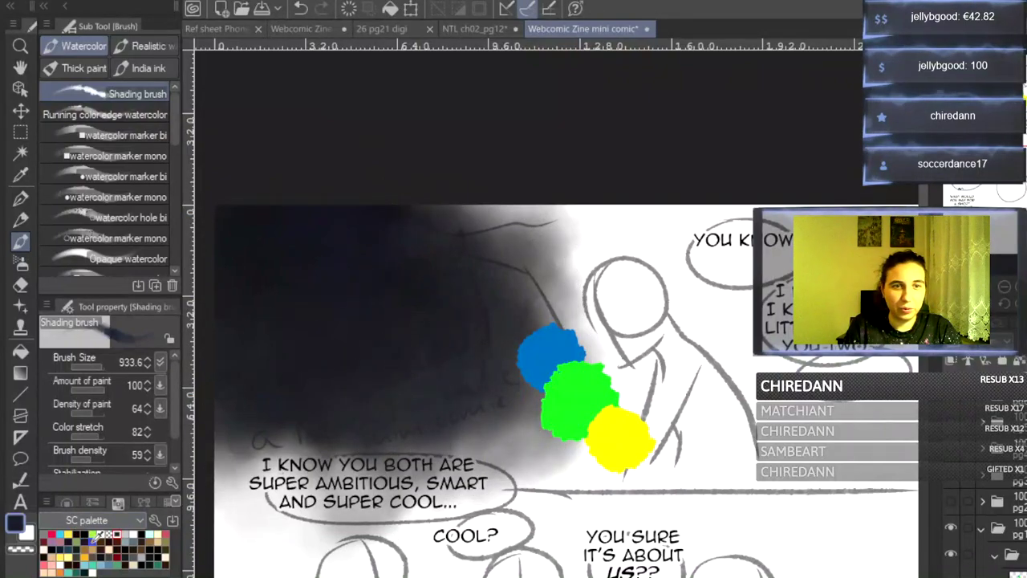
mouse_move(337, 297)
mouse_down()
mouse_move(309, 274)
mouse_move(275, 268)
mouse_move(342, 235)
mouse_move(328, 245)
mouse_move(278, 239)
mouse_move(261, 295)
mouse_move(320, 335)
mouse_up()
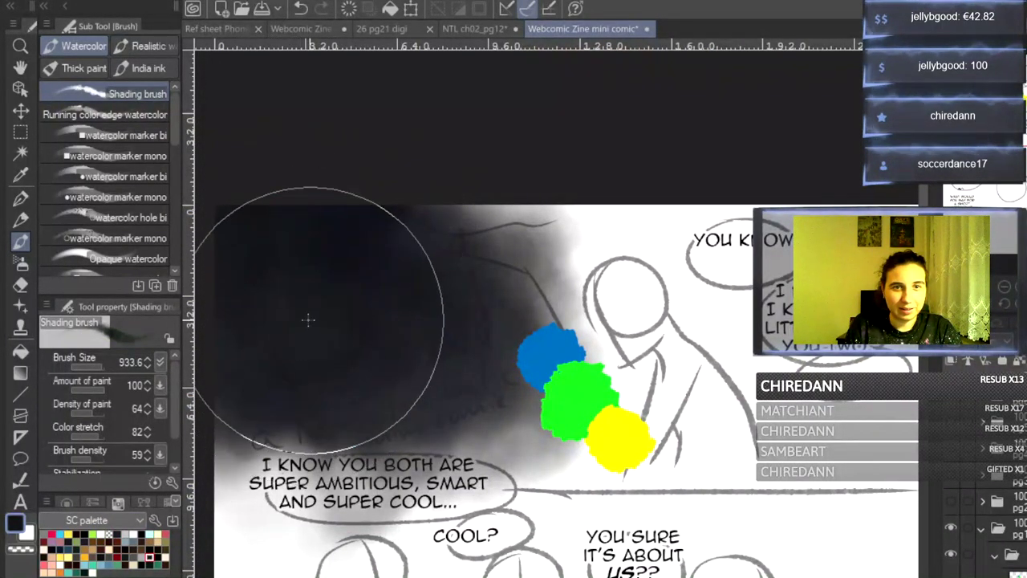
mouse_move(375, 291)
mouse_down()
mouse_move(260, 388)
mouse_move(417, 367)
mouse_up()
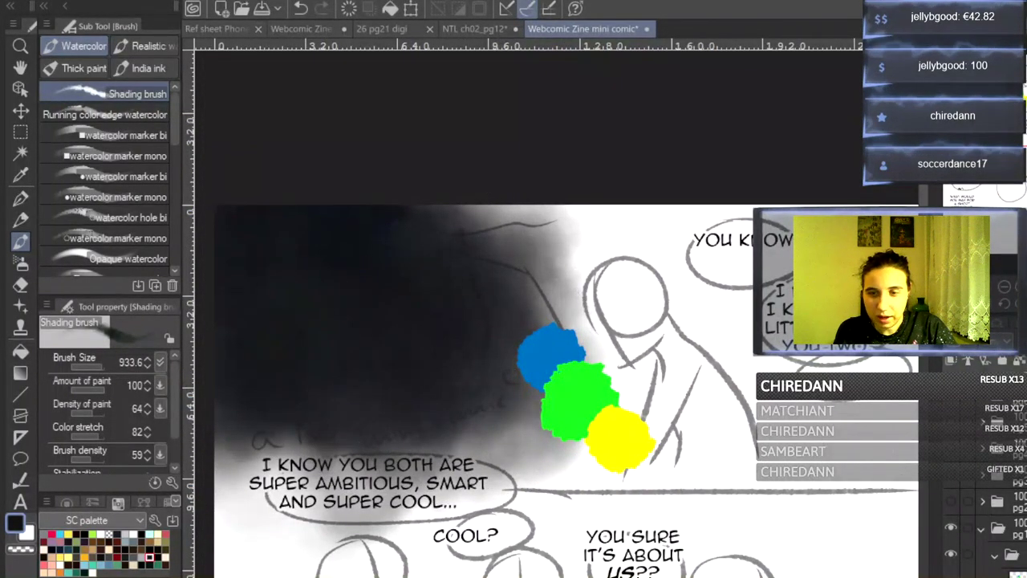
click(950, 574)
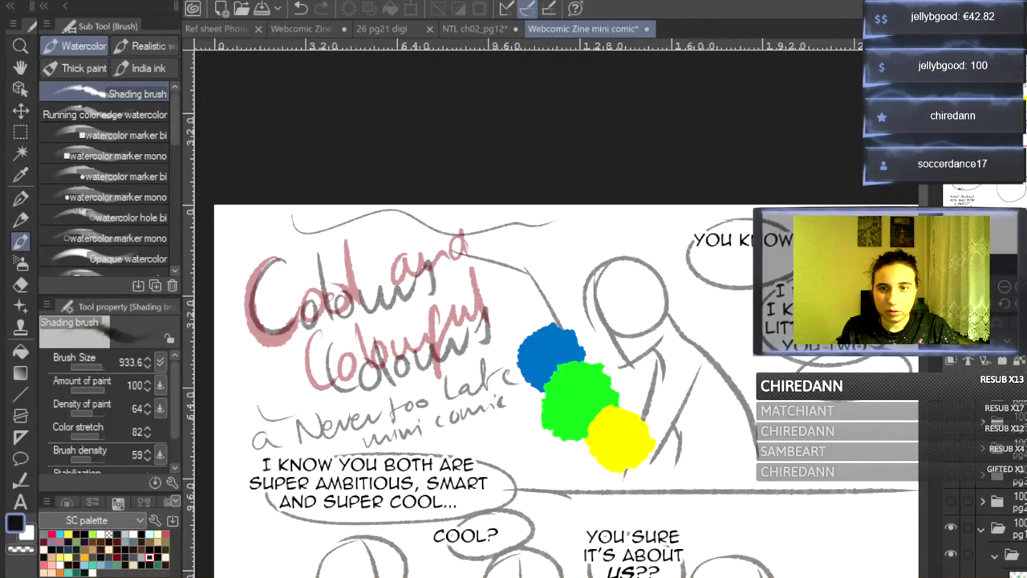
- Sample the blue from the colour blobs beside the title and switch to the Real G-Pen at size 435.8
click(1012, 575)
alt+click(563, 339)
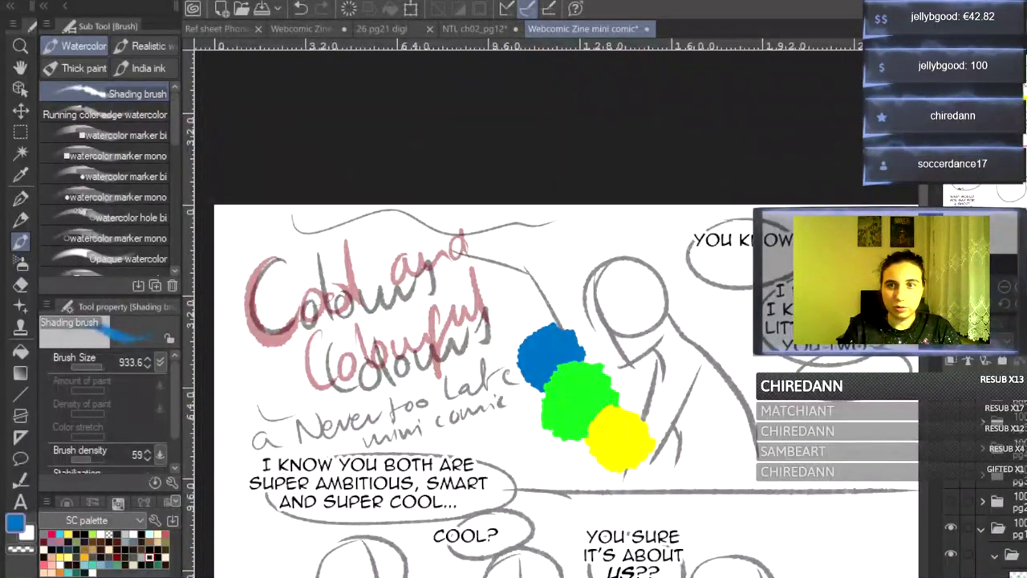
scroll(559, 355, up, 2)
mouse_move(337, 280)
mouse_down()
mouse_move(709, 277)
mouse_move(688, 281)
mouse_up()
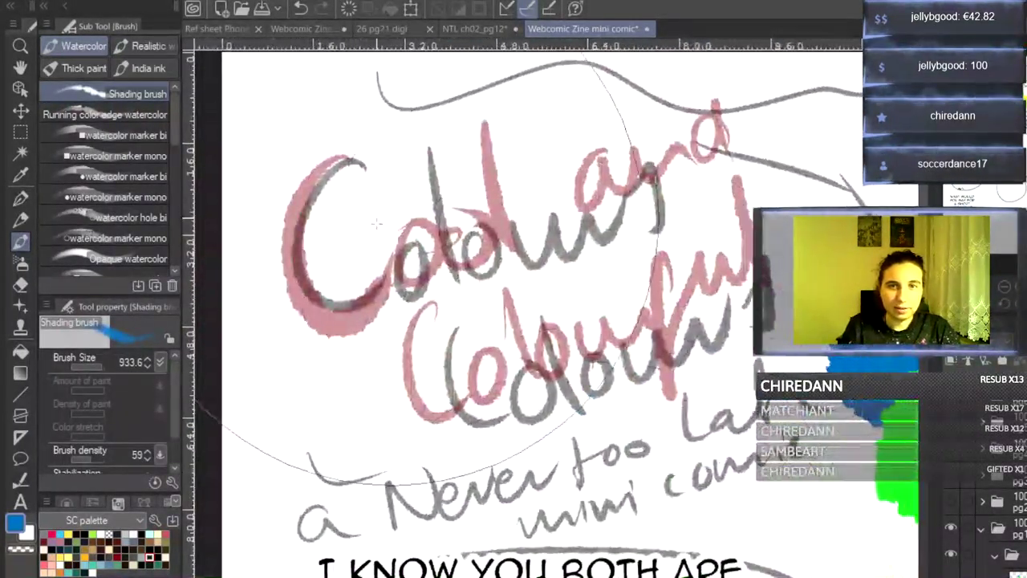
scroll(488, 361, up, 3)
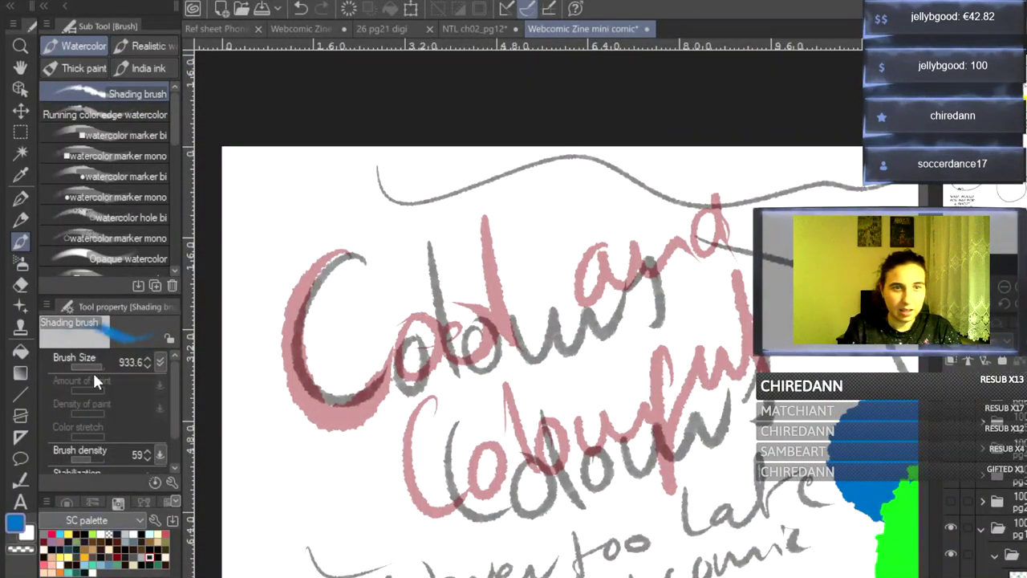
click(21, 197)
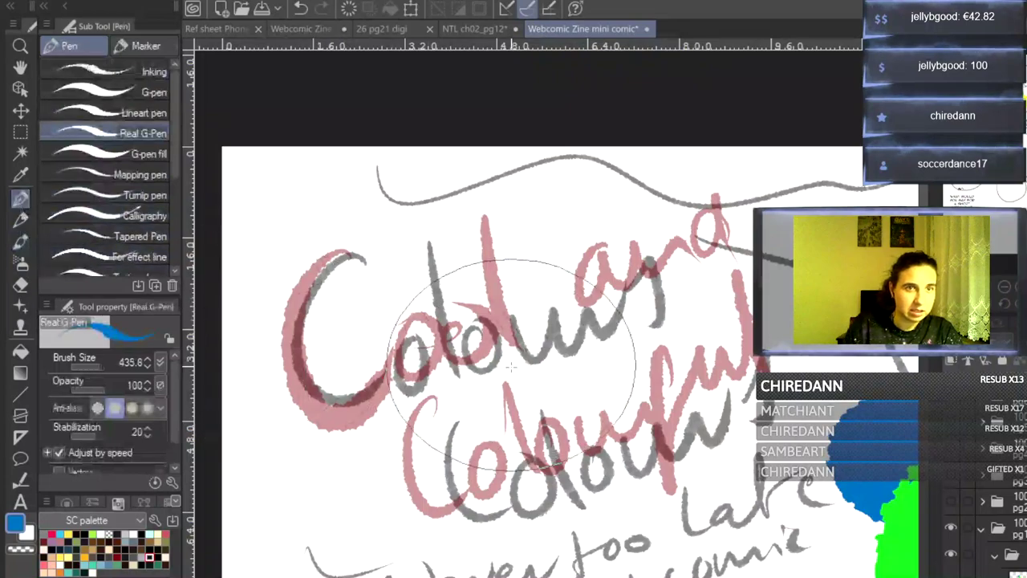
click(120, 66)
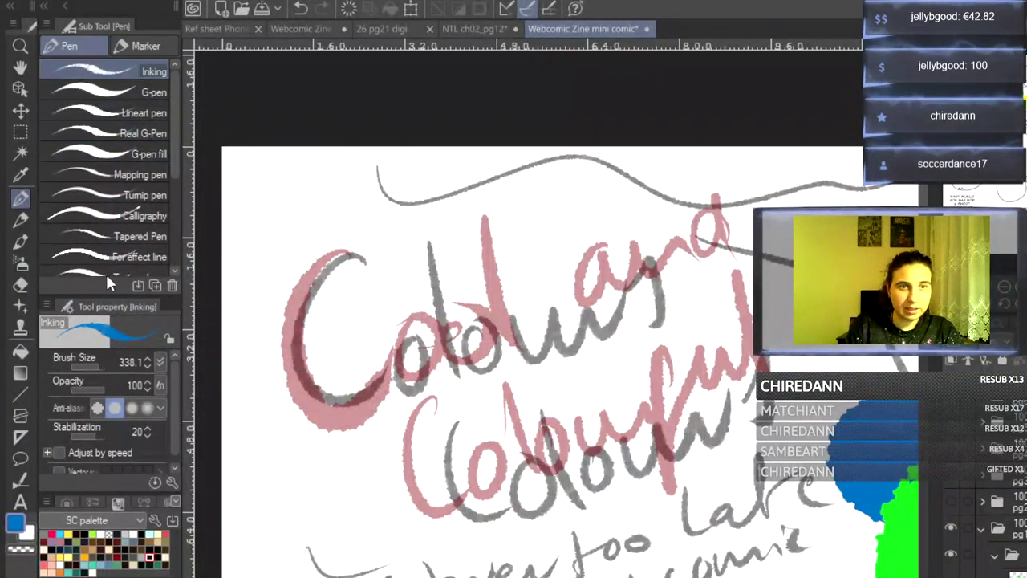
click(126, 133)
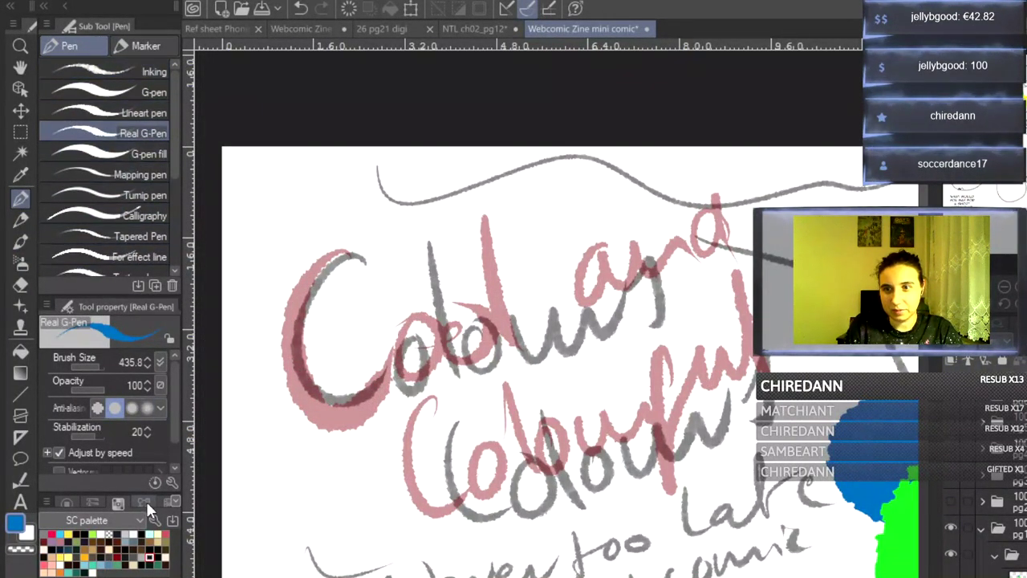
scroll(422, 213, up, 1)
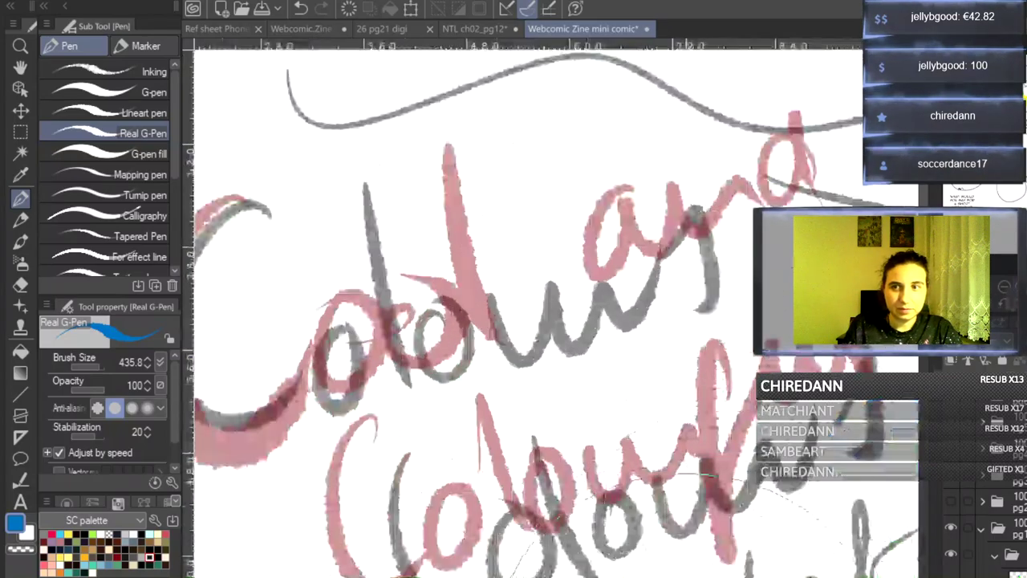
- Letter "Cool" in blue with the Real G-Pen over the first word of the sketched title
scroll(422, 213, up, 2)
mouse_move(405, 211)
mouse_down()
mouse_move(349, 199)
mouse_move(325, 289)
mouse_move(317, 421)
mouse_move(413, 365)
mouse_up()
key(ctrl+z)
mouse_move(395, 202)
mouse_down()
mouse_move(373, 189)
mouse_move(329, 212)
mouse_move(304, 267)
mouse_move(296, 334)
mouse_move(333, 407)
mouse_move(394, 407)
mouse_move(449, 311)
mouse_move(426, 354)
mouse_move(453, 394)
mouse_move(511, 289)
mouse_move(495, 344)
mouse_move(532, 368)
mouse_move(548, 297)
mouse_move(525, 281)
mouse_up()
mouse_move(548, 150)
mouse_down()
mouse_move(561, 288)
mouse_move(603, 344)
mouse_up()
key(ctrl+z)
mouse_move(566, 135)
mouse_down()
mouse_move(560, 203)
mouse_move(583, 337)
mouse_move(614, 349)
mouse_move(639, 293)
mouse_up()
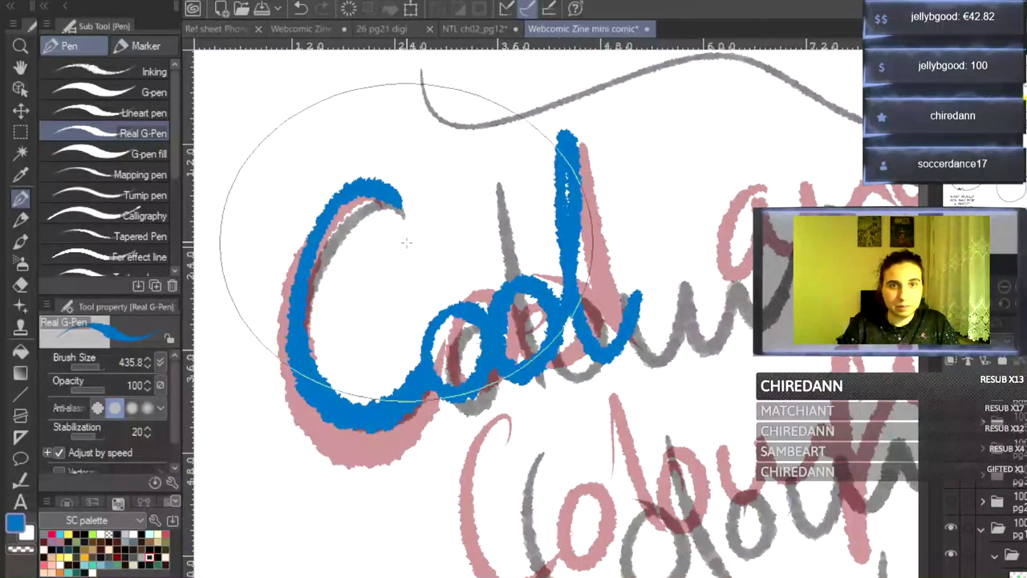
- Letter "and" in blue after "Cool" on the first line of the title
mouse_move(513, 576)
mouse_down()
mouse_move(577, 576)
mouse_move(551, 576)
mouse_up()
mouse_move(668, 239)
mouse_down()
mouse_move(622, 305)
mouse_move(695, 294)
mouse_move(716, 207)
mouse_move(758, 188)
mouse_move(794, 268)
mouse_up()
drag(925, 203, 925, 194)
mouse_move(794, 242)
mouse_down()
mouse_move(814, 325)
mouse_move(812, 152)
mouse_up()
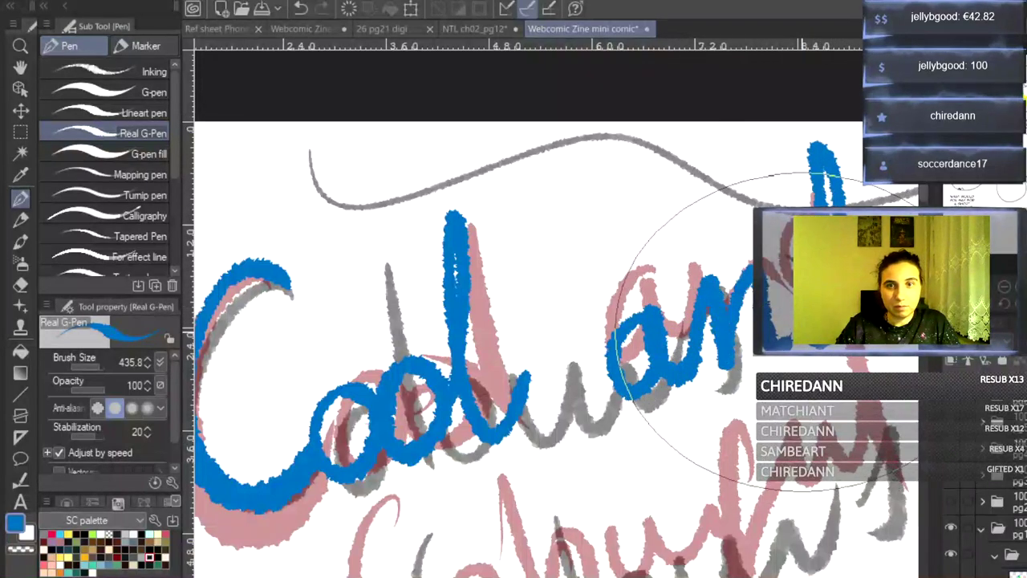
scroll(927, 188, down, 4)
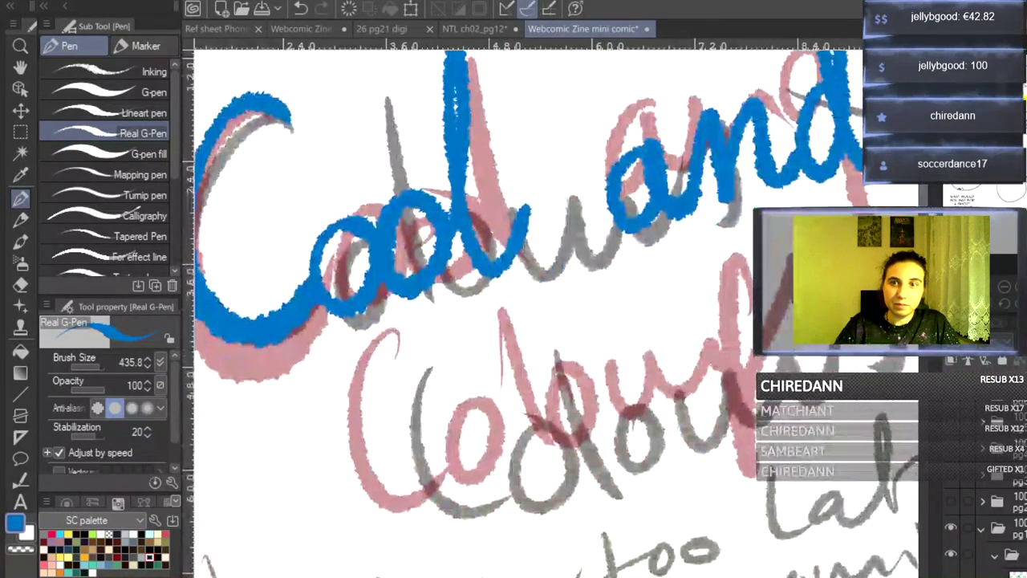
scroll(577, 372, down, 3)
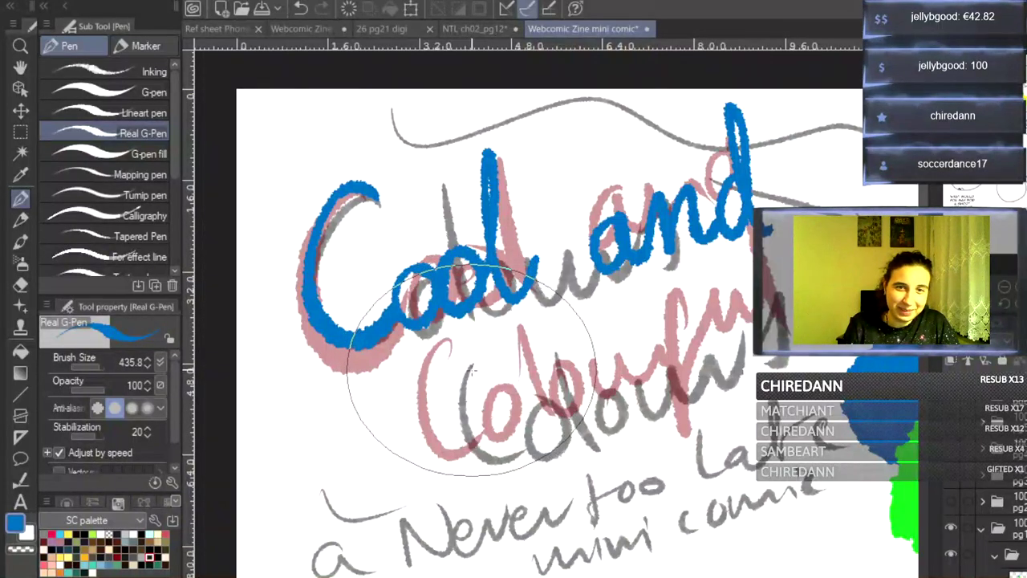
mouse_move(471, 363)
mouse_down()
mouse_move(437, 360)
mouse_move(431, 430)
mouse_move(485, 437)
mouse_up()
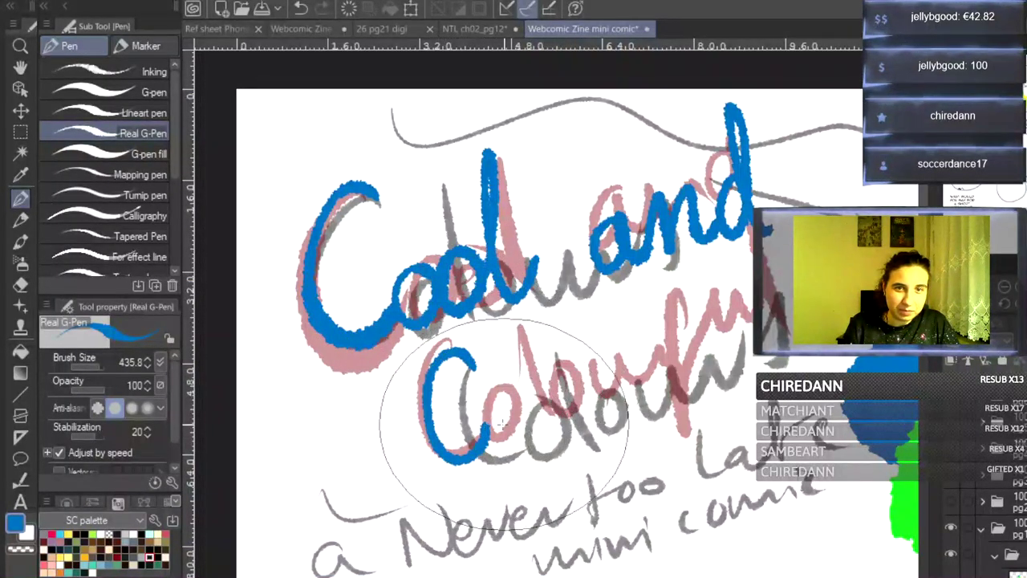
key(ctrl+z)
mouse_move(479, 371)
mouse_down()
mouse_move(419, 410)
mouse_move(496, 449)
mouse_up()
key(ctrl+z)
drag(480, 377, 446, 481)
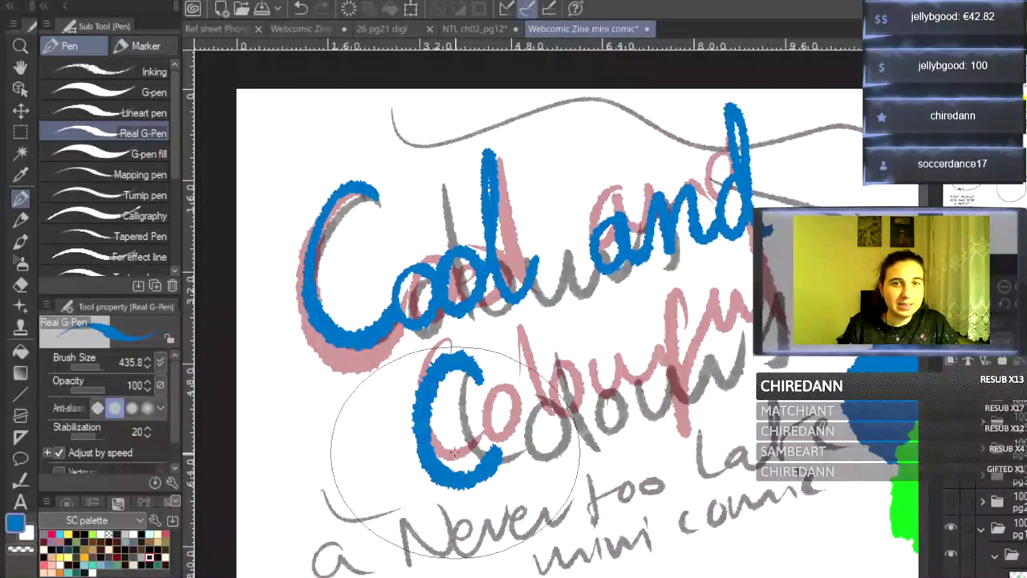
key(ctrl+z)
- Copy the vector strokes of the "Co" in "Cool" and place the copy below as the start of "Colourful"
click(20, 90)
click(342, 328)
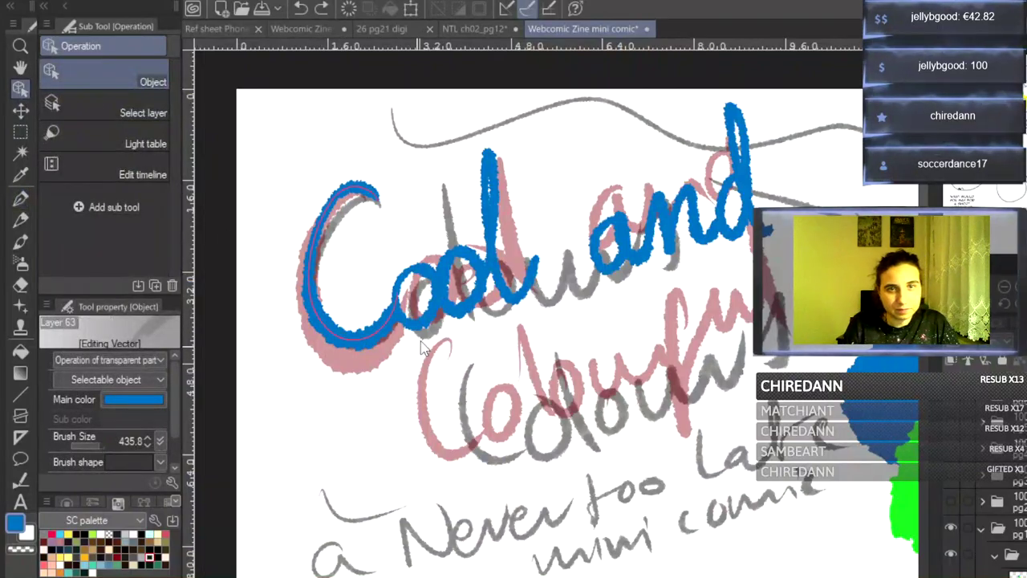
click(422, 323)
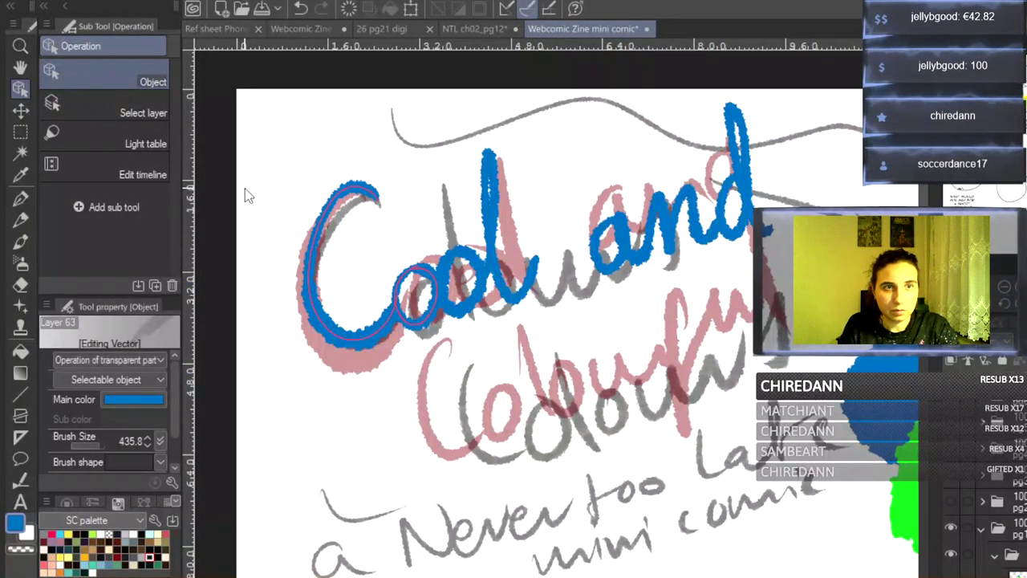
click(381, 383)
drag(425, 370, 425, 371)
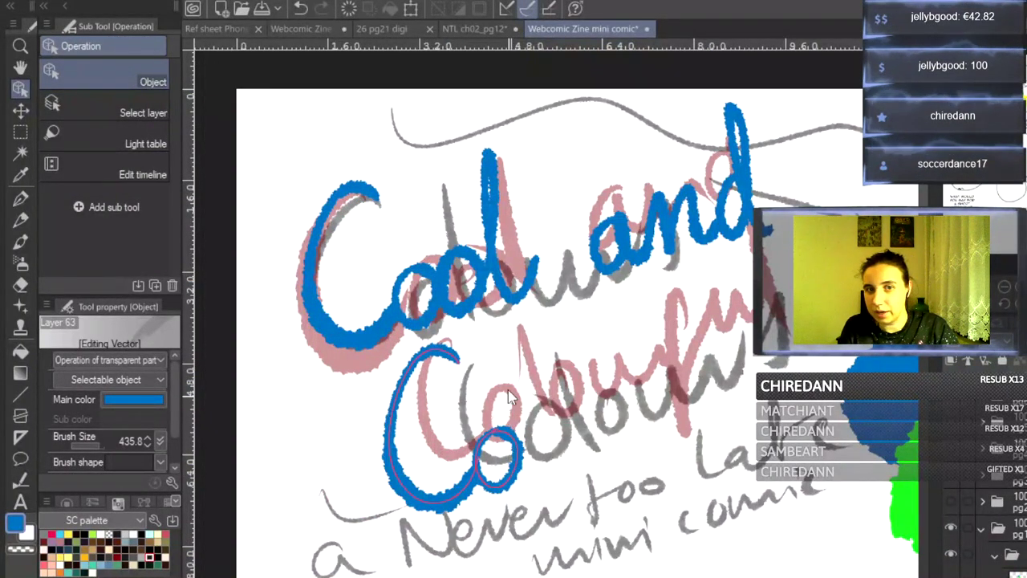
drag(469, 352, 469, 346)
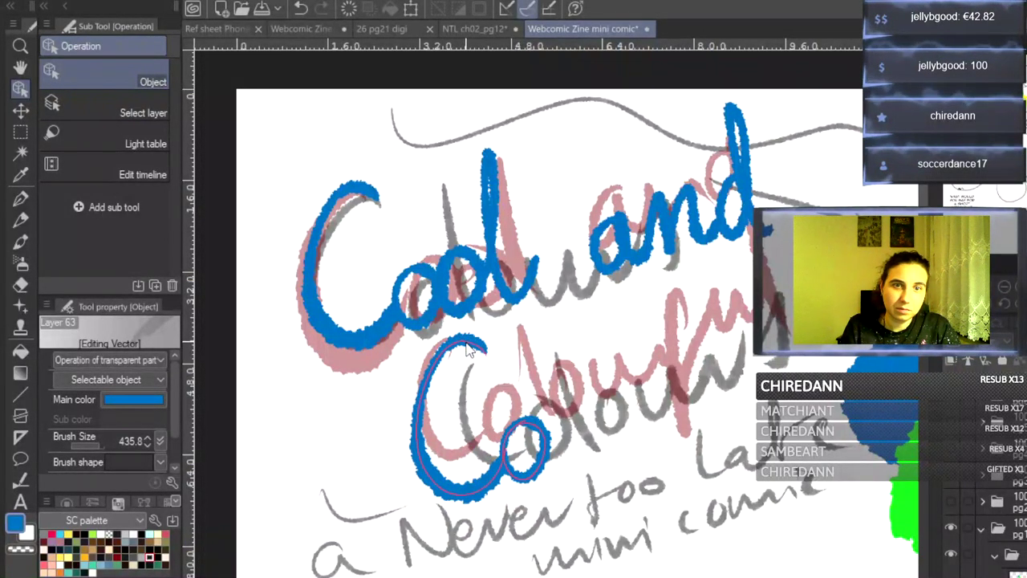
- Letter "lourful" with the blue Real G-Pen after the copied "Co" to complete the title's second line
click(24, 198)
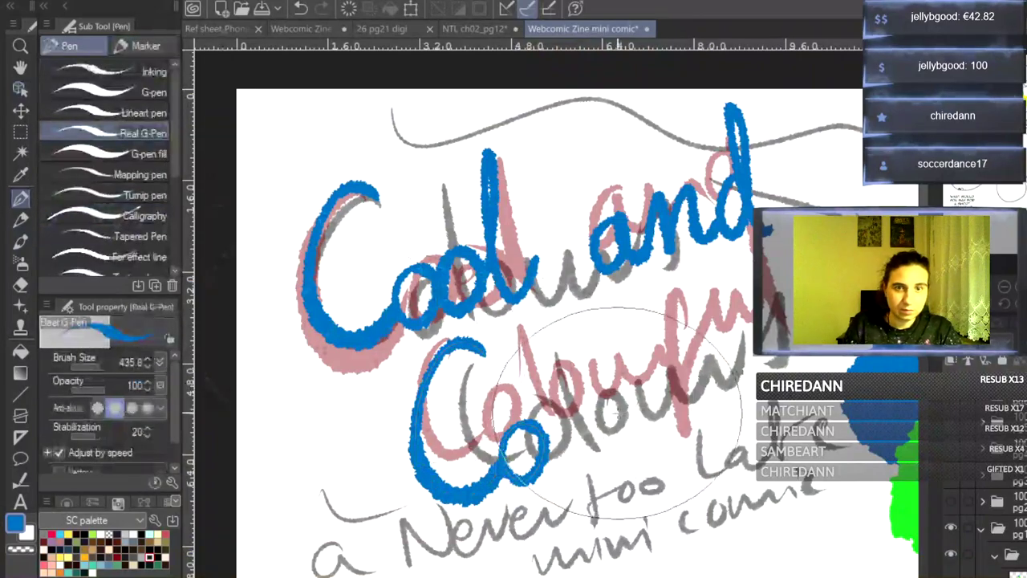
mouse_move(556, 435)
mouse_down()
mouse_move(564, 328)
mouse_move(551, 335)
mouse_move(564, 467)
mouse_move(591, 410)
mouse_move(611, 413)
mouse_move(602, 420)
mouse_move(605, 402)
mouse_move(594, 440)
mouse_move(630, 434)
mouse_move(630, 401)
mouse_up()
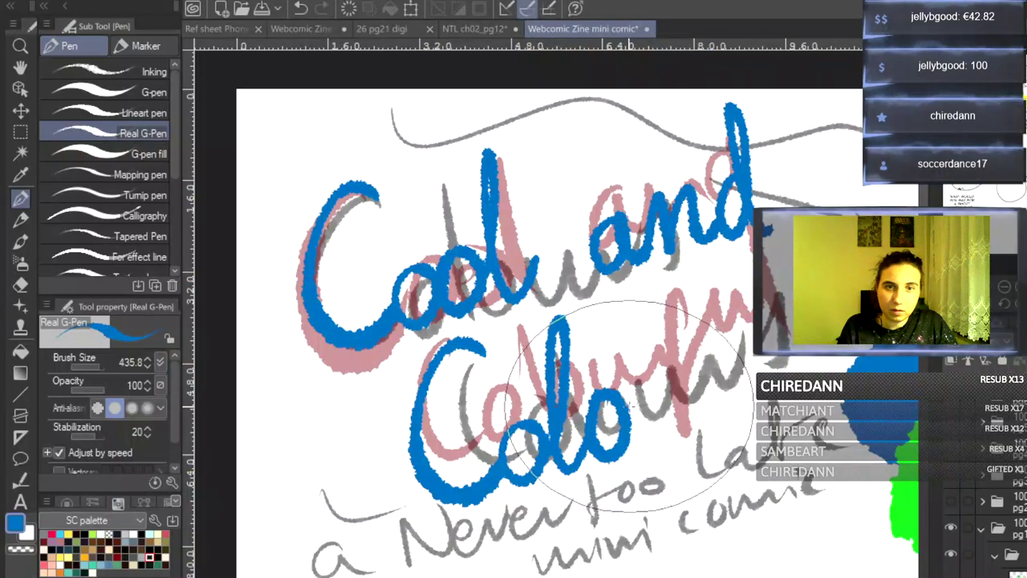
mouse_move(634, 378)
mouse_down()
mouse_move(643, 436)
mouse_move(660, 426)
mouse_move(668, 365)
mouse_move(677, 422)
mouse_move(692, 360)
mouse_move(686, 415)
mouse_move(698, 393)
mouse_move(680, 355)
mouse_up()
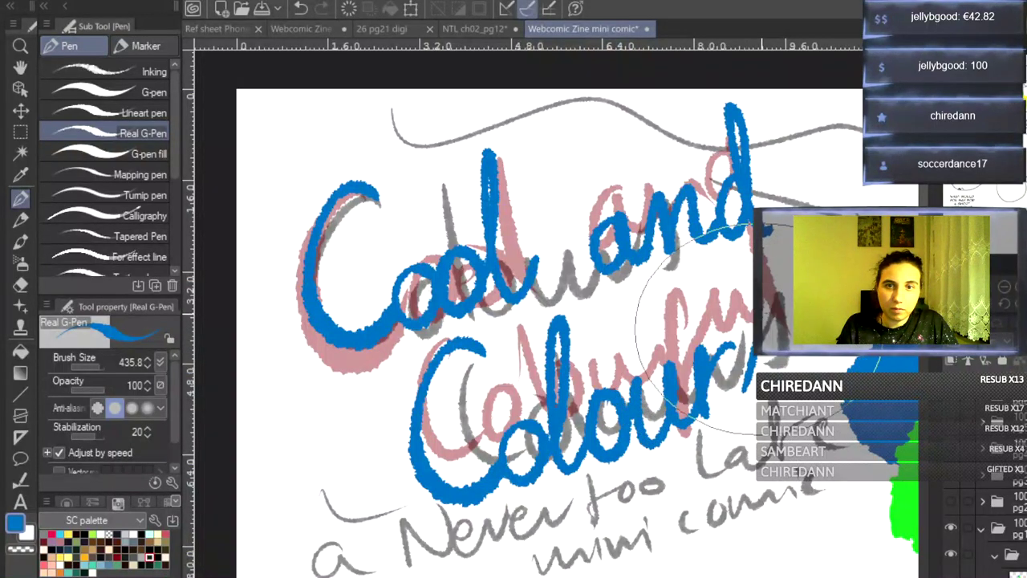
drag(758, 340, 748, 466)
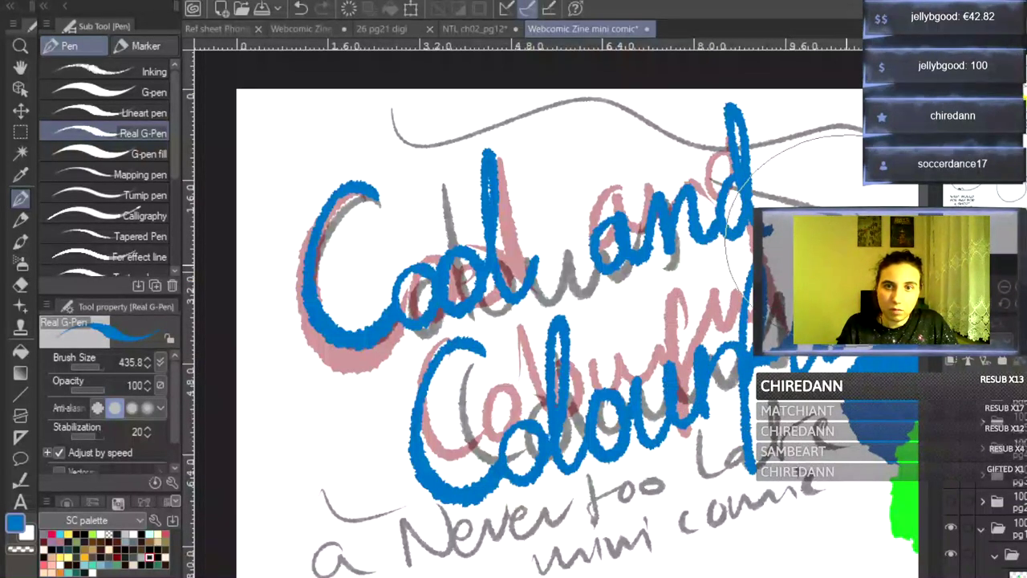
- Scale the whole blue title lettering down to 91% and position it over the sketched title
click(1003, 287)
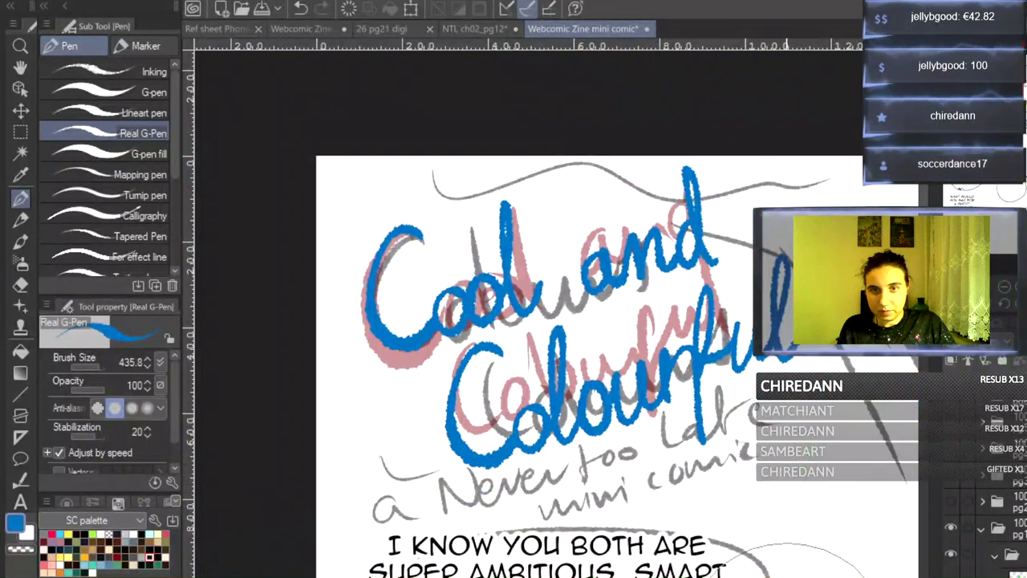
click(1007, 289)
click(1022, 287)
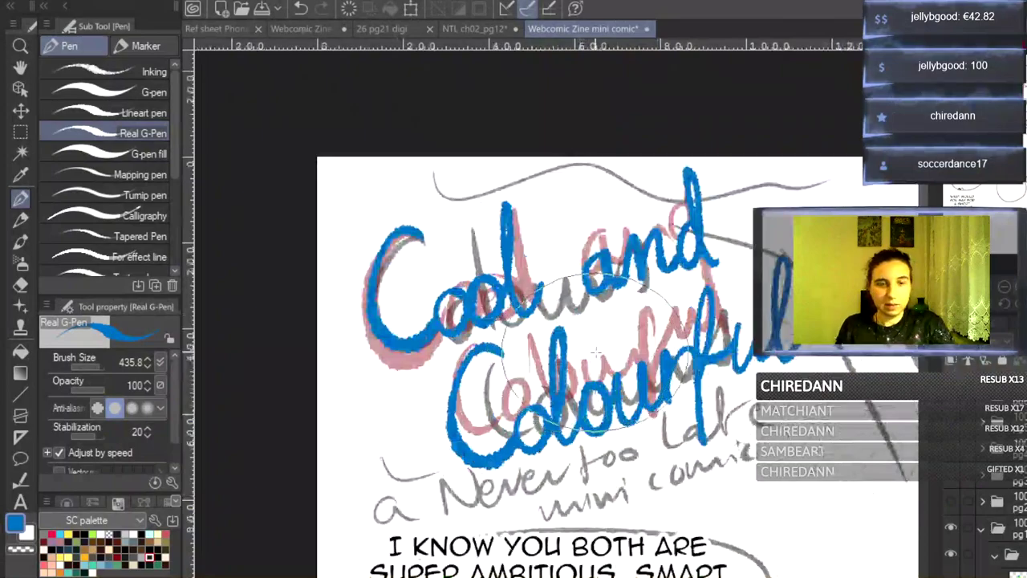
key(ctrl+t)
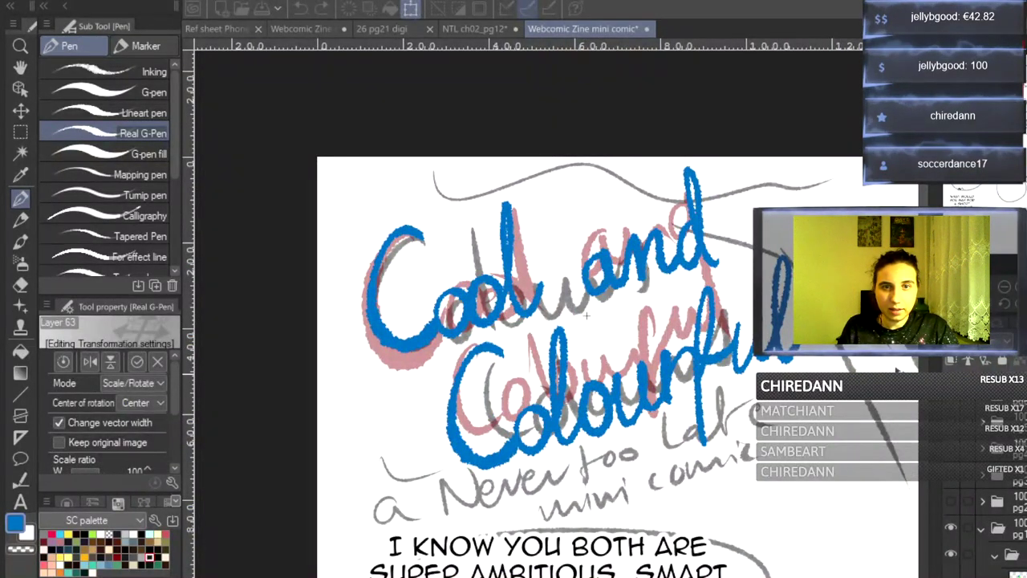
click(1003, 288)
click(1002, 288)
click(1002, 288)
click(1003, 288)
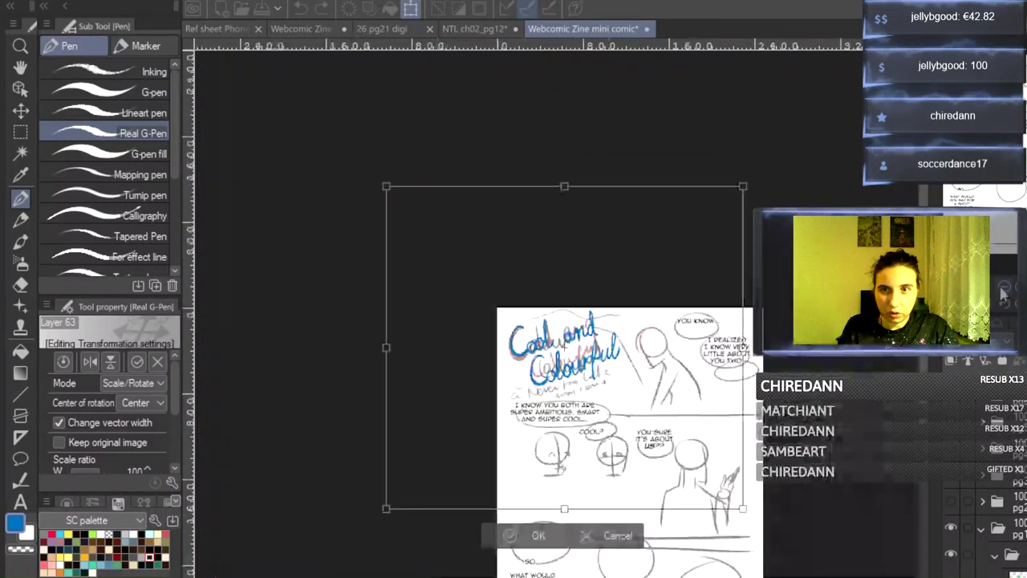
drag(744, 508, 711, 479)
drag(597, 195, 609, 214)
click(1005, 288)
click(1005, 289)
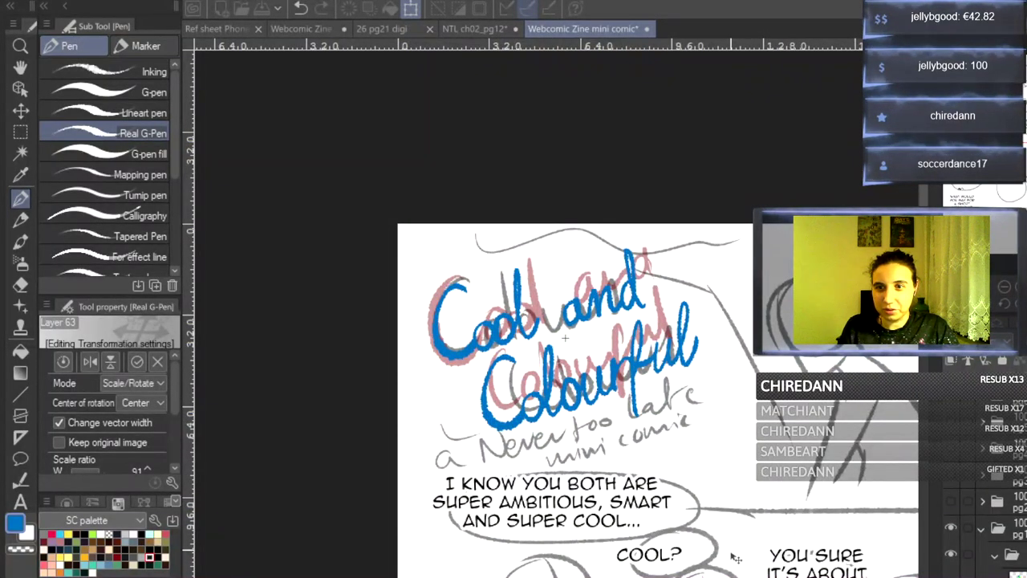
scroll(672, 357, right, 2)
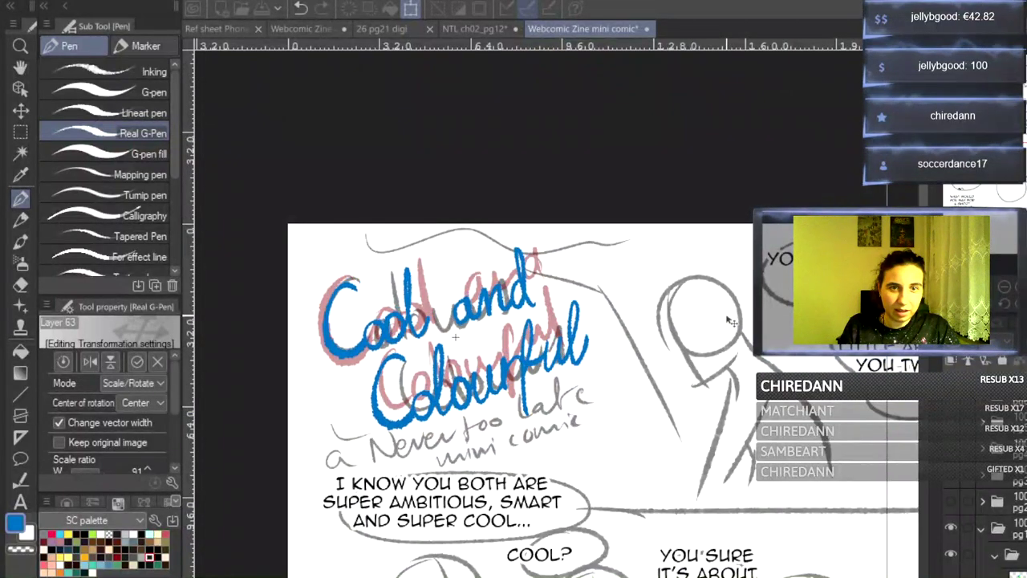
click(1003, 289)
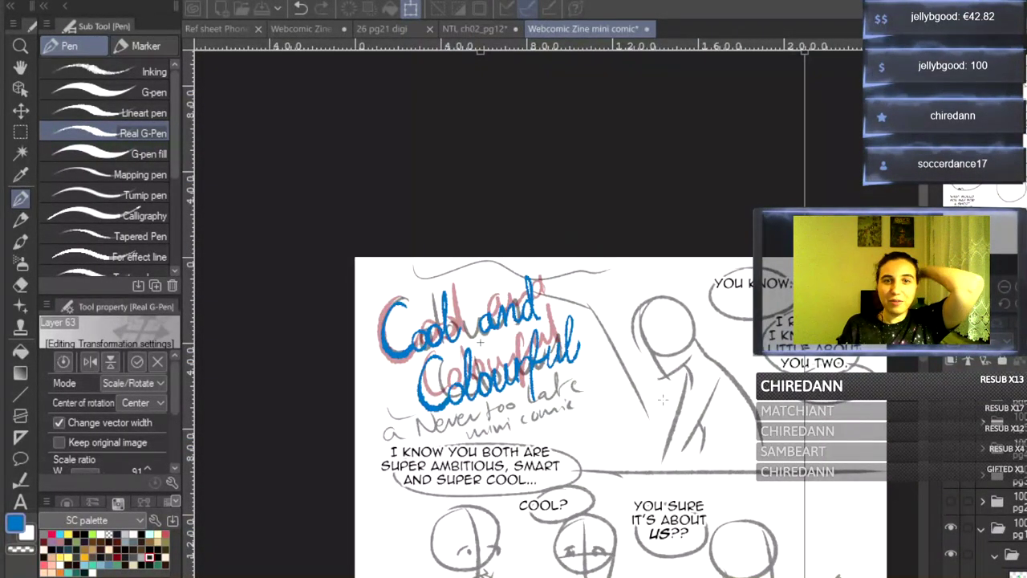
key(Return)
- Select the lettering copy on the layer beneath the blue title and add a white border edge to it
key(ctrl+plus)
key(ctrl+plus)
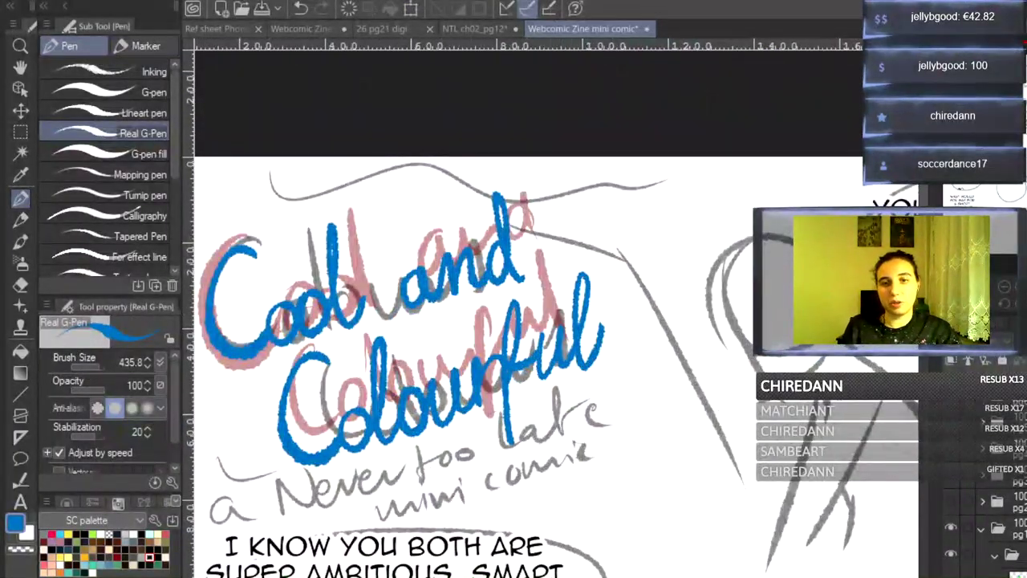
scroll(529, 321, left, 3)
scroll(529, 321, right, 1)
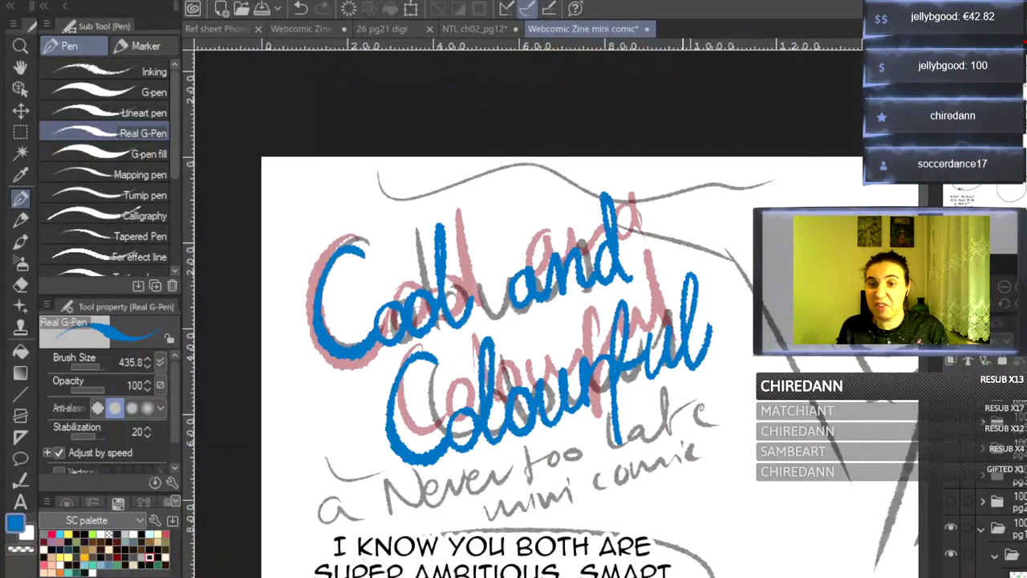
scroll(995, 514, down, 4)
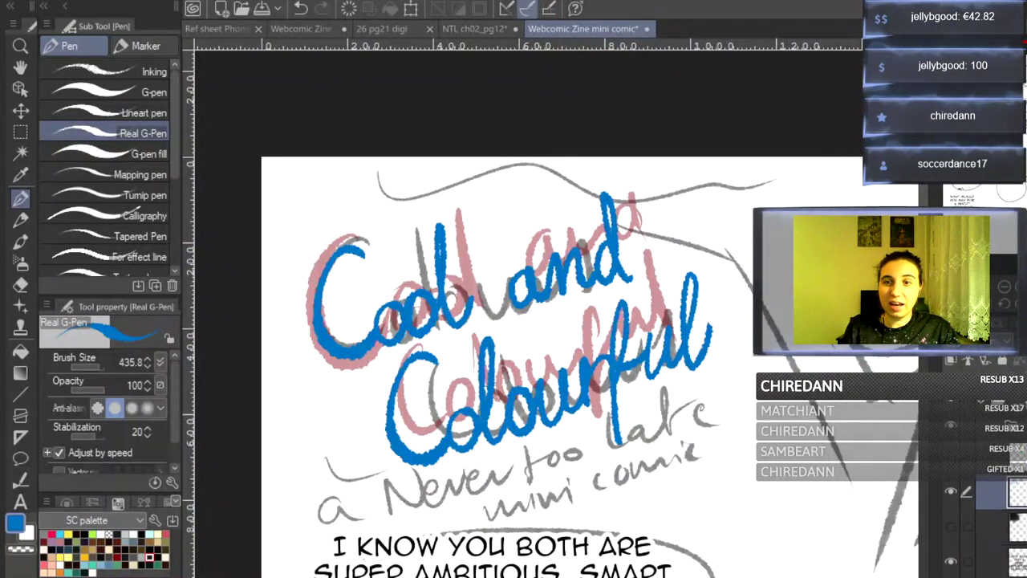
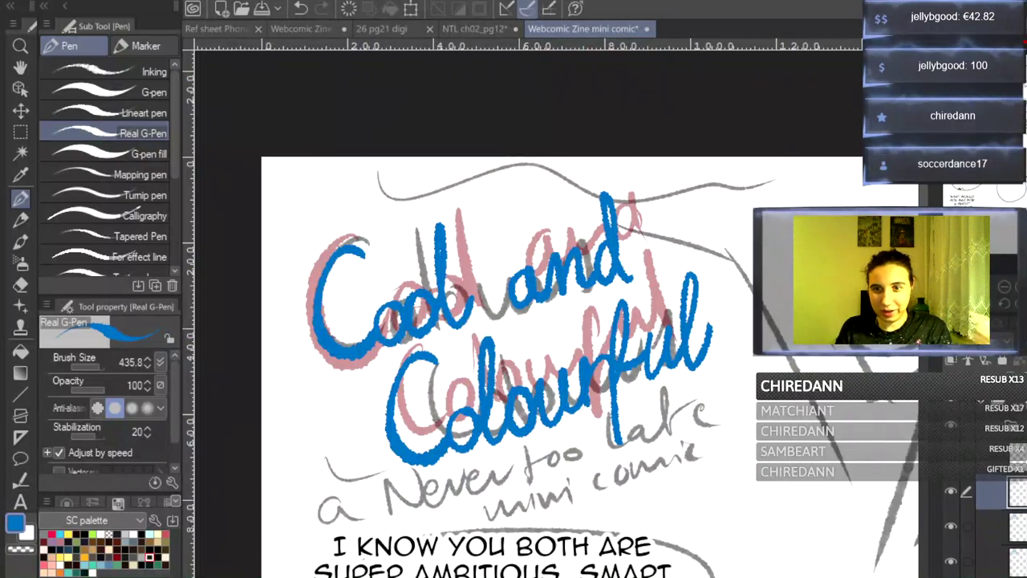
click(1003, 527)
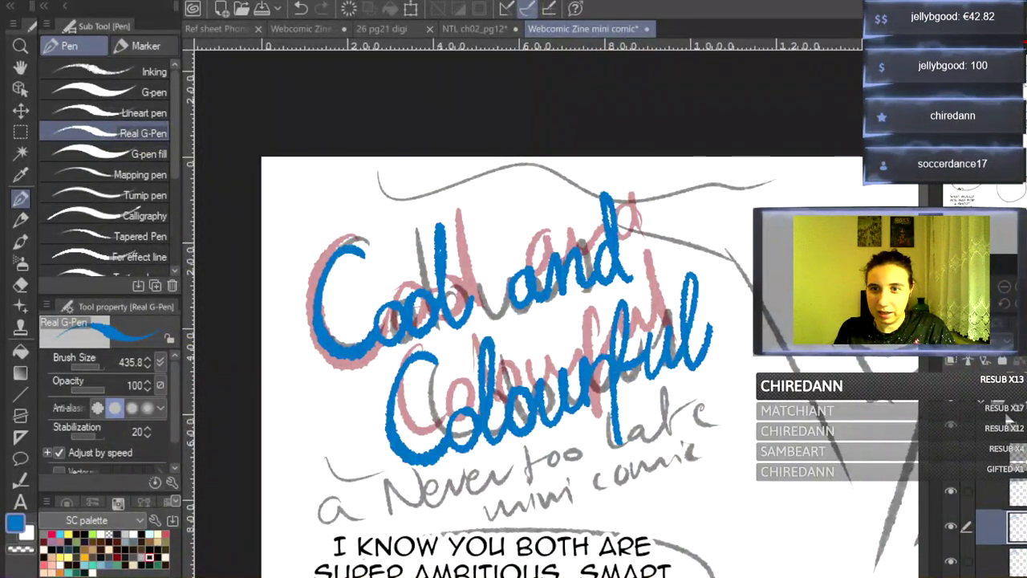
click(999, 329)
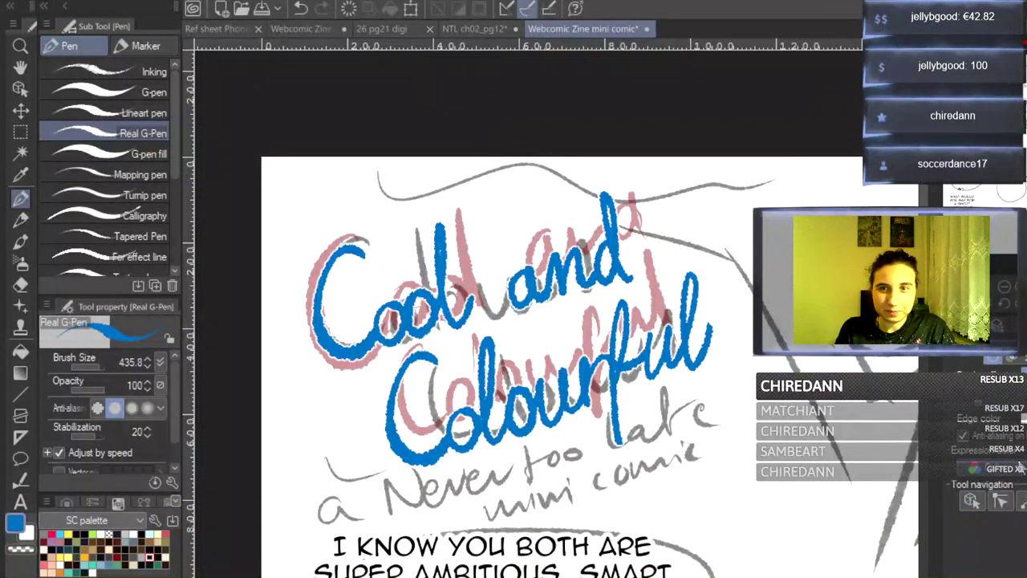
click(972, 327)
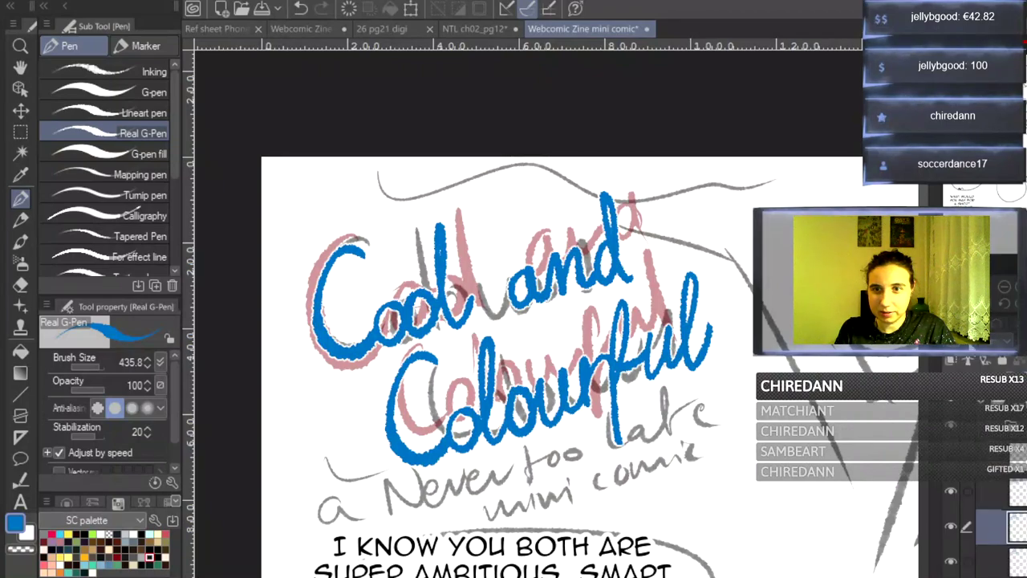
- Show the colour swatches, sample the green, and make it the layer colour of the second lettering layer in place of its border edge
click(951, 455)
alt+click(802, 442)
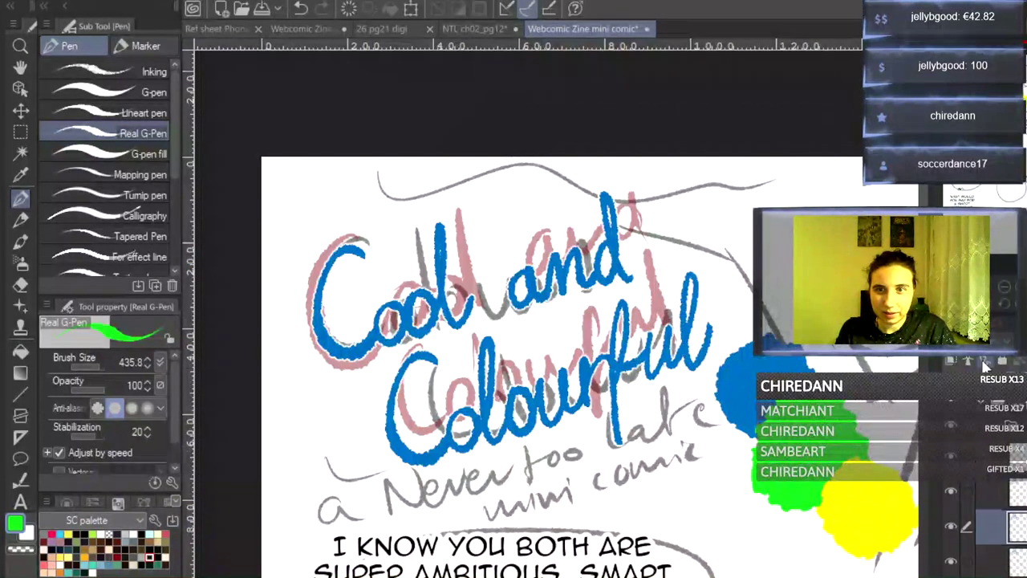
click(969, 325)
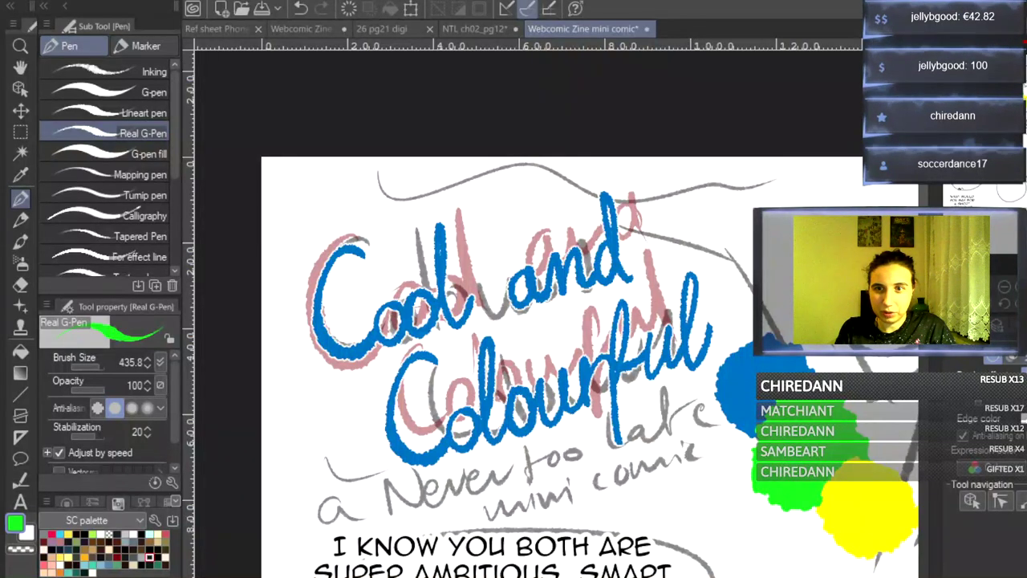
click(1024, 357)
click(993, 357)
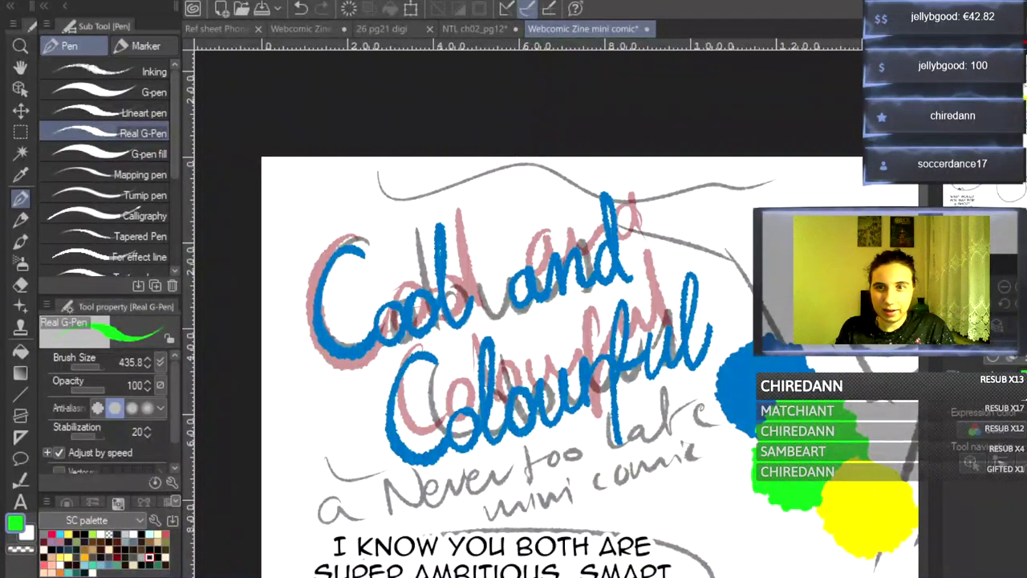
click(971, 326)
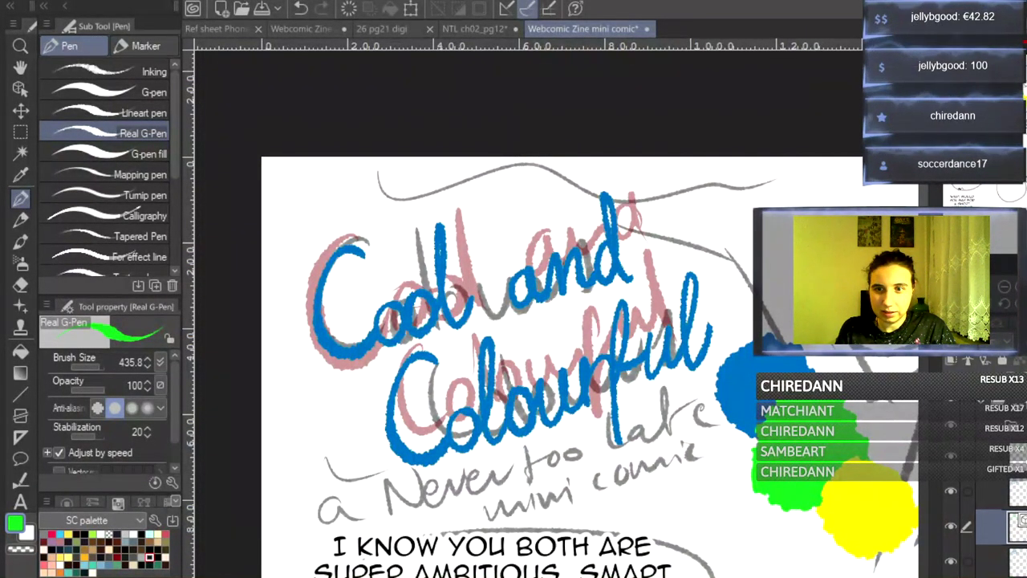
- Sample the yellow swatch and apply it as the layer colour of the topmost title lettering layer
click(993, 484)
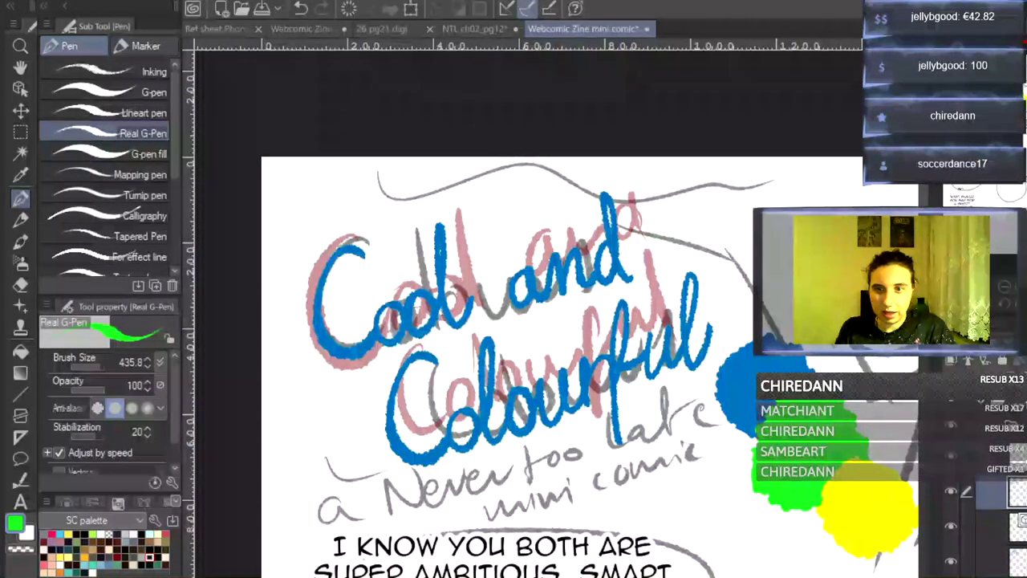
alt+click(873, 509)
click(998, 326)
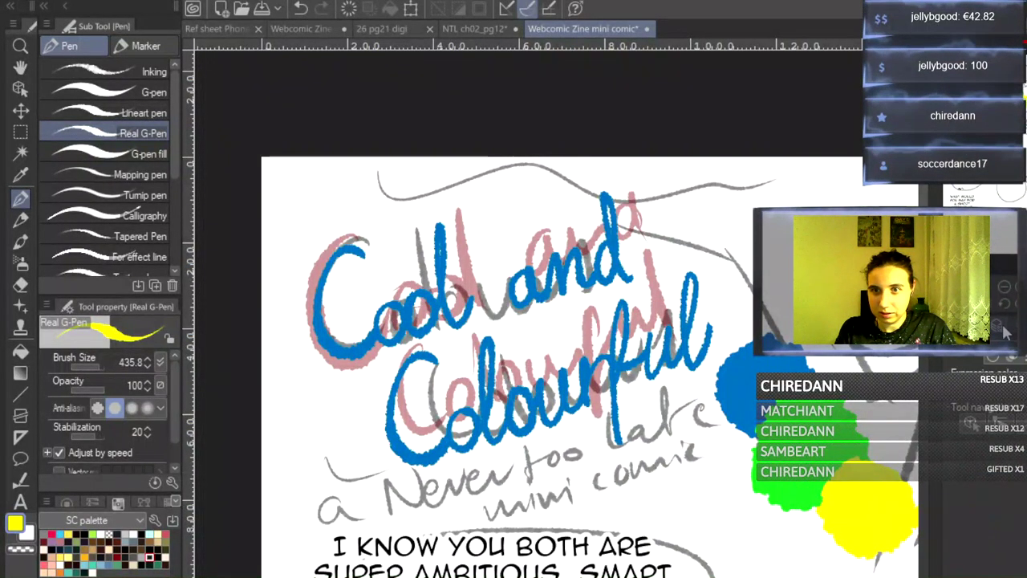
click(974, 329)
scroll(974, 413, up, 2)
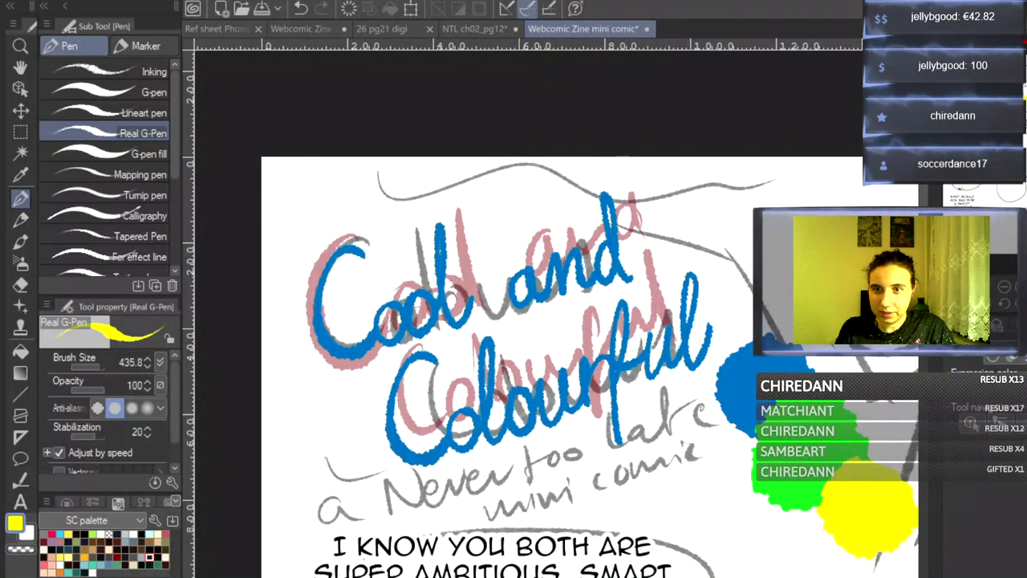
key(ctrl+b)
click(1024, 371)
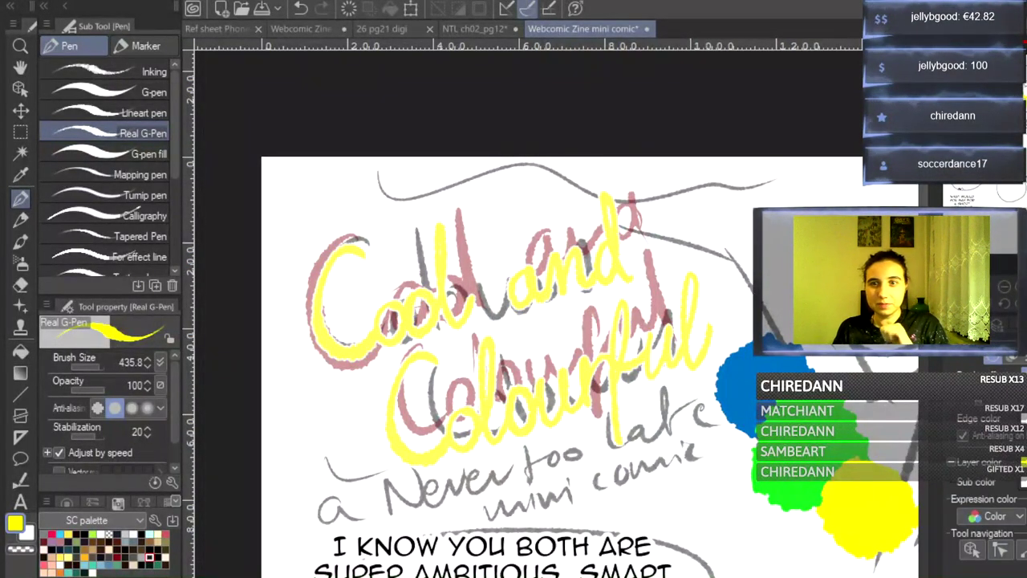
click(969, 324)
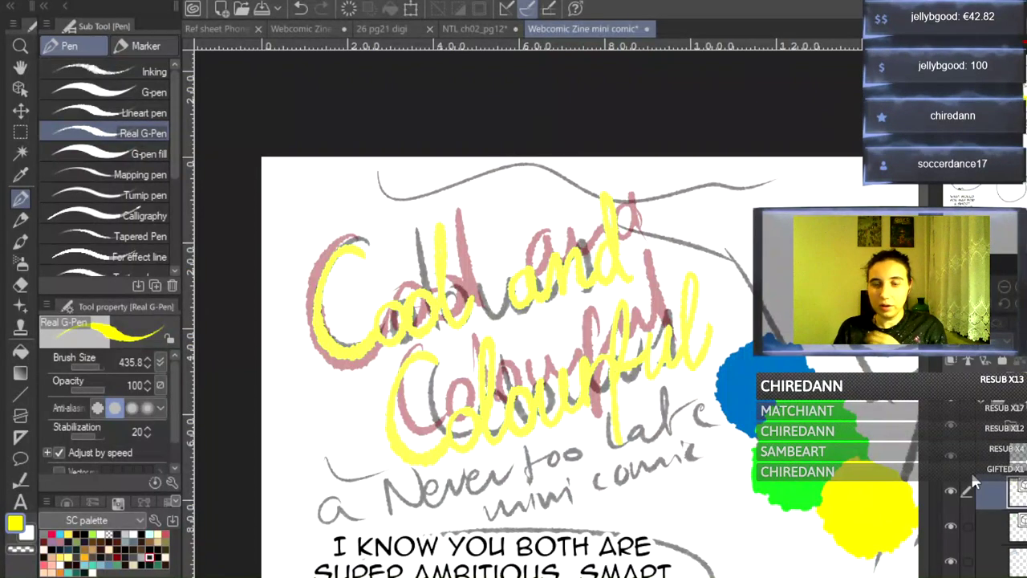
- Offset the yellow lettering slightly down and to the right, and the green copy slightly up and to the left
click(21, 111)
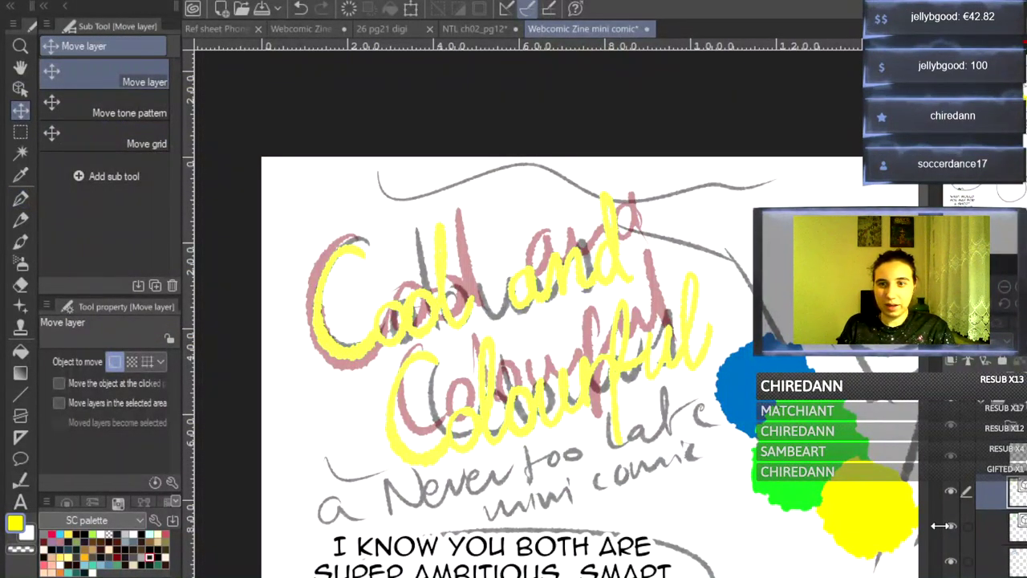
drag(586, 367, 592, 366)
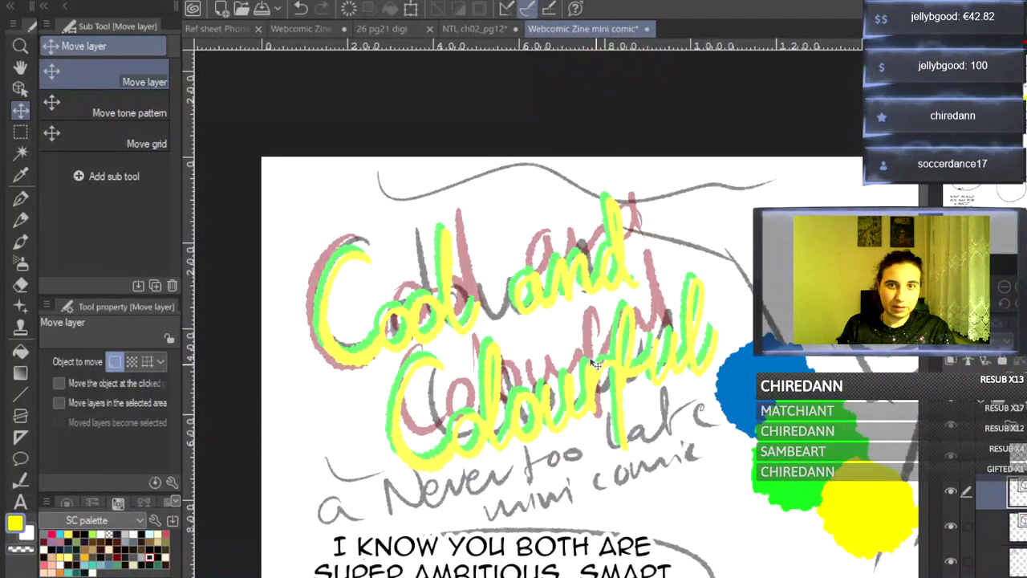
click(1013, 527)
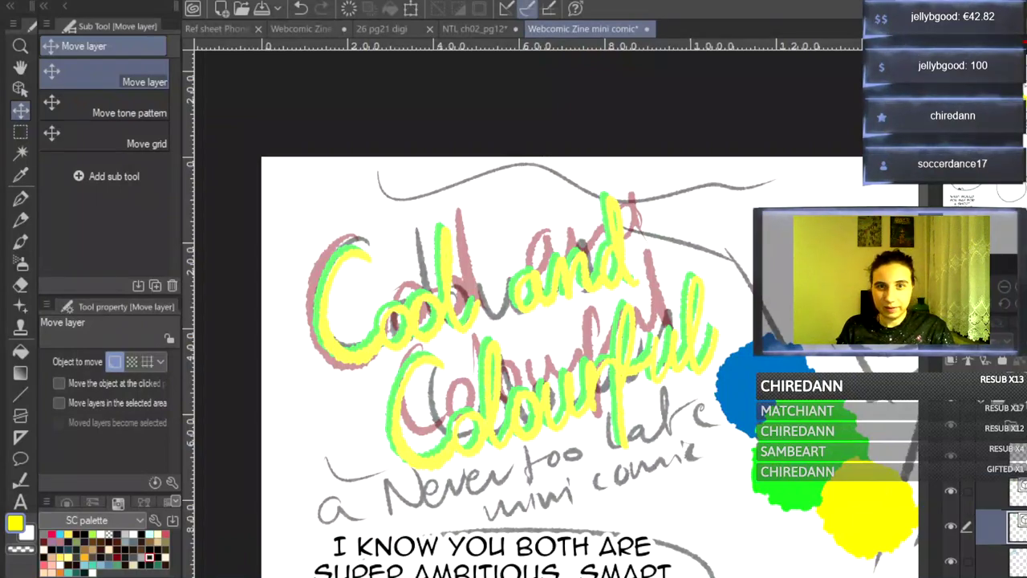
drag(530, 398, 531, 401)
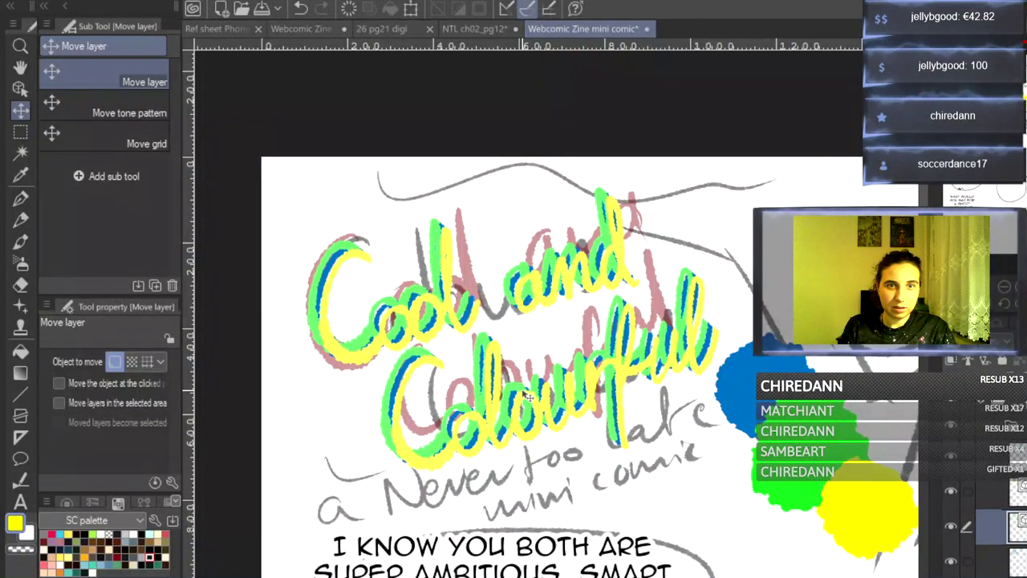
- Reorder the lettering so the blue layer sits between yellow and green, and show the dark background behind the title
click(1015, 561)
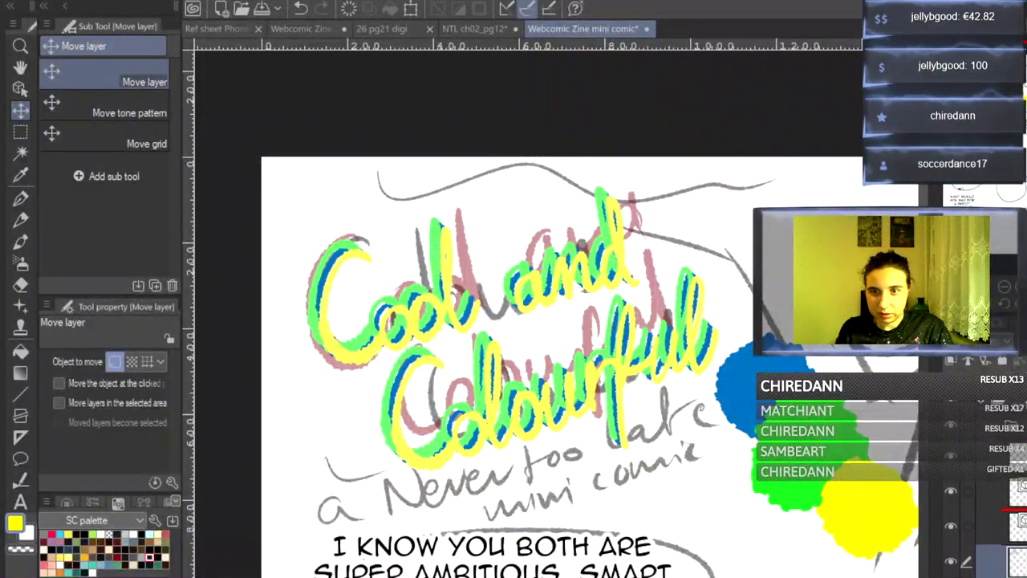
key(alt+bracketright)
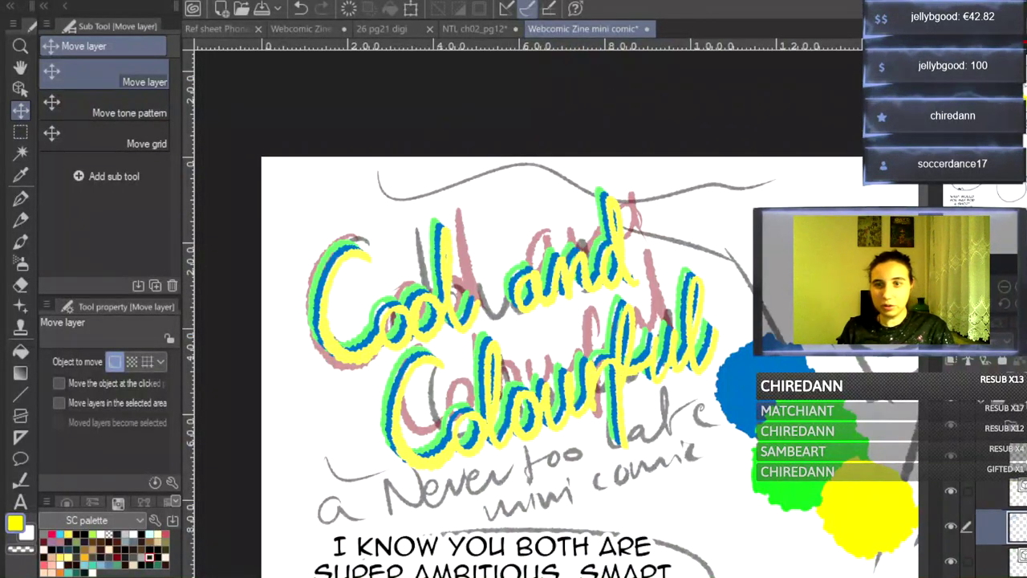
click(950, 576)
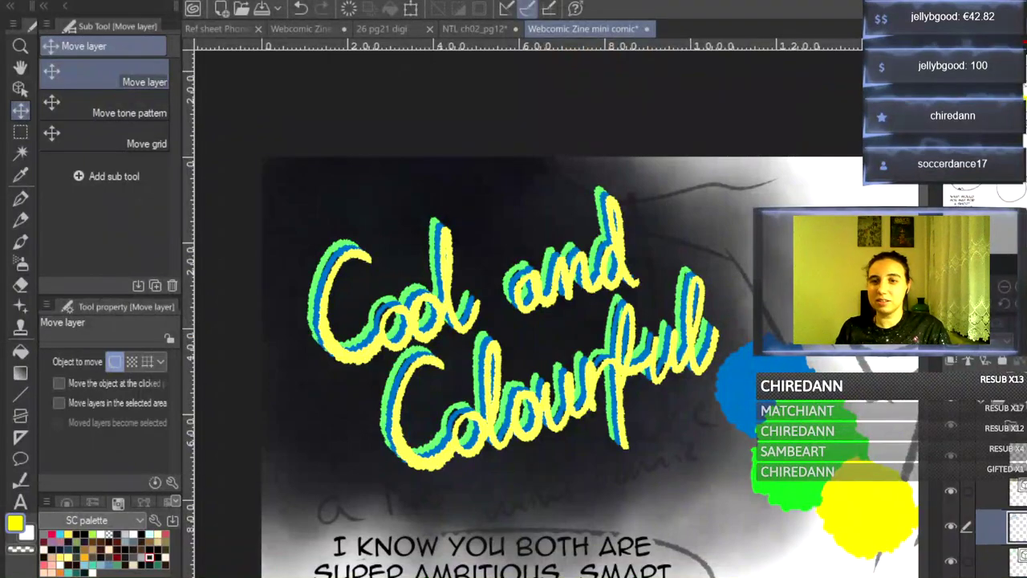
- Nudge the green and yellow lettering copies closer to the blue one to tighten the layered colour offset
click(1012, 561)
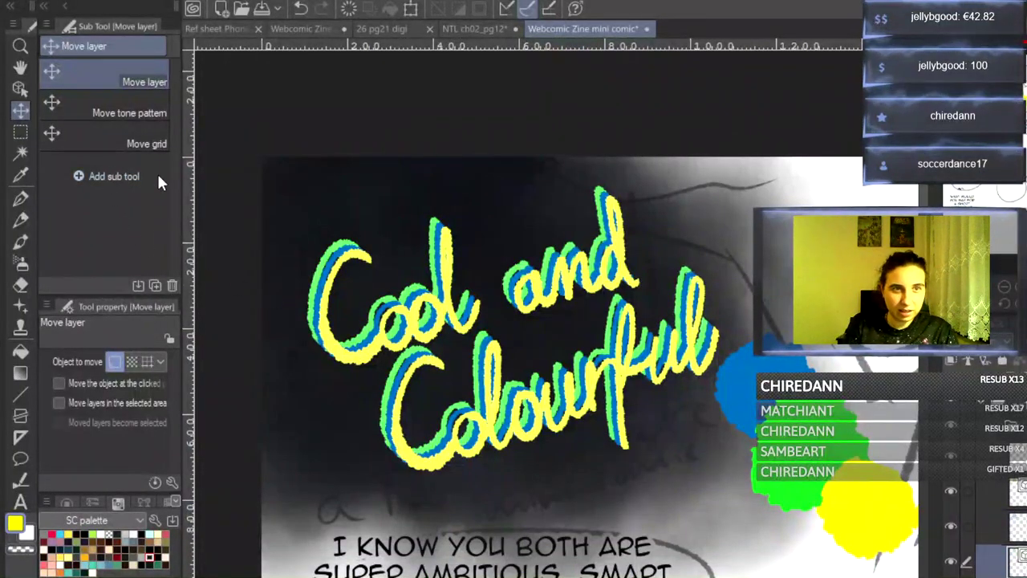
drag(451, 327, 456, 350)
click(1017, 526)
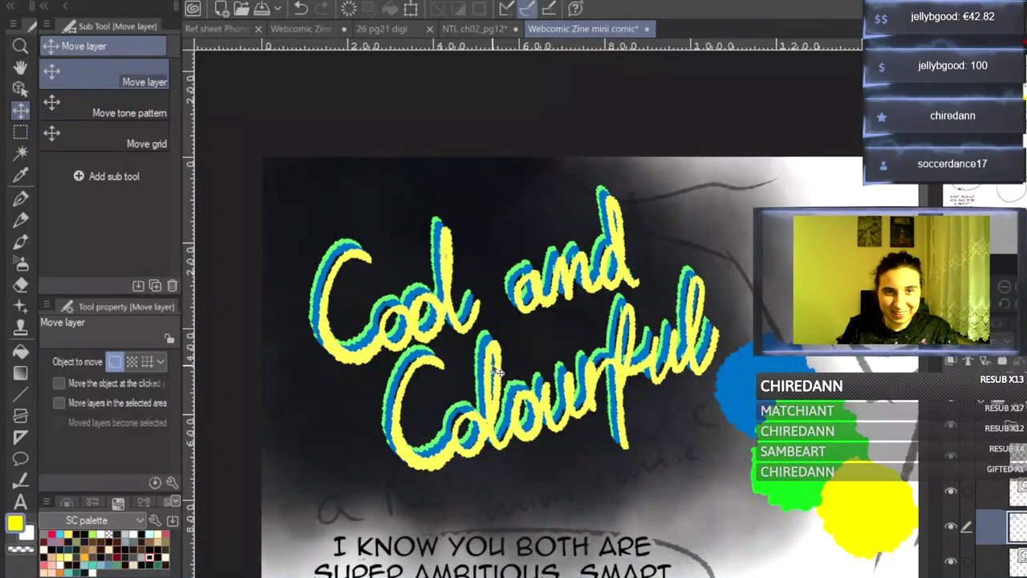
click(982, 491)
drag(499, 335, 495, 333)
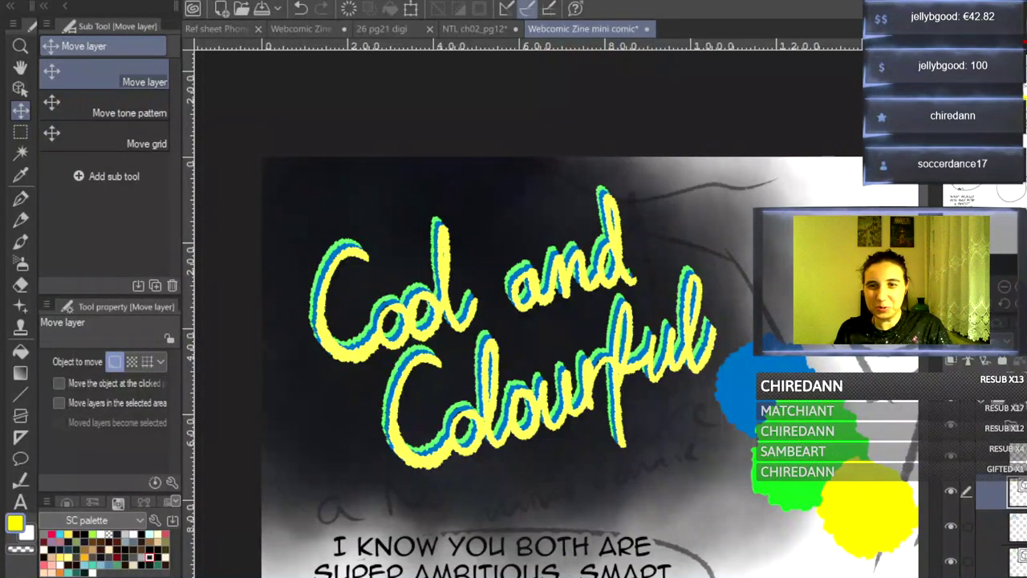
- Hide the blue, green and yellow swatches beside the title and select their layer
click(955, 454)
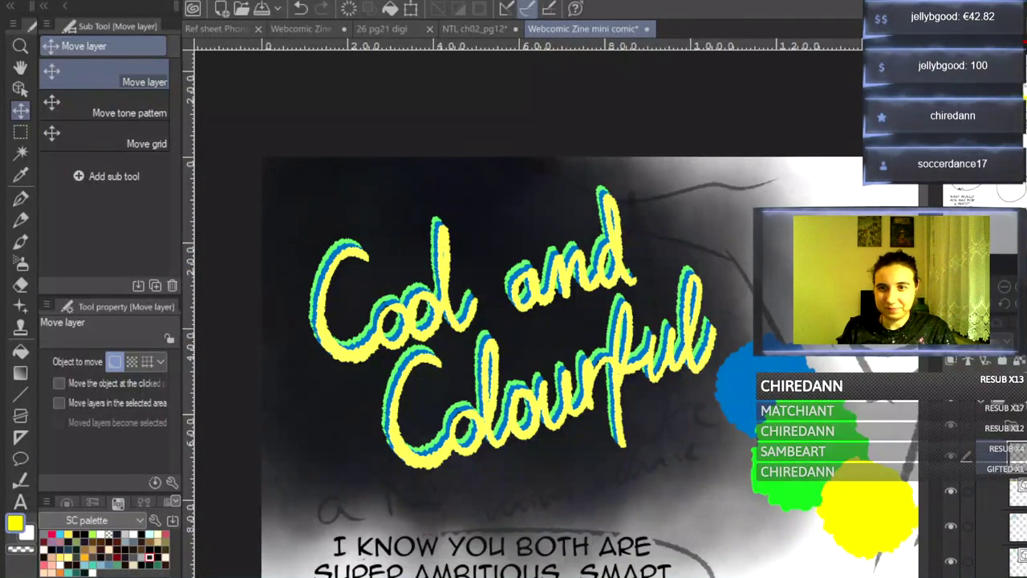
scroll(975, 489, down, 8)
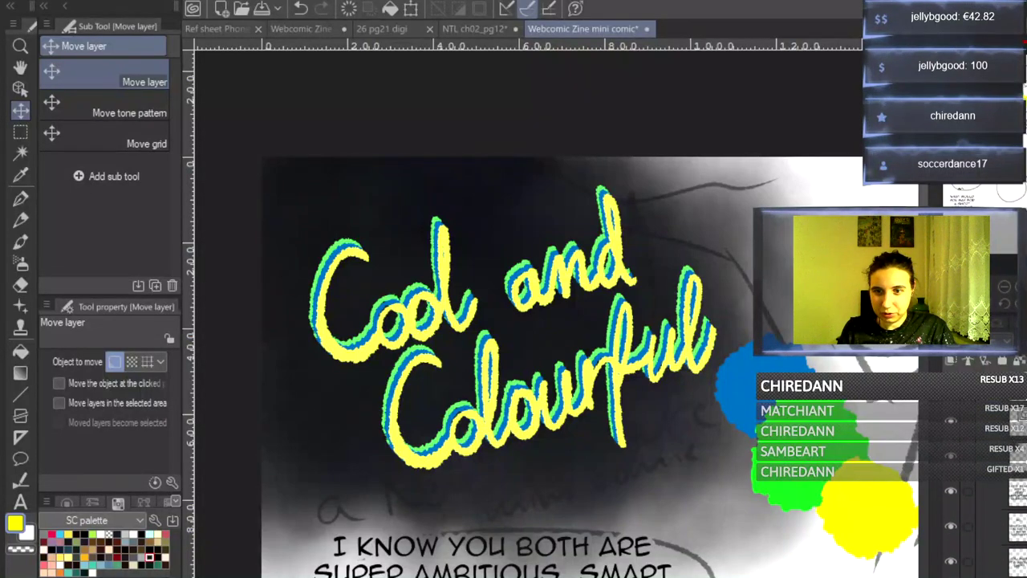
scroll(987, 481, down, 1)
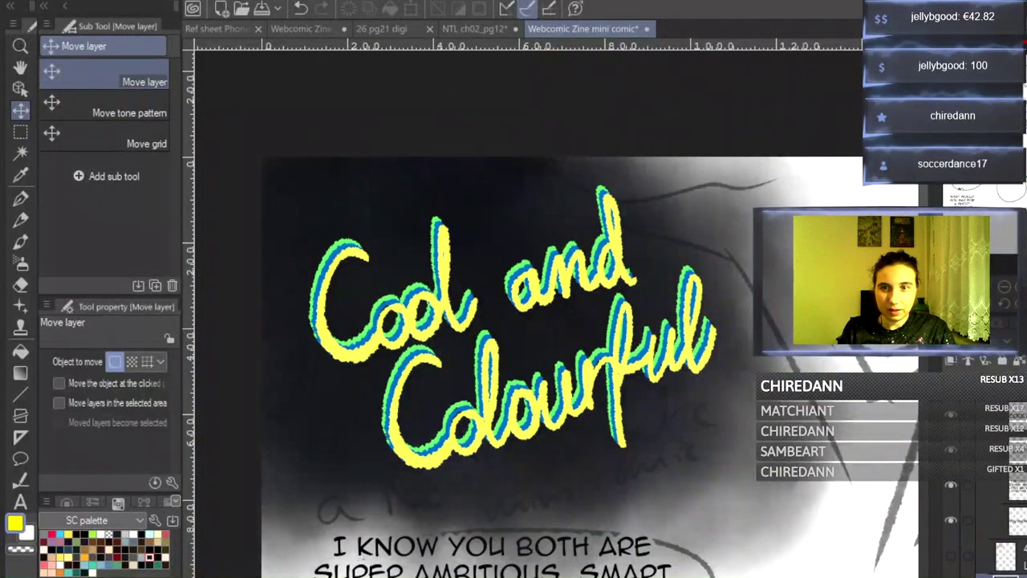
click(1007, 556)
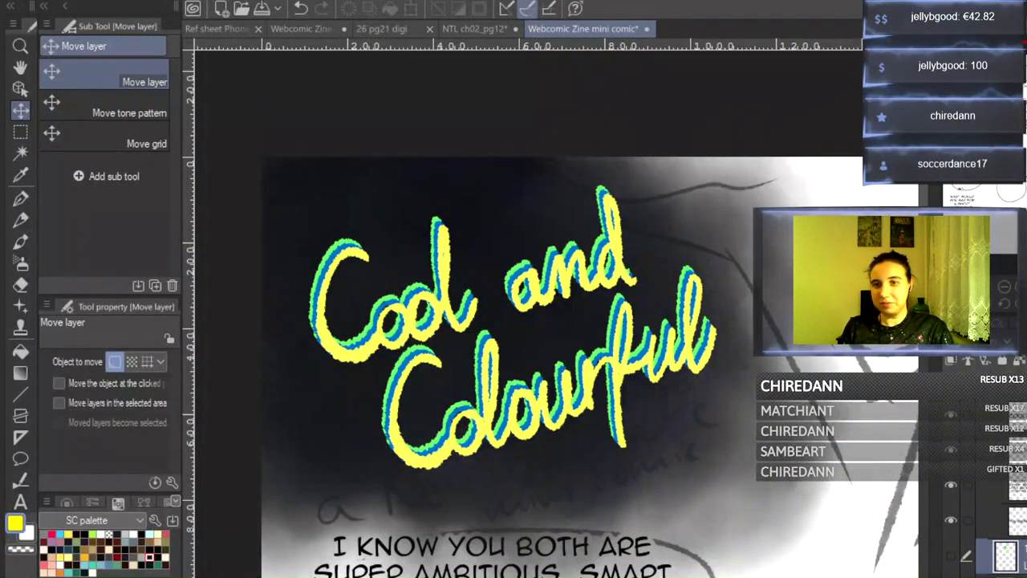
- Letter "a Never too Late" below the title in white with the Real G-Pen at brush size 262.3
scroll(1009, 514, up, 5)
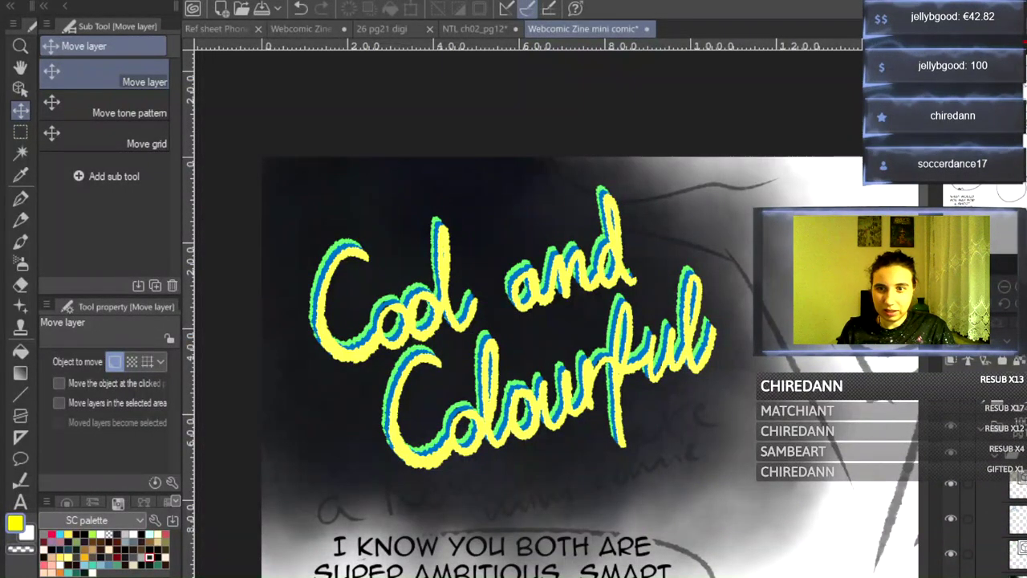
click(1007, 574)
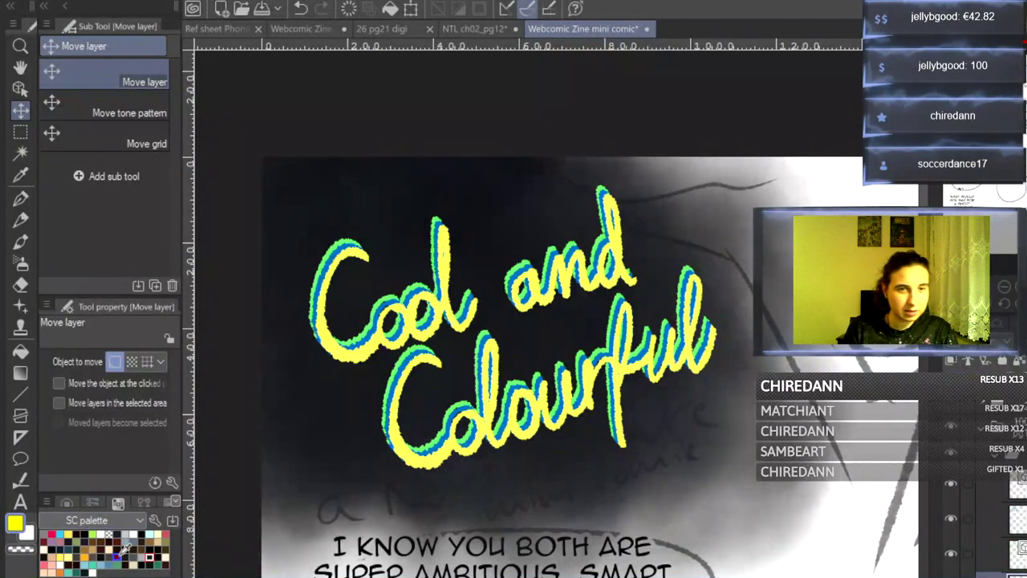
click(135, 532)
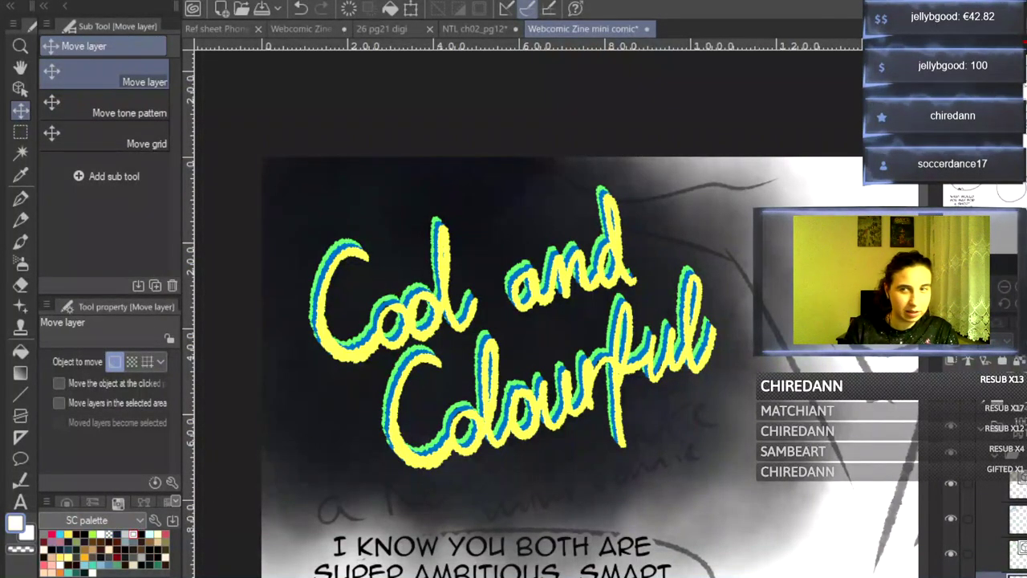
scroll(696, 449, up, 1)
click(21, 198)
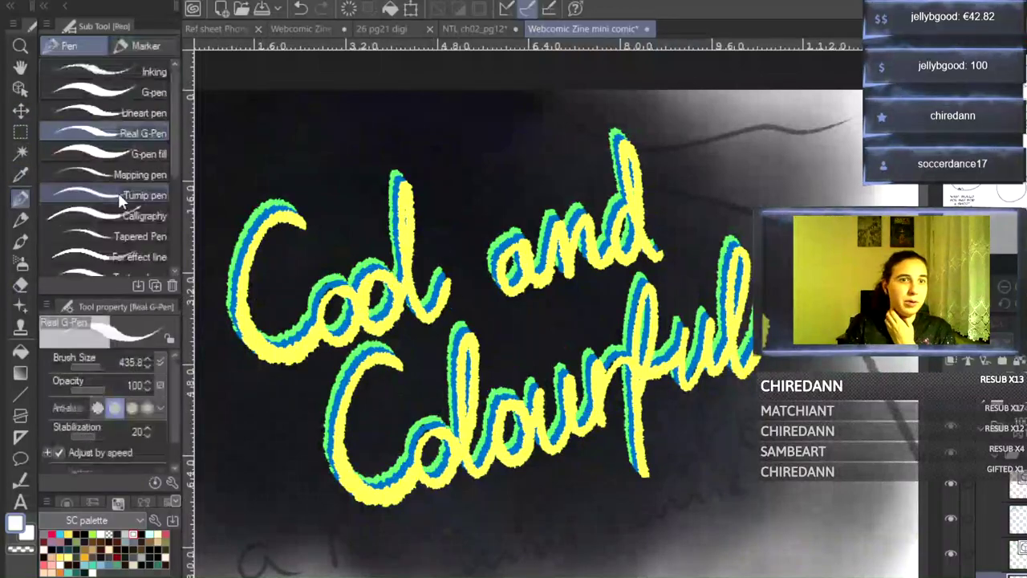
click(98, 367)
scroll(492, 412, down, 3)
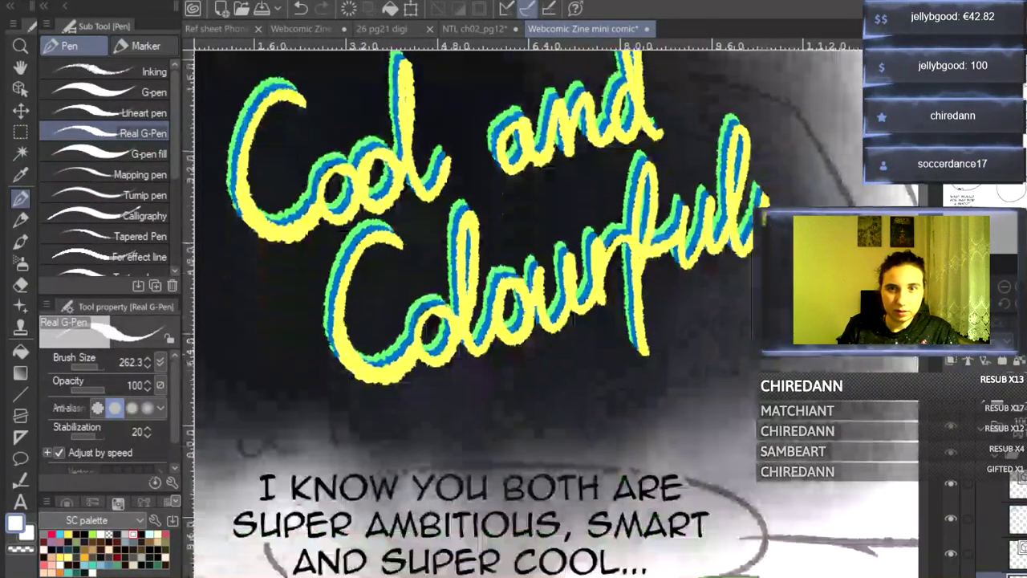
mouse_move(277, 391)
mouse_down()
mouse_move(325, 377)
mouse_move(359, 406)
mouse_move(347, 351)
mouse_move(371, 353)
mouse_up()
mouse_move(376, 393)
mouse_down()
mouse_move(387, 368)
mouse_move(401, 393)
mouse_move(415, 391)
mouse_move(423, 363)
mouse_move(431, 395)
mouse_up()
mouse_move(437, 359)
mouse_down()
mouse_move(461, 385)
mouse_move(477, 363)
mouse_up()
mouse_move(519, 325)
mouse_down()
mouse_move(535, 366)
mouse_move(539, 345)
mouse_move(547, 366)
mouse_move(576, 347)
mouse_up()
mouse_move(617, 315)
mouse_down()
mouse_move(611, 365)
mouse_move(636, 362)
mouse_move(648, 340)
mouse_move(669, 357)
mouse_move(691, 325)
mouse_move(712, 332)
mouse_move(715, 348)
mouse_up()
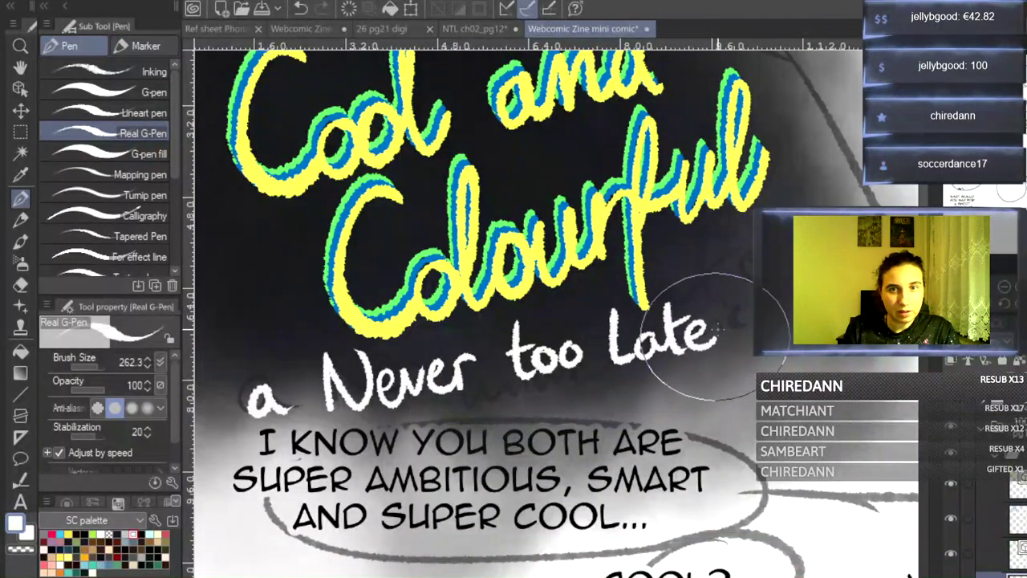
- Letter "mini comic" in white beneath "Never too Late", undoing and redrawing strokes that go wrong
mouse_move(480, 414)
mouse_down()
mouse_move(503, 415)
mouse_move(504, 437)
mouse_up()
drag(516, 413, 514, 434)
click(516, 401)
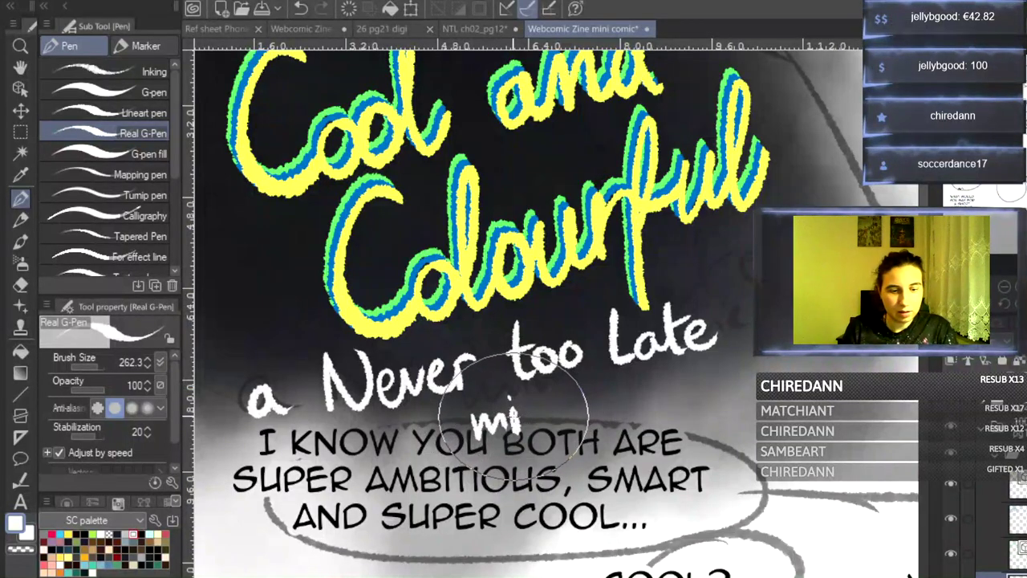
key(ctrl+z)
key(ctrl+z)
mouse_move(519, 412)
mouse_down()
mouse_move(523, 427)
mouse_move(553, 424)
mouse_up()
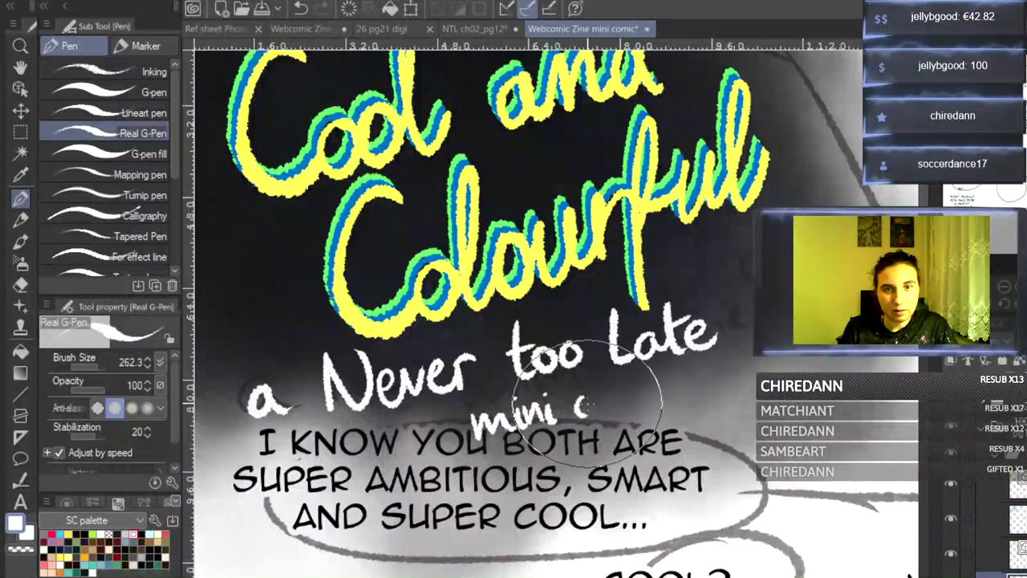
mouse_move(581, 395)
mouse_down()
mouse_move(607, 395)
mouse_move(617, 401)
mouse_move(604, 396)
mouse_move(605, 410)
mouse_move(603, 394)
mouse_move(641, 402)
mouse_move(647, 386)
mouse_move(655, 401)
mouse_move(647, 373)
mouse_move(670, 399)
mouse_up()
click(659, 377)
key(ctrl+z)
key(ctrl+minus)
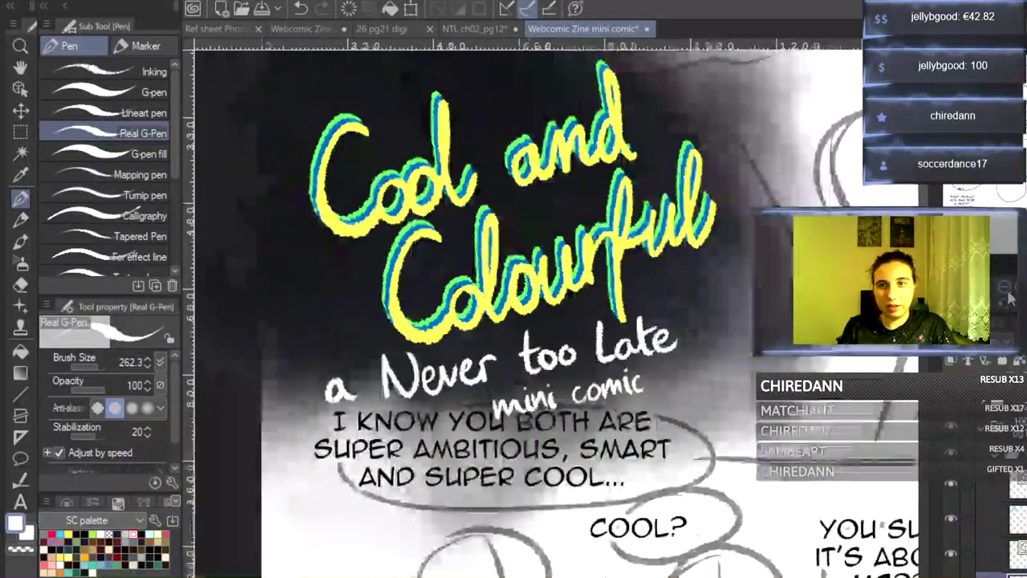
- Scale the white subtitle lettering down slightly, move it to the right beneath "Colourful", and add a border edge to it
key(ctrl+t)
drag(582, 377, 691, 365)
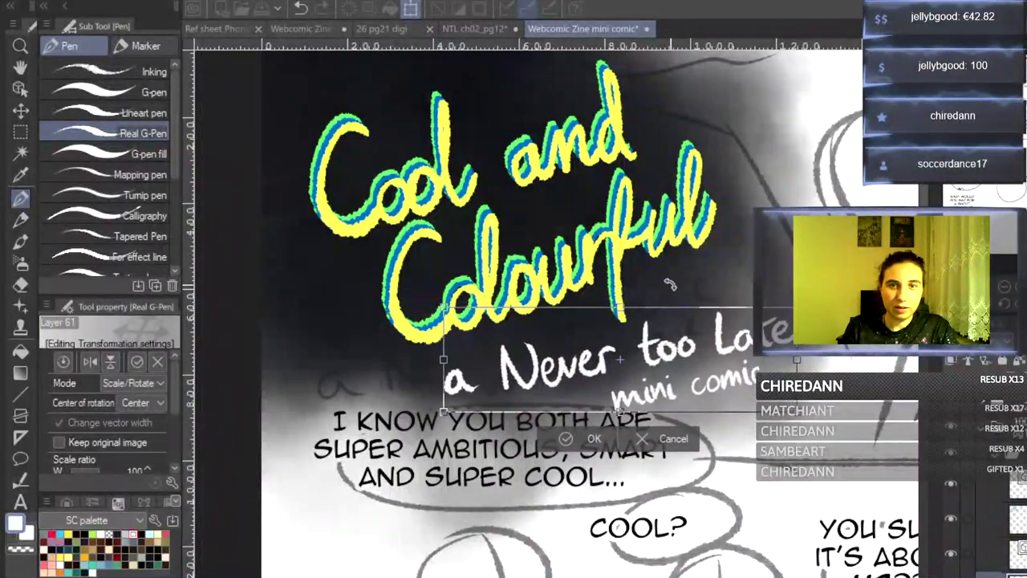
drag(790, 306, 736, 319)
click(599, 425)
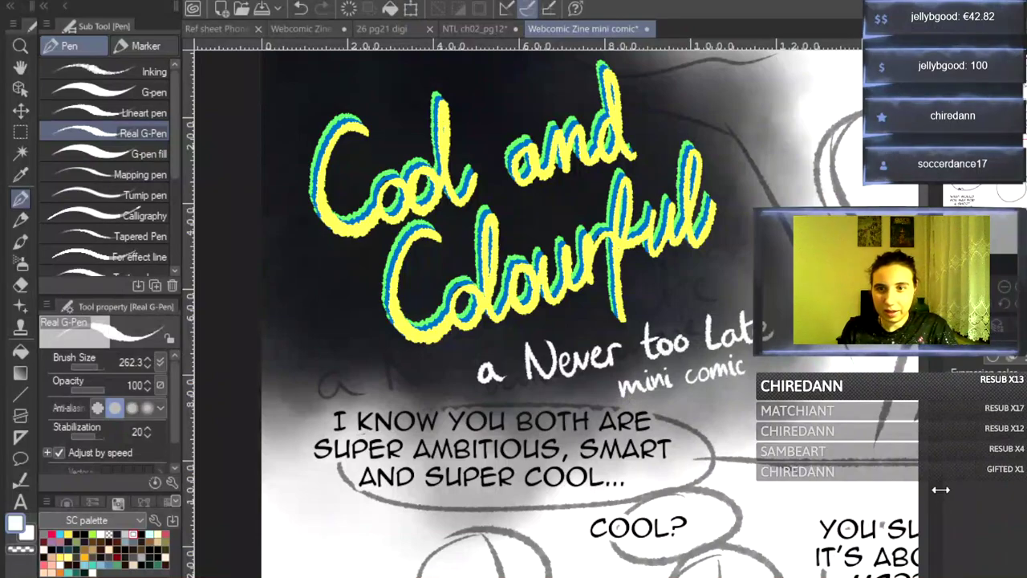
click(1013, 360)
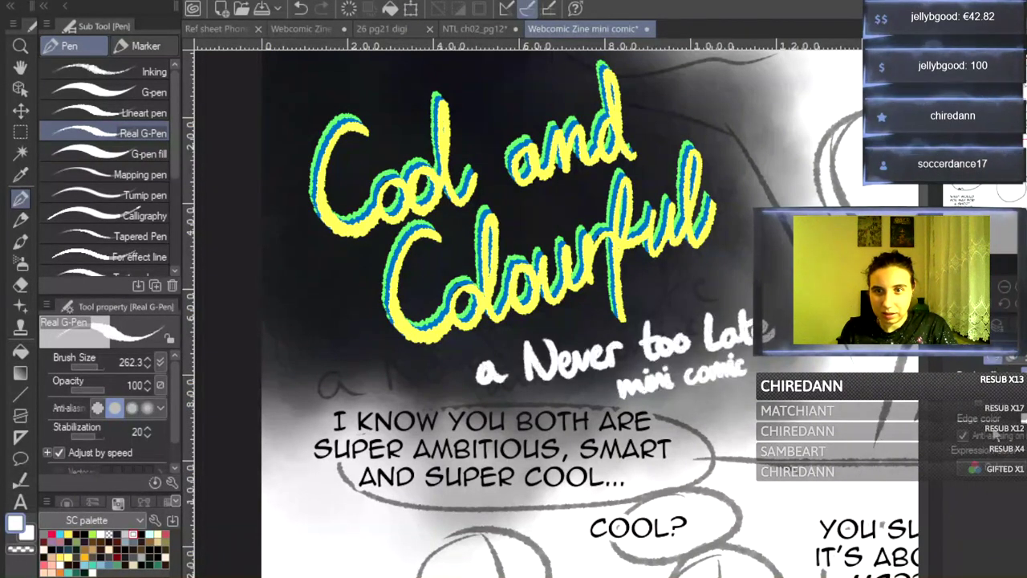
- Set the border edge colour of the white subtitle lettering to dark navy
click(116, 533)
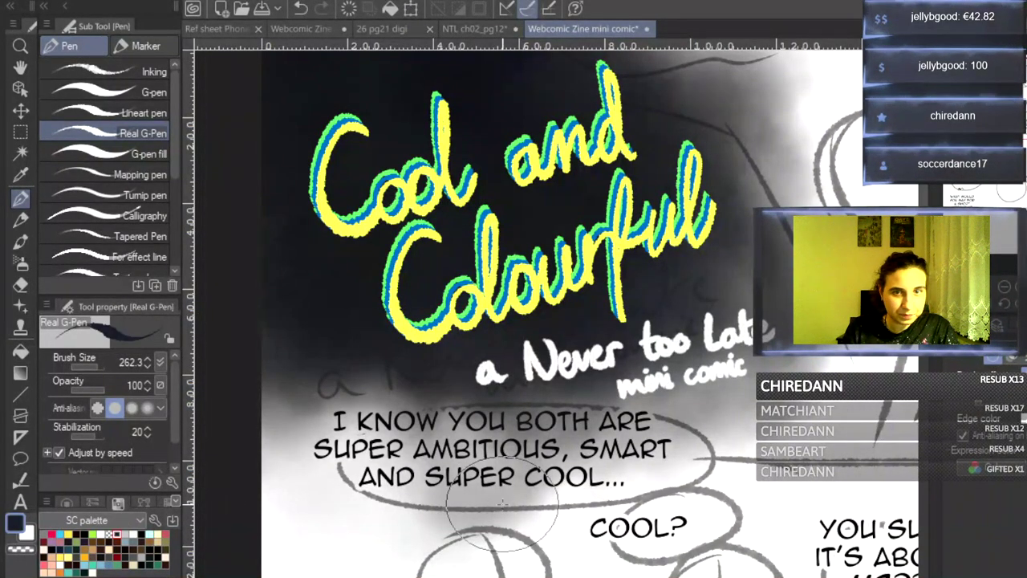
click(1017, 418)
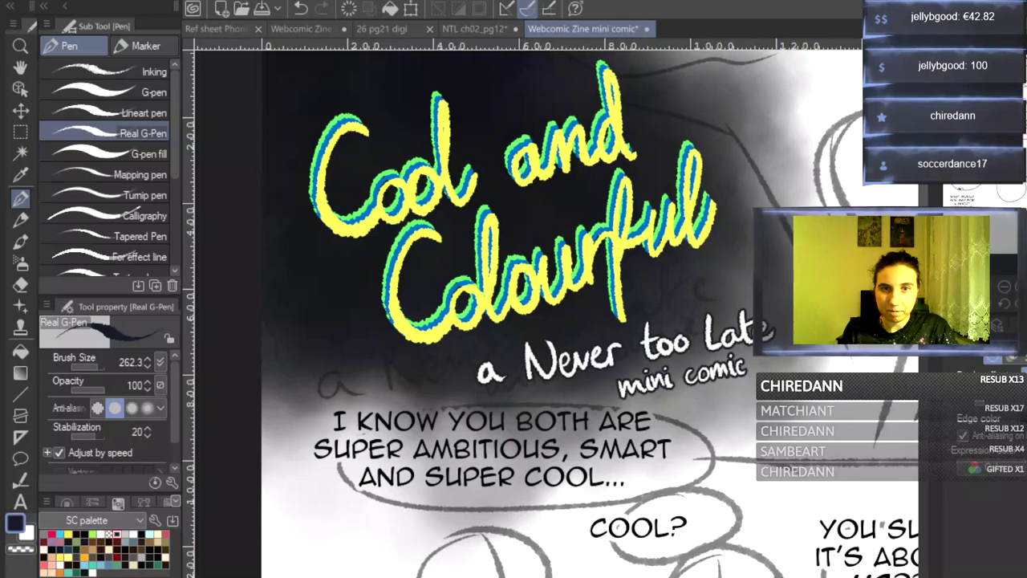
click(997, 325)
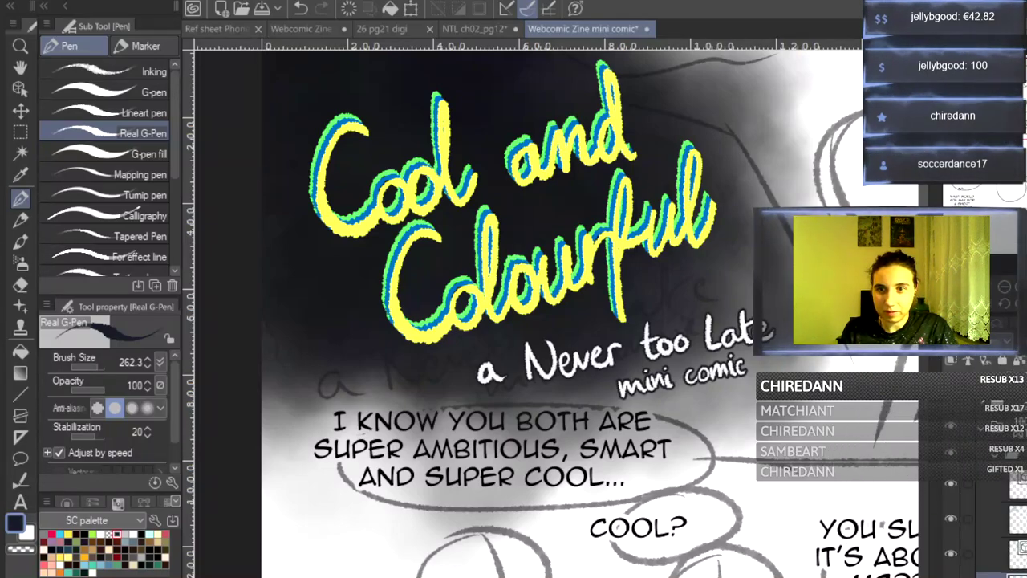
- Select the "Cool and Colourful" title layers together and move the title slightly up and to the left with Move layer
key(ctrl+0)
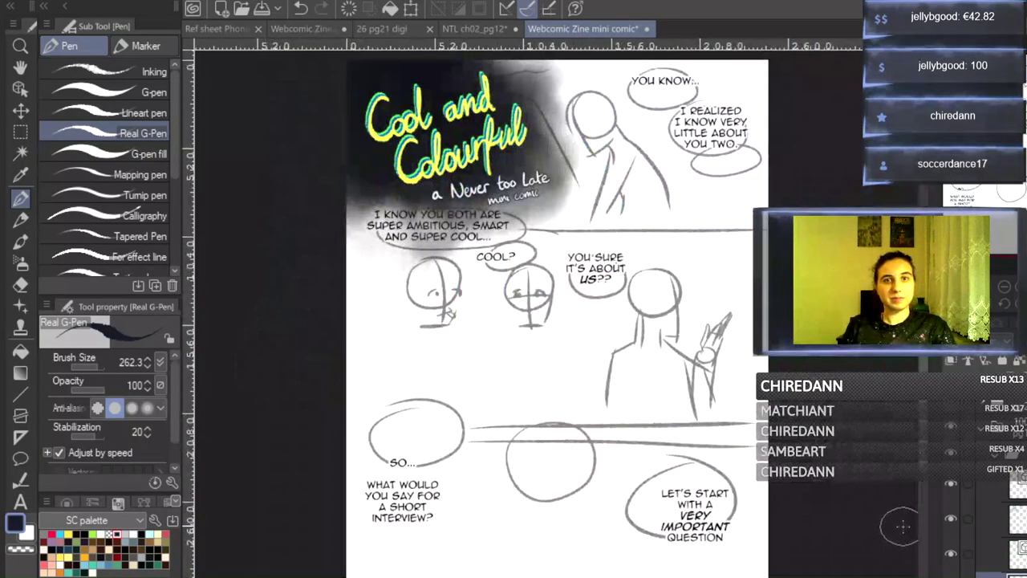
scroll(557, 314, up, 5)
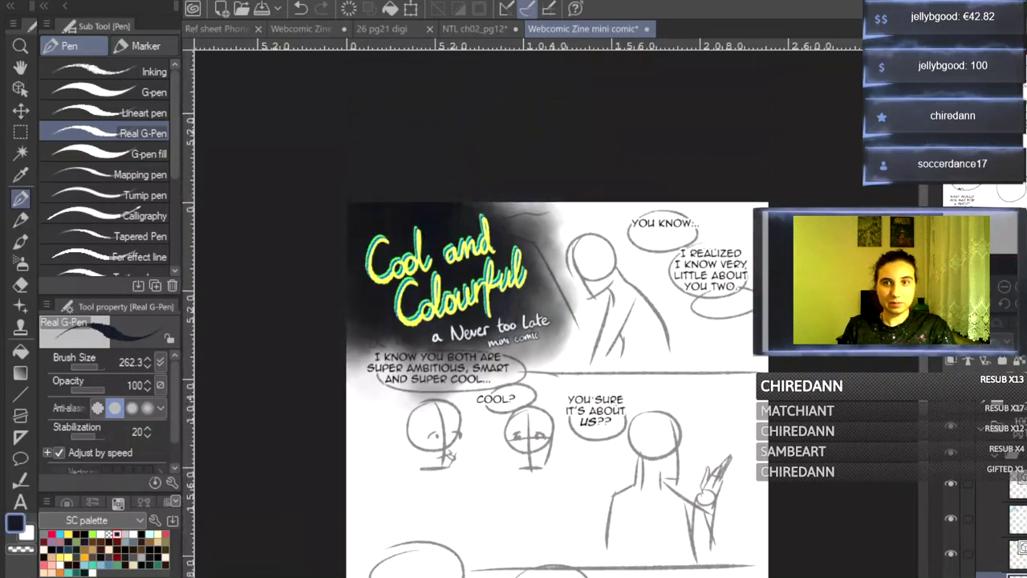
key(ctrl+plus)
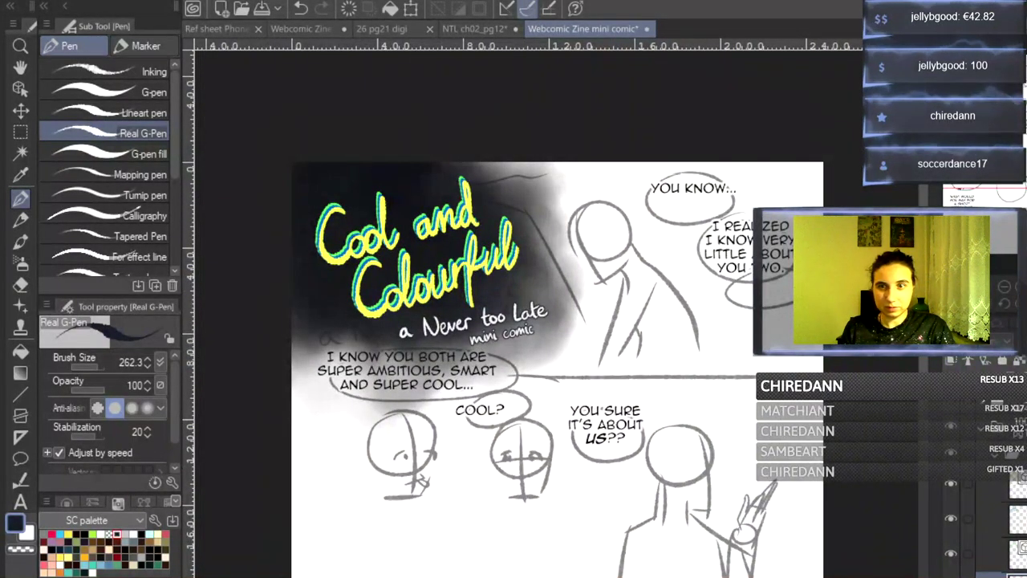
click(1010, 484)
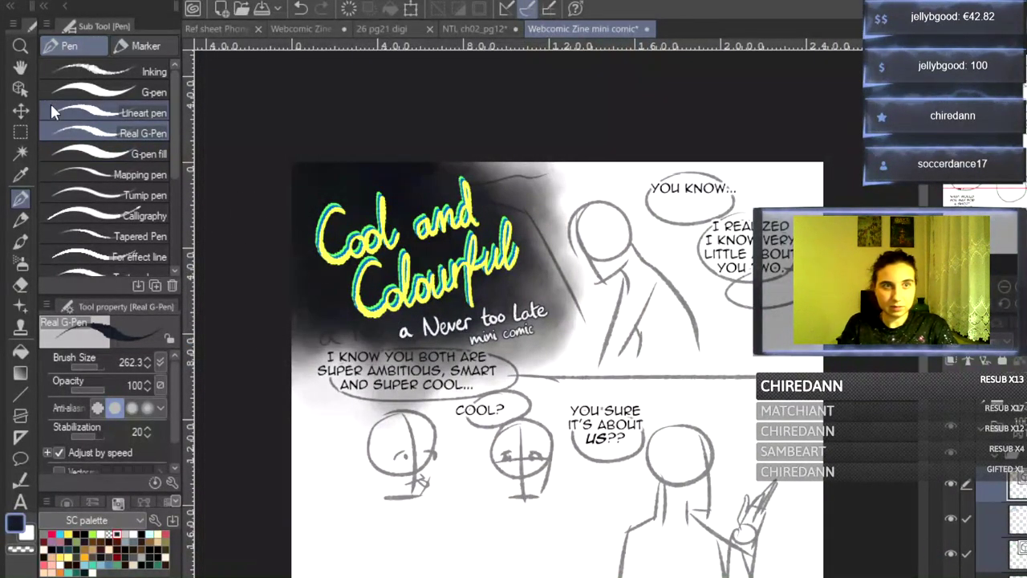
click(21, 110)
drag(502, 281, 497, 275)
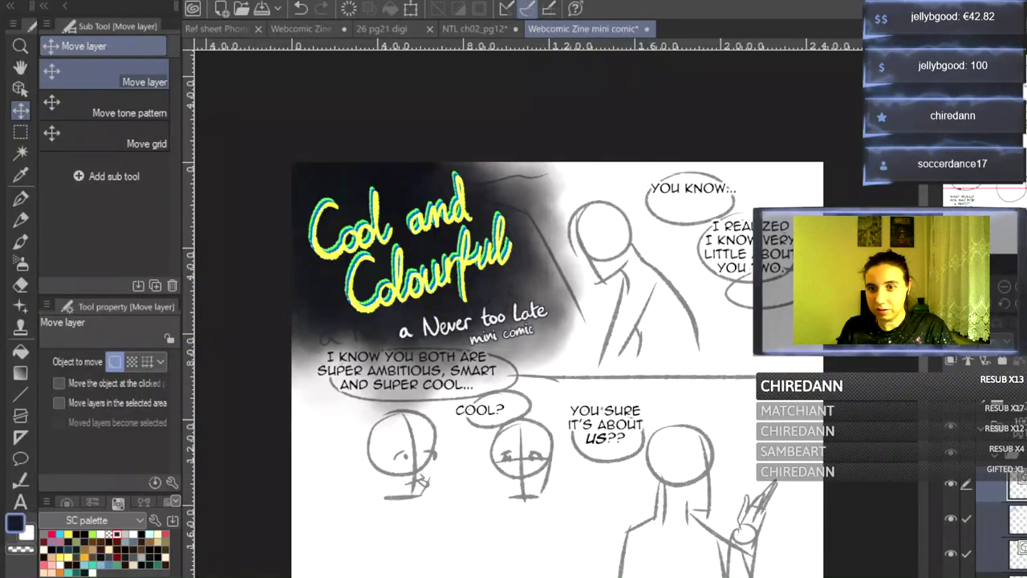
- Select the title, subtitle and dark background layers and move them beneath the dialogue text layers in the layer stack
click(1003, 574)
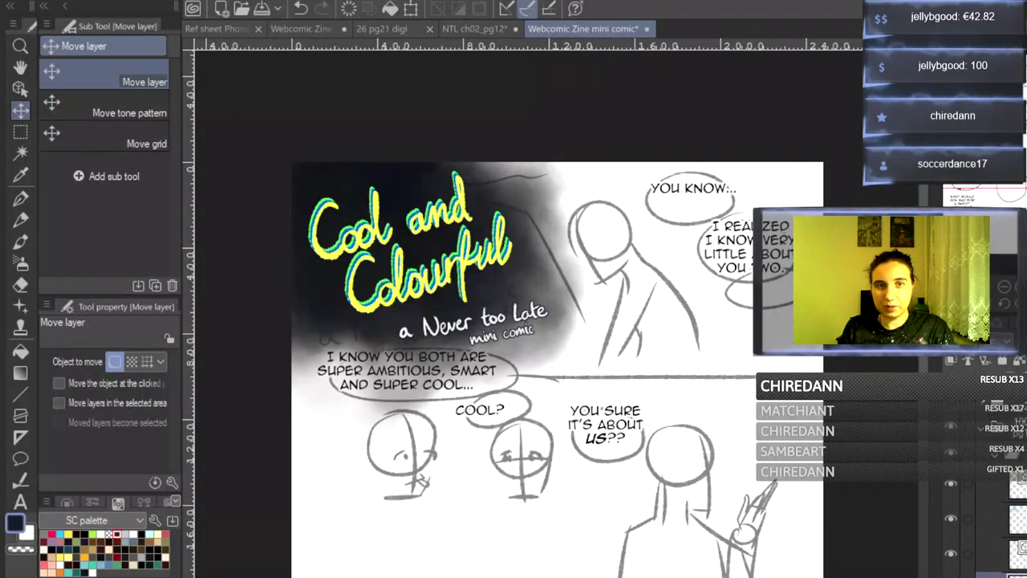
scroll(1003, 545, down, 3)
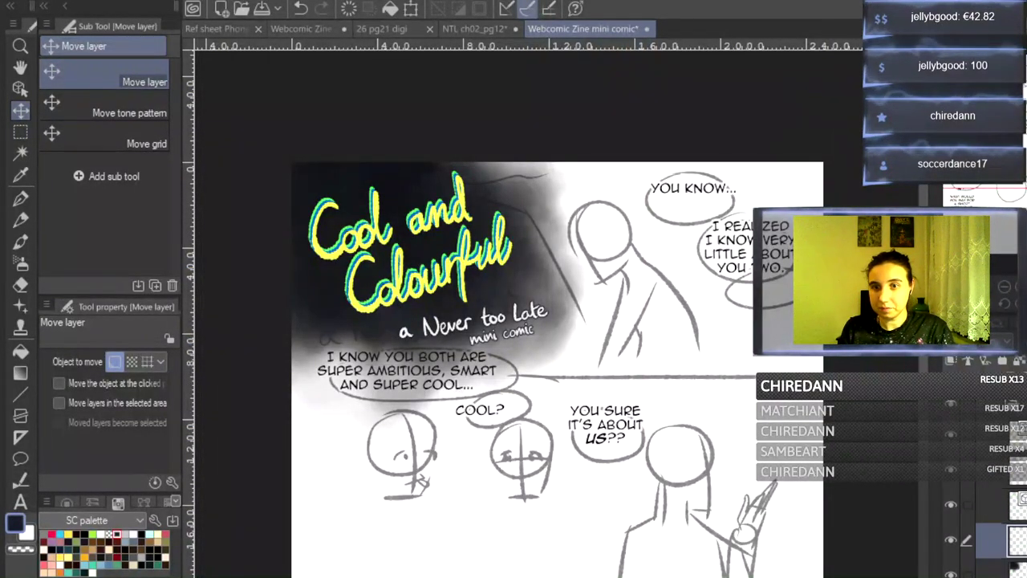
click(1002, 568)
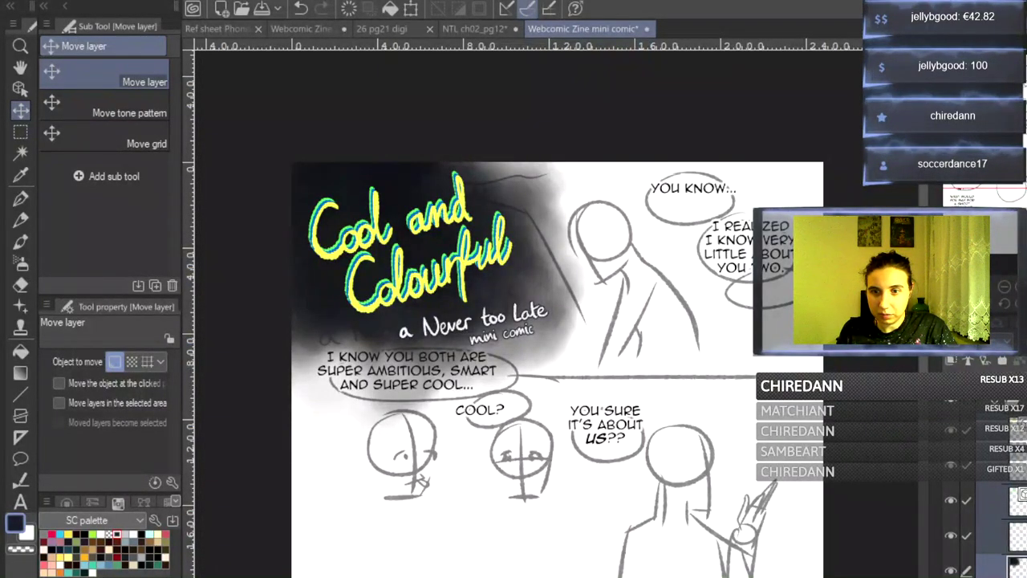
scroll(995, 514, down, 5)
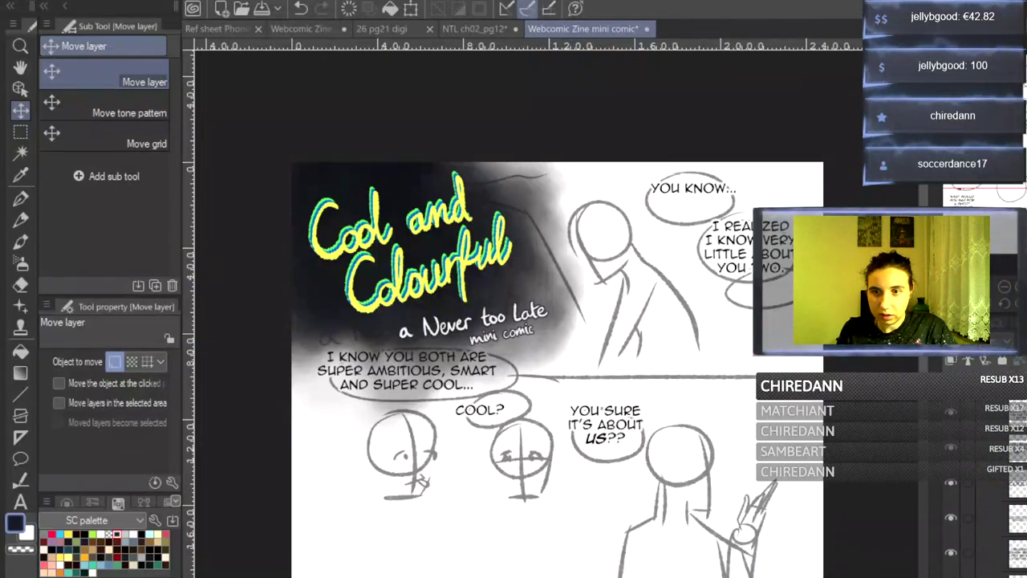
drag(998, 554, 999, 573)
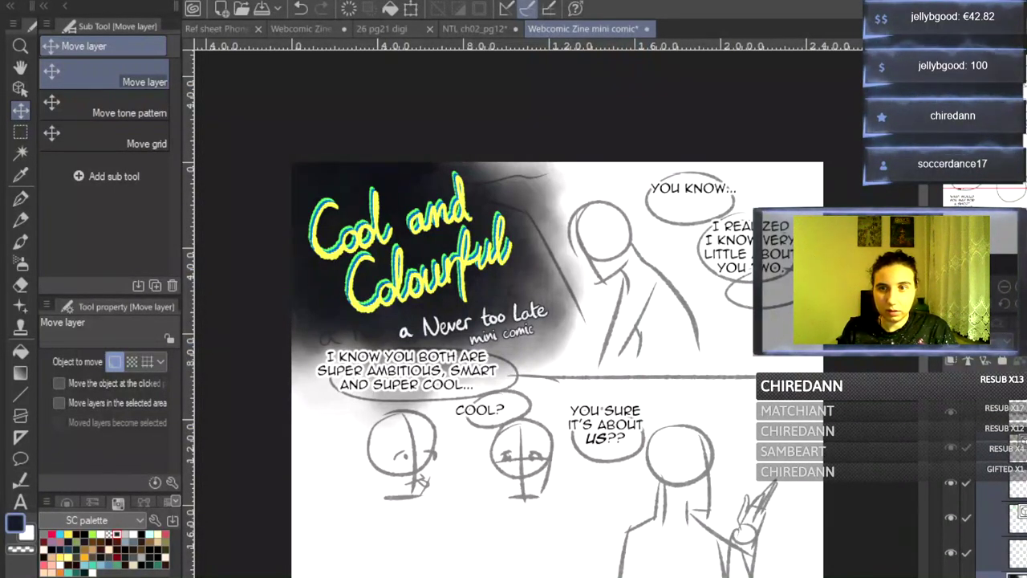
scroll(999, 514, down, 3)
click(999, 494)
scroll(999, 513, up, 5)
scroll(999, 514, up, 5)
scroll(999, 514, up, 4)
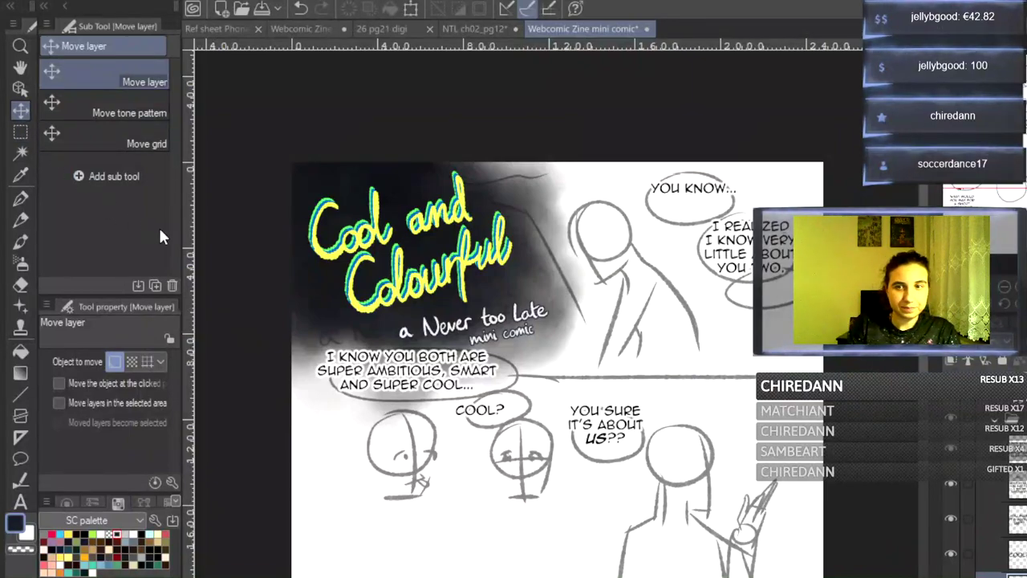
- Move the dialogue texts "I know you both are...", "Cool?" and "You sure it's about us??" further down the page
drag(423, 401, 424, 422)
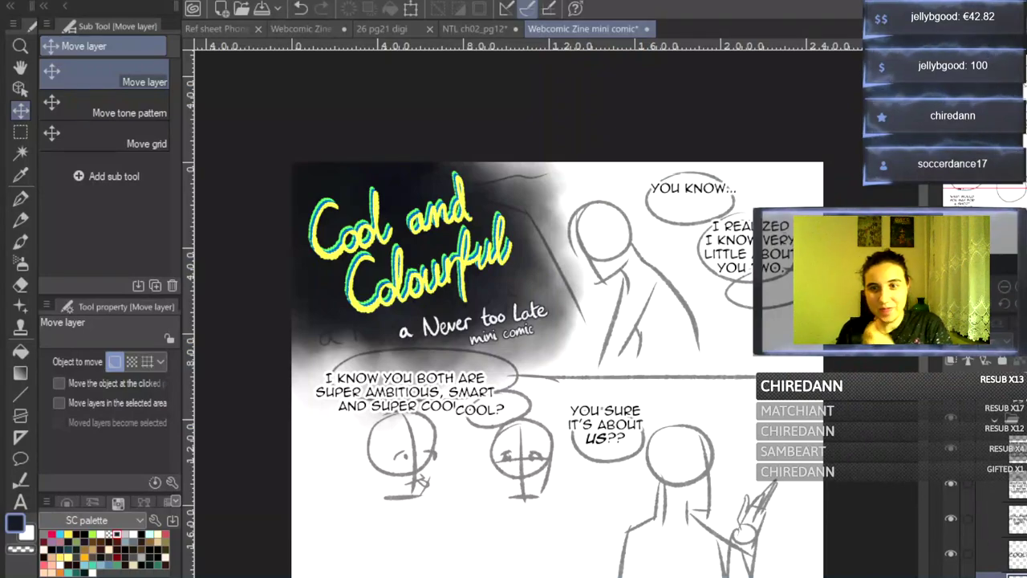
drag(506, 418, 501, 437)
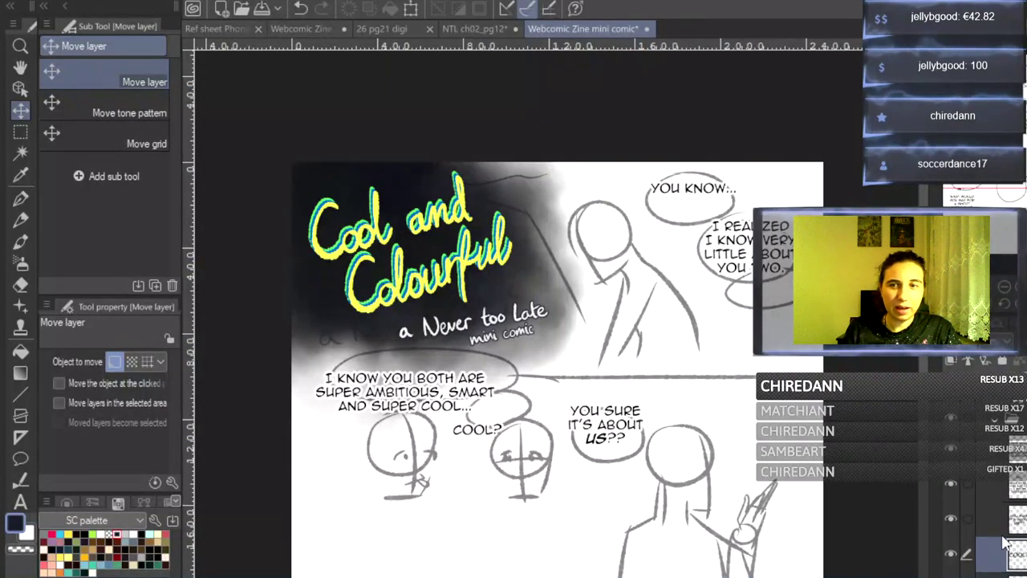
drag(625, 440, 620, 476)
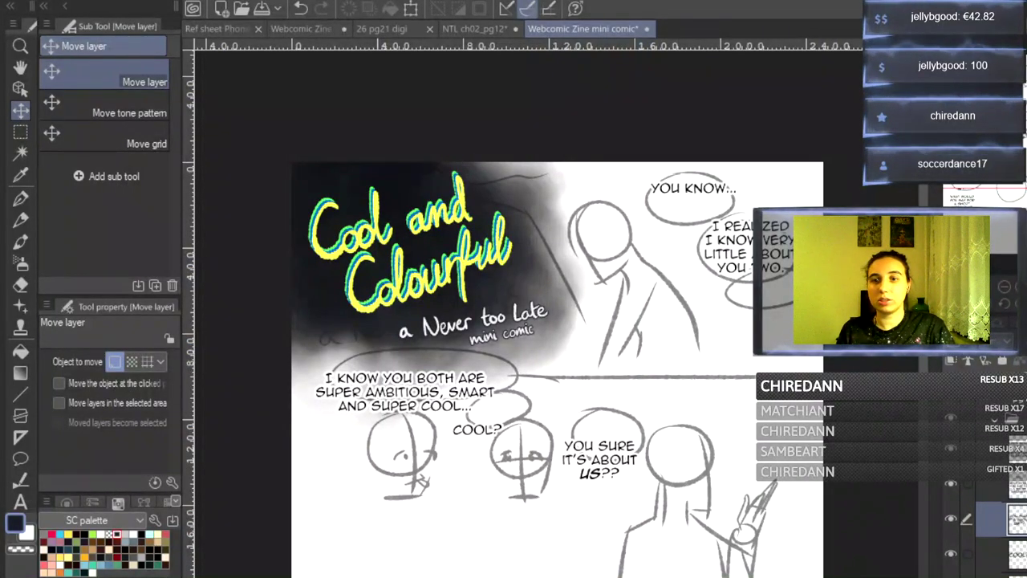
- Collapse the dialogue text folder and add a new layer directly beneath it
scroll(994, 513, up, 2)
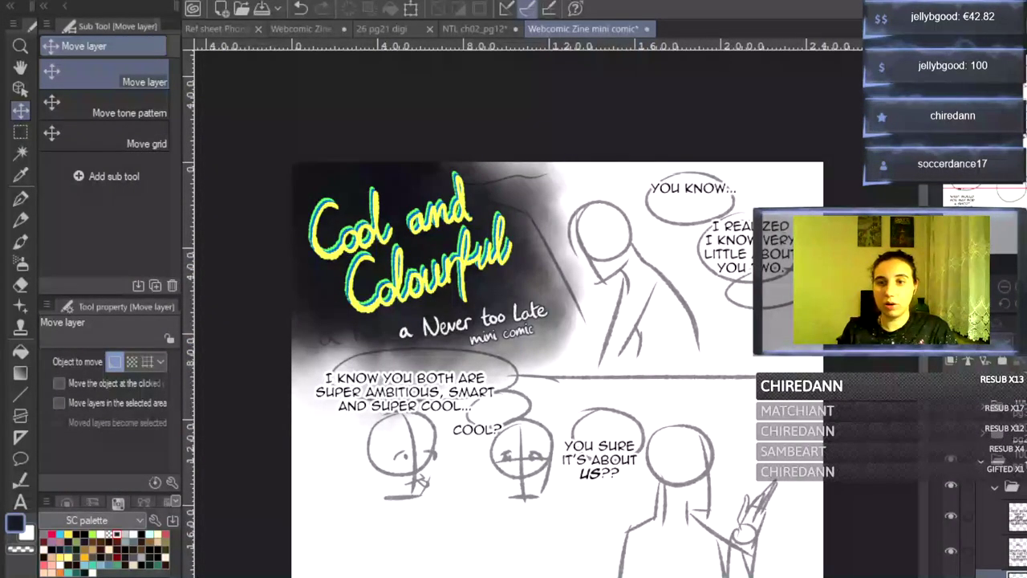
click(994, 489)
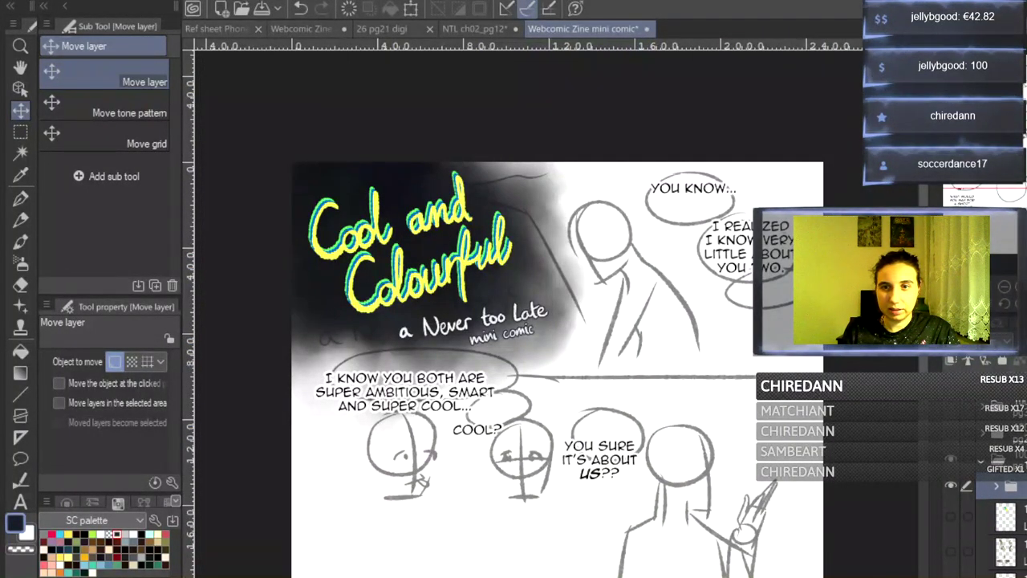
click(928, 522)
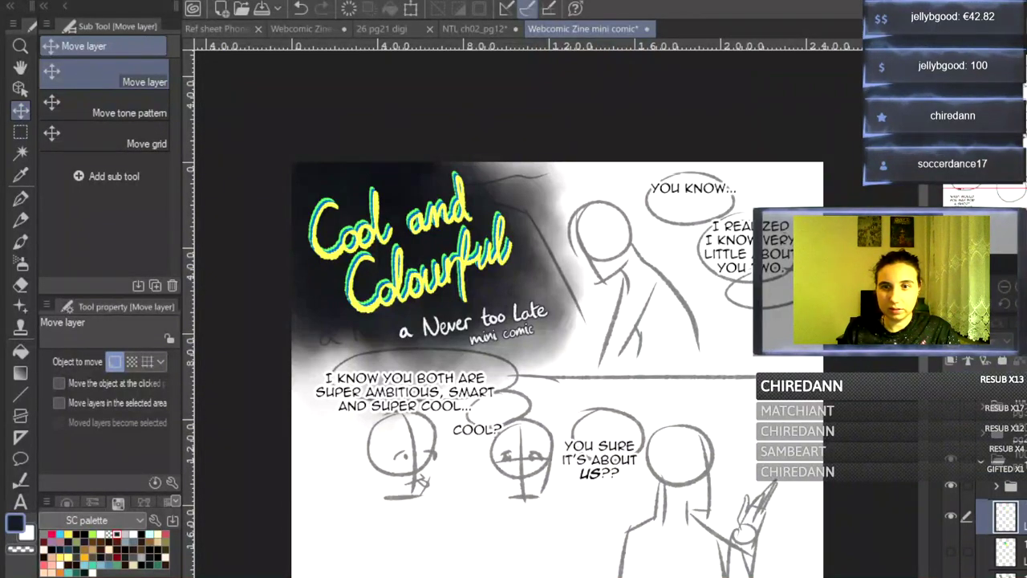
- Examine the hidden speech bubble layers by toggling their visibility, and check the layer properties of one of them
drag(921, 363, 922, 405)
scroll(994, 489, down, 5)
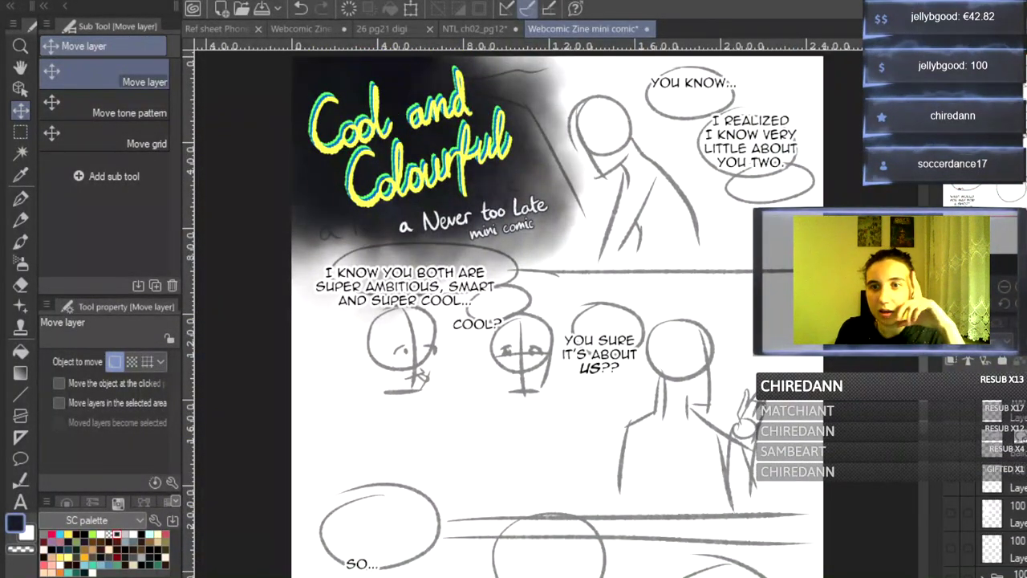
click(950, 408)
click(946, 407)
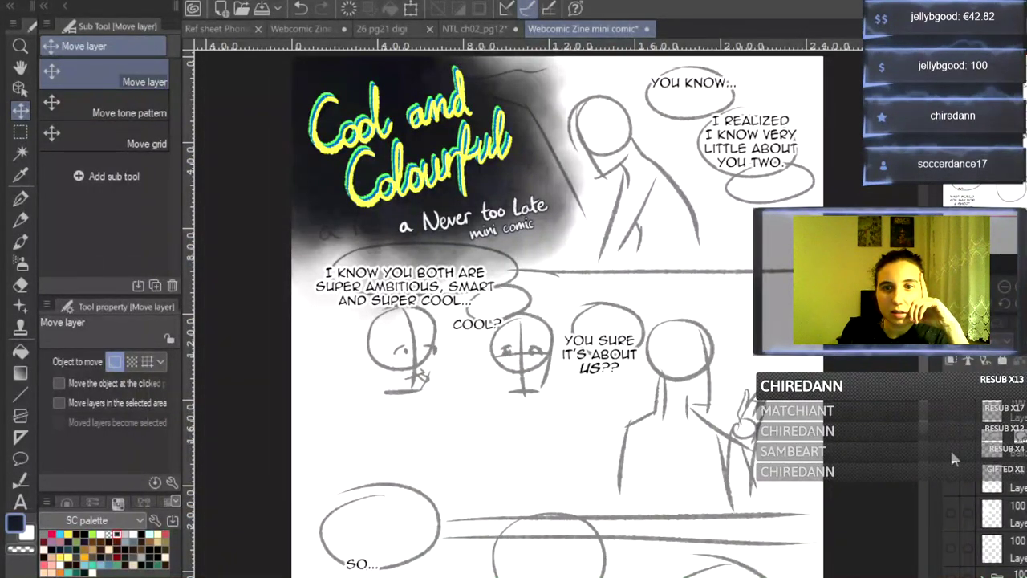
click(949, 448)
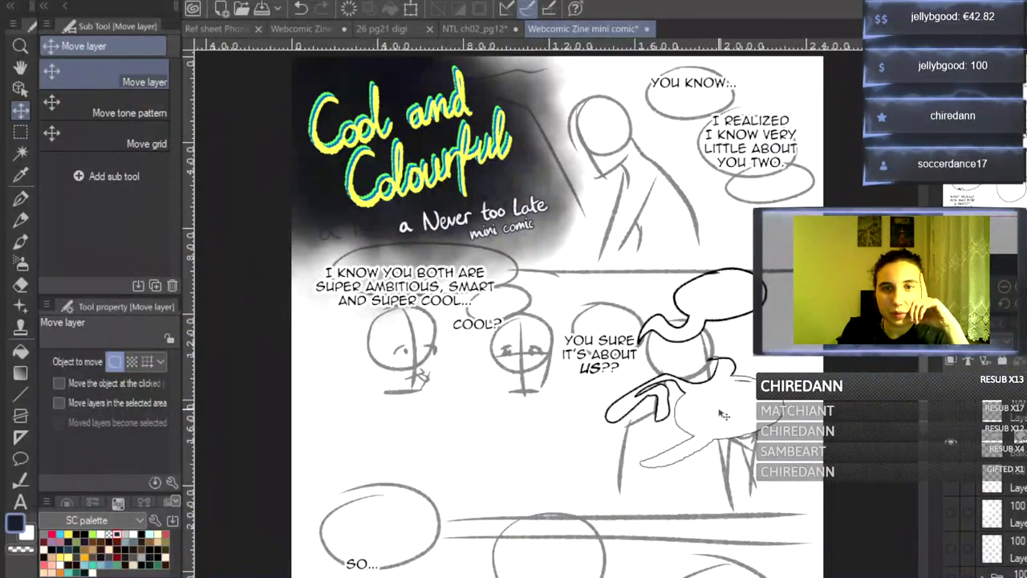
click(952, 441)
click(952, 475)
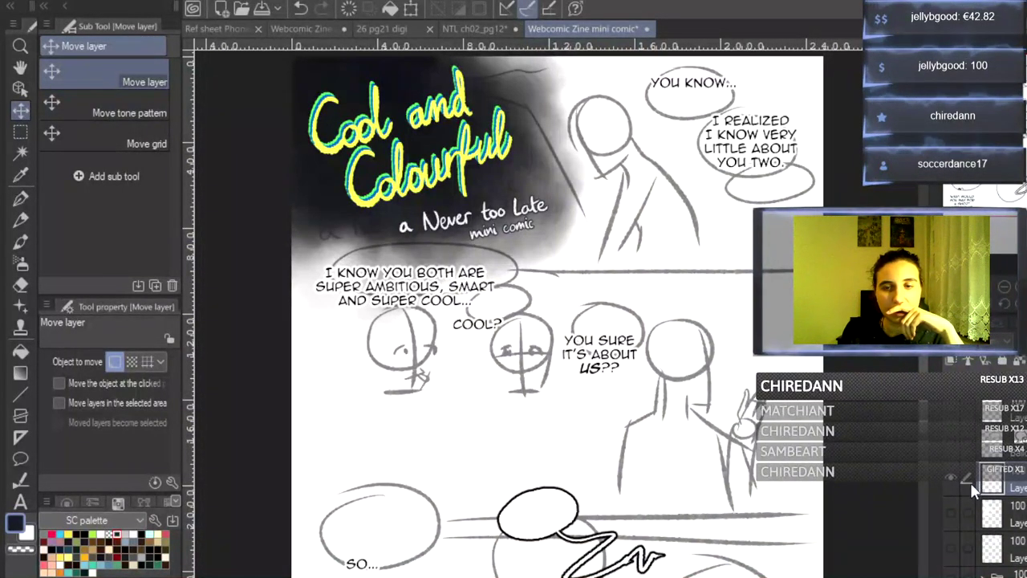
click(1001, 330)
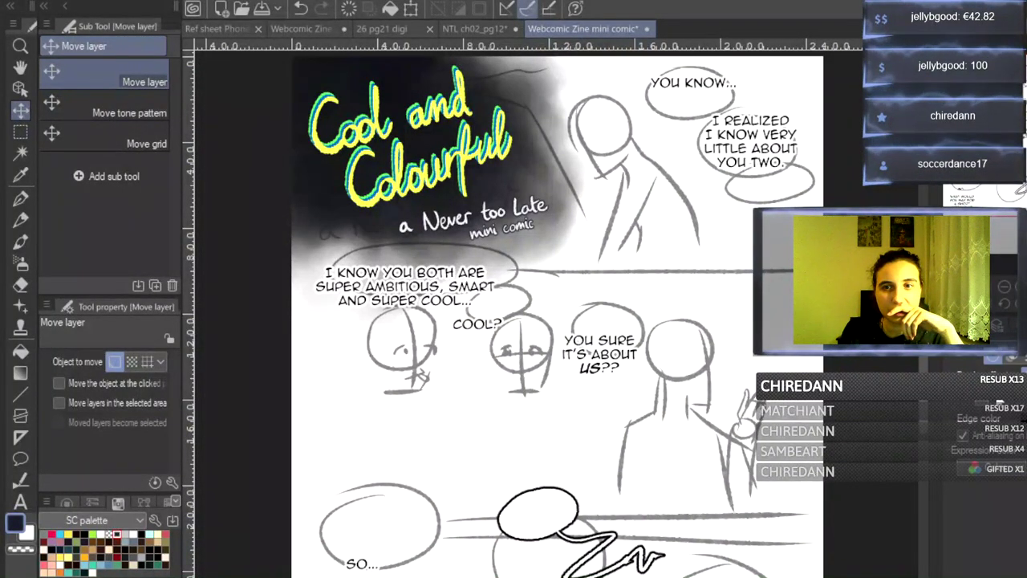
click(959, 328)
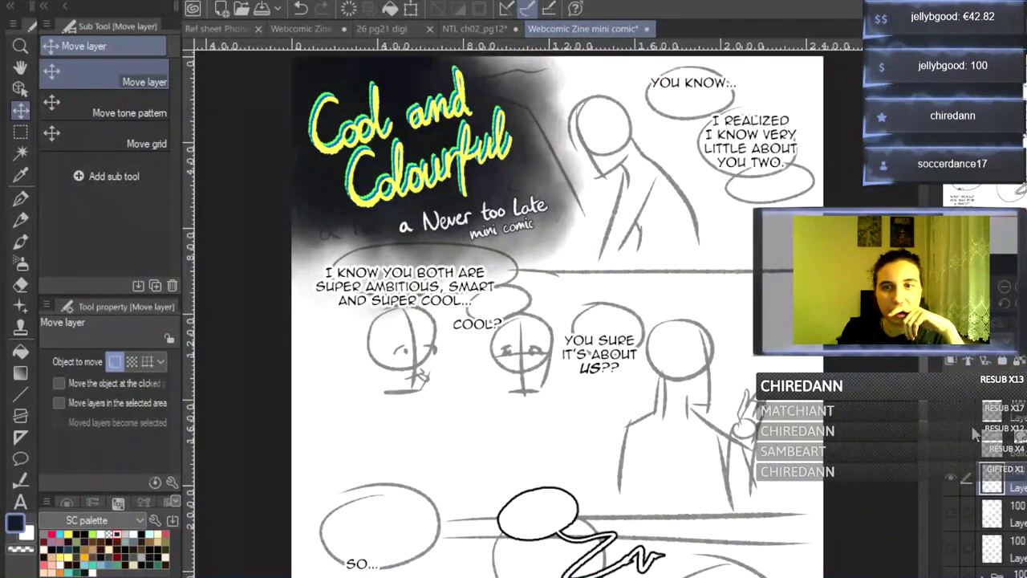
click(952, 477)
scroll(980, 491, down, 5)
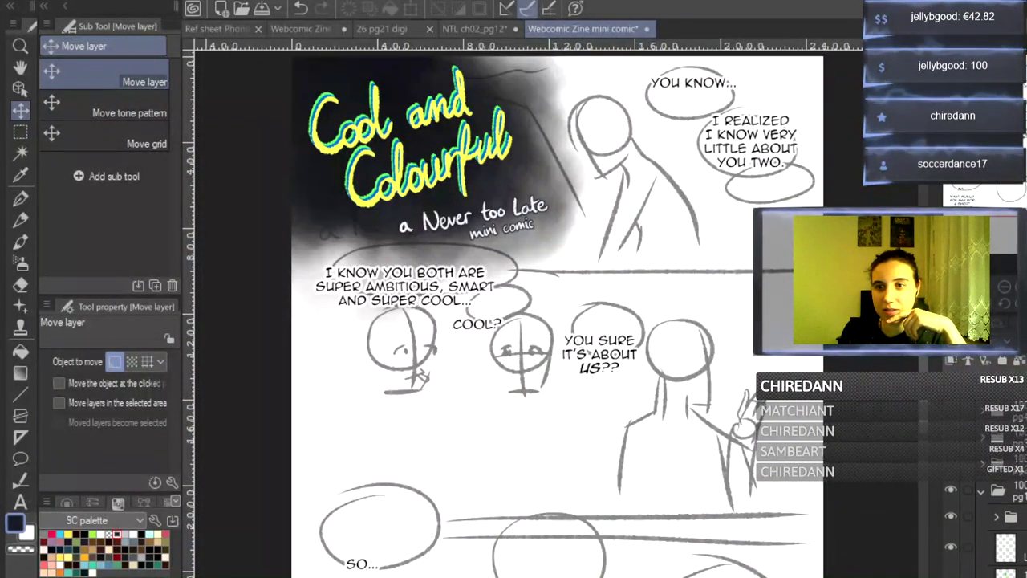
scroll(999, 514, down, 3)
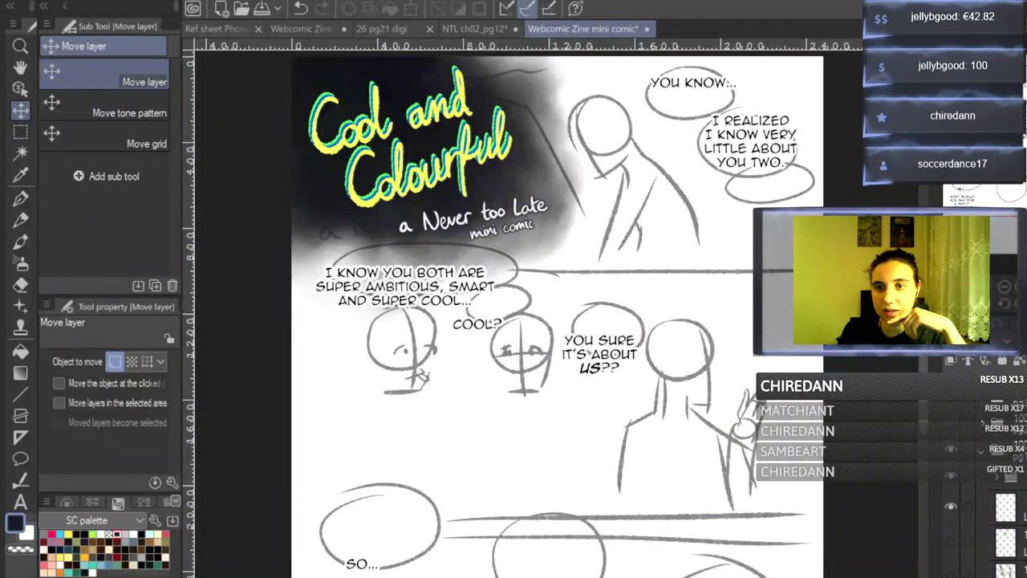
scroll(999, 498, up, 3)
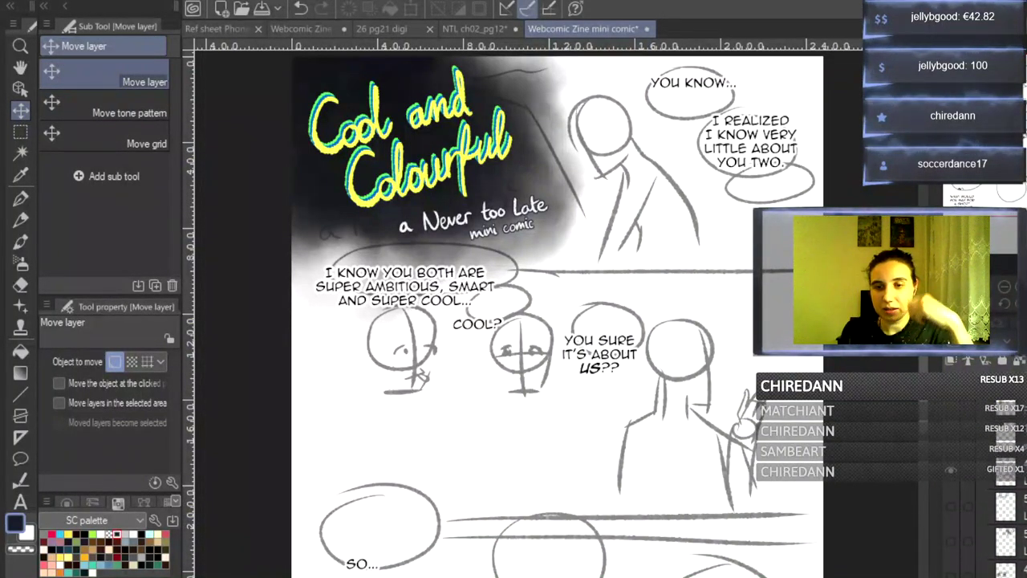
- Try a white Real G-Pen bubble with an edge effect around the text "You sure it's about us??"
click(1006, 537)
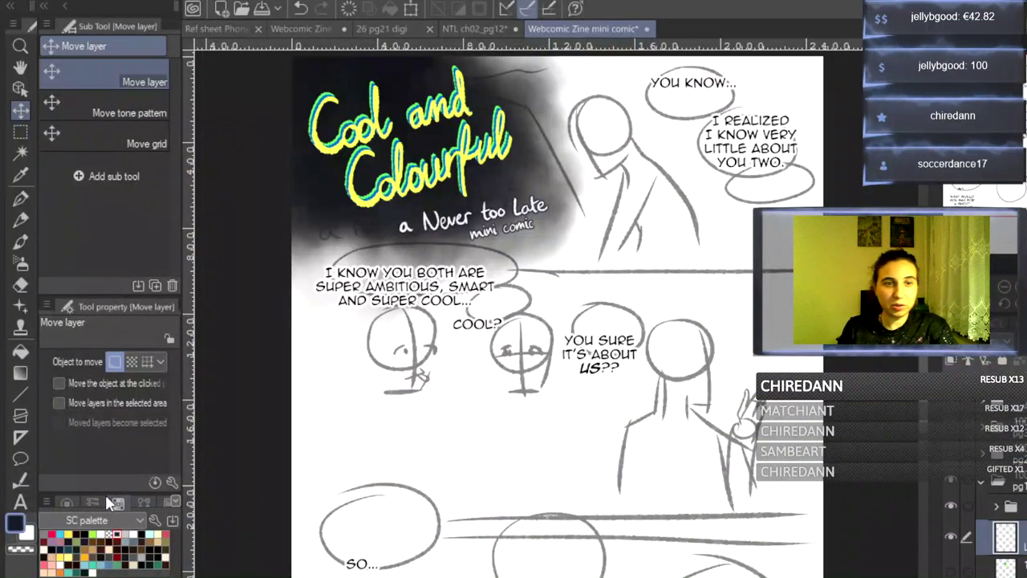
click(111, 531)
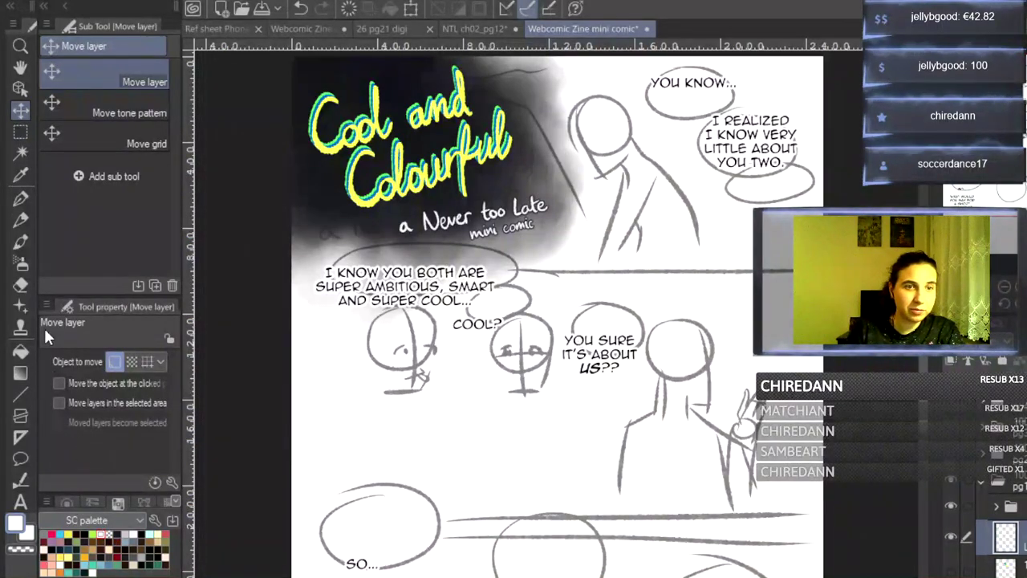
click(20, 203)
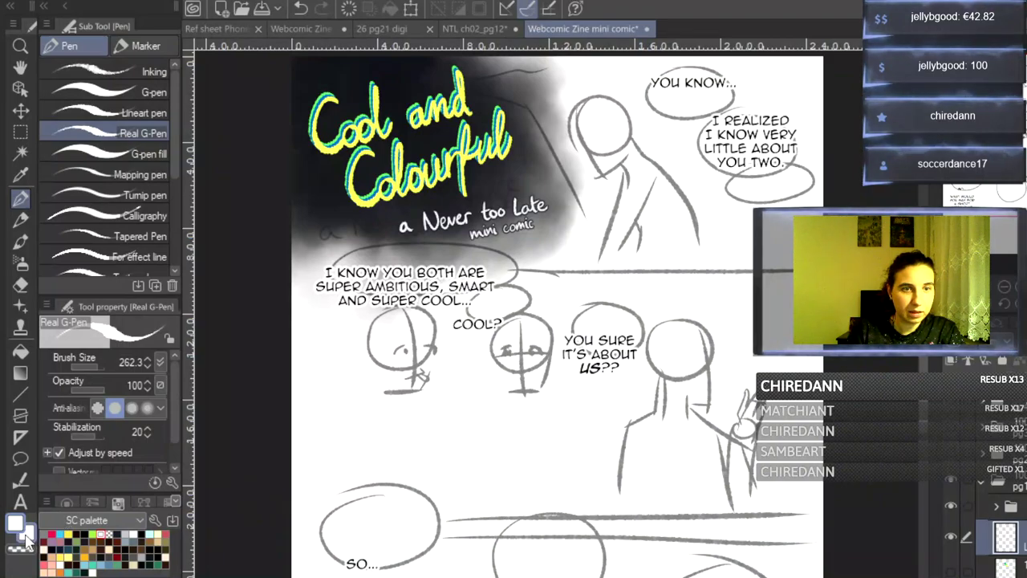
scroll(554, 357, up, 3)
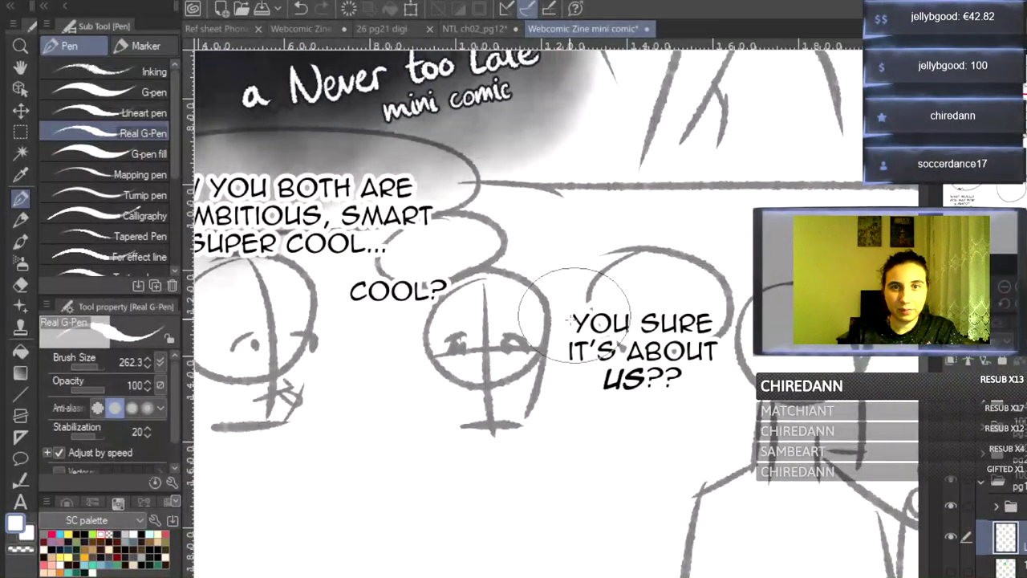
click(992, 325)
click(996, 357)
click(995, 357)
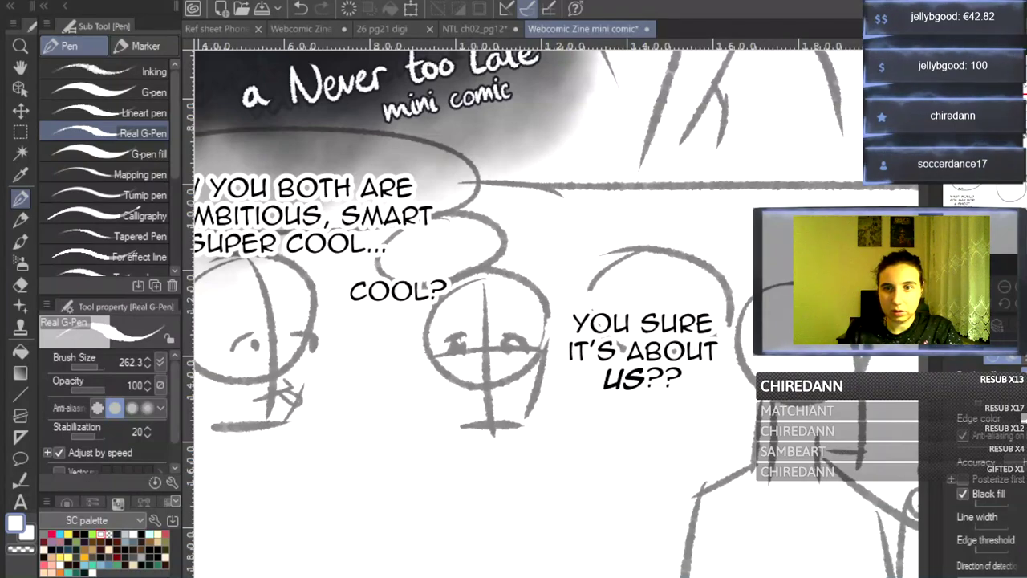
key(ctrl+z)
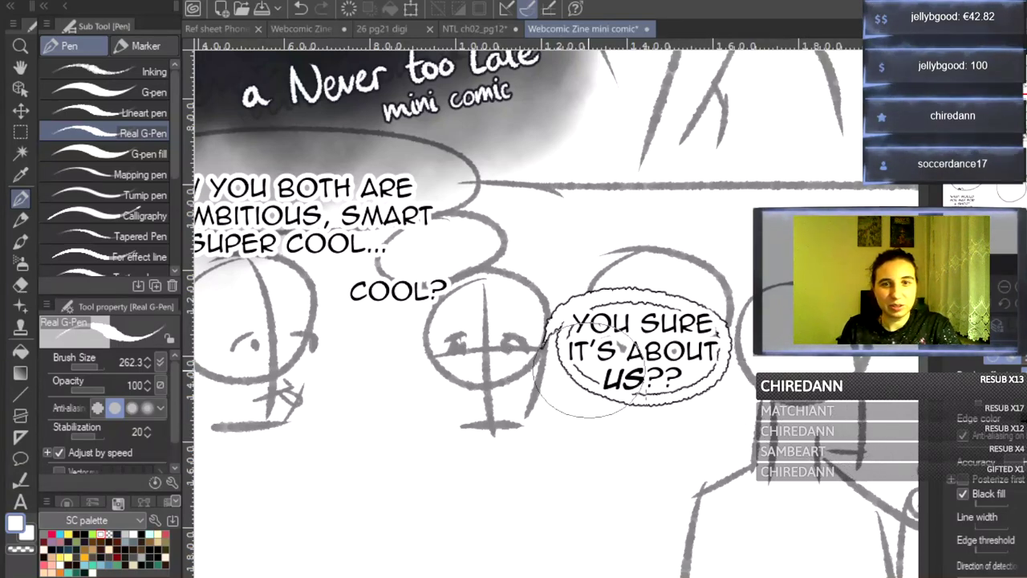
key(ctrl+z)
scroll(995, 490, down, 5)
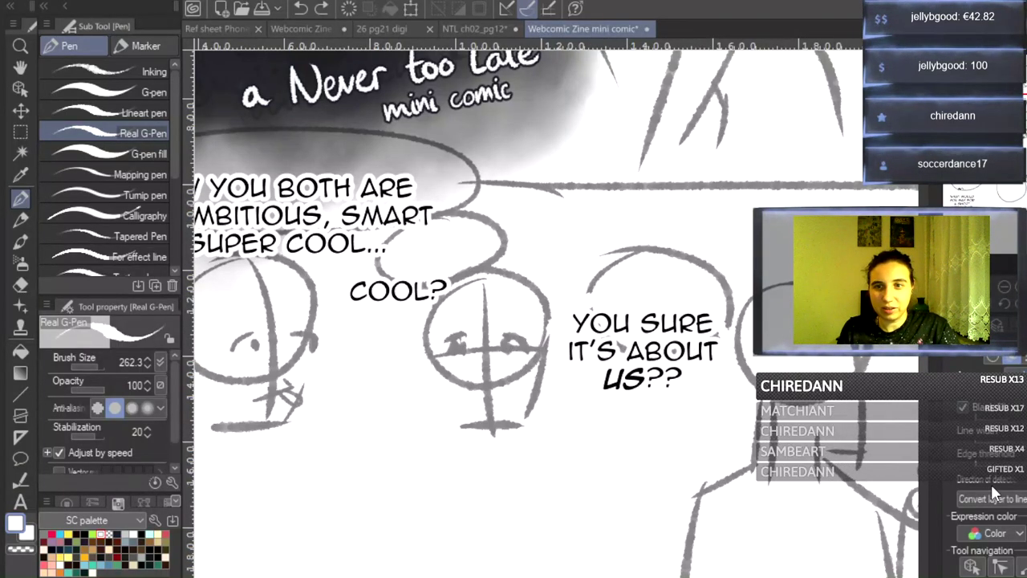
click(998, 325)
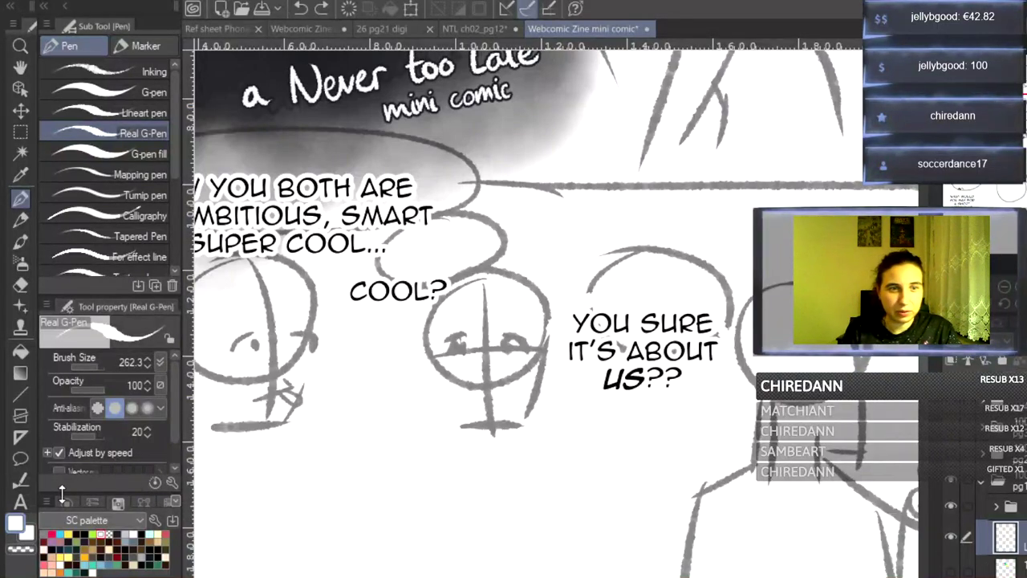
- Draw a black-outlined, white-filled oval around "You sure it's about us??" with the New balloon pen and place its layer beneath the text
click(21, 457)
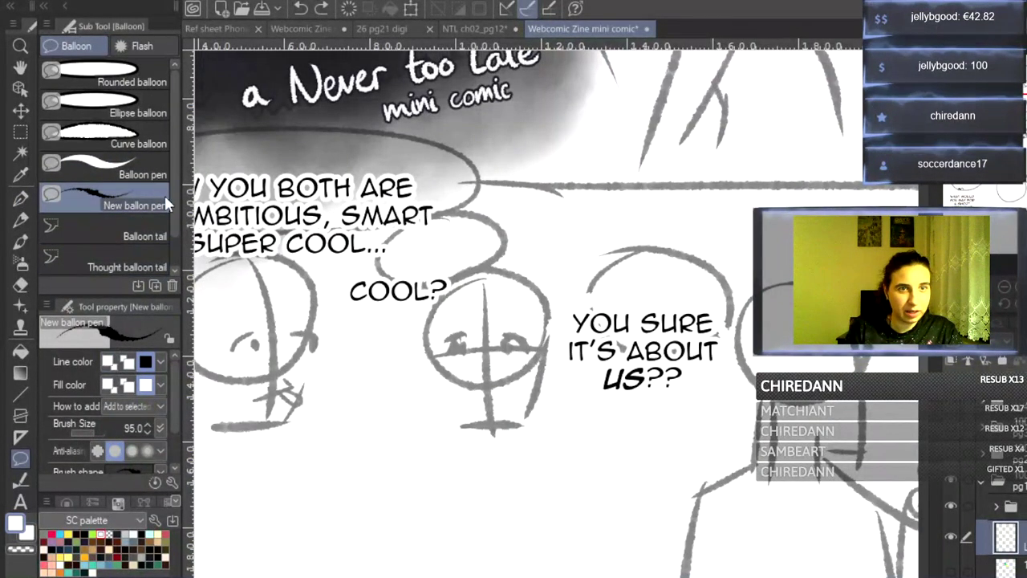
mouse_move(622, 277)
mouse_down()
mouse_move(588, 287)
mouse_move(559, 313)
mouse_move(553, 351)
mouse_move(584, 398)
mouse_move(673, 404)
mouse_move(710, 303)
mouse_up()
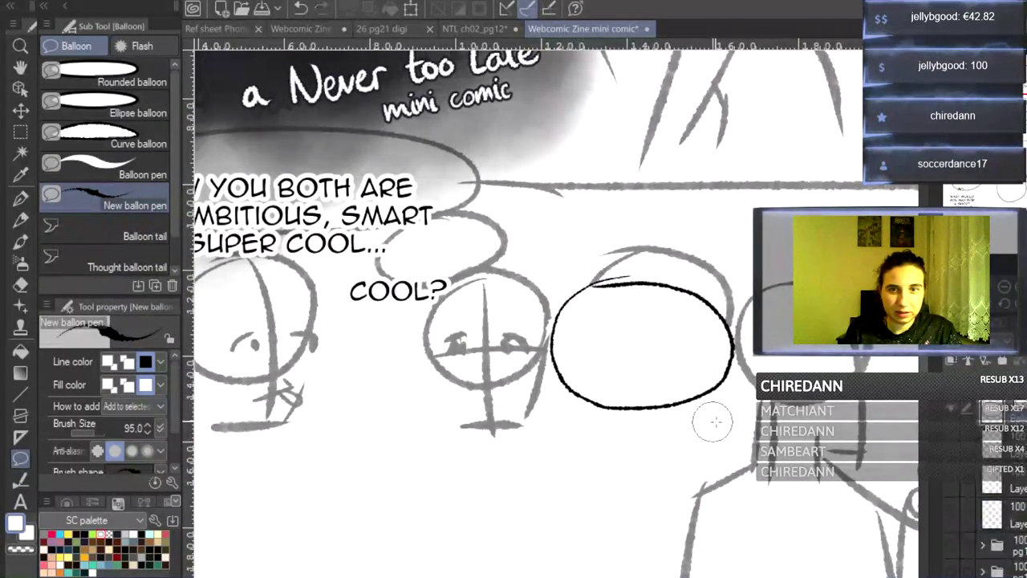
key(ctrl+z)
mouse_move(622, 283)
mouse_down()
mouse_move(566, 304)
mouse_move(546, 356)
mouse_move(615, 407)
mouse_move(730, 375)
mouse_move(710, 302)
mouse_move(598, 290)
mouse_up()
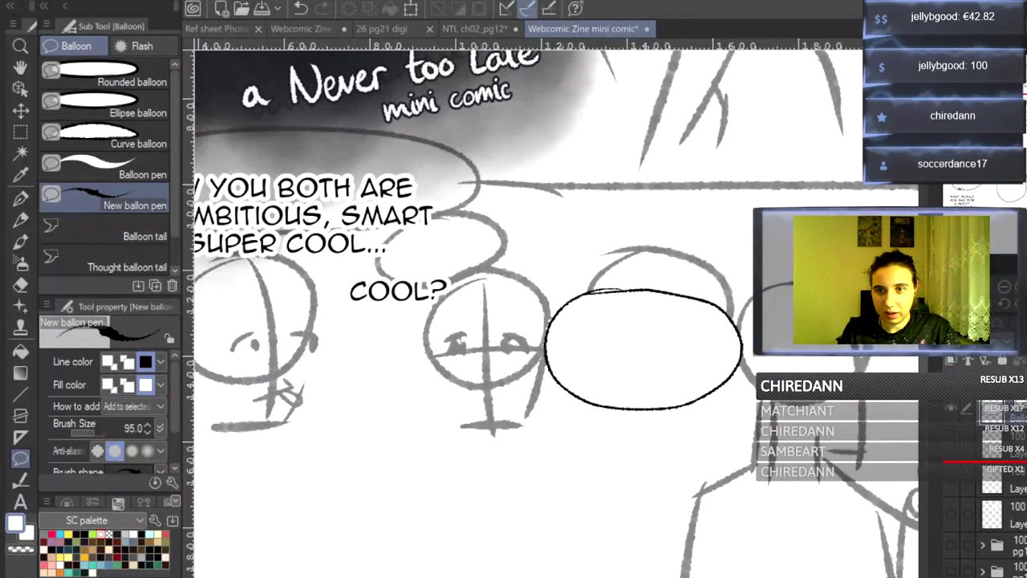
scroll(986, 490, down, 10)
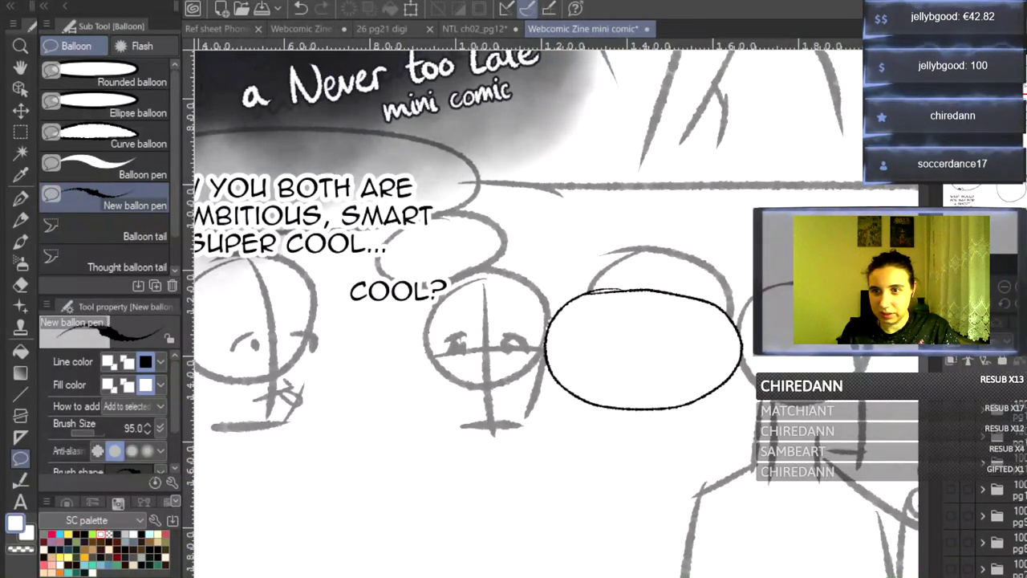
scroll(986, 489, down, 10)
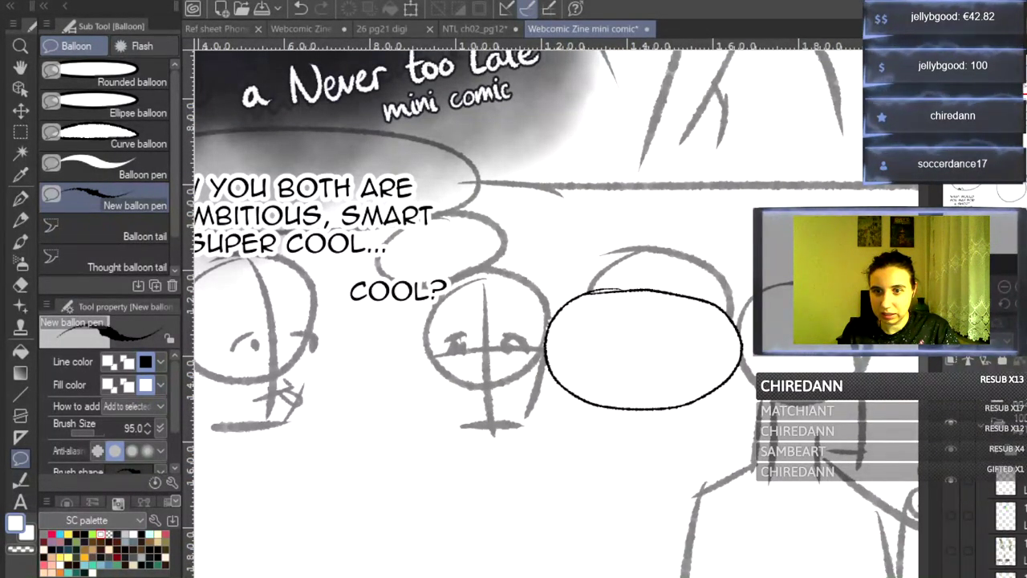
scroll(987, 490, up, 10)
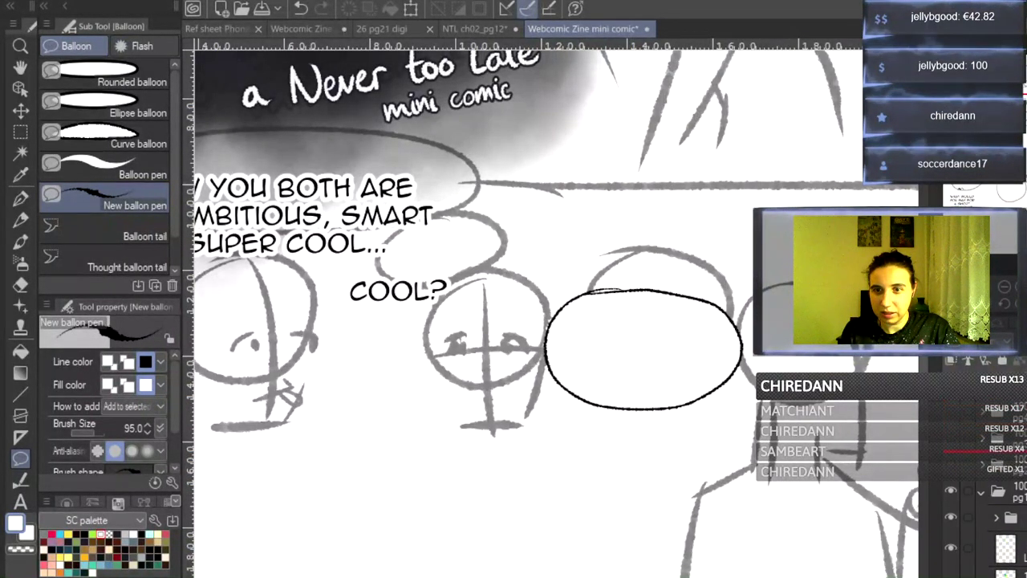
drag(1007, 528, 1007, 531)
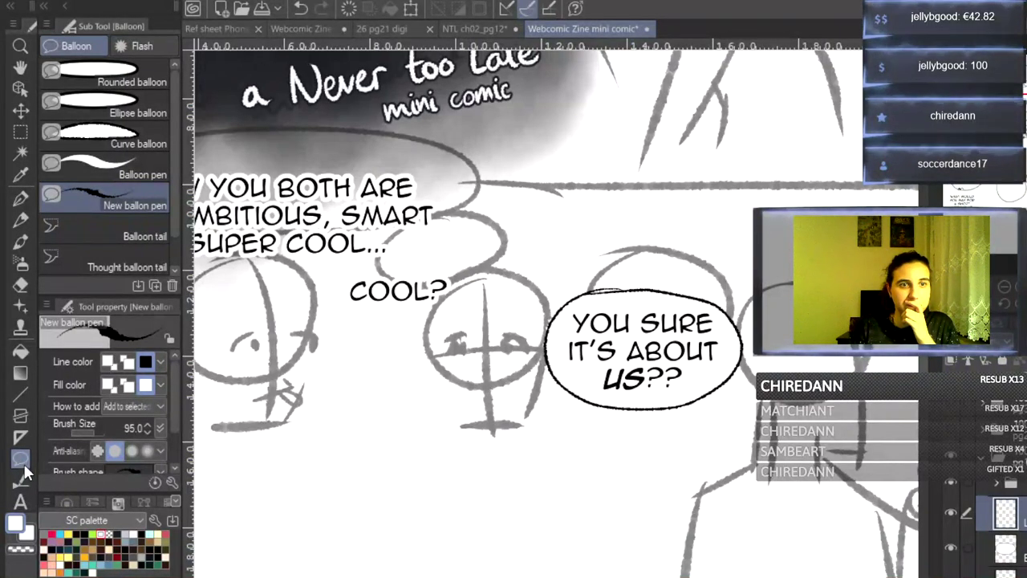
- Choose the Continuous curve tool, add a new layer above the balloon and set the curve to draw both line and fill
click(22, 390)
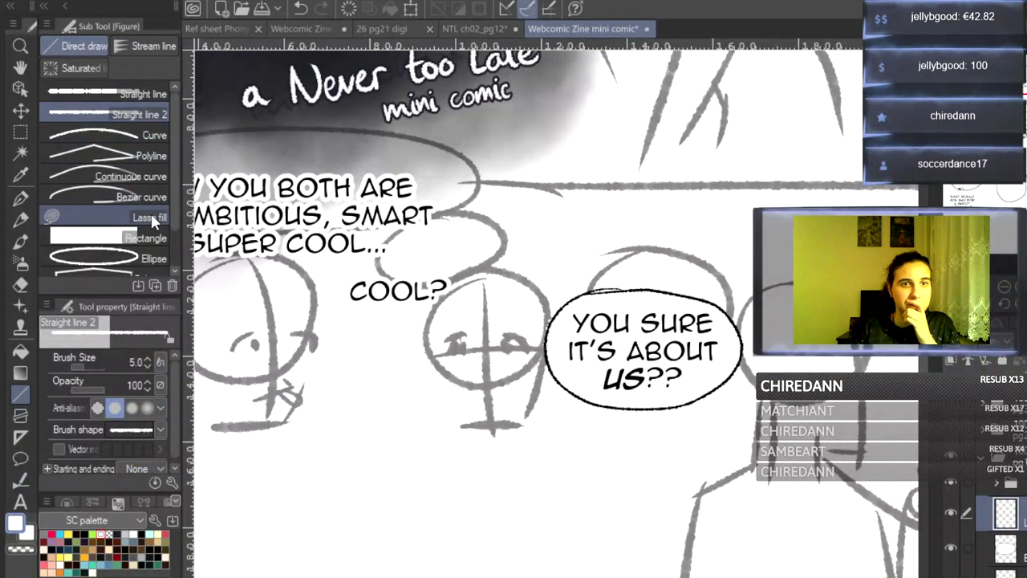
click(149, 178)
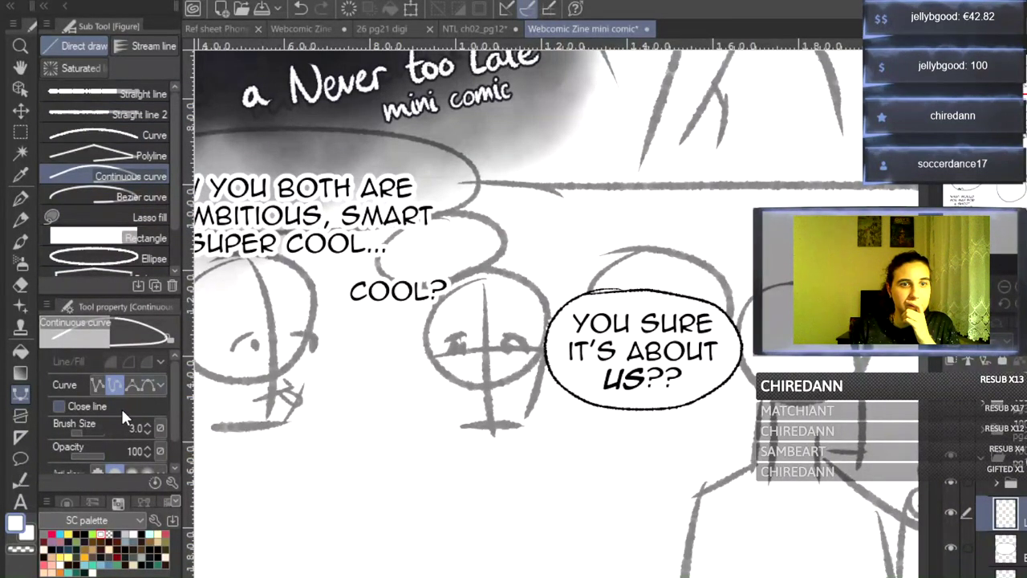
click(967, 382)
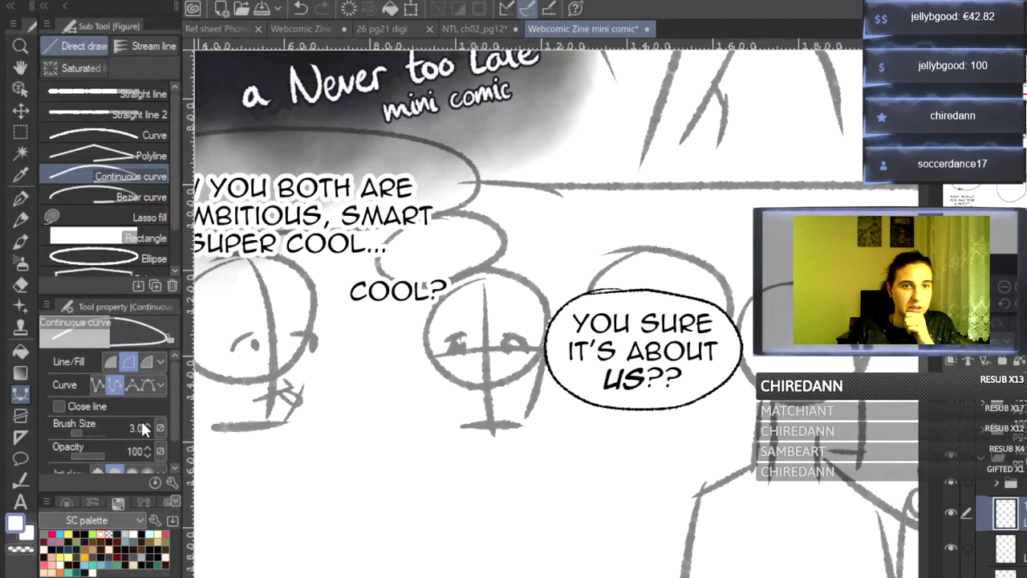
click(145, 362)
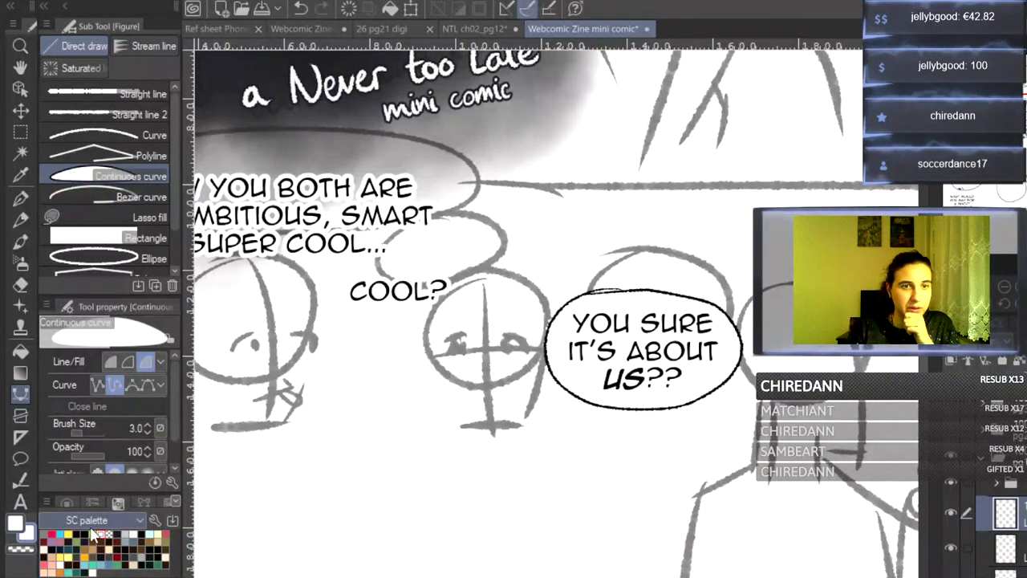
- Set the main drawing colour to black and the sub colour to white
click(85, 533)
click(16, 524)
click(84, 533)
click(29, 535)
click(101, 532)
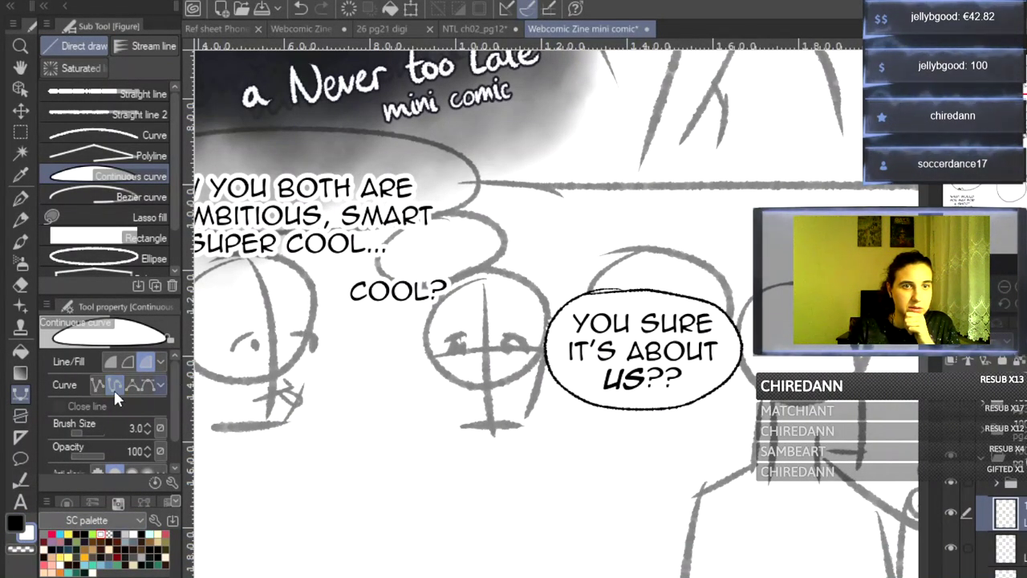
- Set the Continuous curve brush size to 4.0 and adjust its brush size dynamics
drag(171, 406, 170, 418)
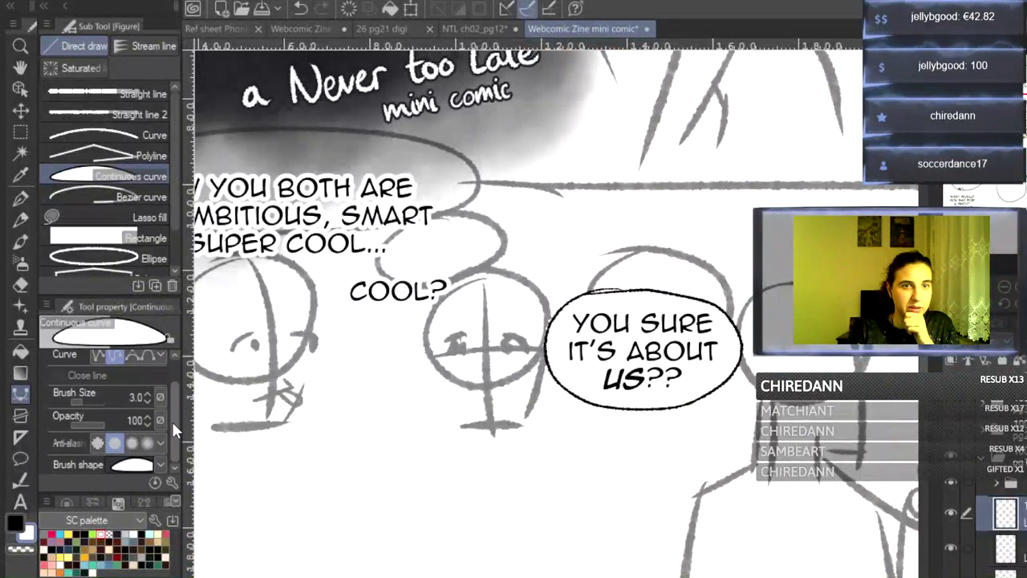
click(146, 392)
click(145, 399)
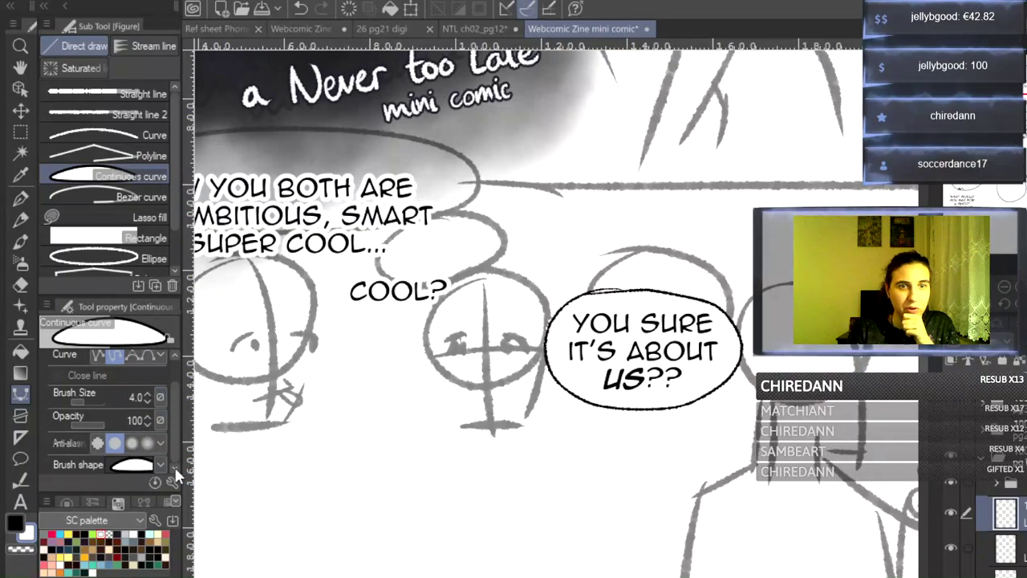
click(335, 445)
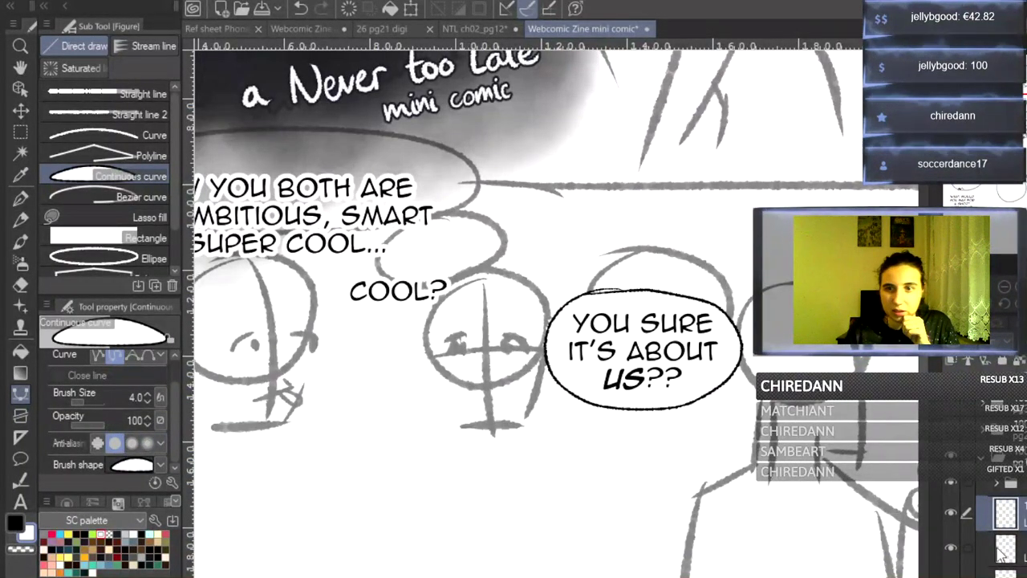
- Remove the oval balloon from view and set the Continuous curve to fill only
key(ctrl+z)
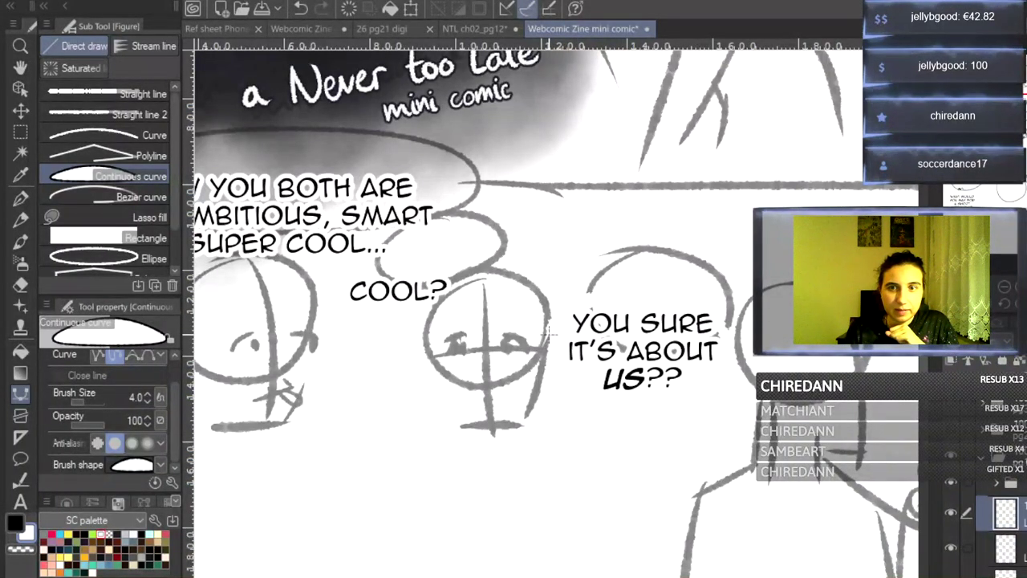
drag(175, 418, 178, 366)
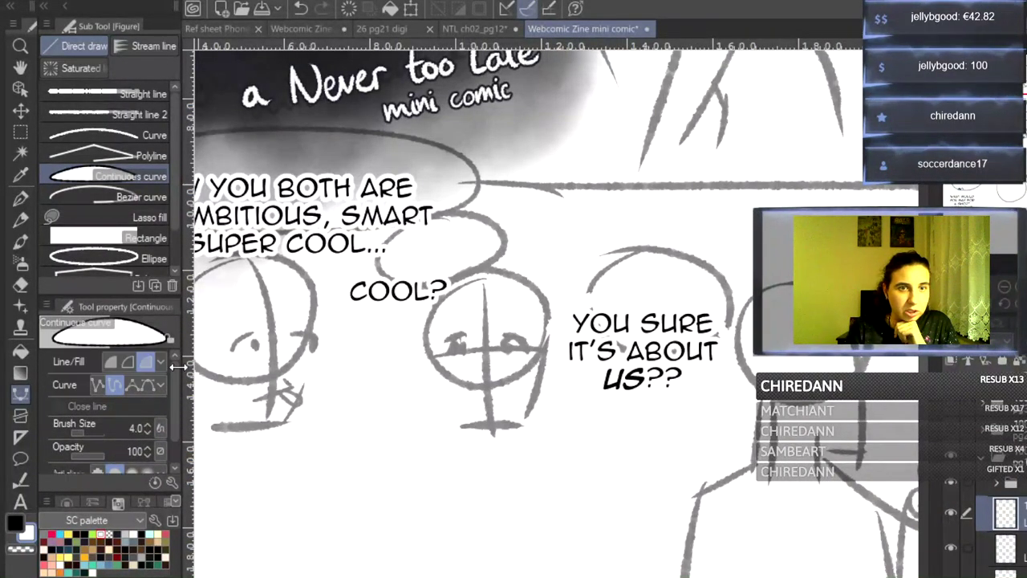
click(112, 361)
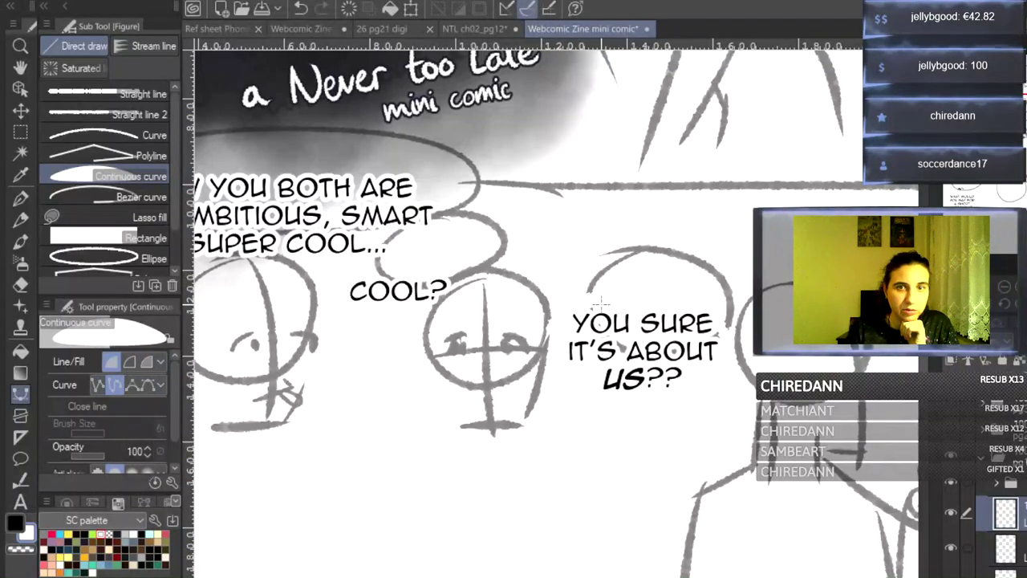
- Fill a layer beneath the sketch and dialogue with grey using Fill set to Refer only to editing layer
scroll(987, 505, down, 5)
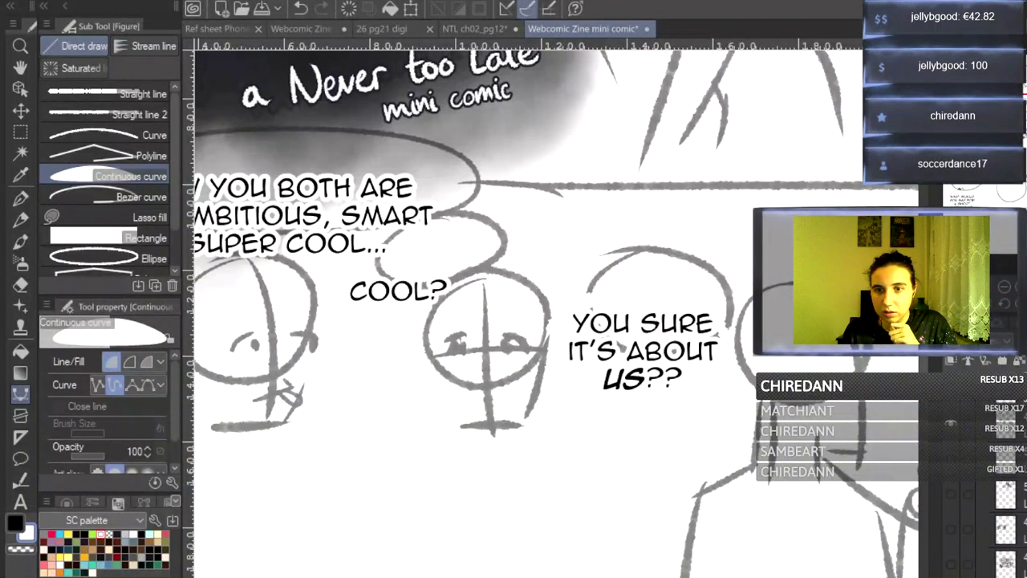
click(52, 536)
click(20, 350)
click(105, 75)
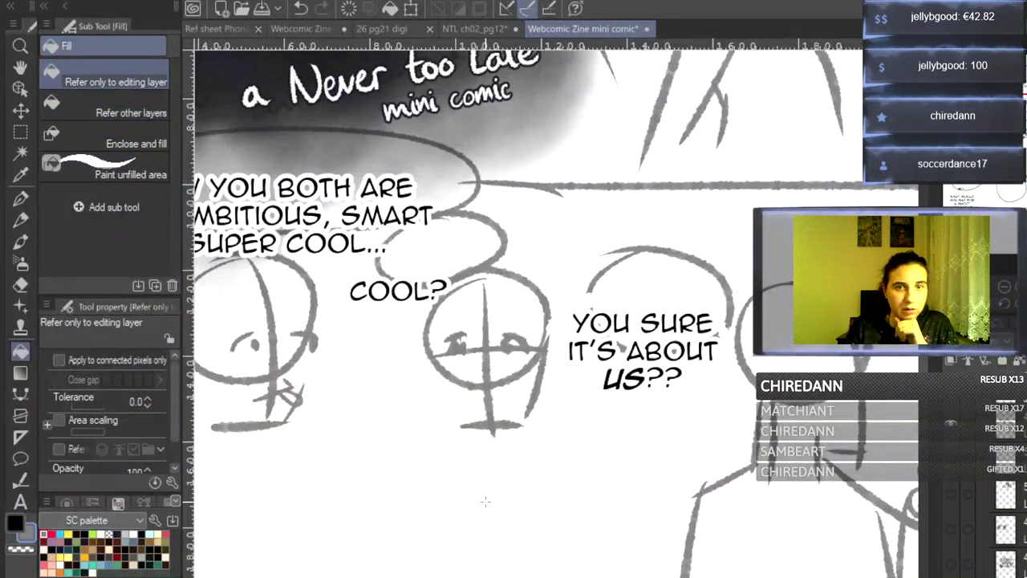
click(486, 500)
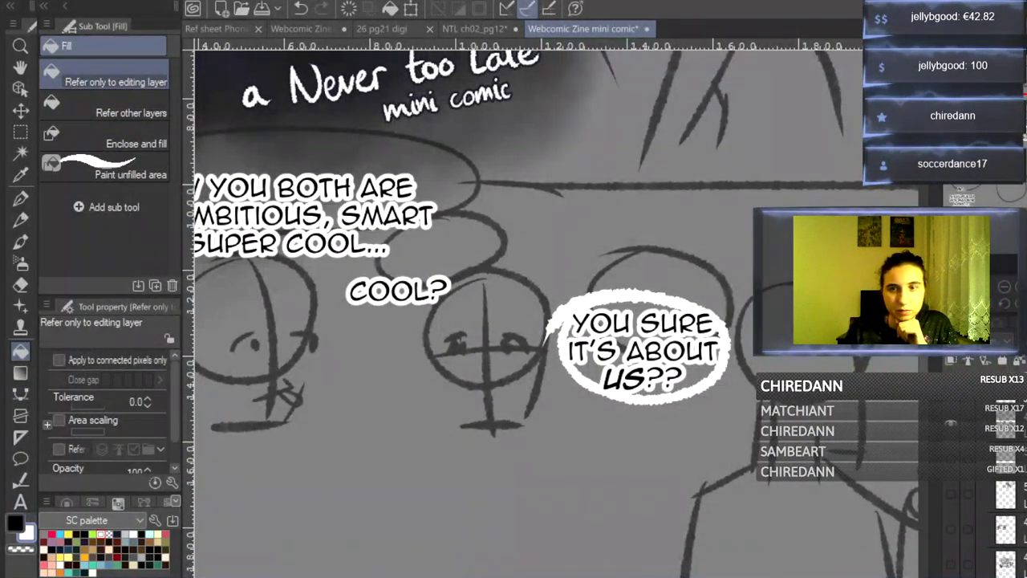
- Switch the drawing colour to white and hide the pen-drawn bubble ring around "You sure it's about us??"
scroll(1006, 514, up, 5)
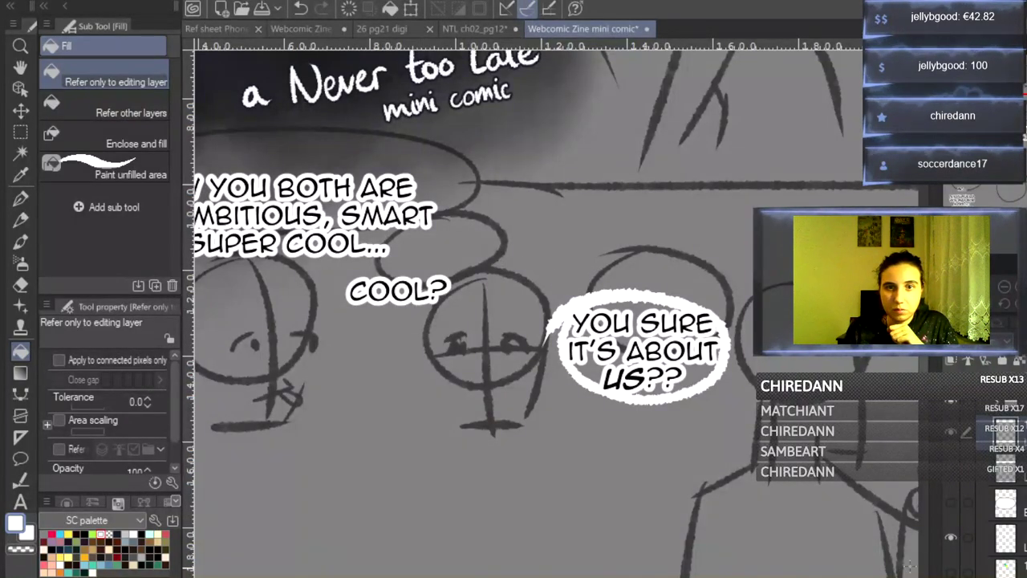
click(951, 536)
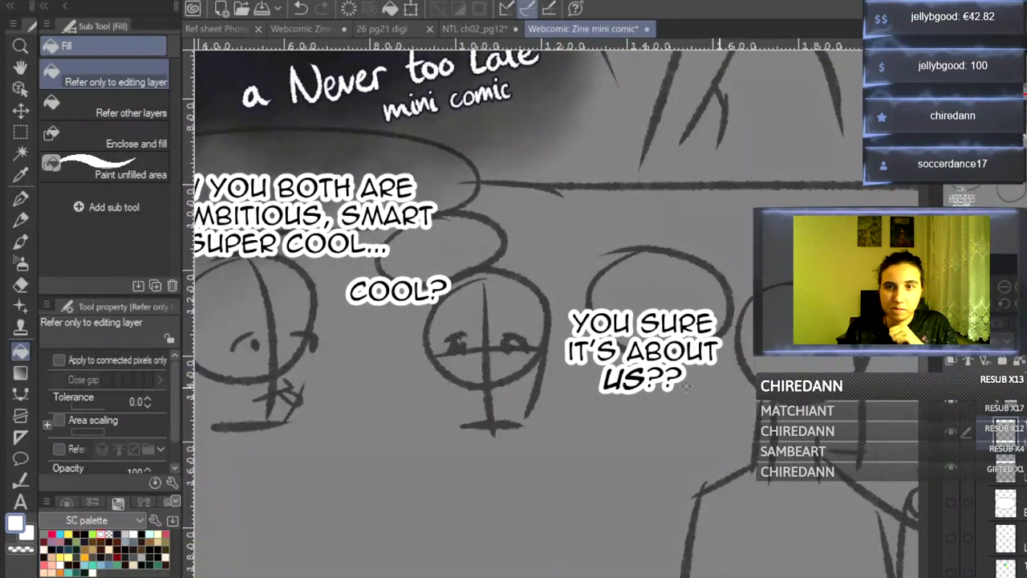
click(556, 325)
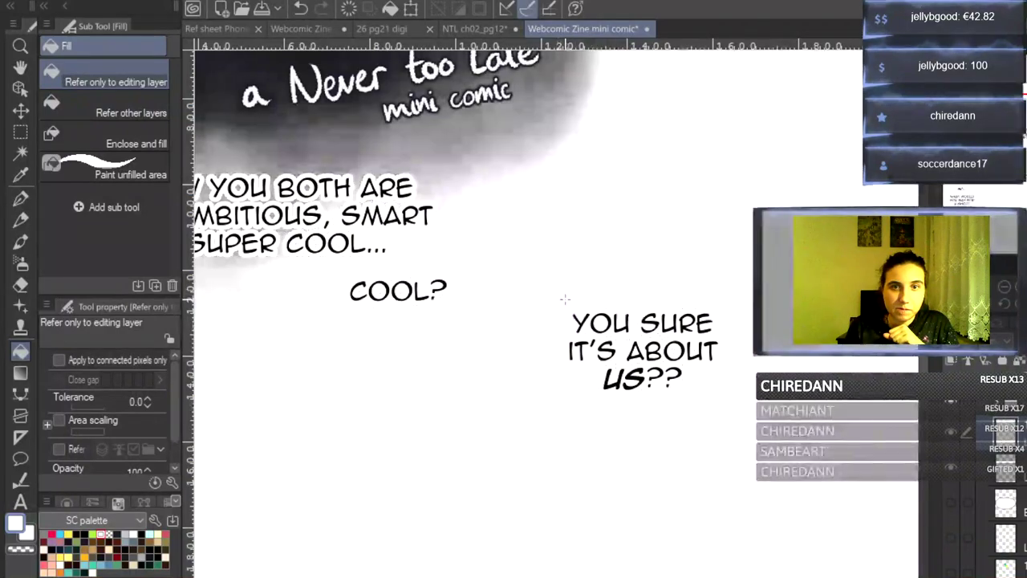
key(ctrl+z)
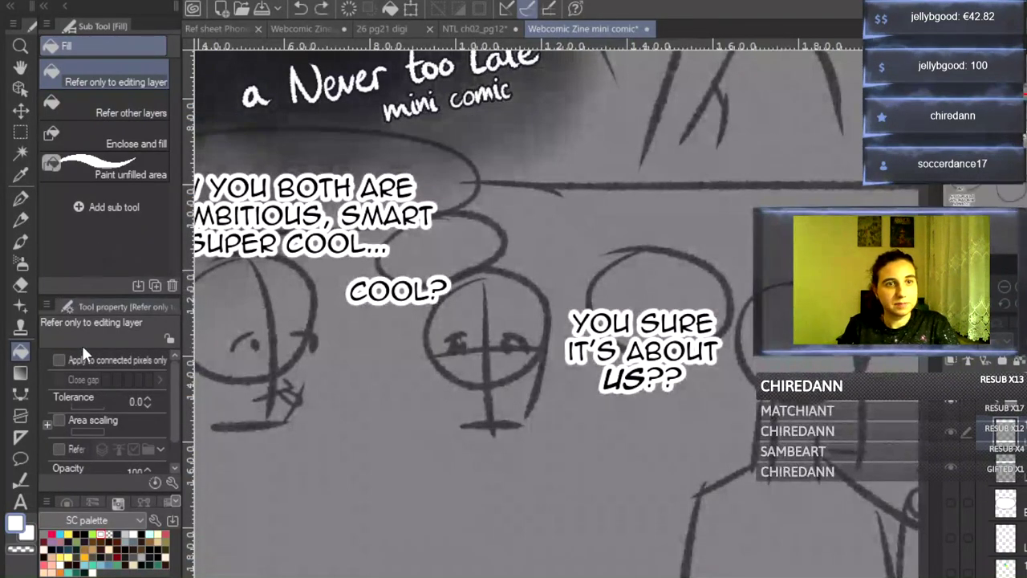
- Plot a white filled Continuous curve bubble around the text "You sure it's about us??"
click(21, 392)
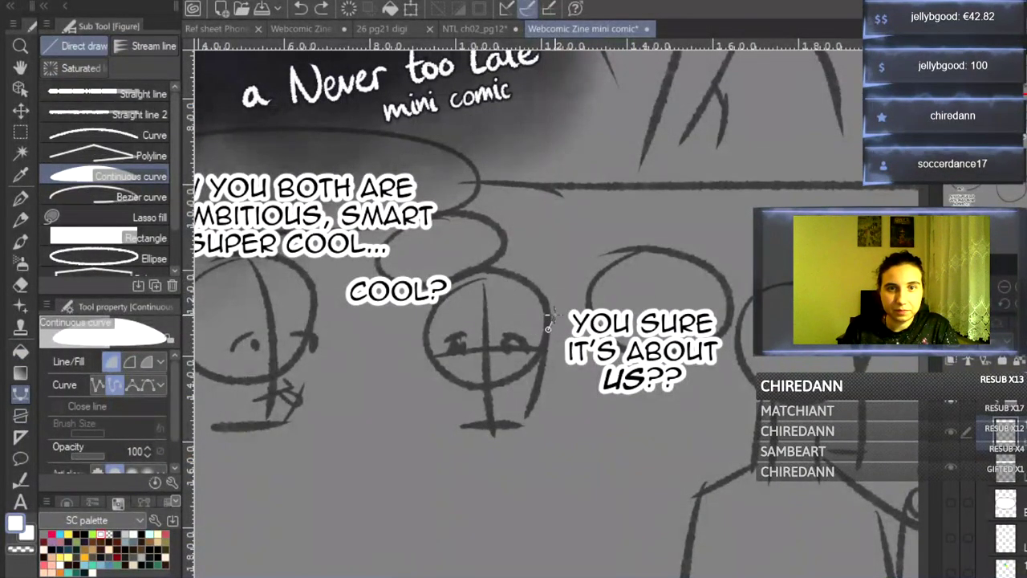
click(570, 290)
click(660, 279)
click(728, 310)
click(731, 379)
click(642, 419)
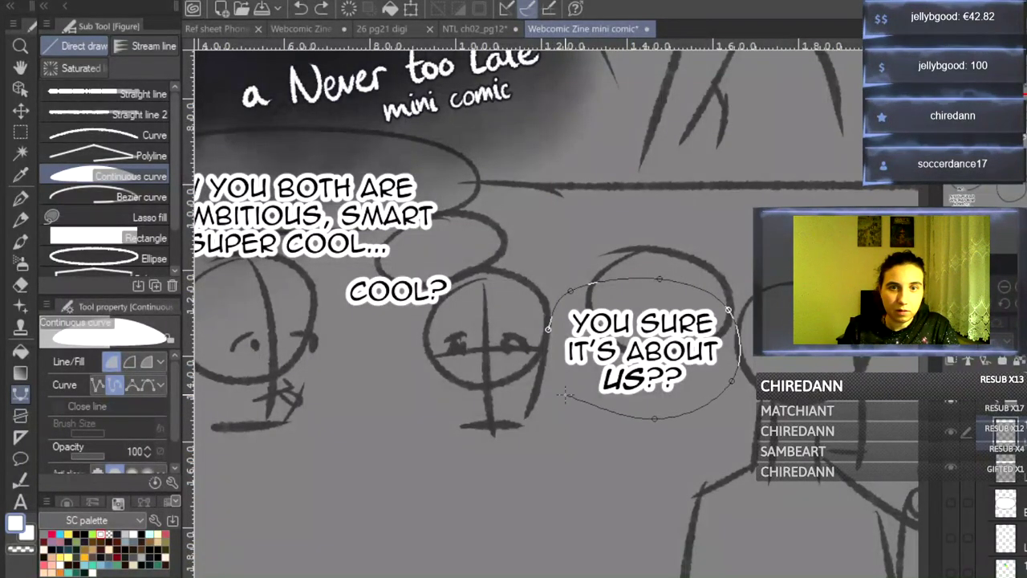
- Close the white Continuous curve balloon around "YOU SURE IT'S ABOUT US??" and give its layer a black border
click(548, 327)
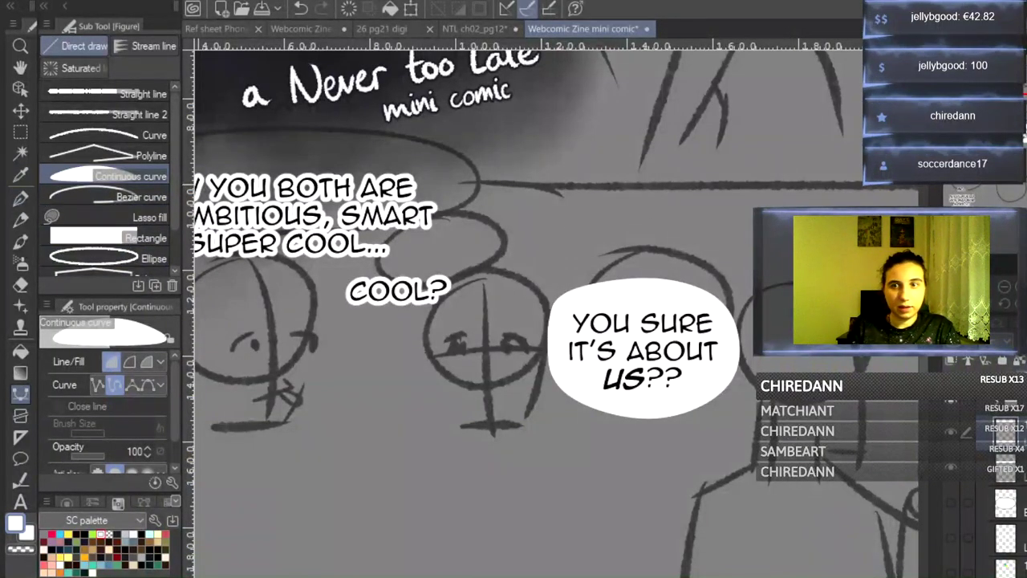
click(996, 325)
click(993, 359)
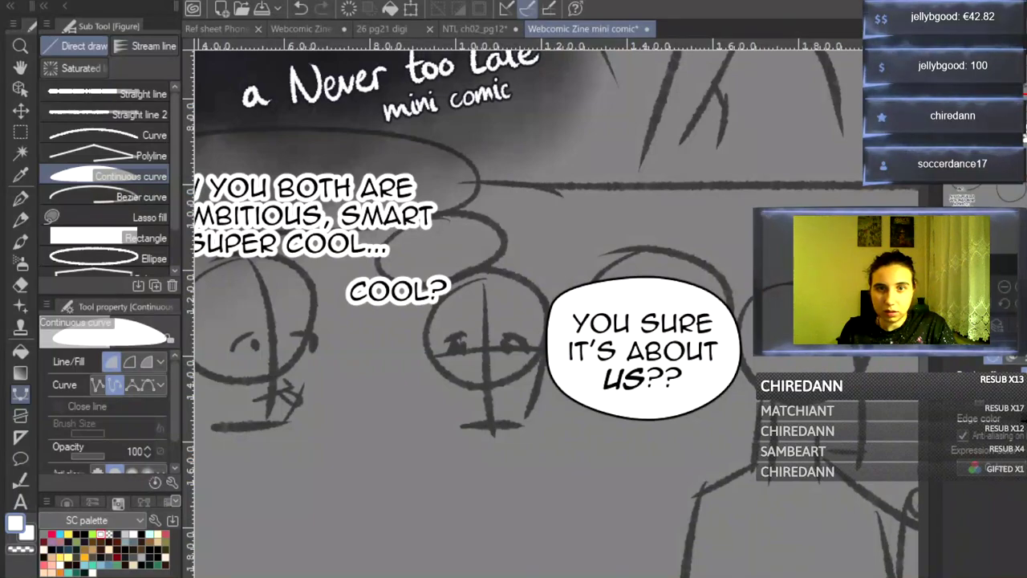
click(969, 324)
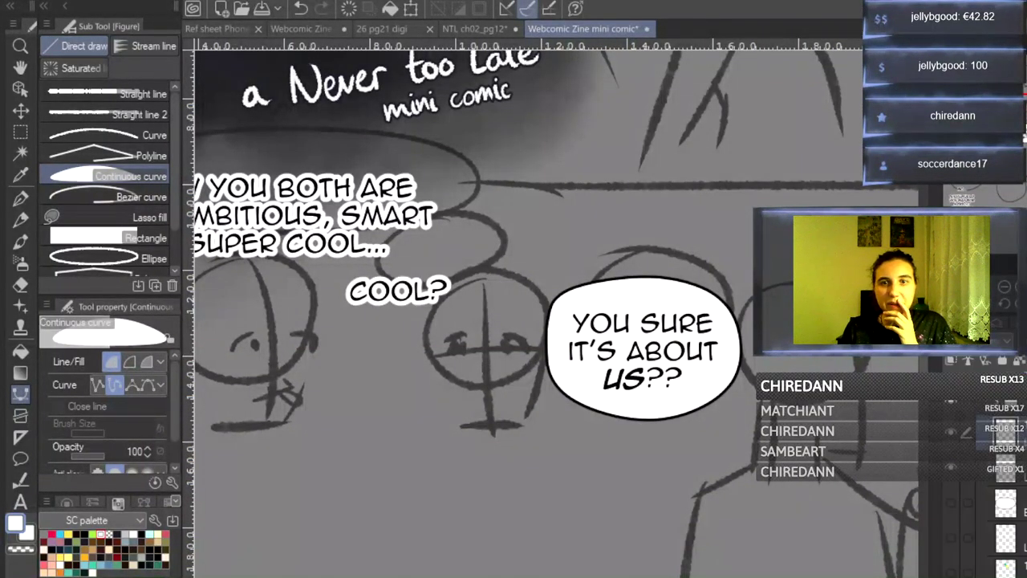
- Draw a wavy white tail with the Real G-Pen from the underside of the "YOU SURE IT'S ABOUT US??" balloon
click(21, 200)
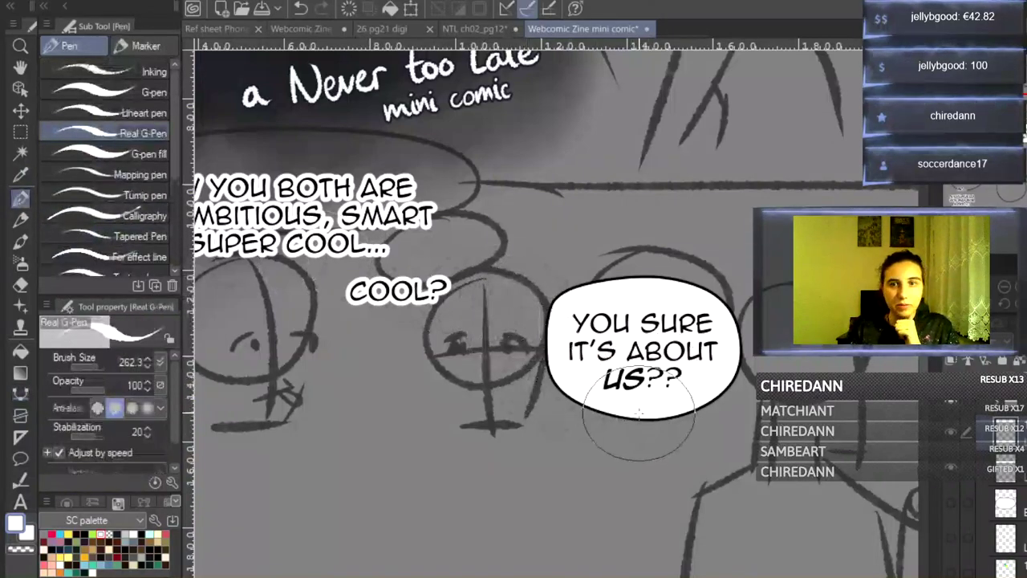
mouse_move(648, 407)
mouse_down()
mouse_move(641, 446)
mouse_move(577, 456)
mouse_move(552, 441)
mouse_up()
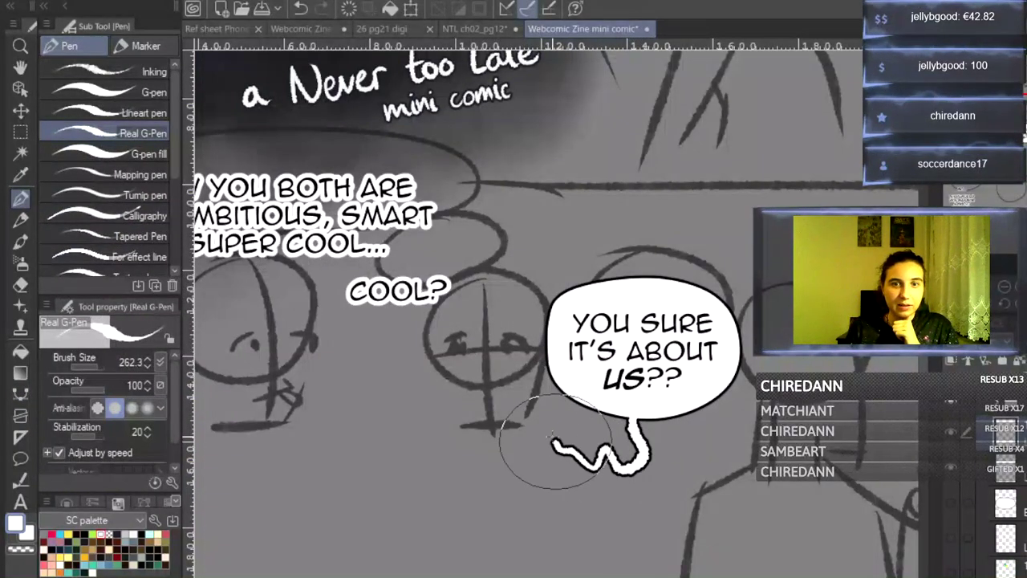
key(ctrl+0)
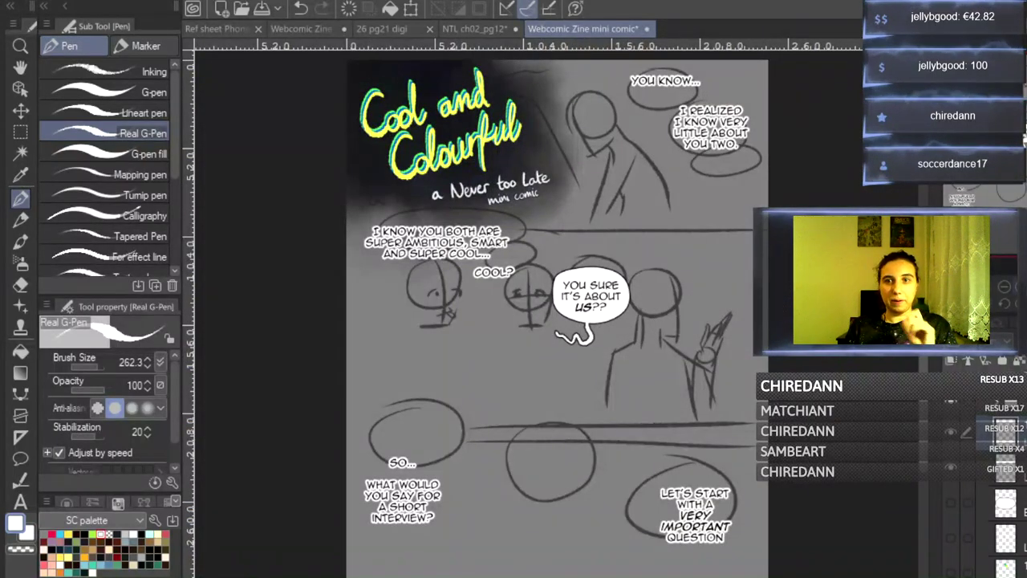
key(ctrl+plus)
key(ctrl+plus)
drag(927, 361, 927, 328)
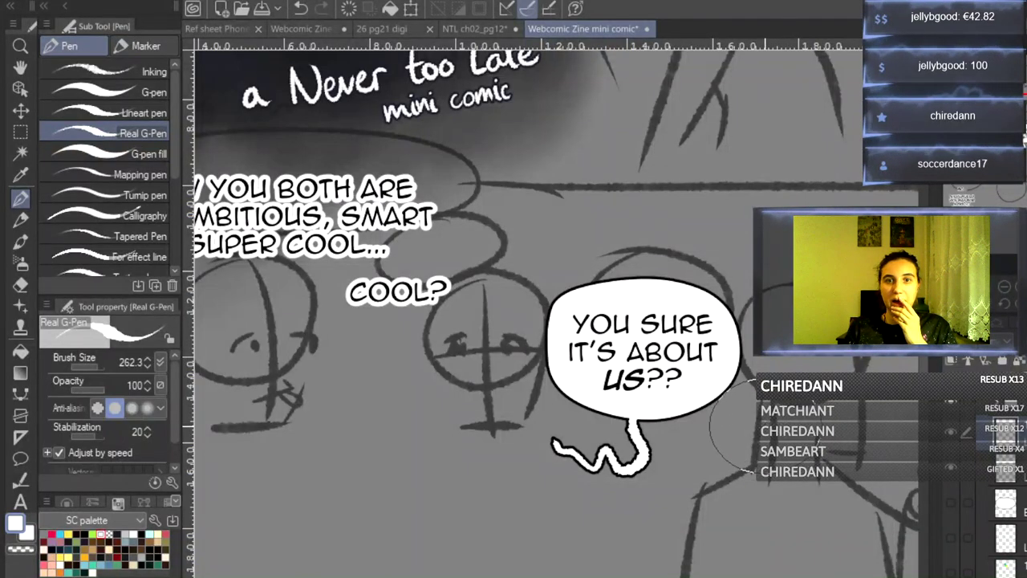
- Scale the "YOU SURE IT'S ABOUT US??" balloon and its tail down to about 89% to fit closer around the text
mouse_move(553, 576)
mouse_down()
mouse_move(612, 576)
mouse_move(540, 576)
mouse_move(557, 576)
mouse_move(549, 576)
mouse_up()
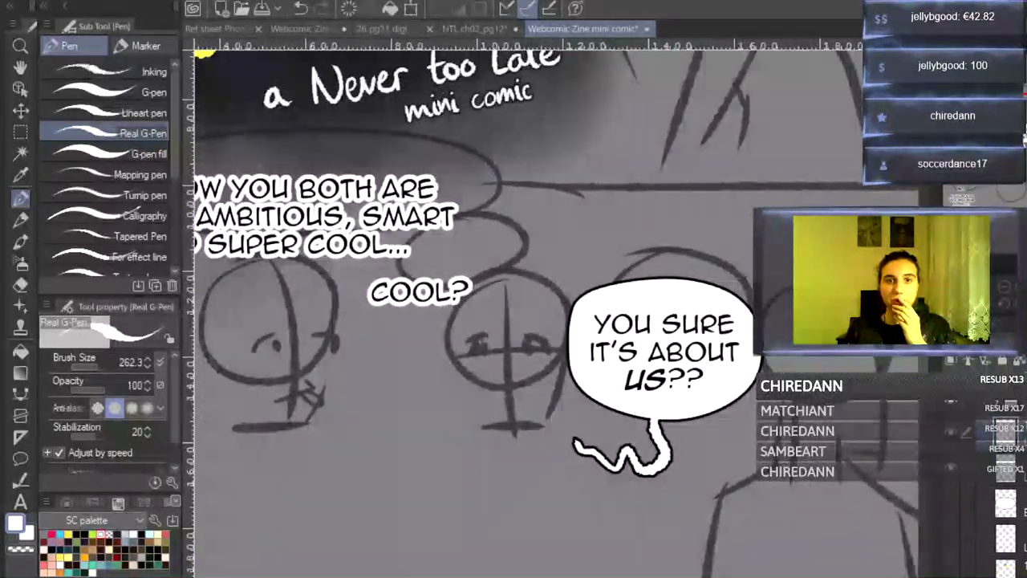
click(20, 88)
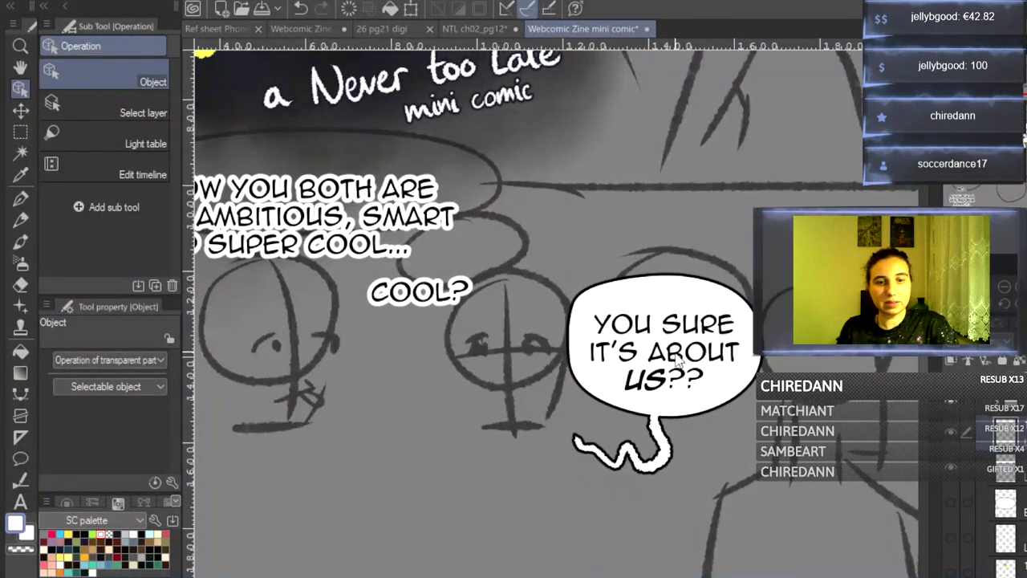
click(677, 363)
drag(570, 270, 600, 295)
mouse_move(747, 390)
mouse_down()
mouse_move(731, 372)
mouse_move(744, 385)
mouse_move(737, 378)
mouse_up()
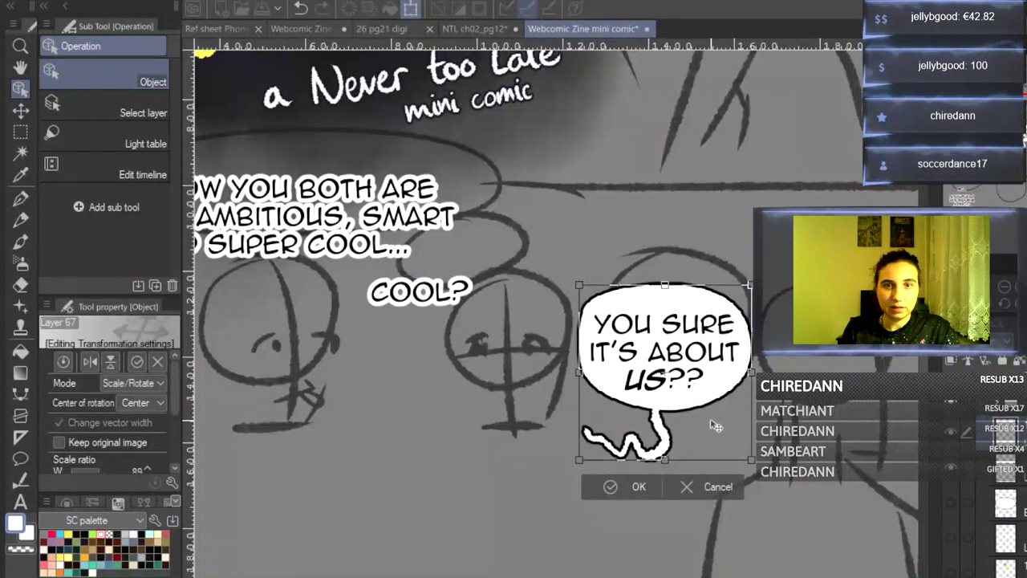
click(639, 488)
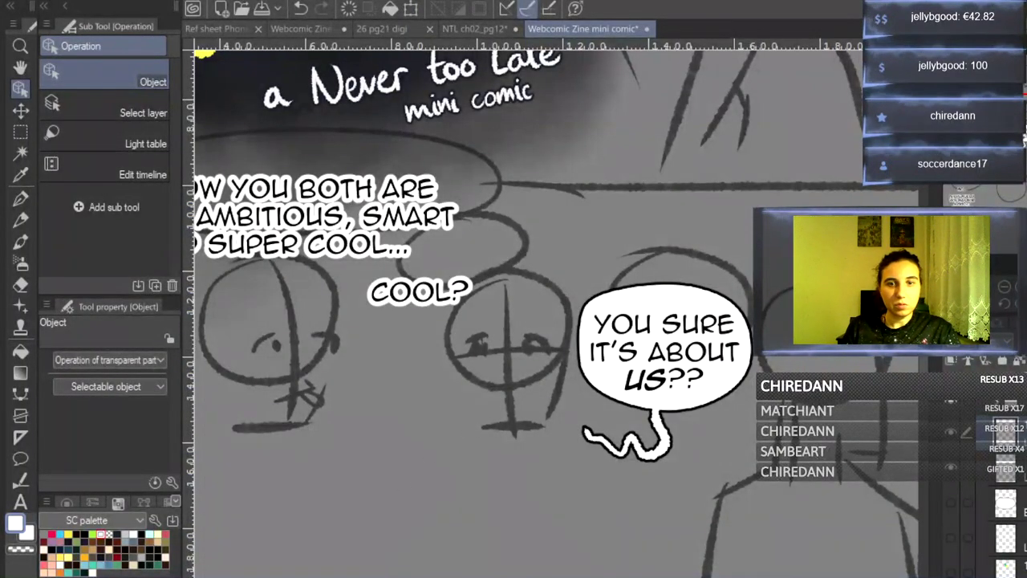
- Draw a filled white Continuous curve balloon around "I KNOW YOU BOTH ARE SUPER AMBITIOUS, SMART AND SUPER COOL..."
scroll(556, 313, left, 4)
scroll(556, 312, up, 4)
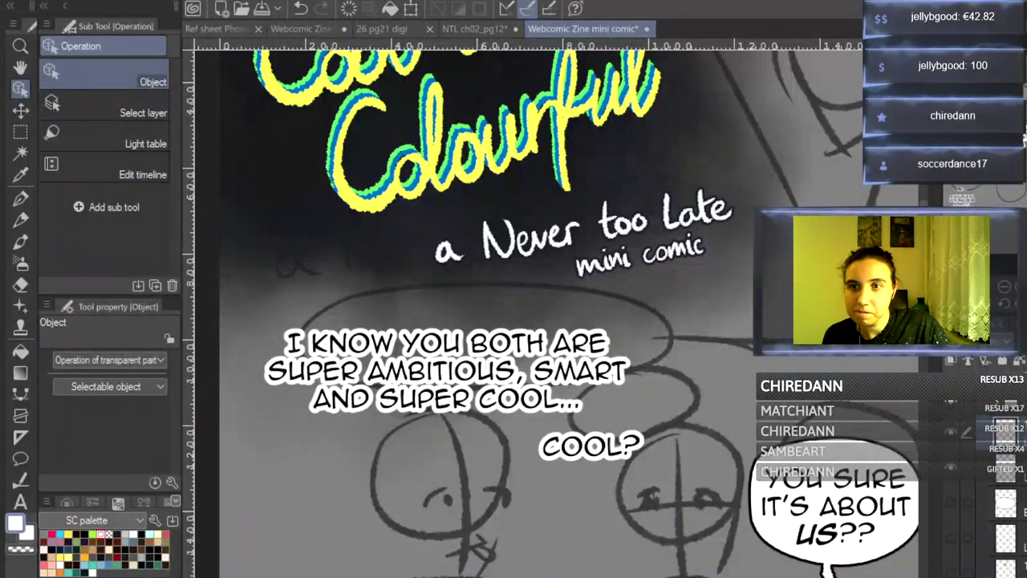
click(21, 393)
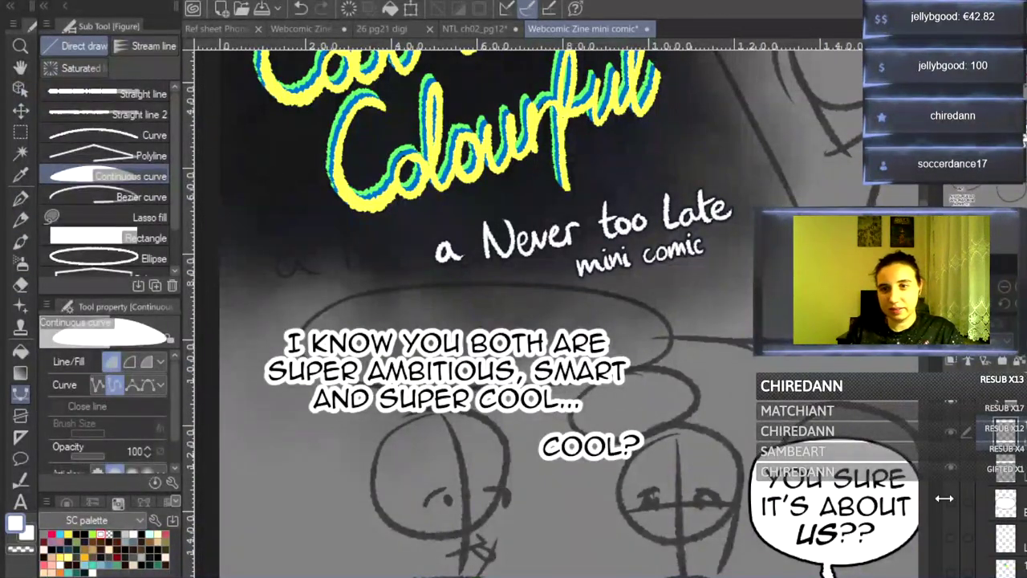
click(254, 341)
click(245, 393)
click(325, 425)
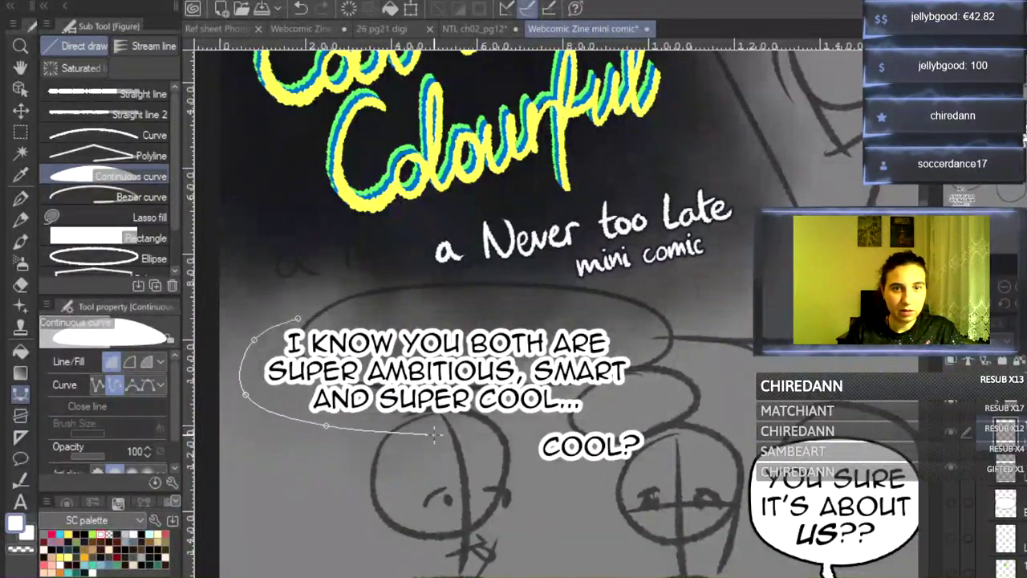
click(571, 425)
click(612, 317)
click(296, 318)
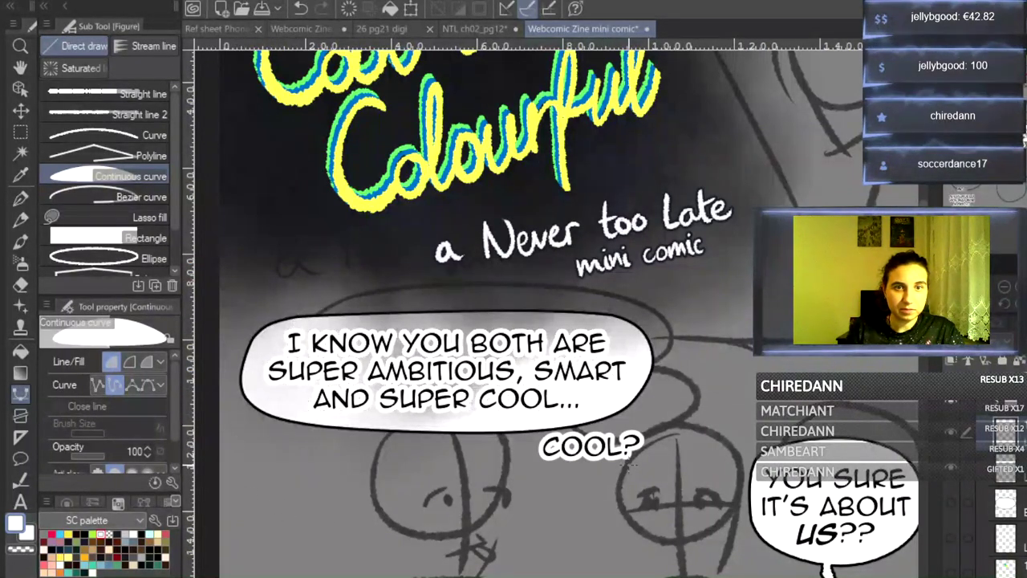
- Try to paint a white oval balloon freehand with the Real G-Pen near "COOL?", and undo it
click(22, 196)
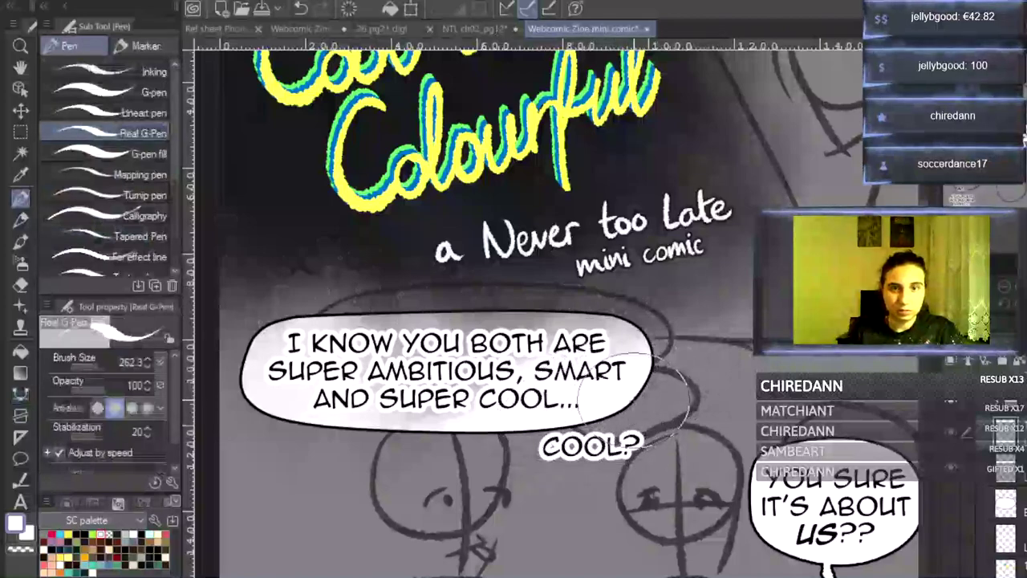
mouse_move(529, 429)
mouse_down()
mouse_move(581, 480)
mouse_move(614, 461)
mouse_move(590, 480)
mouse_up()
key(ctrl+z)
click(588, 466)
scroll(590, 480, down, 2)
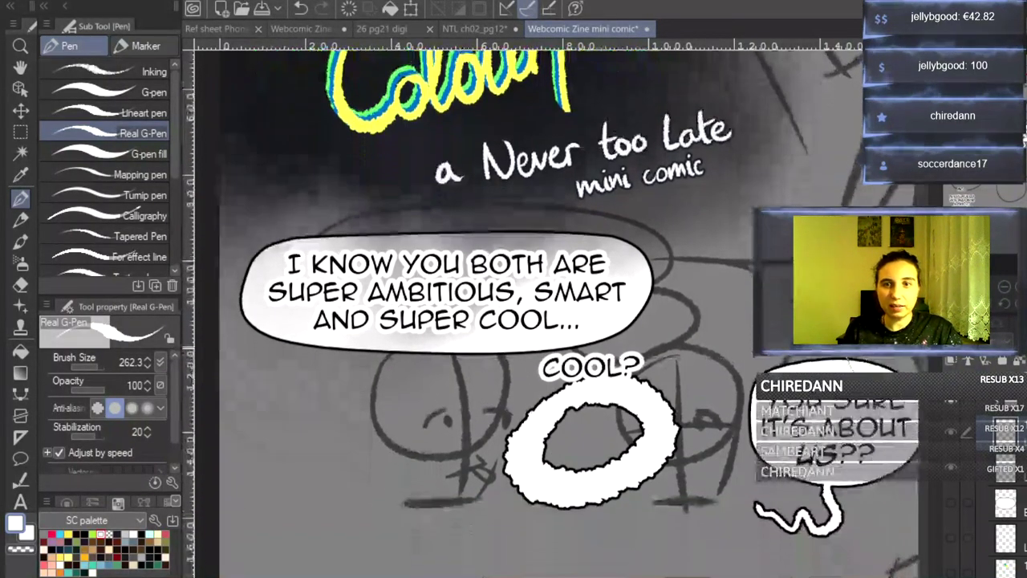
key(ctrl+z)
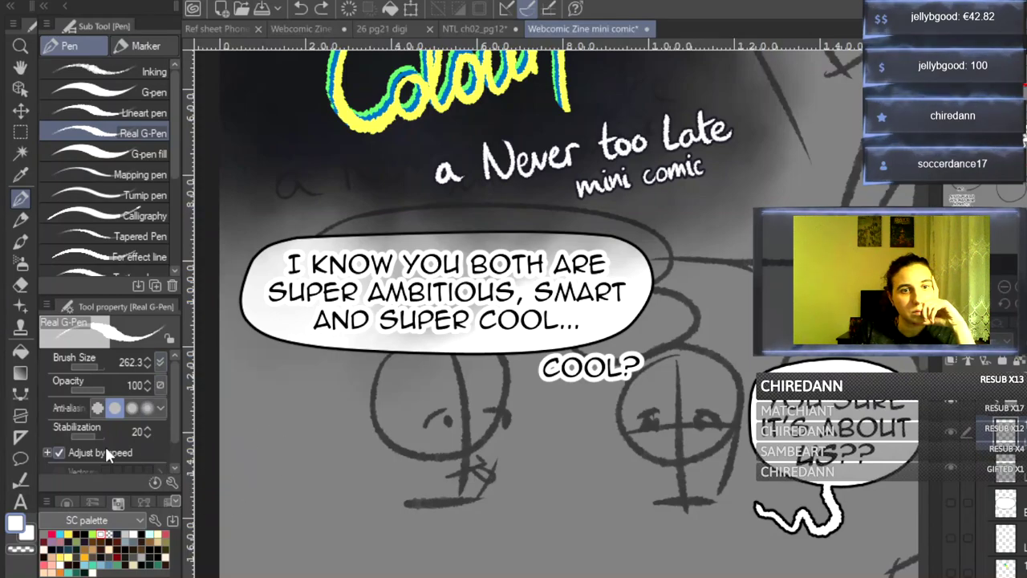
- Try a small Continuous curve balloon around "COOL?" overlapping the larger speech balloon, and undo it
click(21, 393)
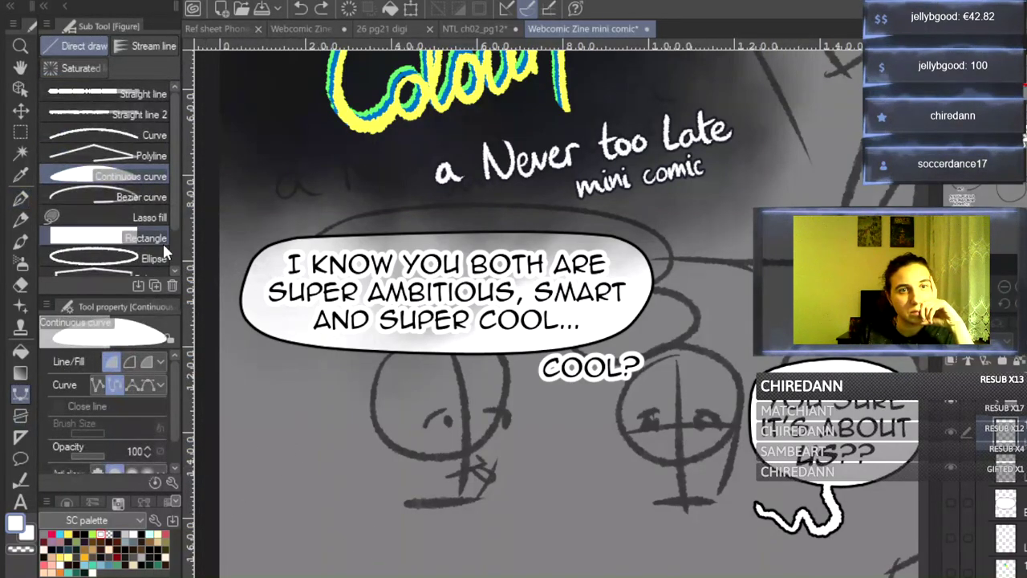
drag(173, 407, 174, 446)
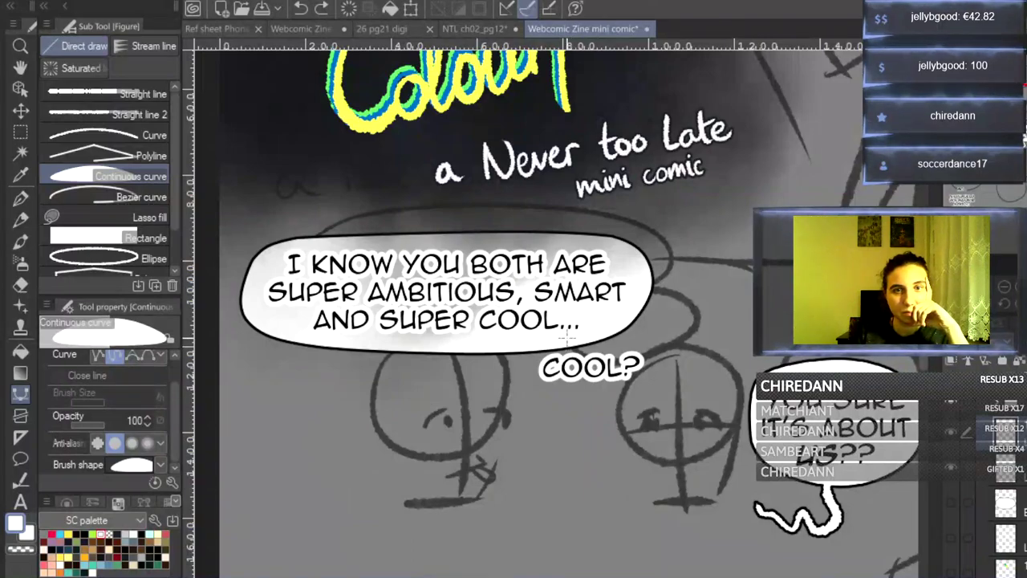
click(620, 398)
click(640, 327)
click(568, 327)
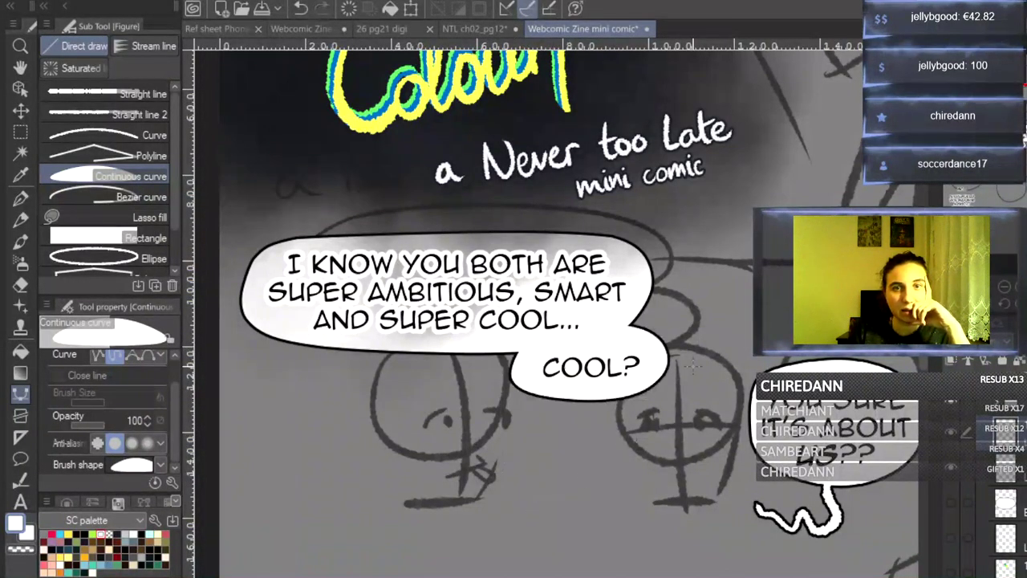
key(ctrl+z)
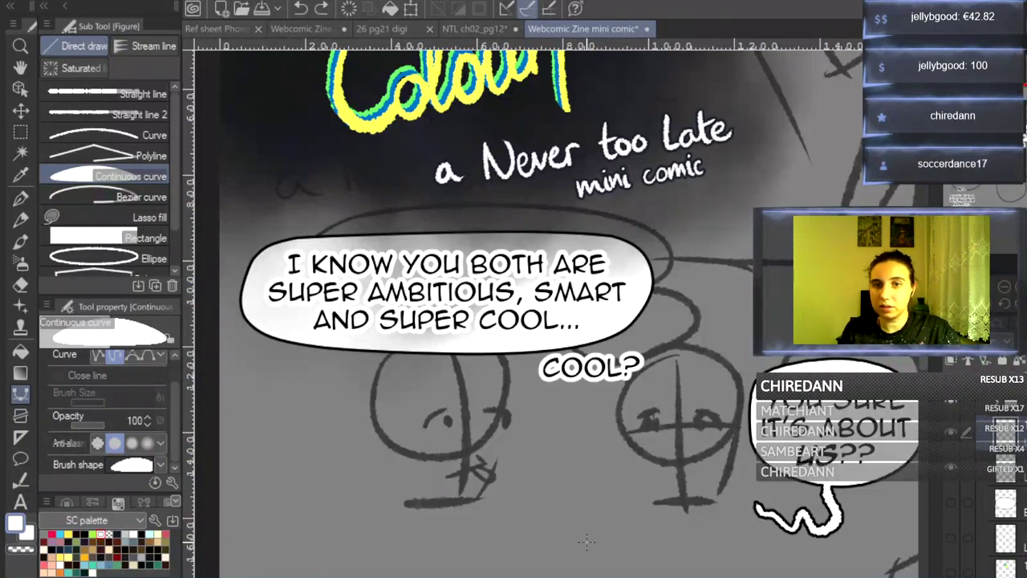
- Draw a curved white Real G-Pen connector from the "SUPER COOL..." balloon towards the top of the "YOU SURE" balloon
scroll(589, 530, right, 5)
scroll(515, 399, left, 2)
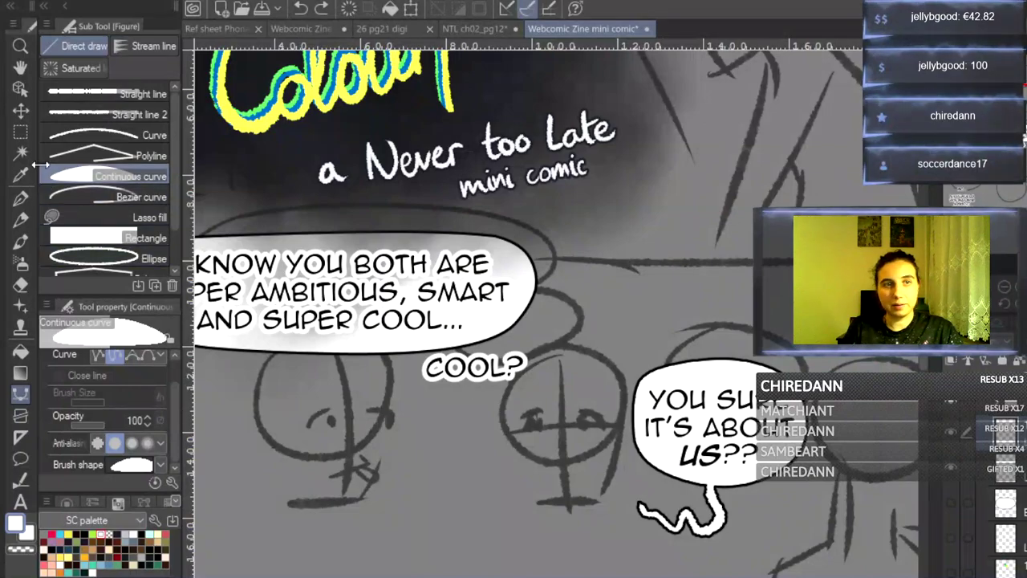
click(20, 198)
mouse_move(513, 293)
mouse_down()
mouse_move(666, 295)
mouse_move(698, 316)
mouse_move(693, 347)
mouse_up()
- Try a short second tail under the "YOU SURE" balloon, tapering its tip with transparent colour, and undo it
drag(761, 493, 810, 503)
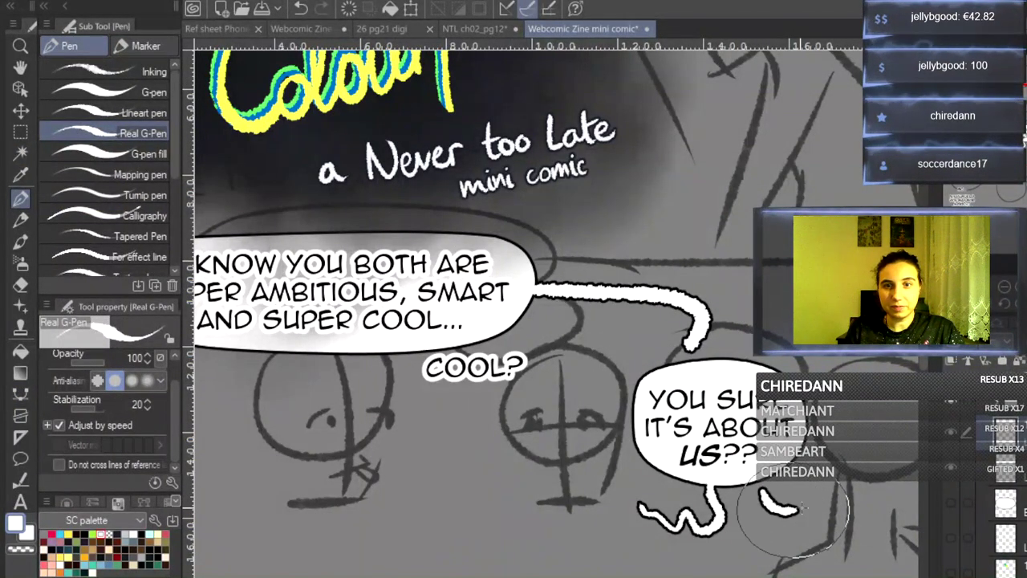
key(ctrl+z)
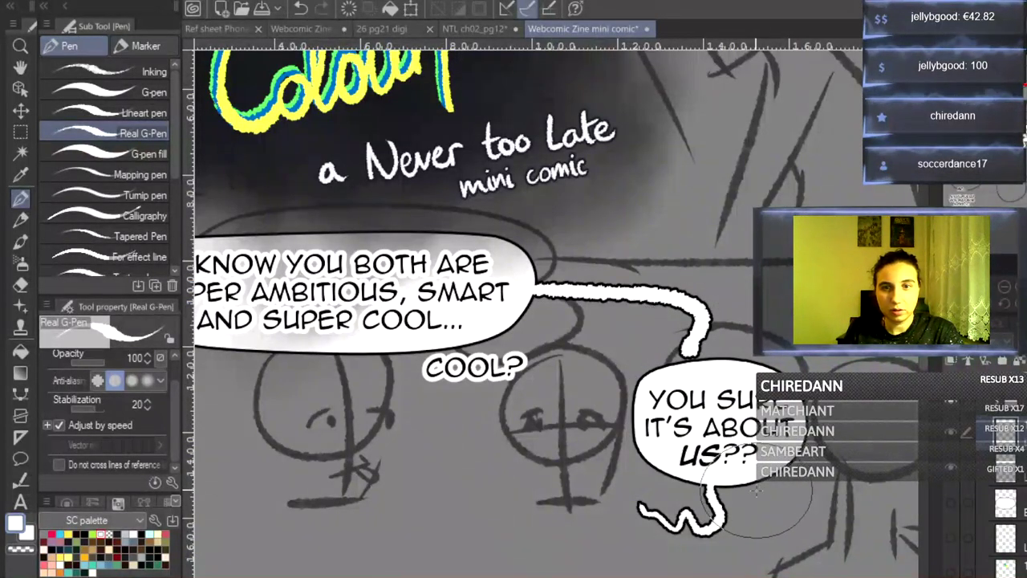
mouse_move(753, 490)
mouse_down()
mouse_move(769, 511)
mouse_move(798, 516)
mouse_up()
key(ctrl+z)
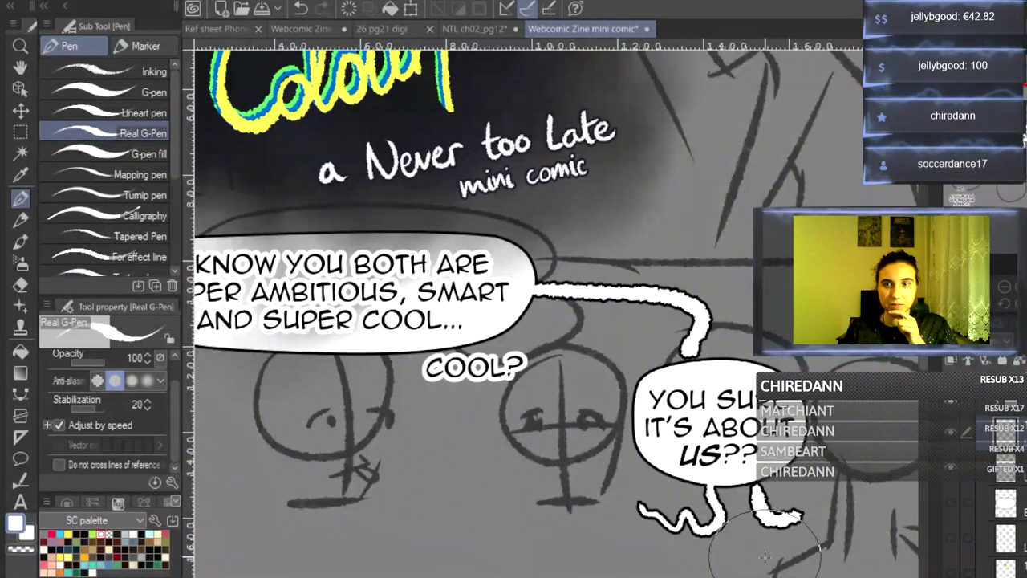
click(32, 551)
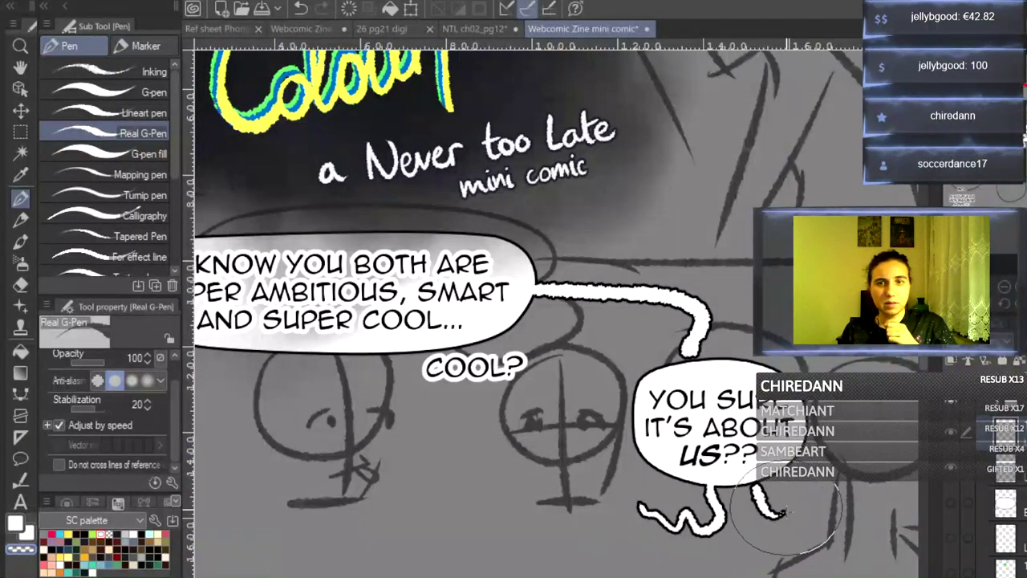
key(ctrl+z)
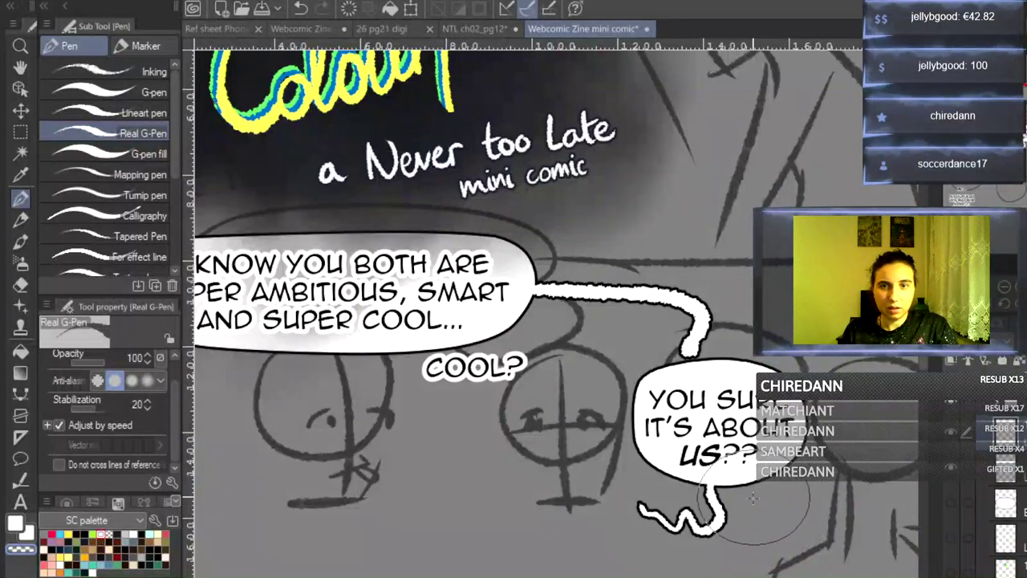
- Try to taper the lower end of the connector with transparent colour, and remove the whole connector
drag(690, 336, 681, 345)
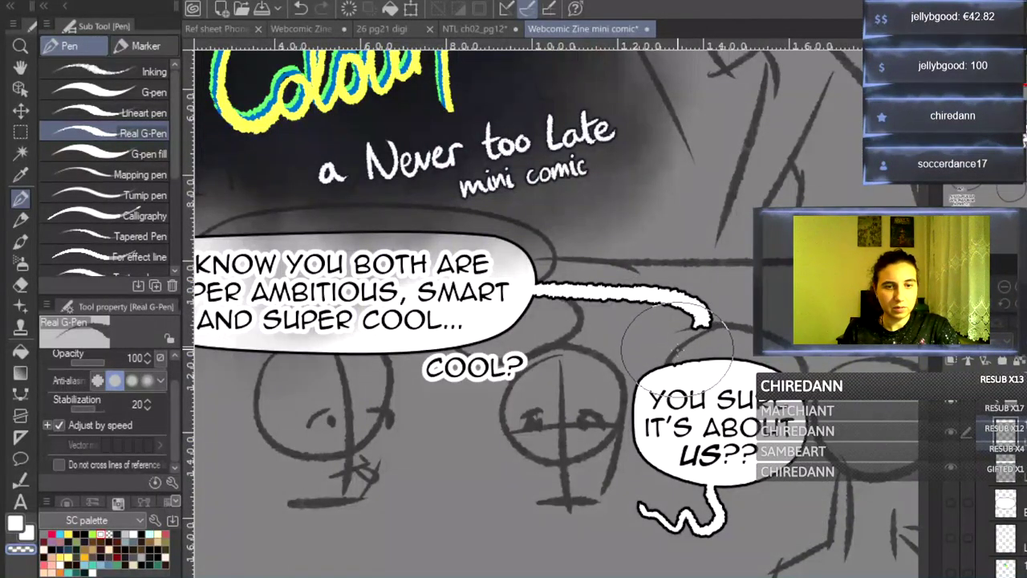
key(ctrl+y)
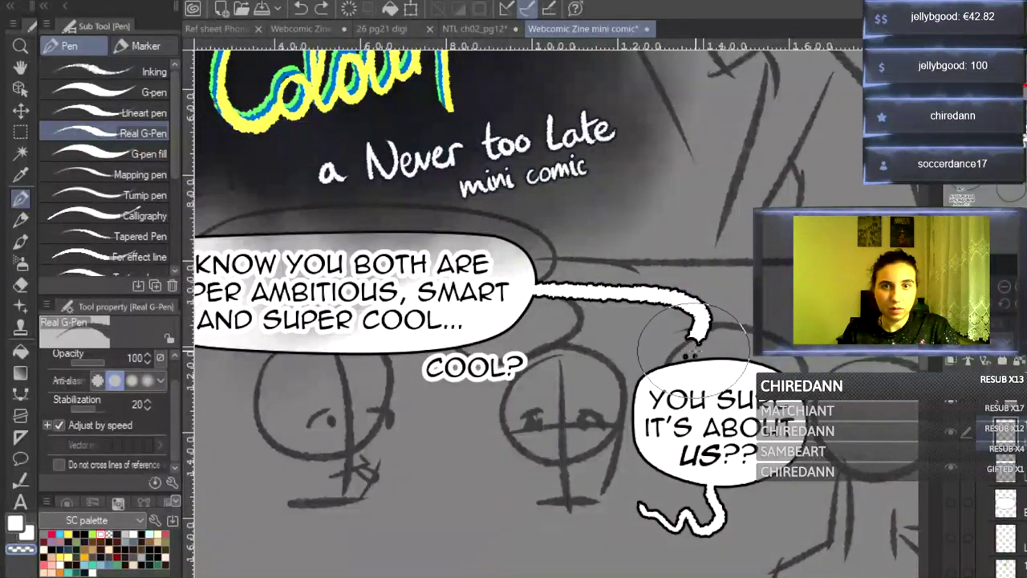
key(ctrl+z)
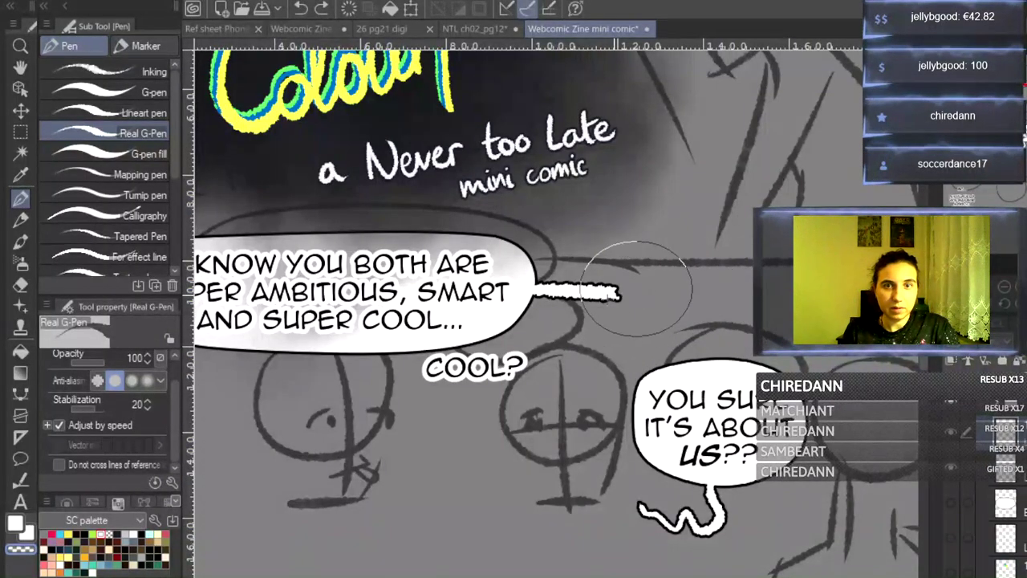
key(ctrl+z)
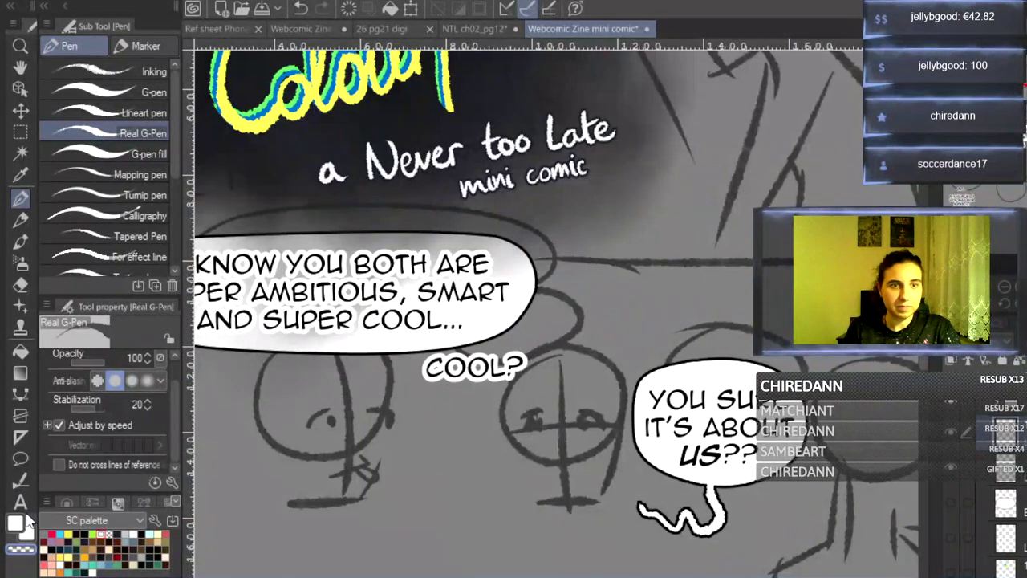
- Try redrawing the white connector between the "SUPER COOL..." and "YOU SURE" balloons, and undo it
click(1005, 287)
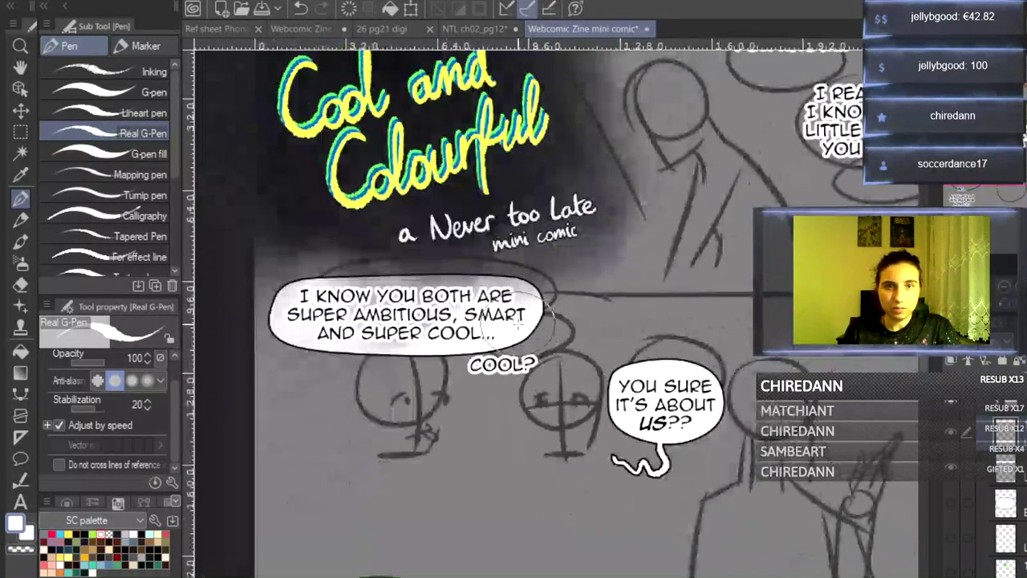
mouse_move(525, 316)
mouse_down()
mouse_move(592, 315)
mouse_move(651, 353)
mouse_up()
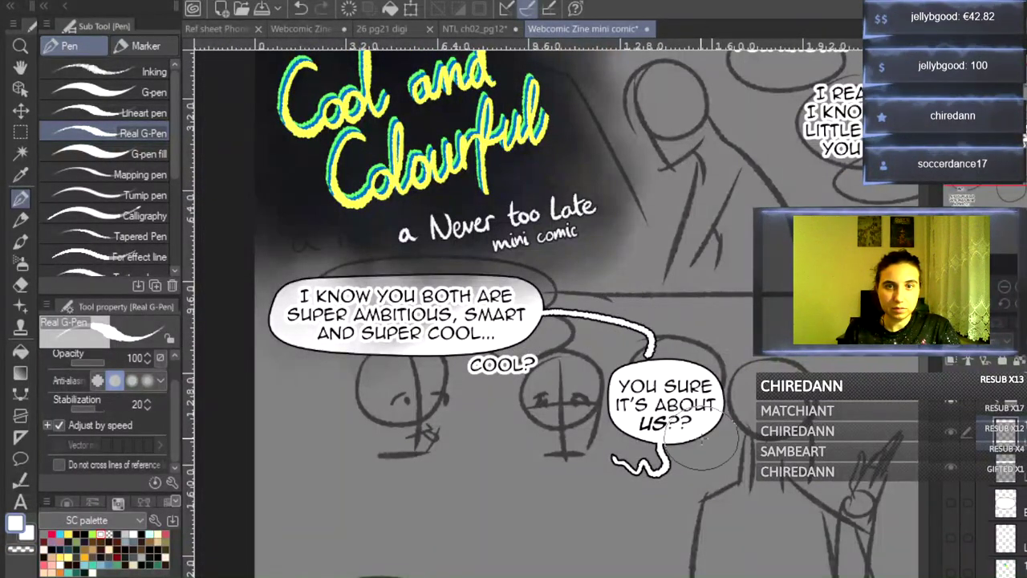
key(ctrl+z)
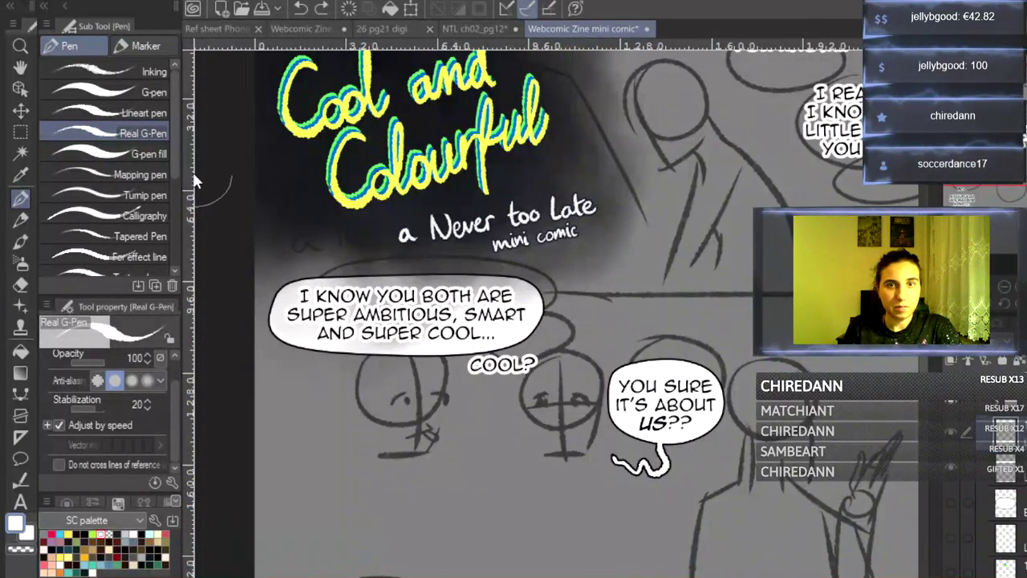
- Draw a thin white connector between the "SUPER COOL..." and "YOU SURE" balloons and a short second tail with the G-pen at brush size 73.7
click(135, 90)
mouse_move(505, 319)
mouse_down()
mouse_move(632, 321)
mouse_move(646, 353)
mouse_up()
key(ctrl+z)
drag(95, 355, 93, 357)
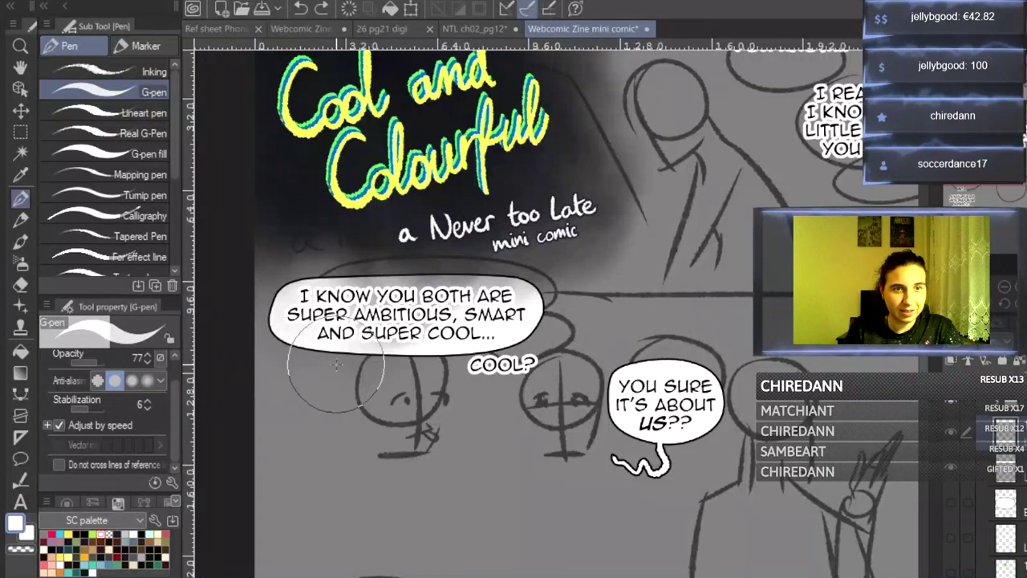
scroll(96, 363, up, 1)
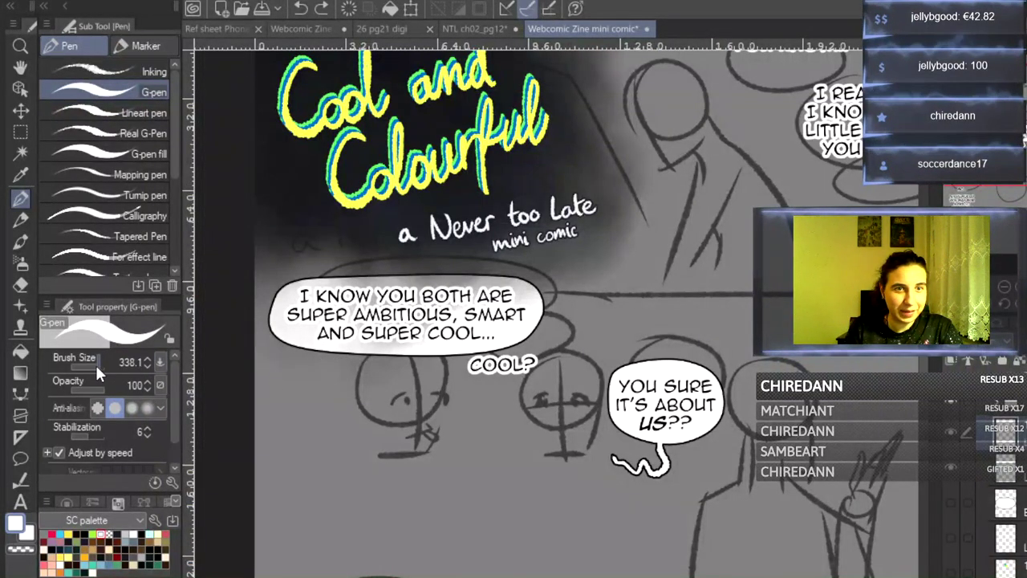
mouse_move(540, 308)
mouse_down()
mouse_move(649, 319)
mouse_move(658, 332)
mouse_move(642, 363)
mouse_up()
drag(691, 454, 730, 450)
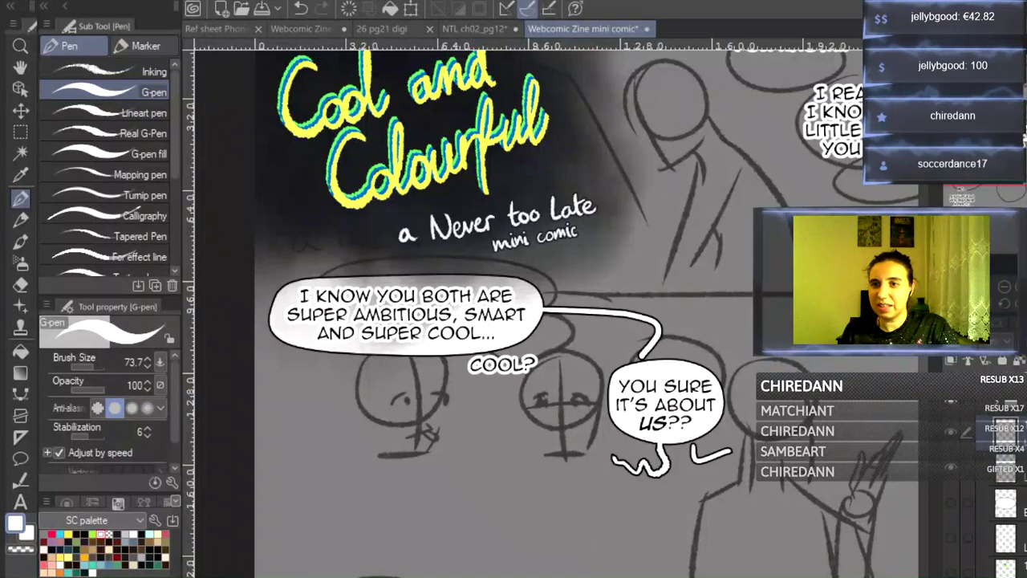
- Add a new layer for the "COOL?" balloon and give it a border effect
key(ctrl+shift+n)
click(986, 366)
click(995, 330)
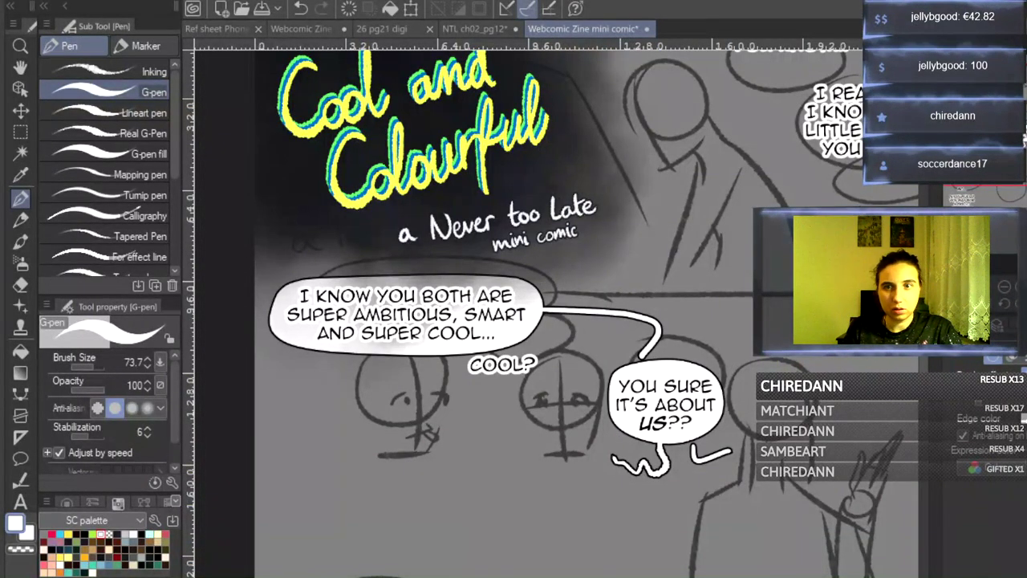
- Try outlining an oval around "COOL?" with the G-pen and filling it white, and undo it
mouse_move(491, 343)
mouse_down()
mouse_move(453, 357)
mouse_move(462, 383)
mouse_move(502, 389)
mouse_move(542, 367)
mouse_move(532, 346)
mouse_move(469, 344)
mouse_up()
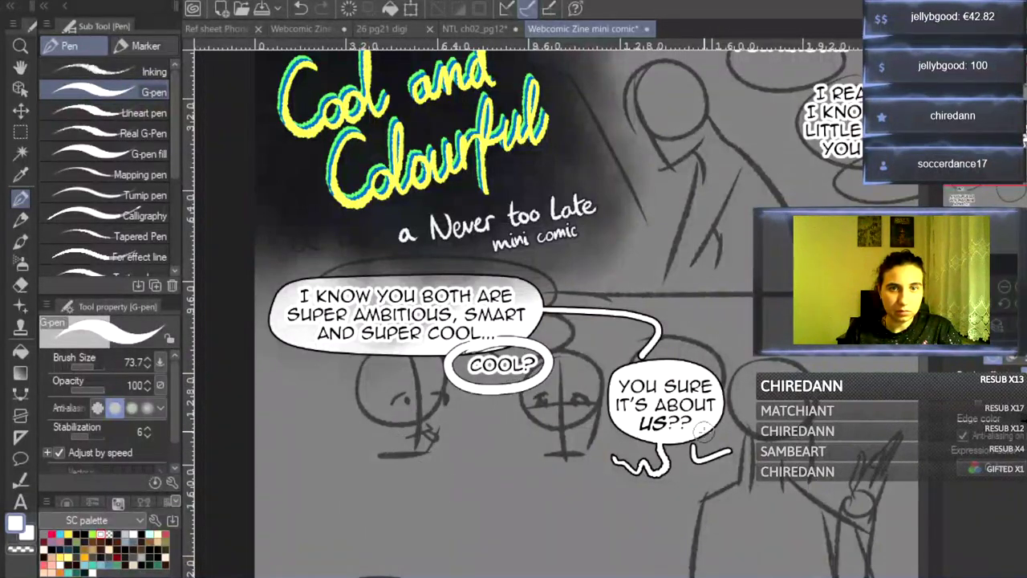
click(997, 325)
mouse_move(471, 353)
mouse_down()
mouse_move(471, 383)
mouse_move(535, 368)
mouse_move(487, 353)
mouse_move(520, 369)
mouse_up()
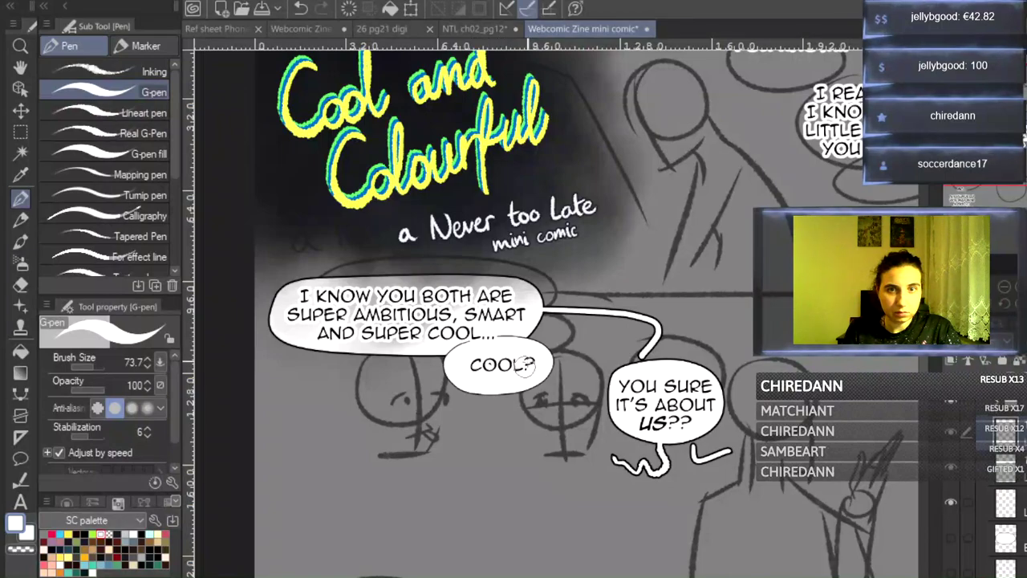
key(ctrl+z)
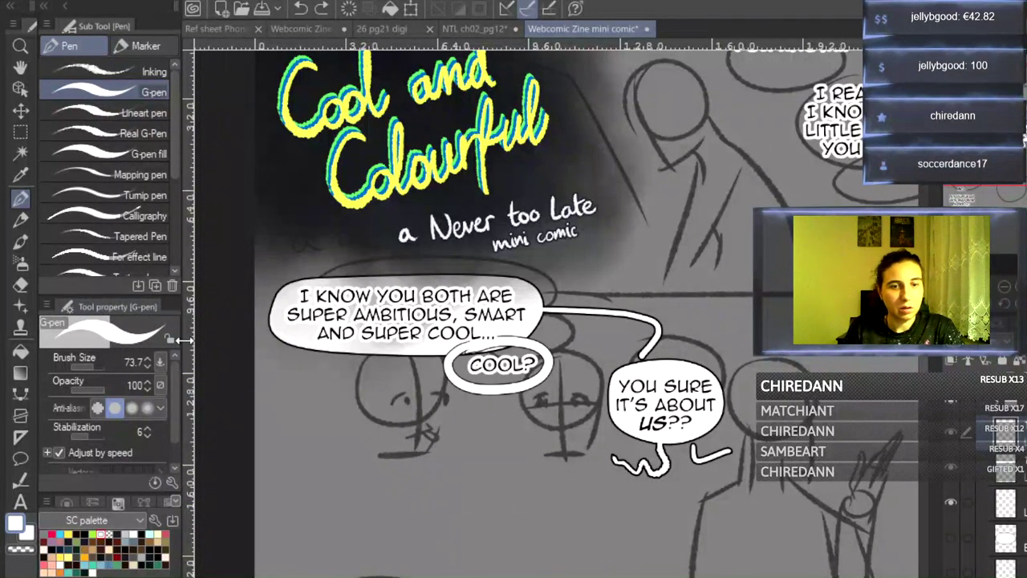
key(ctrl+z)
- Try a white Continuous curve balloon around "COOL?", and undo it
click(21, 394)
key(ctrl+plus)
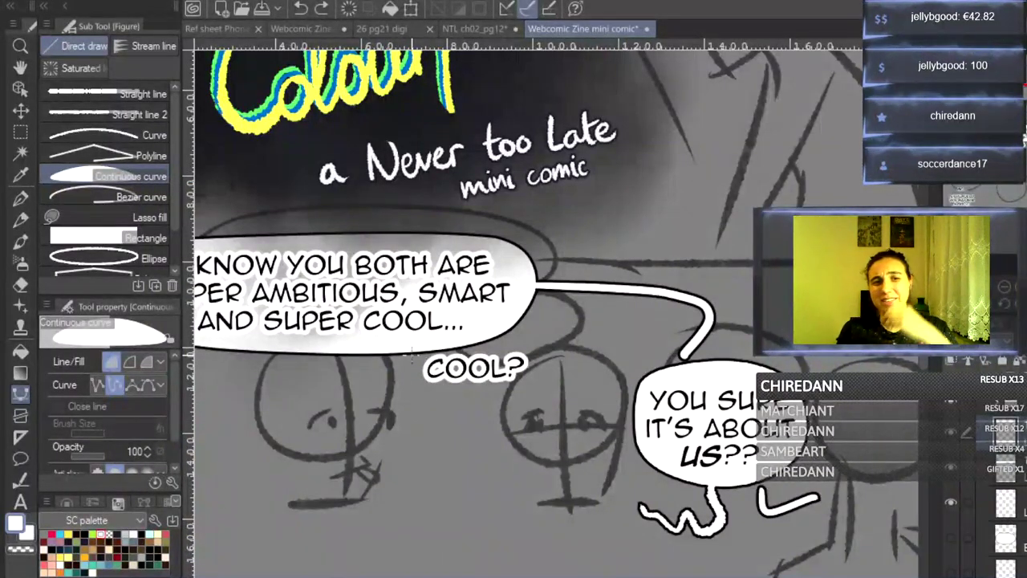
click(459, 339)
click(414, 342)
click(396, 382)
click(473, 400)
click(544, 376)
click(532, 342)
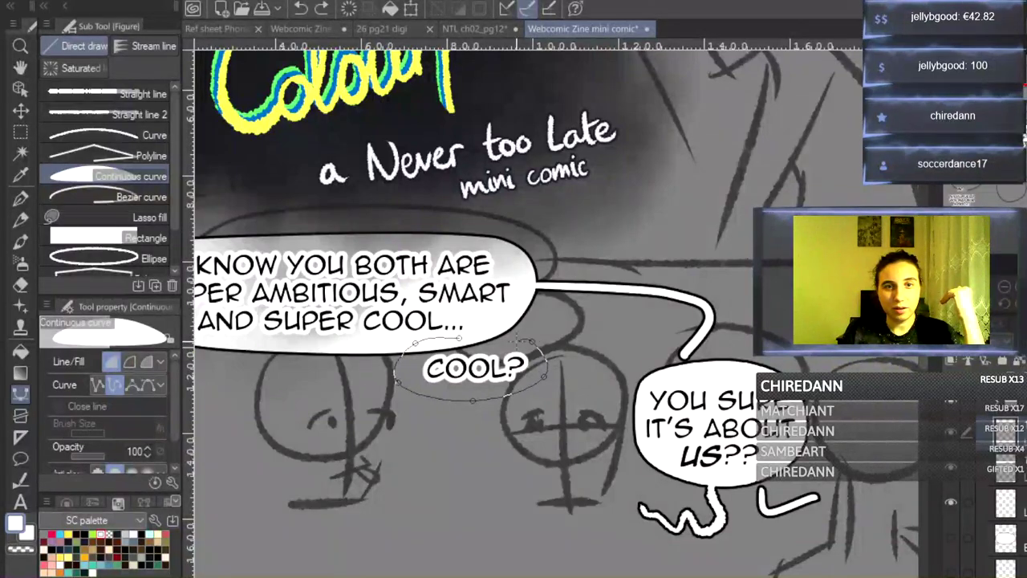
click(459, 339)
key(ctrl+z)
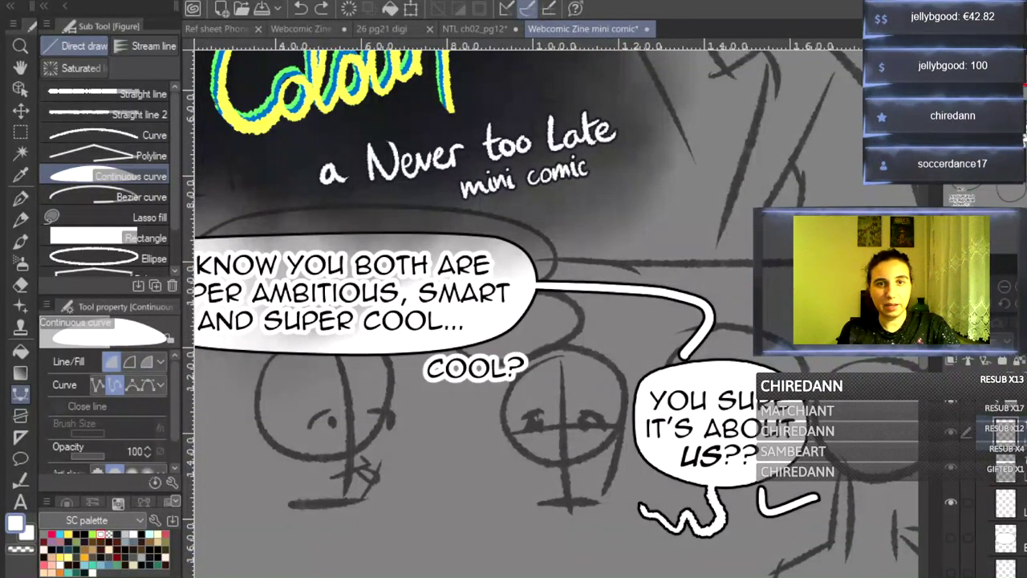
- Draw a closed white Continuous curve balloon around "COOL?", overlapping the lower edge of the "SUPER COOL..." balloon
click(1000, 323)
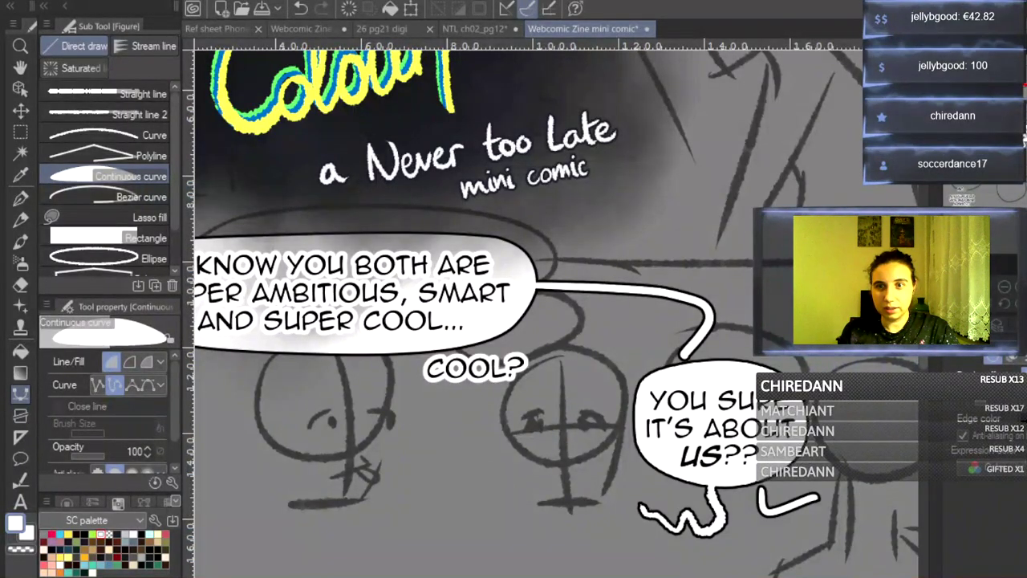
click(970, 324)
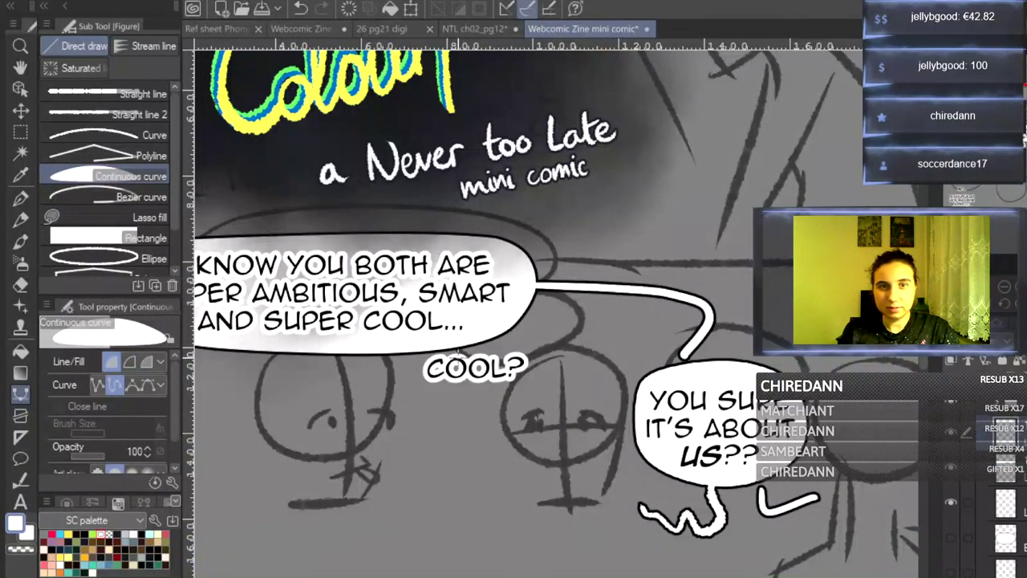
click(447, 340)
click(409, 354)
click(409, 384)
click(482, 395)
click(540, 375)
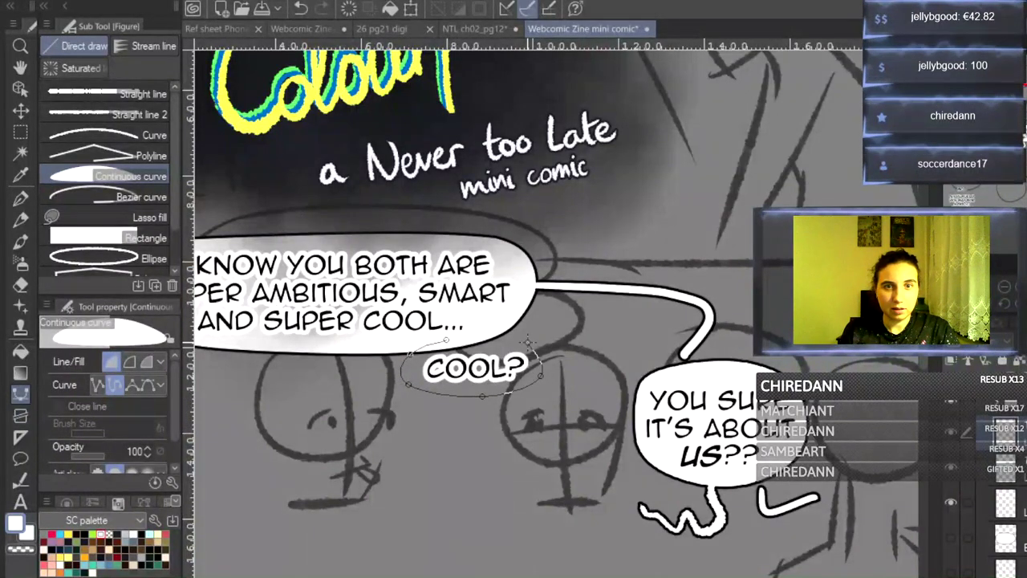
click(447, 340)
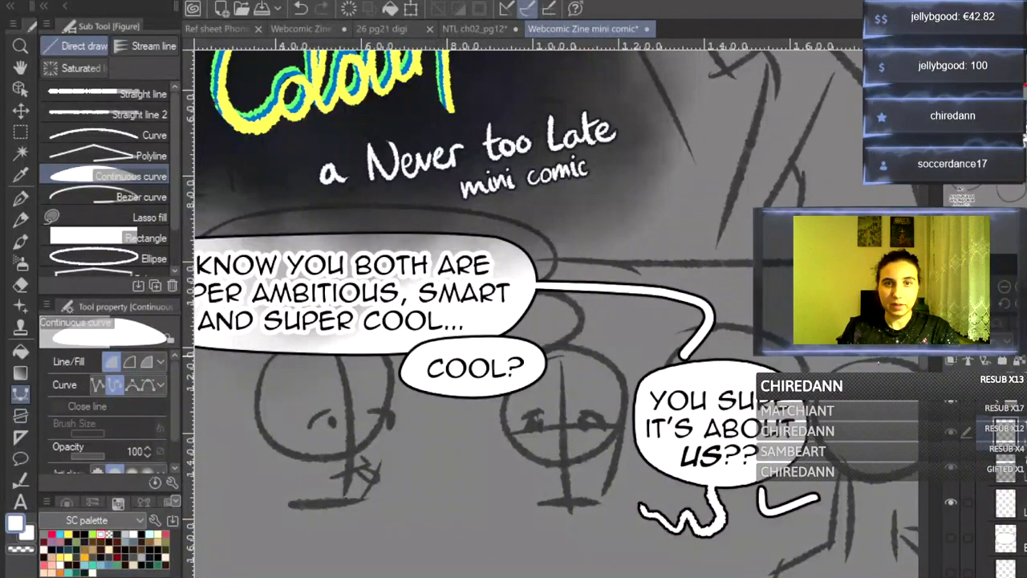
- Try a short tail under the "COOL?" balloon with the Real G-Pen, and undo it
key(p)
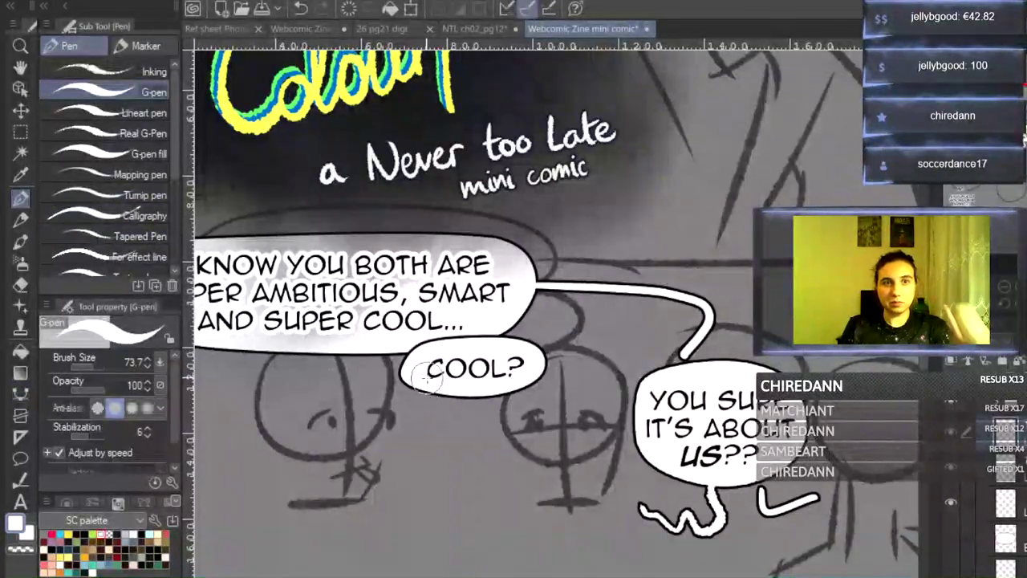
click(125, 134)
drag(456, 395, 435, 420)
key(ctrl+z)
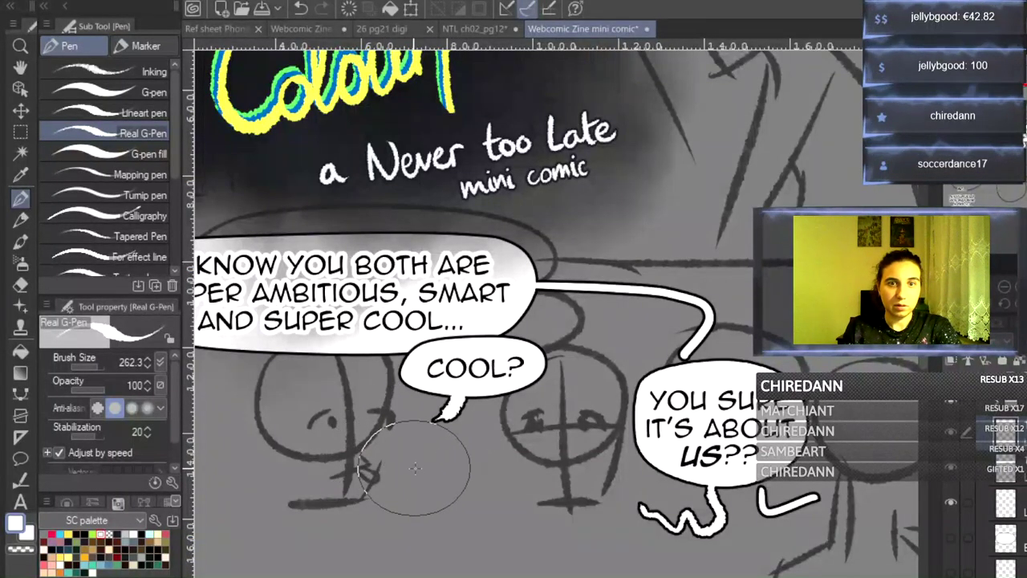
key(ctrl+z)
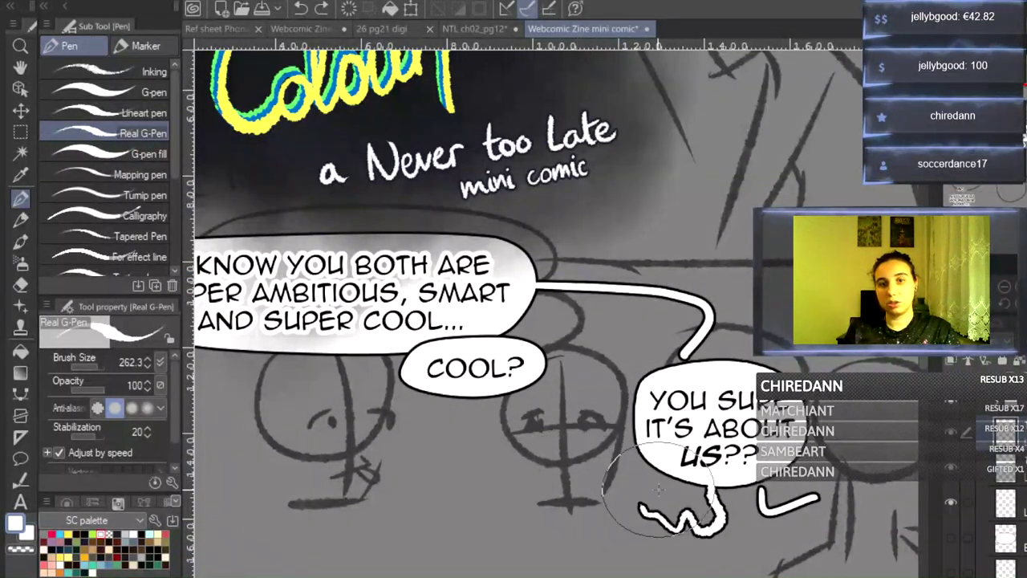
- Draw a short curved white tail under the "COOL?" balloon with the Lineart pen, tapering down towards the leftmost sketched head
click(142, 112)
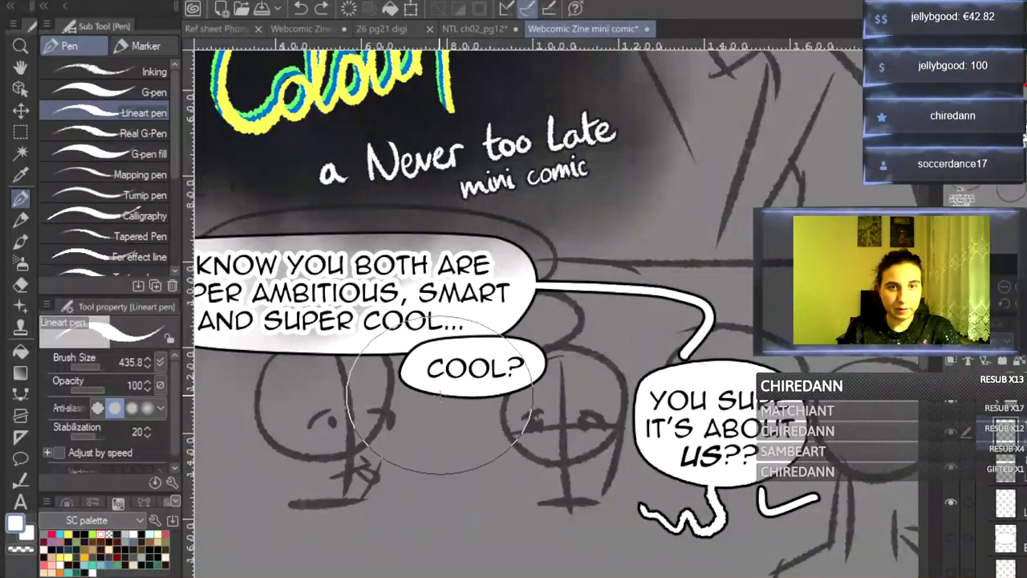
drag(451, 383, 425, 430)
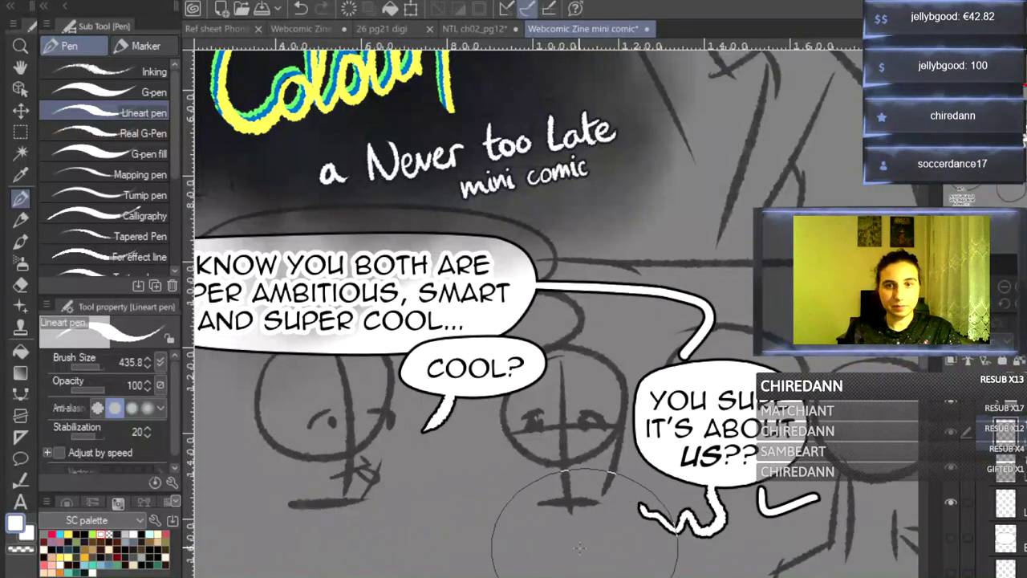
- Erase the thin connector and the second tail of the "YOU SURE" balloon on their layer using transparent colour
click(20, 550)
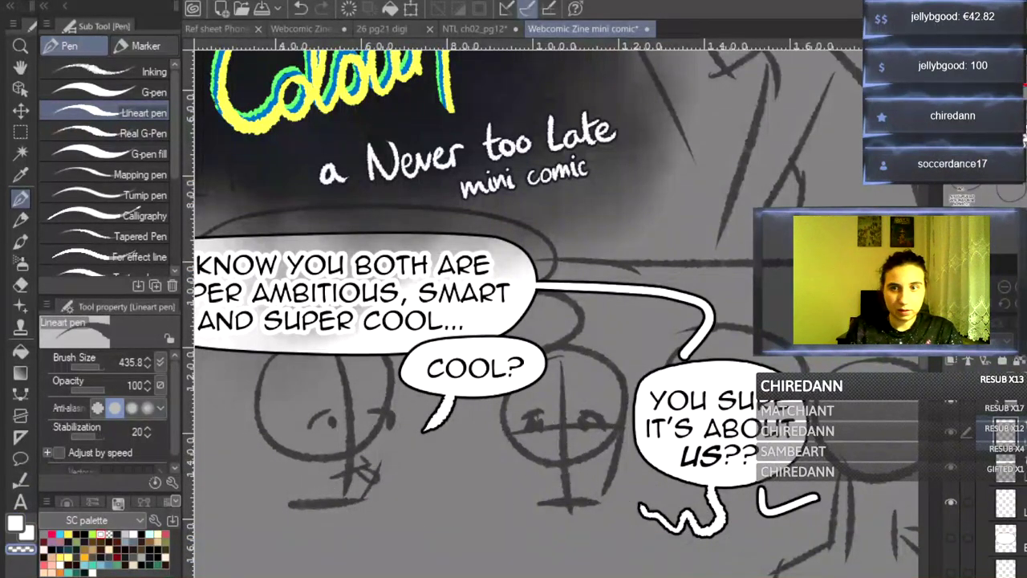
click(1009, 467)
mouse_move(542, 277)
mouse_down()
mouse_move(543, 290)
mouse_move(674, 297)
mouse_move(702, 333)
mouse_move(685, 353)
mouse_up()
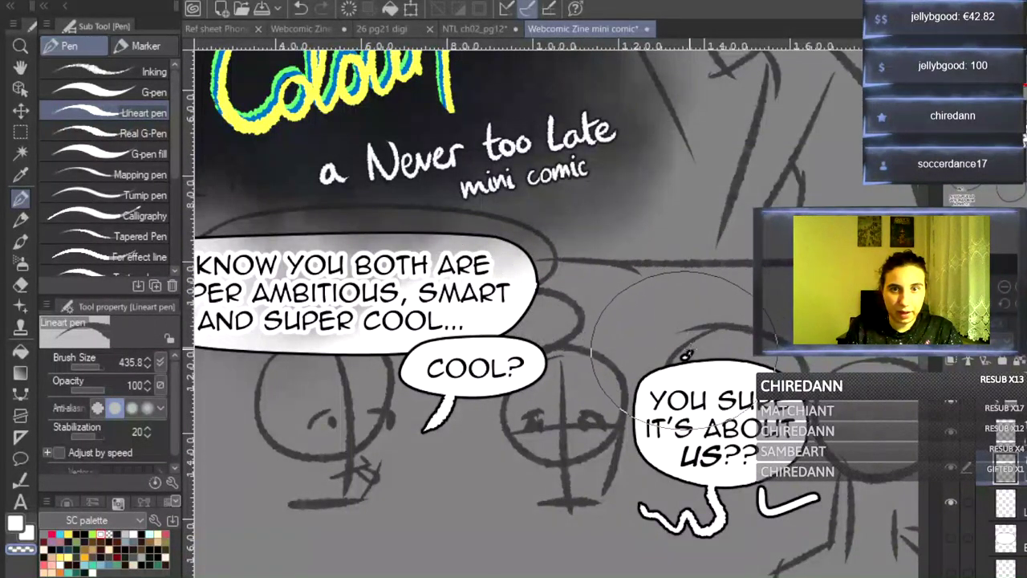
mouse_move(761, 485)
mouse_down()
mouse_move(750, 497)
mouse_move(810, 497)
mouse_up()
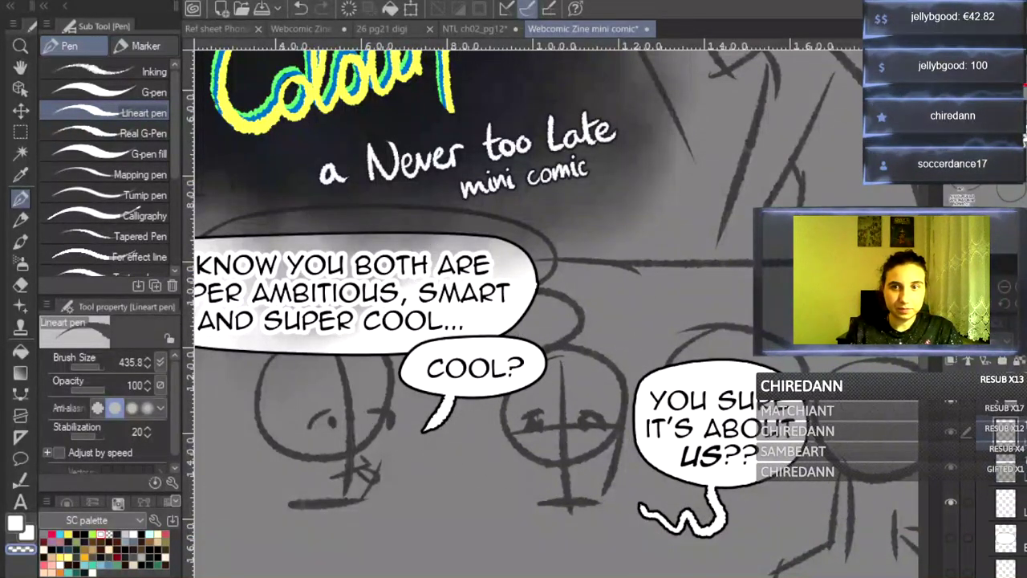
- Draw a curved white Lineart pen connector from the "SUPER COOL..." balloon down to the top of the "YOU SURE" balloon
click(1009, 467)
drag(525, 288, 613, 297)
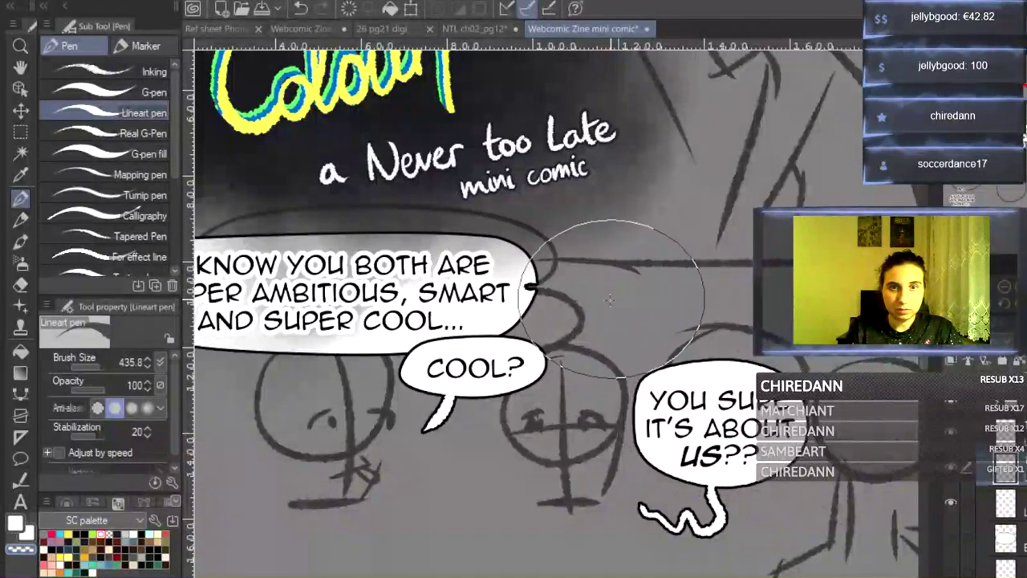
key(ctrl+z)
click(15, 523)
mouse_move(520, 282)
mouse_down()
mouse_move(622, 294)
mouse_move(688, 350)
mouse_up()
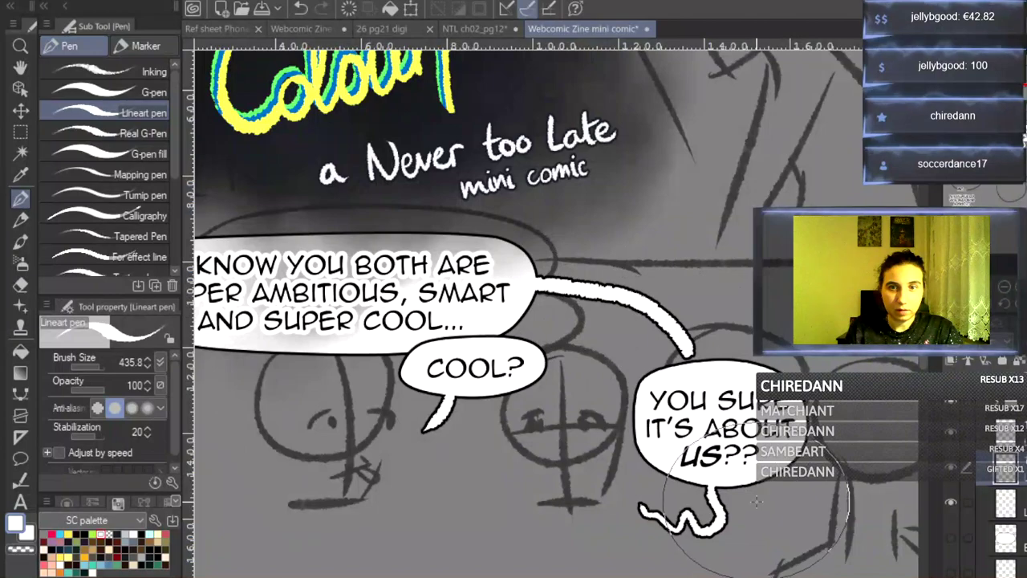
- Draw a short curved second tail under the "YOU SURE" balloon, tapering towards the rightmost sketched figure
drag(746, 495, 818, 512)
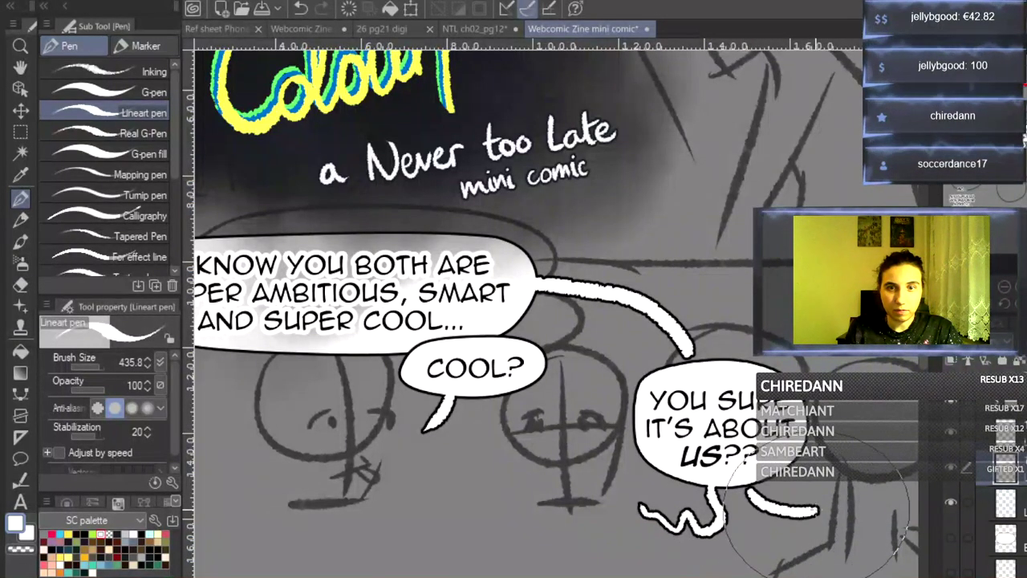
key(ctrl+z)
mouse_move(744, 491)
mouse_down()
mouse_move(782, 518)
mouse_move(802, 514)
mouse_up()
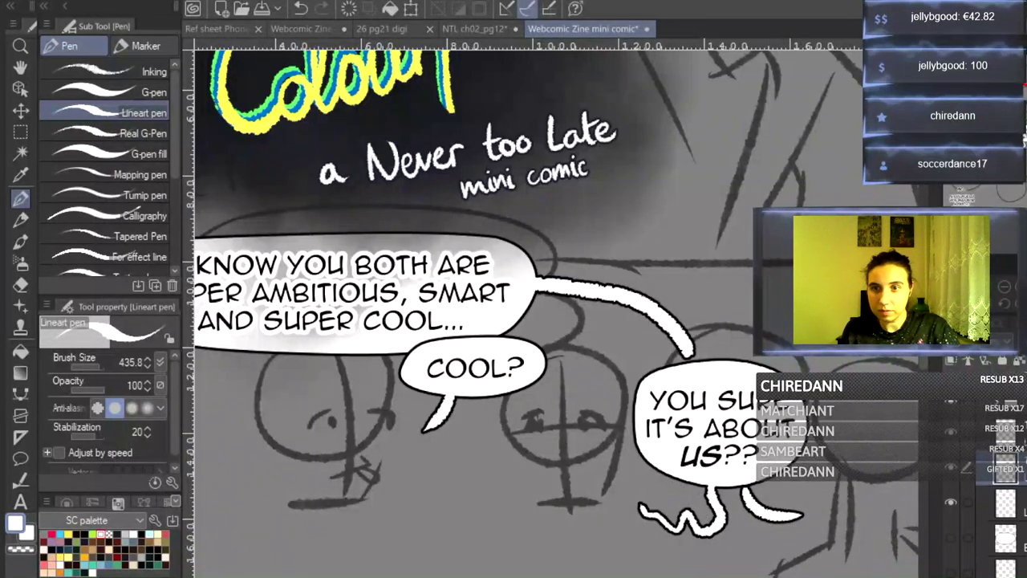
- Draw a closed white Continuous curve balloon around "YOU KNOW..." in the upper panel
scroll(554, 313, right, 5)
scroll(554, 313, left, 3)
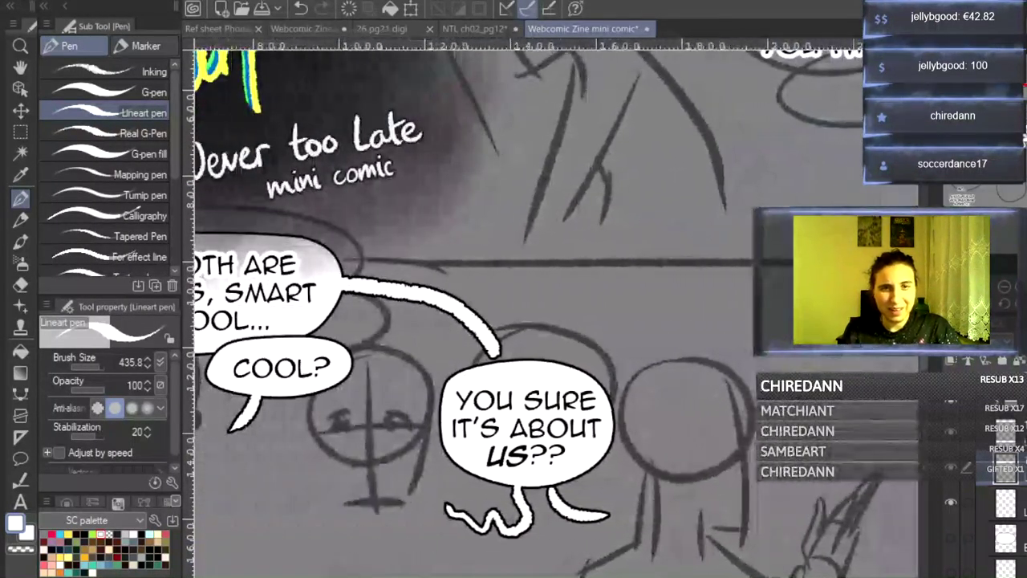
drag(927, 361, 926, 283)
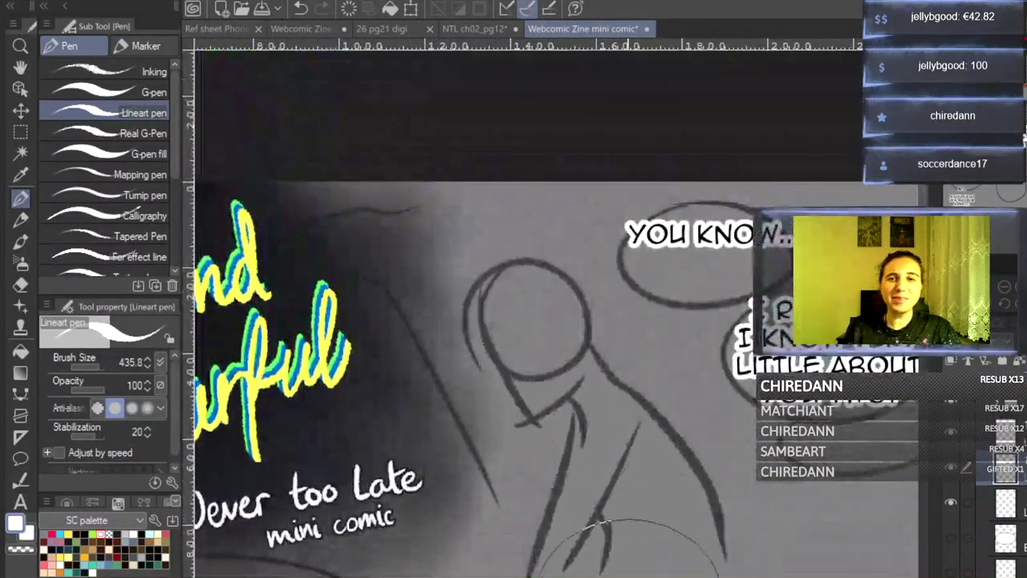
drag(645, 576, 714, 577)
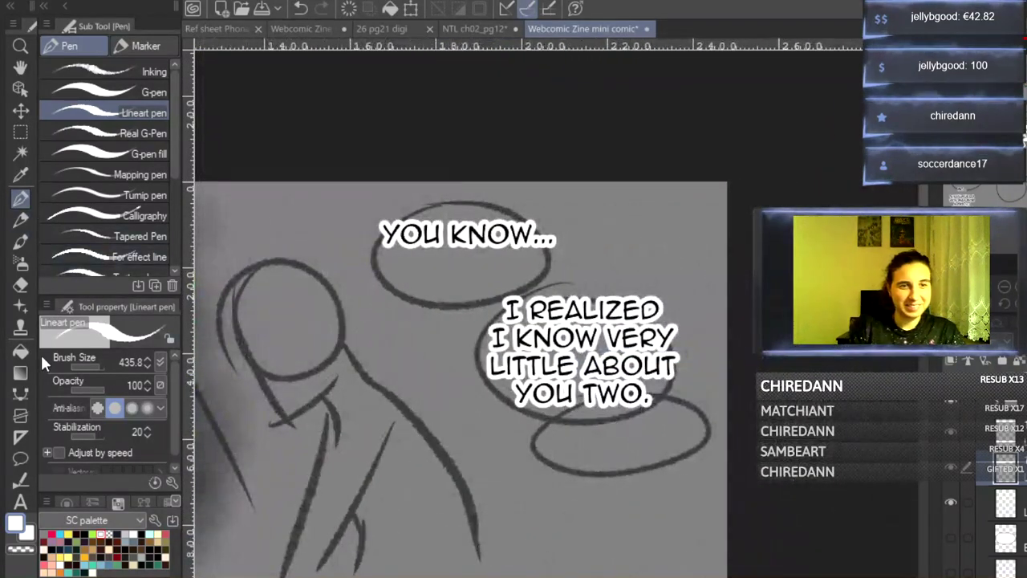
click(21, 395)
click(365, 201)
click(408, 271)
click(553, 263)
click(572, 222)
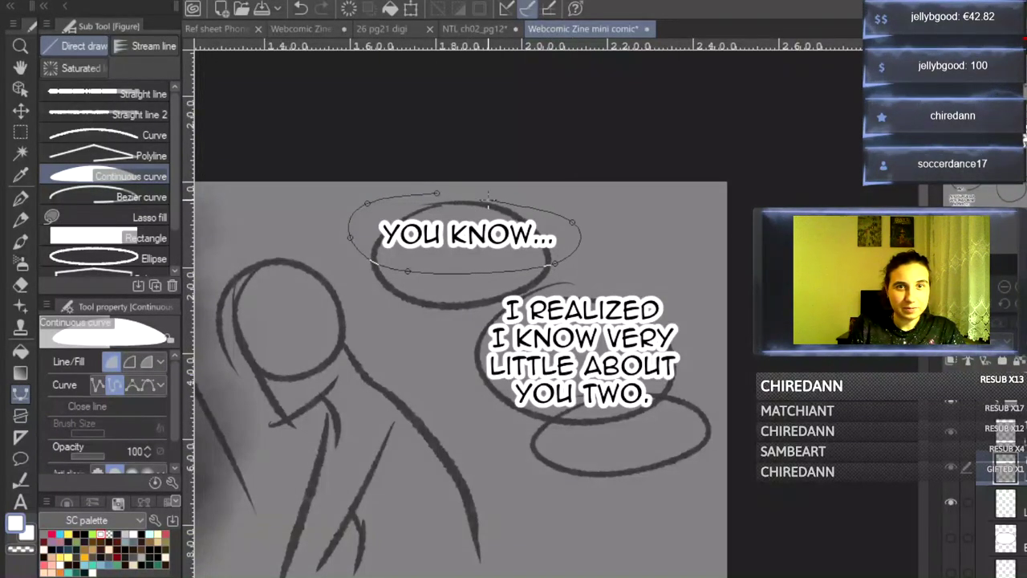
double_click(436, 195)
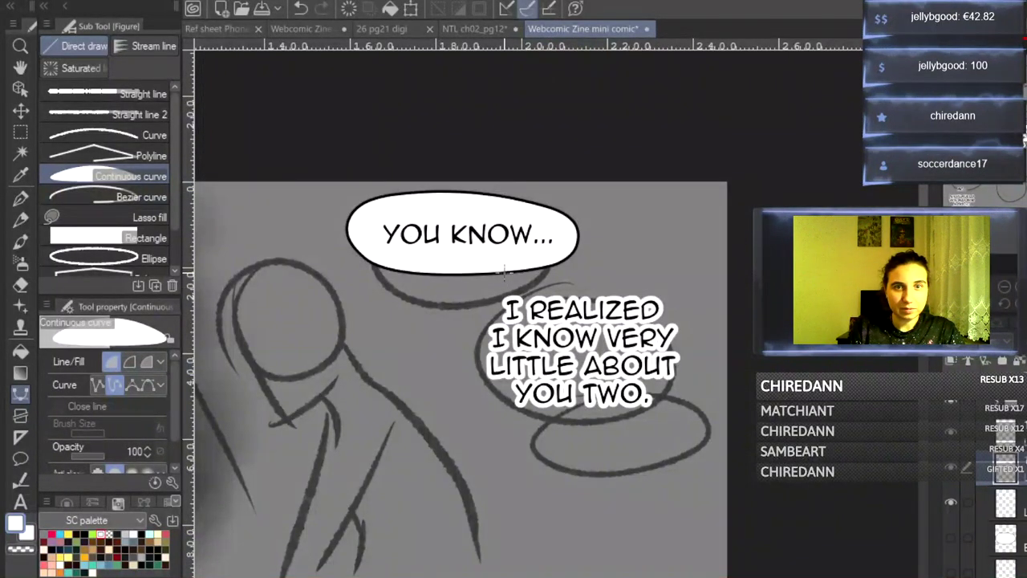
- Draw a closed white Continuous curve balloon around "I REALIZED I KNOW VERY LITTLE ABOUT YOU TWO.", overlapping the "YOU KNOW..." balloon
click(463, 377)
click(516, 429)
click(706, 361)
click(672, 279)
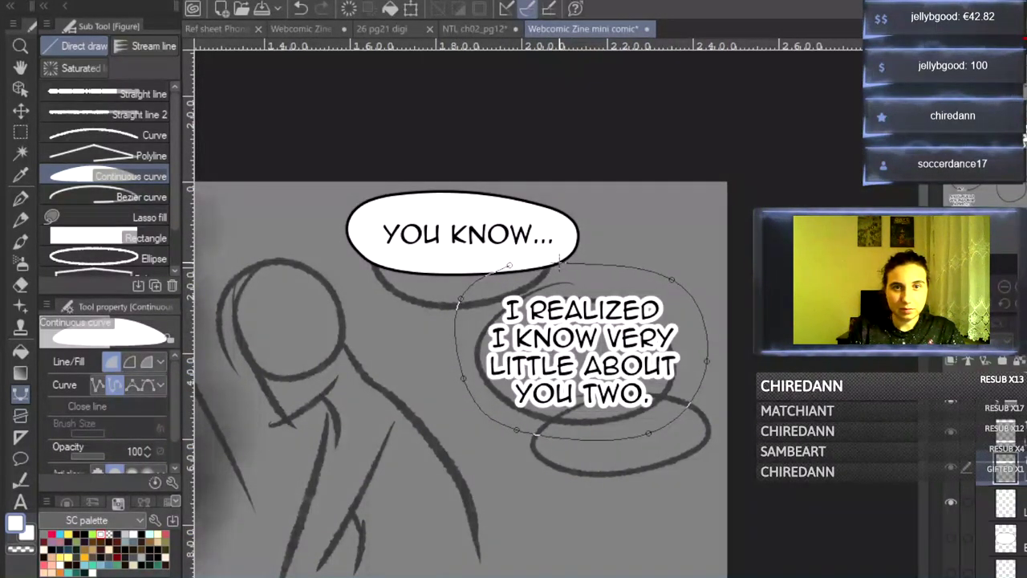
double_click(511, 266)
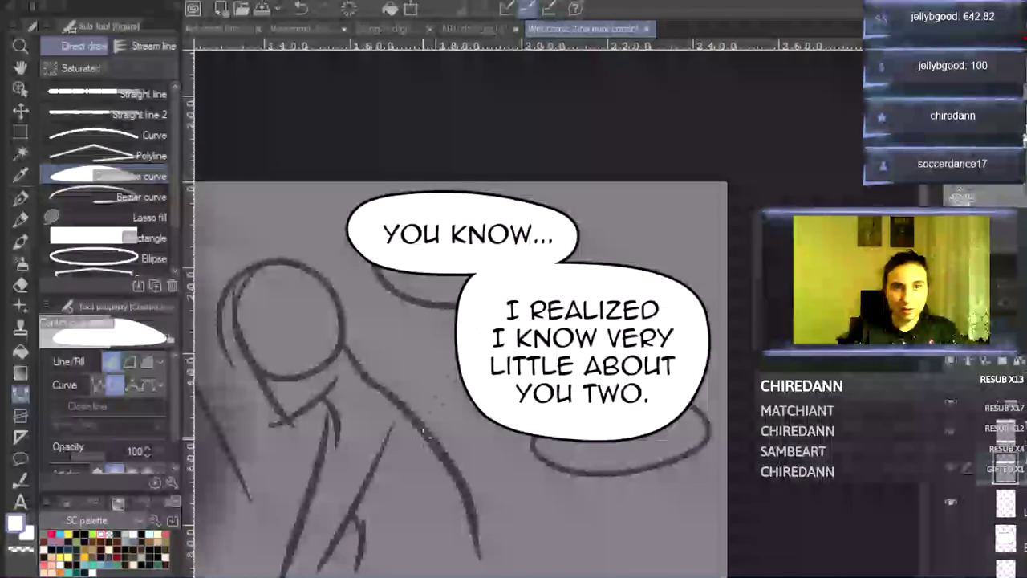
- Draw a short white Lineart pen tail from the "I REALIZED" balloon towards the sketched figure in the upper panel
click(20, 201)
mouse_move(463, 347)
mouse_down()
mouse_move(408, 364)
mouse_move(460, 370)
mouse_move(463, 361)
mouse_move(409, 363)
mouse_up()
key(ctrl+z)
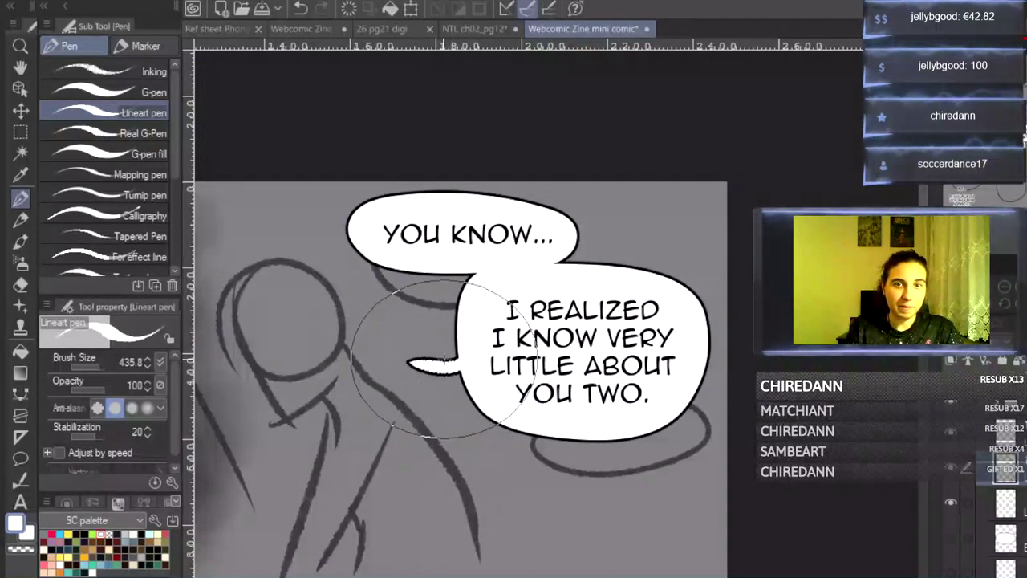
key(ctrl+z)
drag(468, 346, 415, 360)
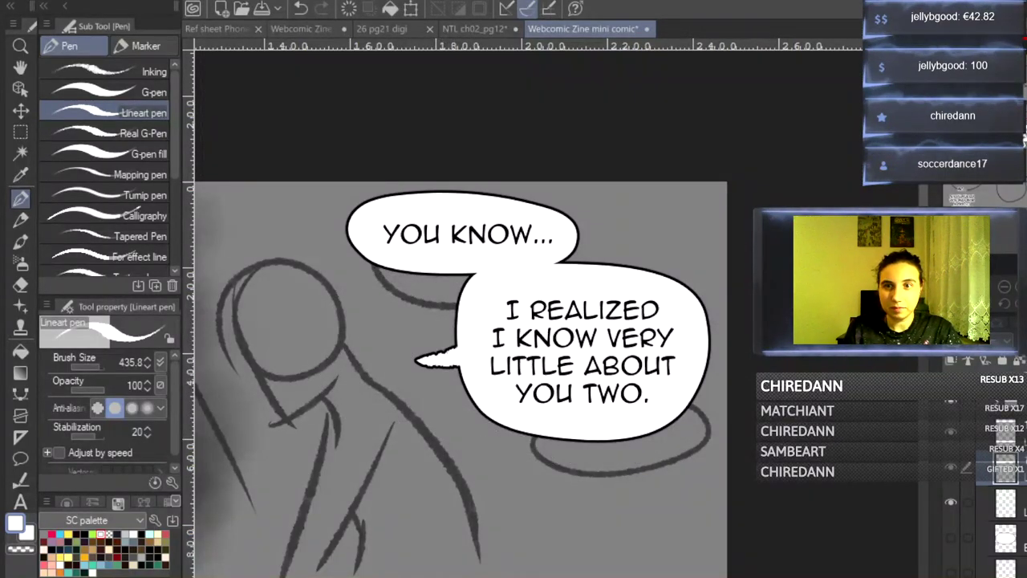
- Draw a closed white Curve balloon with a black outline around "SO... WHAT WOULD YOU SAY FOR A SHORT INTERVIEW?" in the lower panel
key(ctrl+0)
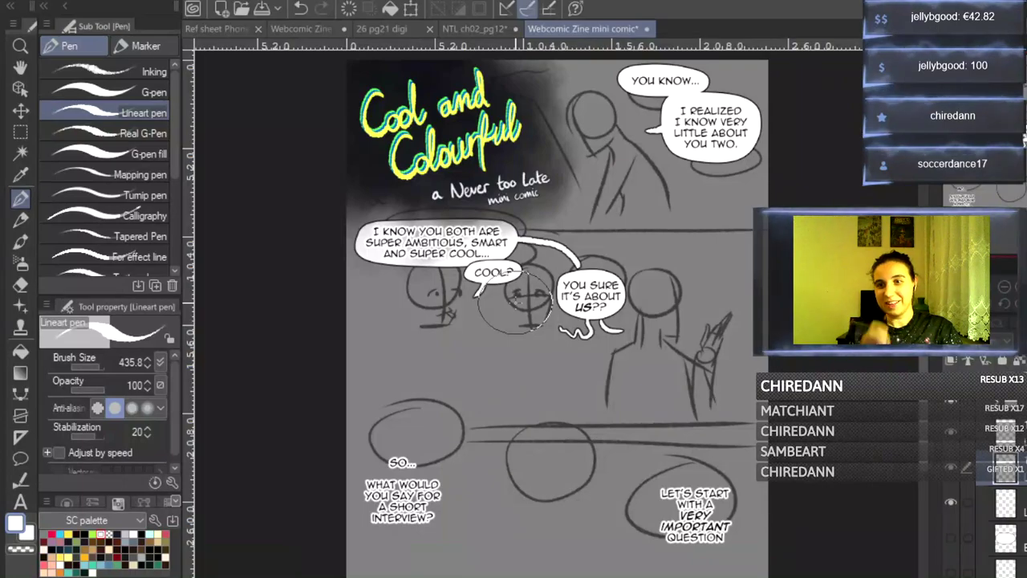
key(ctrl+plus)
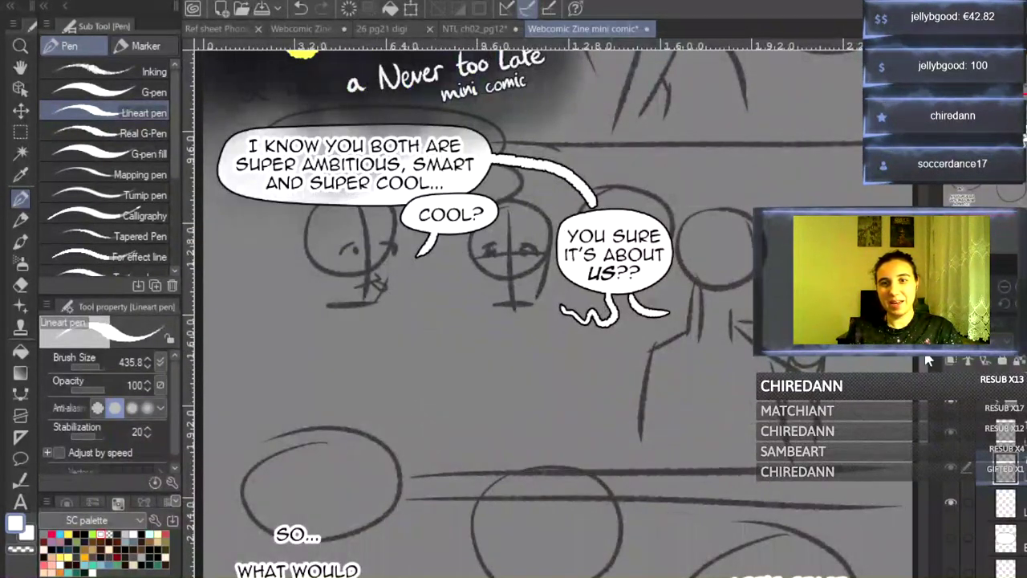
scroll(514, 361, down, 5)
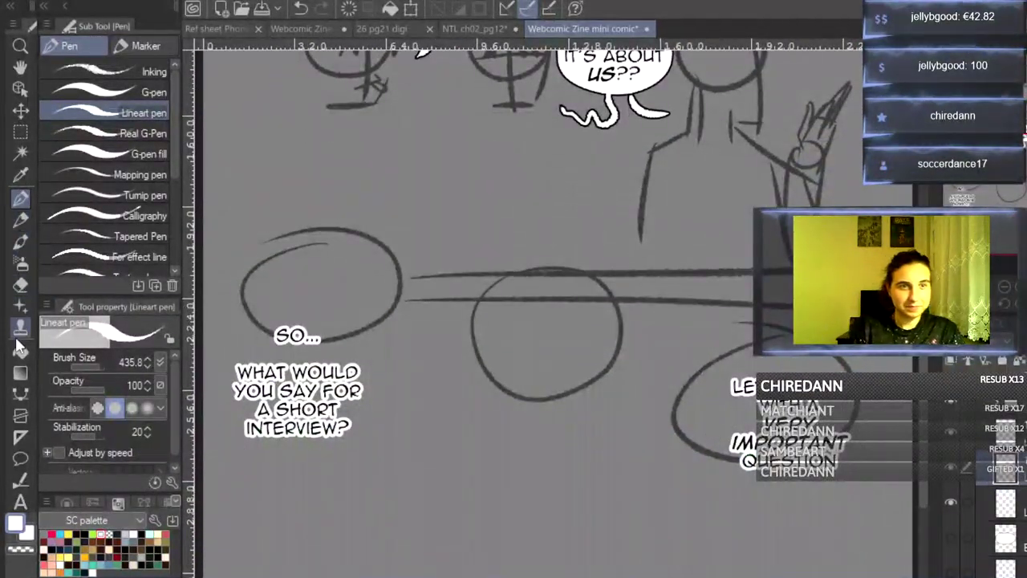
click(20, 457)
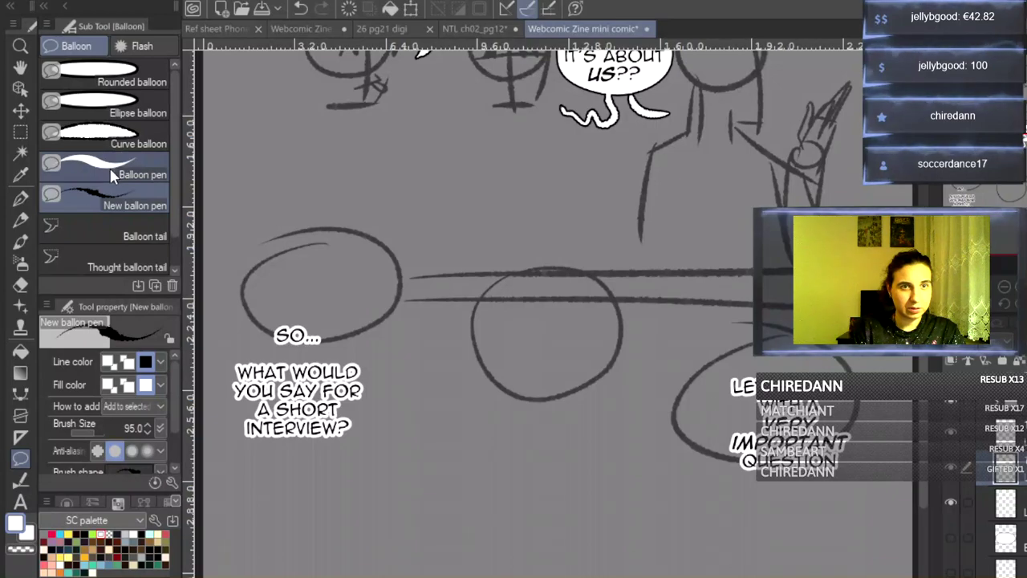
click(126, 144)
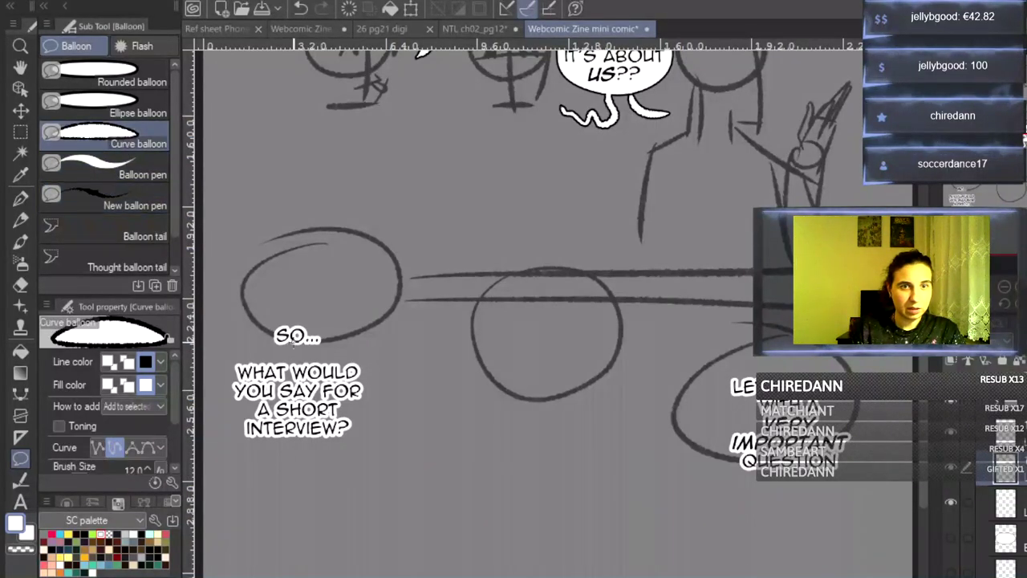
click(215, 383)
click(239, 453)
click(334, 467)
click(383, 387)
click(358, 320)
click(284, 309)
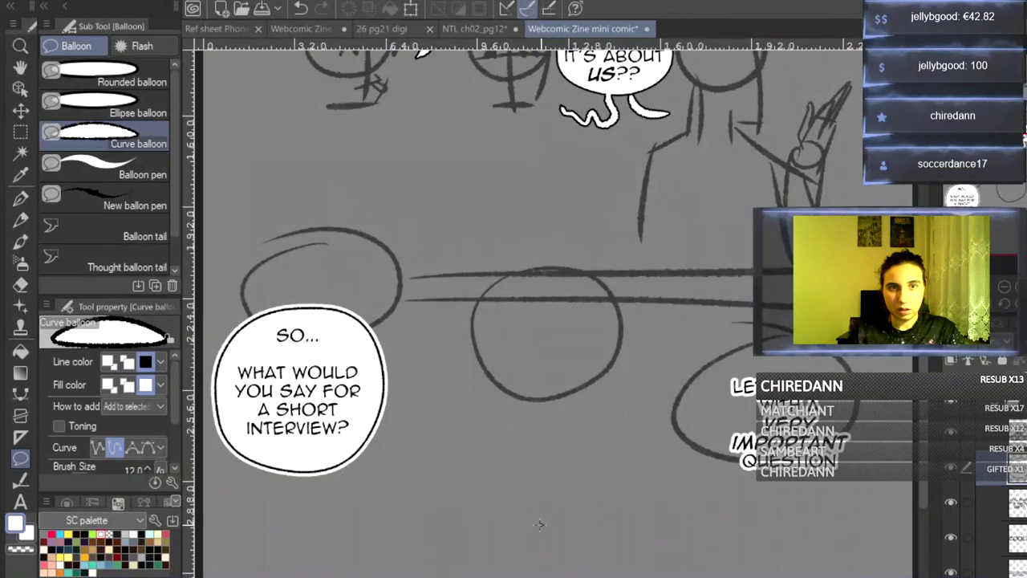
- Draw a short tail curving down and right from the "SO..." balloon's lower edge, using the New ballon pen at brush size 203.5
click(129, 202)
drag(306, 459, 344, 502)
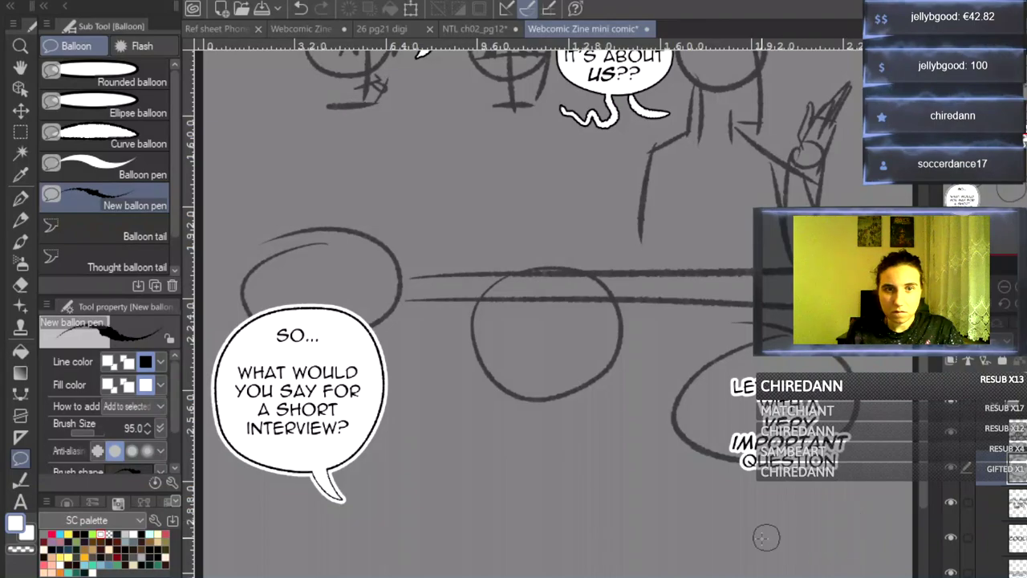
key(ctrl+z)
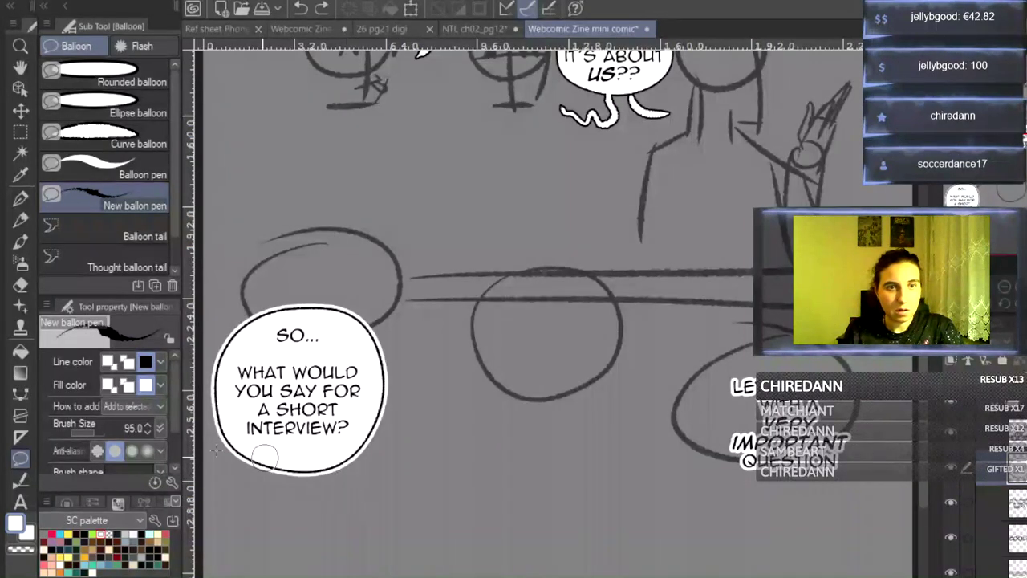
click(96, 433)
mouse_move(316, 464)
mouse_down()
mouse_move(333, 485)
mouse_move(328, 502)
mouse_up()
key(ctrl+z)
drag(316, 460, 367, 484)
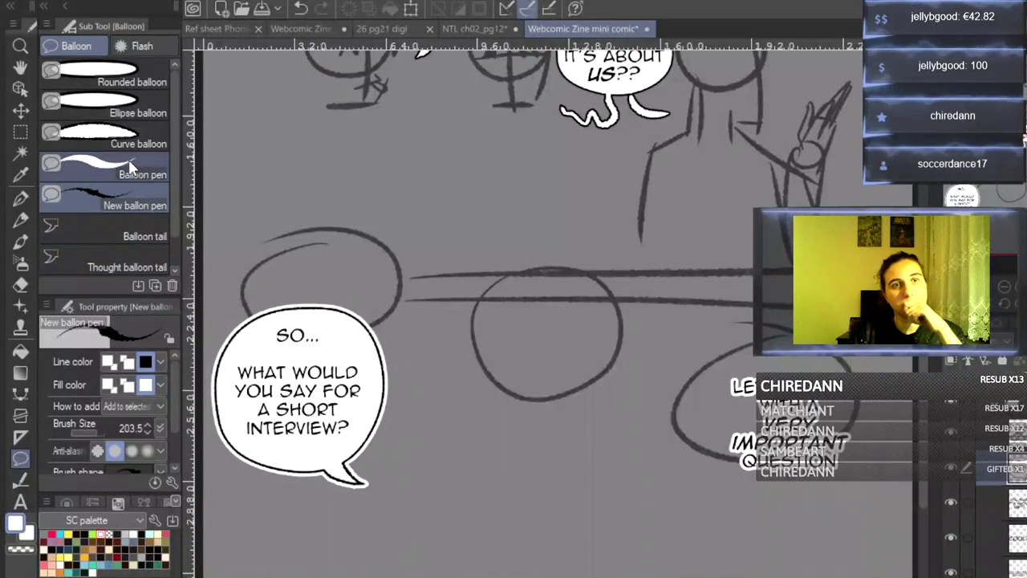
- Duplicate the Curve balloon sub tool as Curve balloon 2, place it above New ballon pen, and reset the original to its default settings
click(140, 132)
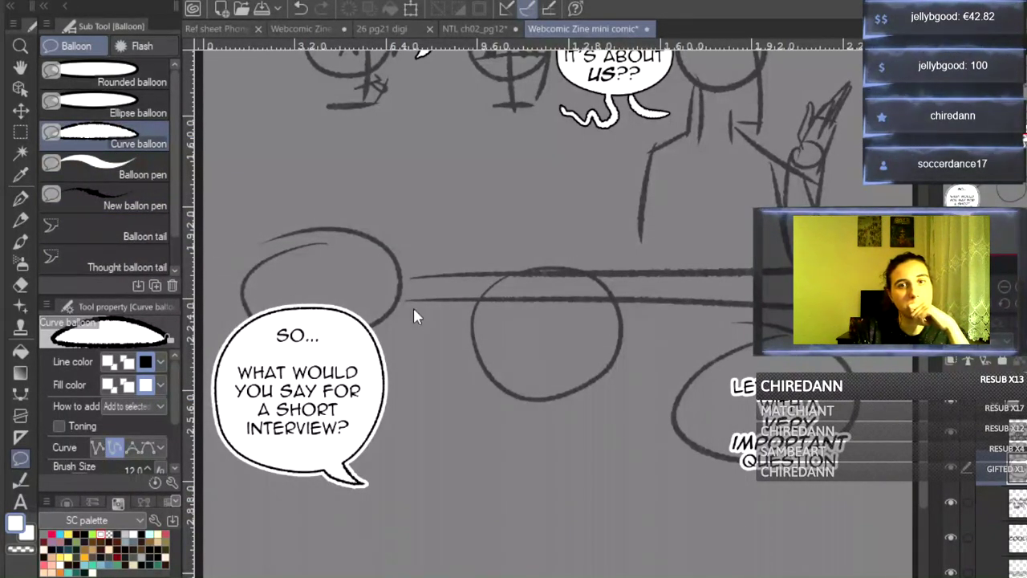
click(155, 286)
drag(141, 249, 147, 163)
click(134, 130)
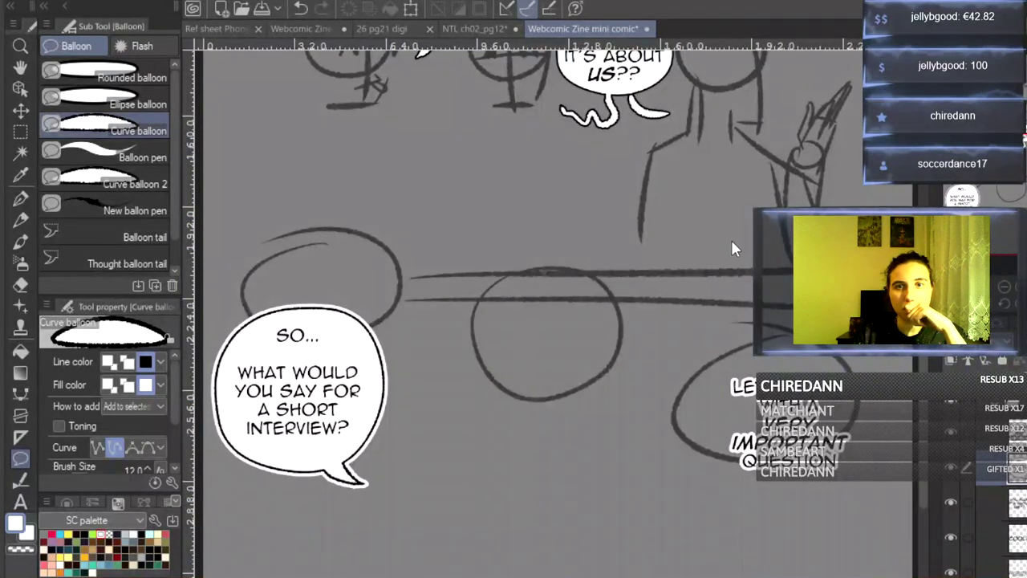
click(155, 482)
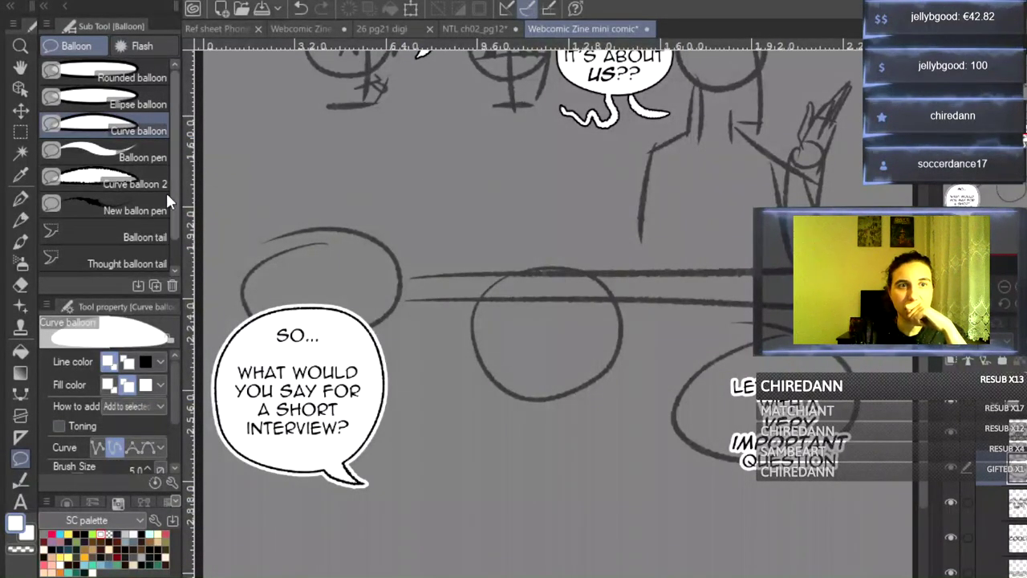
- Draw a closed white Curve balloon 2 shape around "LET'S START WITH A VERY IMPORTANT QUESTION" in the lower panel
click(134, 183)
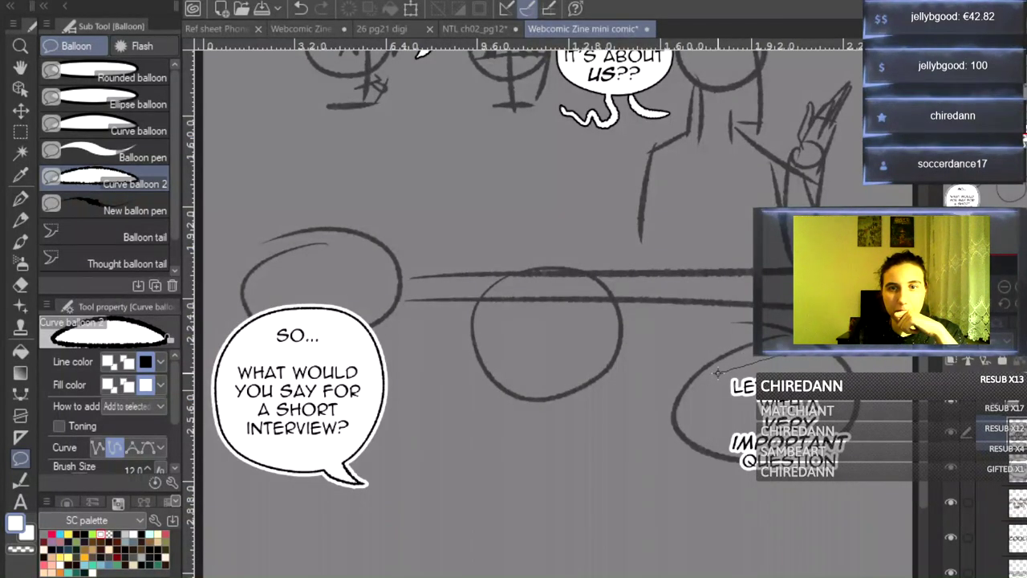
click(701, 443)
click(748, 491)
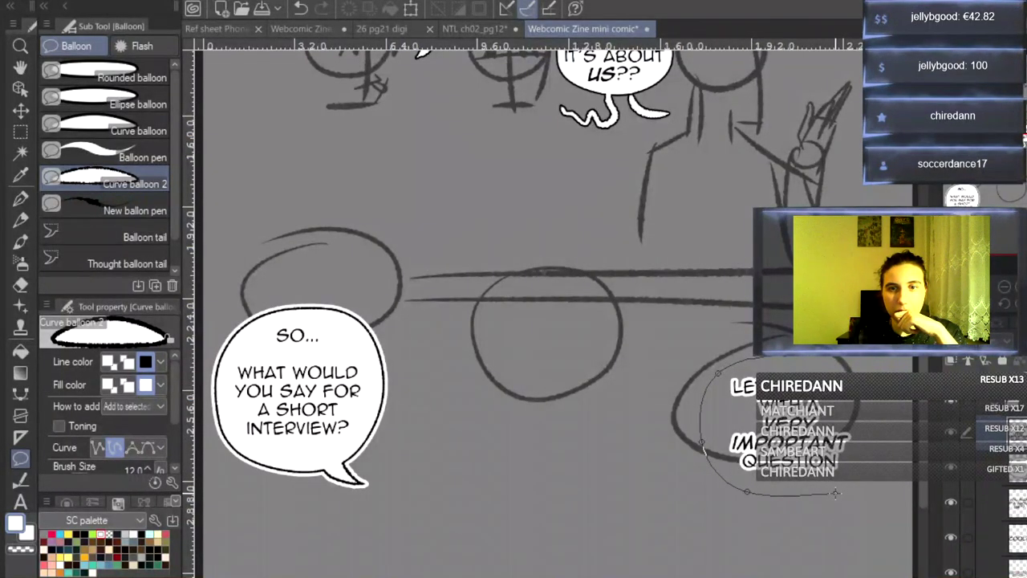
click(846, 487)
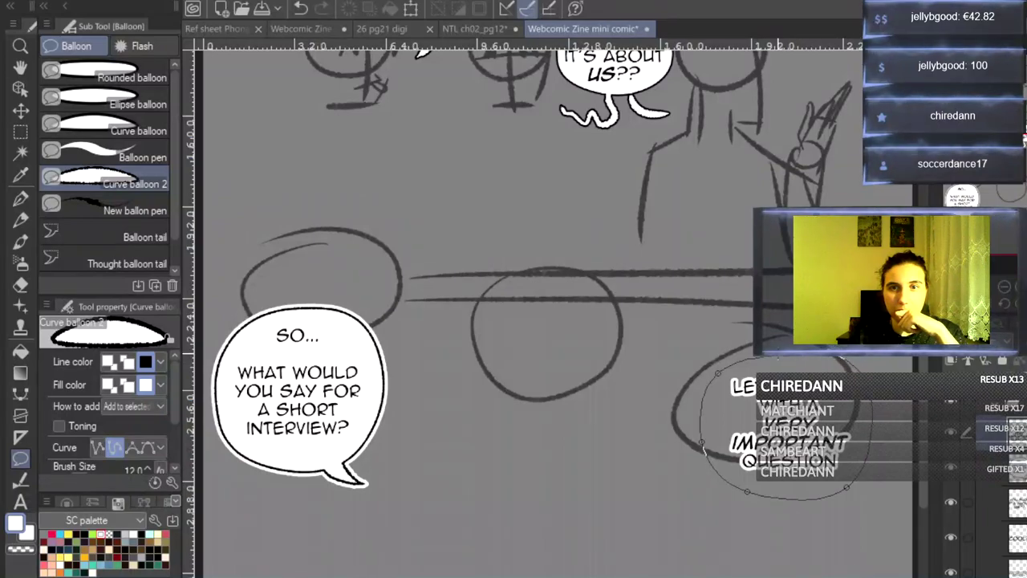
click(778, 354)
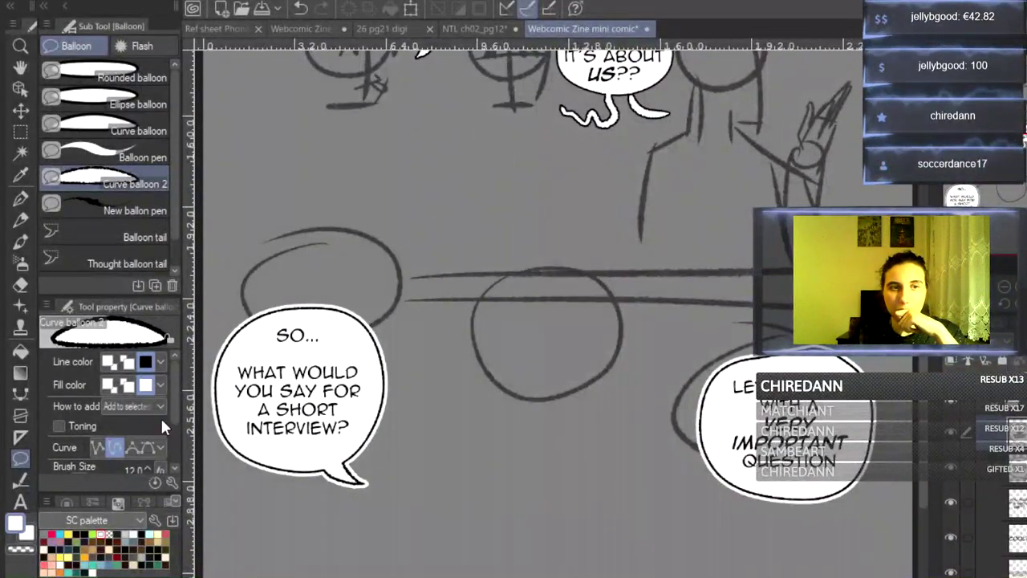
- Draw a short New ballon pen tail pointing down and left from the "LET'S START" balloon's lower-left edge
click(108, 210)
drag(709, 491, 703, 493)
key(ctrl+z)
drag(730, 467, 704, 491)
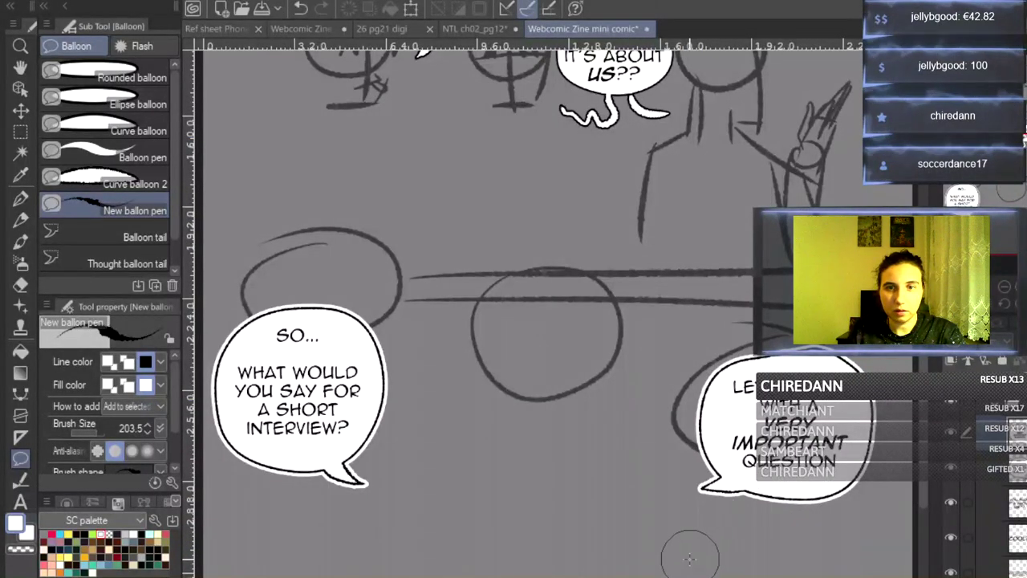
- Move a control point on the "LET'S START" balloon's upper edge to extend its outline slightly upward
click(20, 88)
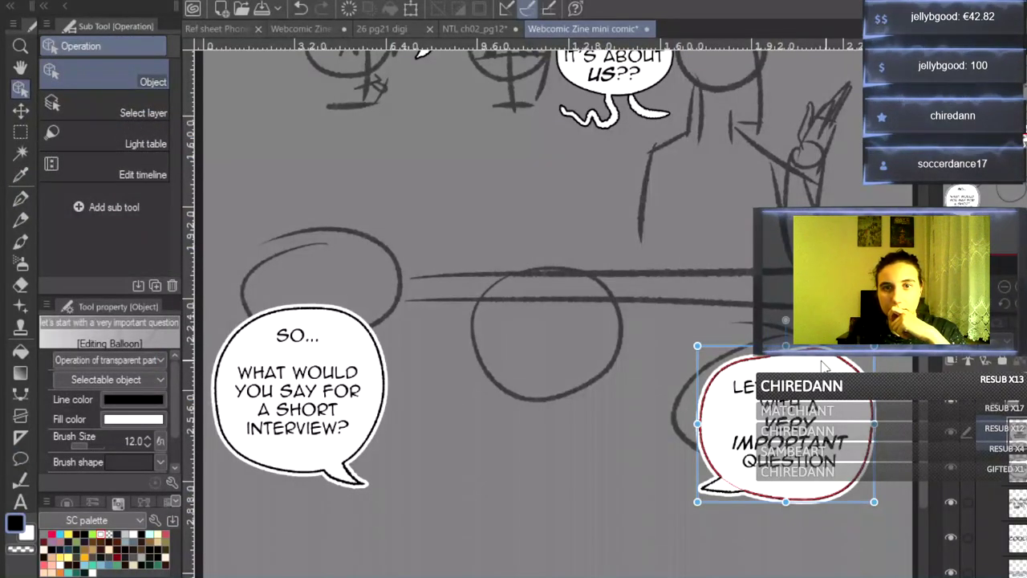
click(20, 479)
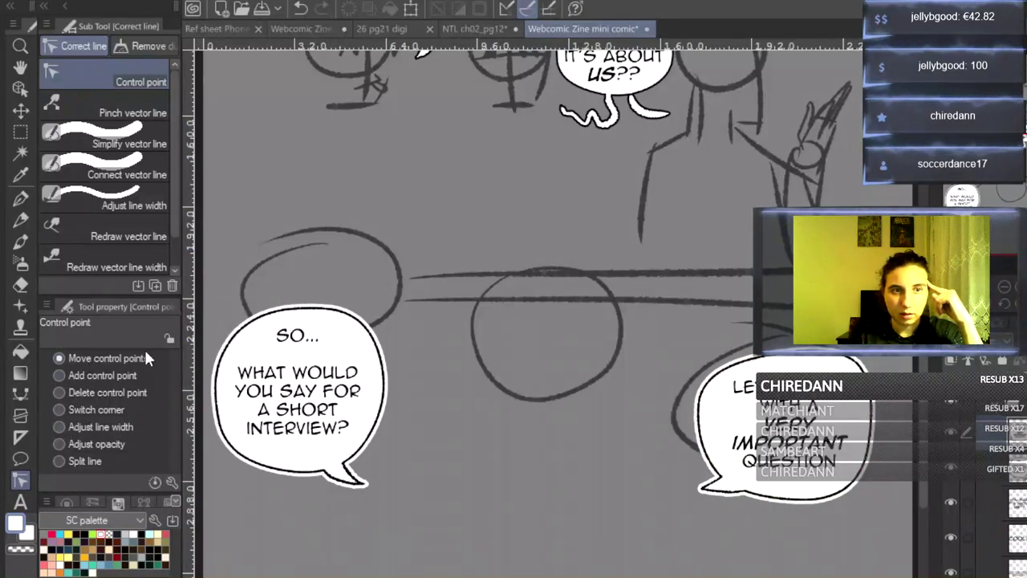
drag(831, 358, 799, 345)
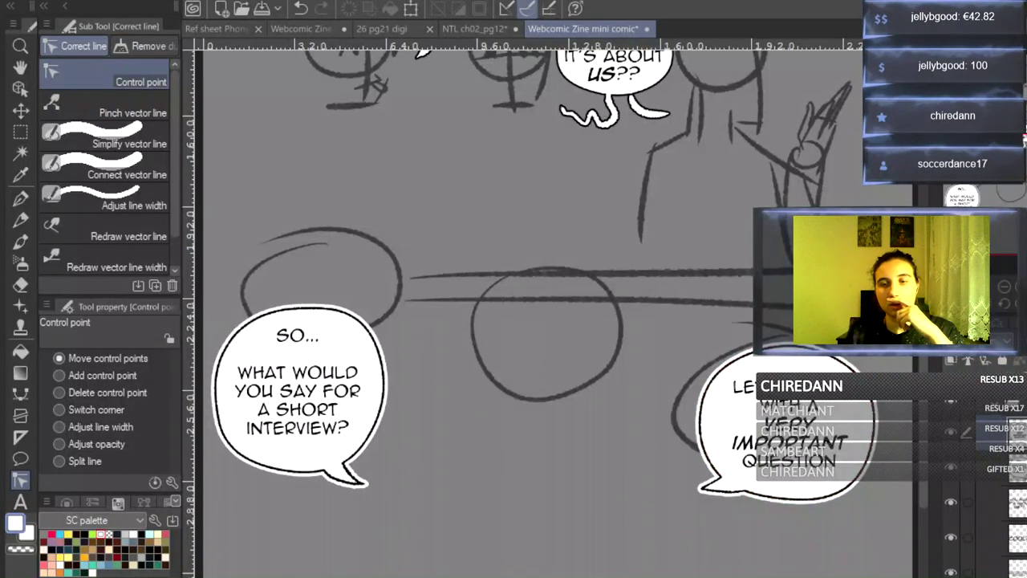
- Examine the balloons, tails and connector across the page, comparing their outlines in the upper and lower panels
drag(924, 405, 924, 278)
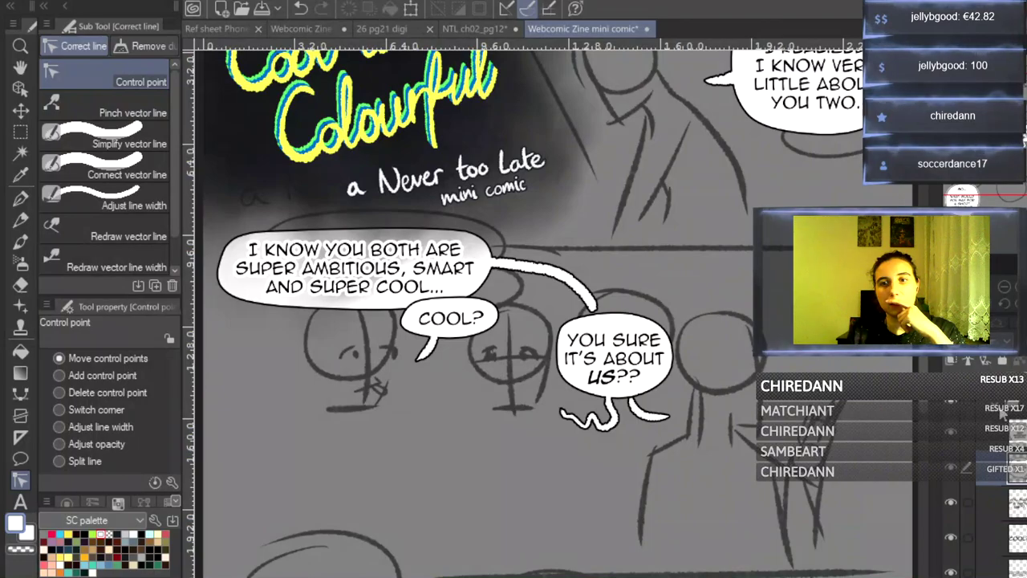
scroll(530, 313, down, 4)
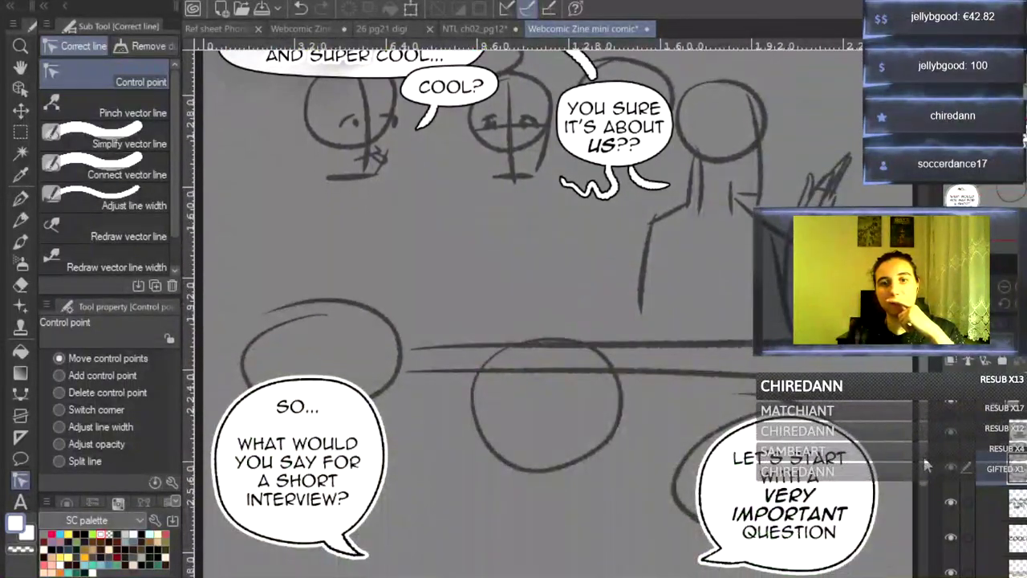
scroll(926, 464, up, 6)
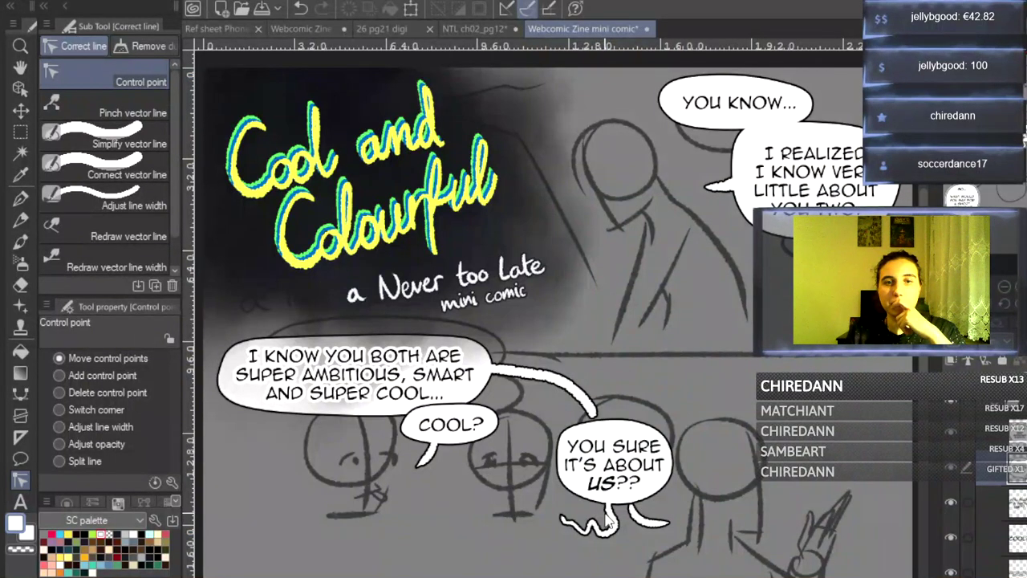
scroll(606, 522, down, 3)
scroll(606, 521, up, 2)
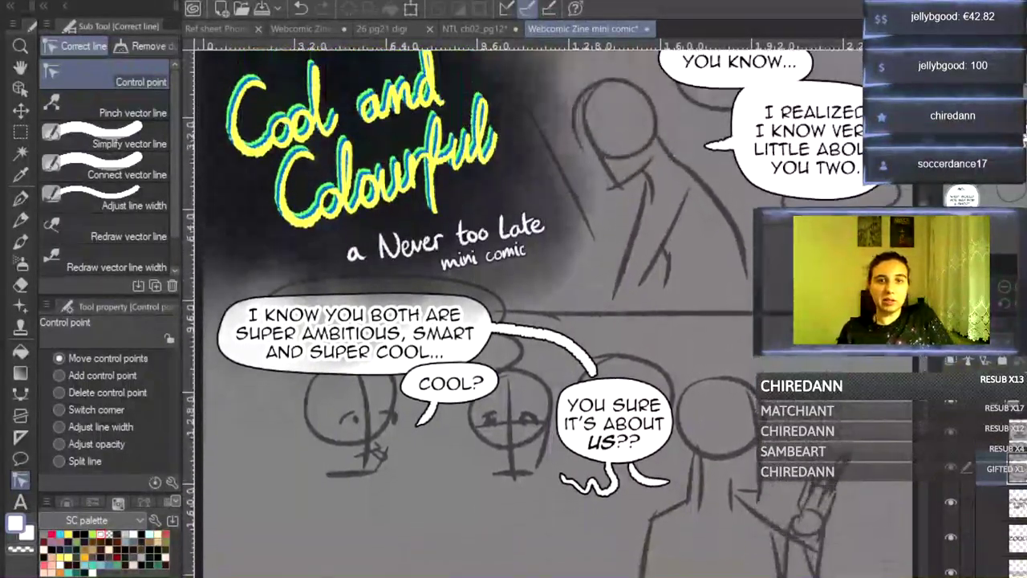
key(ctrl+plus)
key(ctrl+plus)
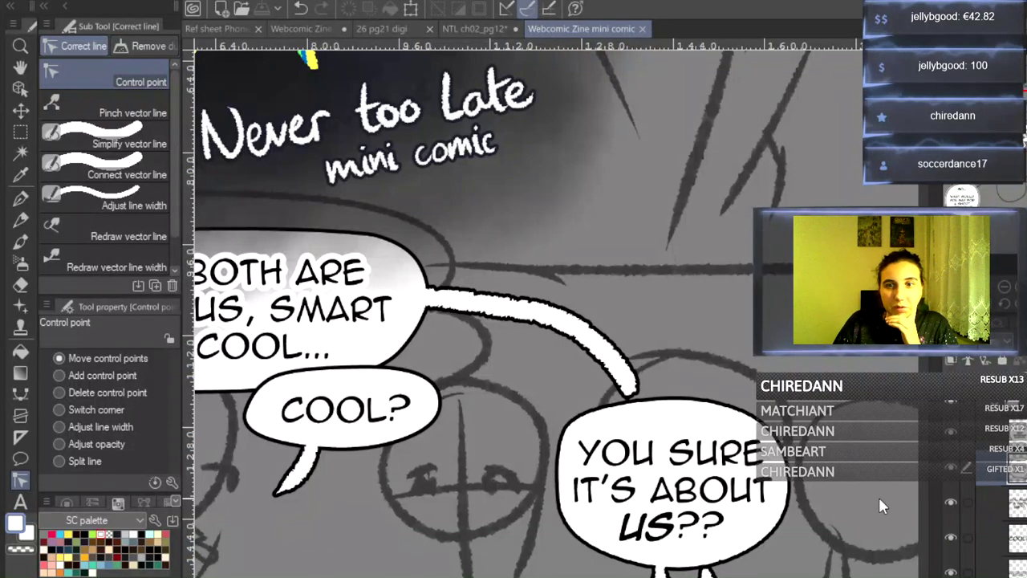
scroll(1001, 489, down, 5)
scroll(986, 538, up, 2)
- Redraw the balloon around "I KNOW YOU BOTH ARE SUPER AMBITIOUS, SMART AND SUPER COOL..." with Curve balloon 2 on its text layer
click(951, 532)
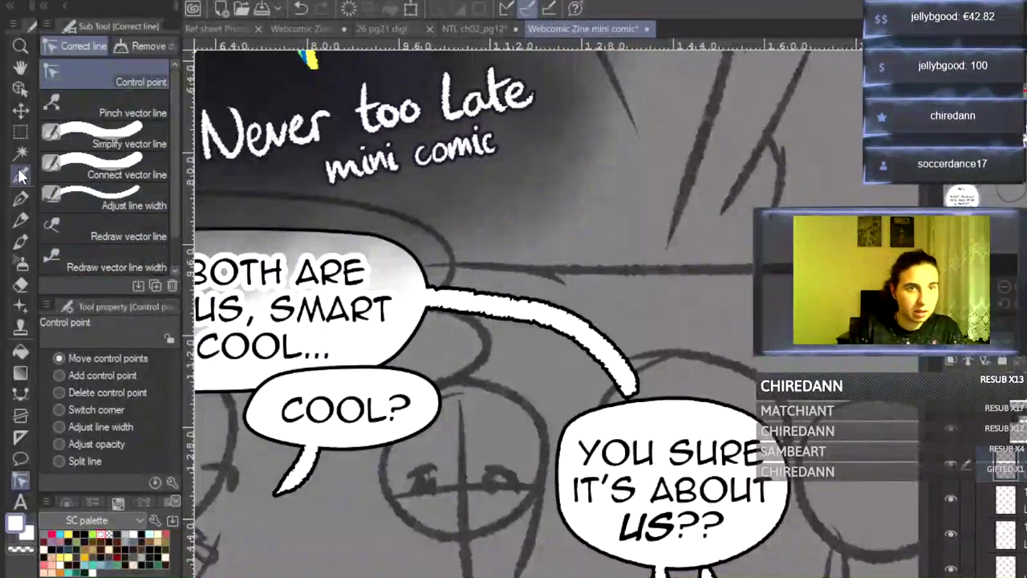
click(21, 457)
scroll(555, 313, left, 8)
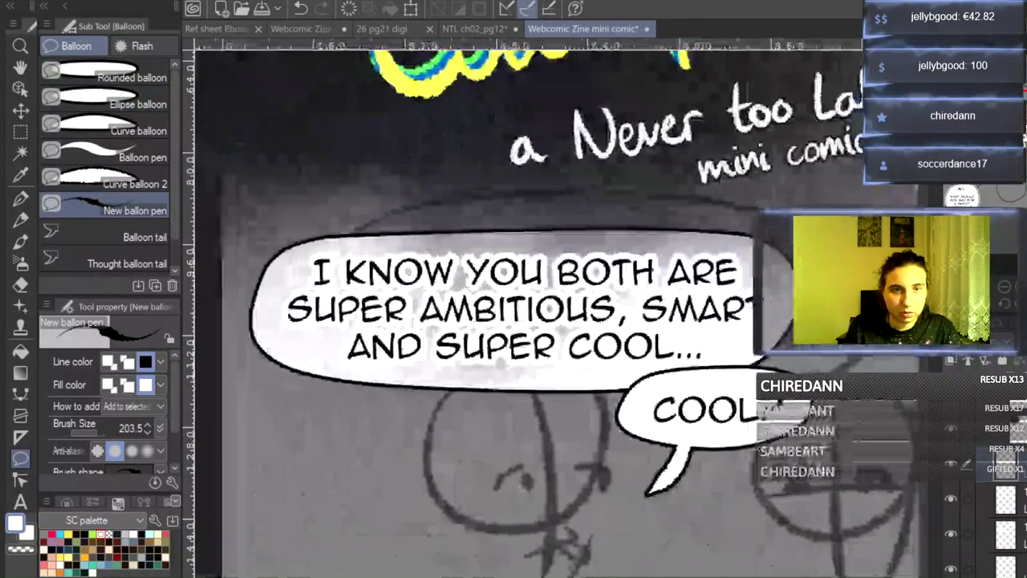
click(1004, 288)
click(136, 188)
mouse_move(369, 266)
mouse_down()
mouse_move(319, 291)
mouse_move(309, 341)
mouse_move(331, 365)
mouse_move(417, 380)
mouse_move(562, 381)
mouse_move(682, 365)
mouse_move(710, 341)
mouse_move(706, 275)
mouse_move(574, 255)
mouse_move(371, 266)
mouse_up()
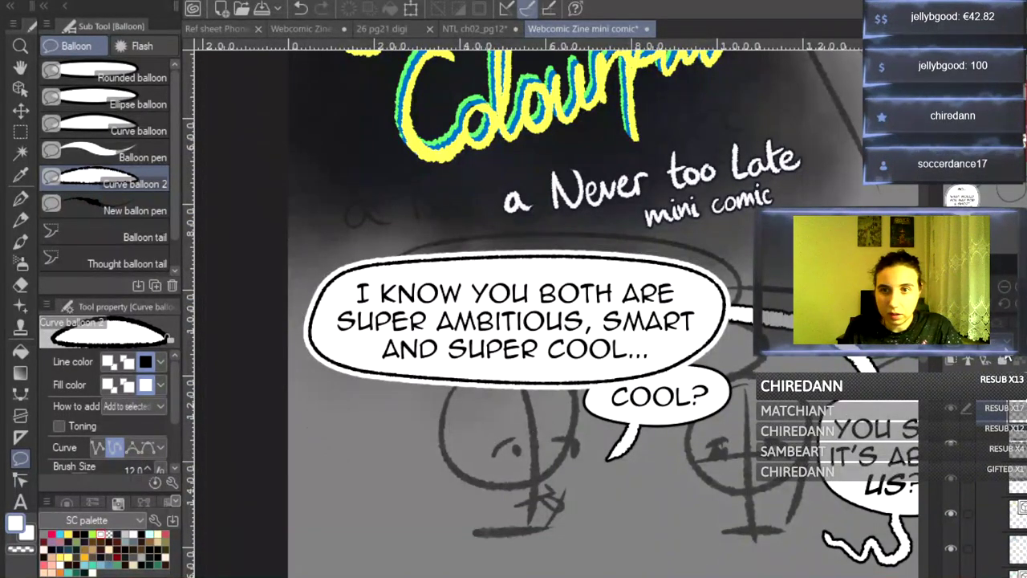
- Remove the white border effect from the "I KNOW YOU BOTH ARE" text and balloon layer
click(997, 340)
click(998, 361)
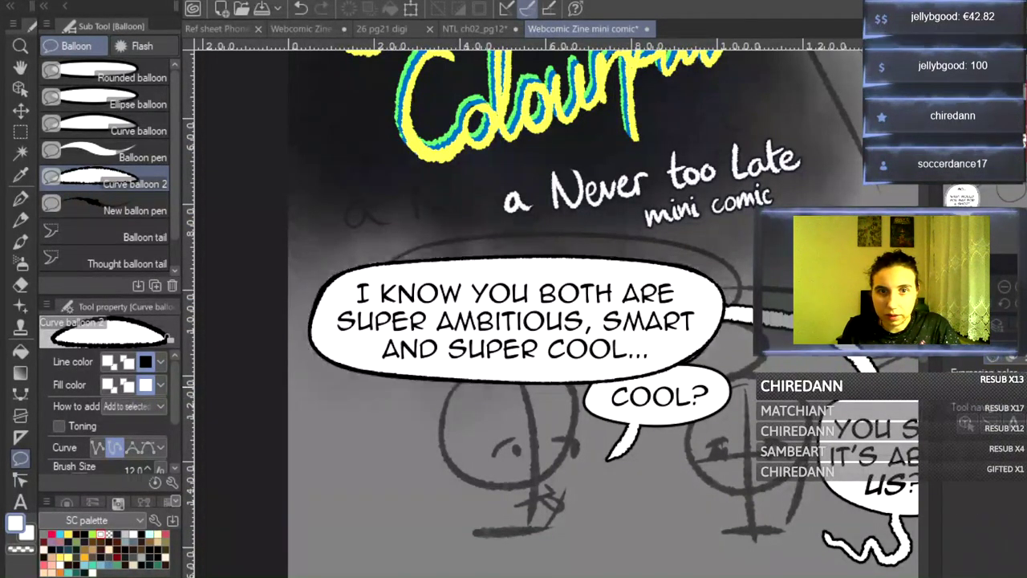
click(960, 322)
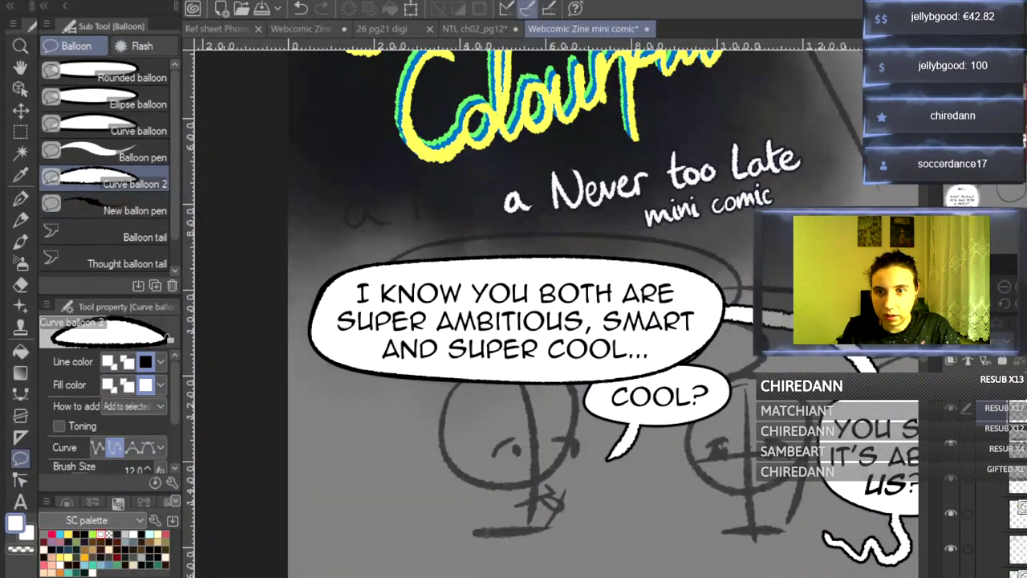
- Draw a curved New ballon pen connector from the "I KNOW YOU BOTH ARE" balloon through the "YOU SURE" balloon to its right tail
click(20, 196)
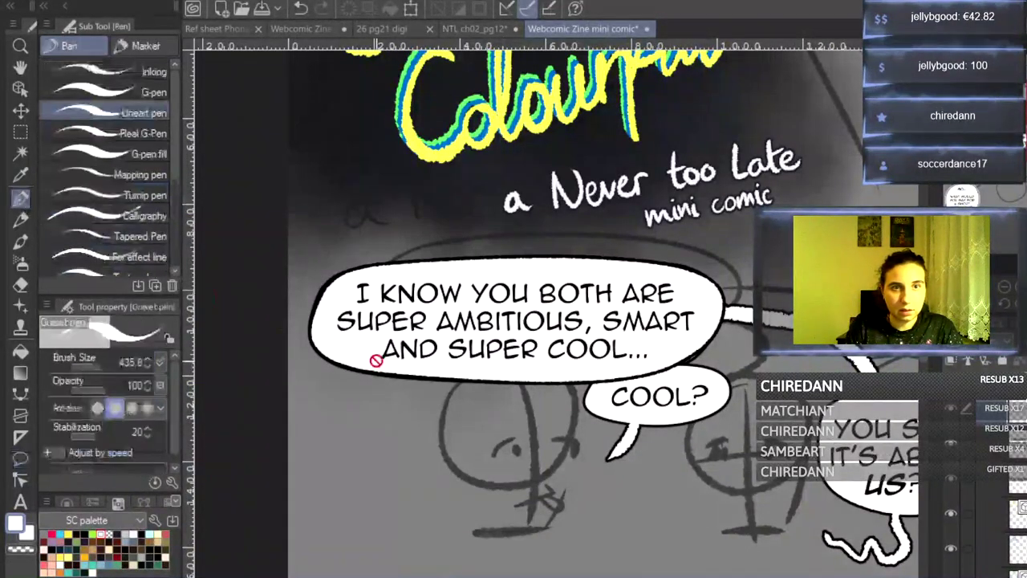
scroll(484, 491, right, 4)
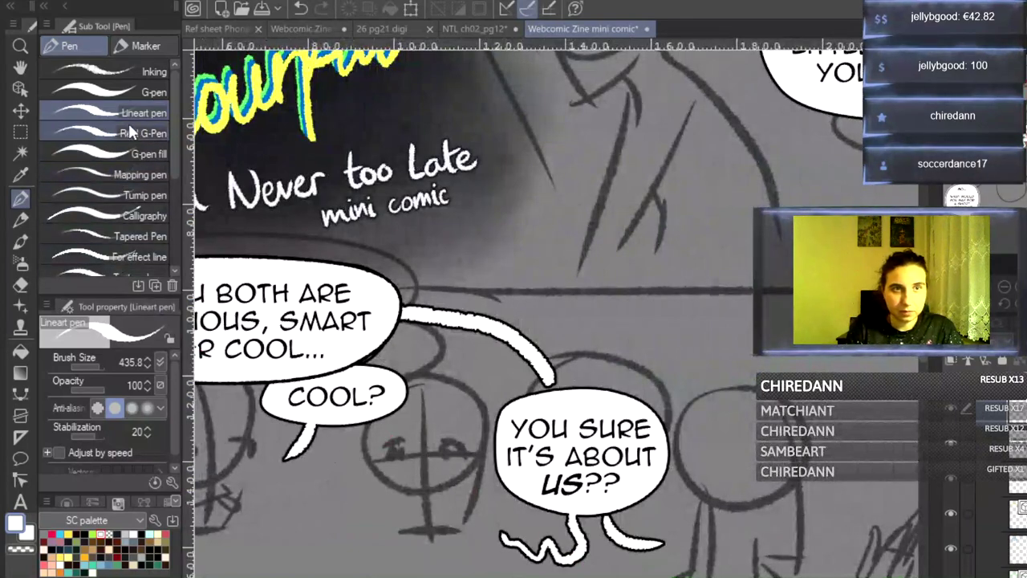
click(20, 457)
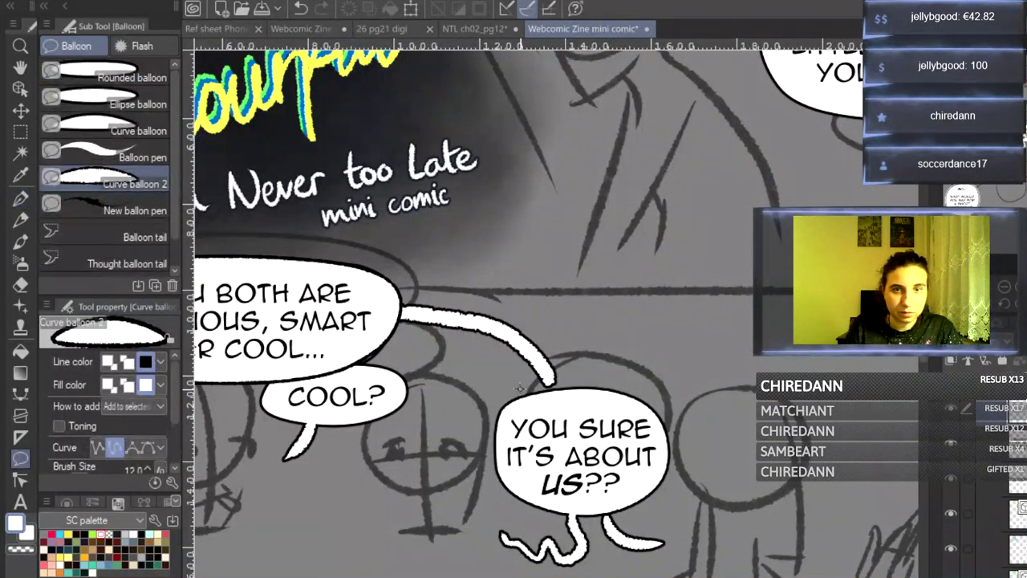
click(135, 210)
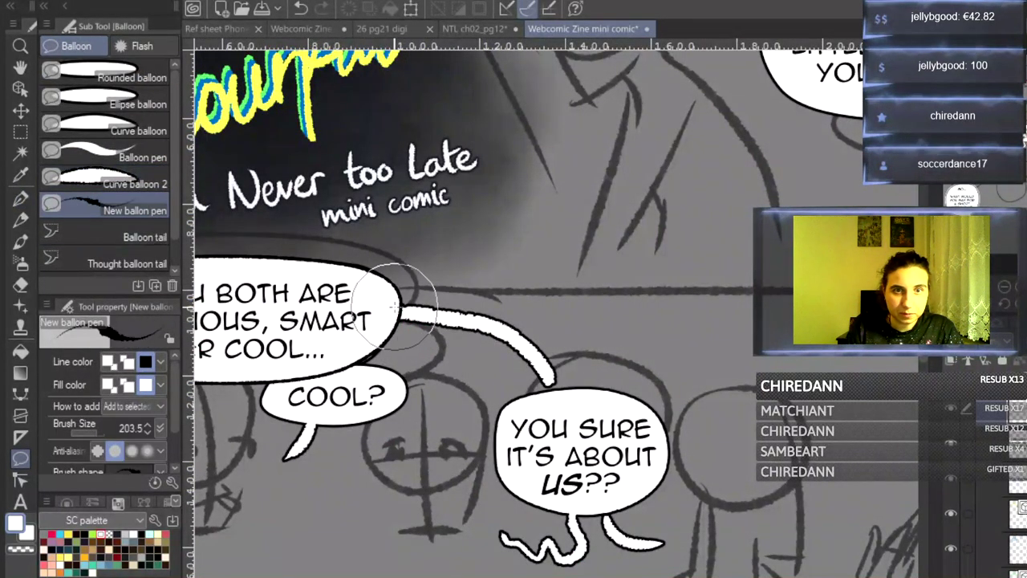
mouse_move(411, 301)
mouse_down()
mouse_move(548, 363)
mouse_move(598, 490)
mouse_move(631, 524)
mouse_move(660, 527)
mouse_move(608, 524)
mouse_move(584, 507)
mouse_move(544, 405)
mouse_move(514, 365)
mouse_move(385, 315)
mouse_up()
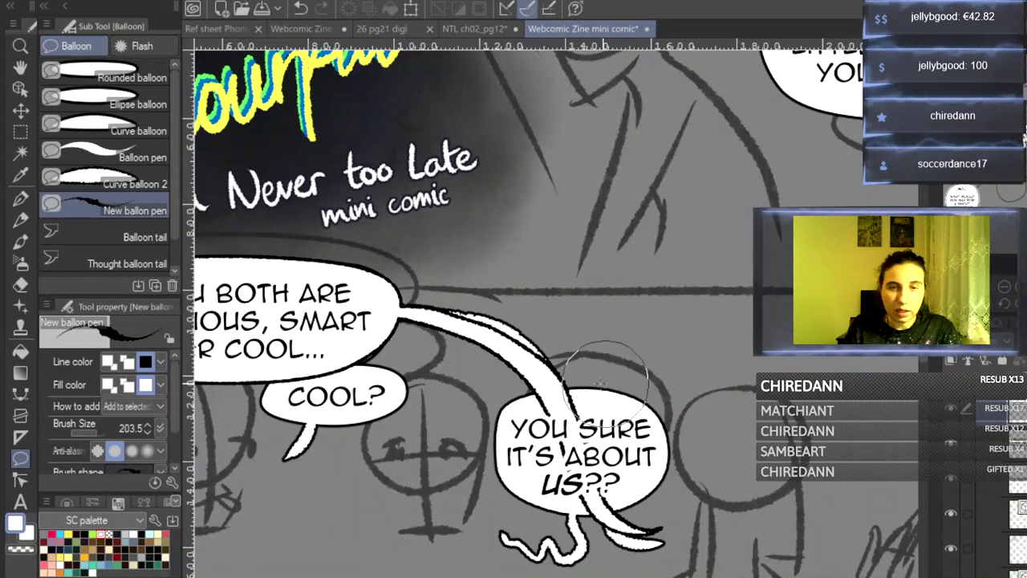
- Undo the last connector and set white as the main colour and black as the sub colour
key(ctrl+z)
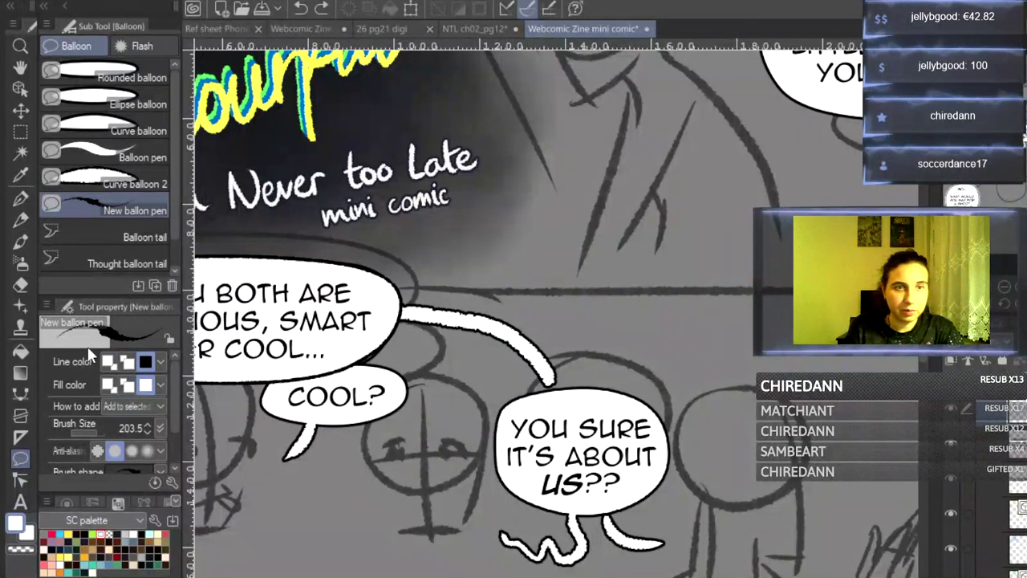
click(109, 362)
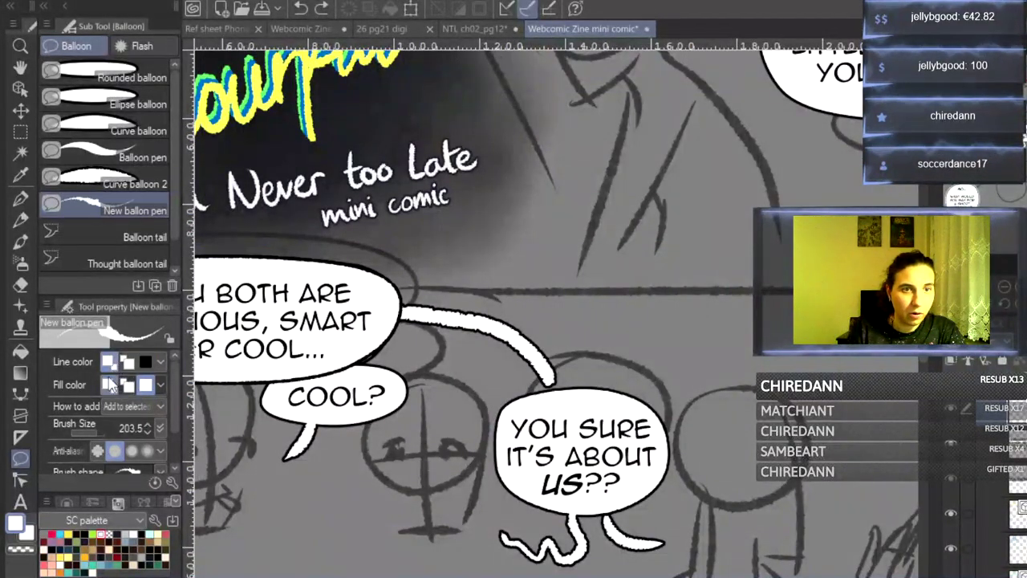
click(82, 535)
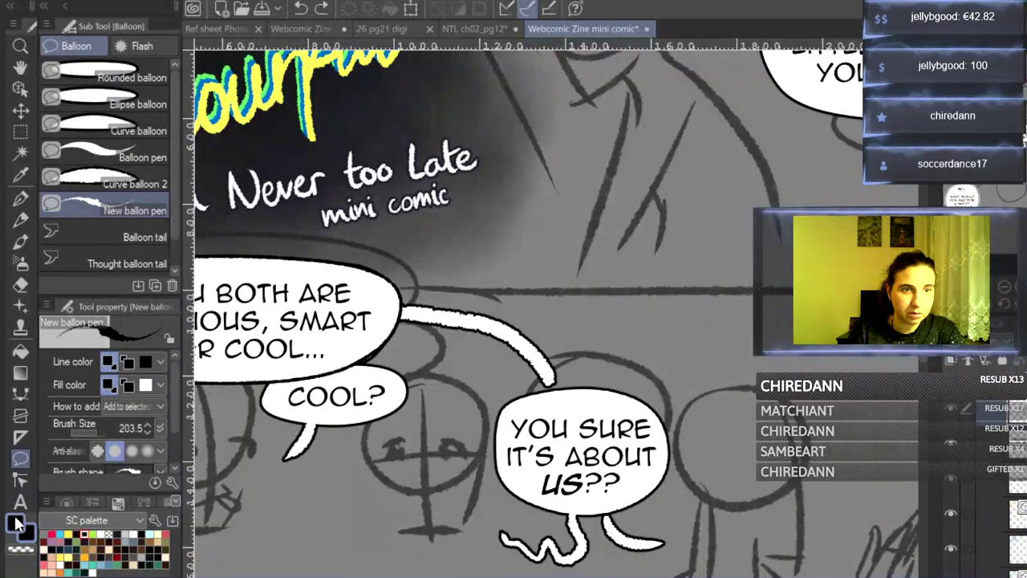
click(101, 535)
- Try drawing the connector with a white line and white fill, and again with a black fill
mouse_move(383, 311)
mouse_down()
mouse_move(434, 314)
mouse_move(496, 335)
mouse_move(565, 460)
mouse_move(610, 505)
mouse_move(666, 505)
mouse_up()
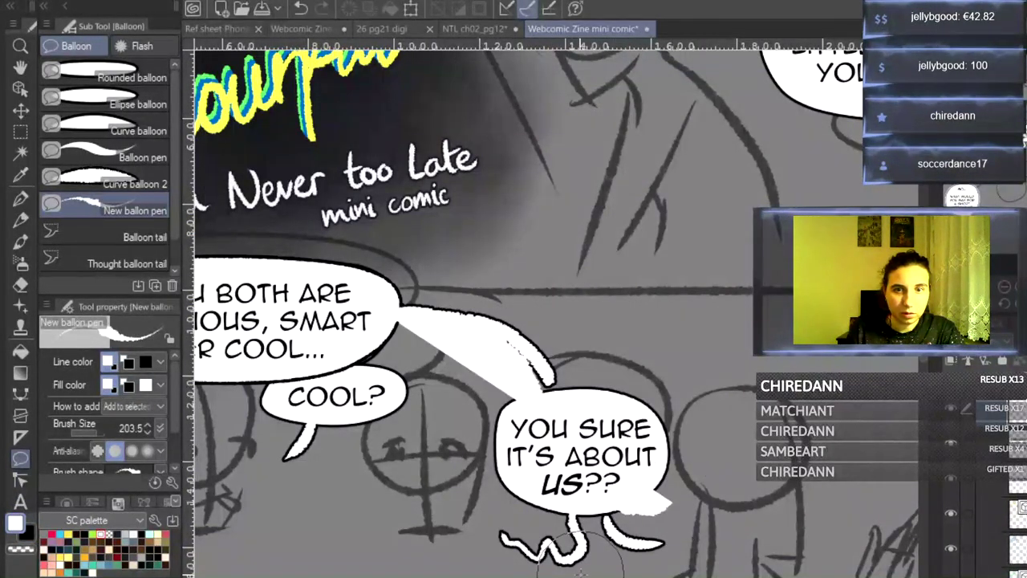
mouse_move(393, 321)
mouse_down()
mouse_move(499, 373)
mouse_move(543, 478)
mouse_move(624, 524)
mouse_move(647, 520)
mouse_move(591, 521)
mouse_move(548, 499)
mouse_move(480, 376)
mouse_move(434, 331)
mouse_move(365, 313)
mouse_up()
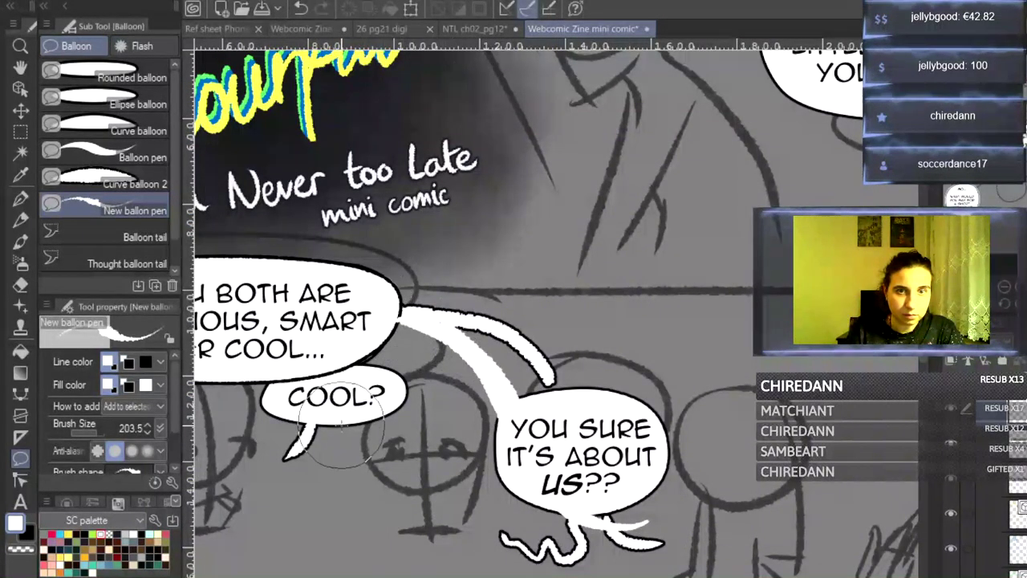
click(129, 384)
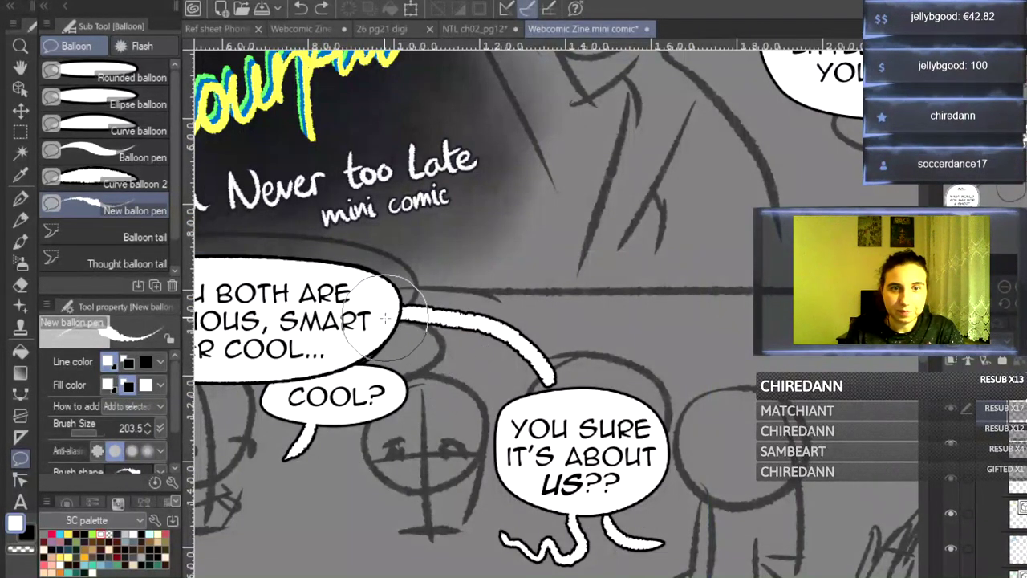
mouse_move(466, 328)
mouse_down()
mouse_move(586, 499)
mouse_move(656, 527)
mouse_move(619, 527)
mouse_move(554, 495)
mouse_move(459, 331)
mouse_up()
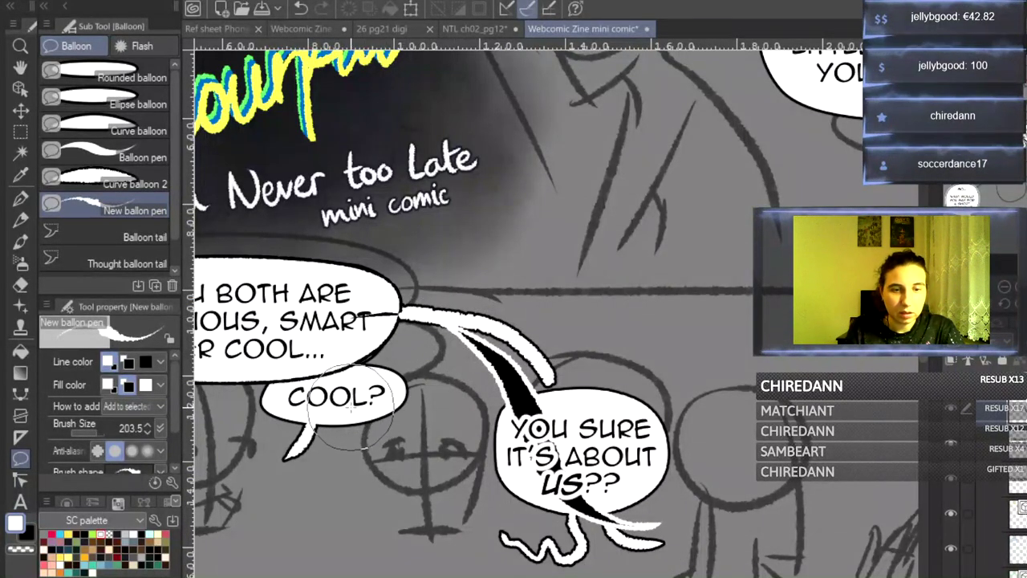
- Draw a curved connector with black line and white fill from the "I KNOW YOU BOTH ARE" balloon through "YOU SURE" to its right tail
click(128, 361)
click(109, 384)
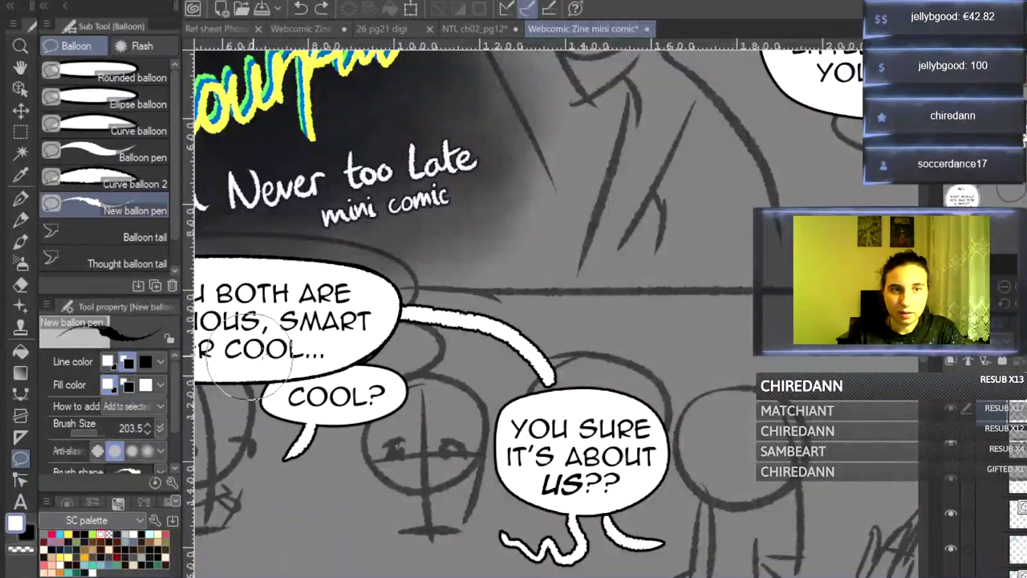
mouse_move(397, 310)
mouse_down()
mouse_move(487, 322)
mouse_move(556, 369)
mouse_move(587, 447)
mouse_move(633, 516)
mouse_move(669, 522)
mouse_move(621, 518)
mouse_move(578, 478)
mouse_move(525, 362)
mouse_move(436, 322)
mouse_move(393, 311)
mouse_up()
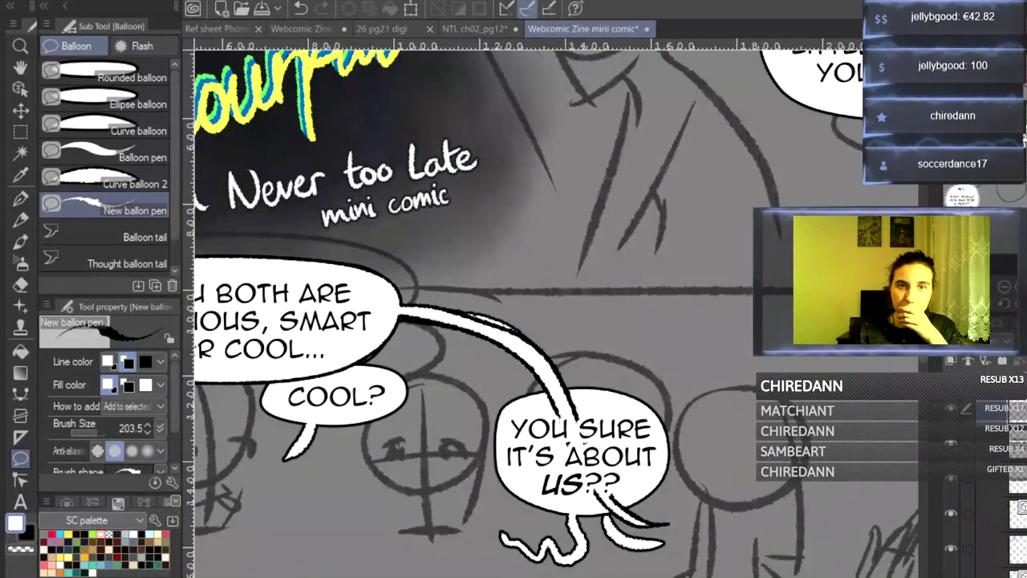
- Draw a white, black-outlined balloon with a tail around "COOL?" on its text layer
scroll(989, 489, up, 3)
click(1012, 528)
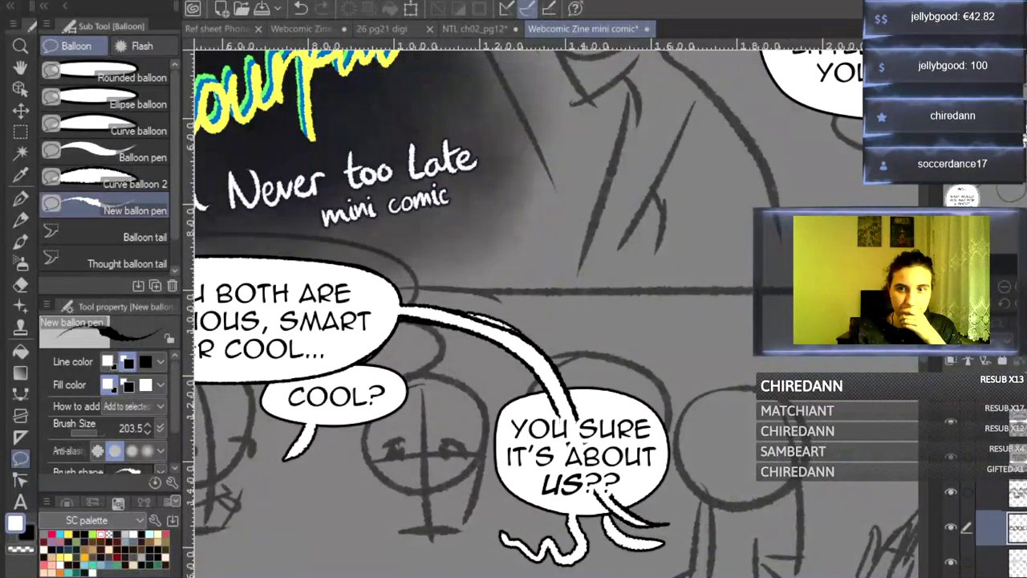
scroll(473, 365, left, 3)
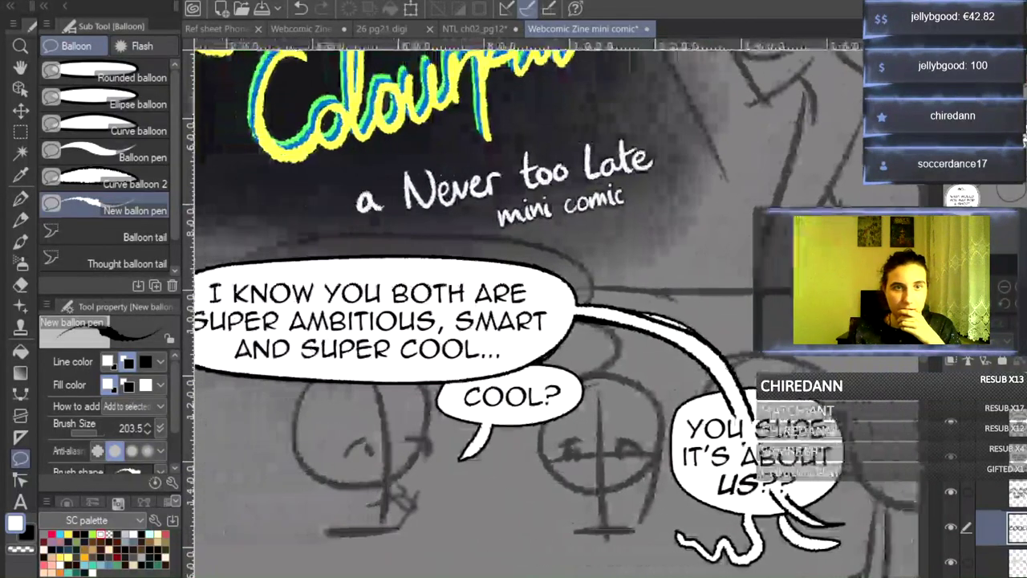
mouse_move(433, 397)
mouse_down()
mouse_move(562, 426)
mouse_move(482, 361)
mouse_move(433, 393)
mouse_up()
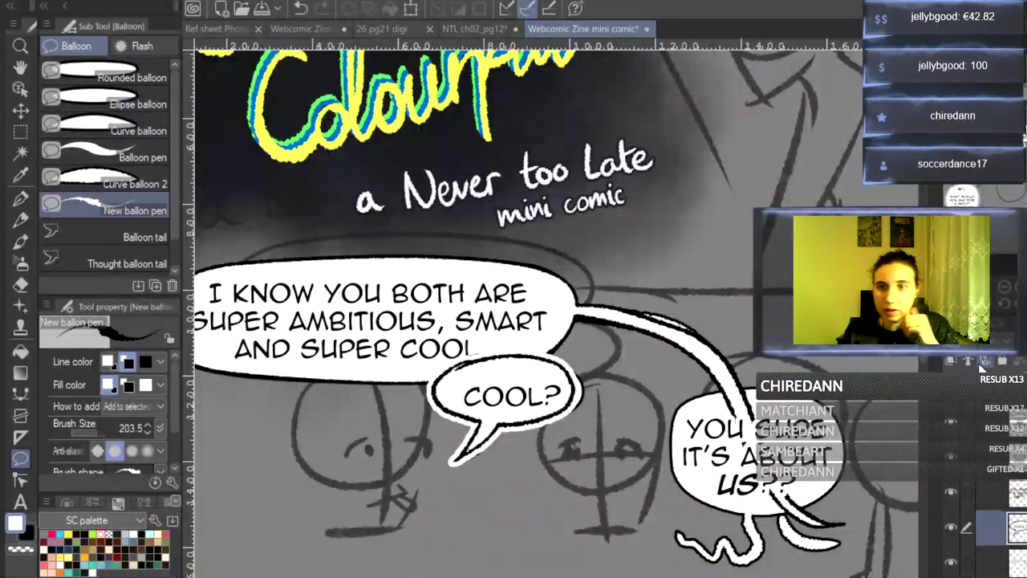
- Remove the white border effect from the "COOL?" text and balloon layer
click(989, 346)
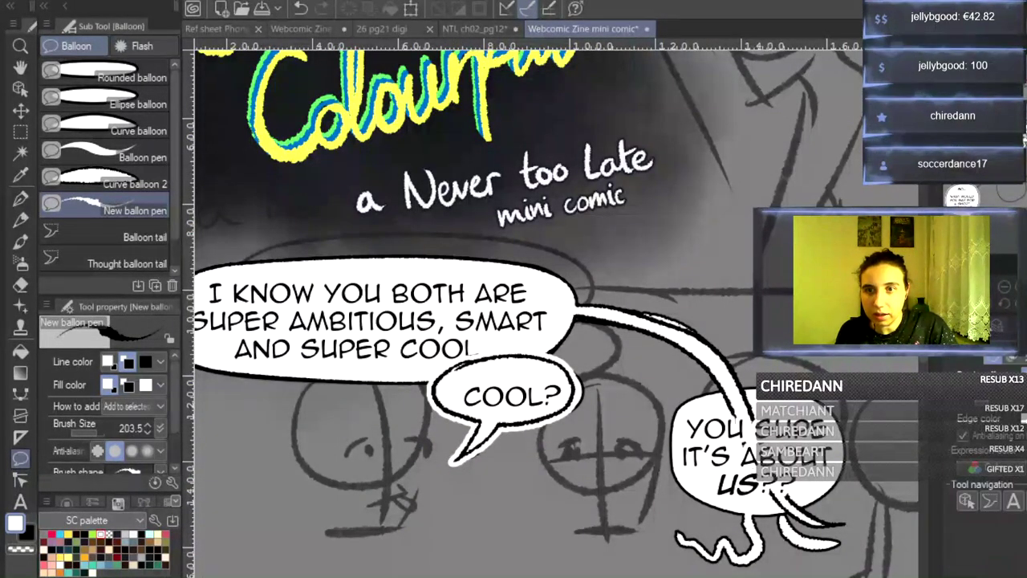
click(993, 358)
click(956, 347)
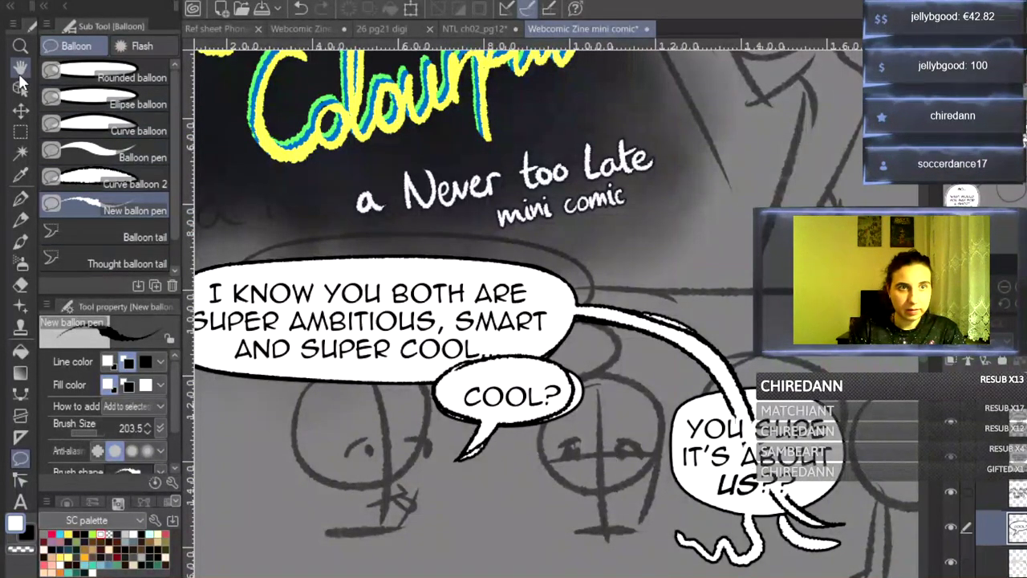
- Move the "COOL?" layer slightly down and recentre its text inside the balloon, undoing the accidental rotation of the text
click(20, 110)
mouse_move(530, 412)
mouse_down()
mouse_move(543, 410)
mouse_move(530, 417)
mouse_up()
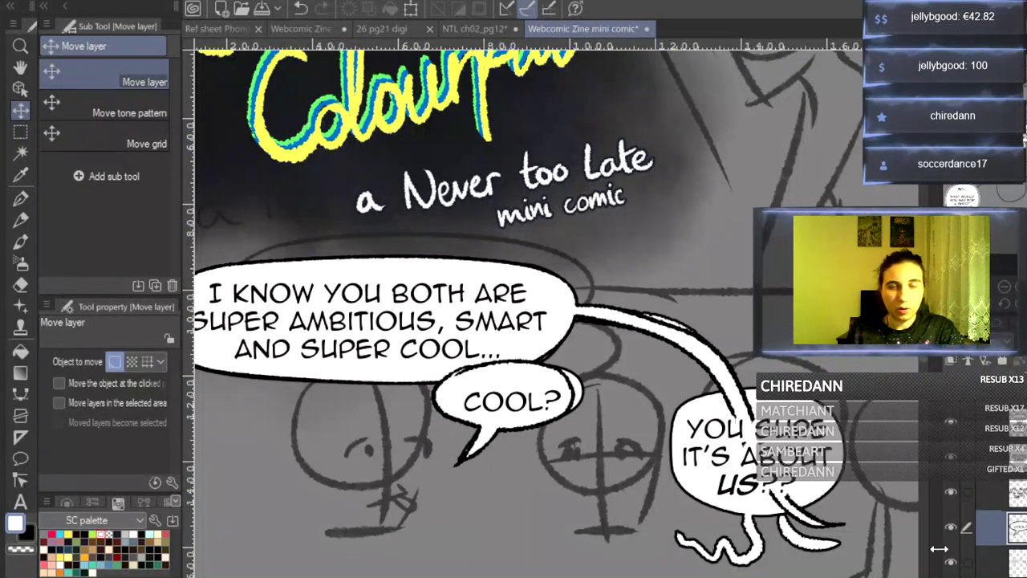
click(20, 88)
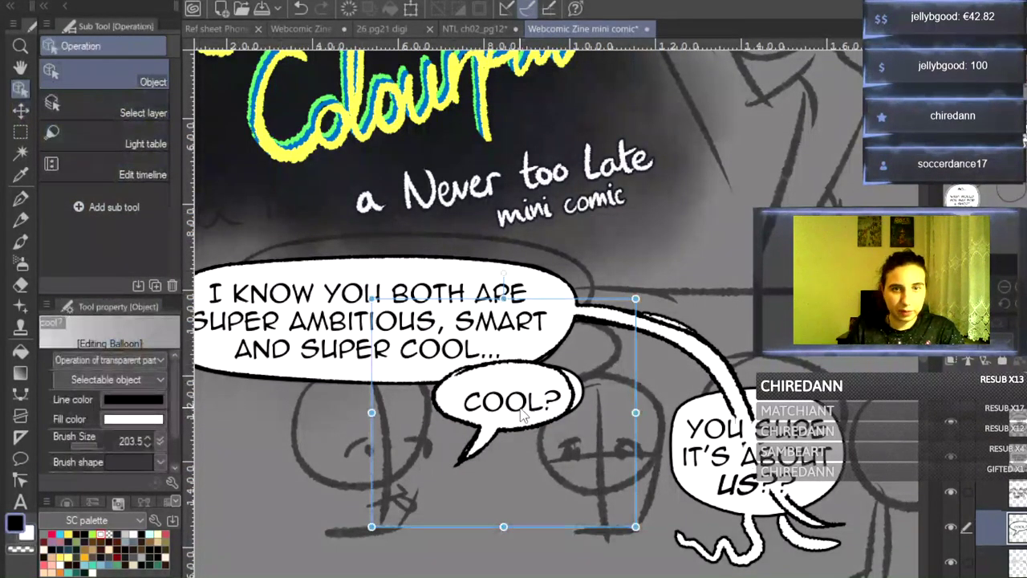
click(534, 395)
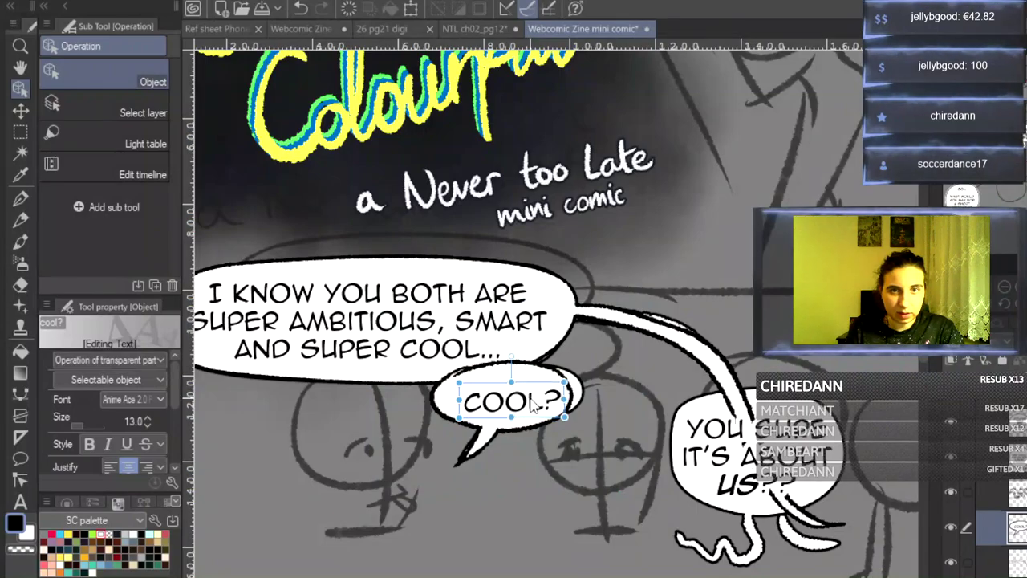
mouse_move(538, 388)
mouse_down()
mouse_move(540, 369)
mouse_move(531, 369)
mouse_up()
key(ctrl+z)
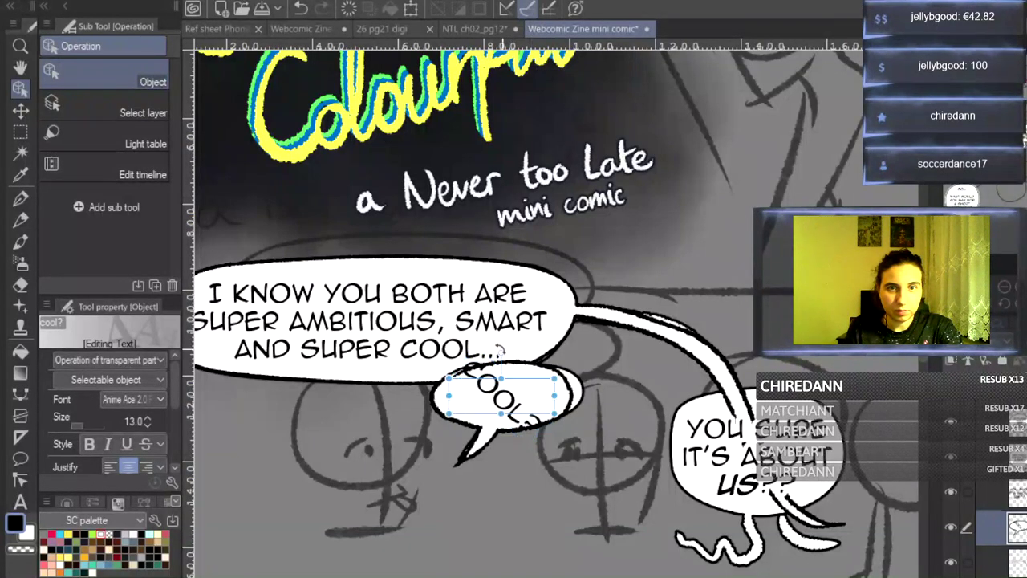
key(ctrl+z)
- Smooth the upper outline of the "COOL?" balloon by deleting and adjusting its control points
click(513, 444)
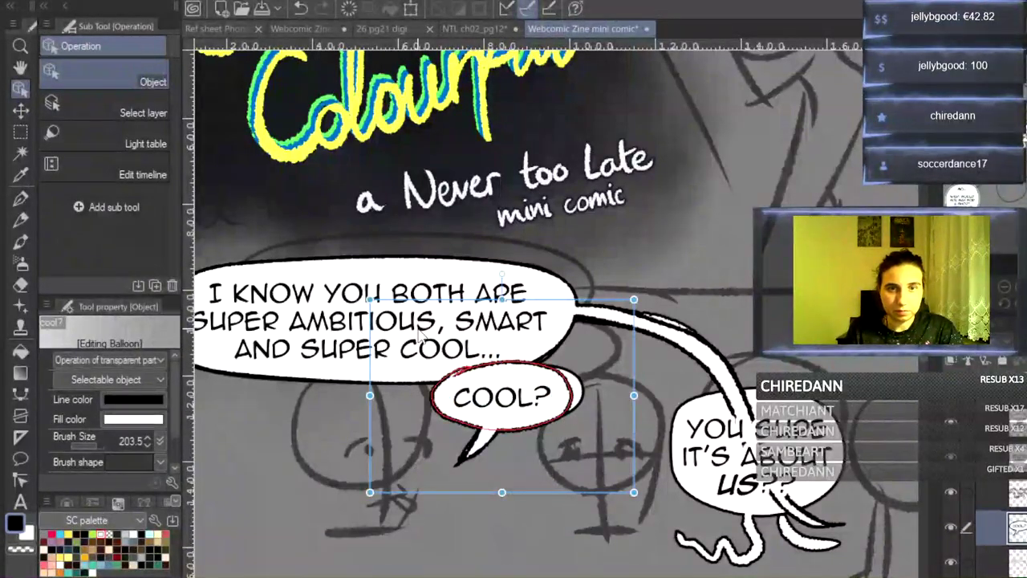
click(20, 480)
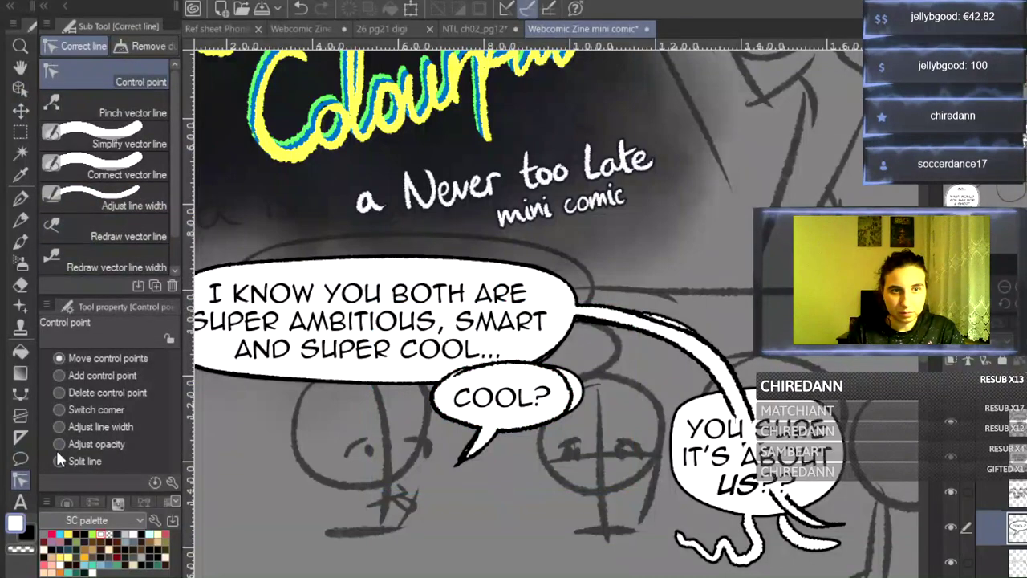
click(93, 394)
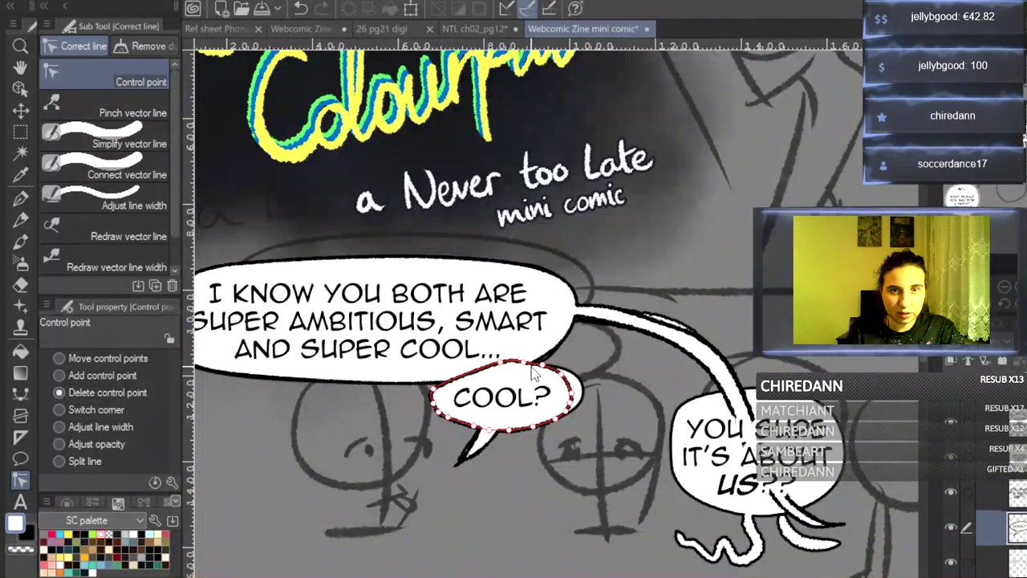
click(83, 359)
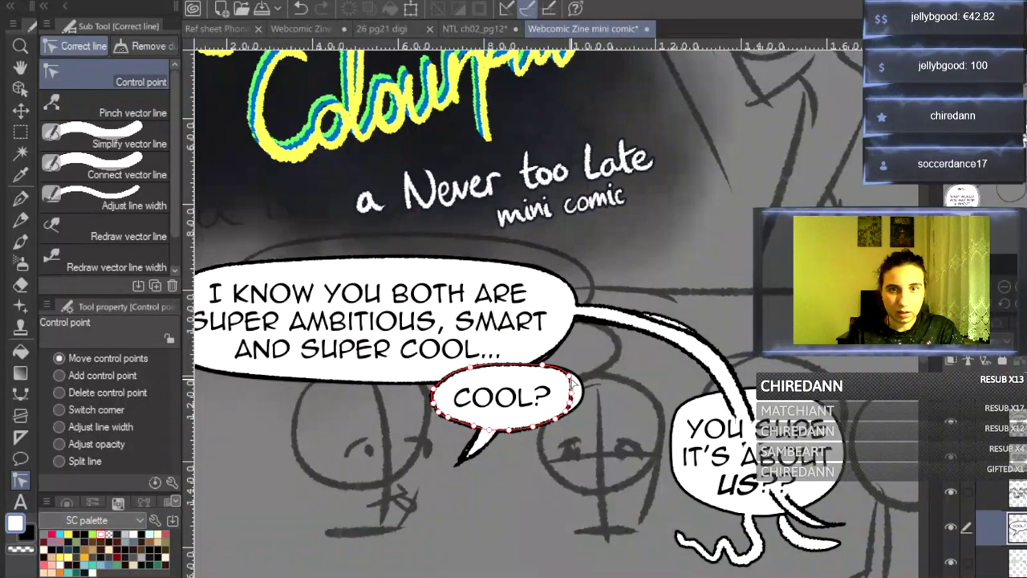
click(475, 438)
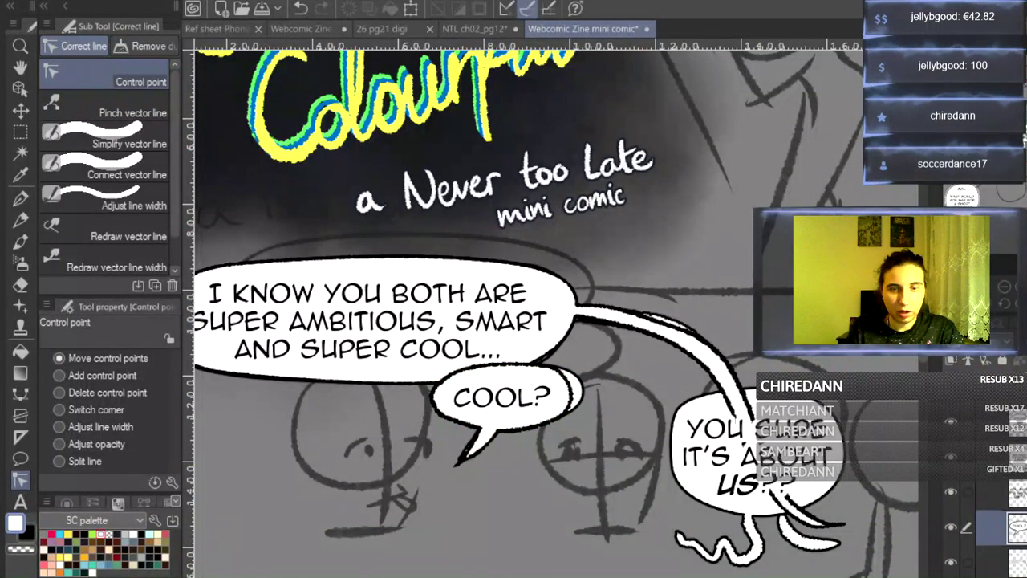
- Fade the old balloons to semi-transparent and hide the old balloon behind "COOL?"
click(957, 560)
click(957, 561)
scroll(994, 514, down, 8)
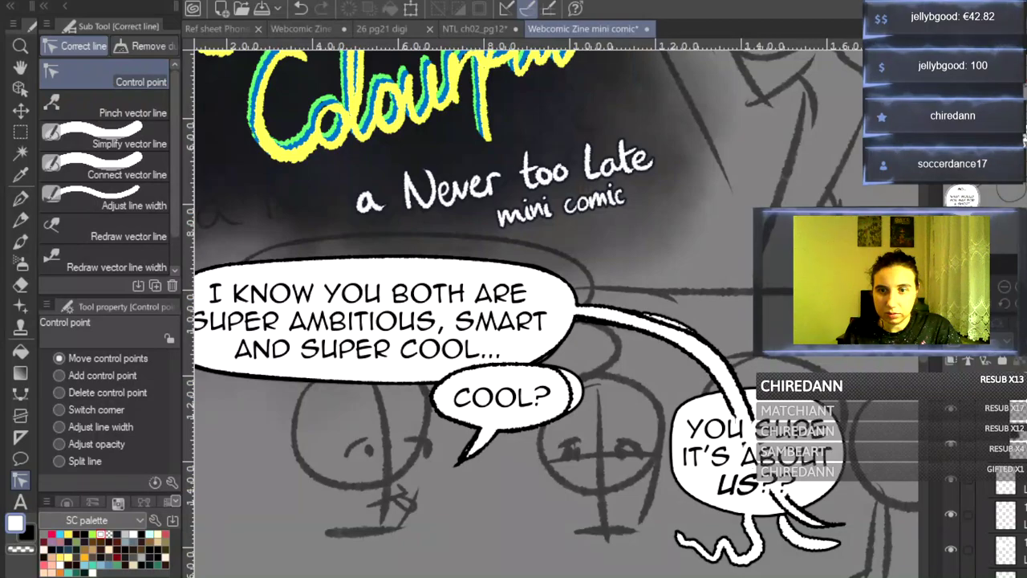
click(949, 551)
click(950, 552)
click(1003, 551)
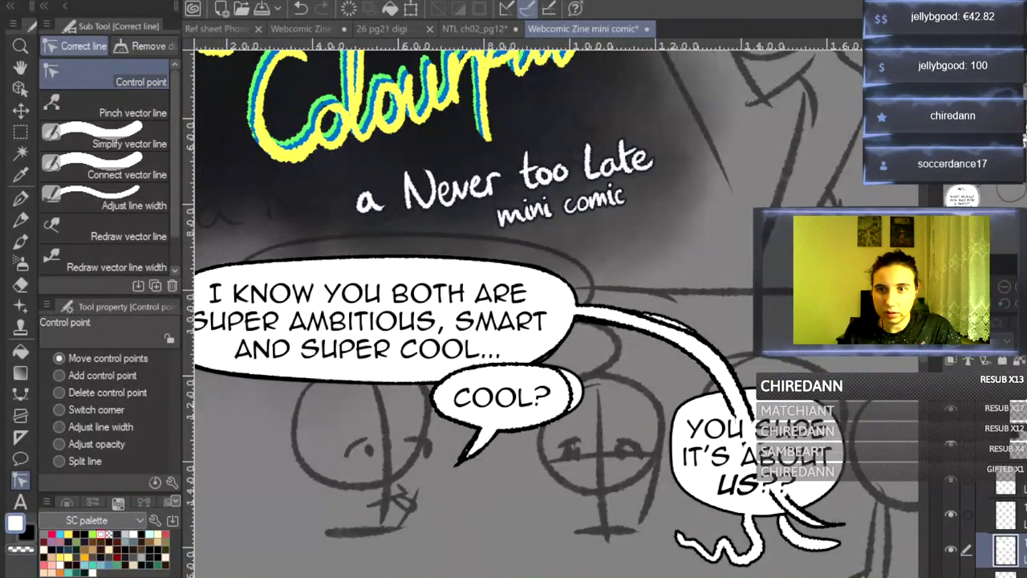
click(1025, 342)
click(951, 515)
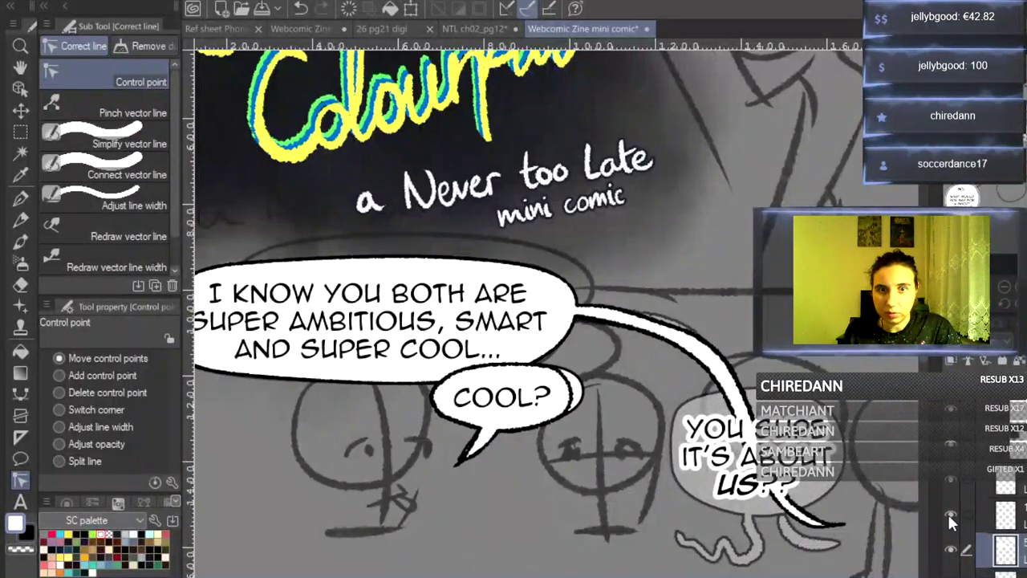
click(961, 510)
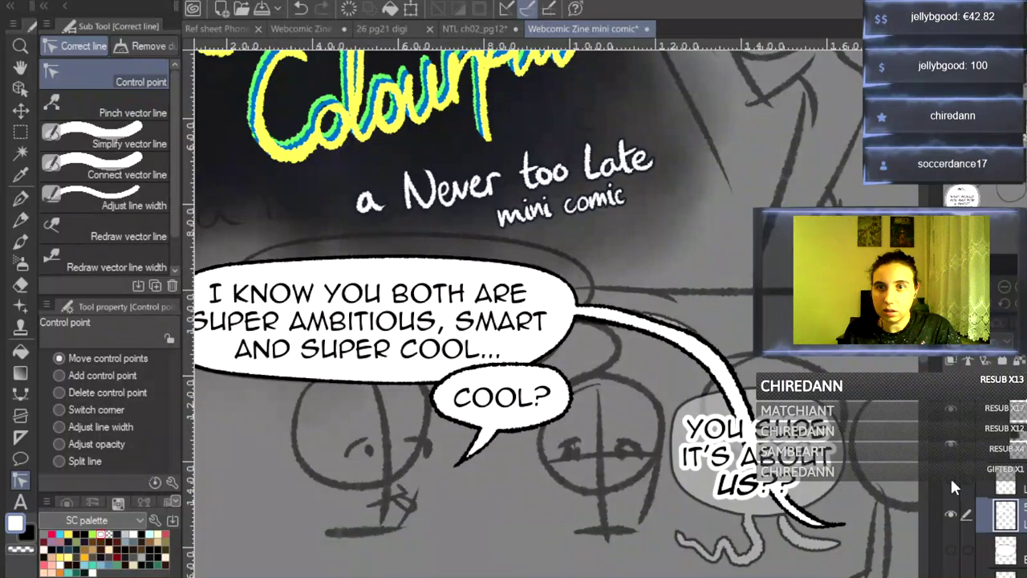
click(1007, 485)
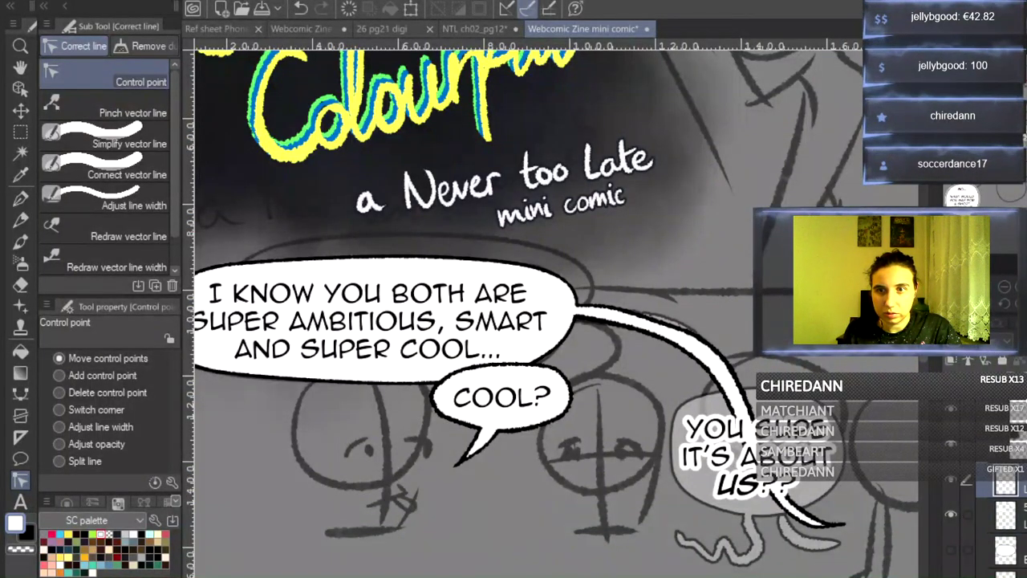
- Draw a white, black-outlined curve balloon around the "YOU KNOW..." text in the upper panel
scroll(1003, 506, down, 10)
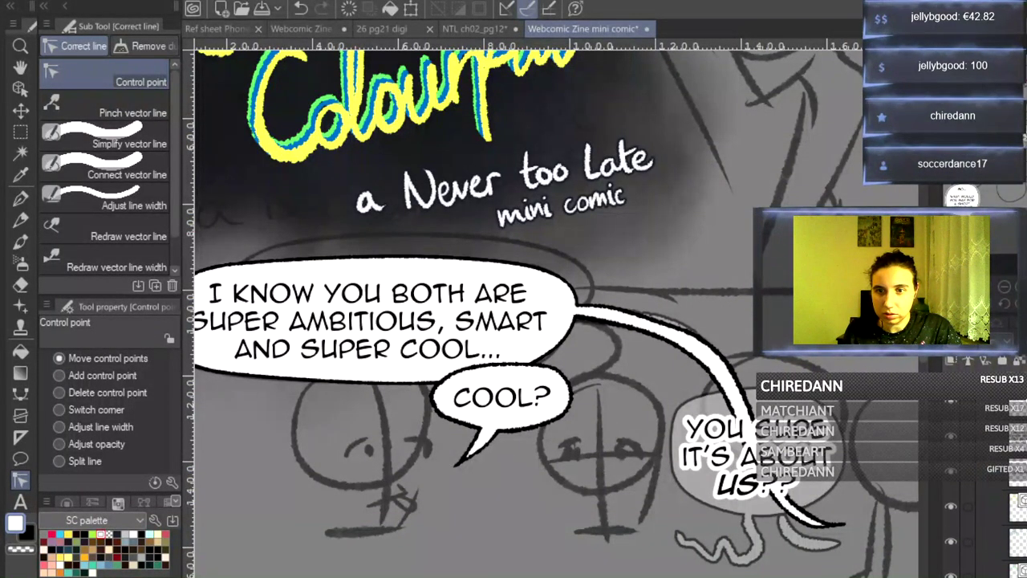
scroll(1002, 506, down, 10)
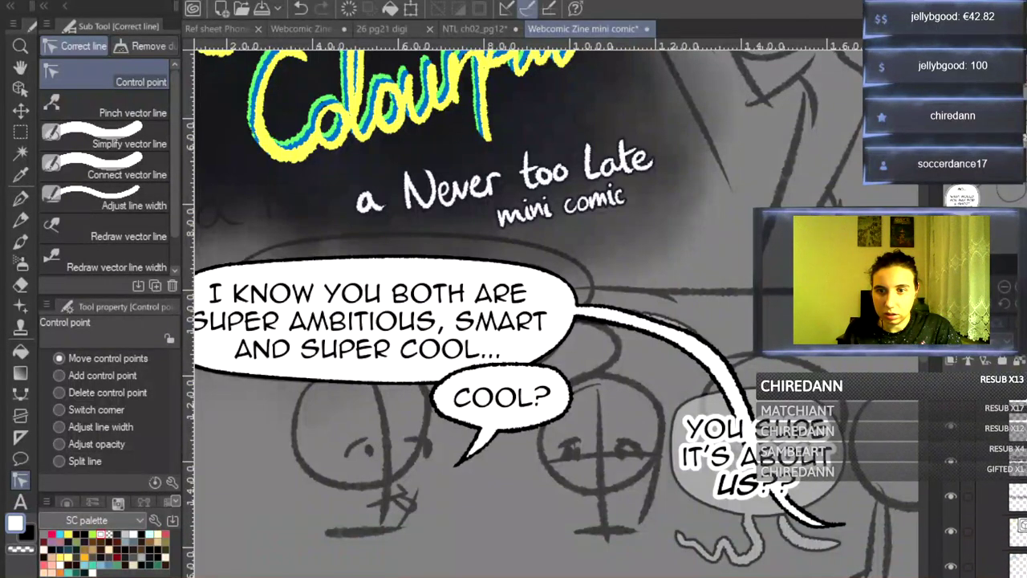
scroll(995, 498, up, 2)
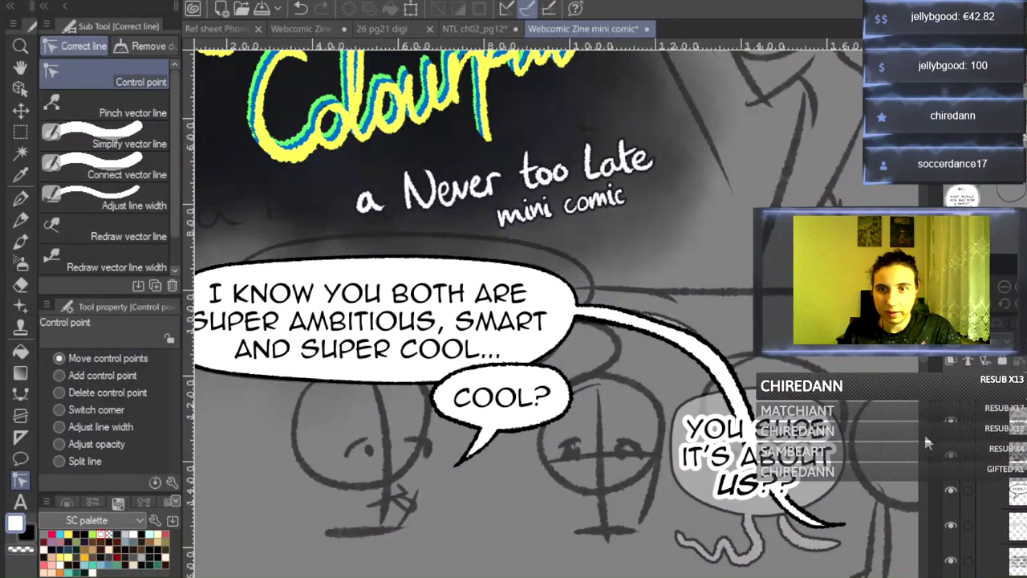
scroll(521, 321, up, 5)
scroll(522, 402, right, 5)
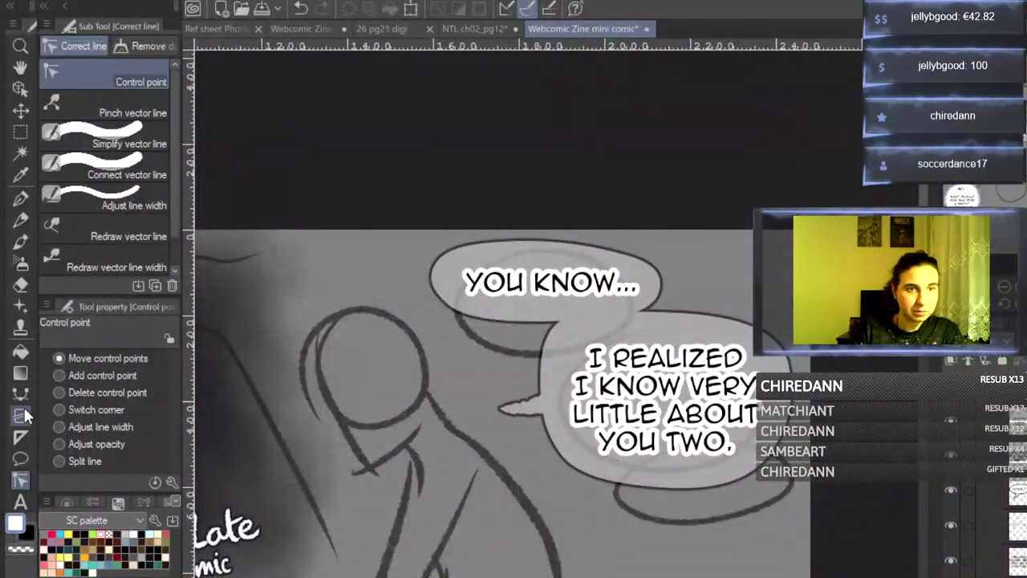
click(20, 457)
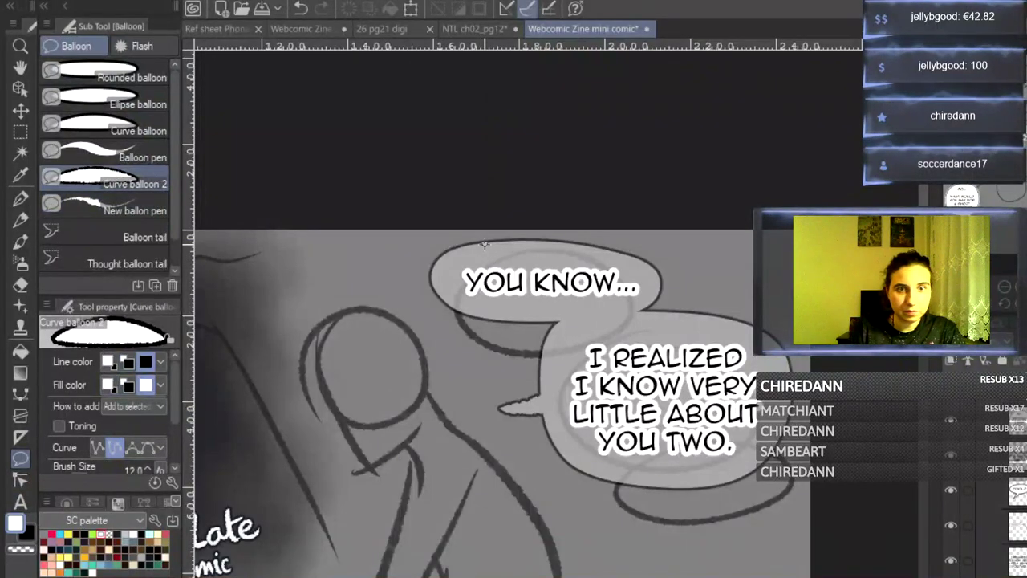
drag(478, 243, 442, 264)
click(443, 267)
click(450, 301)
click(529, 318)
click(648, 306)
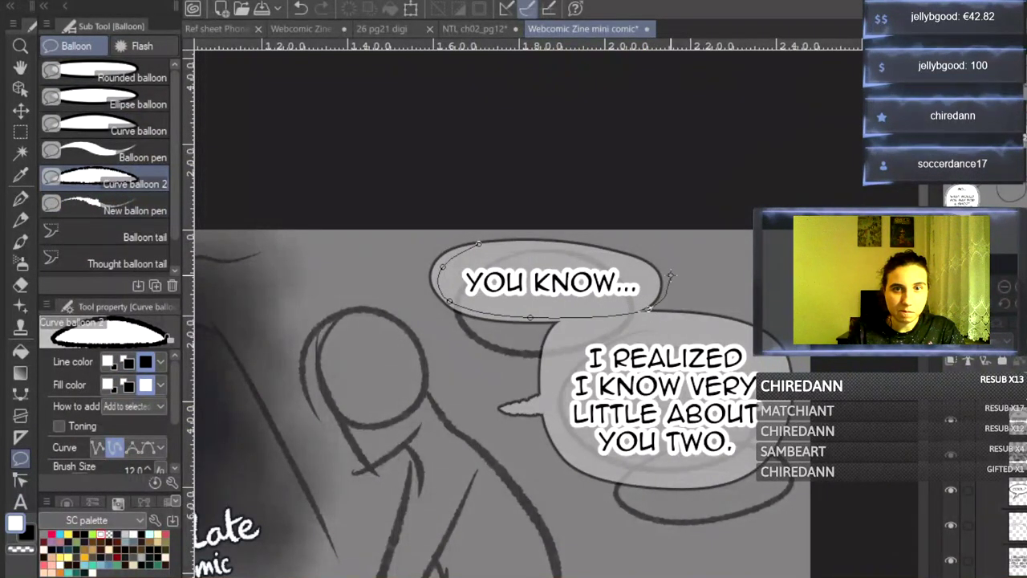
click(654, 261)
click(568, 244)
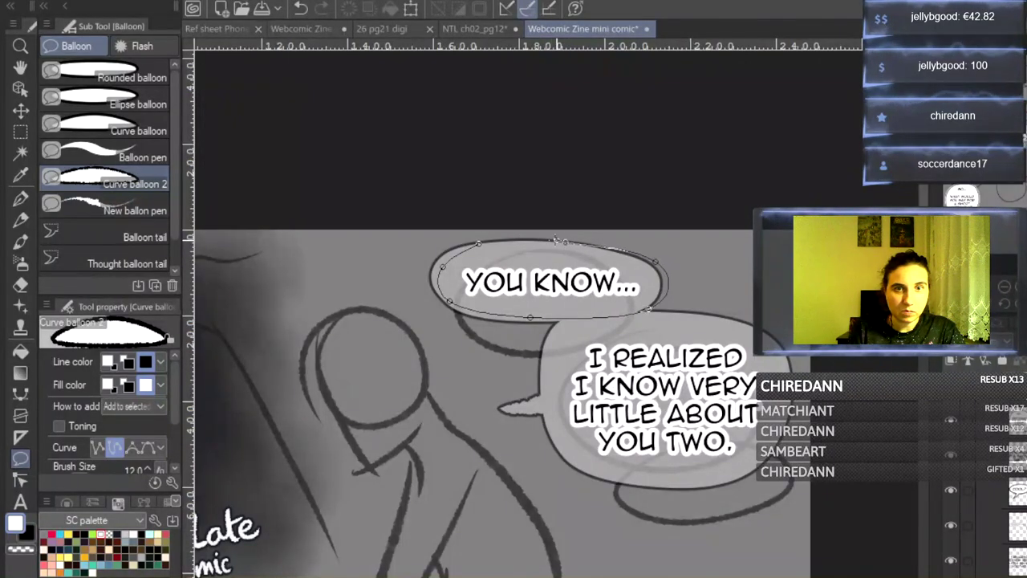
click(479, 243)
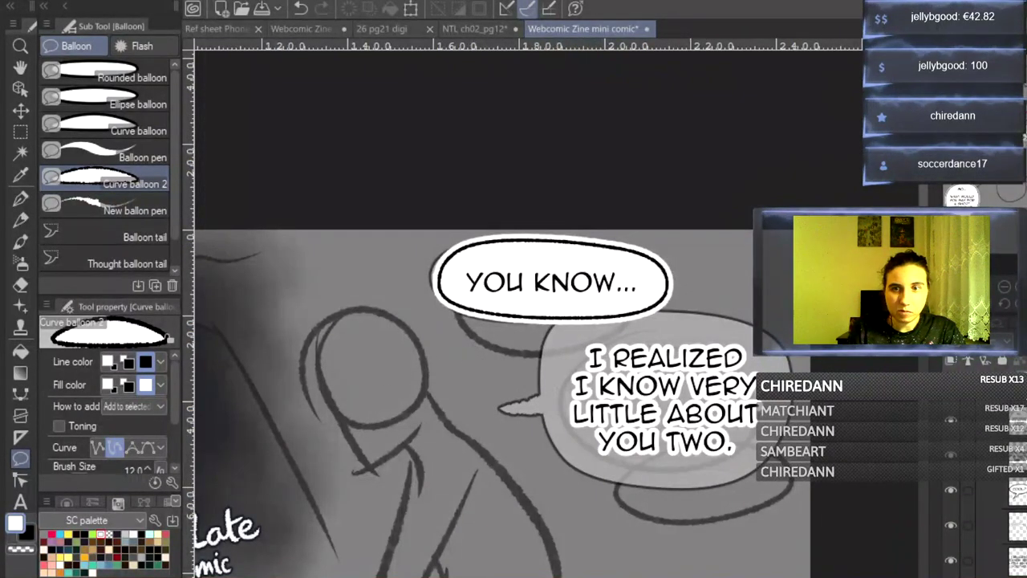
- Remove the white border effect from the "YOU KNOW..." text and balloon layer
click(996, 325)
click(994, 358)
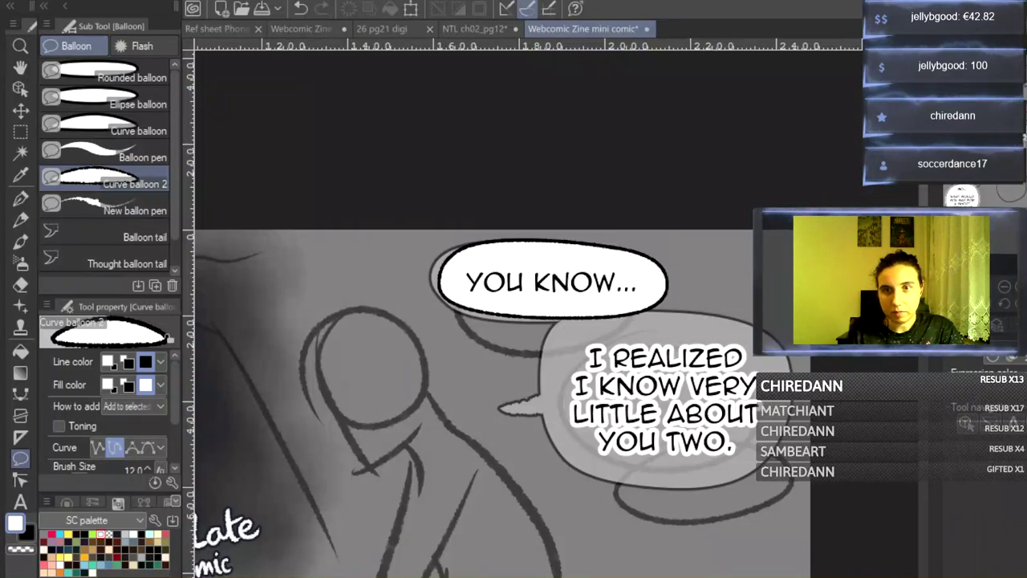
click(971, 325)
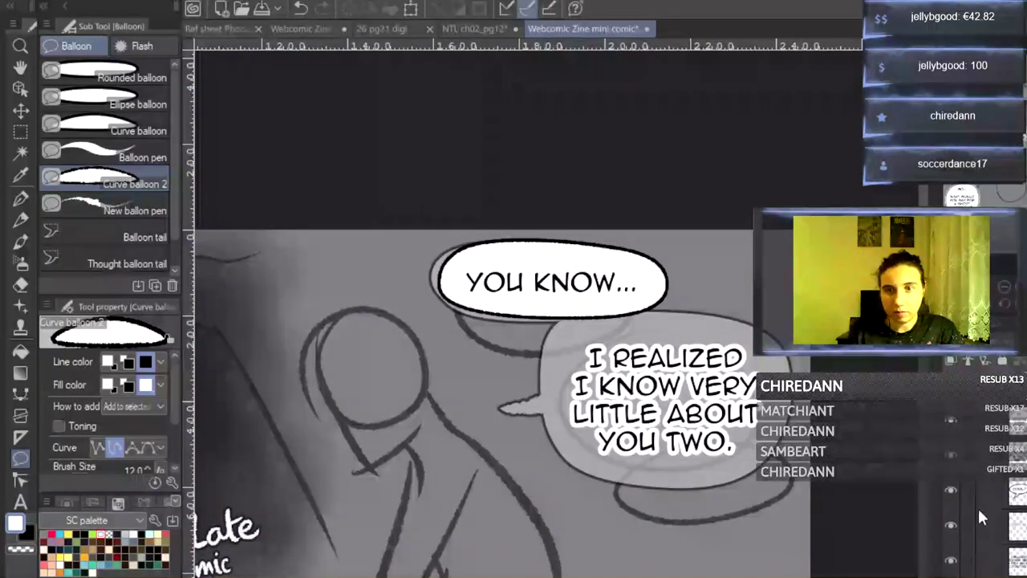
- Draw a rounded curve balloon around "I REALIZED I KNOW VERY LITTLE ABOUT YOU TWO." and remove the white border effect from its layer
click(589, 318)
click(550, 344)
click(540, 411)
click(578, 472)
click(789, 409)
click(768, 329)
click(639, 305)
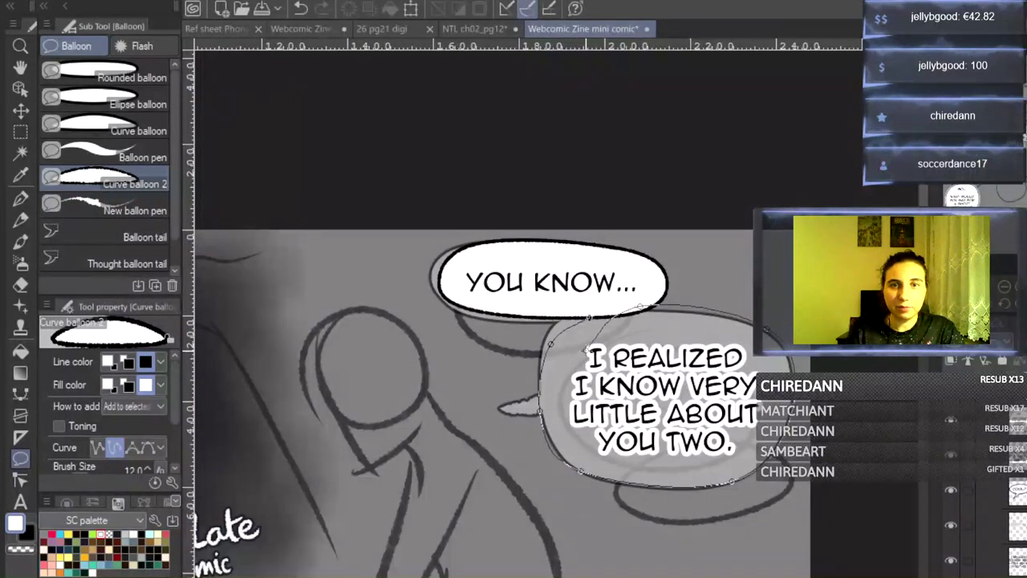
click(591, 318)
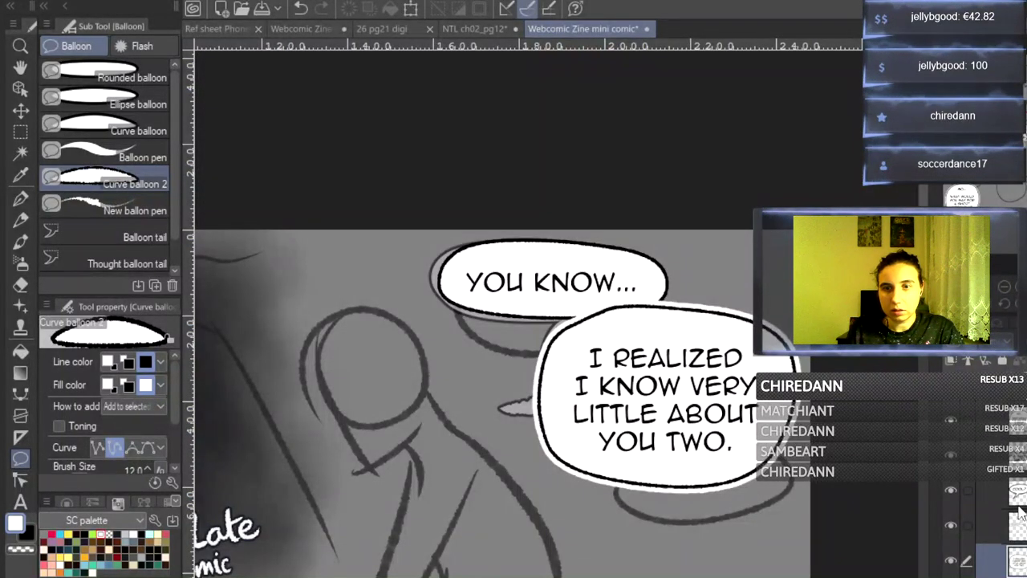
click(995, 325)
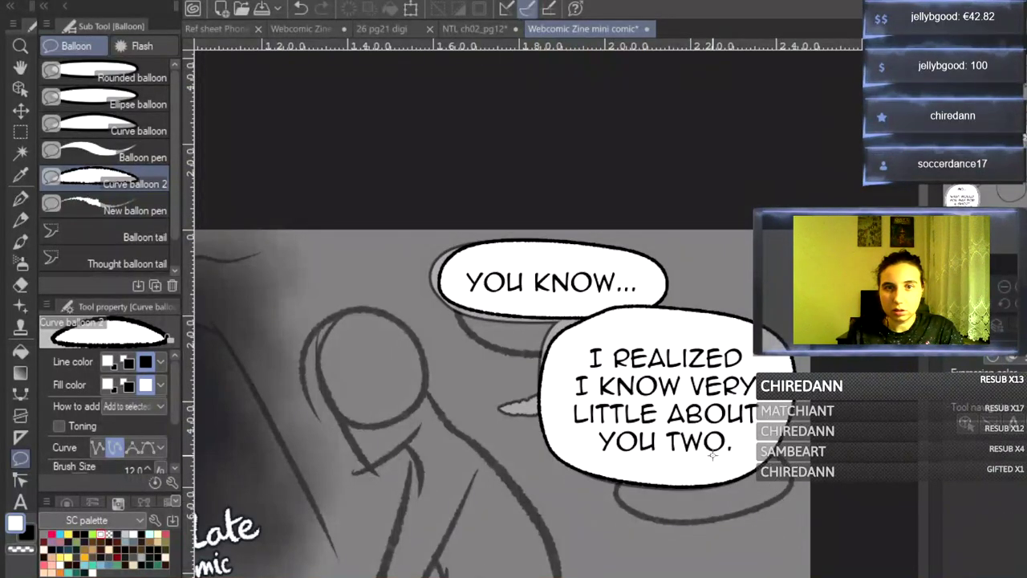
click(966, 325)
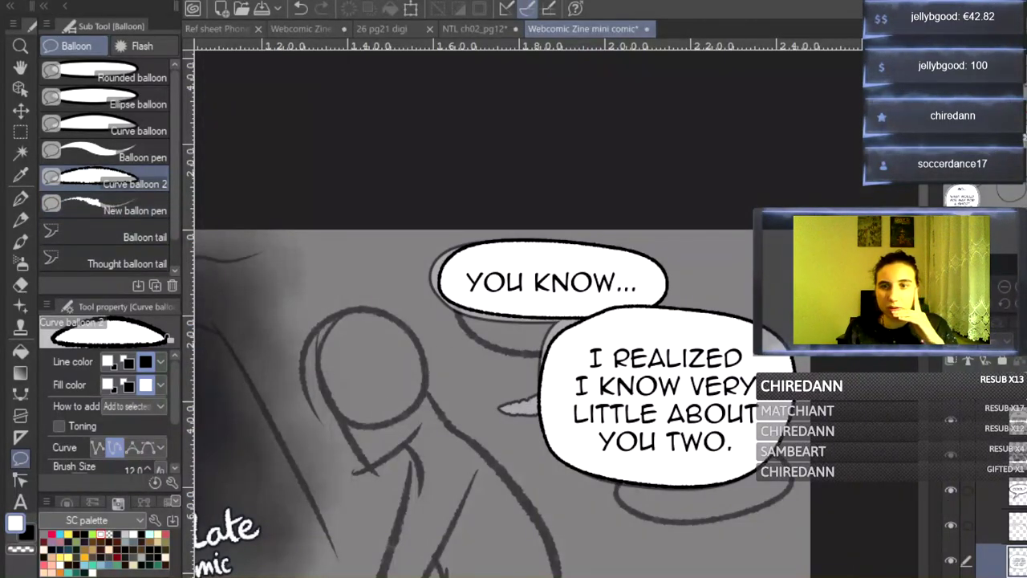
- Redraw a wider oval curve balloon over the "YOU KNOW..." balloon on a separate balloon layer
click(1013, 527)
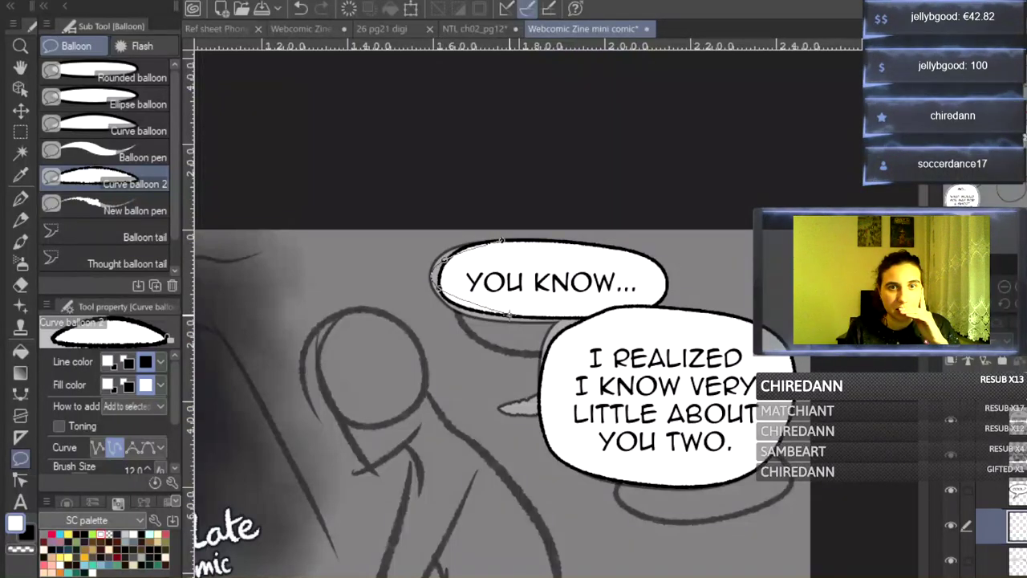
click(513, 316)
click(657, 311)
click(670, 266)
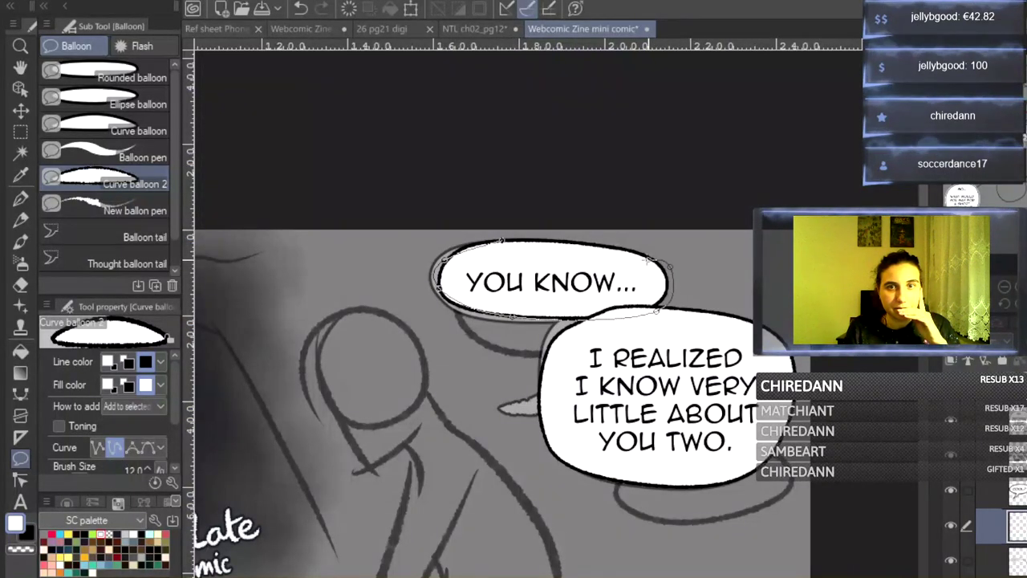
click(500, 241)
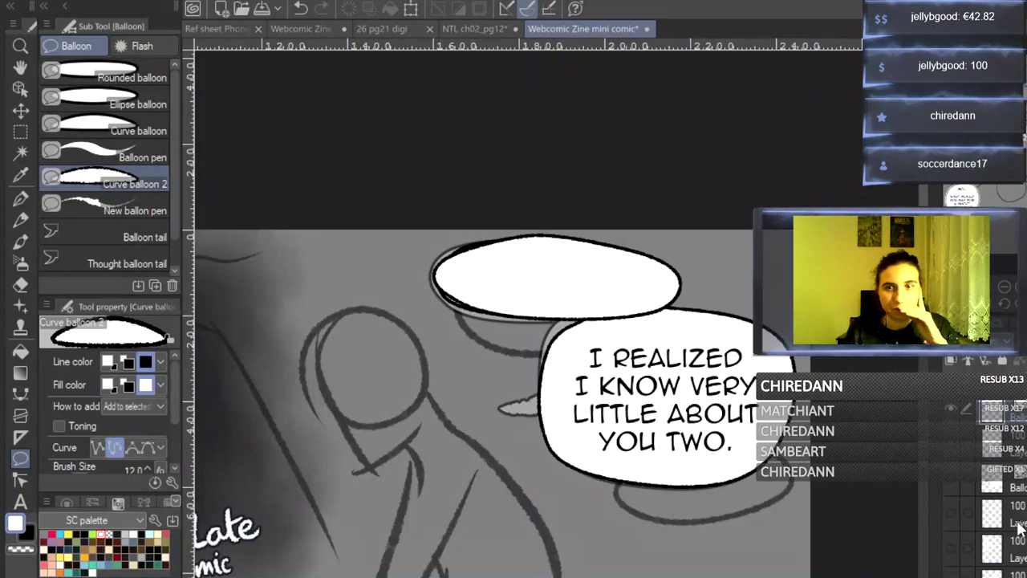
- Add an overlapping balloon over the "I REALIZED..." dialogue on the same layer, with a short pointed balloon-pen tail towards the character
click(547, 343)
click(543, 435)
click(612, 479)
click(739, 482)
click(796, 394)
click(778, 328)
click(601, 308)
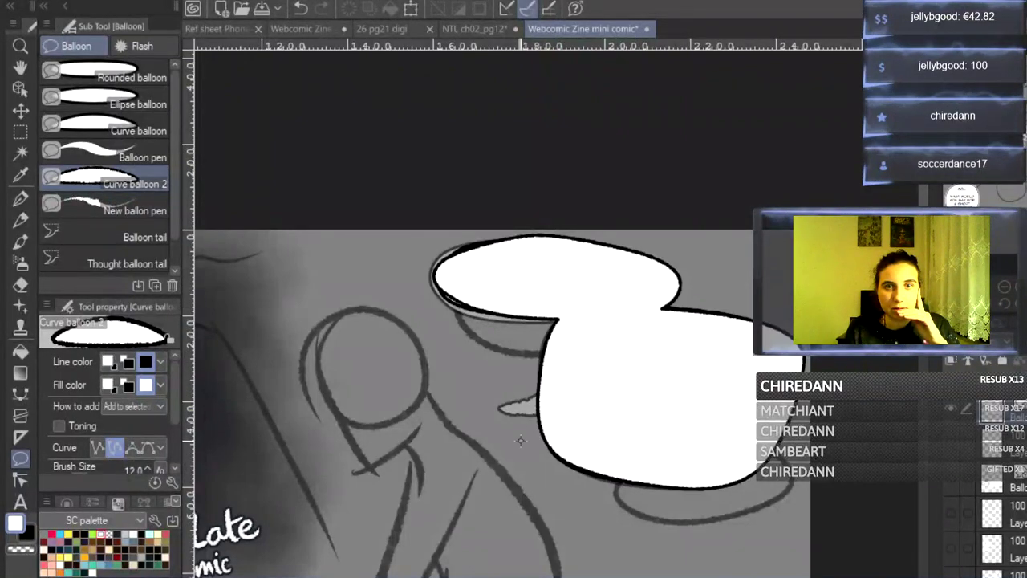
click(129, 210)
mouse_move(534, 383)
mouse_down()
mouse_move(546, 404)
mouse_move(552, 390)
mouse_move(496, 405)
mouse_move(582, 404)
mouse_up()
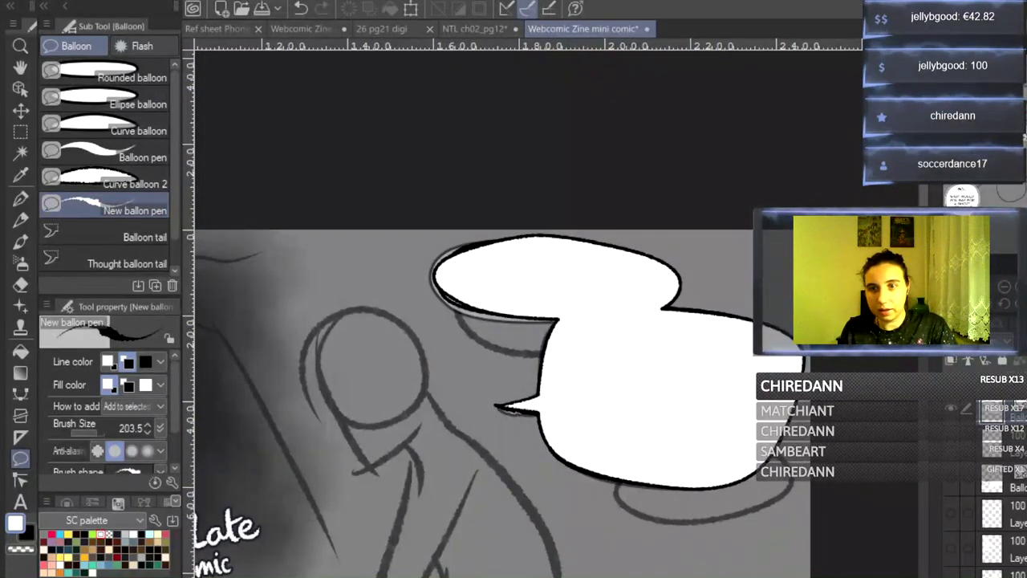
- Bring the "I REALIZED..." text layer above the new joined balloons and delete that layer's old balloon shape
scroll(992, 489, down, 1)
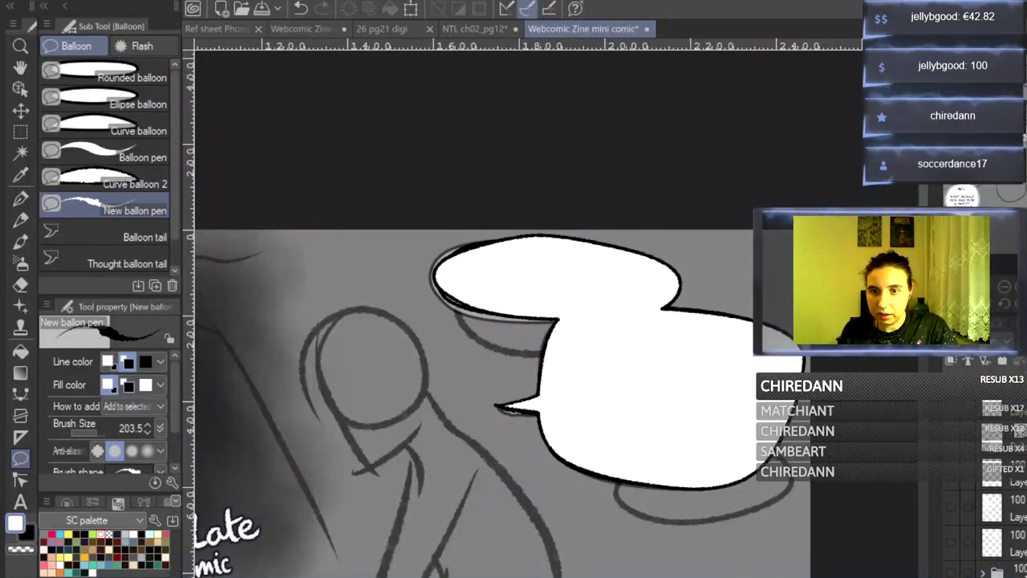
scroll(992, 506, down, 10)
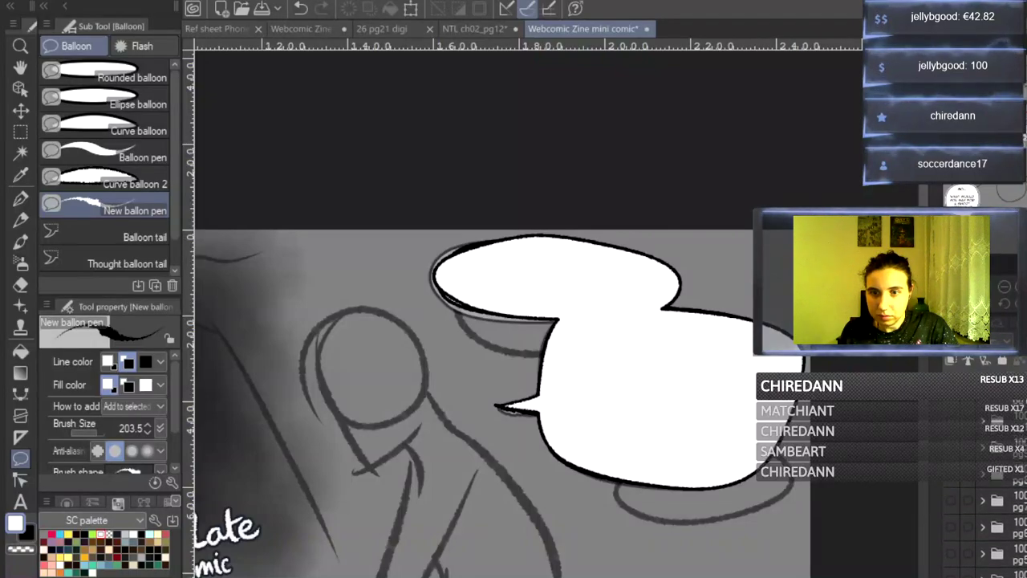
scroll(1003, 497, down, 5)
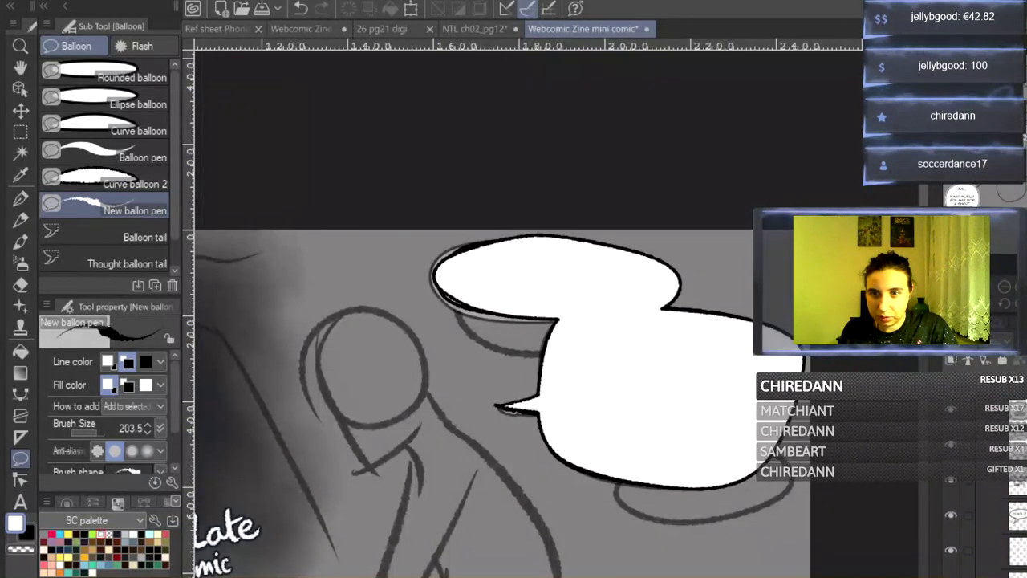
key(ctrl+v)
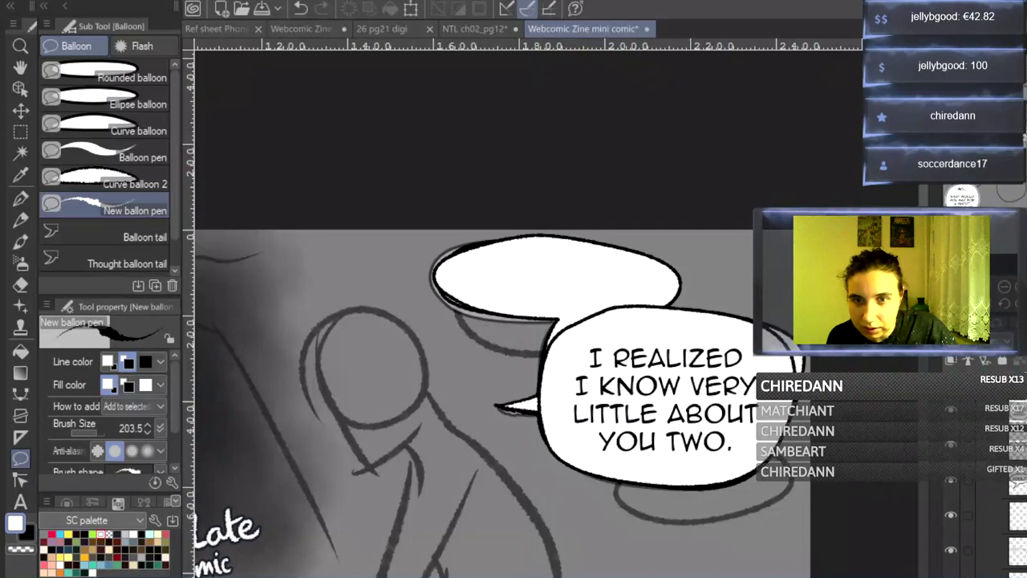
click(20, 86)
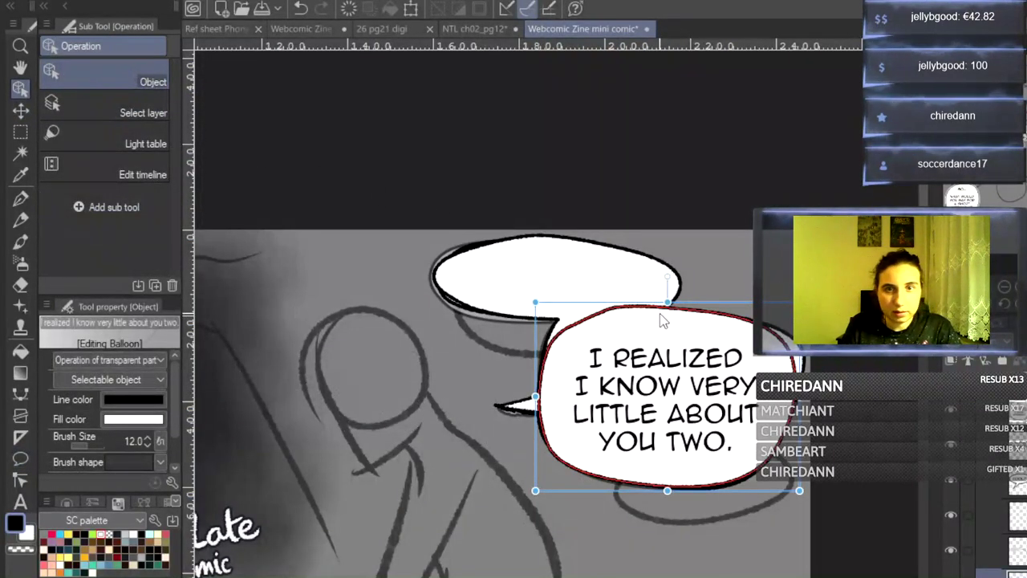
click(685, 340)
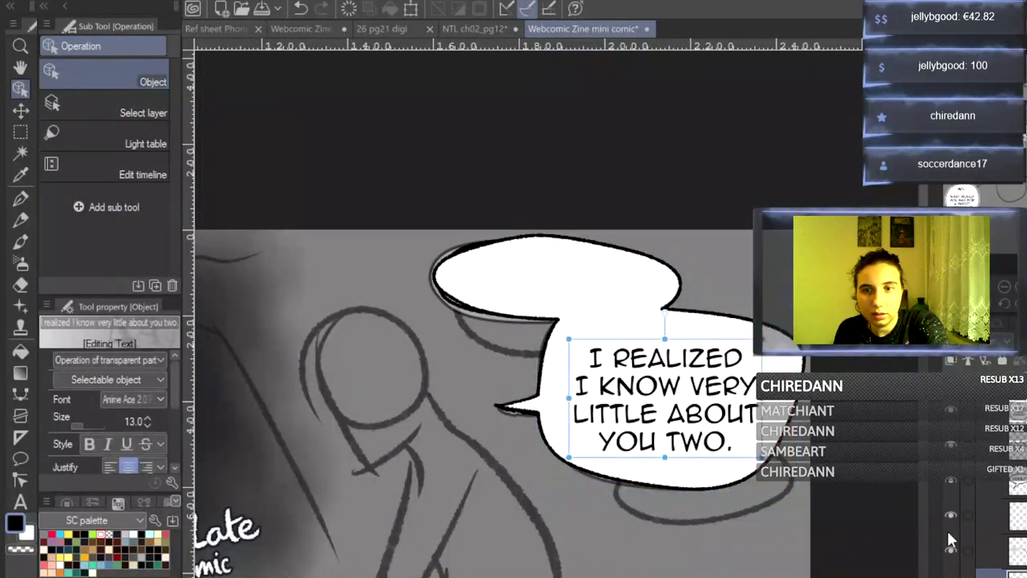
- Delete the old balloon shape around "YOU KNOW..." and show its text above the new joined balloons
click(965, 552)
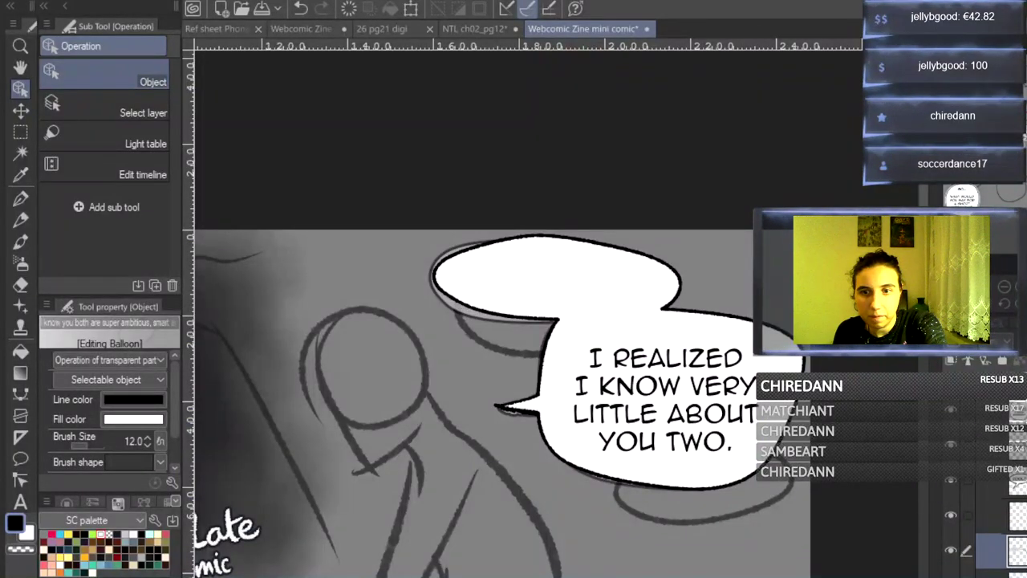
key(ctrl+z)
key(ctrl+z)
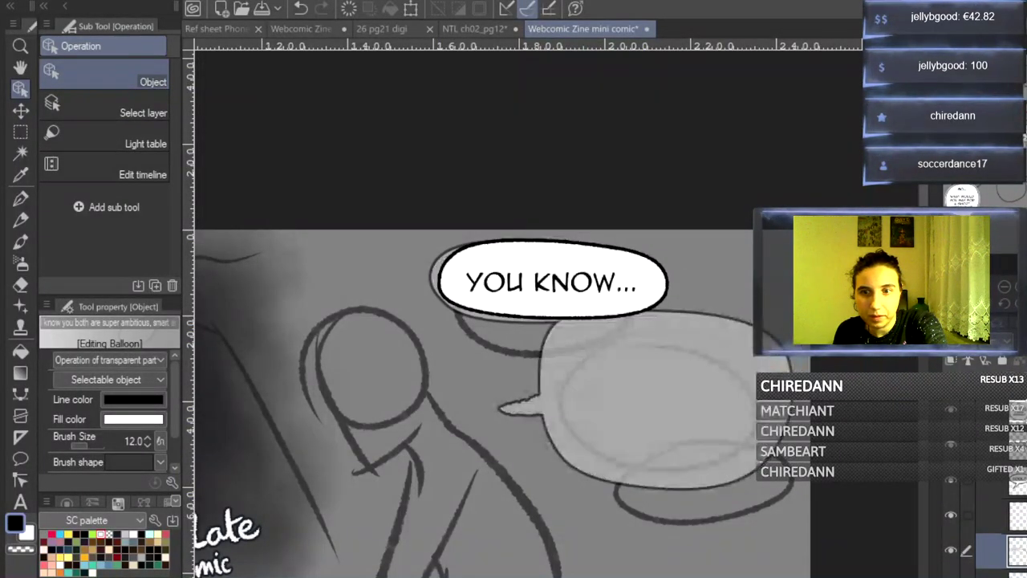
click(604, 249)
key(Delete)
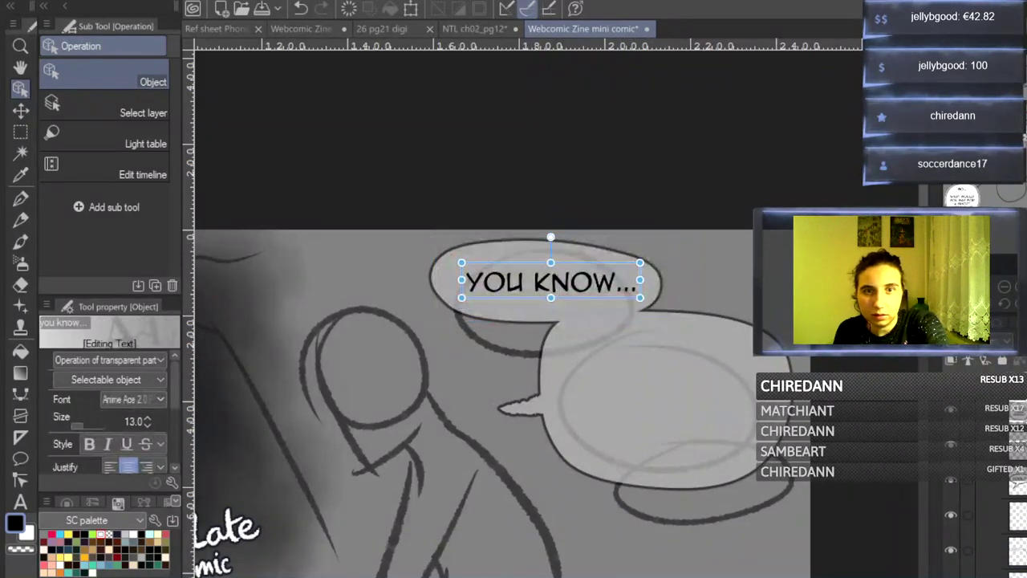
key(ctrl+y)
key(ctrl+y)
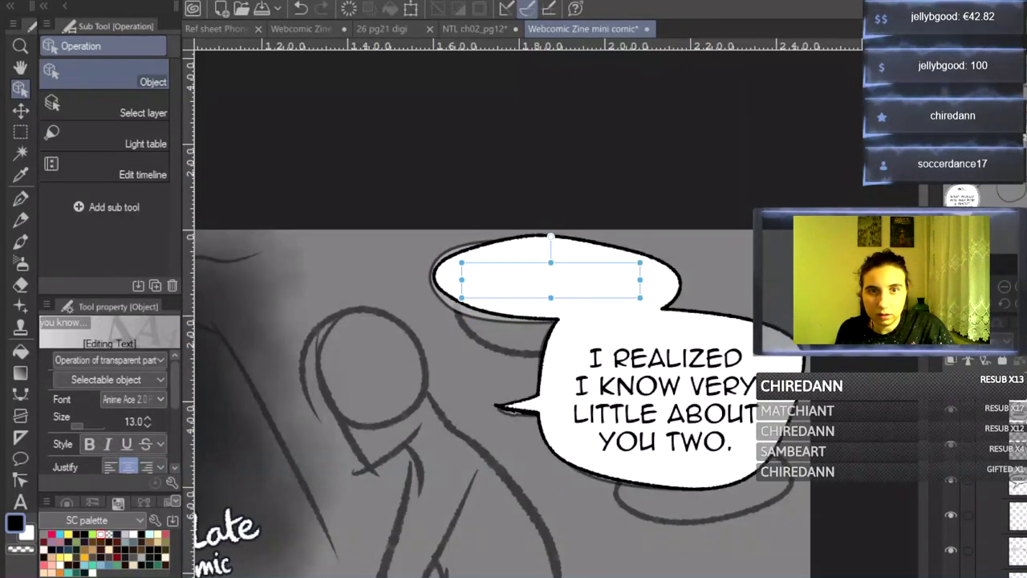
key(ctrl+y)
- Reshape the outlines of the joined "YOU KNOW..." and "I REALIZED..." balloons by moving their control points
click(423, 471)
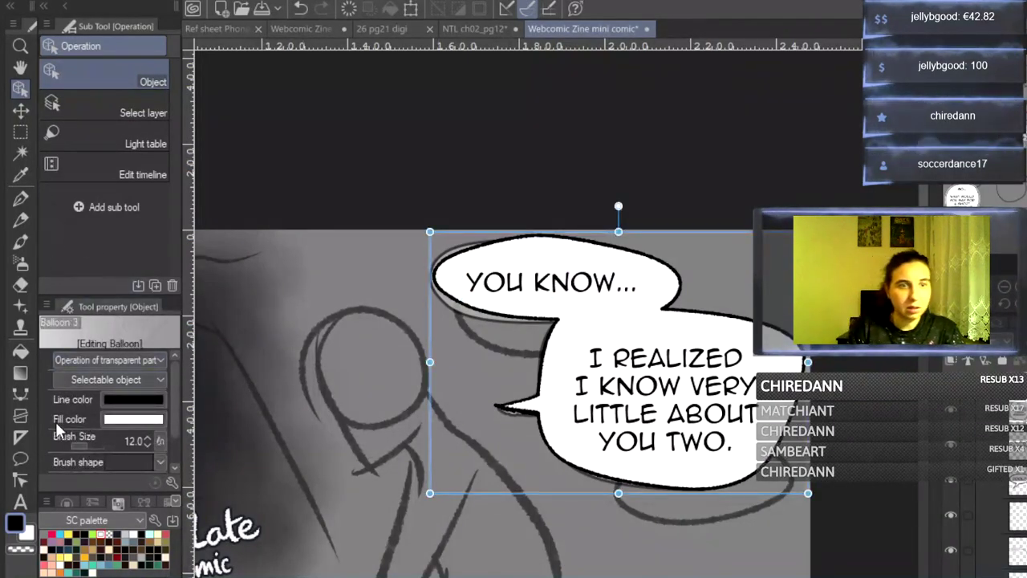
click(21, 479)
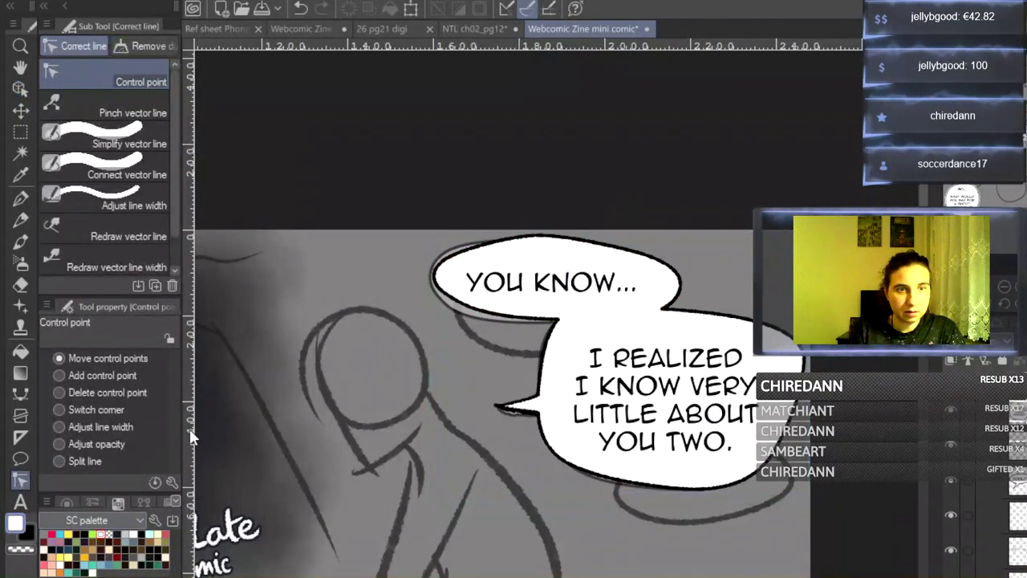
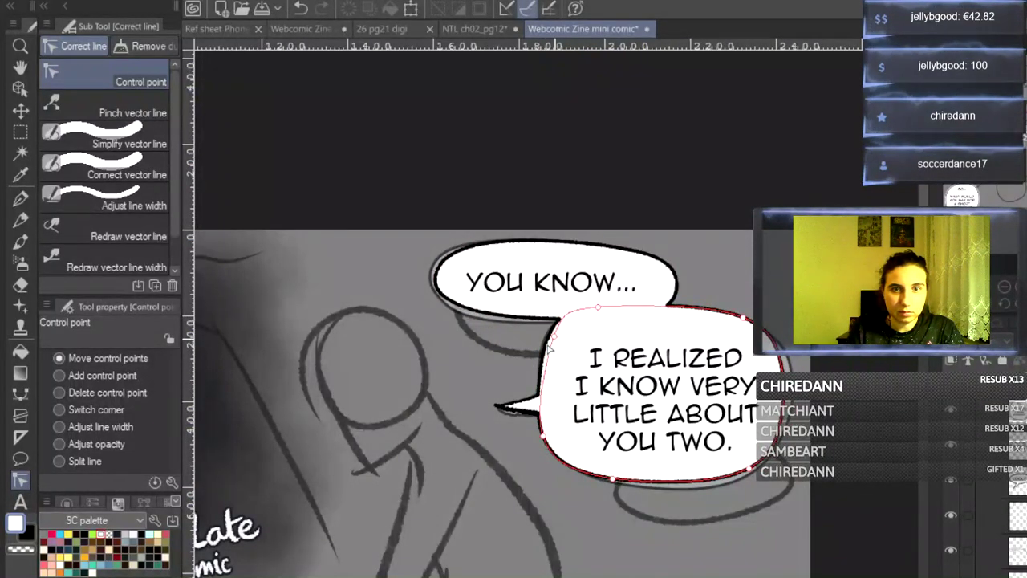
drag(550, 433, 556, 450)
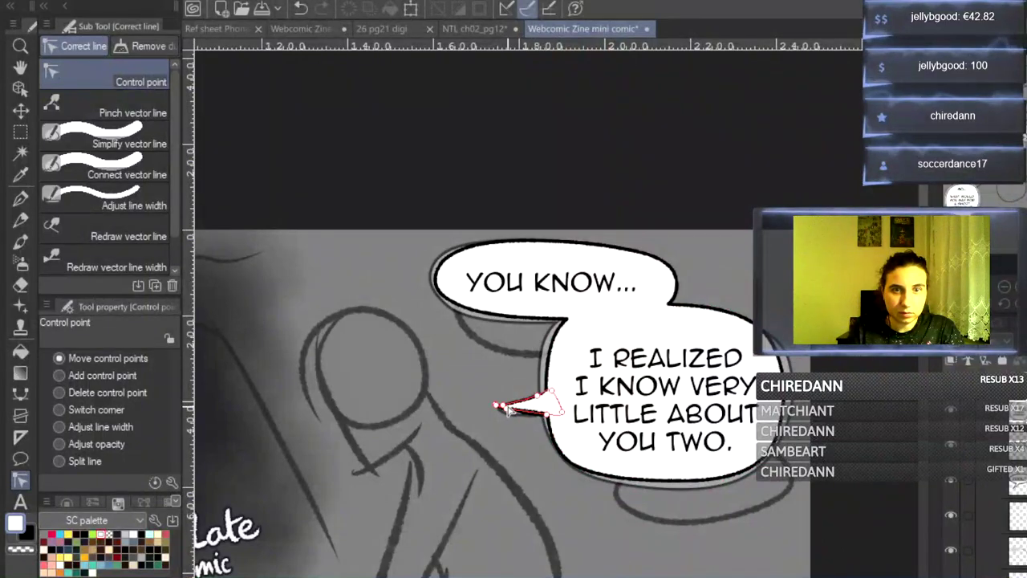
- Move the balloon tail further into the "I REALIZED..." balloon so that its tip sticks out less
click(20, 88)
click(530, 411)
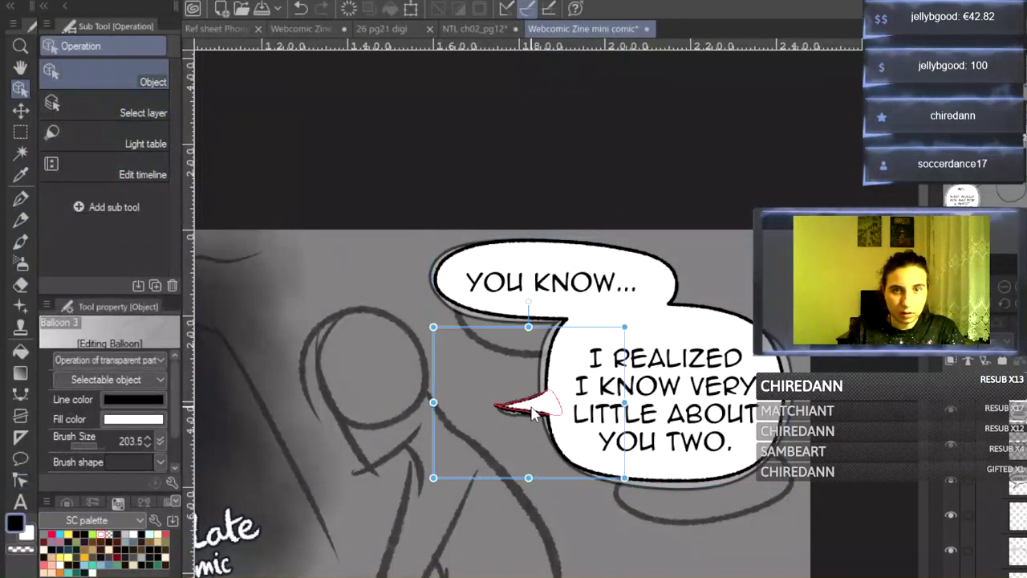
drag(579, 335, 593, 329)
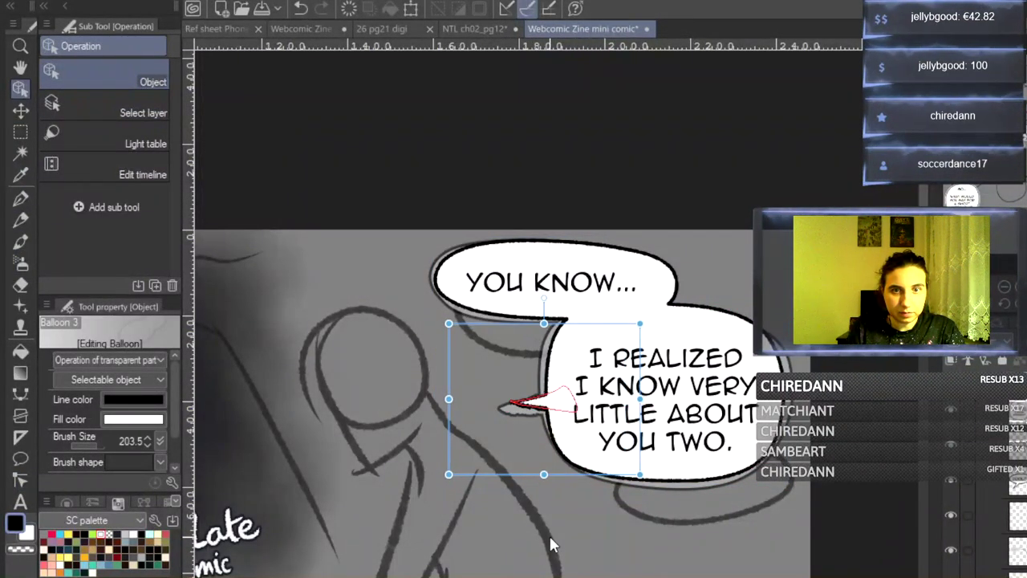
- Hide and delete the layer holding the leftover old tail and balloon shapes behind the "YOU KNOW..." and "I REALIZED..." balloons
click(654, 387)
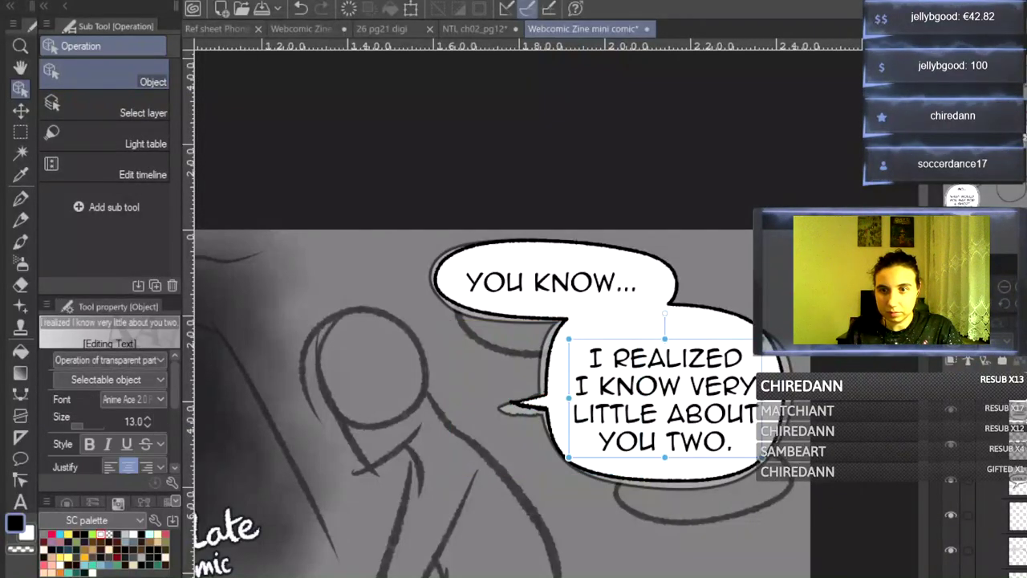
click(950, 508)
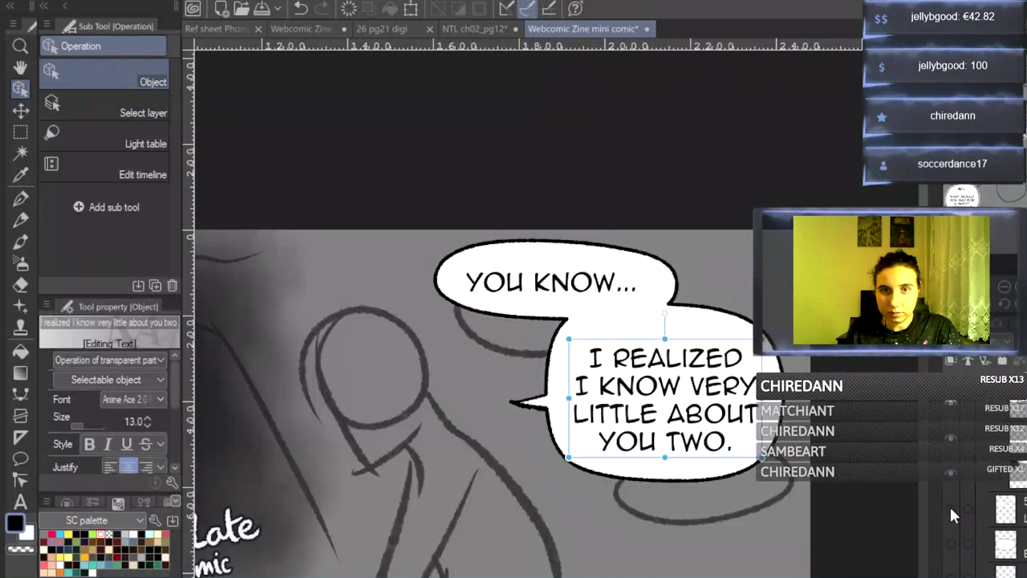
click(950, 510)
click(1005, 511)
key(Delete)
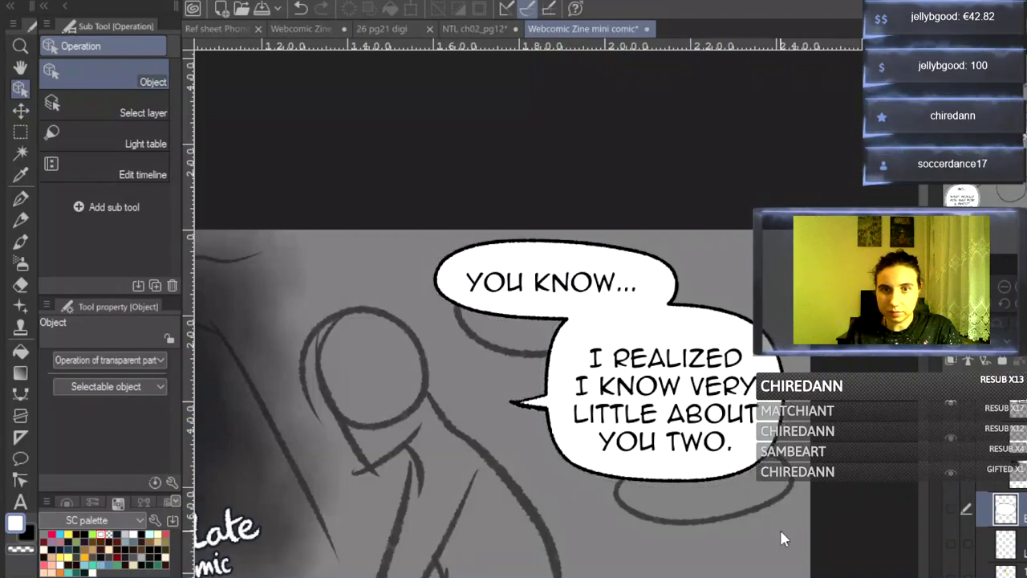
- Remove the white outer border effect from the "LET'S START WITH A VERY IMPORTANT QUESTION" and "SO..." balloon layers
key(ctrl+0)
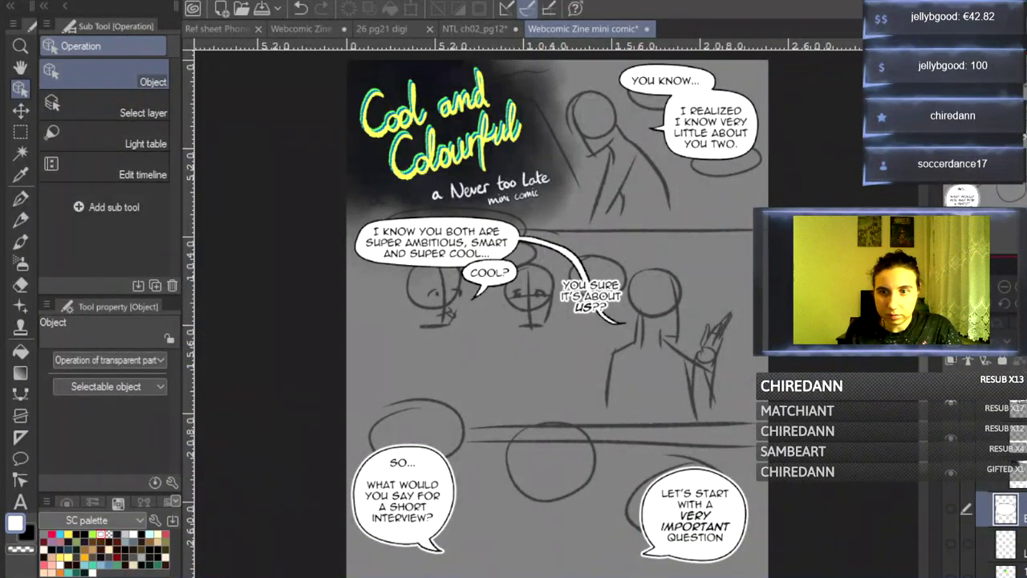
scroll(987, 498, up, 10)
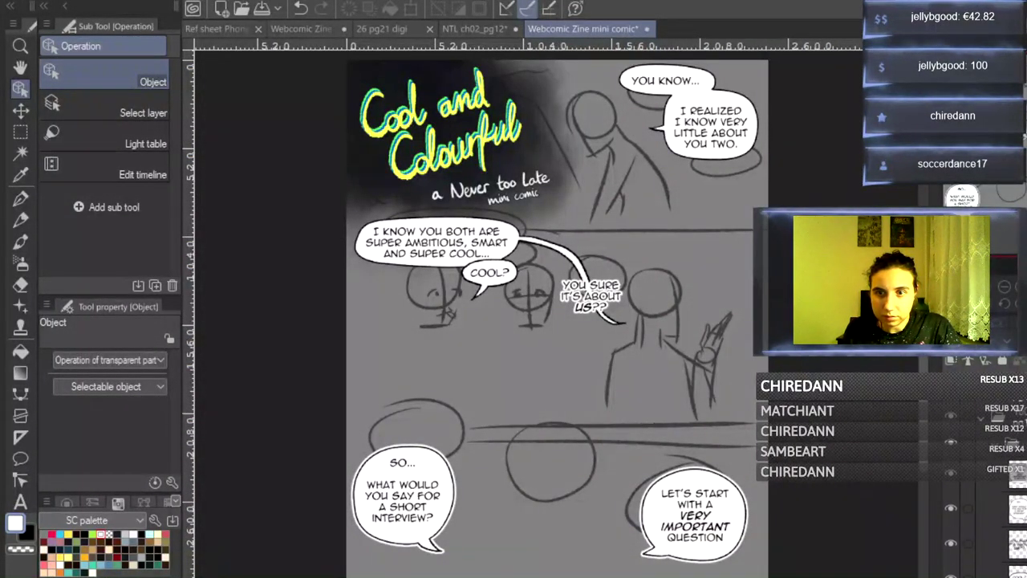
click(999, 477)
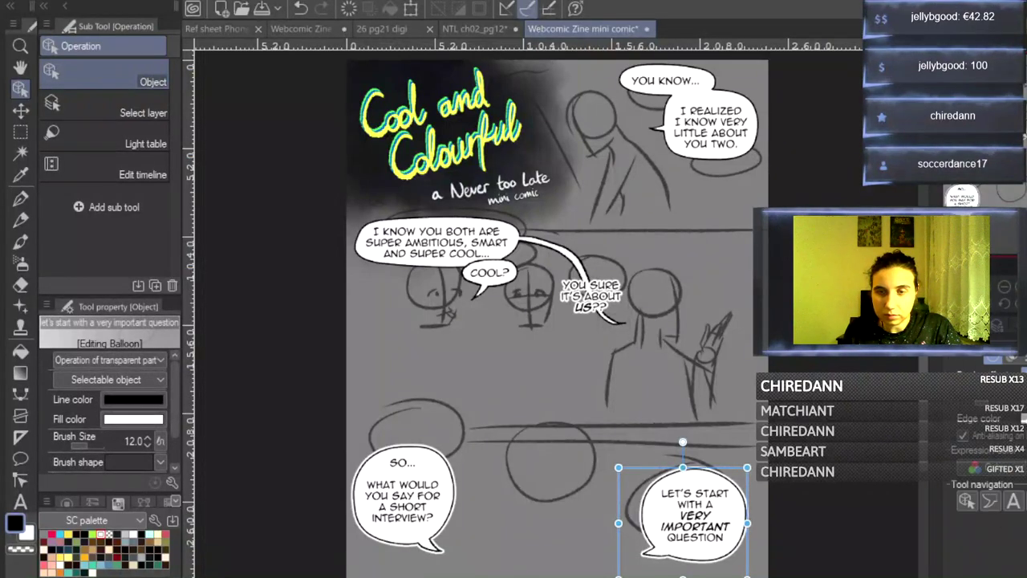
click(998, 510)
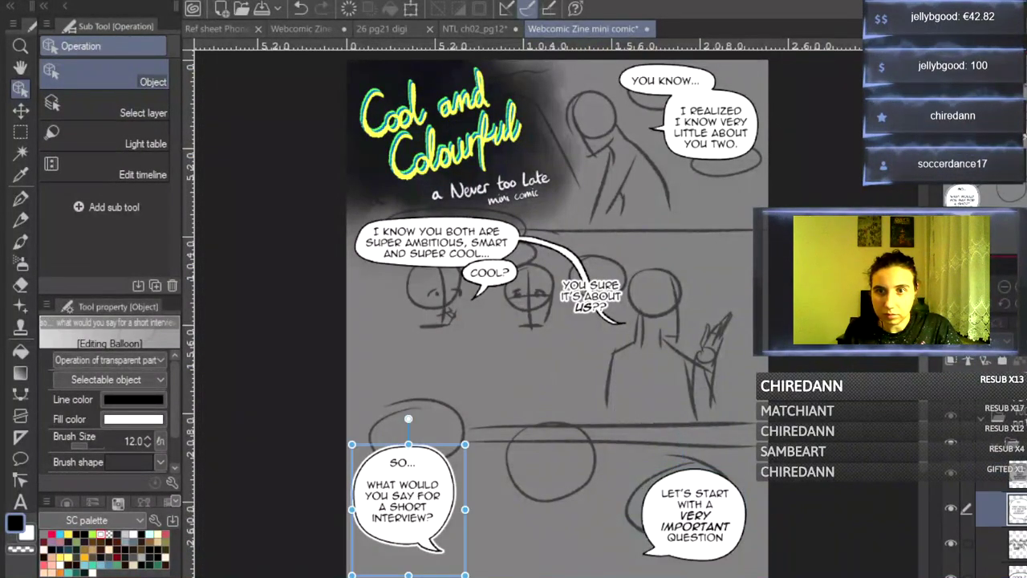
click(991, 340)
click(991, 360)
click(962, 340)
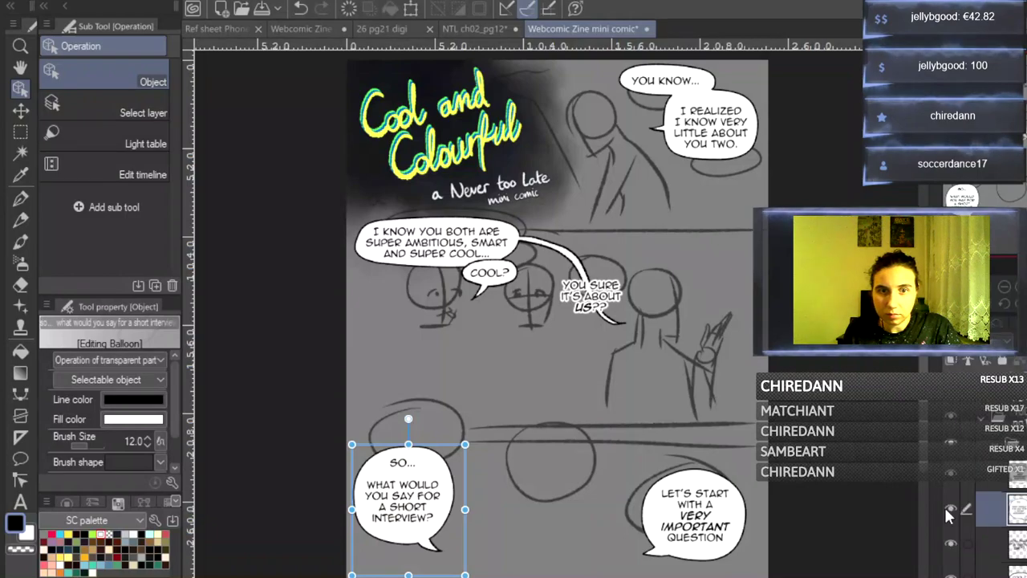
- Draw a rounded Curve balloon 2 around the "YOU SURE IT'S ABOUT US??" text and remove that layer's white border effect
scroll(994, 497, down, 5)
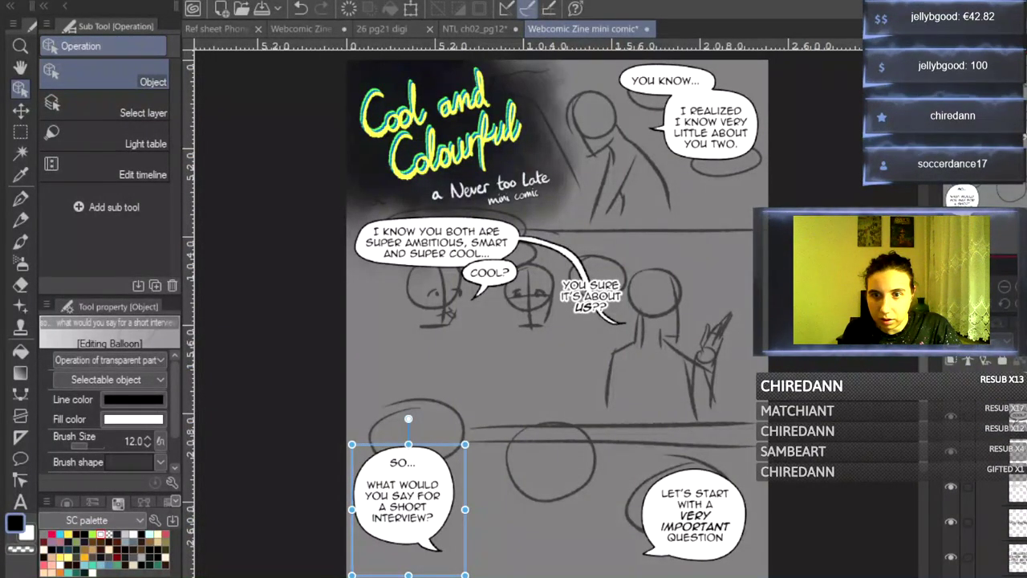
scroll(994, 495, down, 4)
click(995, 495)
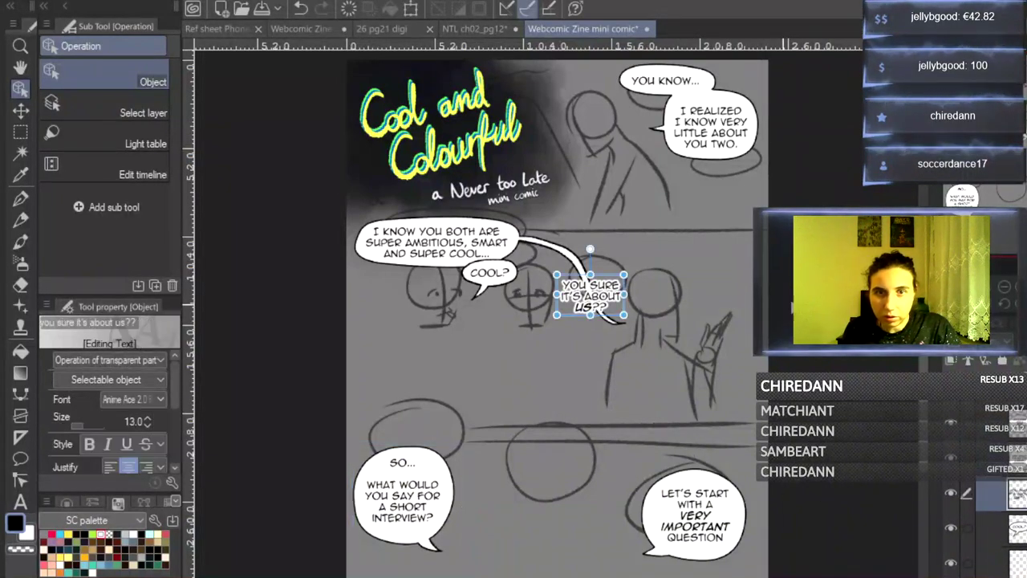
key(ctrl+plus)
key(ctrl+plus)
key(ctrl+plus)
scroll(554, 361, up, 3)
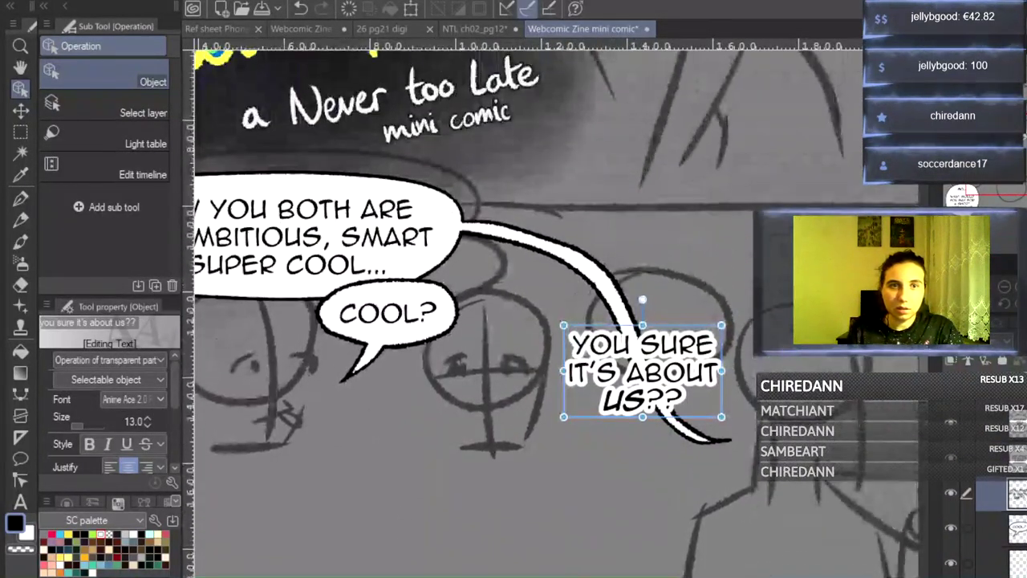
click(20, 457)
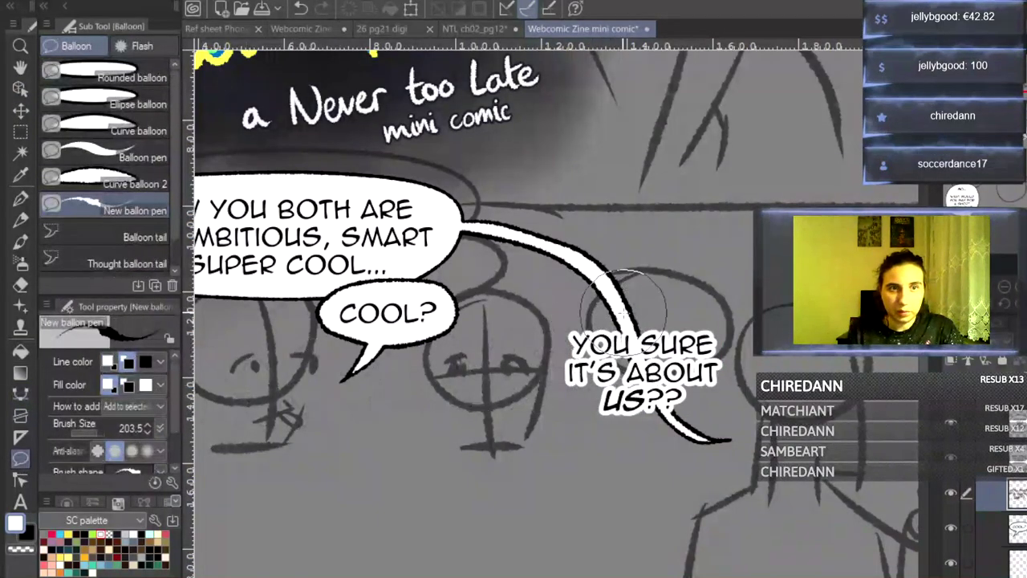
click(120, 184)
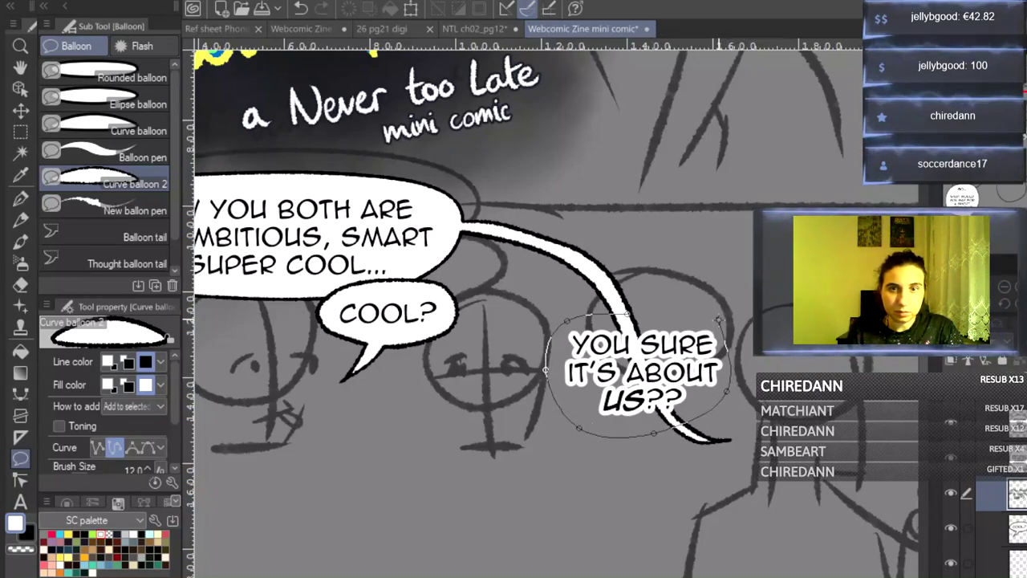
click(635, 316)
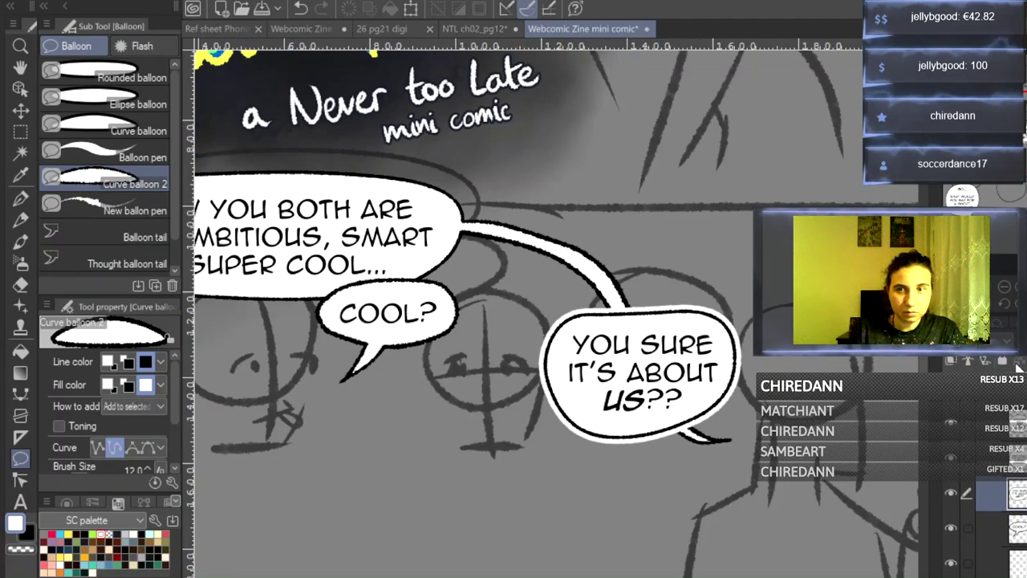
click(993, 325)
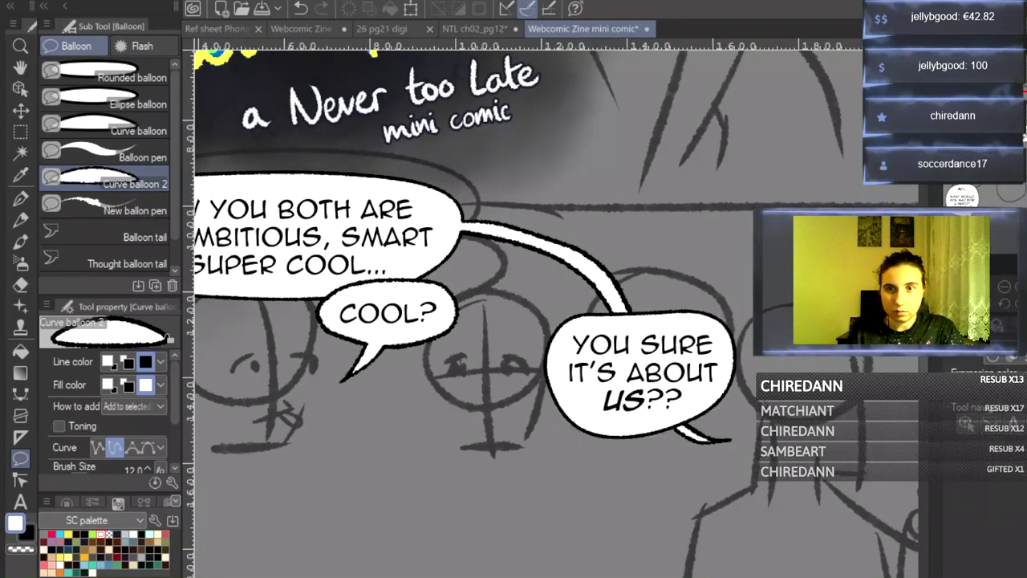
- Draw a long wavy tail with the New ballon pen down from the lower edge of the "YOU SURE IT'S ABOUT US??" balloon
click(20, 199)
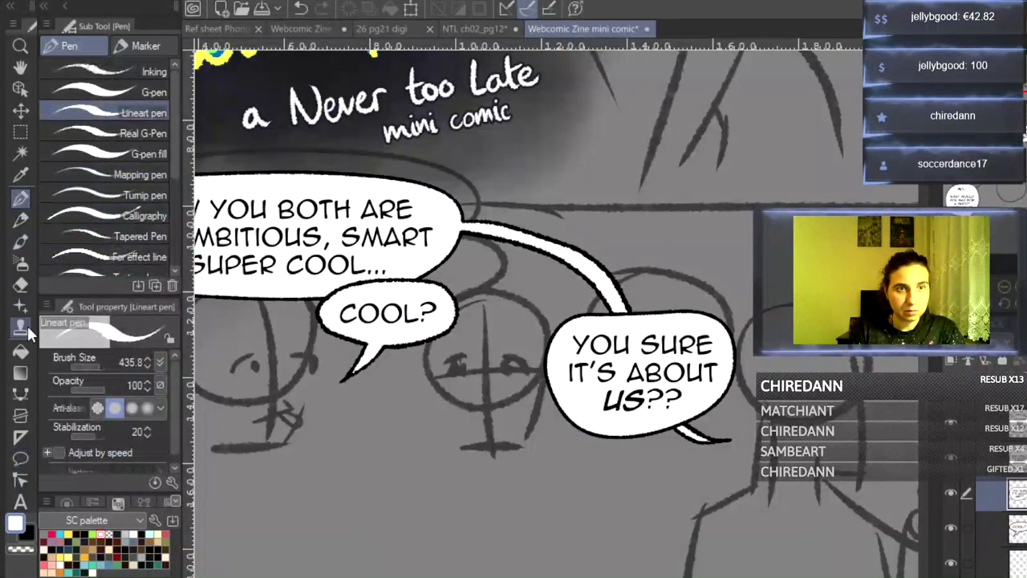
click(22, 392)
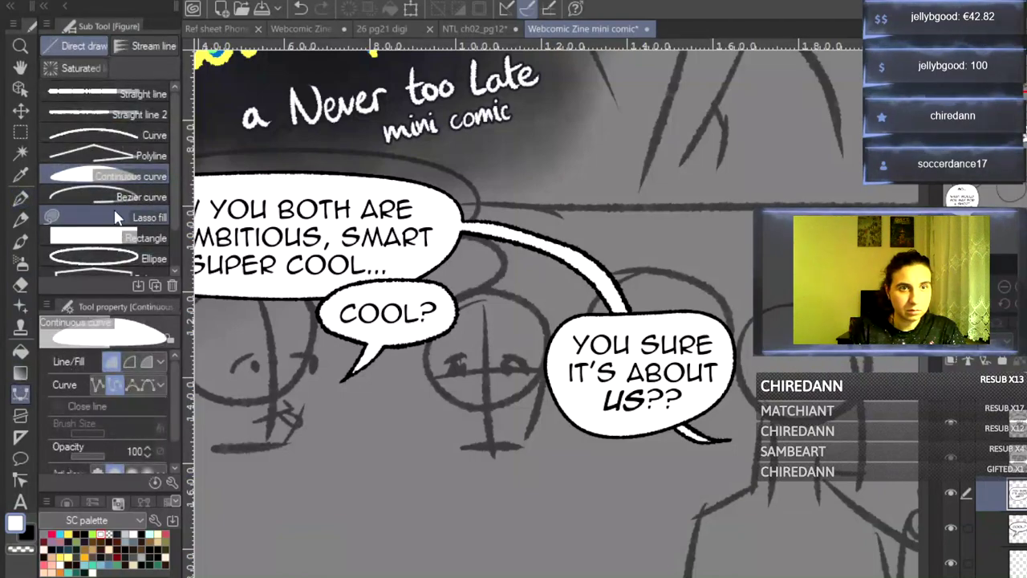
click(22, 459)
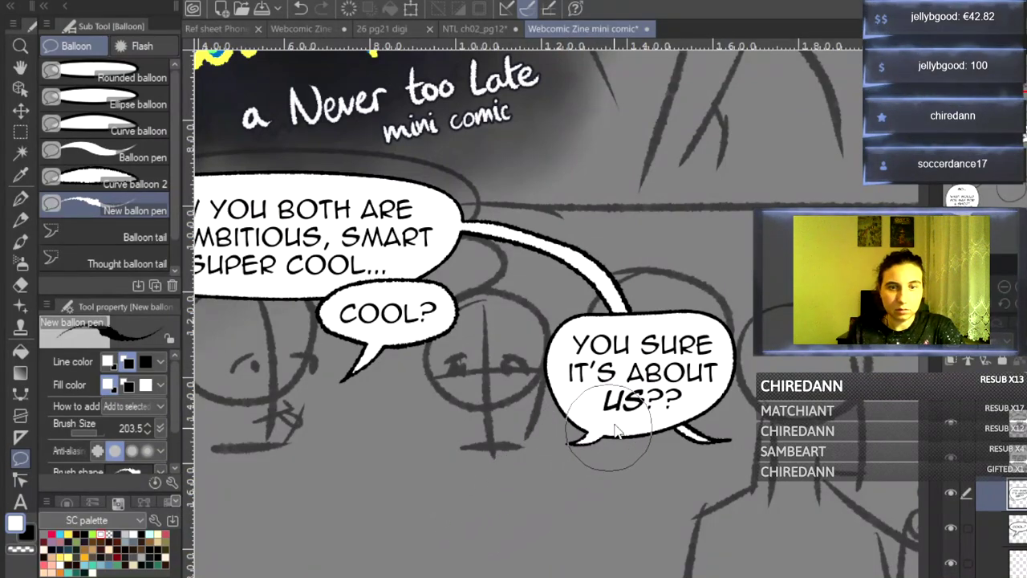
mouse_move(619, 428)
mouse_down()
mouse_move(609, 464)
mouse_move(640, 489)
mouse_move(601, 528)
mouse_move(575, 487)
mouse_move(558, 486)
mouse_move(603, 541)
mouse_move(639, 504)
mouse_move(652, 472)
mouse_move(606, 456)
mouse_move(620, 429)
mouse_up()
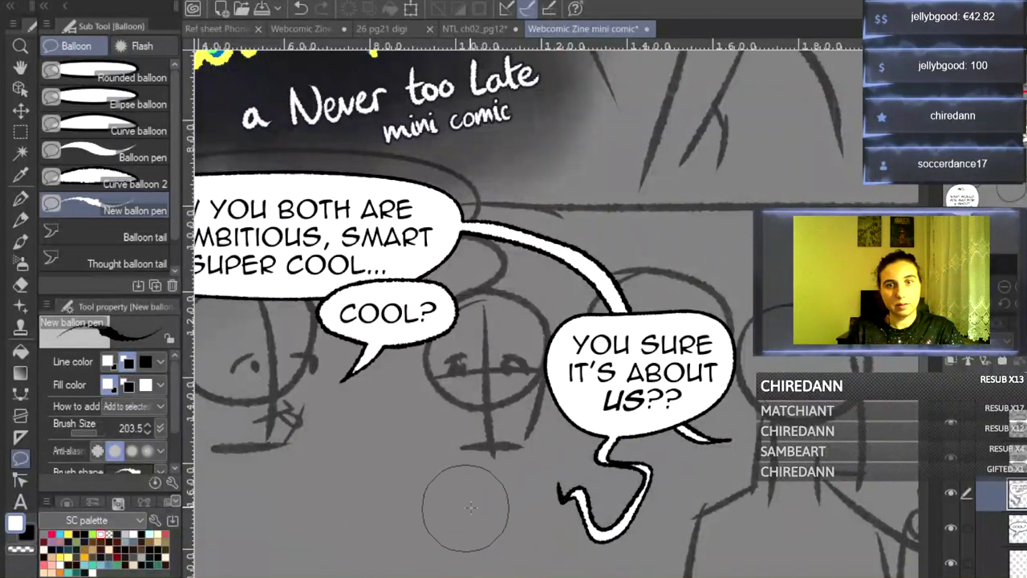
- Widen the bend of the wavy tail under "YOU SURE IT'S ABOUT US??" by moving its control point outward
click(20, 416)
click(21, 479)
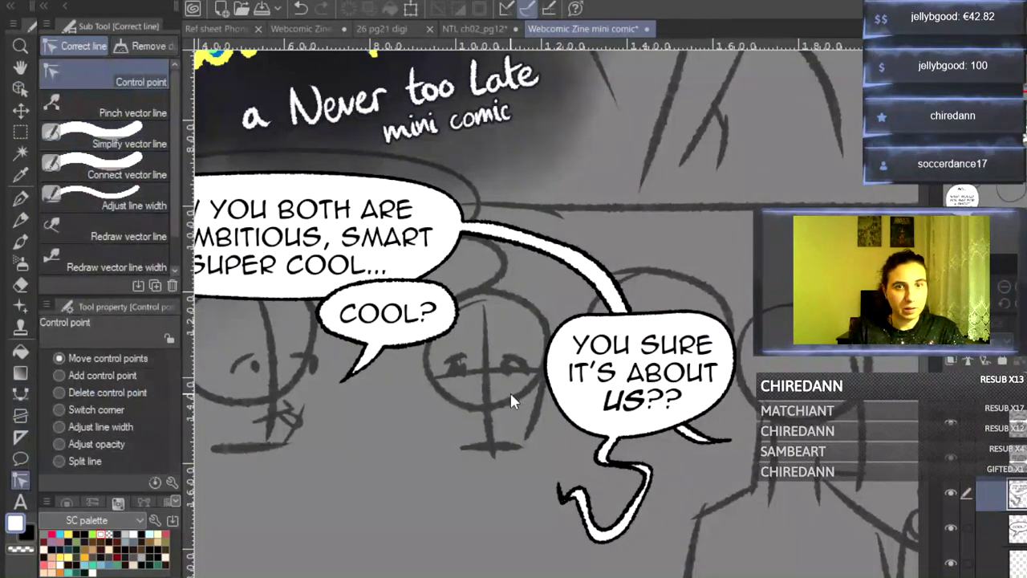
click(628, 466)
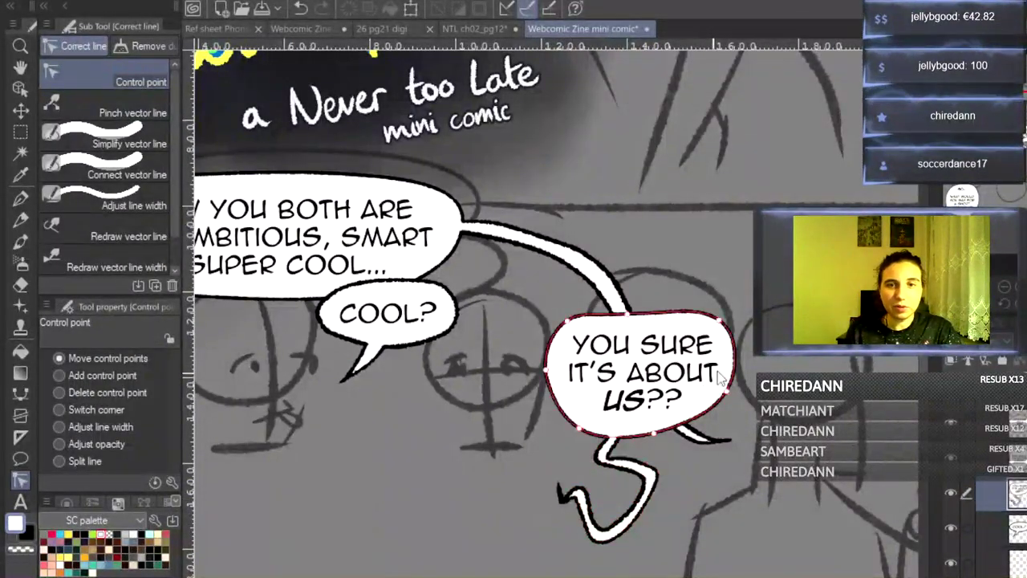
click(1005, 291)
click(1004, 290)
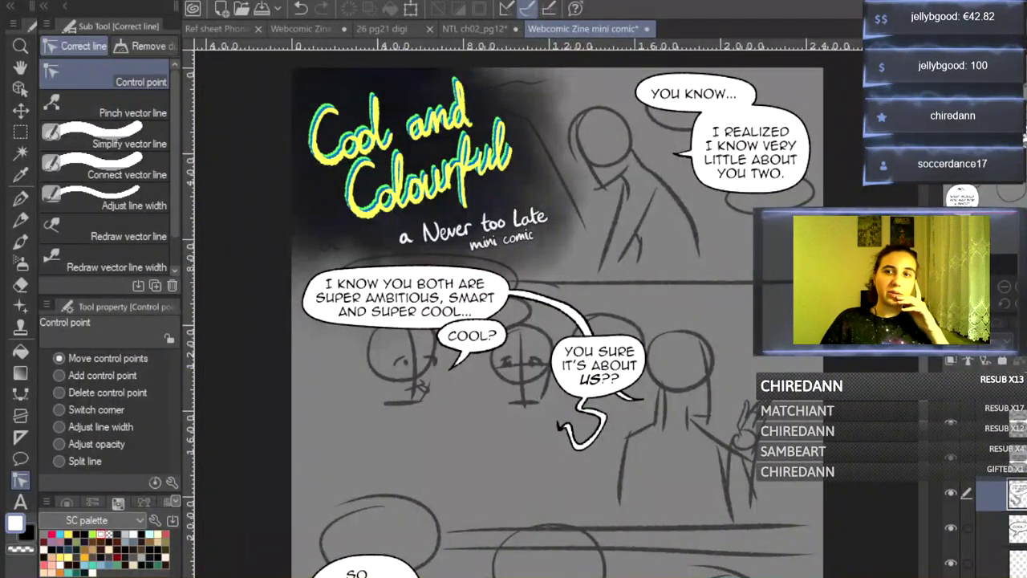
mouse_move(926, 341)
mouse_down()
mouse_move(926, 371)
mouse_move(926, 355)
mouse_up()
scroll(740, 551, up, 4)
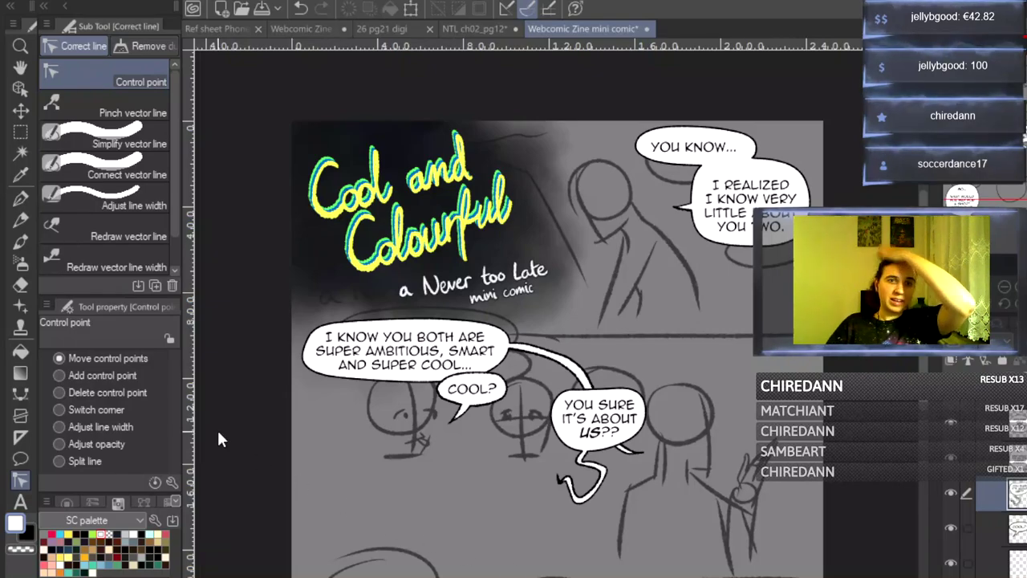
key(p)
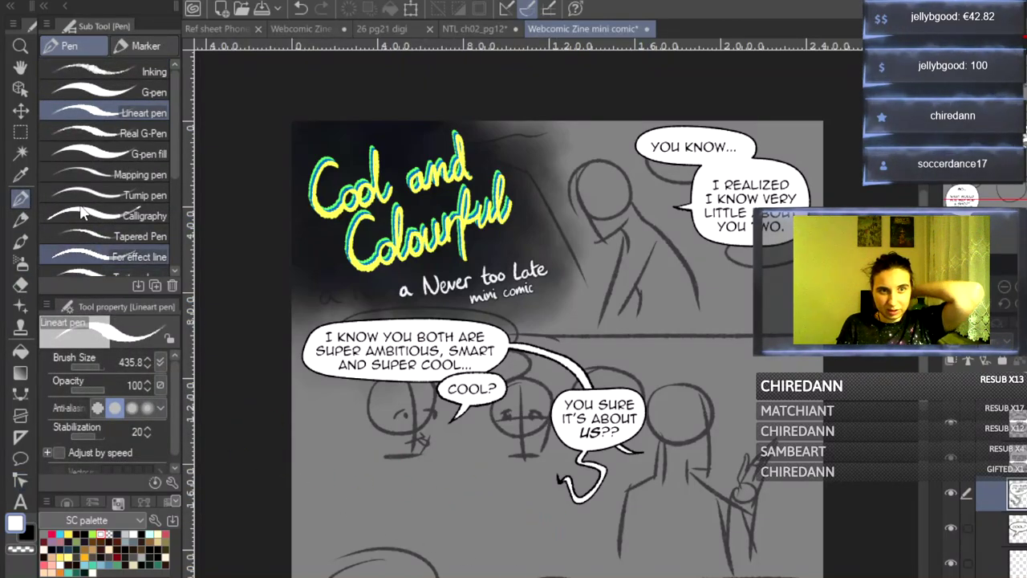
click(128, 133)
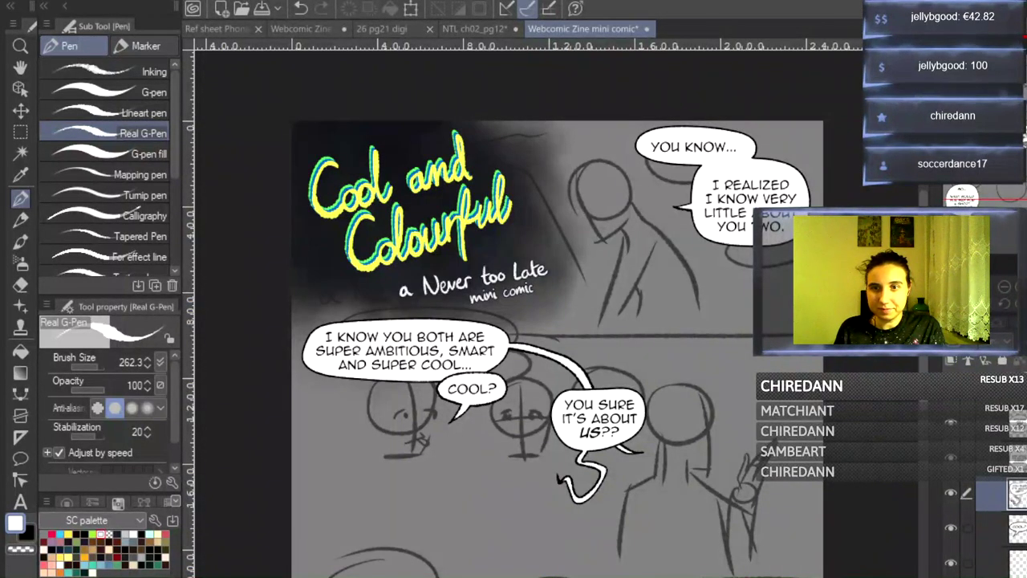
- Find the remaining hidden layer with the old balloon shapes and delete it
scroll(995, 505, down, 5)
scroll(994, 506, up, 5)
scroll(1000, 497, up, 4)
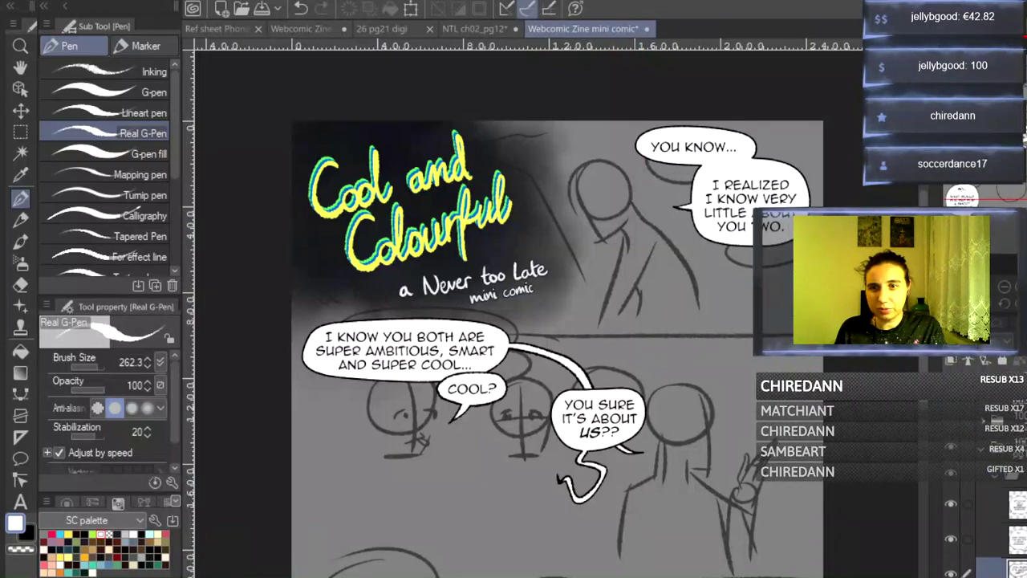
click(997, 484)
click(954, 511)
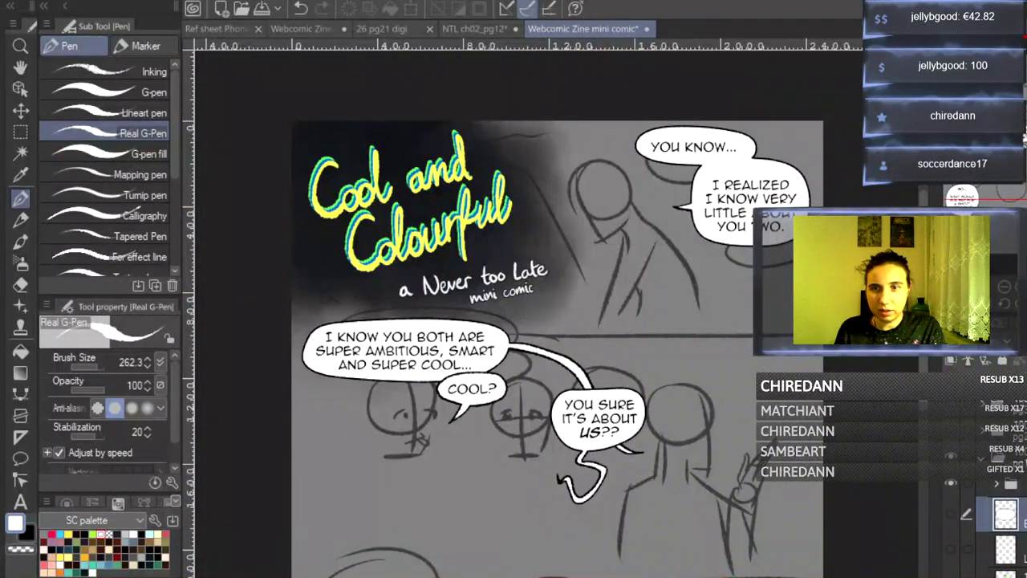
click(950, 511)
drag(925, 415, 926, 425)
scroll(557, 321, up, 1)
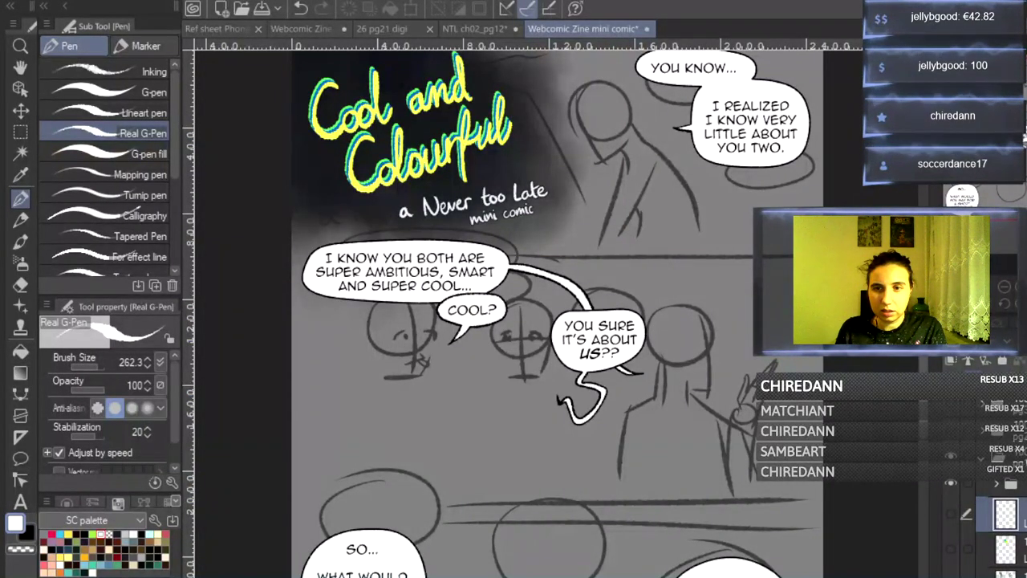
- Create a black-bordered rectangle frame that encloses the comic page with a narrow margin inside the page edges
click(20, 417)
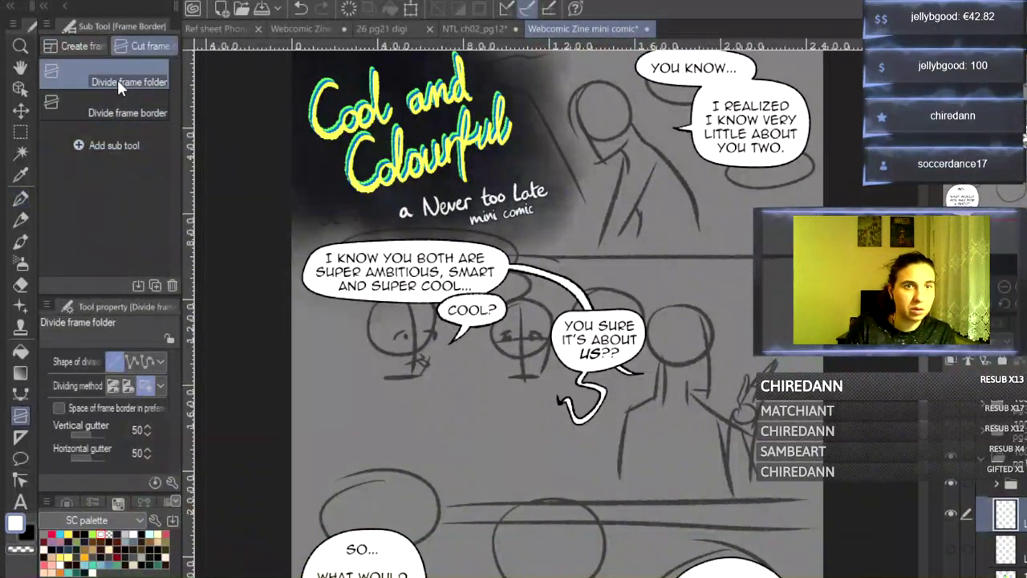
scroll(557, 311, up, 3)
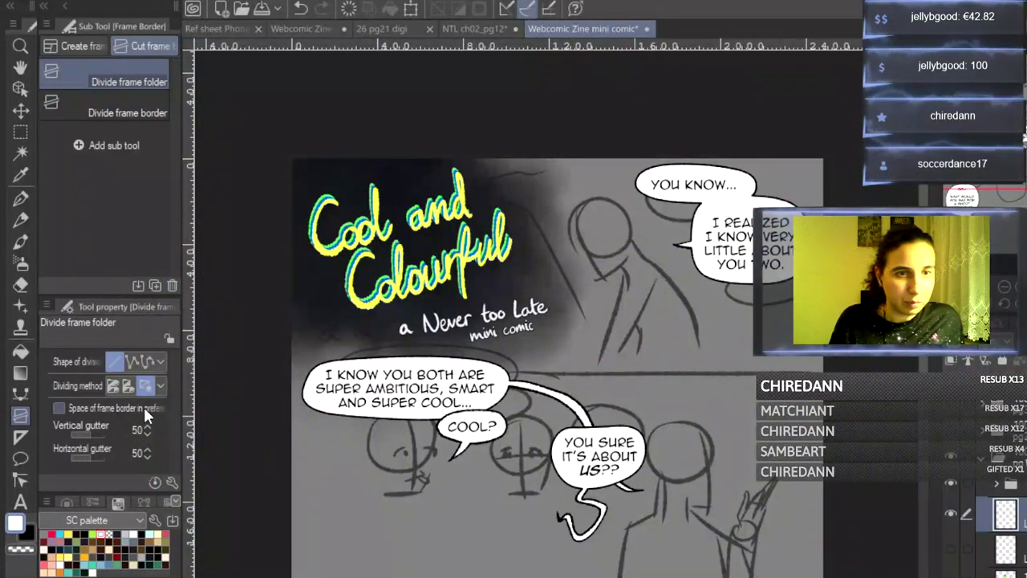
click(76, 45)
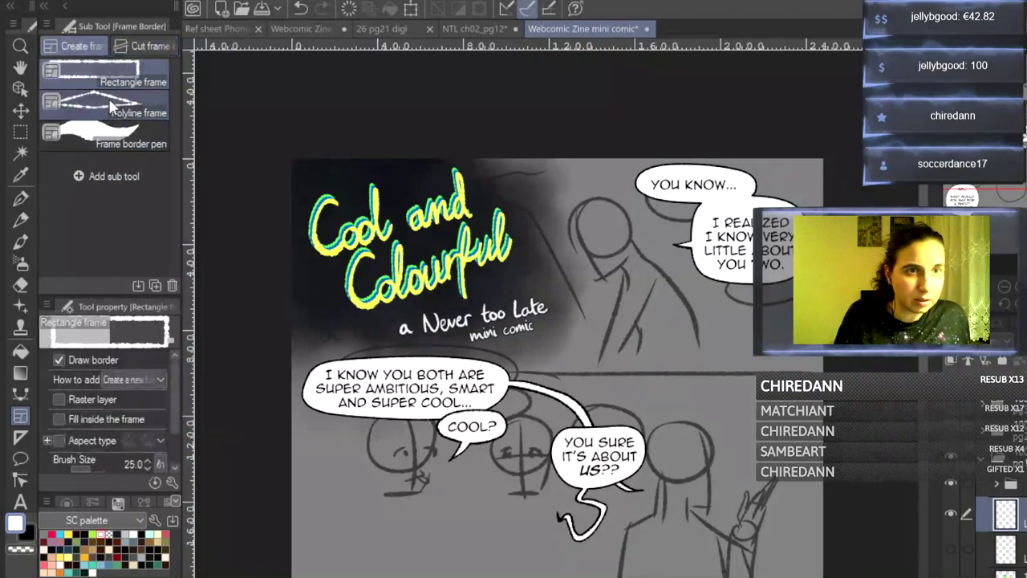
key(x)
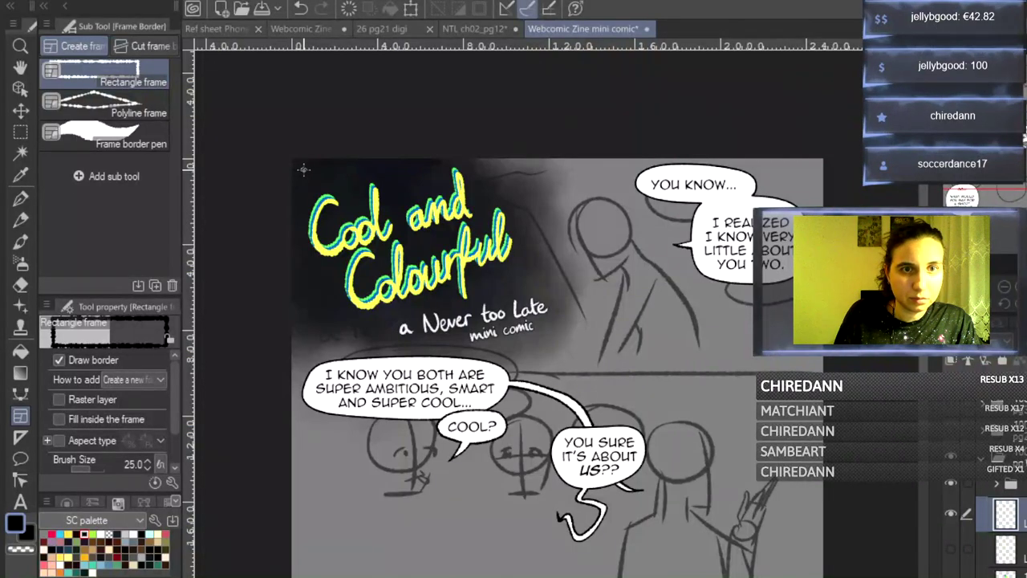
drag(304, 170, 758, 577)
scroll(552, 416, down, 5)
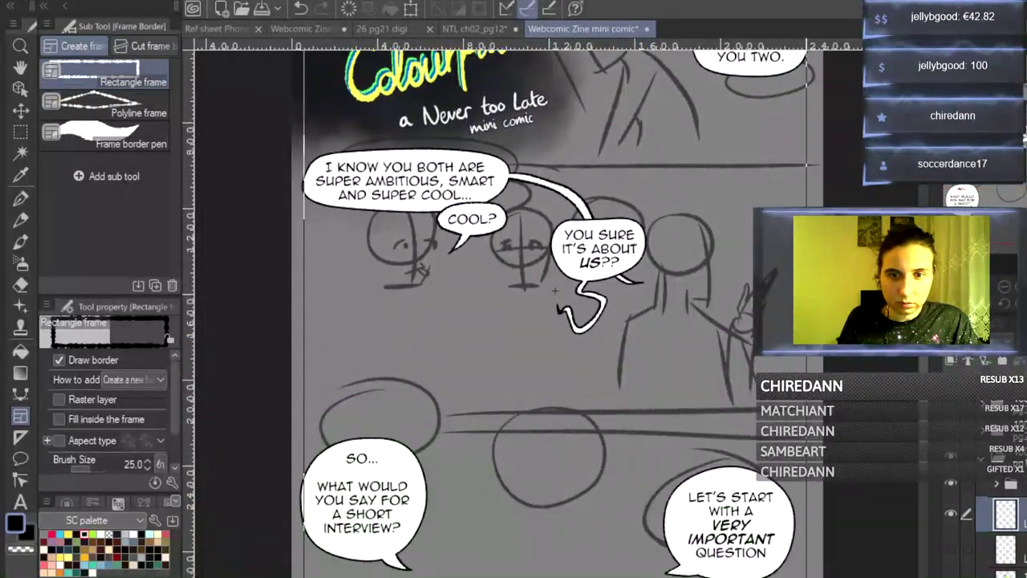
scroll(553, 290, down, 2)
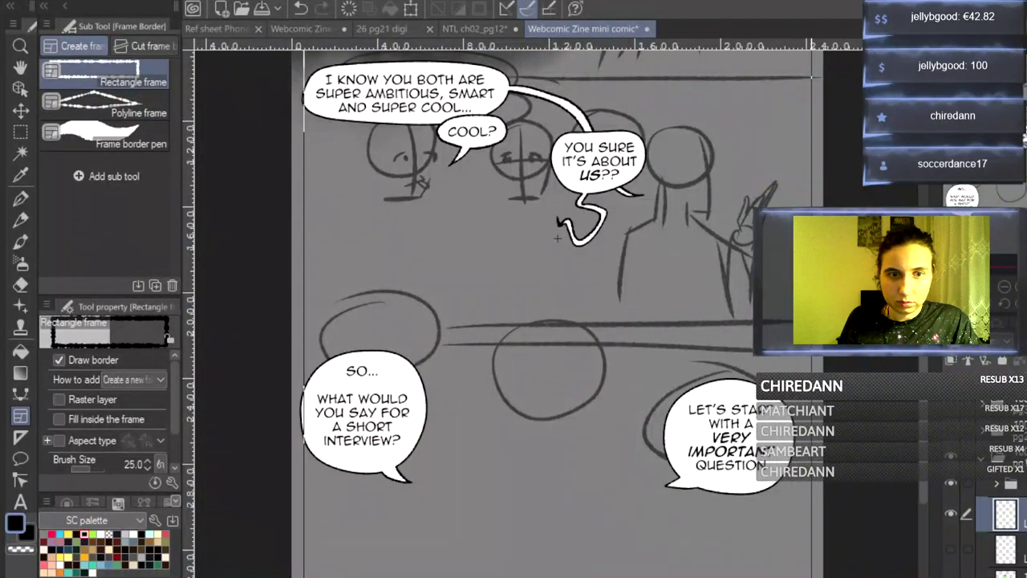
drag(812, 577, 810, 577)
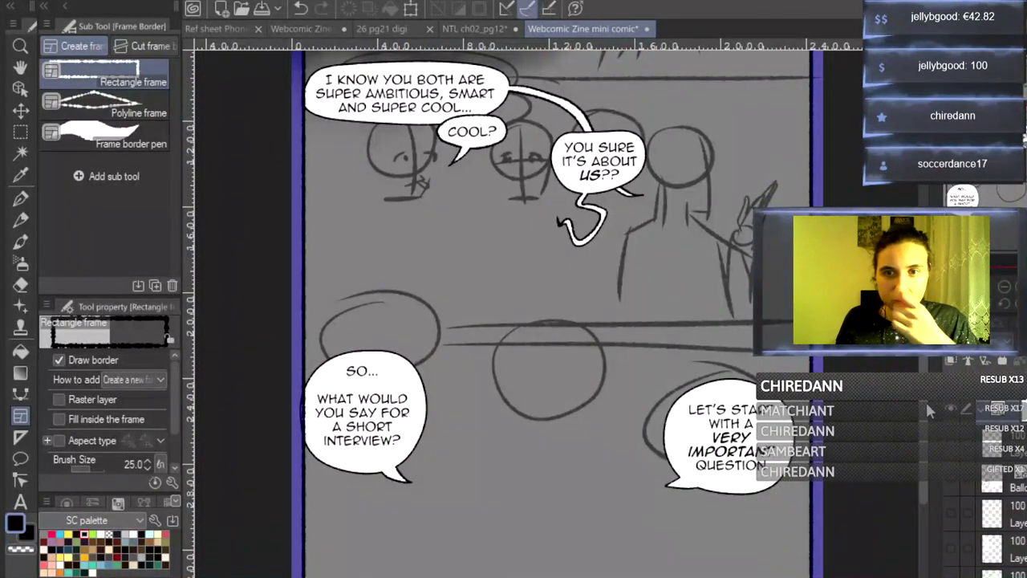
- Divide the page frame folder with two straight horizontal cuts, one below the title row and one below the second row
scroll(553, 321, up, 6)
click(153, 44)
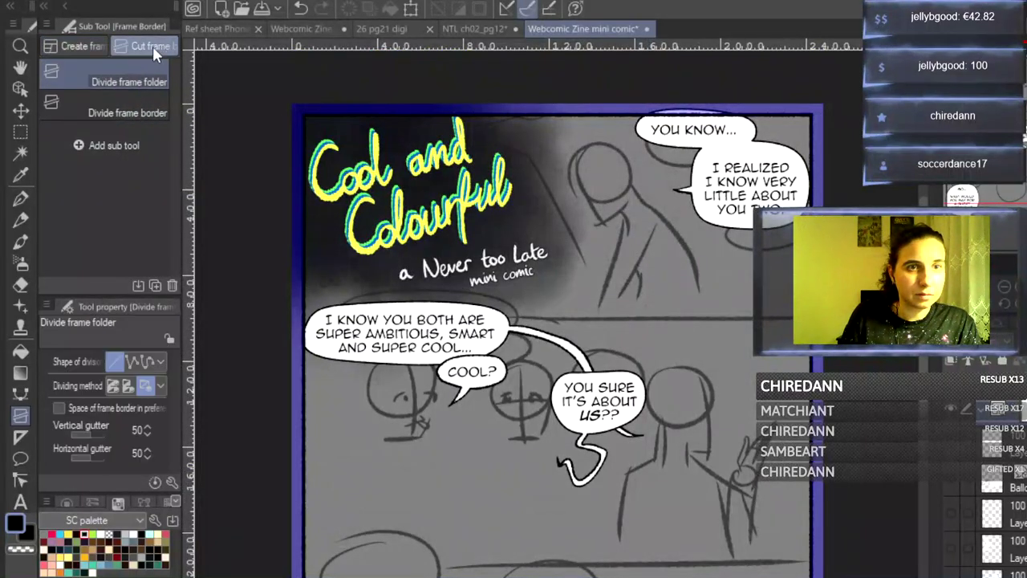
drag(303, 316, 814, 317)
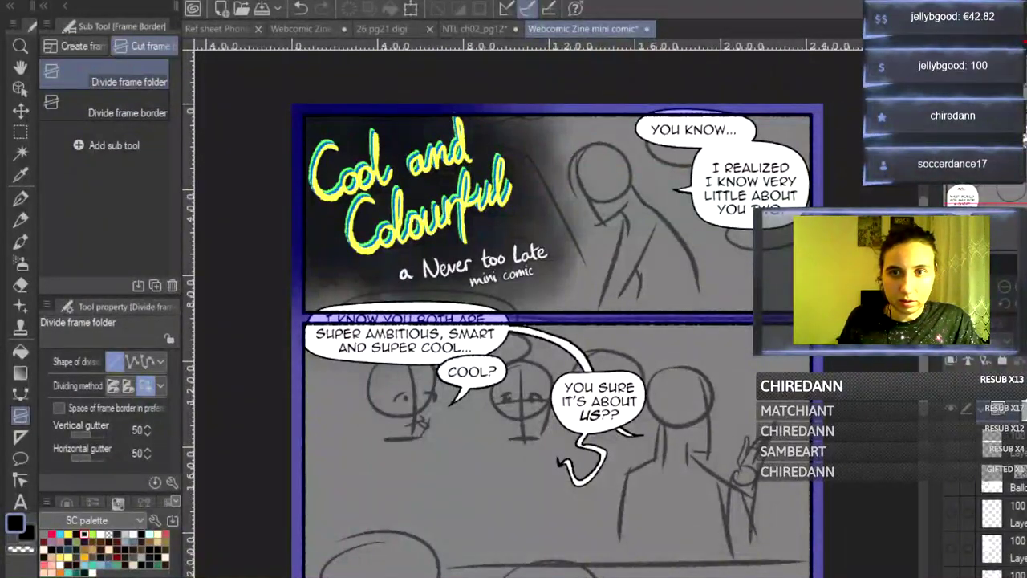
scroll(554, 321, down, 5)
drag(307, 371, 818, 373)
scroll(222, 269, up, 7)
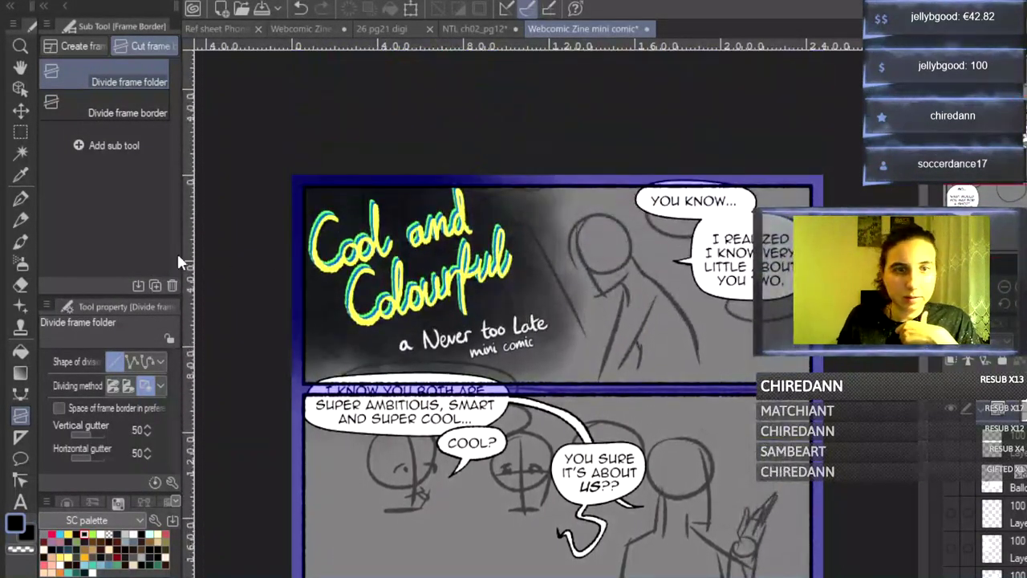
- Raise the gutter under the title panel slightly and extend that panel's frame past the upper, left and right page edges as a bleed
click(20, 88)
mouse_move(560, 381)
mouse_down()
mouse_move(559, 369)
mouse_move(561, 383)
mouse_up()
drag(303, 276, 284, 276)
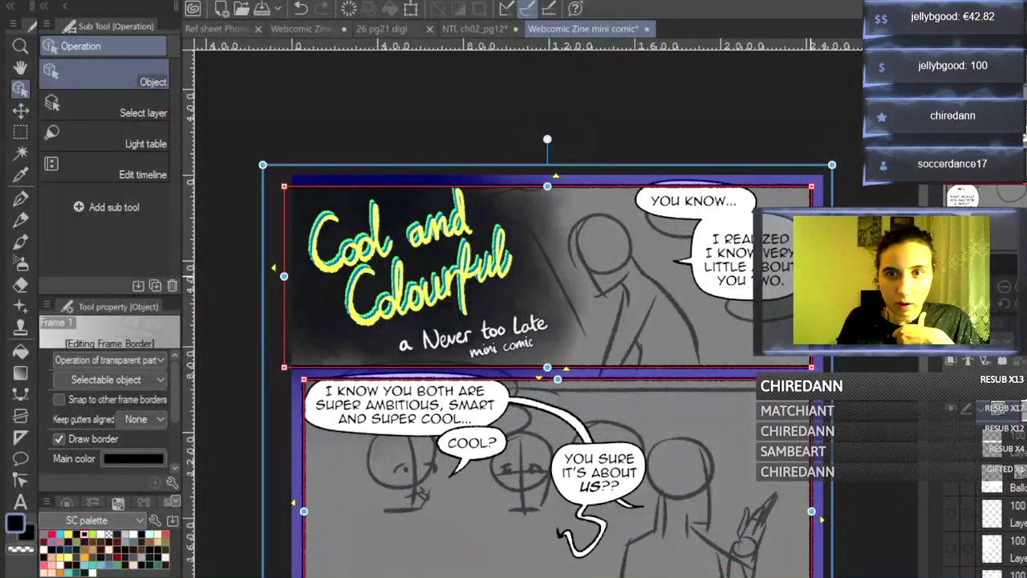
drag(559, 188, 559, 171)
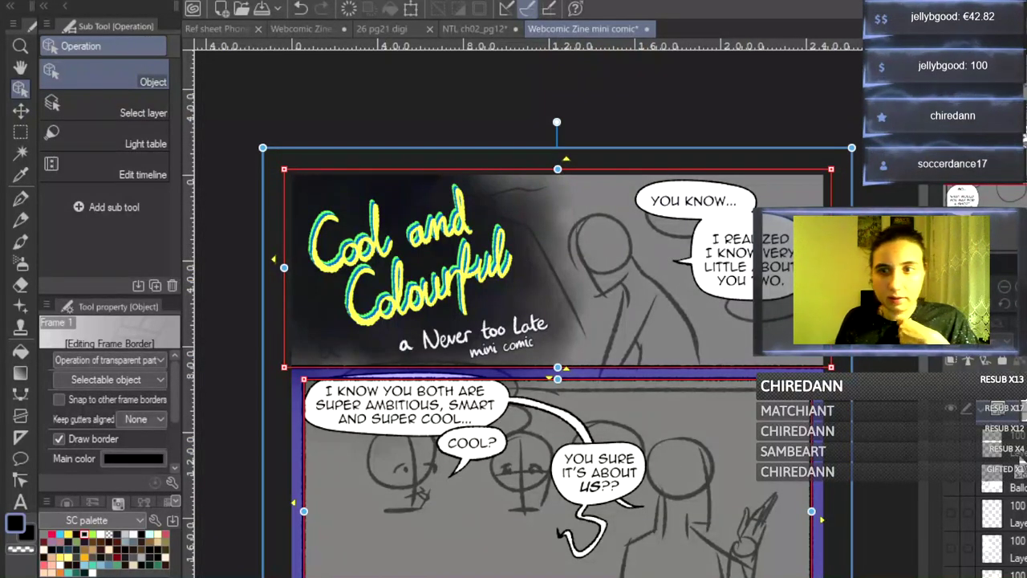
click(1015, 455)
scroll(802, 529, down, 3)
scroll(802, 530, up, 1)
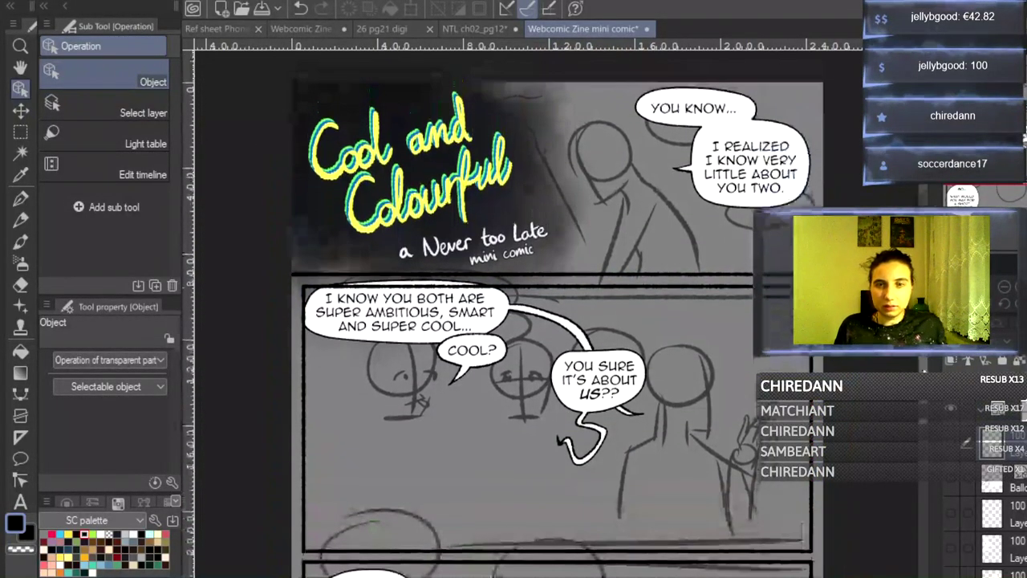
scroll(802, 531, up, 1)
click(1013, 410)
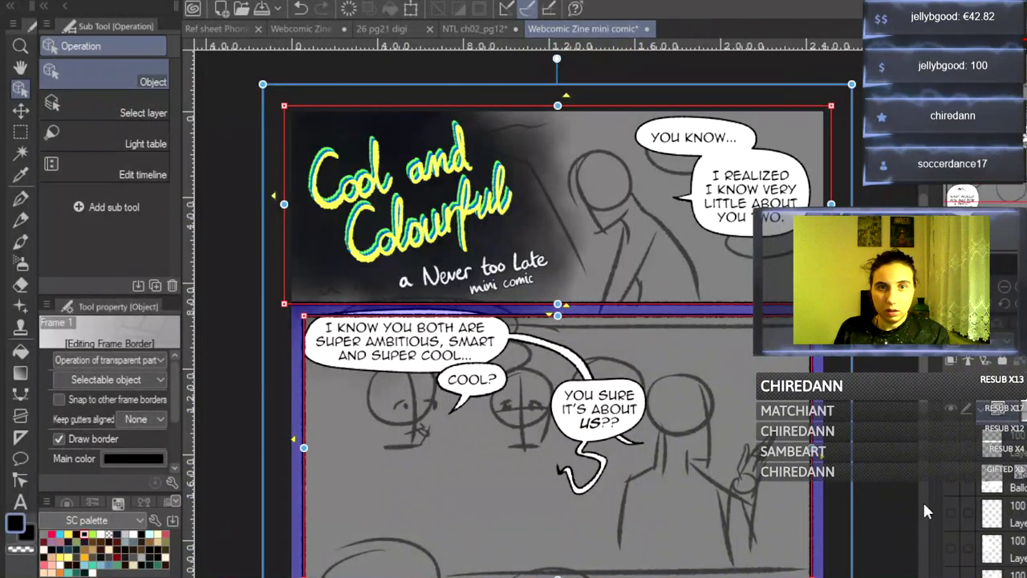
scroll(919, 500, down, 8)
scroll(910, 431, up, 6)
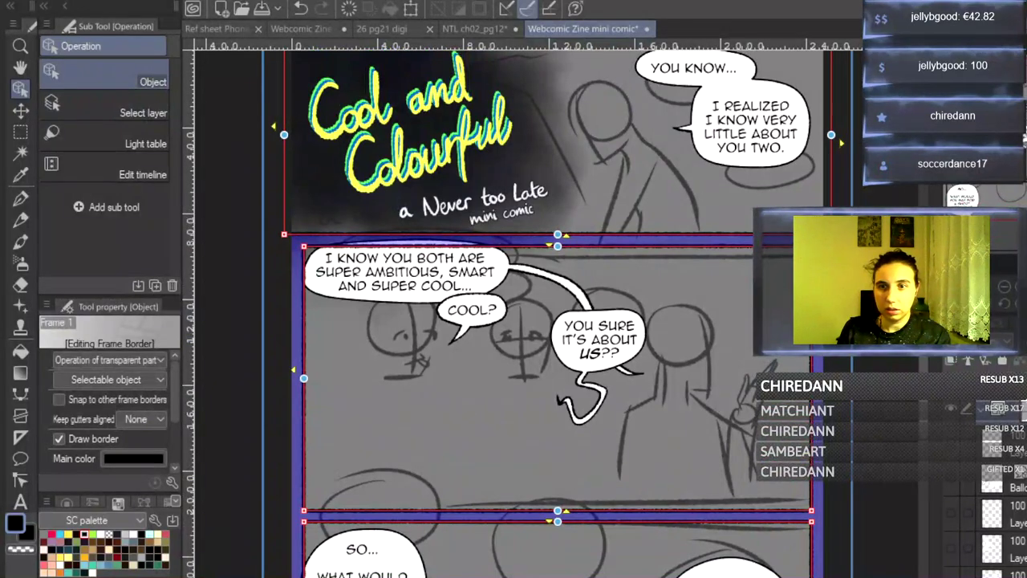
- Show the remaining hidden balloon layers to identify the old shapes and delete those layers
click(986, 385)
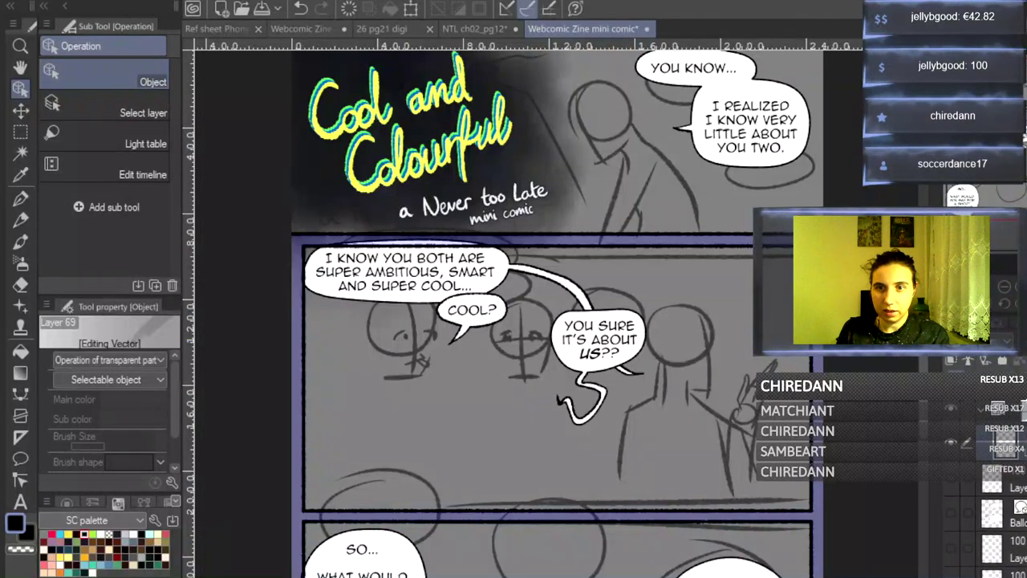
click(954, 482)
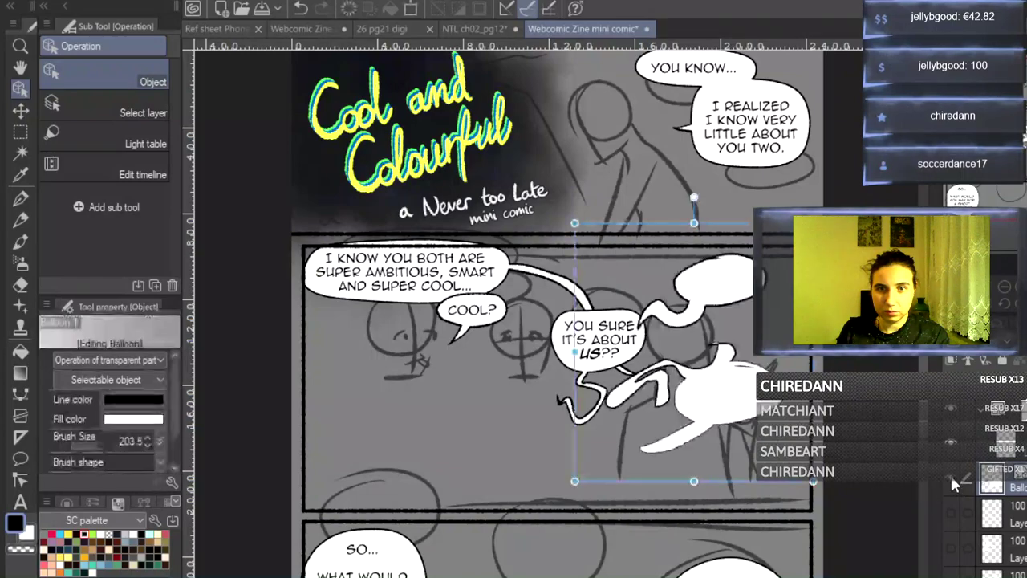
click(950, 475)
click(951, 476)
click(948, 475)
key(Delete)
click(951, 473)
click(952, 474)
click(948, 474)
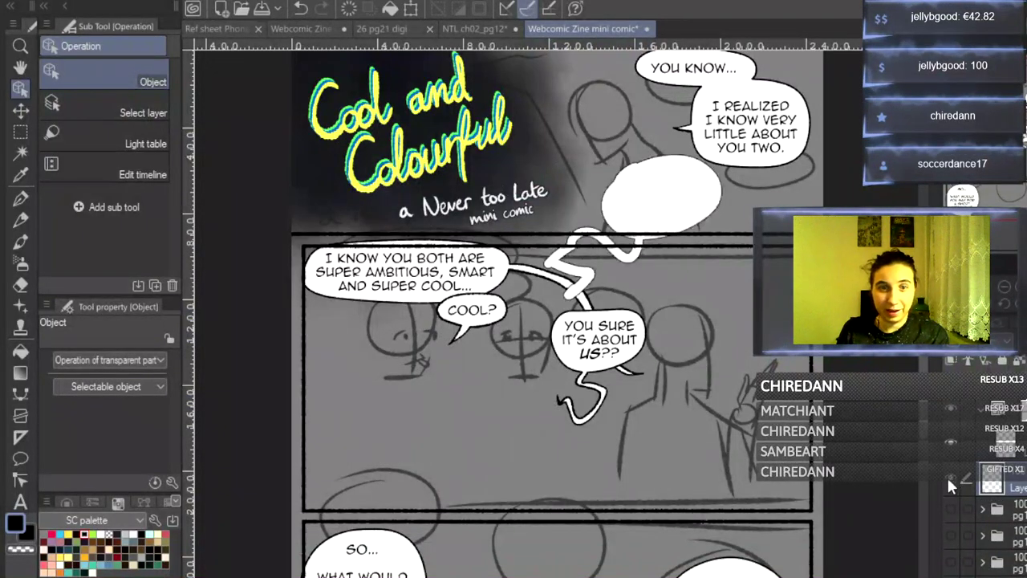
click(949, 475)
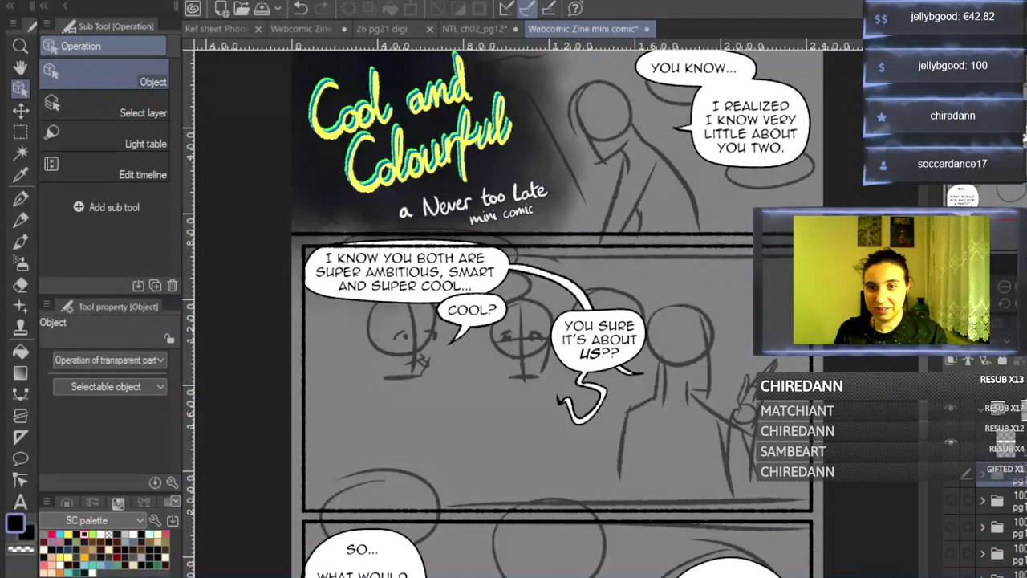
- Gather the title and balloon layers in a folder above the panel frames and clear the page's grey background
click(999, 409)
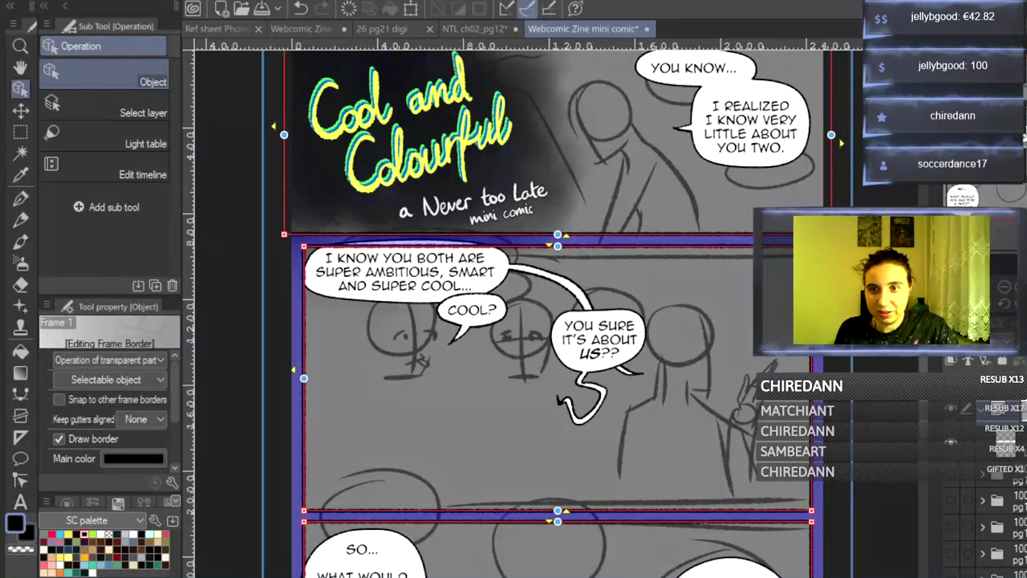
scroll(998, 481, down, 3)
scroll(998, 490, down, 5)
drag(991, 571, 986, 429)
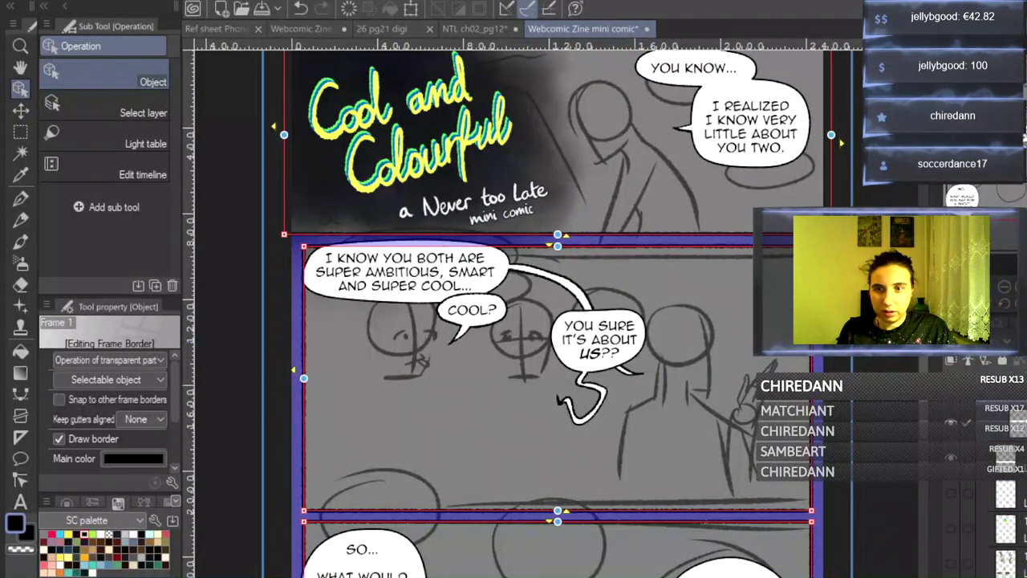
scroll(986, 498, up, 2)
key(Escape)
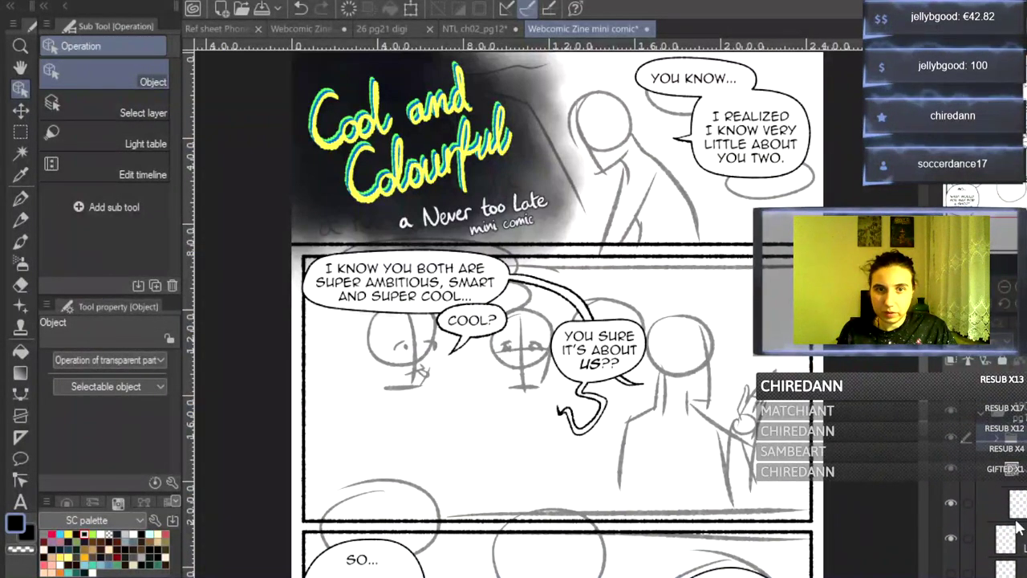
- Lower the opacity of the folder holding the title and balloons so the rough sketch shows through
click(953, 447)
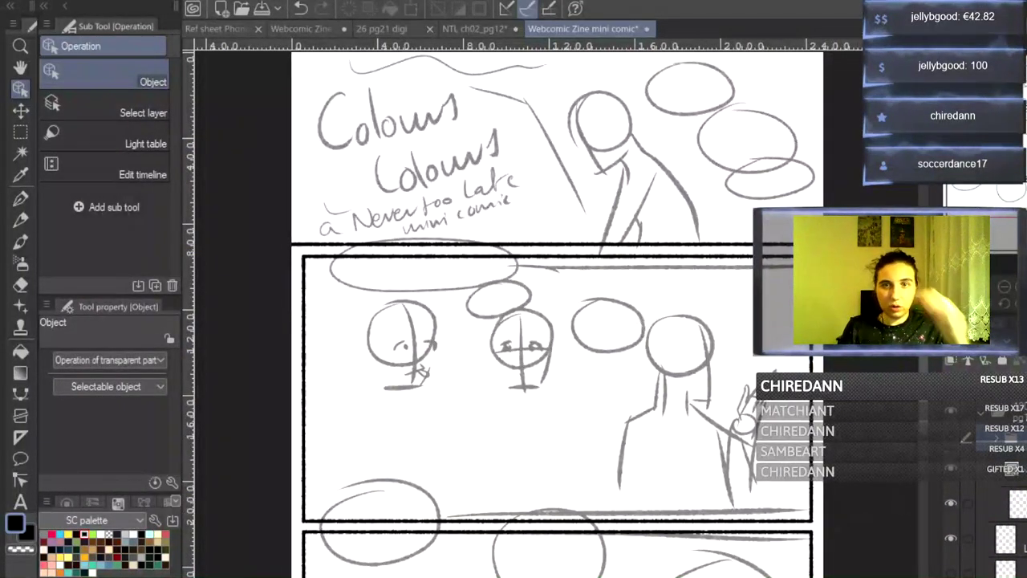
key(ctrl+plus)
key(ctrl+plus)
scroll(556, 321, up, 5)
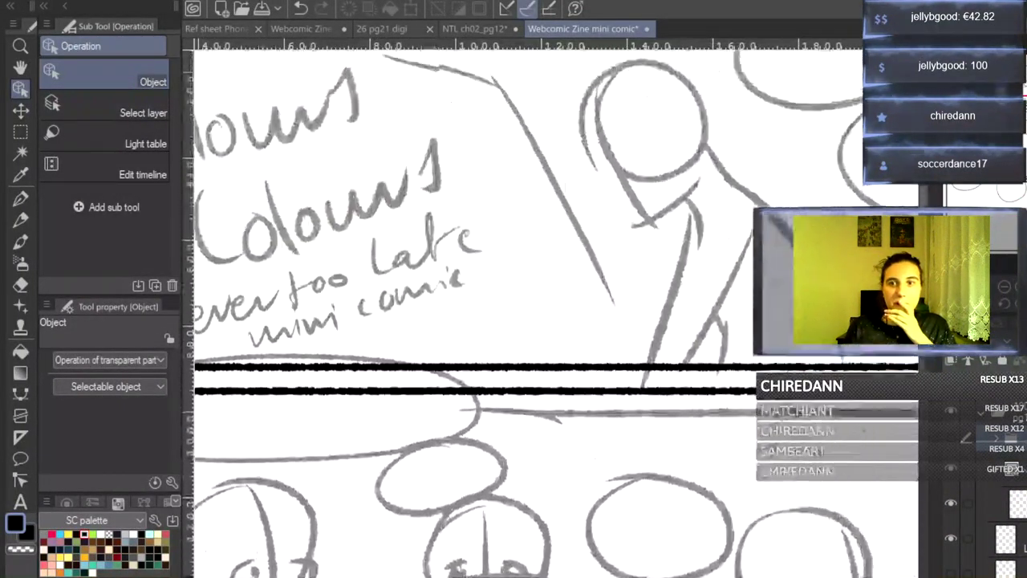
click(951, 439)
click(951, 438)
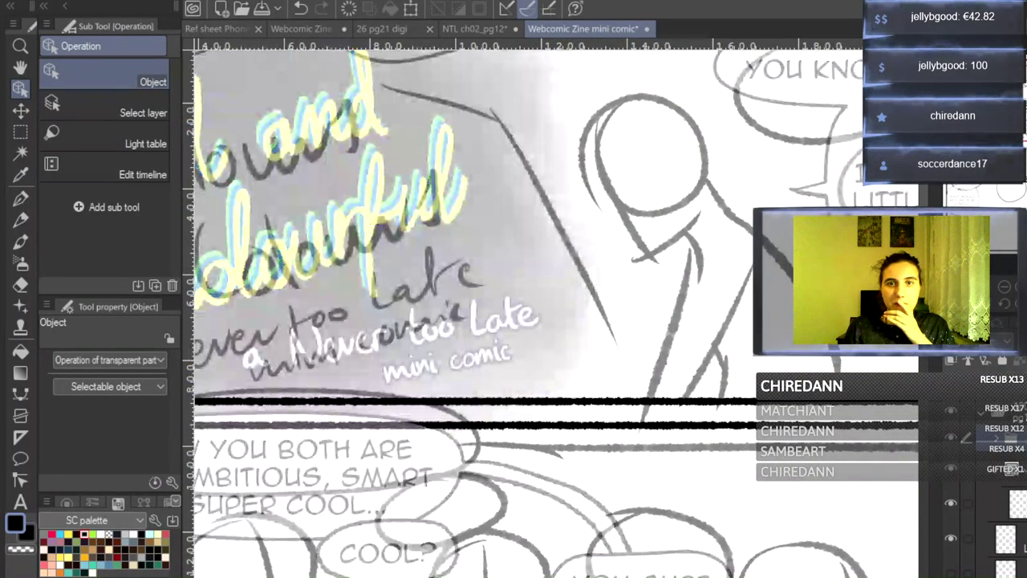
click(1005, 287)
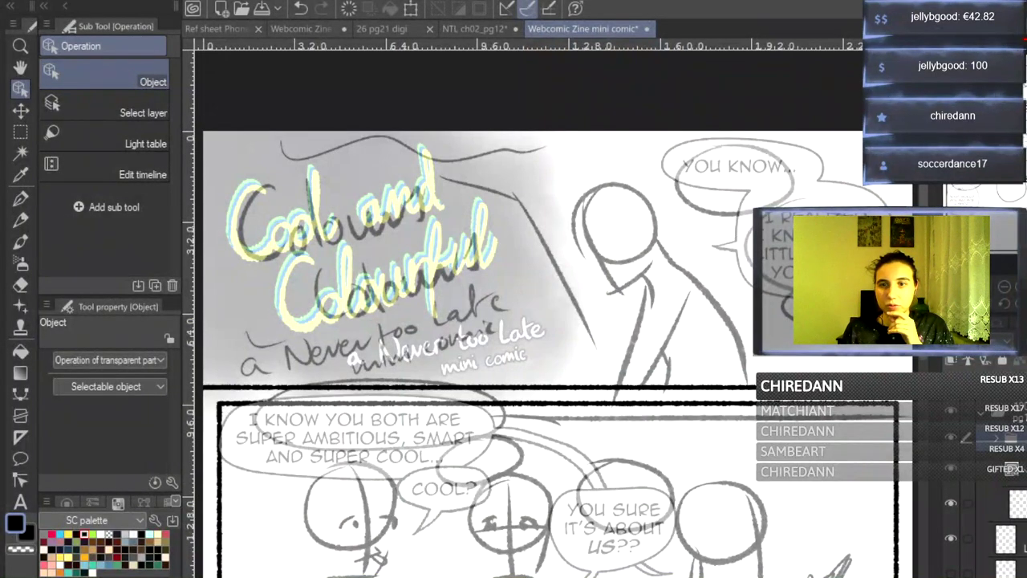
- Find the hidden layer with the rough interview sketch and make it visible
click(991, 503)
click(953, 382)
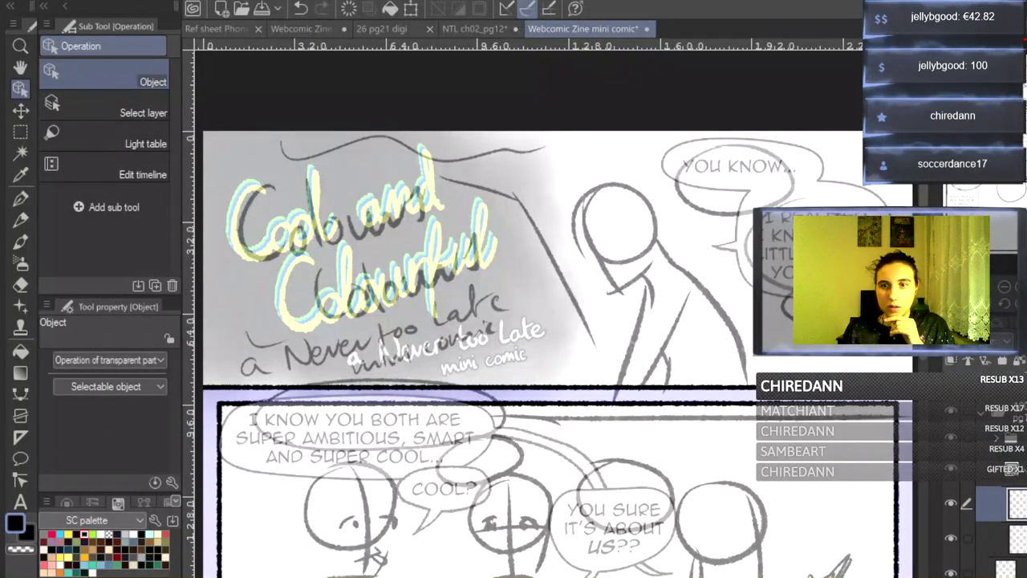
scroll(995, 497, down, 10)
click(950, 574)
click(950, 574)
click(948, 566)
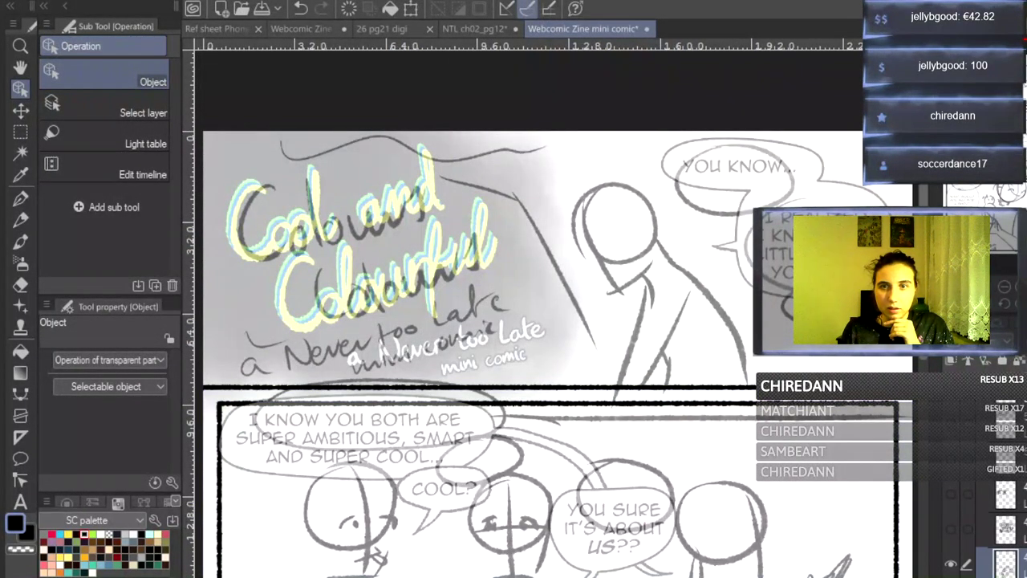
- Scale the rough interview sketch down to about 80% and position its figure between the two balloons of the third panel
scroll(641, 449, down, 5)
key(ctrl+t)
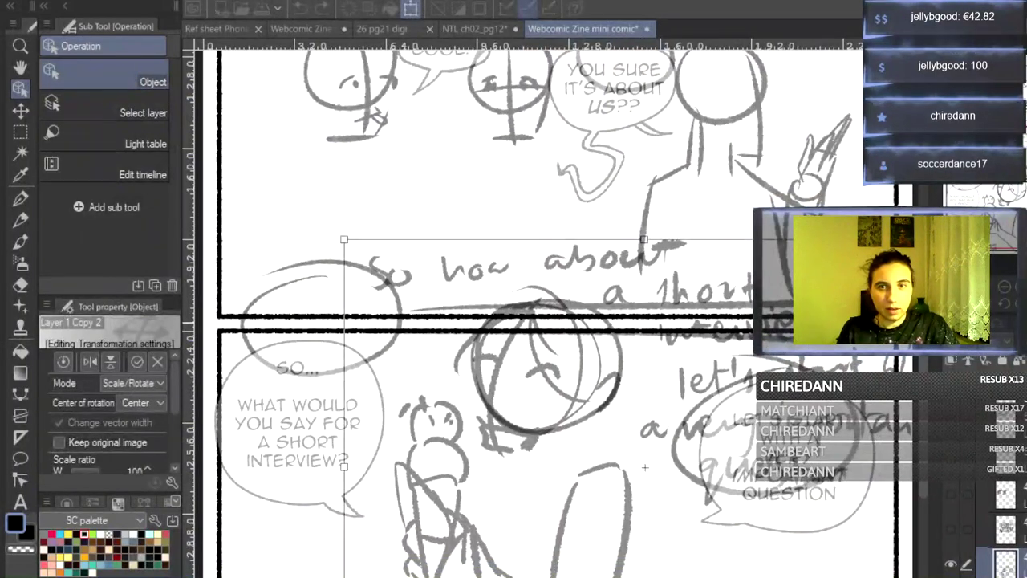
click(998, 284)
drag(686, 394, 688, 442)
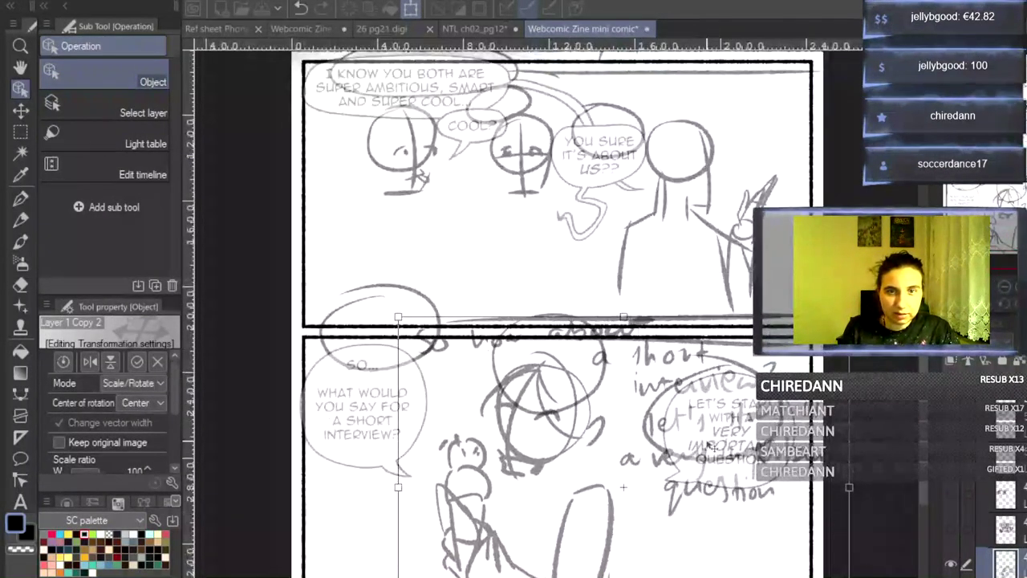
drag(849, 316, 758, 385)
drag(638, 458, 677, 398)
drag(583, 450, 582, 450)
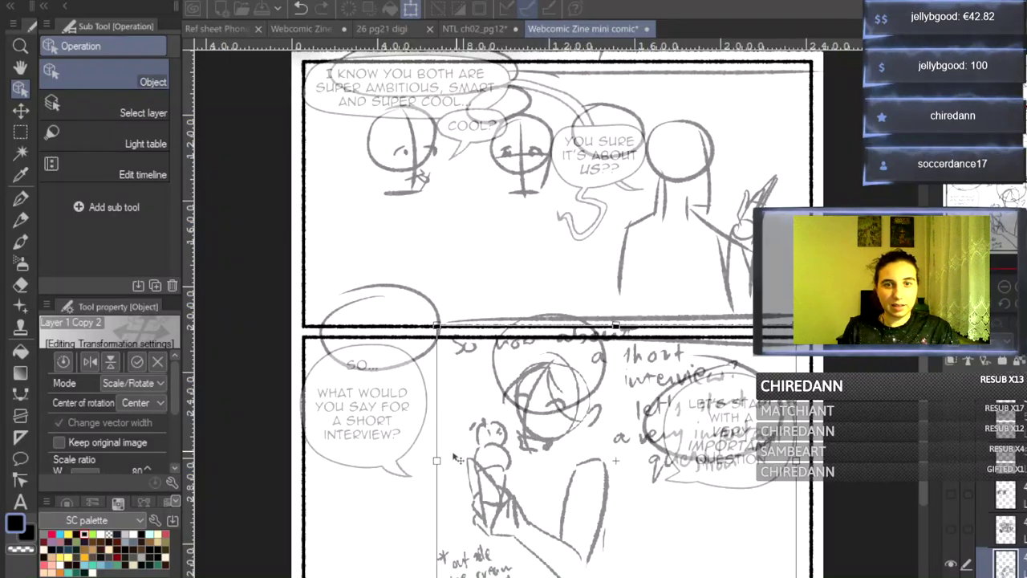
drag(643, 434, 648, 433)
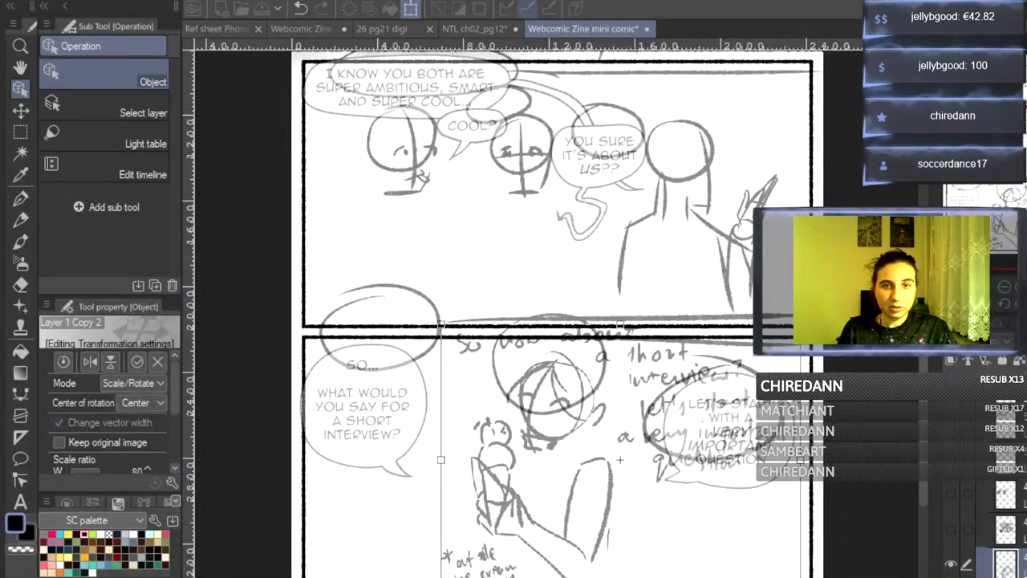
key(Return)
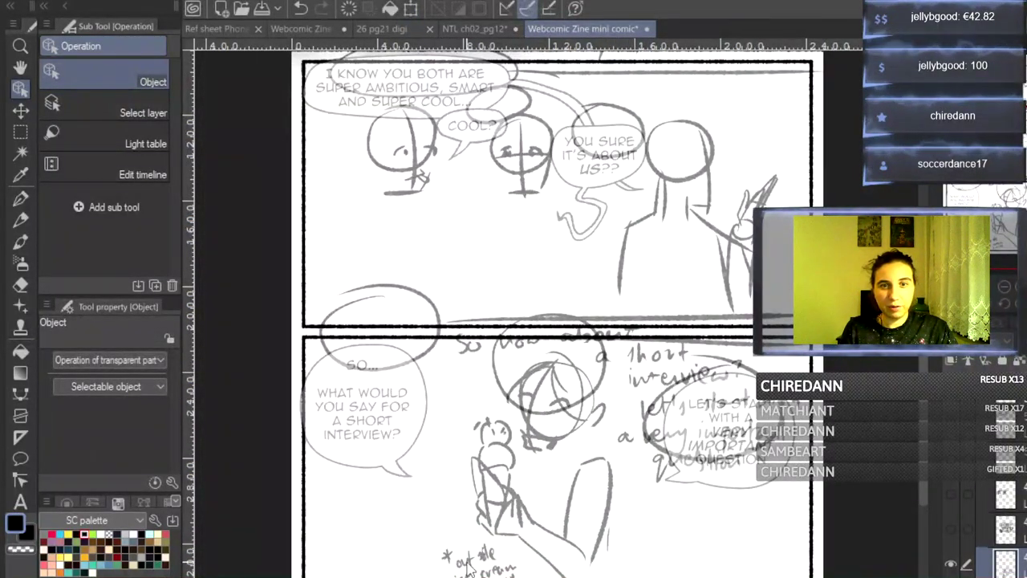
- Move the "SO... WHAT WOULD YOU SAY" balloon slightly right and down inside its panel, and nudge the "LET'S START" balloon down
scroll(622, 493, up, 5)
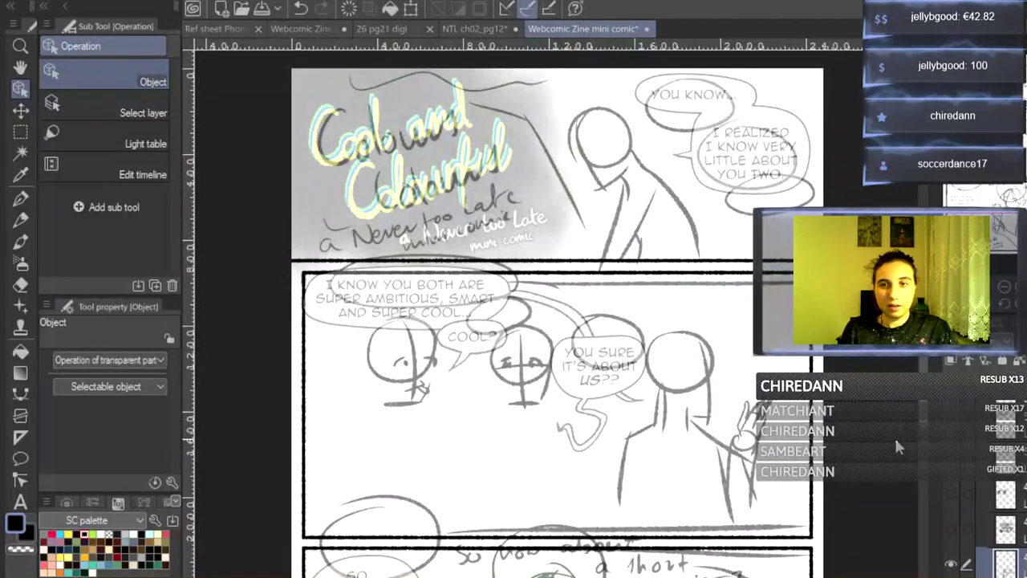
scroll(896, 451, down, 5)
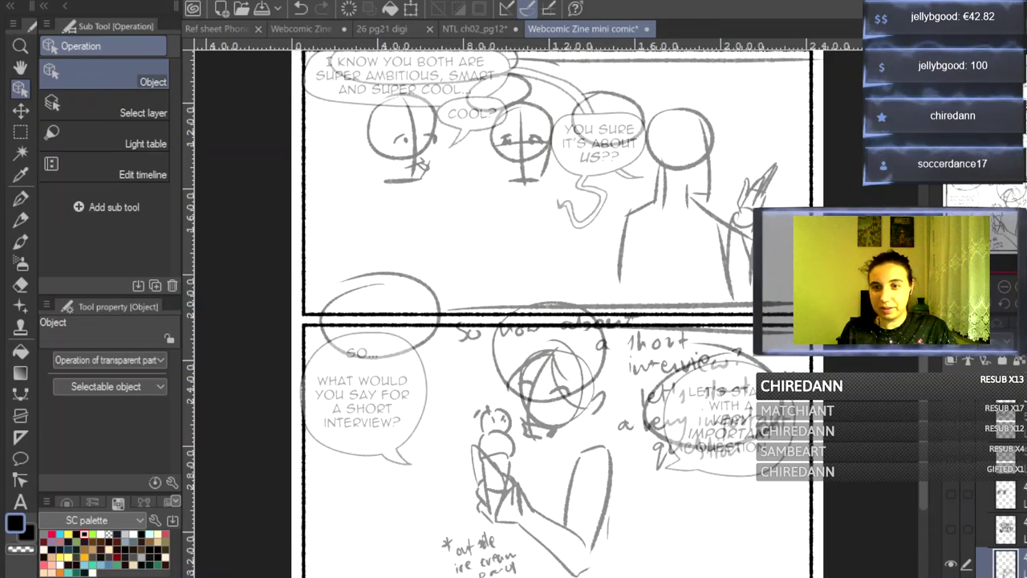
scroll(995, 513, up, 8)
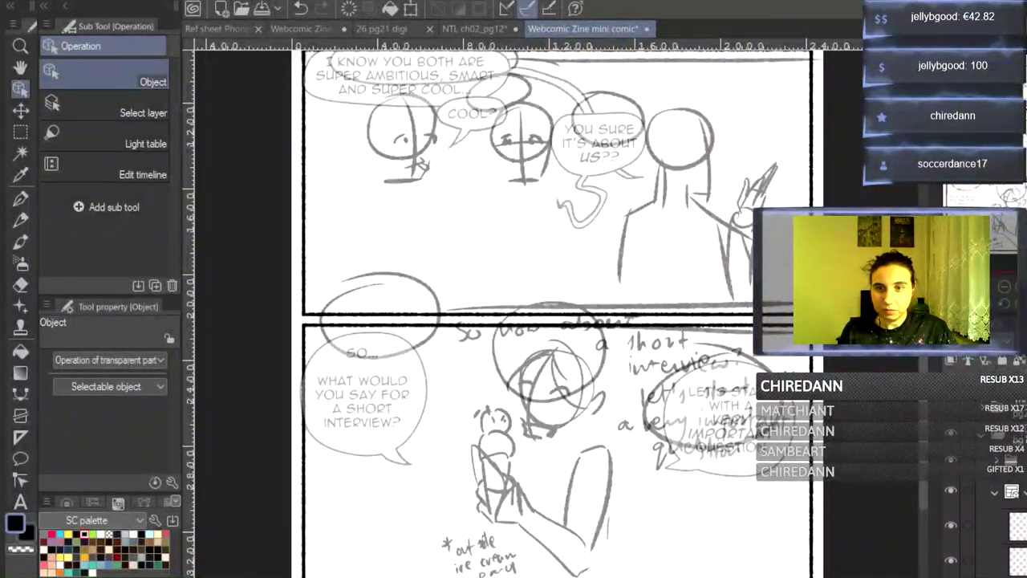
click(996, 460)
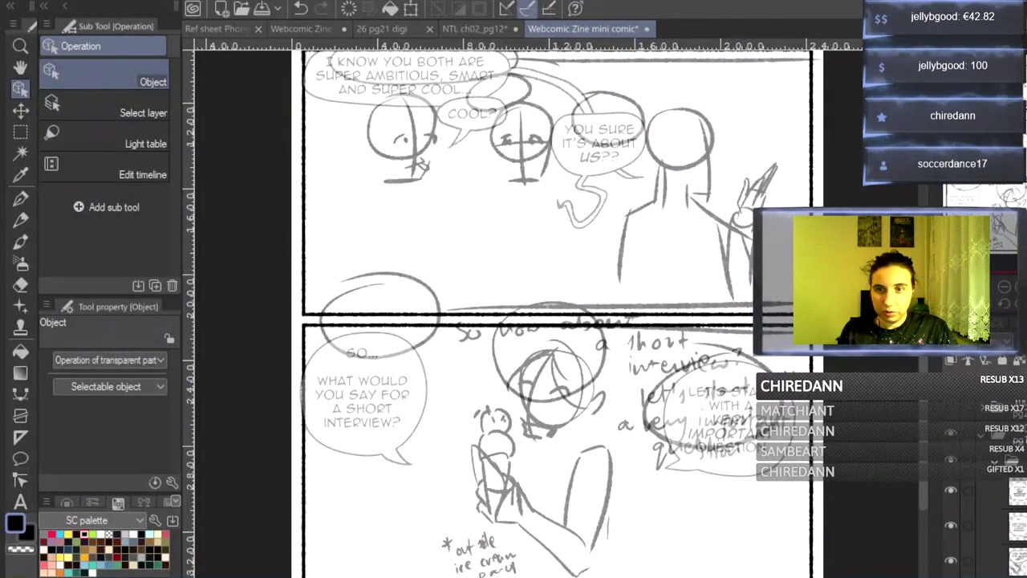
click(350, 356)
drag(416, 340, 425, 340)
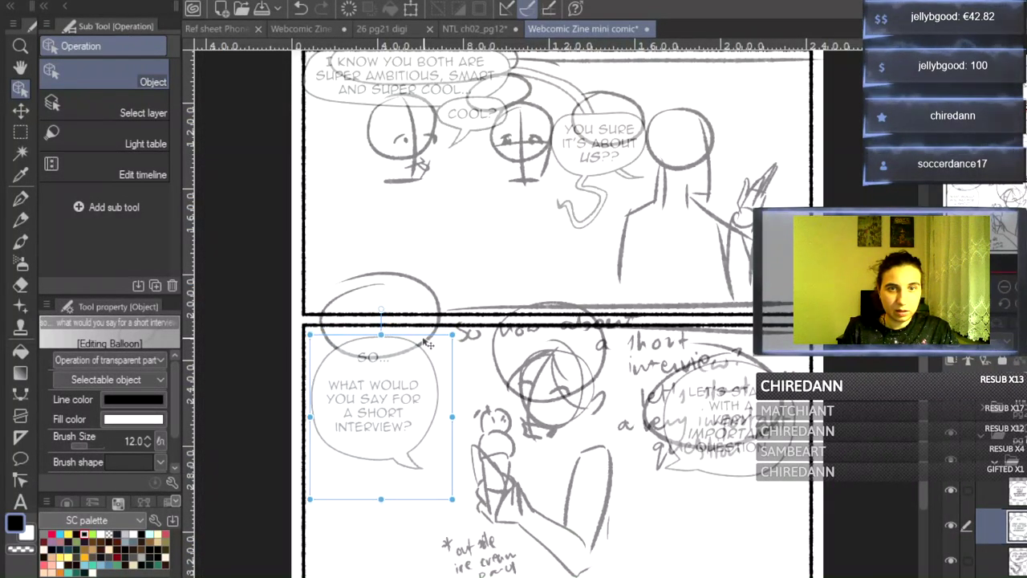
click(737, 412)
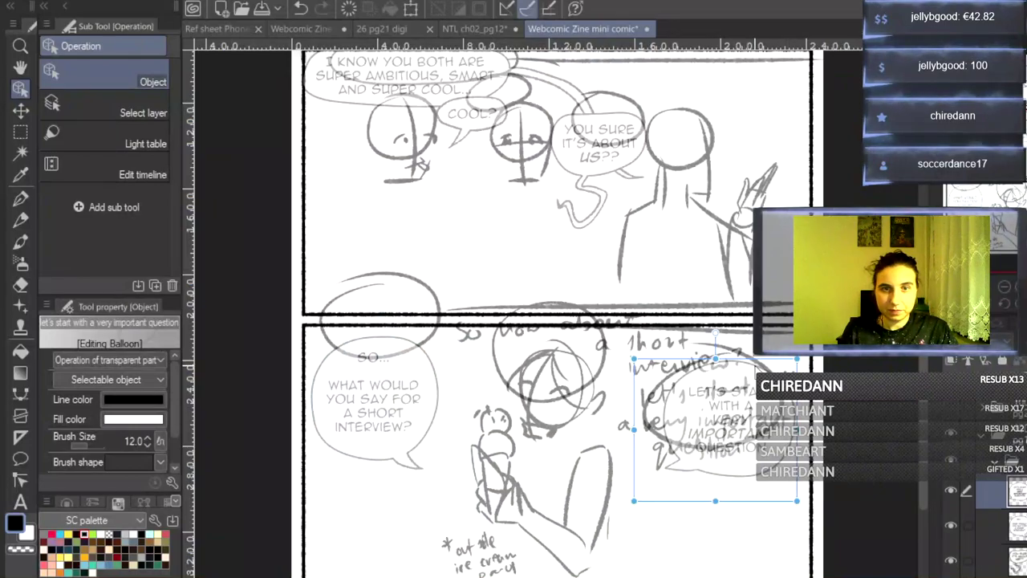
drag(758, 363, 758, 367)
- Browse the sketch layers, briefly showing the detailed three-figure sketch of the second panel and hiding it again
click(994, 462)
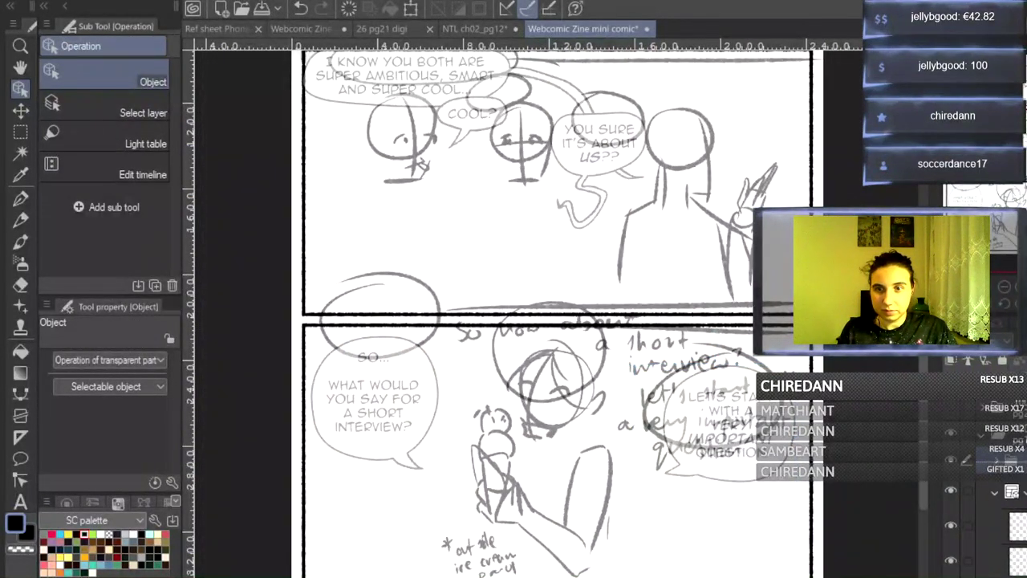
click(995, 539)
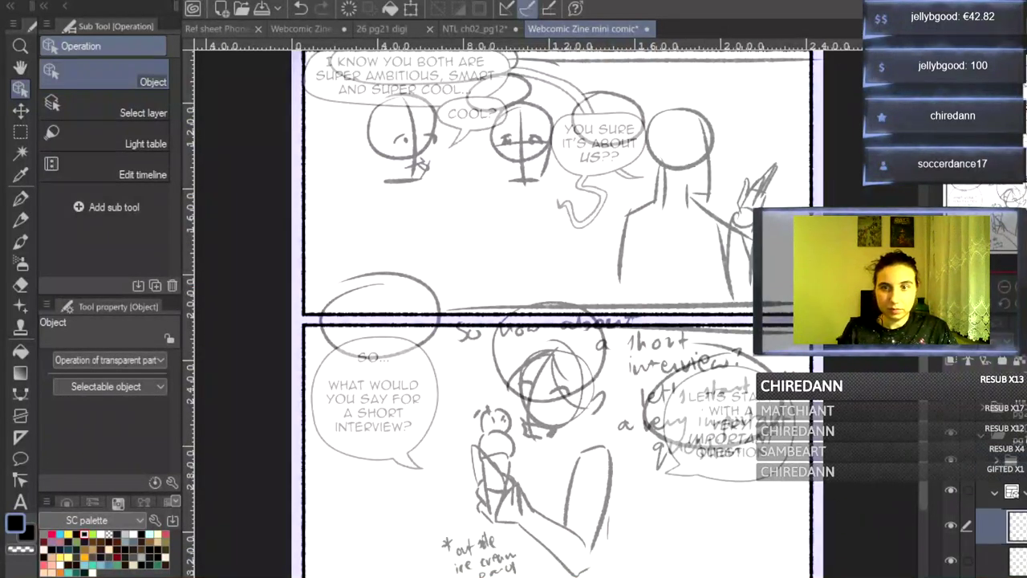
scroll(995, 514, down, 15)
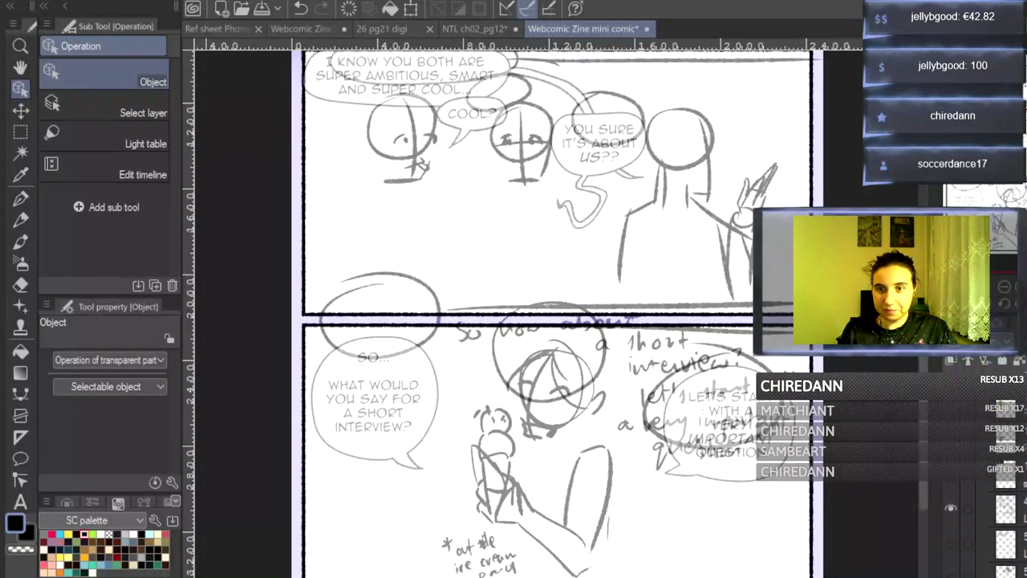
scroll(994, 513, down, 2)
click(950, 462)
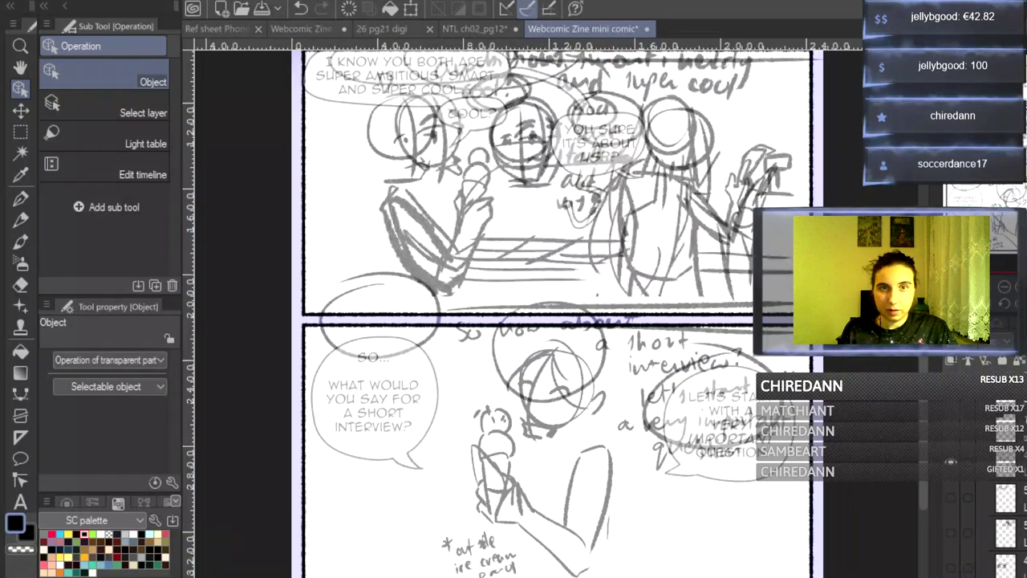
click(949, 495)
scroll(926, 474, up, 10)
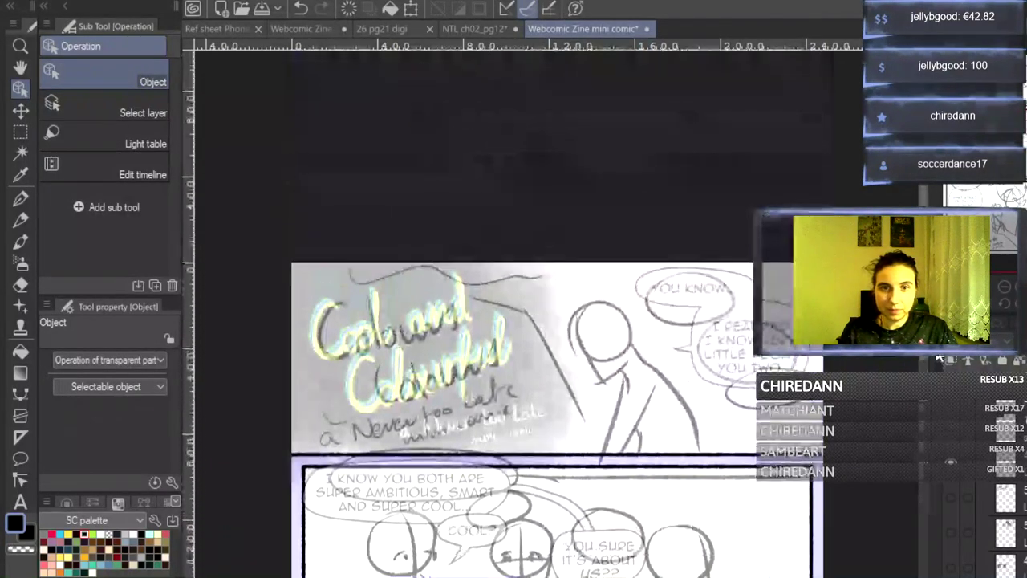
- Find the hidden layer with the detailed long-haired figure sketch of the title panel and make it visible
key(ctrl+plus)
key(ctrl+plus)
scroll(994, 497, down, 3)
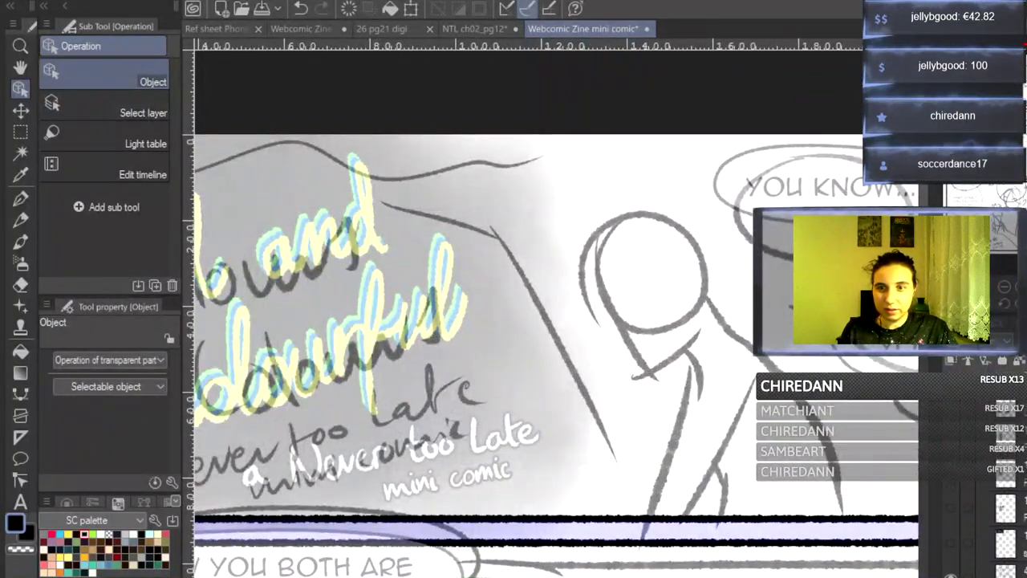
scroll(995, 498, down, 3)
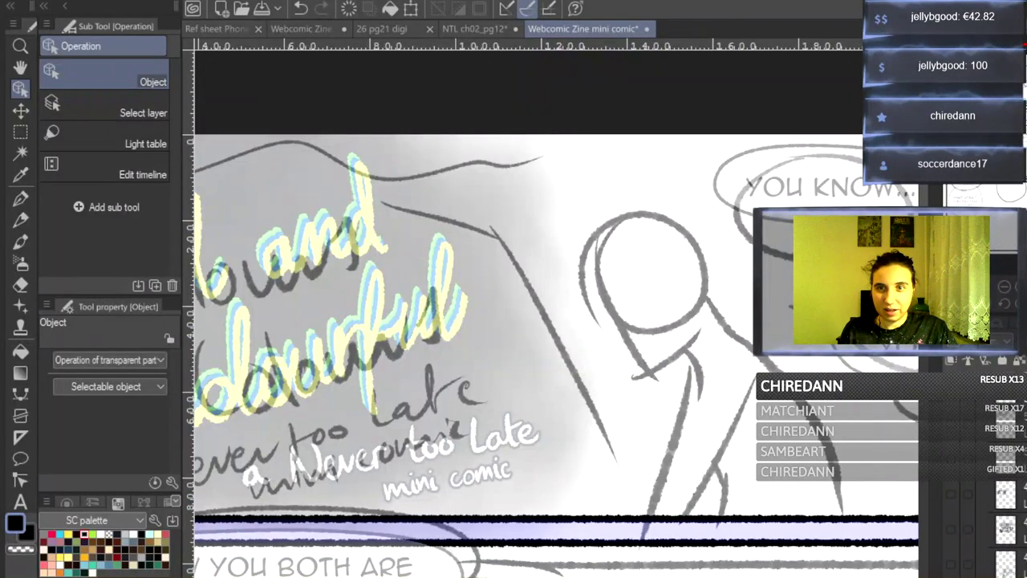
click(950, 527)
click(950, 527)
scroll(994, 513, down, 3)
scroll(995, 529, up, 1)
click(951, 565)
click(951, 564)
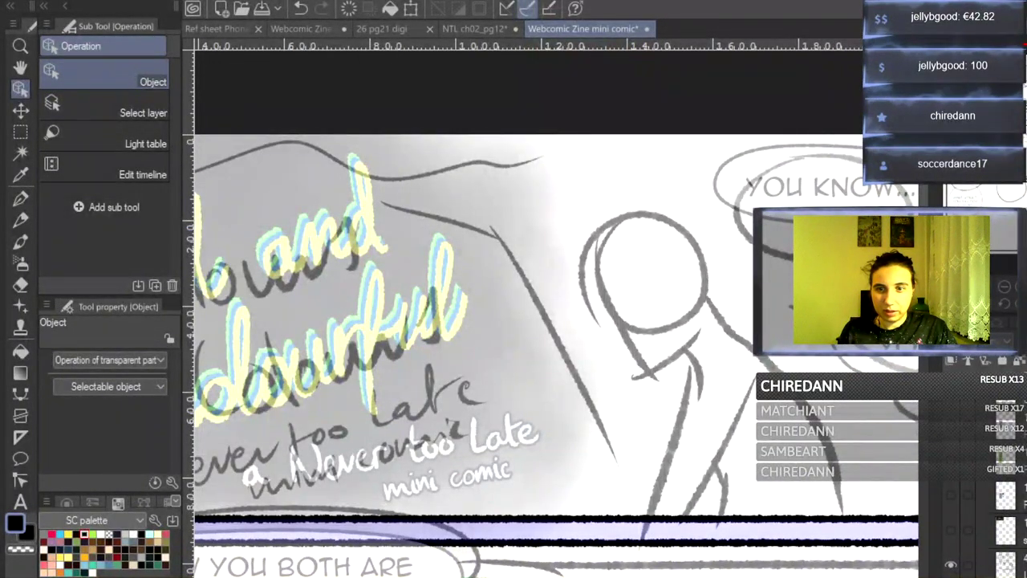
click(950, 530)
click(951, 565)
click(951, 565)
click(950, 530)
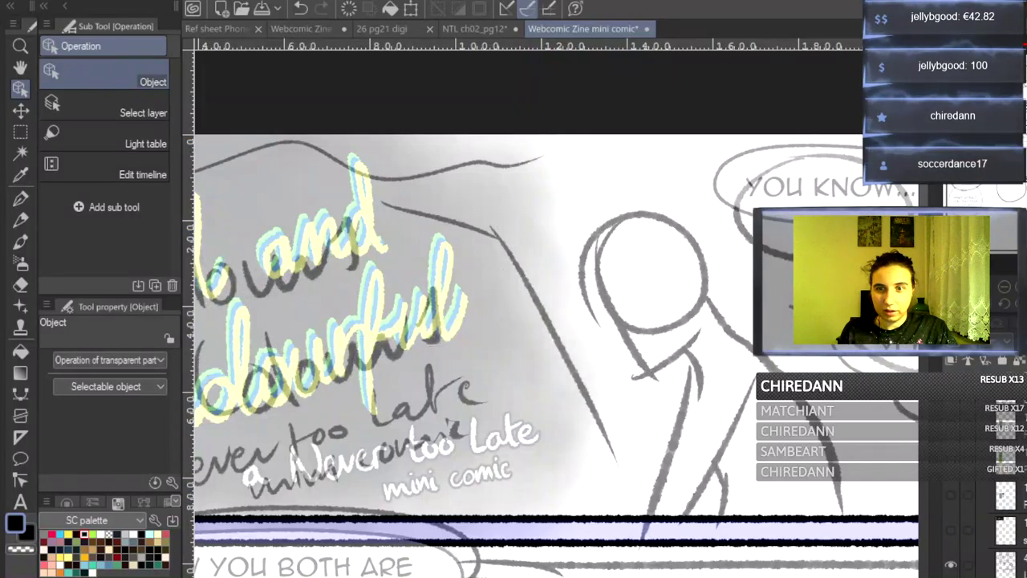
key(ctrl+d)
click(950, 524)
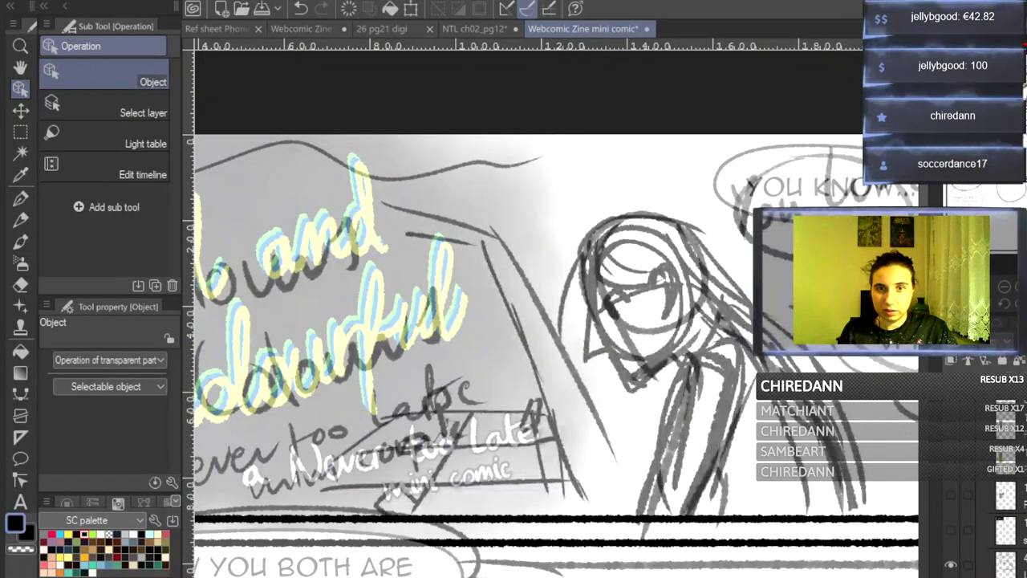
scroll(556, 315, right, 3)
scroll(556, 315, left, 5)
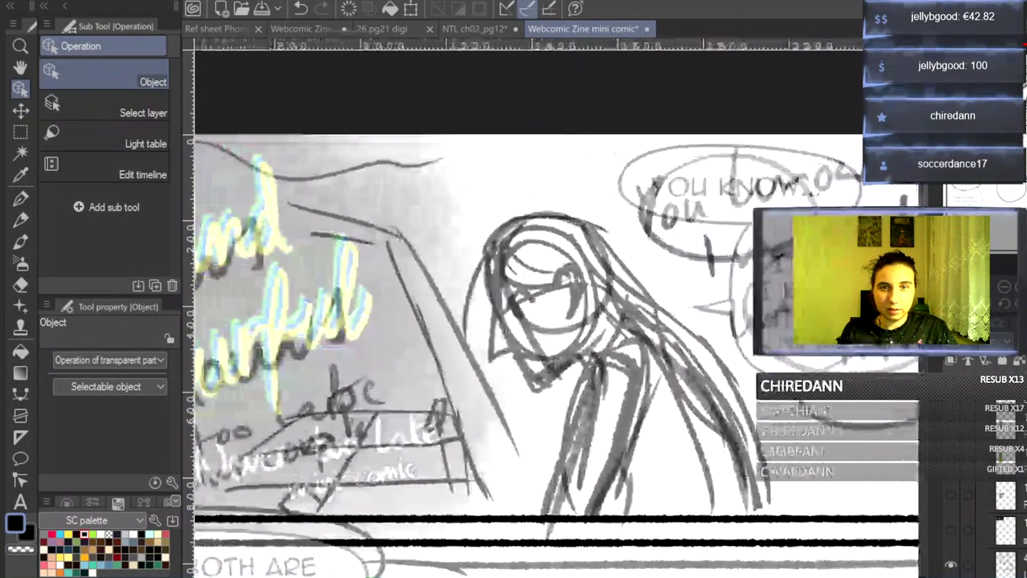
scroll(553, 353, right, 10)
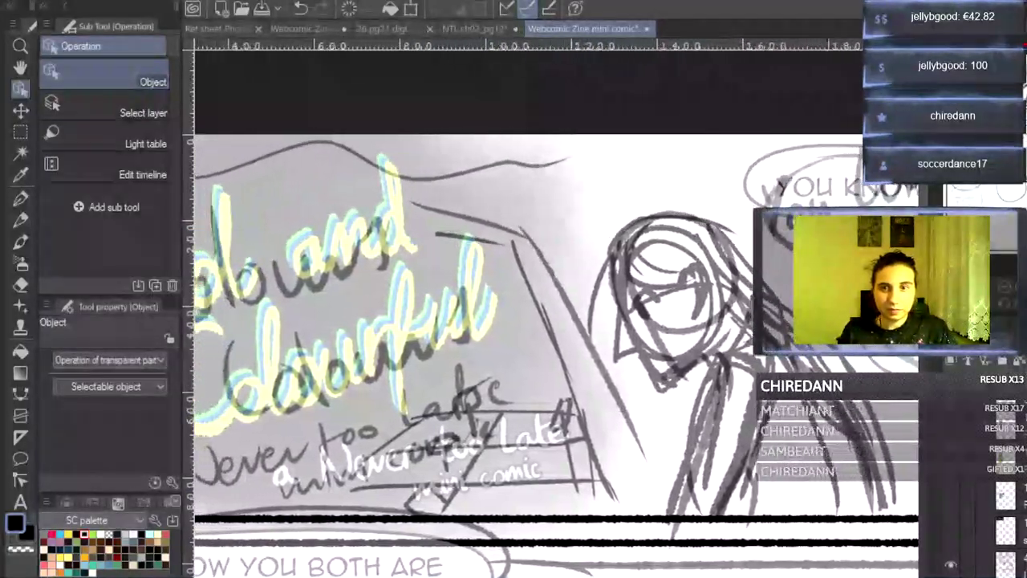
scroll(554, 353, left, 8)
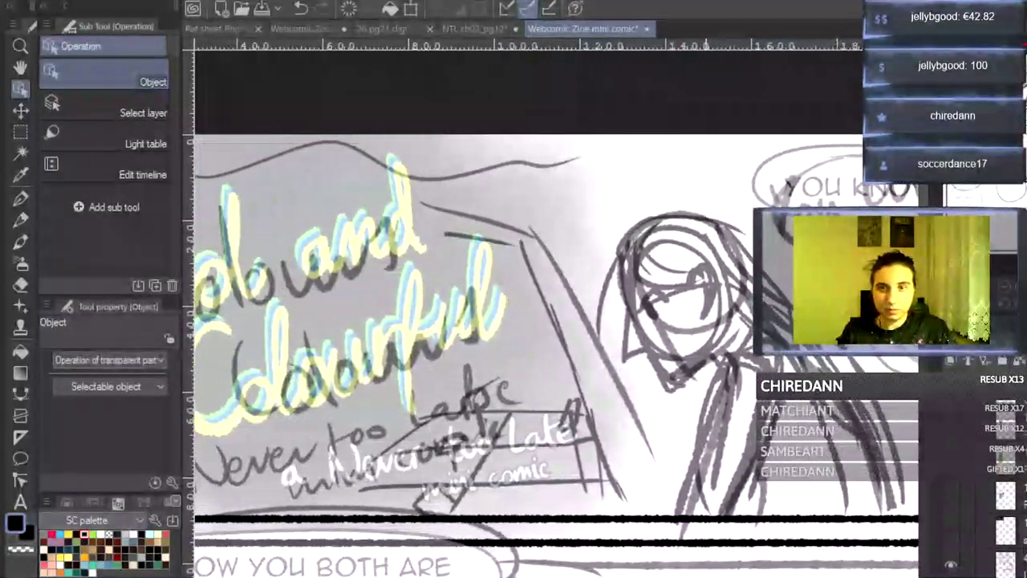
- Make the vector layer inside the title panel's frame folder active and choose the Real G-Pen
scroll(995, 487, down, 10)
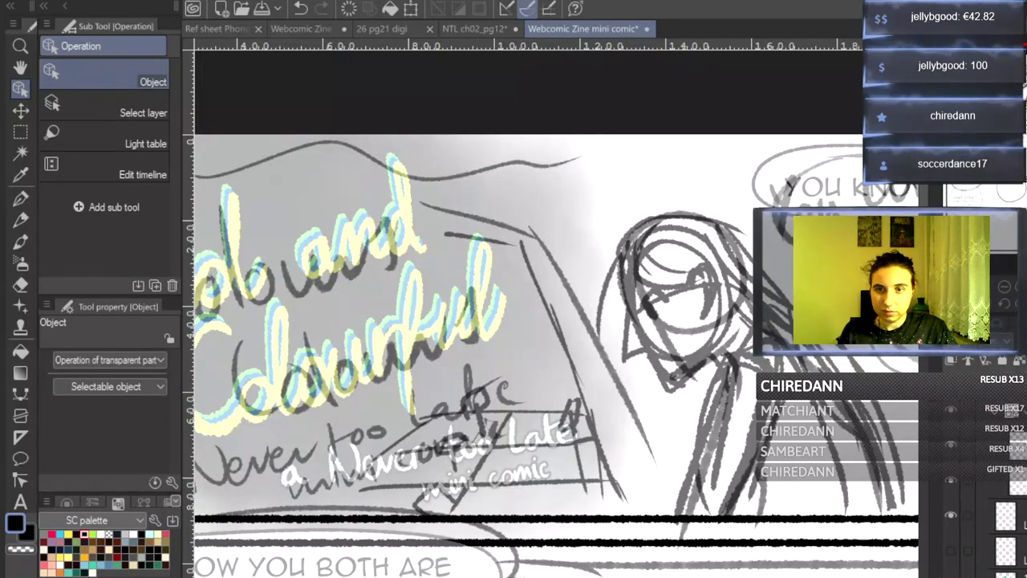
click(1001, 446)
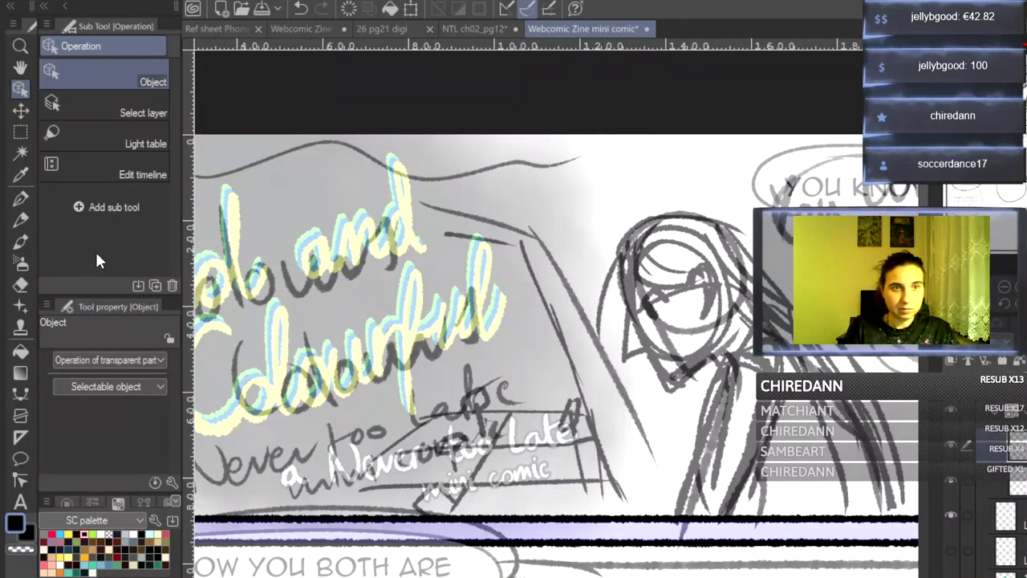
click(498, 523)
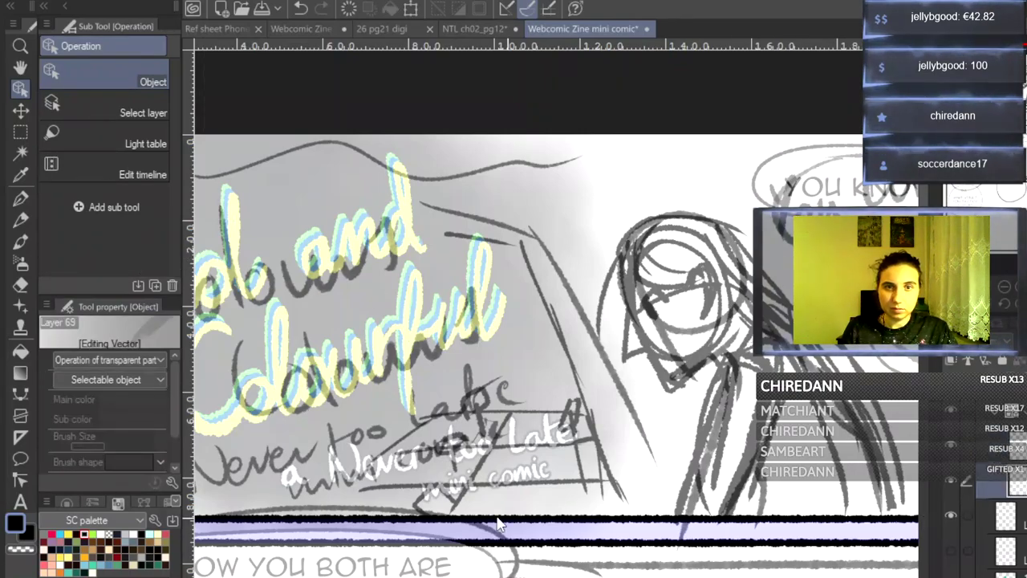
click(20, 198)
key(ctrl+minus)
key(ctrl+plus)
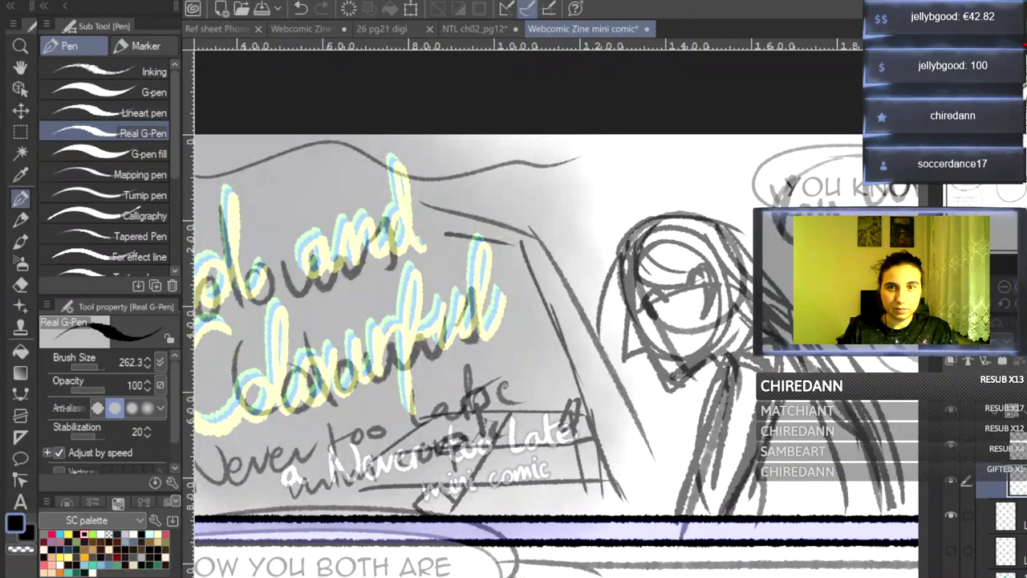
key(ctrl+plus)
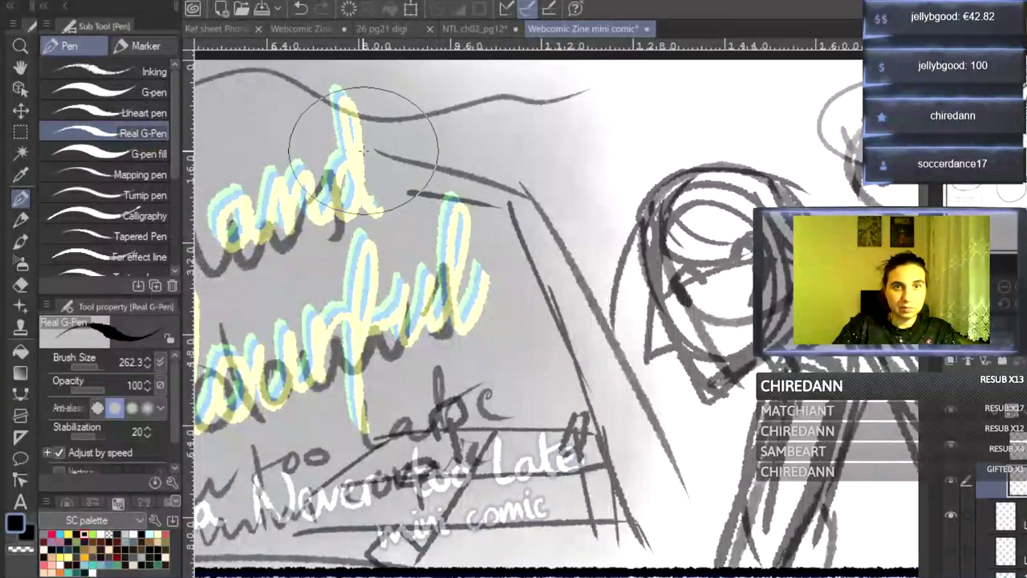
- Reduce the brush size to 157.8 and draw the long bent edge line from the title's "and" down to the panel's lower border
drag(305, 132, 481, 178)
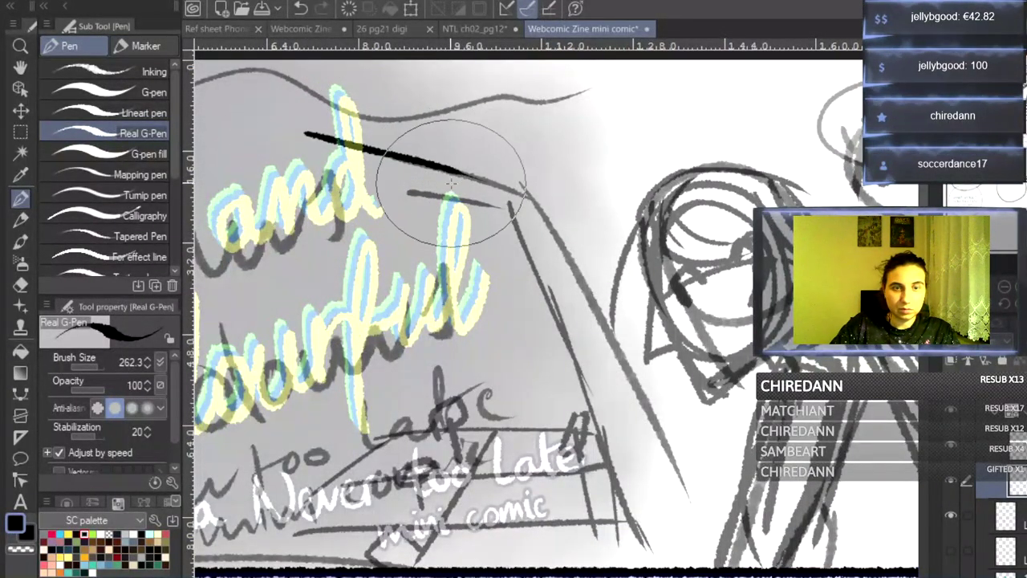
key(ctrl+z)
click(96, 361)
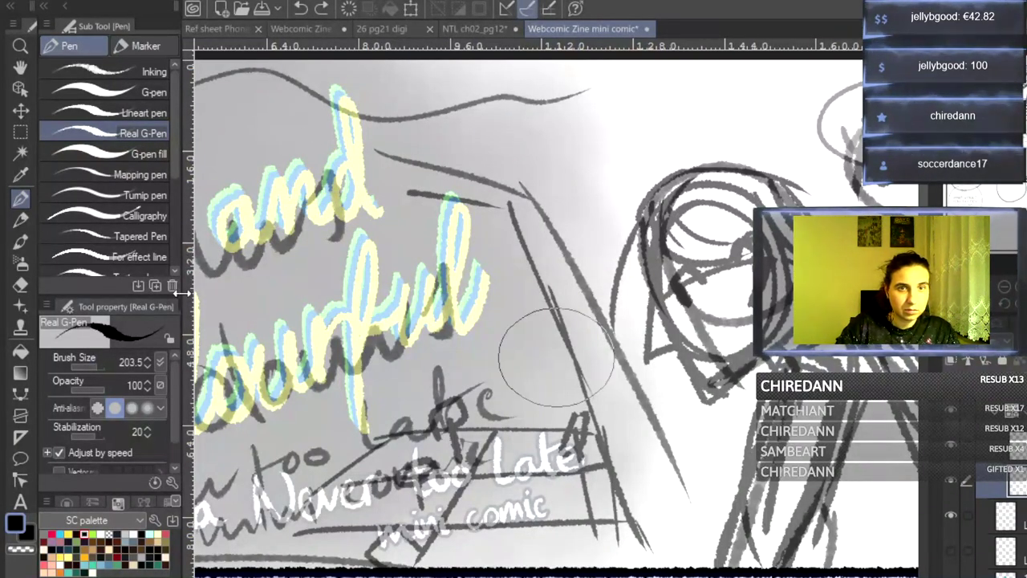
click(96, 363)
mouse_move(273, 139)
mouse_down()
mouse_move(401, 163)
mouse_move(547, 210)
mouse_move(500, 180)
mouse_move(472, 184)
mouse_move(524, 204)
mouse_move(474, 181)
mouse_move(526, 218)
mouse_move(650, 421)
mouse_up()
drag(613, 364, 704, 569)
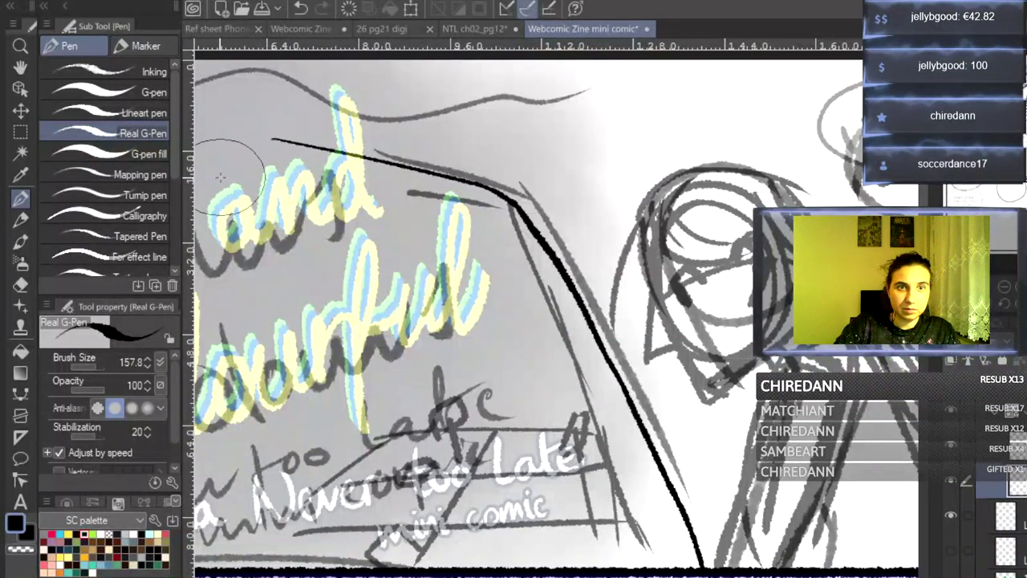
- Try to draw a second curved line inside the bent edge, from the title lettering down to the lower border
drag(251, 178, 514, 265)
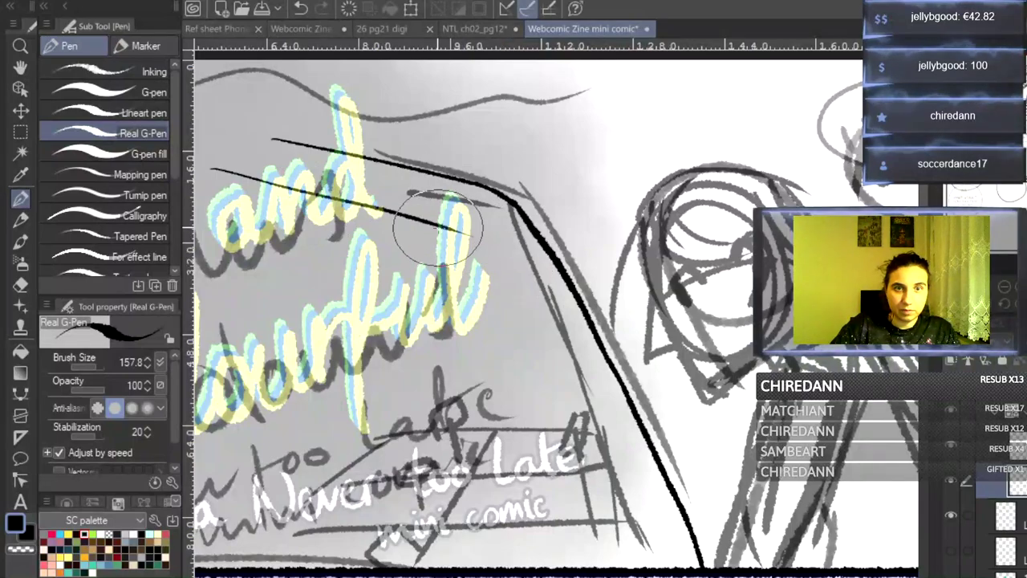
mouse_move(440, 223)
mouse_down()
mouse_move(484, 250)
mouse_move(538, 317)
mouse_move(555, 353)
mouse_up()
key(ctrl+z)
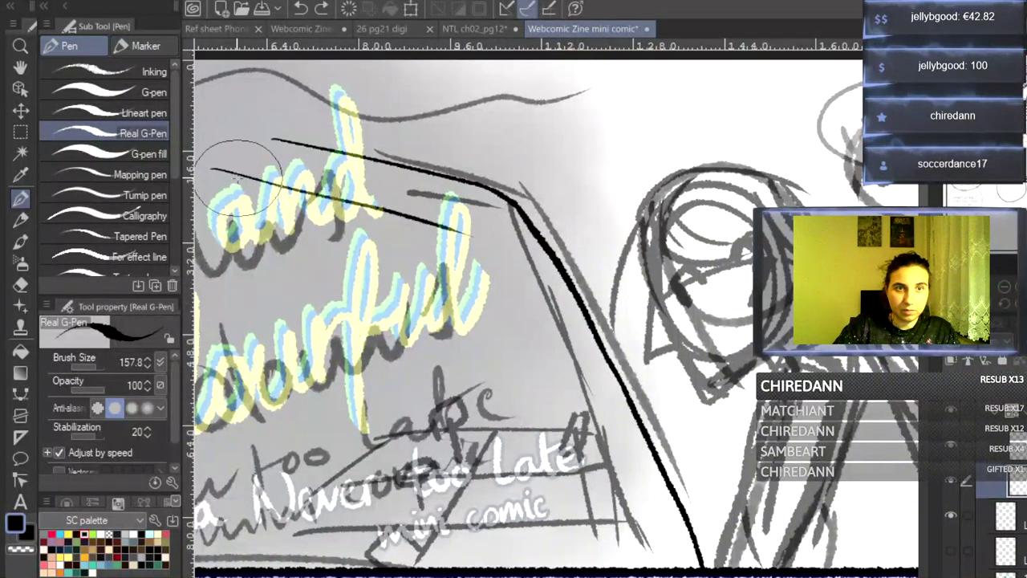
key(ctrl+z)
mouse_move(213, 157)
mouse_down()
mouse_move(337, 200)
mouse_move(458, 273)
mouse_move(518, 346)
mouse_move(560, 424)
mouse_move(611, 560)
mouse_up()
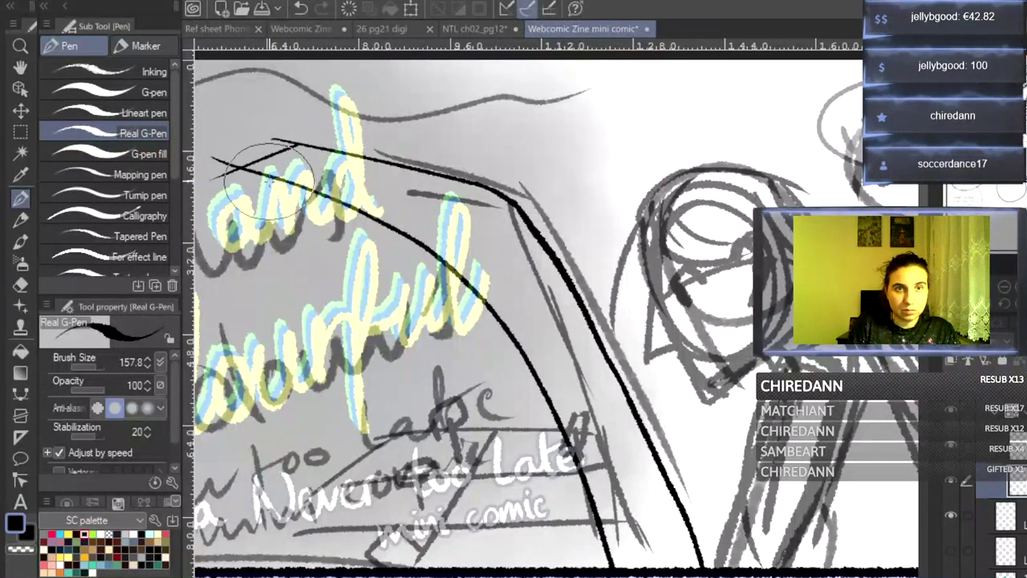
key(ctrl+z)
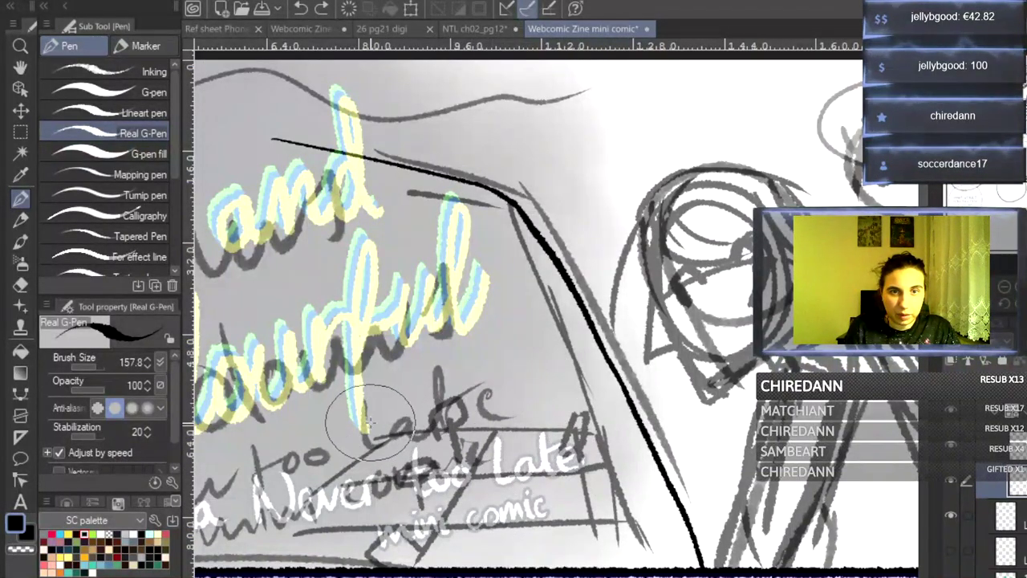
- Draw a thin horizontal line from below the title's "Colourful" across to the bent edge line, redoing it until it sits straight
drag(372, 420, 635, 412)
key(ctrl+z)
drag(366, 415, 691, 421)
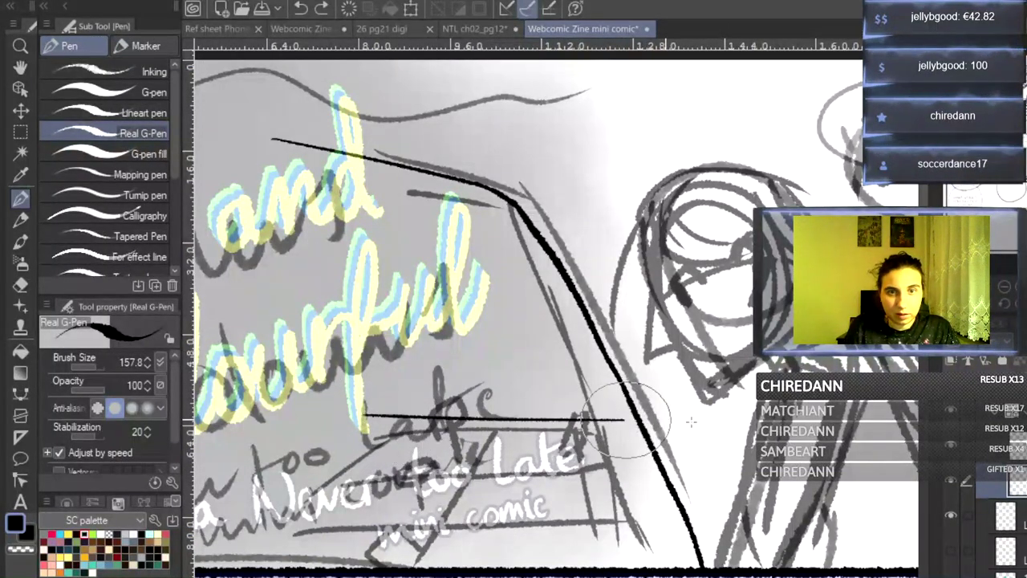
key(ctrl+z)
drag(368, 416, 651, 408)
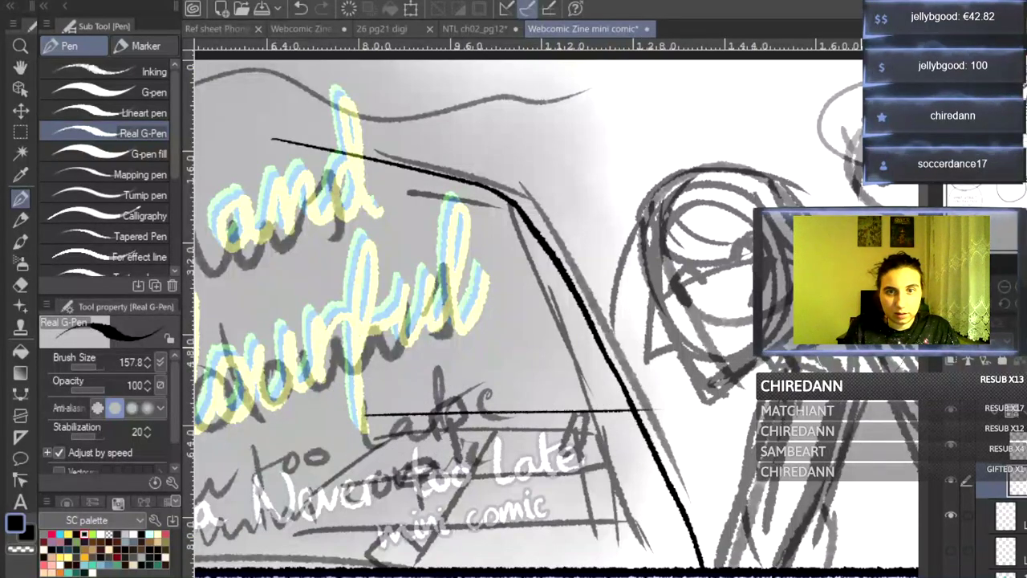
- Draw two slanted support lines running down and left from the horizontal line, across the "mini comic" subtitle
scroll(557, 321, down, 2)
key(ctrl+plus)
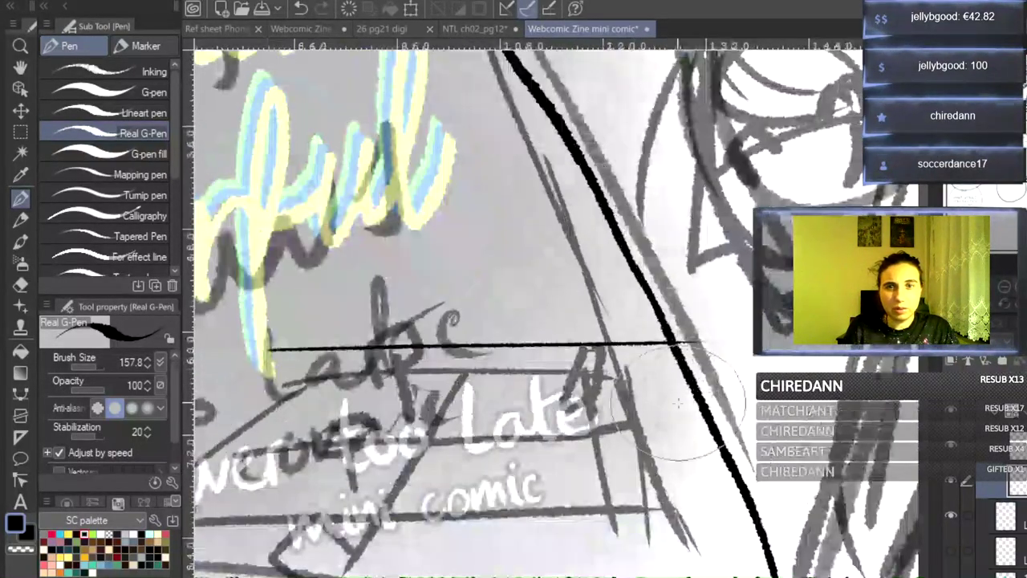
drag(451, 358, 325, 576)
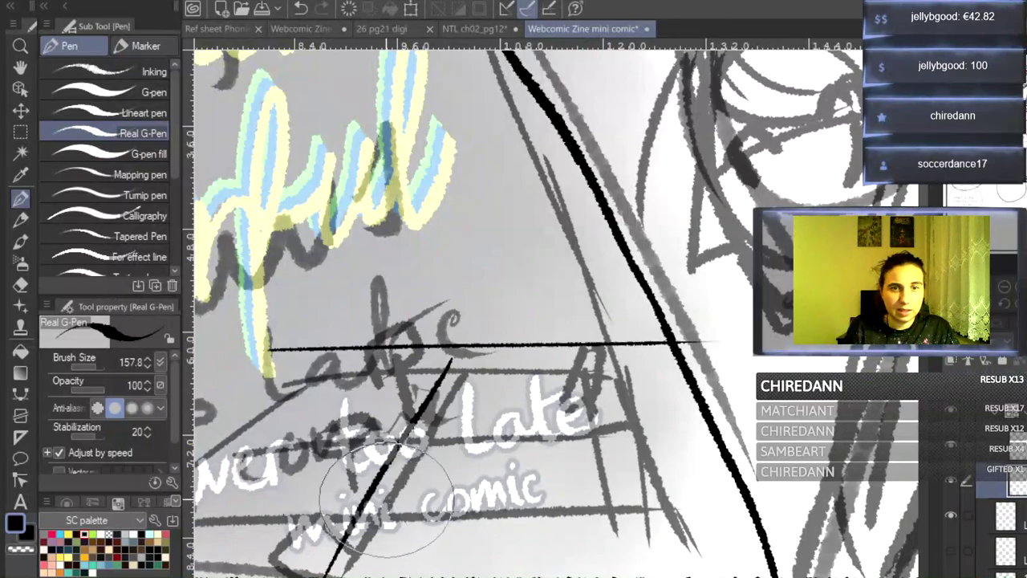
key(ctrl+z)
drag(455, 359, 309, 576)
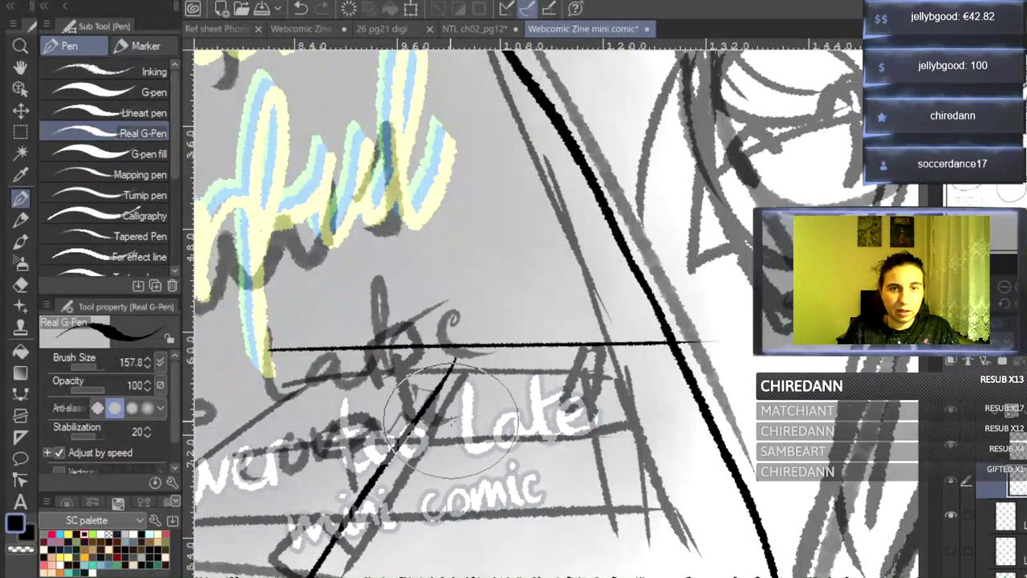
drag(484, 363, 383, 576)
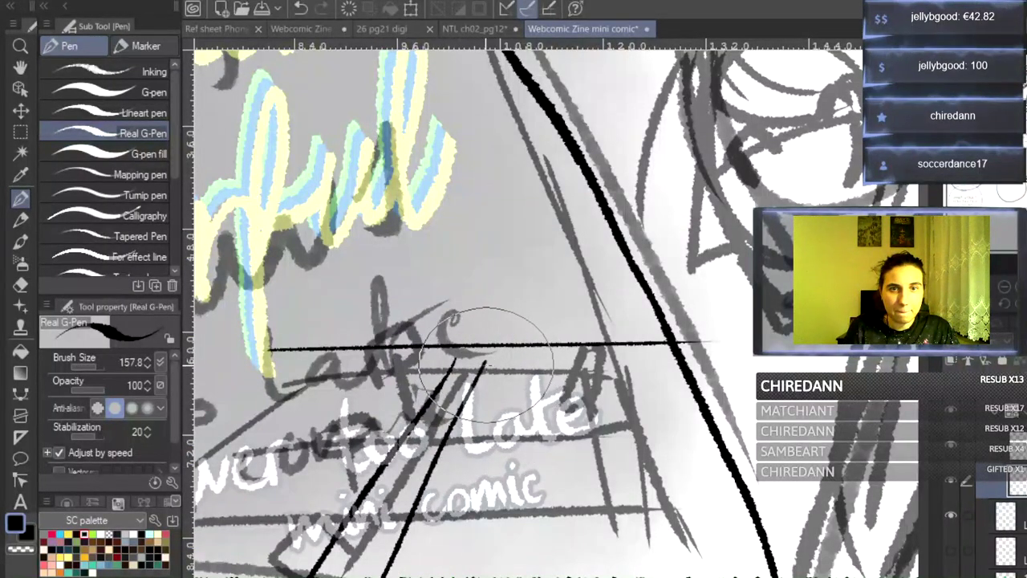
- Add a short second horizontal line below the first, two steep support lines near its right end and a thin line along the bent edge
mouse_move(496, 363)
mouse_down()
mouse_move(721, 356)
mouse_move(658, 359)
mouse_up()
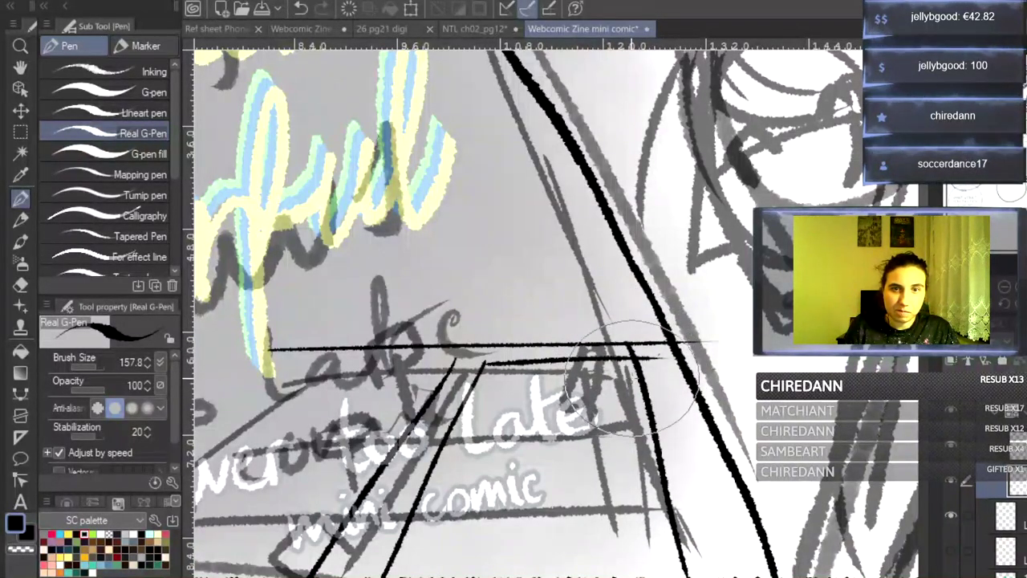
drag(622, 315, 697, 574)
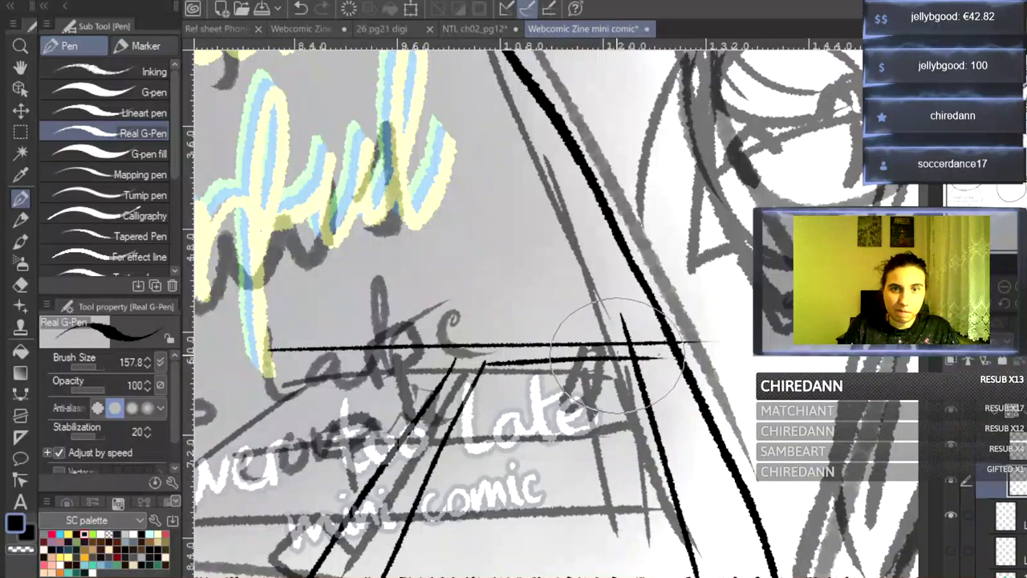
drag(618, 351, 666, 572)
mouse_move(666, 344)
mouse_down()
mouse_move(706, 449)
mouse_move(774, 574)
mouse_up()
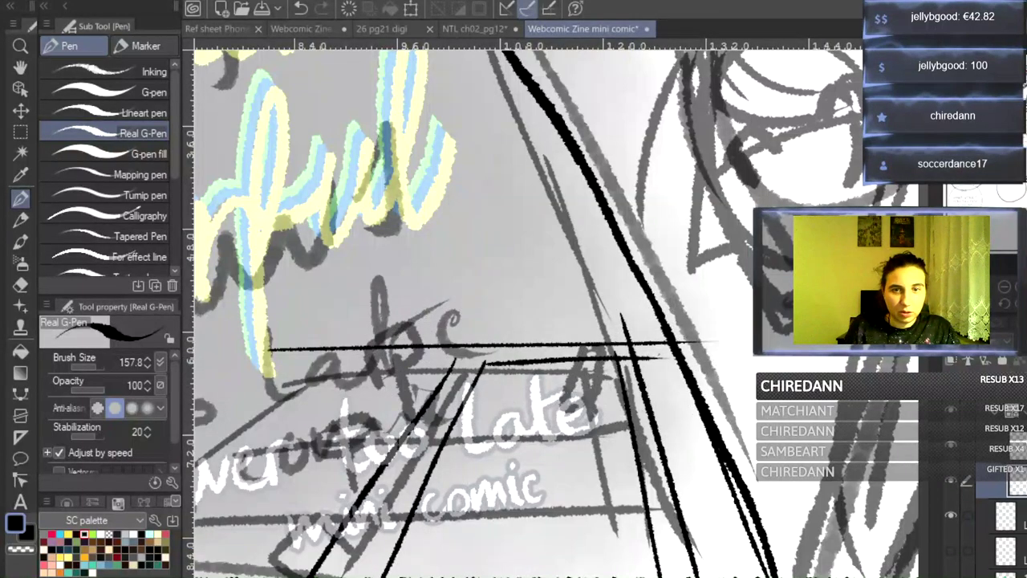
drag(441, 364, 668, 364)
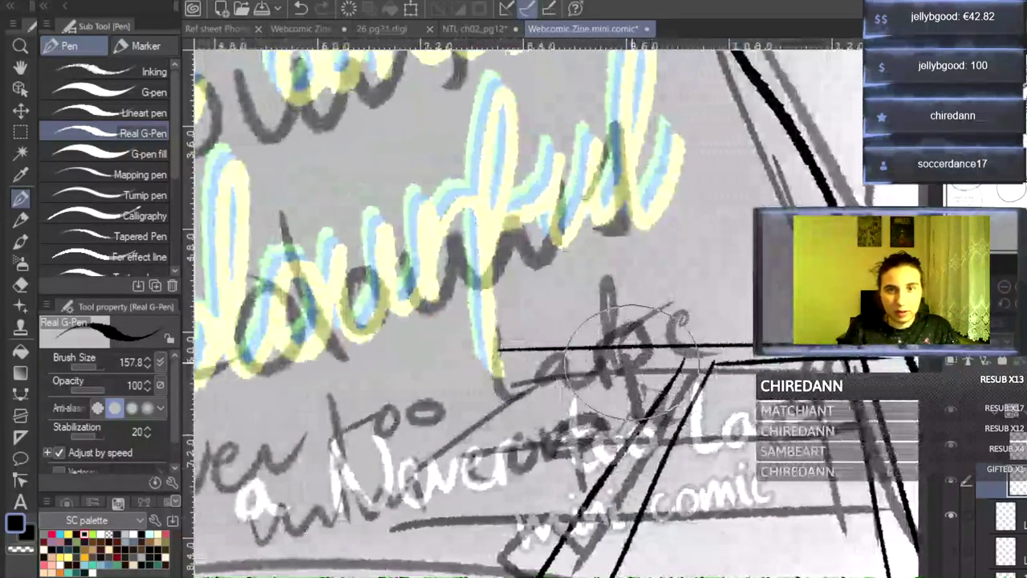
- Draw a second thin horizontal line just below the first and a long slanted line running down and left from it
drag(489, 361, 694, 362)
key(ctrl+z)
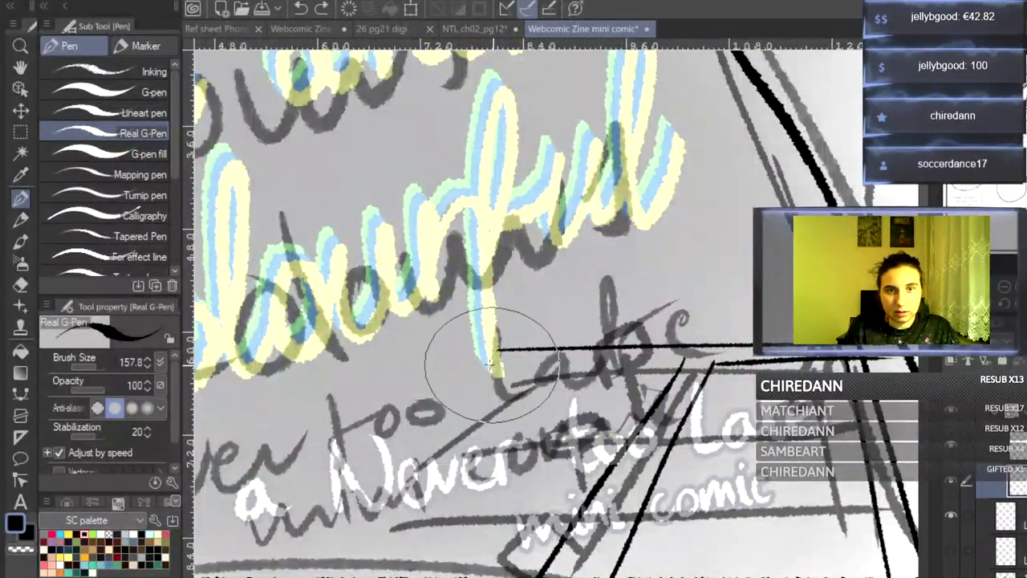
drag(554, 358, 308, 574)
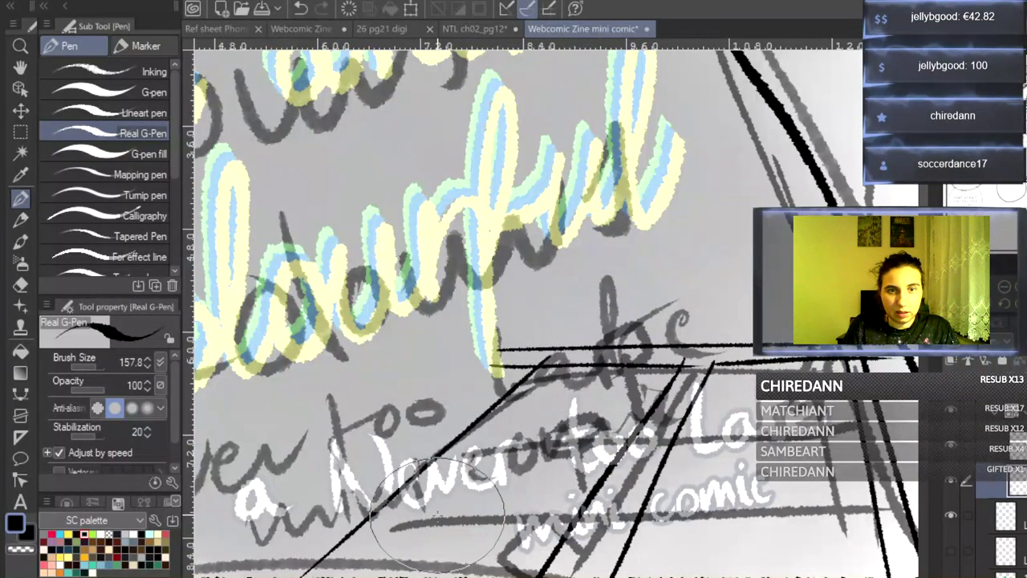
- Draw a pair of close horizontal lines across the upper part of the "Never too Late" lettering, redoing strokes until they sit straight
drag(449, 407, 759, 409)
key(ctrl+z)
drag(449, 413, 911, 412)
drag(445, 423, 780, 425)
key(ctrl+z)
drag(444, 424, 801, 425)
key(ctrl+z)
drag(447, 419, 759, 418)
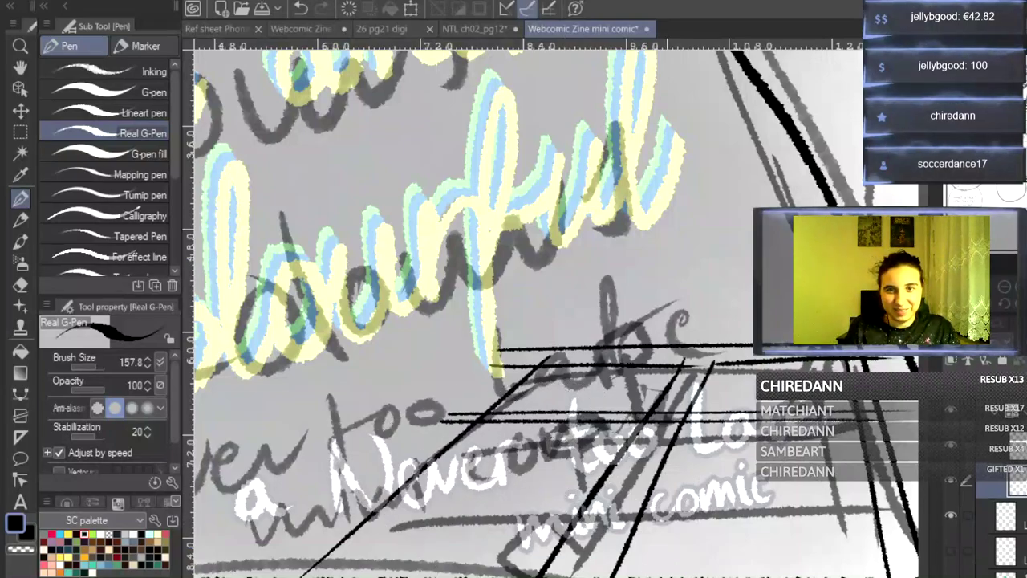
- Draw two more pairs of close horizontal lines below, one through "Never too Late" and one across the "mini comic" subtitle
scroll(555, 313, right, 2)
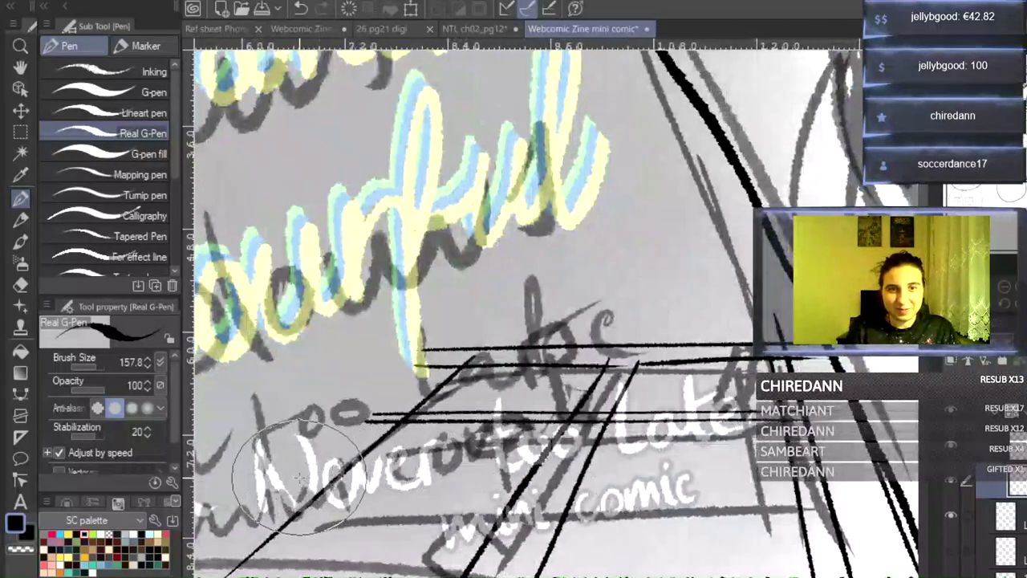
drag(301, 477, 842, 487)
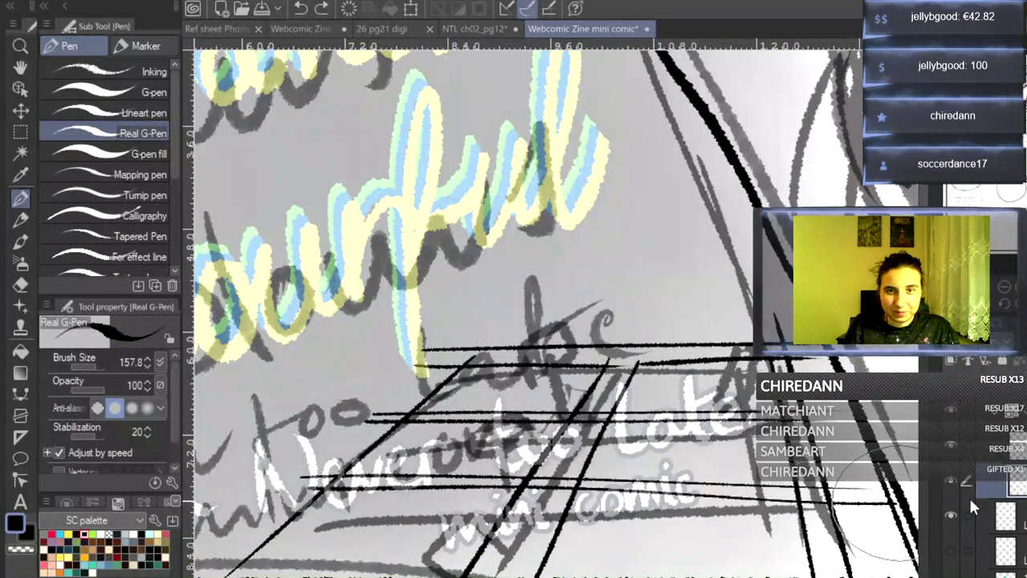
key(ctrl+z)
key(ctrl+z)
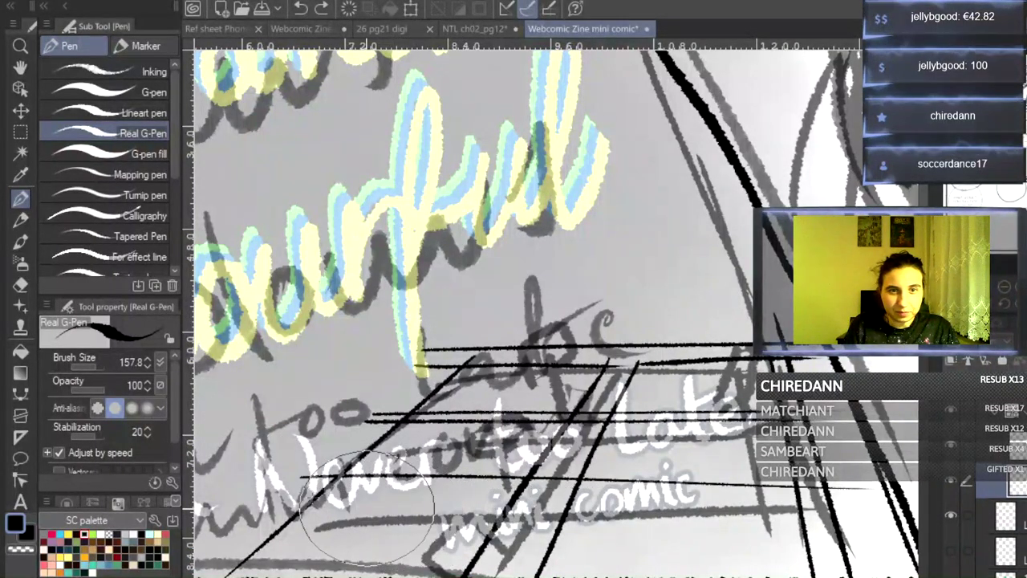
drag(289, 485, 911, 481)
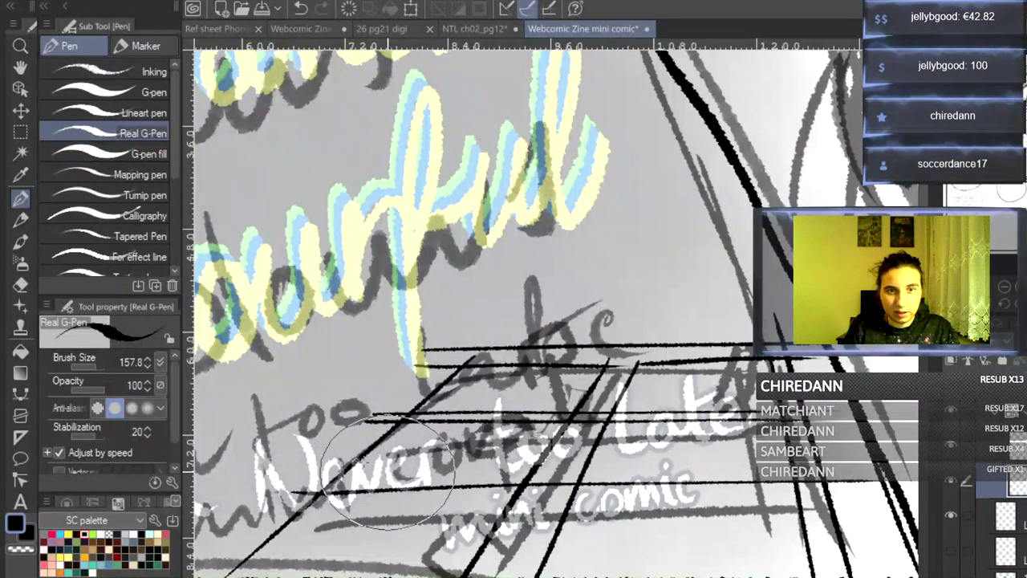
key(ctrl+z)
key(ctrl+z)
drag(305, 467, 913, 465)
drag(507, 474, 913, 485)
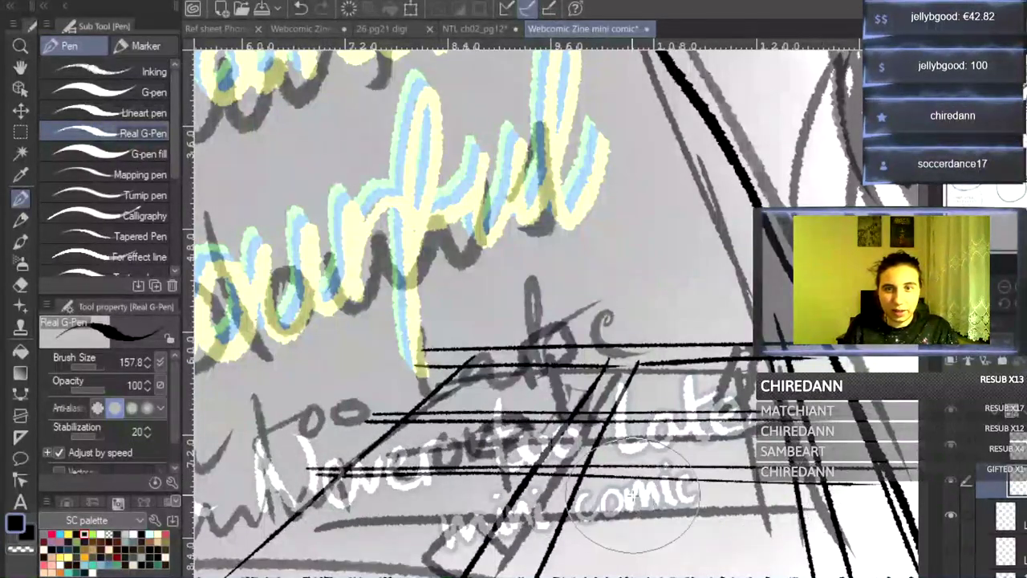
key(ctrl+z)
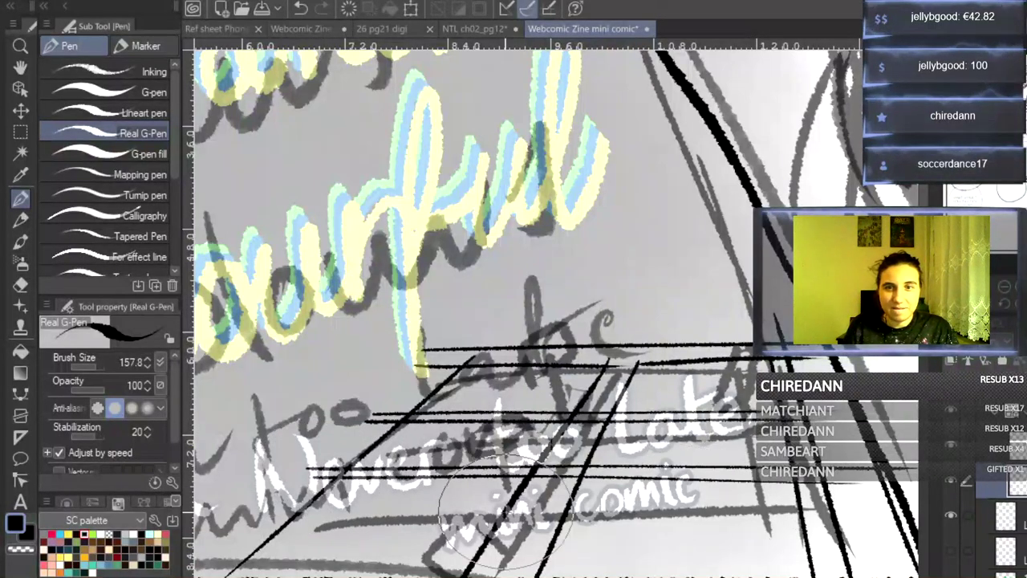
drag(253, 523, 841, 549)
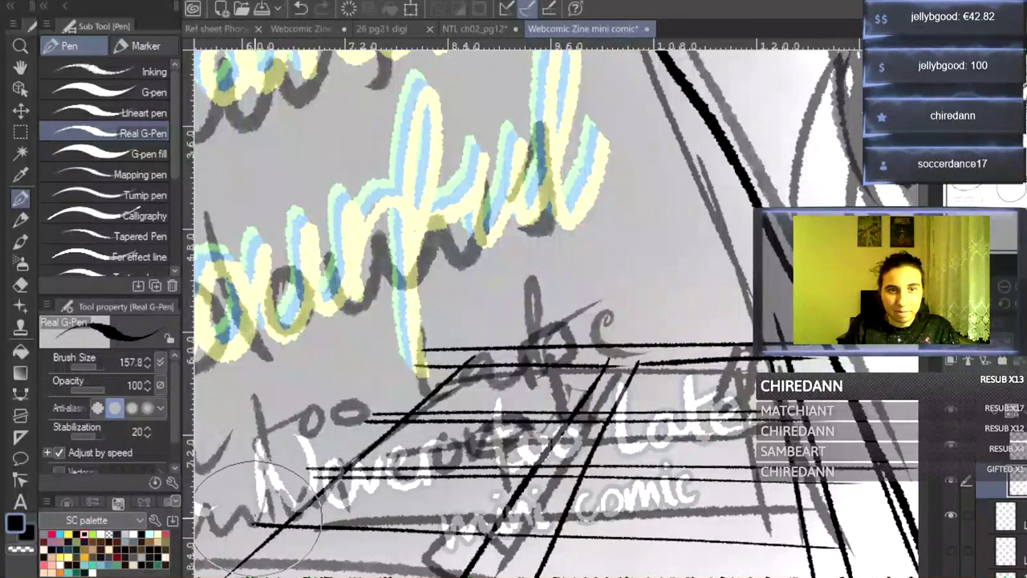
drag(253, 532, 870, 560)
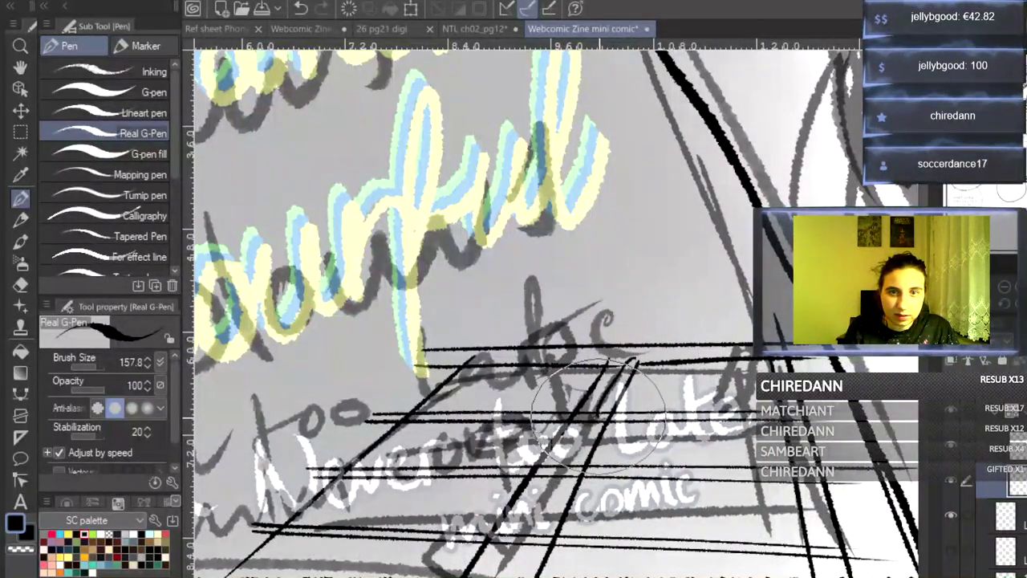
- Try to draw a freehand rounded corner line between the middle slanted supports, continuing along the underside of the top horizontal line
key(ctrl+plus)
key(ctrl+plus)
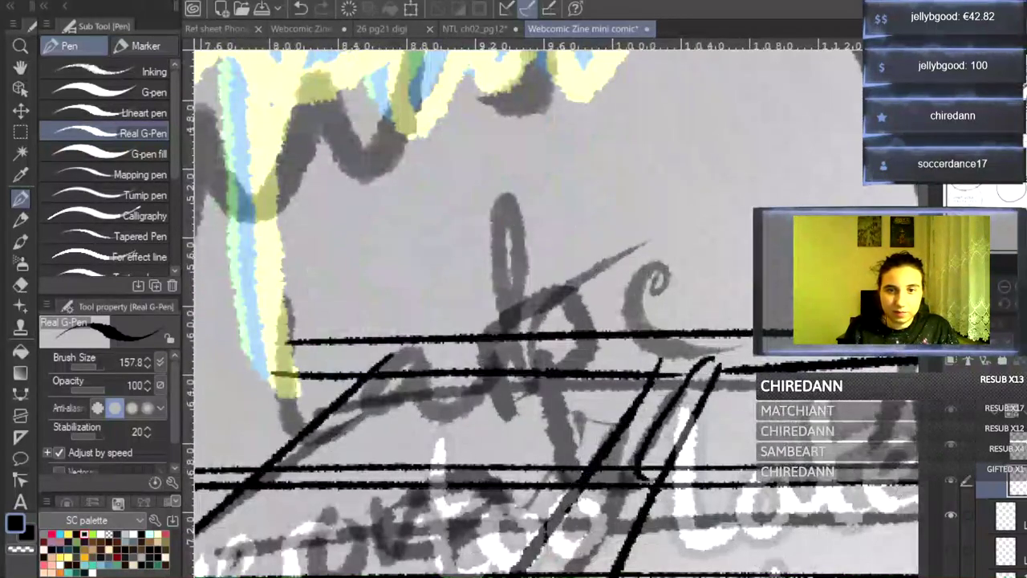
scroll(556, 363, right, 5)
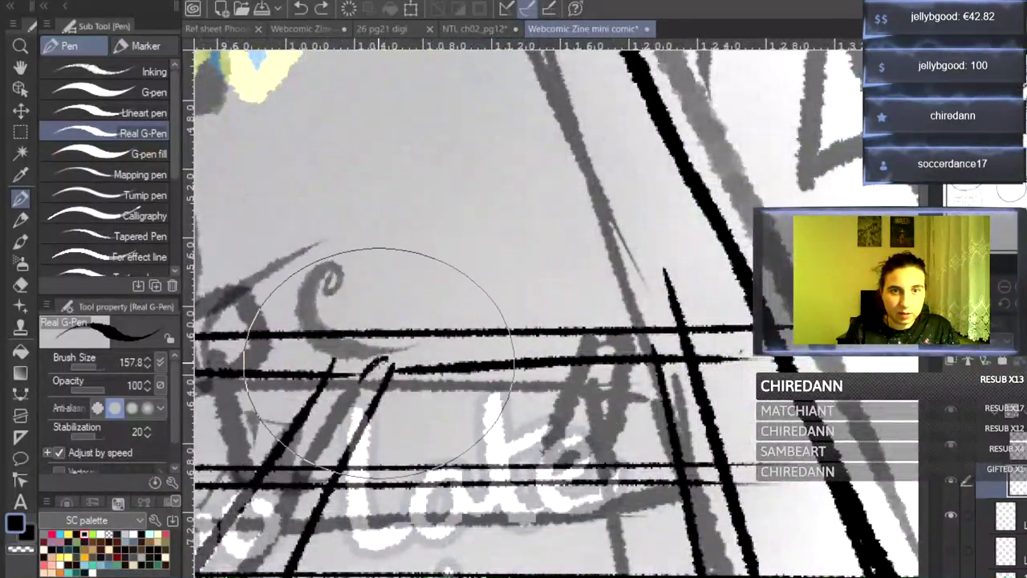
key(ctrl+z)
mouse_move(407, 351)
mouse_down()
mouse_move(364, 369)
mouse_move(315, 467)
mouse_move(329, 484)
mouse_up()
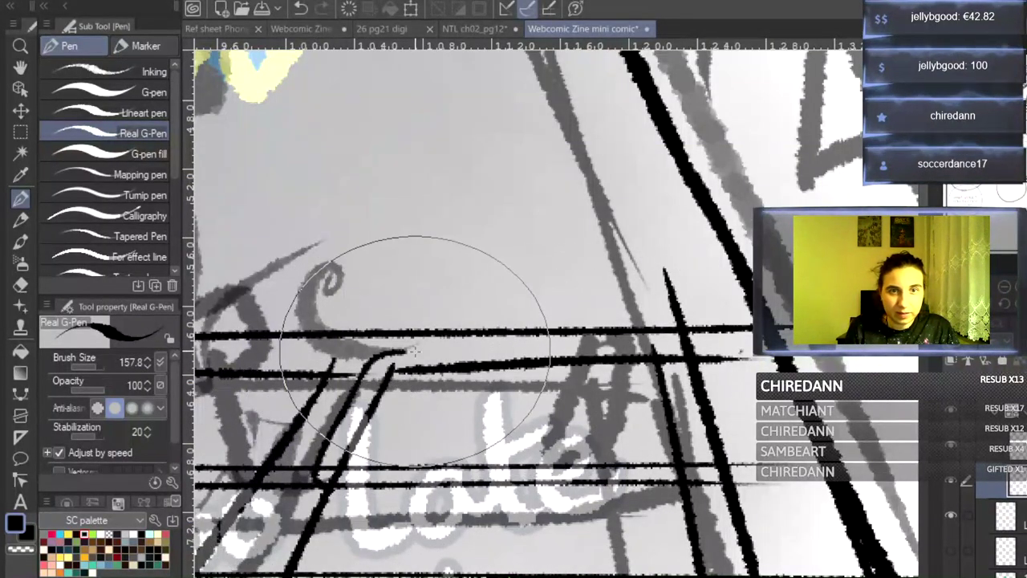
drag(377, 365, 670, 342)
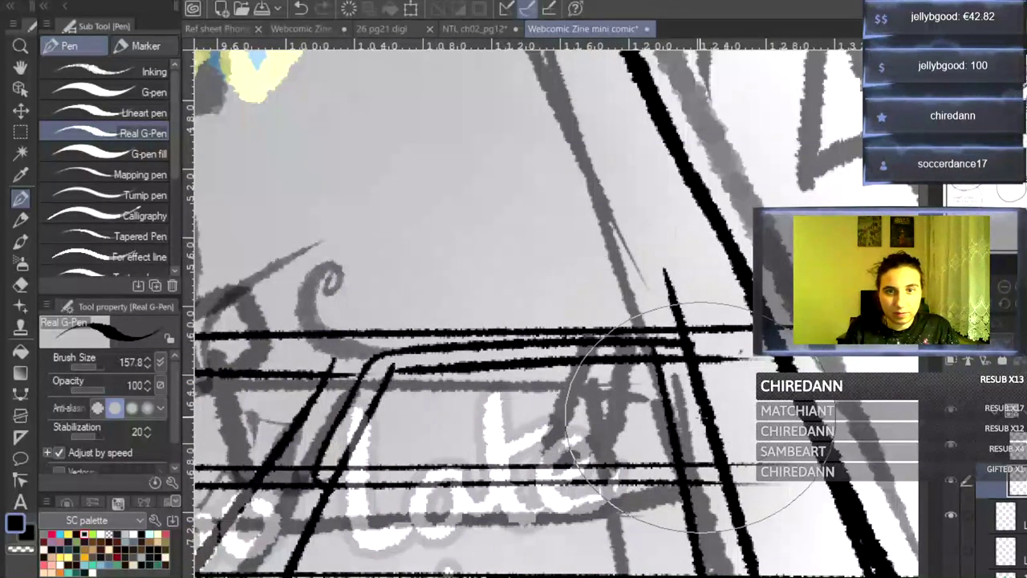
key(ctrl+z)
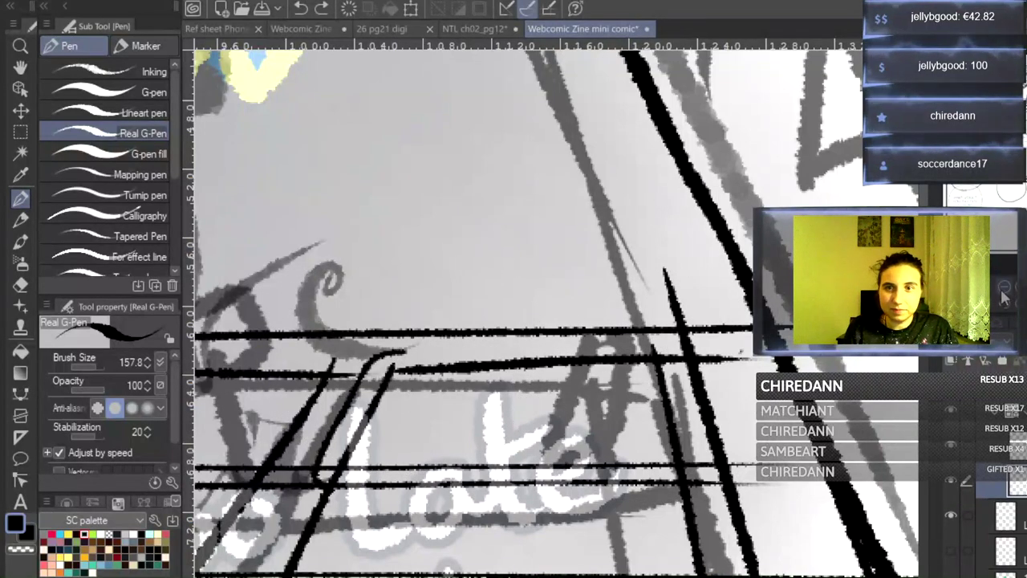
- Undo the freehand support and cross lines below the title, leaving only the first horizontal line and the bent edge
key(ctrl+minus)
key(ctrl+minus)
key(ctrl+minus)
scroll(548, 560, left, 1)
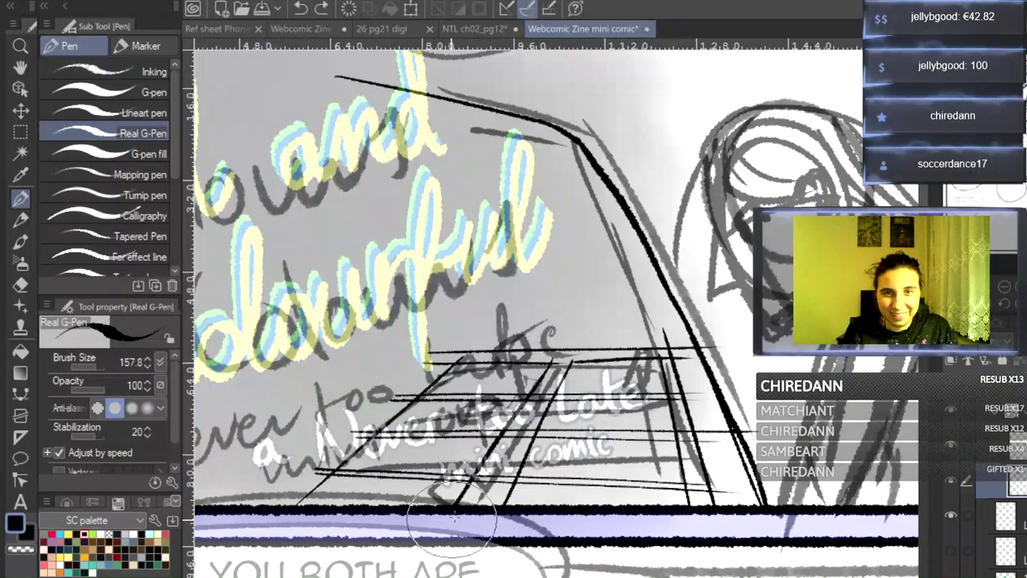
key(ctrl+z)
key(ctrl+z)
key(ctrl+z)
key(ctrl+z)
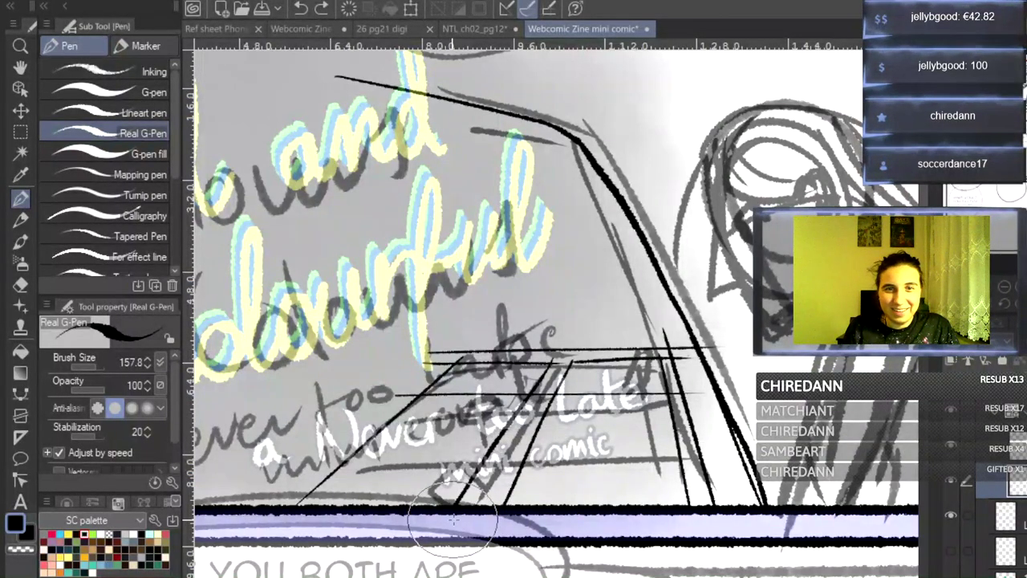
key(ctrl+z)
key(ctrl+z)
key(ctrl+z)
key(ctrl+z)
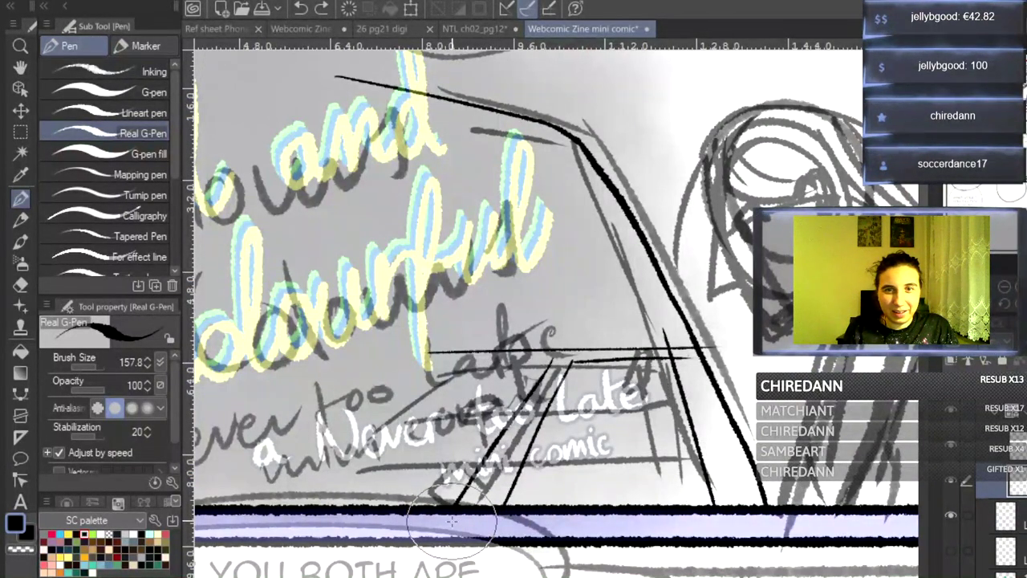
key(ctrl+z)
key(ctrl+z)
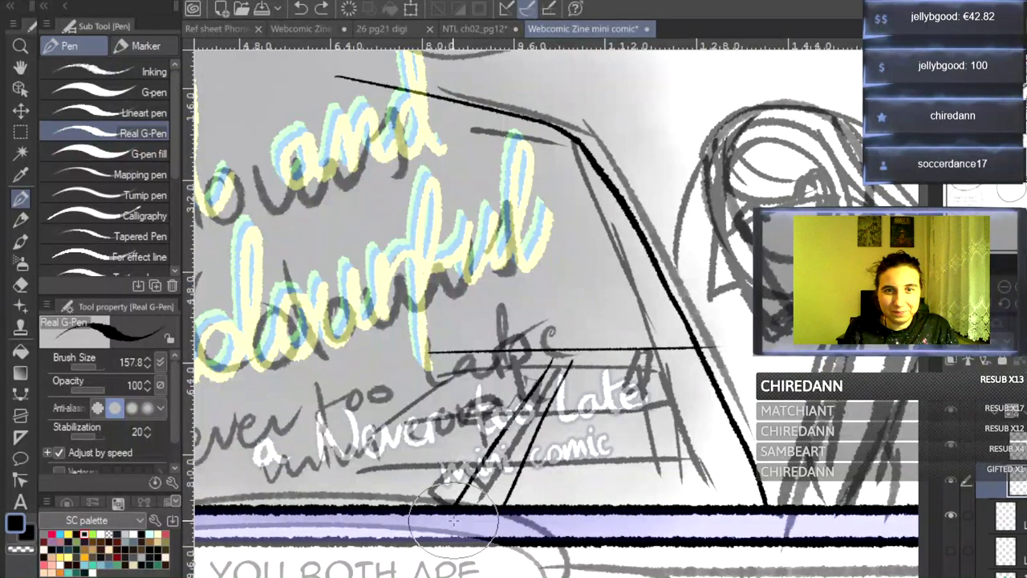
key(ctrl+z)
key(ctrl+z)
key(ctrl+z)
key(ctrl+z)
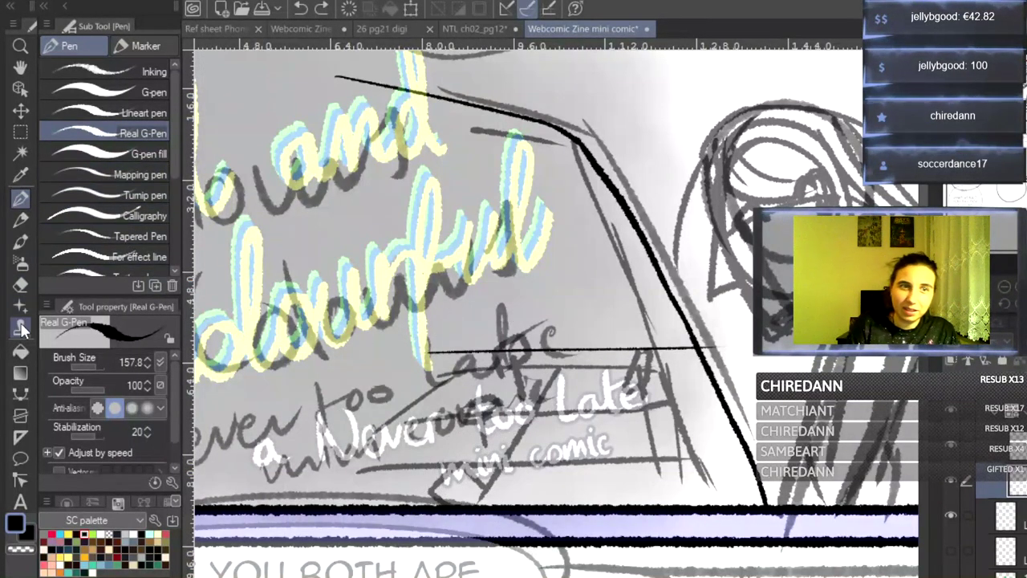
- With the Straight line 2 tool, draw a second horizontal line, two slanted supports and two near-vertical supports down to the lower border
click(21, 393)
click(136, 115)
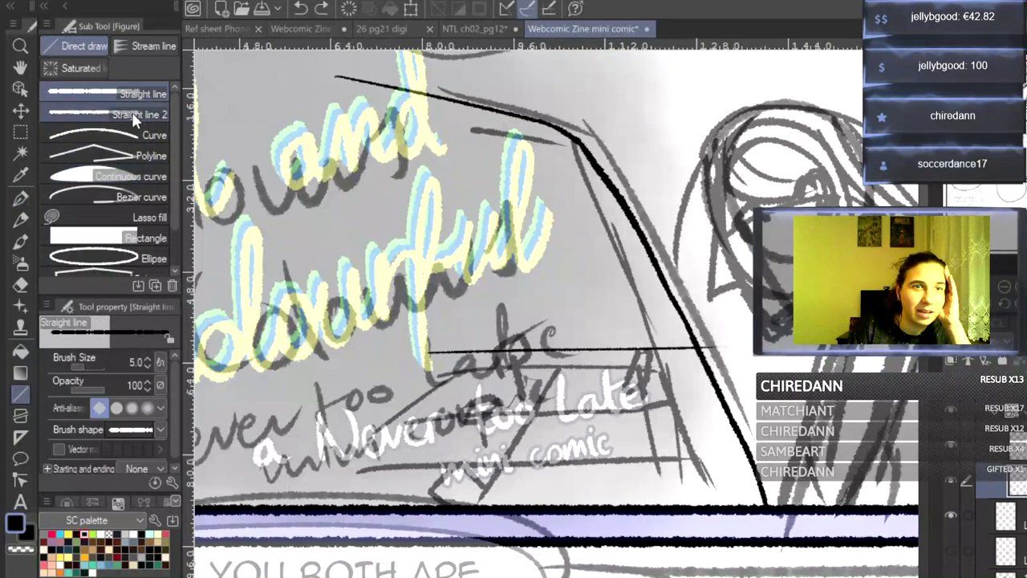
drag(398, 368, 691, 365)
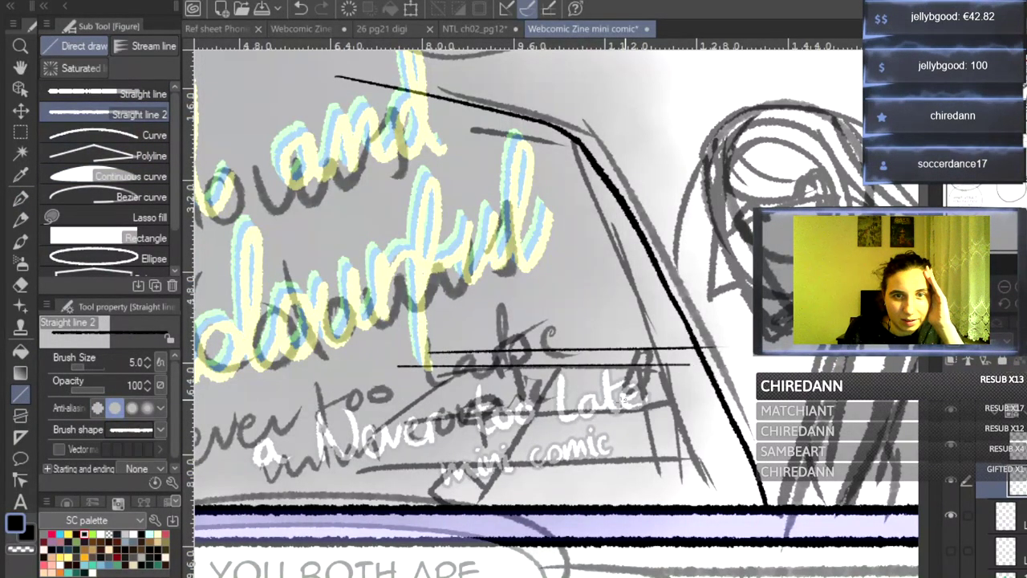
mouse_move(474, 360)
mouse_down()
mouse_move(260, 512)
mouse_move(271, 504)
mouse_up()
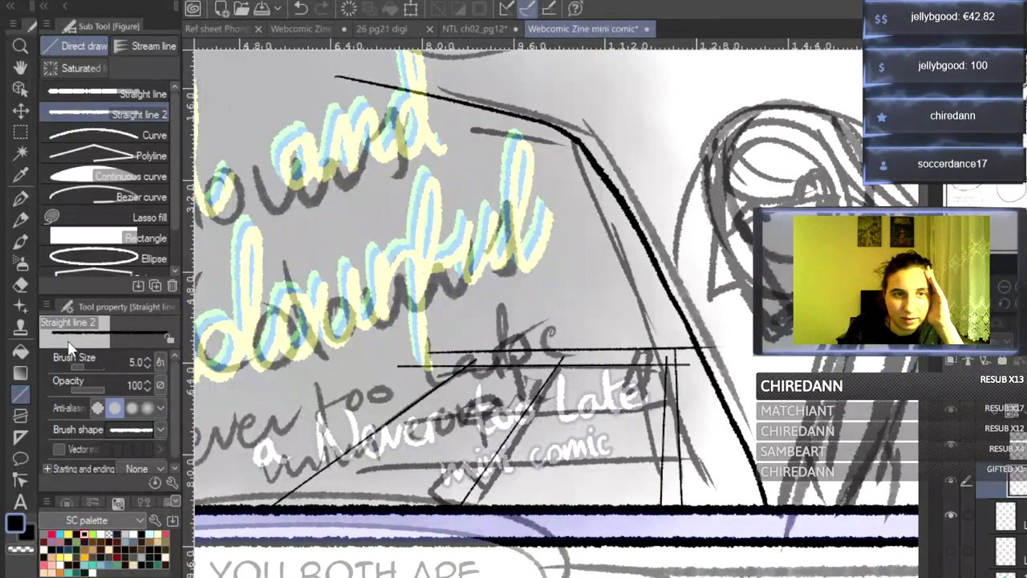
- Set the straight line's brush size to 15 and draw a thick line from the bent edge steeply down to the lower border
click(88, 368)
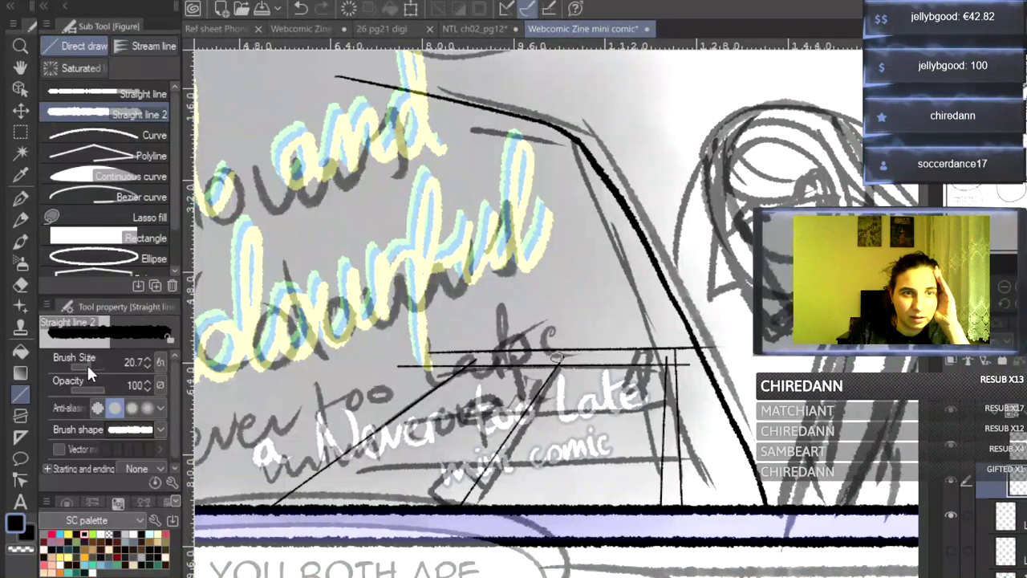
click(147, 365)
click(147, 365)
click(147, 365)
click(147, 365)
click(147, 365)
click(146, 365)
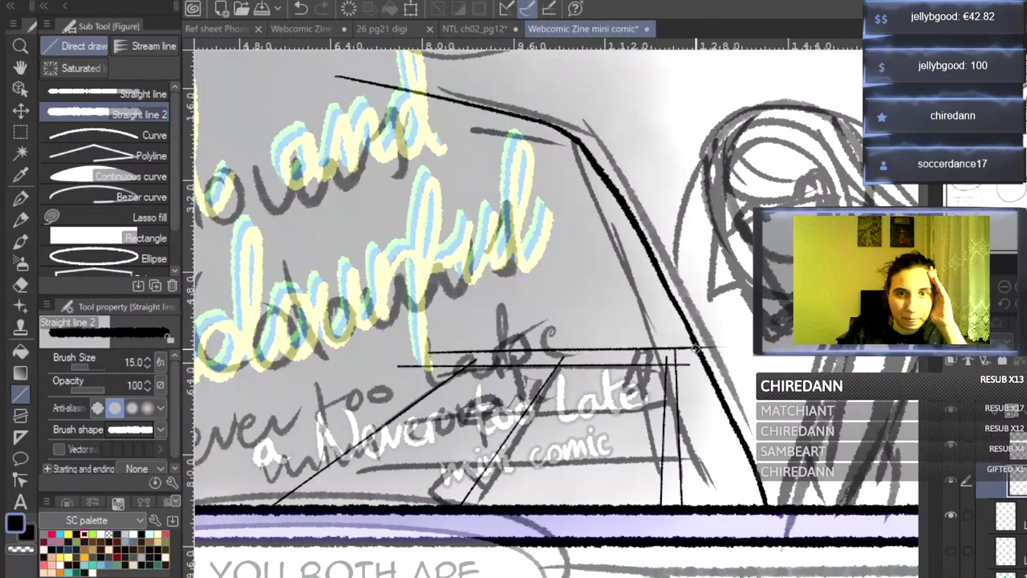
drag(696, 347, 736, 507)
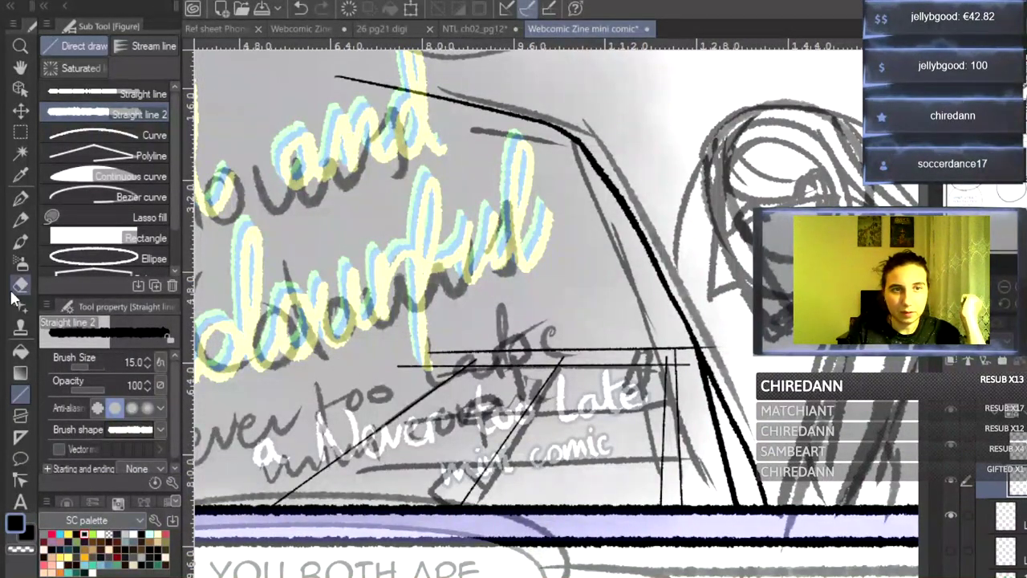
- Set the straight line's brush size to 5 and draw two pairs of close horizontal lines across the subtitle lettering between the supports
click(20, 198)
scroll(602, 385, up, 2)
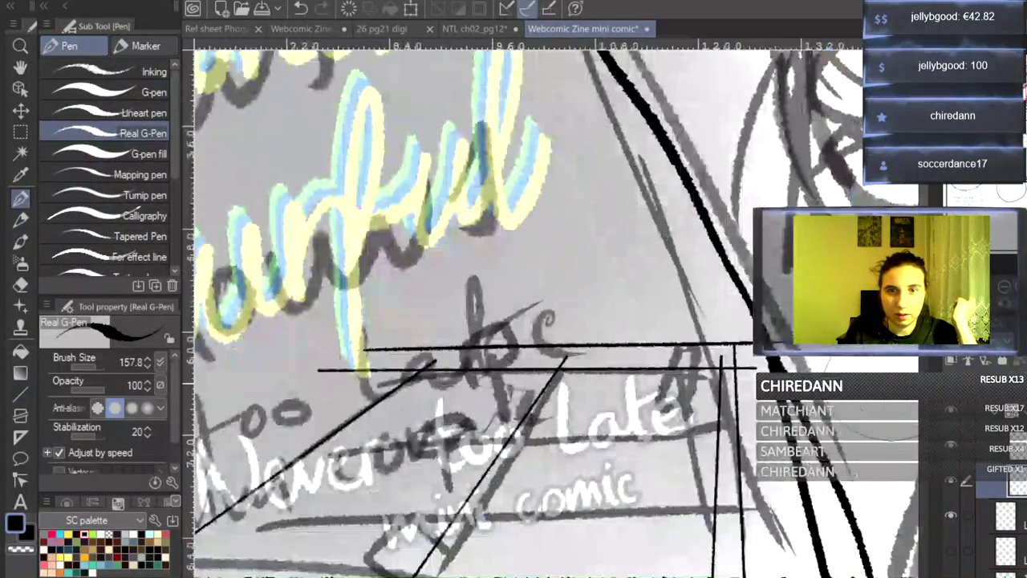
click(21, 393)
drag(80, 363, 84, 365)
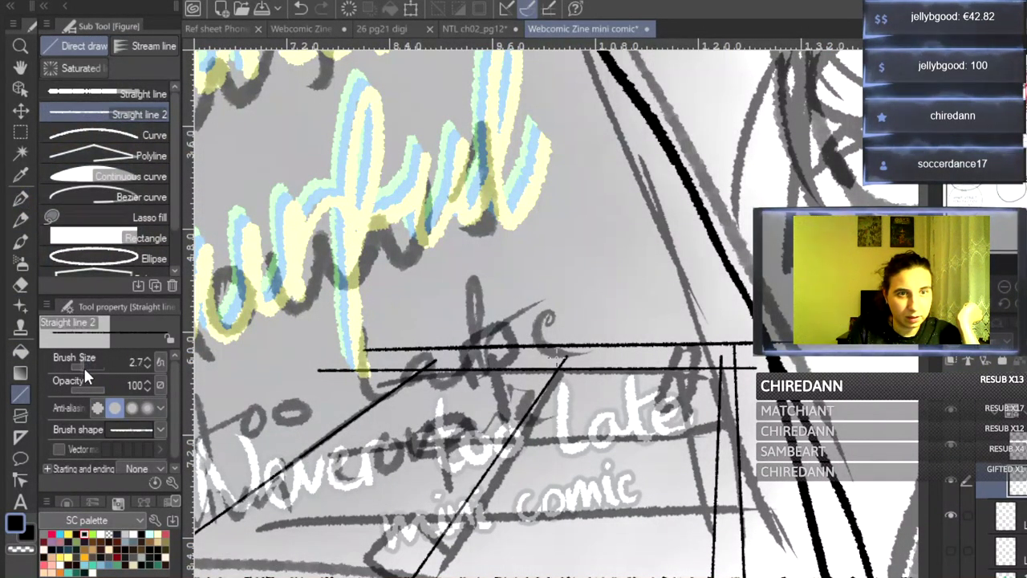
click(148, 358)
click(148, 359)
click(148, 358)
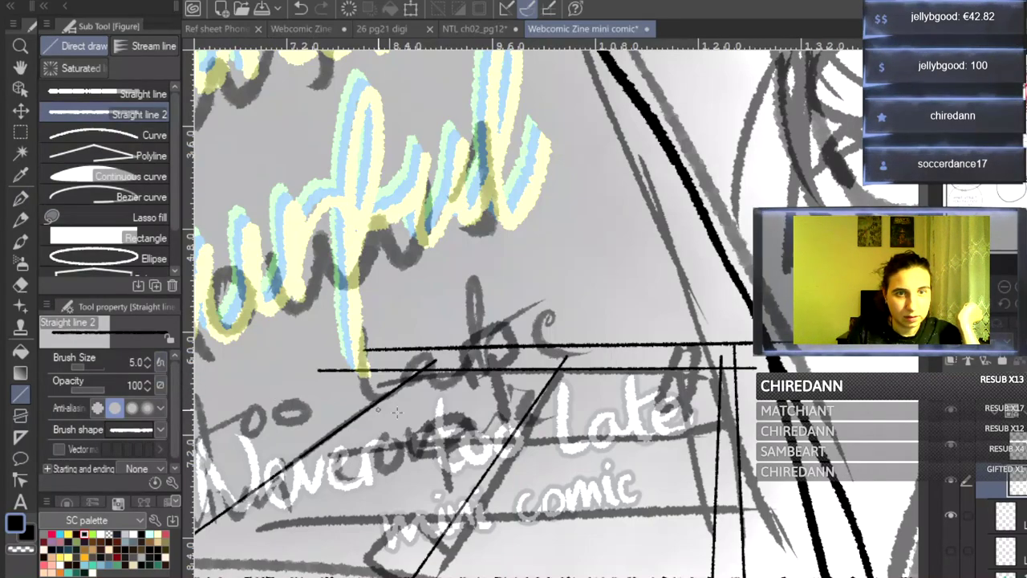
mouse_move(306, 423)
mouse_down()
mouse_move(762, 436)
mouse_move(730, 421)
mouse_up()
drag(297, 434, 730, 432)
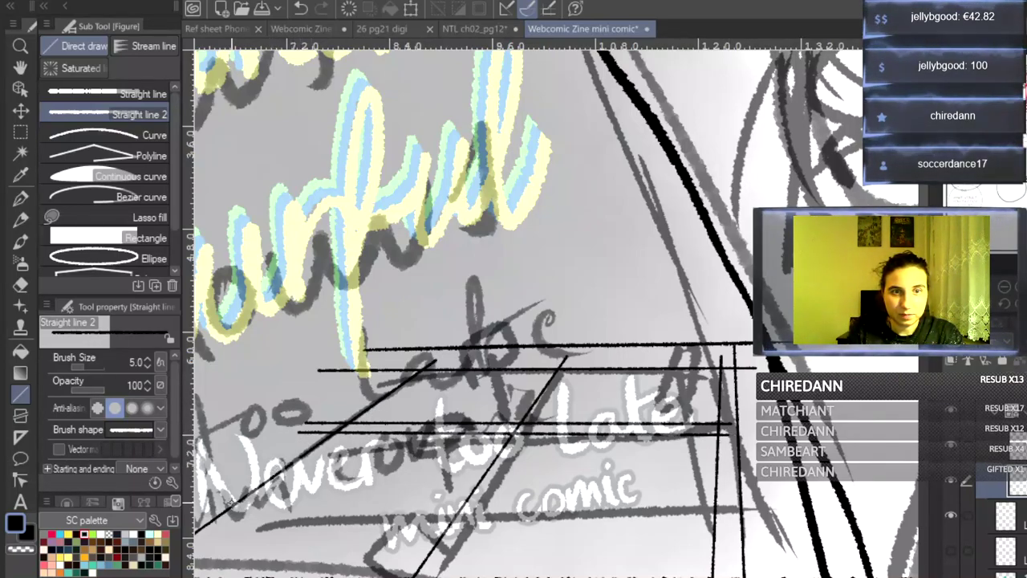
mouse_move(211, 509)
mouse_down()
mouse_move(726, 504)
mouse_move(728, 514)
mouse_up()
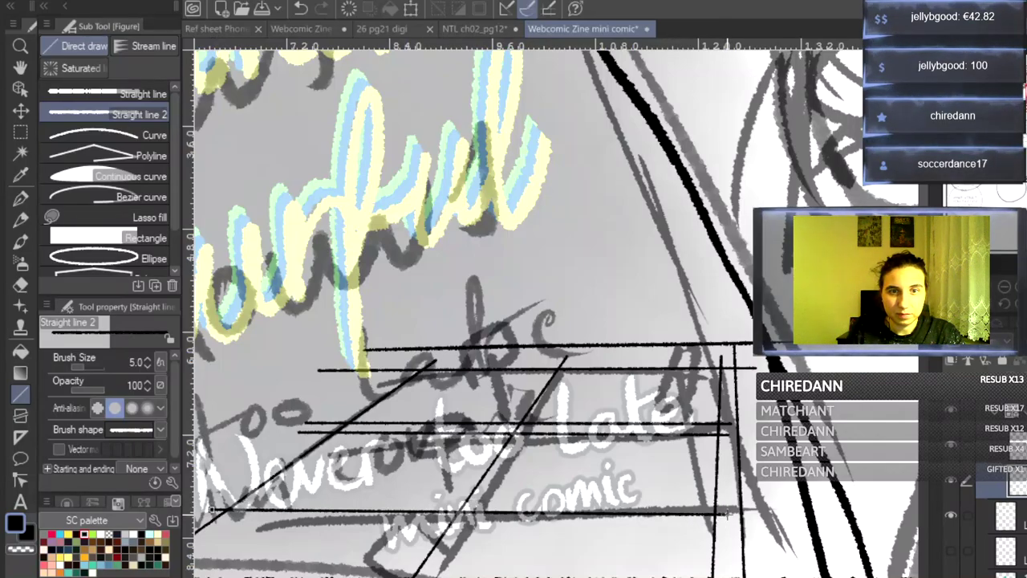
drag(200, 521, 726, 525)
scroll(563, 383, up, 2)
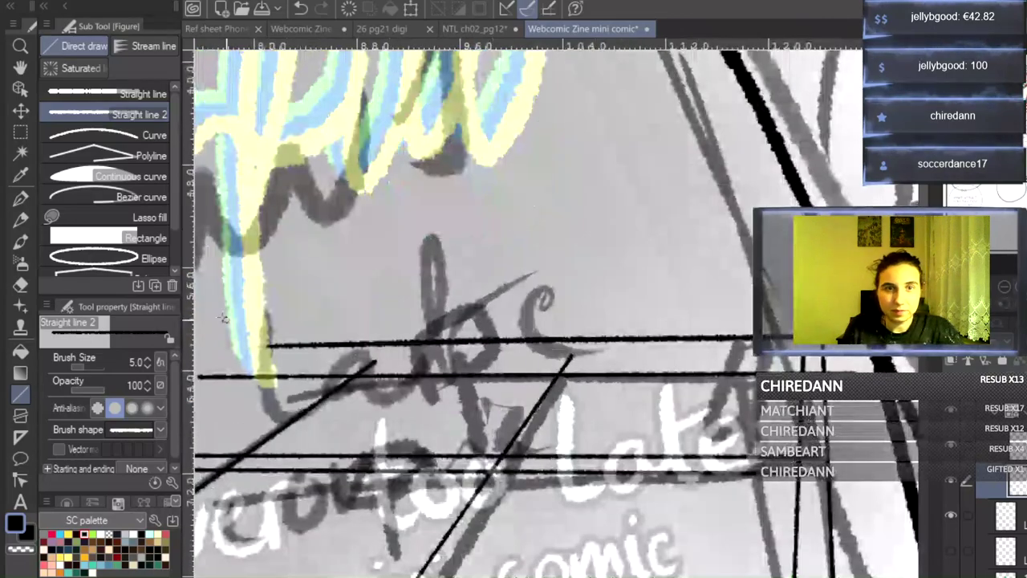
click(20, 198)
mouse_move(296, 427)
mouse_down()
mouse_move(287, 441)
mouse_move(367, 446)
mouse_up()
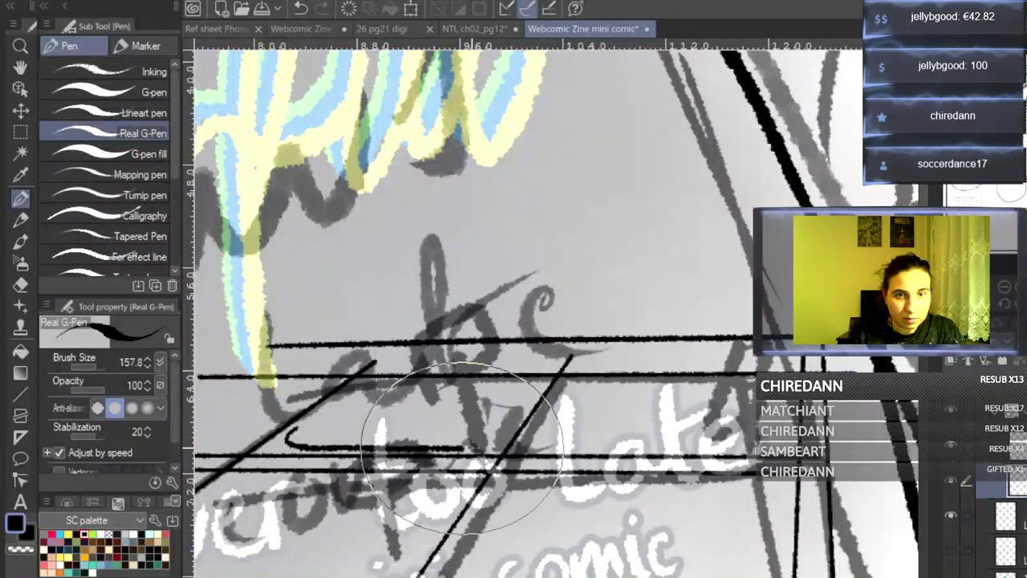
key(ctrl+z)
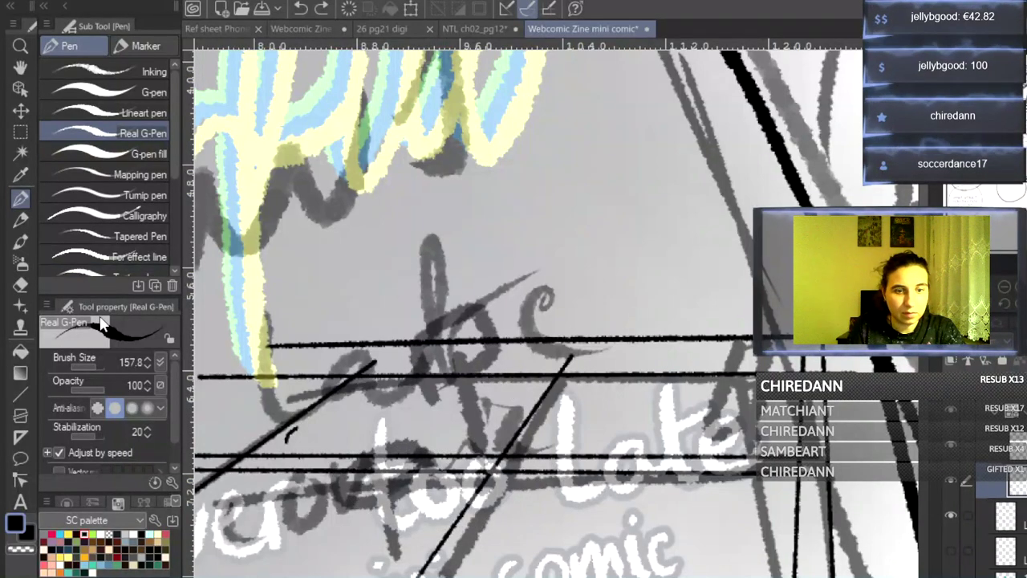
- With Straight line 2 at brush size 4, draw inner parallel lines along the upper and middle crossbars and beside both slanted supports
click(21, 394)
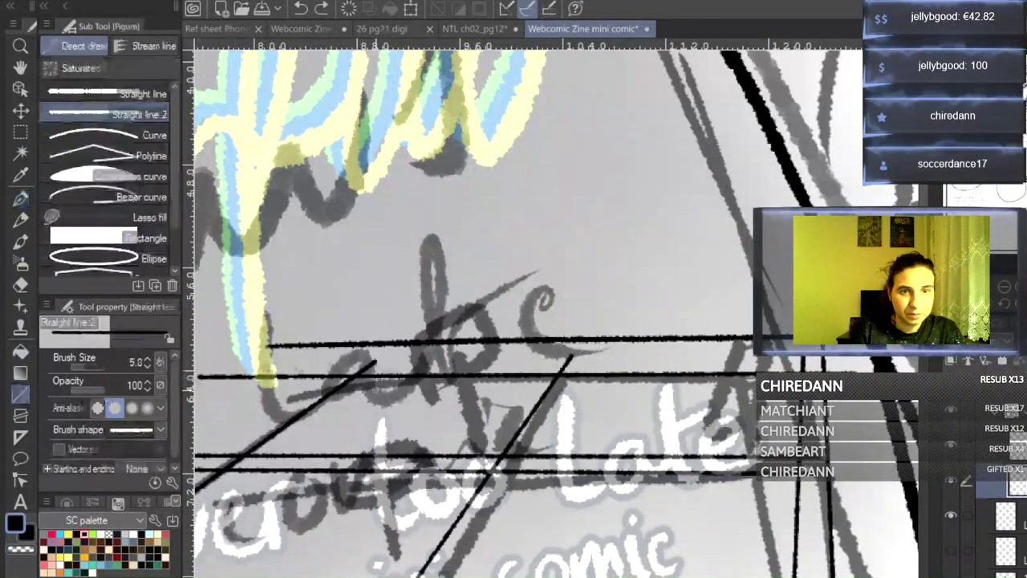
drag(289, 387, 770, 389)
drag(231, 446, 737, 451)
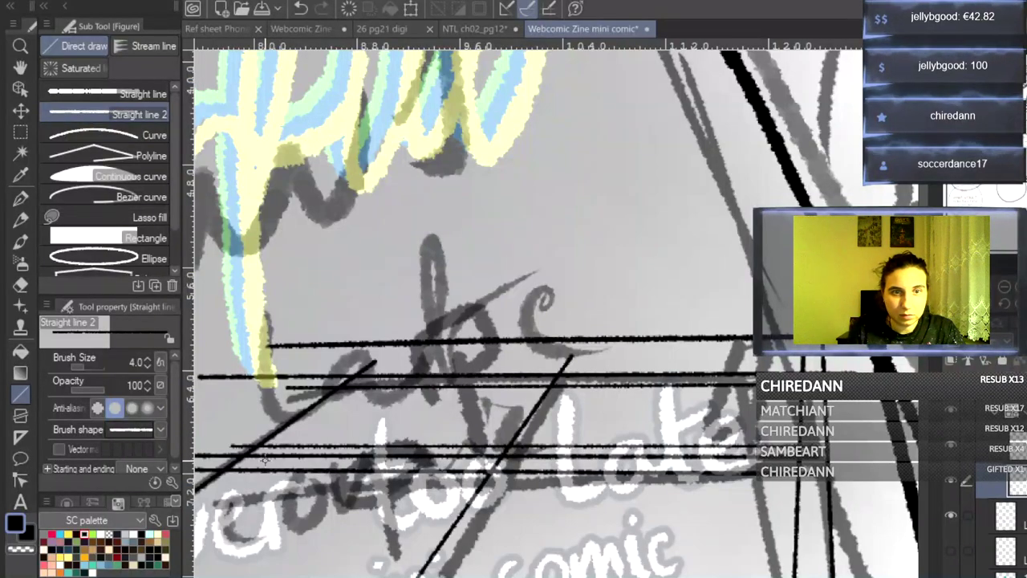
drag(265, 456, 365, 379)
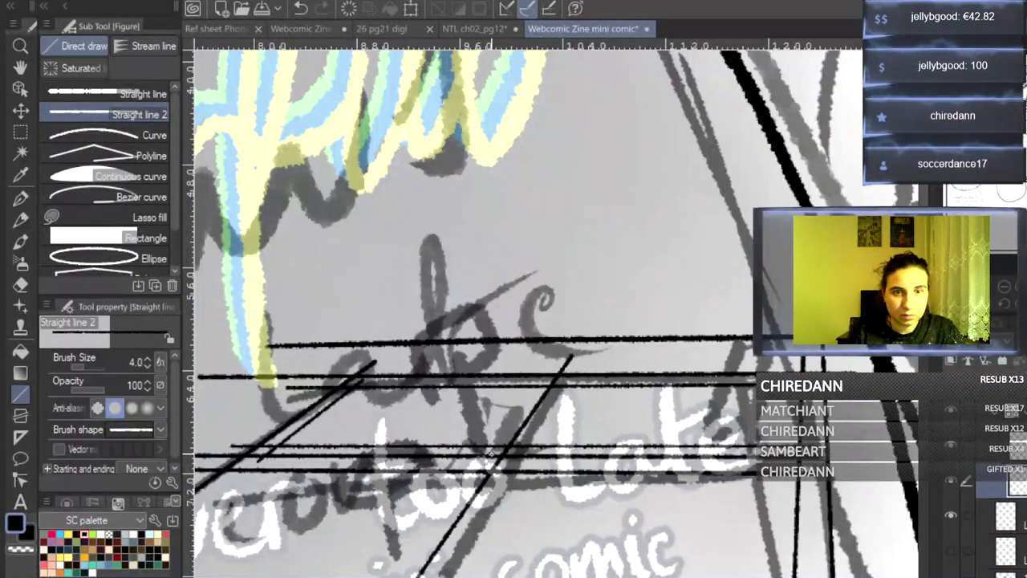
drag(481, 464, 544, 371)
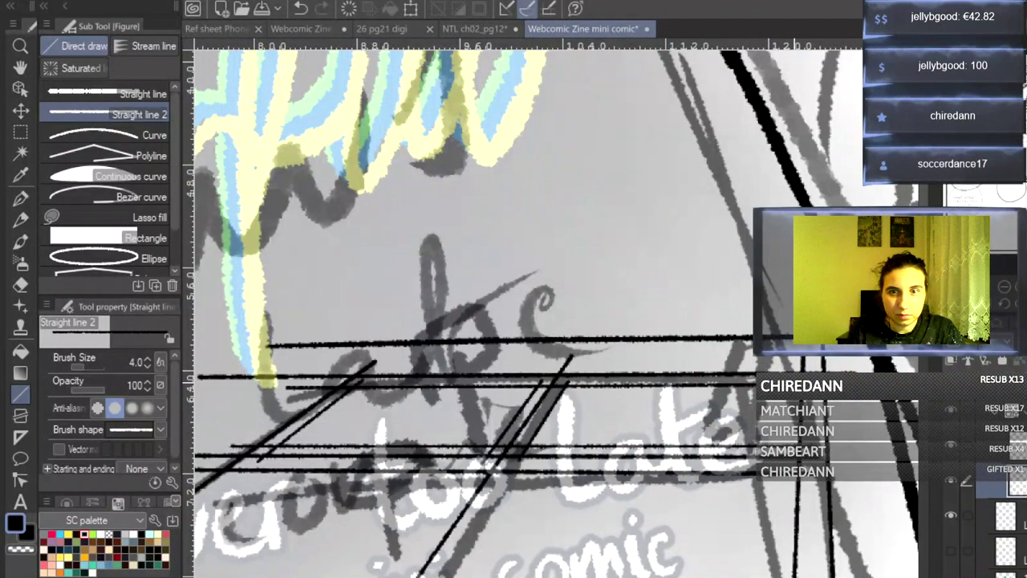
- Draw a line below the middle crossbar and parallel lines along the second slanted support, reaching down to the lower border
click(1003, 290)
scroll(686, 345, down, 2)
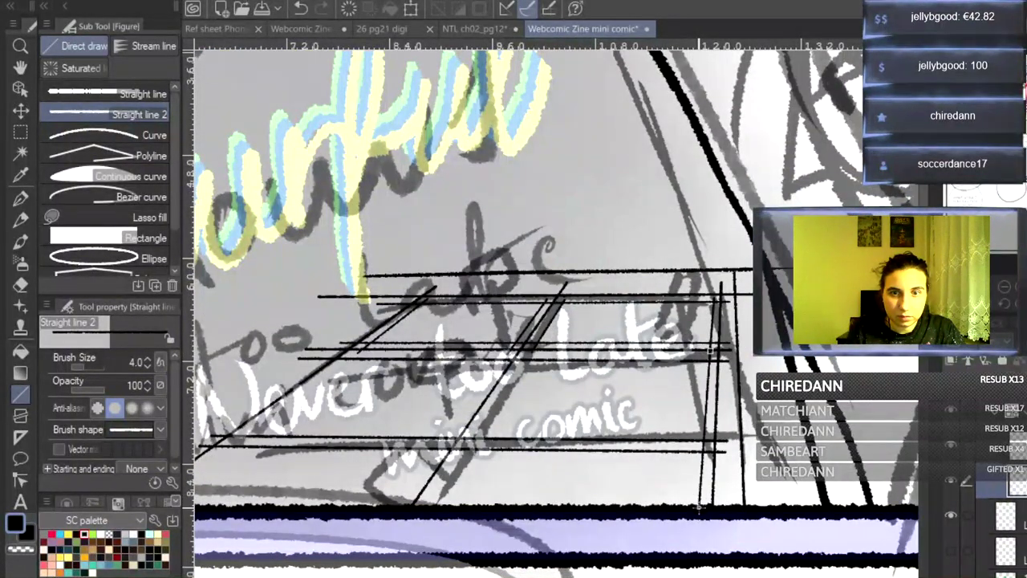
drag(460, 486, 425, 511)
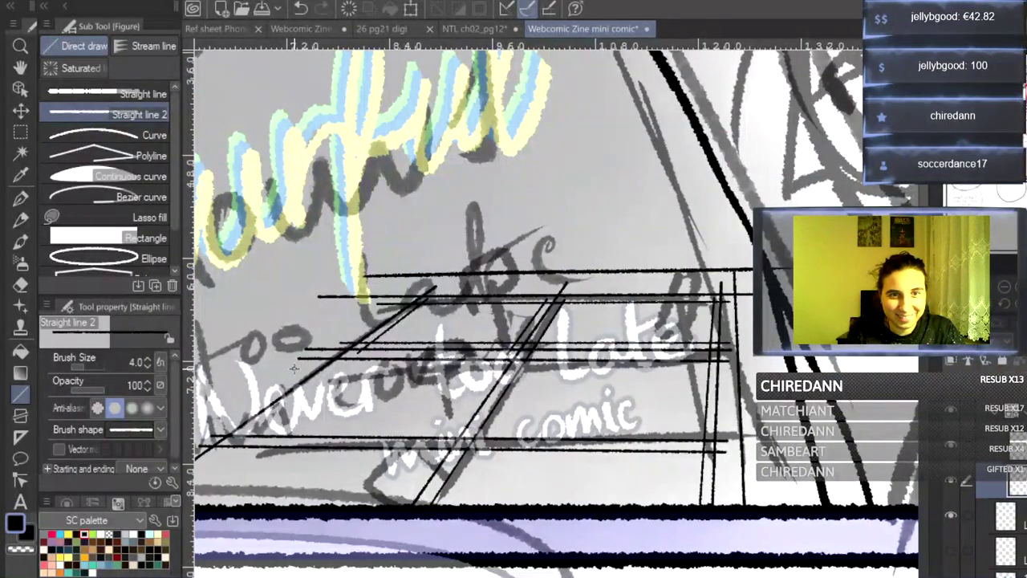
drag(437, 367, 727, 369)
drag(574, 299, 465, 492)
key(ctrl+z)
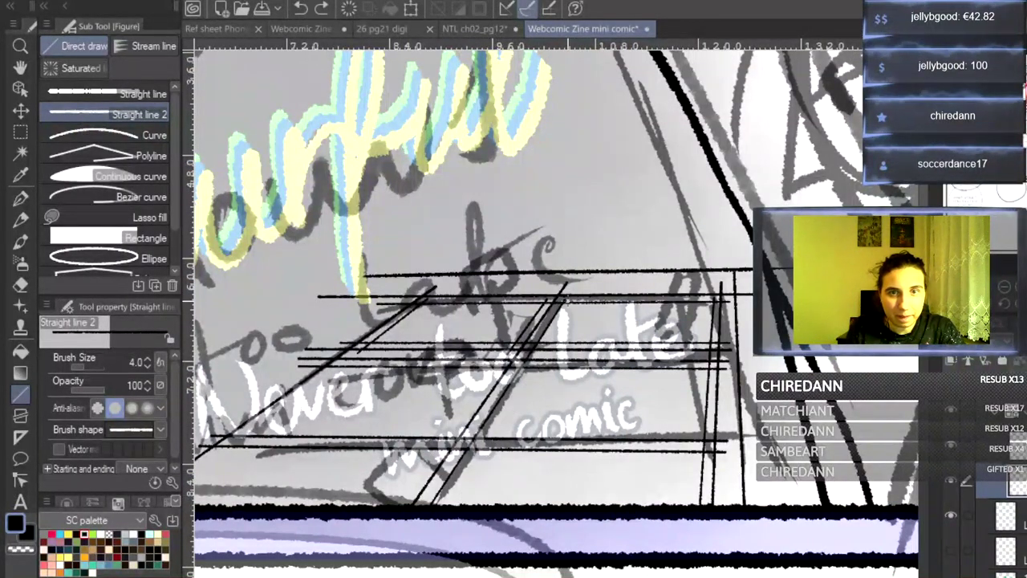
drag(575, 299, 448, 507)
- Draw a line above the lower crossbar, continue both slanted supports' inner lines to the border, and add the first support's outer parallel line
drag(419, 301, 515, 300)
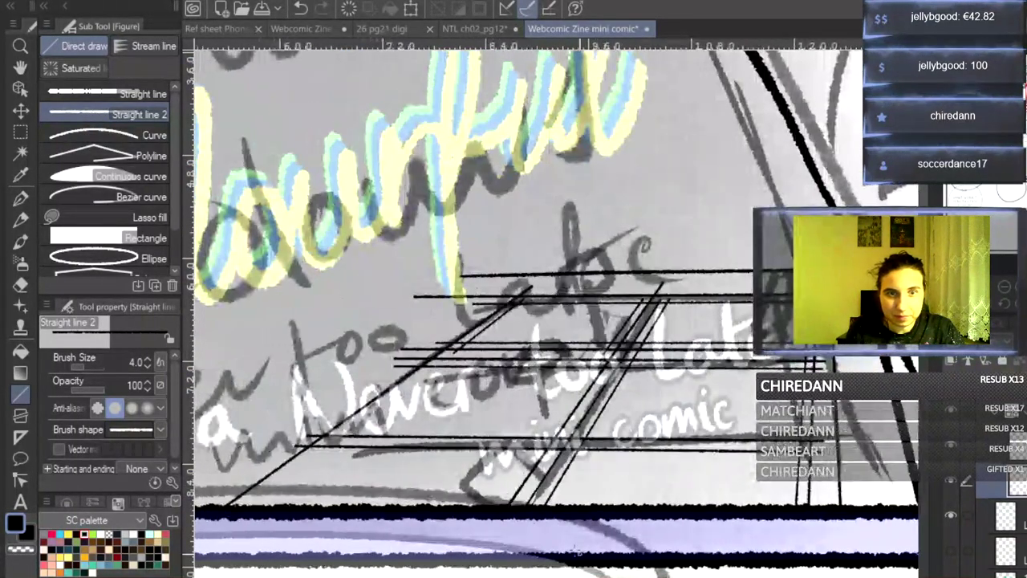
drag(314, 428, 825, 434)
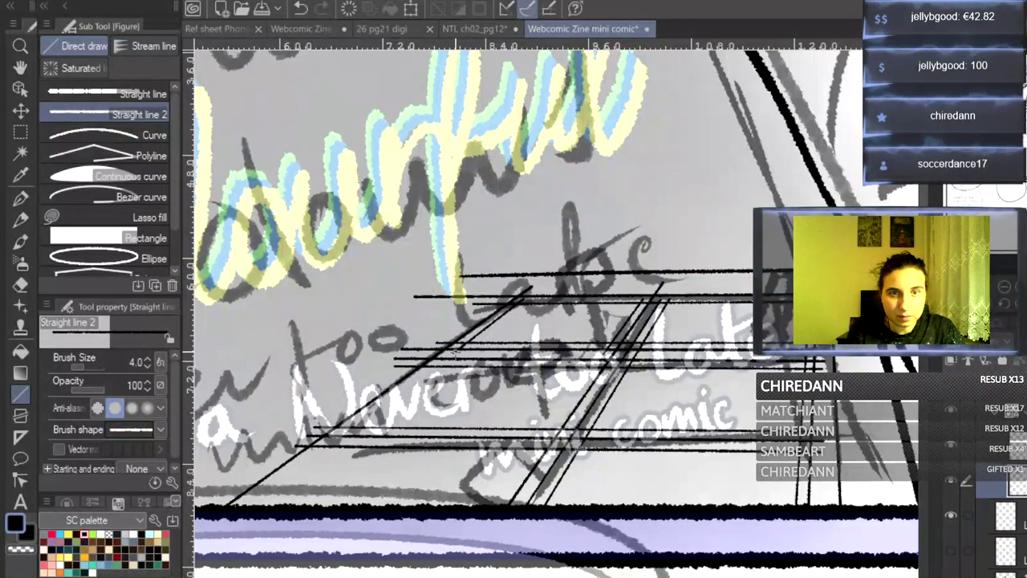
mouse_move(454, 351)
mouse_down()
mouse_move(245, 509)
mouse_move(255, 505)
mouse_up()
drag(607, 351, 486, 509)
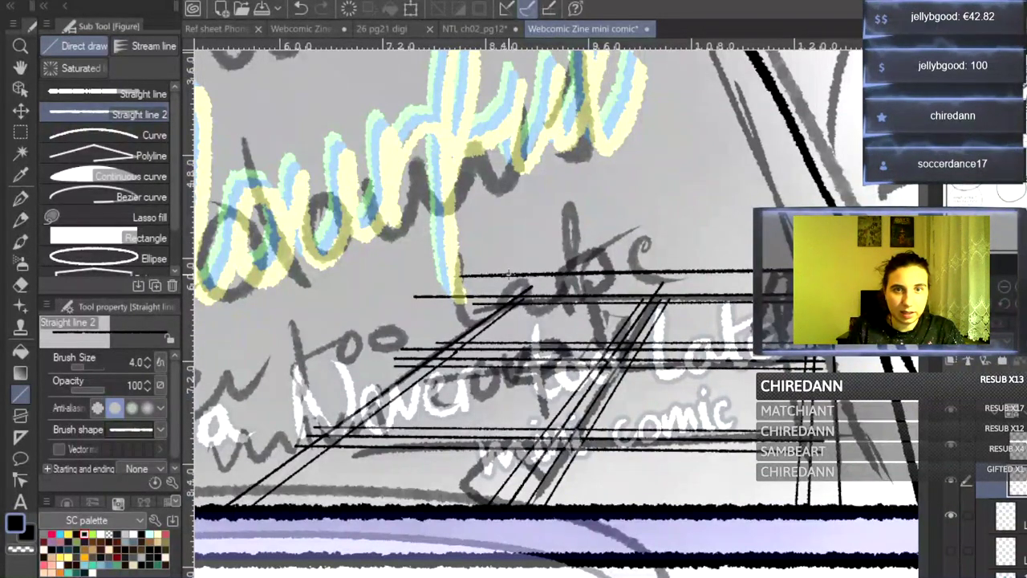
drag(509, 276, 197, 506)
key(ctrl+z)
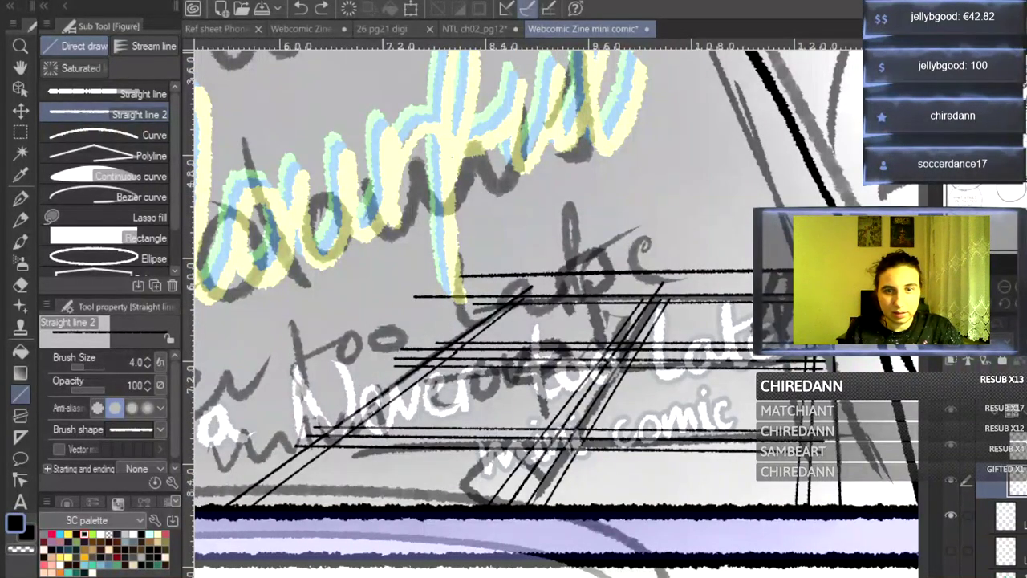
scroll(395, 491, left, 3)
drag(373, 509, 705, 275)
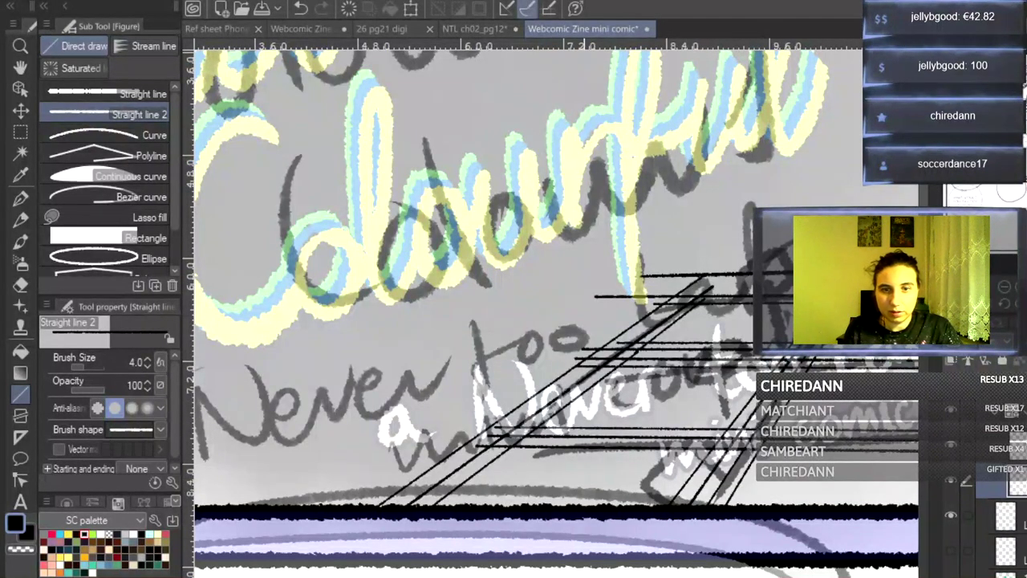
- With the Real G-Pen, round off the inner corners where the crossbars meet the slanted and near-vertical supports
scroll(553, 305, right, 4)
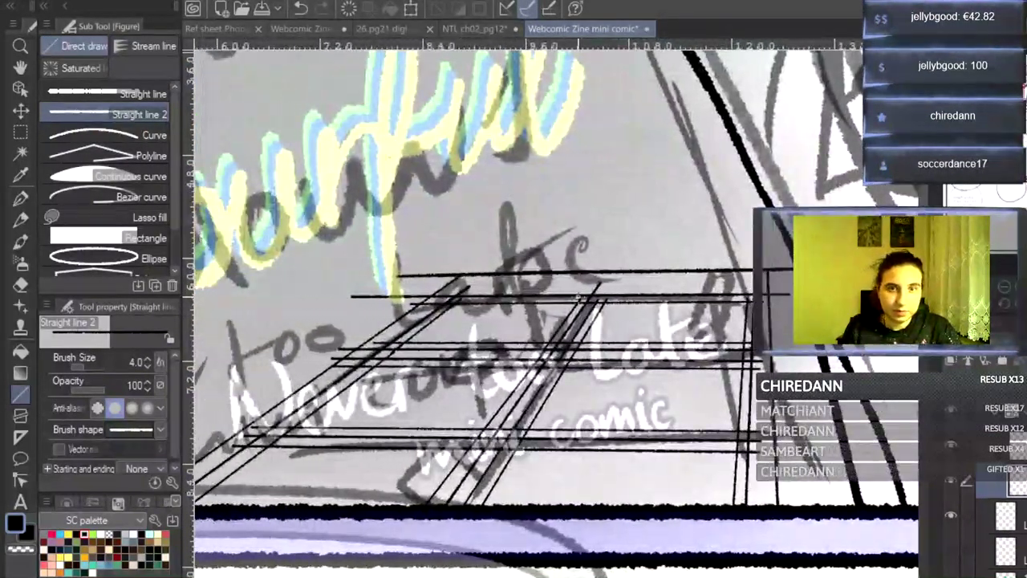
click(21, 199)
key(ctrl+plus)
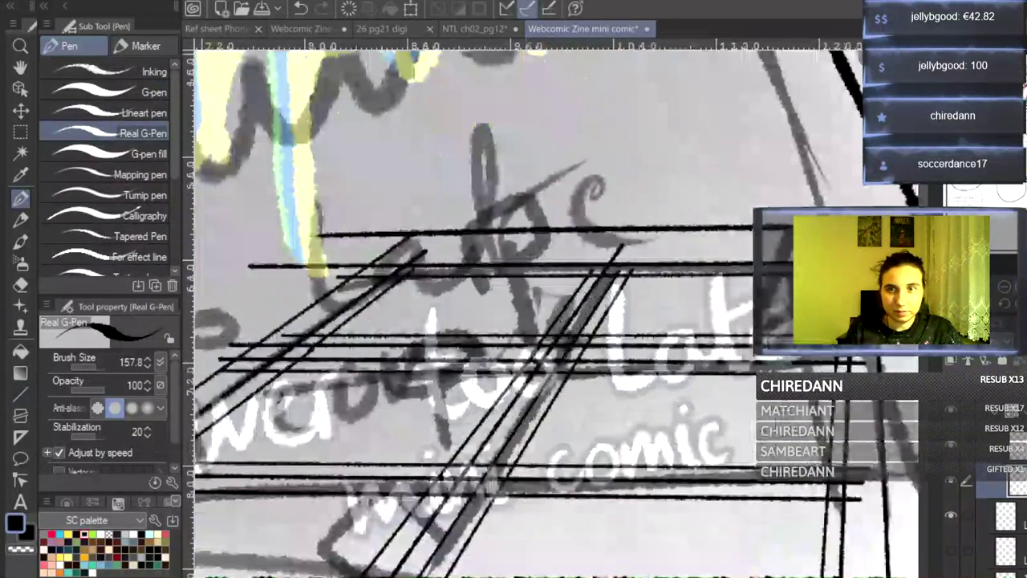
scroll(537, 353, up, 1)
scroll(553, 305, up, 3)
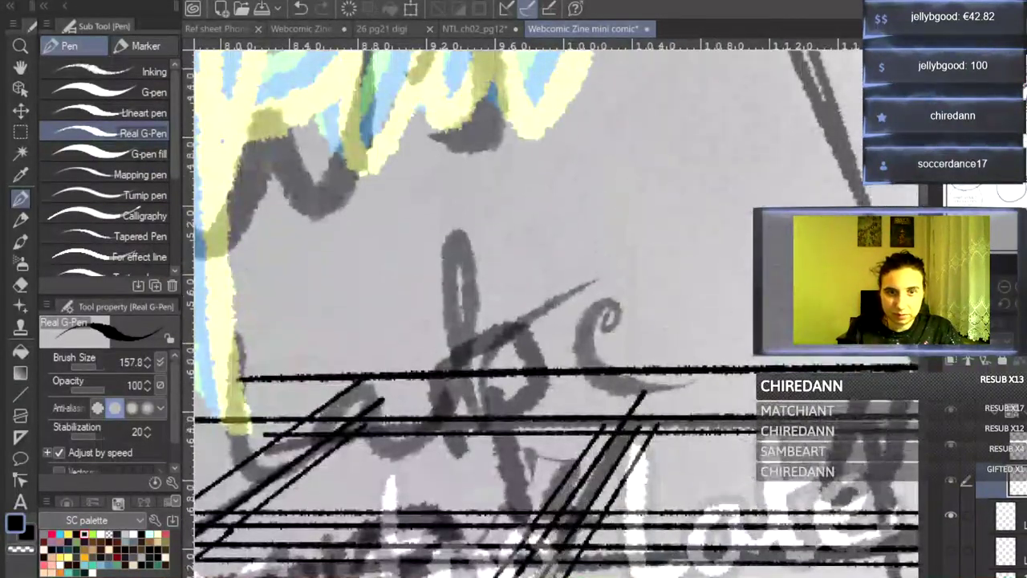
scroll(553, 313, left, 4)
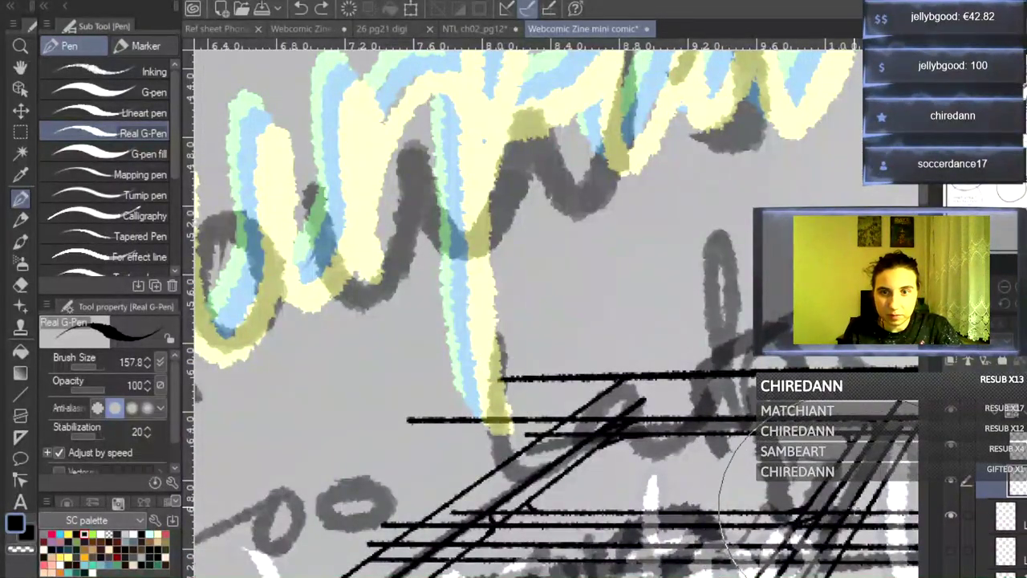
scroll(557, 313, right, 7)
scroll(556, 314, left, 3)
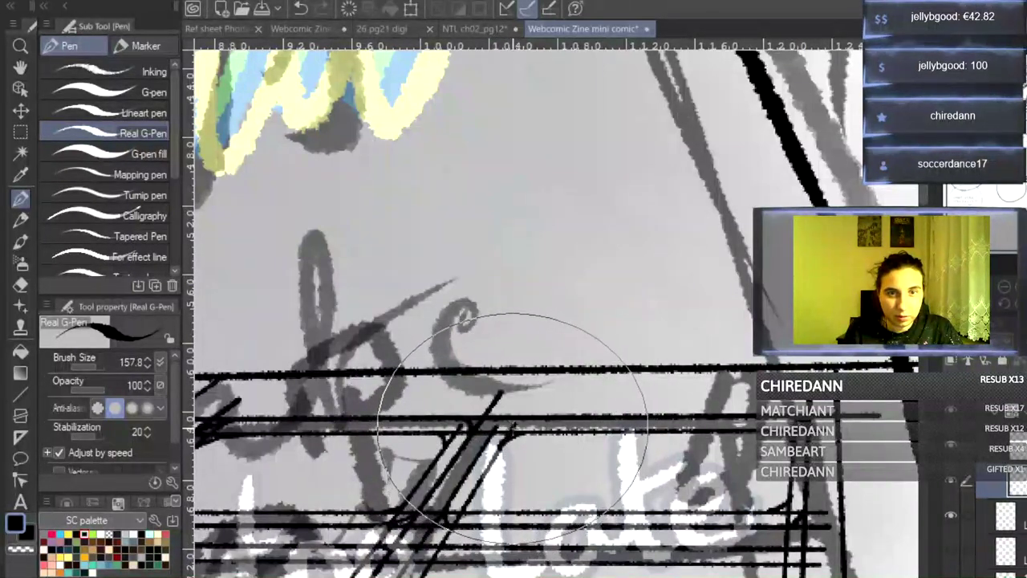
drag(921, 195, 921, 239)
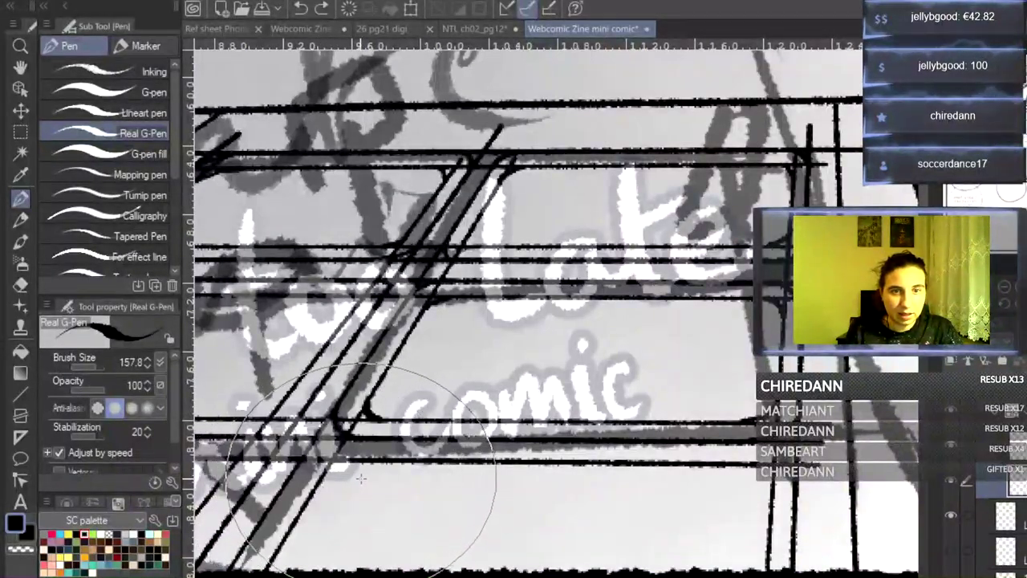
- Draw a freehand round-cornered top edge for the lowest opening between the second slanted support and the near-vertical support
drag(315, 494, 695, 484)
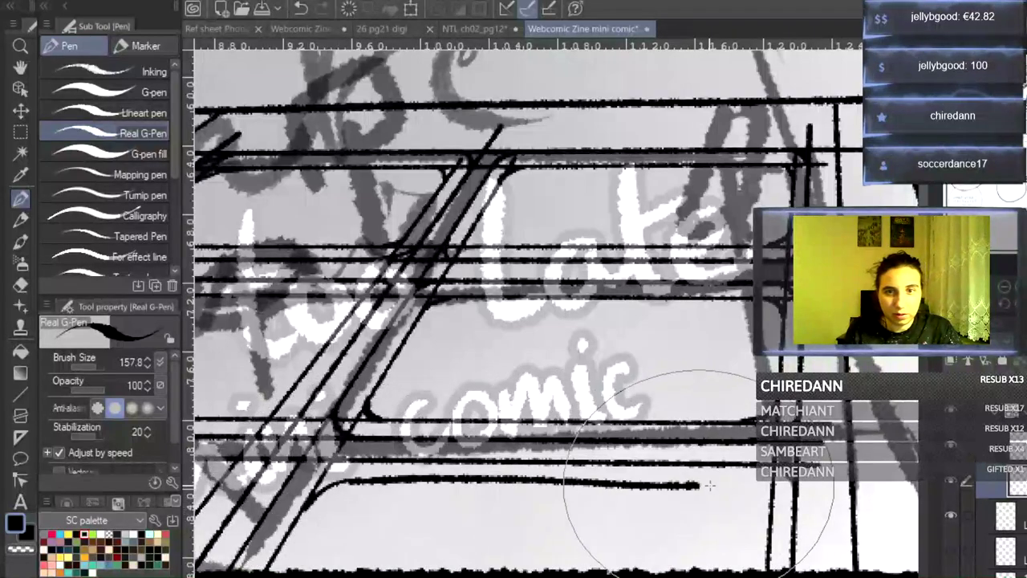
key(ctrl+z)
mouse_move(458, 477)
mouse_down()
mouse_move(714, 479)
mouse_move(750, 485)
mouse_move(769, 513)
mouse_up()
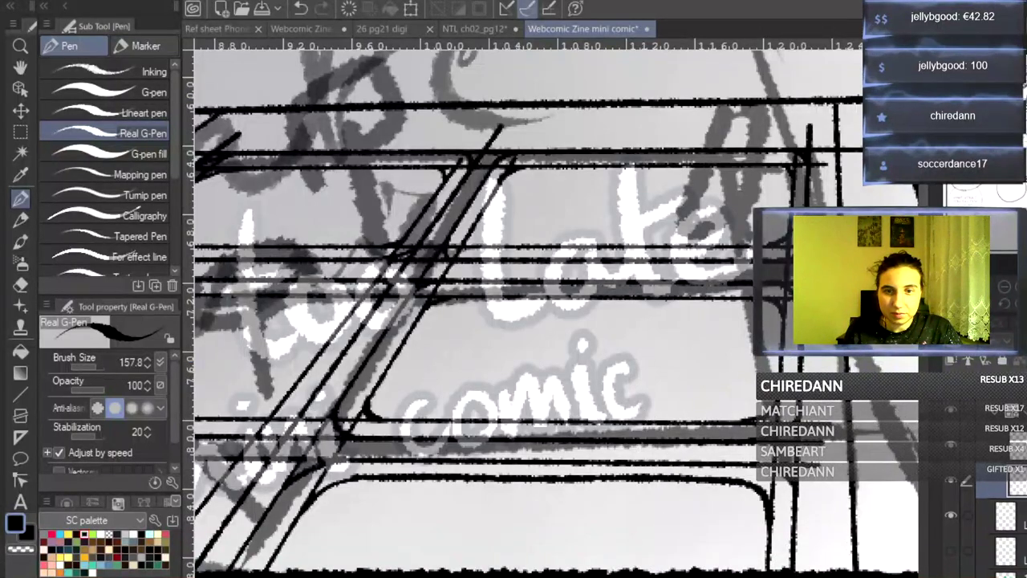
- Add short vertical strokes hanging below the crossbars near the openings' upper corners beside the slanted supports
mouse_move(731, 575)
mouse_down()
mouse_move(631, 575)
mouse_move(684, 575)
mouse_up()
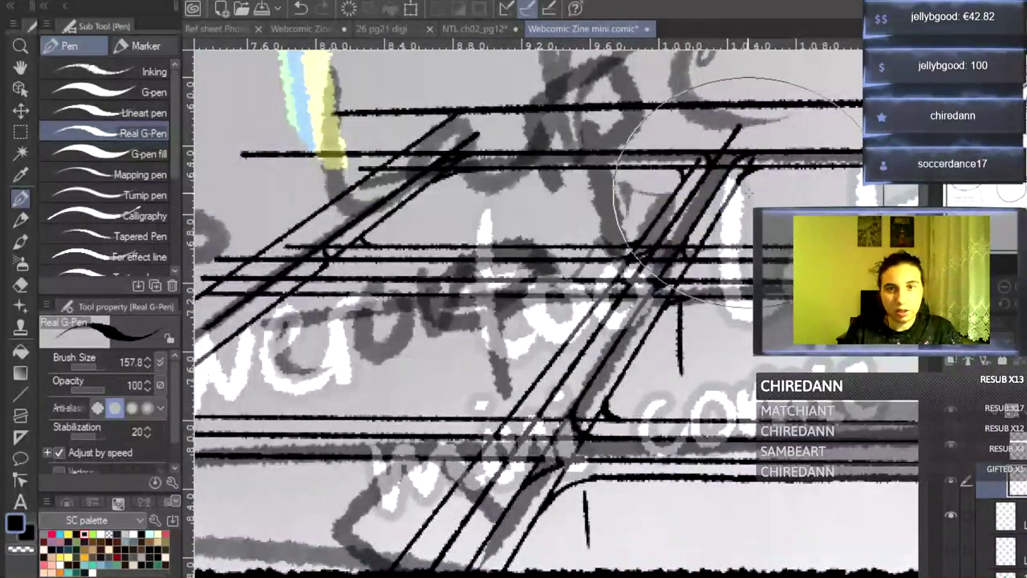
drag(754, 176, 755, 221)
drag(453, 176, 456, 211)
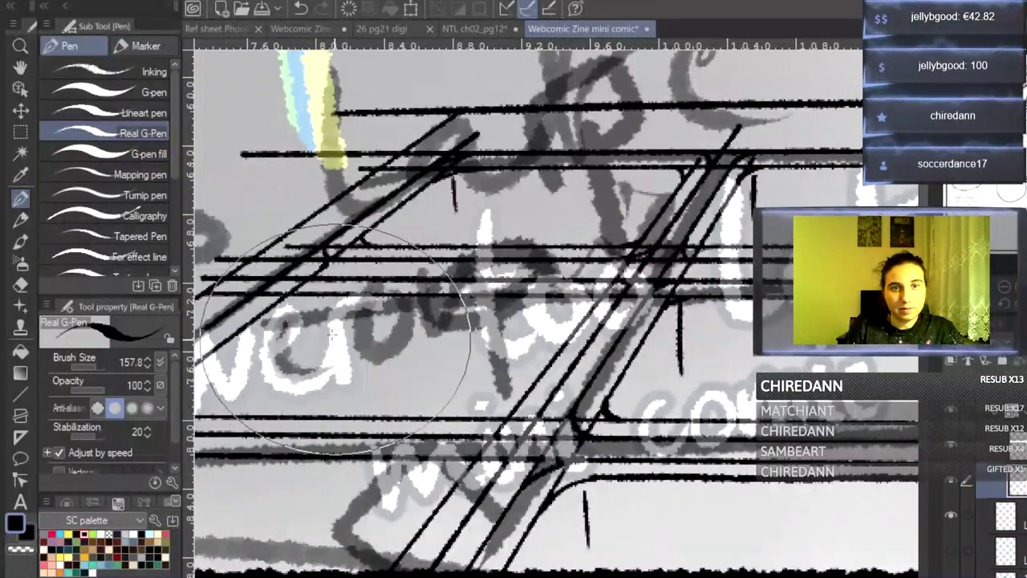
drag(300, 304, 300, 318)
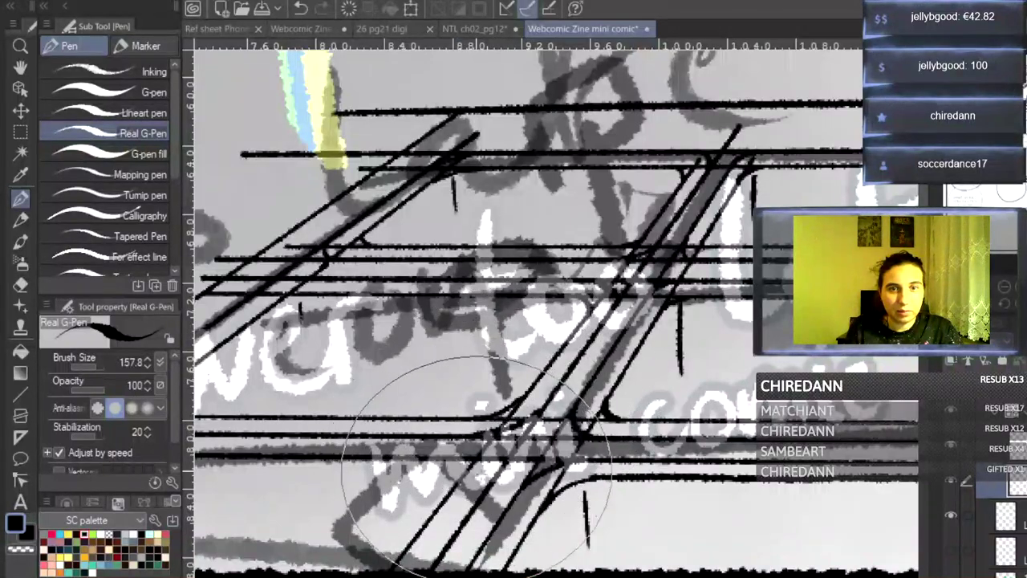
- Draw the rounded top edge of the lowest opening between the two slanted supports and add short vertical strokes beneath the crossbars
drag(651, 576, 582, 576)
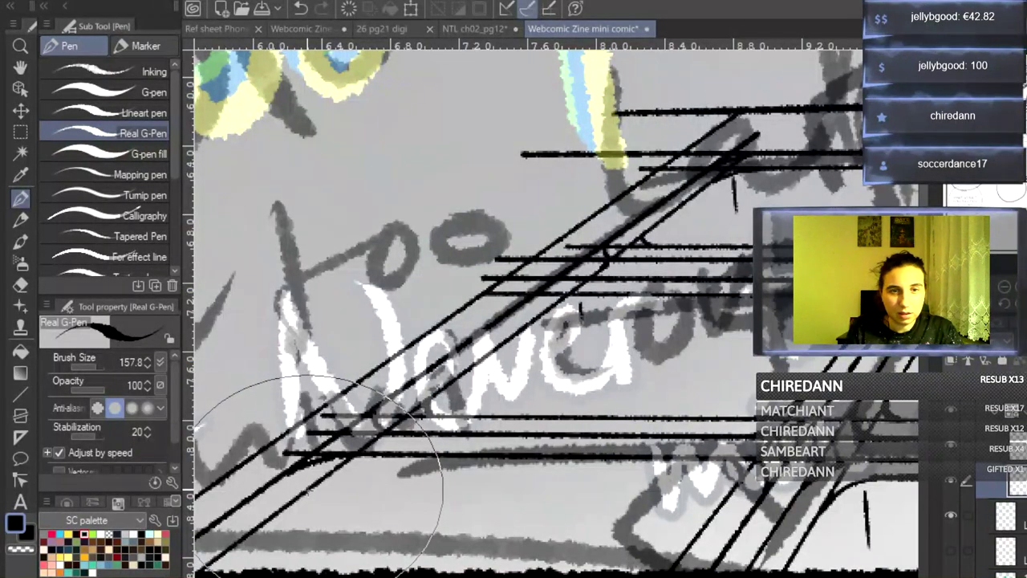
drag(317, 482, 641, 486)
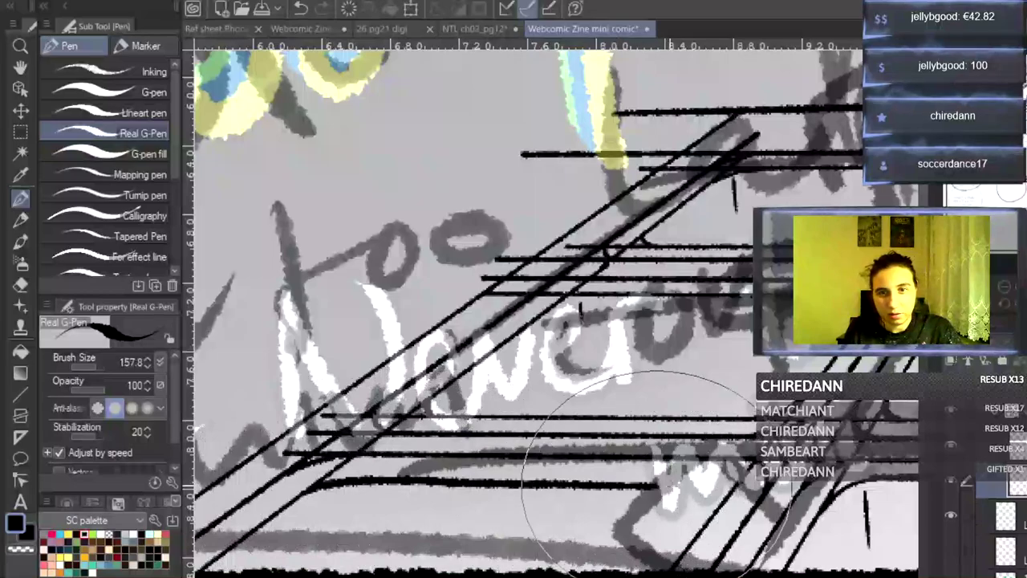
drag(321, 492, 324, 545)
drag(577, 295, 584, 350)
key(ctrl+minus)
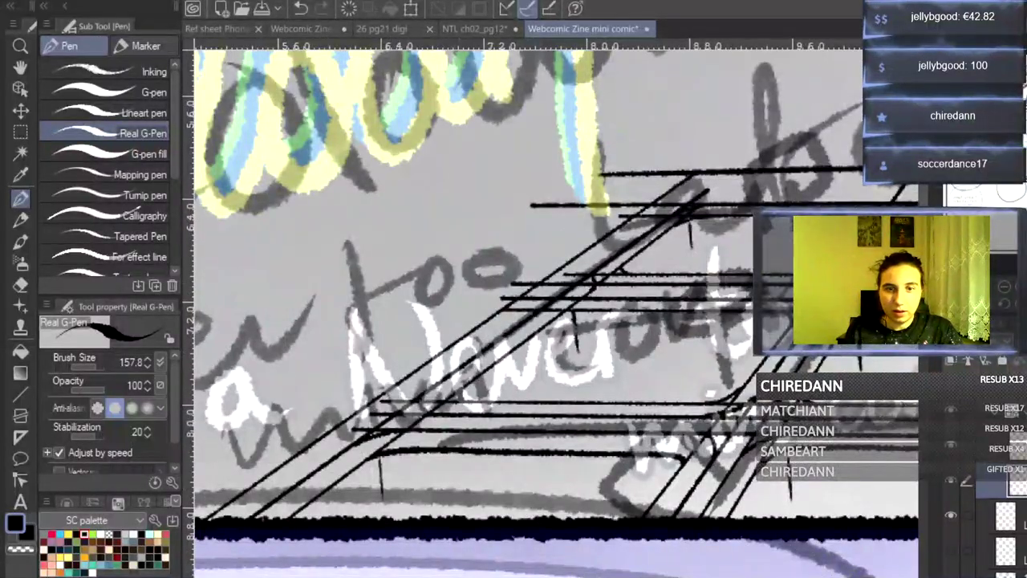
scroll(556, 321, right, 7)
scroll(556, 321, left, 6)
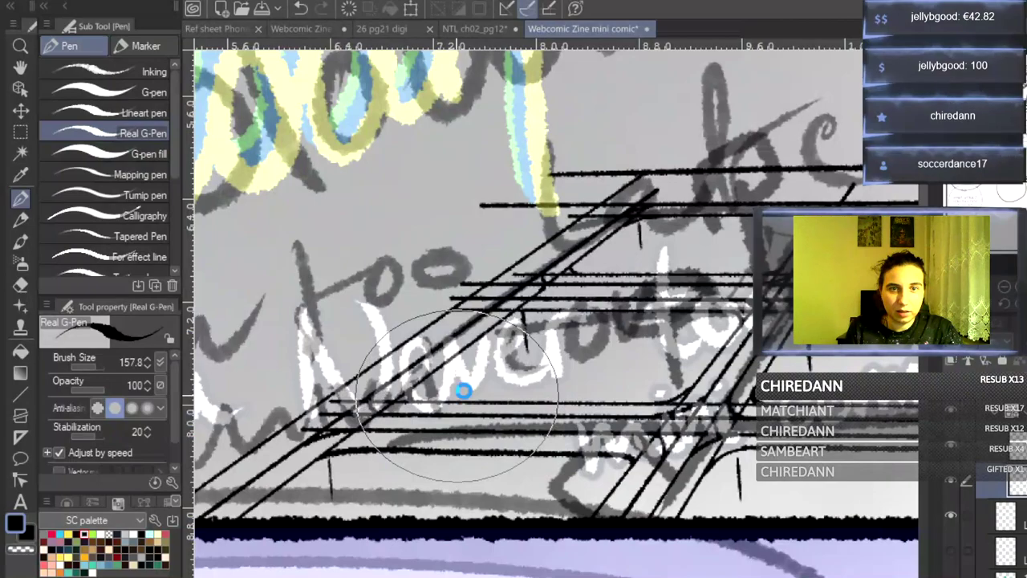
- Ink wavy content lines inside the six compartments of the display case with the Real G-Pen
mouse_move(456, 399)
mouse_down()
mouse_move(542, 330)
mouse_move(573, 327)
mouse_up()
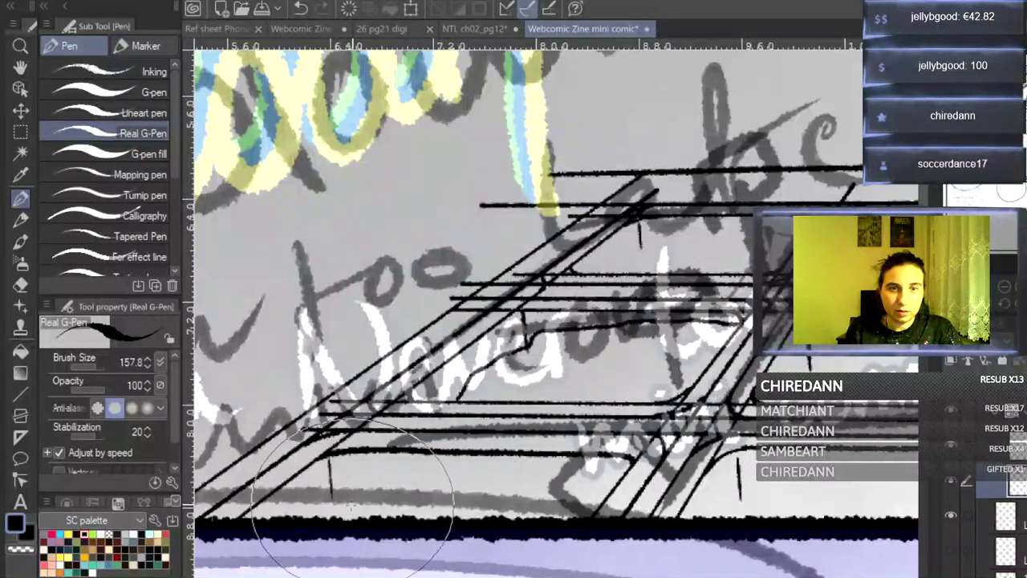
mouse_move(318, 513)
mouse_down()
mouse_move(385, 480)
mouse_move(476, 491)
mouse_move(581, 487)
mouse_move(612, 500)
mouse_up()
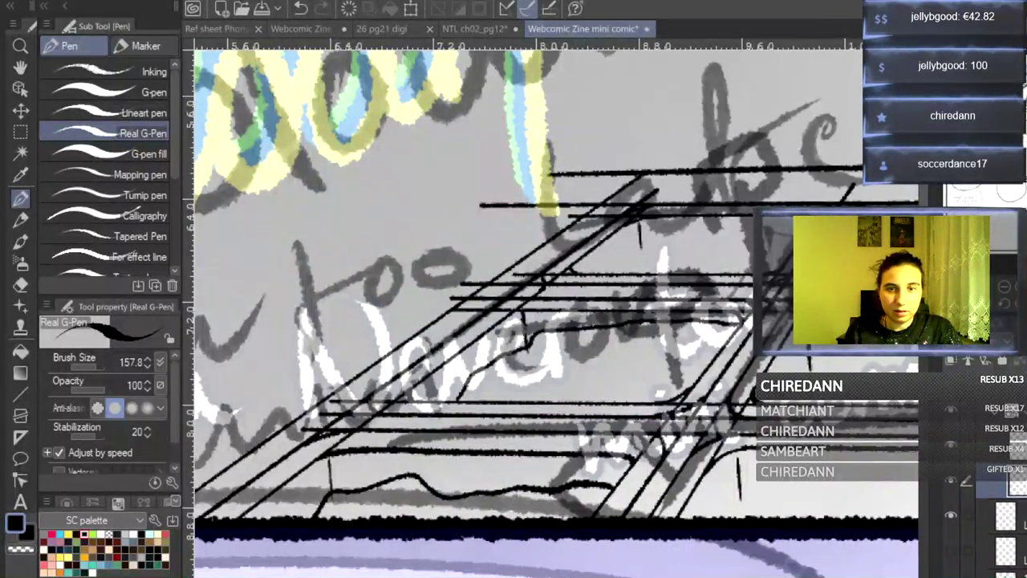
scroll(556, 313, right, 5)
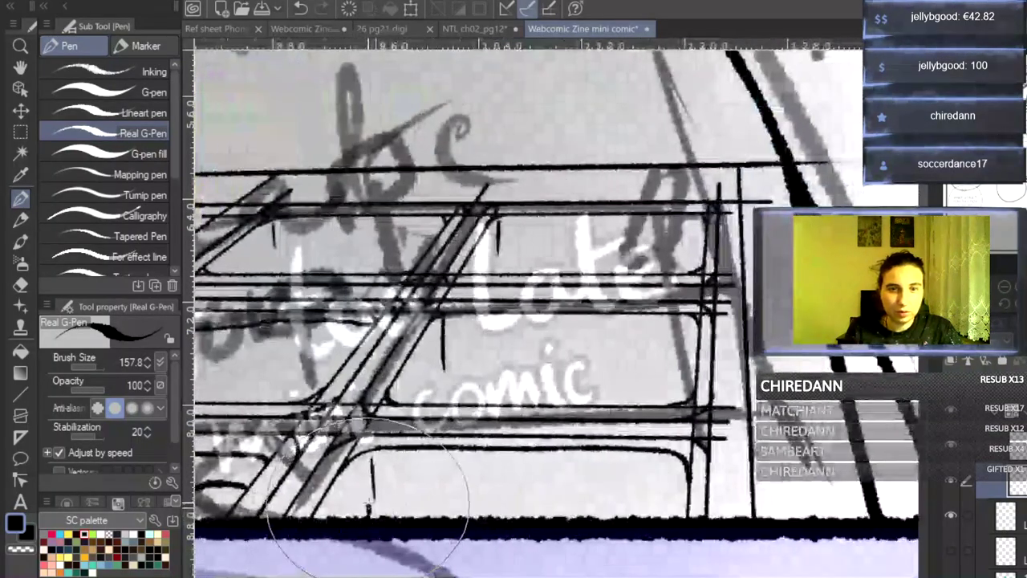
mouse_move(369, 504)
mouse_down()
mouse_move(449, 500)
mouse_move(553, 466)
mouse_move(634, 473)
mouse_up()
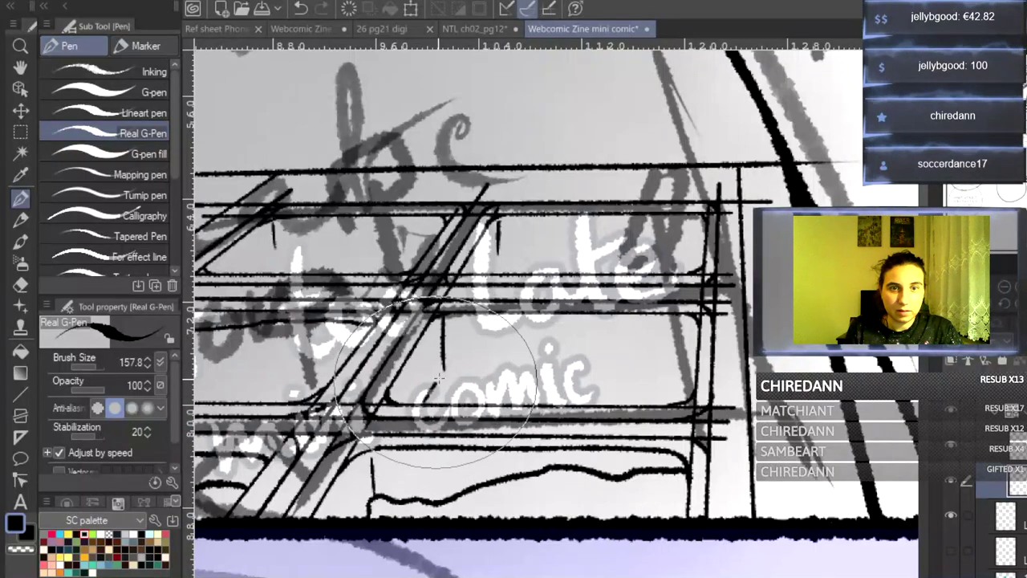
mouse_move(443, 367)
mouse_down()
mouse_move(658, 335)
mouse_move(697, 340)
mouse_up()
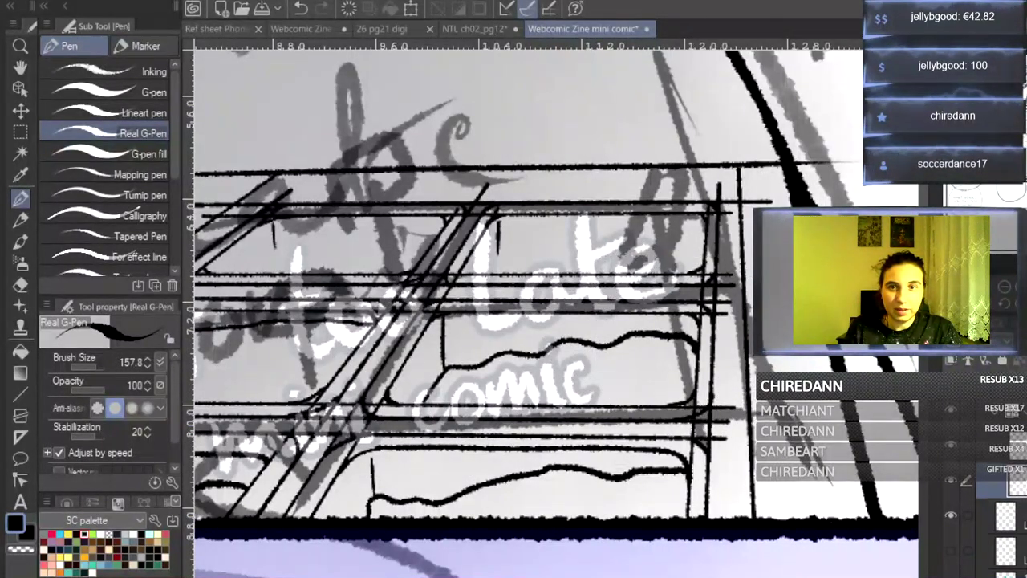
scroll(264, 449, up, 5)
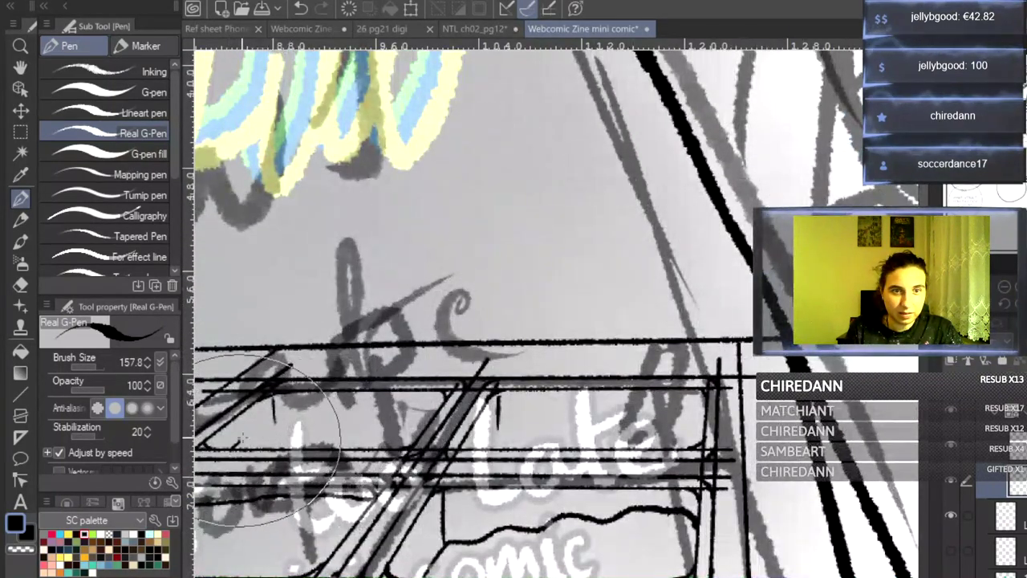
mouse_move(277, 407)
mouse_down()
mouse_move(375, 405)
mouse_move(426, 421)
mouse_up()
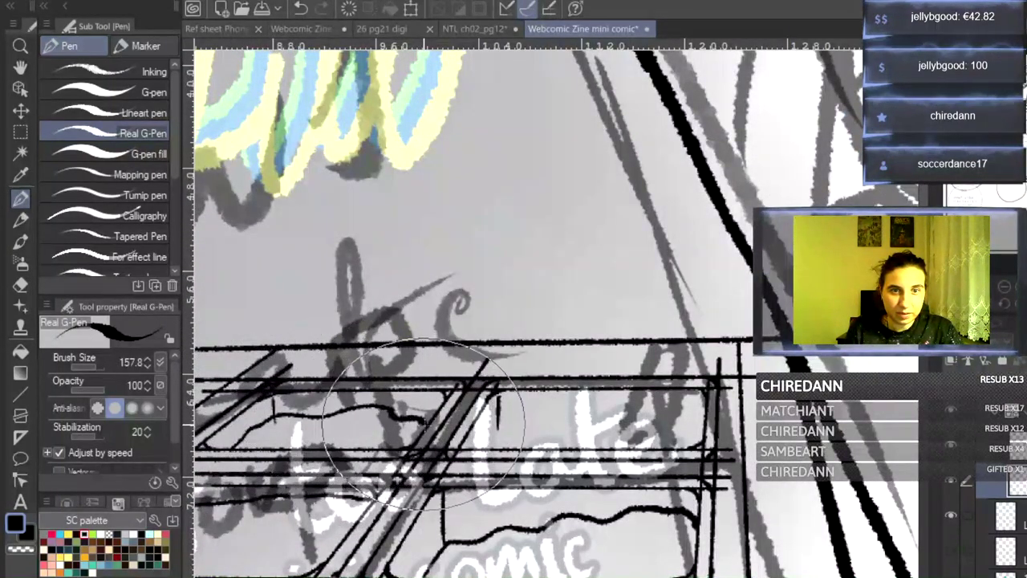
drag(573, 407, 667, 404)
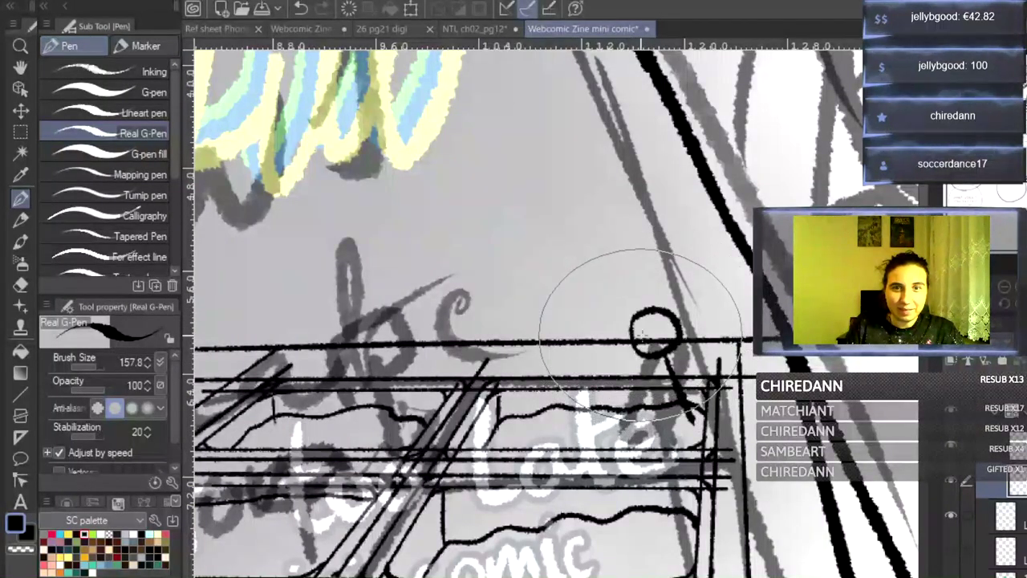
- Ink scoops with slanted stems and round, rectangular or pointed tops standing in the display case compartments
scroll(593, 321, down, 3)
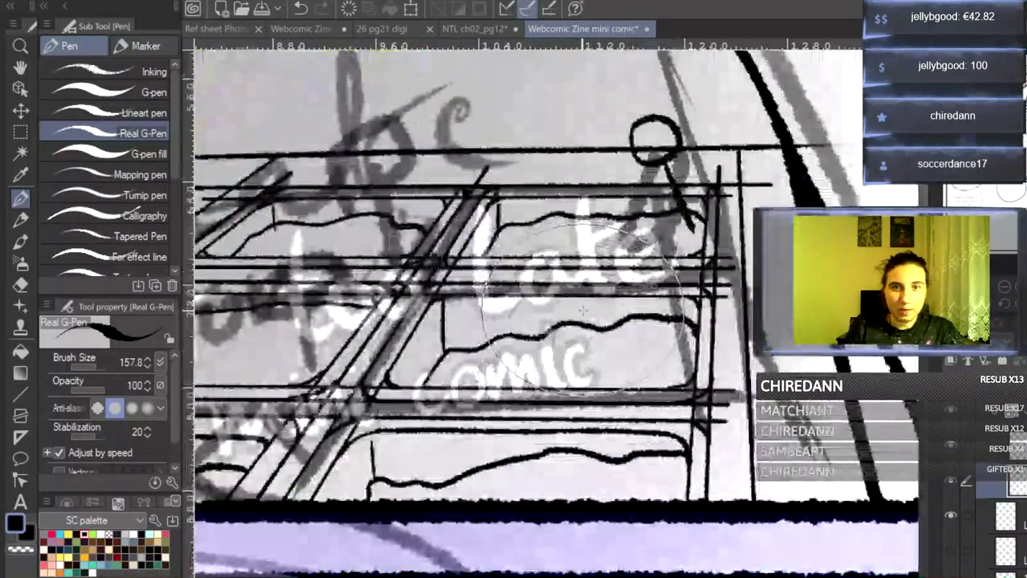
drag(586, 300, 600, 358)
mouse_move(543, 278)
mouse_down()
mouse_move(548, 291)
mouse_move(592, 299)
mouse_move(606, 258)
mouse_move(550, 270)
mouse_up()
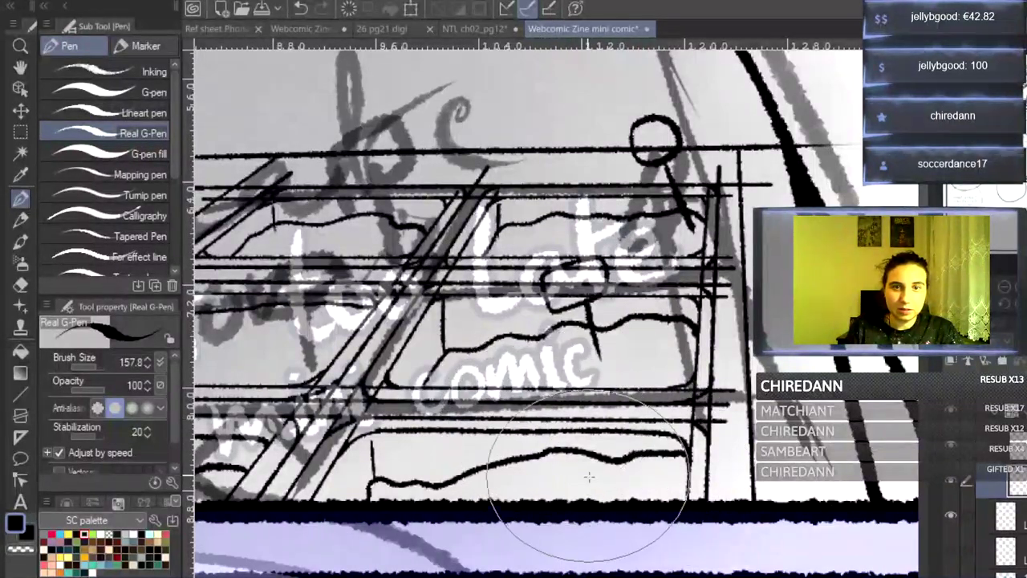
drag(604, 444, 617, 464)
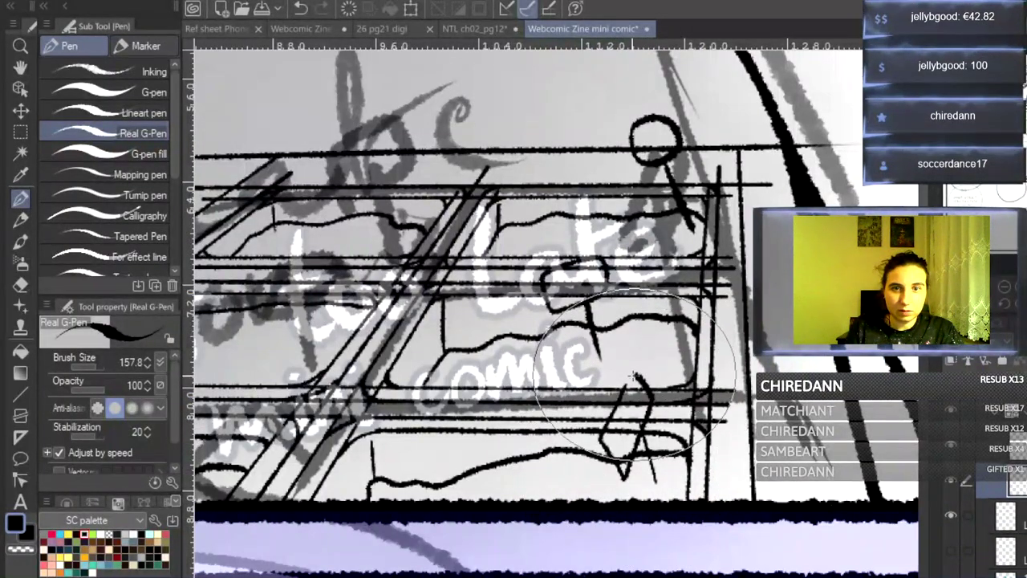
drag(561, 576, 489, 576)
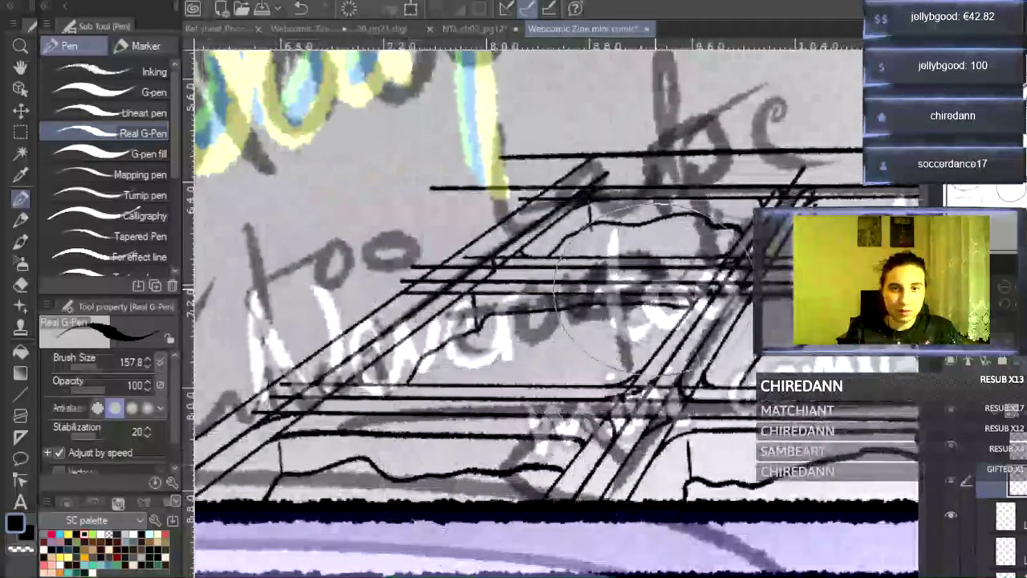
drag(664, 187, 683, 262)
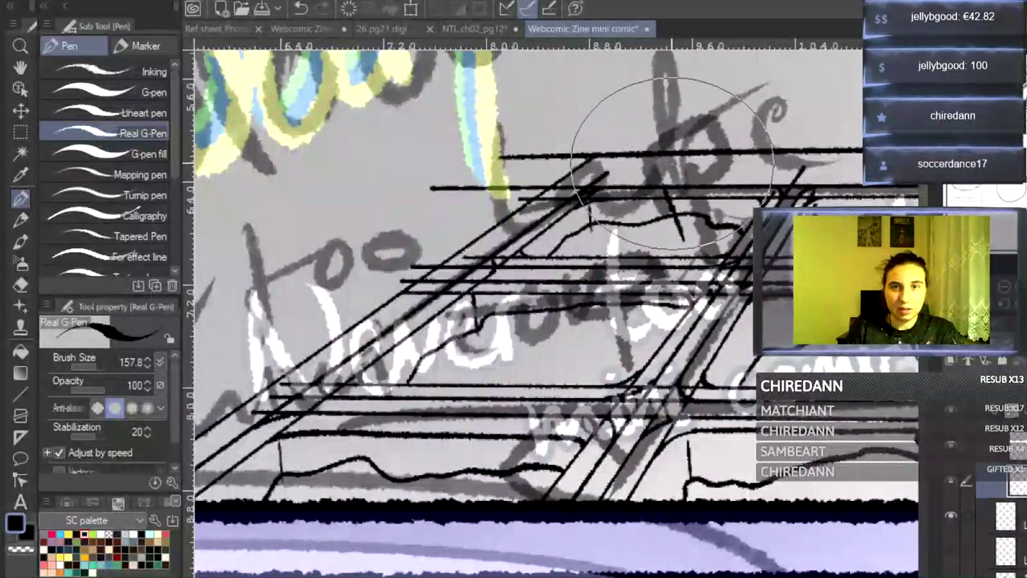
drag(668, 193, 642, 172)
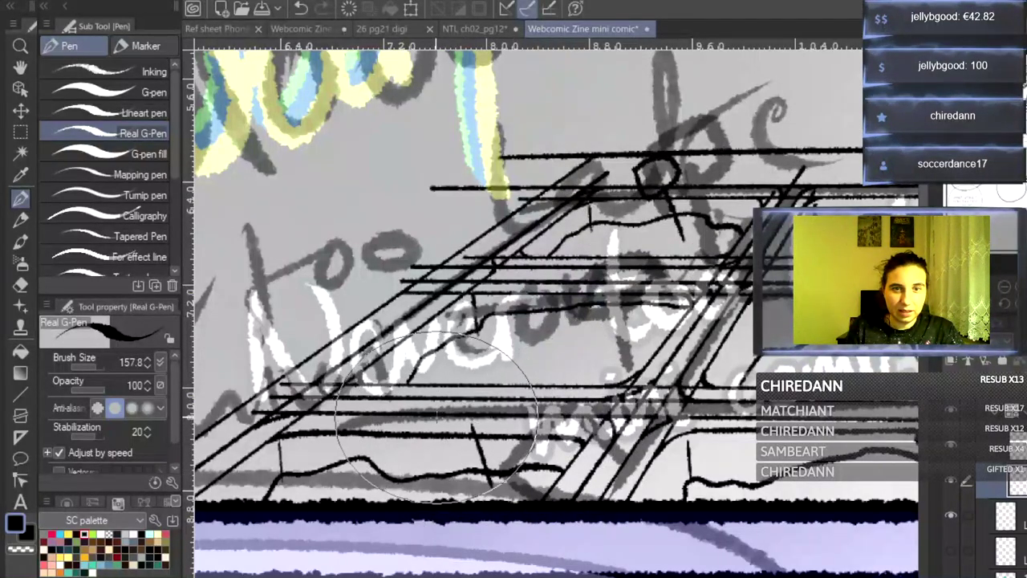
drag(473, 390, 433, 413)
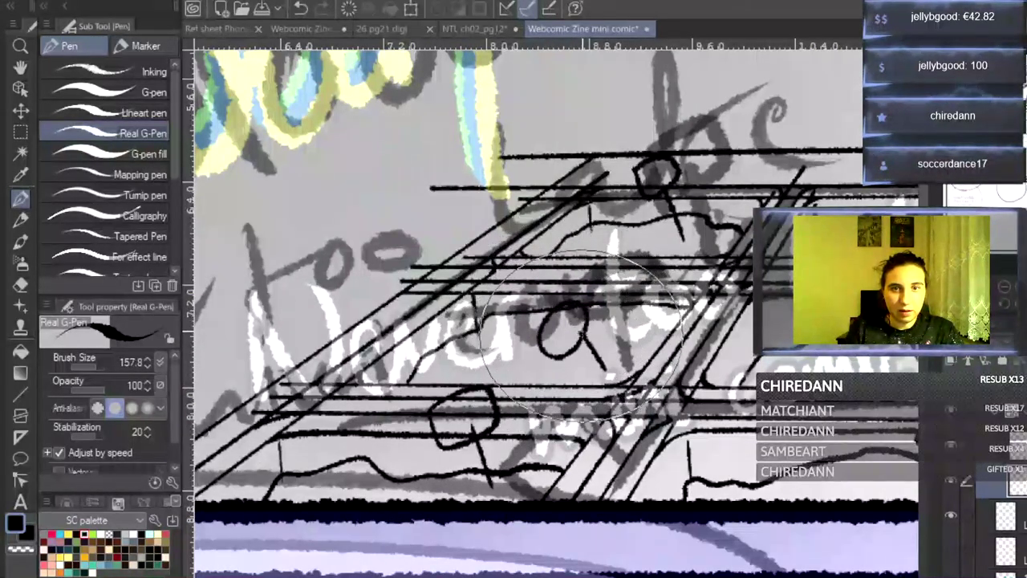
- Fill the narrow strip between the case's right edge and the thick slanted line with short horizontal strokes, down to the panel border
drag(924, 277, 926, 193)
click(1006, 289)
click(1005, 290)
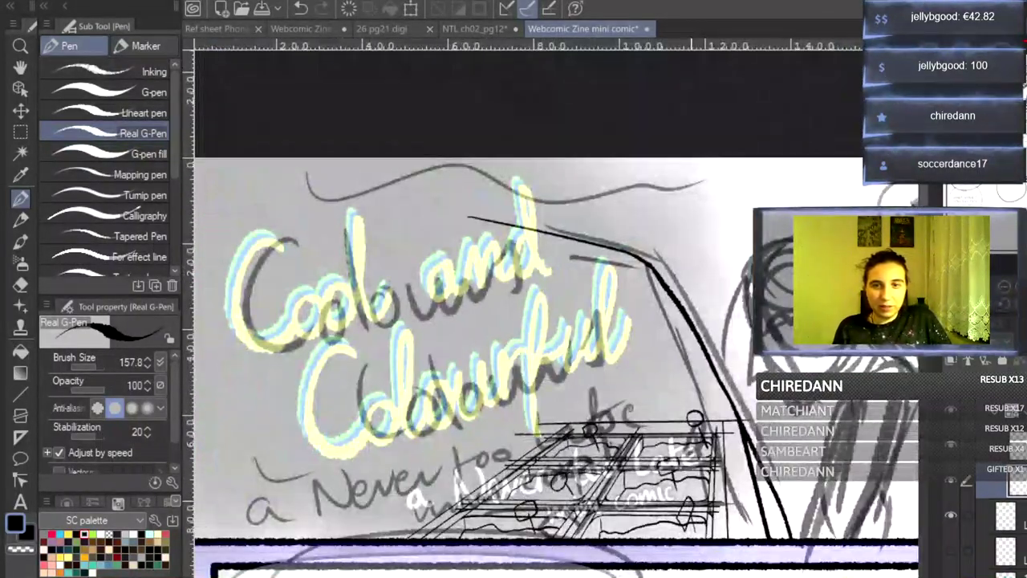
scroll(556, 349, right, 3)
key(ctrl+plus)
key(ctrl+plus)
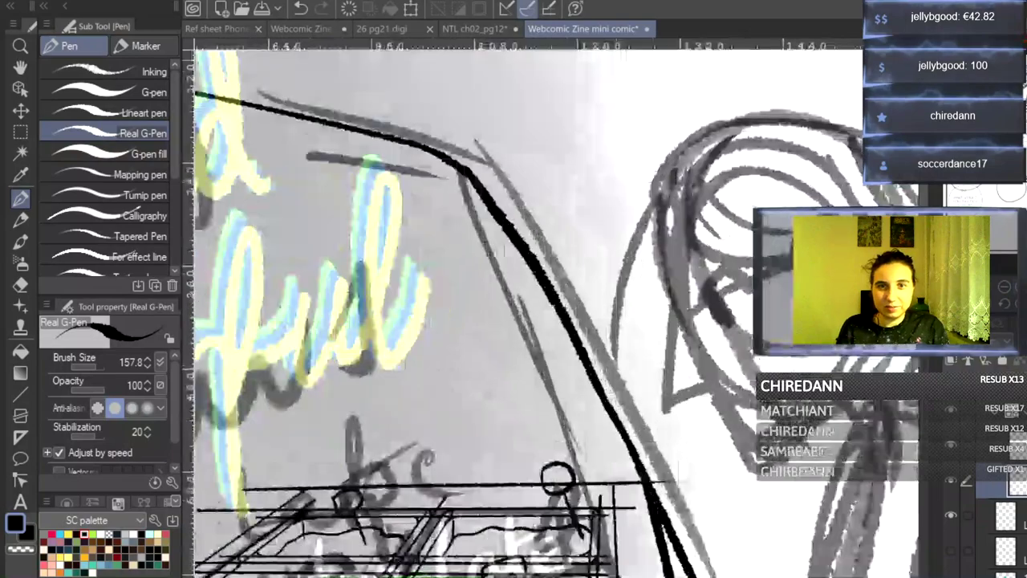
scroll(556, 312, down, 8)
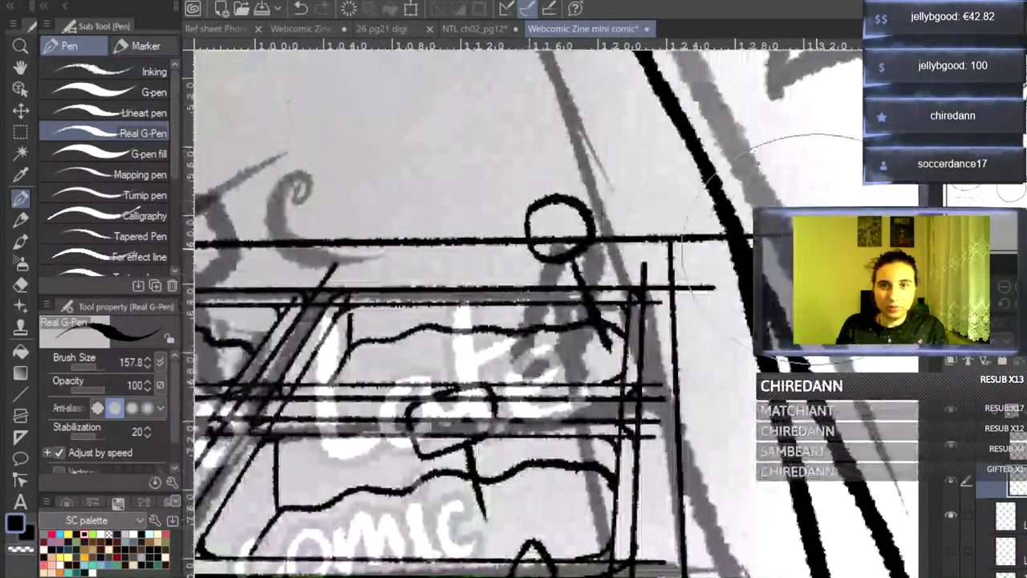
drag(679, 255, 747, 253)
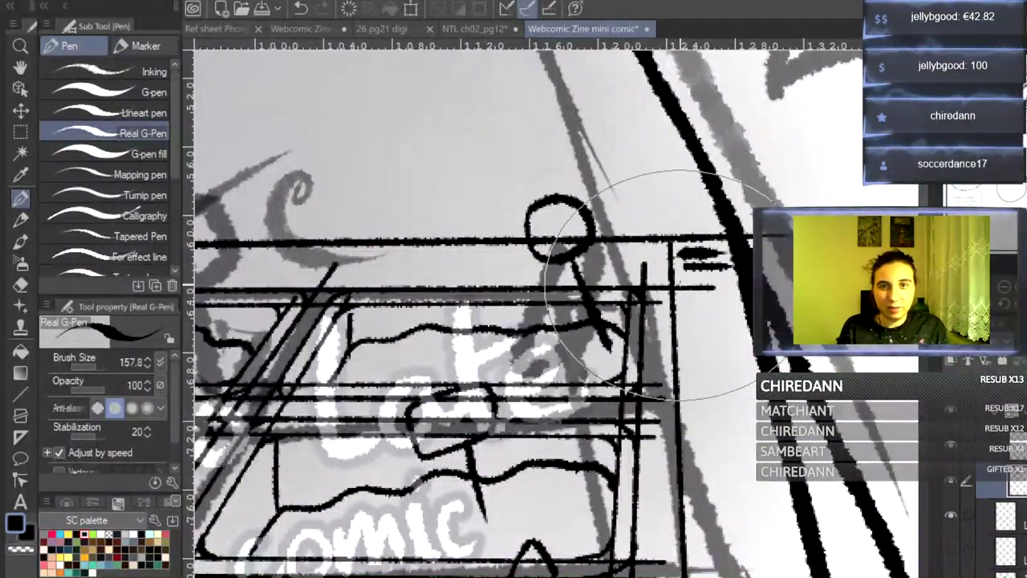
drag(682, 250, 719, 250)
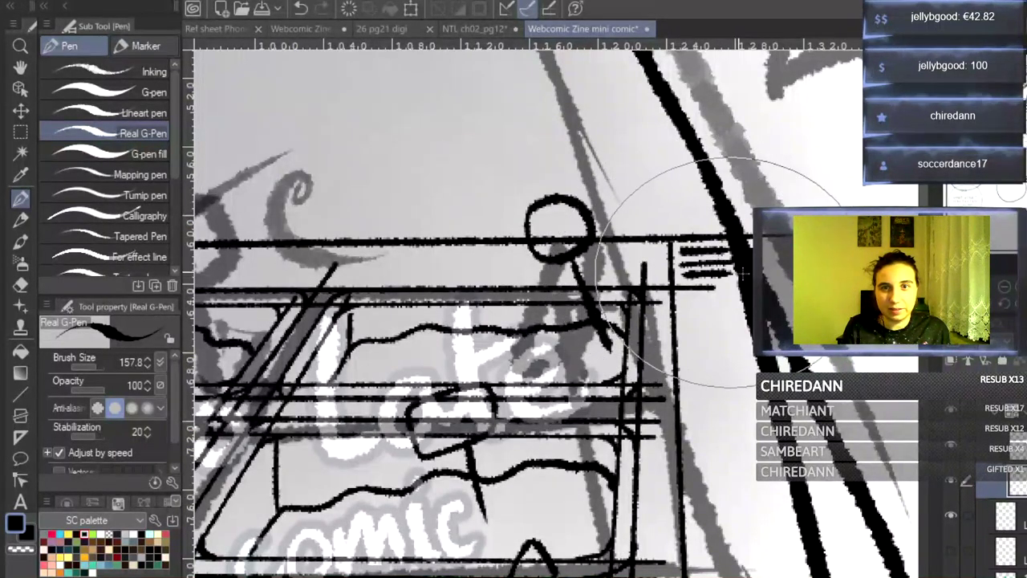
mouse_move(680, 318)
mouse_down()
mouse_move(719, 318)
mouse_move(719, 329)
mouse_up()
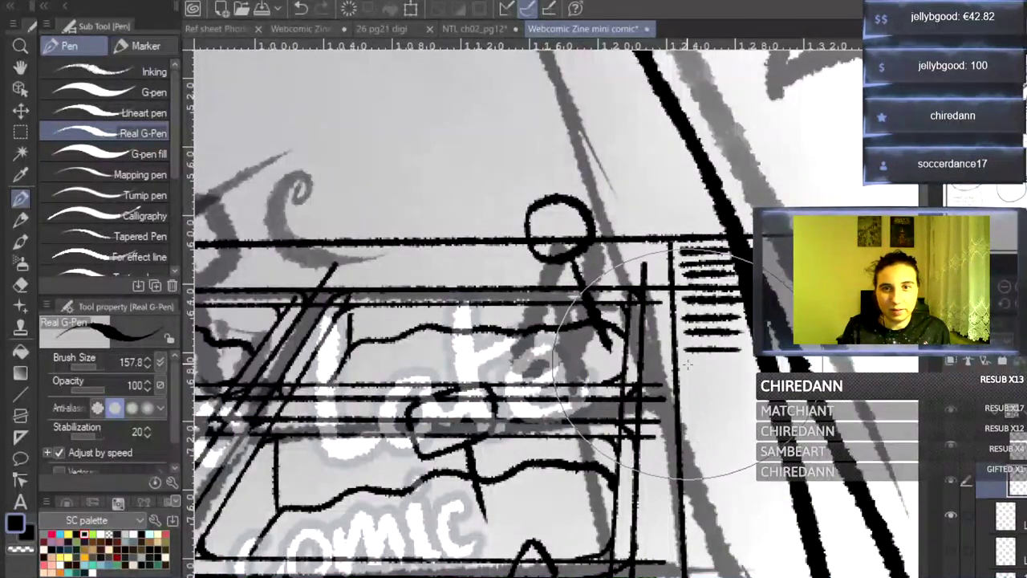
drag(683, 362, 750, 362)
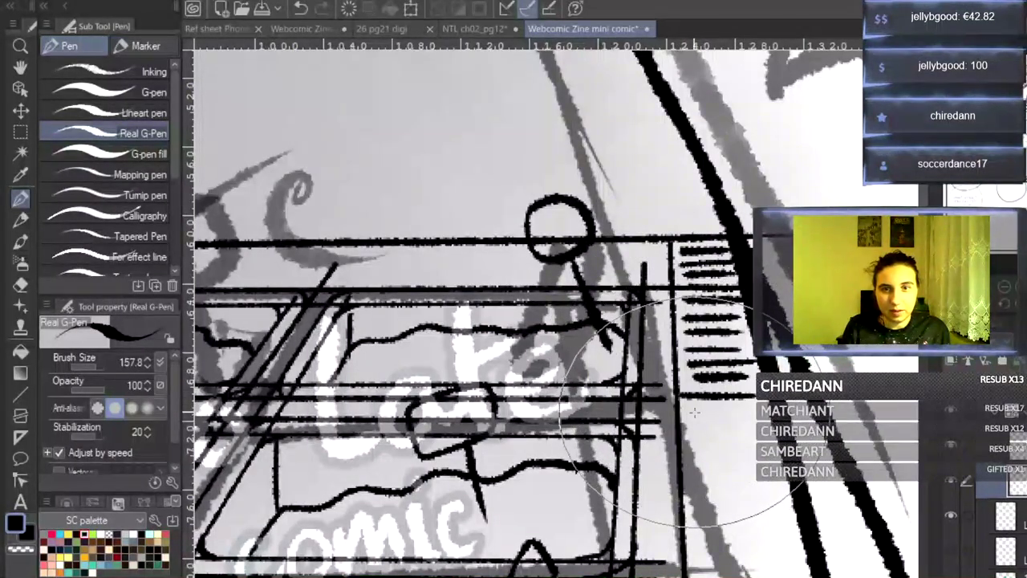
drag(683, 410, 750, 410)
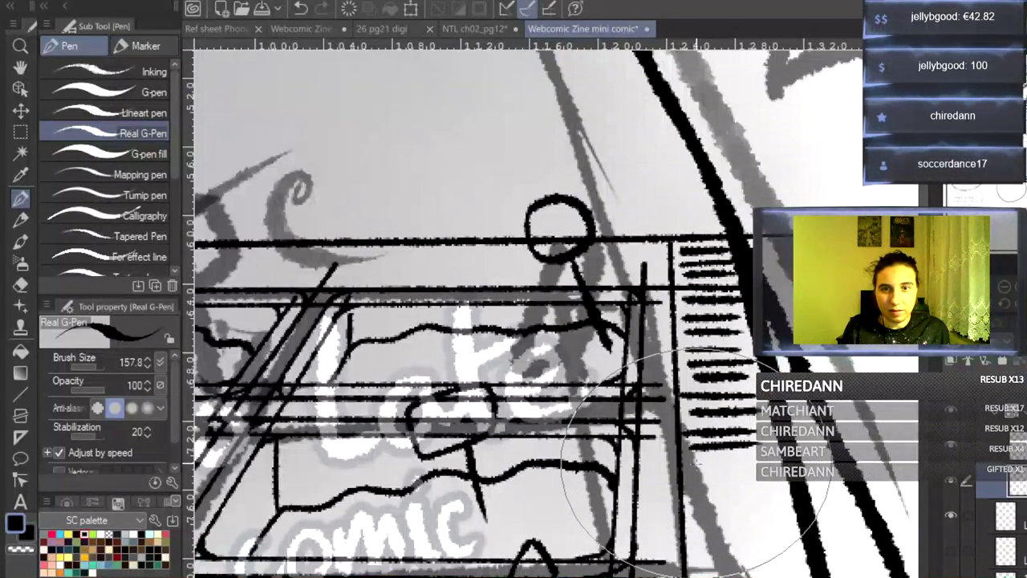
drag(695, 463, 750, 464)
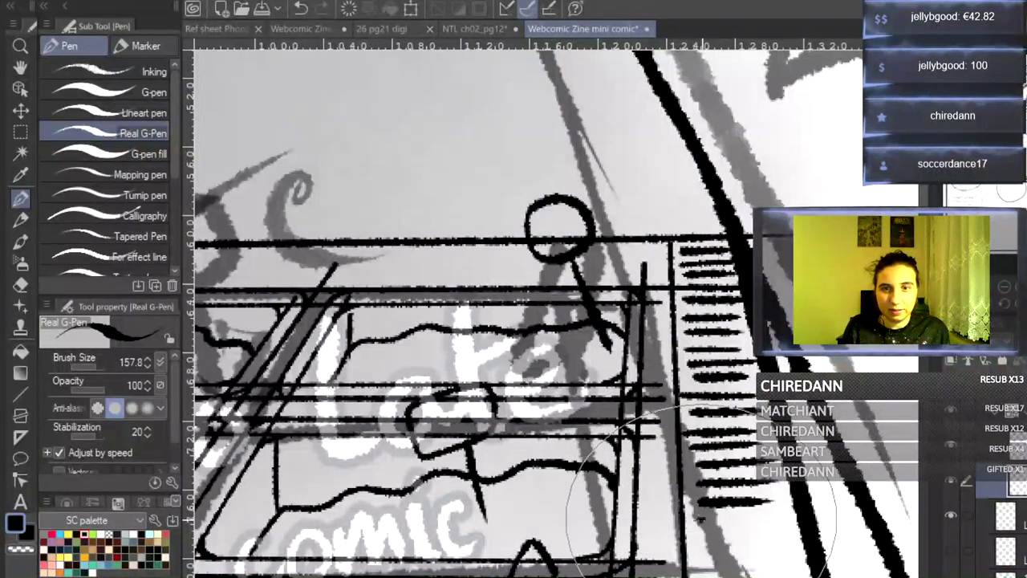
drag(695, 519, 774, 520)
drag(690, 539, 794, 539)
drag(692, 557, 794, 553)
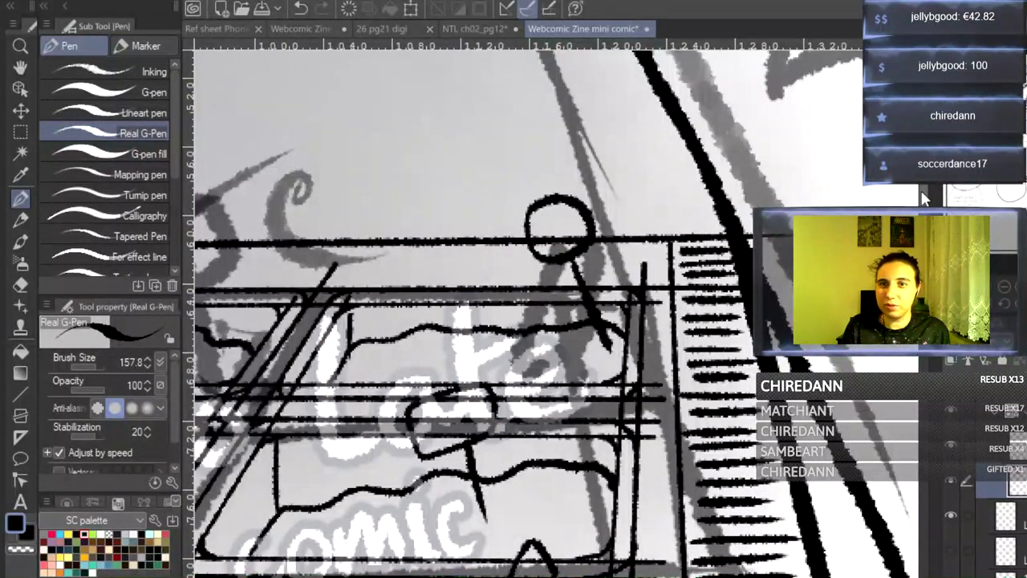
drag(925, 199, 925, 219)
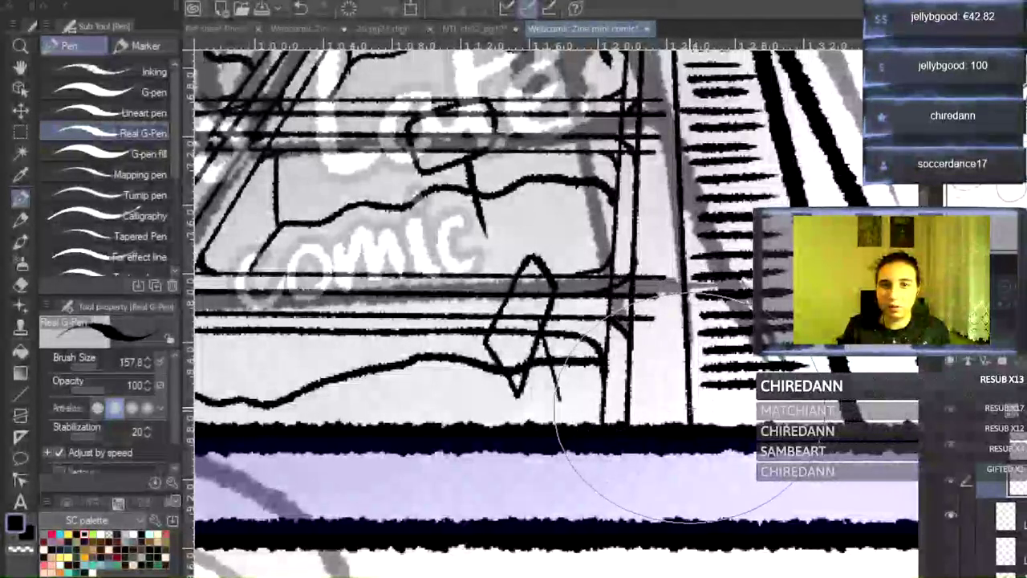
key(ctrl+minus)
key(ctrl+minus)
key(ctrl+minus)
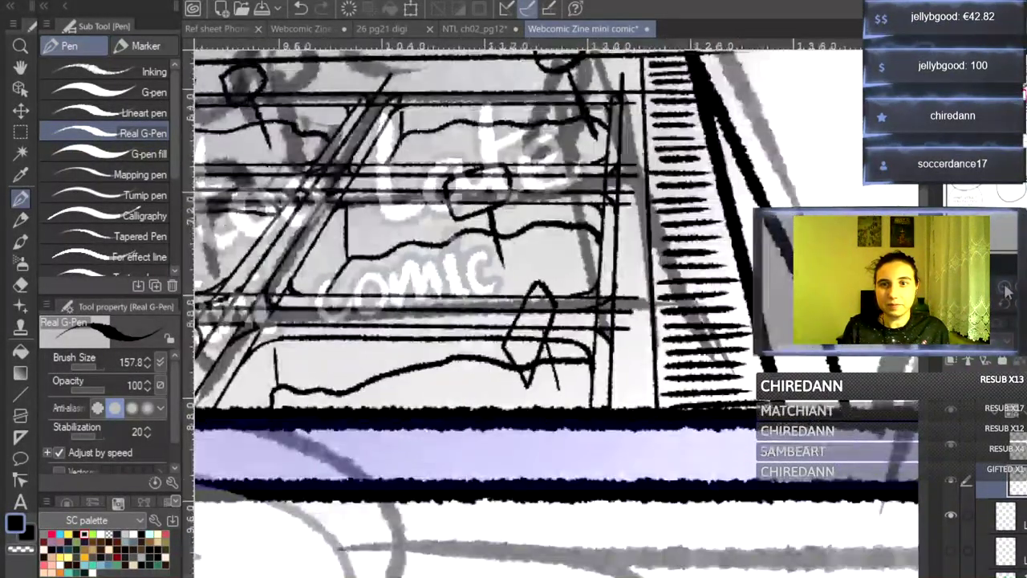
drag(924, 219, 924, 174)
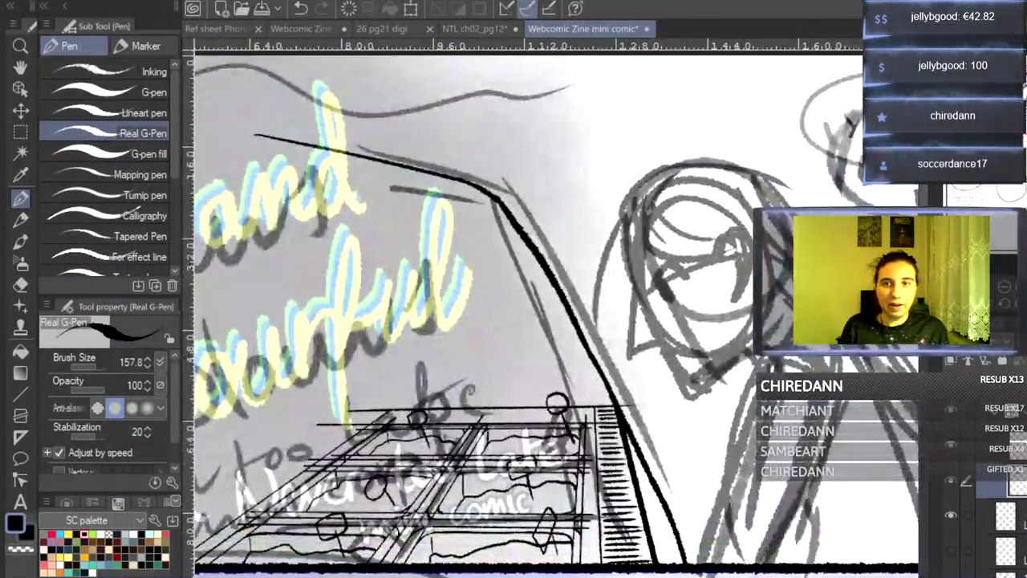
scroll(561, 458, up, 4)
scroll(555, 312, right, 4)
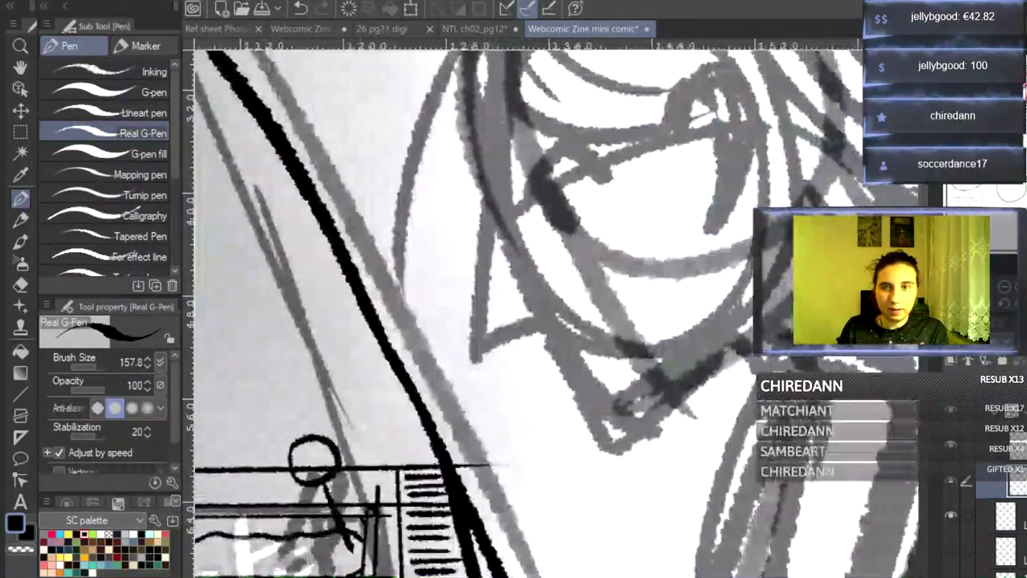
scroll(491, 313, up, 3)
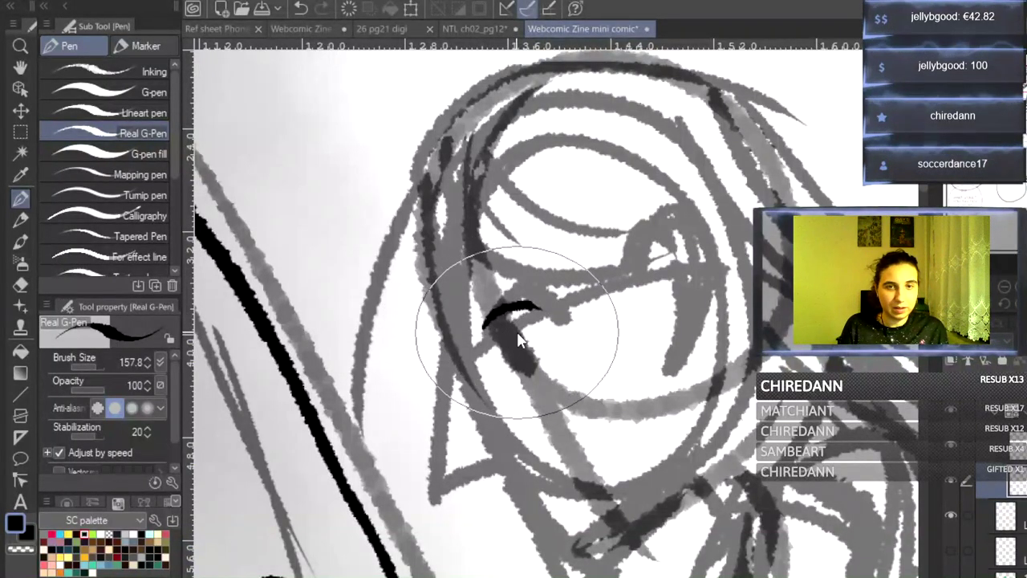
scroll(521, 313, down, 3)
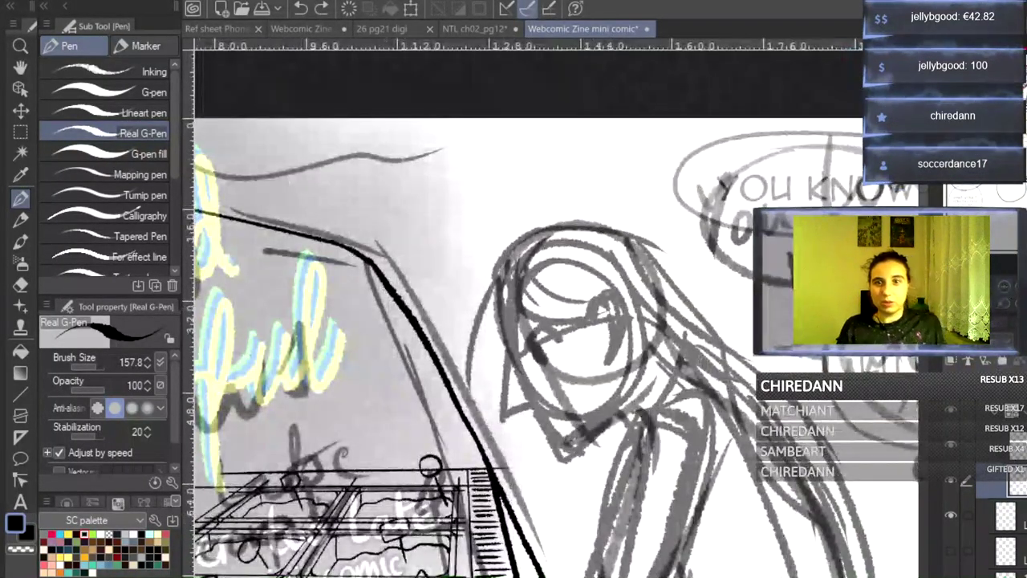
- Switch to another layer and stamp the "head 90" guide from the Head brushes over the sketched character's head
ctrl+shift+click(357, 536)
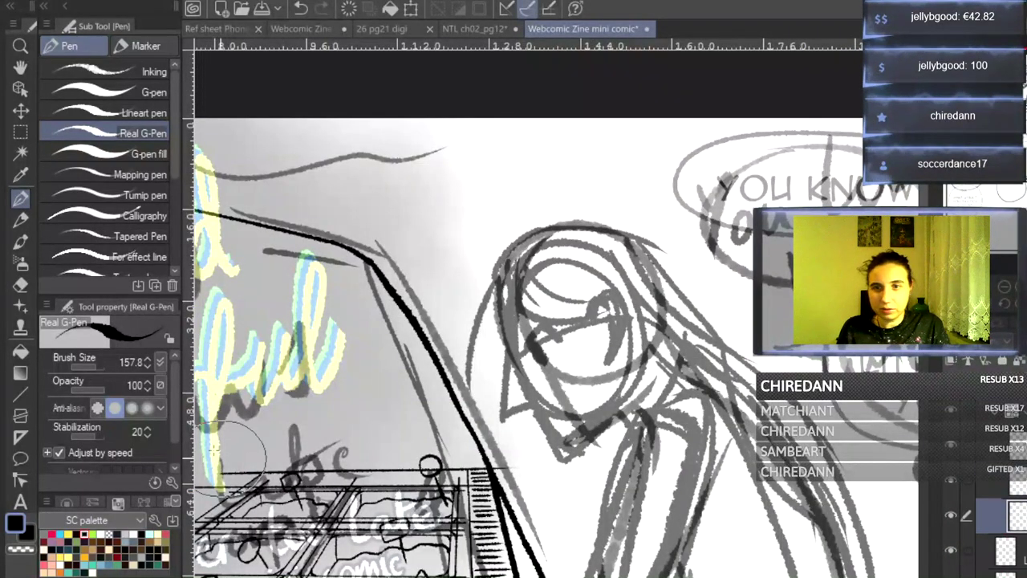
click(20, 327)
click(148, 235)
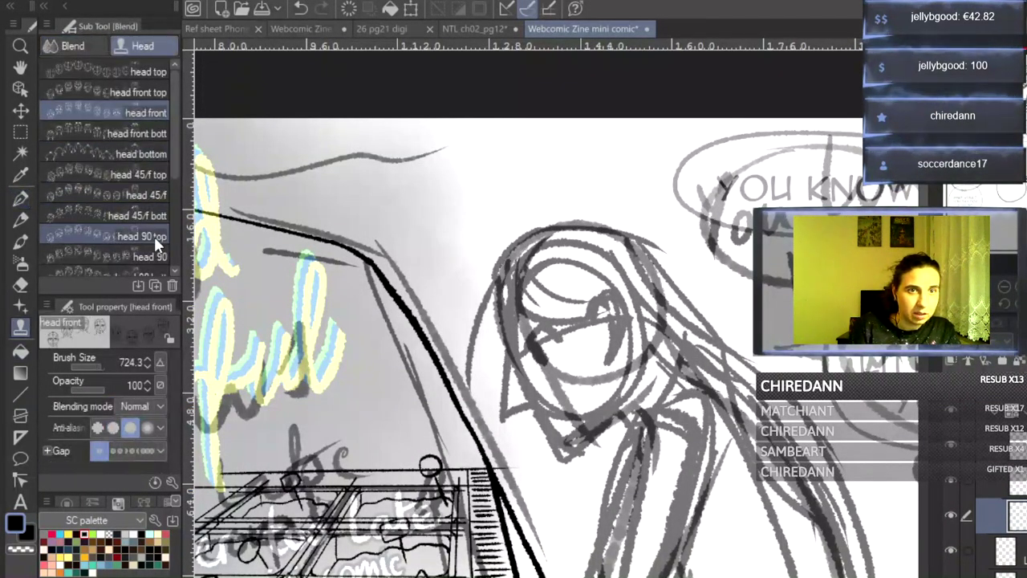
click(611, 337)
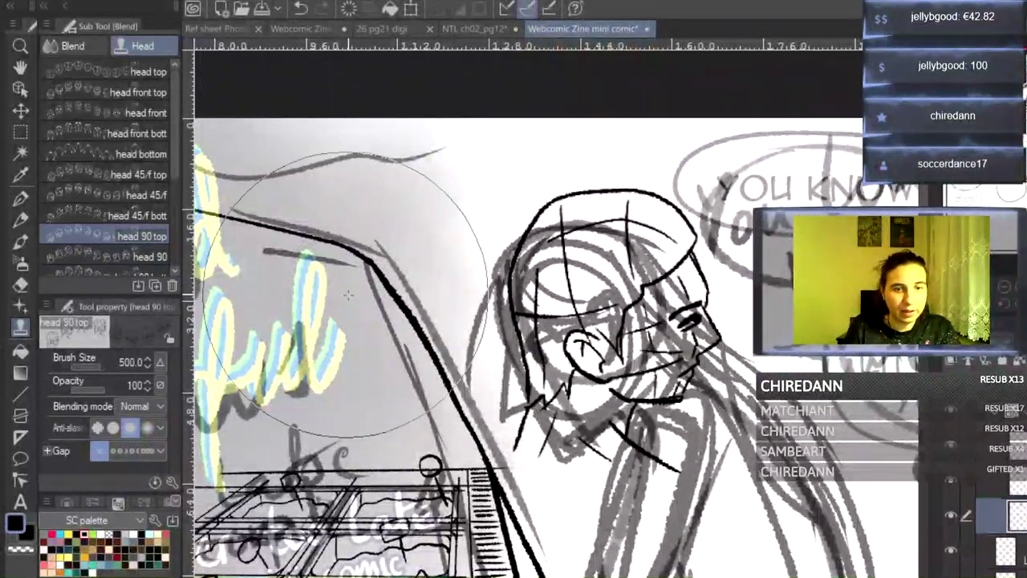
key(ctrl+z)
click(142, 256)
click(609, 338)
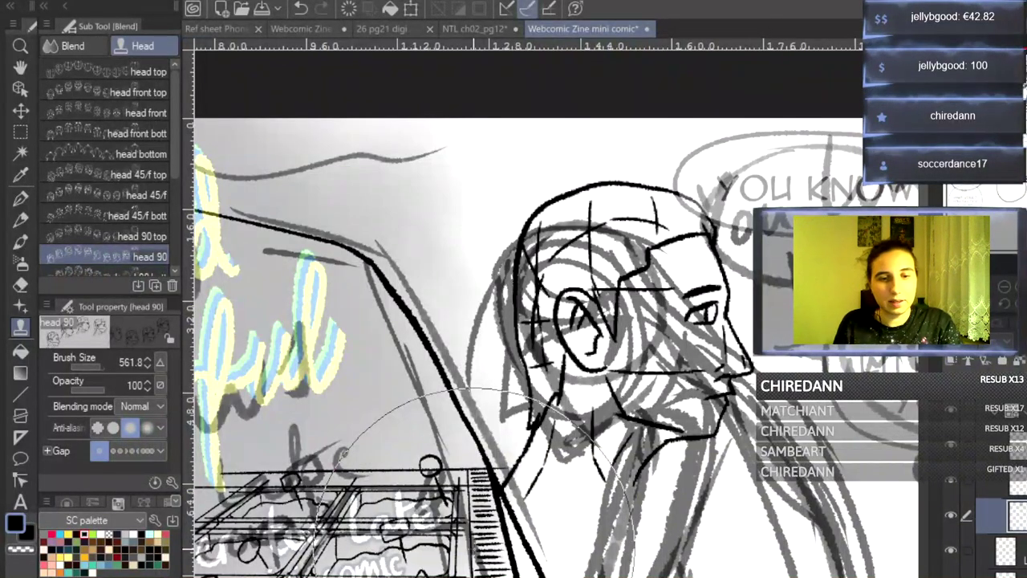
- Flip the stamped head guide horizontally, then scale, rotate and move it to fit the sketched character's downward-looking profile
key(ctrl+t)
click(90, 361)
drag(661, 145, 591, 161)
drag(695, 159, 632, 223)
drag(650, 153, 631, 159)
drag(611, 219, 608, 215)
key(Return)
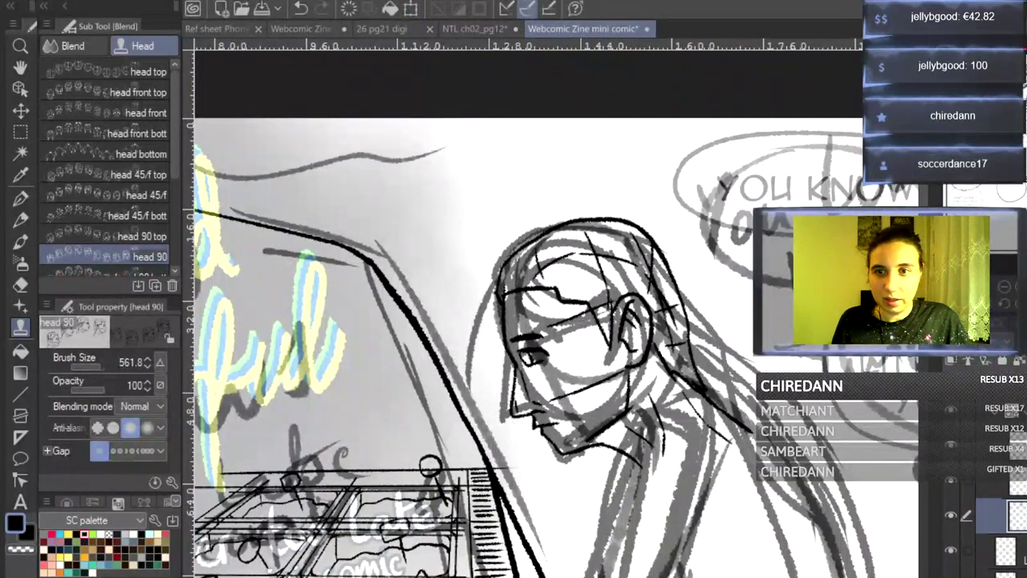
- Switch to the layer above the head guide and ink the character's eye and eyelashes with the Real G-Pen
key(ctrl+plus)
key(ctrl+plus)
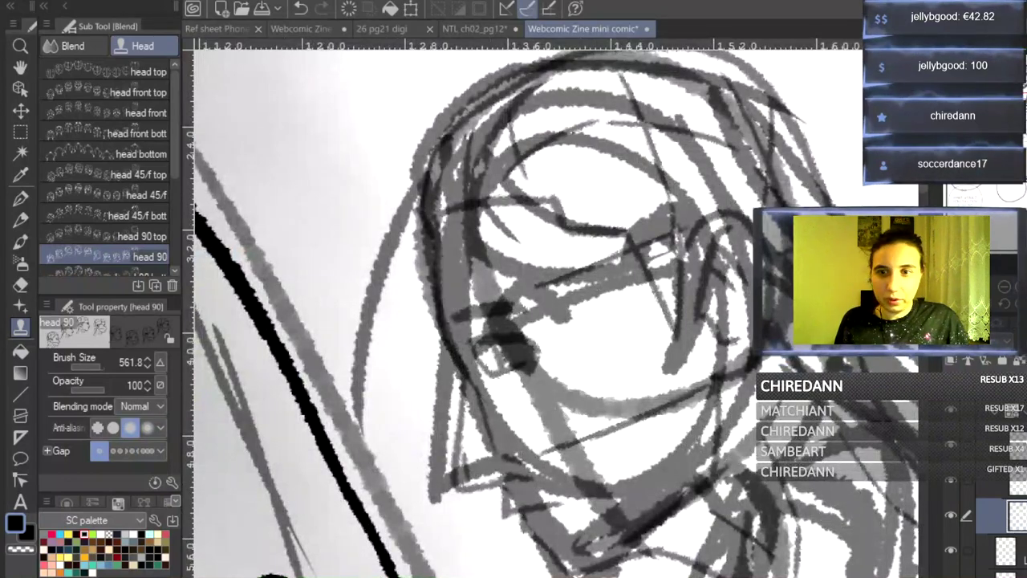
click(995, 484)
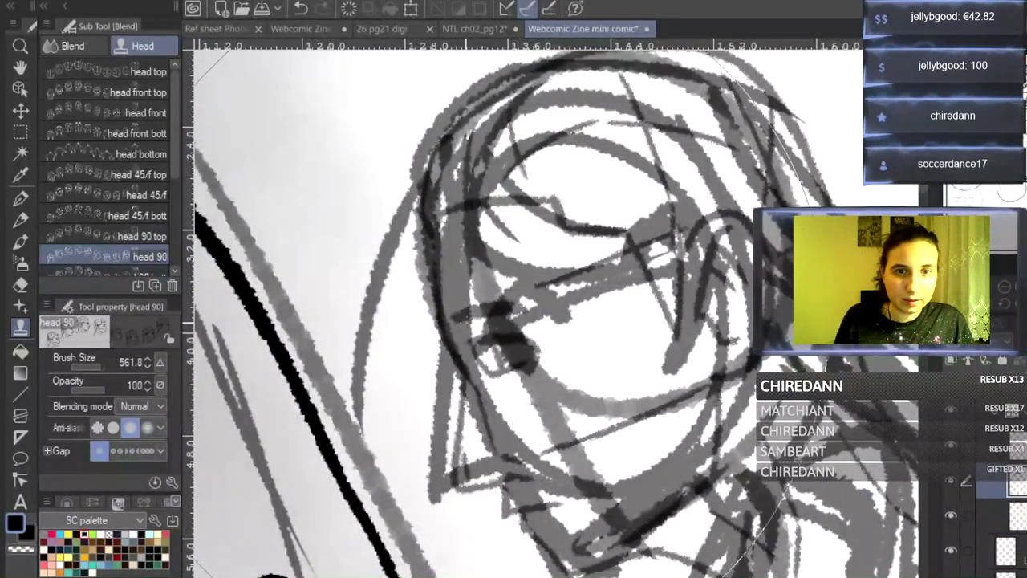
click(481, 312)
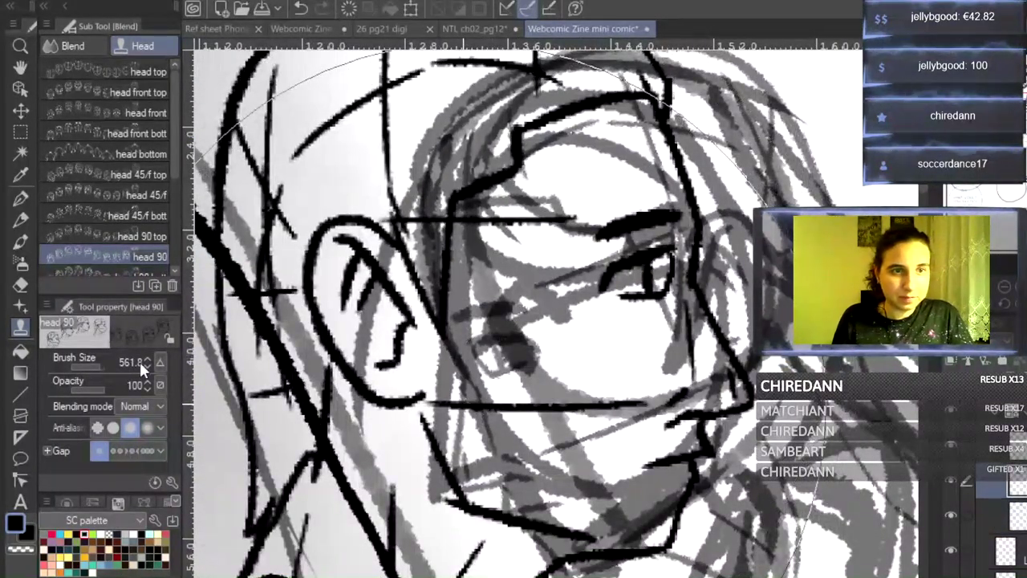
key(ctrl+z)
key(p)
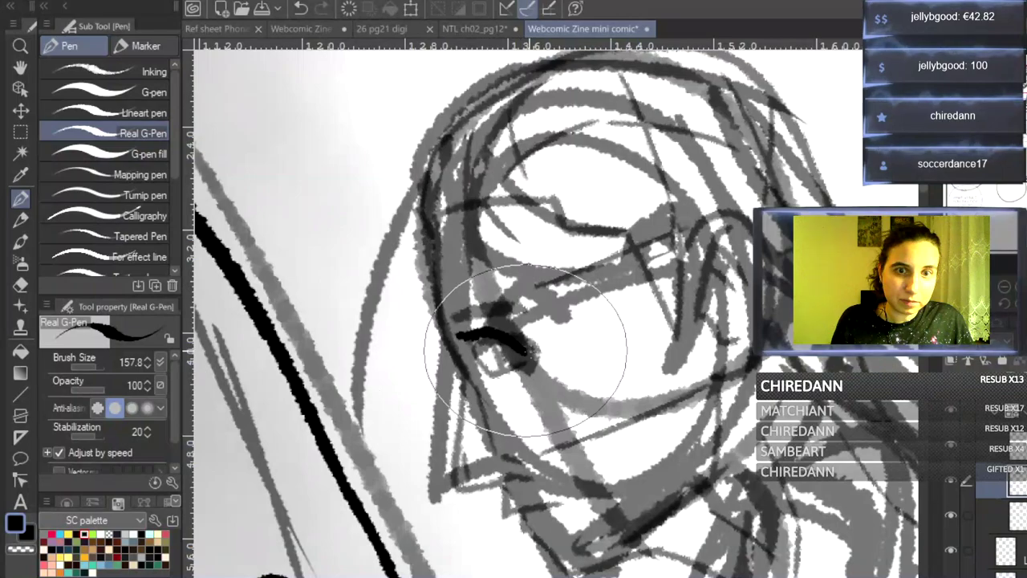
drag(490, 382, 529, 360)
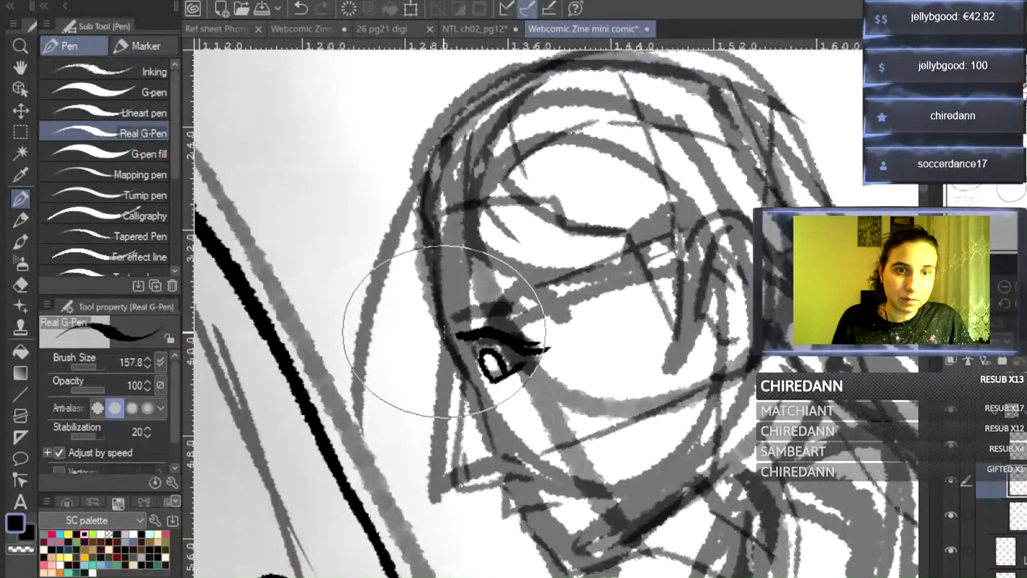
- Ink the facial profile from the nose and nostril through the lips and chin, and along the jaw up toward the ear
mouse_move(459, 373)
mouse_down()
mouse_move(441, 489)
mouse_move(509, 477)
mouse_move(491, 467)
mouse_up()
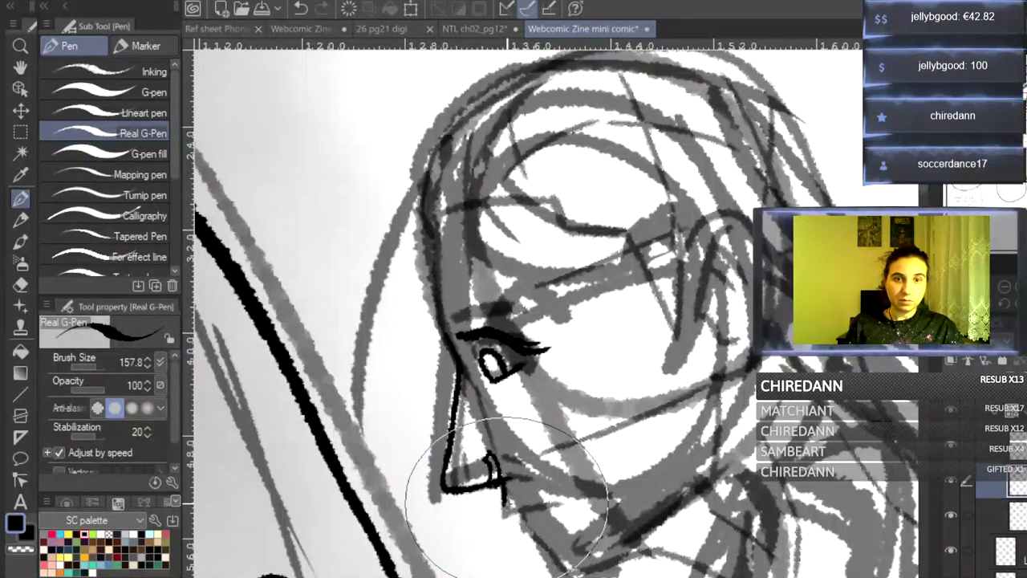
drag(505, 501, 532, 500)
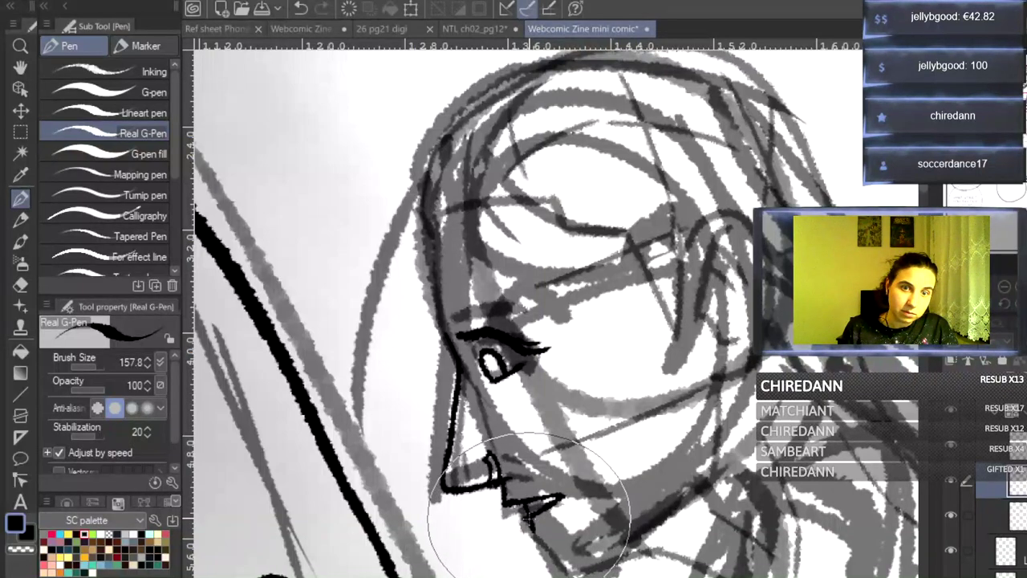
mouse_move(524, 513)
mouse_down()
mouse_move(534, 558)
mouse_move(559, 575)
mouse_move(539, 549)
mouse_up()
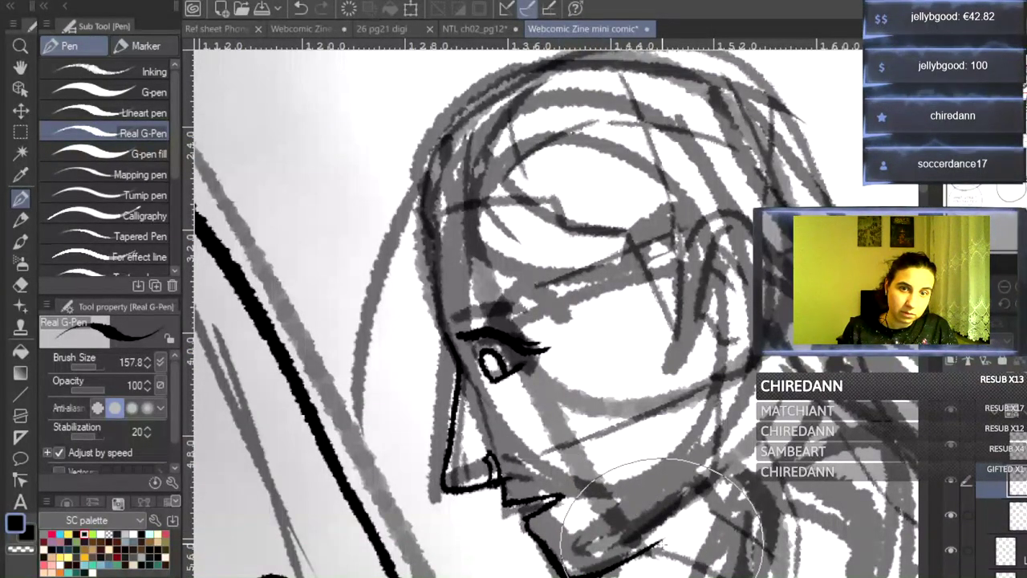
drag(712, 401, 688, 517)
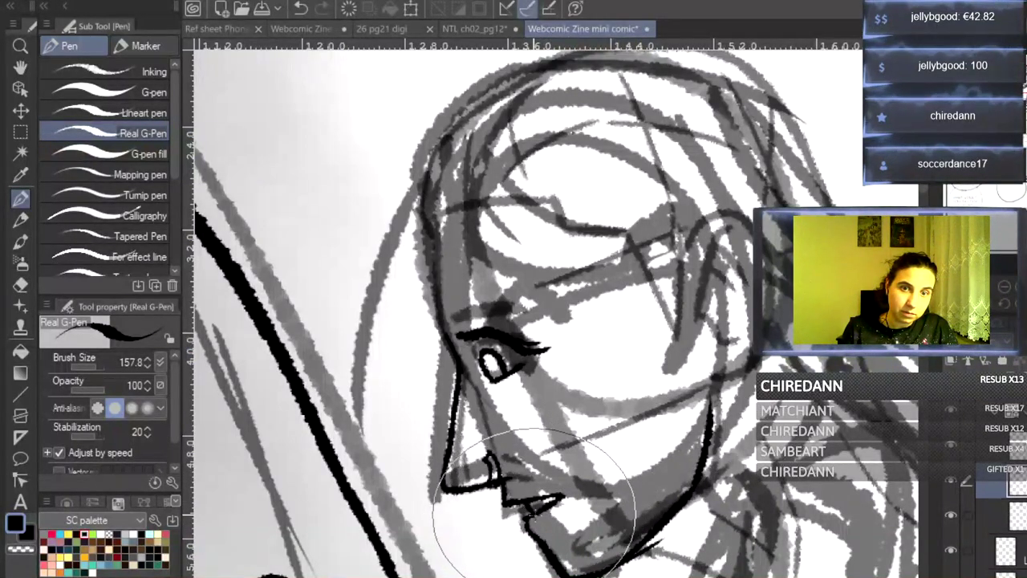
- Ink the throat and chest line below the jaw and the front and back outlines of the upper arm
key(ctrl+minus)
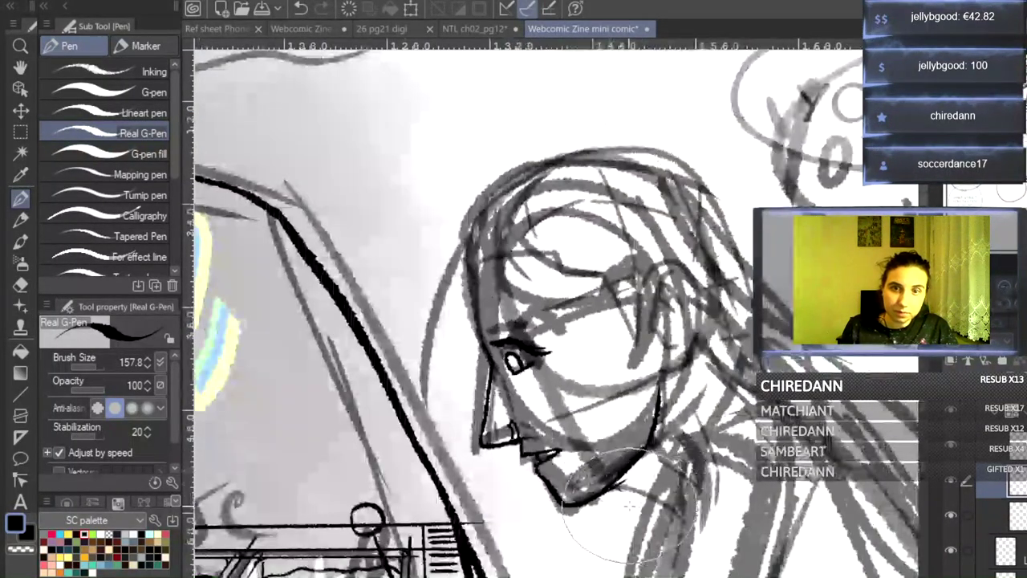
drag(650, 495, 684, 511)
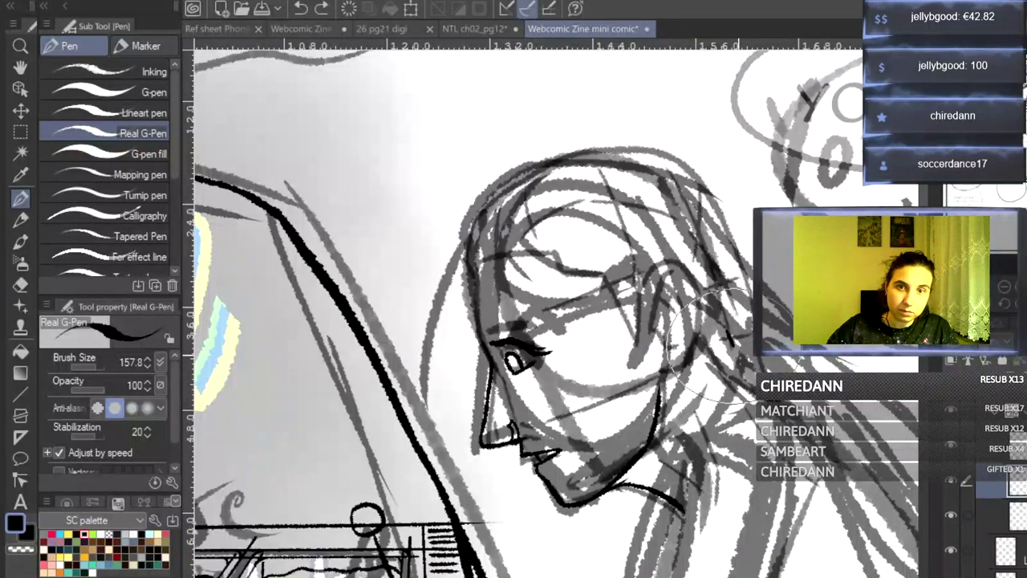
key(ctrl+minus)
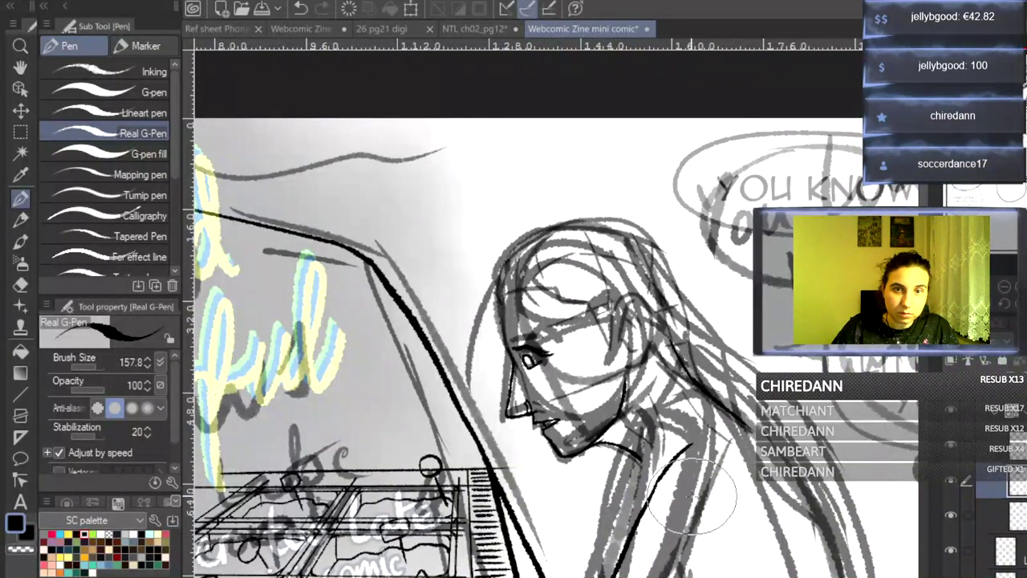
key(ctrl+z)
drag(668, 438, 656, 576)
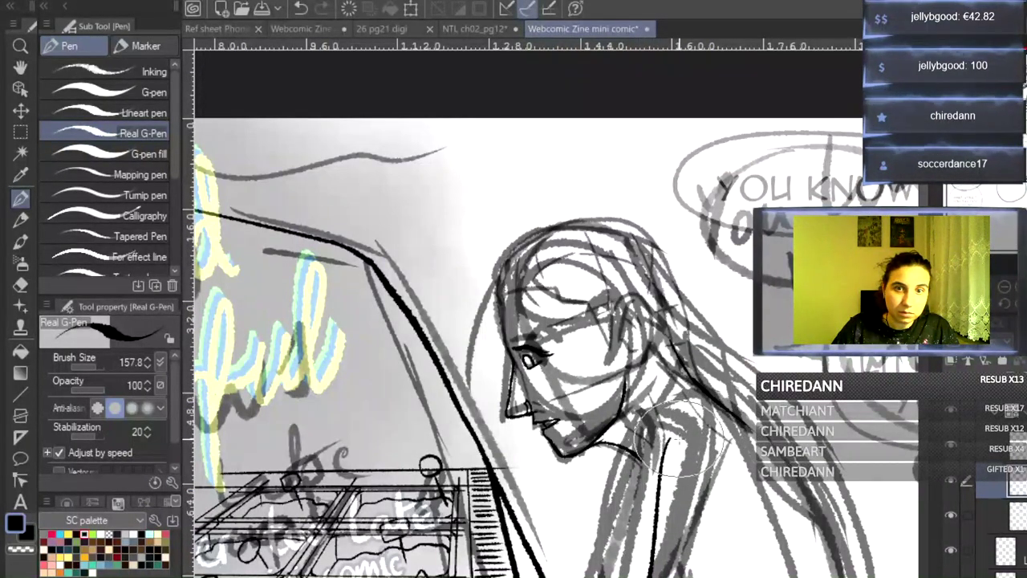
mouse_move(732, 446)
mouse_down()
mouse_move(748, 520)
mouse_move(743, 504)
mouse_move(731, 574)
mouse_up()
mouse_move(631, 454)
mouse_down()
mouse_move(650, 476)
mouse_move(641, 577)
mouse_up()
- Ink the contour of the character's back, slanting down from behind the shoulder to the lower edge of the view
drag(740, 417, 827, 519)
key(ctrl+z)
drag(748, 433, 835, 537)
drag(814, 496, 868, 577)
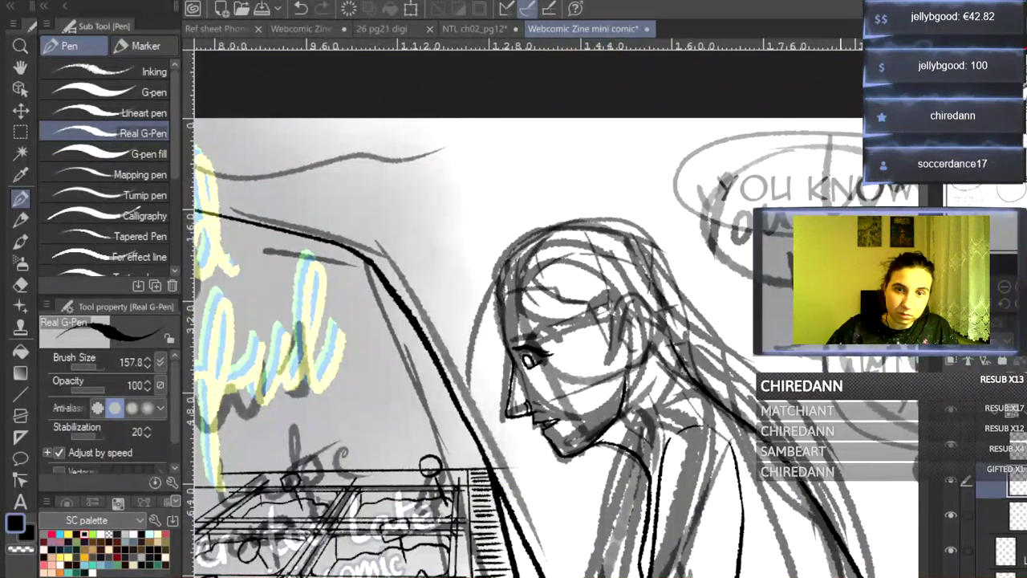
key(ctrl+z)
drag(802, 485, 854, 576)
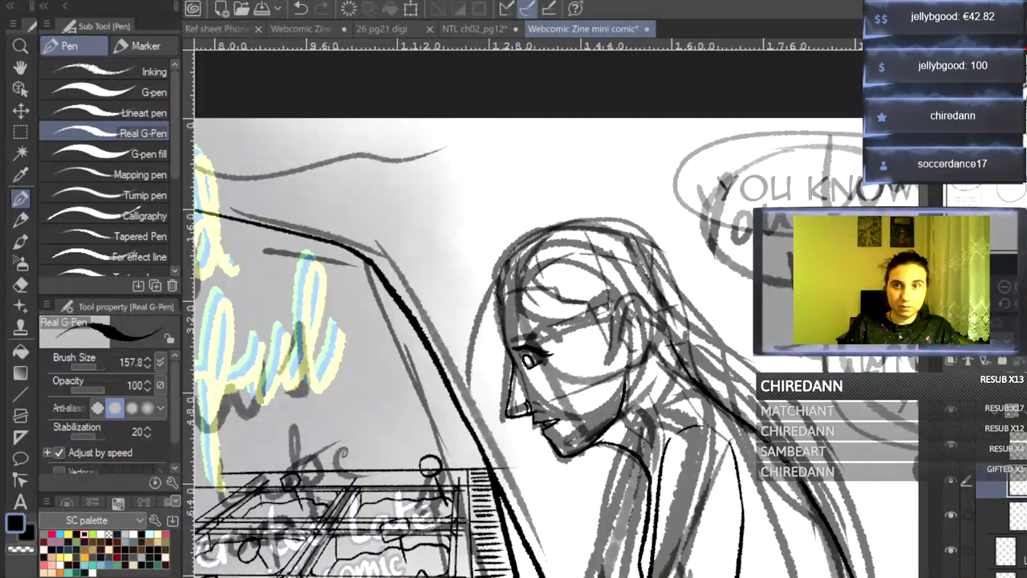
key(ctrl+plus)
key(ctrl+plus)
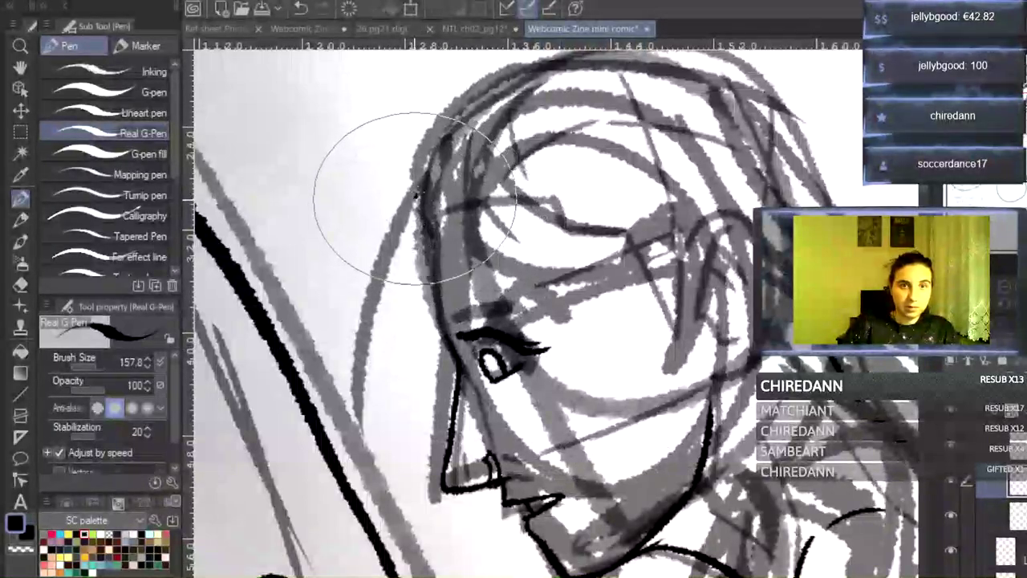
drag(415, 193, 396, 446)
drag(425, 196, 393, 426)
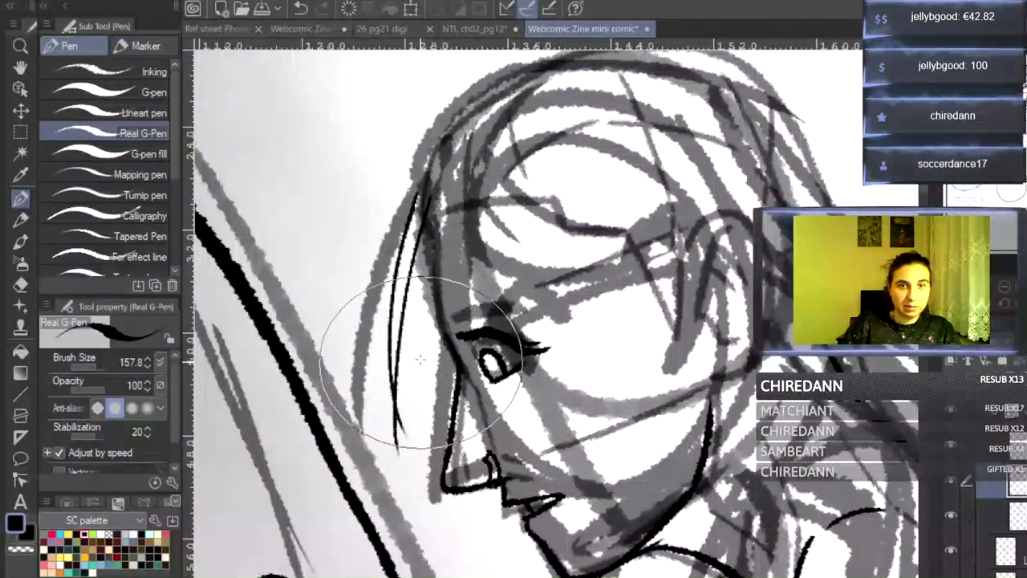
key(ctrl+z)
drag(431, 201, 404, 467)
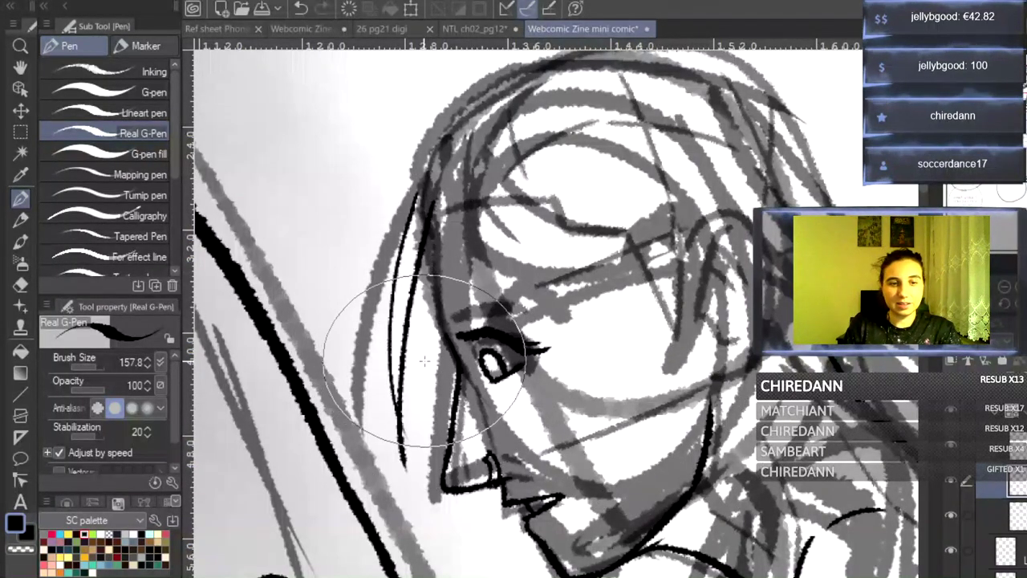
key(ctrl+z)
drag(416, 199, 399, 323)
key(ctrl+z)
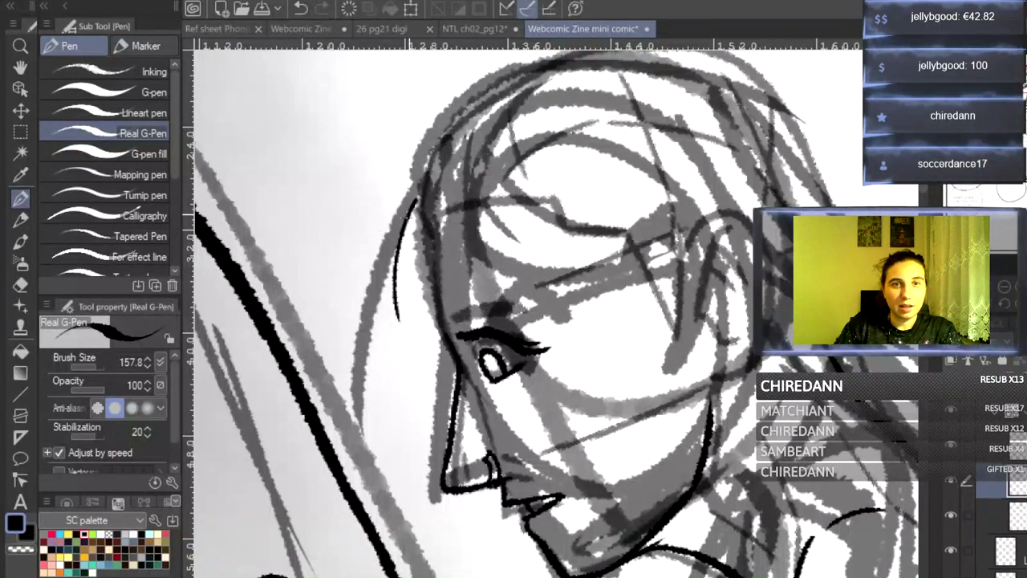
- Ink the forehead line down to the brow and try out a short hair strand in front of it
drag(417, 200, 401, 266)
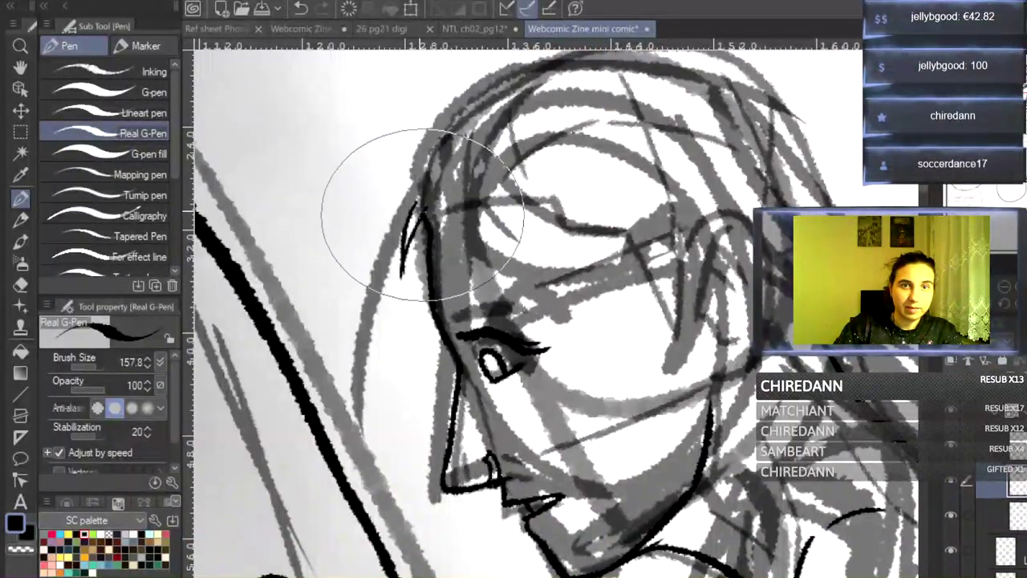
drag(440, 212, 475, 212)
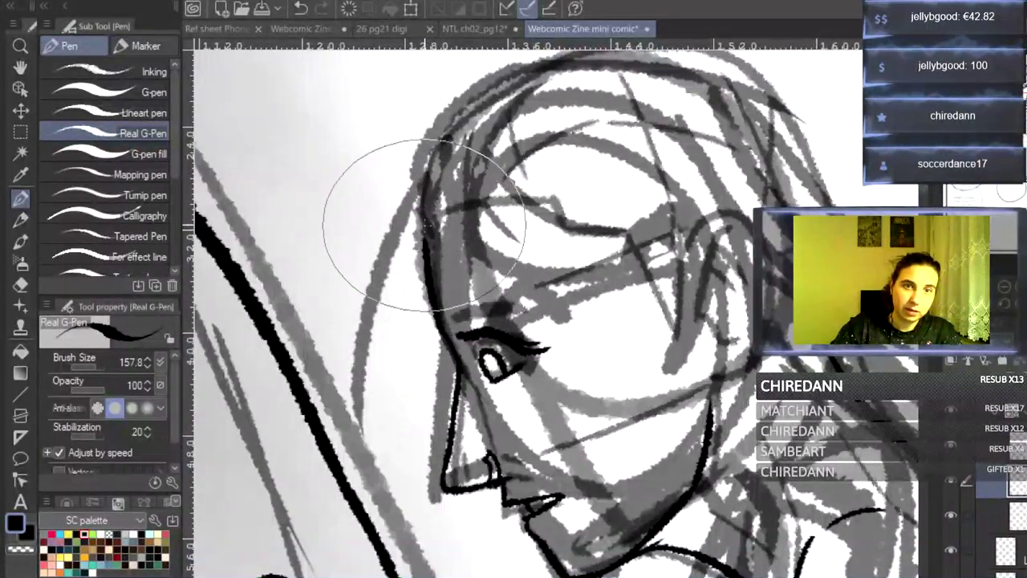
drag(412, 232, 416, 328)
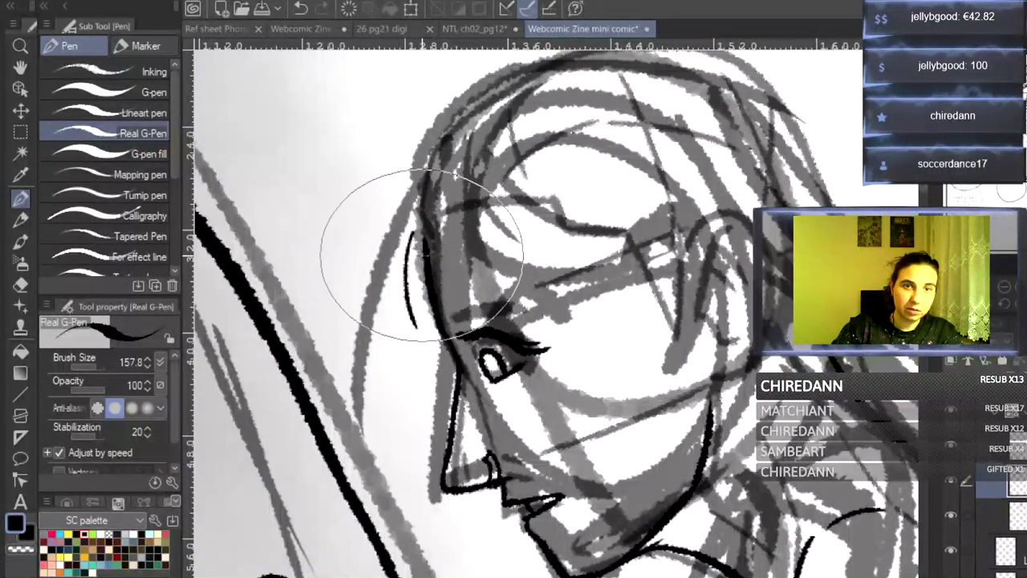
key(ctrl+z)
- Ink a short strand and two curved band lines from the forehead to the ear, and the ear with a dangling earring
mouse_move(410, 234)
mouse_down()
mouse_move(406, 288)
mouse_move(526, 325)
mouse_move(654, 261)
mouse_move(678, 230)
mouse_up()
mouse_move(424, 220)
mouse_down()
mouse_move(508, 280)
mouse_move(636, 264)
mouse_move(670, 233)
mouse_move(506, 270)
mouse_move(434, 234)
mouse_move(704, 227)
mouse_move(676, 237)
mouse_move(701, 202)
mouse_move(727, 209)
mouse_move(750, 257)
mouse_up()
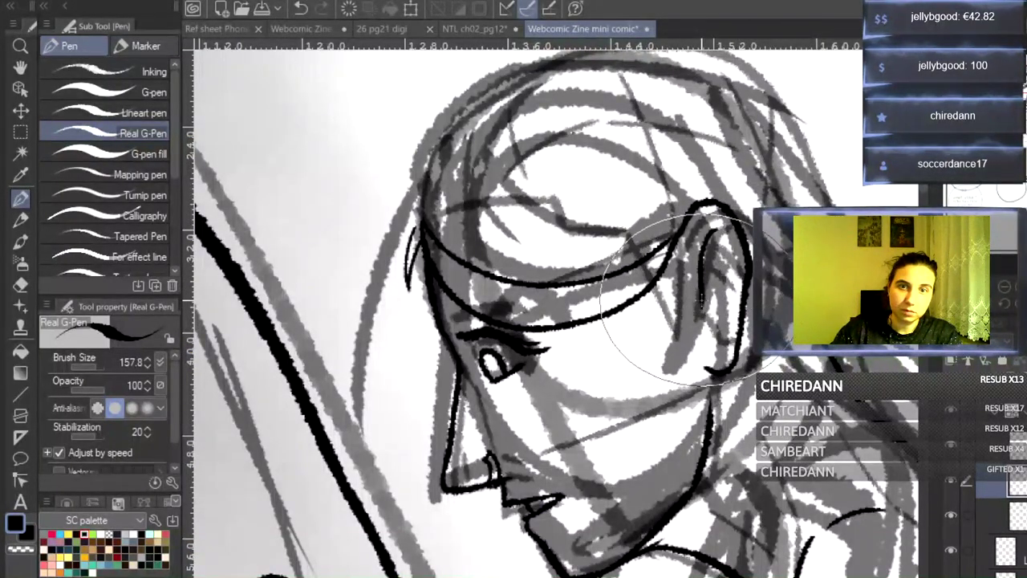
drag(714, 368, 733, 372)
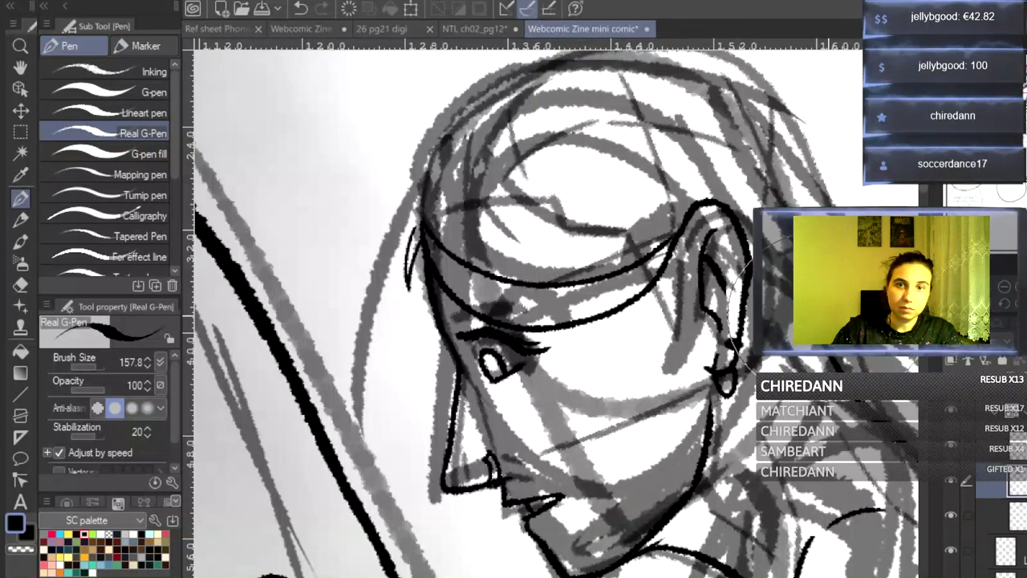
- Ink a thin braid starting above the ear and hanging behind it, down past the neck and chest
scroll(680, 330, down, 2)
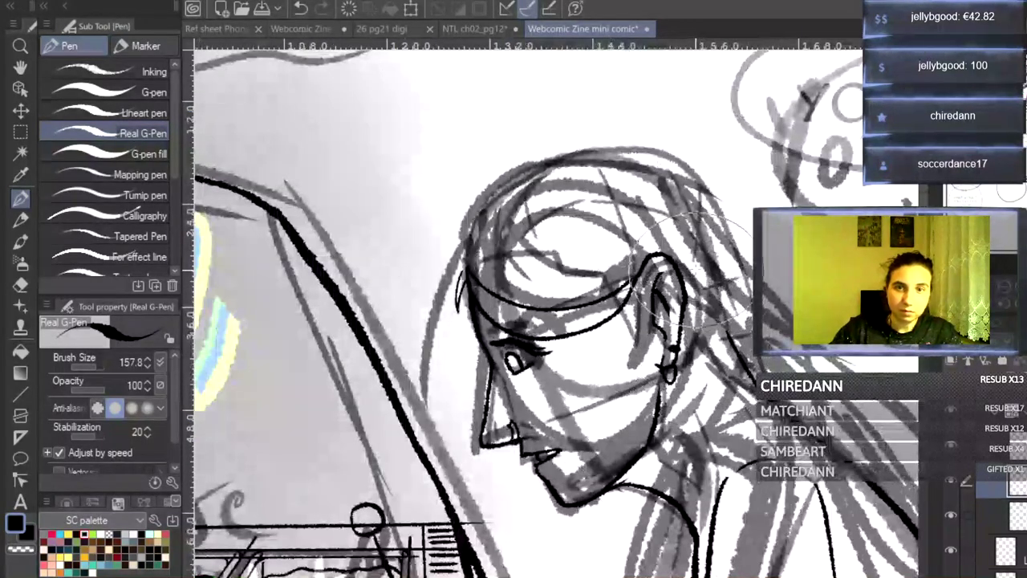
drag(625, 221, 651, 239)
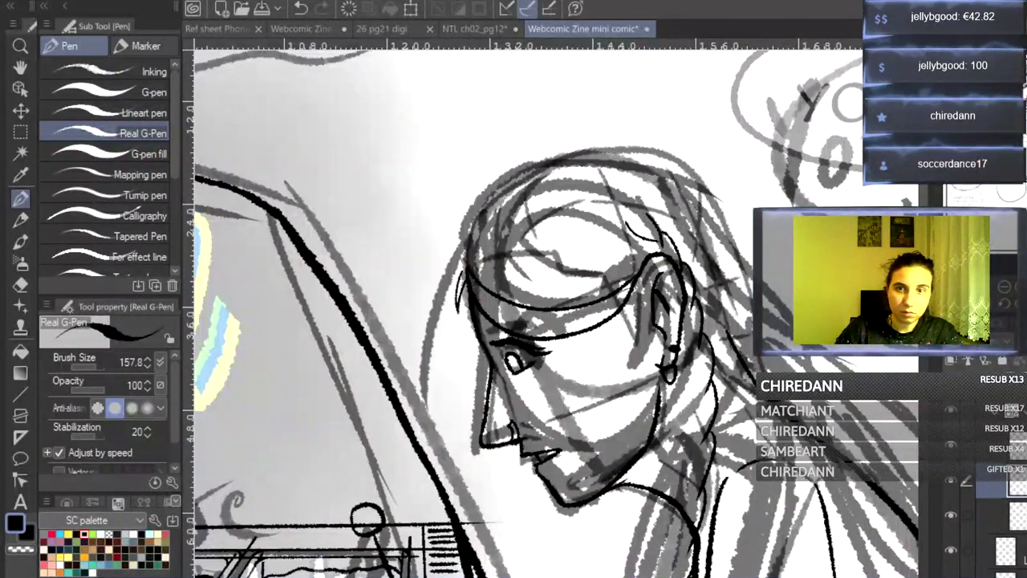
scroll(673, 485, down, 5)
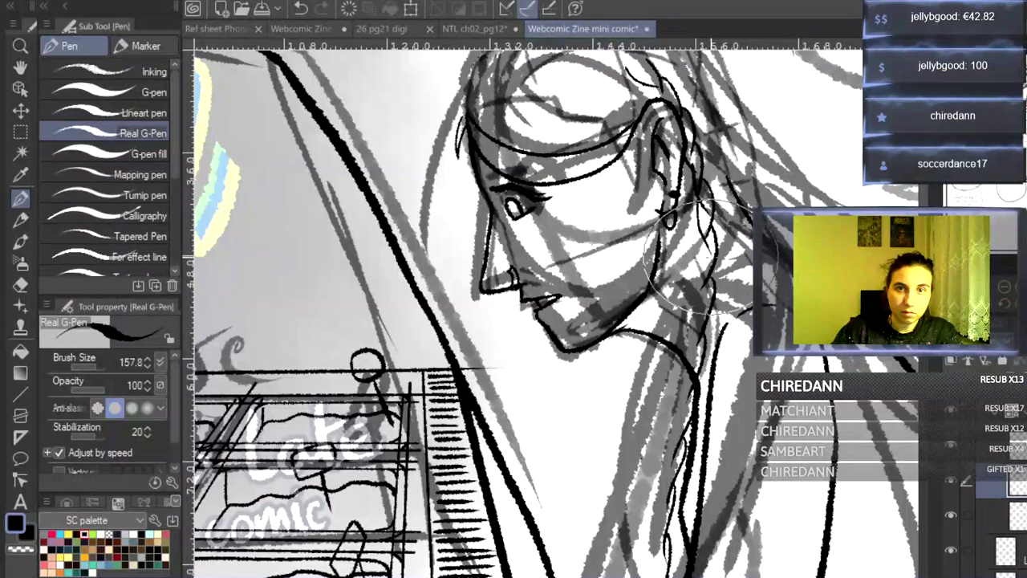
mouse_move(702, 235)
mouse_down()
mouse_move(707, 288)
mouse_move(700, 264)
mouse_move(702, 310)
mouse_move(698, 288)
mouse_move(671, 480)
mouse_move(670, 450)
mouse_move(664, 467)
mouse_move(665, 541)
mouse_move(659, 527)
mouse_move(662, 515)
mouse_move(668, 574)
mouse_up()
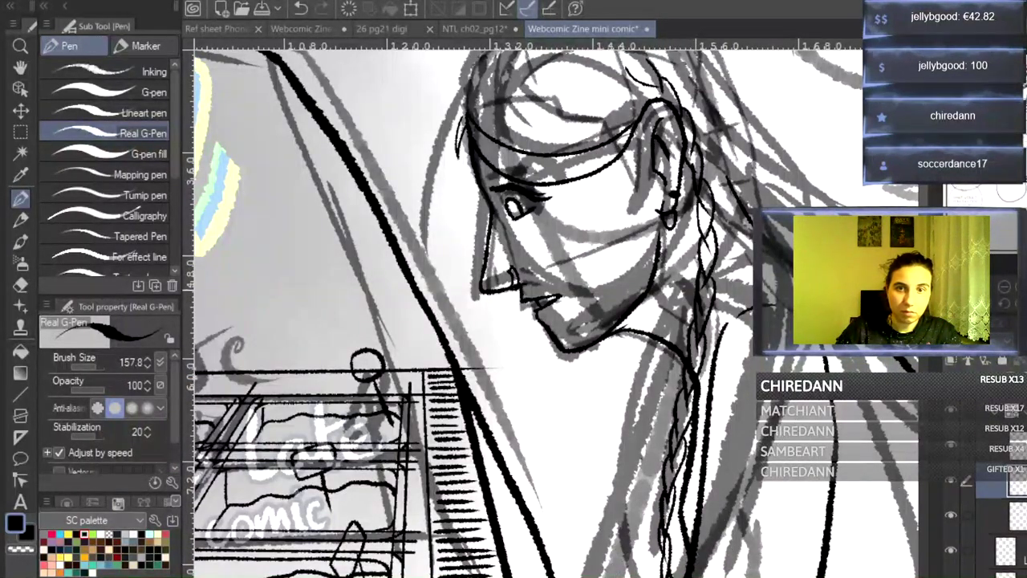
- Ink the outer hair contour from the forehead over the crown and down the back of the head, slightly above the sketch
scroll(513, 321, up, 5)
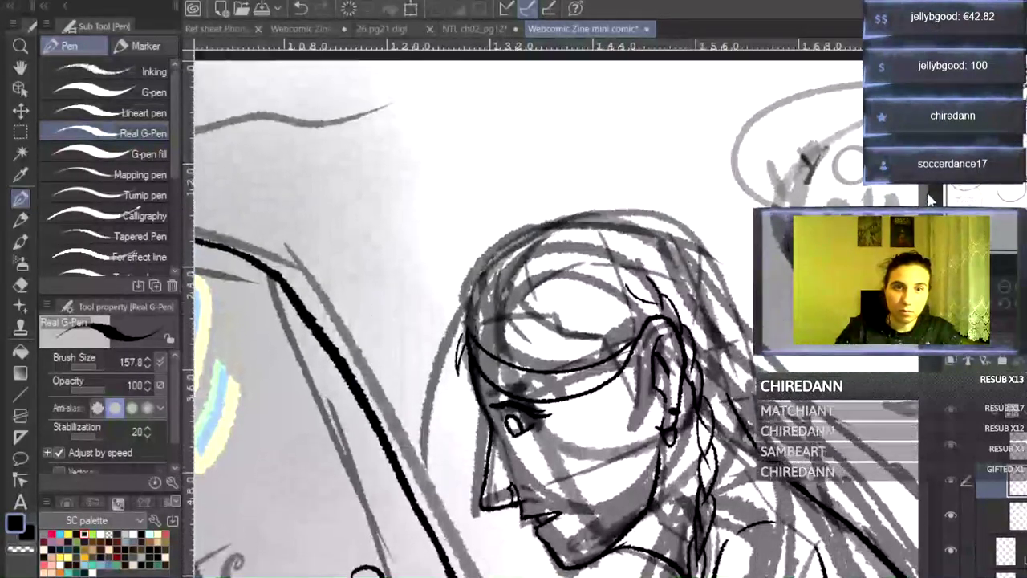
mouse_move(453, 330)
mouse_down()
mouse_move(493, 241)
mouse_move(519, 227)
mouse_move(605, 221)
mouse_move(673, 248)
mouse_up()
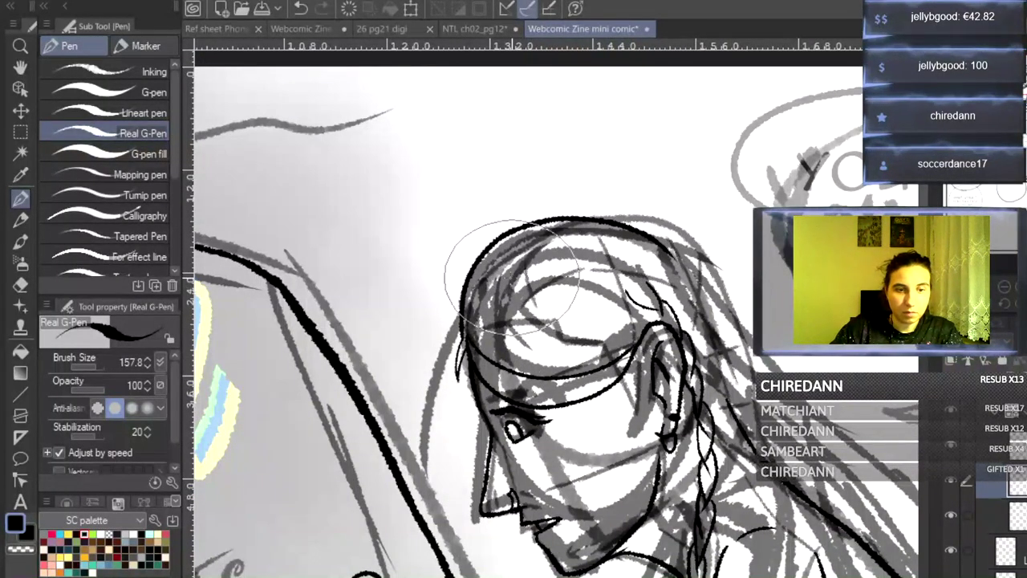
key(ctrl+z)
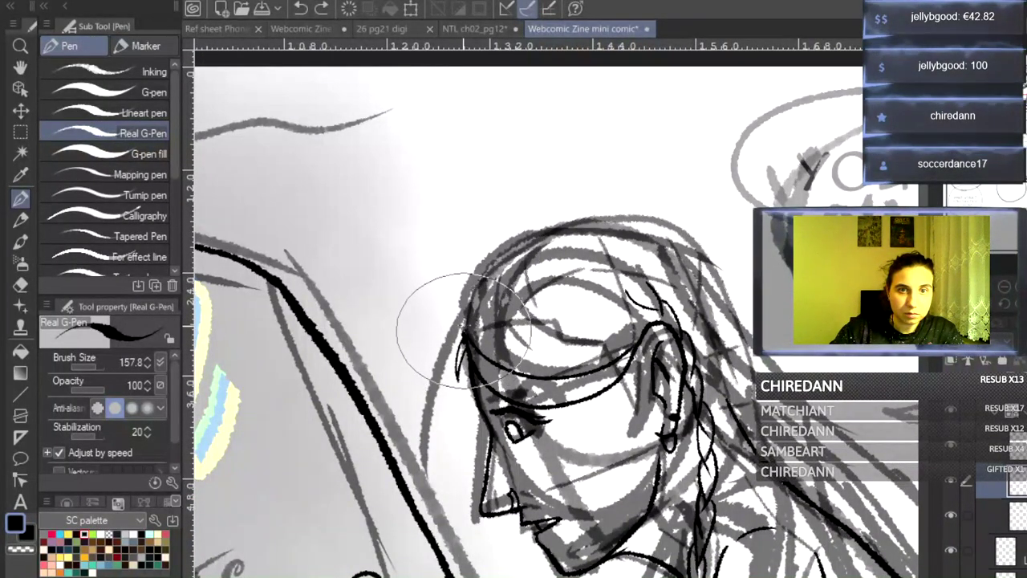
mouse_move(527, 214)
mouse_down()
mouse_move(610, 190)
mouse_move(682, 200)
mouse_up()
key(ctrl+z)
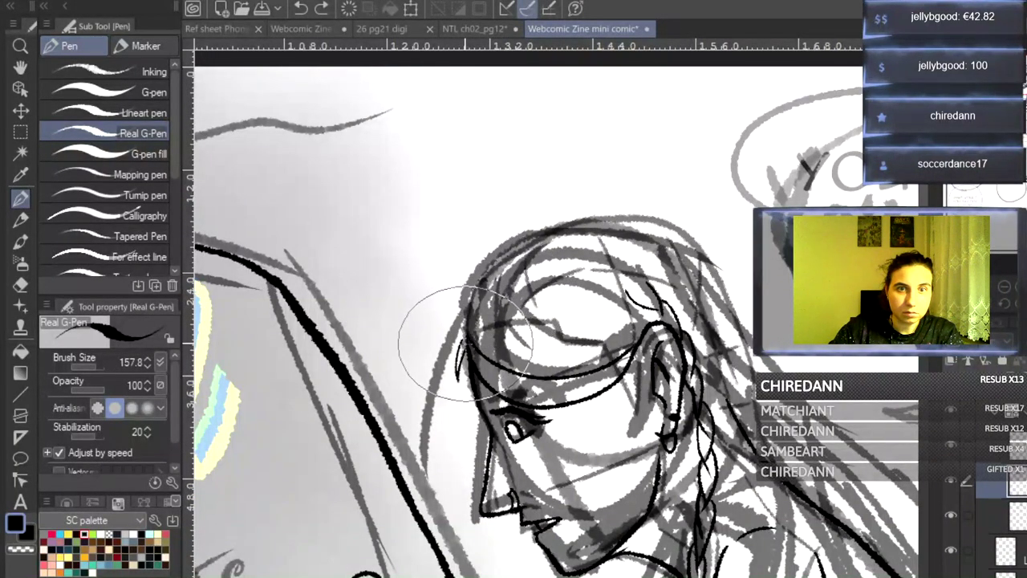
mouse_move(493, 242)
mouse_down()
mouse_move(594, 200)
mouse_move(678, 210)
mouse_move(722, 244)
mouse_move(750, 333)
mouse_up()
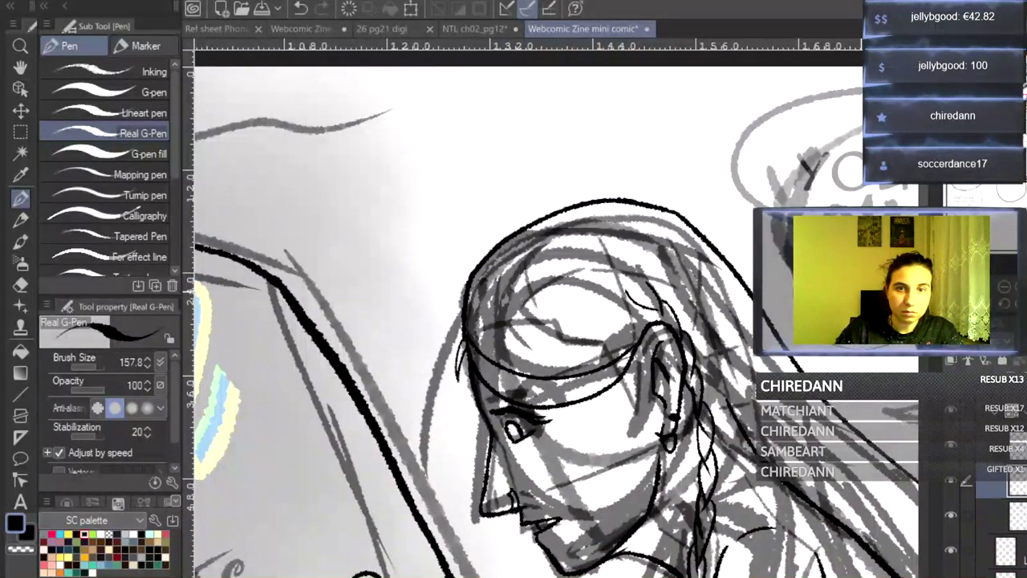
scroll(554, 309, down, 3)
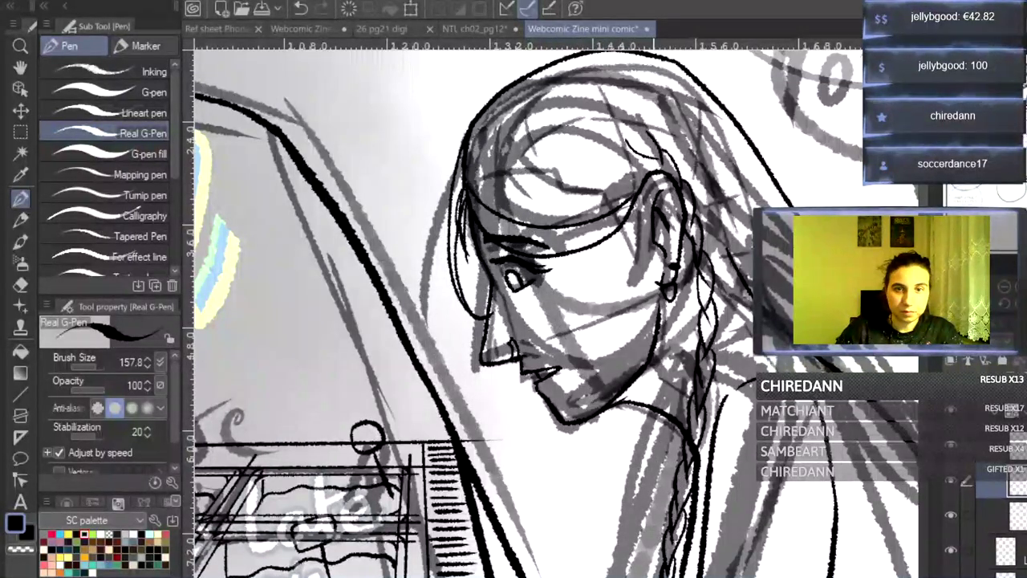
- Ink two clothing edge lines from the neck down to the panel's lower border, in front of the hanging braid
drag(657, 448, 631, 576)
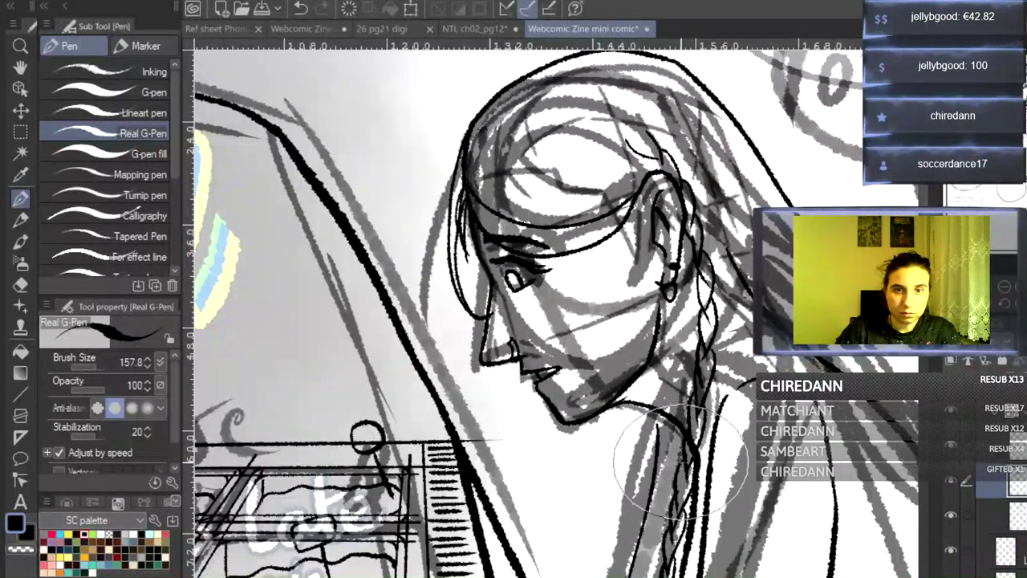
drag(656, 405, 657, 448)
scroll(554, 313, down, 3)
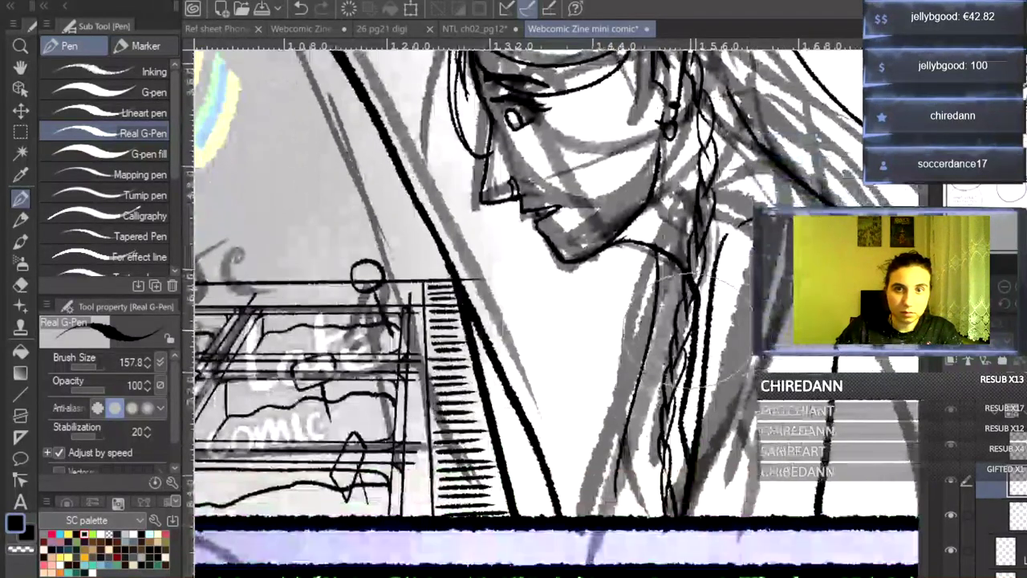
drag(670, 247, 616, 515)
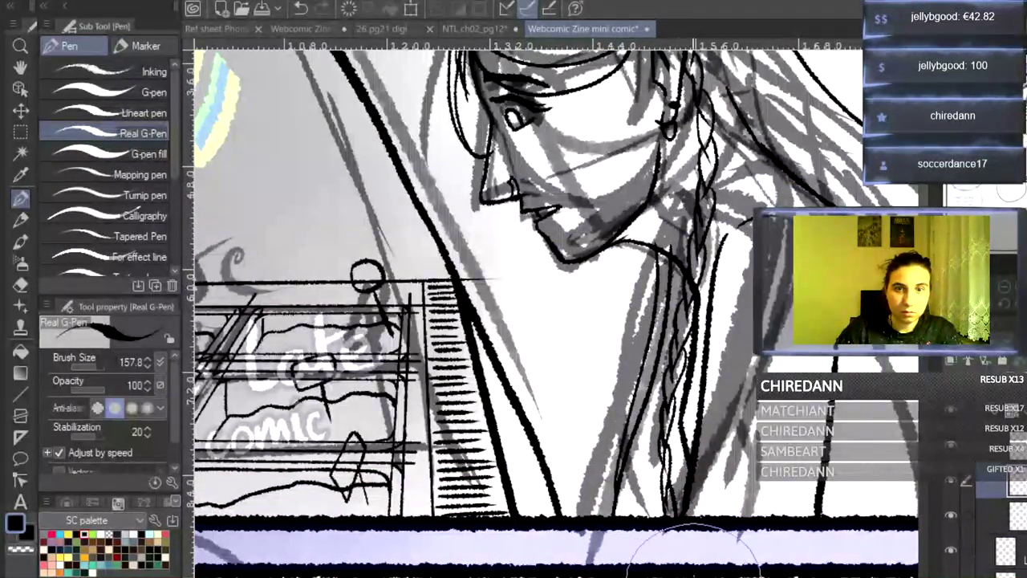
- Ink the pointed collar at the nape, the zigzag shoulder trim with ragged sleeve edge, and more line work on the lower braid
scroll(554, 313, right, 3)
drag(540, 144, 487, 229)
mouse_move(547, 130)
mouse_down()
mouse_move(592, 155)
mouse_move(485, 278)
mouse_up()
drag(505, 234, 483, 283)
mouse_move(519, 253)
mouse_down()
mouse_move(506, 299)
mouse_move(547, 261)
mouse_move(556, 290)
mouse_move(563, 265)
mouse_move(577, 277)
mouse_move(590, 263)
mouse_move(594, 294)
mouse_move(607, 289)
mouse_move(616, 318)
mouse_move(630, 321)
mouse_move(641, 380)
mouse_move(628, 417)
mouse_up()
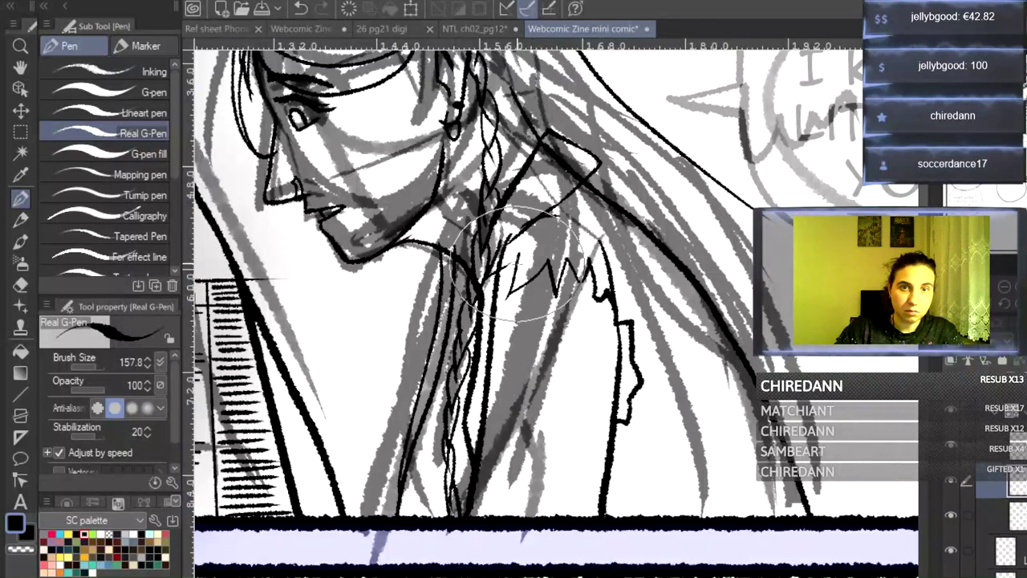
drag(517, 257, 487, 278)
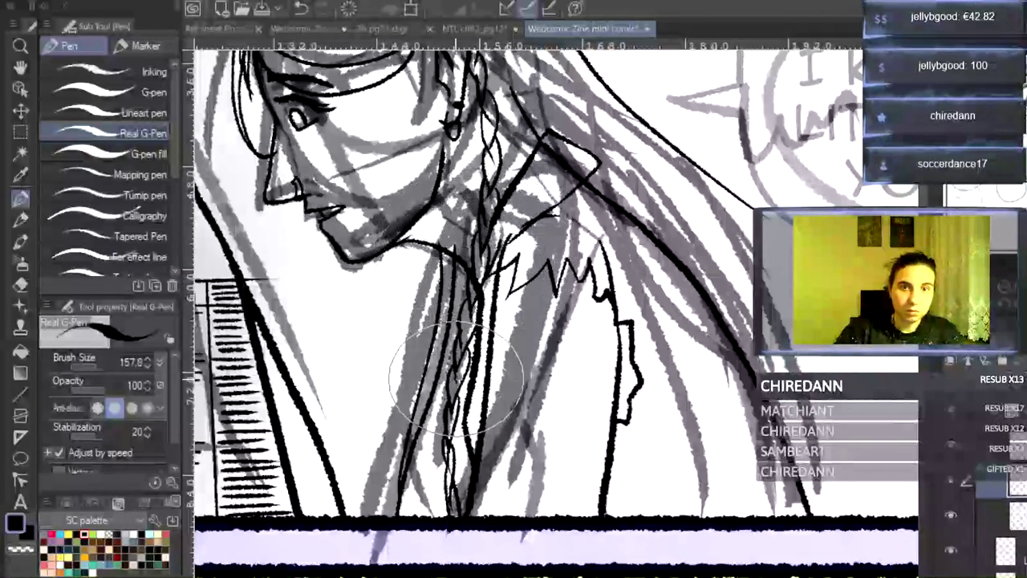
drag(466, 385, 465, 512)
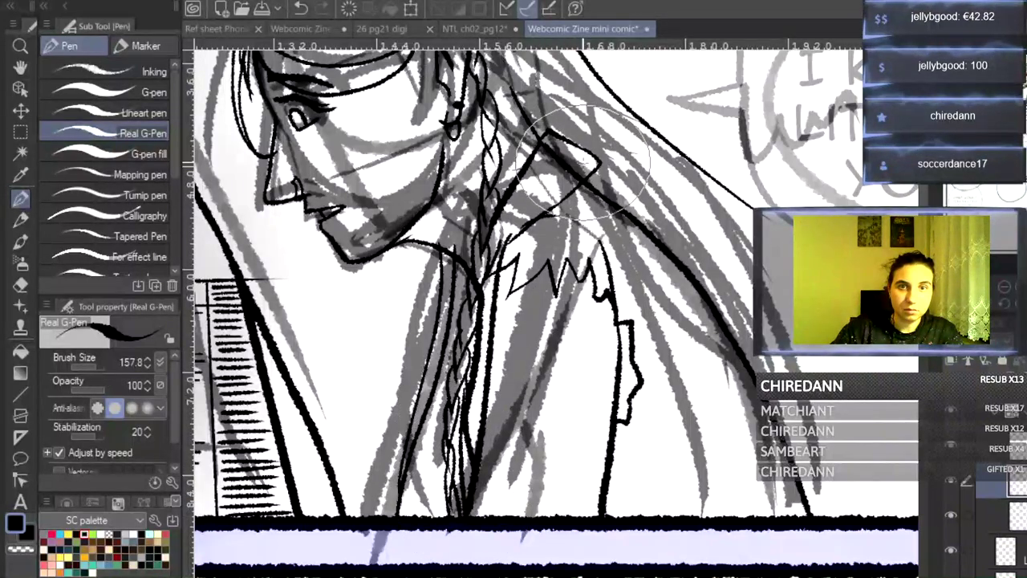
- Ink a second line along the back, a short cross seam, the shoulder curve, and fold lines on the sleeve and body
mouse_move(598, 170)
mouse_down()
mouse_move(660, 219)
mouse_move(722, 298)
mouse_move(706, 261)
mouse_move(699, 256)
mouse_move(824, 463)
mouse_move(824, 494)
mouse_move(811, 436)
mouse_move(799, 474)
mouse_up()
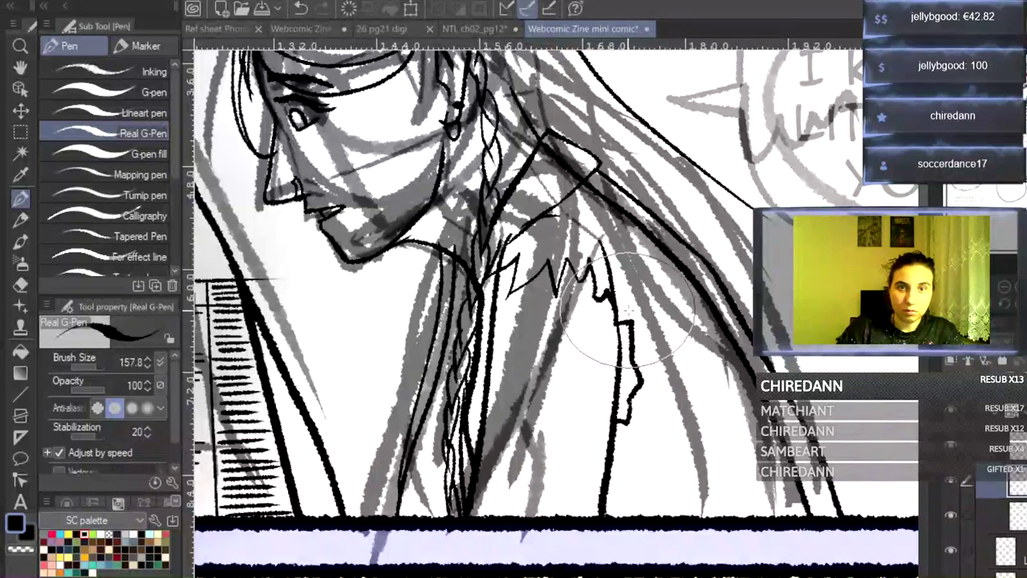
drag(648, 322, 722, 275)
drag(542, 219, 588, 219)
drag(642, 395, 665, 512)
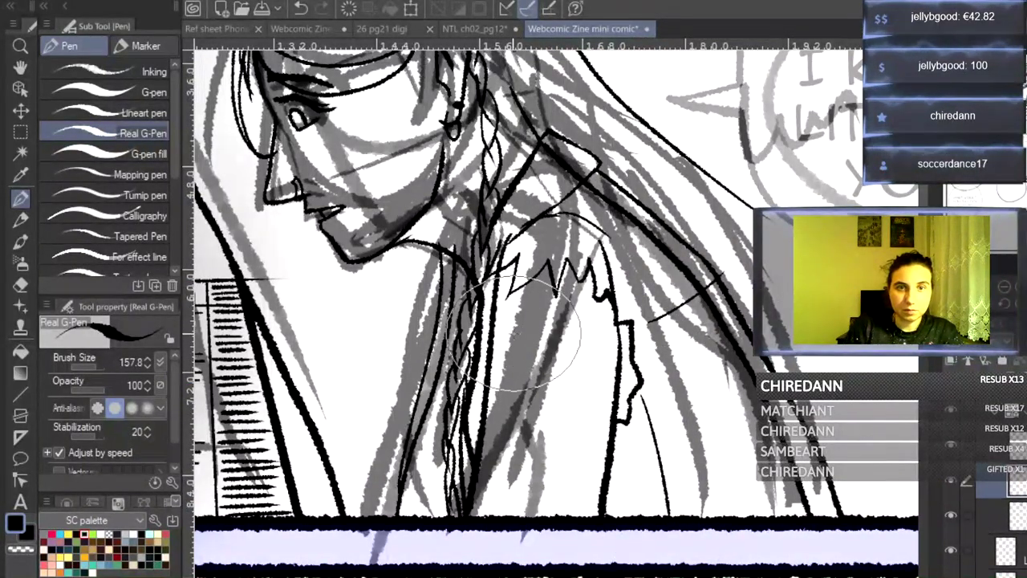
drag(515, 310, 520, 482)
drag(548, 444, 551, 506)
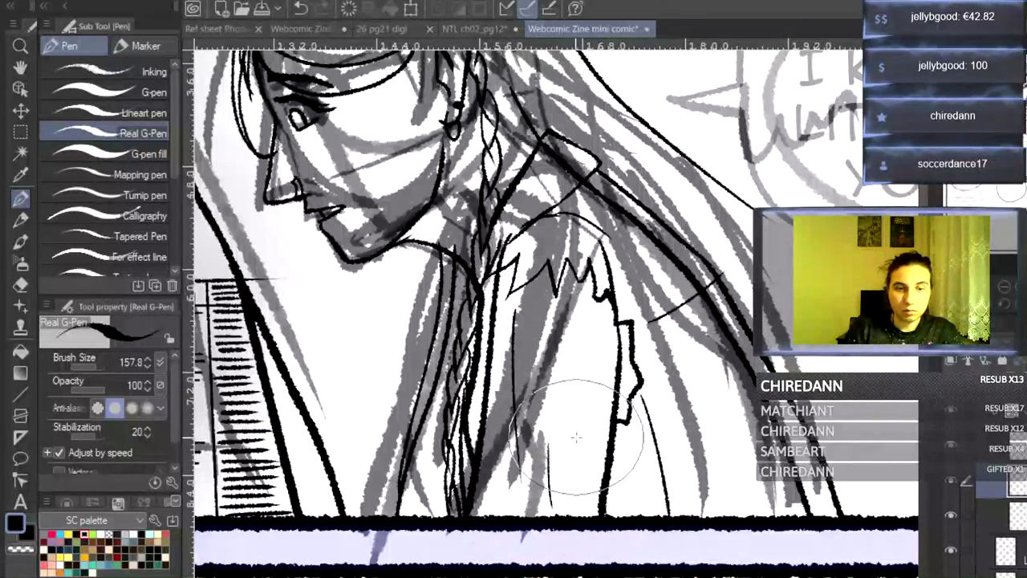
- Ink long flowing hair strands from behind the ear and the back of the head down over the back to the panel border
scroll(584, 417, up, 5)
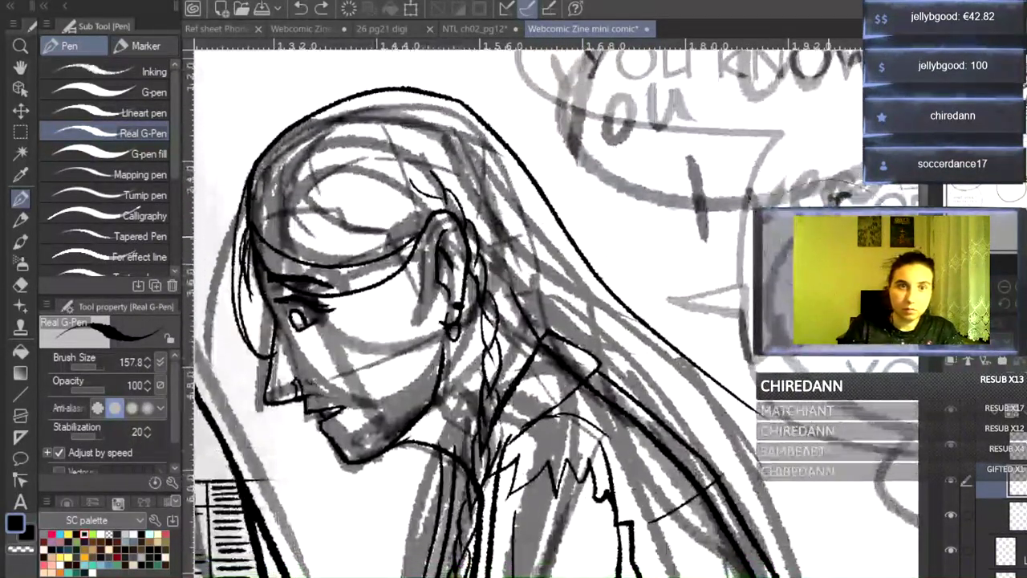
drag(470, 293, 786, 576)
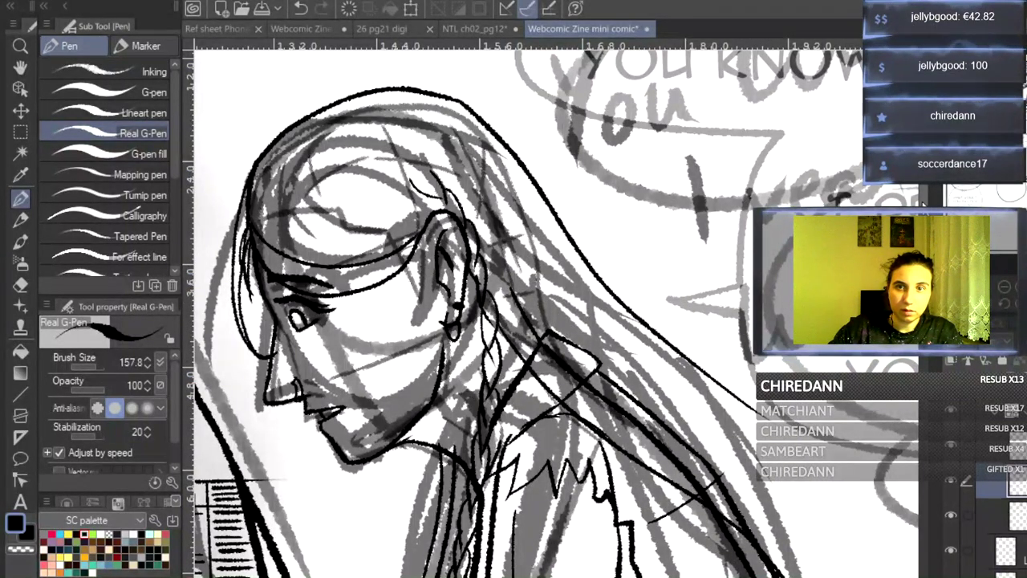
scroll(555, 313, down, 3)
key(ctrl+minus)
drag(590, 228, 834, 505)
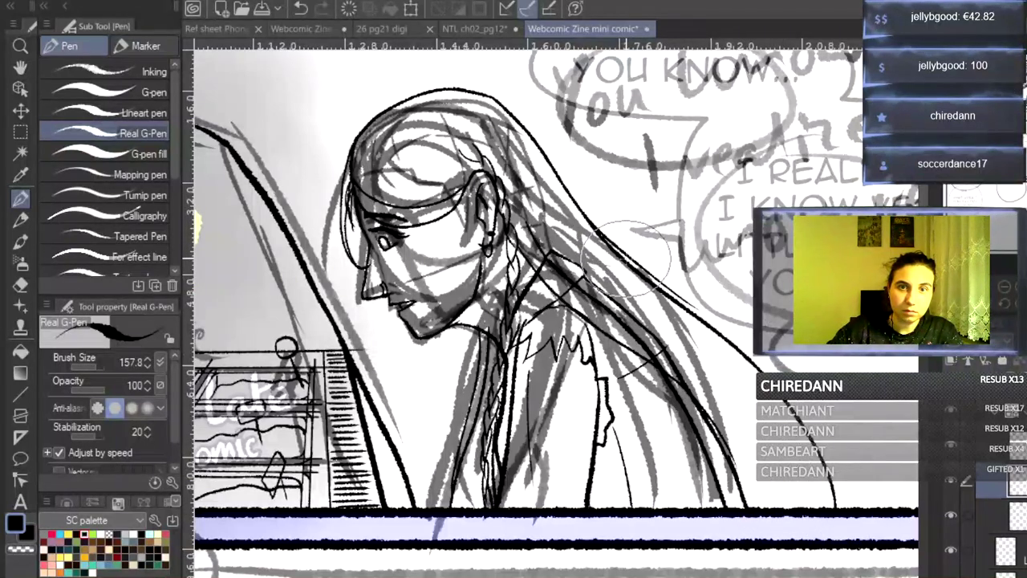
mouse_move(618, 244)
mouse_down()
mouse_move(770, 360)
mouse_move(873, 505)
mouse_up()
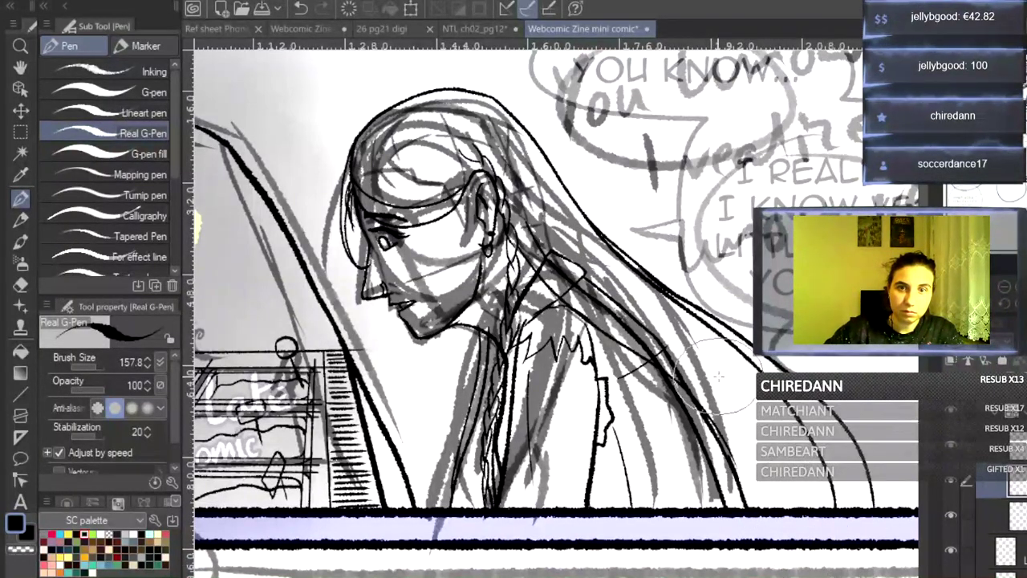
drag(722, 357, 866, 504)
drag(750, 382, 821, 503)
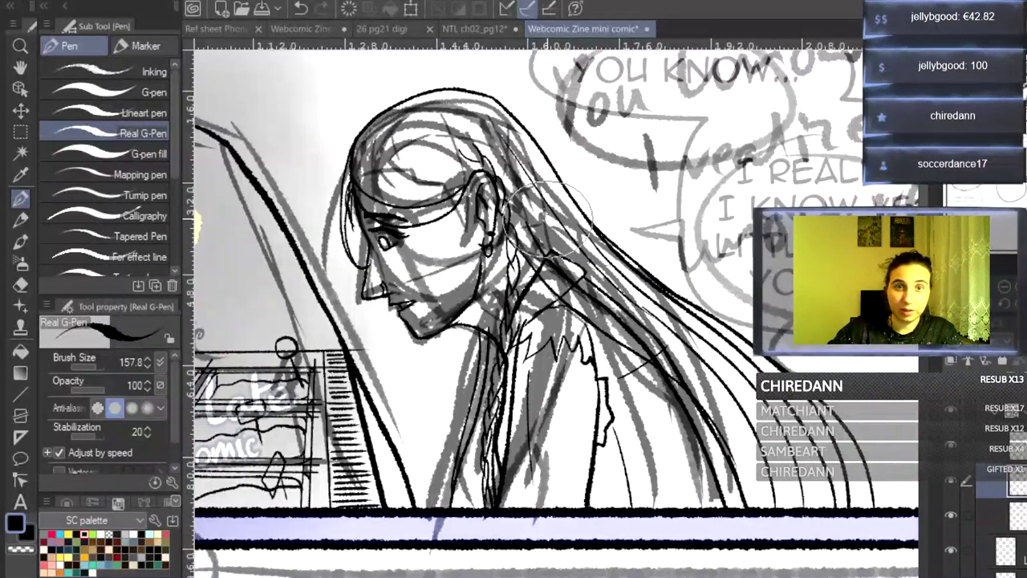
mouse_move(691, 382)
mouse_down()
mouse_move(735, 441)
mouse_move(748, 504)
mouse_up()
mouse_move(629, 368)
mouse_down()
mouse_move(679, 416)
mouse_move(703, 506)
mouse_up()
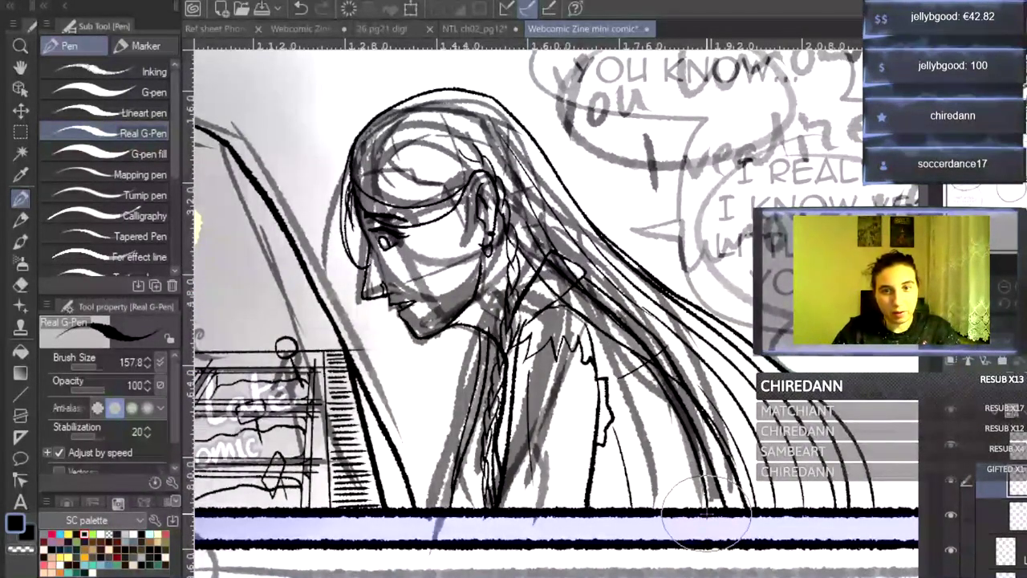
- Erase the doubled, overlapping hair contour lines over the back with the vector eraser
scroll(550, 313, up, 1)
scroll(550, 313, down, 7)
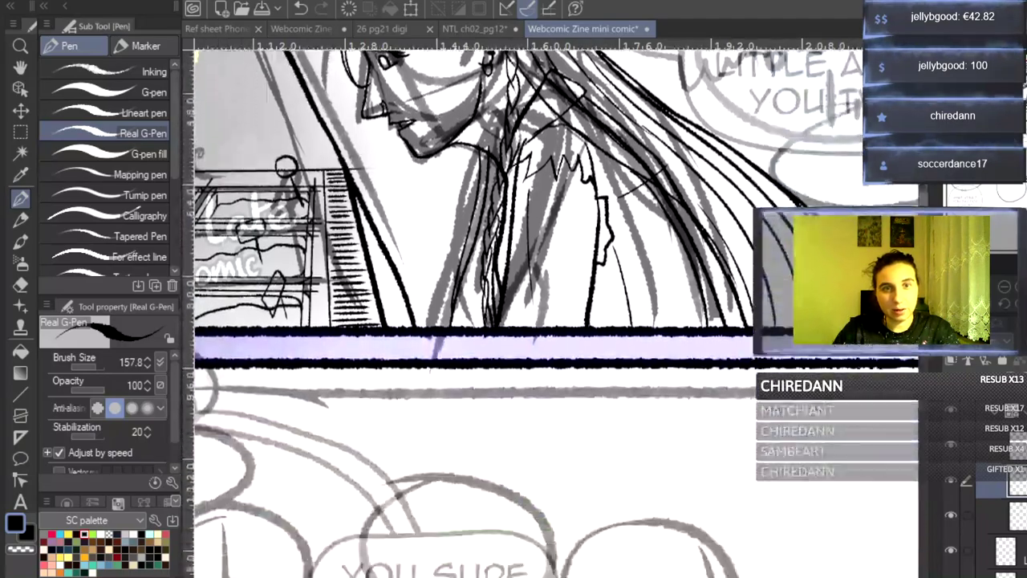
scroll(550, 313, up, 7)
scroll(549, 313, up, 2)
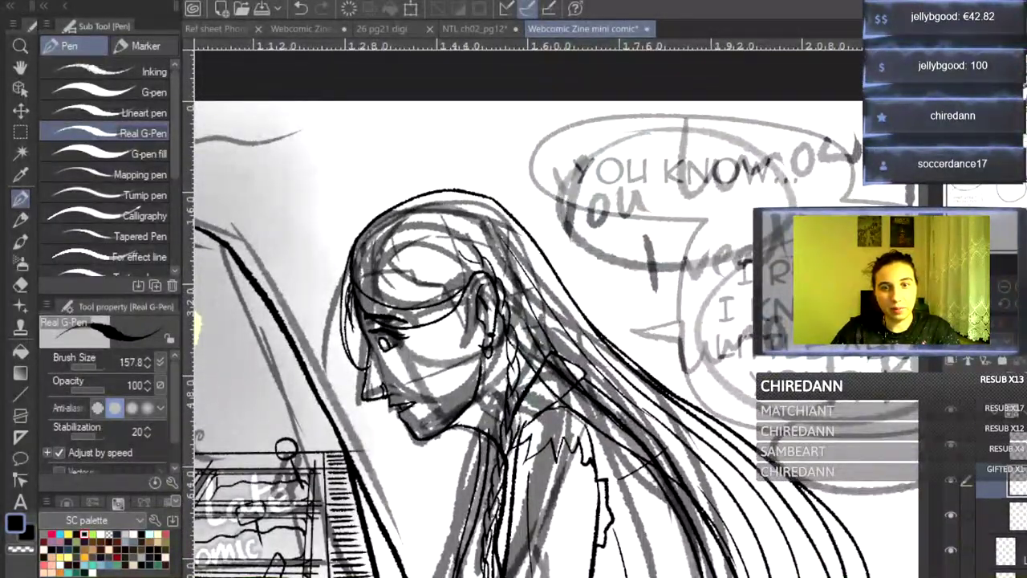
scroll(549, 313, right, 6)
scroll(549, 313, left, 5)
scroll(550, 313, left, 3)
scroll(550, 313, right, 4)
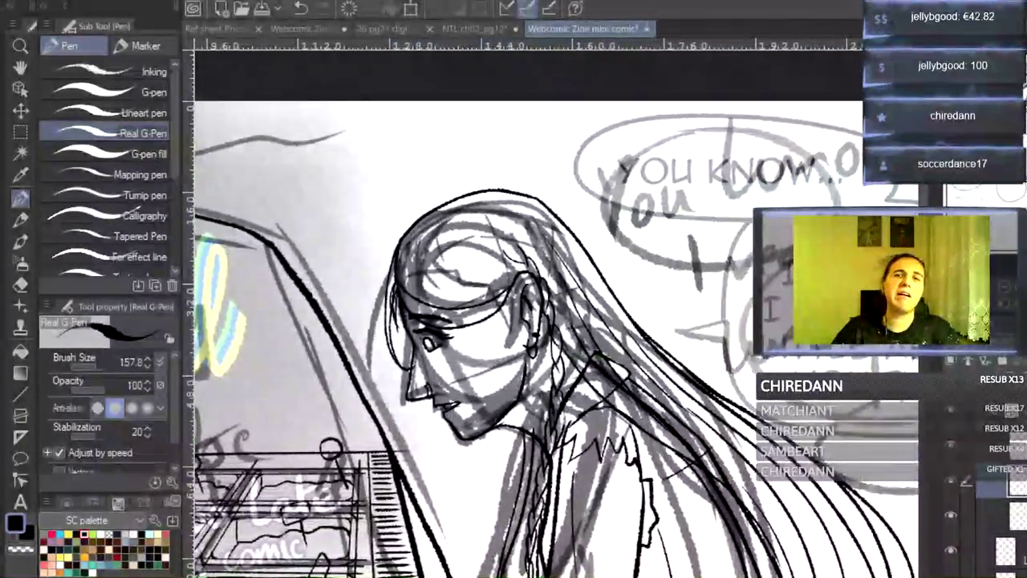
key(ctrl+plus)
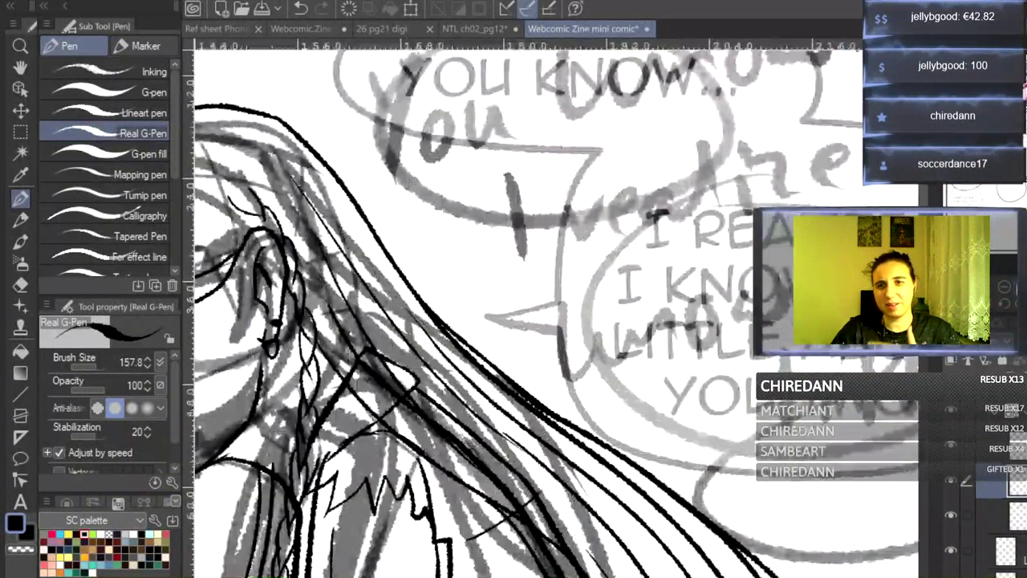
key(e)
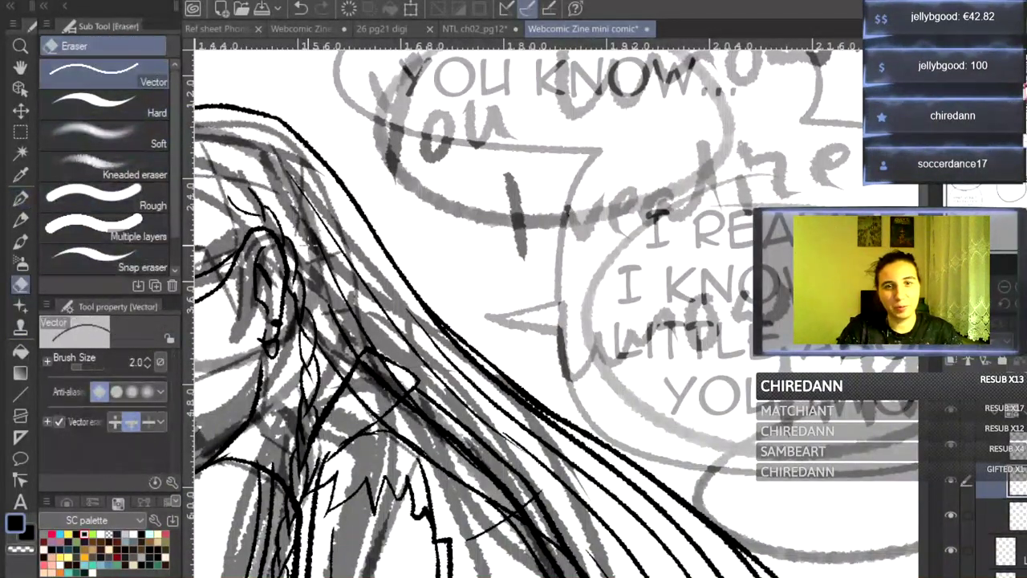
mouse_move(644, 507)
mouse_down()
mouse_move(581, 422)
mouse_move(478, 355)
mouse_up()
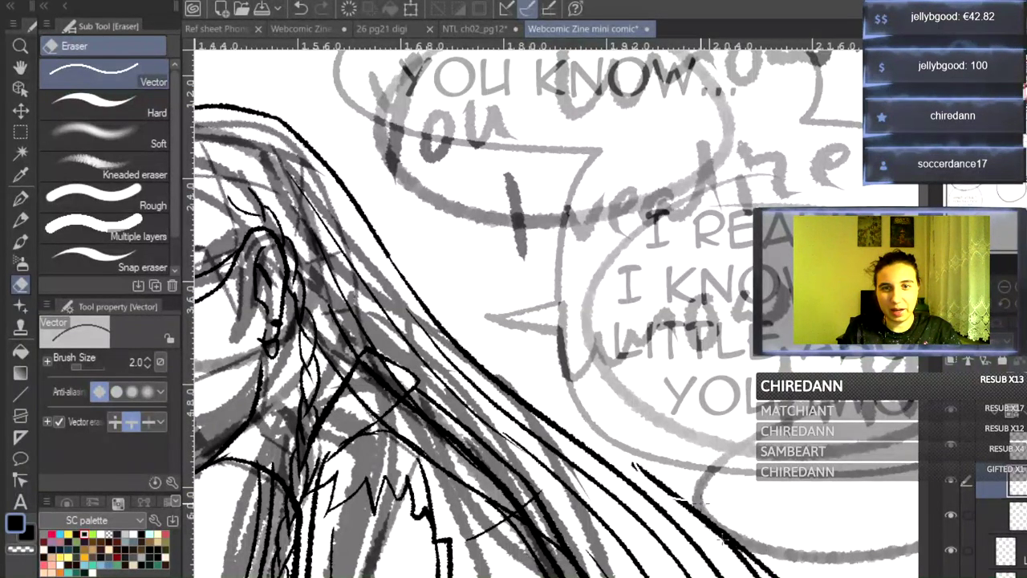
drag(696, 504, 743, 544)
- Redraw the outer hair strand down the back with the Real G-Pen, following the cleaned contour
click(21, 199)
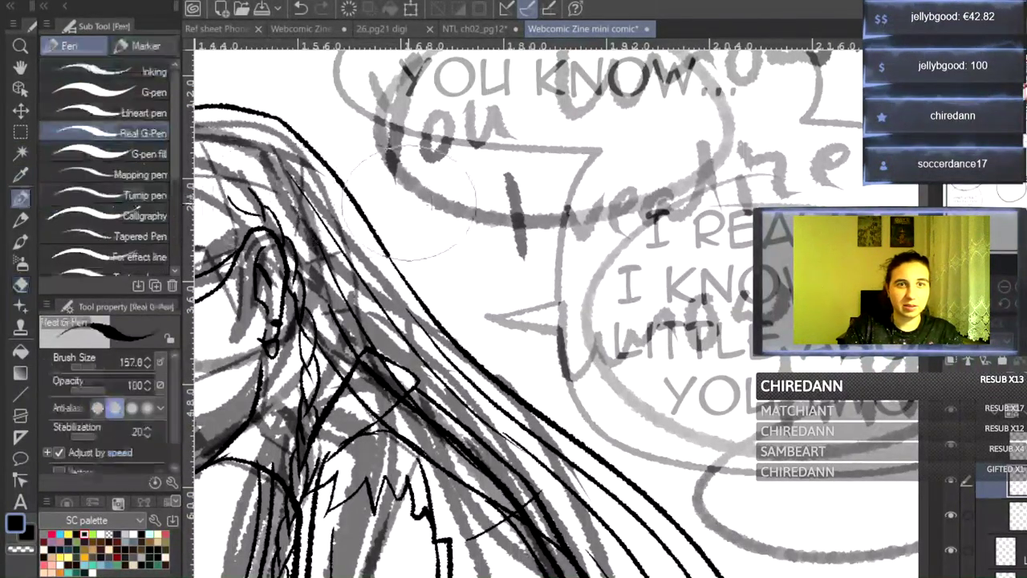
key(ctrl+minus)
mouse_move(409, 253)
mouse_down()
mouse_move(528, 377)
mouse_move(653, 459)
mouse_move(734, 553)
mouse_up()
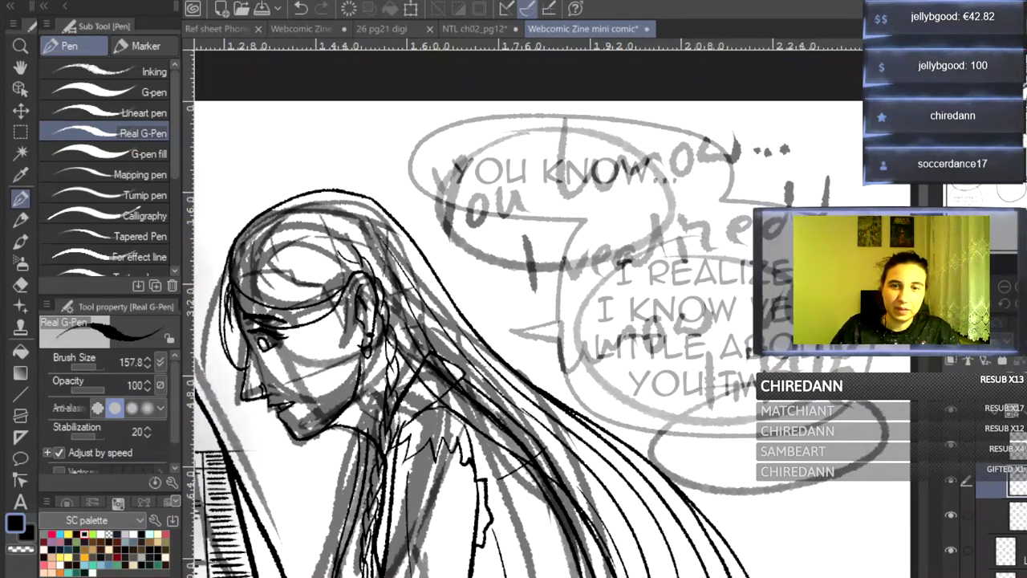
- Look over the first panel, from the title lettering and display case to the inked character
scroll(553, 337, left, 5)
scroll(553, 337, left, 1)
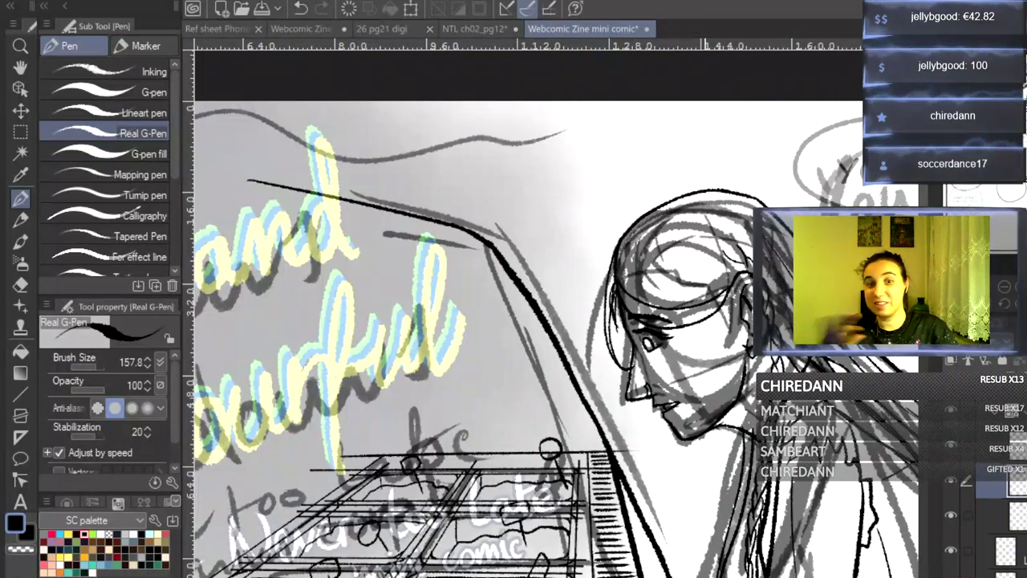
scroll(554, 336, left, 3)
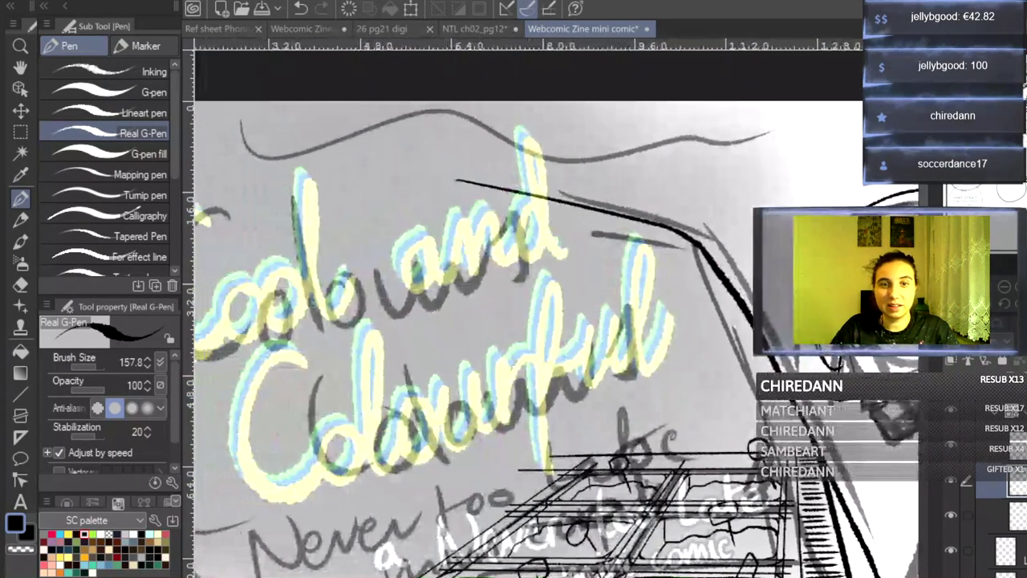
scroll(553, 337, right, 5)
scroll(554, 336, left, 4)
scroll(553, 337, right, 5)
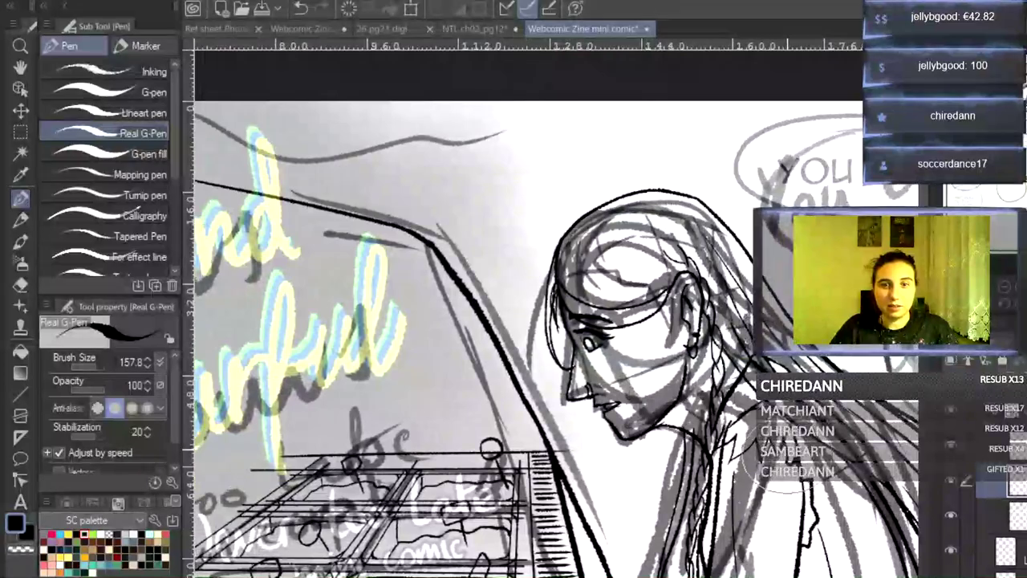
scroll(554, 337, down, 3)
scroll(554, 337, up, 1)
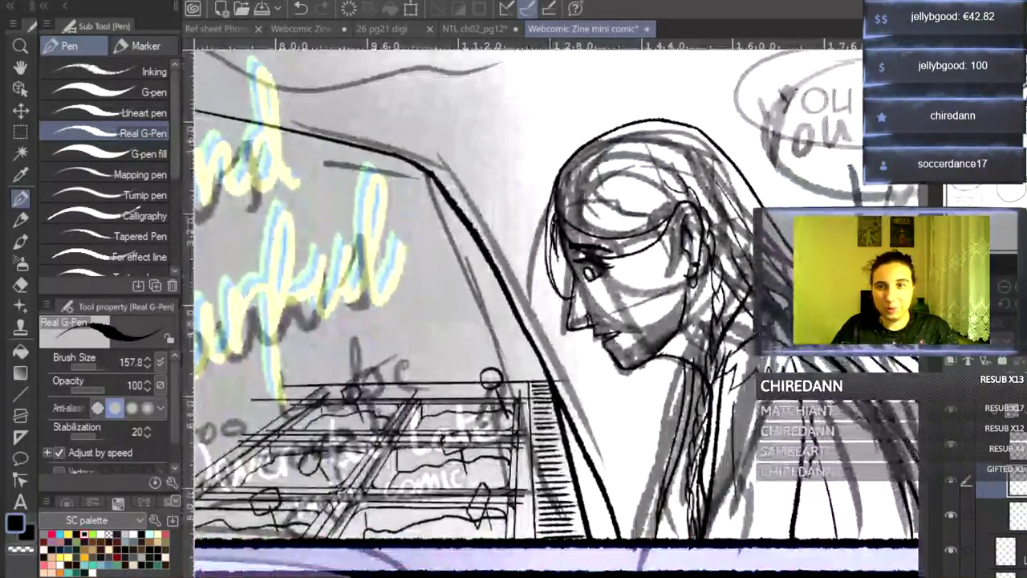
- Examine the second panel's rough heads and speech balloons, and compare its layout with the first panel
scroll(554, 337, down, 10)
drag(914, 364, 915, 362)
scroll(1009, 293, down, 3)
scroll(553, 321, left, 5)
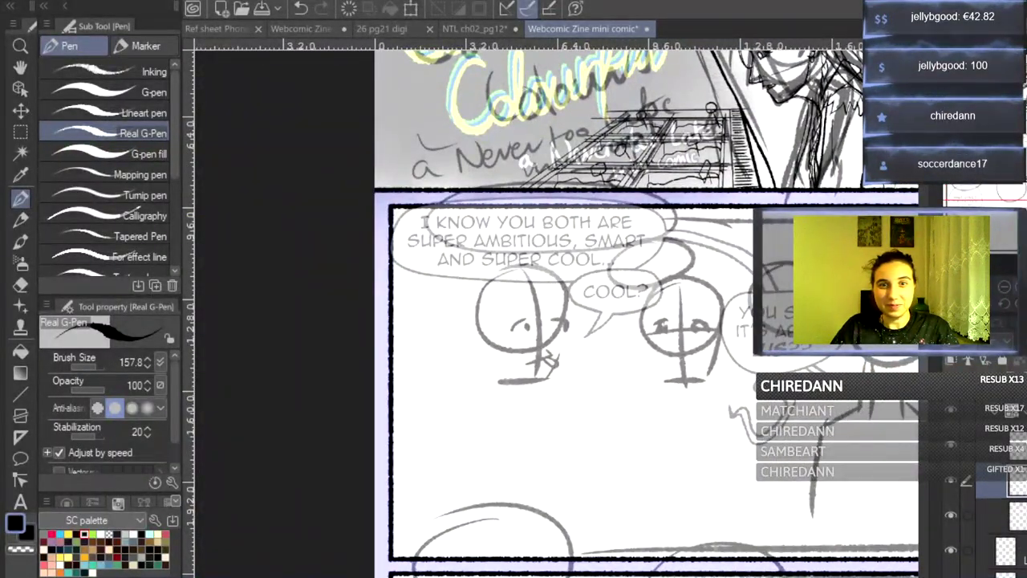
scroll(521, 353, up, 2)
scroll(556, 321, right, 5)
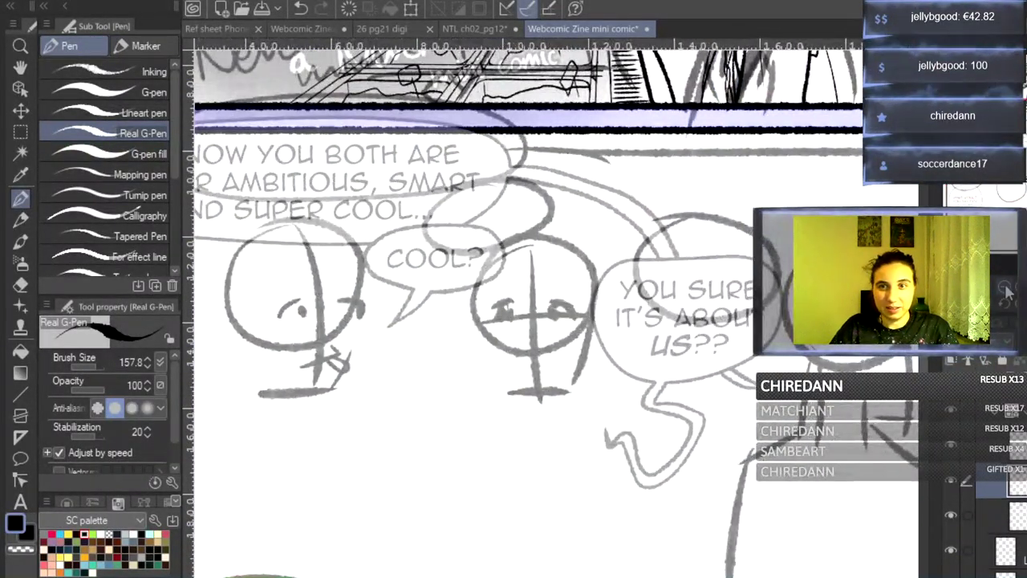
scroll(560, 355, down, 2)
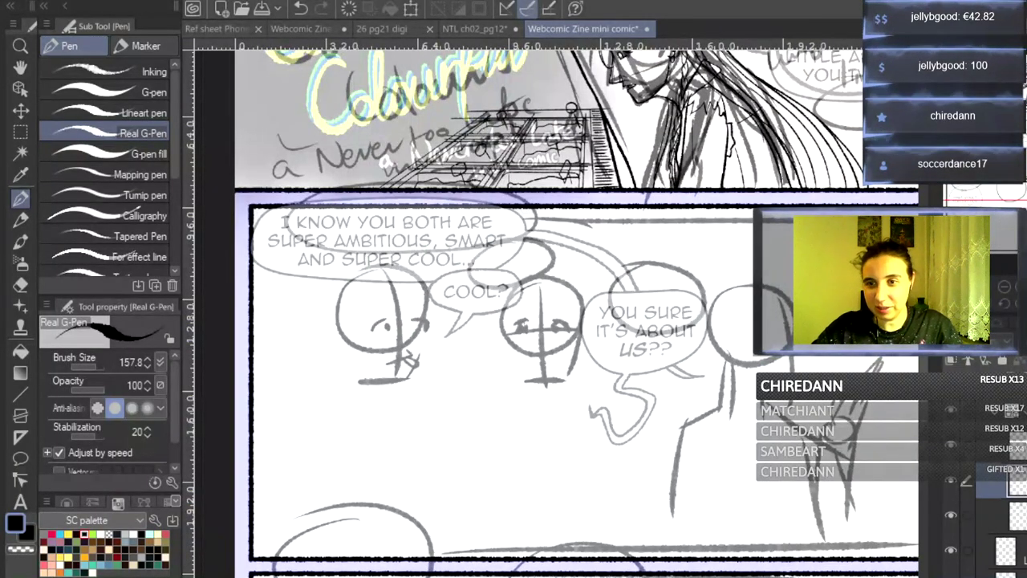
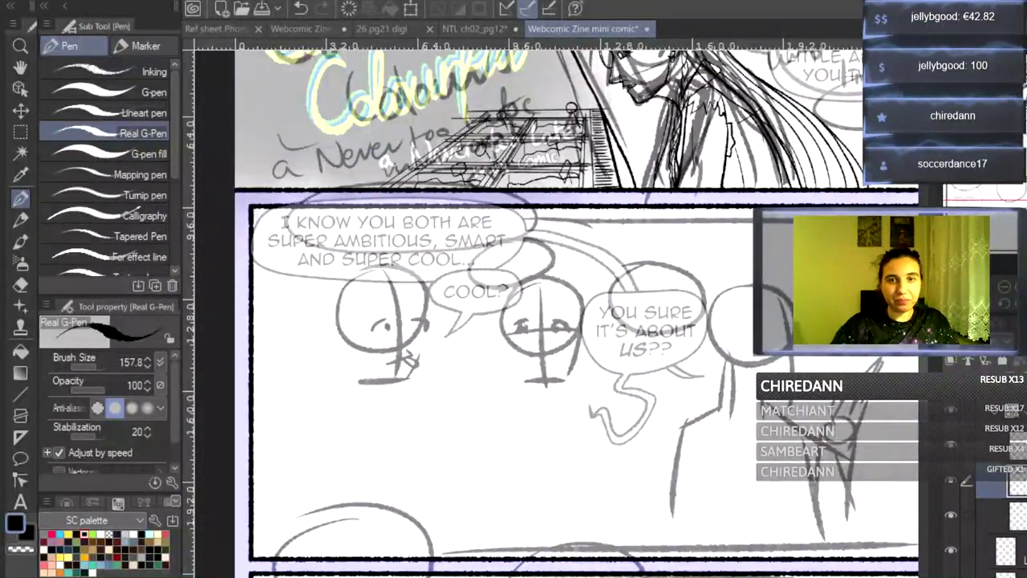
key(ctrl+minus)
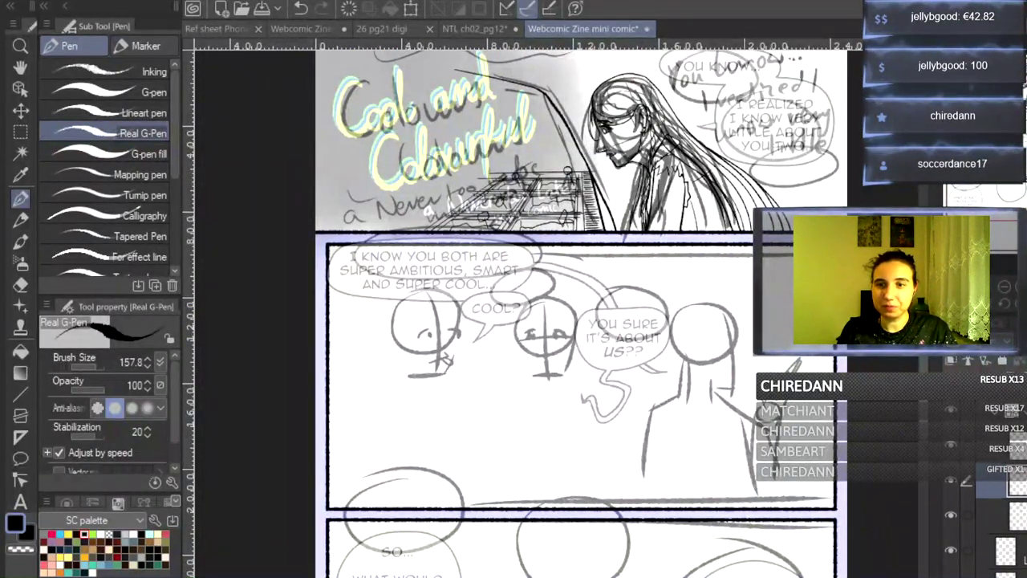
scroll(465, 177, up, 2)
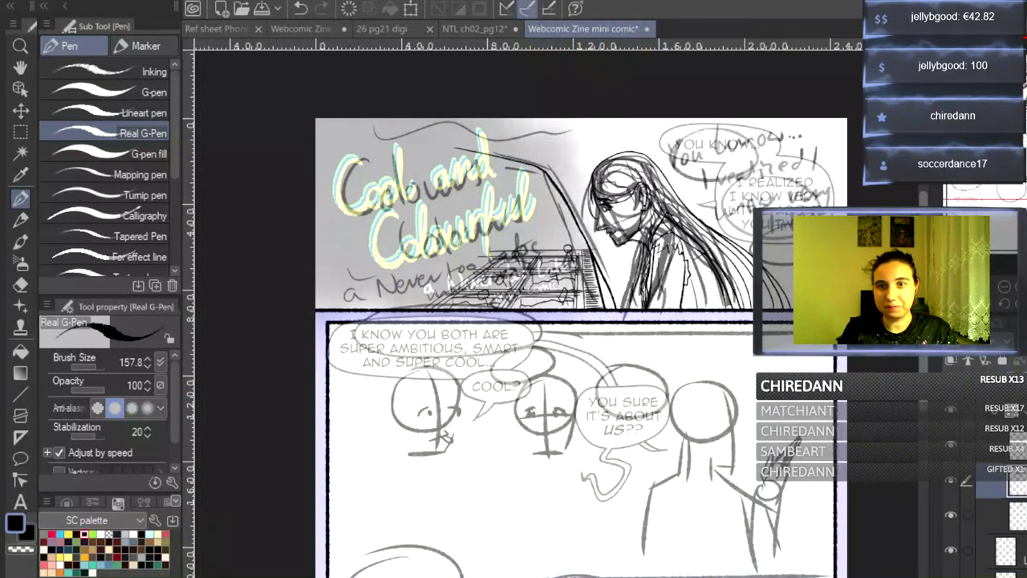
scroll(578, 321, down, 3)
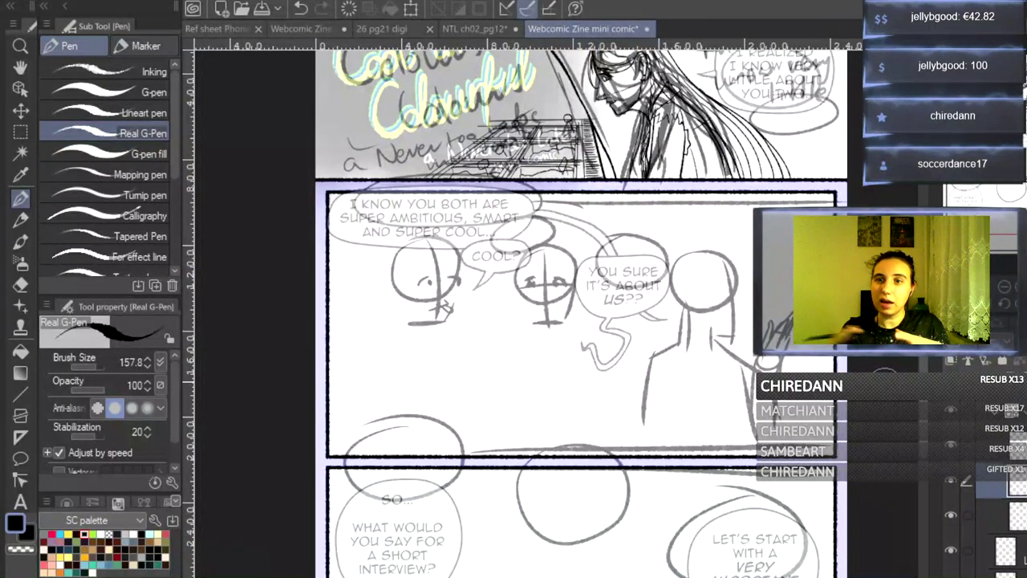
key(ctrl+plus)
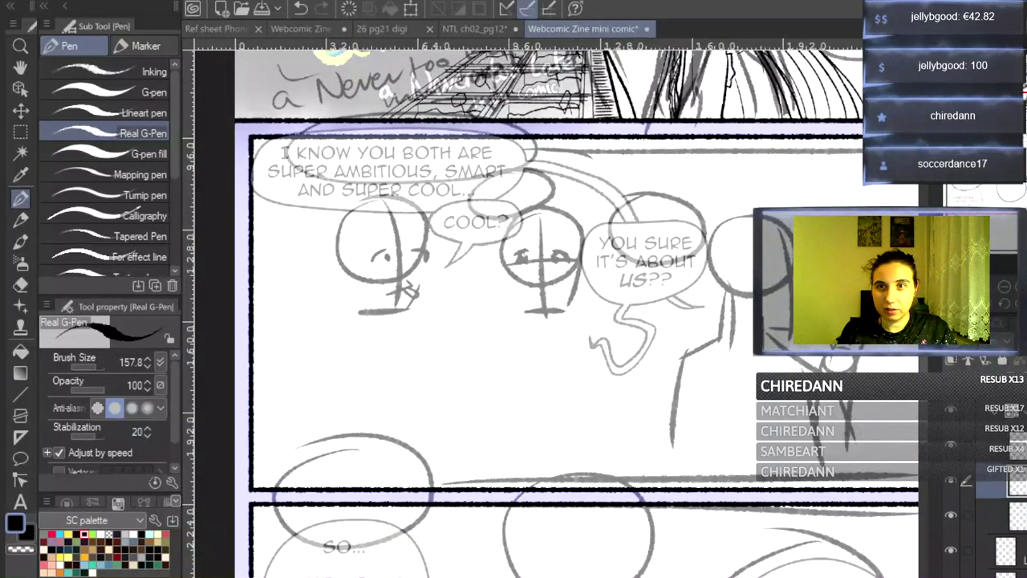
- Toggle the visibility of individual layers and panel folders to find which ones hold the rough artwork for the lower panels
click(953, 515)
click(949, 484)
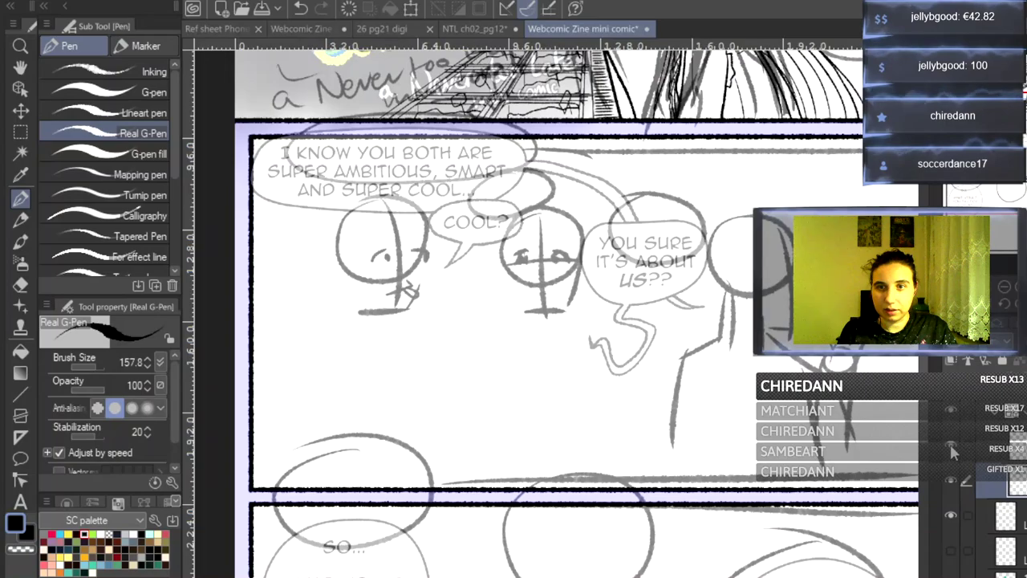
scroll(577, 321, up, 3)
scroll(578, 321, down, 1)
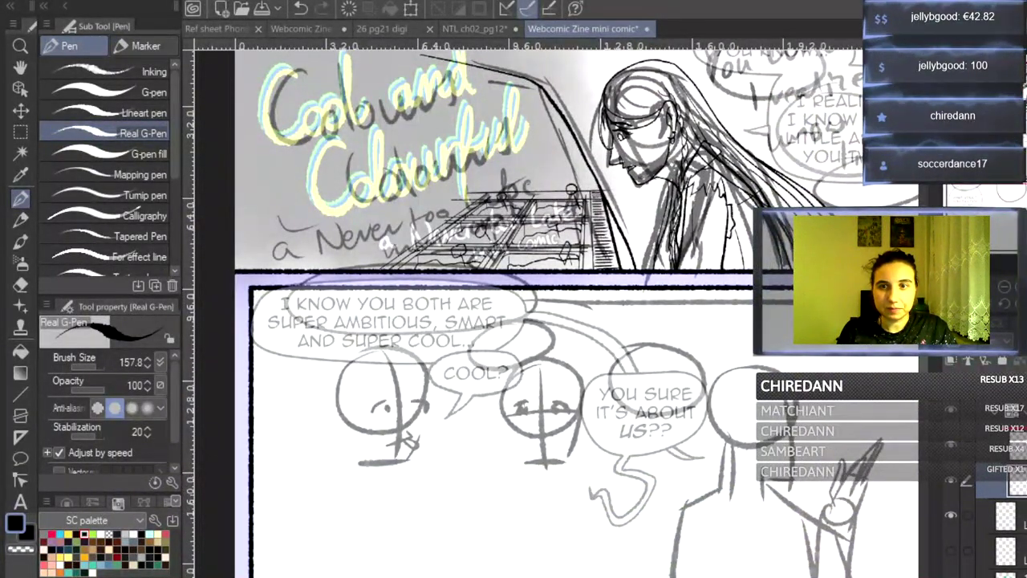
click(999, 447)
click(950, 482)
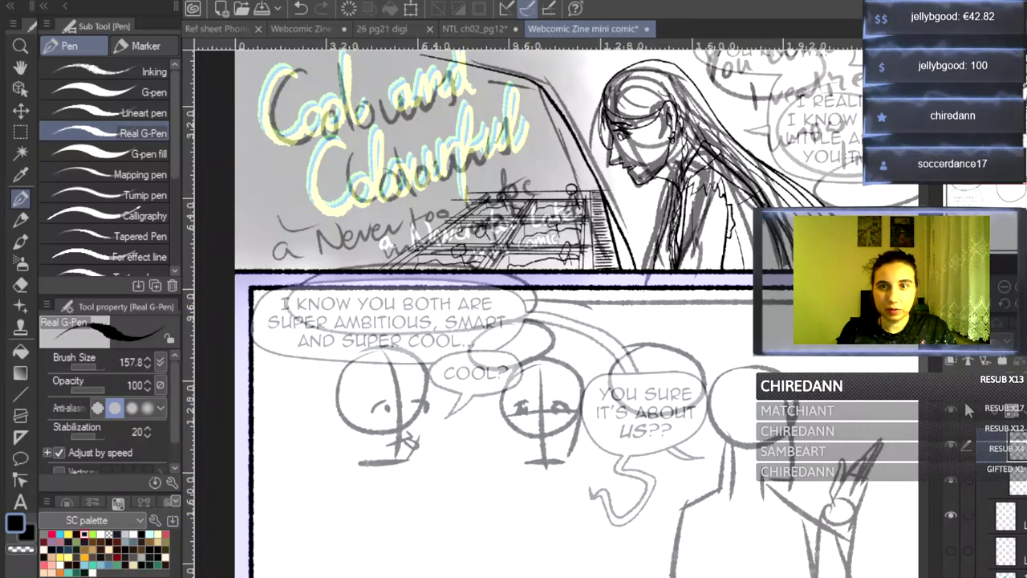
scroll(577, 321, down, 3)
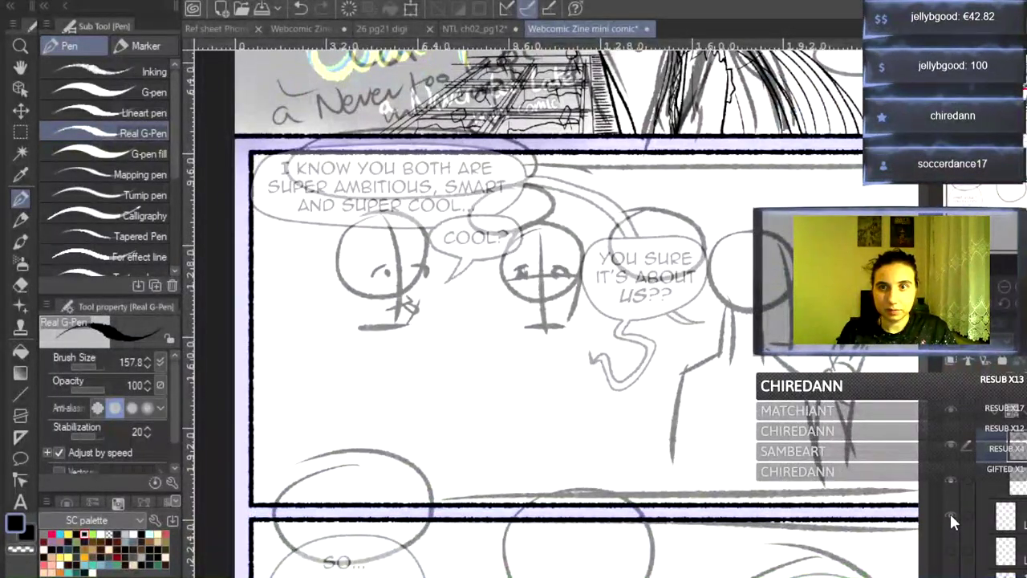
click(950, 515)
click(951, 551)
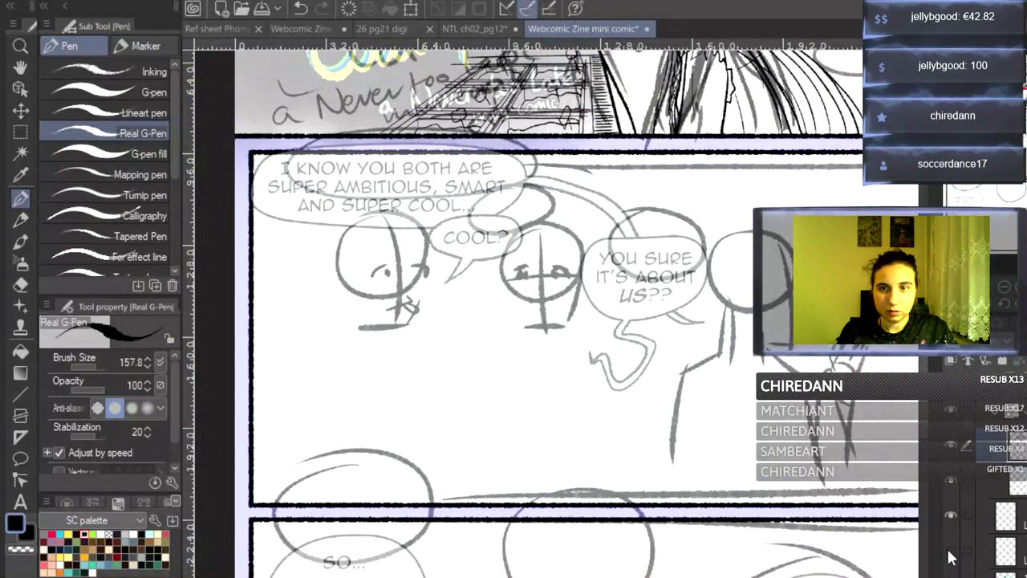
click(955, 522)
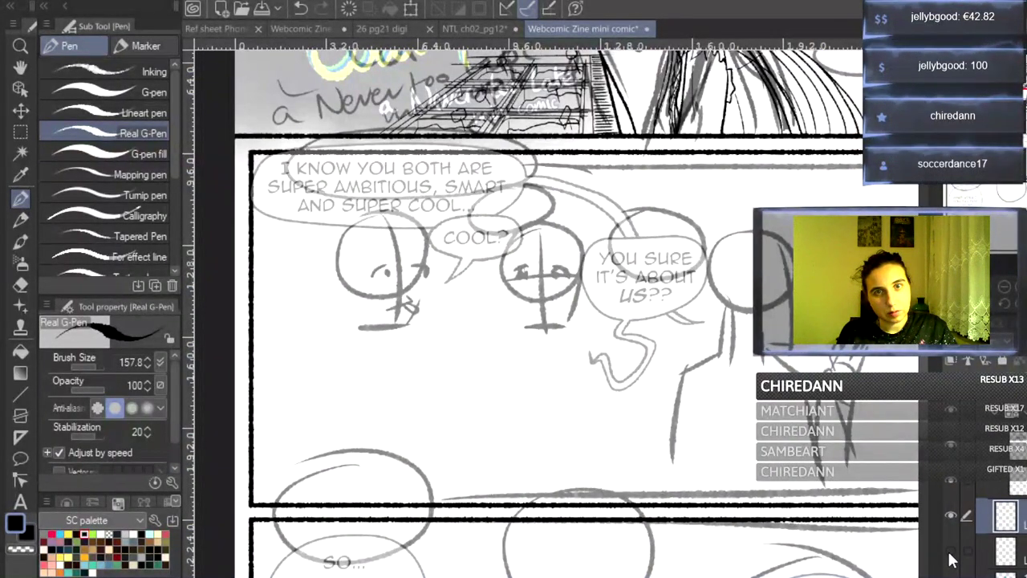
click(1008, 551)
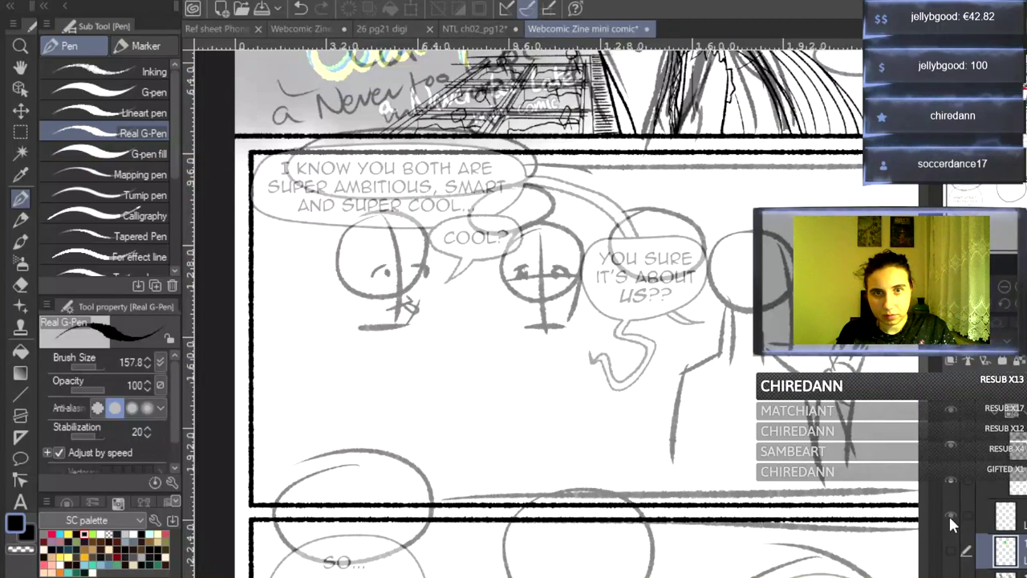
click(1003, 516)
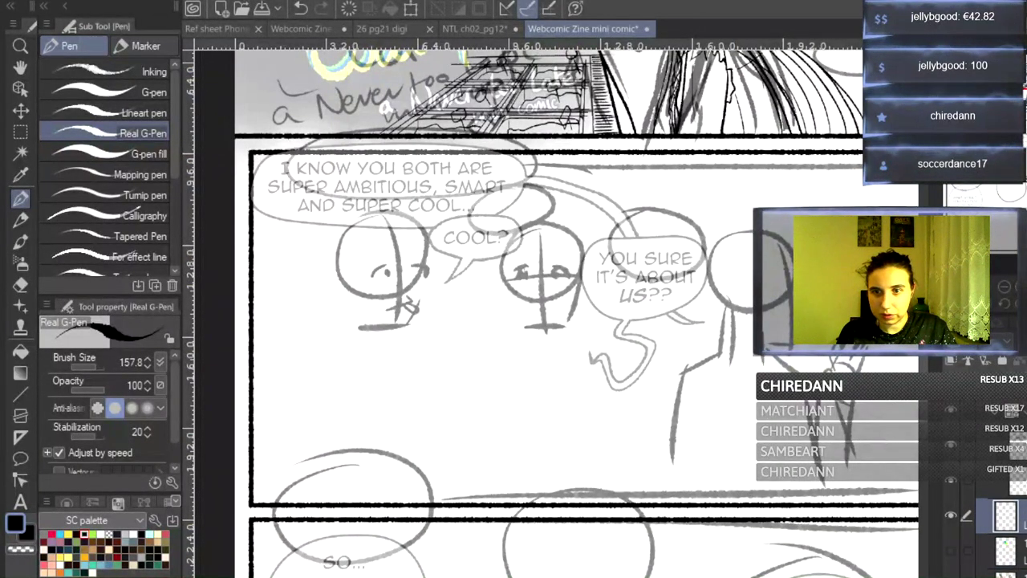
click(950, 515)
click(951, 519)
click(950, 520)
scroll(950, 518, down, 10)
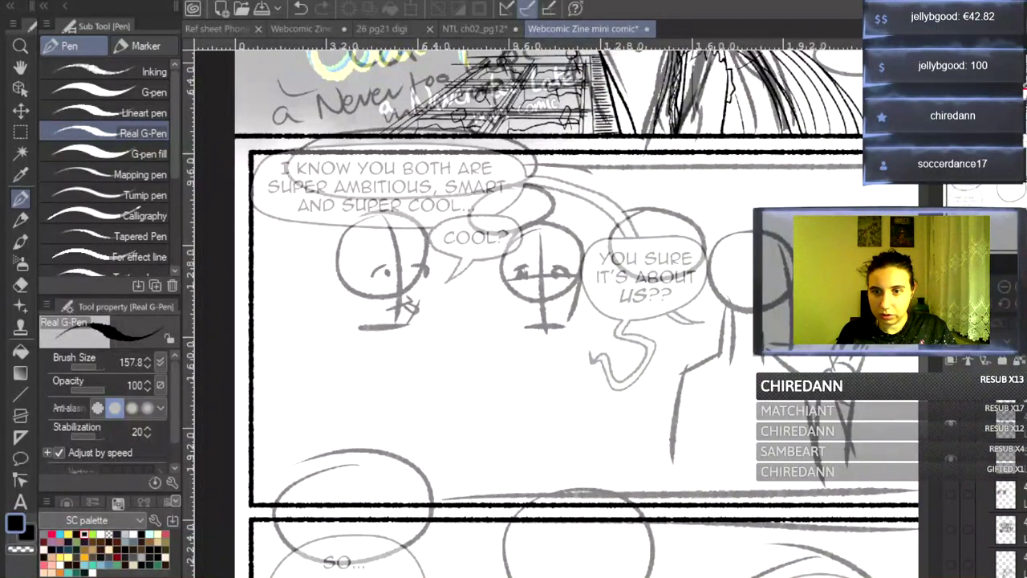
click(951, 459)
key(ctrl+z)
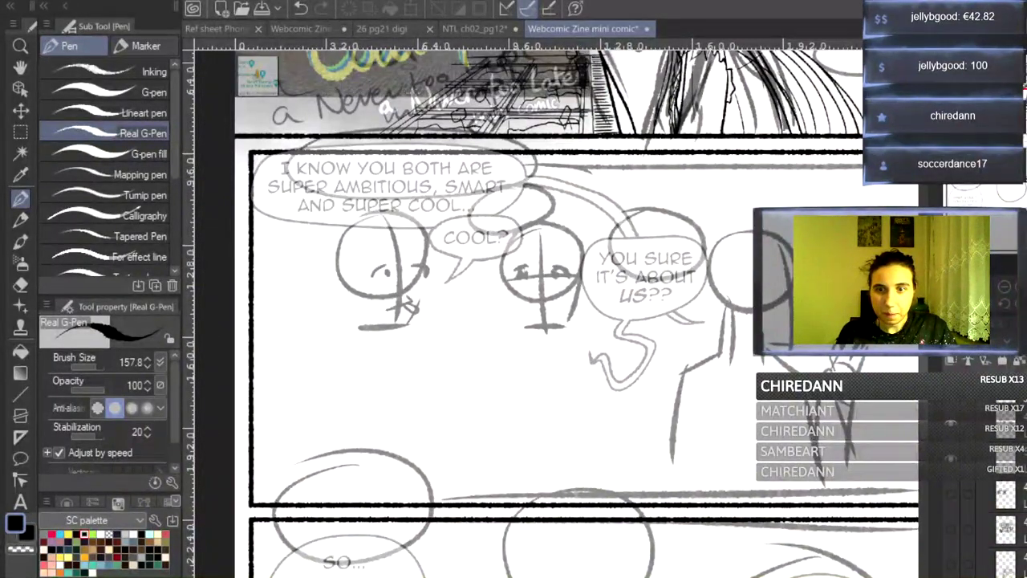
- Show the third panel's rough sketch layer with the handwritten interview dialogue and the figure holding an ice cream
scroll(554, 313, up, 2)
scroll(553, 313, down, 3)
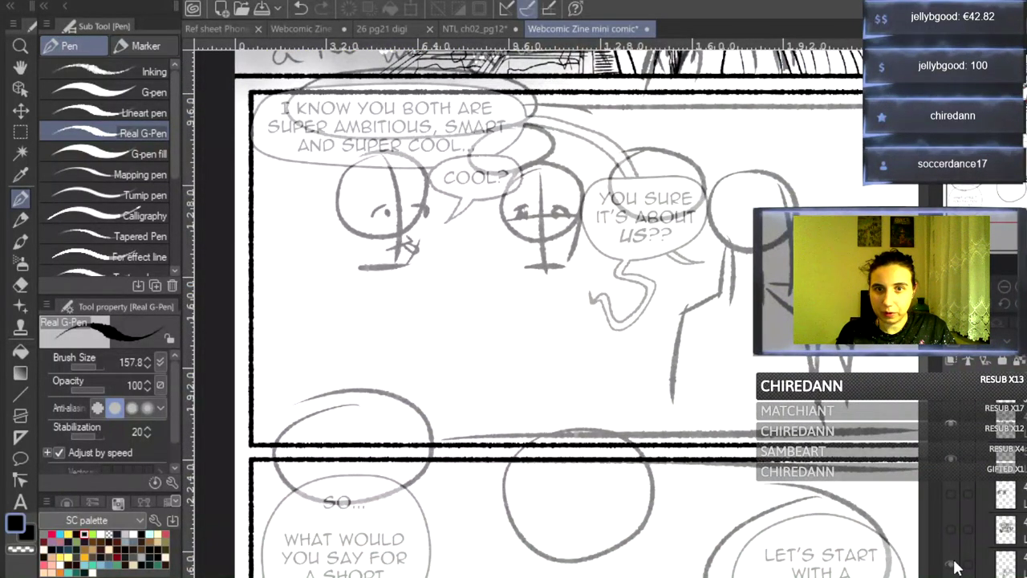
click(953, 565)
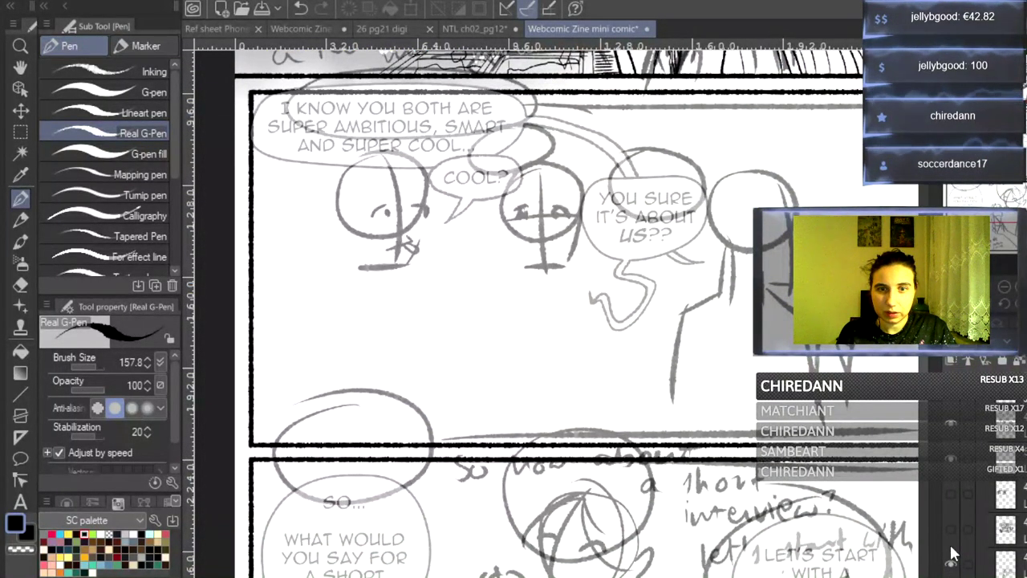
scroll(562, 321, down, 5)
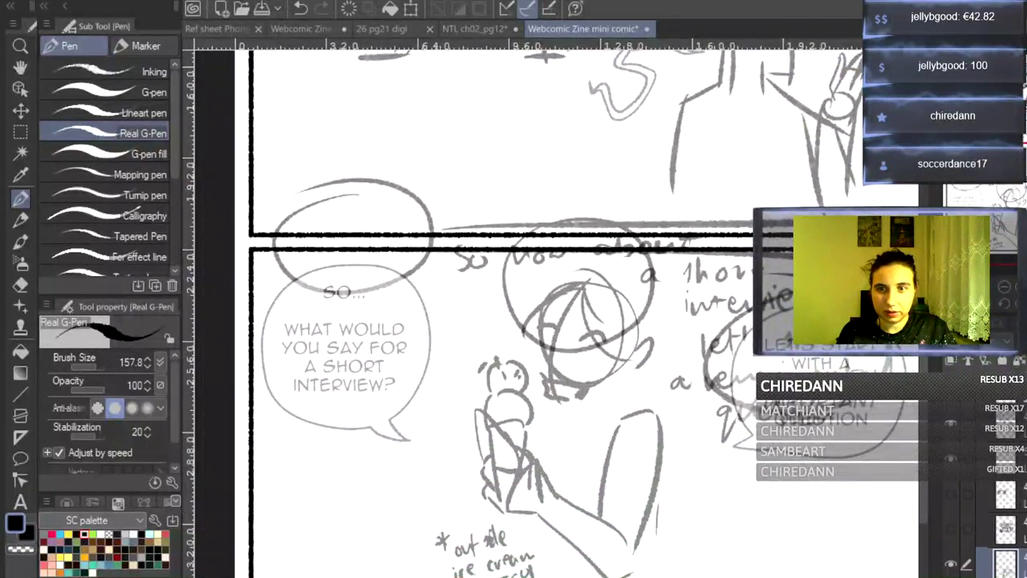
- Move the interview rough sketch layer into the third panel's frame folder and select the empty drawing layer above it
scroll(955, 554, up, 4)
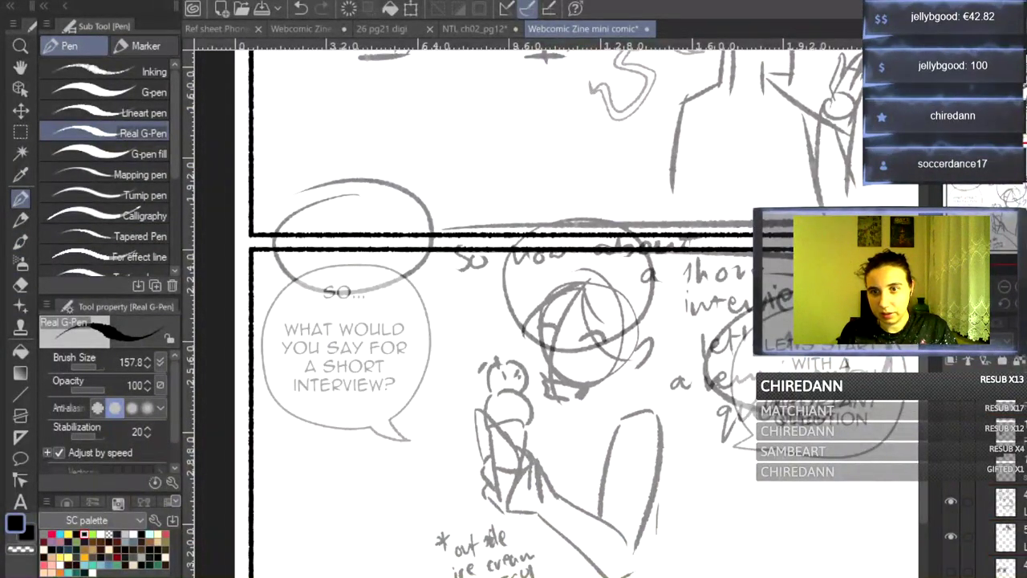
scroll(975, 498, down, 10)
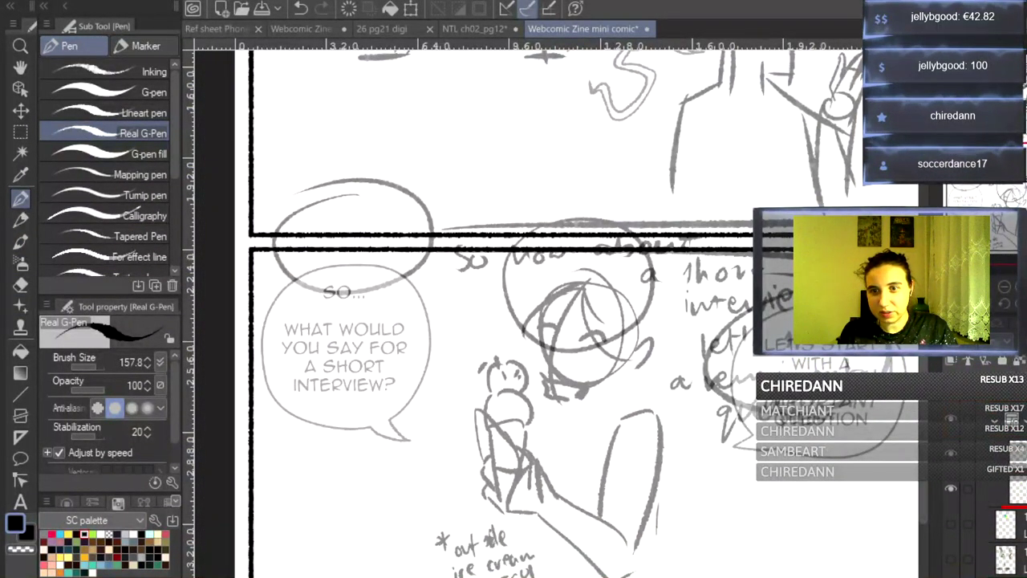
drag(985, 509, 985, 510)
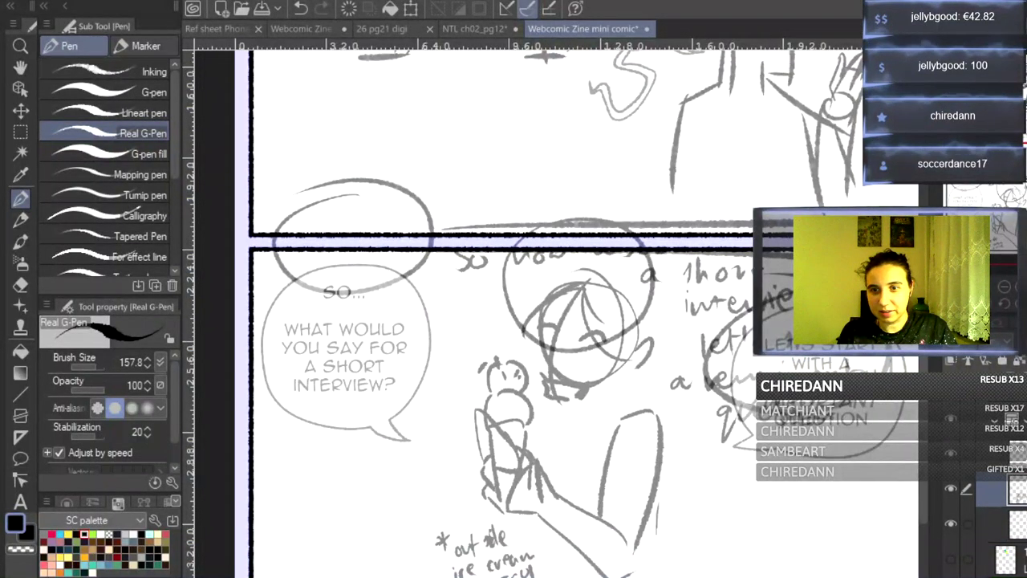
click(1016, 490)
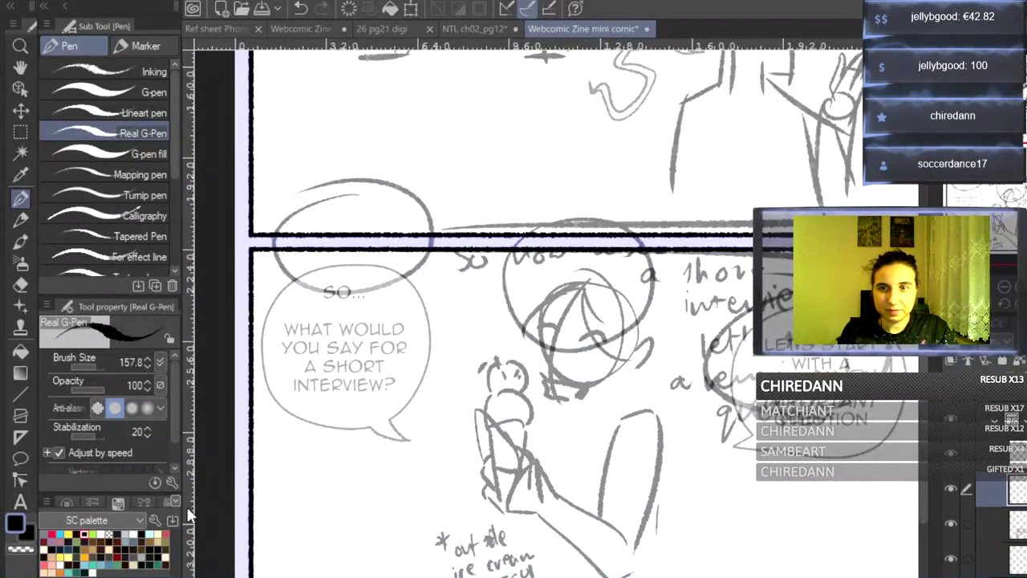
- Stamp a head guide over the third panel's rough head using the "head 45/f" brush
click(20, 327)
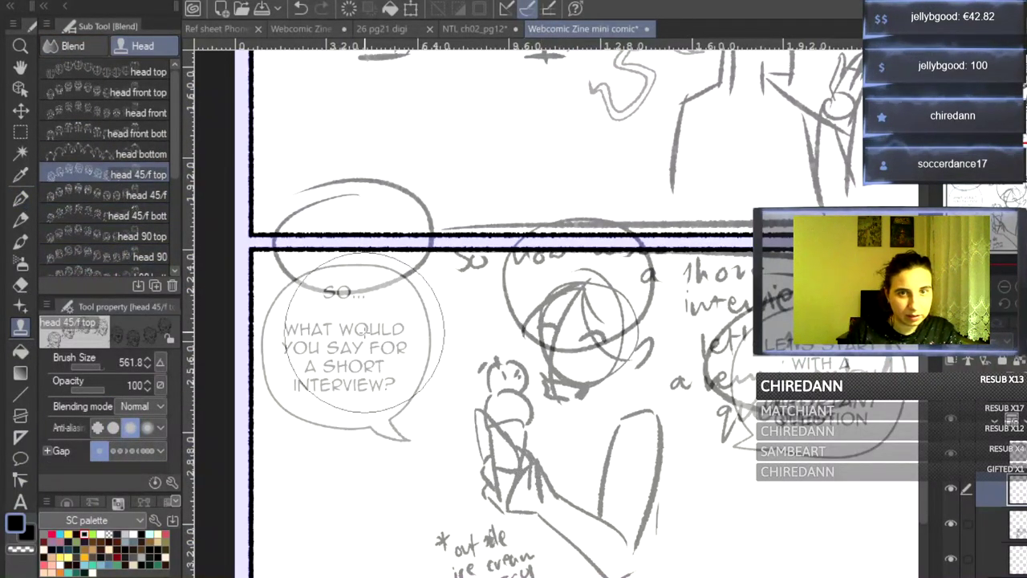
click(144, 195)
click(584, 356)
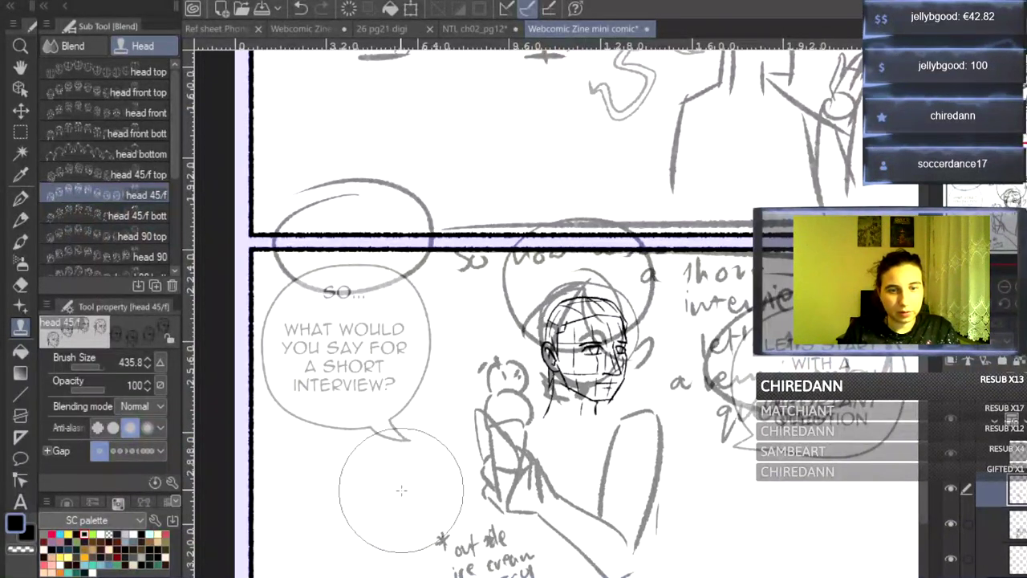
- Flip the stamped head horizontally, enlarge it to about 134%, tilt it, and fit it over the third panel's rough head
key(ctrl+t)
click(87, 360)
drag(600, 319, 601, 305)
drag(628, 405, 667, 460)
drag(711, 313, 733, 332)
drag(608, 334, 592, 361)
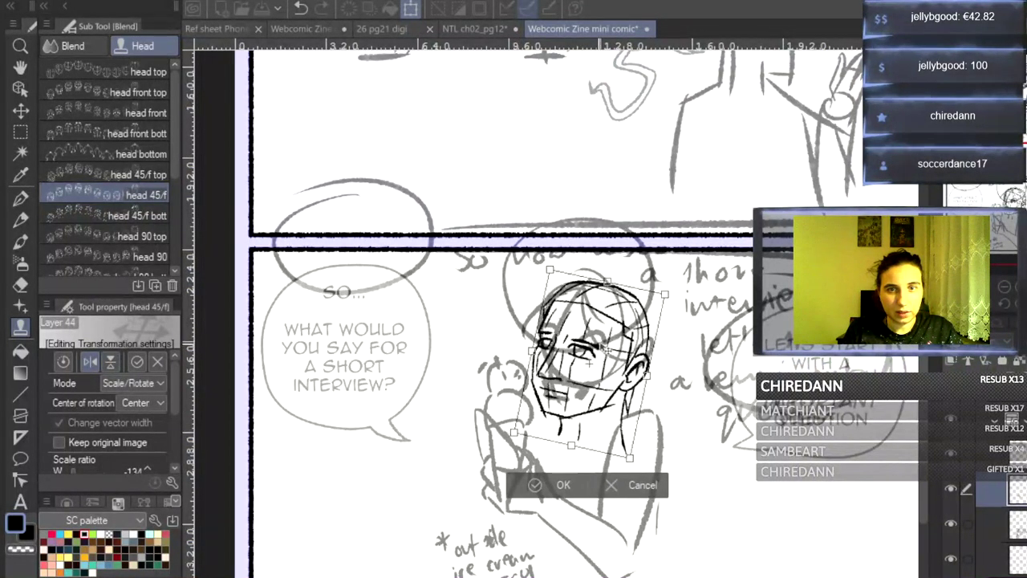
click(562, 483)
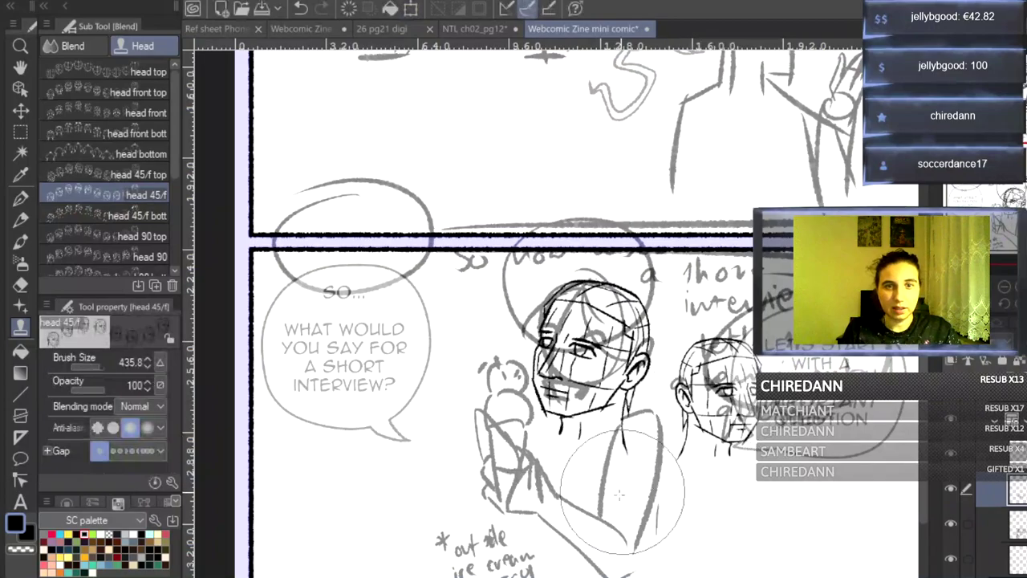
- Lower the opacity of the stamped head guide and set up the Real G-Pen on the layer above it
click(1001, 454)
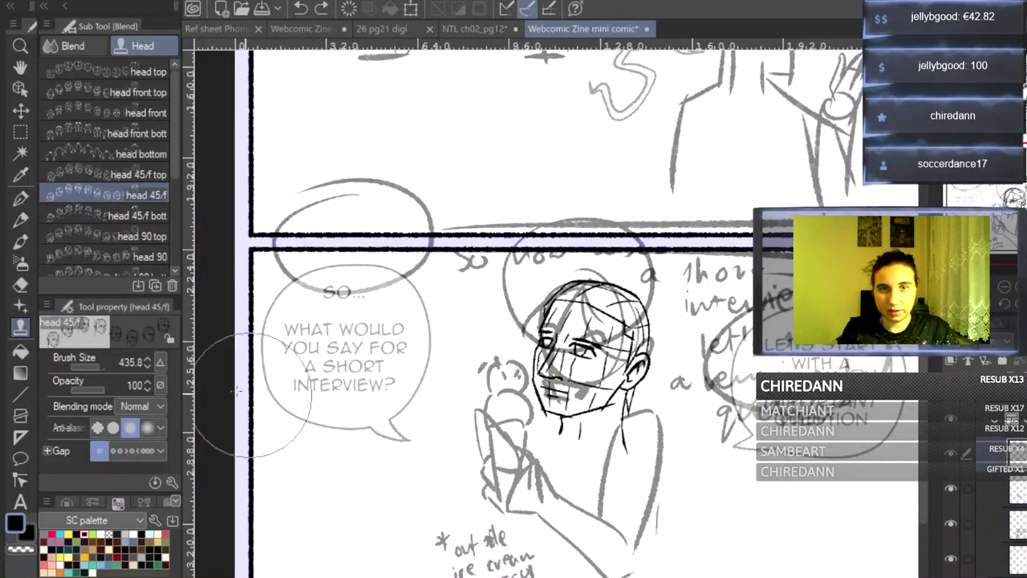
click(995, 489)
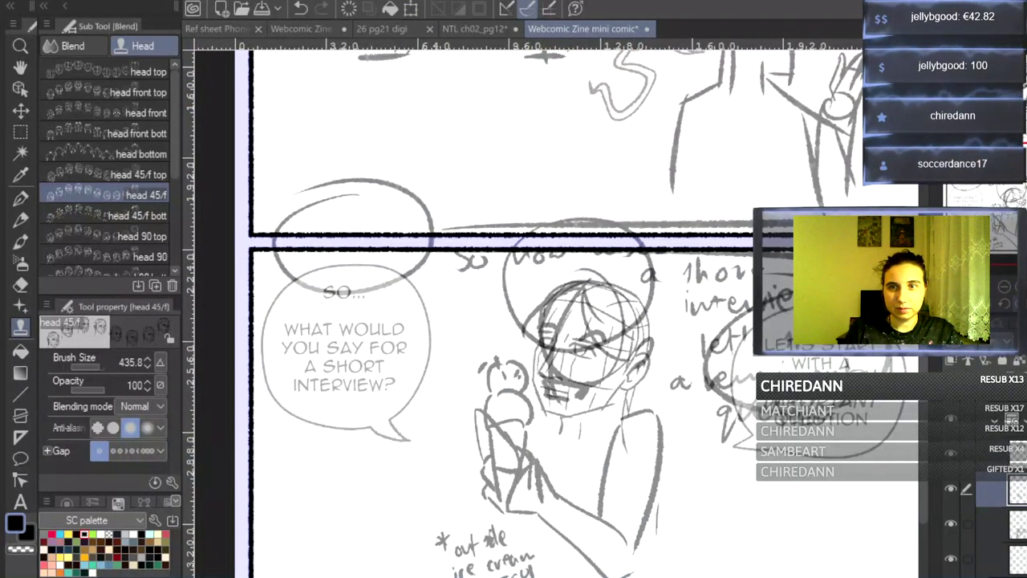
key(ctrl+plus)
key(ctrl+plus)
click(20, 199)
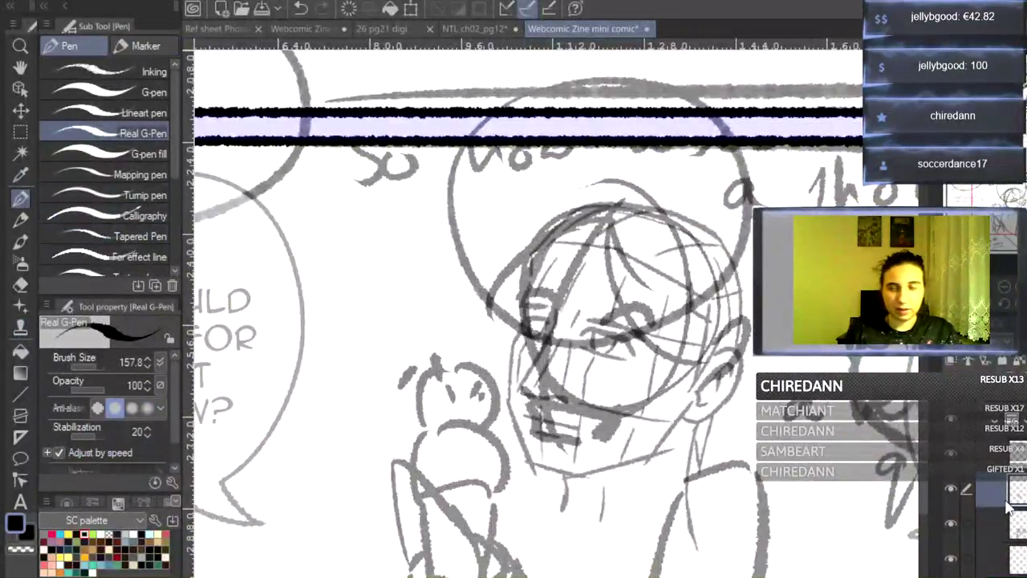
click(998, 454)
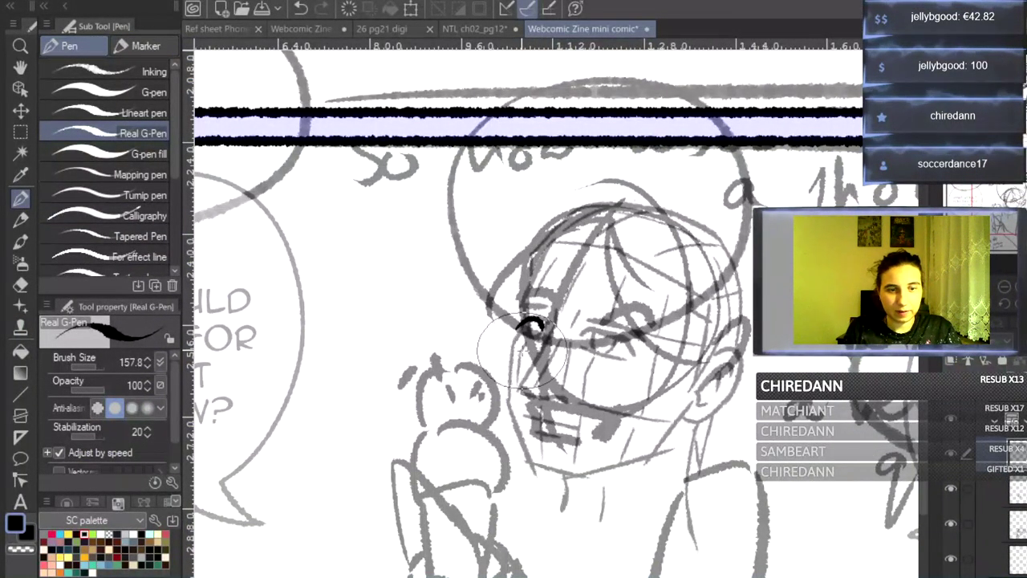
- Undo the first eye stroke and ink both upper eyelids over the faded head guide, extending the nearer eye's outer corner
key(ctrl+z)
scroll(629, 325, up, 1)
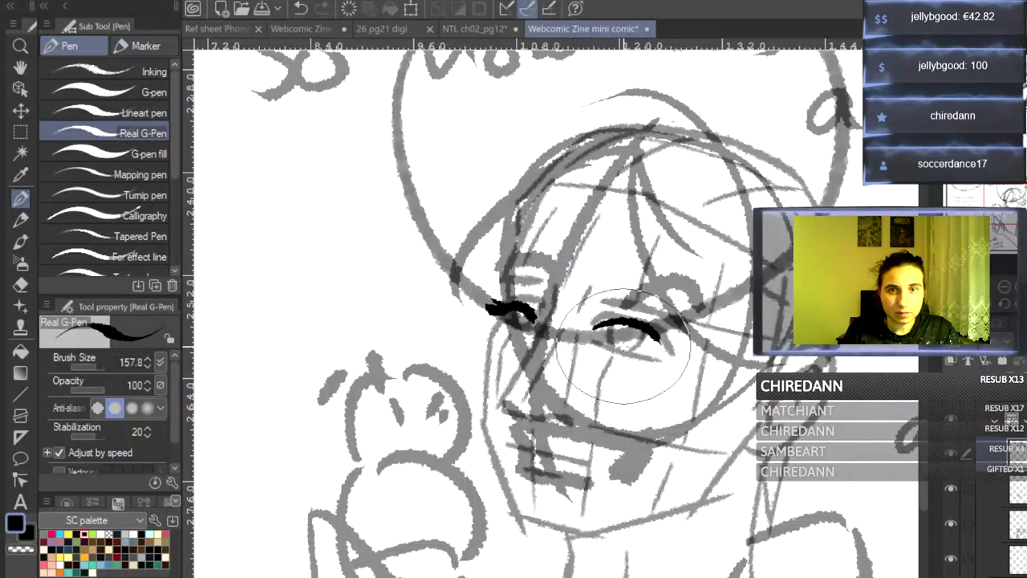
mouse_move(619, 322)
mouse_down()
mouse_move(669, 352)
mouse_move(657, 337)
mouse_move(681, 348)
mouse_up()
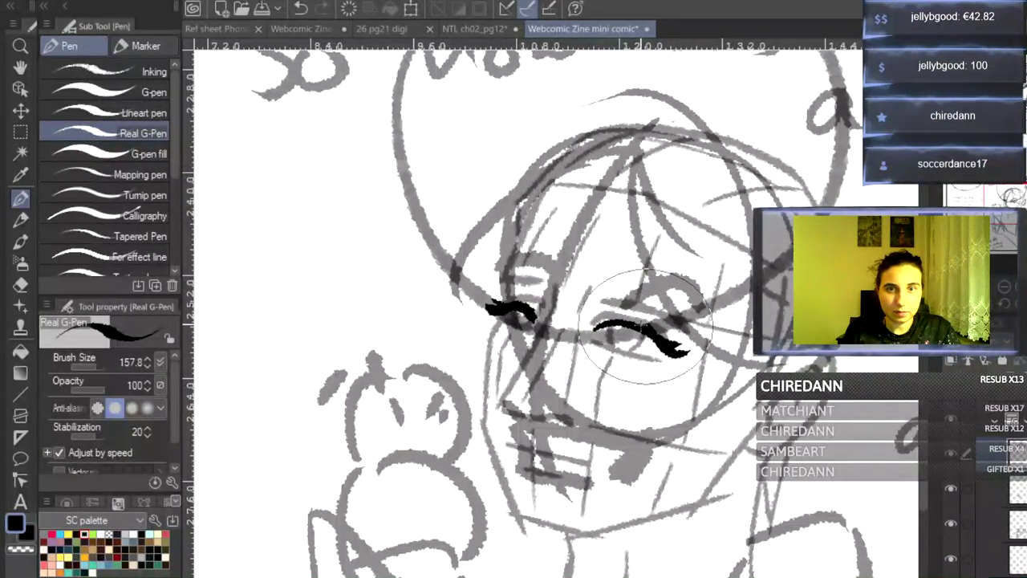
click(1004, 287)
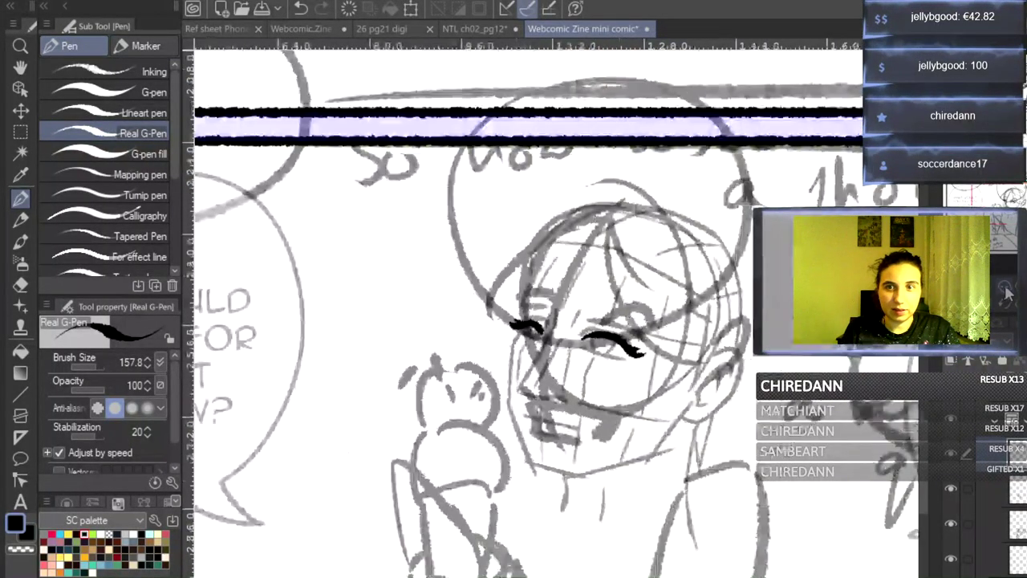
click(1004, 287)
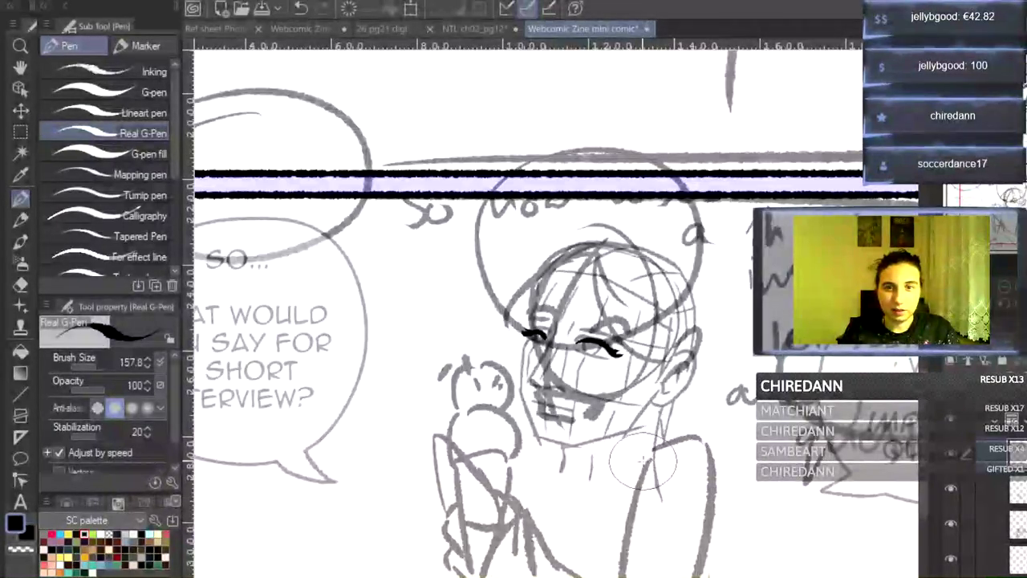
scroll(891, 429, down, 3)
mouse_move(662, 365)
mouse_down()
mouse_move(688, 372)
mouse_move(750, 443)
mouse_up()
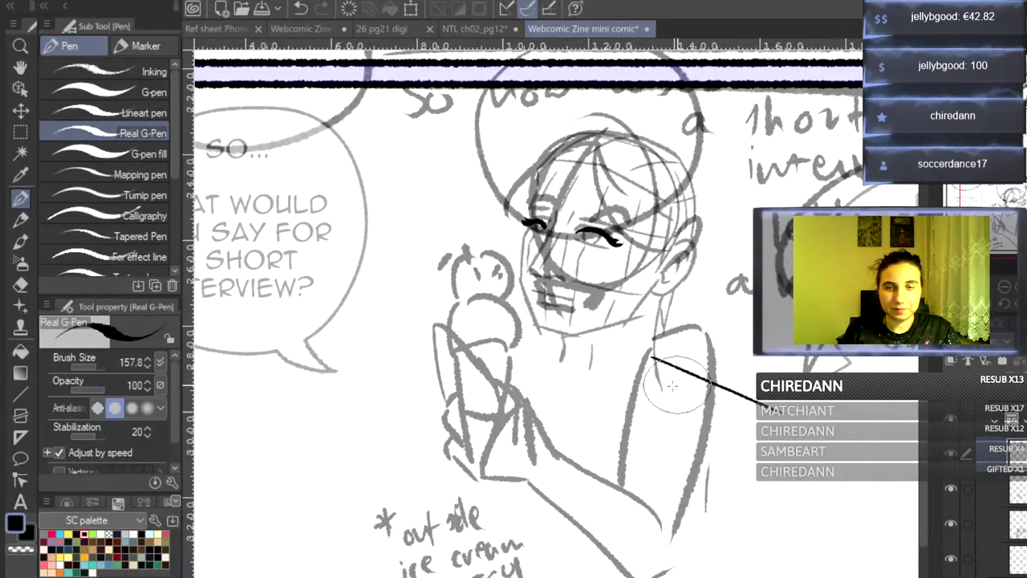
key(ctrl+z)
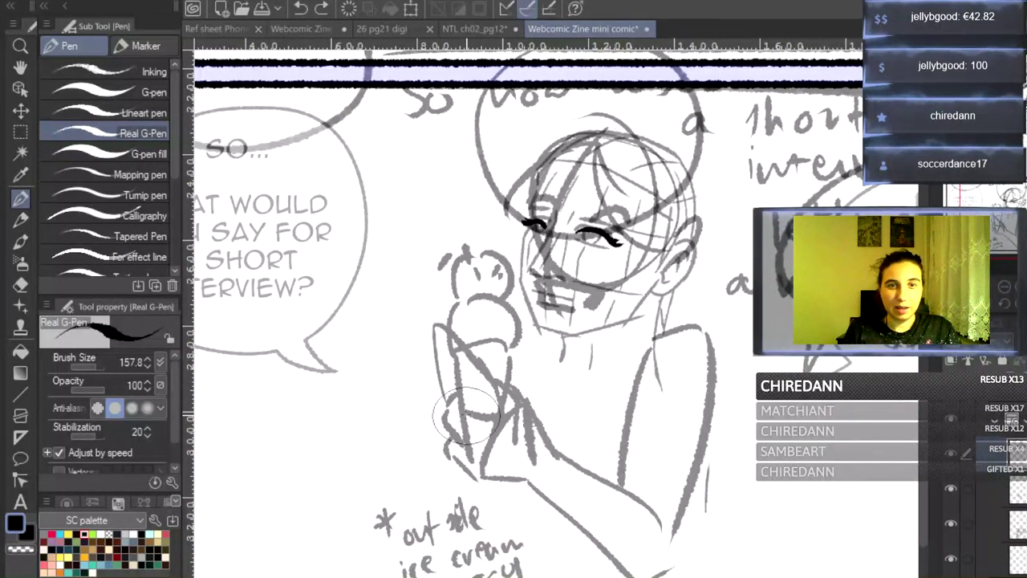
drag(922, 460, 893, 470)
scroll(453, 295, up, 1)
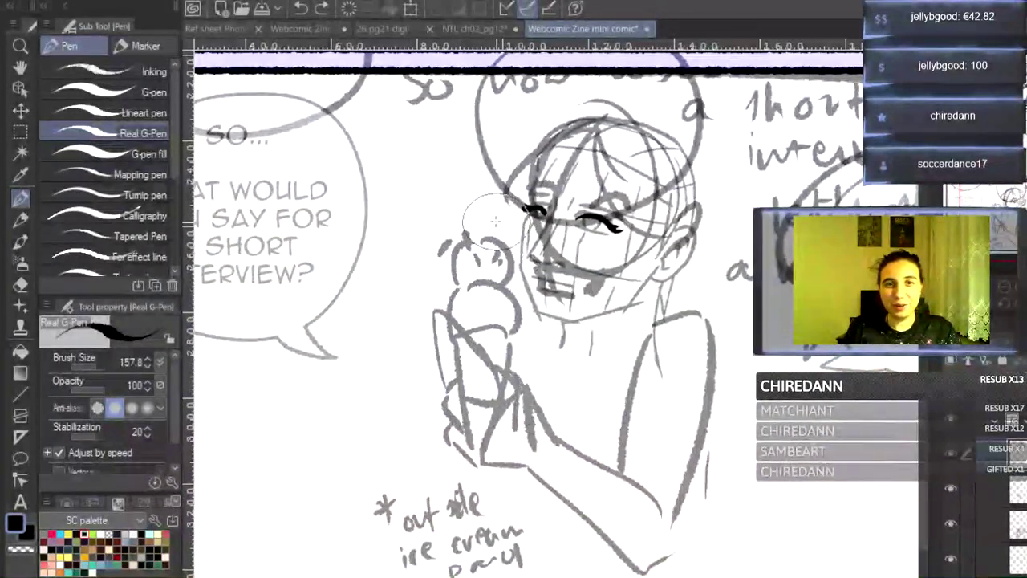
drag(426, 251, 480, 206)
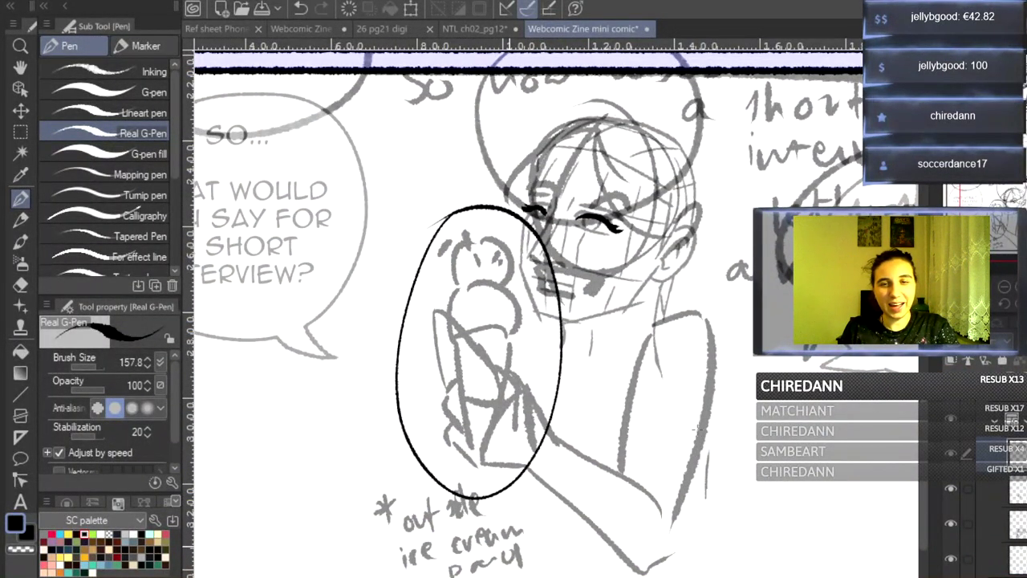
key(ctrl+z)
scroll(316, 383, up, 10)
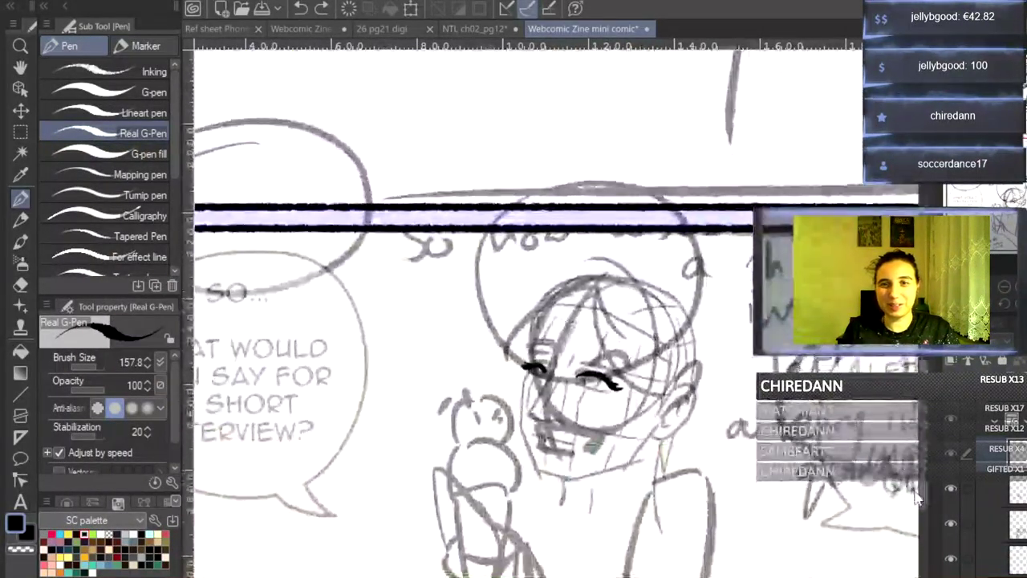
key(ctrl+plus)
key(ctrl+plus)
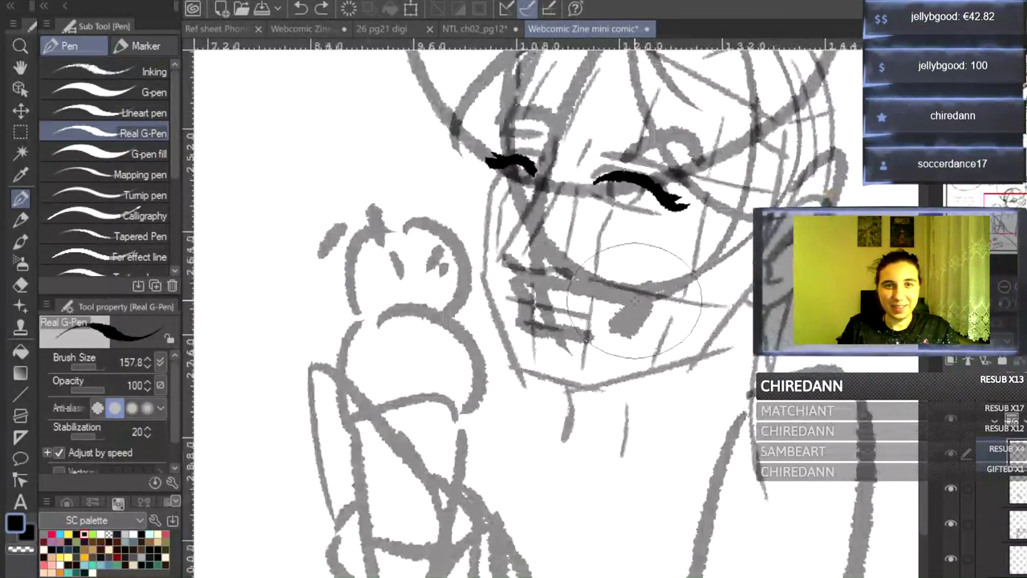
- Ink both eyebrows, the thin crease above each eyelid, and the short smile lines beneath the nearer eye
drag(924, 481, 924, 461)
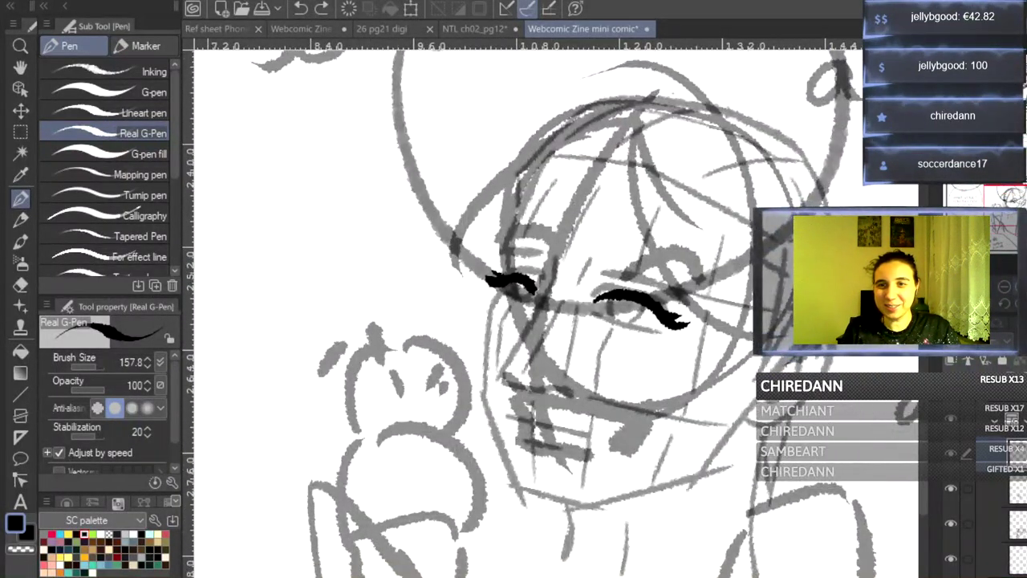
scroll(553, 361, up, 2)
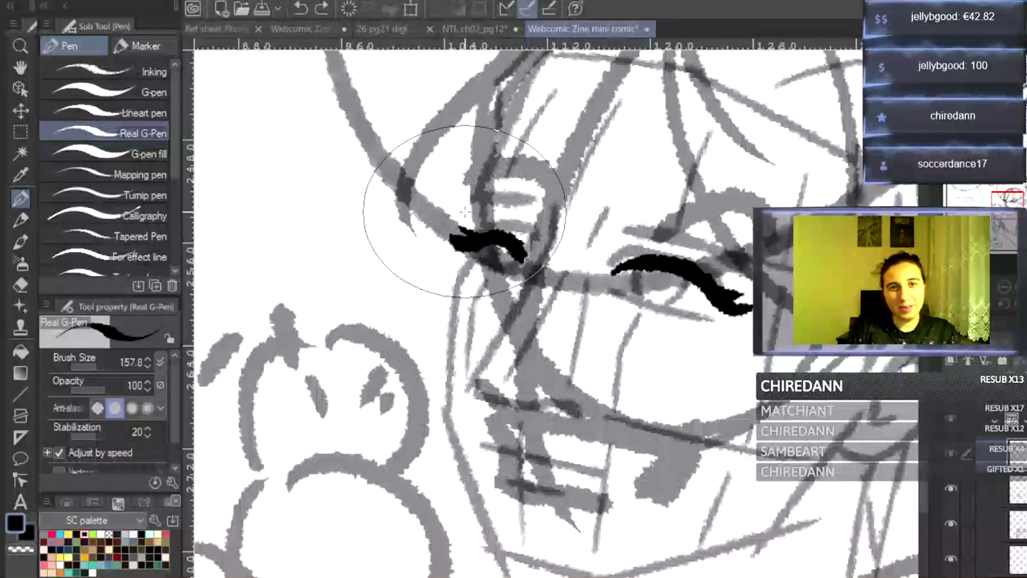
mouse_move(457, 203)
mouse_down()
mouse_move(497, 185)
mouse_move(551, 183)
mouse_up()
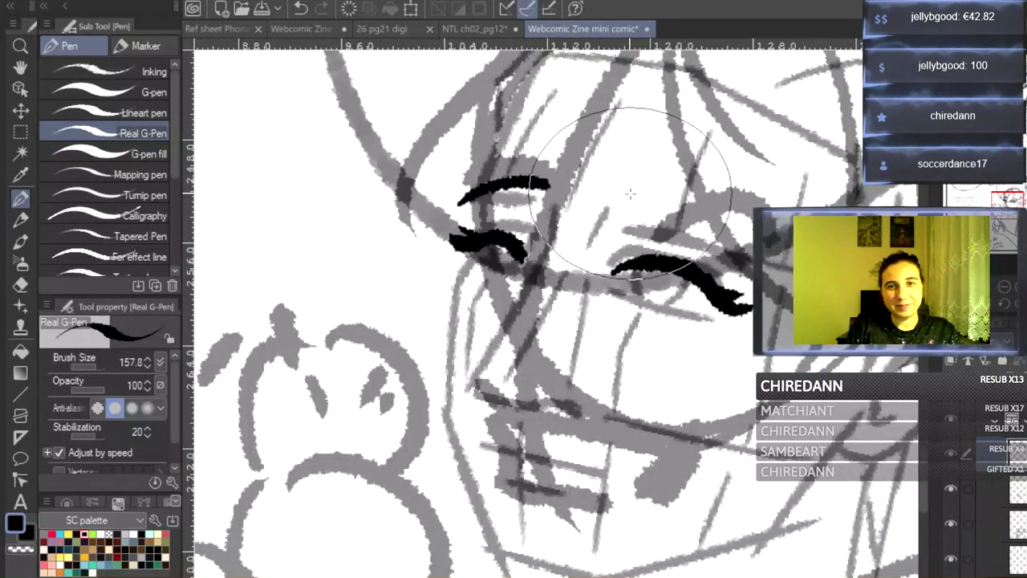
drag(622, 195, 692, 200)
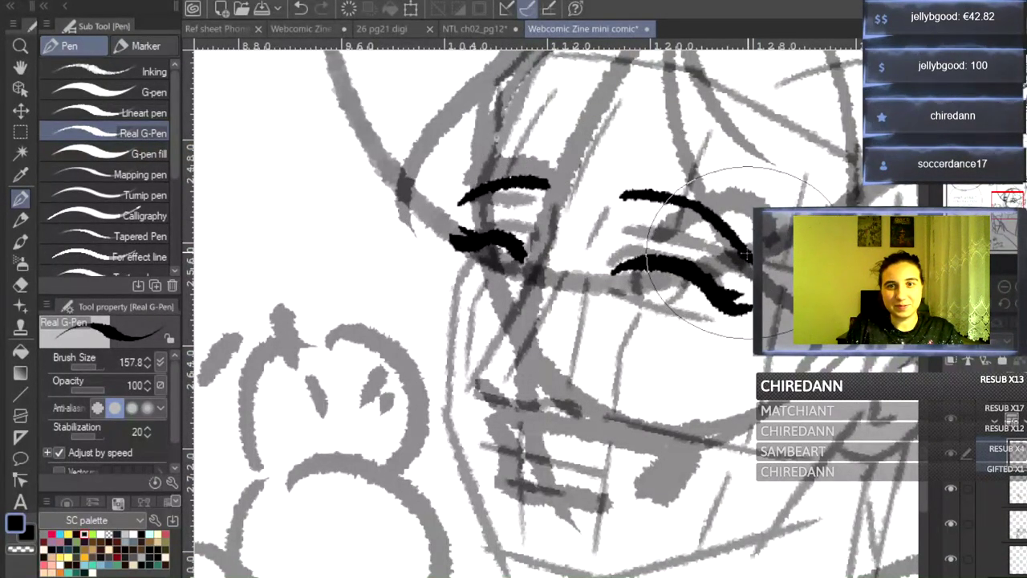
drag(624, 190, 696, 203)
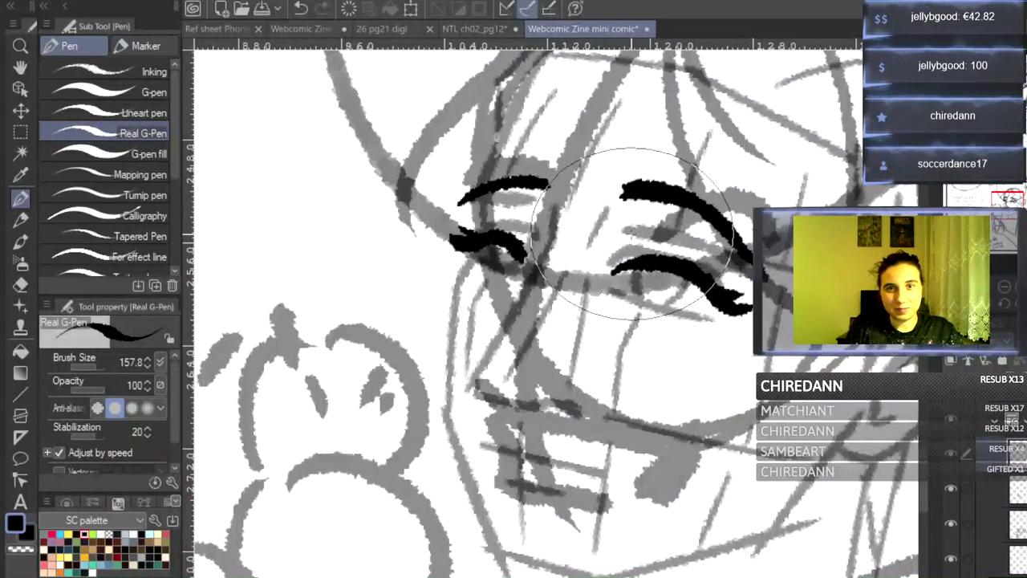
drag(633, 226, 702, 238)
drag(485, 205, 523, 211)
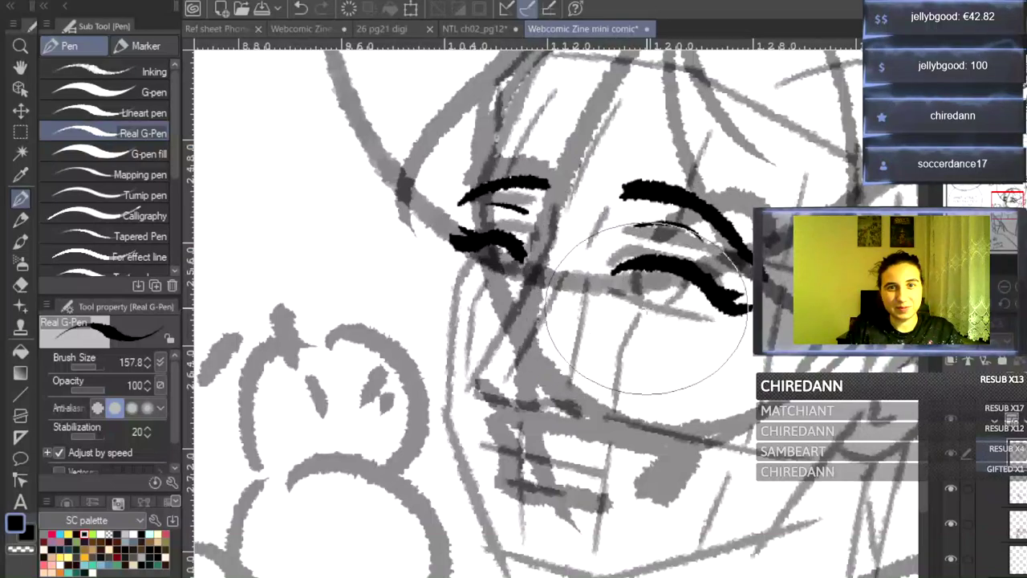
mouse_move(687, 309)
mouse_down()
mouse_move(762, 336)
mouse_move(790, 363)
mouse_up()
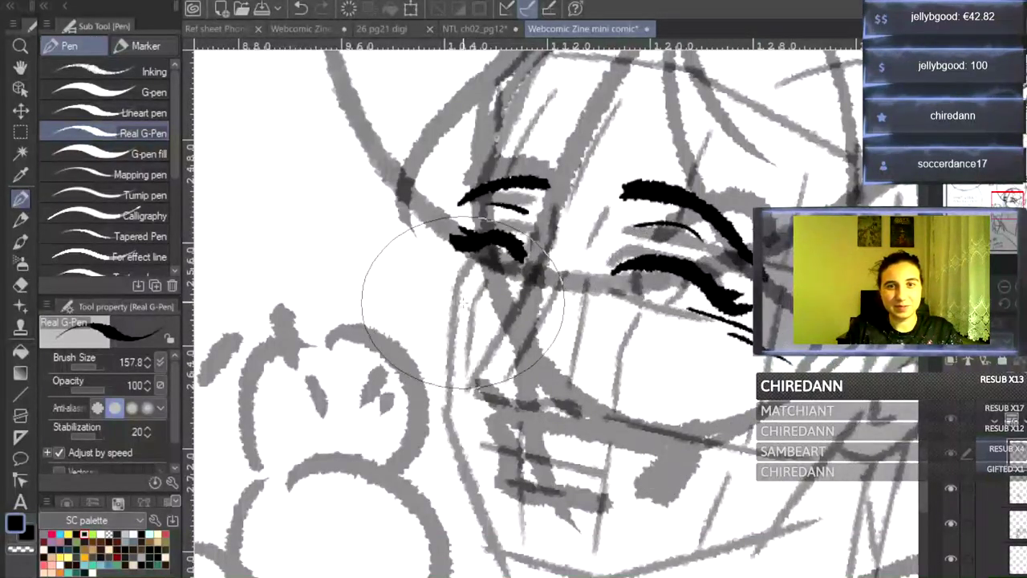
- Ink the nose with its curled nostril and the open grinning mouth with teeth and a short line under the lower lip
mouse_move(554, 207)
mouse_down()
mouse_move(548, 261)
mouse_move(551, 245)
mouse_move(478, 382)
mouse_move(480, 414)
mouse_move(478, 399)
mouse_move(564, 408)
mouse_move(553, 373)
mouse_move(571, 383)
mouse_move(553, 412)
mouse_up()
mouse_move(562, 372)
mouse_down()
mouse_move(550, 374)
mouse_move(555, 401)
mouse_up()
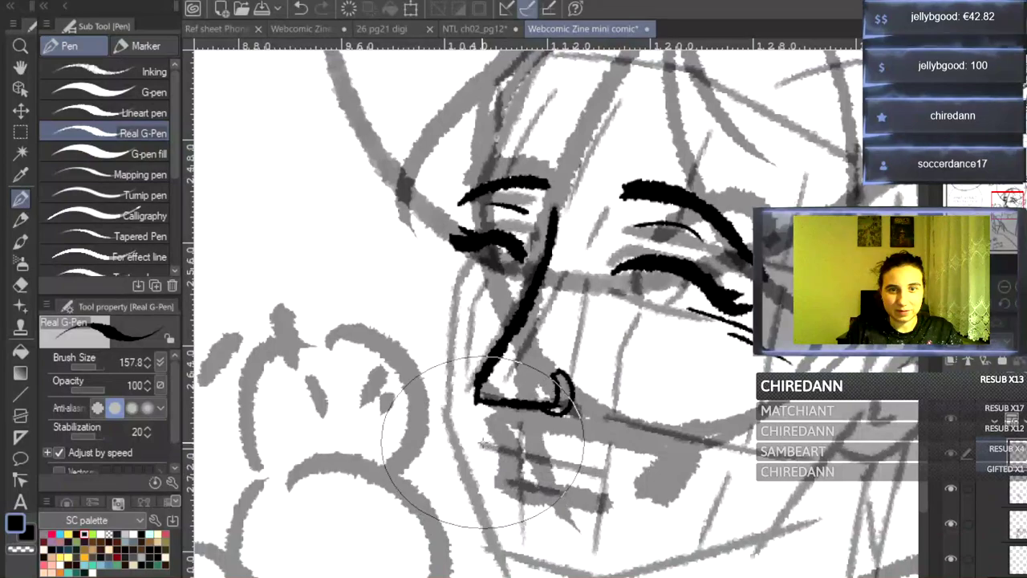
drag(482, 439, 486, 489)
mouse_move(481, 440)
mouse_down()
mouse_move(659, 464)
mouse_move(614, 511)
mouse_up()
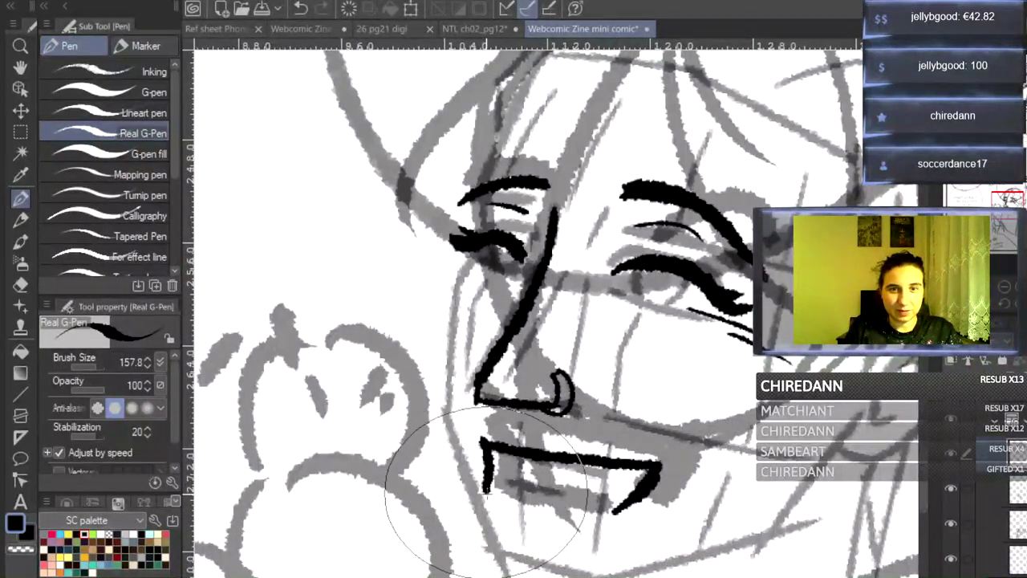
drag(487, 488, 497, 499)
drag(618, 509, 579, 514)
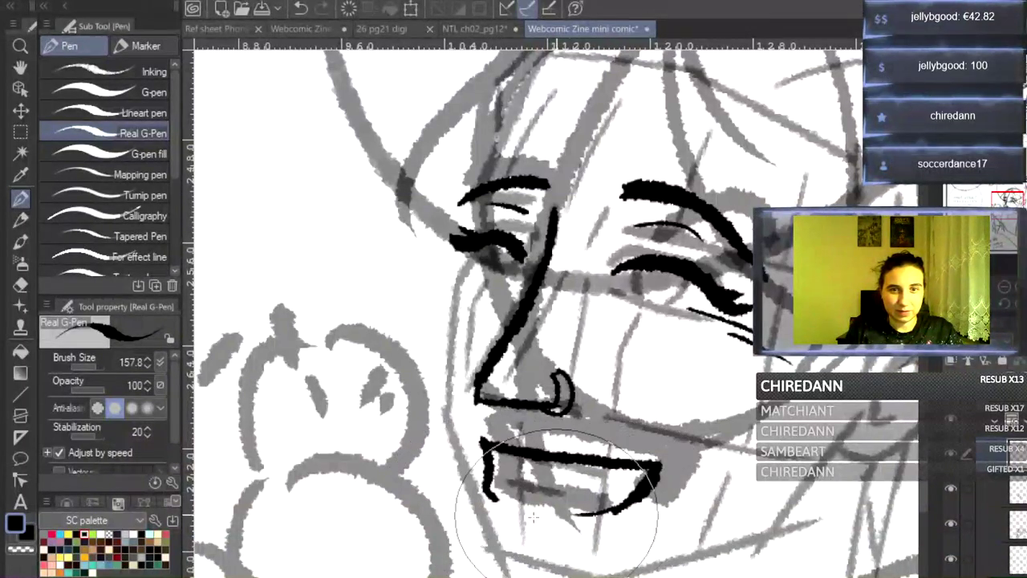
drag(488, 493, 562, 511)
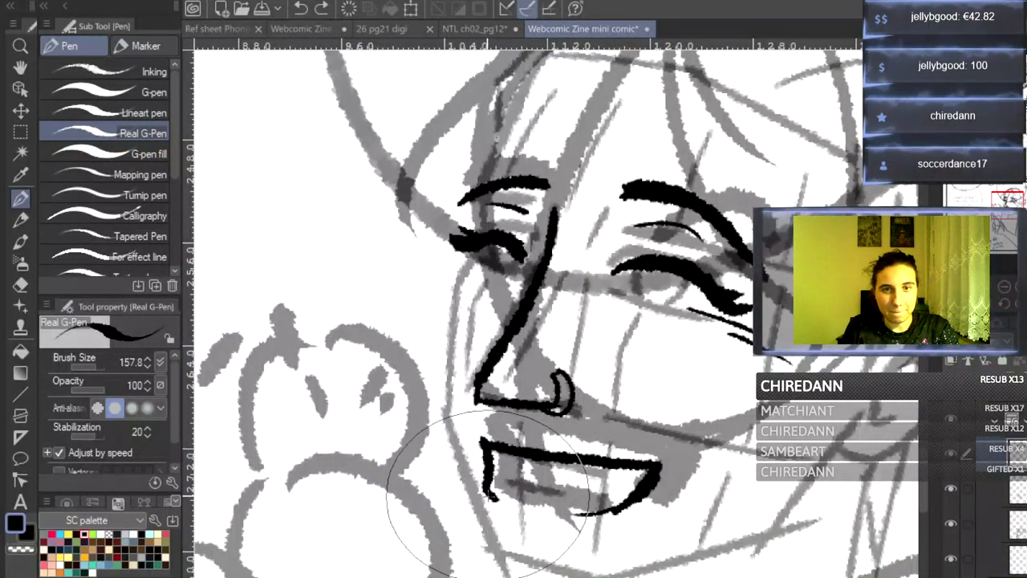
drag(491, 493, 629, 502)
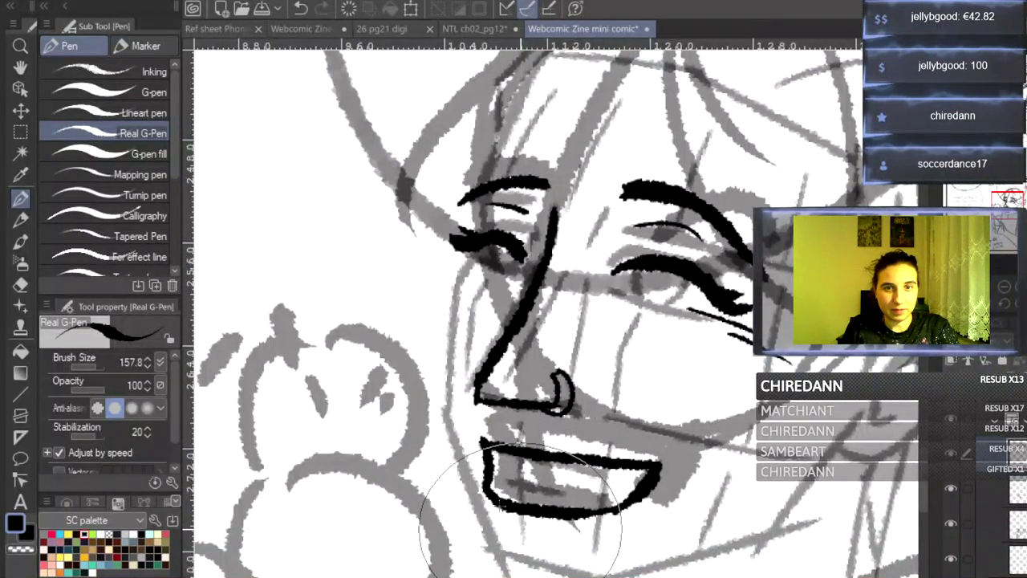
drag(535, 513, 622, 507)
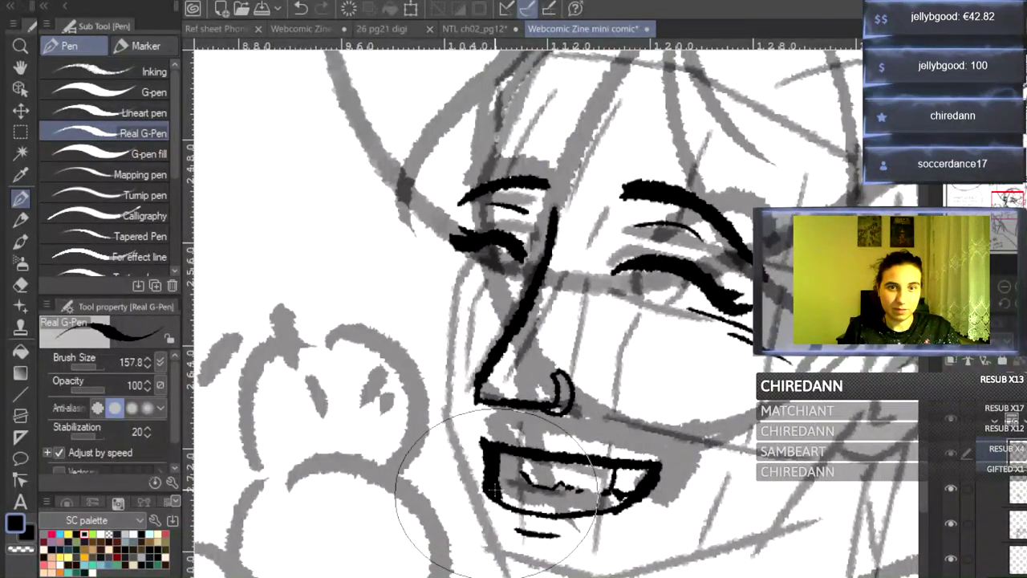
- Ink the forehead's front edge upward from the farther eye to the hairline
click(1005, 290)
click(1005, 291)
click(1005, 290)
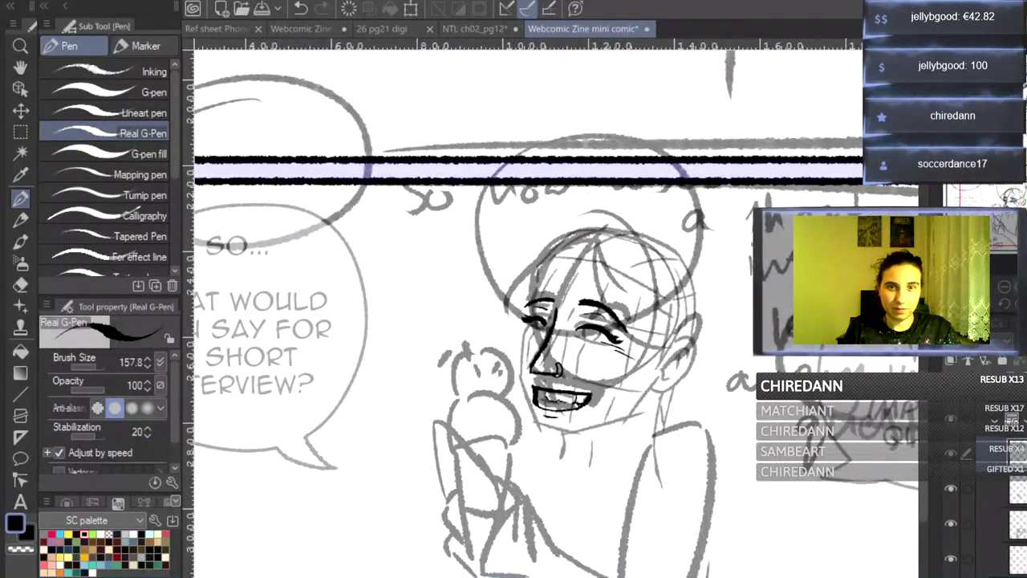
key(ctrl+plus)
key(ctrl+plus)
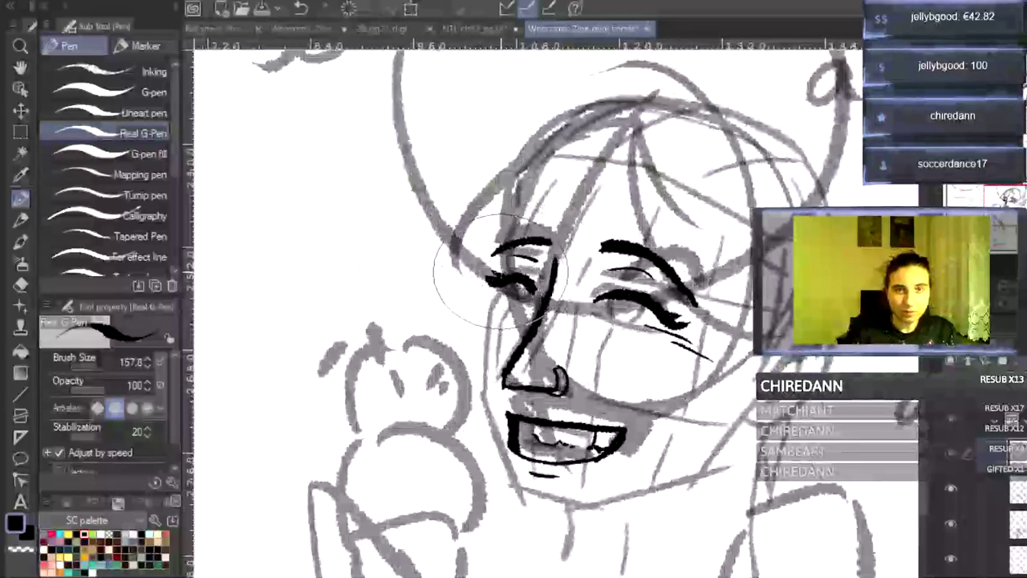
drag(502, 272, 515, 191)
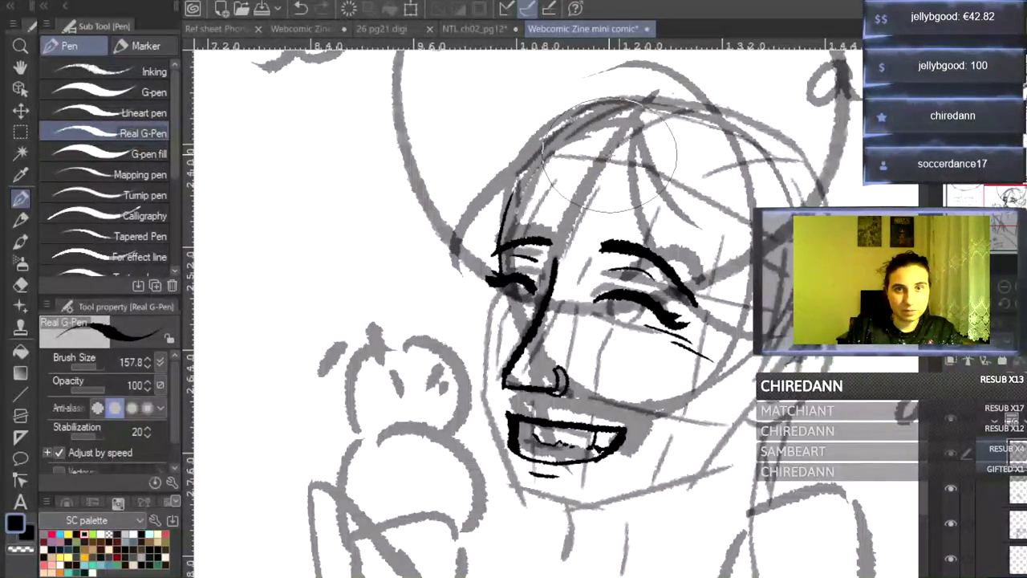
- Try to ink the parted fringe and the rounded hair outline over the top of the head
mouse_move(595, 162)
mouse_down()
mouse_move(552, 205)
mouse_move(603, 163)
mouse_move(746, 323)
mouse_up()
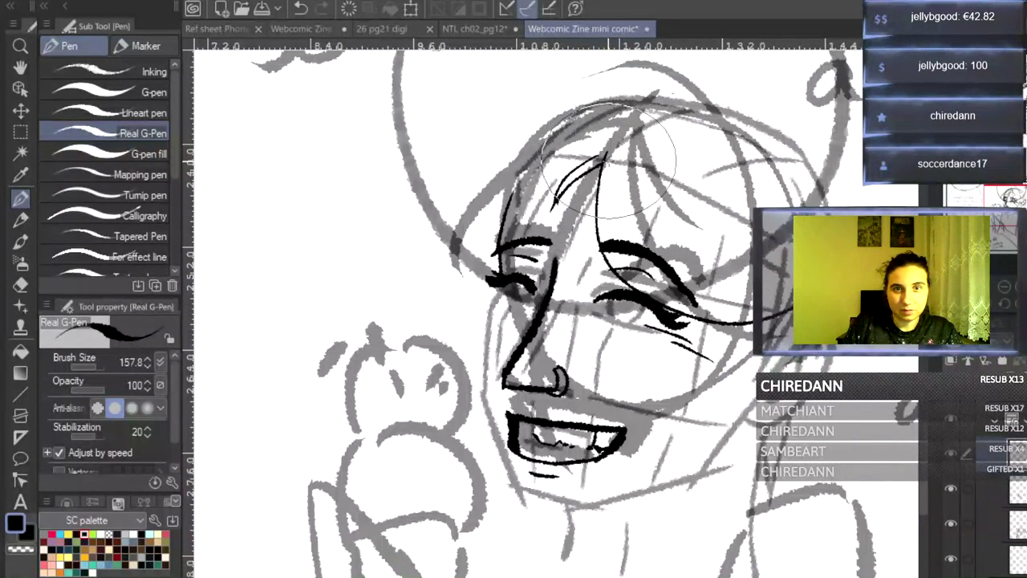
drag(609, 161, 742, 317)
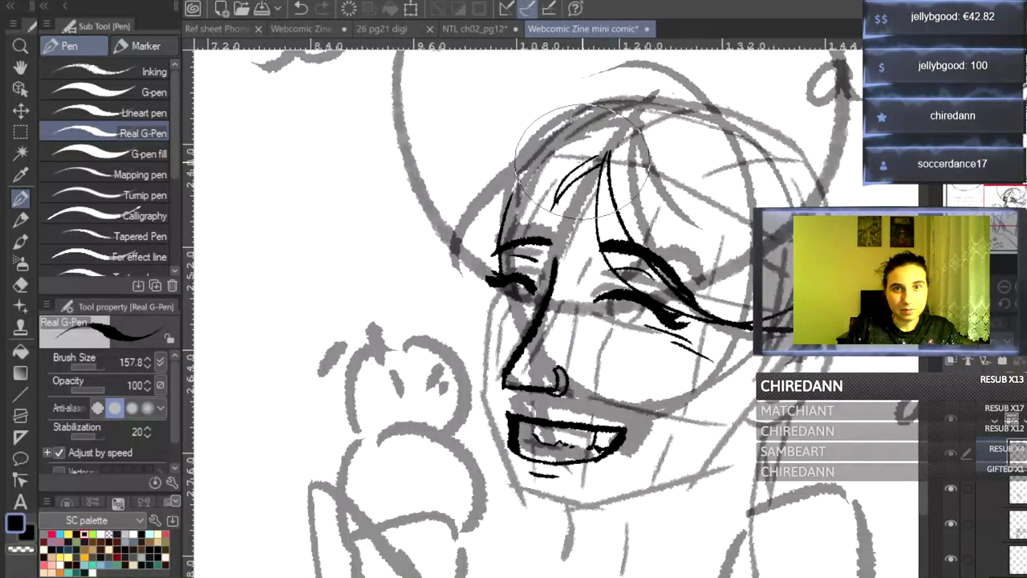
drag(604, 159, 430, 266)
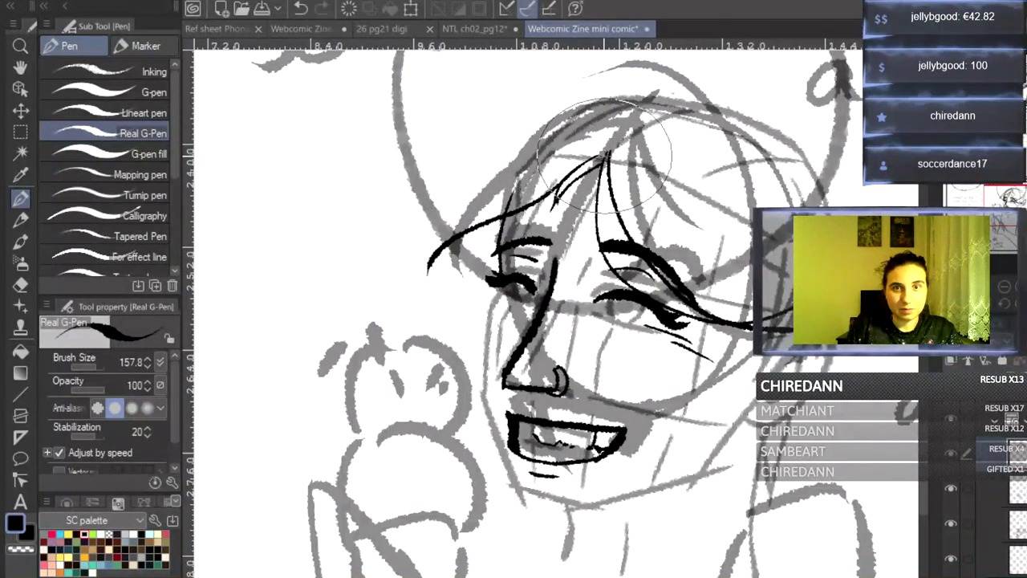
mouse_move(607, 158)
mouse_down()
mouse_move(685, 107)
mouse_move(716, 108)
mouse_up()
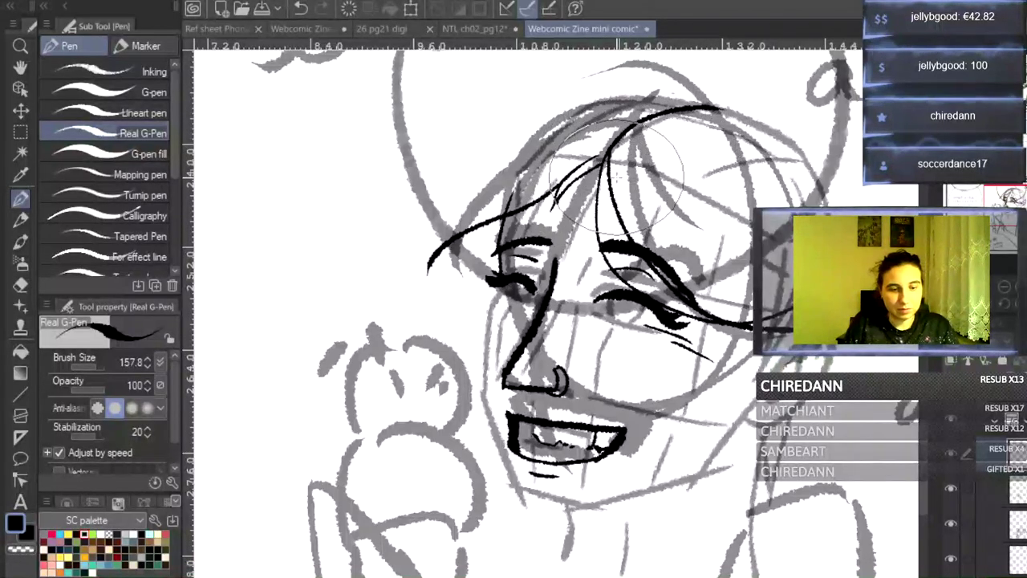
mouse_move(638, 116)
mouse_down()
mouse_move(750, 91)
mouse_move(785, 101)
mouse_up()
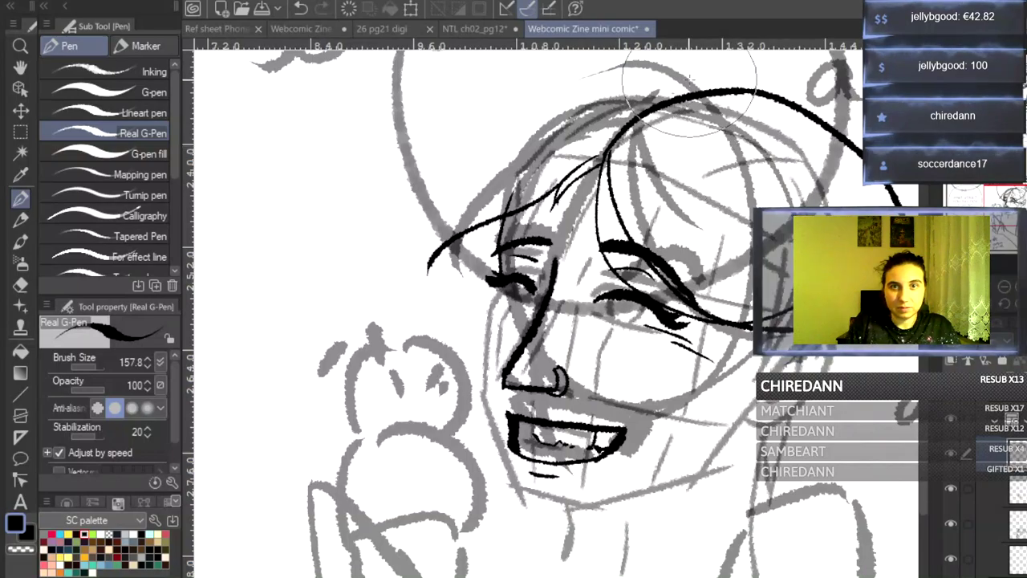
mouse_move(706, 89)
mouse_down()
mouse_move(630, 75)
mouse_move(550, 91)
mouse_move(498, 126)
mouse_move(436, 207)
mouse_move(432, 254)
mouse_move(427, 241)
mouse_move(451, 261)
mouse_move(427, 258)
mouse_move(487, 255)
mouse_up()
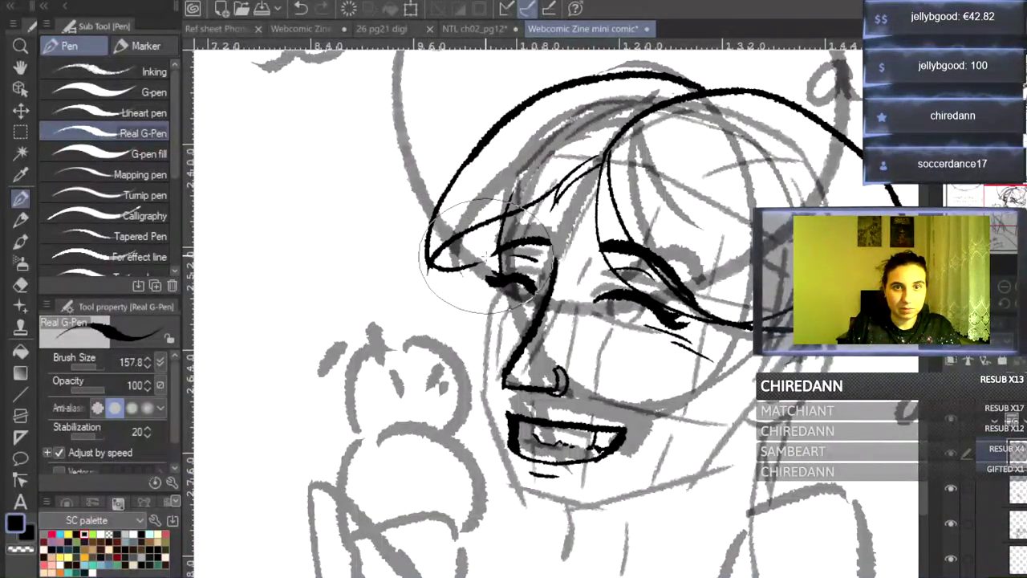
mouse_move(566, 178)
mouse_down()
mouse_move(483, 200)
mouse_move(416, 259)
mouse_move(445, 259)
mouse_move(418, 248)
mouse_move(469, 259)
mouse_move(496, 247)
mouse_up()
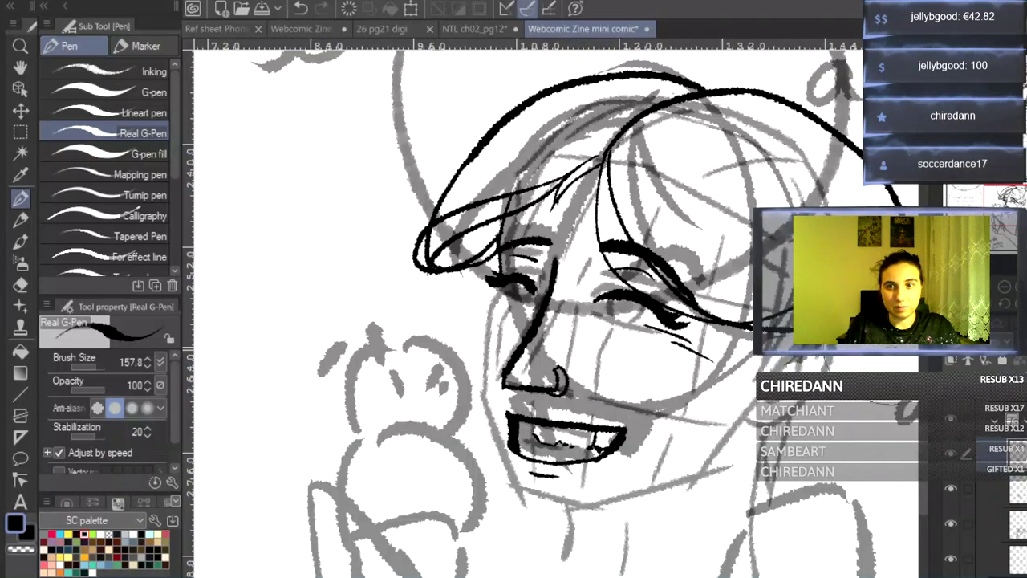
- Undo the fringe and hair outline strokes back to the two short strands on the forehead
key(ctrl+z)
key(ctrl+z)
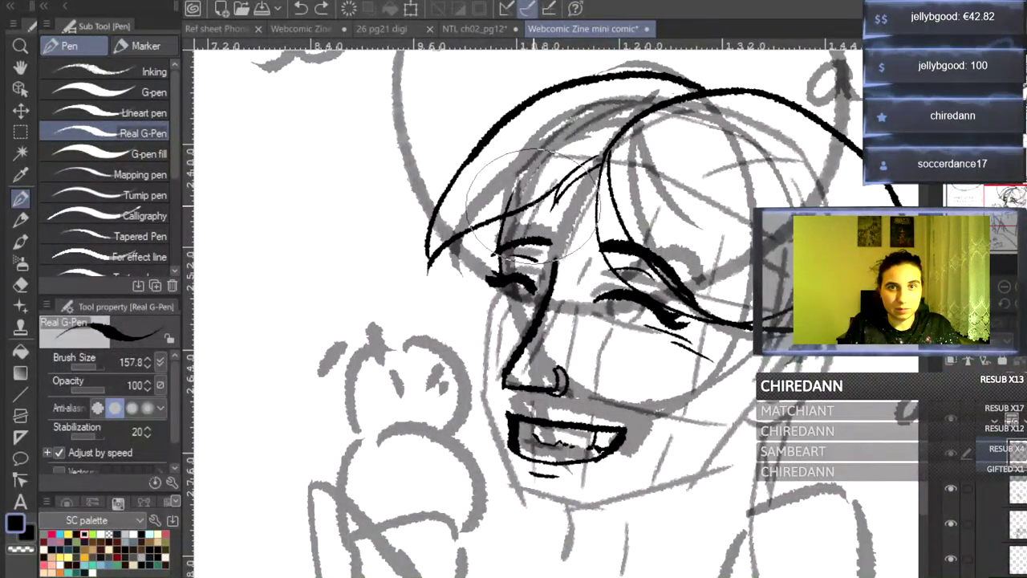
key(ctrl+z)
key(ctrl+z)
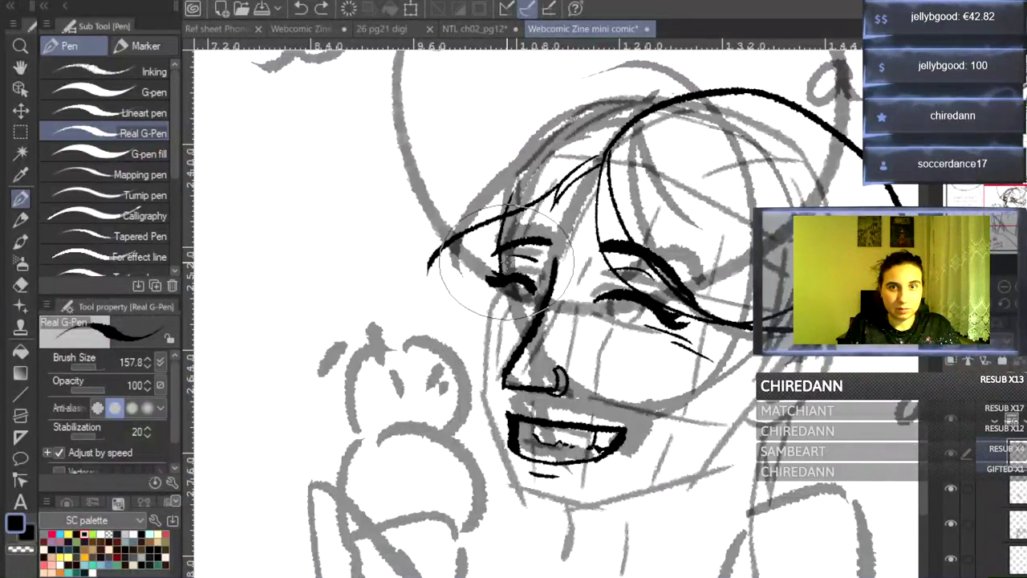
key(ctrl+z)
key(ctrl+z)
key(ctrl+z)
key(ctrl+z)
key(ctrl+z)
key(ctrl+z)
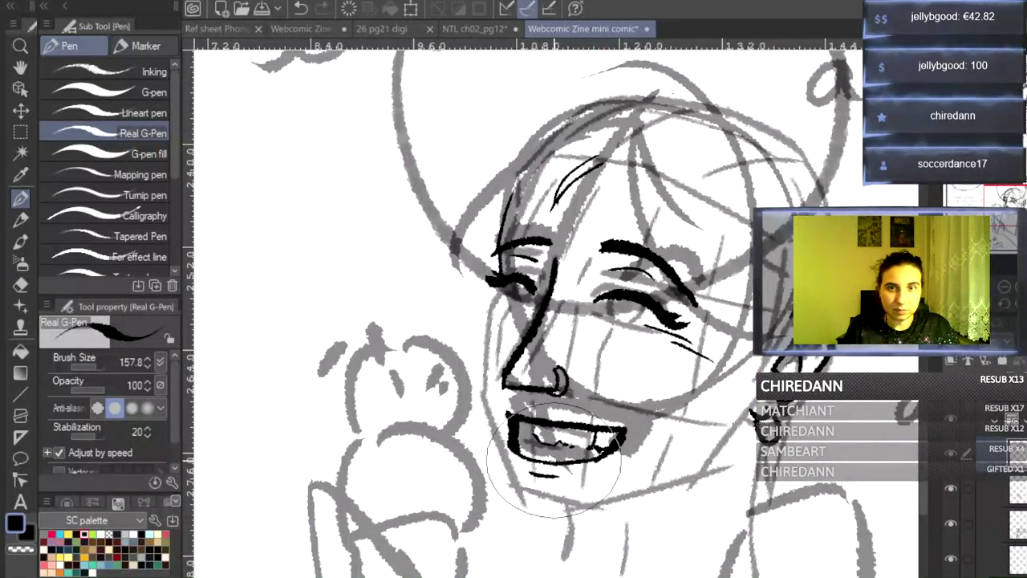
- Ink the face contour from the farther cheek around the chin to the jaw, plus the front, back and inner neck lines
key(ctrl+minus)
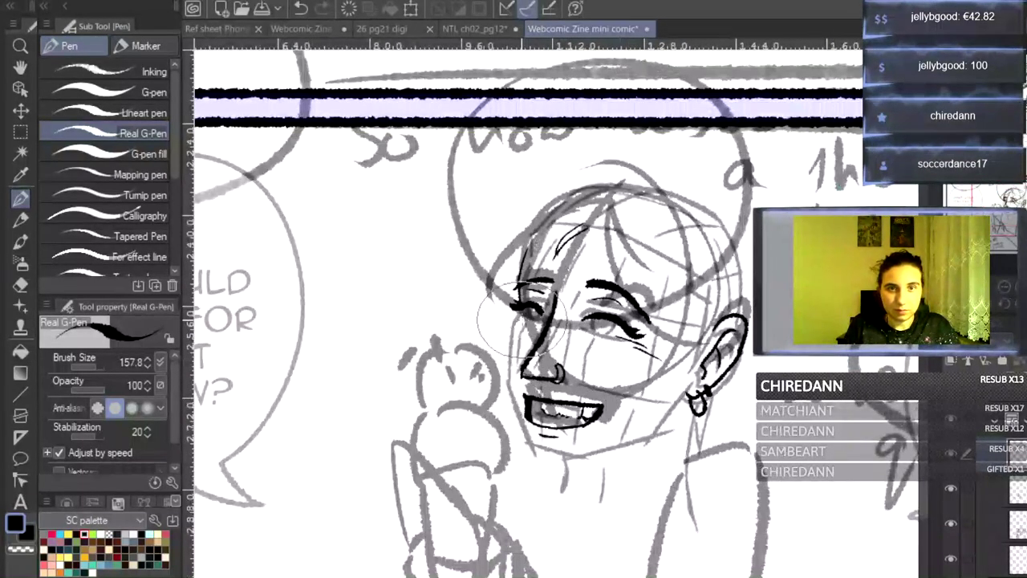
scroll(497, 297, up, 2)
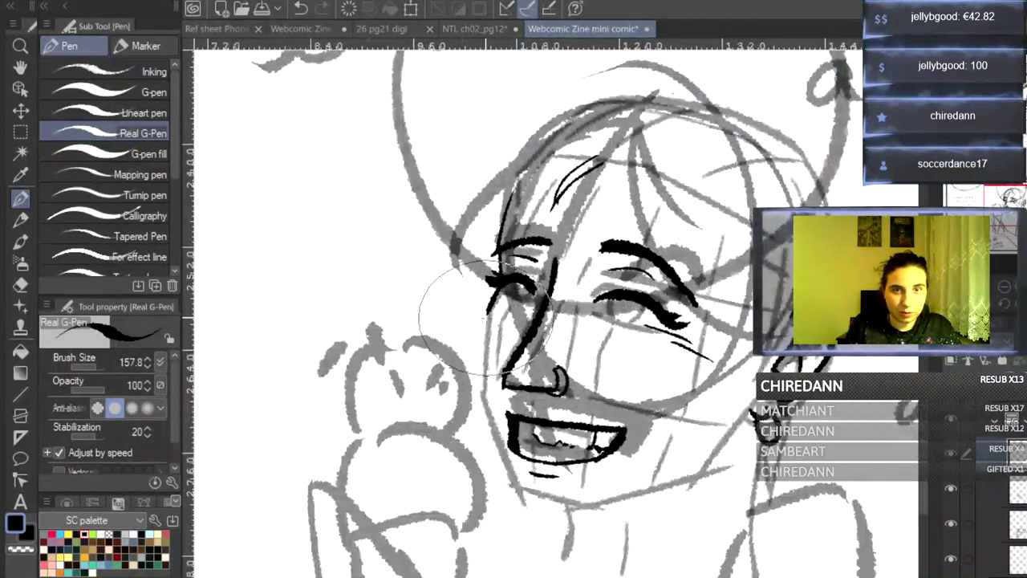
mouse_move(492, 311)
mouse_down()
mouse_move(501, 486)
mouse_move(479, 365)
mouse_move(515, 509)
mouse_move(503, 469)
mouse_move(533, 522)
mouse_move(515, 493)
mouse_move(522, 511)
mouse_move(579, 524)
mouse_up()
key(ctrl+z)
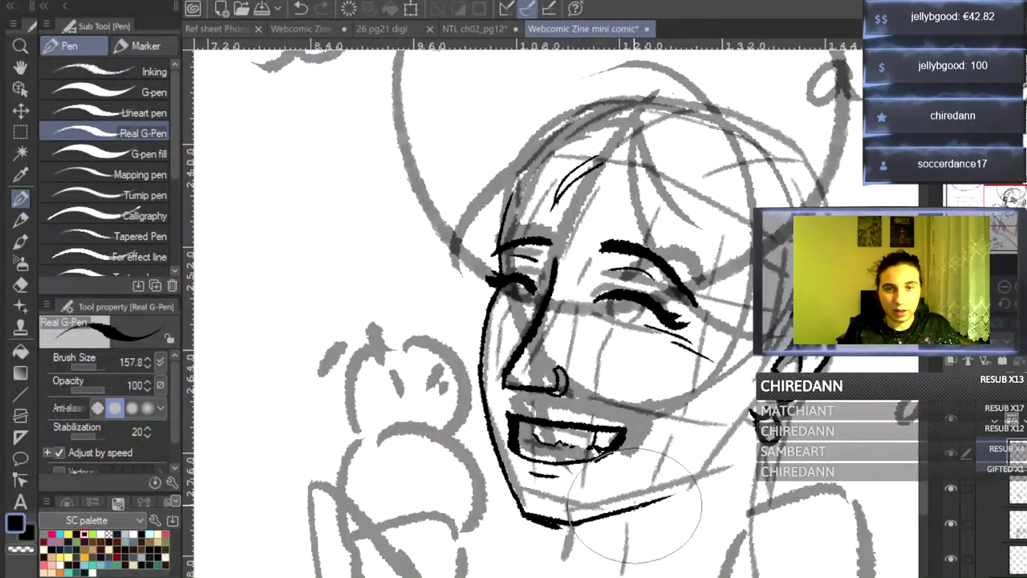
mouse_move(580, 523)
mouse_down()
mouse_move(672, 491)
mouse_move(664, 496)
mouse_move(726, 440)
mouse_up()
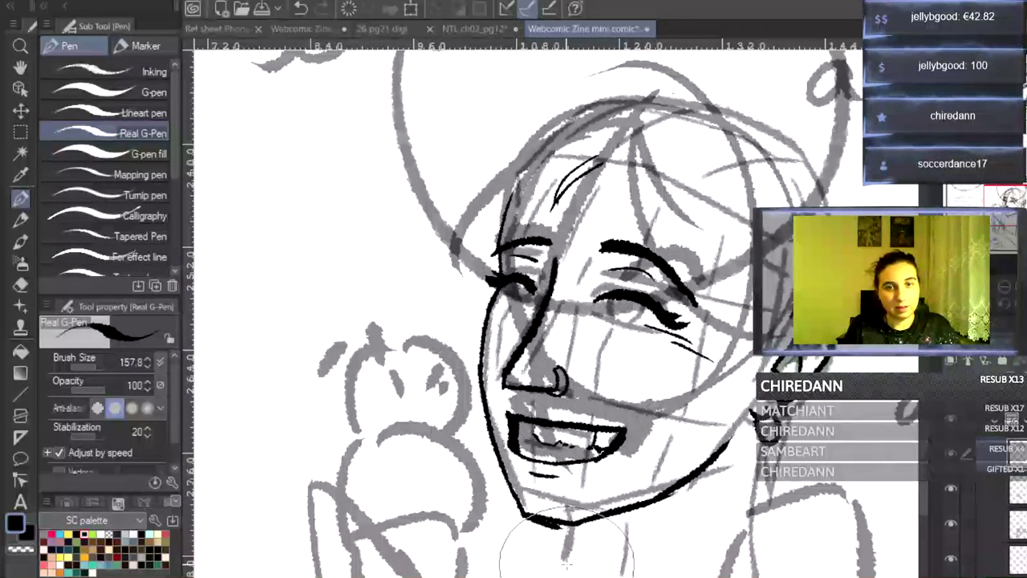
drag(578, 520, 578, 576)
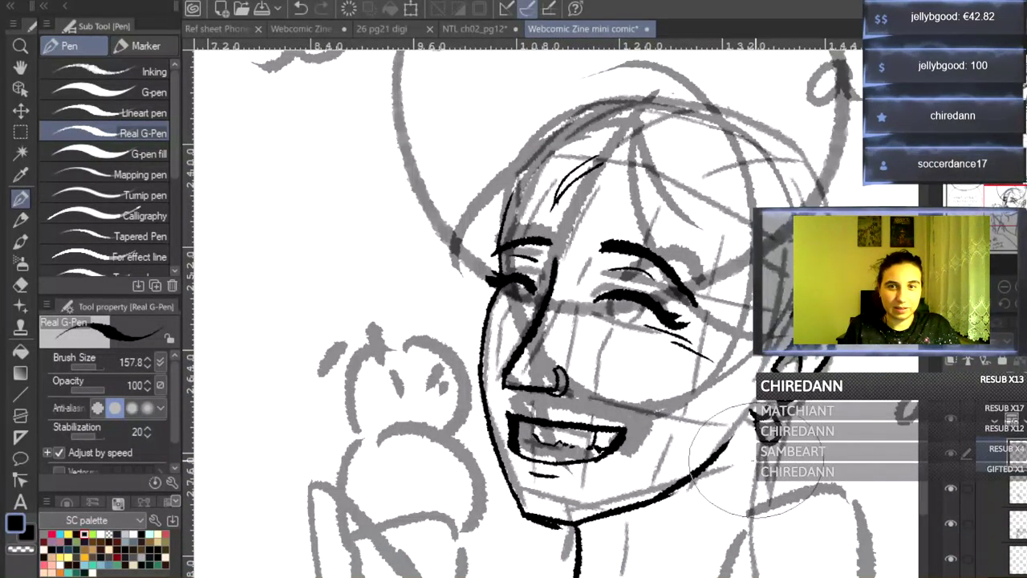
drag(750, 499, 756, 546)
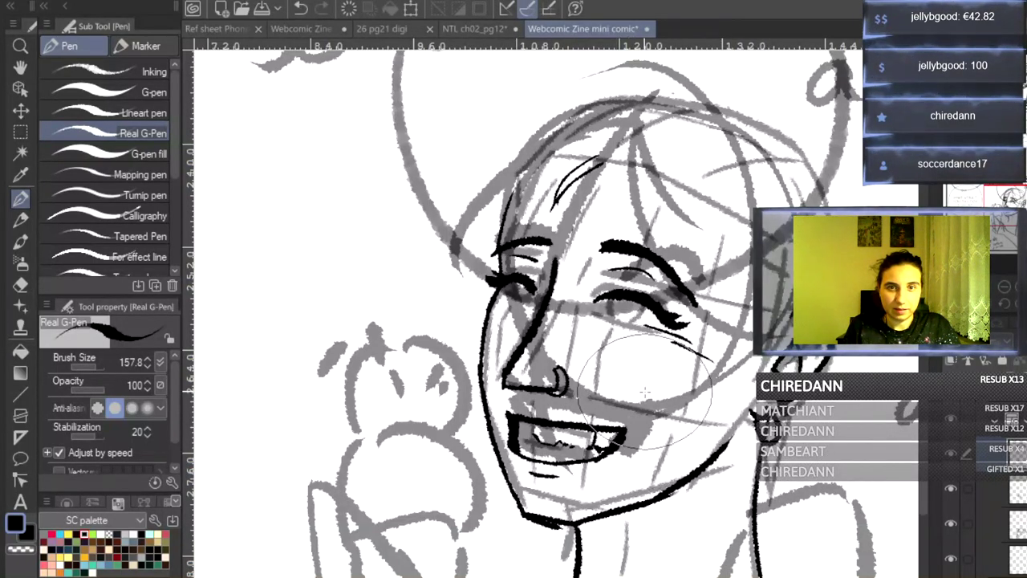
drag(693, 539, 687, 570)
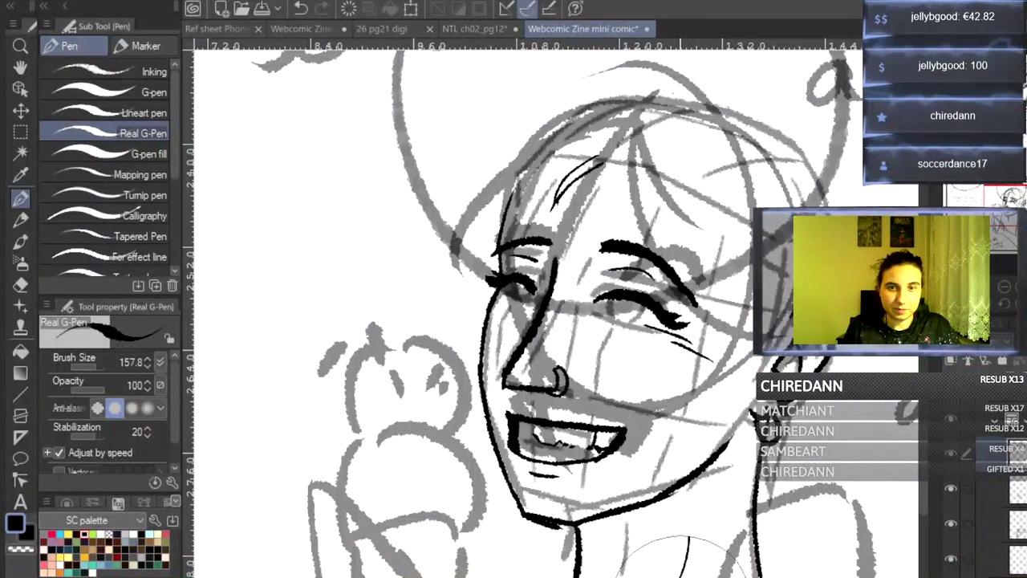
- Lasso the mouth and apply a Scale/Rotate transformation to the selection
click(21, 135)
click(88, 145)
mouse_move(520, 398)
mouse_down()
mouse_move(505, 406)
mouse_move(513, 472)
mouse_up()
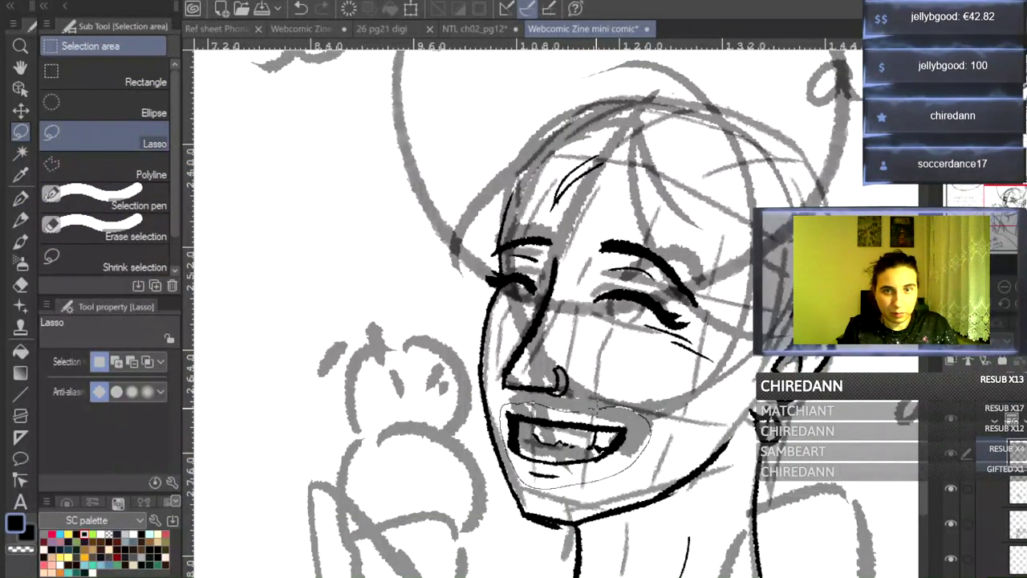
drag(598, 405, 601, 406)
key(ctrl+t)
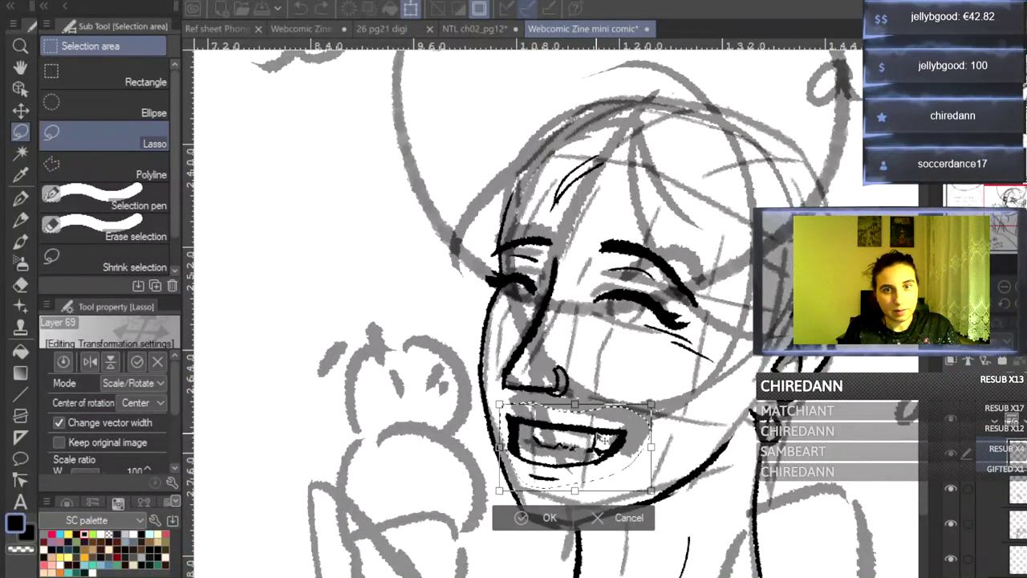
click(525, 517)
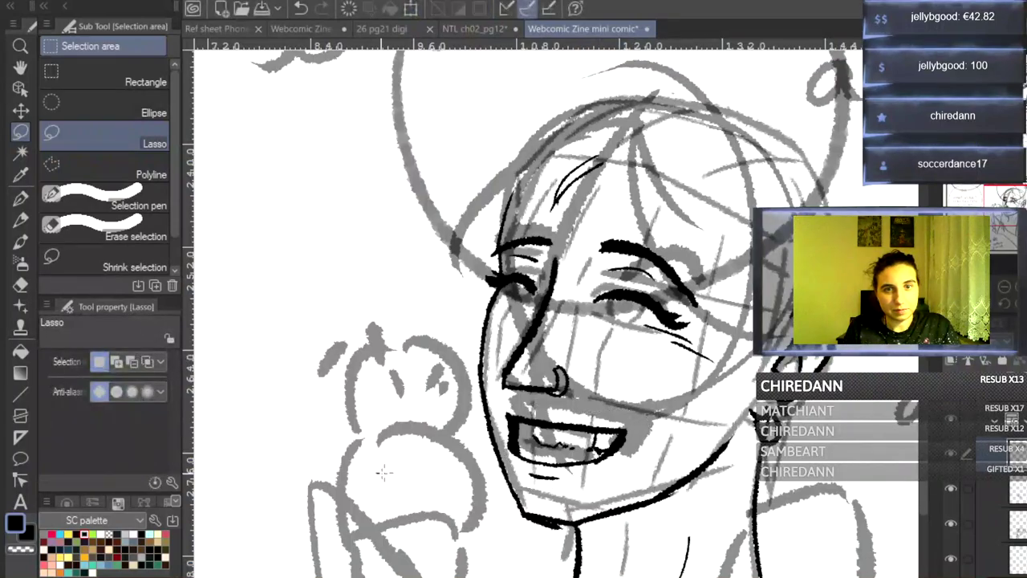
- Thin the heavy black at the mouth's farther corner using the transparent colour, and restore black as the drawing colour
click(21, 197)
click(22, 548)
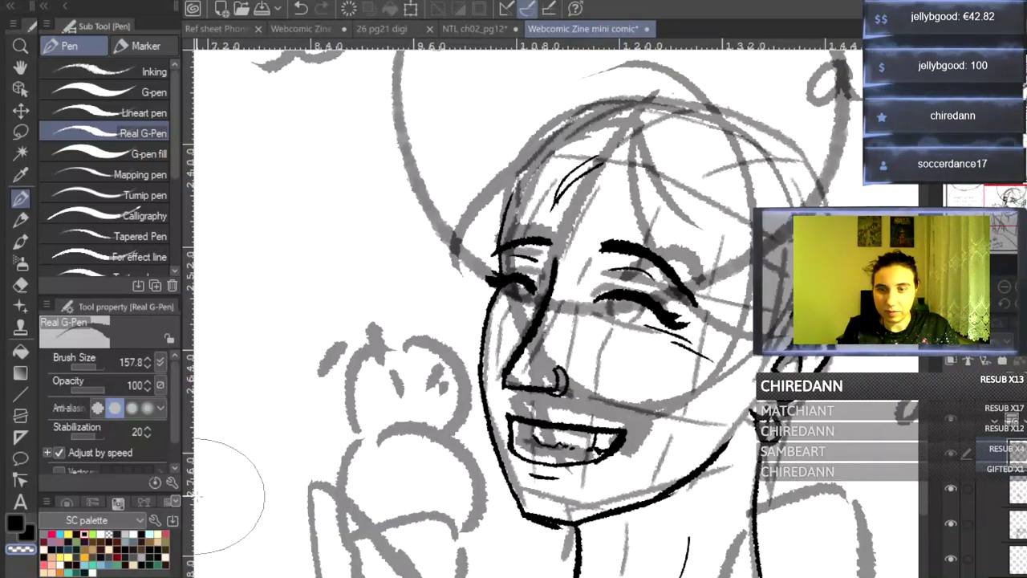
click(15, 530)
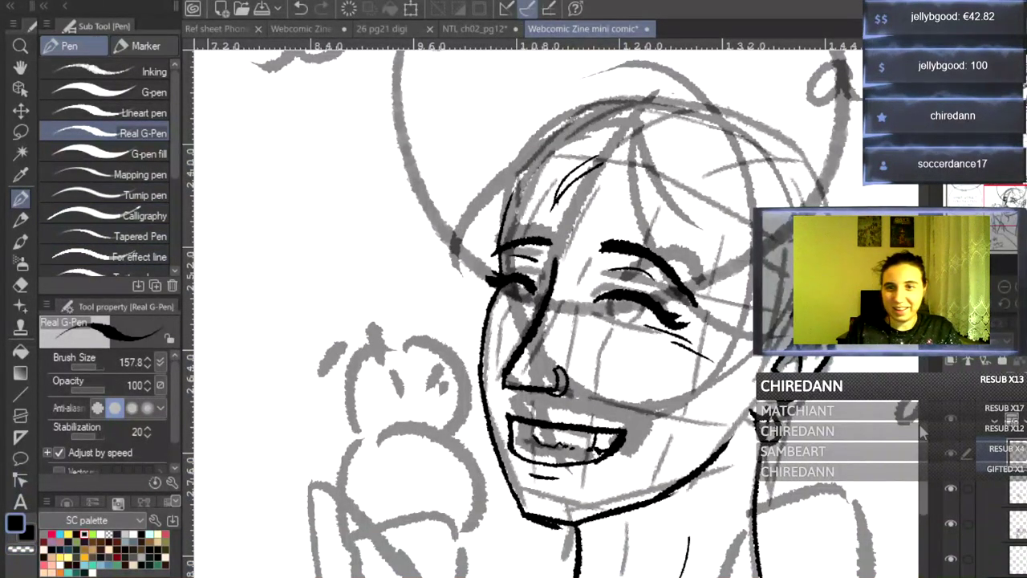
- Try to ink the near shoulder line, ragged sleeve edge and upper arm contours down to the elbow folds
scroll(561, 281, up, 3)
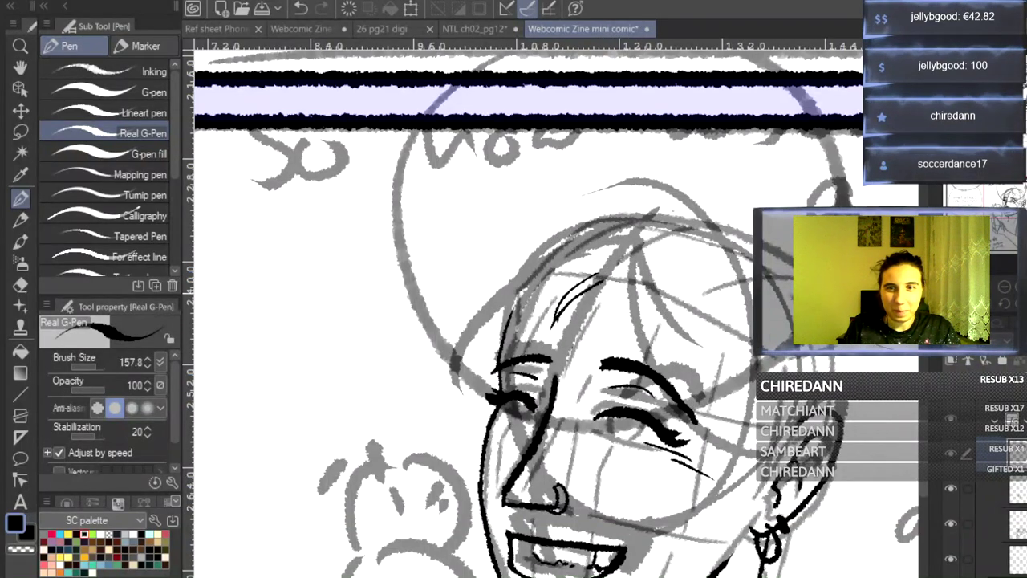
drag(927, 440, 928, 485)
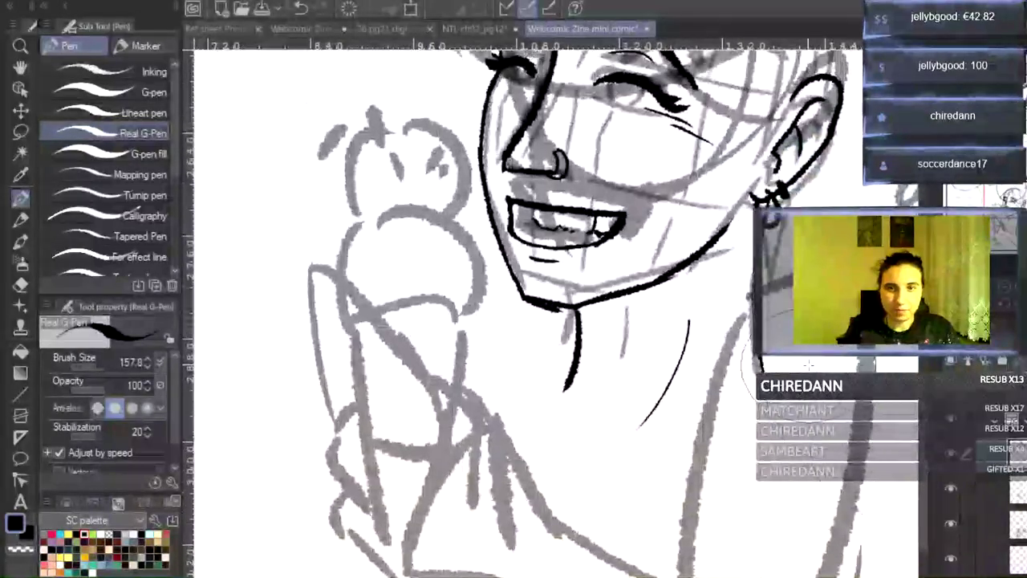
click(1008, 295)
key(ctrl+minus)
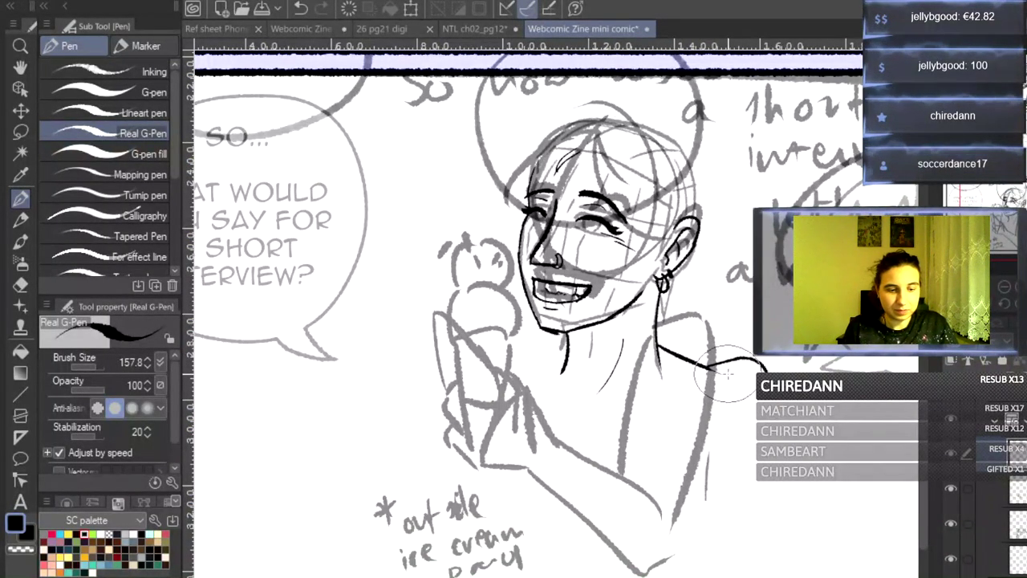
mouse_move(753, 363)
mouse_down()
mouse_move(733, 396)
mouse_move(758, 446)
mouse_move(754, 489)
mouse_up()
mouse_move(707, 395)
mouse_down()
mouse_move(667, 439)
mouse_move(607, 552)
mouse_up()
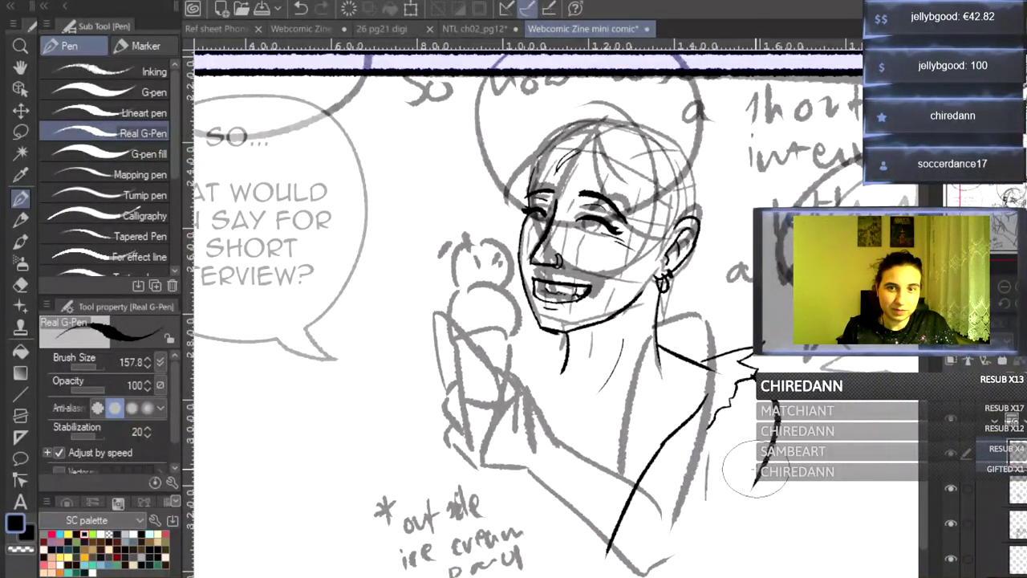
drag(752, 468, 692, 561)
key(ctrl+z)
drag(756, 477, 714, 545)
drag(627, 535, 671, 576)
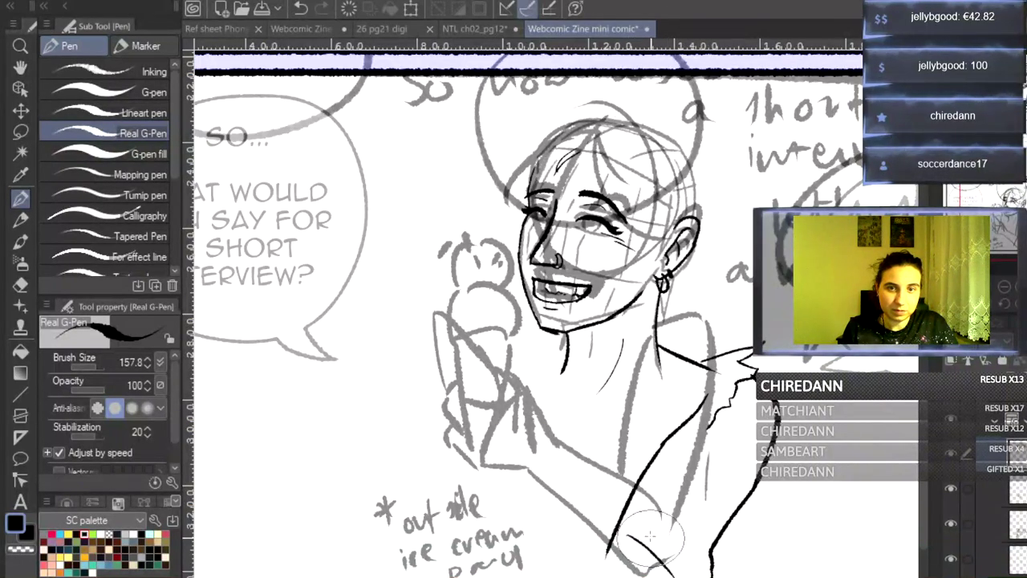
drag(705, 446, 700, 495)
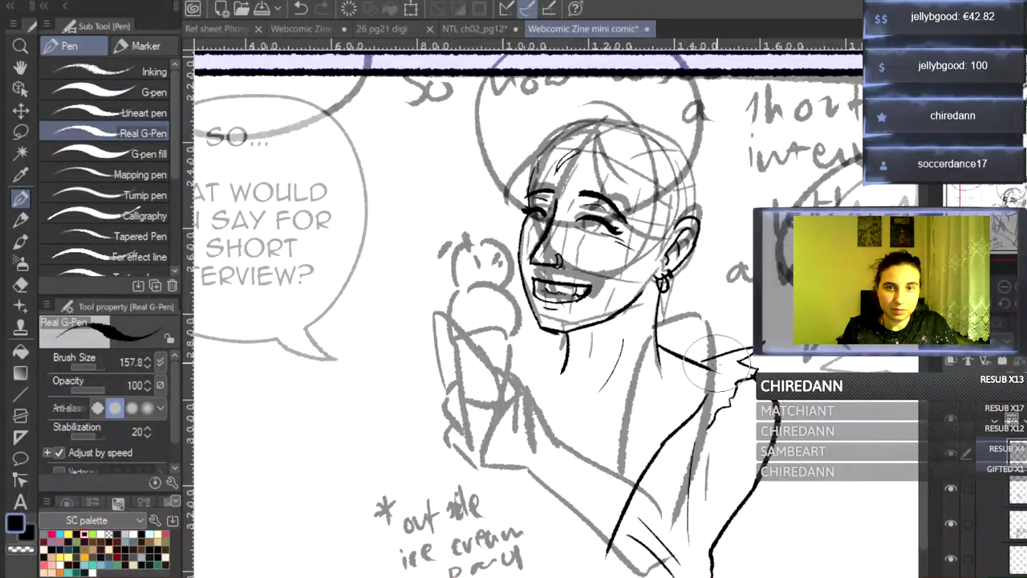
- Try to ink the vest's long lapel edges from the back of the neck down the chest
mouse_move(658, 325)
mouse_down()
mouse_move(691, 353)
mouse_move(666, 339)
mouse_move(688, 350)
mouse_move(598, 482)
mouse_up()
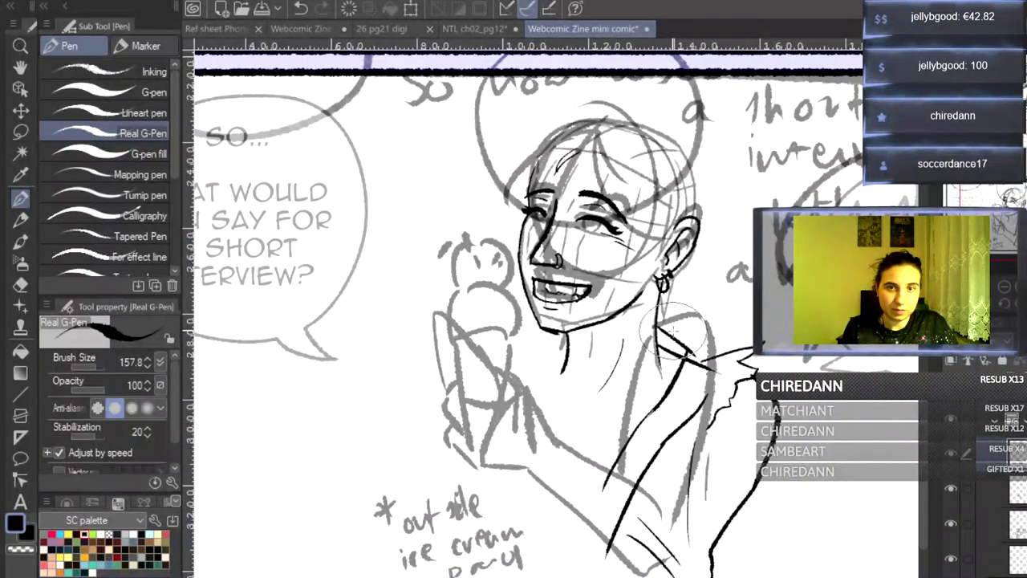
drag(658, 327, 572, 533)
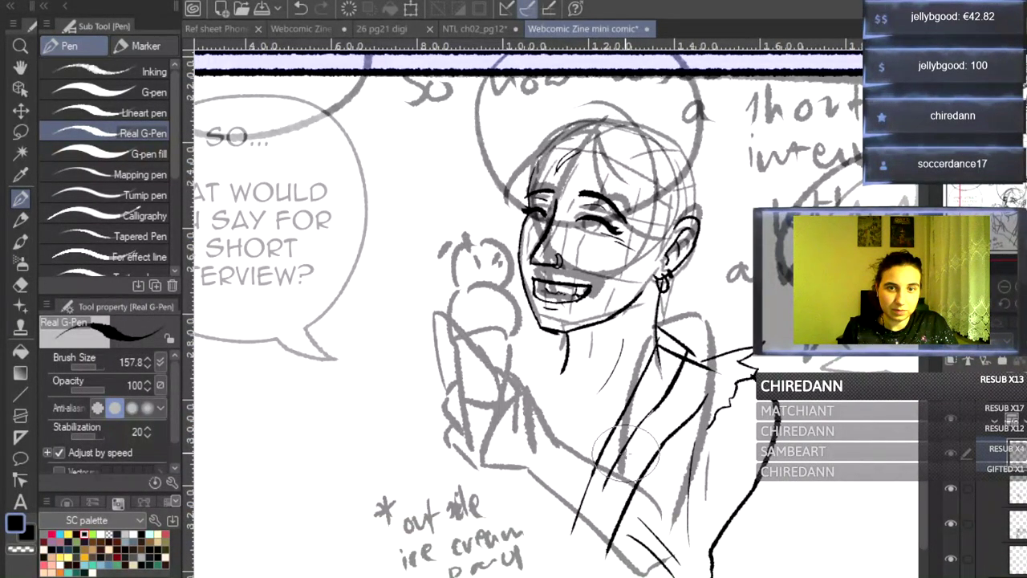
mouse_move(658, 404)
mouse_down()
mouse_move(625, 428)
mouse_move(634, 446)
mouse_up()
drag(634, 447, 568, 554)
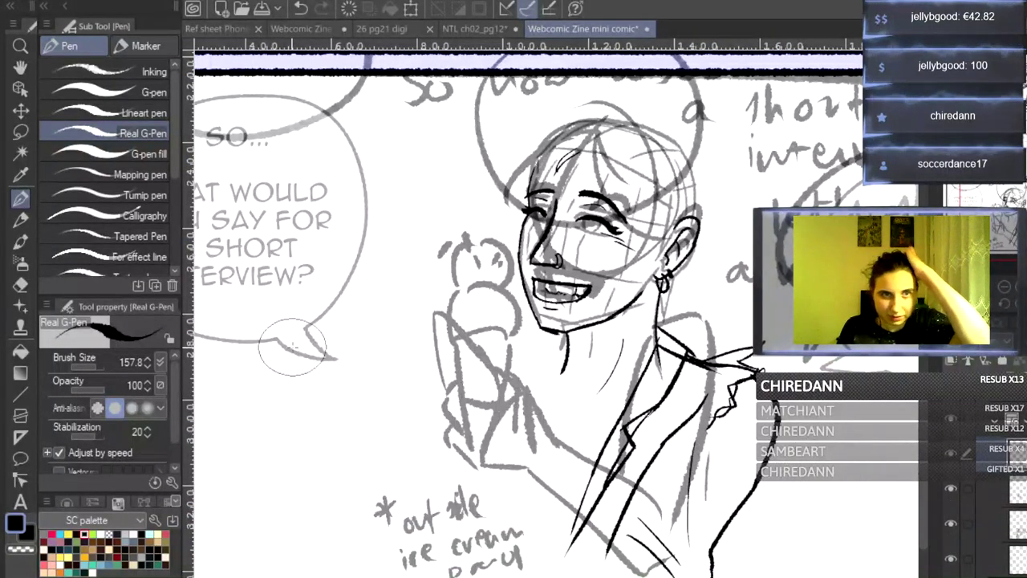
- Delete the lasso-selected shoulder, sleeve, arm and vest lines, and clear the selection
click(20, 130)
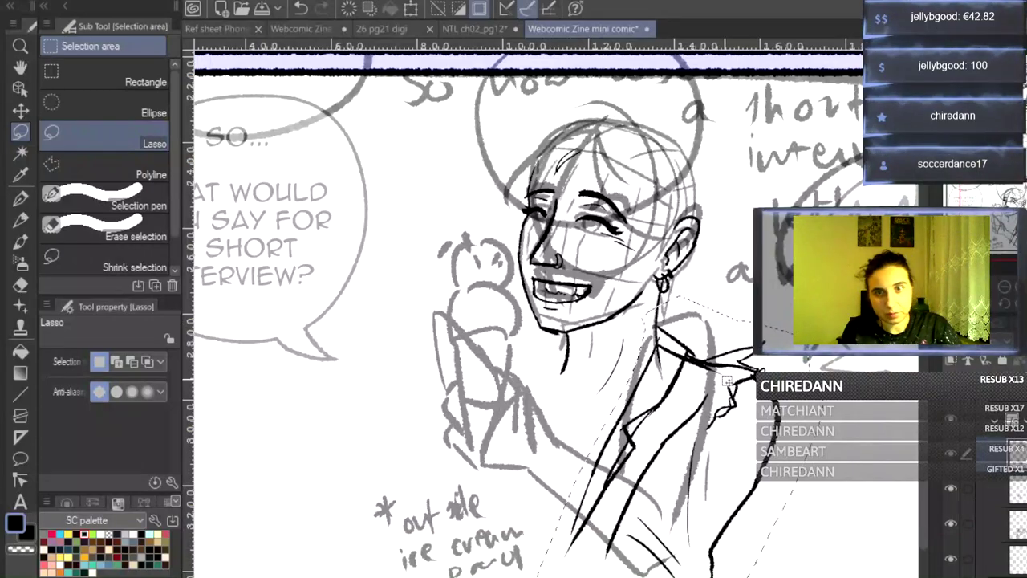
key(Delete)
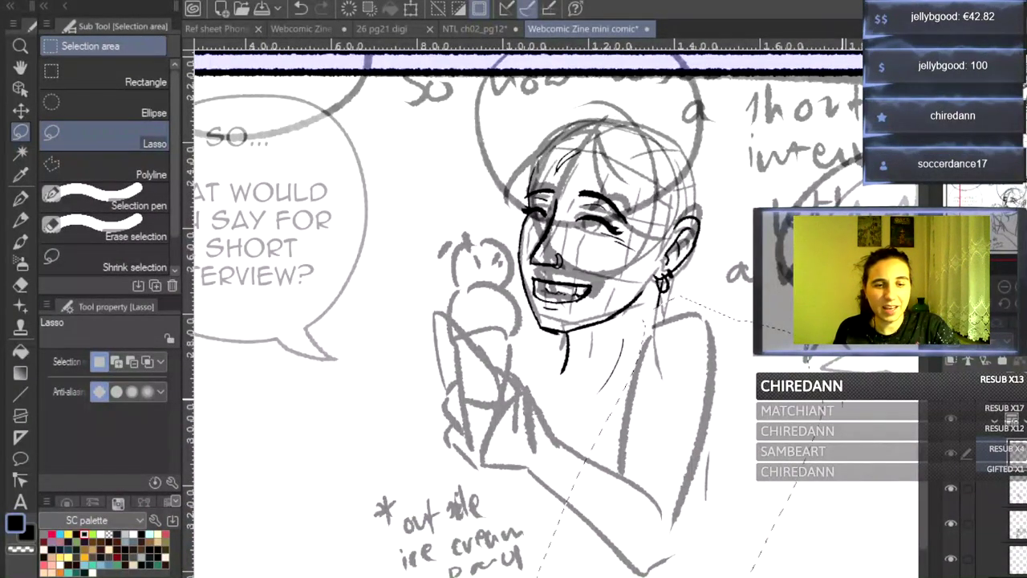
key(ctrl+d)
- Switch to the next layer down and draw the back line of the neck below the earring
click(999, 489)
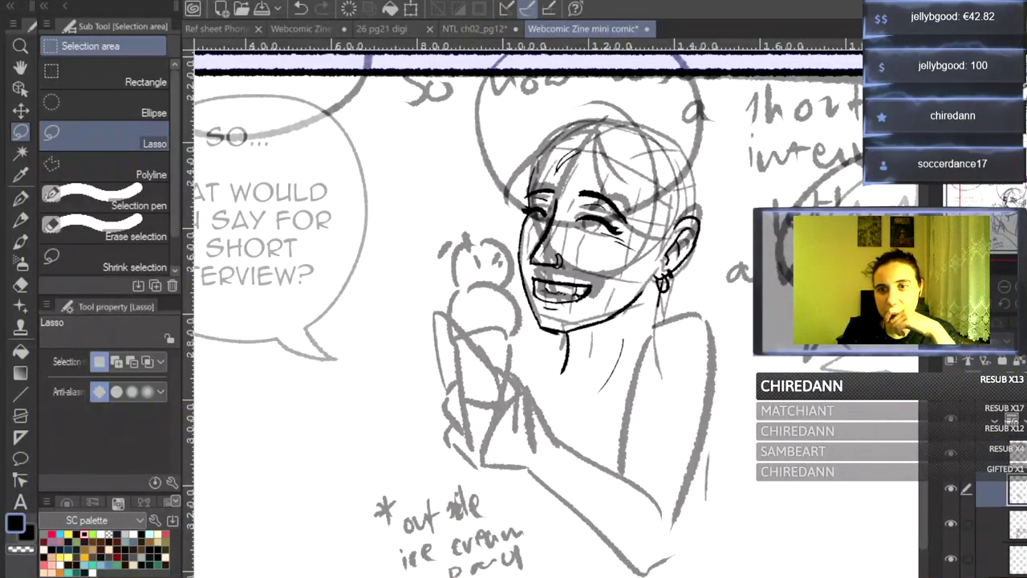
click(19, 198)
drag(664, 269, 651, 365)
drag(662, 289, 654, 373)
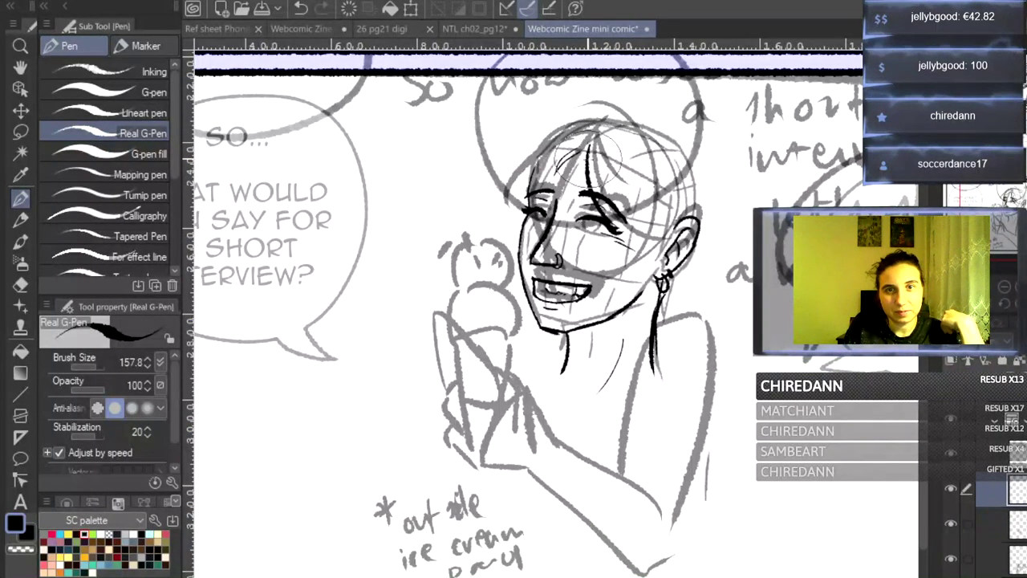
- Try to draw the swept fringe strands from the parting across the nearer eye, and undo them
mouse_move(589, 150)
mouse_down()
mouse_move(579, 202)
mouse_move(665, 232)
mouse_up()
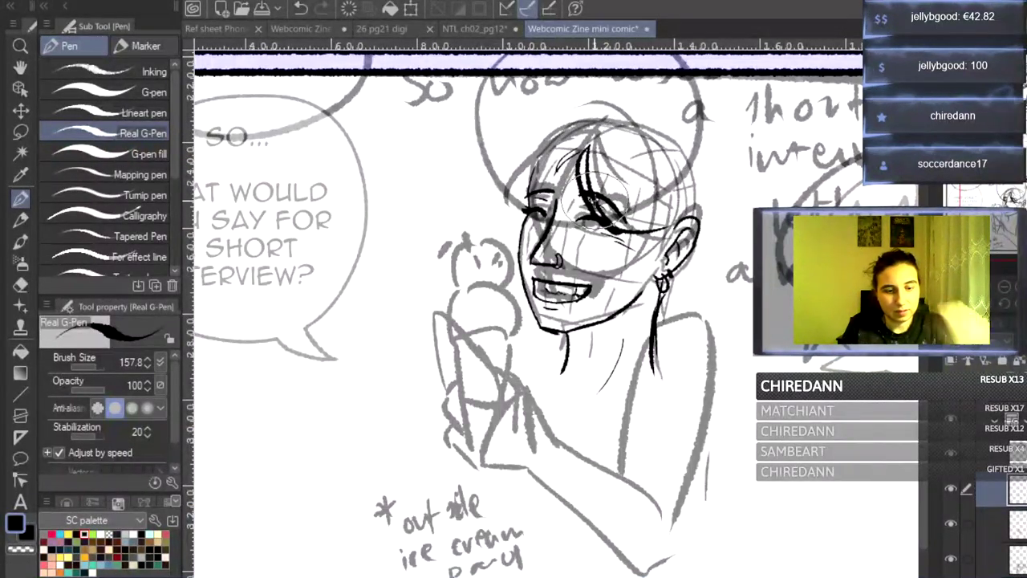
key(ctrl+z)
key(ctrl+z)
key(ctrl+z)
- Draw the parted fringe, the hair outline over the crown and the long hair flowing back to a curled tip
mouse_move(583, 145)
mouse_down()
mouse_move(611, 217)
mouse_move(626, 197)
mouse_move(691, 217)
mouse_move(616, 146)
mouse_move(587, 140)
mouse_move(694, 219)
mouse_up()
drag(583, 146, 531, 188)
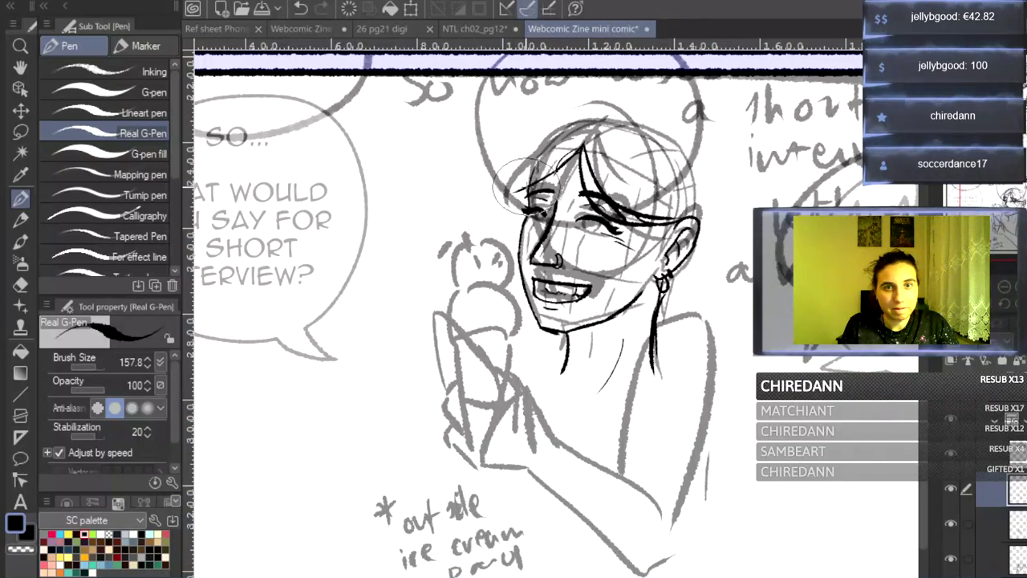
mouse_move(578, 146)
mouse_down()
mouse_move(648, 113)
mouse_move(629, 114)
mouse_move(708, 161)
mouse_move(690, 130)
mouse_move(713, 184)
mouse_move(711, 233)
mouse_move(715, 183)
mouse_move(728, 245)
mouse_up()
mouse_move(843, 491)
mouse_down()
mouse_move(873, 434)
mouse_move(853, 493)
mouse_move(887, 441)
mouse_move(886, 473)
mouse_up()
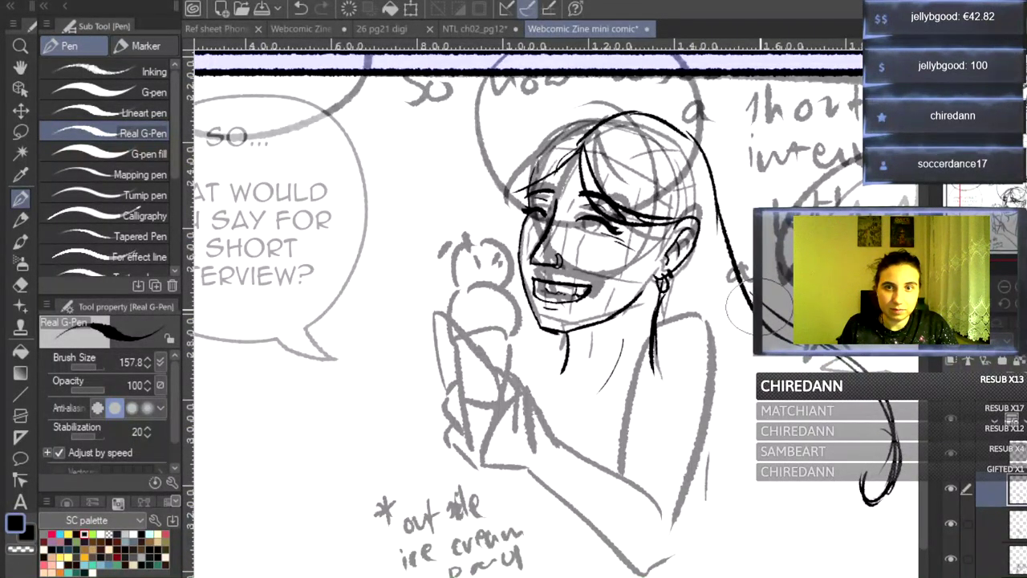
mouse_move(634, 112)
mouse_down()
mouse_move(598, 104)
mouse_move(549, 121)
mouse_move(509, 176)
mouse_up()
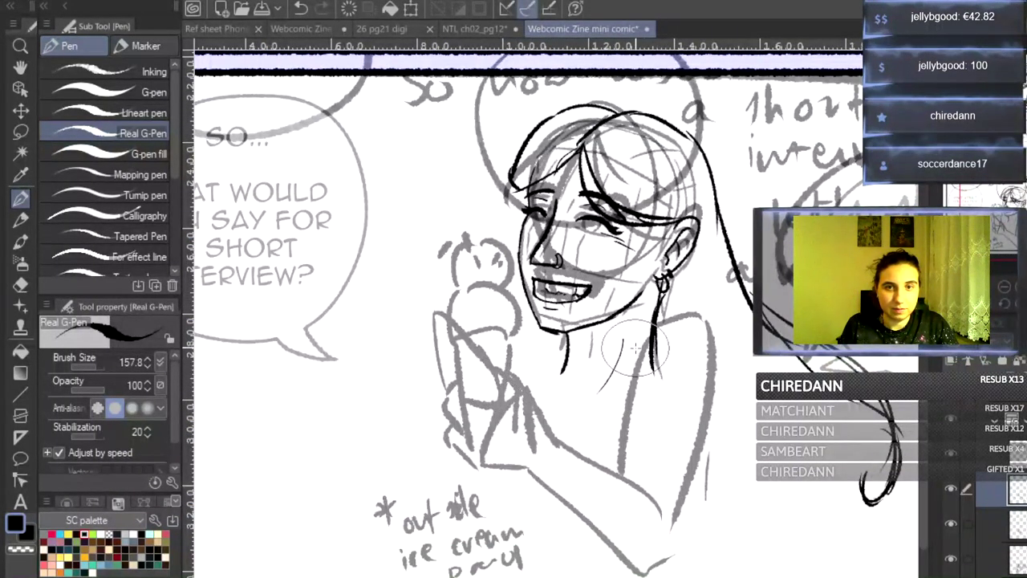
- Draw the inner hair strands behind the ear, the shoulder line at the neck's base and the contour down the chest
mouse_move(688, 157)
mouse_down()
mouse_move(736, 329)
mouse_move(791, 437)
mouse_move(834, 473)
mouse_up()
key(ctrl+z)
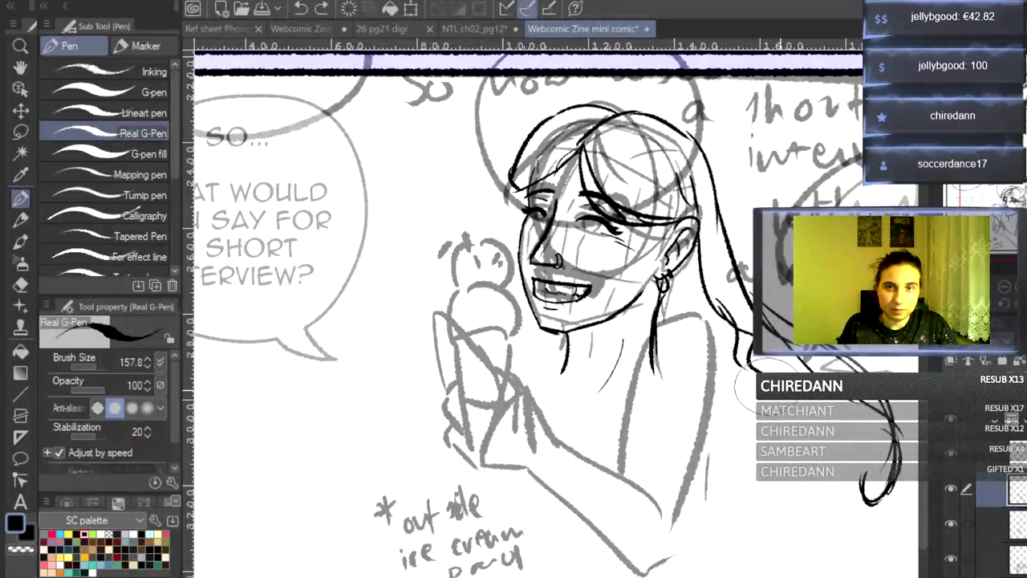
key(ctrl+z)
mouse_move(699, 260)
mouse_down()
mouse_move(703, 285)
mouse_move(682, 340)
mouse_move(658, 360)
mouse_up()
mouse_move(652, 388)
mouse_down()
mouse_move(629, 403)
mouse_move(619, 436)
mouse_move(607, 538)
mouse_move(607, 504)
mouse_move(598, 502)
mouse_move(654, 370)
mouse_up()
mouse_move(708, 279)
mouse_down()
mouse_move(662, 349)
mouse_move(742, 379)
mouse_up()
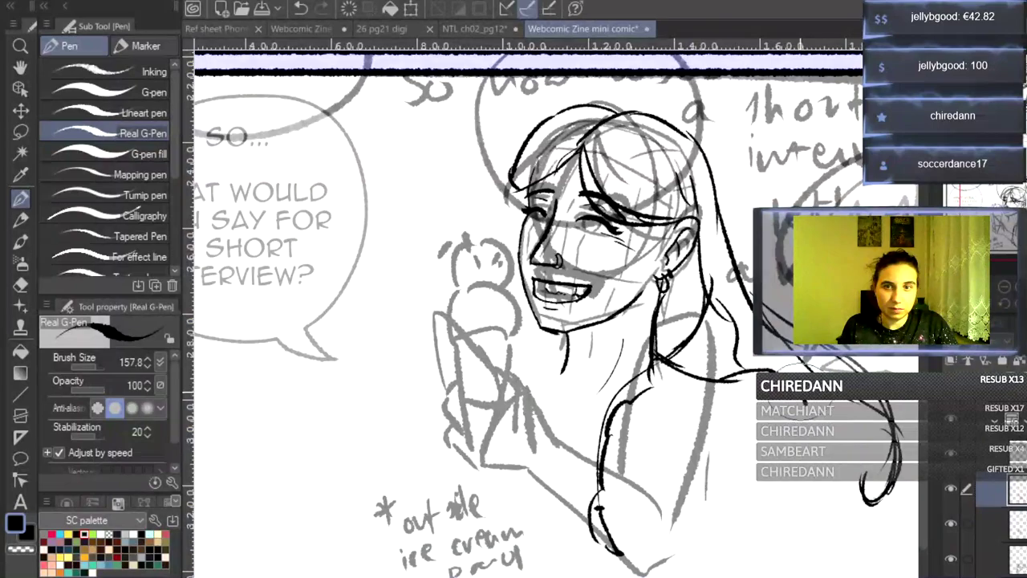
- Draw the collar line over the near shoulder and both sides of the upper arm down to the elbow
mouse_move(641, 340)
mouse_down()
mouse_move(729, 365)
mouse_move(740, 354)
mouse_move(659, 477)
mouse_up()
drag(697, 430, 628, 563)
drag(795, 407, 697, 576)
mouse_move(718, 539)
mouse_down()
mouse_move(634, 545)
mouse_move(666, 572)
mouse_move(746, 518)
mouse_move(702, 475)
mouse_up()
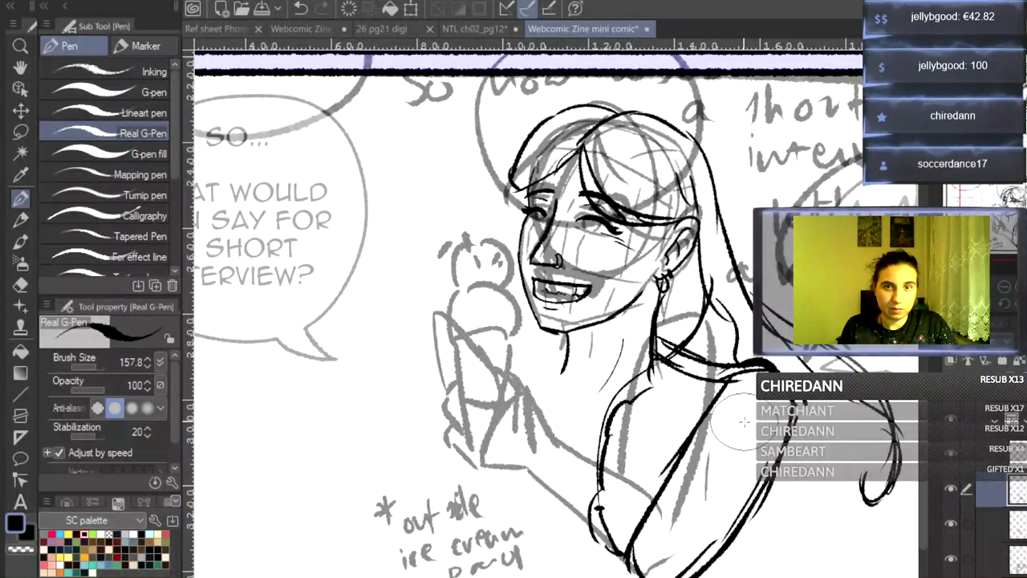
- Sketch guide lines through the shoulder and arm, a circle for the wrist, and the forearm with its elbow folds
mouse_move(771, 190)
mouse_down()
mouse_move(737, 393)
mouse_move(671, 554)
mouse_up()
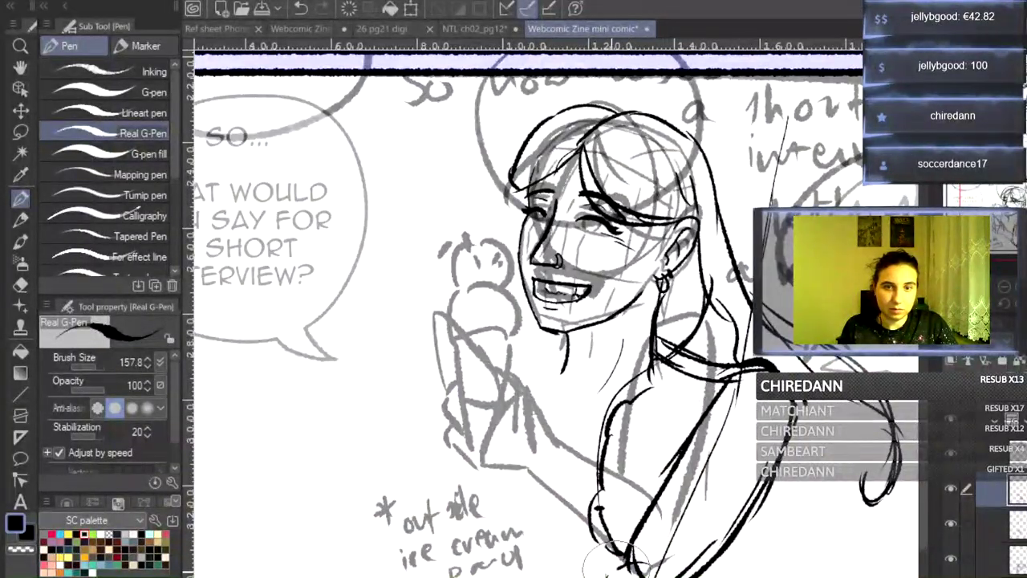
mouse_move(751, 404)
mouse_down()
mouse_move(662, 387)
mouse_move(511, 467)
mouse_move(532, 437)
mouse_move(481, 514)
mouse_up()
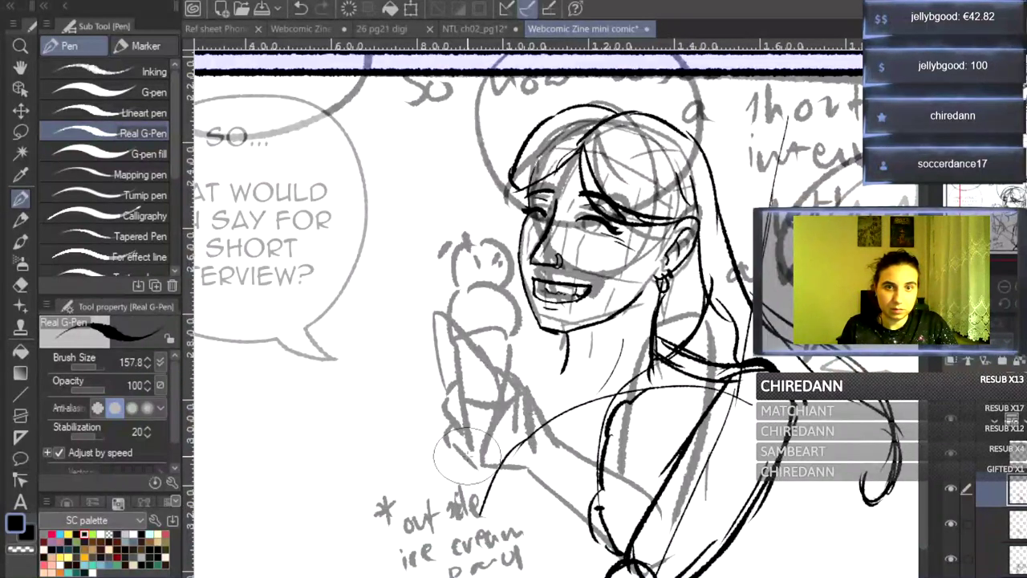
mouse_move(501, 444)
mouse_down()
mouse_move(522, 451)
mouse_move(491, 475)
mouse_move(561, 563)
mouse_up()
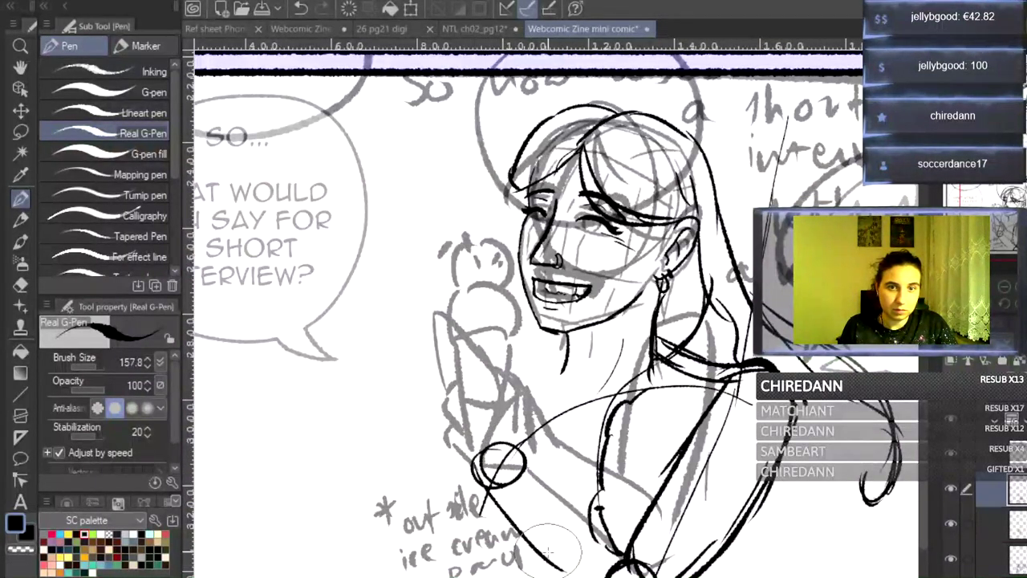
mouse_move(515, 464)
mouse_down()
mouse_move(550, 496)
mouse_move(630, 555)
mouse_move(647, 552)
mouse_move(647, 516)
mouse_move(630, 516)
mouse_move(641, 542)
mouse_up()
mouse_move(707, 573)
mouse_down()
mouse_move(728, 555)
mouse_move(673, 521)
mouse_move(685, 495)
mouse_move(653, 486)
mouse_move(644, 504)
mouse_move(706, 371)
mouse_move(697, 427)
mouse_up()
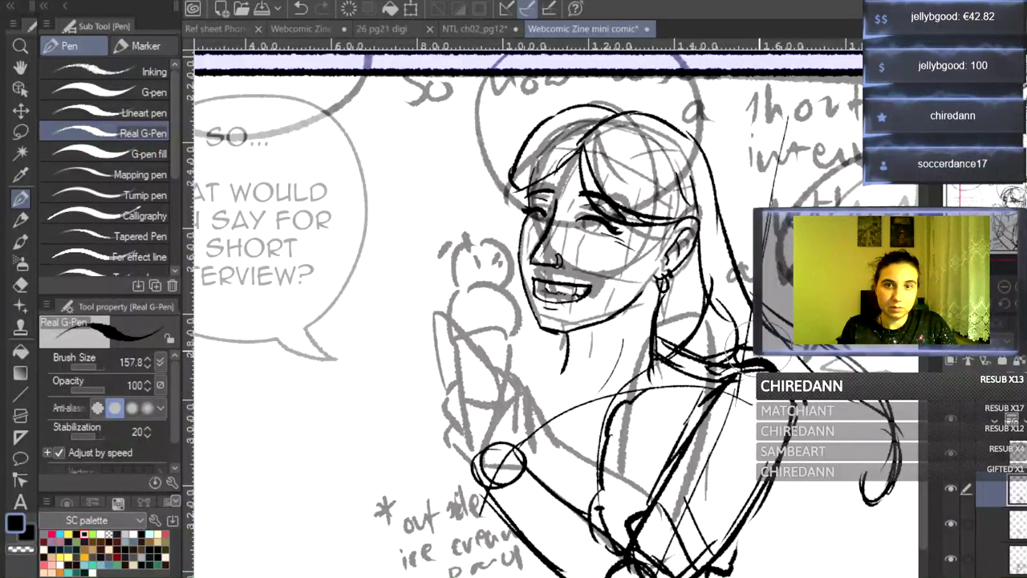
- Draw the torso lines behind the near arm and the vest's front edge with pocket details on the chest
mouse_move(750, 361)
mouse_down()
mouse_move(778, 424)
mouse_move(734, 560)
mouse_move(758, 391)
mouse_move(761, 573)
mouse_up()
drag(746, 519, 763, 576)
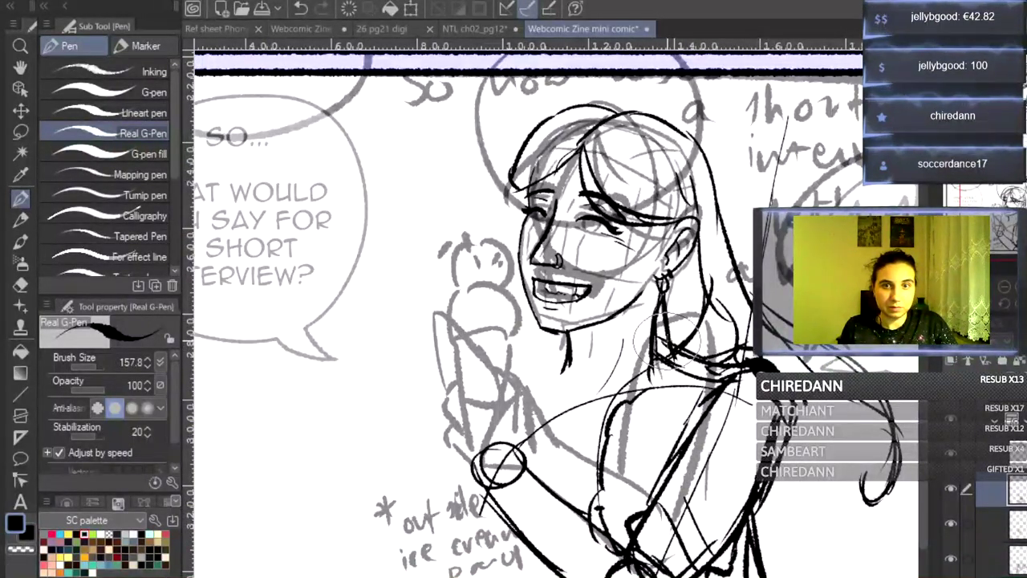
drag(682, 354, 619, 525)
mouse_move(660, 449)
mouse_down()
mouse_move(682, 425)
mouse_move(650, 481)
mouse_up()
mouse_move(678, 433)
mouse_down()
mouse_move(652, 430)
mouse_move(637, 520)
mouse_up()
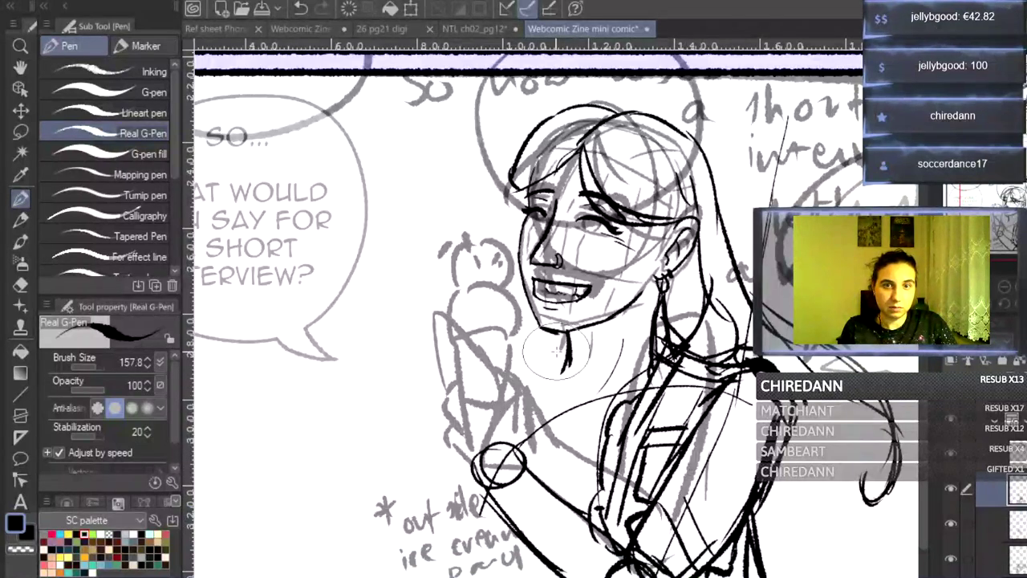
- Draw the far shoulder, the front edge of the torso and the curved neckline of the top
drag(562, 353, 523, 374)
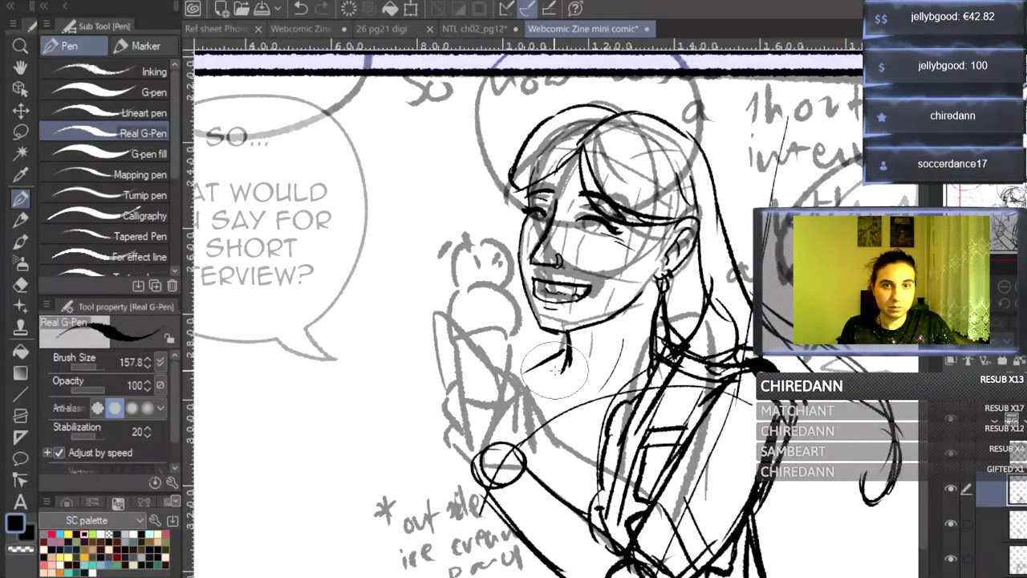
mouse_move(568, 342)
mouse_down()
mouse_move(541, 352)
mouse_move(565, 362)
mouse_move(529, 472)
mouse_up()
drag(527, 543, 518, 576)
mouse_move(553, 375)
mouse_down()
mouse_move(563, 434)
mouse_move(607, 426)
mouse_up()
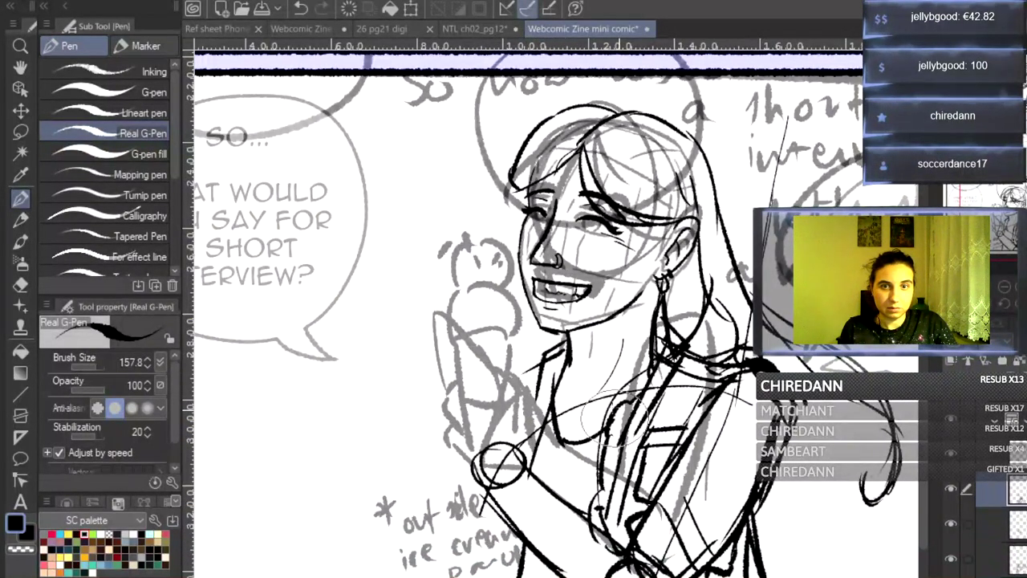
drag(546, 355, 537, 396)
- Draw the near hand with its thumb and chunky wrist bracelets, then erase the protruding little finger and redraw the curled fingers closer to the palm
mouse_move(486, 465)
mouse_down()
mouse_move(490, 496)
mouse_move(526, 476)
mouse_move(506, 484)
mouse_move(532, 494)
mouse_move(502, 515)
mouse_move(539, 491)
mouse_move(540, 504)
mouse_move(452, 390)
mouse_move(500, 435)
mouse_move(491, 415)
mouse_move(519, 472)
mouse_move(502, 460)
mouse_move(488, 413)
mouse_move(438, 428)
mouse_move(424, 451)
mouse_move(482, 493)
mouse_move(409, 438)
mouse_move(439, 389)
mouse_move(423, 436)
mouse_move(386, 418)
mouse_move(400, 415)
mouse_move(422, 436)
mouse_move(409, 424)
mouse_move(429, 380)
mouse_move(458, 383)
mouse_move(484, 403)
mouse_move(474, 345)
mouse_move(458, 361)
mouse_move(461, 401)
mouse_move(451, 413)
mouse_move(485, 423)
mouse_up()
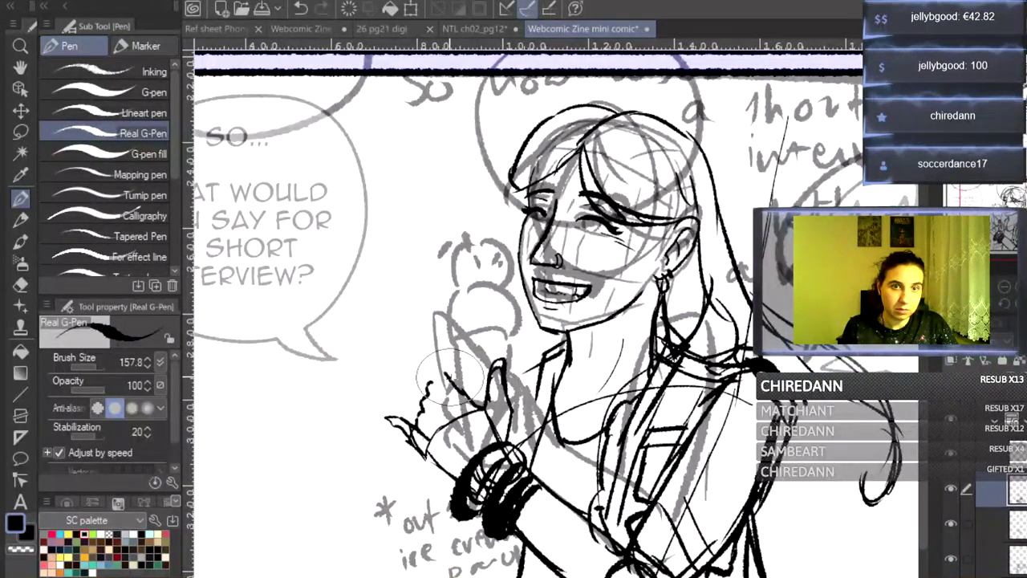
mouse_move(426, 400)
mouse_down()
mouse_move(446, 421)
mouse_move(387, 419)
mouse_move(377, 436)
mouse_move(413, 440)
mouse_move(394, 424)
mouse_move(426, 454)
mouse_up()
click(21, 550)
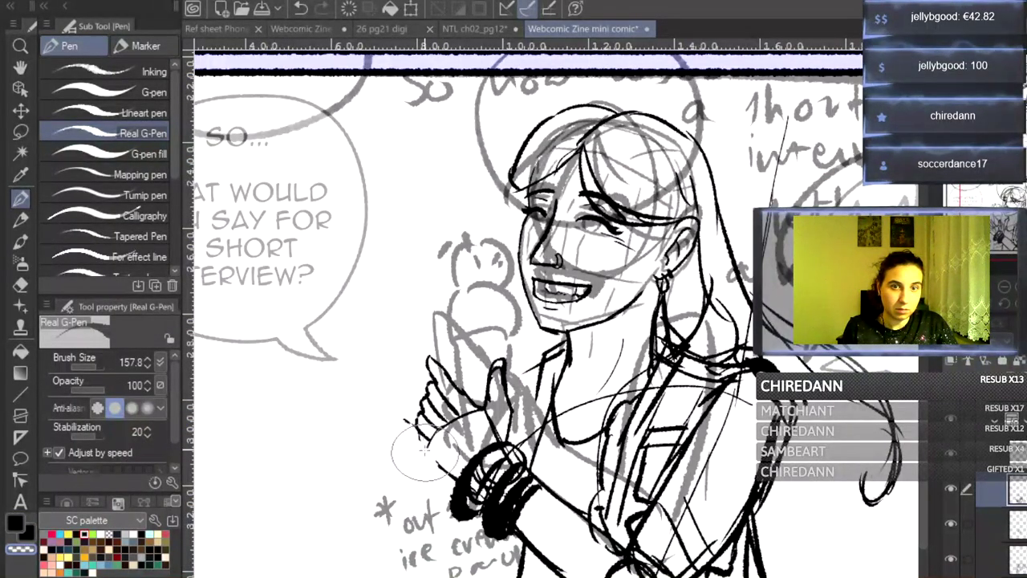
key(c)
mouse_move(417, 417)
mouse_down()
mouse_move(418, 436)
mouse_move(463, 472)
mouse_up()
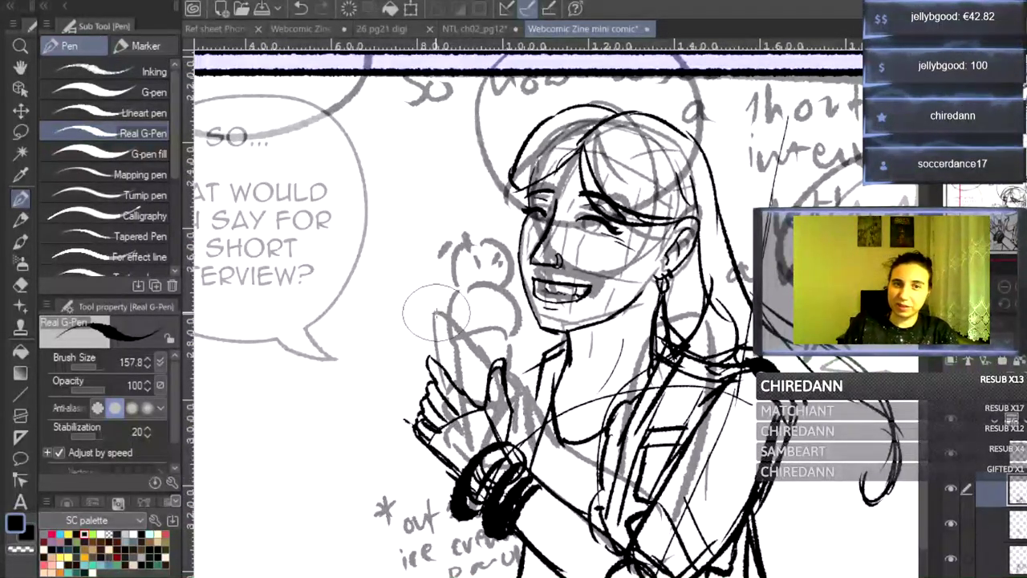
- Draw the ice-cream cone rising from the hand, stack scoops on it with a swirled tip, and crosshatch the waffle pattern
drag(426, 319, 434, 360)
drag(427, 319, 467, 338)
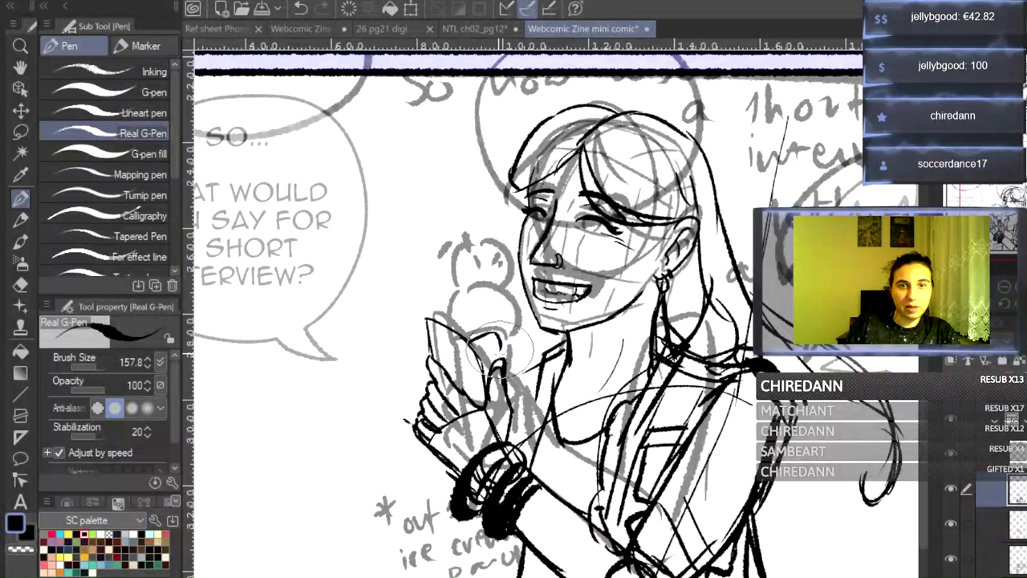
mouse_move(434, 318)
mouse_down()
mouse_move(474, 302)
mouse_move(494, 333)
mouse_up()
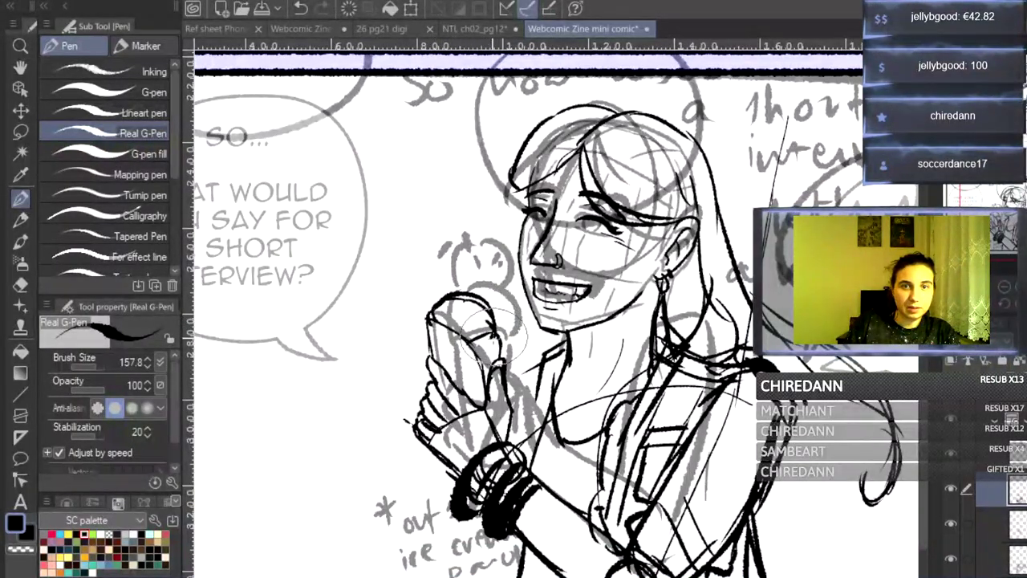
drag(486, 277, 492, 303)
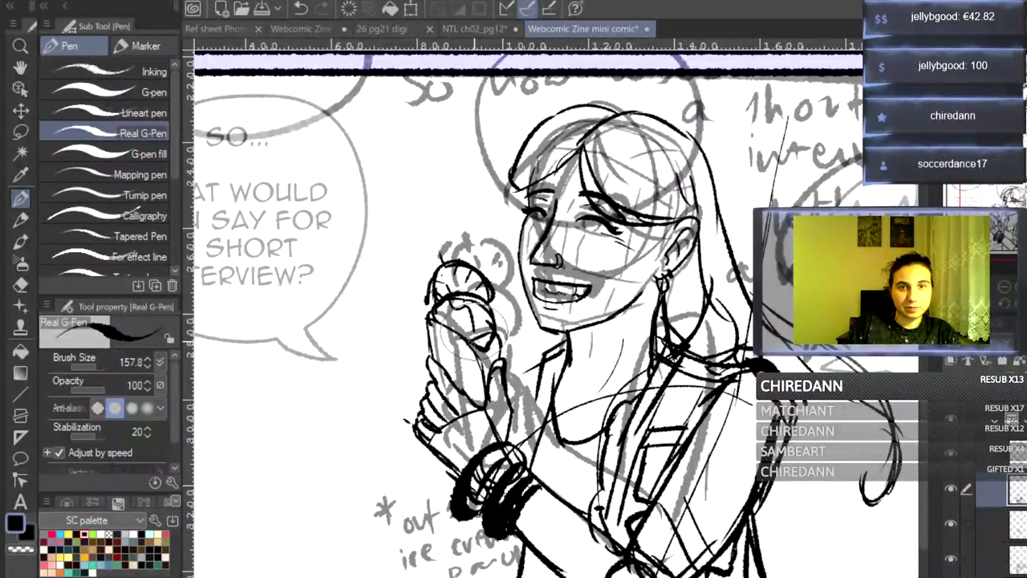
mouse_move(474, 321)
mouse_down()
mouse_move(455, 300)
mouse_move(468, 295)
mouse_up()
drag(441, 256, 444, 289)
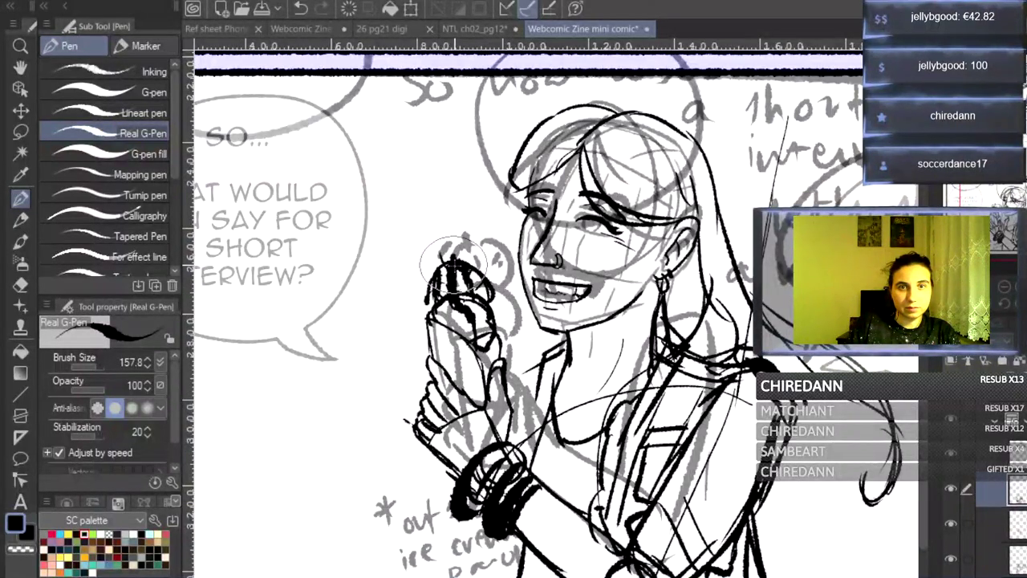
mouse_move(448, 239)
mouse_down()
mouse_move(436, 275)
mouse_move(472, 288)
mouse_move(480, 275)
mouse_move(432, 248)
mouse_move(470, 241)
mouse_move(486, 273)
mouse_move(480, 299)
mouse_move(438, 297)
mouse_move(454, 319)
mouse_up()
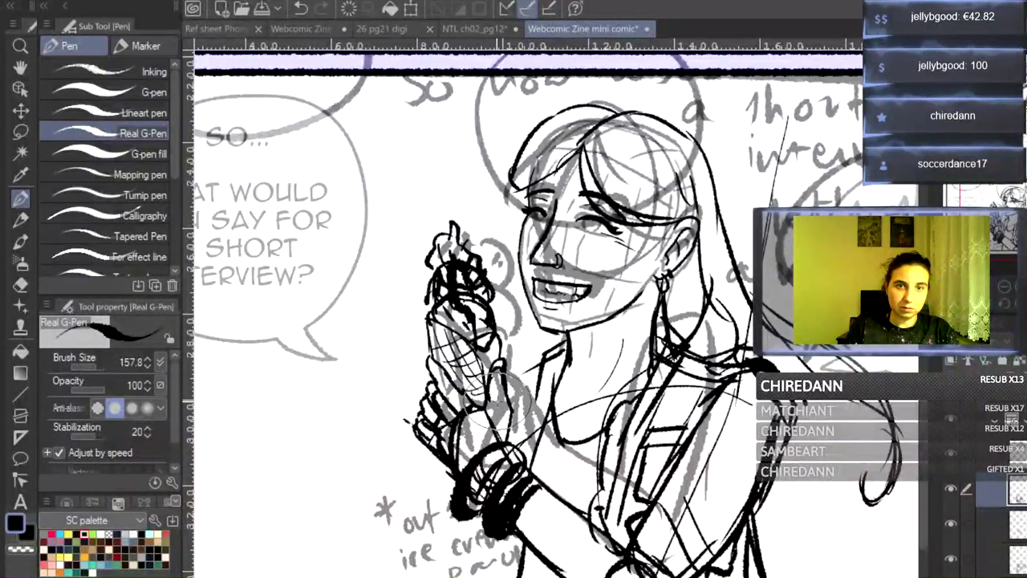
- Thicken the thumb's outline beside the cone, and erase and redraw the fingers on the cone's other side as slimmer shapes
drag(500, 372, 498, 418)
drag(499, 359, 492, 405)
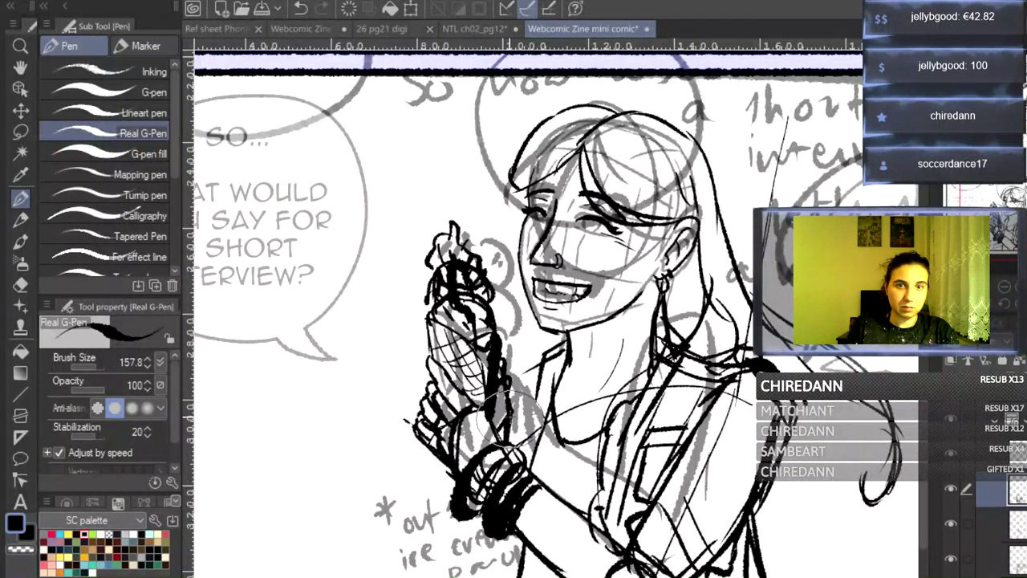
drag(497, 353, 500, 378)
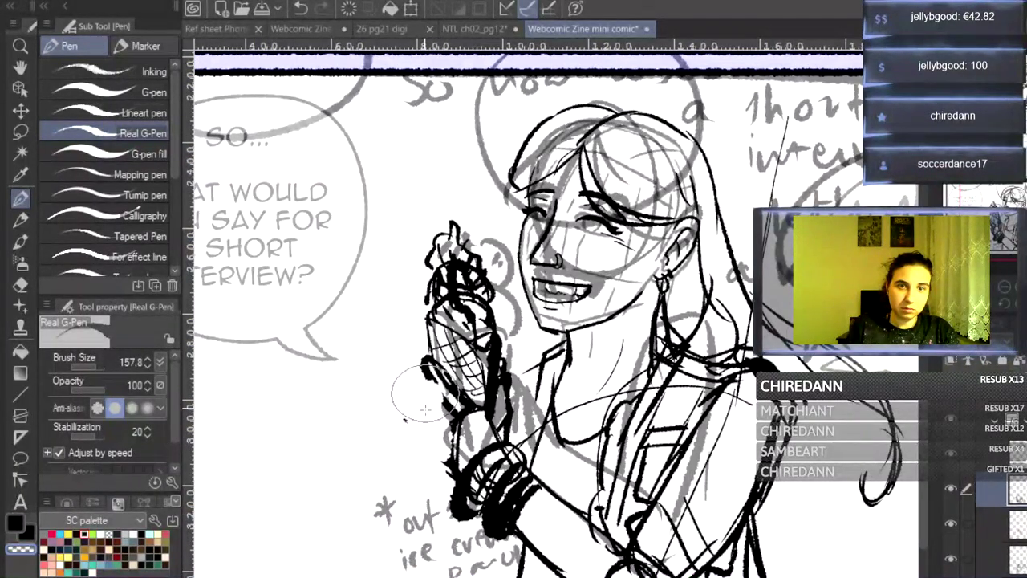
click(15, 522)
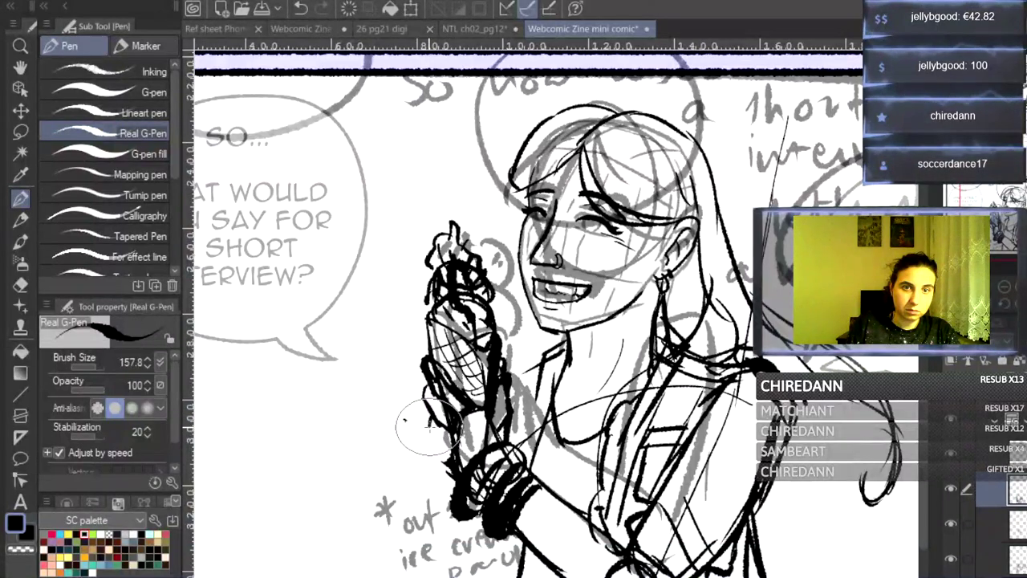
- Rework the wrist bracelets into solid black bands, clearing the stray lines from the base of the palm
drag(502, 467, 480, 512)
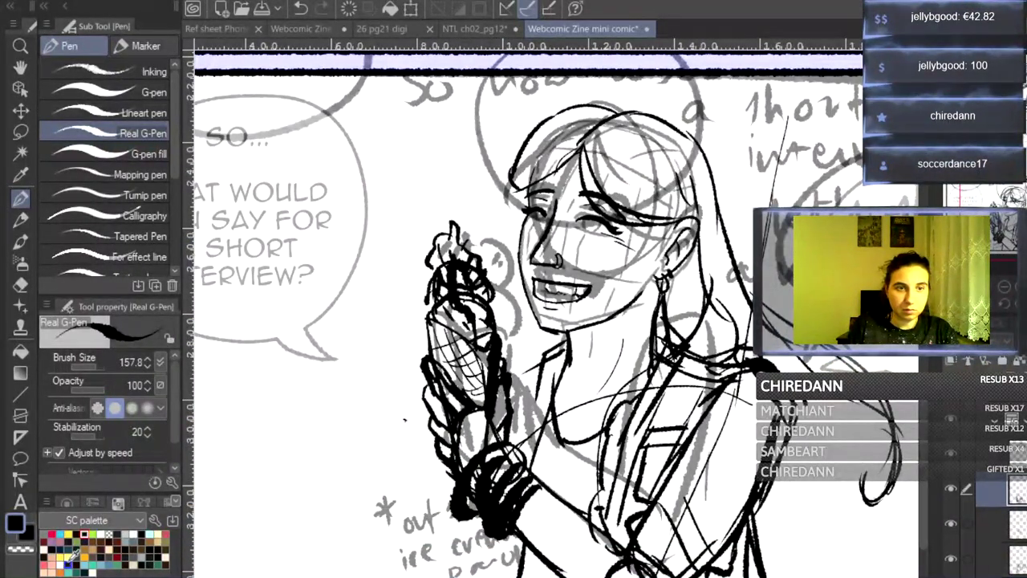
click(20, 549)
mouse_move(498, 447)
mouse_down()
mouse_move(449, 525)
mouse_move(457, 512)
mouse_up()
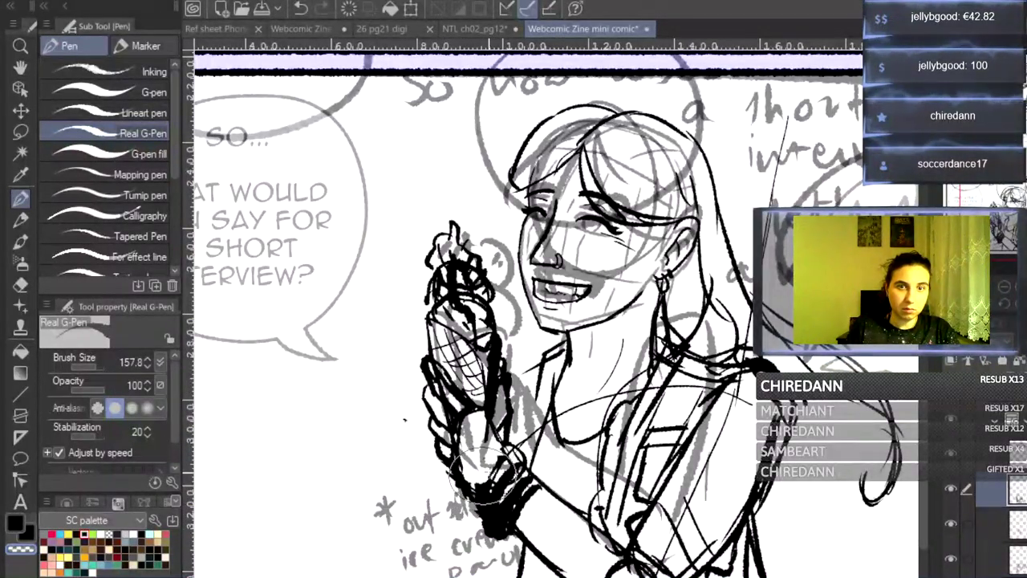
click(19, 538)
key(ctrl+z)
drag(517, 479, 557, 499)
drag(503, 455, 533, 483)
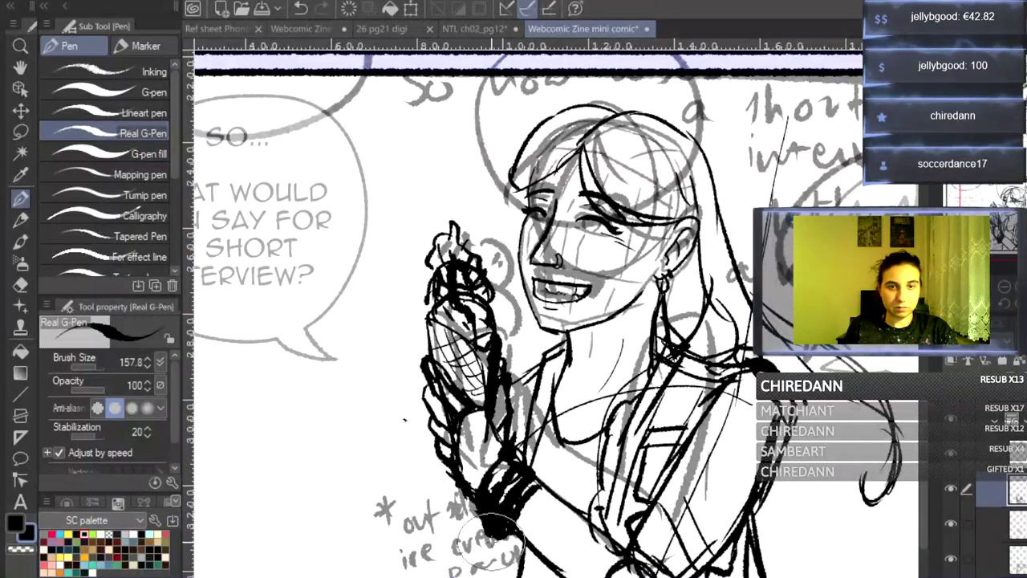
- Draw the far hand's fingertips behind the cone, with its wrist bracelet and forearm running down to the panel border
drag(508, 537, 505, 576)
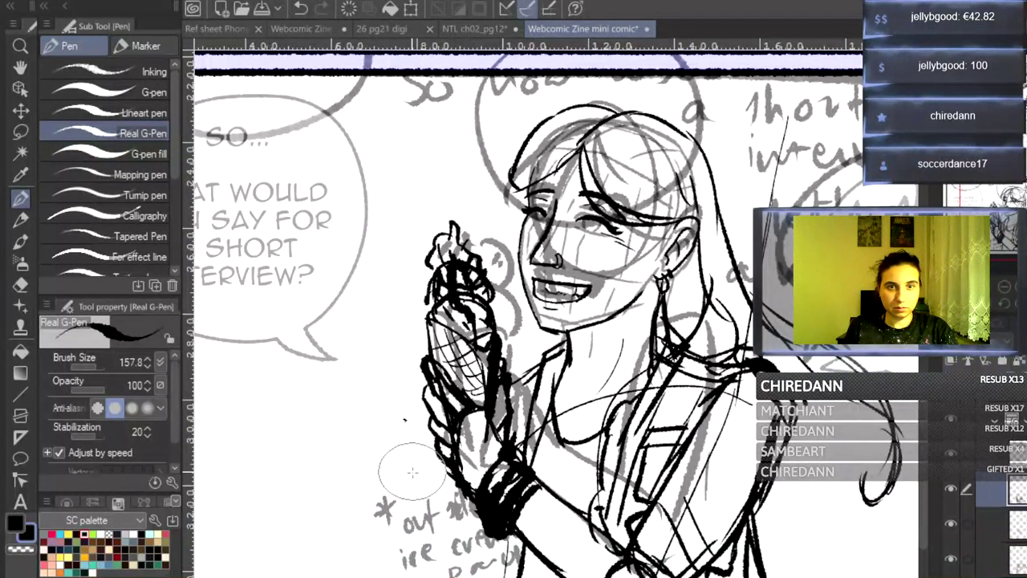
drag(415, 443, 419, 394)
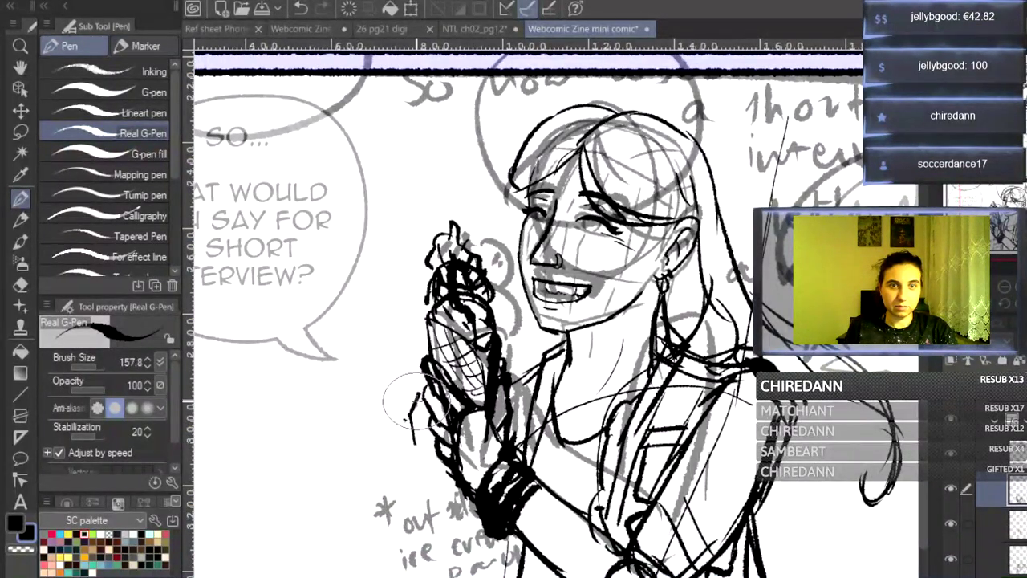
mouse_move(410, 404)
mouse_down()
mouse_move(424, 426)
mouse_move(403, 388)
mouse_move(410, 407)
mouse_move(421, 364)
mouse_move(420, 450)
mouse_move(413, 437)
mouse_move(426, 512)
mouse_move(425, 454)
mouse_move(430, 477)
mouse_move(416, 486)
mouse_move(446, 498)
mouse_move(434, 514)
mouse_move(462, 490)
mouse_move(428, 506)
mouse_move(458, 515)
mouse_move(428, 523)
mouse_move(425, 558)
mouse_move(427, 525)
mouse_move(451, 575)
mouse_up()
drag(476, 515, 481, 572)
drag(568, 504, 632, 556)
- Darken the fringe on the far side of the face and sweep long hair strands back over the near shoulder
click(1007, 289)
click(1007, 288)
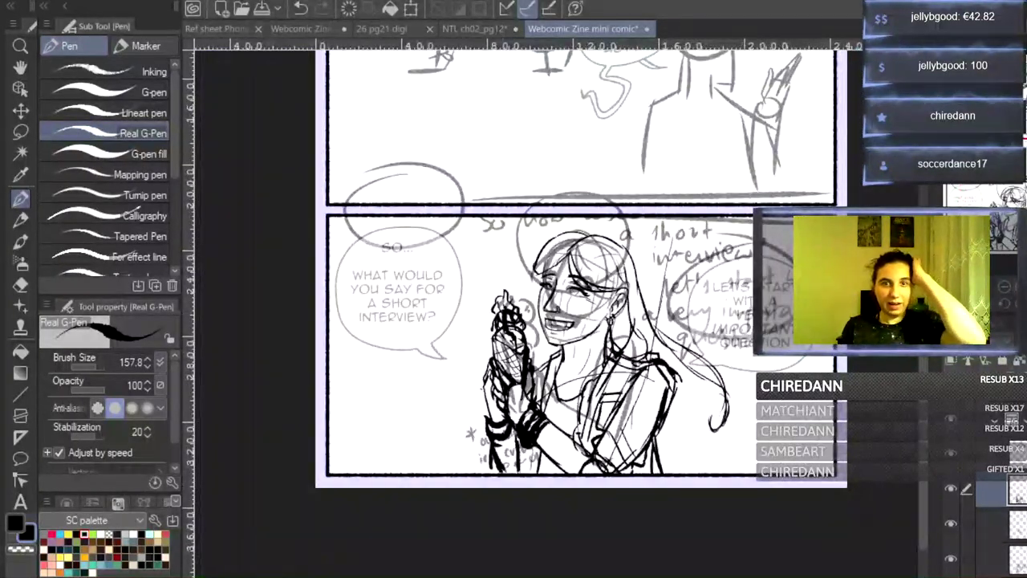
key(ctrl+plus)
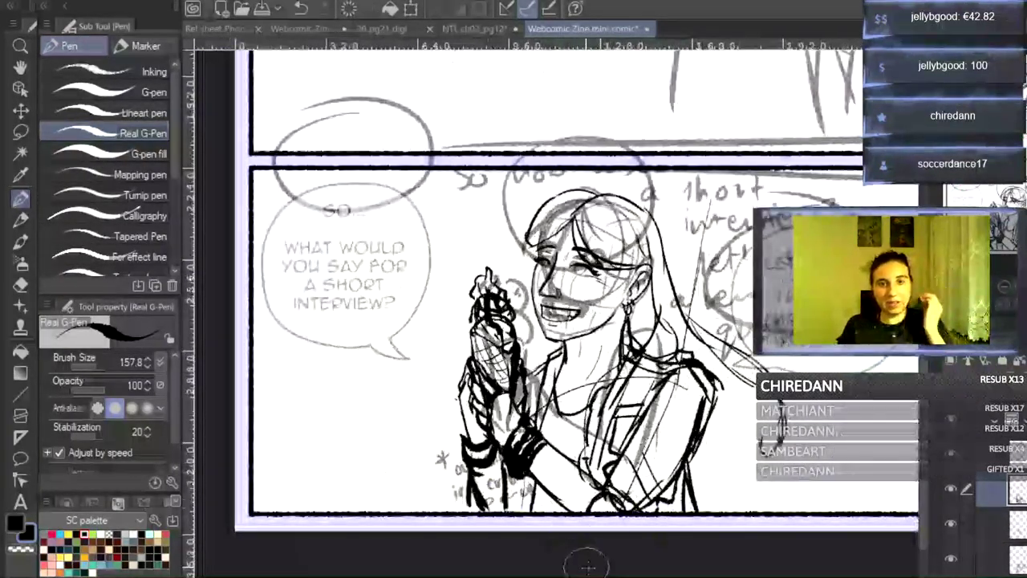
drag(923, 396, 922, 372)
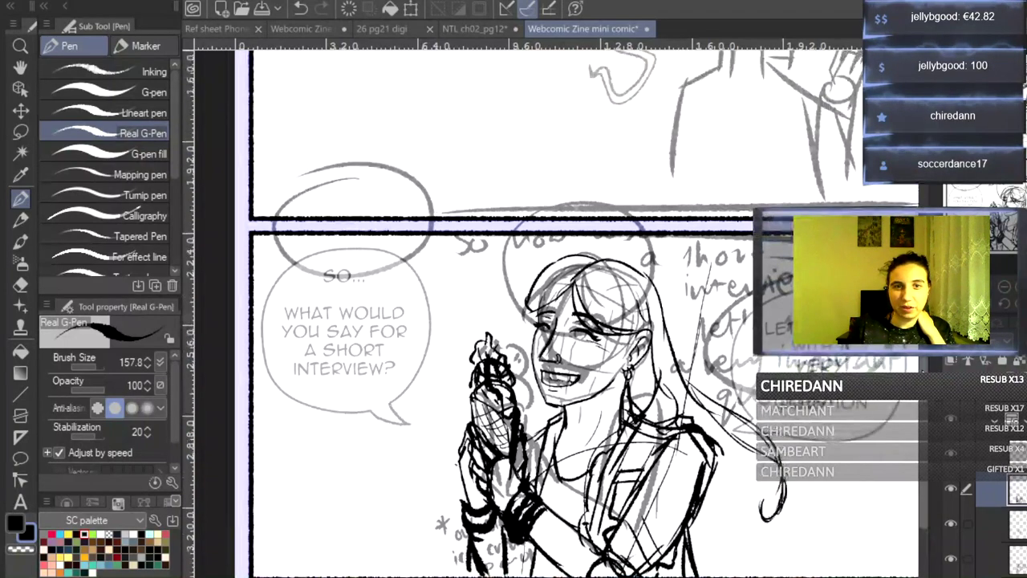
click(1020, 288)
click(1020, 287)
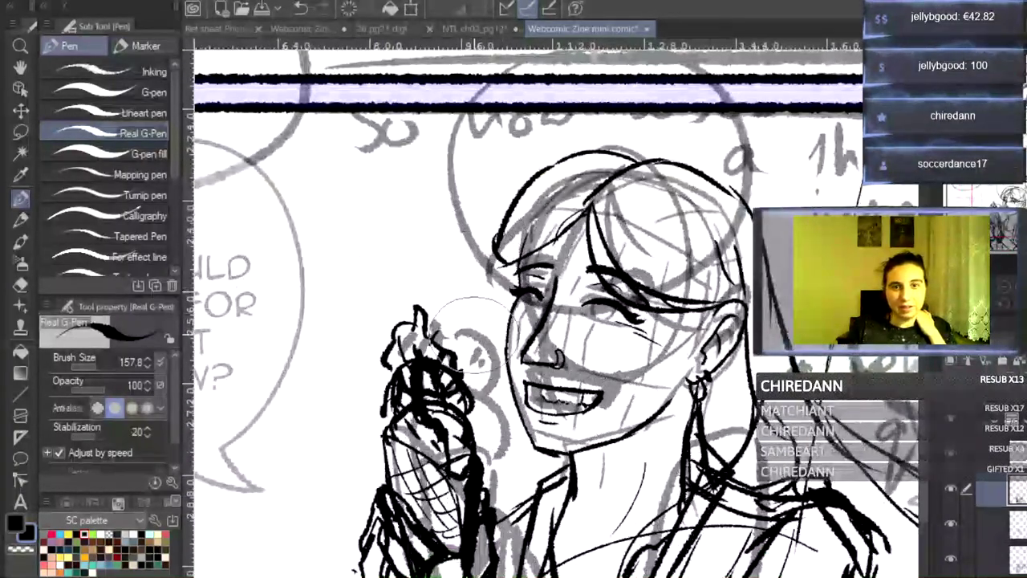
key(ctrl+minus)
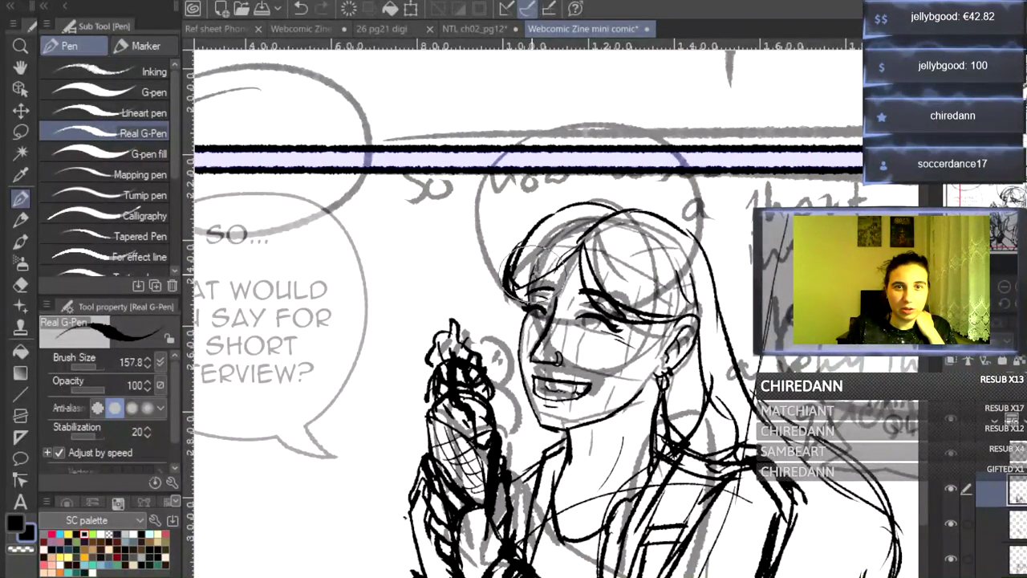
mouse_move(530, 244)
mouse_down()
mouse_move(499, 301)
mouse_move(505, 264)
mouse_up()
mouse_move(712, 265)
mouse_down()
mouse_move(789, 423)
mouse_move(878, 490)
mouse_up()
drag(802, 450, 714, 450)
scroll(616, 440, right, 2)
drag(615, 438, 708, 573)
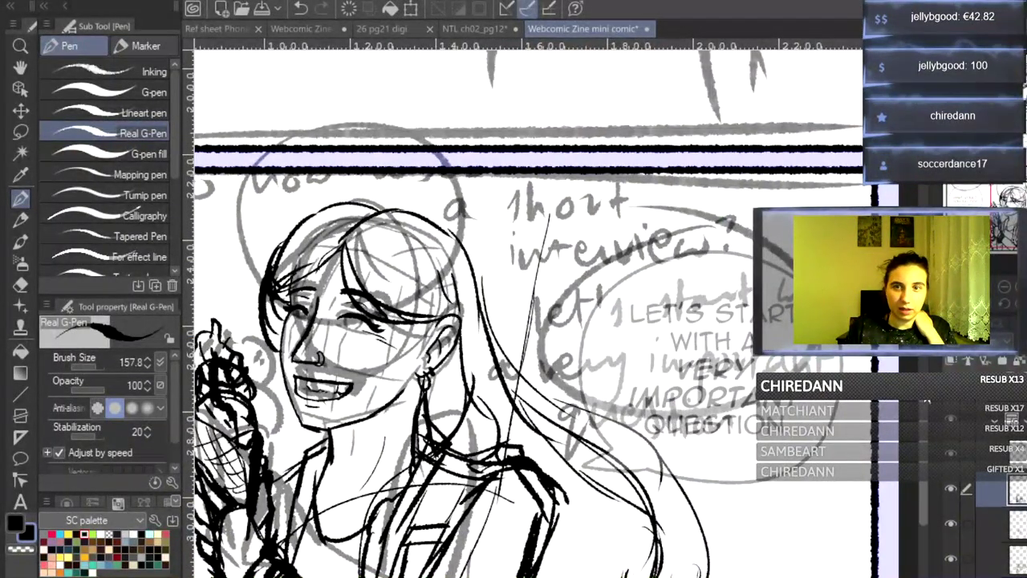
- Fill out the flowing hair behind the back with overlapping curved strands, undoing one misplaced stroke
scroll(839, 436, down, 2)
mouse_move(562, 291)
mouse_down()
mouse_move(661, 367)
mouse_move(714, 496)
mouse_move(711, 434)
mouse_move(591, 341)
mouse_up()
mouse_move(720, 457)
mouse_down()
mouse_move(659, 428)
mouse_move(693, 517)
mouse_up()
drag(668, 498, 658, 451)
key(ctrl+z)
mouse_move(553, 356)
mouse_down()
mouse_move(630, 467)
mouse_move(695, 492)
mouse_up()
drag(546, 391, 629, 490)
drag(516, 444, 595, 511)
mouse_move(528, 419)
mouse_down()
mouse_move(642, 515)
mouse_move(583, 531)
mouse_move(546, 507)
mouse_up()
drag(533, 401, 592, 470)
mouse_move(568, 435)
mouse_down()
mouse_move(626, 510)
mouse_move(668, 515)
mouse_up()
- Select the face's inking layer above the faded redrawn sketch and hide the two older sketch layers
drag(634, 573, 552, 573)
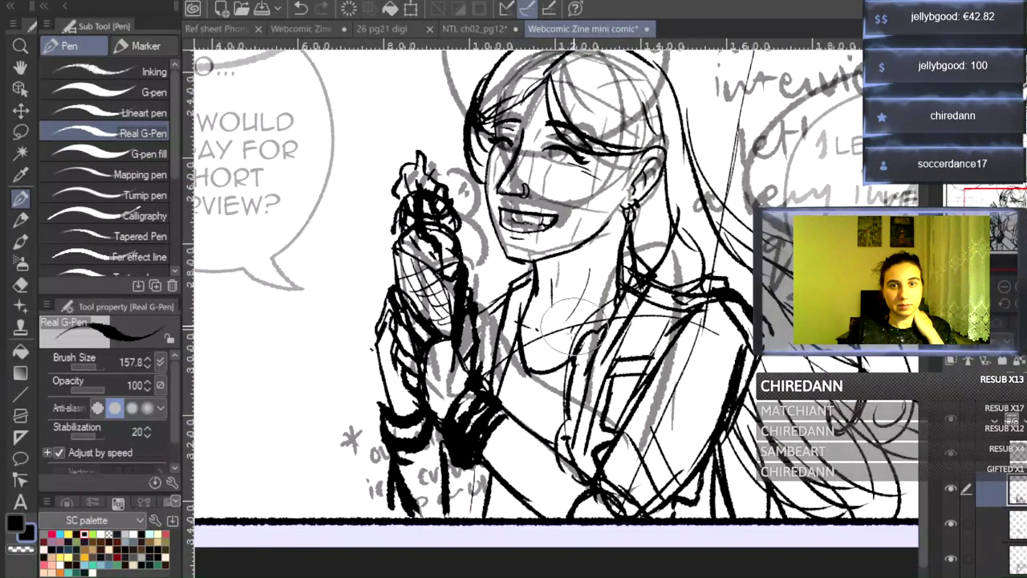
scroll(926, 440, up, 5)
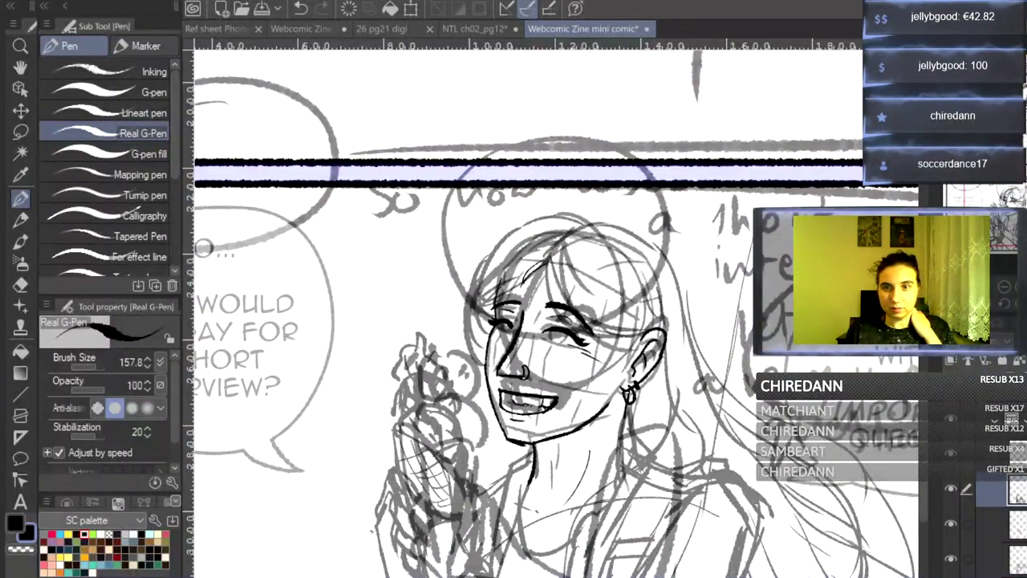
click(1007, 453)
click(951, 524)
click(952, 557)
click(951, 557)
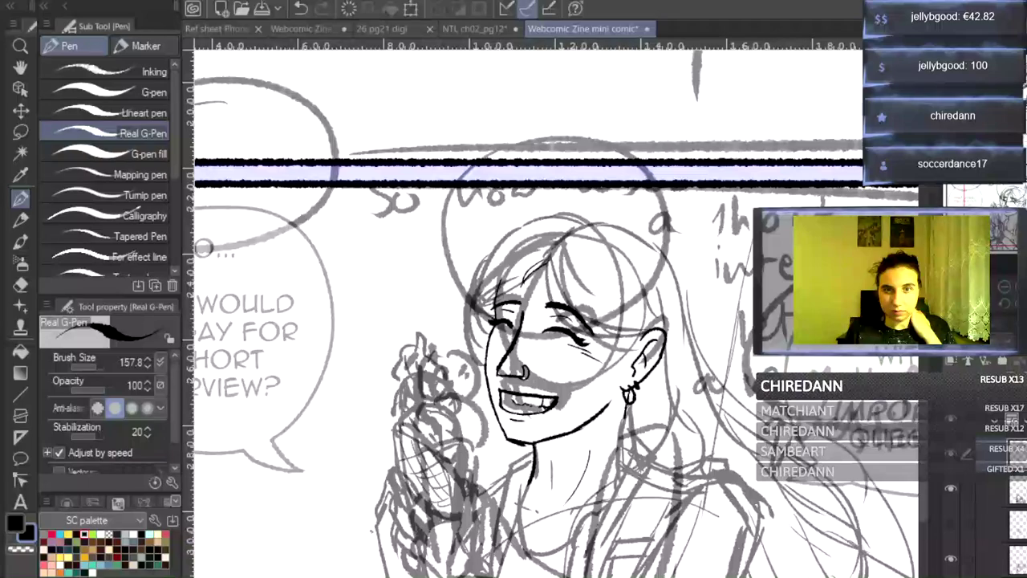
click(951, 559)
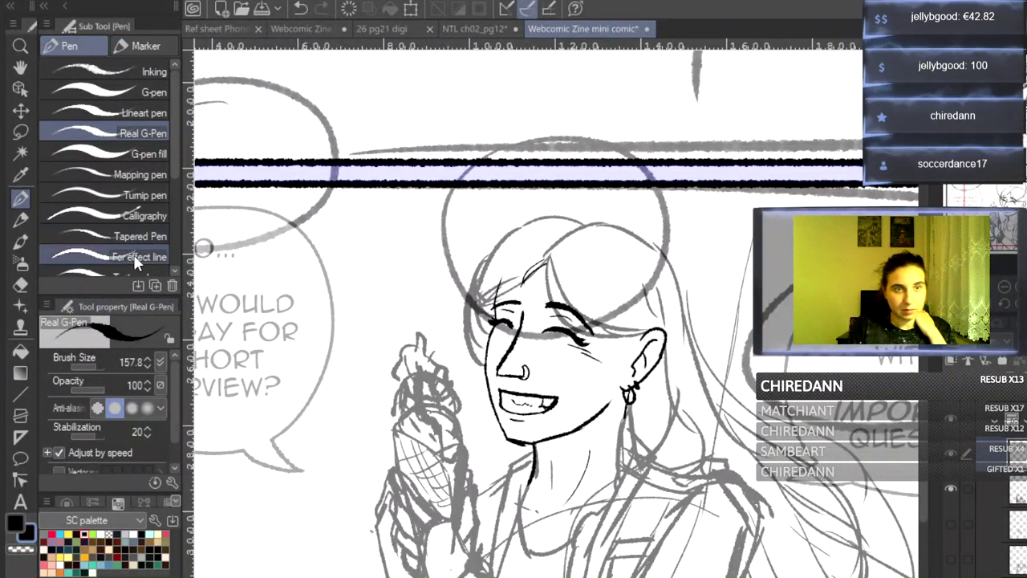
- Ink the fringe from the parting, sweeping one side over the brow to the ear and the other around the far temple
key(ctrl+plus)
scroll(558, 356, up, 2)
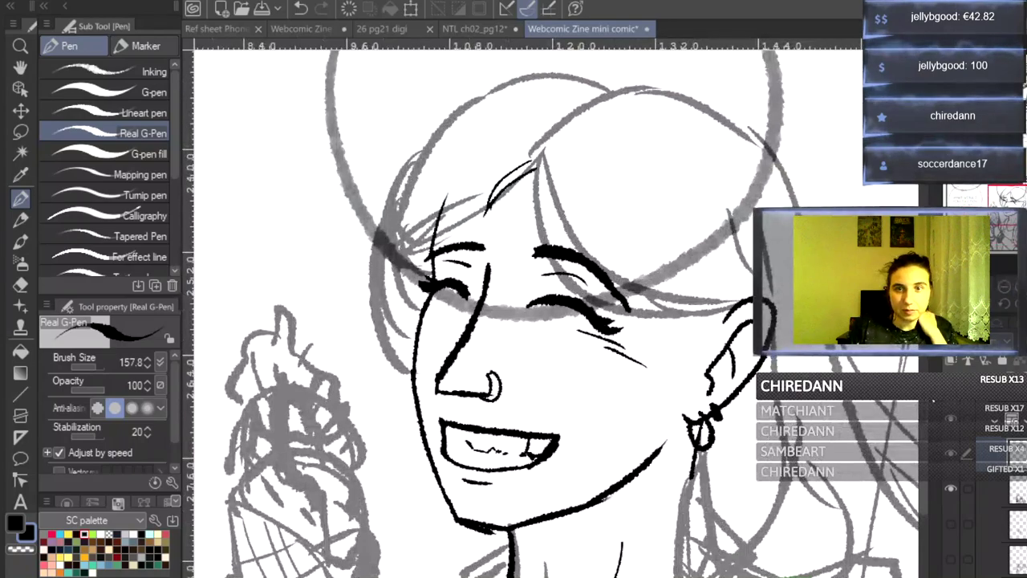
drag(925, 433, 926, 426)
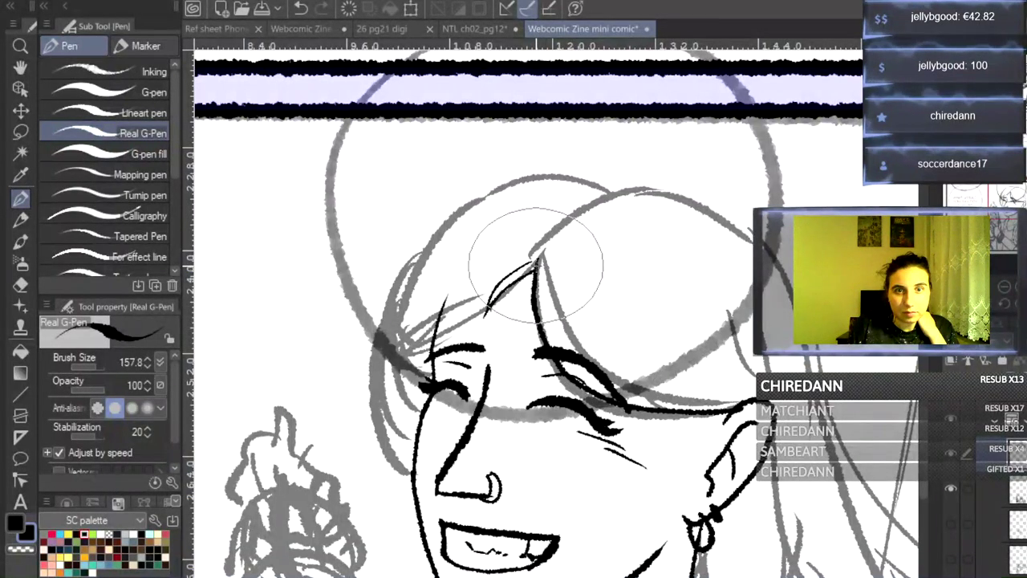
mouse_move(541, 287)
mouse_down()
mouse_move(571, 339)
mouse_move(619, 377)
mouse_move(697, 409)
mouse_up()
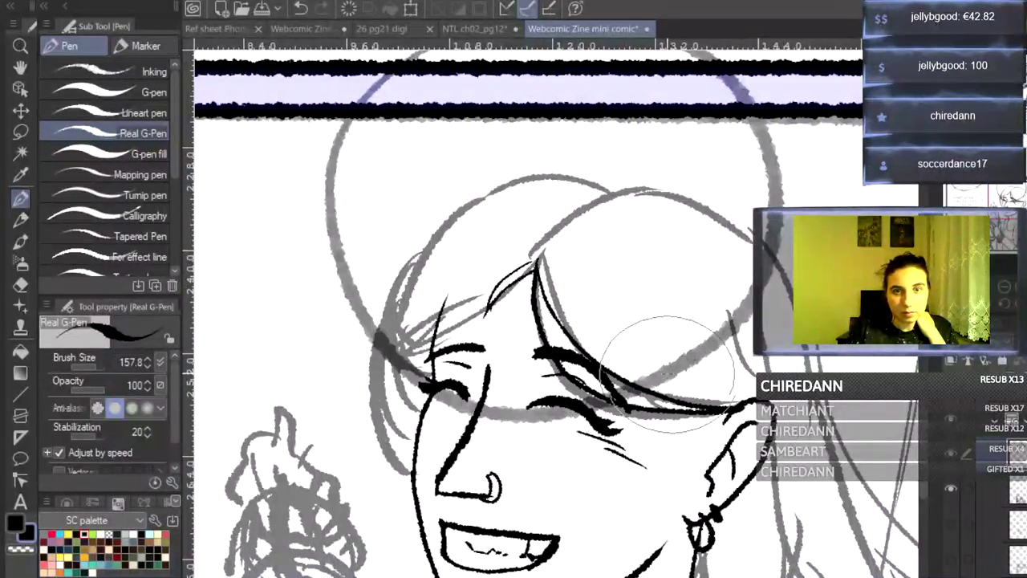
mouse_move(495, 295)
mouse_down()
mouse_move(426, 335)
mouse_move(380, 382)
mouse_move(395, 358)
mouse_move(380, 384)
mouse_move(389, 434)
mouse_up()
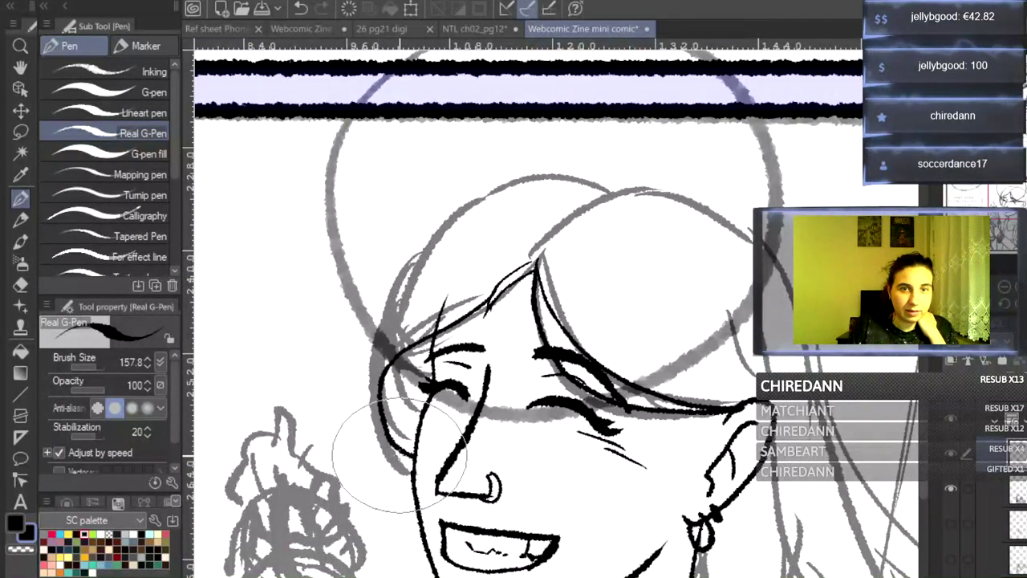
- Ink the hair's outer contour over both sides of the parting and down the back of the head
mouse_move(371, 349)
mouse_down()
mouse_move(422, 234)
mouse_move(453, 206)
mouse_move(505, 180)
mouse_move(564, 176)
mouse_move(608, 194)
mouse_up()
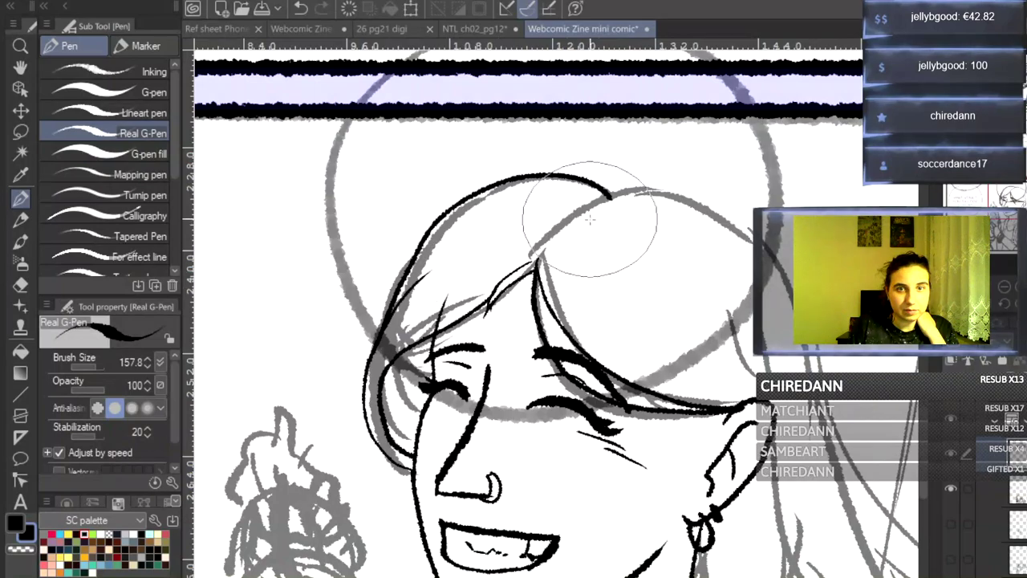
mouse_move(536, 267)
mouse_down()
mouse_move(553, 233)
mouse_move(606, 197)
mouse_move(651, 190)
mouse_move(738, 225)
mouse_up()
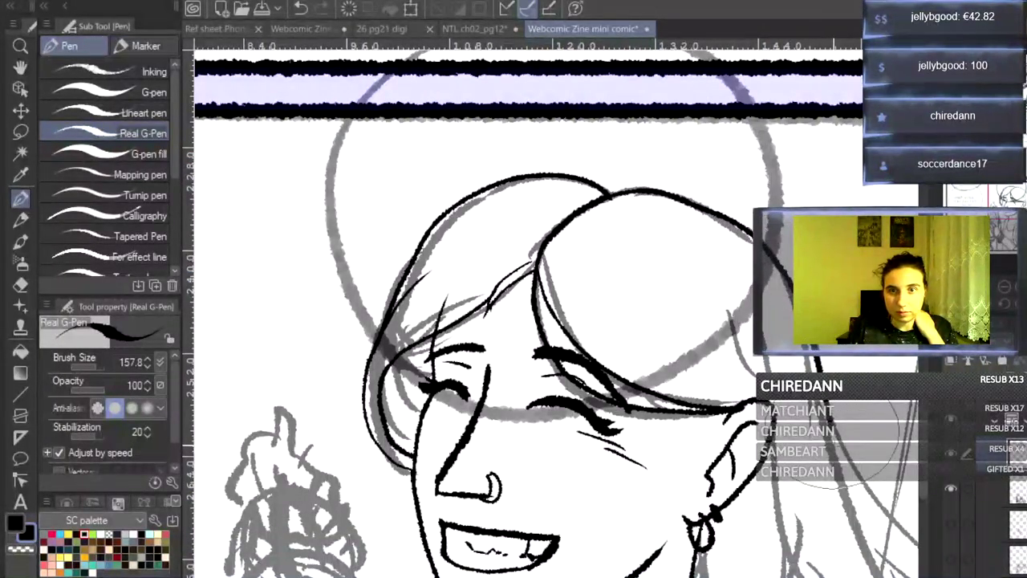
mouse_move(829, 431)
mouse_down()
mouse_move(850, 504)
mouse_move(889, 560)
mouse_up()
- Ink the back line of the neck from beneath the earring down to the collar
scroll(835, 497, right, 3)
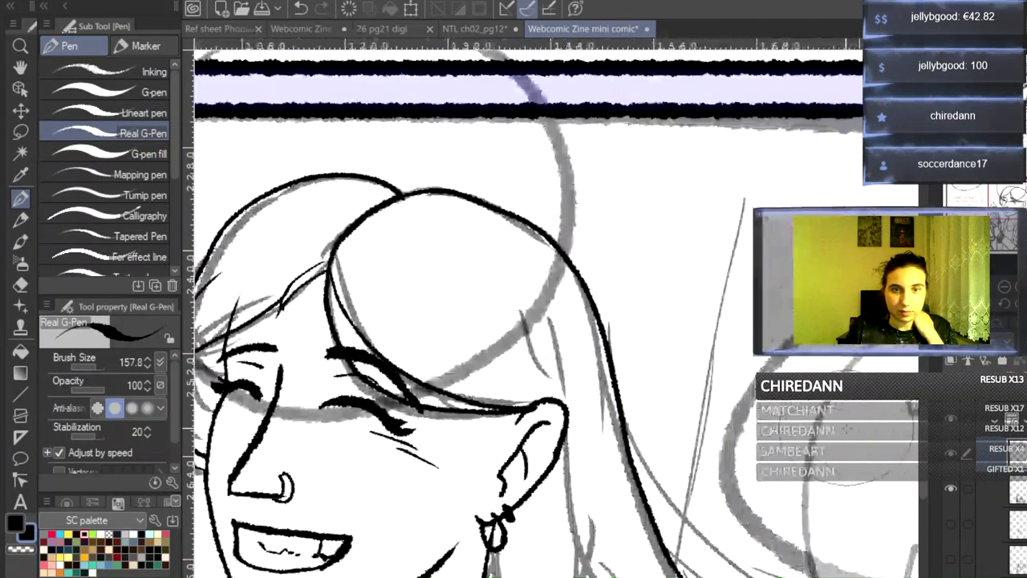
scroll(926, 453, down, 5)
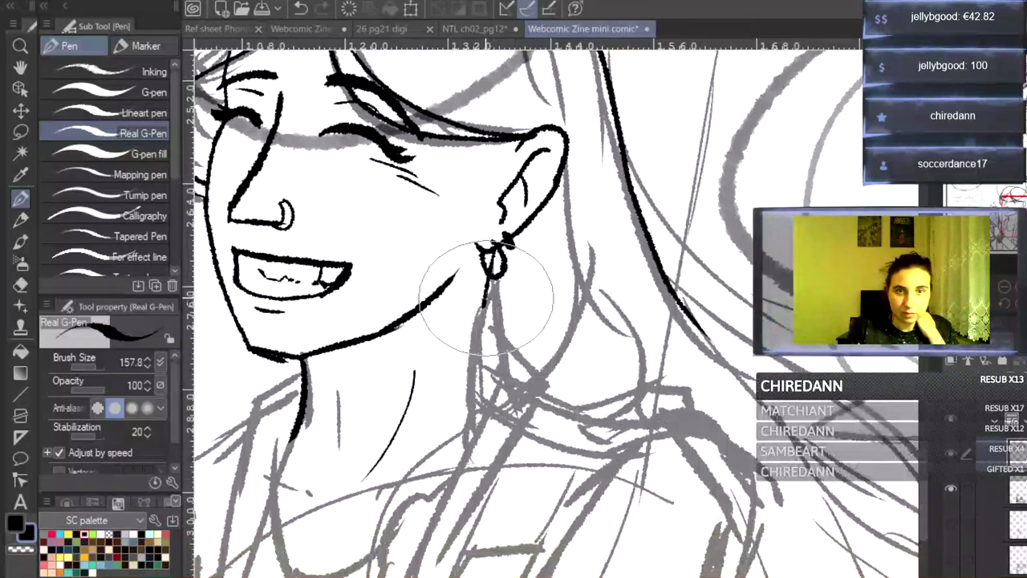
drag(486, 288, 478, 425)
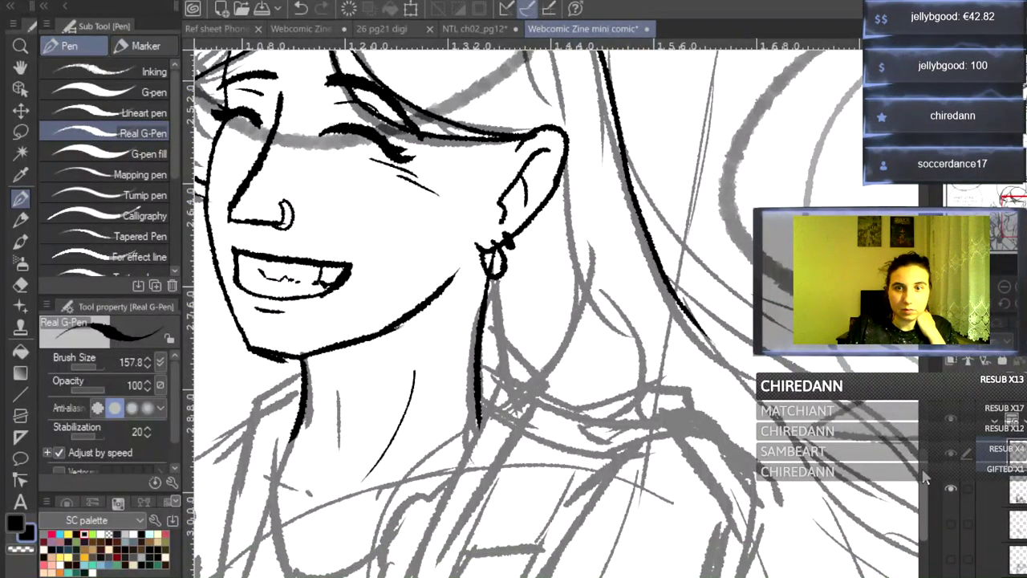
- Ink the outer, scalloped edge of the thin braid from behind the ear down over the shoulder to the chest
scroll(925, 477, up, 3)
drag(551, 180, 593, 346)
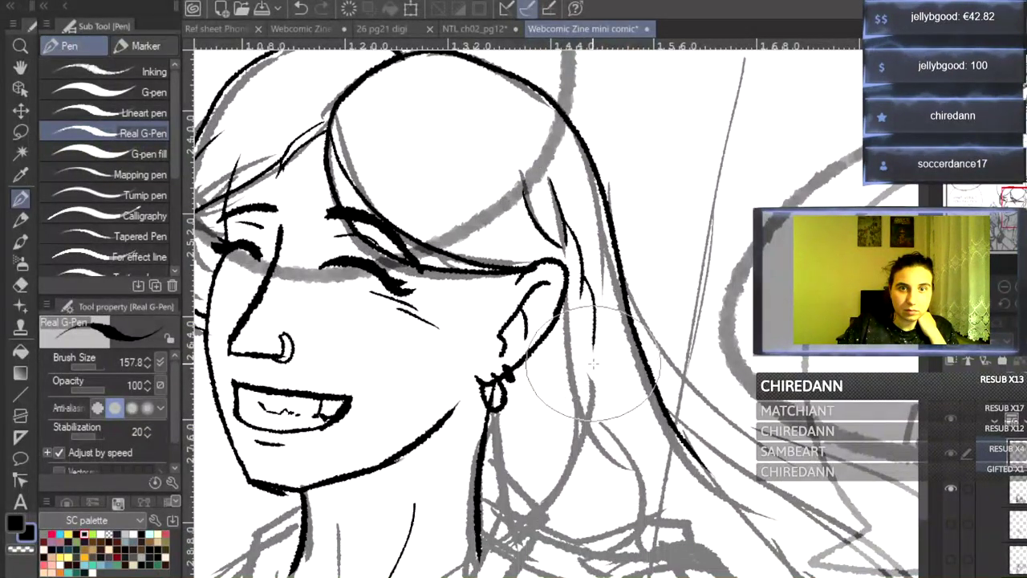
mouse_move(598, 405)
mouse_down()
mouse_move(580, 473)
mouse_move(517, 561)
mouse_up()
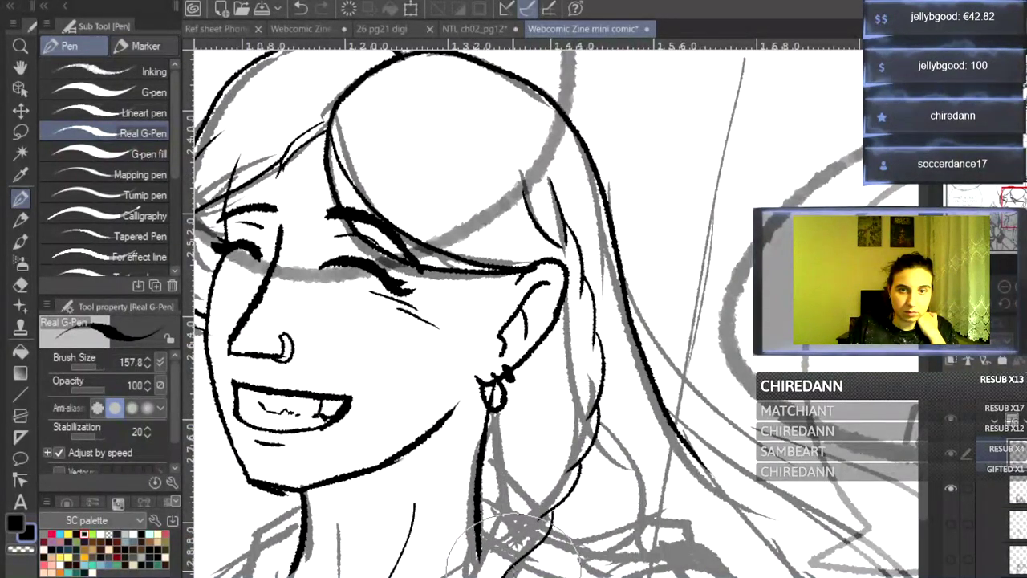
drag(926, 460, 926, 506)
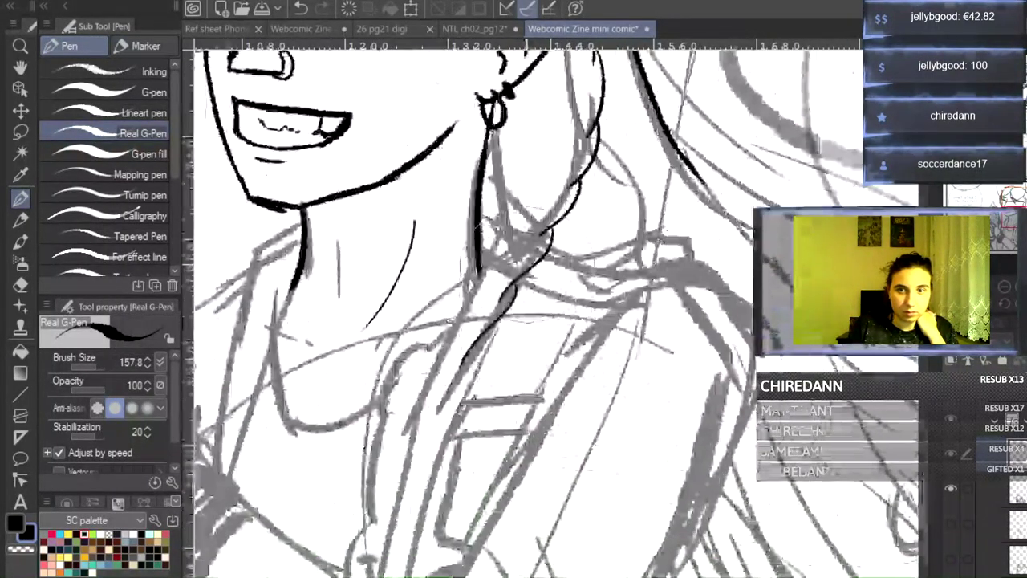
mouse_move(520, 276)
mouse_down()
mouse_move(411, 475)
mouse_move(397, 576)
mouse_up()
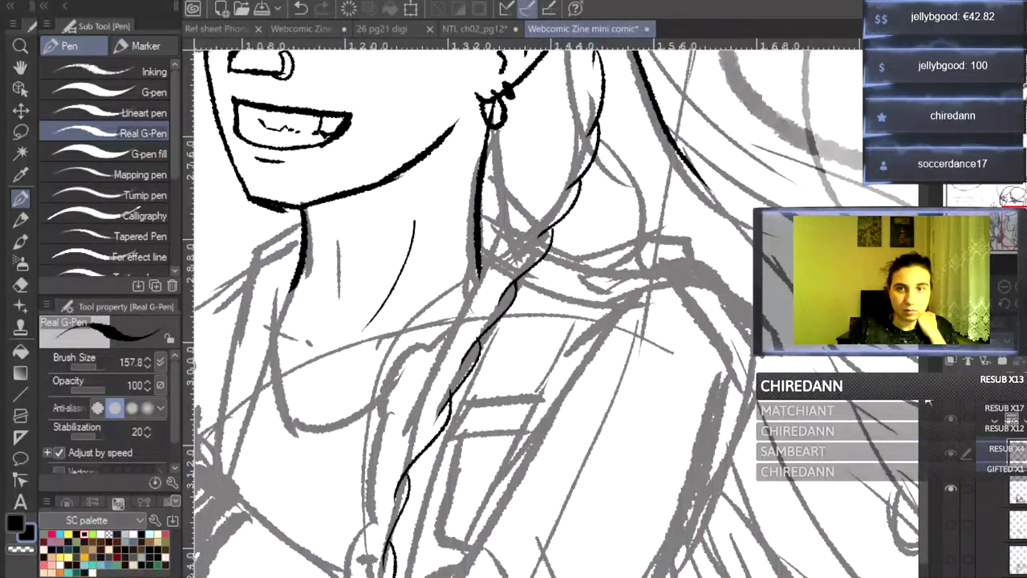
- Ink the braid's inner edge and crossing strands from the ear down to the chest
drag(923, 490, 927, 473)
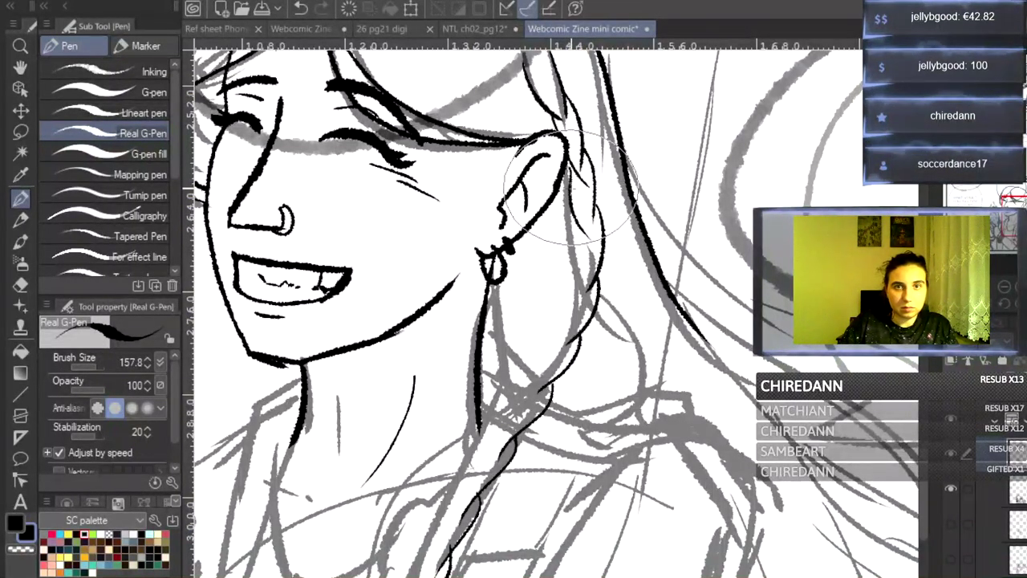
mouse_move(568, 165)
mouse_down()
mouse_move(588, 214)
mouse_move(577, 197)
mouse_move(595, 307)
mouse_move(578, 274)
mouse_move(576, 345)
mouse_move(567, 329)
mouse_move(542, 381)
mouse_move(532, 368)
mouse_move(542, 367)
mouse_move(516, 440)
mouse_move(518, 407)
mouse_move(495, 462)
mouse_move(483, 454)
mouse_move(494, 442)
mouse_move(477, 469)
mouse_move(477, 501)
mouse_move(471, 474)
mouse_move(452, 523)
mouse_up()
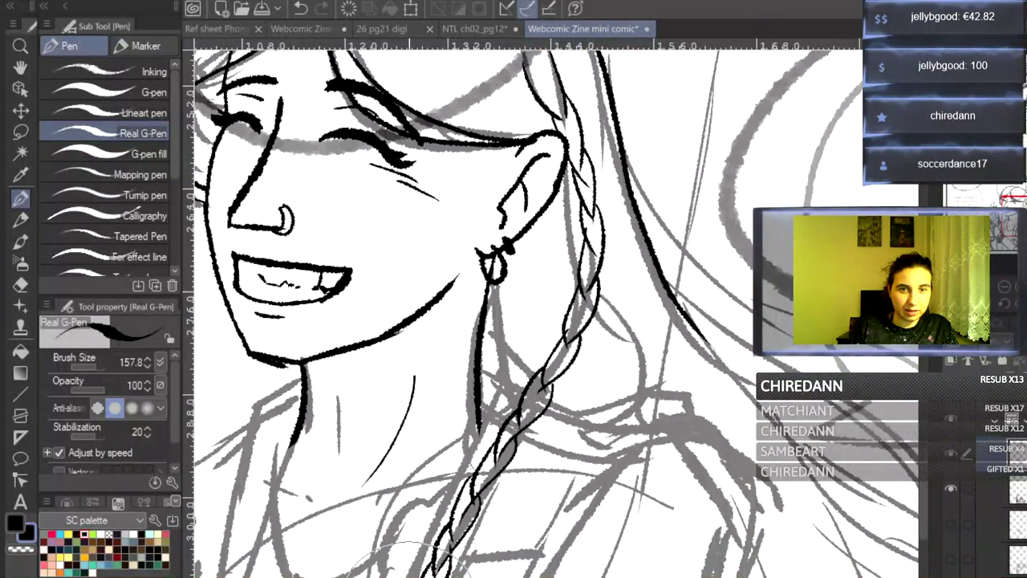
drag(924, 501, 923, 515)
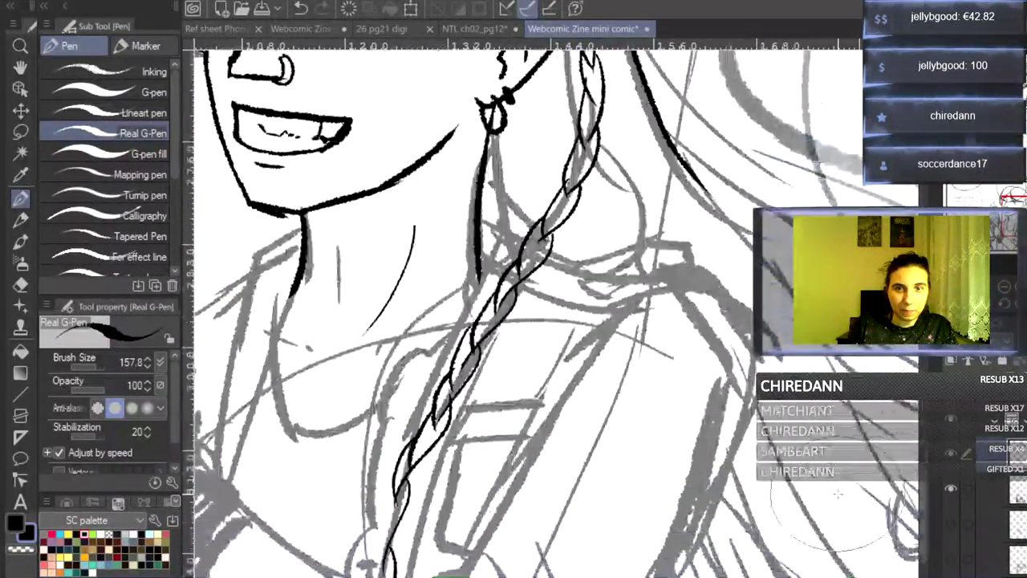
drag(394, 492, 392, 544)
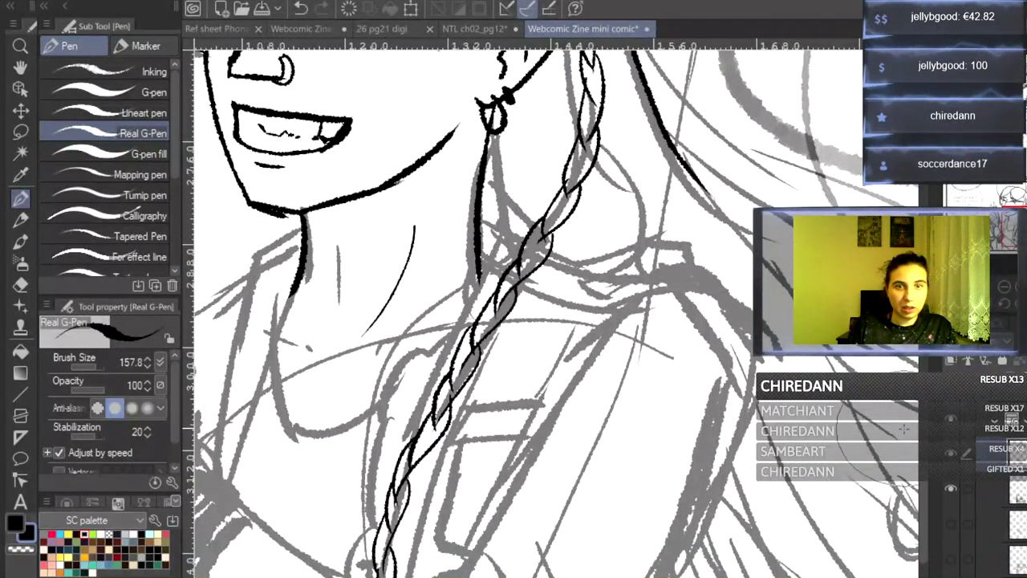
- Undo the short strand stroke beside the fringe's parting and re-ink it curving down over the forehead
scroll(521, 313, up, 8)
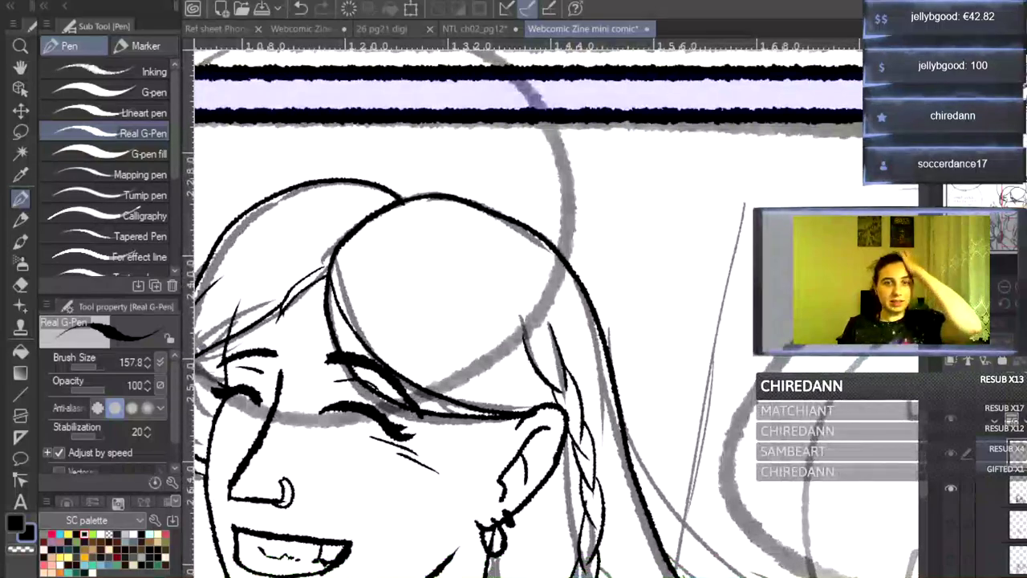
scroll(491, 295, left, 4)
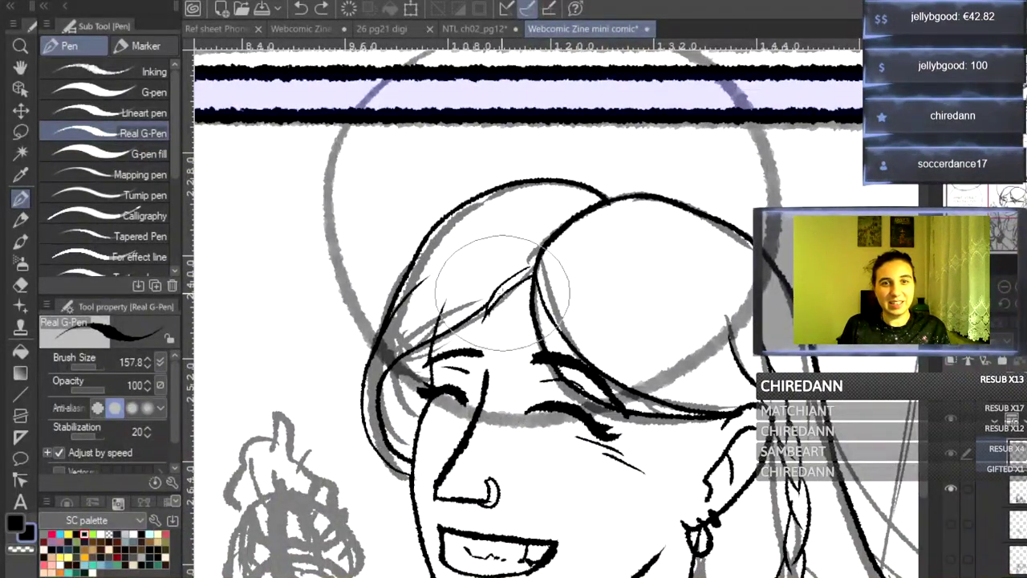
key(ctrl+z)
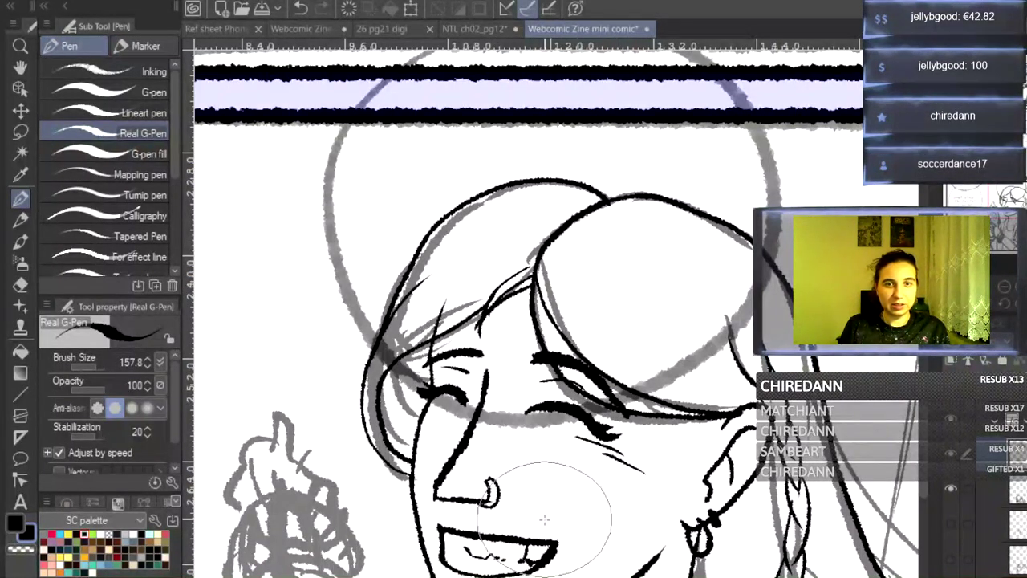
scroll(556, 320, right, 2)
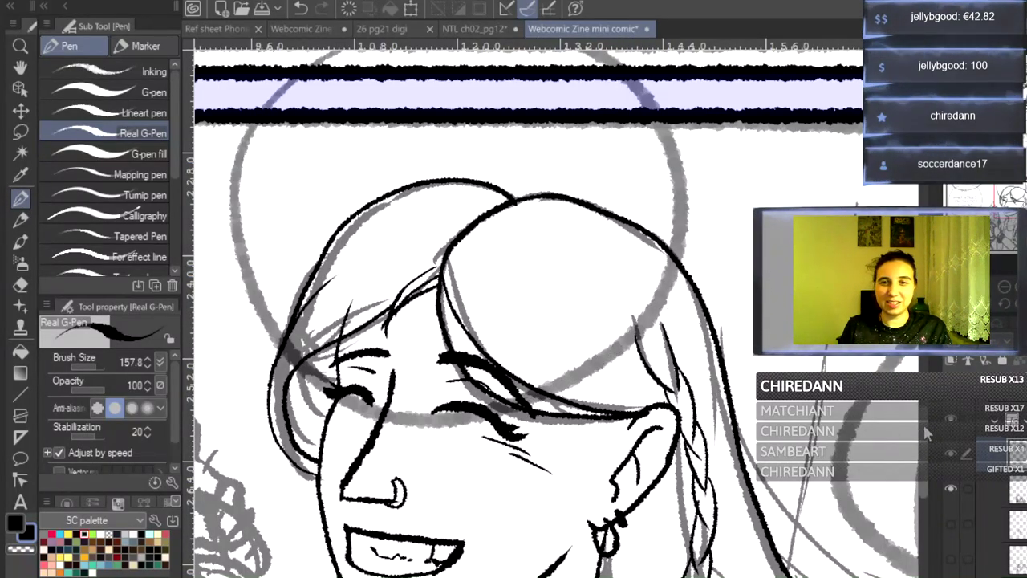
- Ink both edges of the vest's far front panel, from the collar beside the neck down the chest
scroll(924, 434, down, 4)
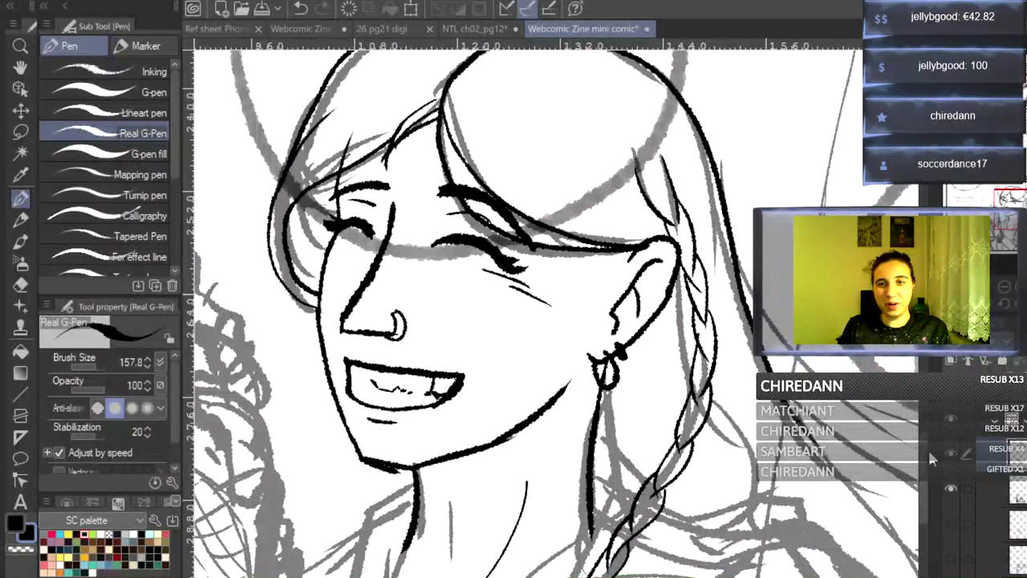
scroll(926, 461, down, 6)
scroll(925, 494, down, 4)
scroll(924, 511, up, 10)
scroll(927, 507, down, 8)
scroll(924, 501, up, 6)
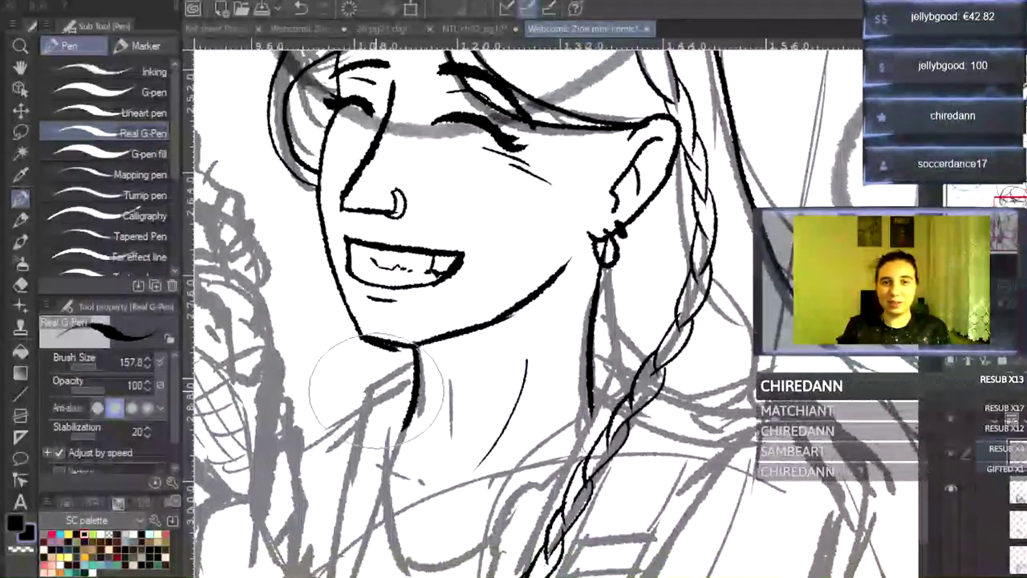
mouse_move(417, 364)
mouse_down()
mouse_move(363, 396)
mouse_move(328, 575)
mouse_up()
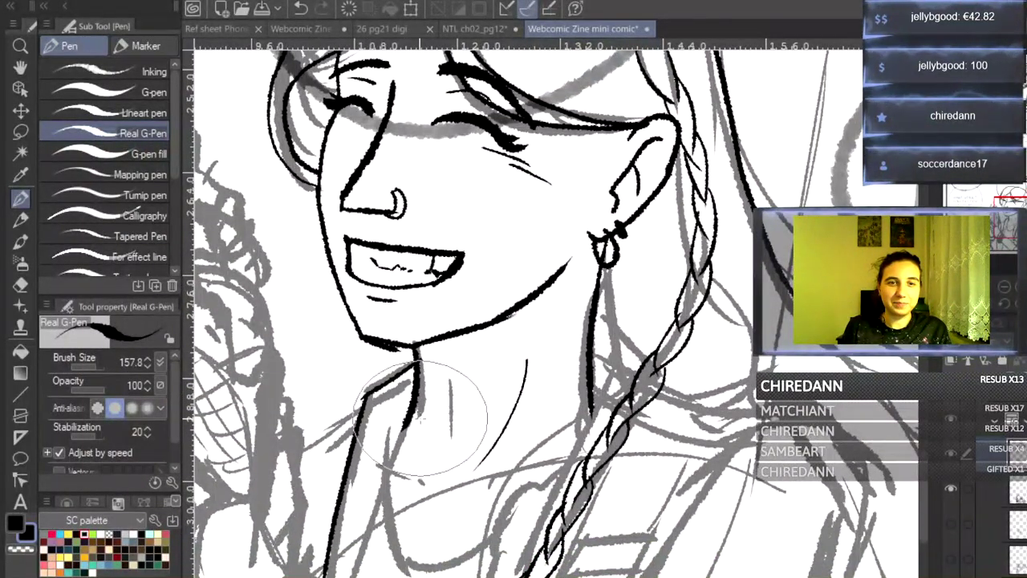
drag(413, 405, 361, 575)
- Ink the shirt's rounded neckline and the two collarbone lines above it
mouse_move(389, 466)
mouse_down()
mouse_move(391, 493)
mouse_move(497, 548)
mouse_up()
drag(383, 465, 429, 489)
drag(491, 491, 586, 467)
- Ink the vest's near front panel edges on both sides of the braid and the collar line running to the shoulder
mouse_move(593, 345)
mouse_down()
mouse_move(644, 379)
mouse_move(560, 472)
mouse_move(525, 576)
mouse_up()
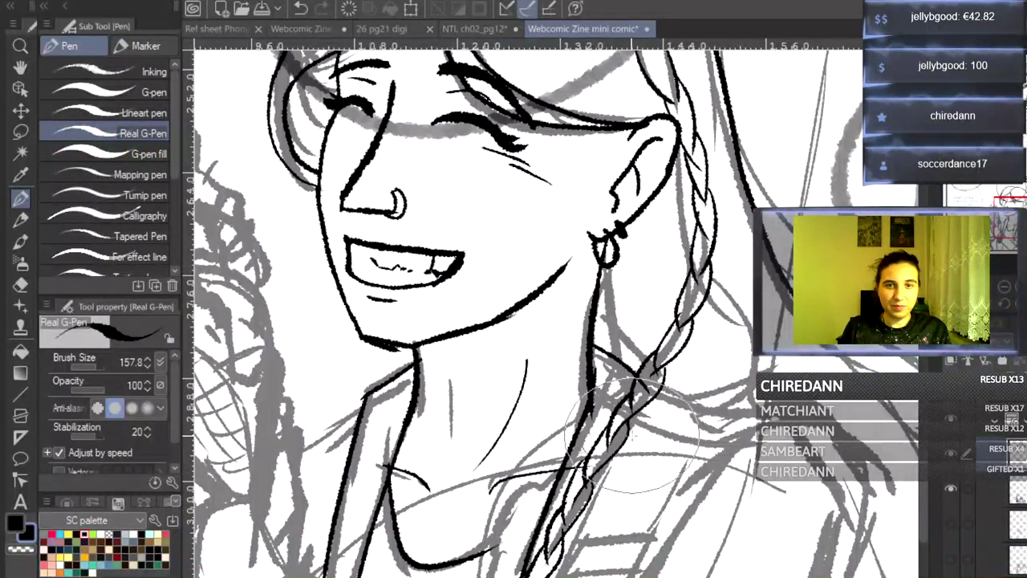
drag(617, 451, 566, 576)
drag(656, 395, 723, 411)
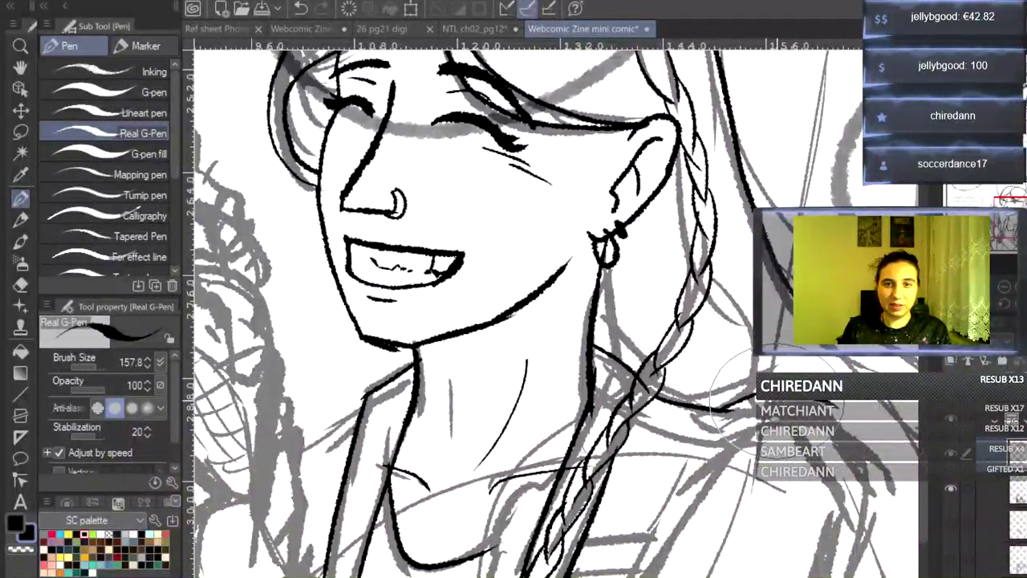
- Ink the frayed, jagged edges of the vest's shoulder and the upper arm's outer contour beneath them
mouse_move(775, 418)
mouse_down()
mouse_move(721, 435)
mouse_move(696, 490)
mouse_up()
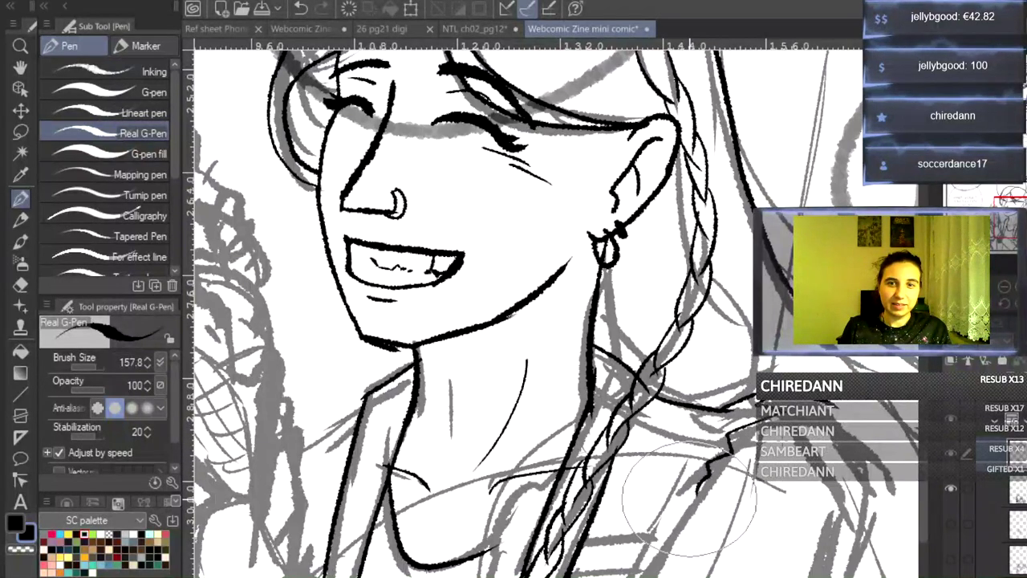
mouse_move(796, 416)
mouse_down()
mouse_move(840, 414)
mouse_move(845, 440)
mouse_up()
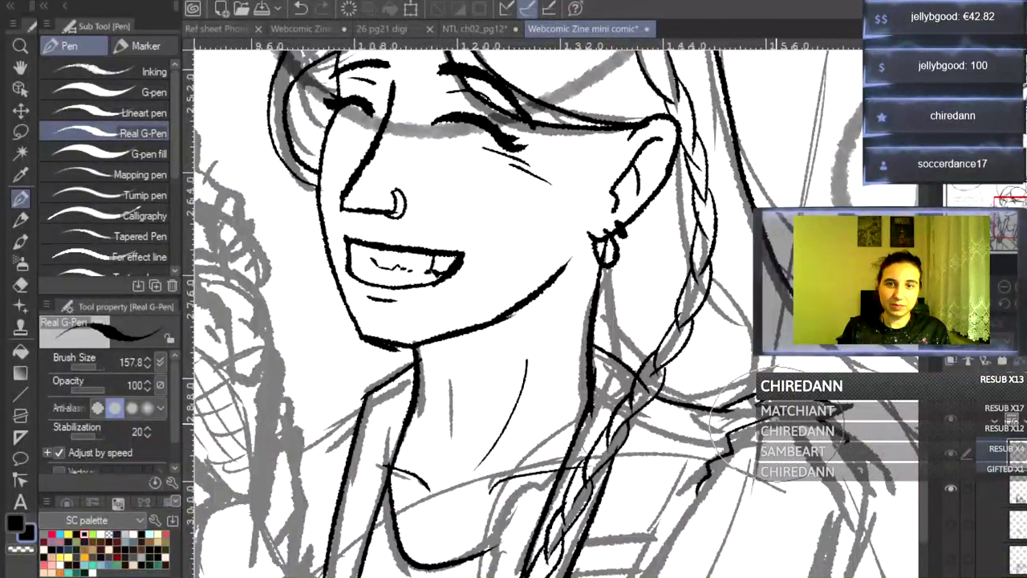
drag(852, 555, 851, 576)
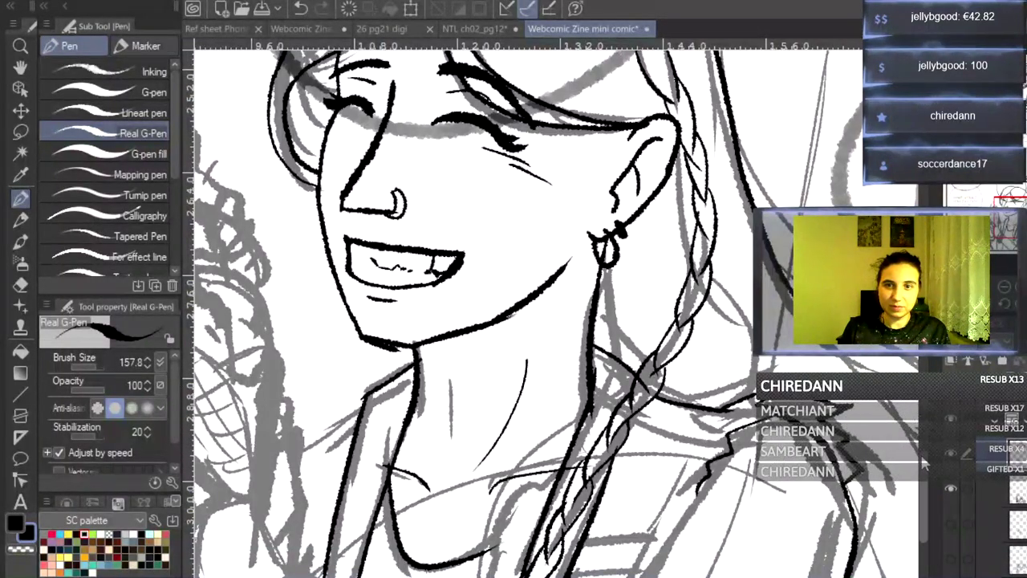
- Ink the ragged edge running down from the shoulder, the fold lines beside it and the arm's lower outer contour
scroll(923, 453, down, 5)
mouse_move(695, 223)
mouse_down()
mouse_move(538, 488)
mouse_move(540, 508)
mouse_move(570, 532)
mouse_up()
drag(572, 487, 620, 570)
drag(592, 466, 636, 550)
drag(674, 317, 677, 523)
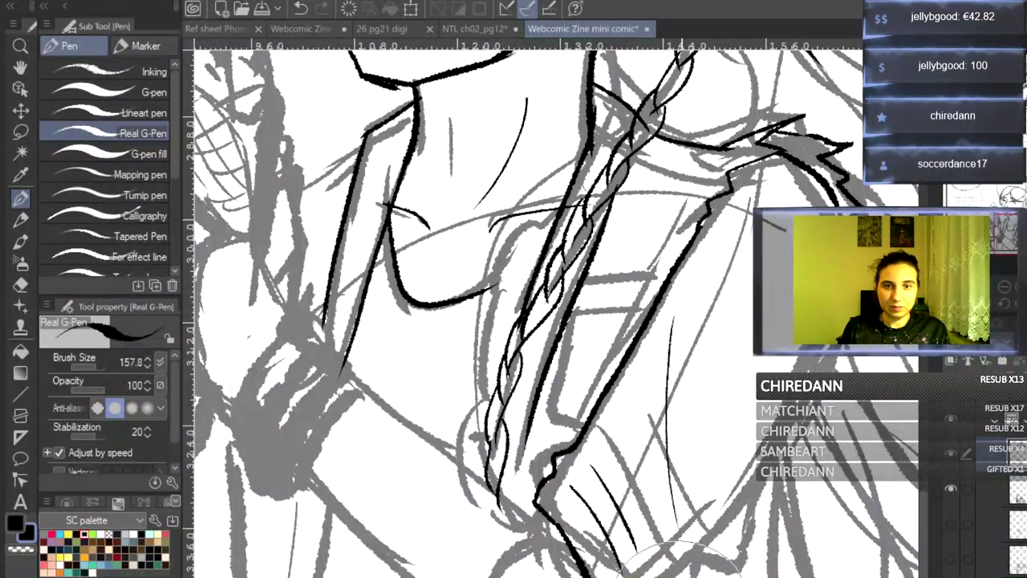
drag(710, 565, 760, 481)
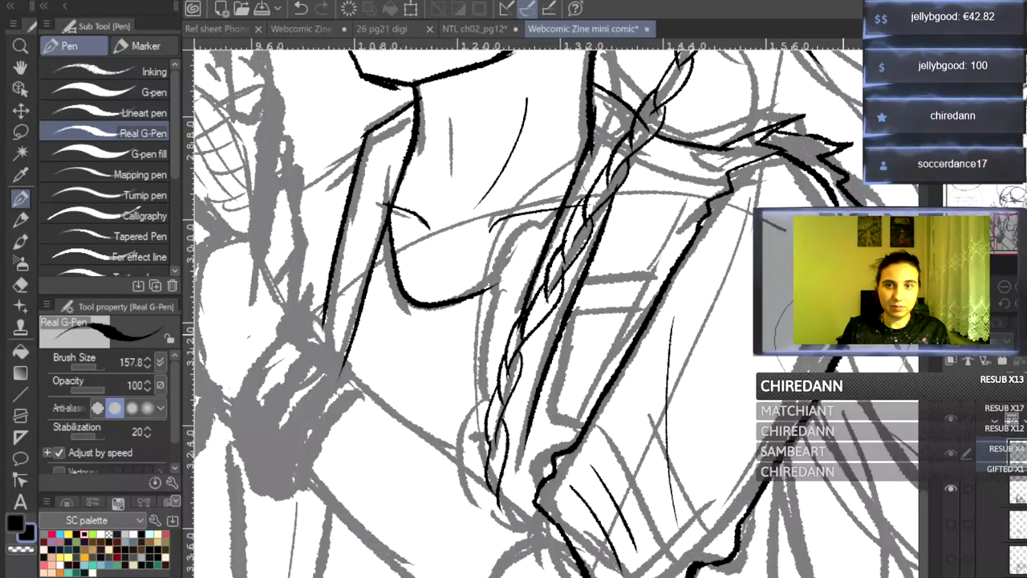
- Ink the vest's chest pocket with its flap and button, and add two oval badges on the pocket
drag(580, 284, 653, 287)
mouse_move(569, 314)
mouse_down()
mouse_move(650, 317)
mouse_move(603, 305)
mouse_up()
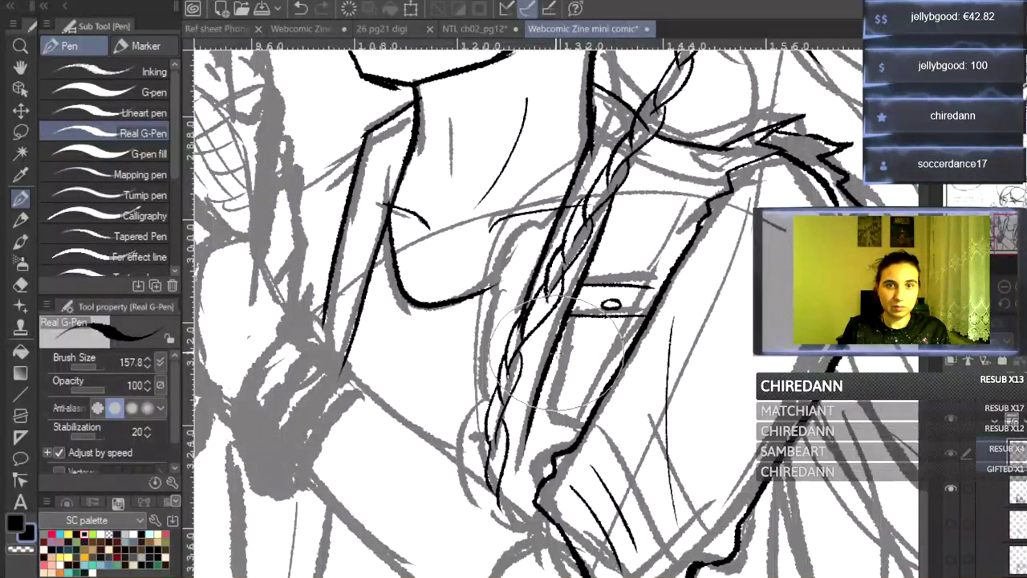
mouse_move(550, 363)
mouse_down()
mouse_move(565, 419)
mouse_move(585, 424)
mouse_up()
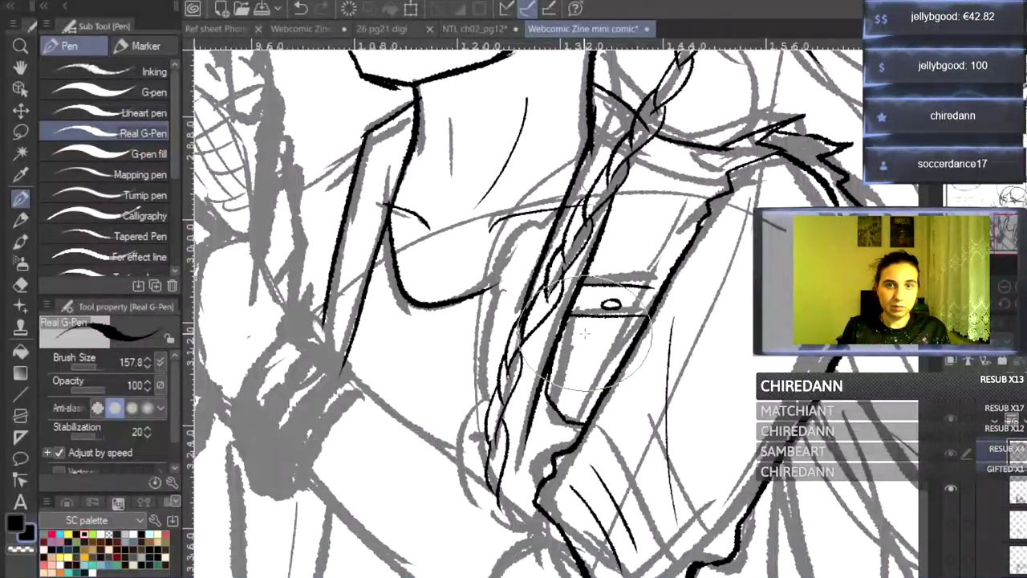
mouse_move(581, 331)
mouse_down()
mouse_move(583, 379)
mouse_move(602, 377)
mouse_up()
drag(599, 283, 653, 278)
- Extend the vest's front edge beside the braid and ink the back line of the torso below the arm
drag(530, 422, 518, 507)
scroll(433, 321, right, 3)
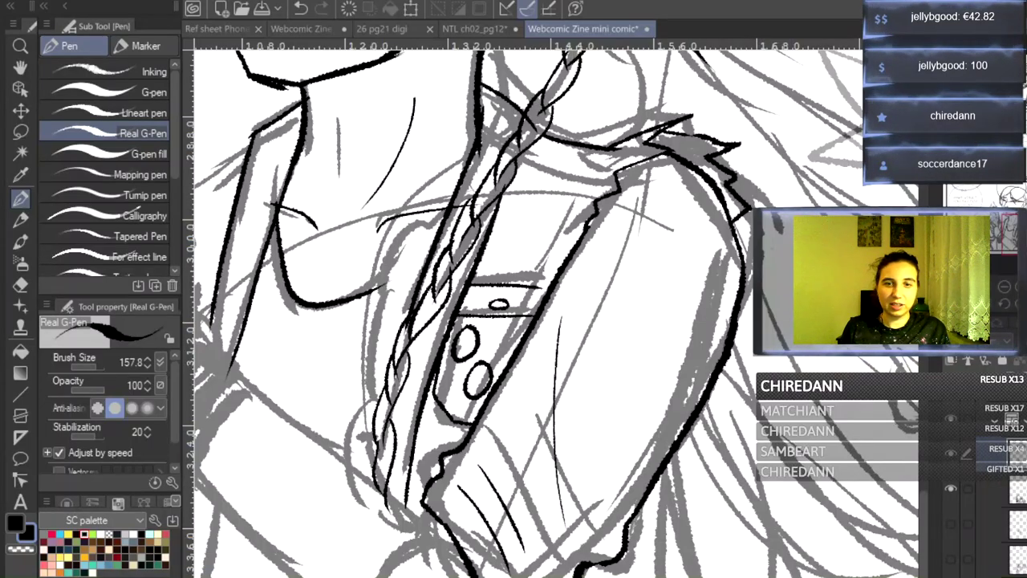
drag(673, 377, 501, 377)
drag(511, 440, 522, 577)
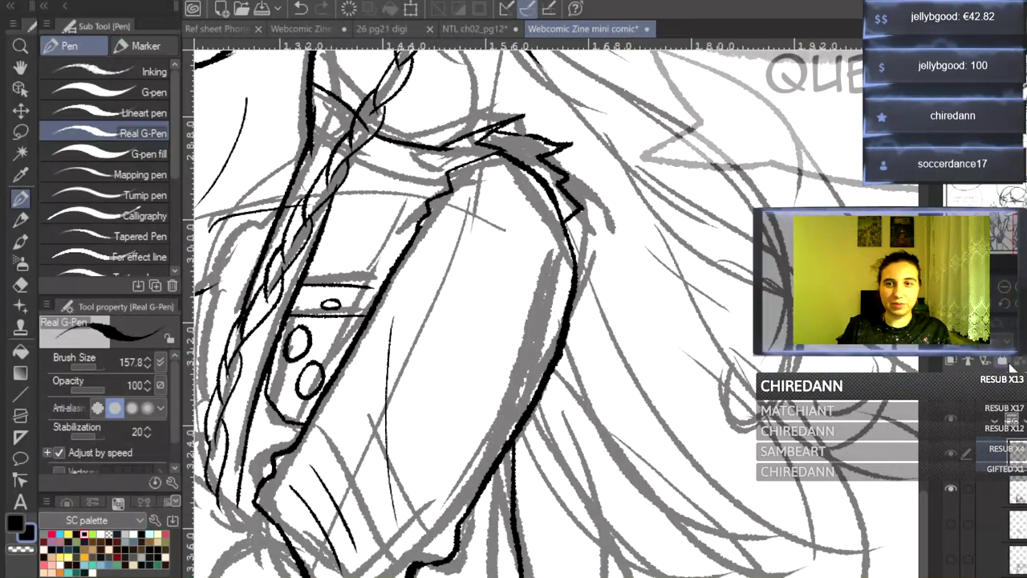
- Ink the long outer locks of hair sweeping from the back of the head out behind the shoulder into curled ends
click(1005, 290)
drag(925, 491, 926, 446)
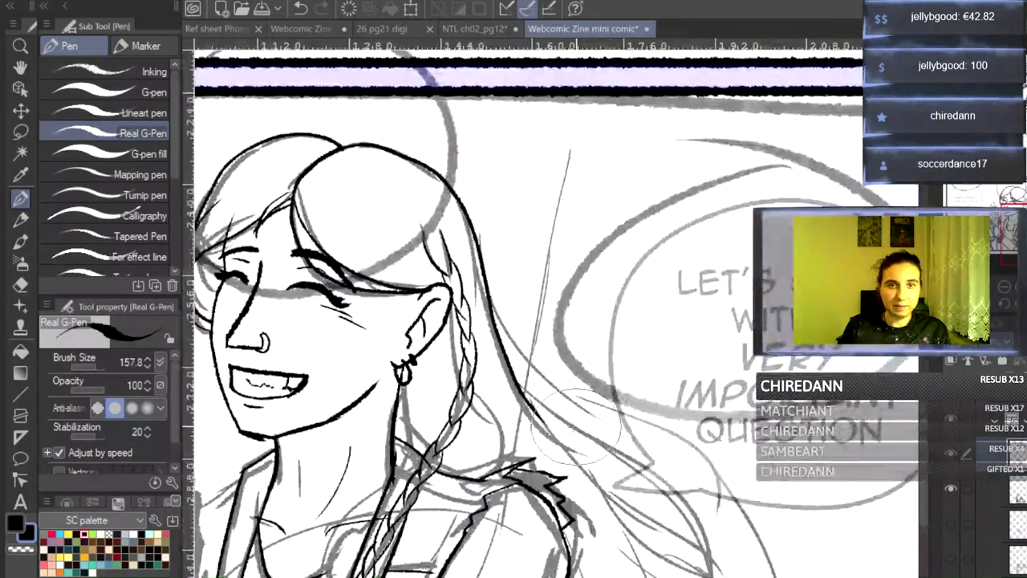
mouse_move(520, 377)
mouse_down()
mouse_move(643, 484)
mouse_move(820, 555)
mouse_up()
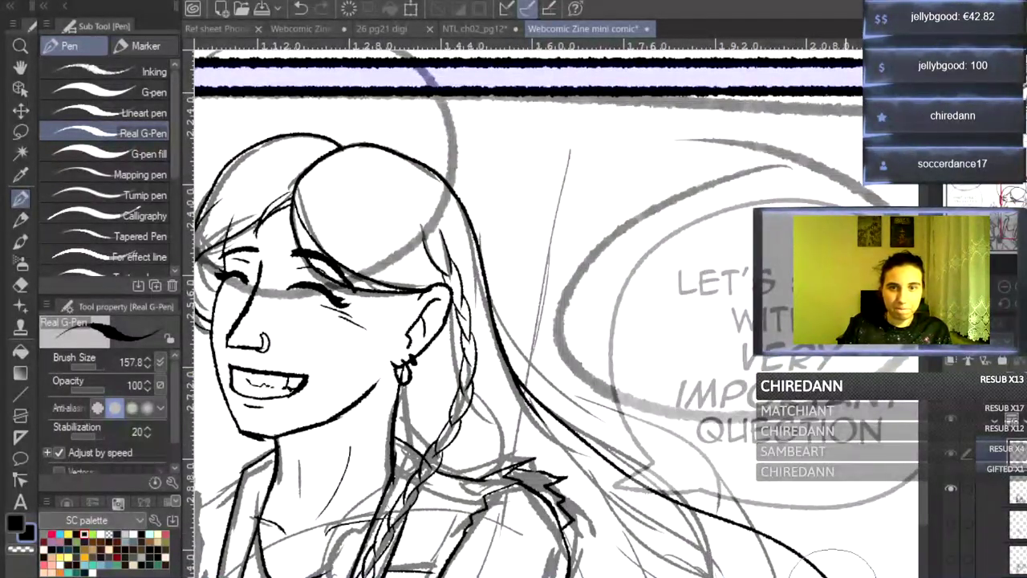
scroll(927, 425, down, 3)
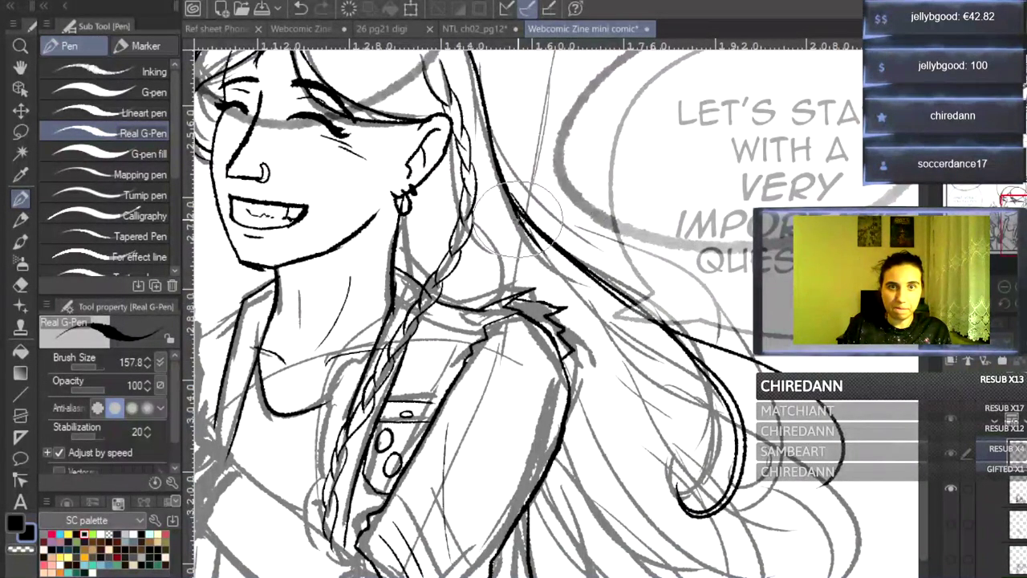
- Ink the inner flowing hair strands behind the shoulder and arm, undoing a misplaced stroke along the way
drag(516, 219, 608, 327)
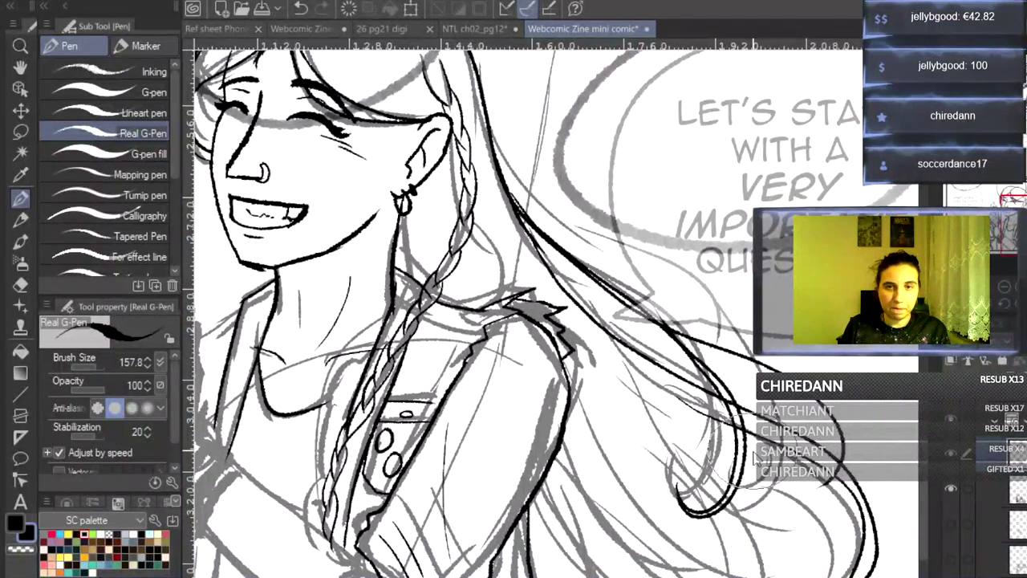
key(ctrl+z)
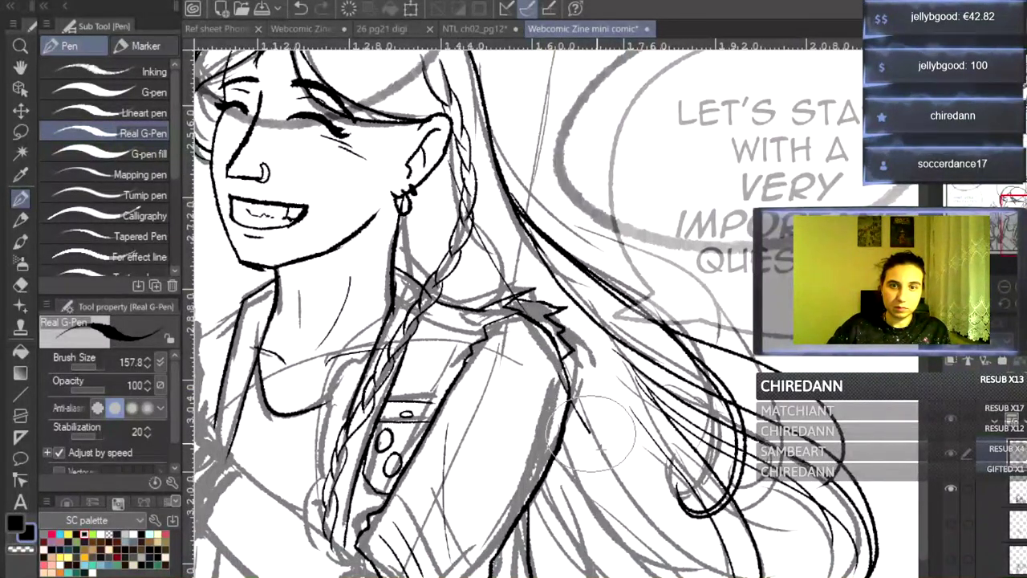
drag(595, 441, 671, 576)
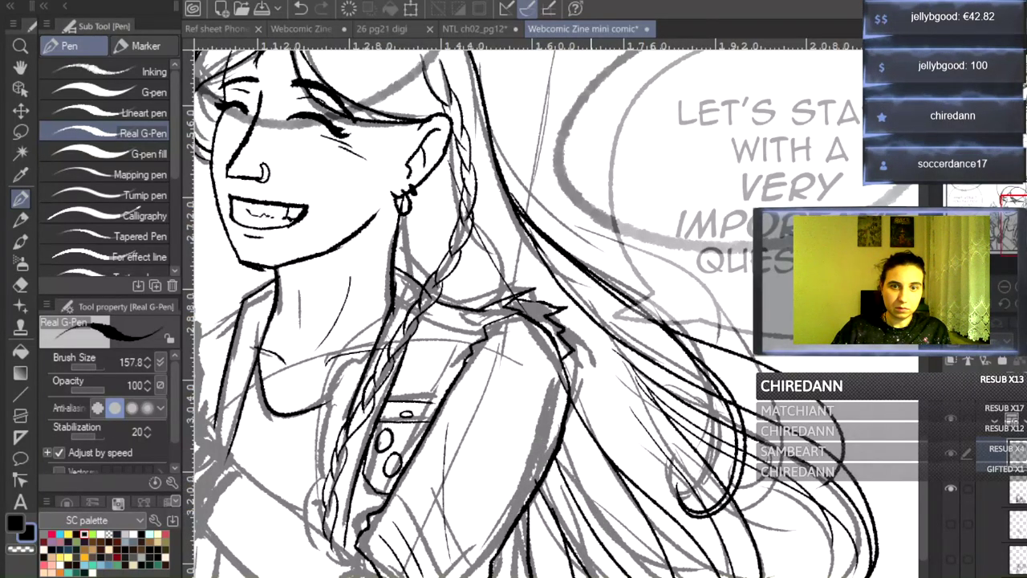
- Ink a curved wristband with five round studs on the wrist nearer the body, and a plain band beside it
scroll(554, 313, left, 10)
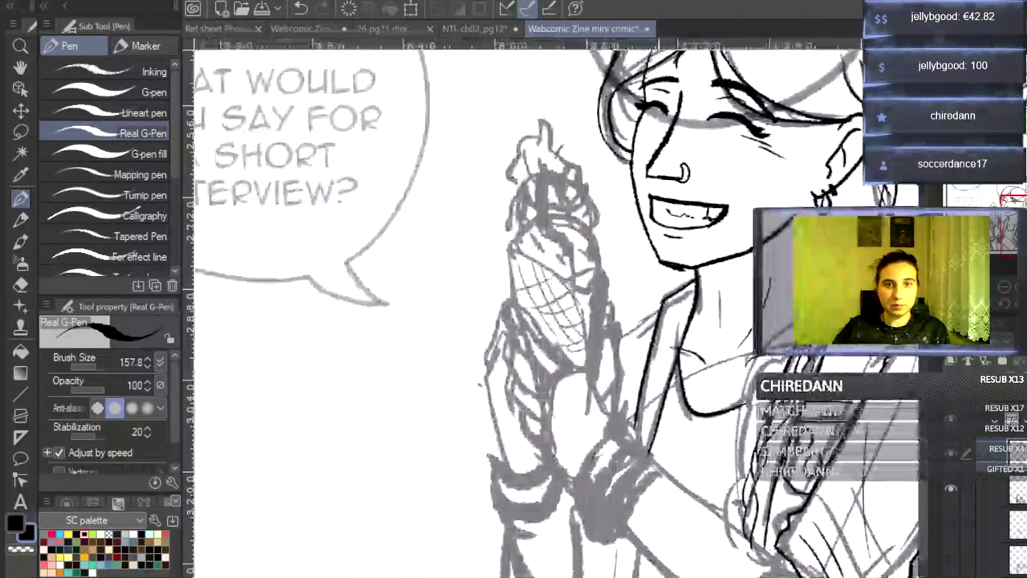
key(ctrl+plus)
key(ctrl+plus)
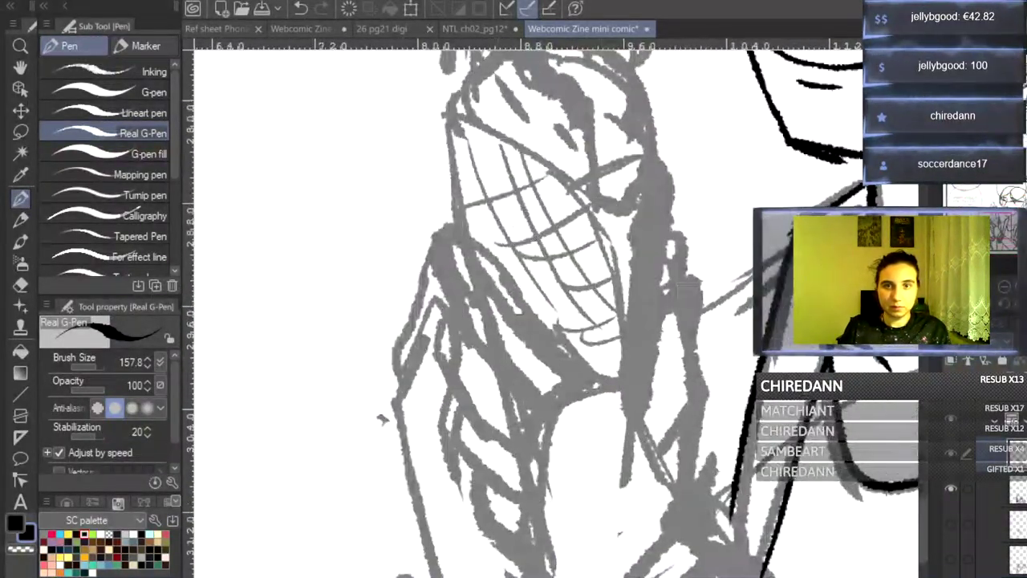
scroll(553, 305, down, 2)
drag(922, 511, 925, 519)
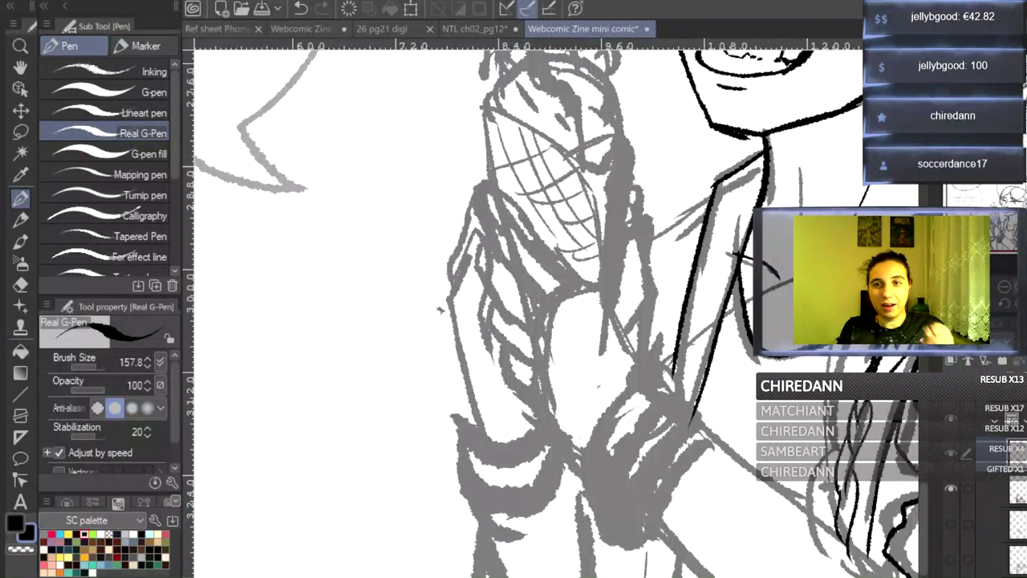
scroll(634, 498, up, 2)
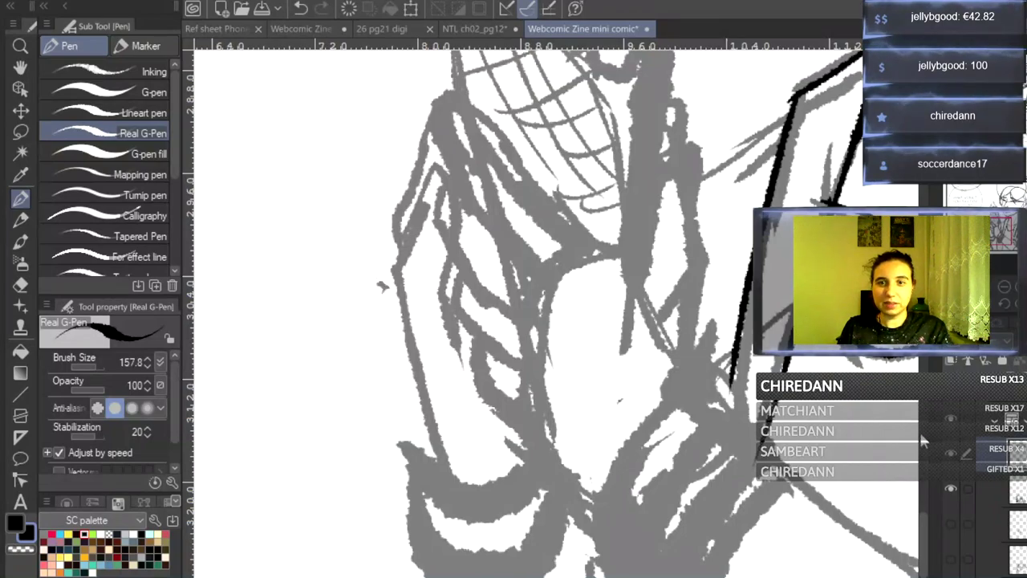
drag(923, 519, 922, 542)
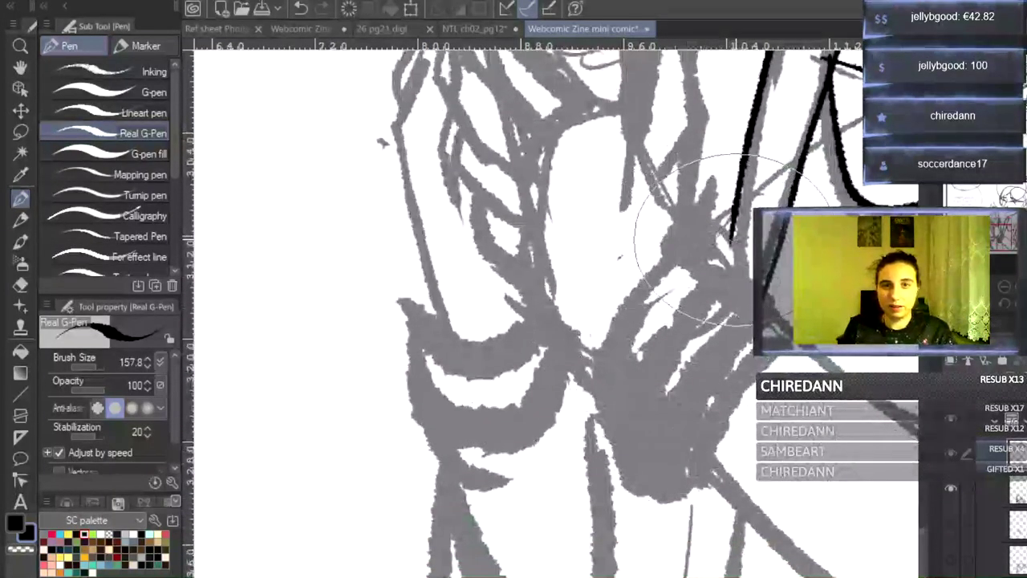
mouse_move(735, 261)
mouse_down()
mouse_move(694, 241)
mouse_move(651, 291)
mouse_move(617, 353)
mouse_move(606, 417)
mouse_move(631, 448)
mouse_up()
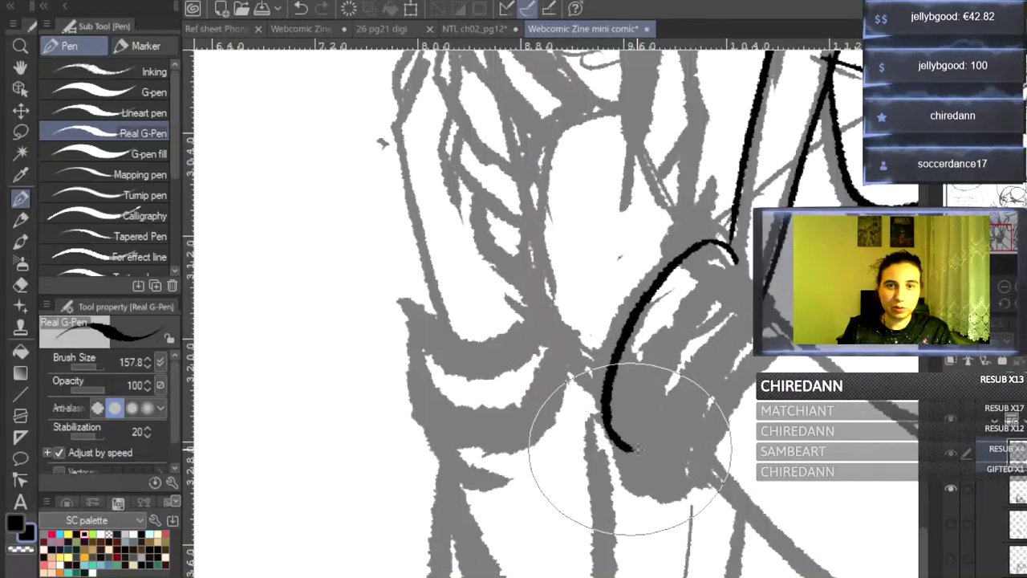
mouse_move(736, 263)
mouse_down()
mouse_move(630, 356)
mouse_move(632, 447)
mouse_move(623, 447)
mouse_up()
drag(622, 405, 626, 403)
drag(633, 362, 635, 367)
drag(652, 320, 655, 326)
drag(675, 288, 678, 293)
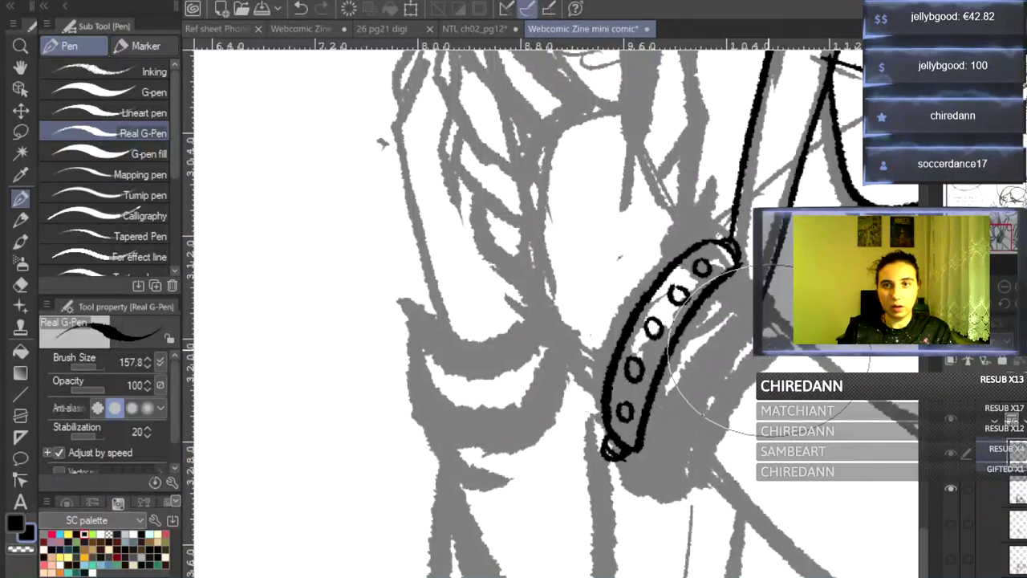
mouse_move(730, 245)
mouse_down()
mouse_move(684, 401)
mouse_move(704, 539)
mouse_up()
mouse_move(775, 298)
mouse_down()
mouse_move(720, 536)
mouse_move(735, 507)
mouse_up()
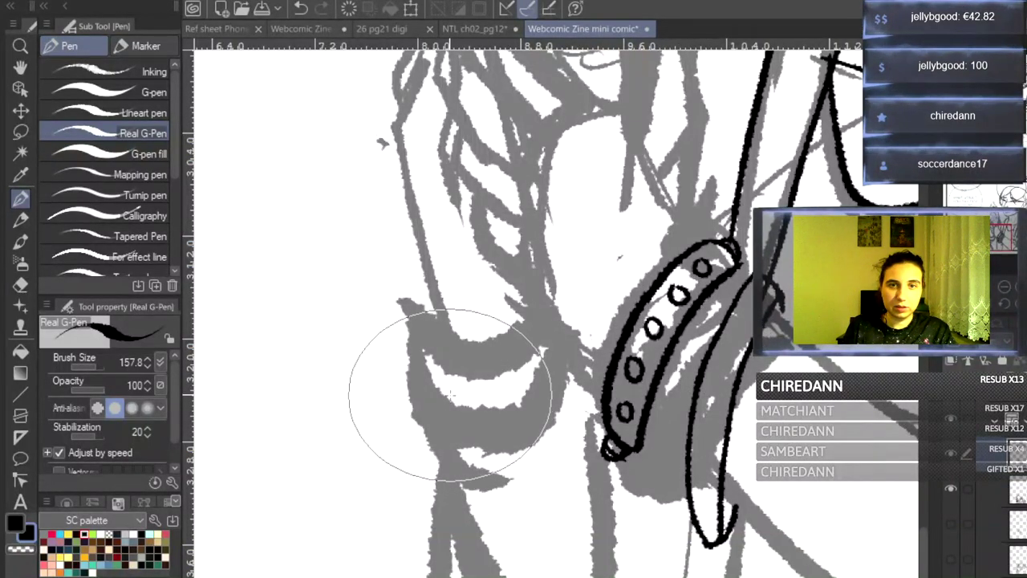
- Ink a wide cuff bracelet around the other wrist and letter it "MBER" along its curve
mouse_move(433, 359)
mouse_down()
mouse_move(439, 417)
mouse_move(530, 473)
mouse_move(582, 454)
mouse_move(600, 423)
mouse_up()
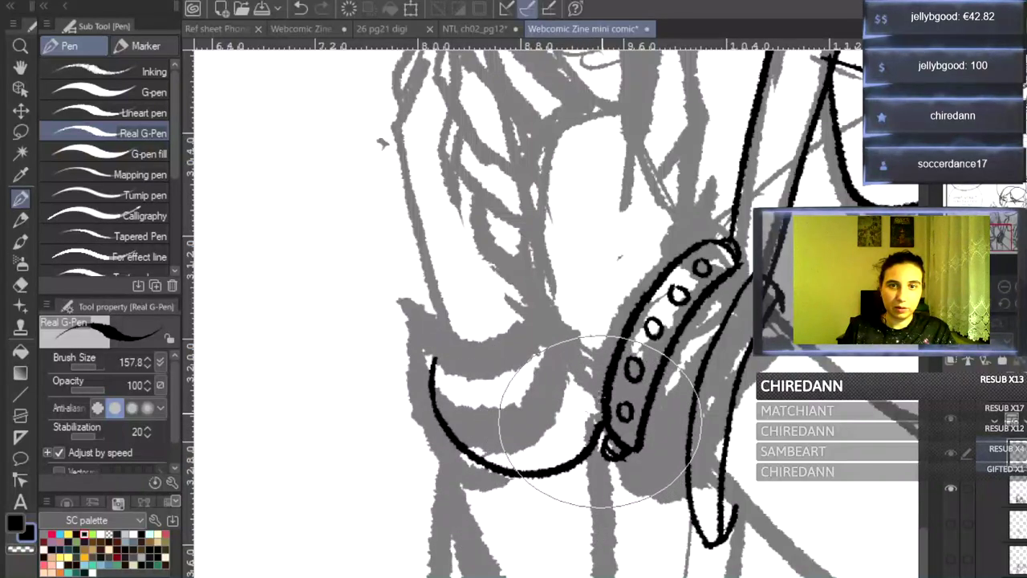
mouse_move(441, 350)
mouse_down()
mouse_move(465, 378)
mouse_move(452, 361)
mouse_move(512, 405)
mouse_move(560, 392)
mouse_move(583, 357)
mouse_up()
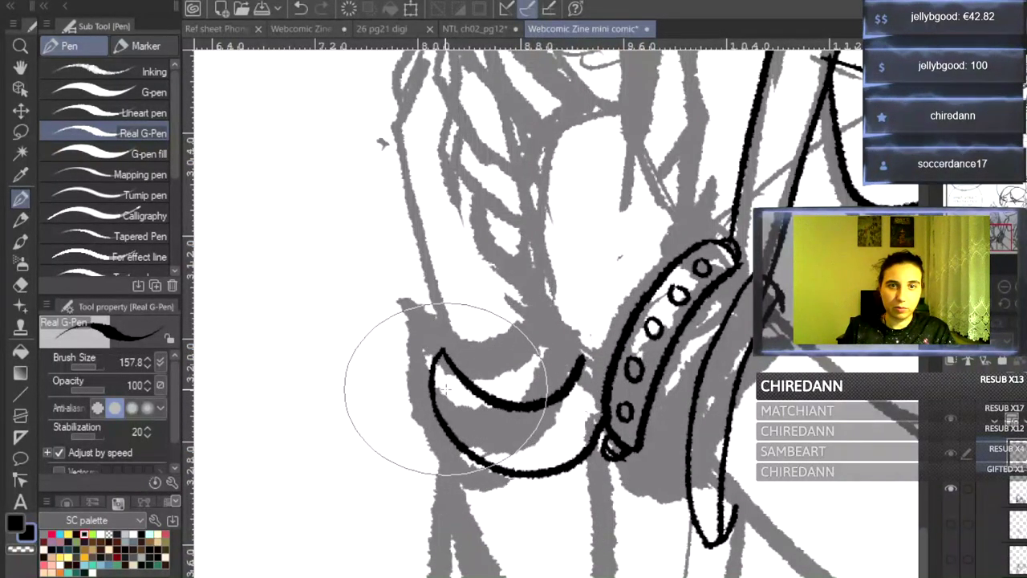
mouse_move(446, 406)
mouse_down()
mouse_move(459, 389)
mouse_move(474, 438)
mouse_up()
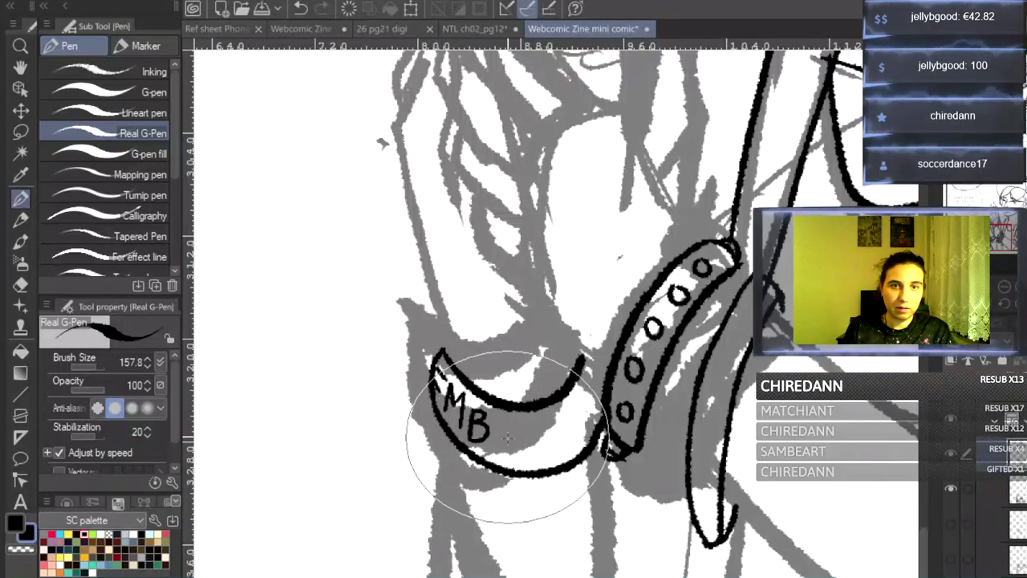
mouse_move(495, 415)
mouse_down()
mouse_move(503, 449)
mouse_move(510, 417)
mouse_up()
mouse_move(496, 433)
mouse_down()
mouse_move(526, 426)
mouse_move(523, 454)
mouse_move(536, 424)
mouse_move(542, 454)
mouse_up()
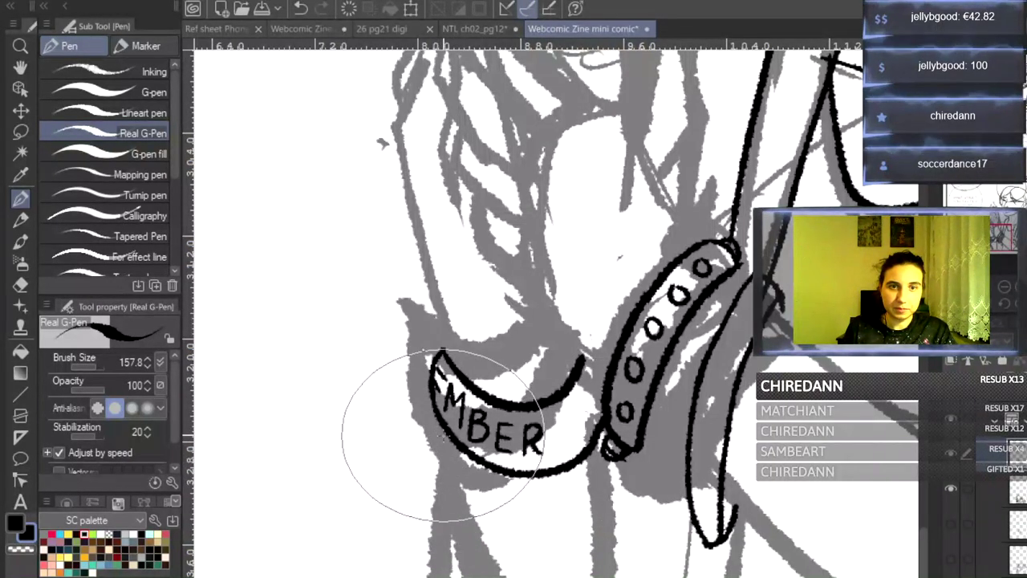
- Ink a beaded bracelet of alternating large and small oval beads hanging below the lettered cuff
drag(443, 439, 446, 443)
mouse_move(460, 479)
mouse_down()
mouse_move(512, 521)
mouse_move(495, 488)
mouse_move(489, 501)
mouse_move(539, 531)
mouse_move(528, 531)
mouse_move(550, 520)
mouse_move(551, 541)
mouse_move(582, 544)
mouse_move(560, 533)
mouse_move(550, 546)
mouse_move(597, 508)
mouse_up()
mouse_move(598, 472)
mouse_down()
mouse_move(600, 499)
mouse_move(616, 477)
mouse_move(611, 453)
mouse_up()
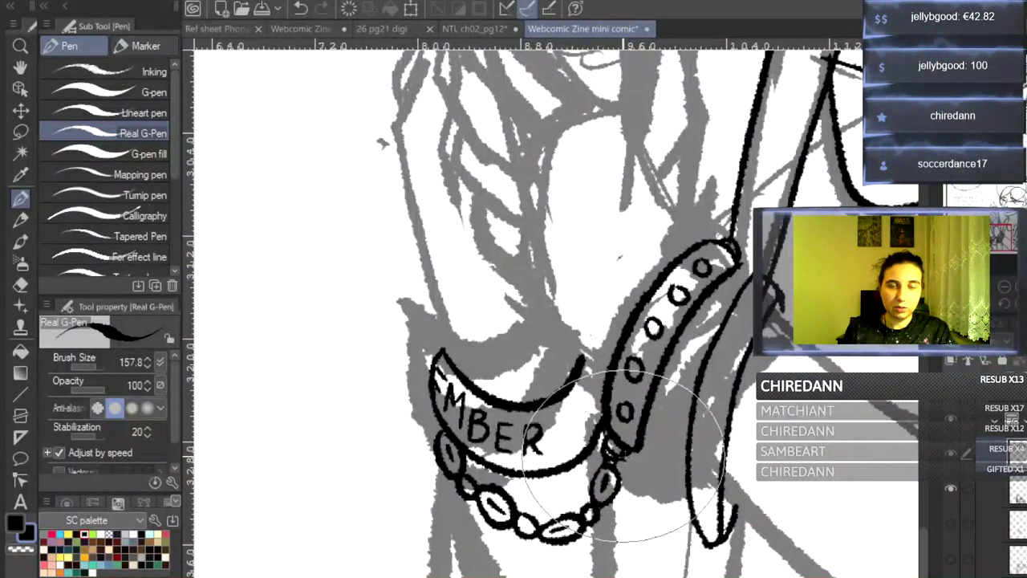
- Ink the outer edge of the hand above the lettered cuff, with the two outermost fingertips and the inner palm line
click(1004, 288)
click(1004, 287)
click(1015, 290)
drag(695, 310, 669, 469)
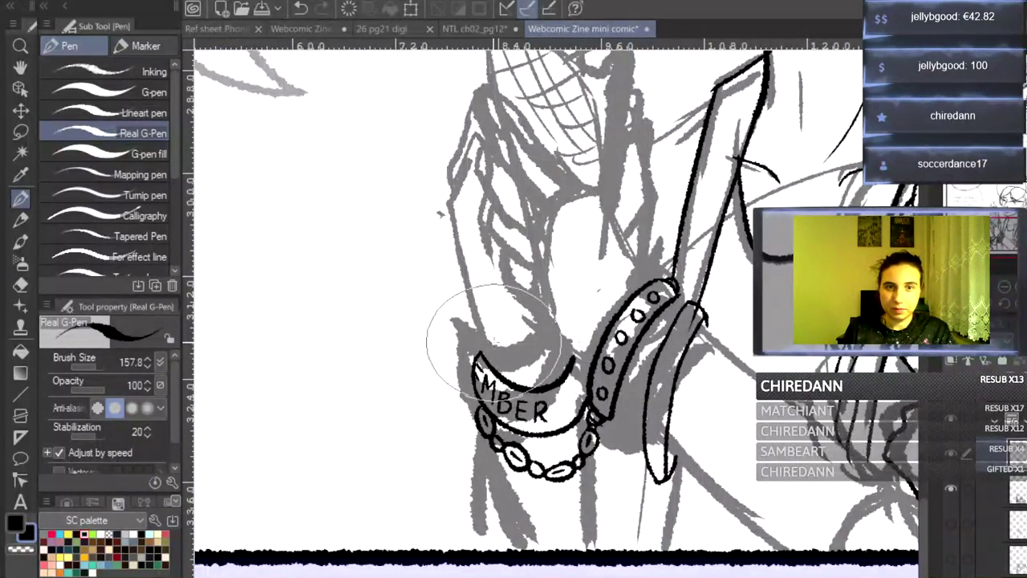
mouse_move(480, 353)
mouse_down()
mouse_move(453, 199)
mouse_move(477, 133)
mouse_move(490, 140)
mouse_move(495, 254)
mouse_up()
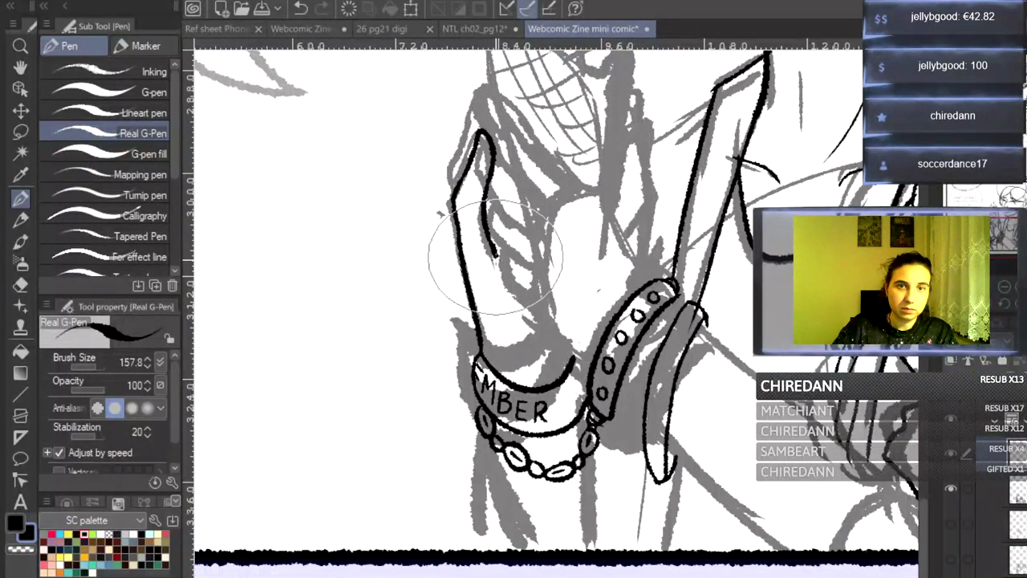
mouse_move(451, 176)
mouse_down()
mouse_move(474, 106)
mouse_move(488, 128)
mouse_up()
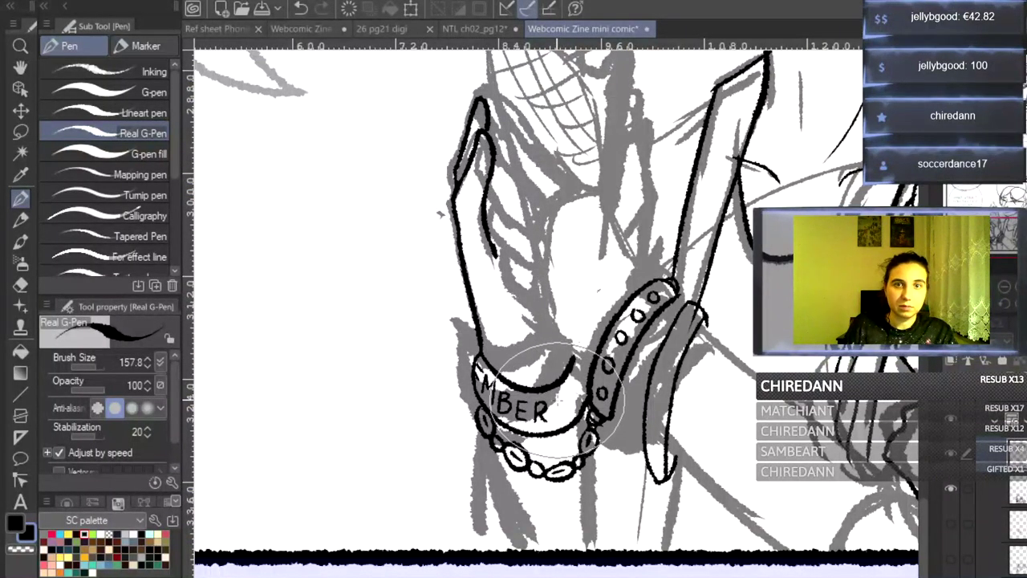
drag(498, 259, 528, 315)
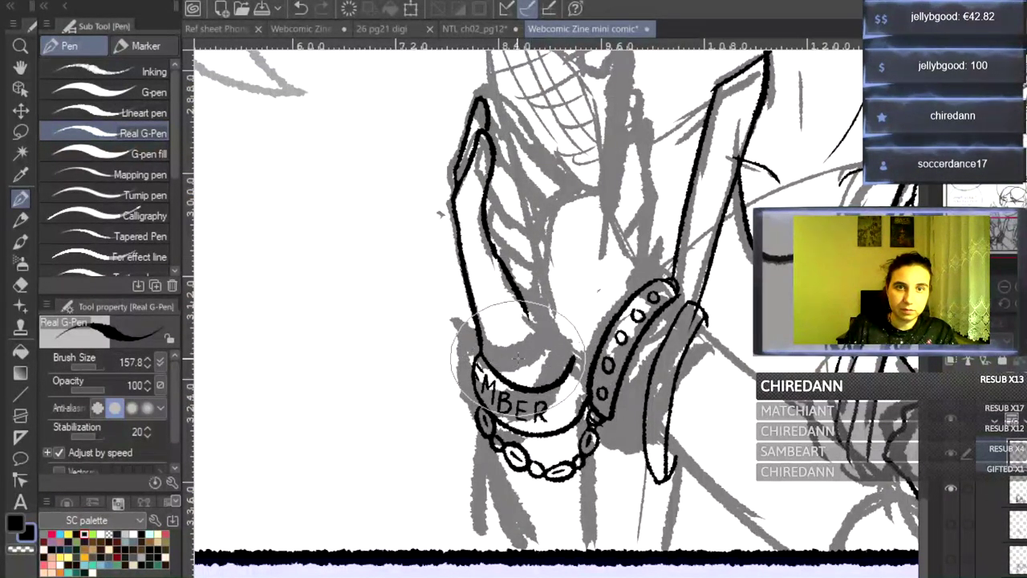
- Ink both edges of the forearm from the beaded bracelet to the panel border, plus the short vest line beside it
drag(485, 440, 497, 547)
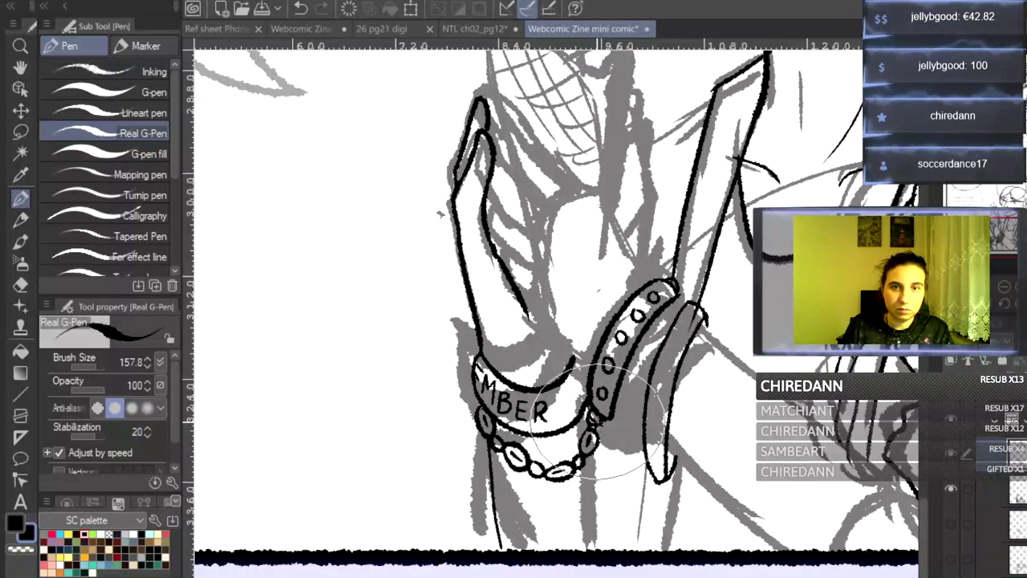
drag(598, 446, 618, 551)
drag(705, 311, 678, 474)
click(1005, 287)
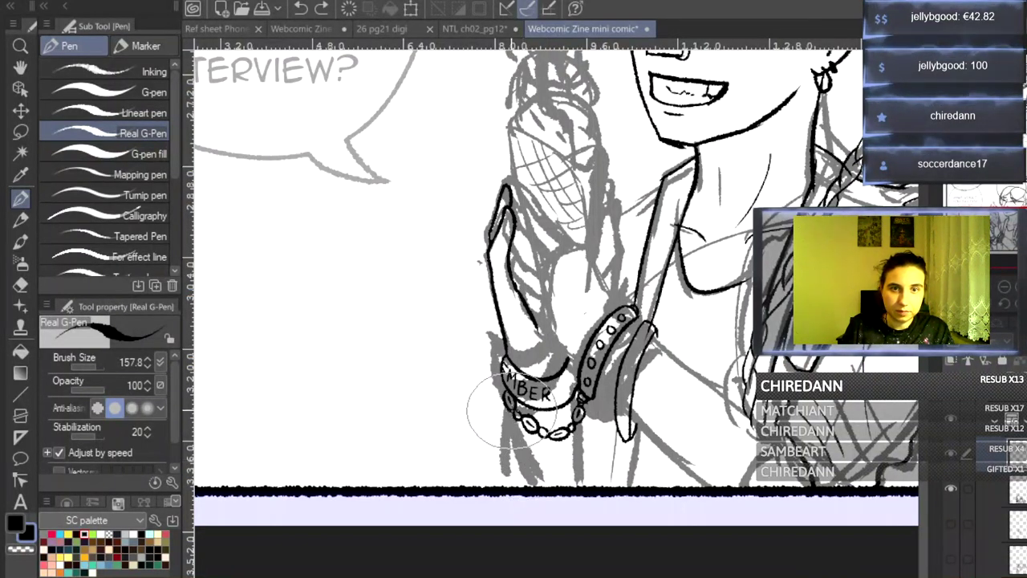
drag(584, 407, 591, 491)
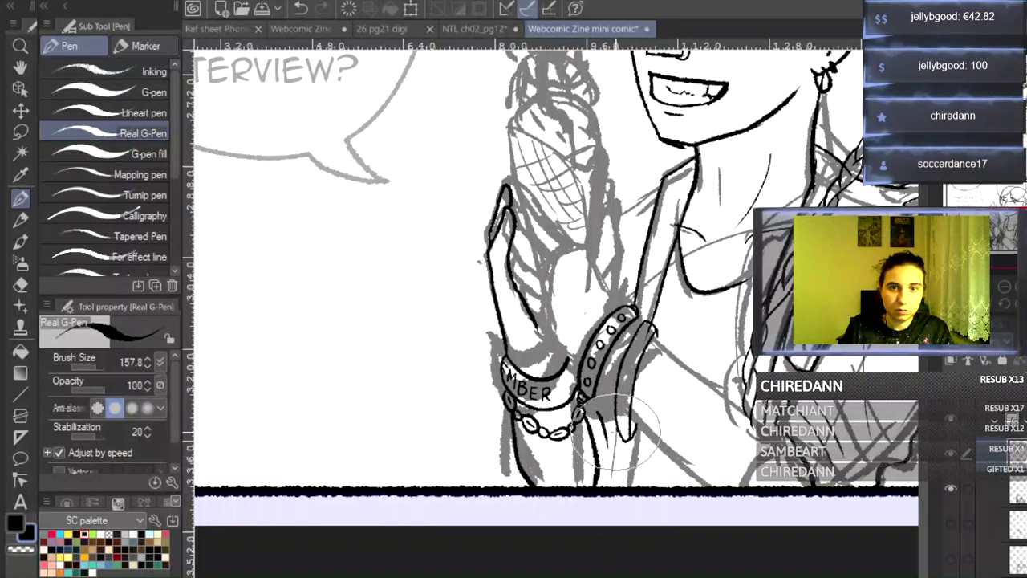
key(ctrl+z)
drag(625, 437, 621, 484)
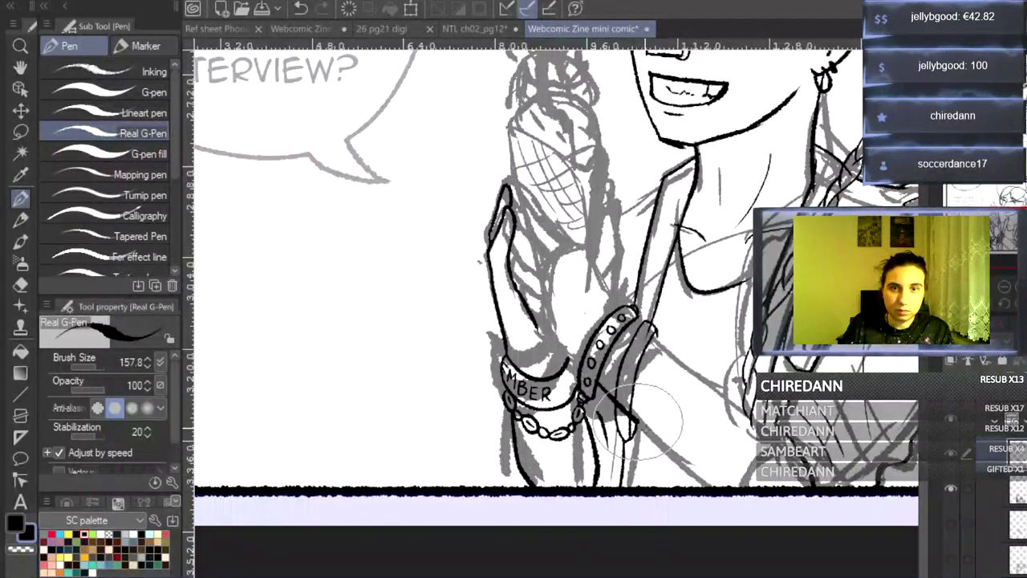
- Ink the lower and upper edges of the other forearm running diagonally from the wristbands toward the elbow
drag(592, 387, 706, 487)
drag(626, 319, 732, 412)
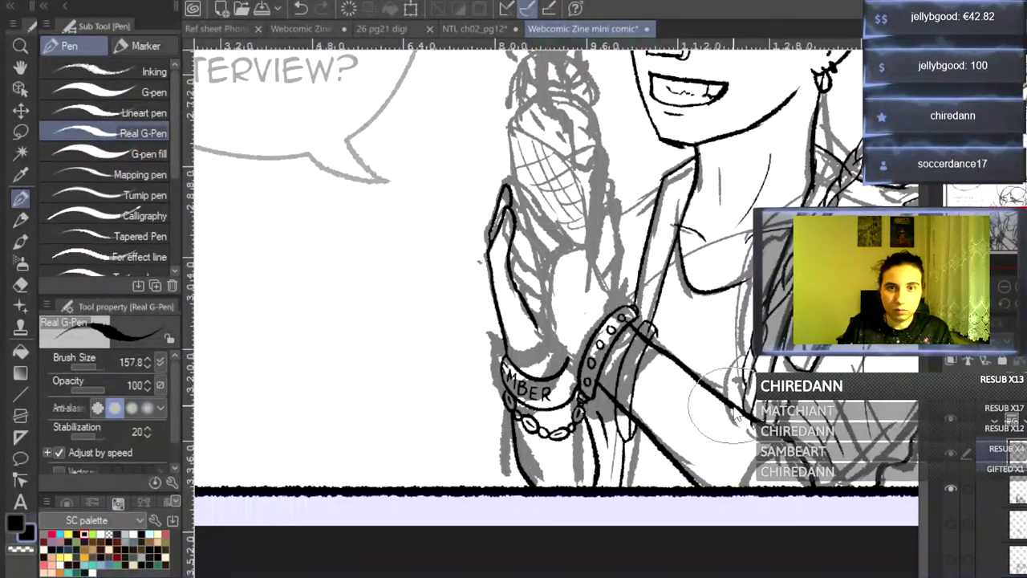
key(ctrl+z)
drag(726, 405, 758, 421)
- Ink the raised thumb beside the cone, from the base of the cone up and down to the studded wristband
drag(924, 496, 925, 426)
key(ctrl+plus)
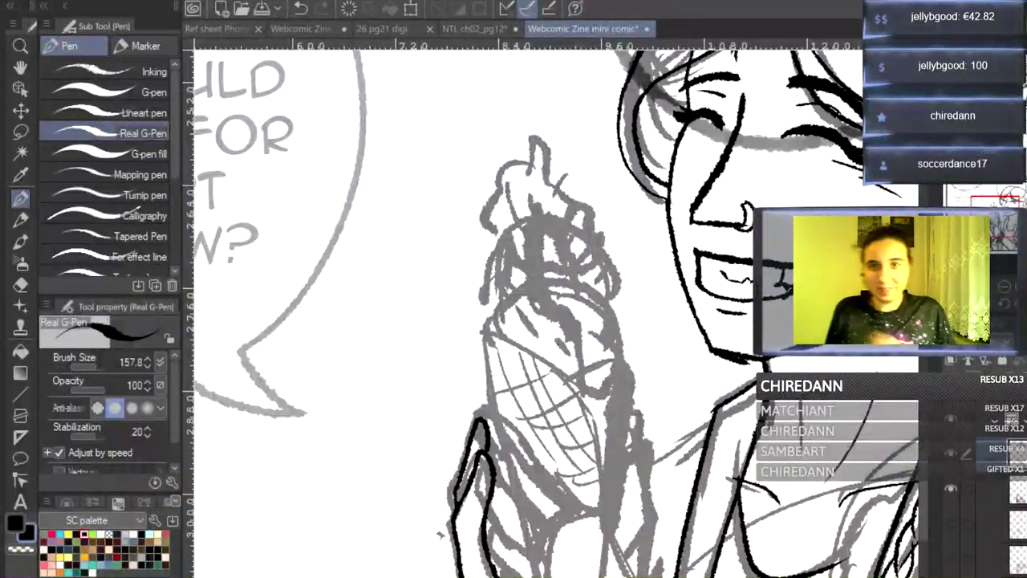
scroll(924, 492, down, 3)
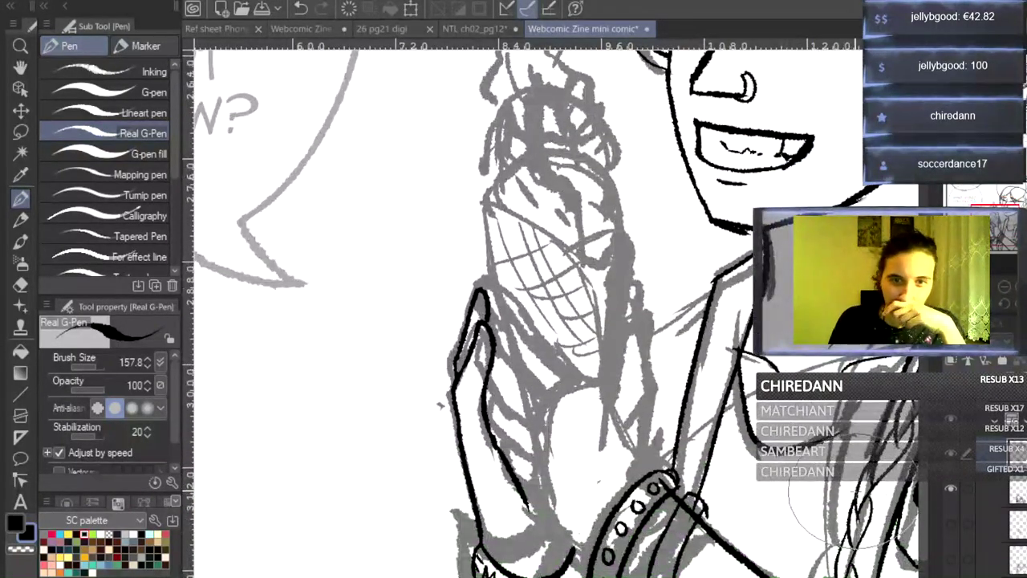
scroll(924, 492, up, 2)
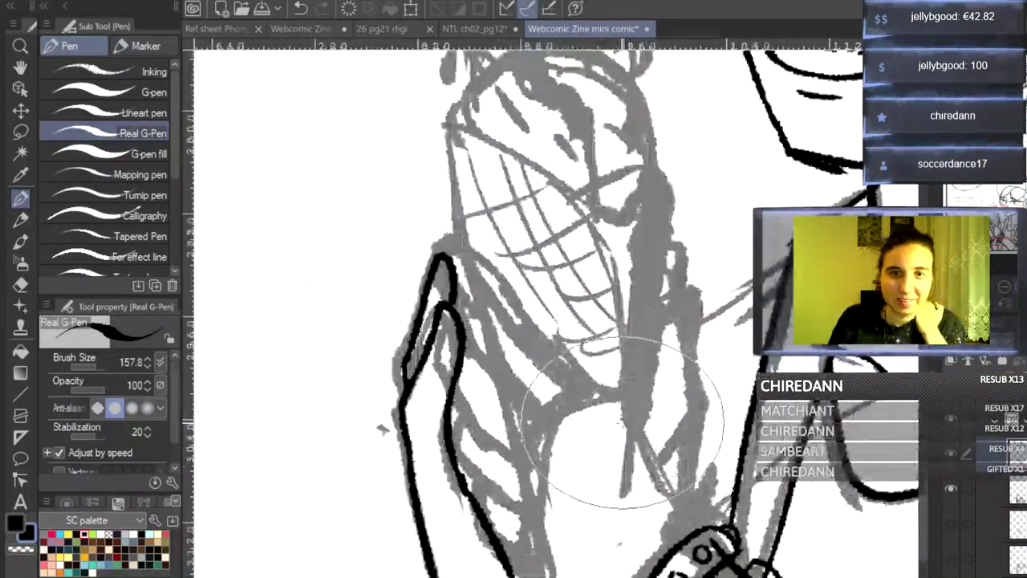
mouse_move(620, 408)
mouse_down()
mouse_move(642, 378)
mouse_move(645, 389)
mouse_move(670, 301)
mouse_move(697, 289)
mouse_move(700, 528)
mouse_up()
- Ink the overlapping fingers below the cone, from the top finger's edge against the cone down to the lower finger creases
scroll(922, 529, up, 3)
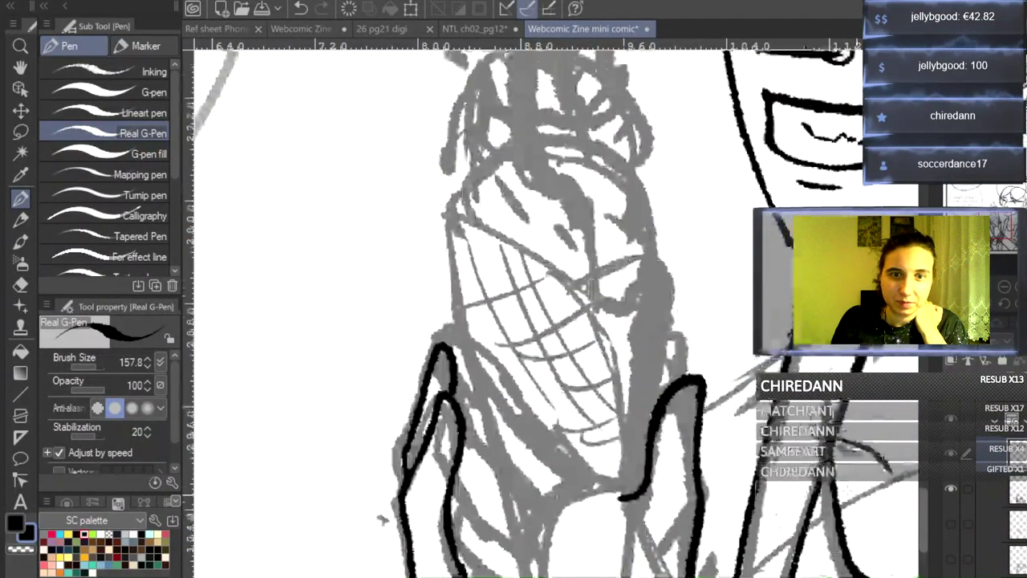
mouse_move(621, 497)
mouse_down()
mouse_move(544, 428)
mouse_move(494, 351)
mouse_move(507, 372)
mouse_move(460, 336)
mouse_move(453, 355)
mouse_move(484, 417)
mouse_up()
drag(462, 353, 550, 504)
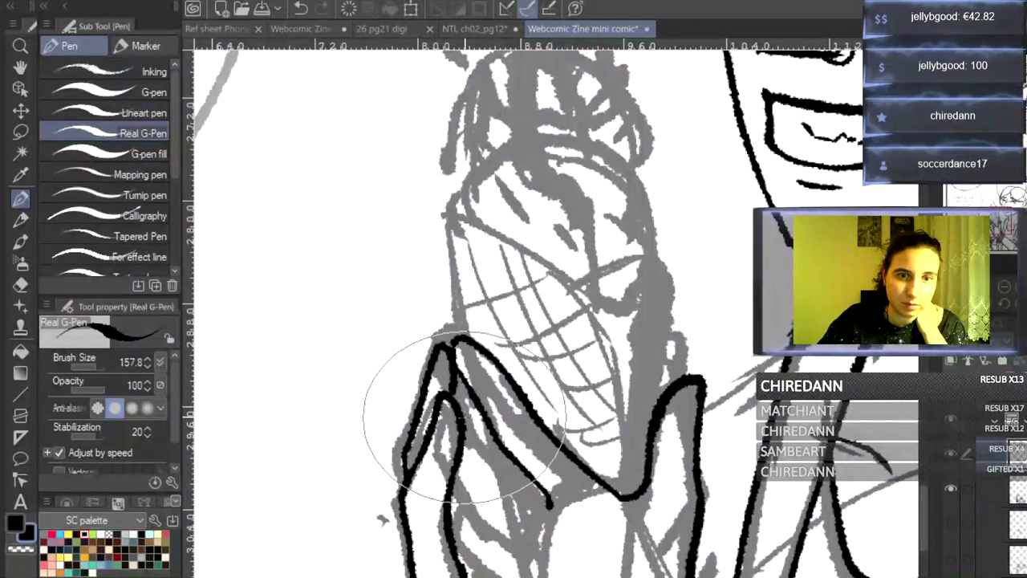
drag(461, 420, 493, 460)
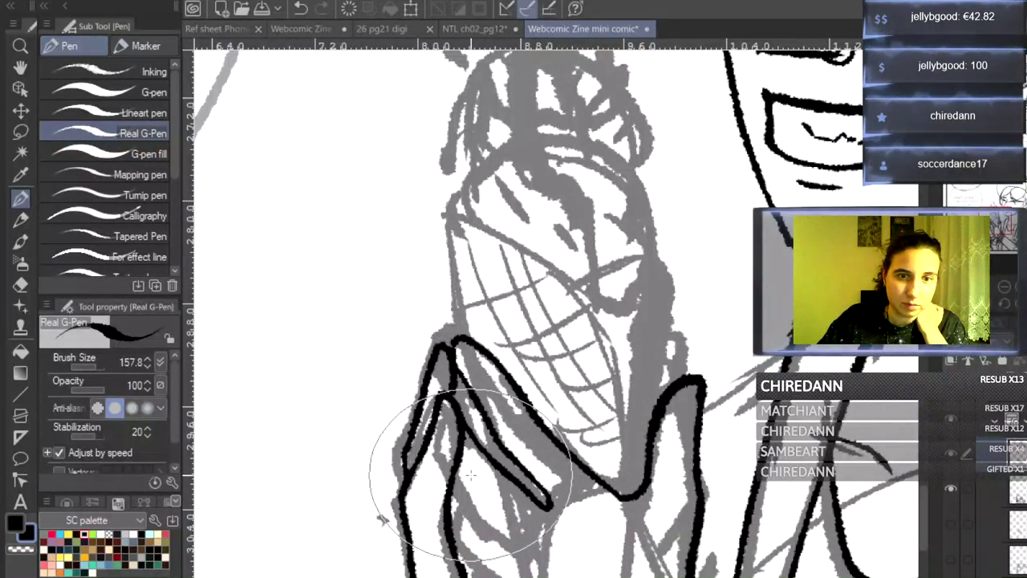
drag(456, 463, 484, 519)
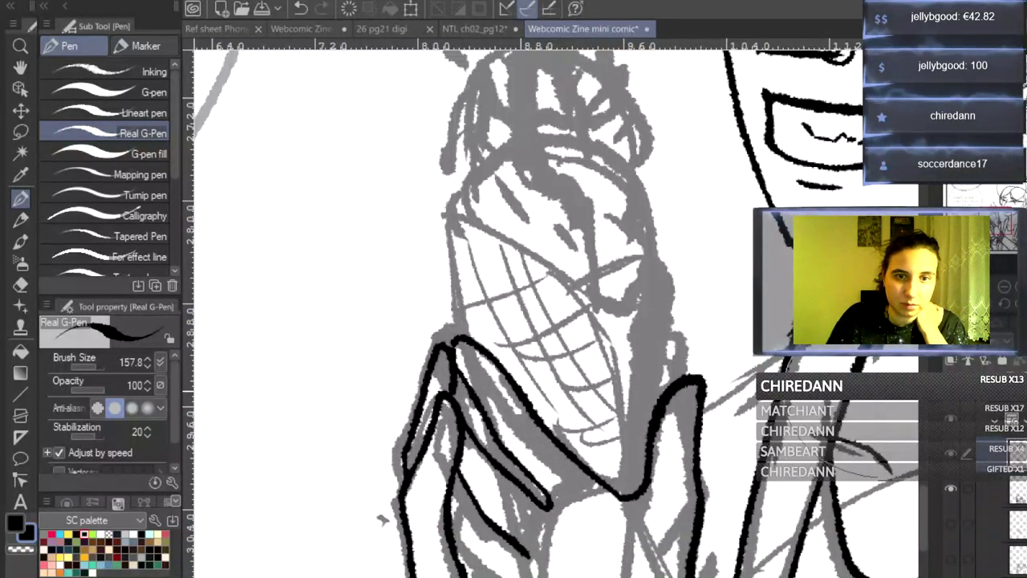
scroll(921, 515, down, 3)
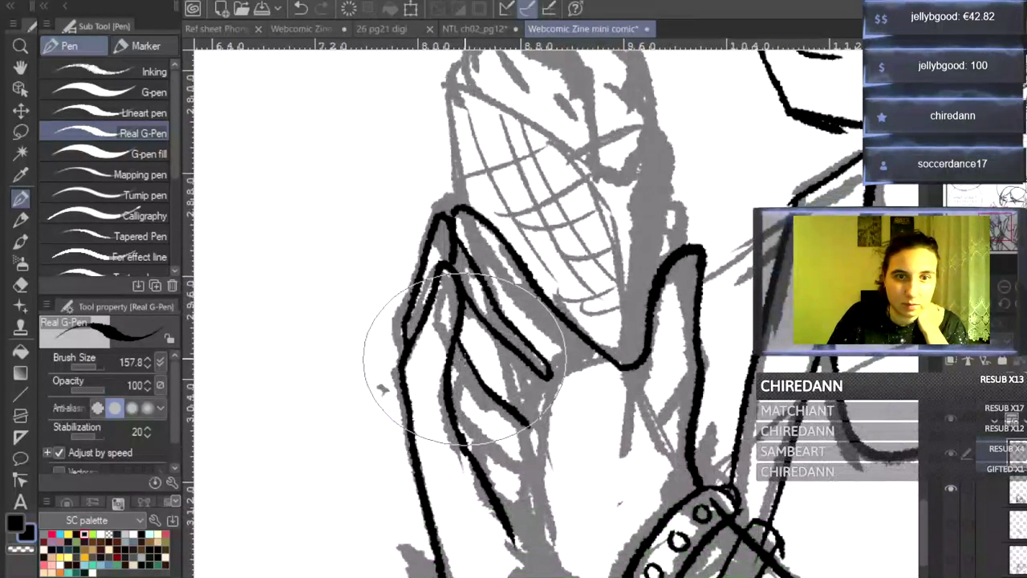
drag(470, 418, 518, 475)
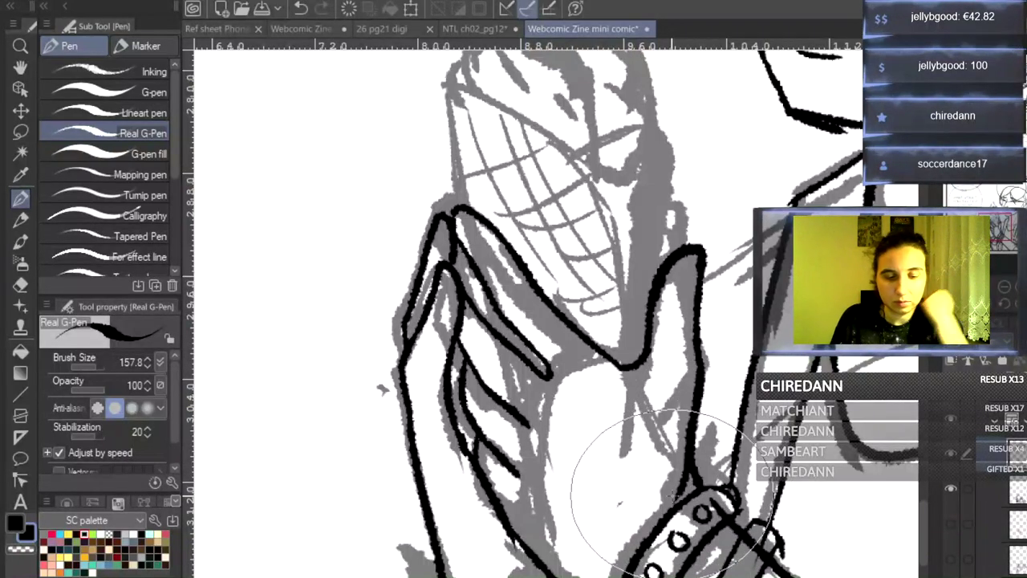
- Rework the line where the thumb's base meets the studded wristband and add the thumbnail
key(ctrl+z)
mouse_move(702, 484)
mouse_down()
mouse_move(681, 476)
mouse_move(660, 491)
mouse_up()
key(ctrl+z)
drag(690, 446, 683, 487)
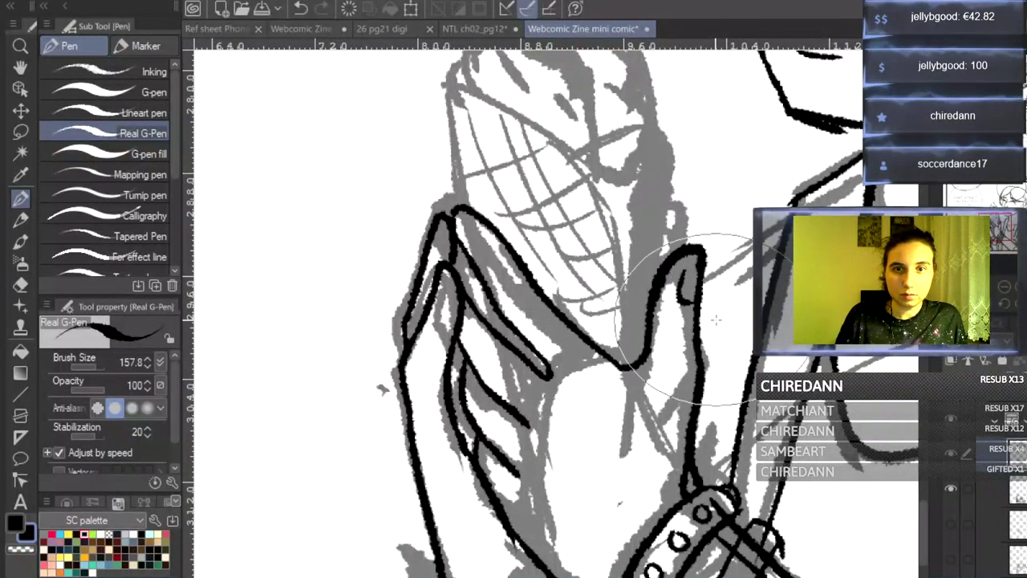
- Redraw the vest line below the studded wristband and ink the far shoulder line between the thumb and vest collar
drag(923, 509, 928, 543)
drag(675, 393, 652, 572)
key(ctrl+z)
drag(675, 403, 661, 566)
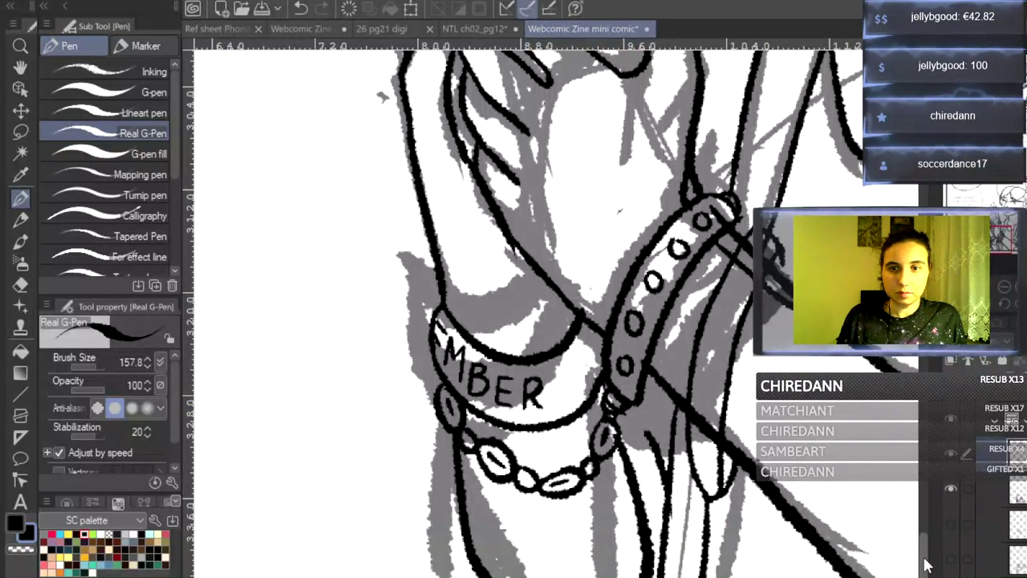
drag(927, 564, 927, 520)
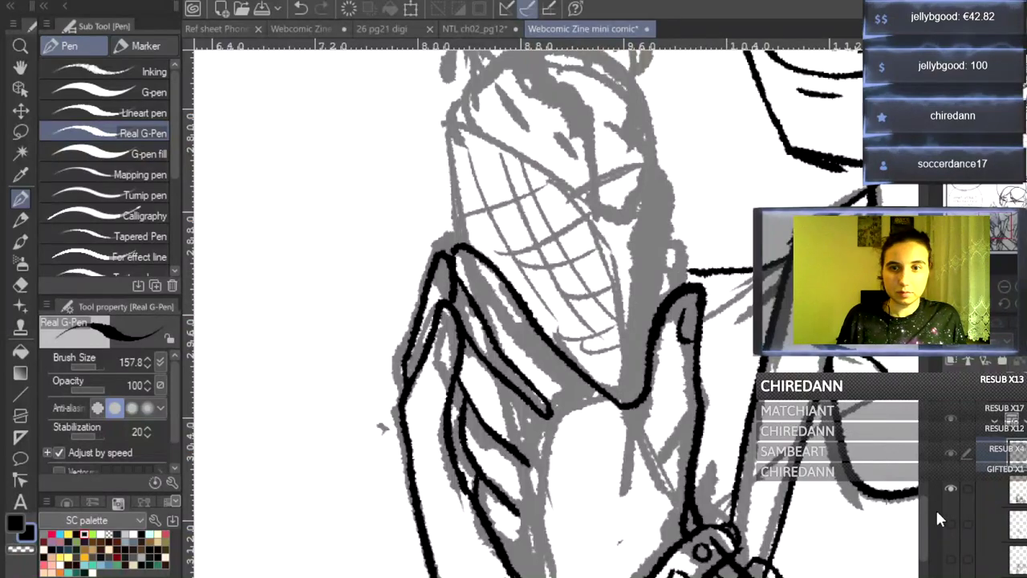
drag(919, 526, 928, 498)
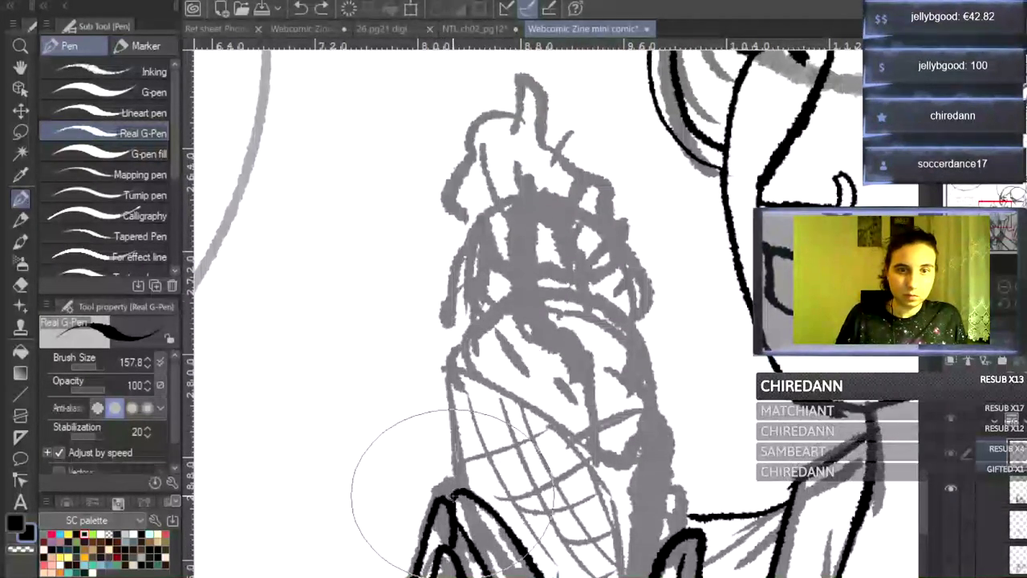
- Ink the outline of the ice cream cone and the finger rising behind its far edge
mouse_move(455, 482)
mouse_down()
mouse_move(442, 361)
mouse_move(455, 351)
mouse_move(442, 358)
mouse_move(487, 375)
mouse_move(575, 441)
mouse_move(598, 465)
mouse_move(624, 533)
mouse_up()
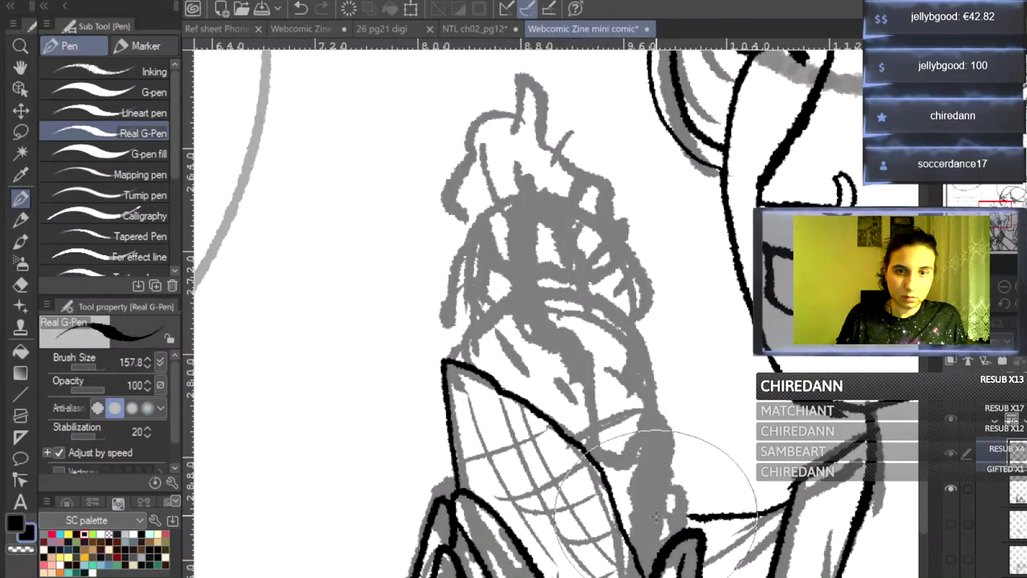
drag(632, 503, 659, 429)
mouse_move(656, 385)
mouse_down()
mouse_move(666, 387)
mouse_move(677, 434)
mouse_move(658, 568)
mouse_up()
- Ink the crisscross waffle pattern inside the cone with lengthwise lines and crossing diagonal lines
drag(465, 395, 486, 454)
drag(498, 398, 600, 575)
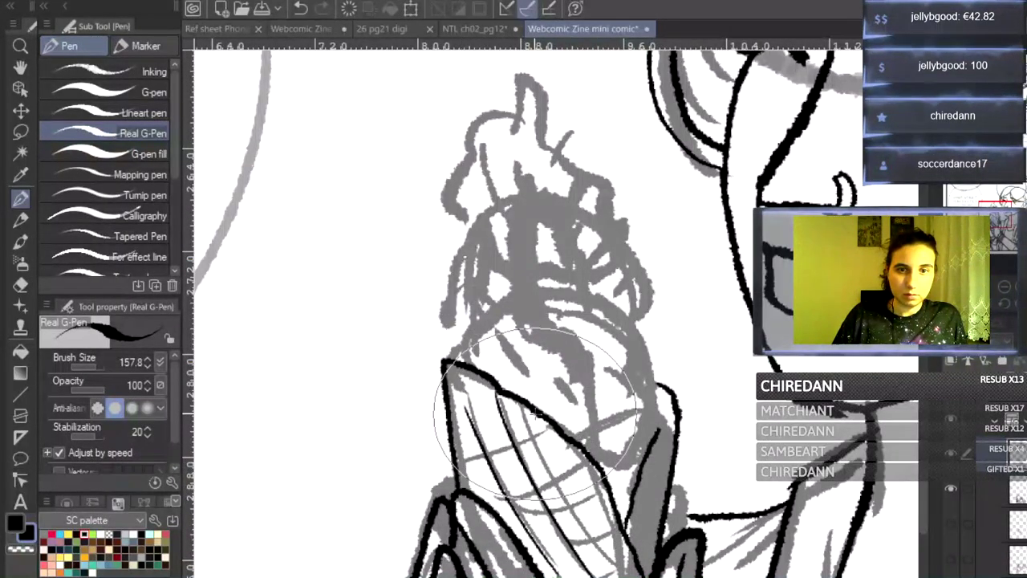
drag(535, 414, 617, 560)
drag(458, 468, 540, 421)
drag(492, 524, 575, 455)
key(ctrl+z)
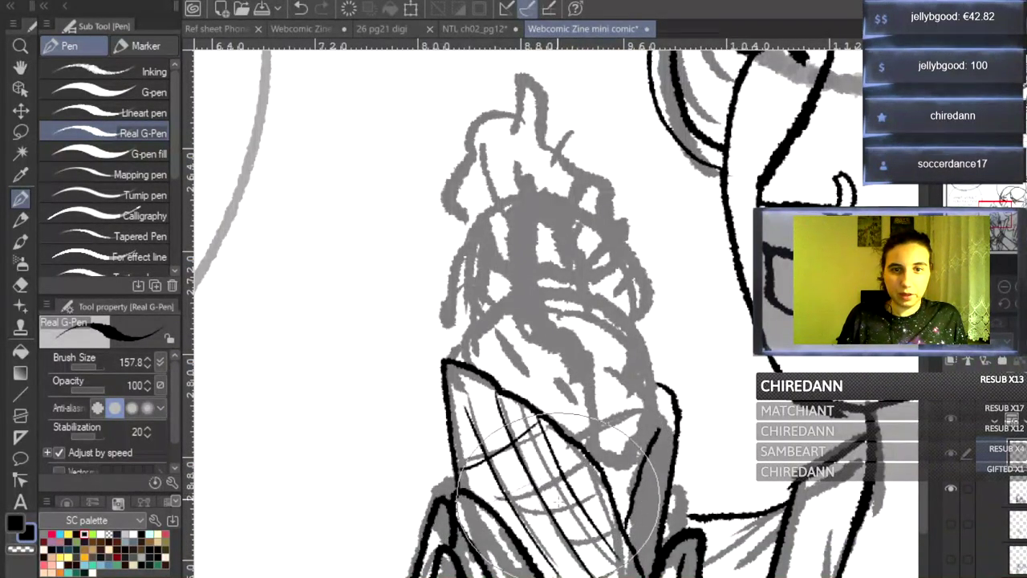
drag(491, 507, 567, 447)
drag(527, 552, 598, 497)
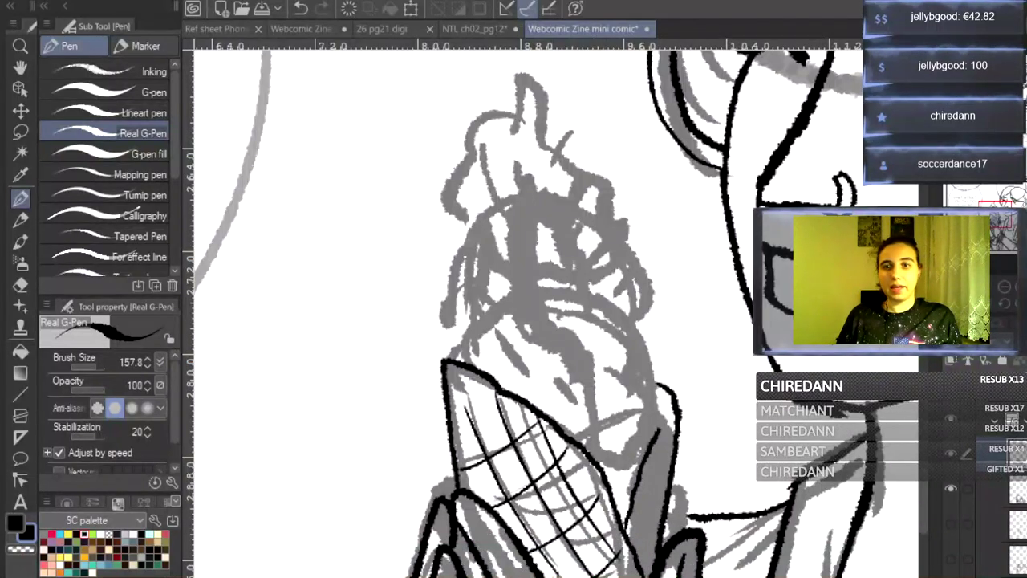
- Ink the outline of the ice cream's top swirl from its pointed tip down both sides to the lower edge
drag(922, 480, 923, 460)
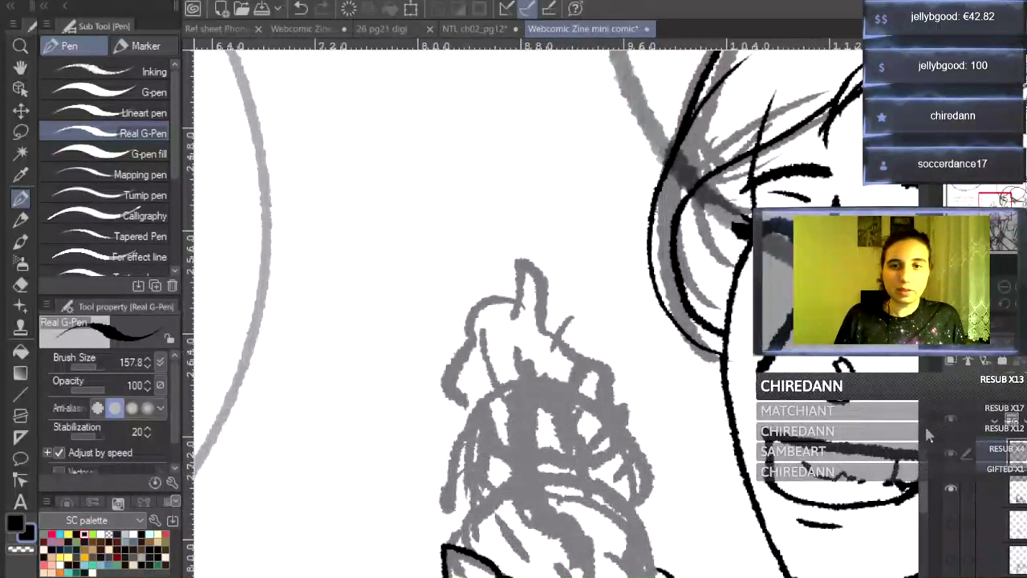
scroll(924, 463, down, 5)
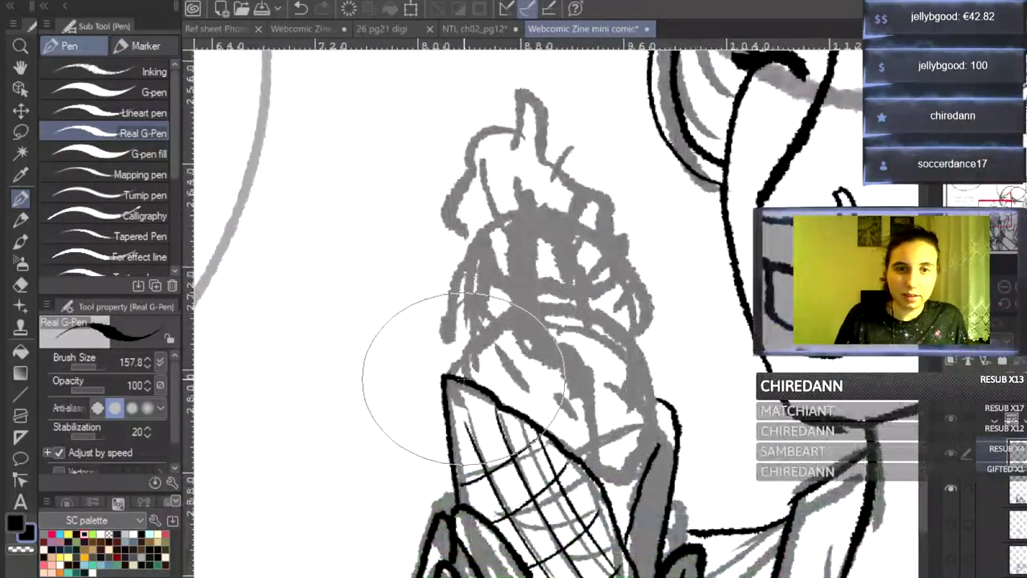
drag(469, 345, 506, 320)
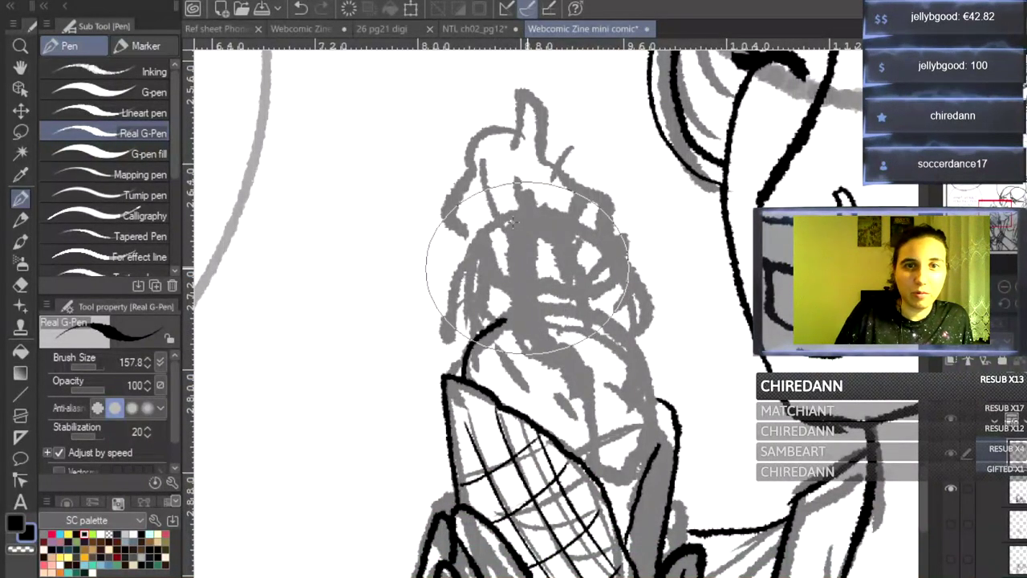
key(ctrl+z)
mouse_move(518, 132)
mouse_down()
mouse_move(477, 152)
mouse_move(468, 244)
mouse_move(570, 298)
mouse_up()
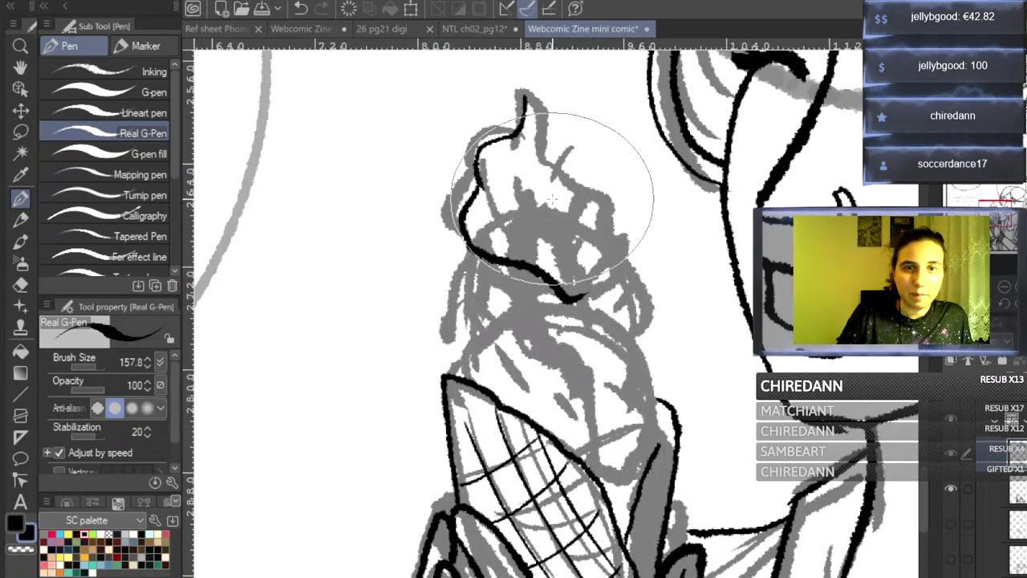
mouse_move(523, 95)
mouse_down()
mouse_move(553, 161)
mouse_move(595, 181)
mouse_move(621, 258)
mouse_move(601, 280)
mouse_move(565, 287)
mouse_up()
- Scatter short sprinkle marks across the ice cream's top swirl
drag(482, 215, 490, 228)
mouse_move(499, 157)
mouse_down()
mouse_move(502, 167)
mouse_move(528, 151)
mouse_up()
mouse_move(557, 186)
mouse_down()
mouse_move(516, 183)
mouse_move(585, 195)
mouse_move(493, 218)
mouse_move(559, 206)
mouse_move(562, 222)
mouse_up()
drag(576, 257, 574, 270)
drag(592, 234, 599, 244)
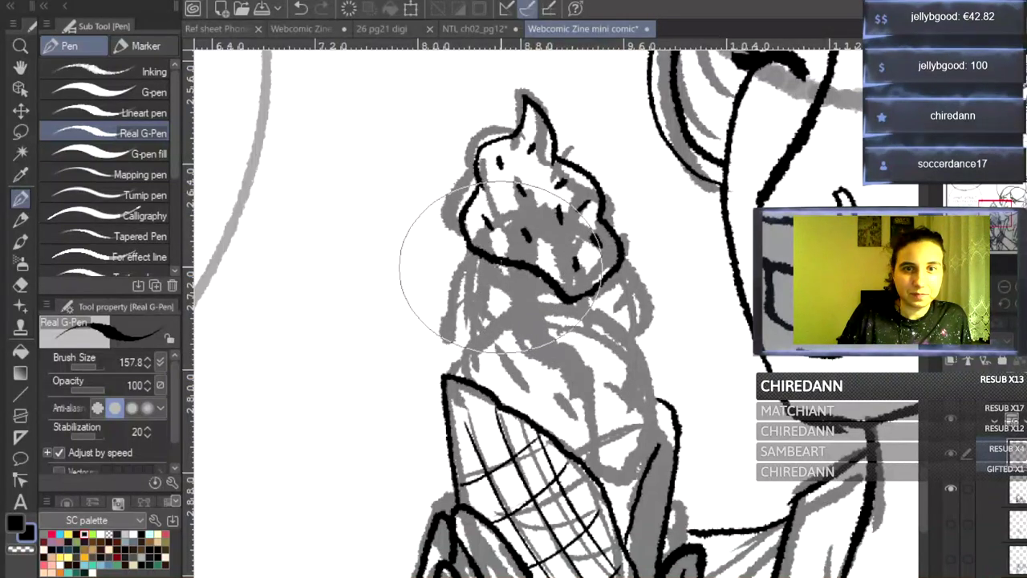
- Ink the dripping sauce and lower ice cream edges between the top swirl and the cone, and add sprinkles there
mouse_move(467, 247)
mouse_down()
mouse_move(472, 363)
mouse_move(468, 356)
mouse_move(473, 345)
mouse_move(474, 363)
mouse_move(483, 270)
mouse_move(495, 271)
mouse_move(507, 326)
mouse_move(562, 364)
mouse_move(581, 392)
mouse_move(596, 471)
mouse_up()
mouse_move(613, 508)
mouse_down()
mouse_move(595, 356)
mouse_move(544, 326)
mouse_move(540, 310)
mouse_move(552, 302)
mouse_move(588, 318)
mouse_move(612, 308)
mouse_move(636, 352)
mouse_move(653, 446)
mouse_move(653, 369)
mouse_move(621, 266)
mouse_up()
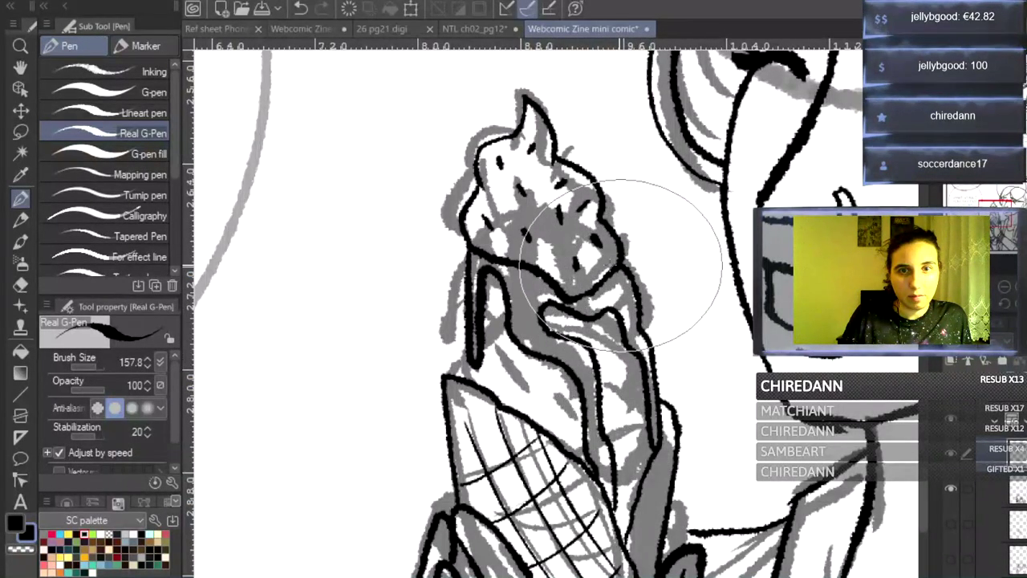
mouse_move(462, 258)
mouse_down()
mouse_move(459, 241)
mouse_move(449, 297)
mouse_move(484, 375)
mouse_move(436, 344)
mouse_move(429, 353)
mouse_move(608, 344)
mouse_move(594, 355)
mouse_move(665, 332)
mouse_move(699, 425)
mouse_move(688, 458)
mouse_move(653, 481)
mouse_move(665, 447)
mouse_move(651, 482)
mouse_move(648, 496)
mouse_move(673, 497)
mouse_move(666, 473)
mouse_move(631, 512)
mouse_up()
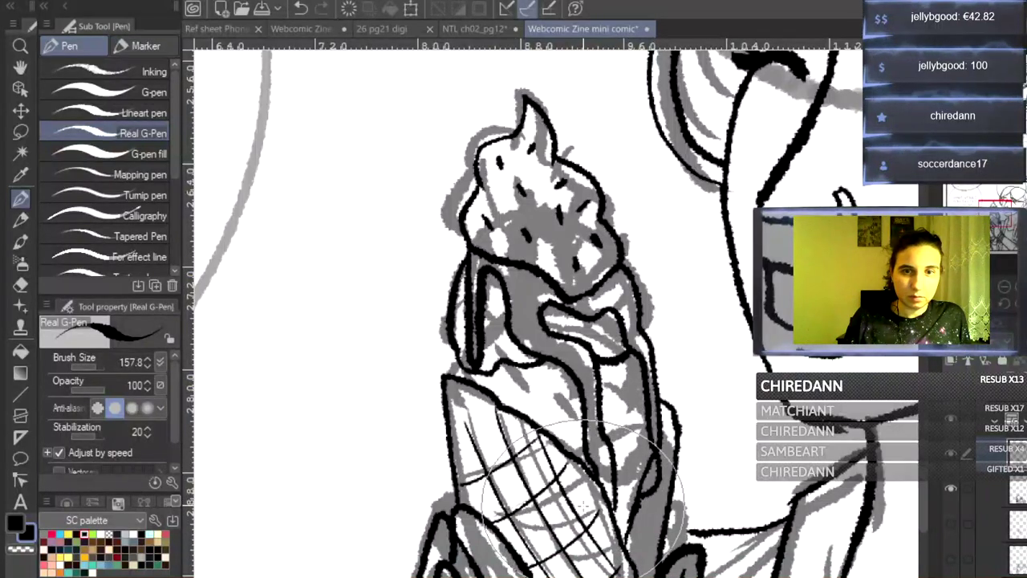
drag(459, 364, 456, 373)
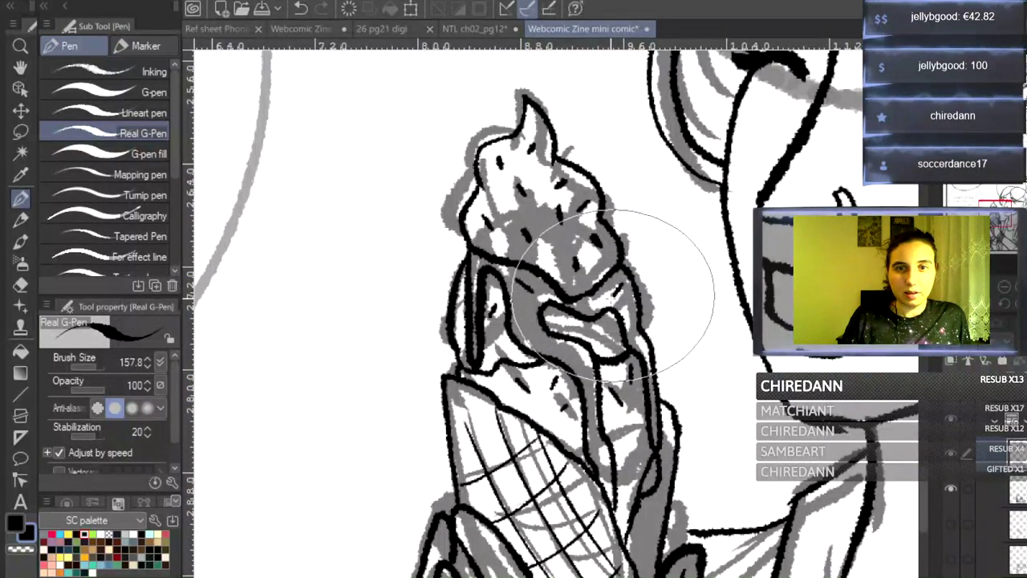
- Hide the third panel's character sketch layer and check the finished line art across the whole panel
scroll(594, 377, down, 5)
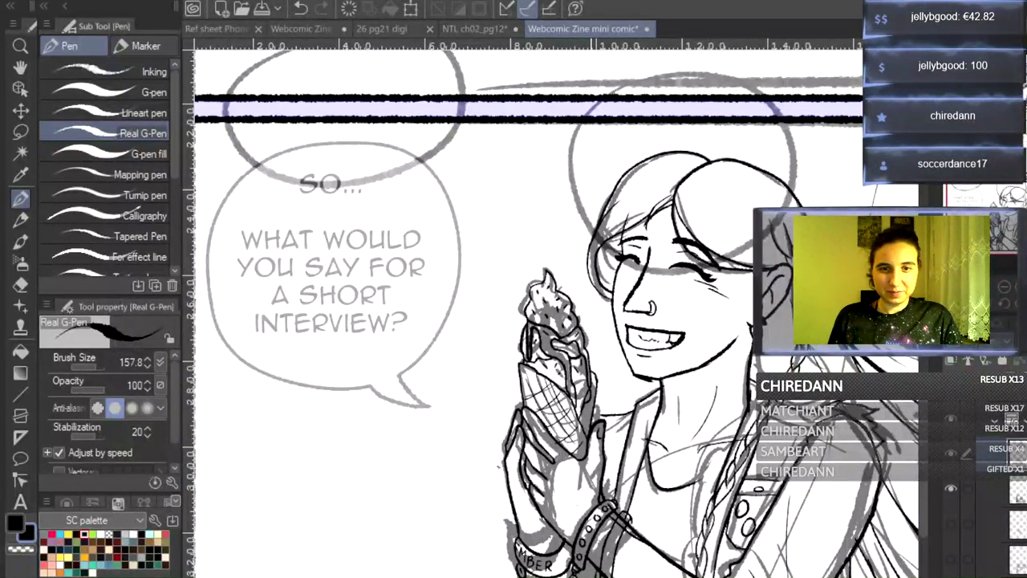
drag(997, 229, 1010, 272)
click(1005, 288)
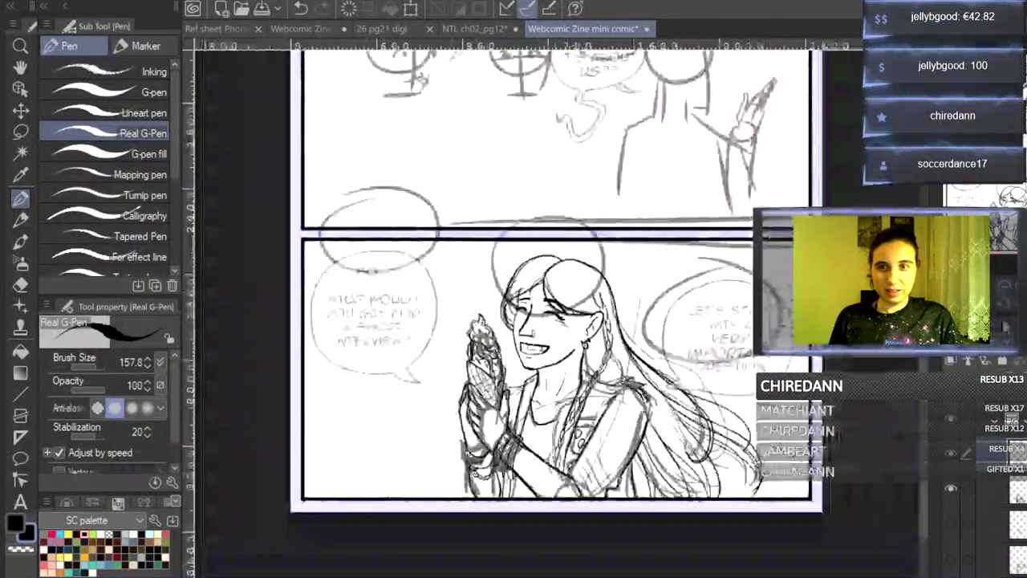
click(952, 487)
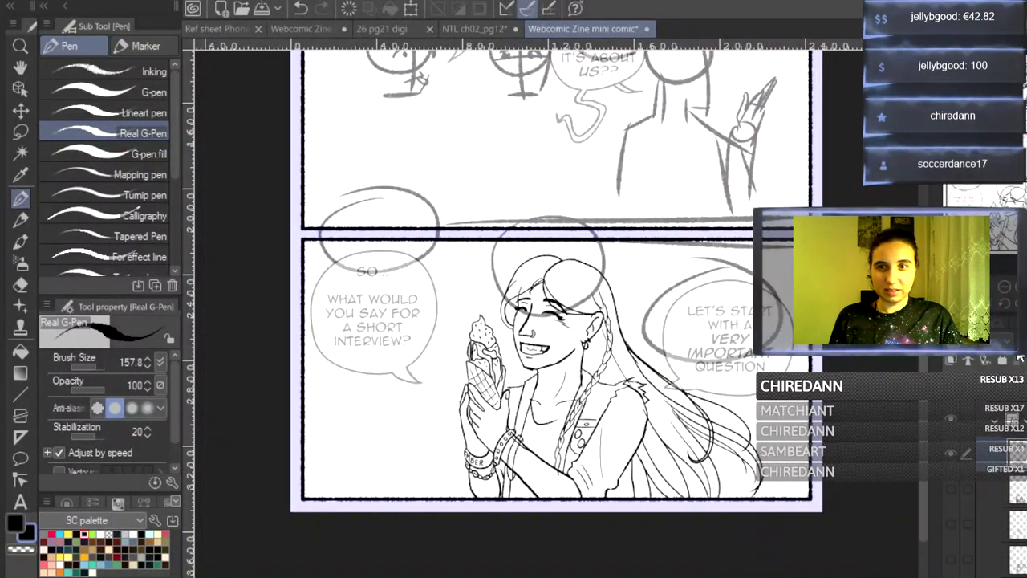
scroll(555, 353, up, 1)
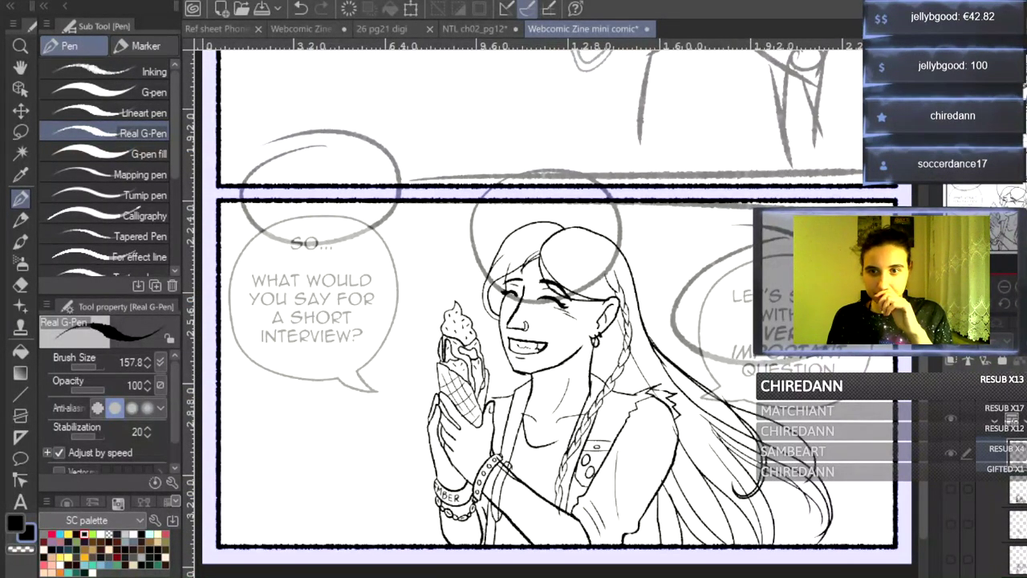
scroll(987, 498, down, 5)
scroll(995, 498, up, 5)
- Select the "Let's start with a very important question" balloon and move it with its text higher in the third panel
click(995, 486)
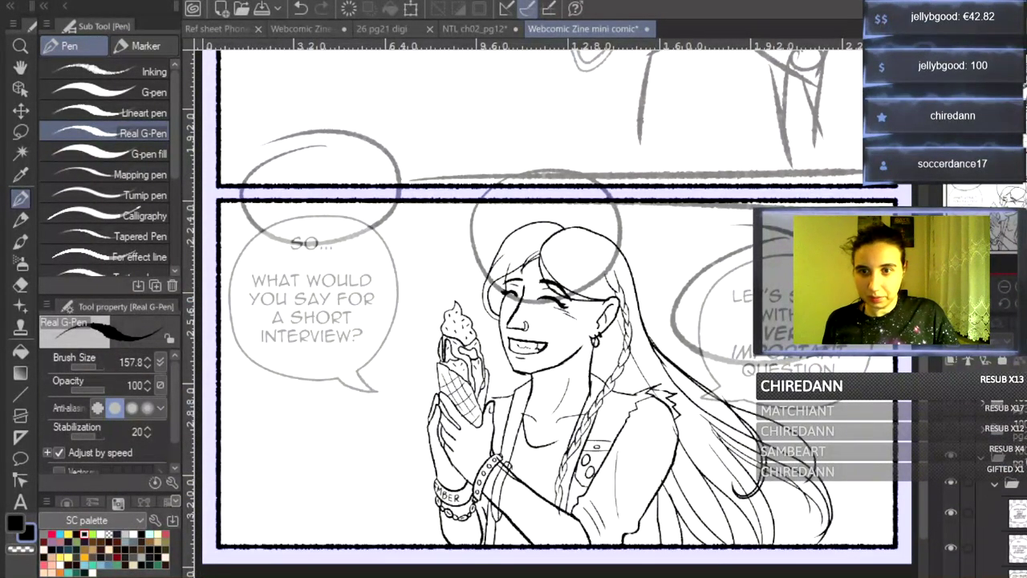
click(1008, 513)
click(20, 90)
click(834, 274)
click(810, 326)
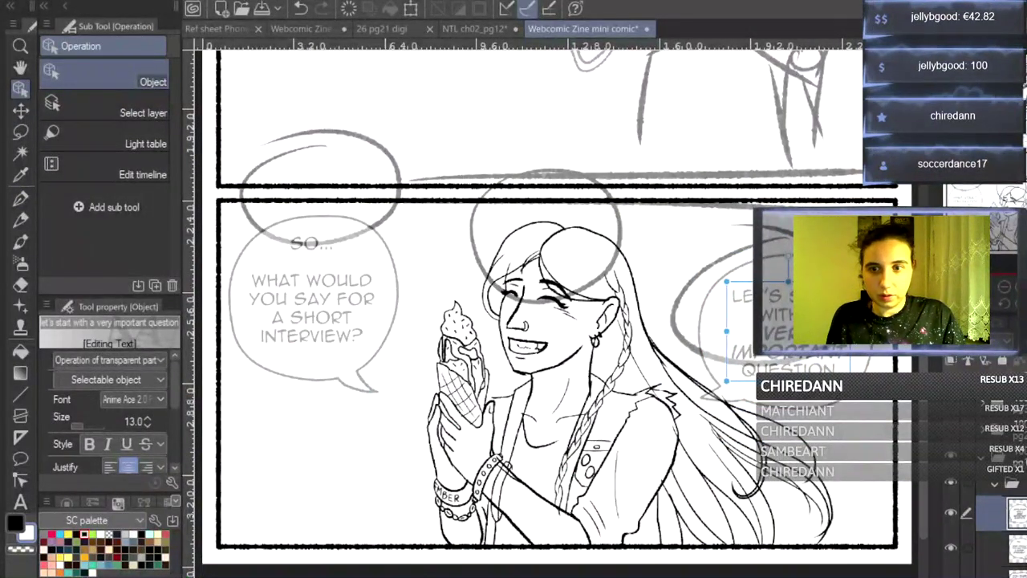
click(831, 271)
drag(807, 254, 810, 228)
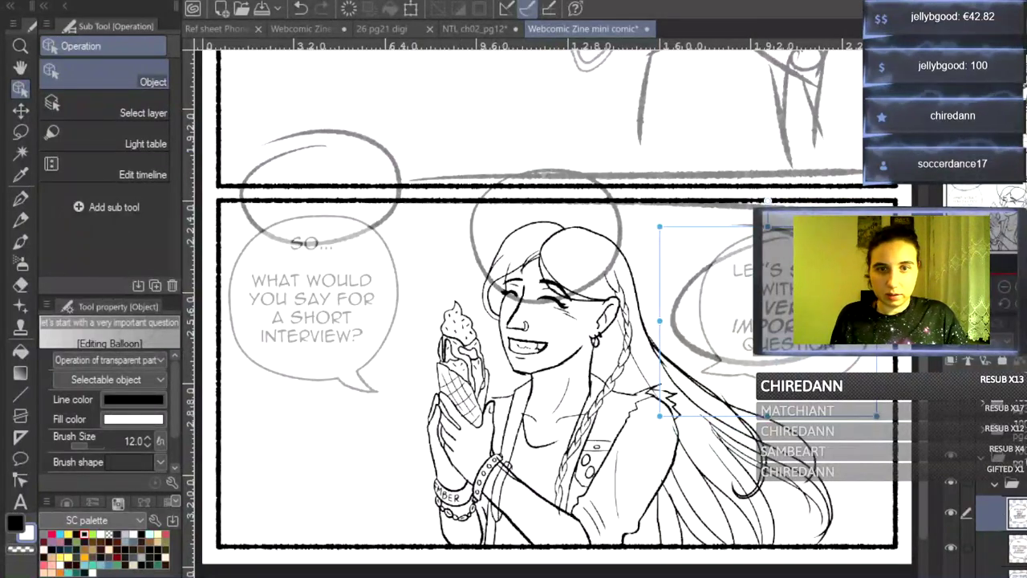
- Move the tail of the "What would you say for a short interview?" balloon up toward the ice cream and collapse the balloon folder
click(353, 376)
click(353, 375)
drag(398, 317, 429, 289)
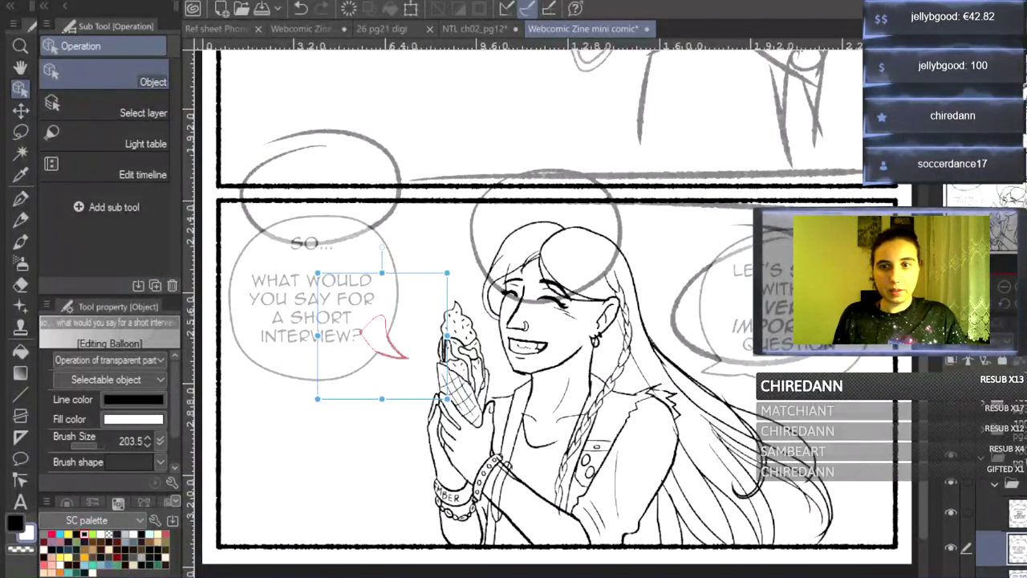
click(1012, 483)
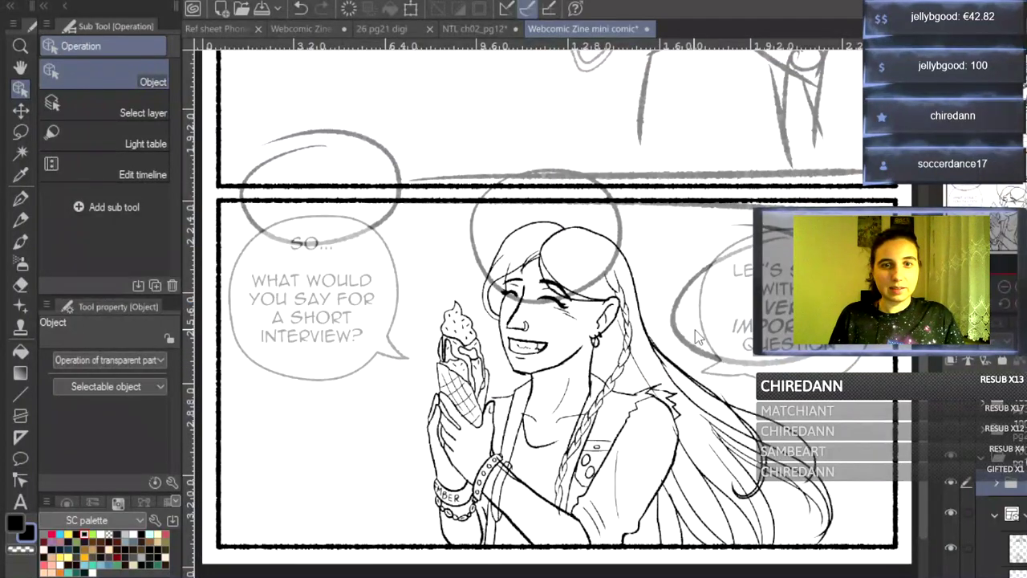
- Bring the second panel's rough figures into close view and select the vector layer Layer 69 for drawing
drag(923, 457, 874, 466)
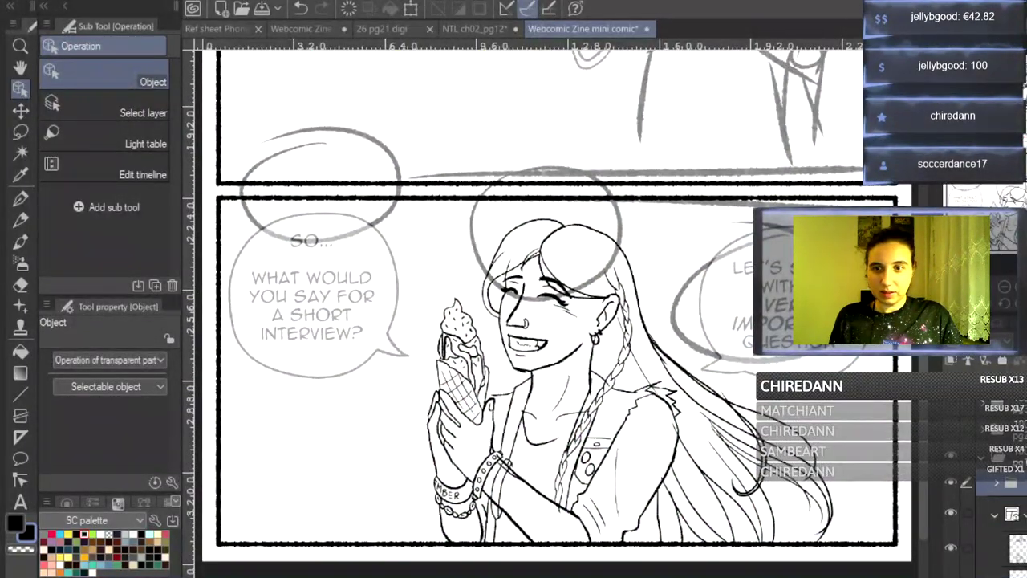
drag(925, 434, 926, 332)
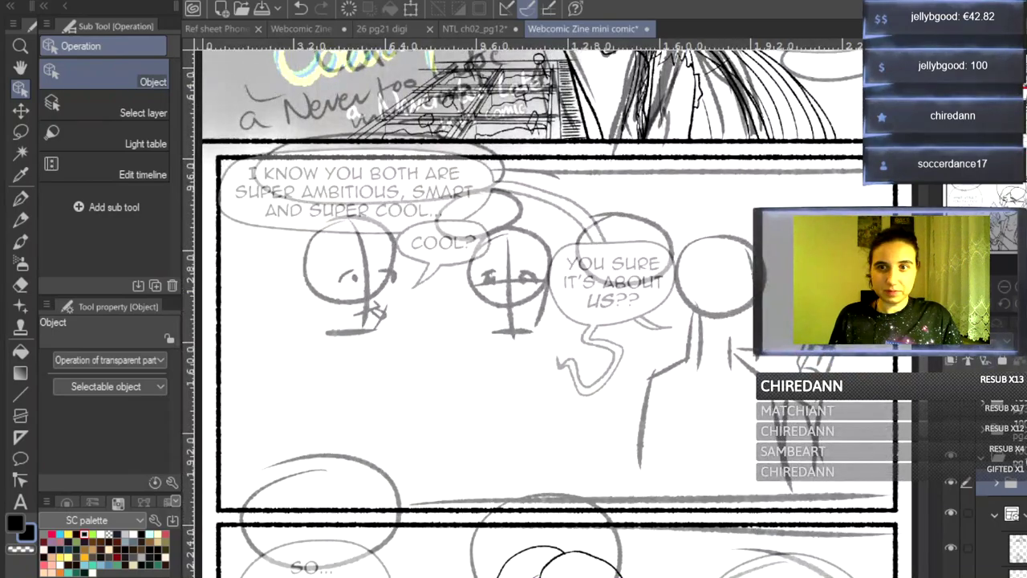
key(ctrl+plus)
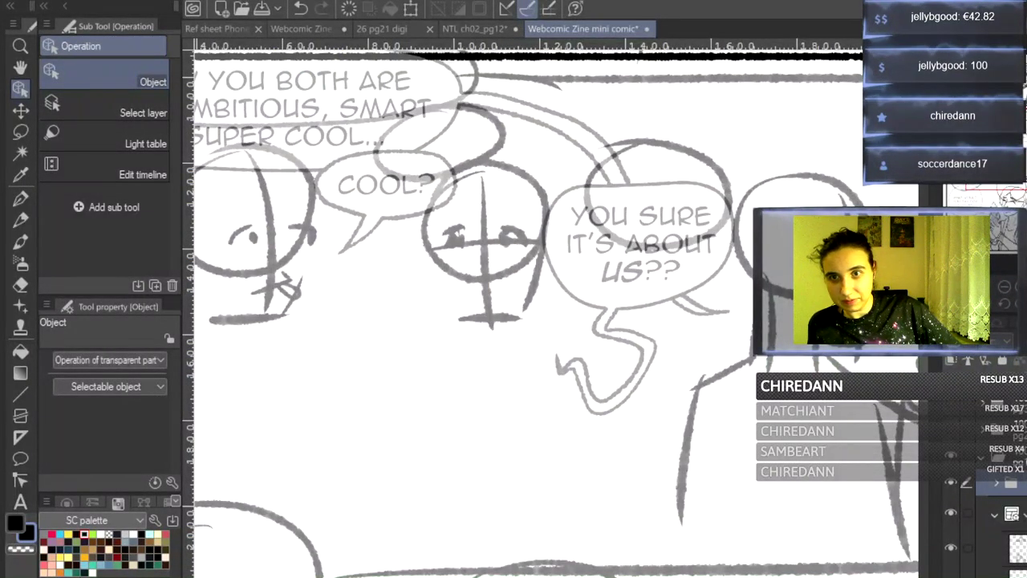
click(1014, 548)
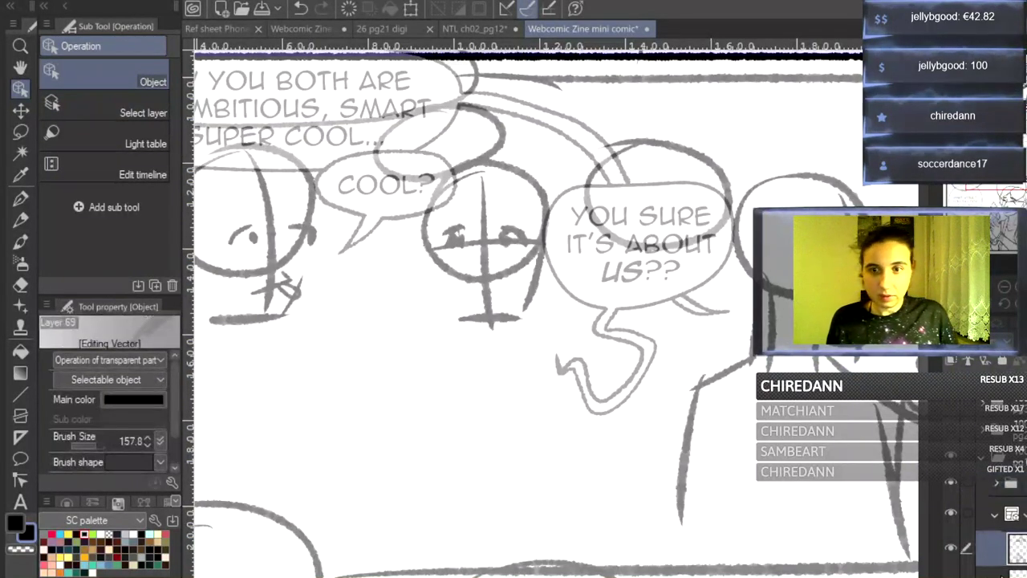
- Find the layer holding the rough bust sketches of the two characters and make it the visible, active layer
click(1015, 572)
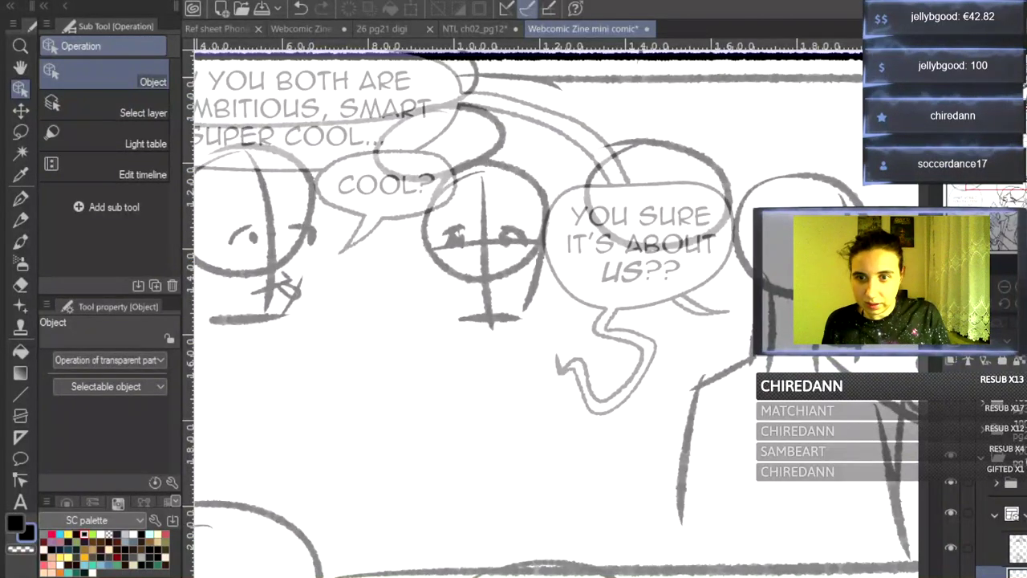
scroll(965, 524, down, 10)
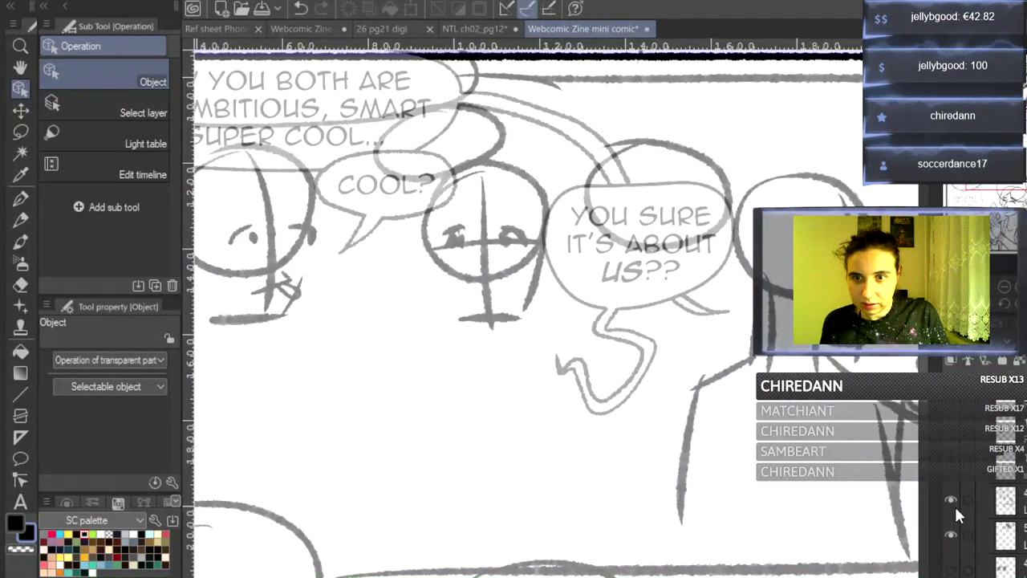
click(951, 498)
click(951, 534)
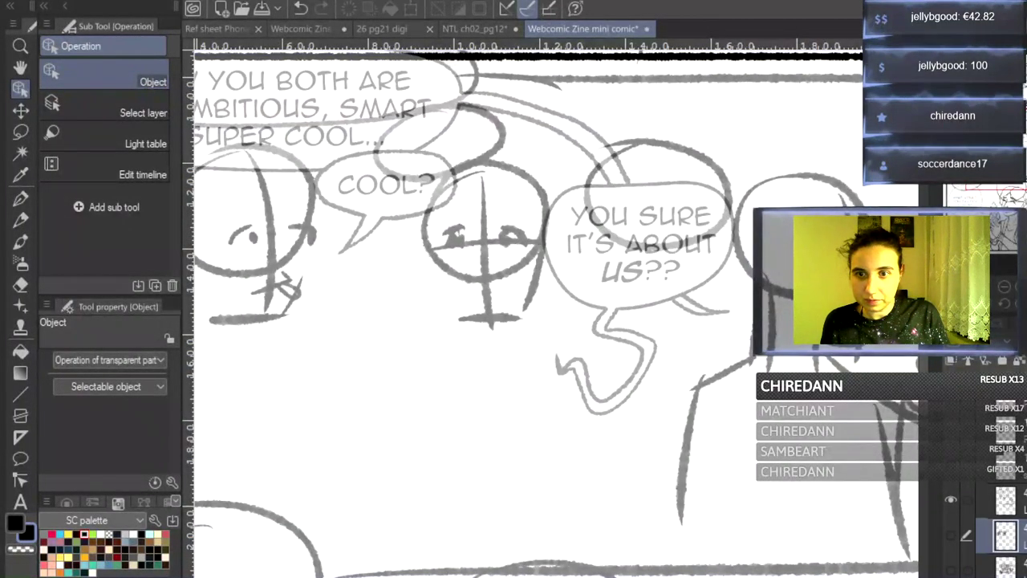
click(952, 535)
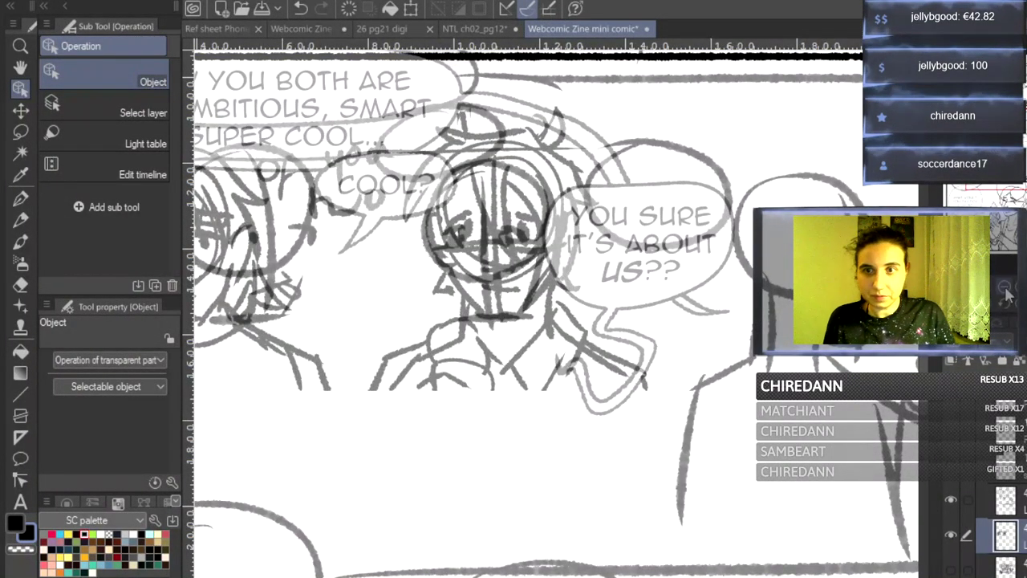
- Move the whole two-character bust sketch slightly down in the panel with the Move layer tool
click(1004, 288)
click(20, 109)
mouse_move(513, 359)
mouse_down()
mouse_move(517, 467)
mouse_move(531, 388)
mouse_move(509, 385)
mouse_up()
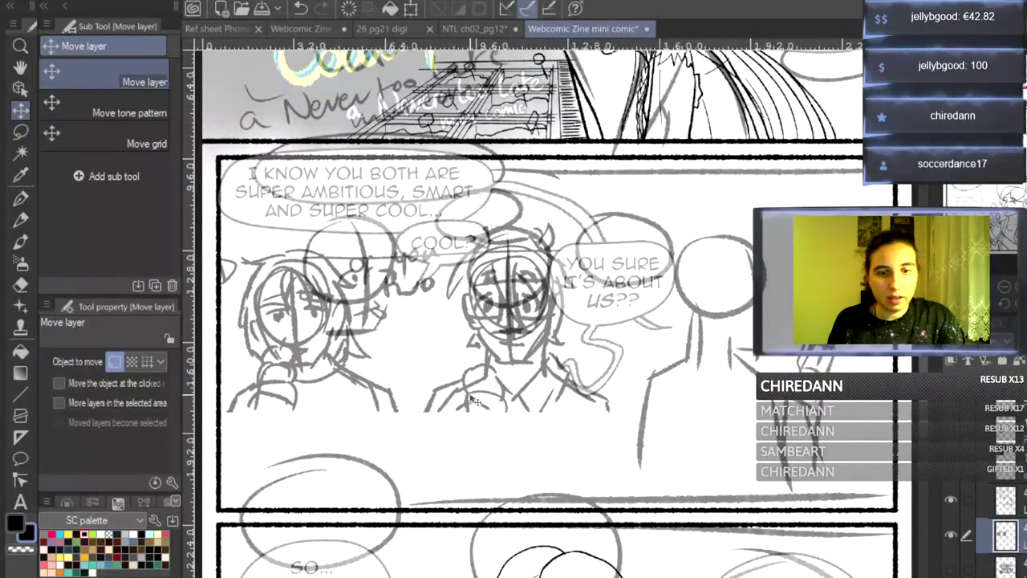
key(ctrl+t)
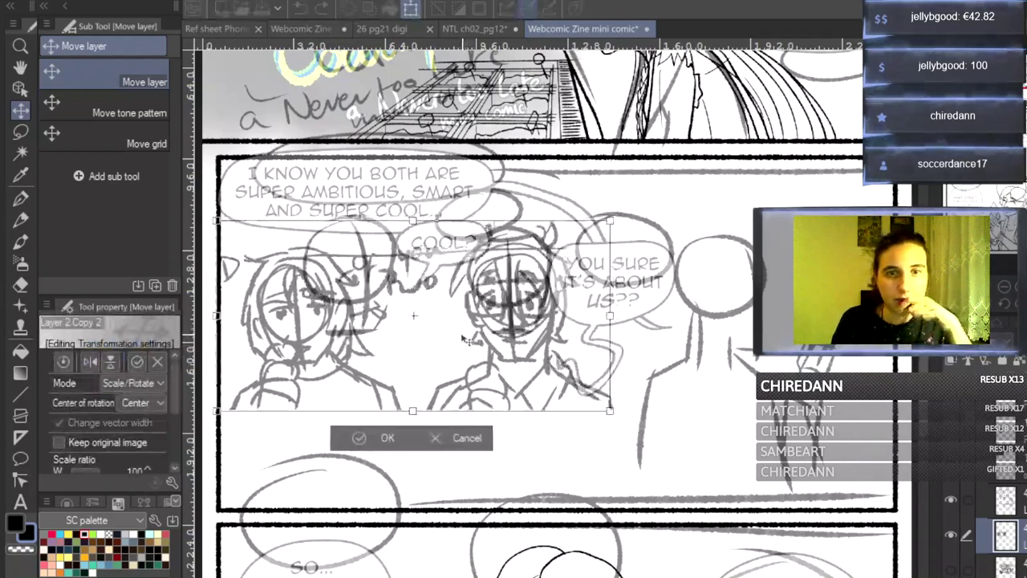
click(456, 445)
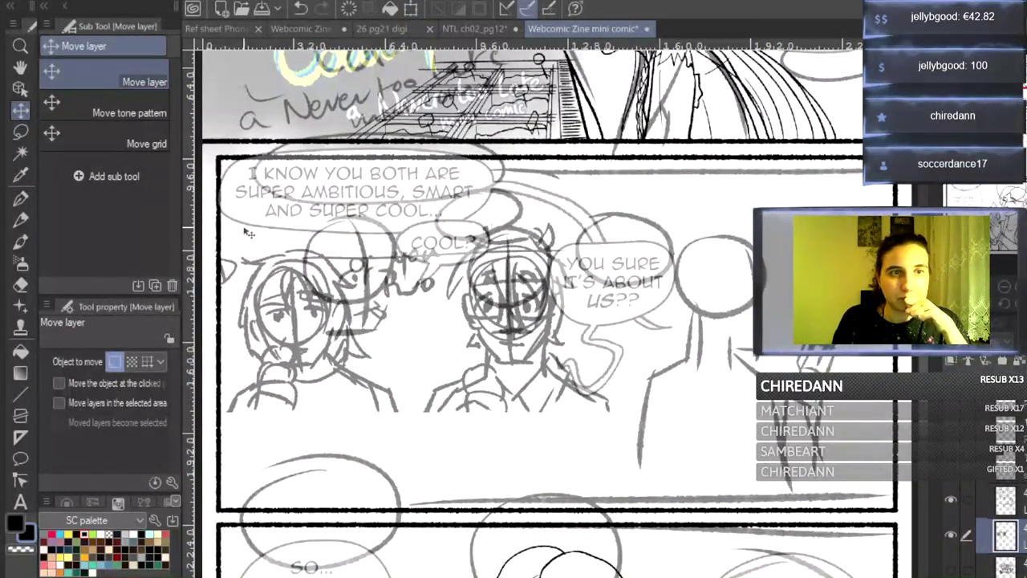
- Lasso the bust sketch of the middle character and shift it slightly down and to the left
click(22, 132)
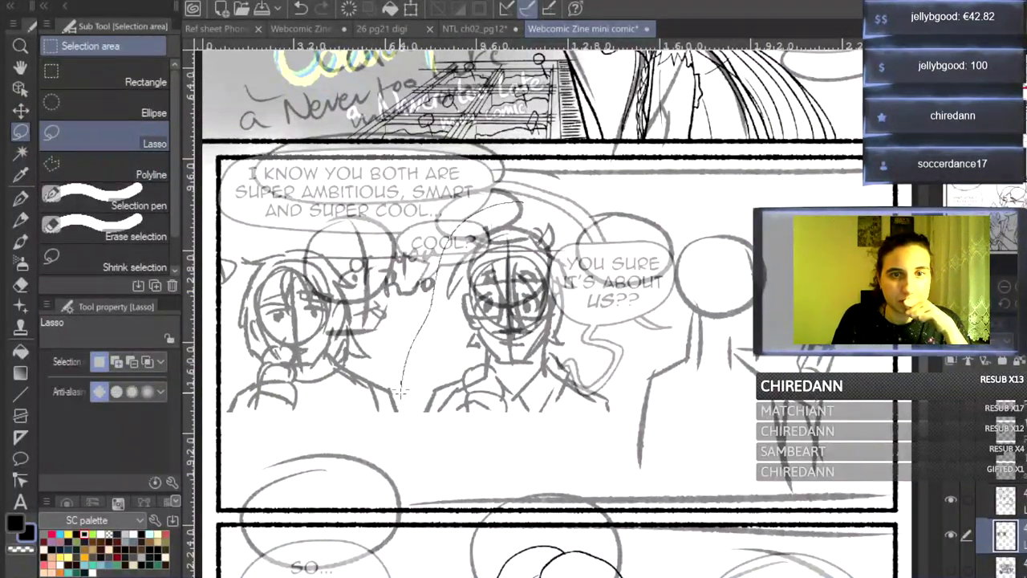
mouse_move(585, 219)
mouse_down()
mouse_move(566, 279)
mouse_move(515, 319)
mouse_move(504, 385)
mouse_up()
key(ctrl+t)
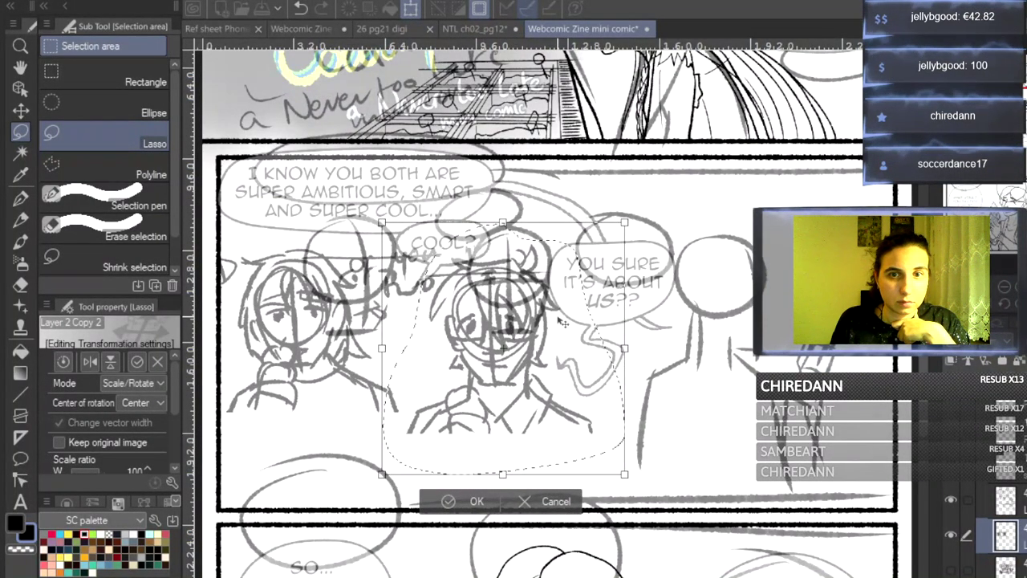
click(469, 502)
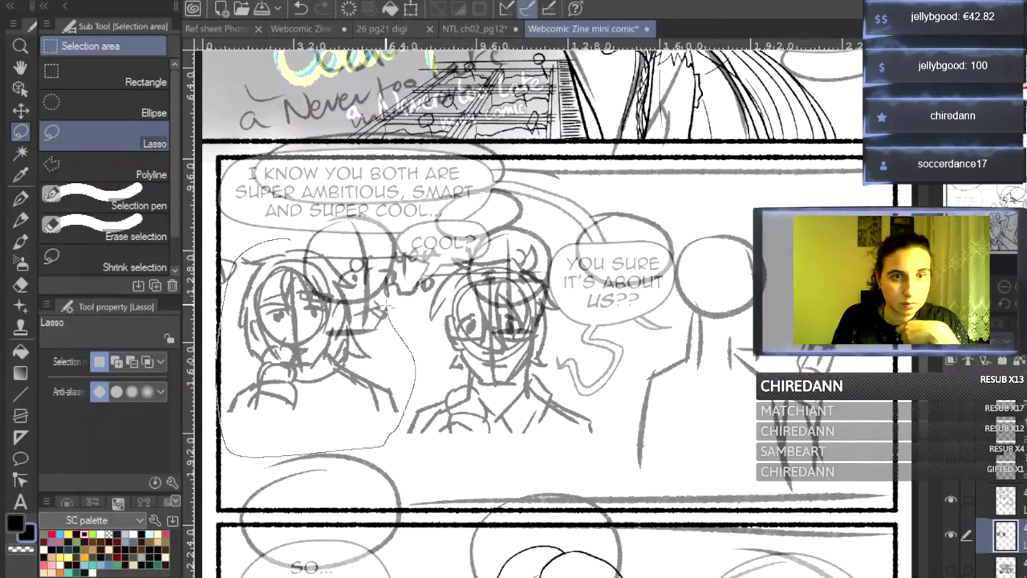
- Lasso the bust sketch of the leftmost character and shift it slightly right and down, closer to the middle character
key(ctrl+t)
mouse_move(325, 343)
mouse_down()
mouse_move(347, 342)
mouse_move(339, 358)
mouse_move(347, 349)
mouse_up()
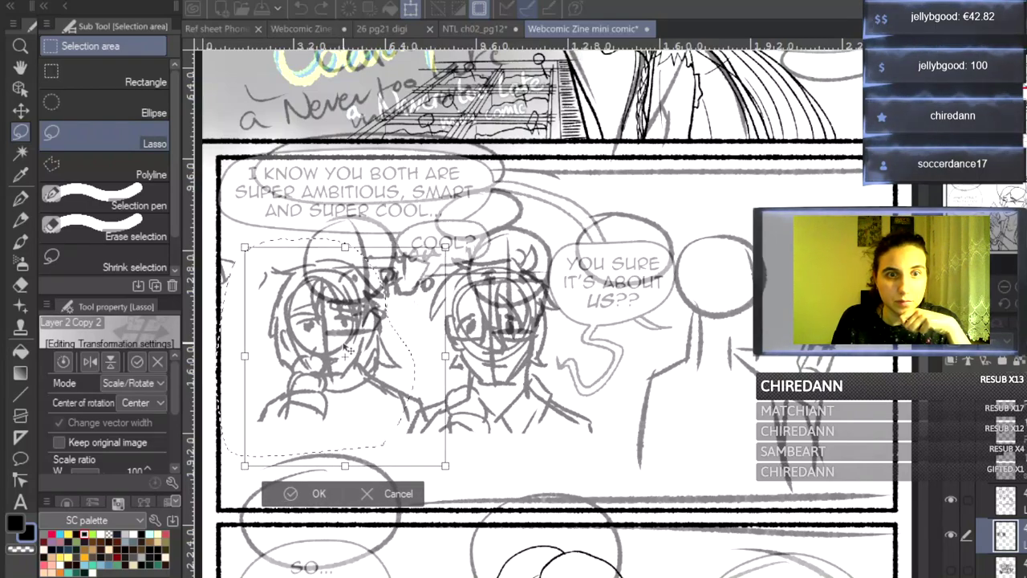
click(312, 493)
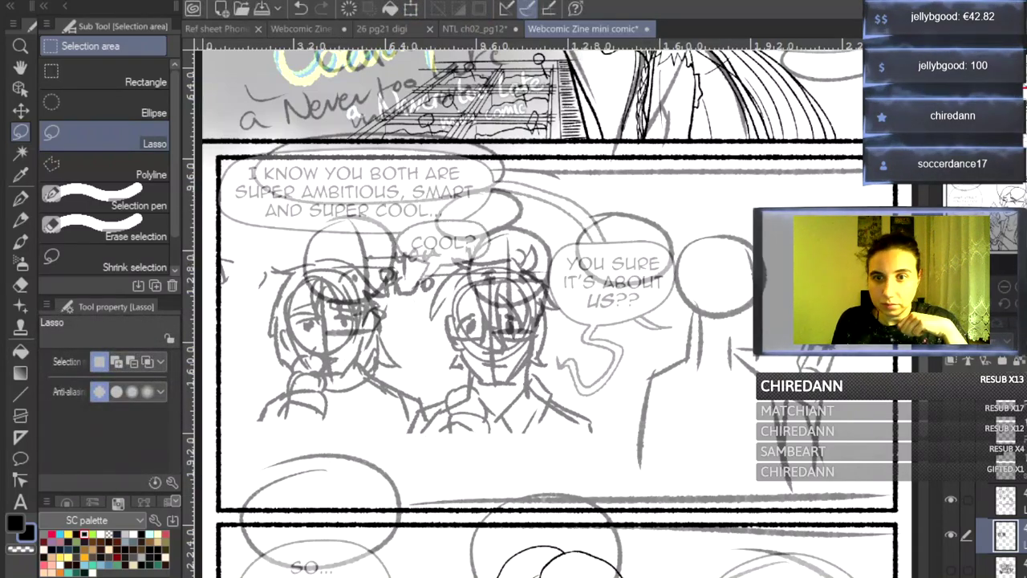
- On the panel's rough layout layer, lasso the faceless figure at the right and move it lower and slightly right
click(950, 499)
click(951, 499)
click(1004, 501)
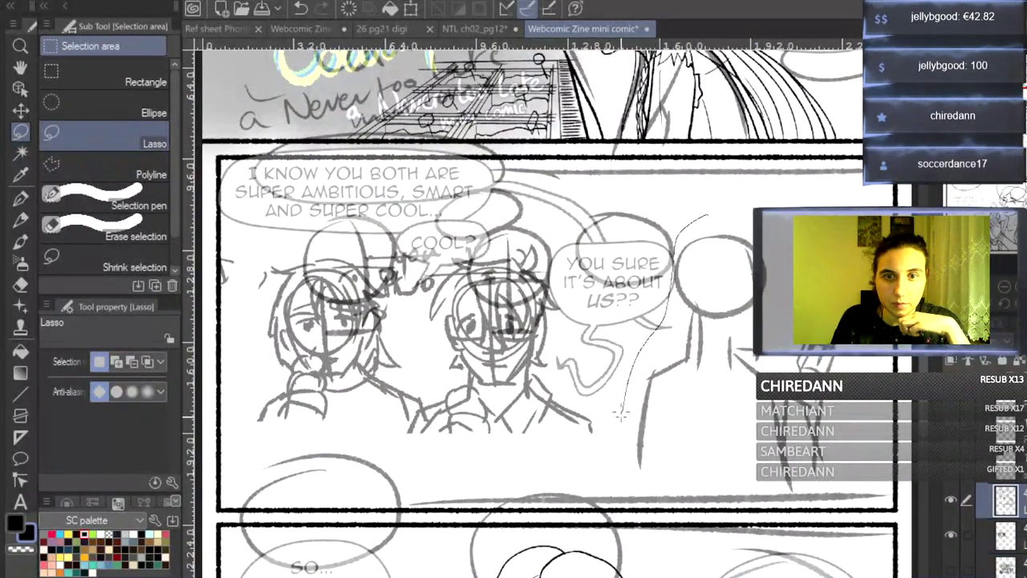
drag(676, 232, 693, 239)
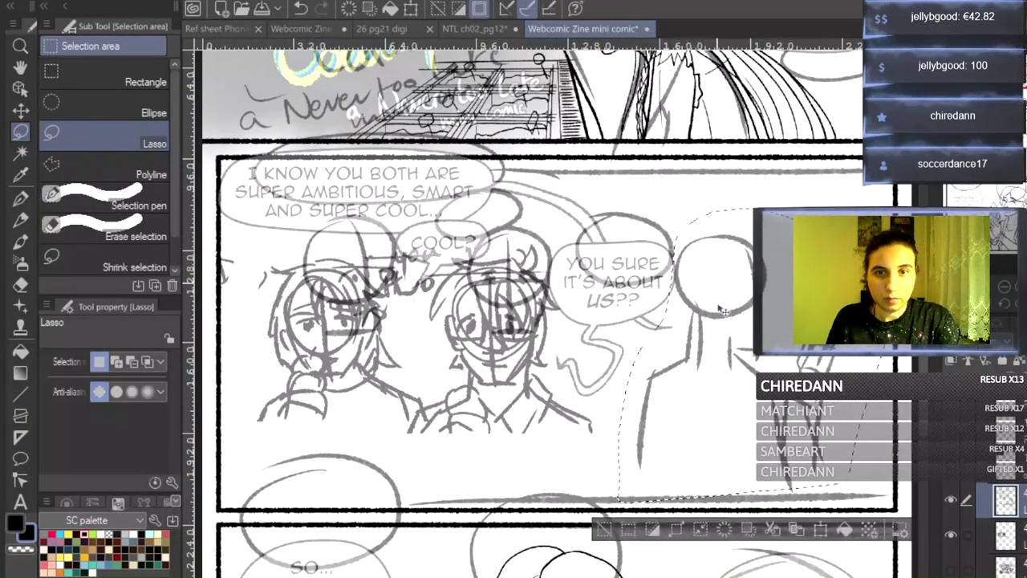
key(ctrl+t)
mouse_move(722, 312)
mouse_down()
mouse_move(730, 365)
mouse_move(710, 389)
mouse_up()
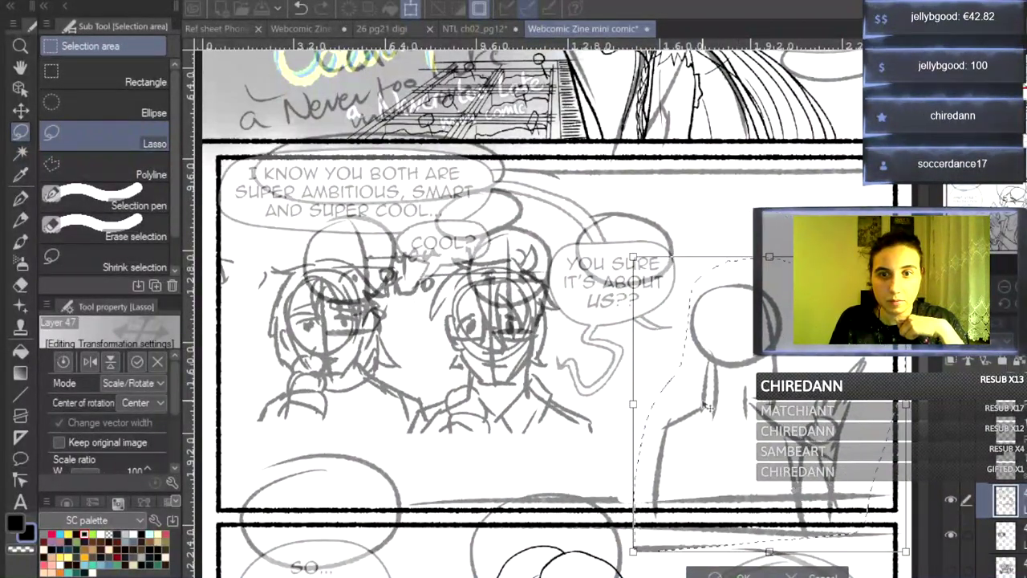
click(720, 574)
key(ctrl+d)
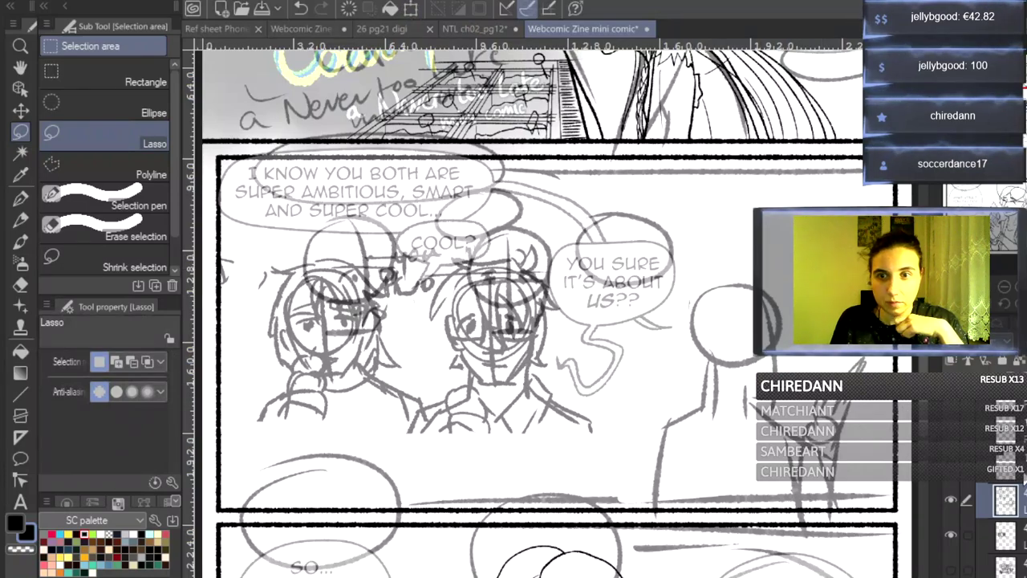
- Lasso the middle head construction guide and move it down onto the middle character's face
drag(511, 210, 459, 330)
mouse_move(569, 288)
mouse_down()
mouse_move(542, 259)
mouse_move(505, 312)
mouse_move(520, 314)
mouse_up()
key(ctrl+t)
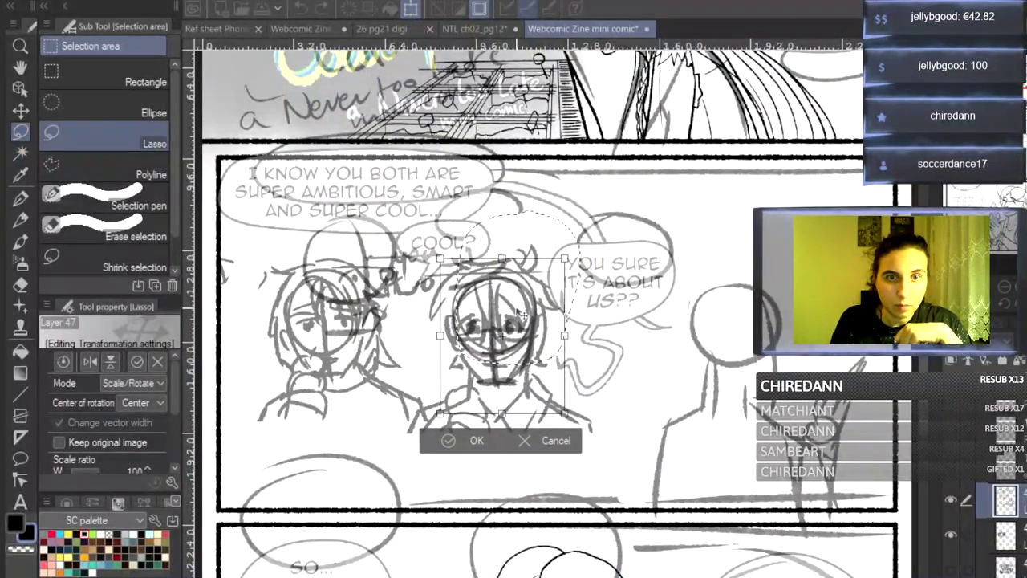
click(471, 440)
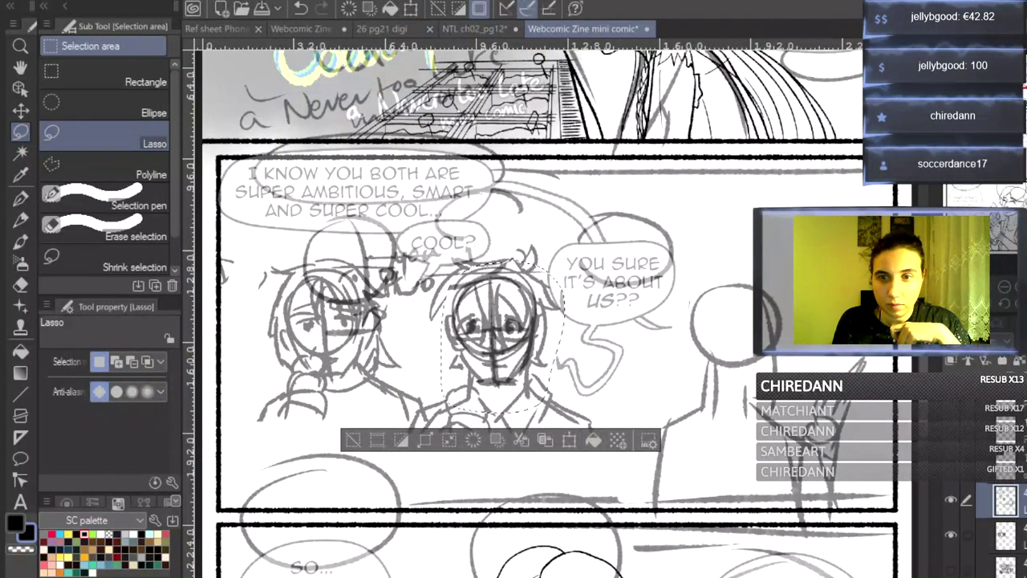
key(ctrl+d)
- Lasso the left head construction guide and move it onto the leftmost character's face
drag(333, 203, 357, 377)
drag(420, 215, 347, 206)
key(ctrl+t)
mouse_move(386, 254)
mouse_down()
mouse_move(355, 304)
mouse_move(362, 294)
mouse_up()
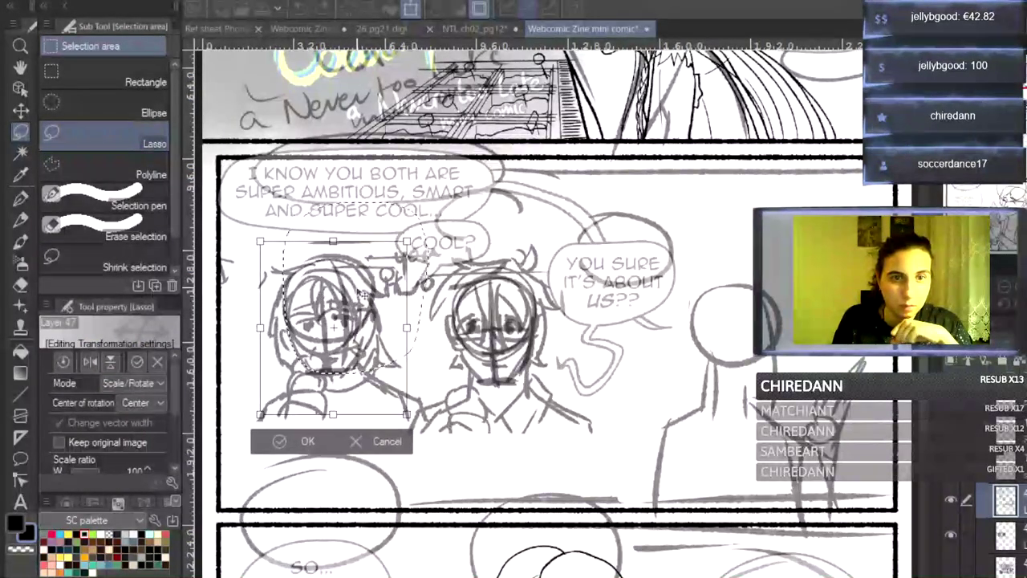
click(307, 440)
key(ctrl+d)
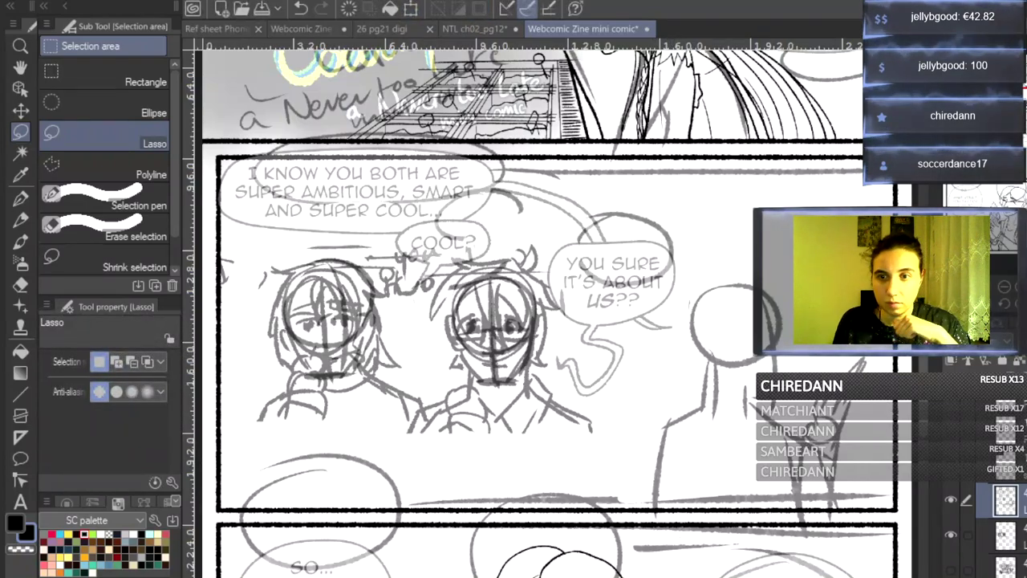
- On the blank layer, draw the middle character's eyes, nose and mouth over the sketch with the Real G-Pen
scroll(1001, 521, up, 2)
click(951, 553)
click(951, 553)
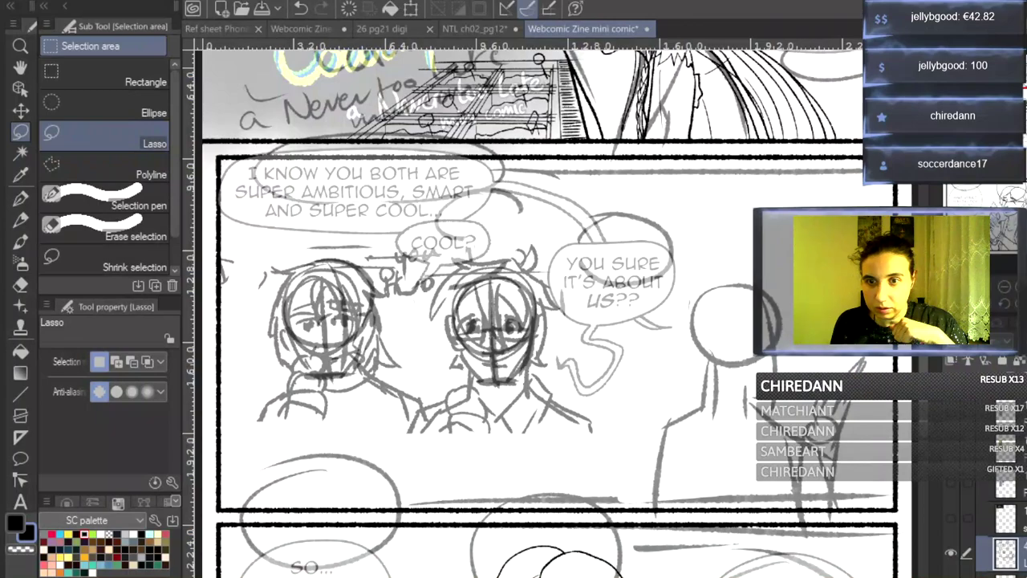
click(27, 197)
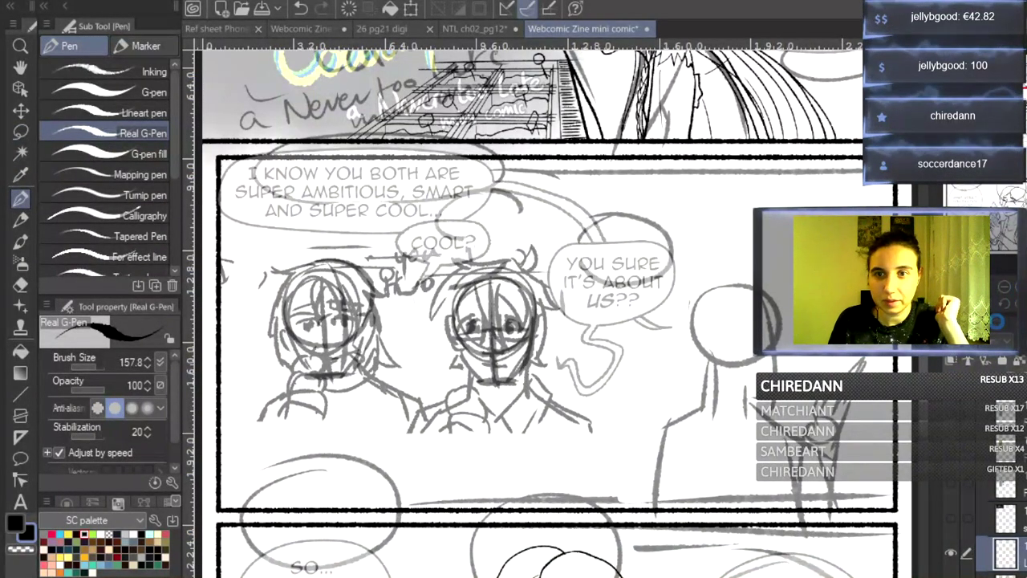
click(1024, 288)
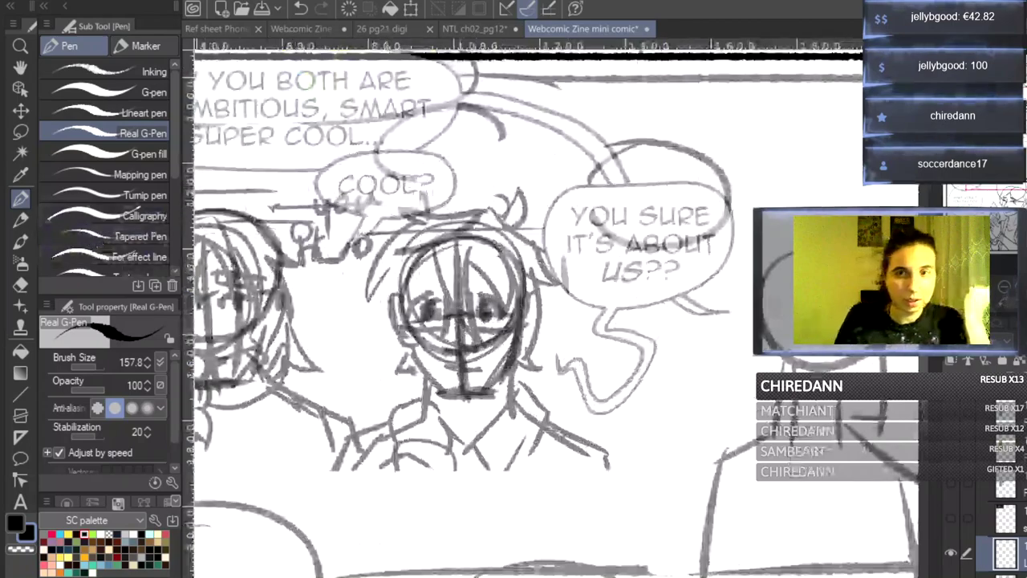
key(ctrl+plus)
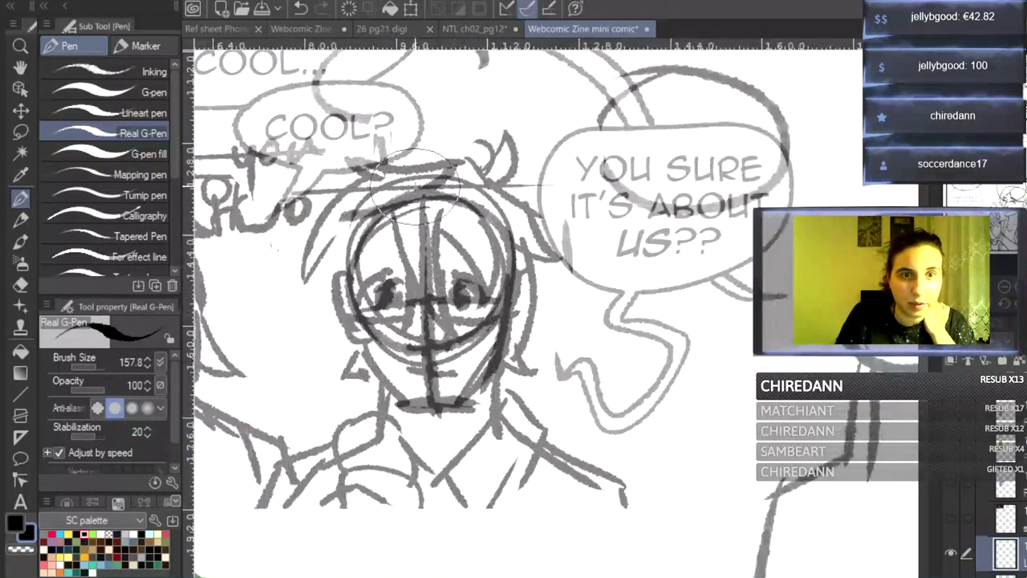
drag(373, 295, 391, 282)
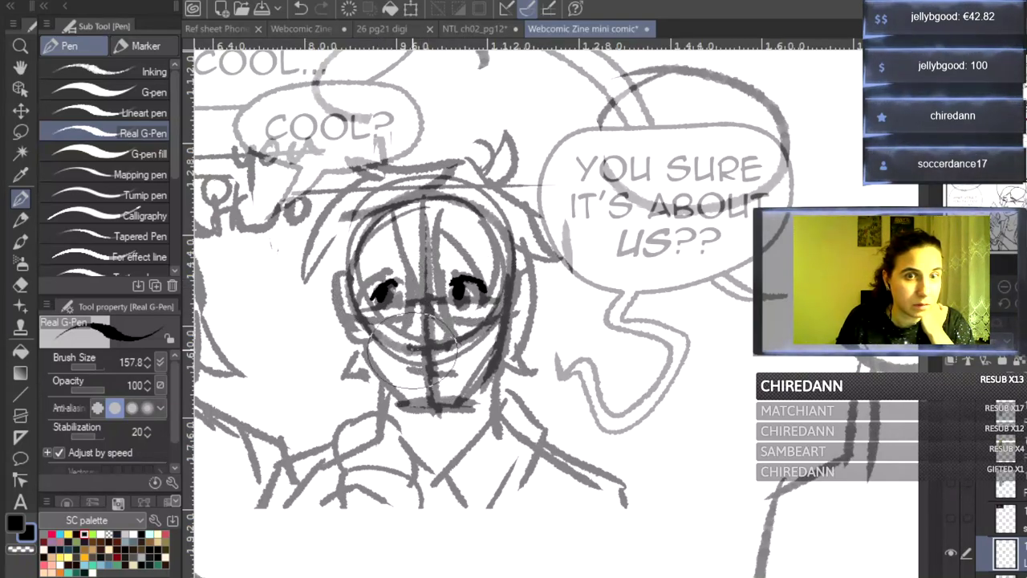
drag(407, 339, 443, 345)
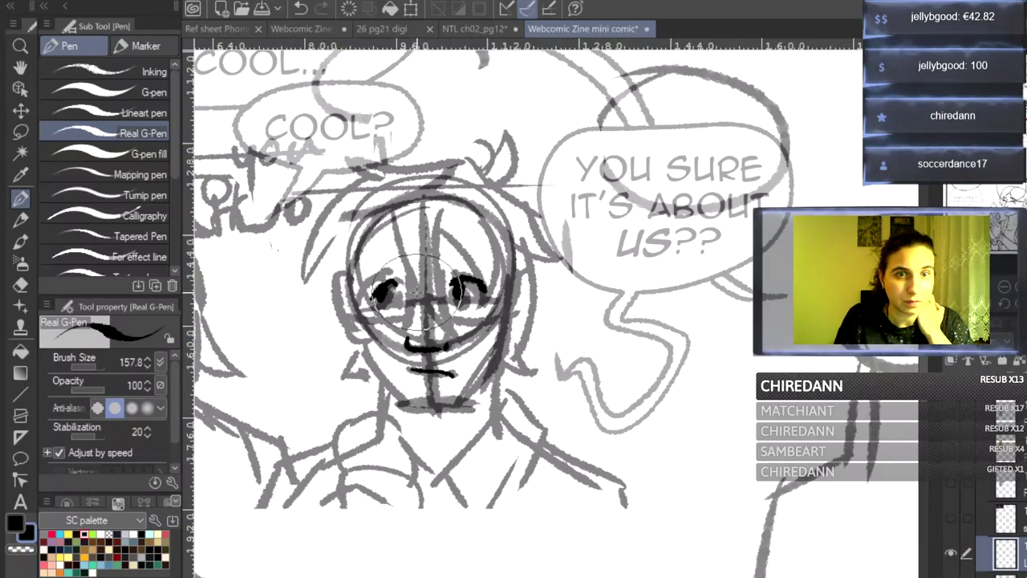
- Draw the middle character's glasses and outline the jaw, neck and both ears
mouse_move(437, 268)
mouse_down()
mouse_move(452, 318)
mouse_move(507, 282)
mouse_move(508, 262)
mouse_up()
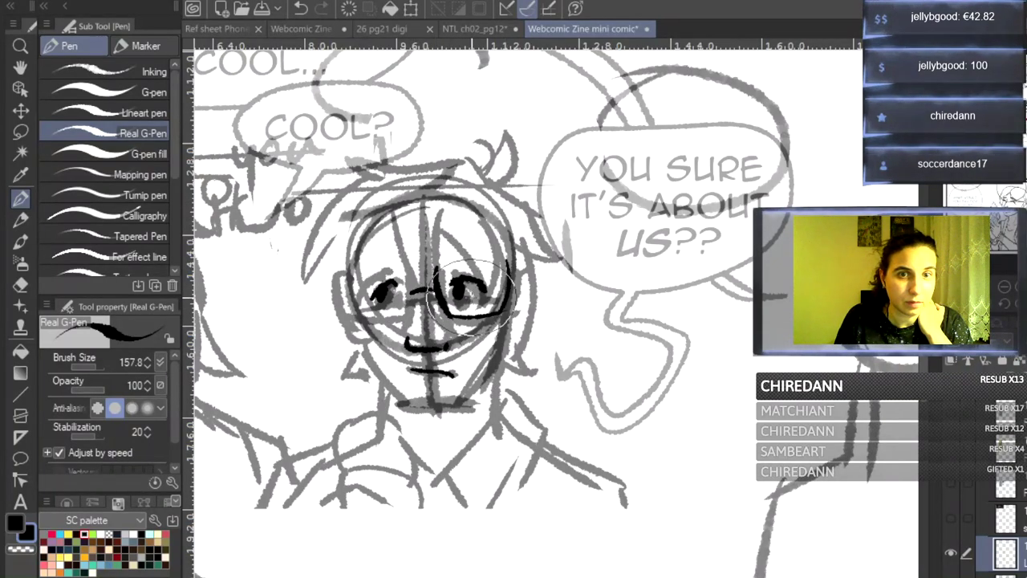
mouse_move(413, 261)
mouse_down()
mouse_move(405, 308)
mouse_move(353, 308)
mouse_move(405, 309)
mouse_move(361, 344)
mouse_move(410, 407)
mouse_move(398, 407)
mouse_move(461, 409)
mouse_move(494, 350)
mouse_move(484, 382)
mouse_move(497, 395)
mouse_move(496, 376)
mouse_move(494, 417)
mouse_up()
drag(381, 385, 381, 428)
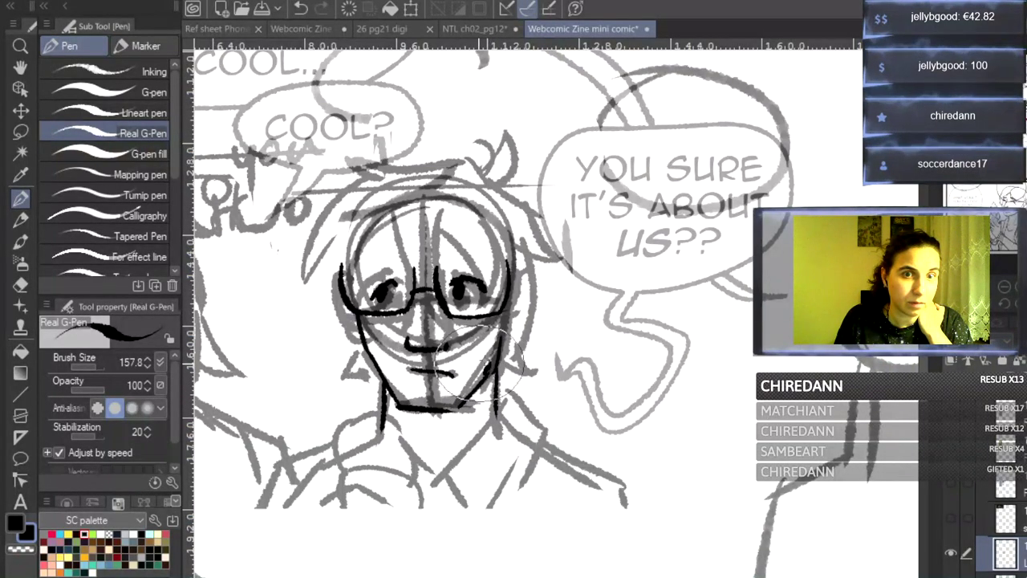
drag(515, 285, 520, 330)
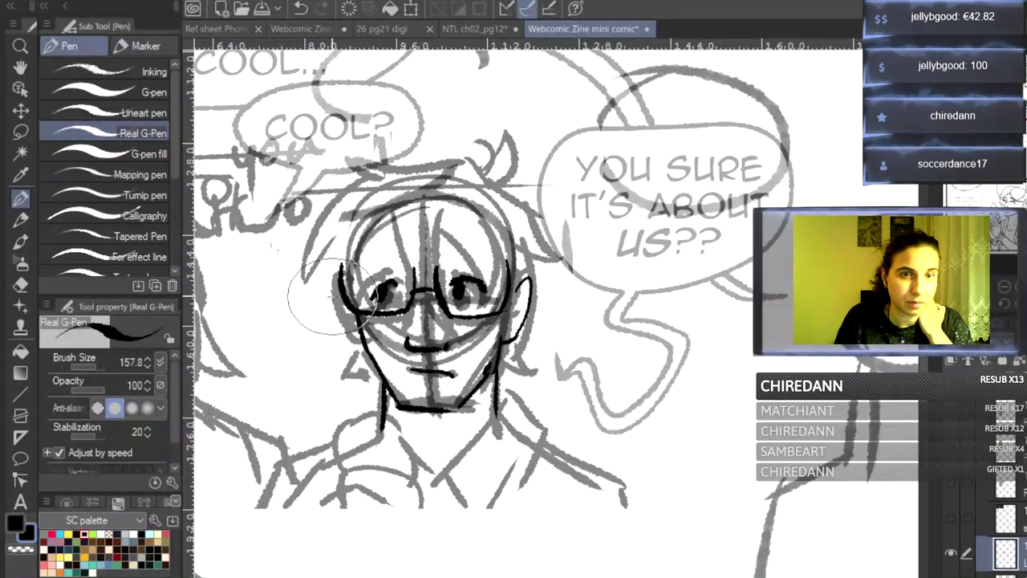
mouse_move(347, 277)
mouse_down()
mouse_move(337, 298)
mouse_move(356, 346)
mouse_up()
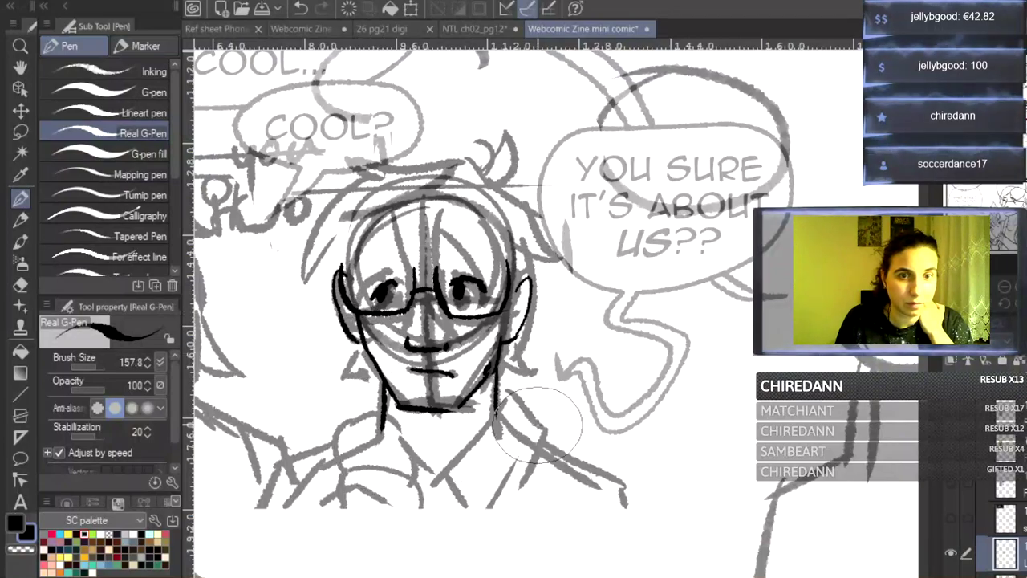
- Draw the middle character's pointed shirt collar, along with the right-hand shoulder, short sleeve and upper arm
drag(499, 403, 547, 446)
mouse_move(492, 424)
mouse_down()
mouse_move(434, 526)
mouse_move(453, 503)
mouse_move(471, 538)
mouse_move(536, 433)
mouse_up()
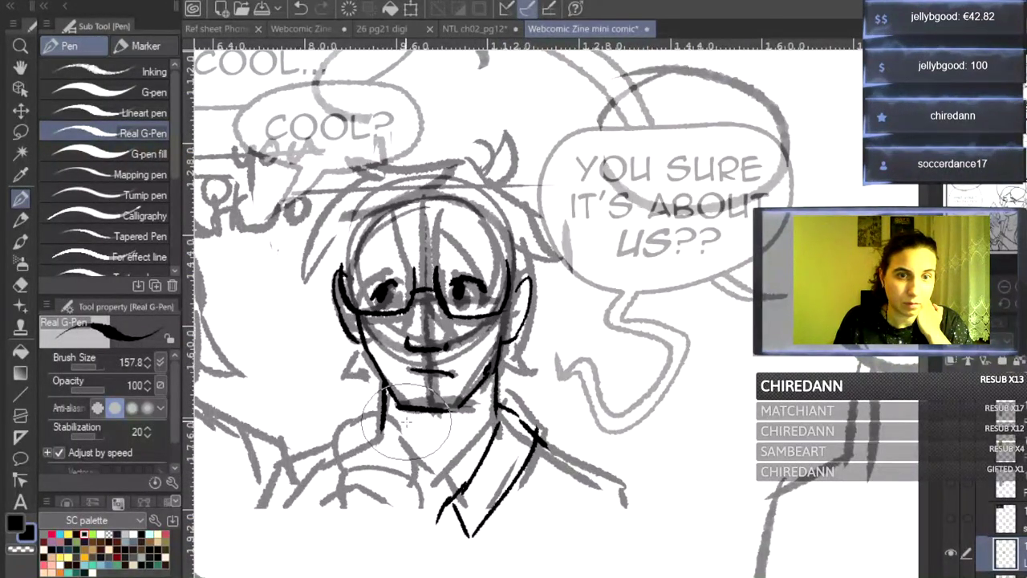
mouse_move(383, 410)
mouse_down()
mouse_move(360, 446)
mouse_move(441, 503)
mouse_up()
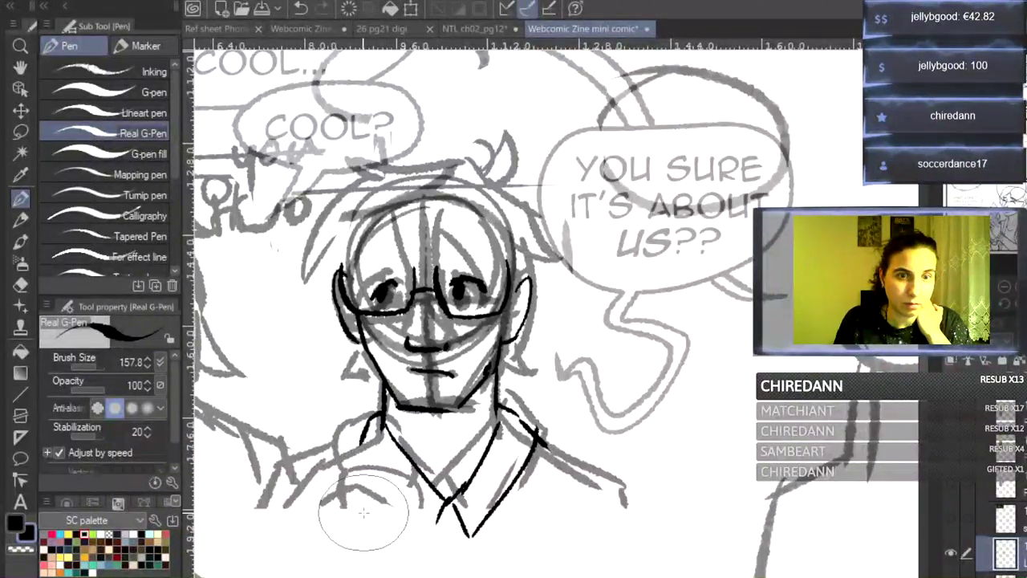
scroll(642, 436, down, 3)
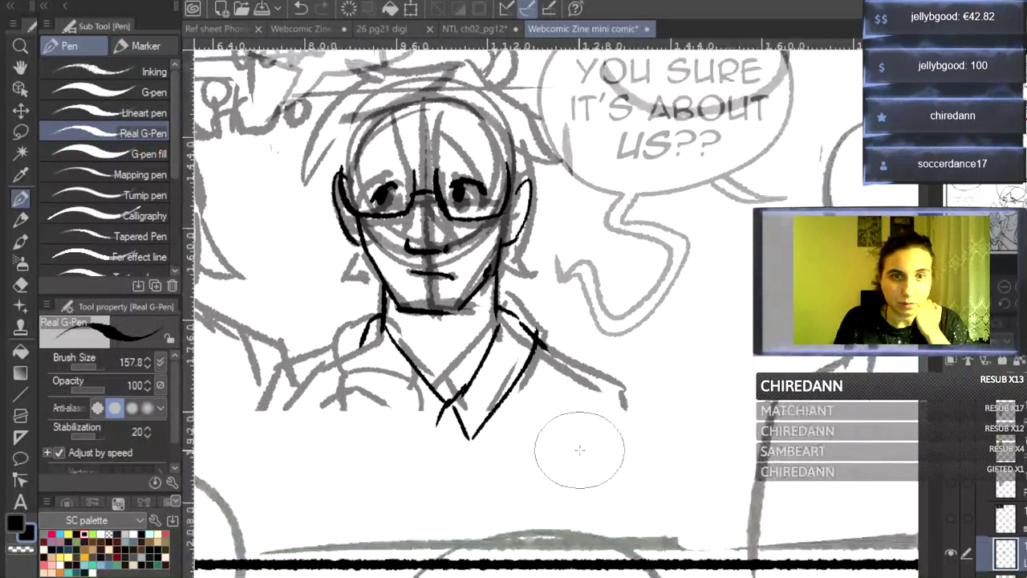
mouse_move(359, 341)
mouse_down()
mouse_move(409, 451)
mouse_move(436, 420)
mouse_up()
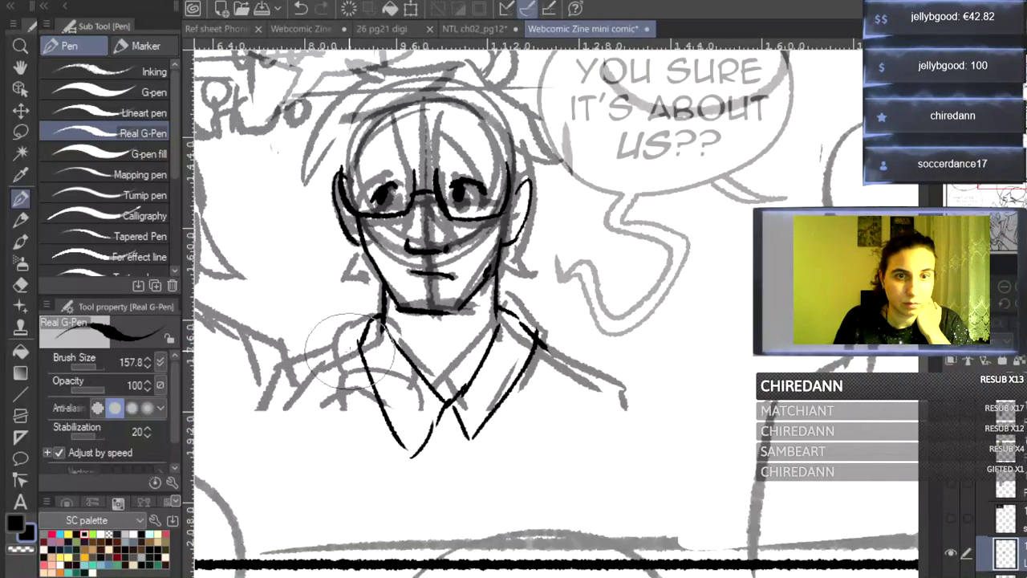
mouse_move(375, 393)
mouse_down()
mouse_move(423, 449)
mouse_move(433, 425)
mouse_up()
mouse_move(523, 336)
mouse_down()
mouse_move(636, 402)
mouse_move(662, 497)
mouse_move(621, 528)
mouse_up()
mouse_move(559, 409)
mouse_down()
mouse_move(571, 551)
mouse_move(582, 530)
mouse_move(666, 514)
mouse_up()
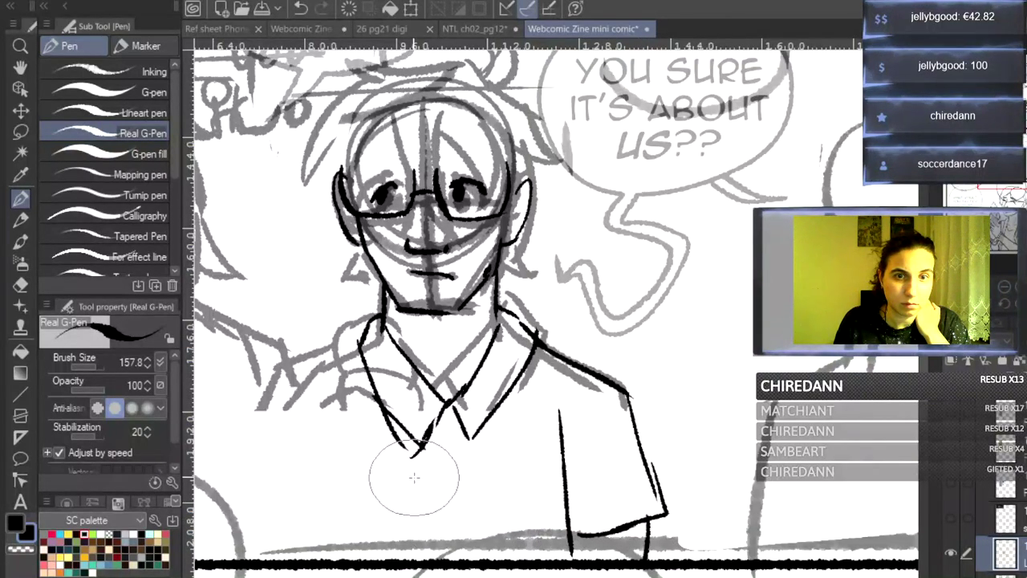
- Reinforce the middle character's right-hand sleeve and arm, and draw the shirt's front opening line down from the collar
drag(630, 395, 667, 511)
drag(566, 542, 642, 522)
drag(648, 520, 650, 559)
drag(445, 404, 441, 497)
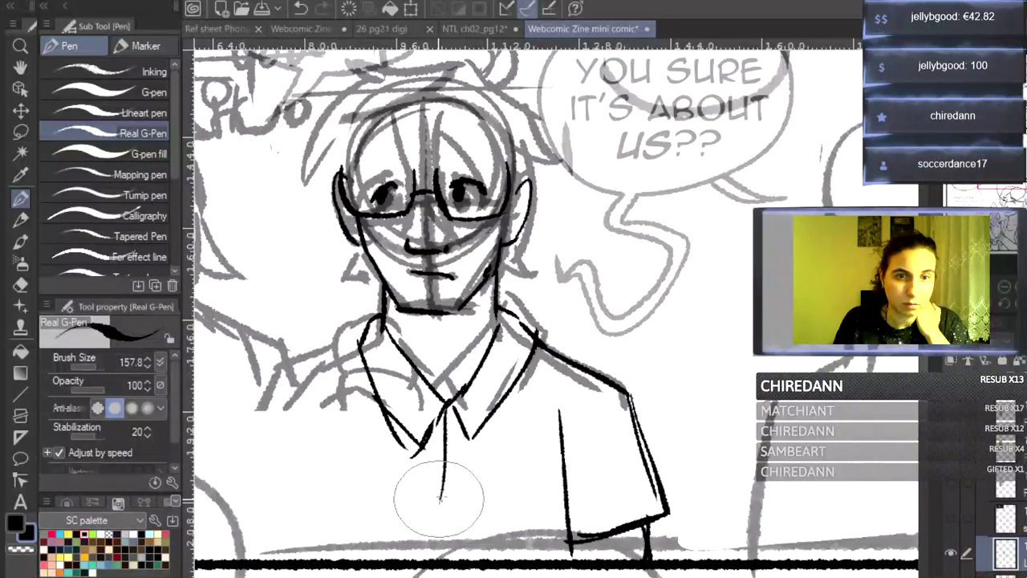
drag(445, 405, 436, 529)
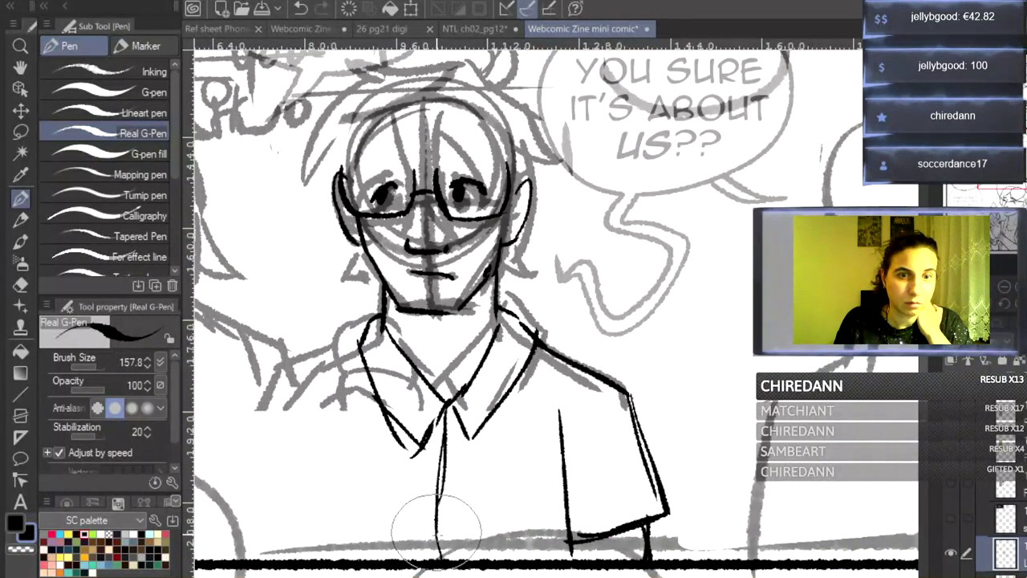
- Draw the middle character's left-hand shoulder, sleeve and arm, with the hand holding a microphone in front of the chest
mouse_move(373, 354)
mouse_down()
mouse_move(270, 430)
mouse_move(259, 493)
mouse_up()
mouse_move(347, 547)
mouse_down()
mouse_move(340, 467)
mouse_move(341, 525)
mouse_up()
mouse_move(334, 468)
mouse_down()
mouse_move(393, 479)
mouse_move(386, 552)
mouse_up()
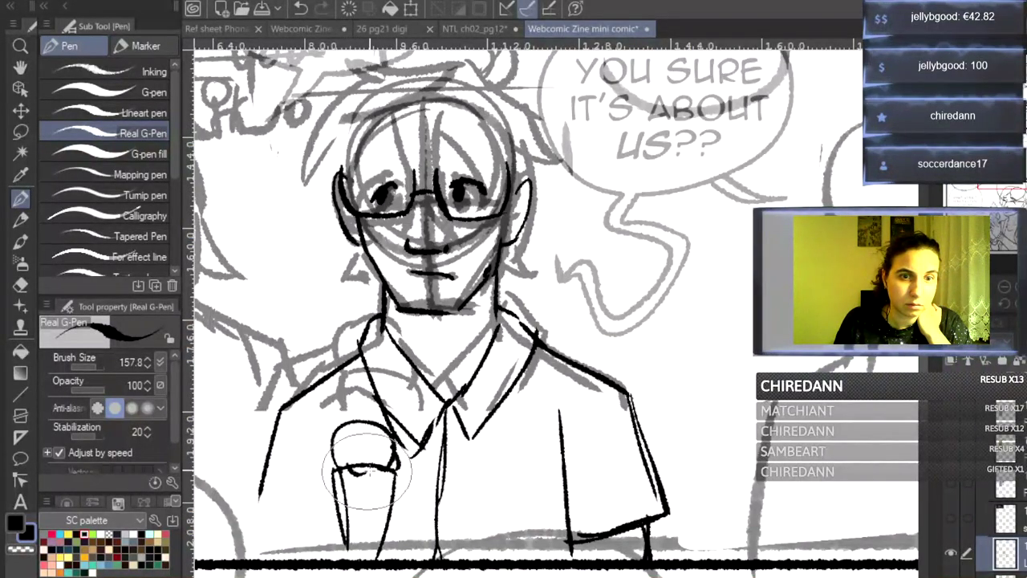
drag(287, 552, 337, 507)
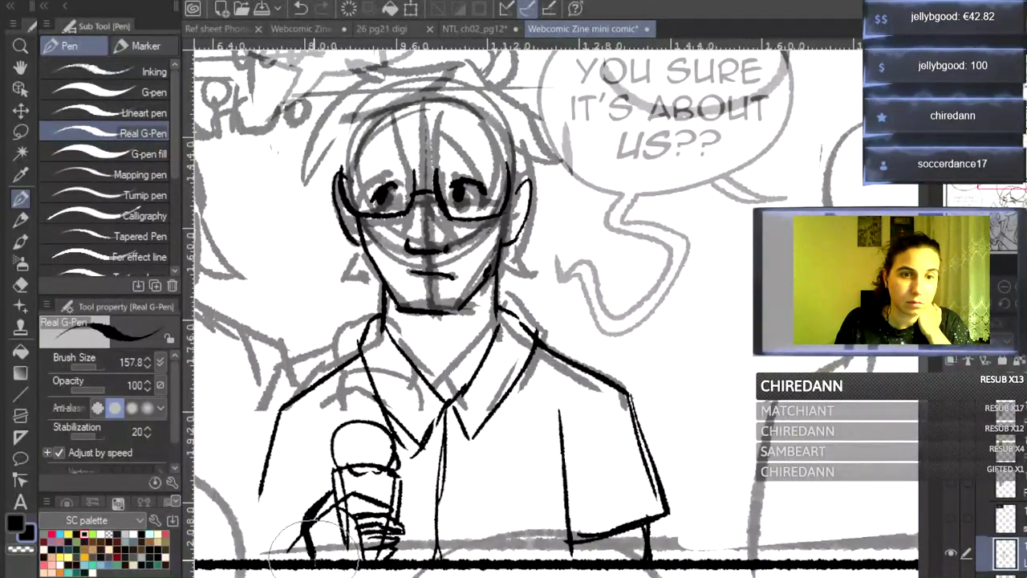
drag(310, 527, 275, 553)
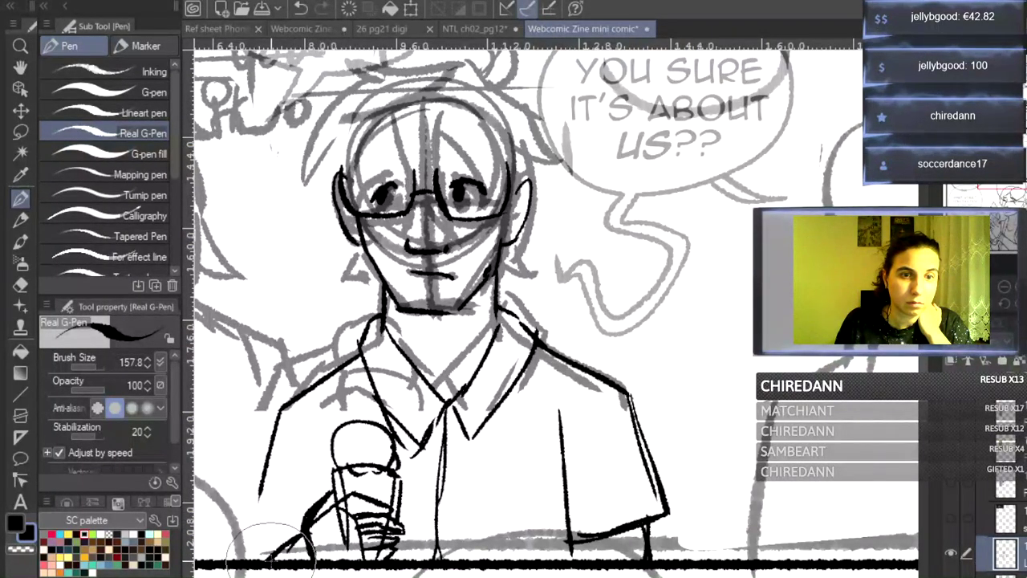
mouse_move(276, 430)
mouse_down()
mouse_move(246, 494)
mouse_move(268, 524)
mouse_move(293, 528)
mouse_move(260, 524)
mouse_move(250, 558)
mouse_up()
drag(328, 403, 329, 435)
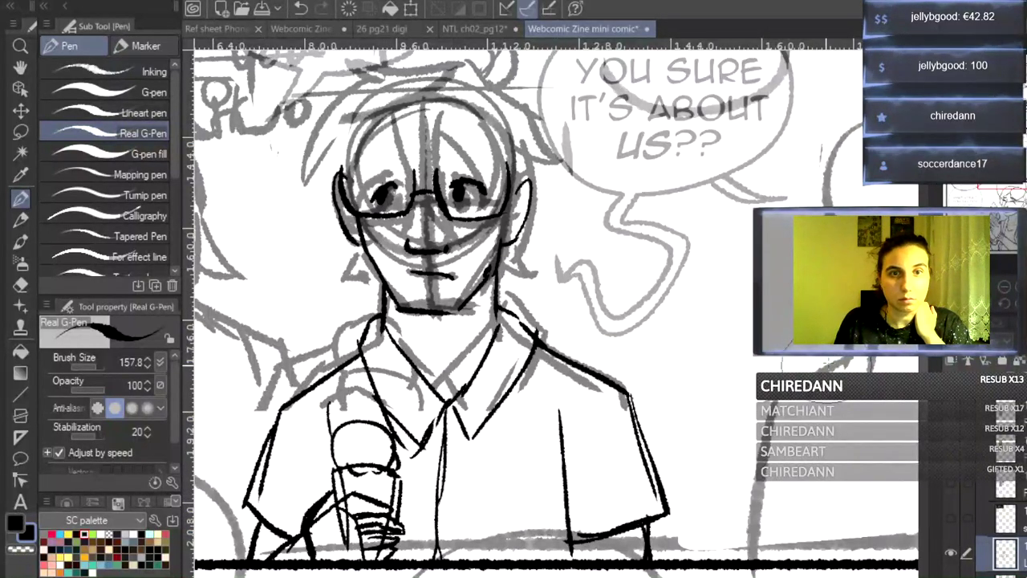
- Draw the middle character's hair outline across the top of the head and the fringe strands falling over the forehead
drag(924, 409, 925, 358)
mouse_move(483, 331)
mouse_down()
mouse_move(498, 300)
mouse_move(484, 335)
mouse_move(455, 313)
mouse_move(356, 308)
mouse_move(388, 328)
mouse_move(337, 355)
mouse_move(305, 401)
mouse_move(345, 341)
mouse_move(297, 405)
mouse_move(353, 349)
mouse_move(295, 414)
mouse_move(340, 391)
mouse_up()
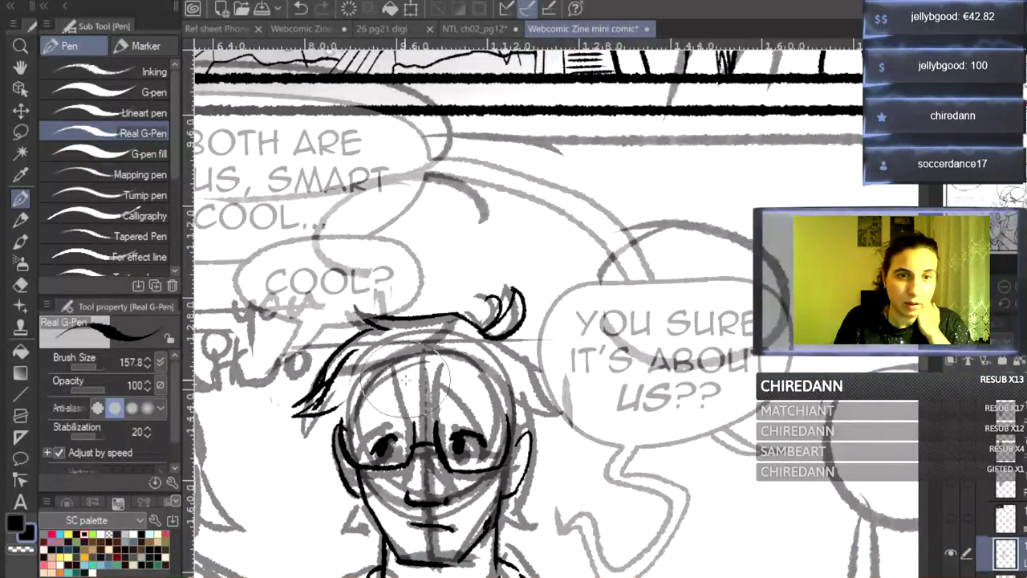
drag(393, 359, 450, 480)
drag(429, 361, 434, 446)
mouse_move(437, 388)
mouse_down()
mouse_move(491, 414)
mouse_move(483, 449)
mouse_up()
mouse_move(465, 353)
mouse_down()
mouse_move(505, 473)
mouse_move(526, 466)
mouse_up()
drag(497, 353, 529, 449)
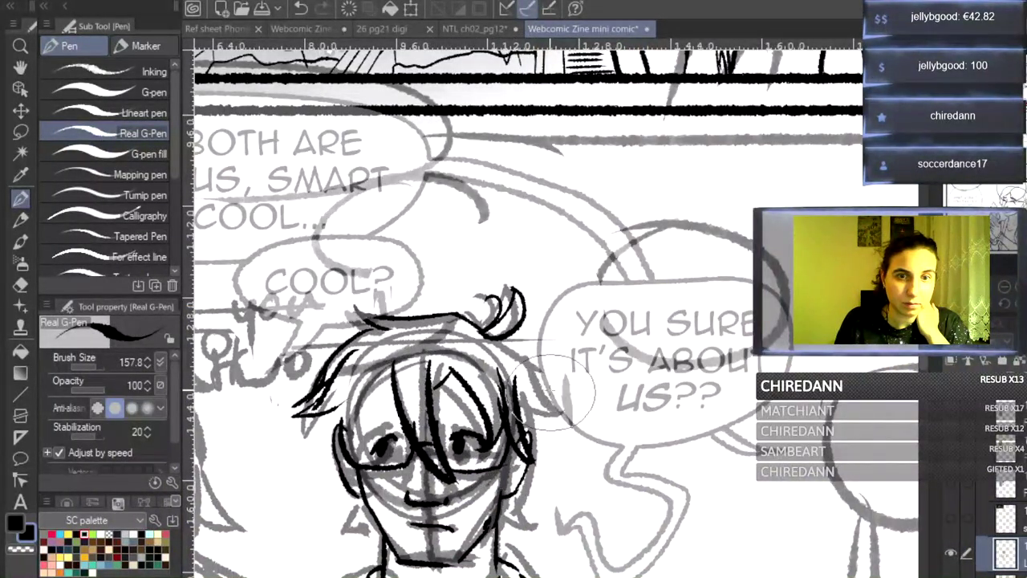
- Draw the hair strands down the right-hand side of the middle character's head, past the ear to the nape
mouse_move(496, 341)
mouse_down()
mouse_move(563, 423)
mouse_move(524, 395)
mouse_move(553, 425)
mouse_move(546, 484)
mouse_up()
drag(554, 449, 537, 514)
drag(533, 466, 521, 553)
drag(521, 497, 498, 561)
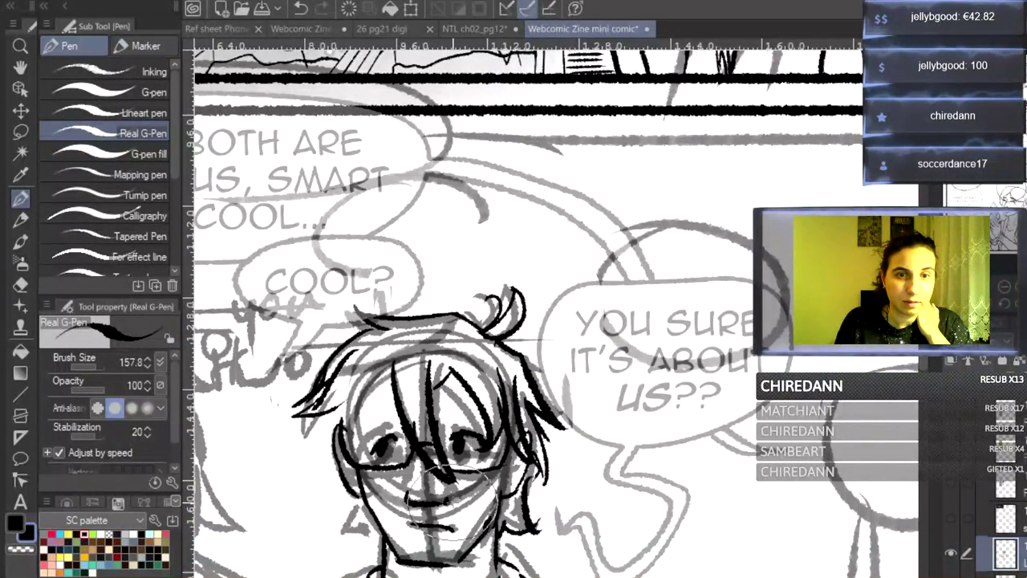
- Add the middle character's remaining fringe strands and eyebrows, plus the hair tufts around the left-hand ear and neck
mouse_move(377, 353)
mouse_down()
mouse_move(401, 421)
mouse_move(417, 417)
mouse_up()
drag(401, 377, 424, 459)
drag(390, 364, 365, 415)
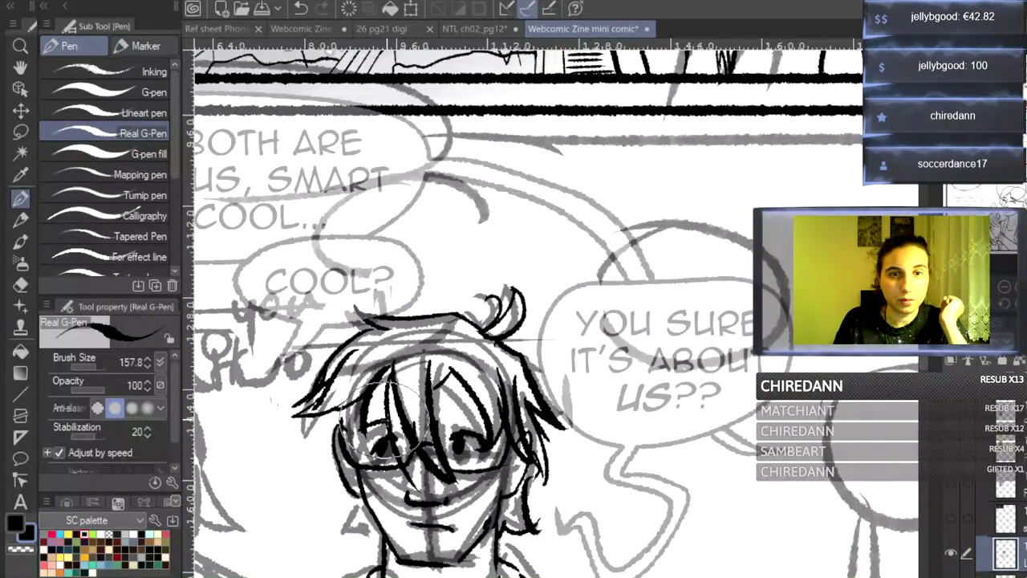
drag(456, 410, 484, 422)
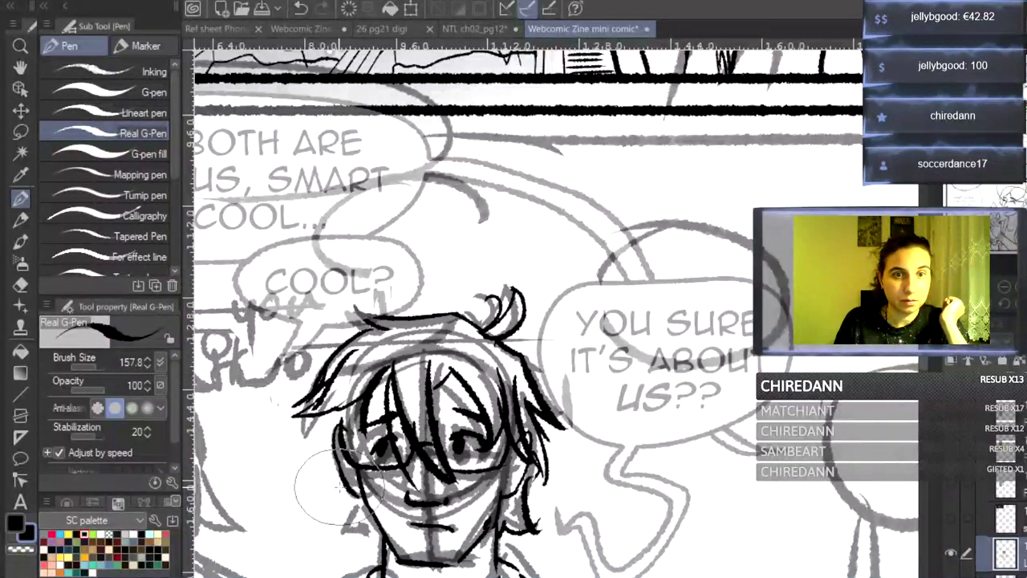
drag(324, 415, 329, 478)
drag(354, 557, 381, 543)
- Draw the leftmost character's eyes, blocky eyebrows, nose and mouth over the rough sketch
scroll(553, 313, left, 4)
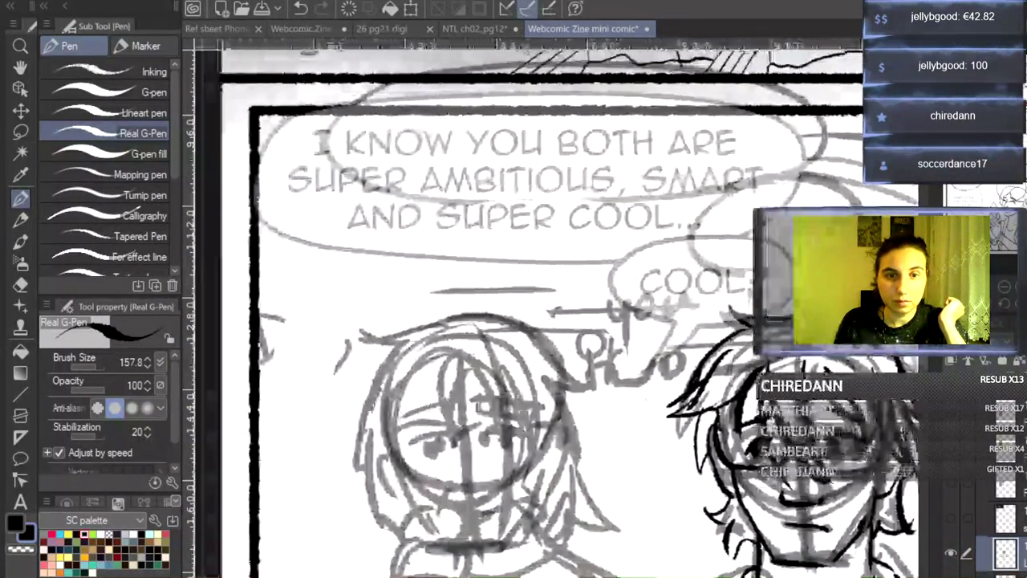
scroll(417, 313, down, 4)
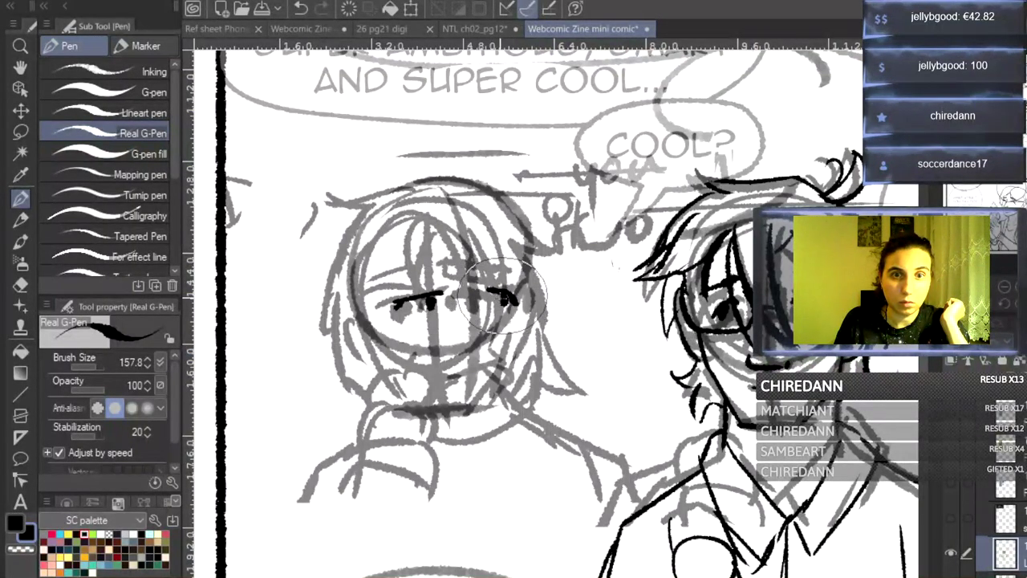
mouse_move(388, 287)
mouse_down()
mouse_move(438, 270)
mouse_move(419, 250)
mouse_move(394, 266)
mouse_move(410, 277)
mouse_move(488, 254)
mouse_move(522, 271)
mouse_up()
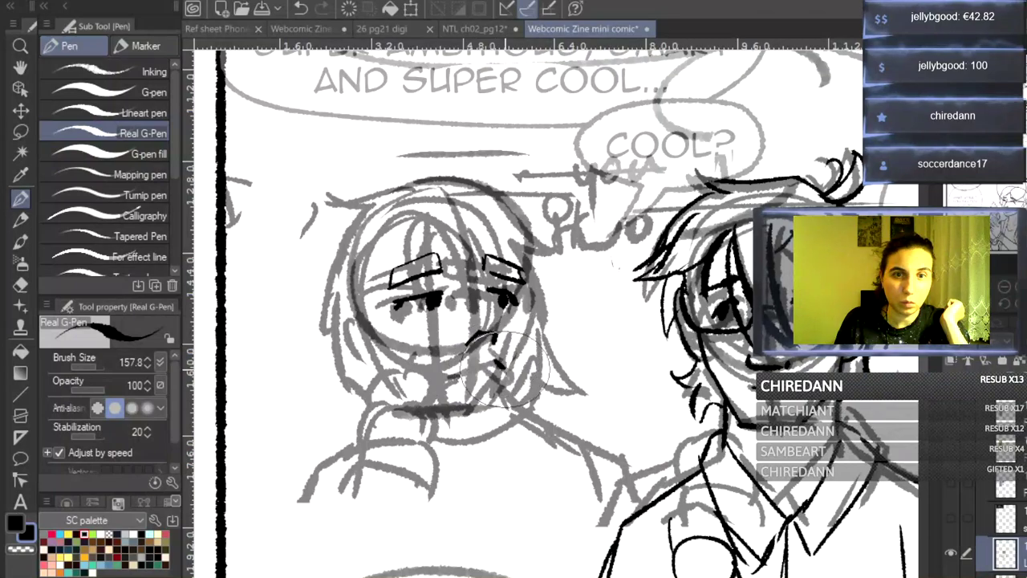
drag(503, 387, 505, 371)
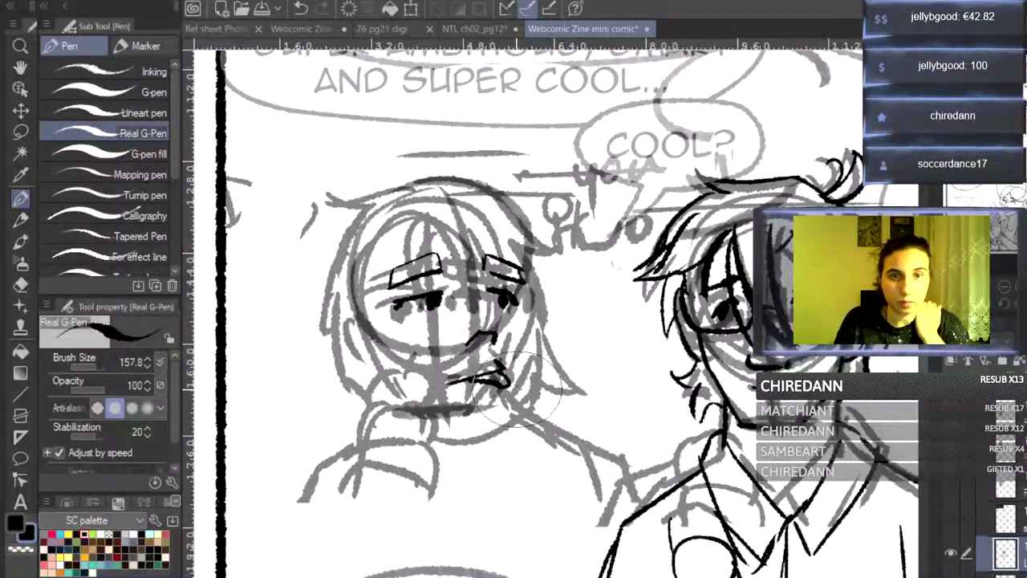
- Outline the leftmost character's cheek, chin and jaw, and draw the round microphone head beside the mouth
drag(499, 420, 510, 435)
mouse_move(535, 350)
mouse_down()
mouse_move(577, 359)
mouse_move(571, 410)
mouse_up()
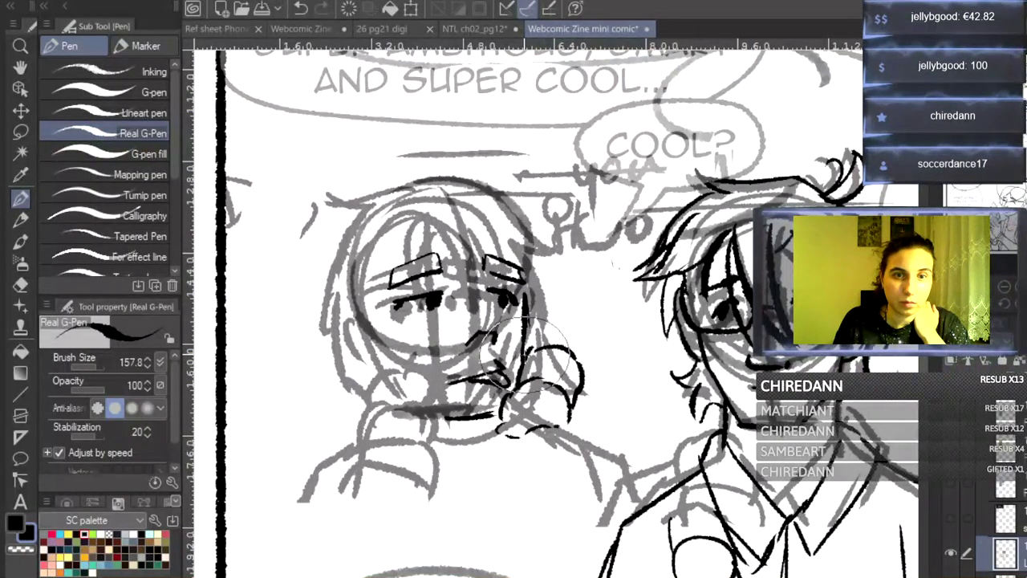
drag(397, 371, 450, 416)
mouse_move(440, 414)
mouse_down()
mouse_move(392, 374)
mouse_move(375, 337)
mouse_up()
- Draw the leftmost character's neck and both sloping shoulder lines, redoing the left-hand shoulder as a longer stroke
drag(403, 379, 394, 435)
drag(381, 364, 369, 449)
drag(480, 429, 483, 461)
drag(367, 440, 285, 523)
key(ctrl+z)
mouse_move(369, 443)
mouse_down()
mouse_move(307, 474)
mouse_move(271, 555)
mouse_up()
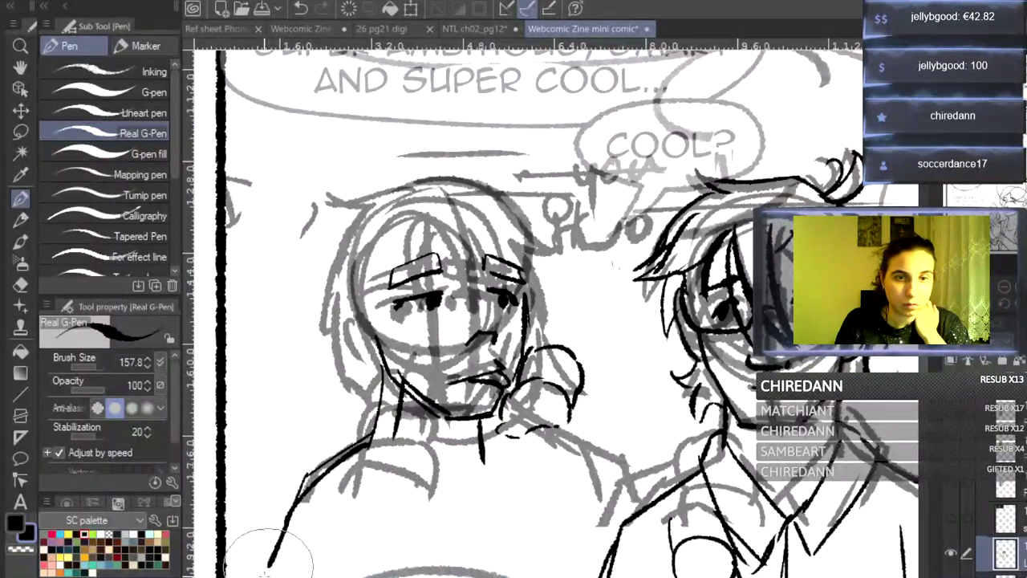
mouse_move(491, 438)
mouse_down()
mouse_move(562, 481)
mouse_move(592, 541)
mouse_up()
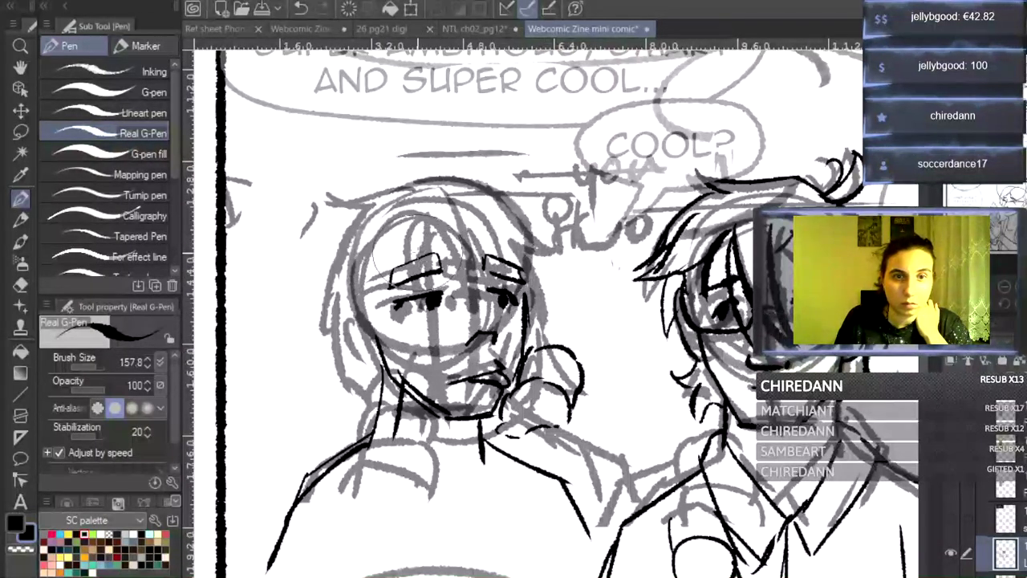
- Draw the leftmost character's fringe strands over the forehead and eyebrows, along with the strands beside the right-hand eye
mouse_move(462, 218)
mouse_down()
mouse_move(479, 224)
mouse_move(476, 258)
mouse_move(450, 285)
mouse_move(439, 231)
mouse_move(413, 353)
mouse_up()
mouse_move(393, 254)
mouse_down()
mouse_move(413, 335)
mouse_move(379, 299)
mouse_up()
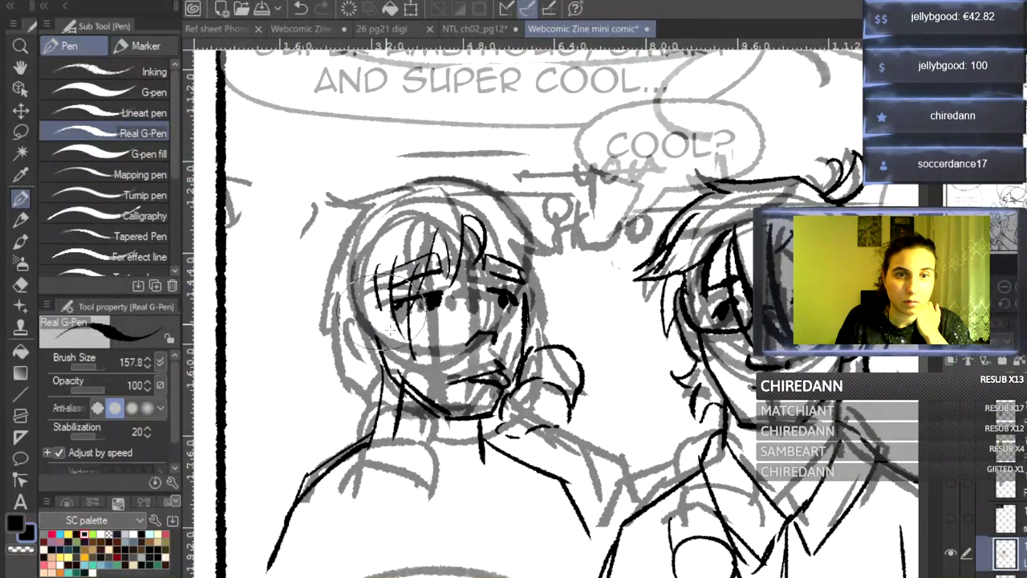
drag(515, 224, 509, 303)
drag(549, 250, 545, 313)
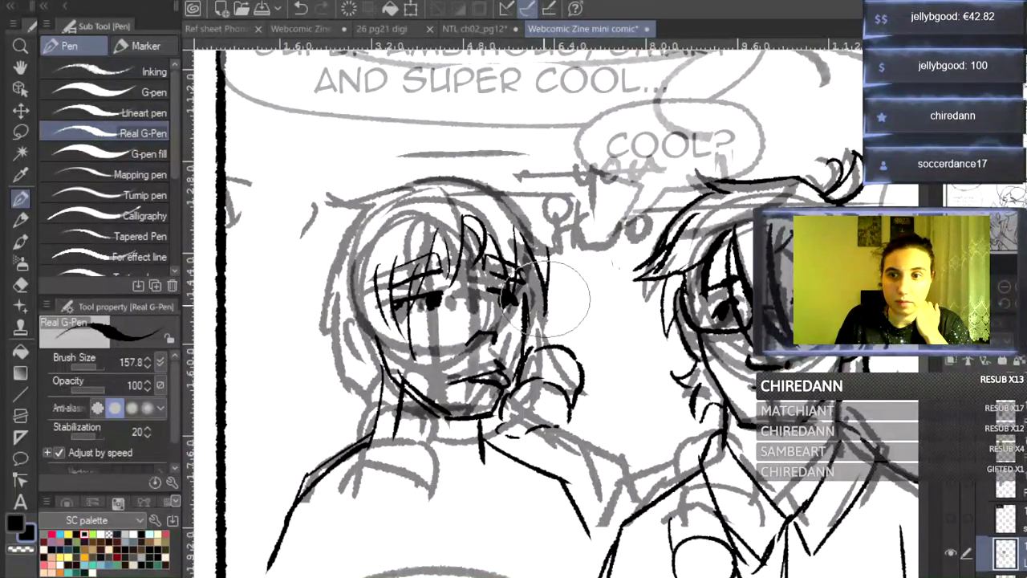
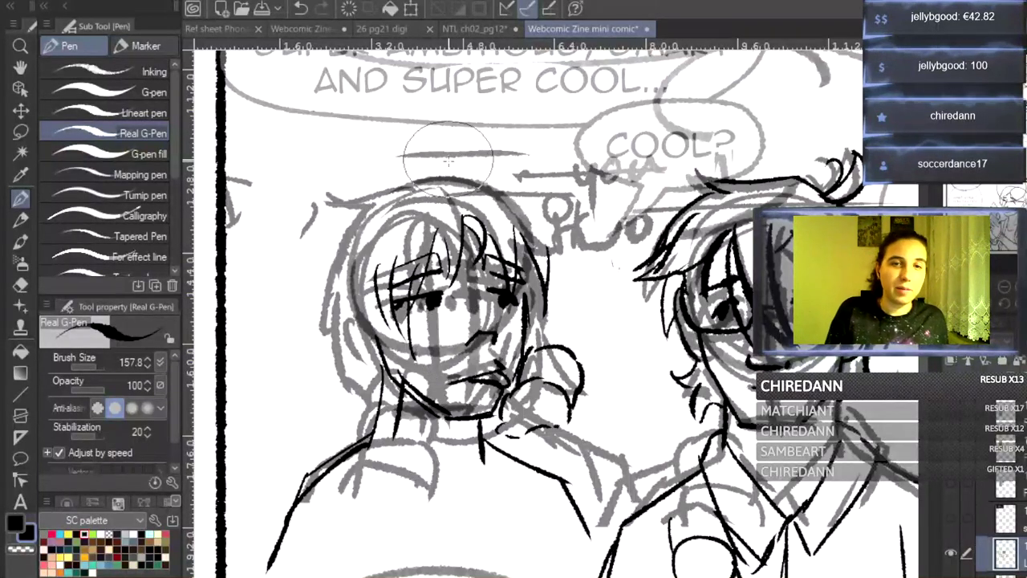
- Outline the leftmost character's outer hair, from the parting down the left-hand side and across the crown to the right
mouse_move(464, 218)
mouse_down()
mouse_move(396, 200)
mouse_move(414, 175)
mouse_move(333, 193)
mouse_move(328, 207)
mouse_move(345, 225)
mouse_move(326, 233)
mouse_move(316, 310)
mouse_up()
mouse_move(332, 276)
mouse_down()
mouse_move(330, 313)
mouse_move(326, 288)
mouse_move(300, 379)
mouse_up()
mouse_move(300, 379)
mouse_down()
mouse_move(326, 369)
mouse_move(320, 389)
mouse_move(343, 417)
mouse_up()
mouse_move(417, 177)
mouse_down()
mouse_move(468, 165)
mouse_move(520, 178)
mouse_move(486, 168)
mouse_move(520, 169)
mouse_up()
mouse_move(520, 170)
mouse_down()
mouse_move(492, 180)
mouse_move(529, 186)
mouse_up()
mouse_move(518, 187)
mouse_down()
mouse_move(555, 241)
mouse_move(542, 226)
mouse_up()
drag(543, 225, 550, 255)
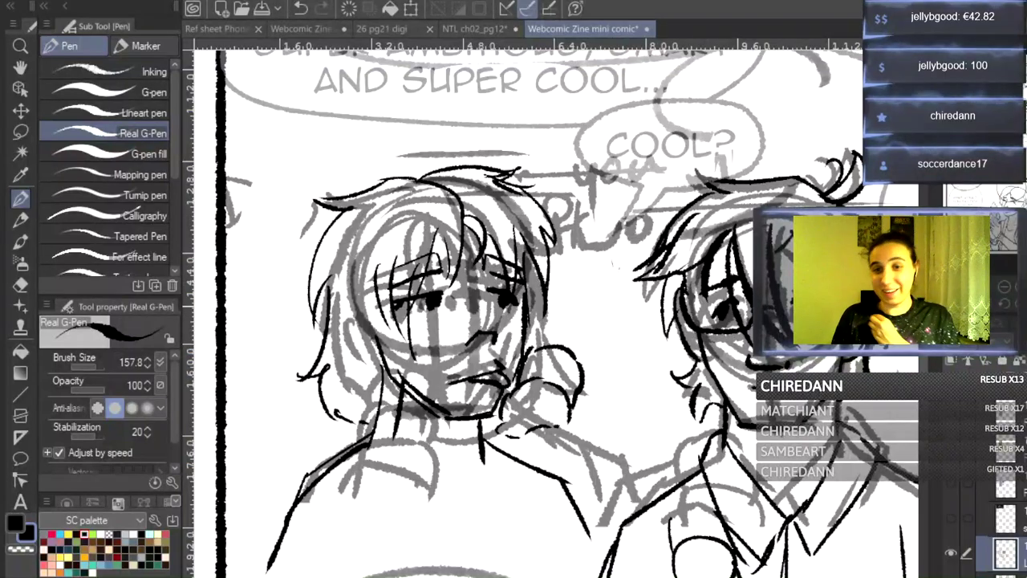
- Draw the leftmost character's microphone handle below the microphone head, with the hand and fingers gripping it
scroll(924, 361, down, 2)
scroll(924, 361, down, 1)
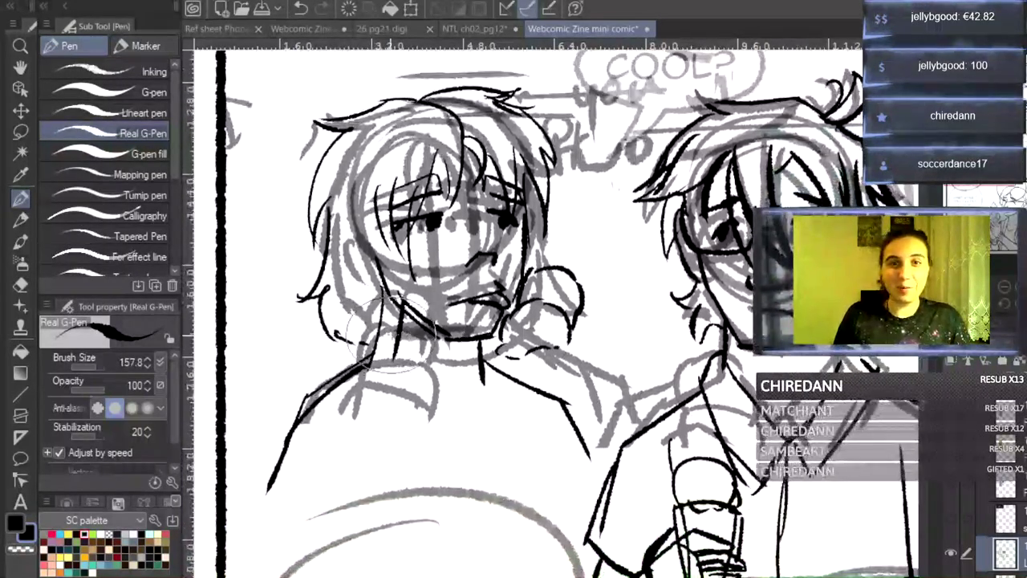
scroll(924, 361, up, 8)
scroll(925, 361, down, 8)
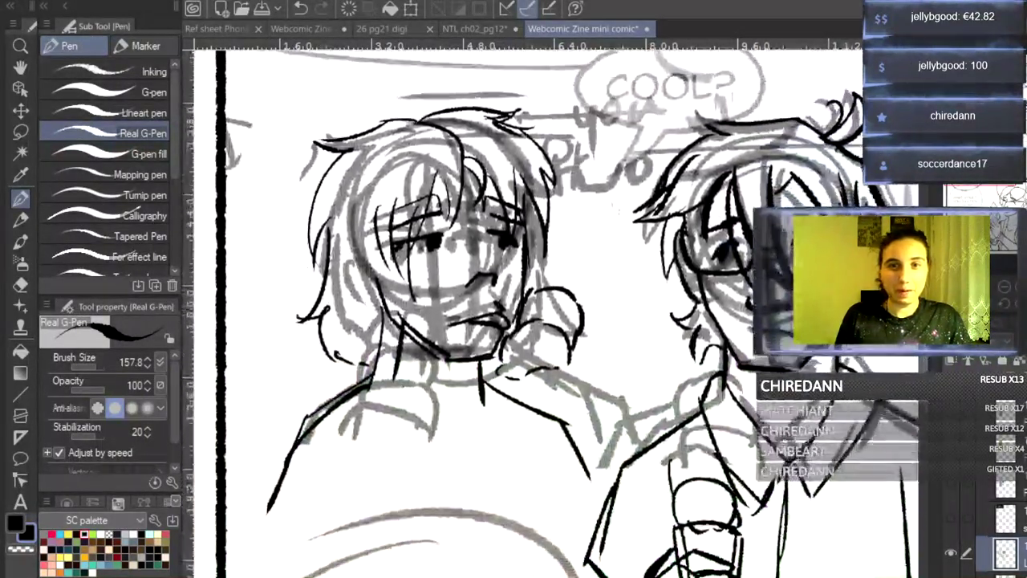
drag(493, 390, 498, 485)
drag(505, 373, 503, 449)
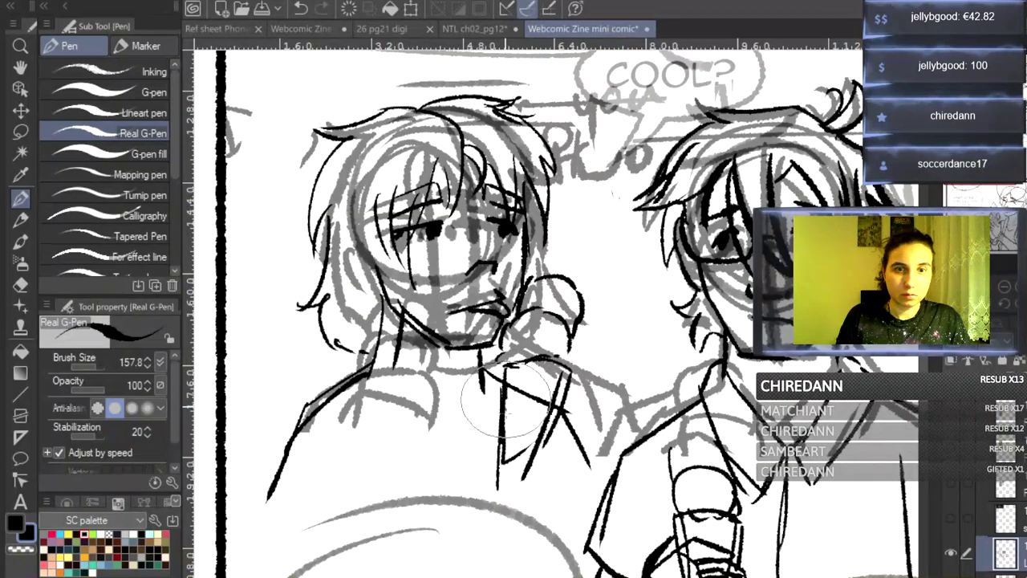
mouse_move(478, 426)
mouse_down()
mouse_move(520, 404)
mouse_move(553, 433)
mouse_move(518, 422)
mouse_move(521, 414)
mouse_move(512, 475)
mouse_move(534, 430)
mouse_move(528, 418)
mouse_move(558, 430)
mouse_move(562, 441)
mouse_move(526, 428)
mouse_move(560, 443)
mouse_move(527, 443)
mouse_move(548, 451)
mouse_move(533, 471)
mouse_move(519, 455)
mouse_move(533, 468)
mouse_move(544, 461)
mouse_move(517, 470)
mouse_move(543, 490)
mouse_move(520, 475)
mouse_up()
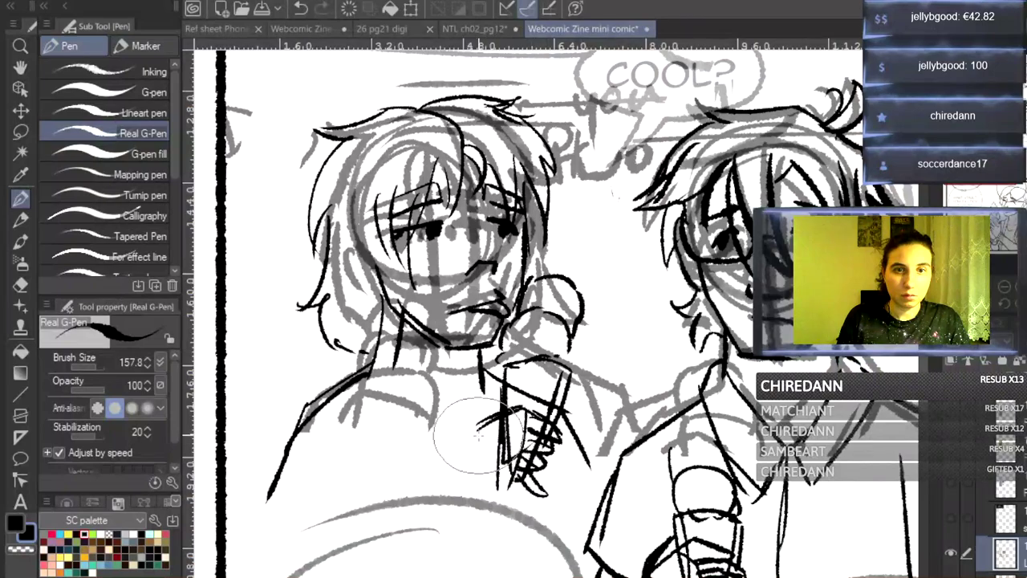
drag(493, 420, 445, 449)
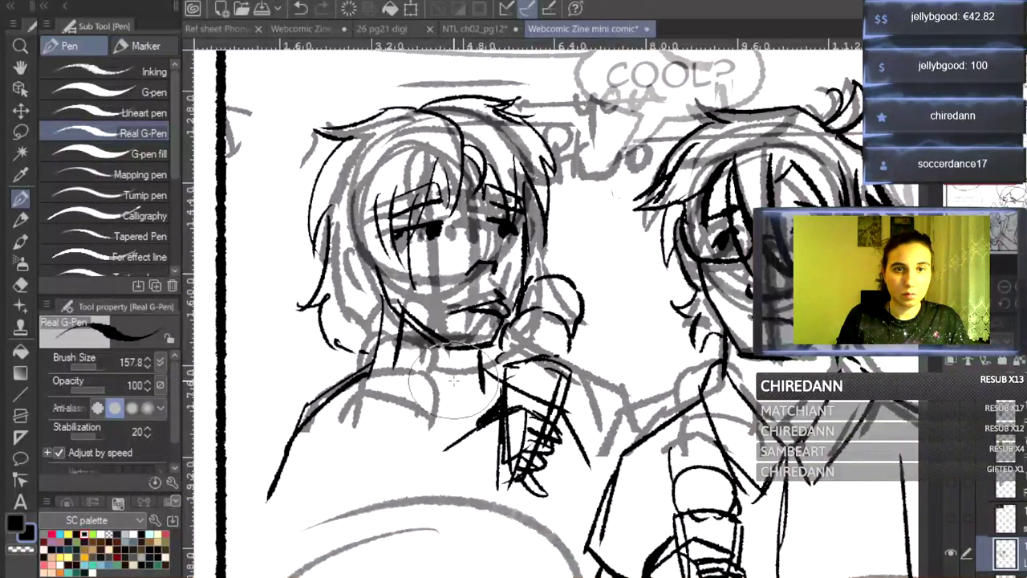
- Redraw the leftmost character's shoulders wider and outline the right-hand sleeve down to its hem
mouse_move(391, 316)
mouse_down()
mouse_move(373, 371)
mouse_move(293, 404)
mouse_move(239, 536)
mouse_up()
drag(570, 425, 592, 535)
drag(588, 481, 591, 522)
drag(593, 524, 527, 552)
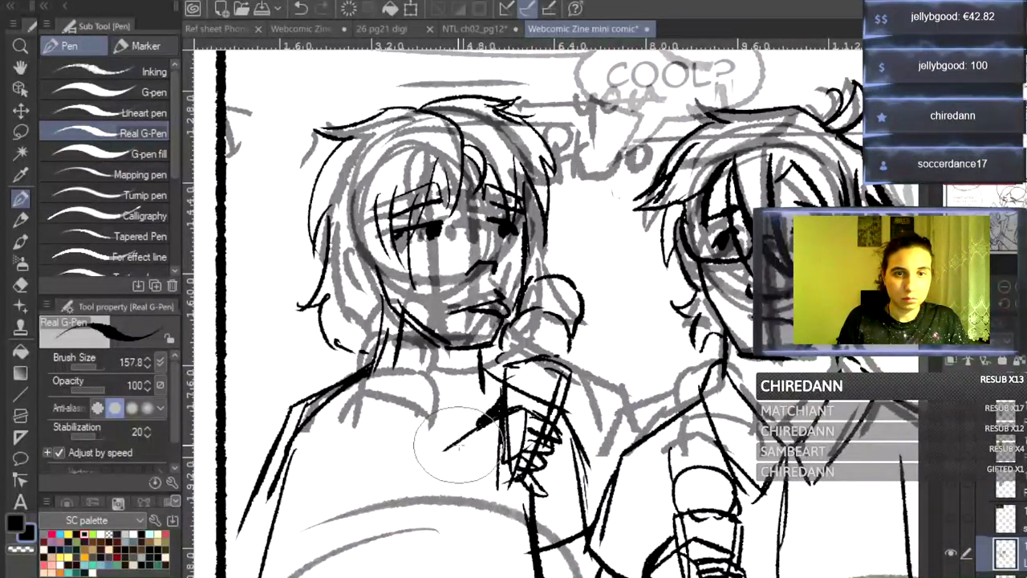
- Draw the leftmost character's raised forearm below the microphone hand and the other hand's fingers resting against it
drag(459, 445, 321, 573)
mouse_move(500, 478)
mouse_down()
mouse_move(473, 487)
mouse_move(415, 576)
mouse_up()
mouse_move(437, 451)
mouse_down()
mouse_move(471, 517)
mouse_move(436, 453)
mouse_move(451, 527)
mouse_move(466, 527)
mouse_move(464, 507)
mouse_move(472, 557)
mouse_up()
drag(465, 503, 483, 530)
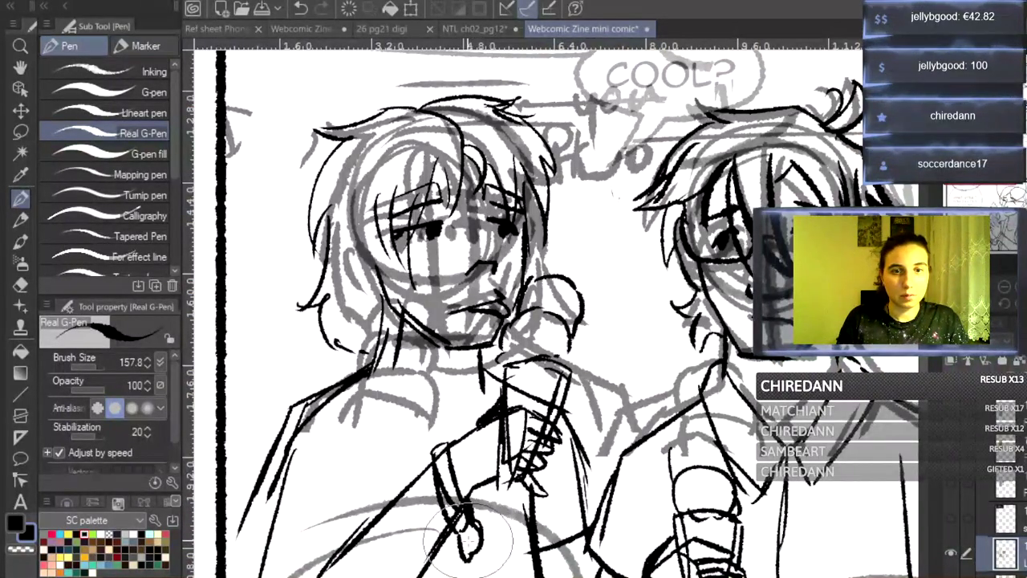
drag(445, 454, 455, 491)
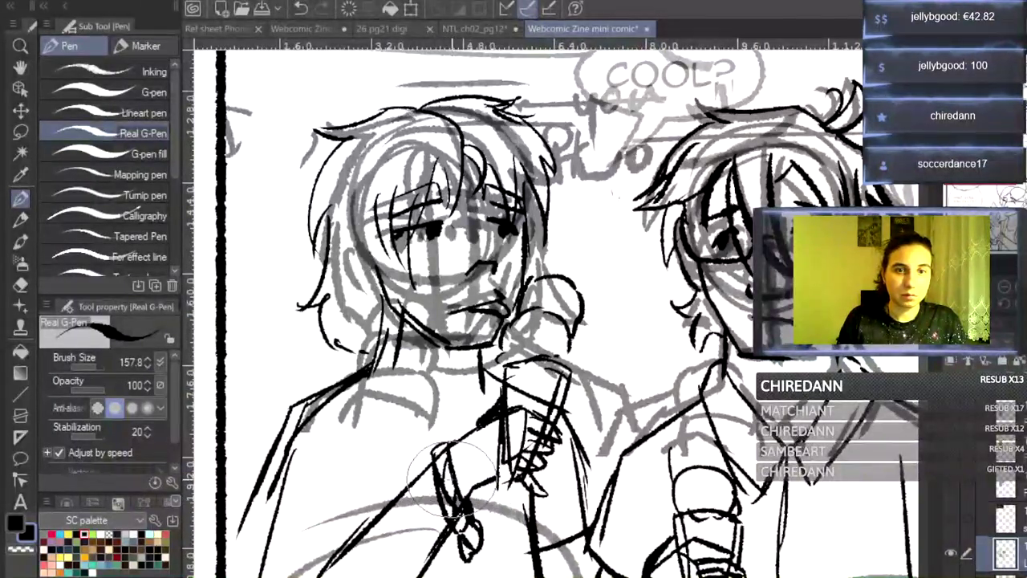
- Draw the leftmost character's left-hand sleeve with its hem, the round neckline, and the arm and torso lines below
drag(301, 397, 255, 504)
mouse_move(291, 417)
mouse_down()
mouse_move(252, 499)
mouse_move(321, 532)
mouse_up()
drag(246, 516, 323, 560)
drag(350, 409, 364, 525)
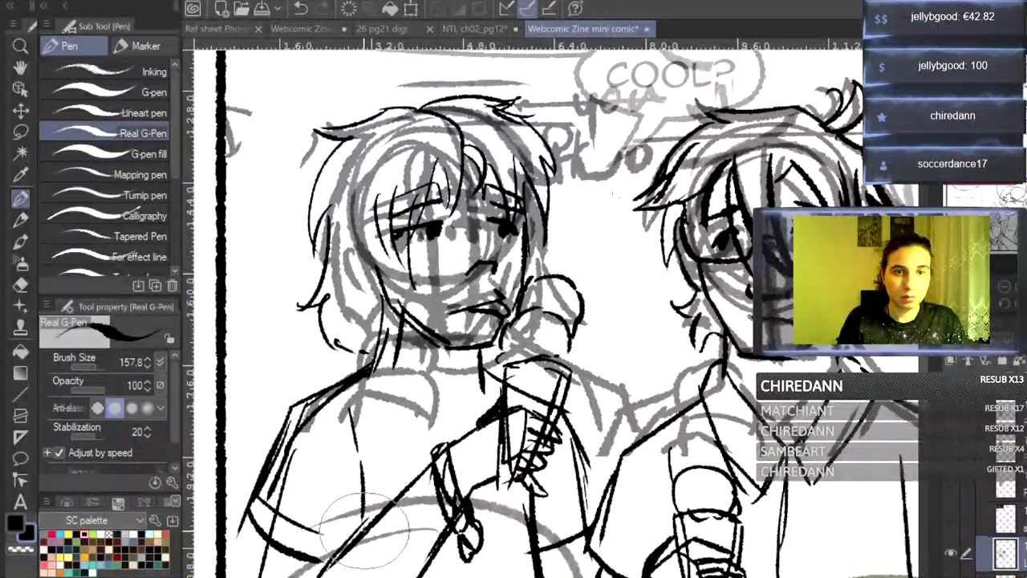
mouse_move(372, 374)
mouse_down()
mouse_move(401, 429)
mouse_move(480, 393)
mouse_move(483, 383)
mouse_up()
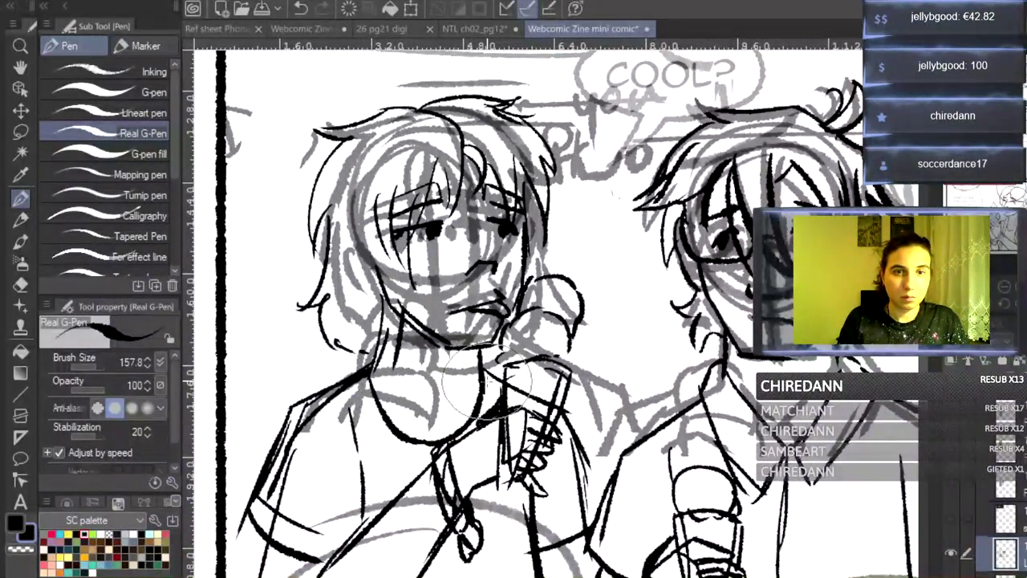
drag(535, 514, 534, 551)
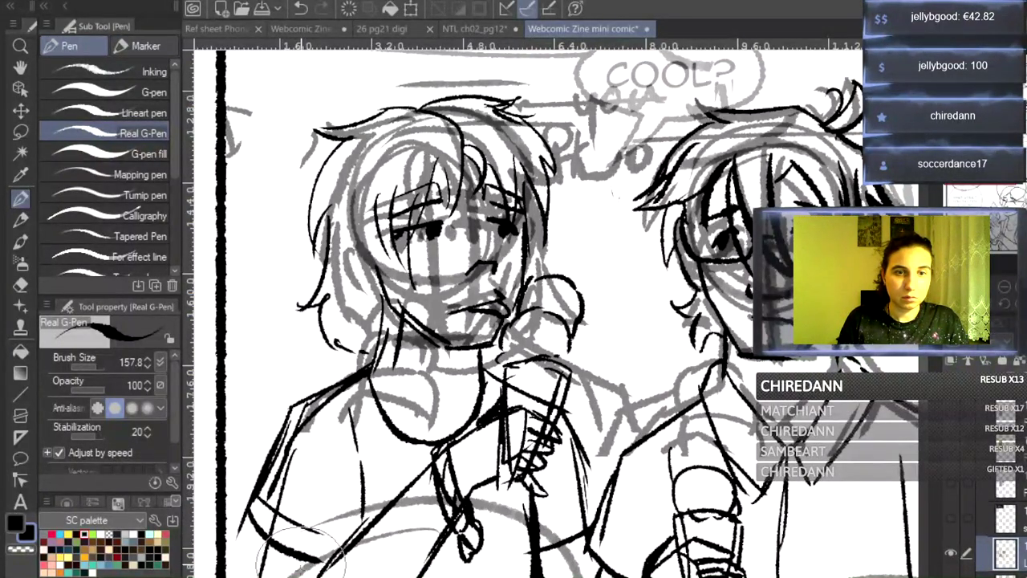
mouse_move(273, 550)
mouse_down()
mouse_move(322, 575)
mouse_move(277, 576)
mouse_up()
drag(348, 527, 347, 566)
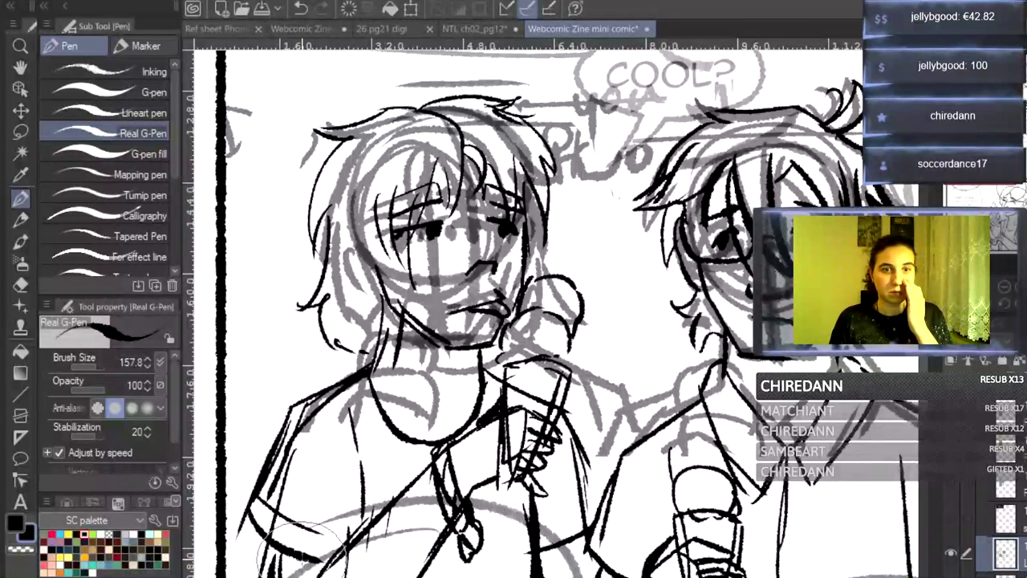
click(1006, 288)
click(1005, 289)
click(1023, 287)
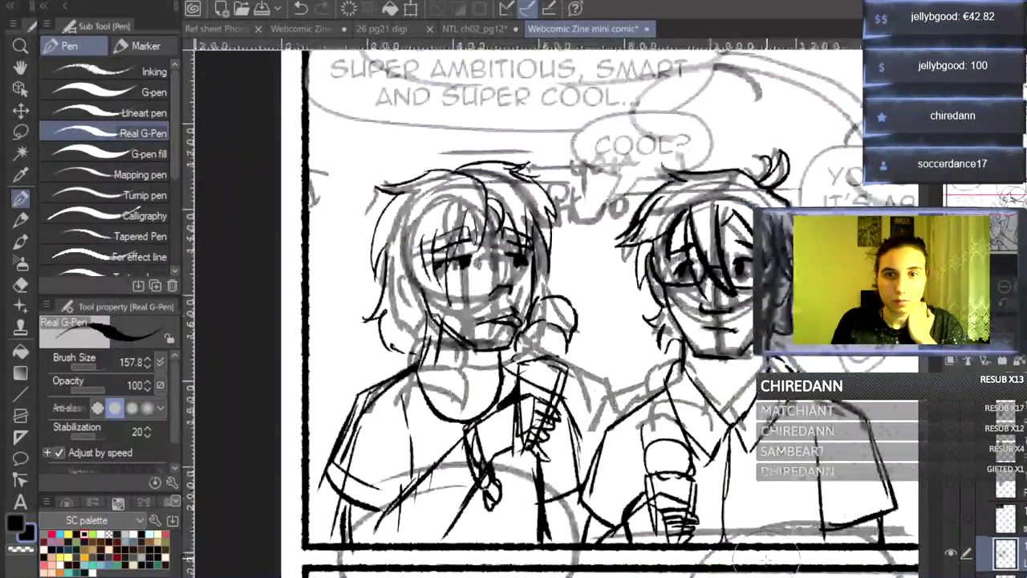
- Draw the rightmost character's head outline and long straight hair falling down the back over the rough figure
scroll(555, 312, right, 2)
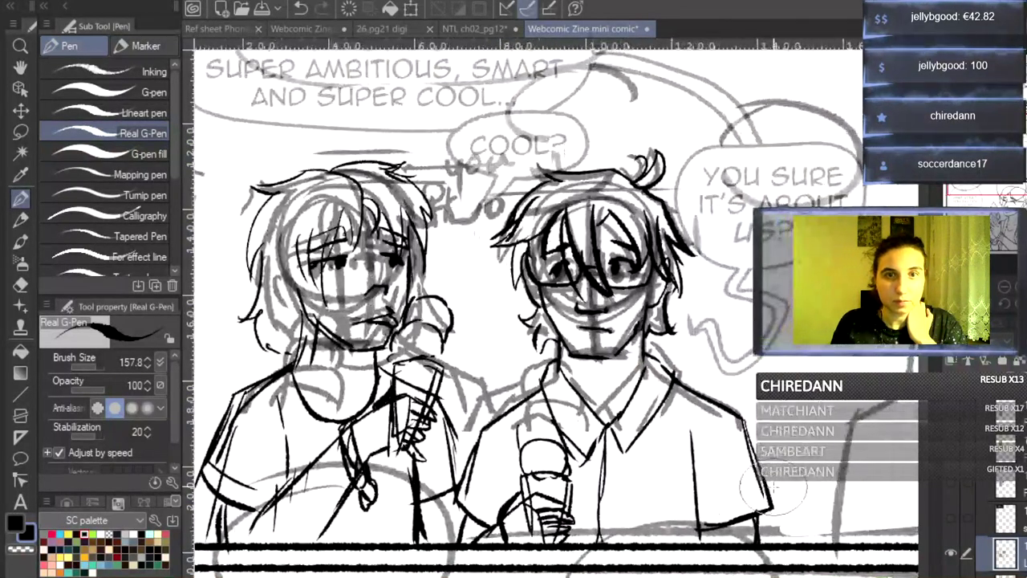
scroll(555, 312, up, 2)
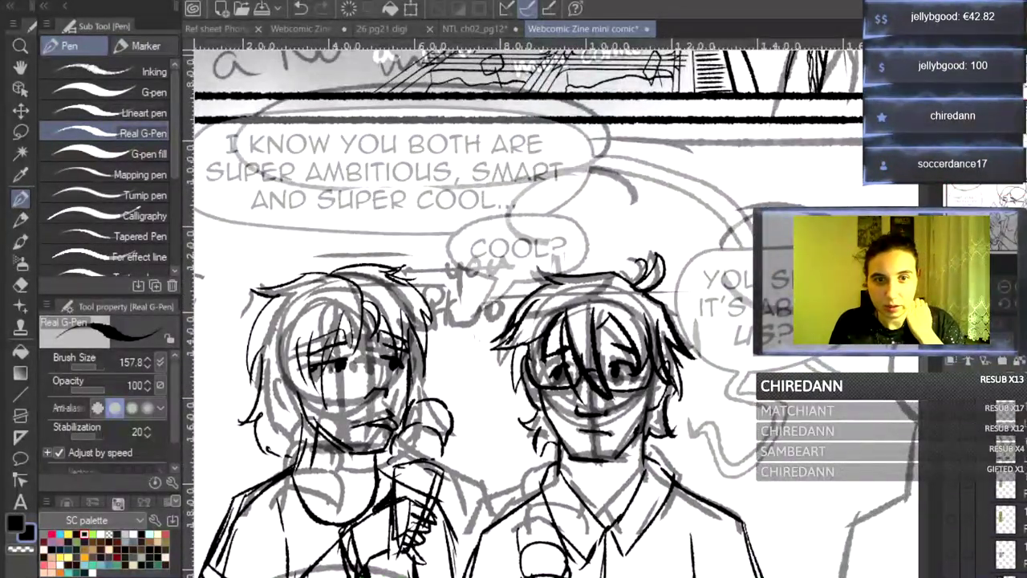
scroll(556, 313, right, 7)
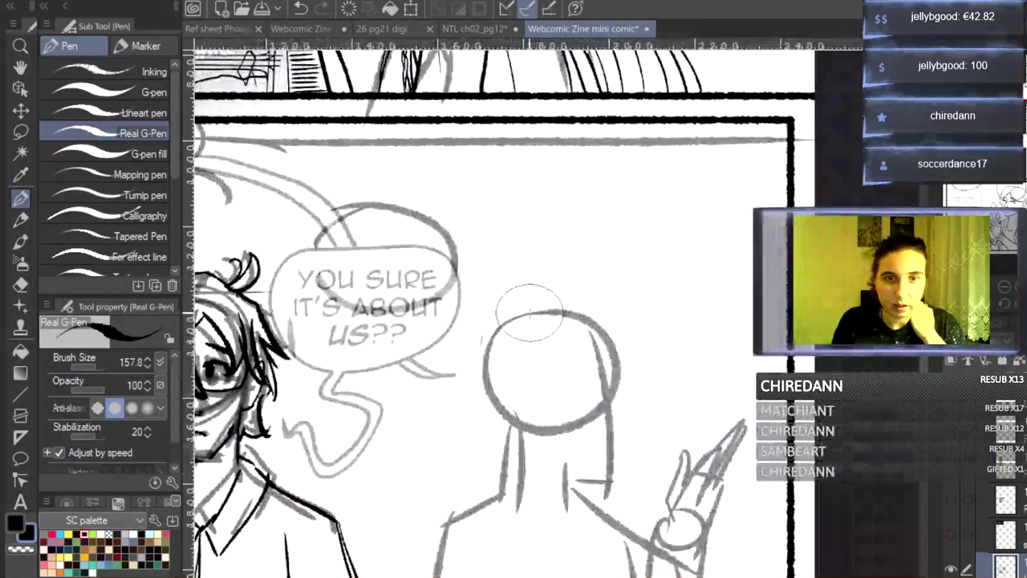
mouse_move(538, 306)
mouse_down()
mouse_move(521, 343)
mouse_move(514, 391)
mouse_up()
mouse_move(537, 308)
mouse_down()
mouse_move(602, 325)
mouse_move(612, 385)
mouse_move(582, 410)
mouse_move(569, 378)
mouse_move(618, 377)
mouse_move(587, 414)
mouse_move(629, 517)
mouse_up()
mouse_move(583, 463)
mouse_down()
mouse_move(564, 419)
mouse_move(593, 480)
mouse_move(598, 449)
mouse_up()
mouse_move(534, 305)
mouse_down()
mouse_move(465, 373)
mouse_move(470, 425)
mouse_move(412, 493)
mouse_move(446, 533)
mouse_up()
drag(480, 438, 418, 560)
drag(514, 406, 456, 576)
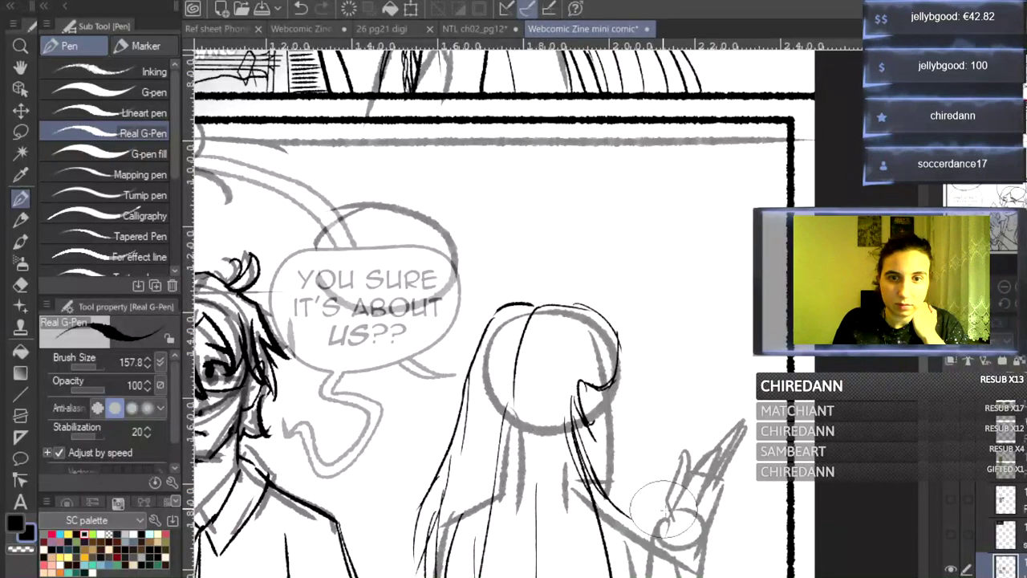
- Draw the rightmost character's raised hand holding a phone, and erase the thumb line
mouse_move(668, 511)
mouse_down()
mouse_move(676, 473)
mouse_move(676, 488)
mouse_move(694, 491)
mouse_up()
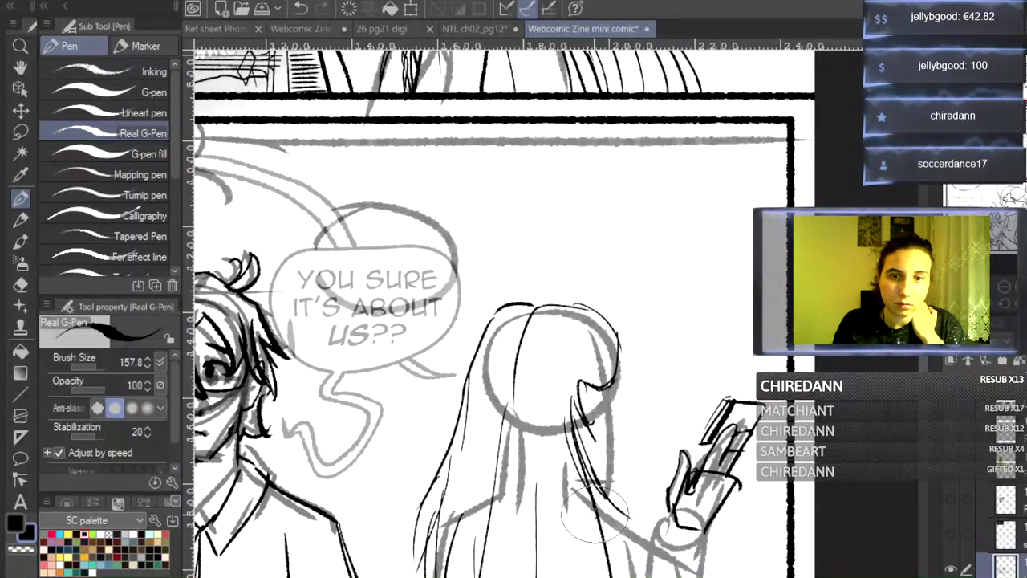
key(c)
mouse_move(677, 445)
mouse_down()
mouse_move(663, 509)
mouse_move(687, 468)
mouse_up()
click(17, 524)
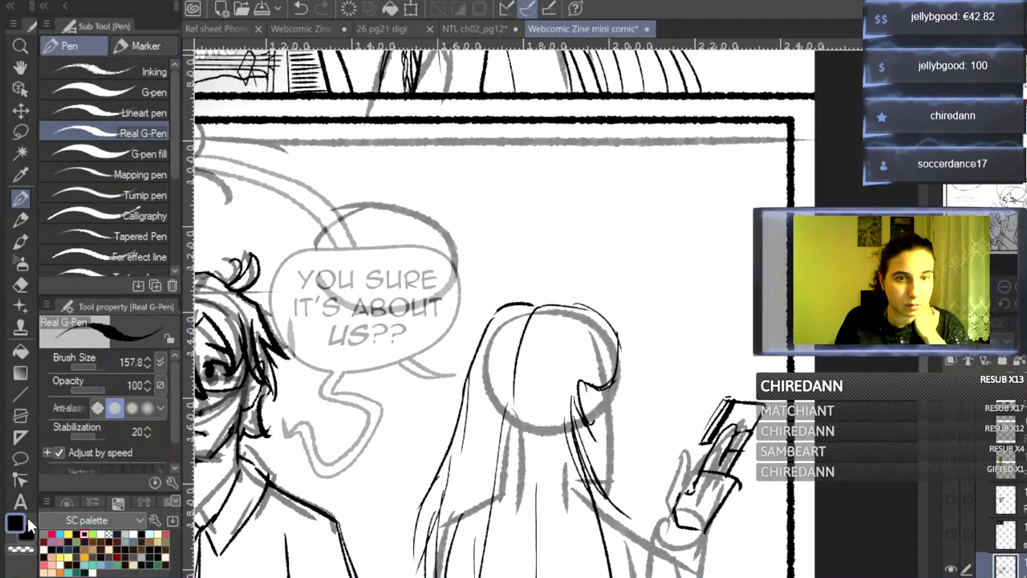
- Draw the rightmost character's turned-away face profile beside the hair, and redraw the thumb and fingers around the phone
mouse_move(592, 472)
mouse_down()
mouse_move(622, 467)
mouse_move(614, 369)
mouse_move(610, 437)
mouse_move(622, 447)
mouse_up()
mouse_move(617, 401)
mouse_down()
mouse_move(618, 385)
mouse_move(614, 433)
mouse_up()
drag(609, 469, 610, 423)
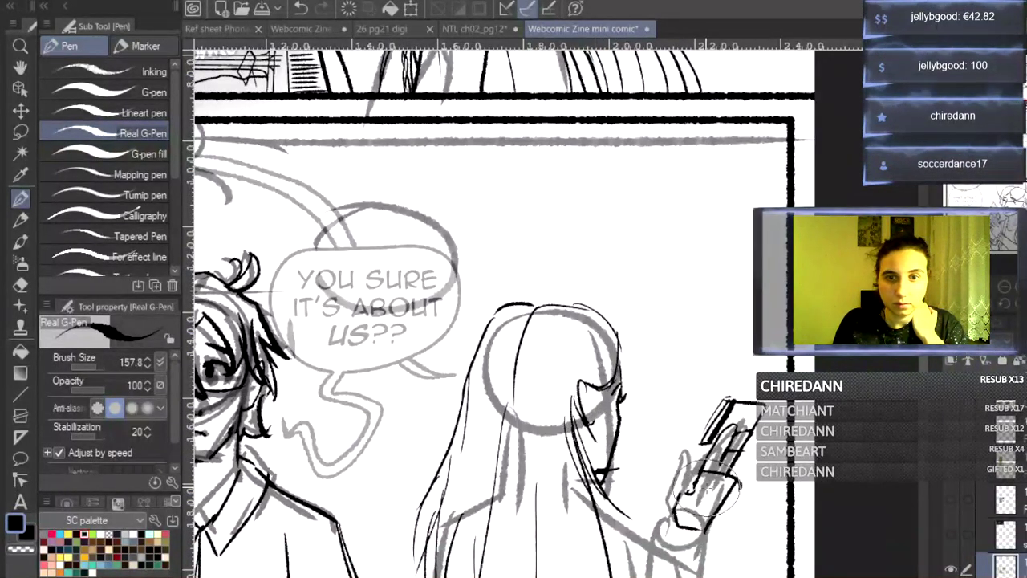
drag(685, 463, 683, 476)
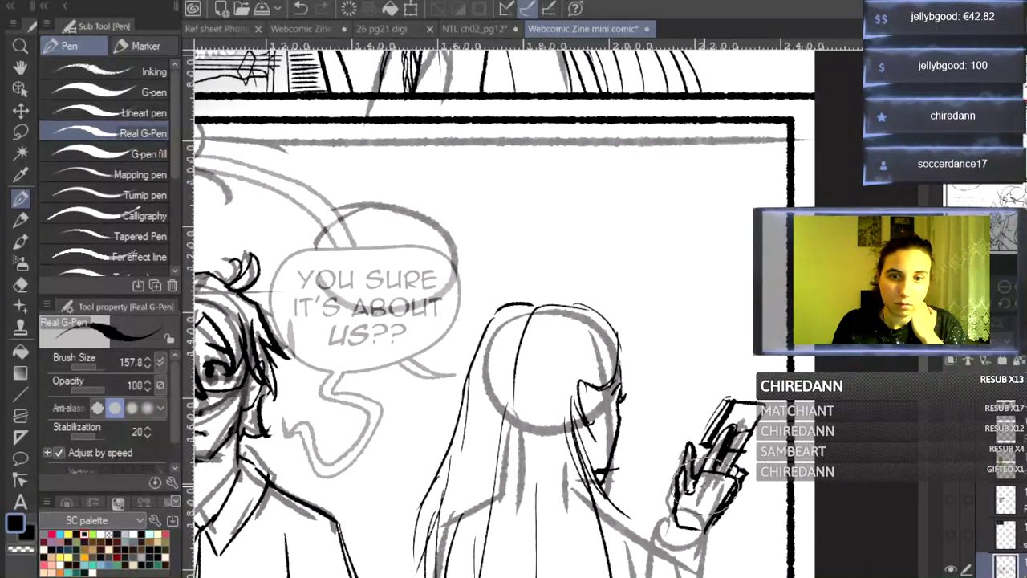
- Lasso the hand with the phone, move it down closer to the panel's lower edge, and adjust its placement
scroll(670, 377, down, 3)
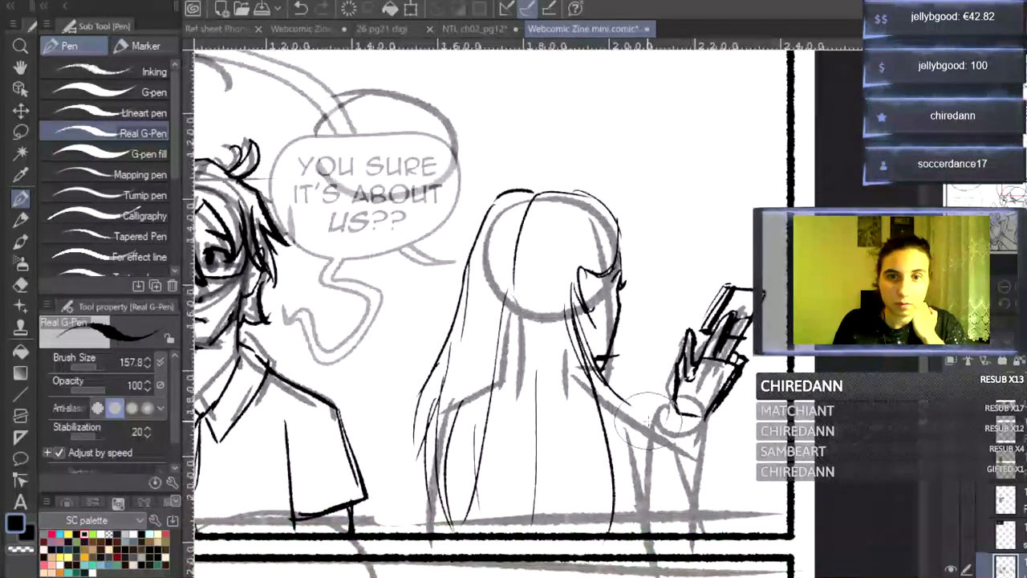
key(m)
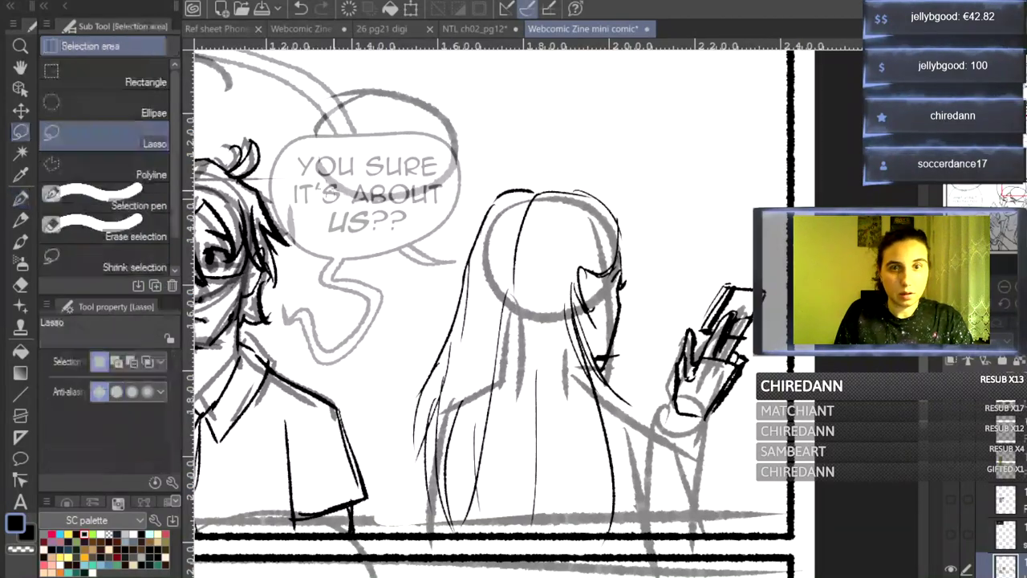
drag(779, 271, 739, 260)
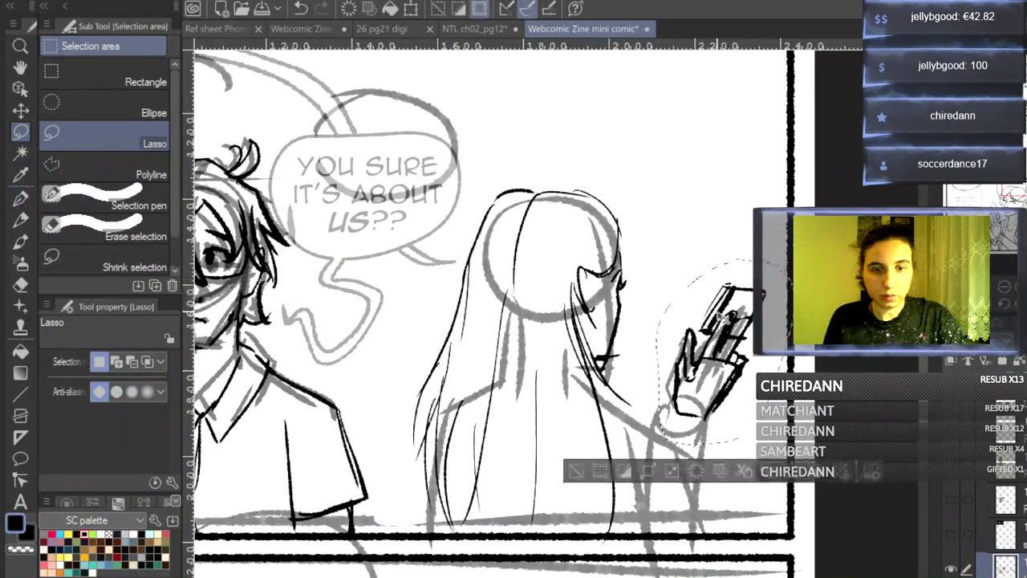
key(ctrl+t)
mouse_move(746, 332)
mouse_down()
mouse_move(737, 386)
mouse_move(747, 387)
mouse_move(737, 387)
mouse_up()
mouse_move(787, 497)
mouse_down()
mouse_move(766, 472)
mouse_move(777, 487)
mouse_up()
mouse_move(716, 445)
mouse_down()
mouse_move(725, 456)
mouse_move(726, 445)
mouse_up()
key(Return)
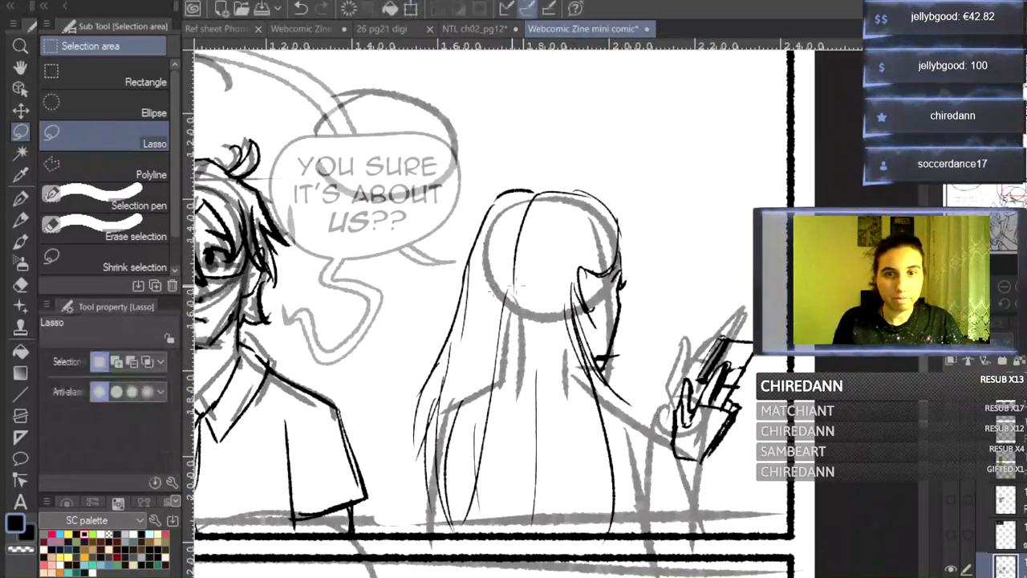
- Draw the rightmost character's arm and sleeve below the phone hand, and the other arm along the hair's outer edge
click(21, 241)
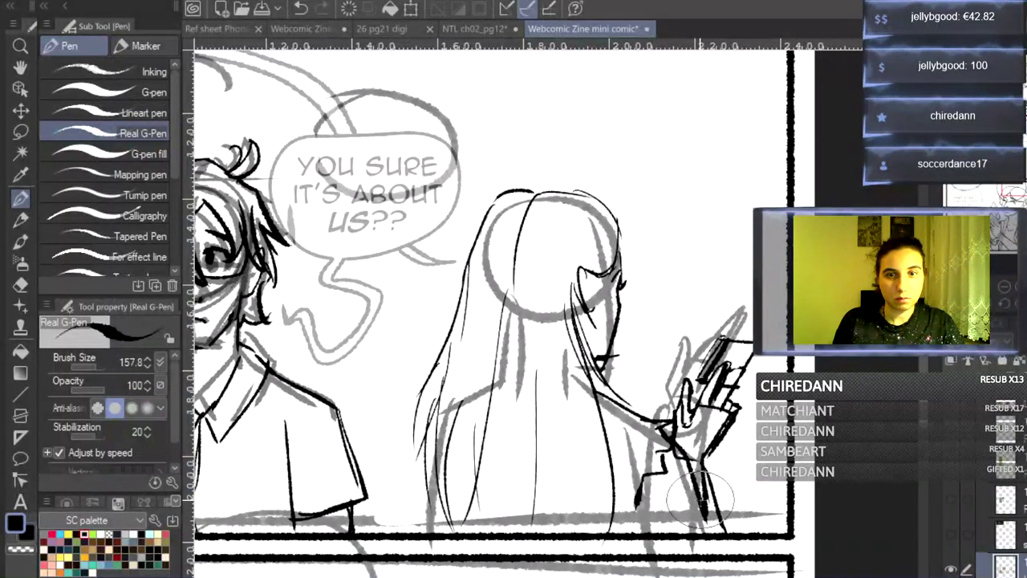
drag(710, 484, 717, 536)
drag(636, 505, 641, 535)
mouse_move(437, 407)
mouse_down()
mouse_move(416, 429)
mouse_move(430, 447)
mouse_move(433, 527)
mouse_up()
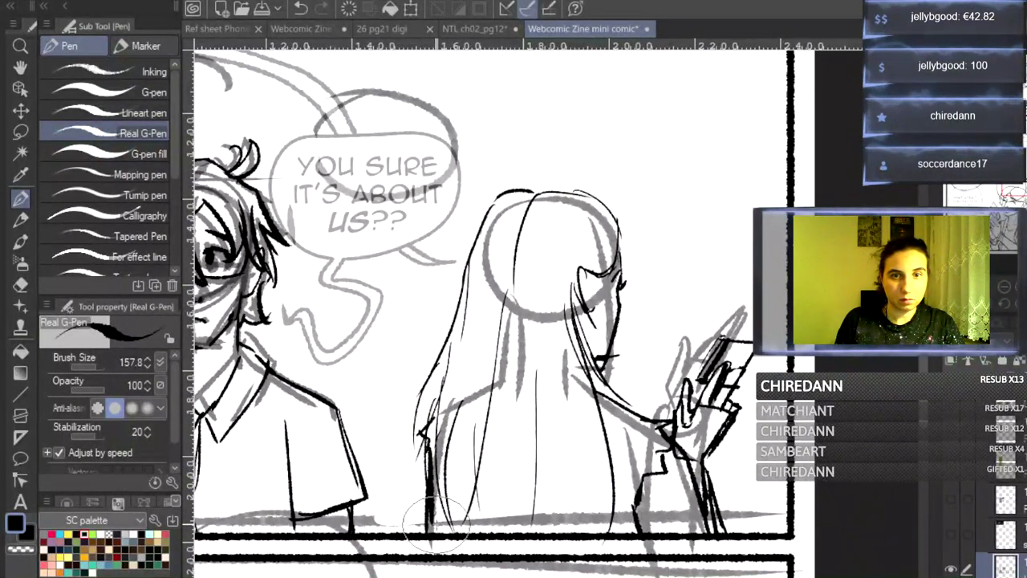
- Sketch the horizontal background lines and short vertical dividers behind the middle character, reaching to the long-haired character
click(1003, 286)
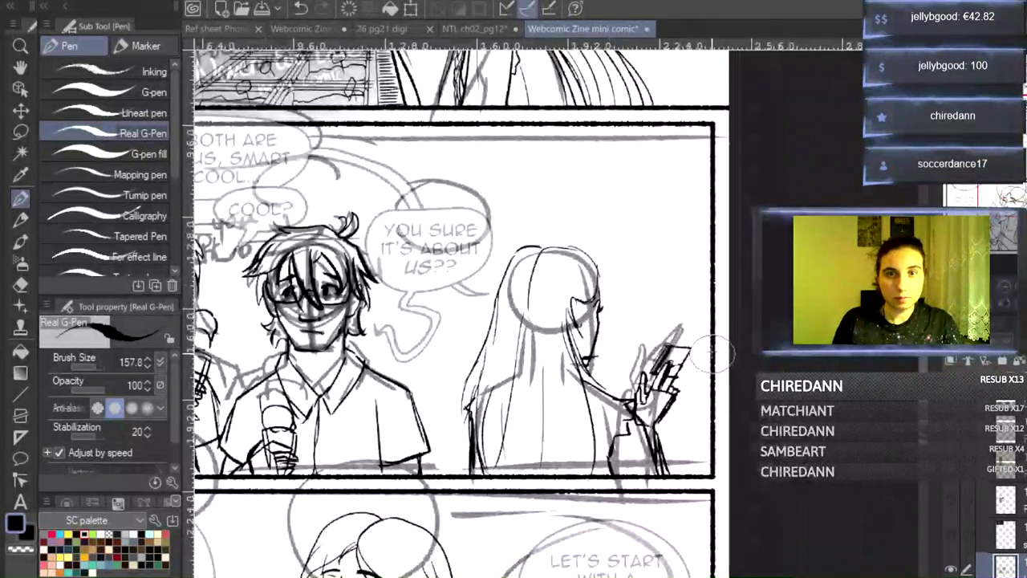
mouse_move(633, 575)
mouse_down()
mouse_move(553, 575)
mouse_move(574, 575)
mouse_up()
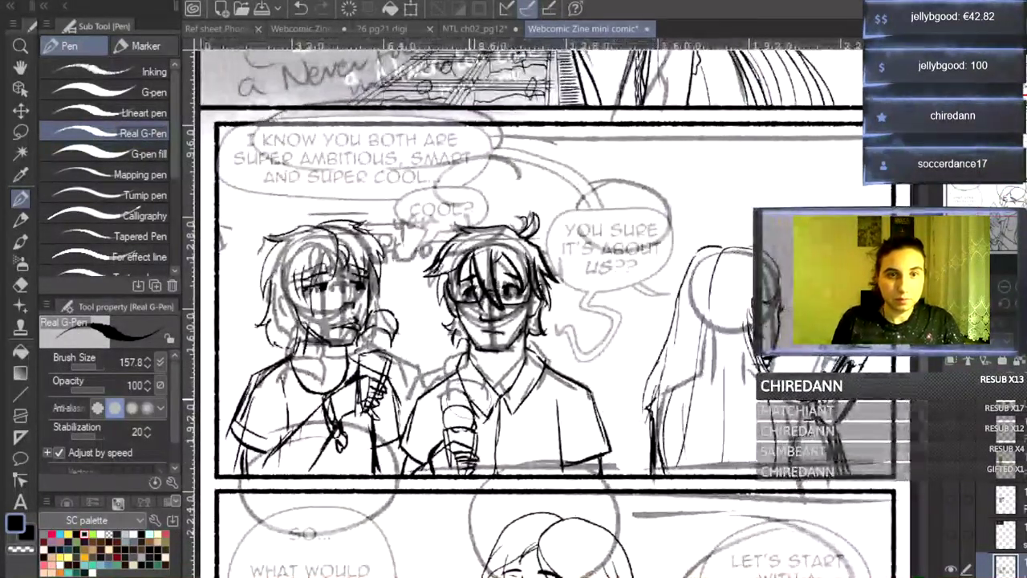
drag(570, 333, 648, 334)
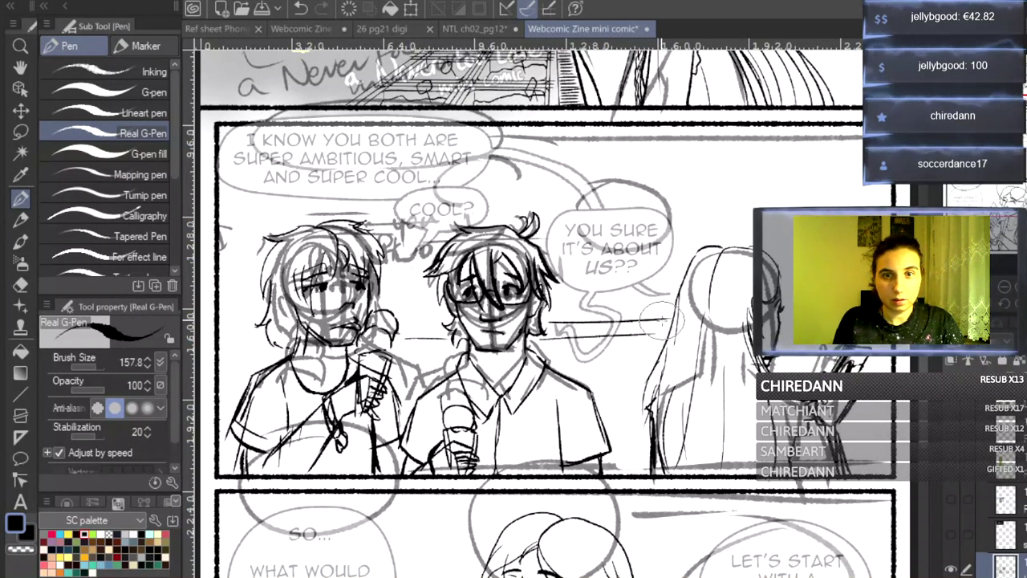
drag(558, 313, 651, 323)
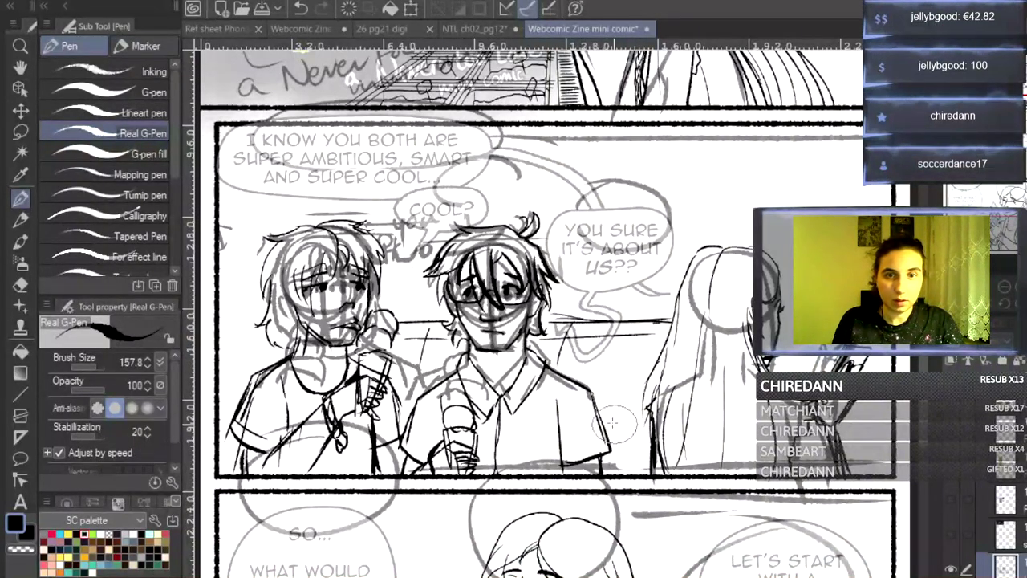
- Sketch the seat beside the long-haired character and a row of hanging lamps from the panel's upper border
mouse_move(603, 432)
mouse_down()
mouse_move(648, 430)
mouse_move(661, 459)
mouse_up()
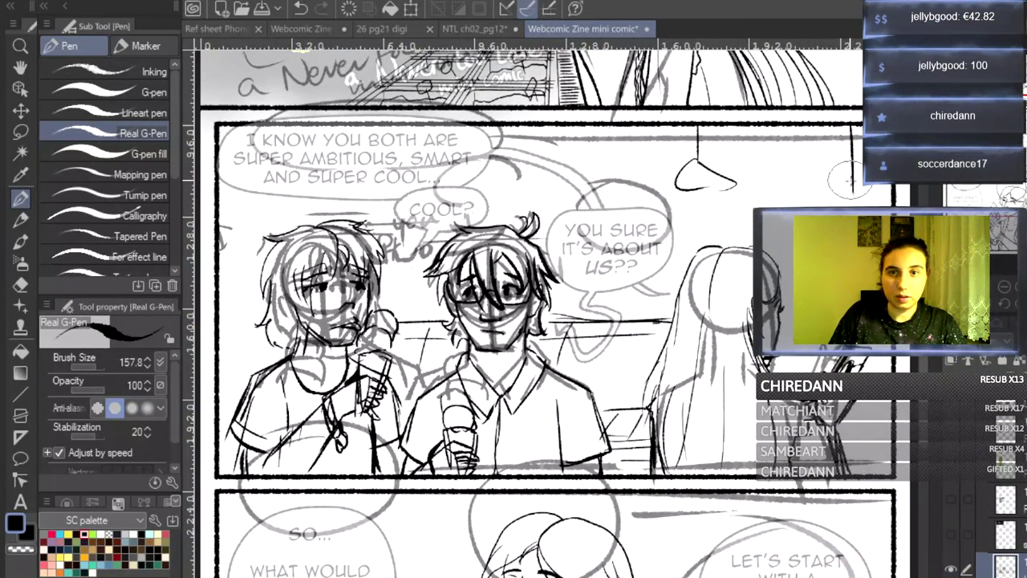
drag(547, 183, 598, 178)
drag(924, 365, 924, 324)
drag(925, 359, 924, 378)
- Sketch thin vertical background lines behind the speech balloons in the panel below
scroll(426, 277, down, 5)
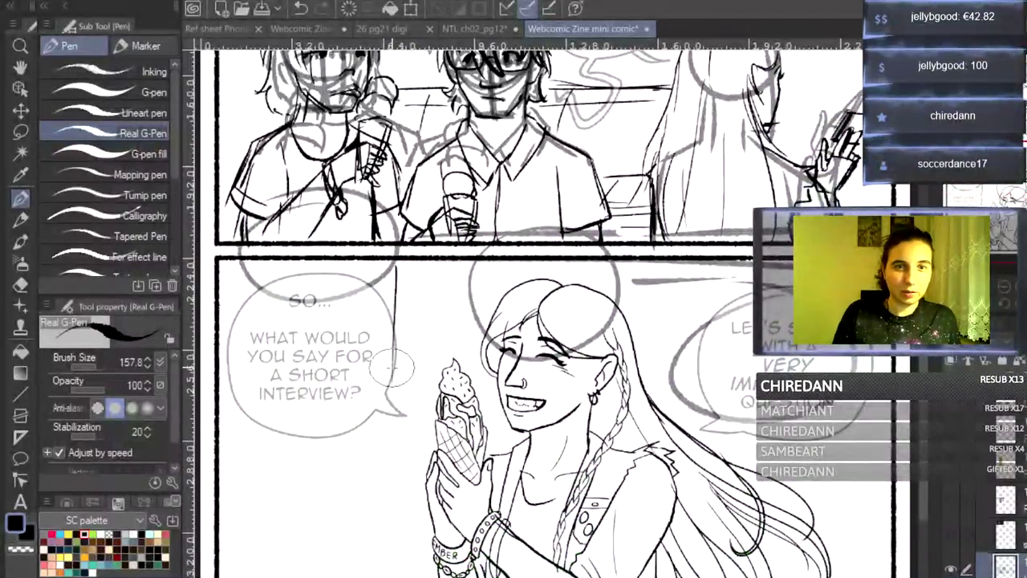
drag(392, 346, 388, 551)
drag(365, 250, 358, 574)
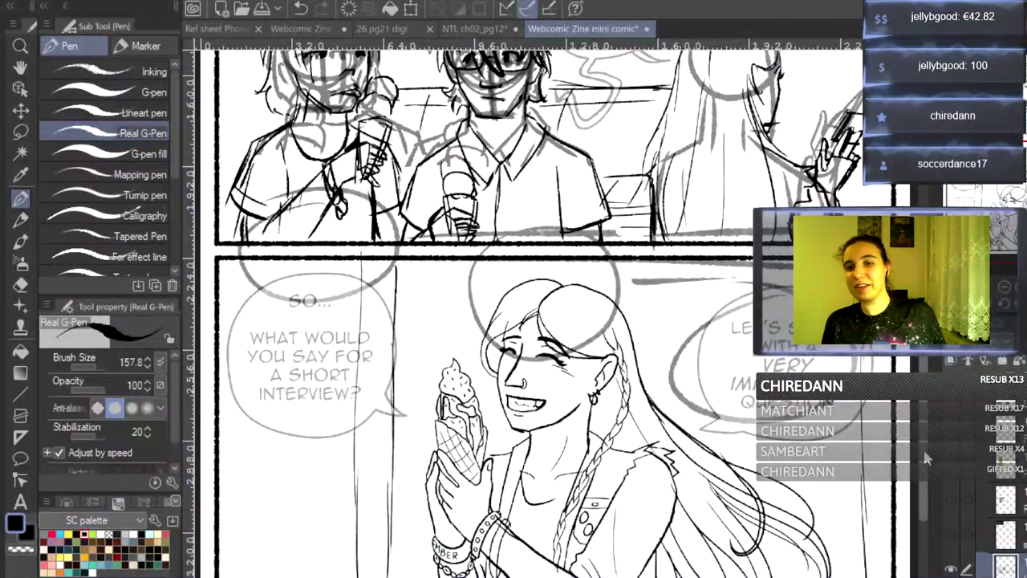
- Hide the rough figure layer, fade the cleaner sketch to grey, and select the drawing layer in the page's frame folder
scroll(922, 458, up, 5)
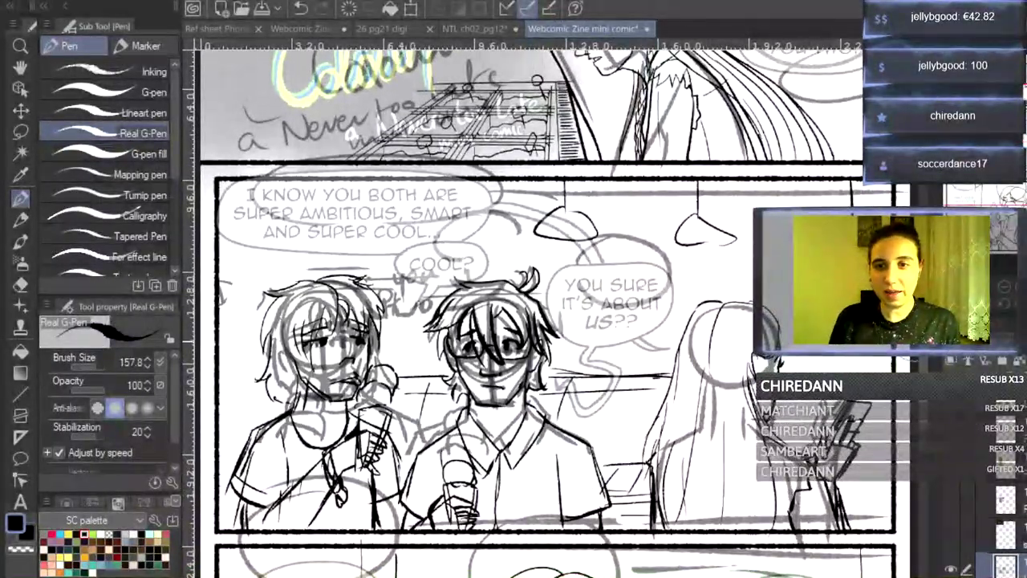
scroll(554, 321, down, 5)
scroll(553, 321, up, 2)
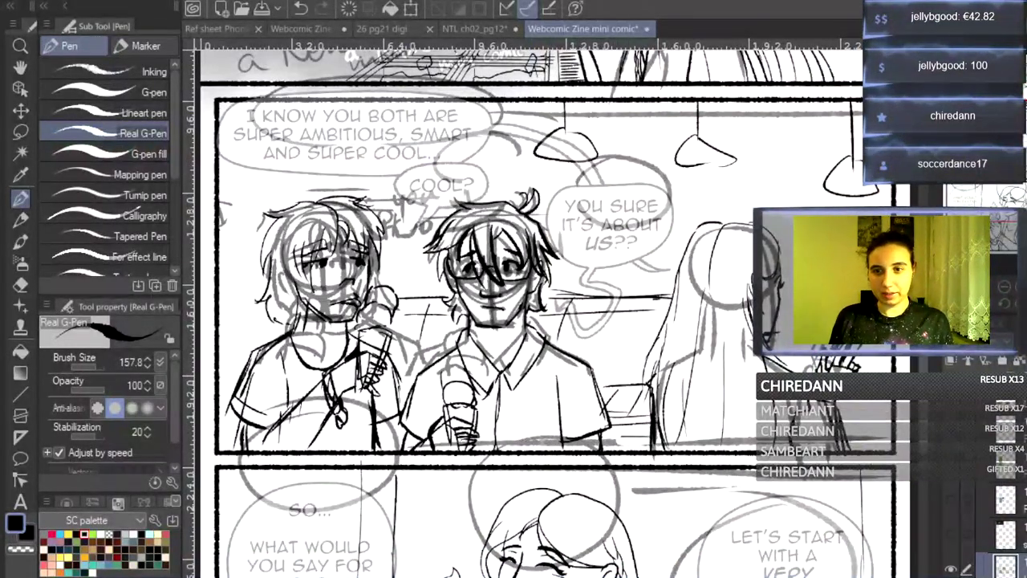
click(1009, 561)
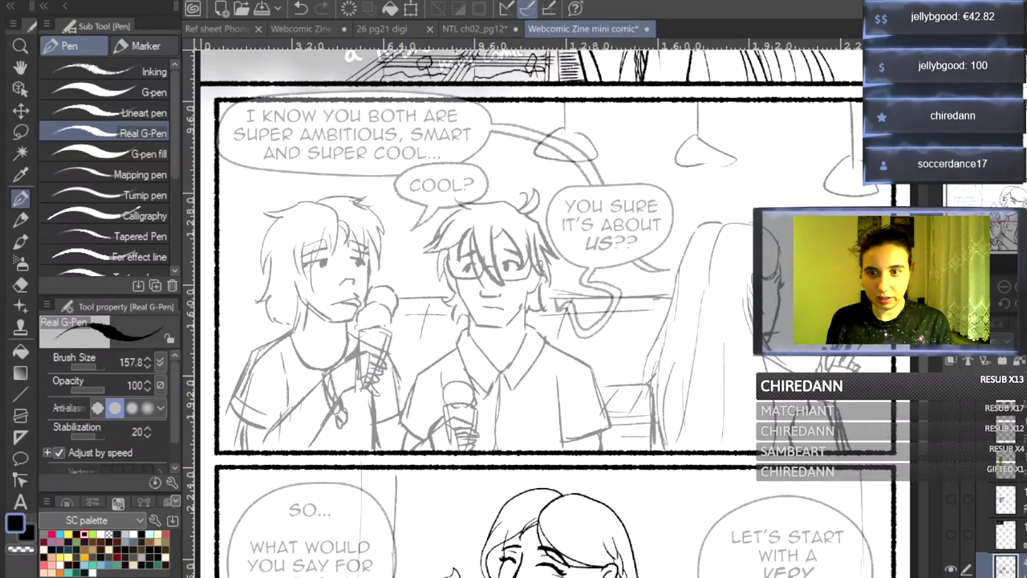
scroll(1002, 529, down, 10)
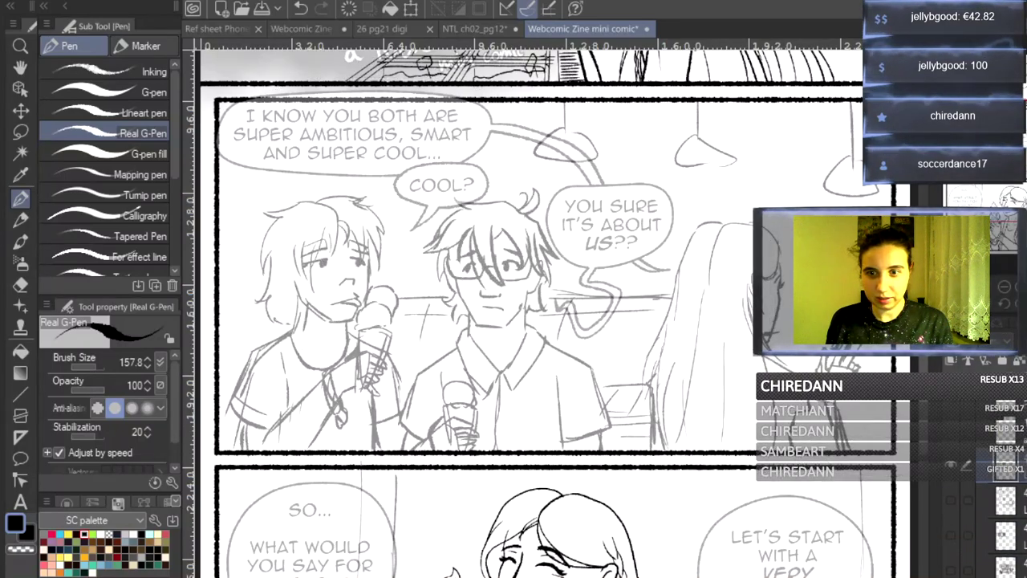
click(1012, 563)
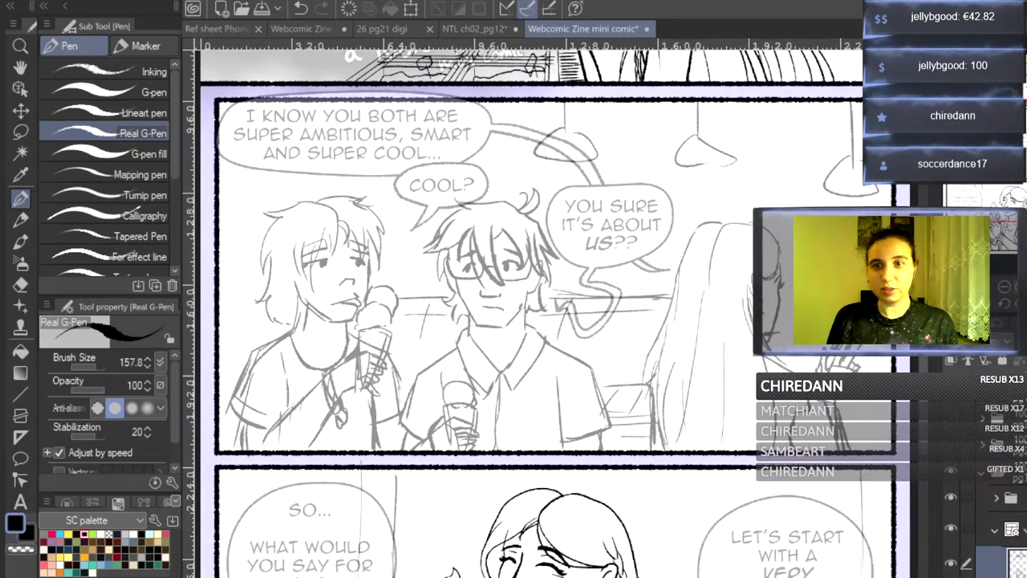
- Stamp the head 45/f guide over the leftmost character's face with the Head brush at size 435.8
scroll(557, 357, up, 3)
scroll(556, 313, up, 2)
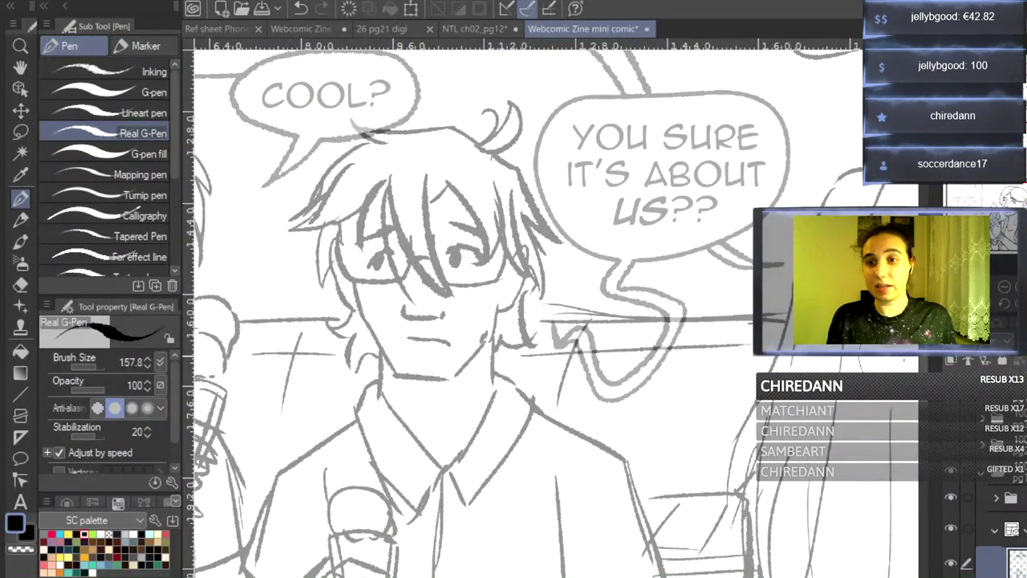
drag(341, 321, 761, 320)
key(ctrl+plus)
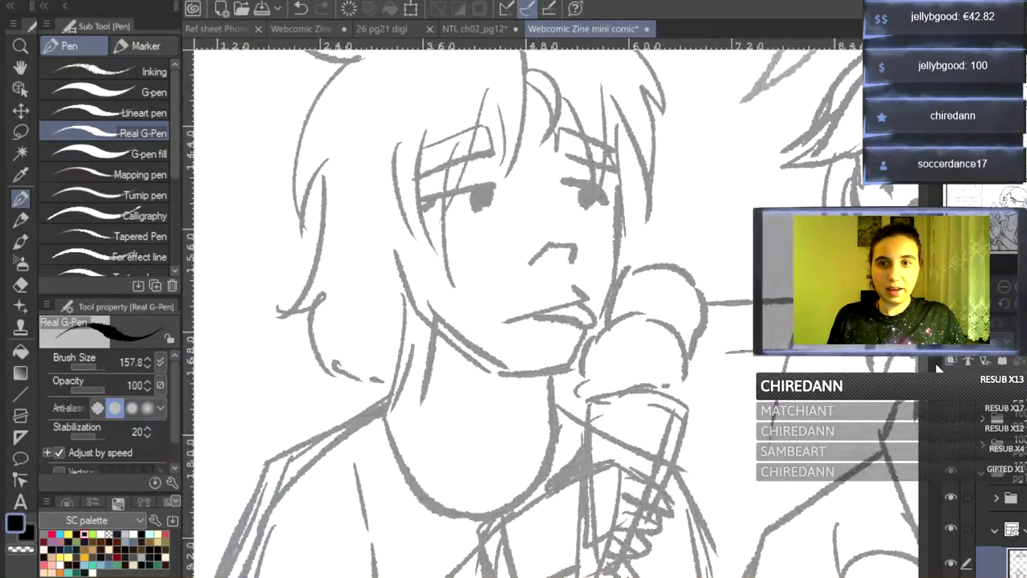
scroll(649, 361, up, 3)
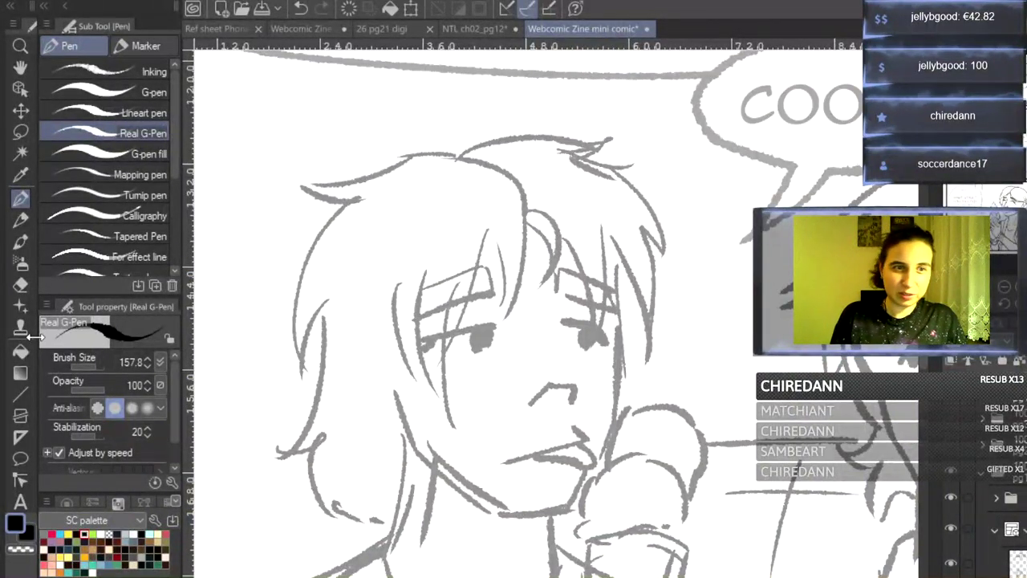
click(22, 351)
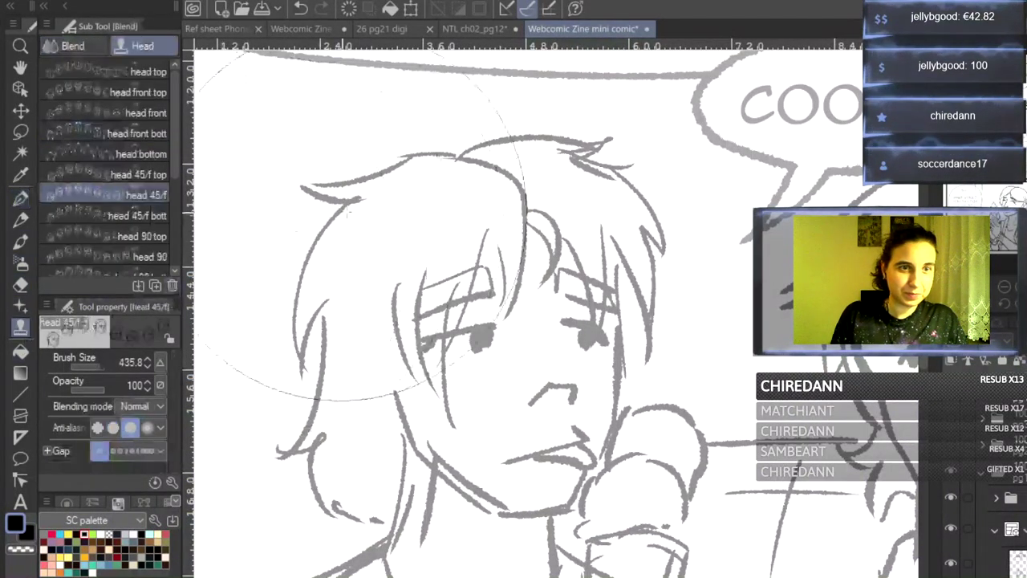
click(520, 363)
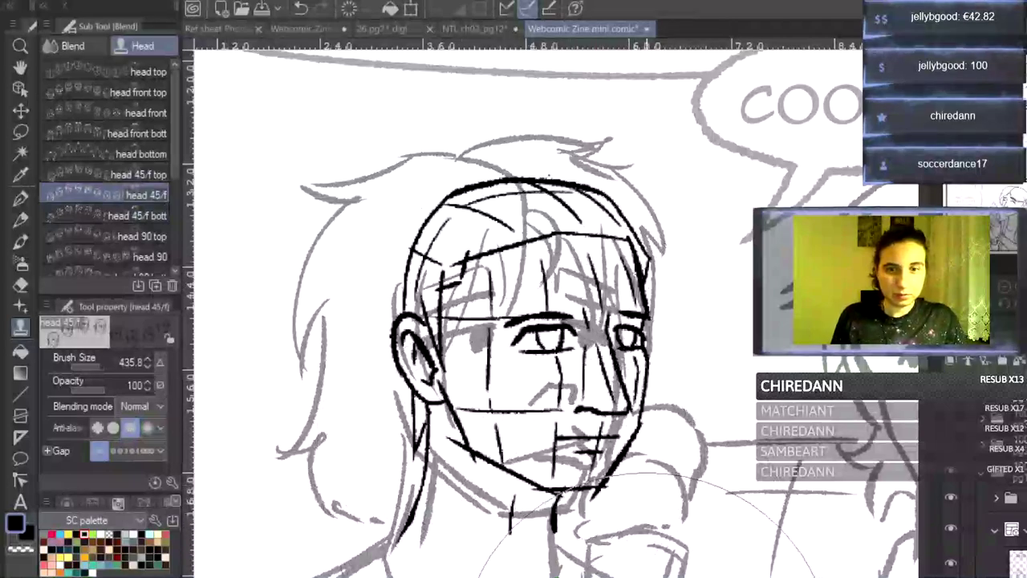
- Stamp the head front guide over the middle character's face
drag(642, 577, 682, 577)
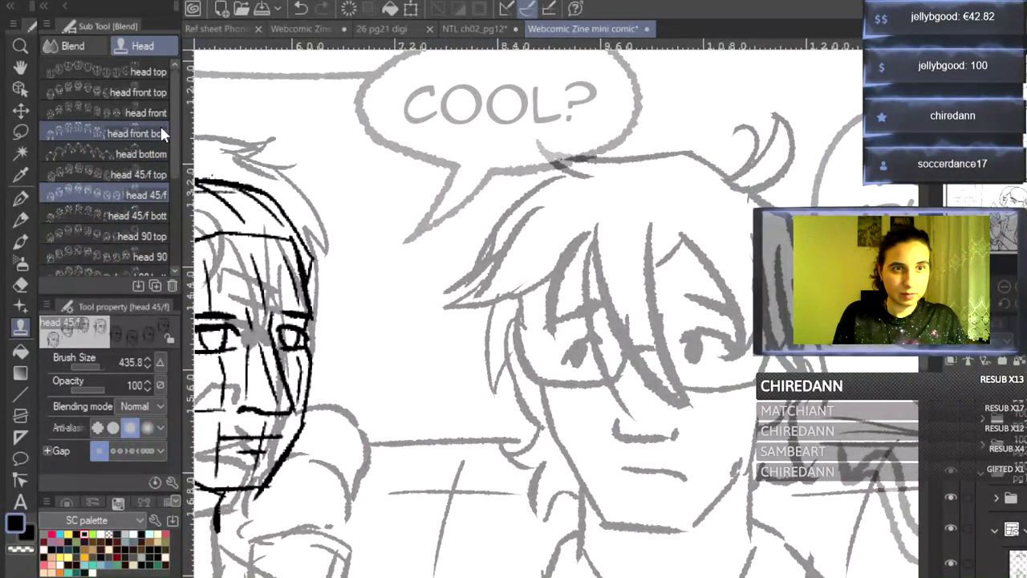
click(142, 113)
click(694, 345)
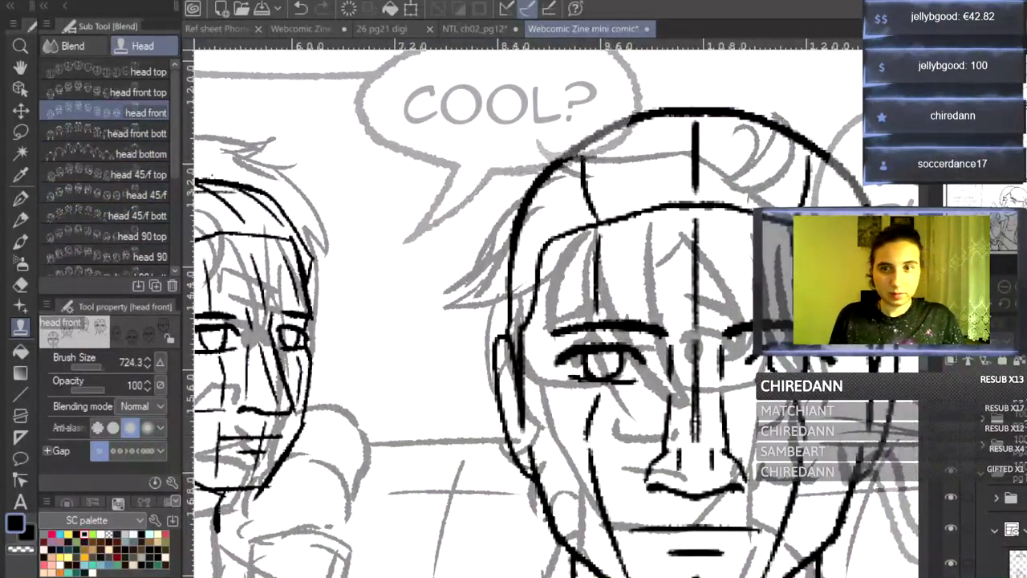
- Stamp the head 45/b guide over the rightmost character's head with the Head brush at size 435.8
click(1005, 289)
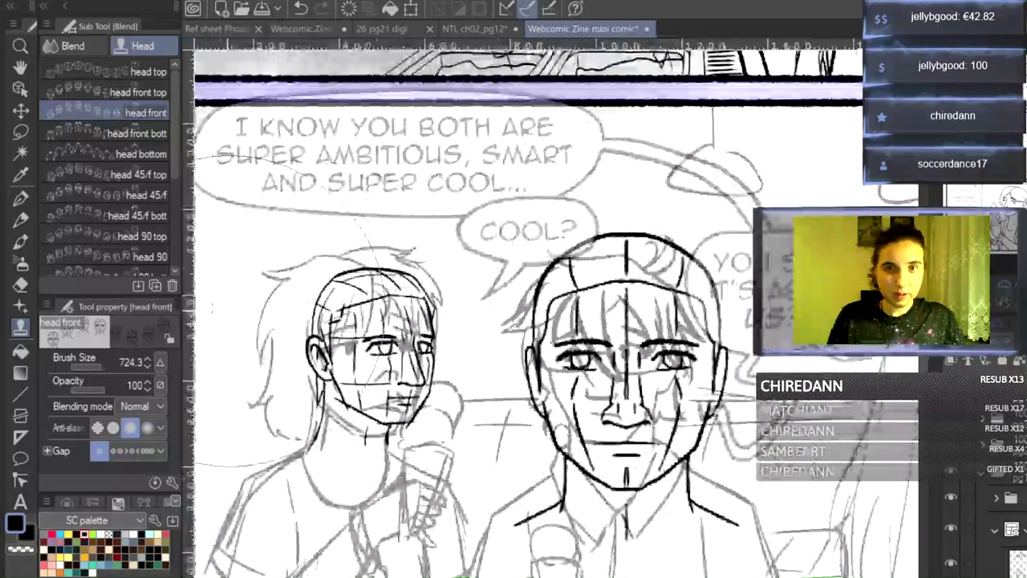
drag(174, 156, 173, 216)
click(140, 202)
scroll(553, 321, right, 5)
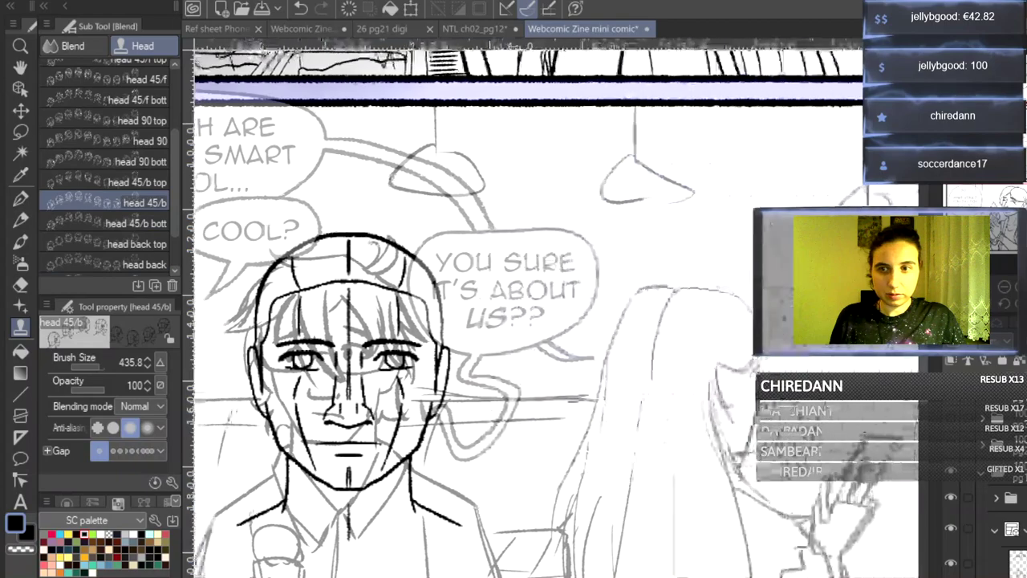
click(665, 375)
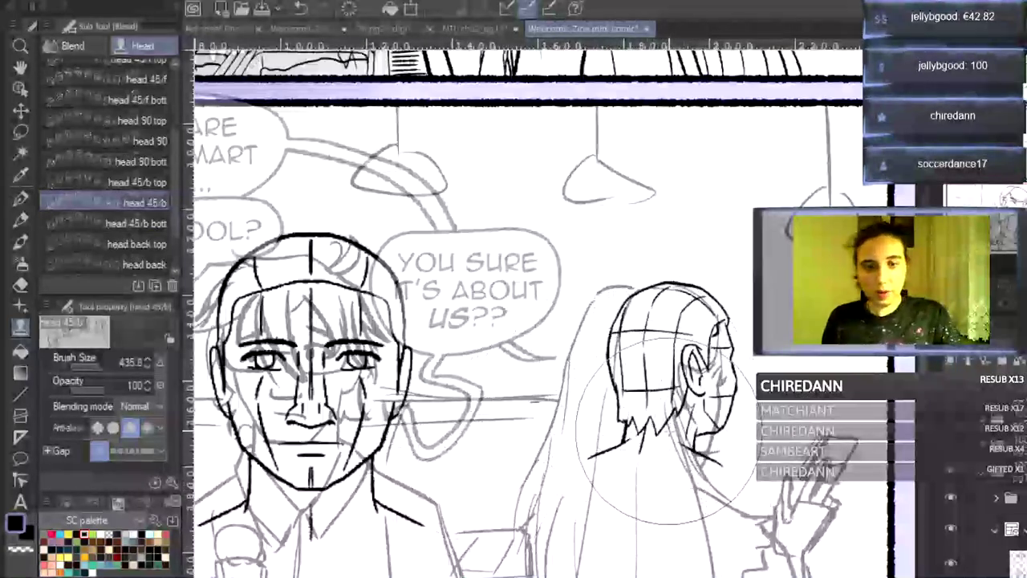
click(21, 131)
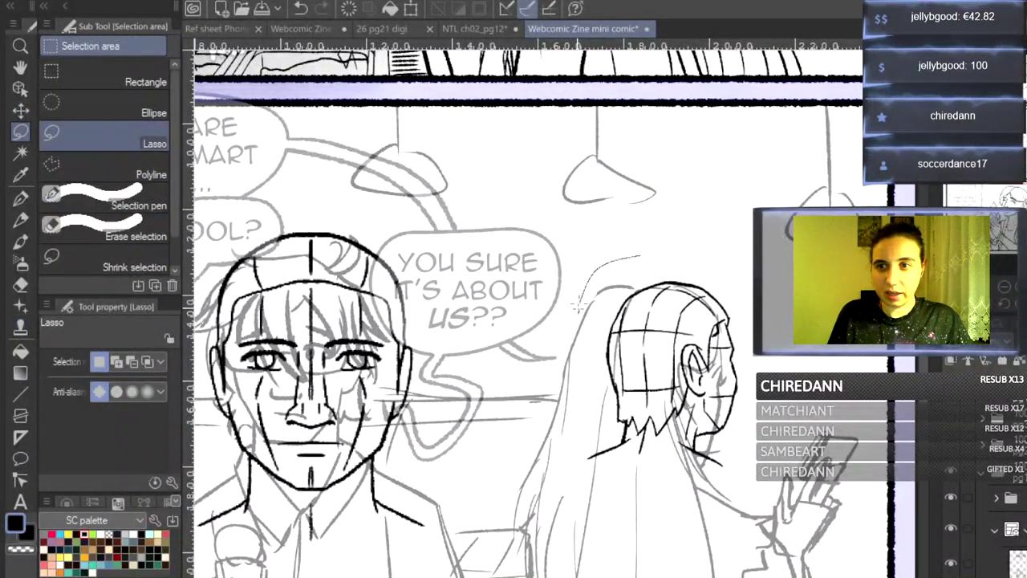
drag(746, 257, 733, 344)
key(t)
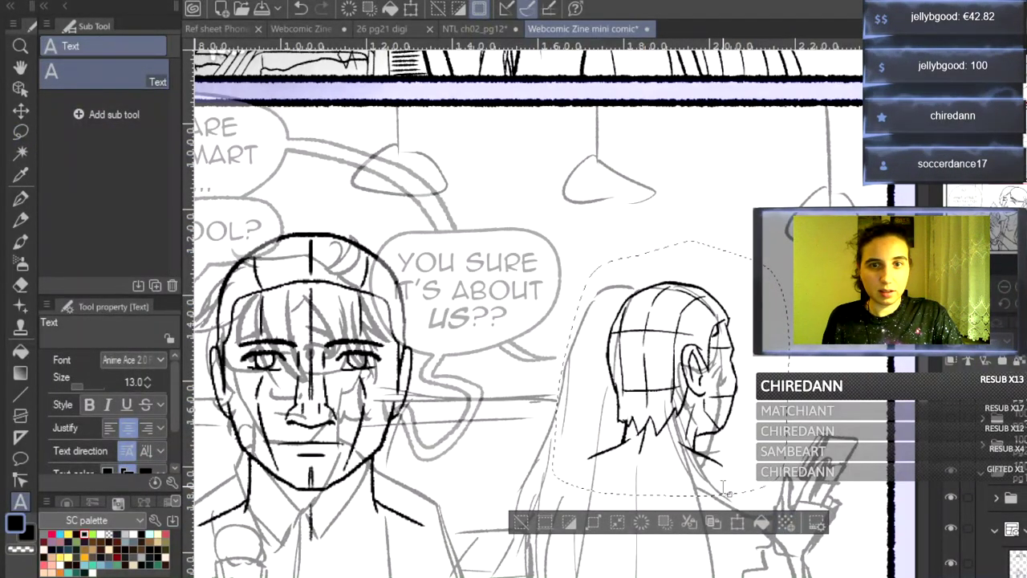
key(ctrl+d)
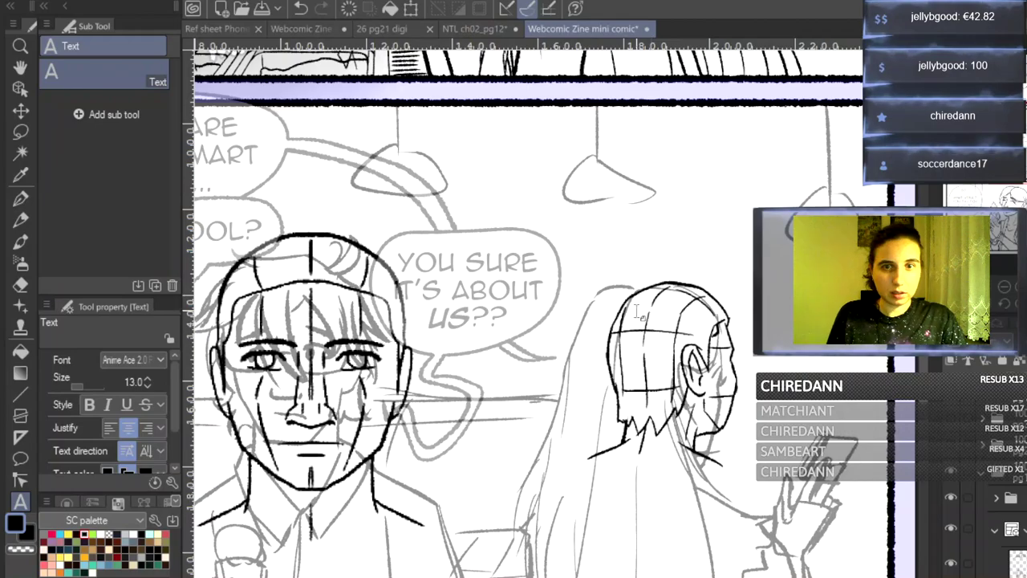
- Lasso the rightmost head guide, scale it to about 116%, and align it with the long-haired character's sketched head
click(25, 93)
click(22, 130)
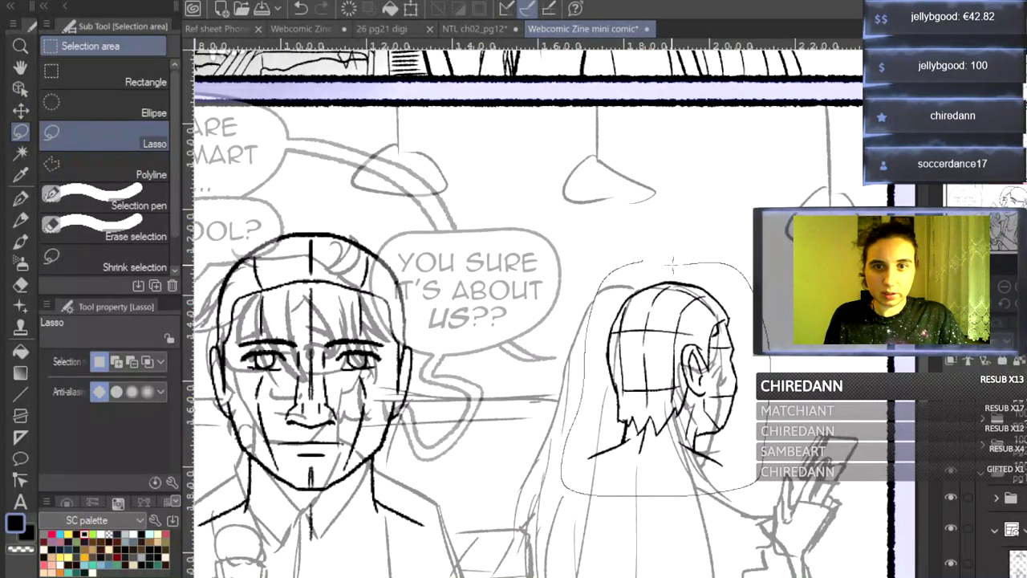
drag(676, 265, 651, 262)
key(ctrl+t)
mouse_move(707, 345)
mouse_down()
mouse_move(673, 365)
mouse_move(691, 357)
mouse_move(505, 361)
mouse_move(338, 321)
mouse_up()
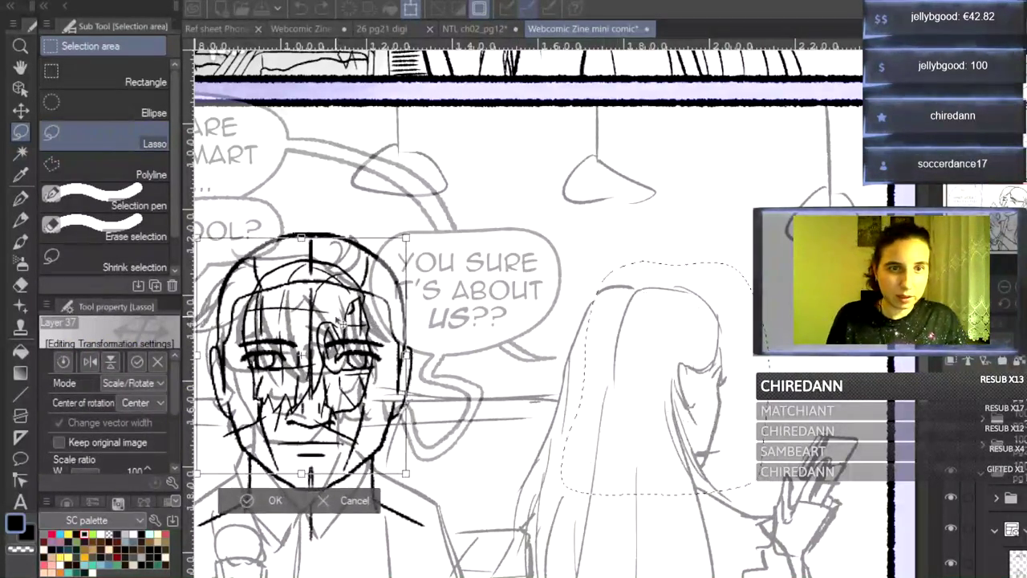
drag(406, 474, 446, 511)
mouse_move(338, 332)
mouse_down()
mouse_move(685, 361)
mouse_move(658, 353)
mouse_up()
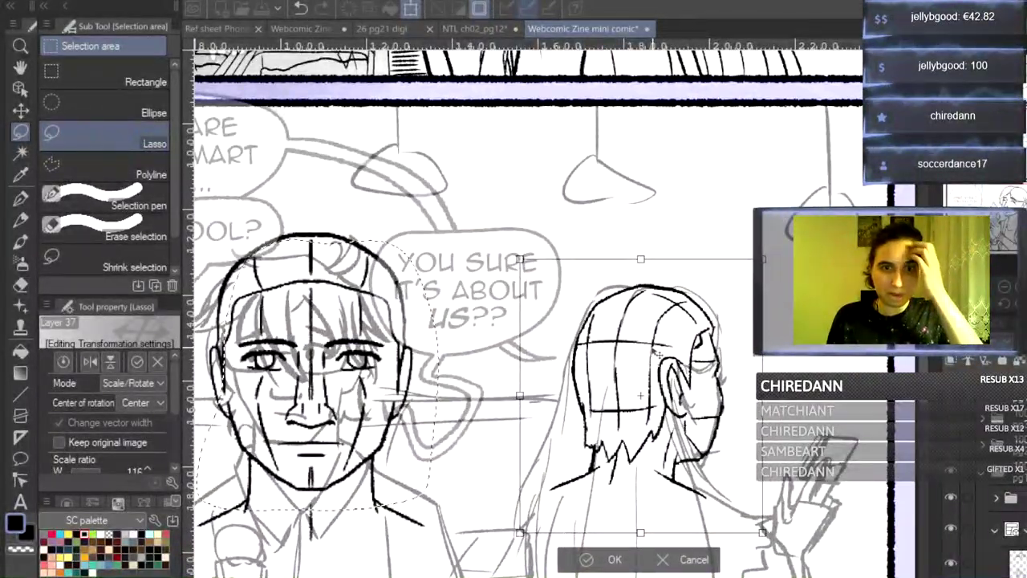
click(610, 560)
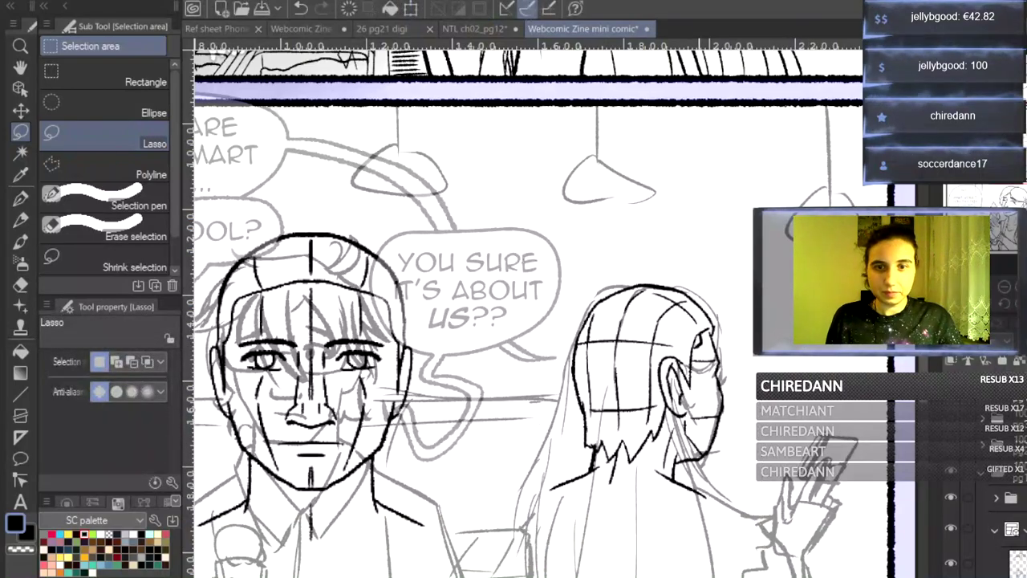
- Lasso the middle front head guide, shrink it, and fit it over the middle character's sketched face
scroll(553, 321, left, 4)
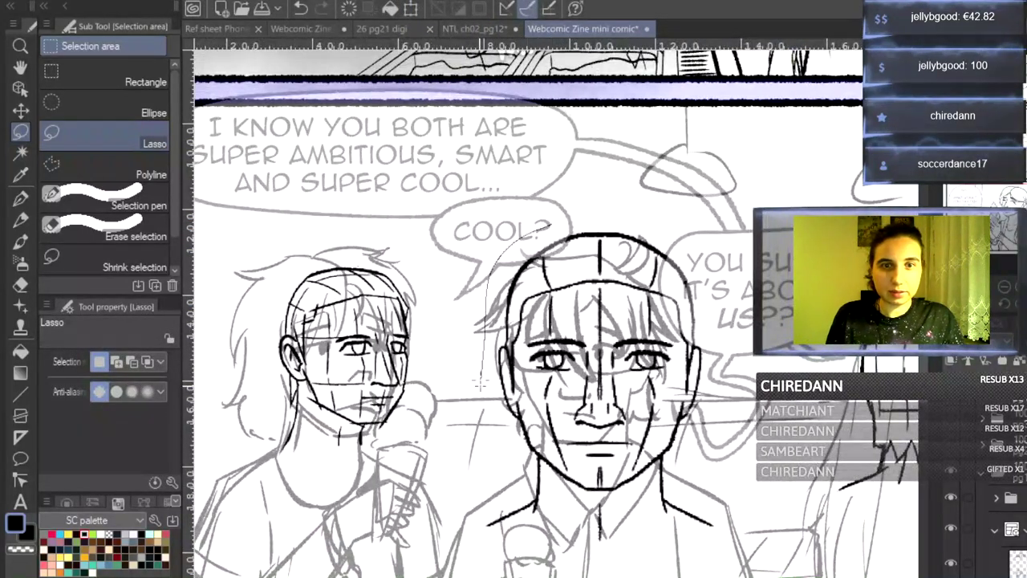
drag(698, 228, 578, 215)
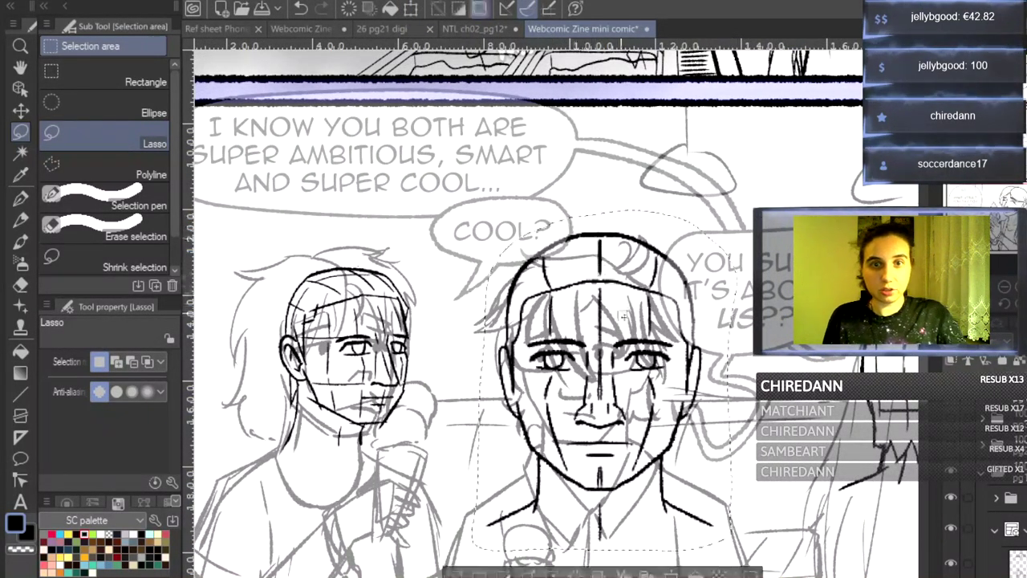
key(ctrl+t)
mouse_move(618, 332)
mouse_down()
mouse_move(618, 374)
mouse_move(614, 364)
mouse_up()
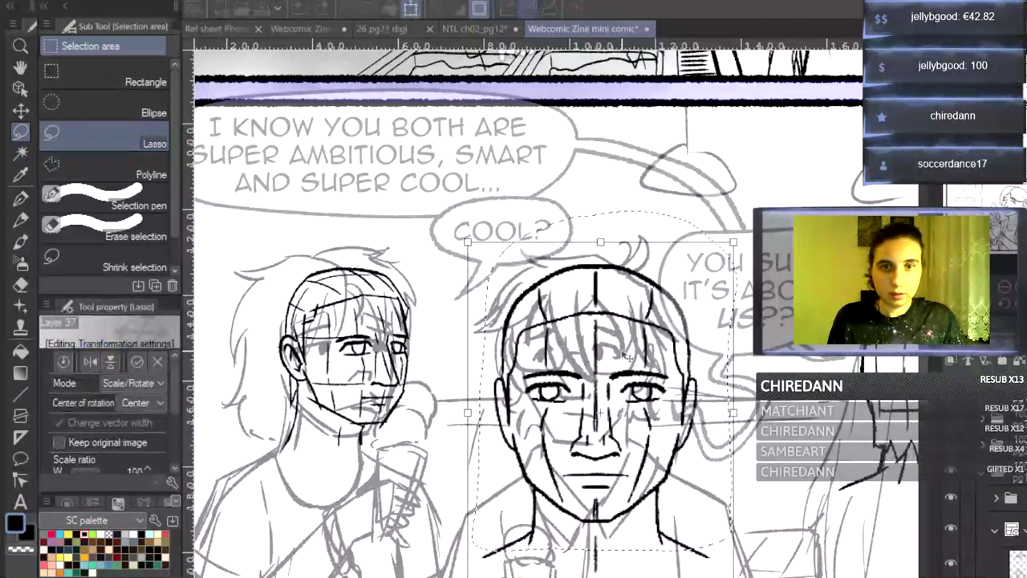
drag(733, 577, 661, 491)
drag(601, 347, 613, 365)
key(Return)
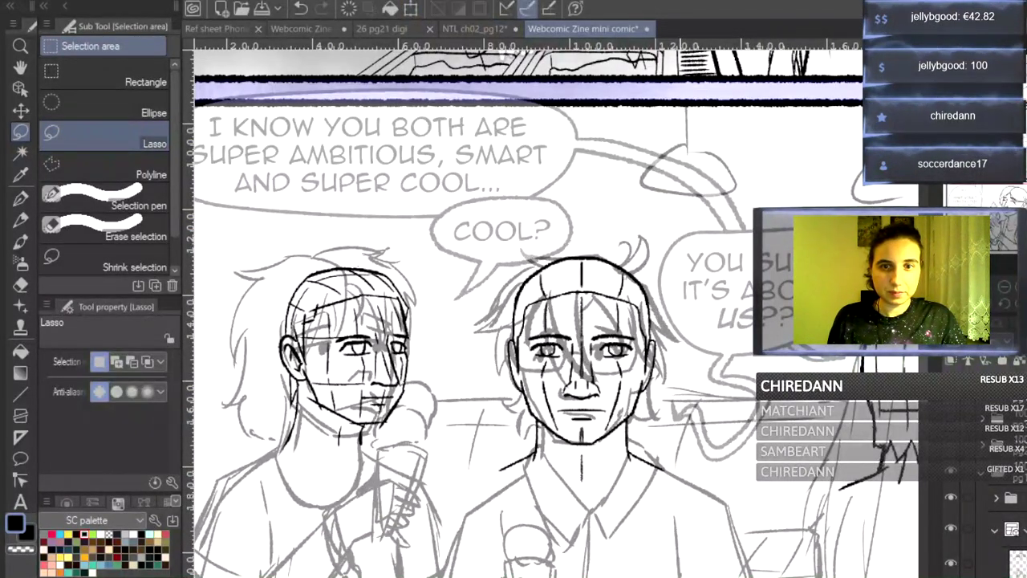
- Lasso the leftmost head guide, scale it to about 116%, and fit it over the leftmost character's sketched face
scroll(555, 321, left, 5)
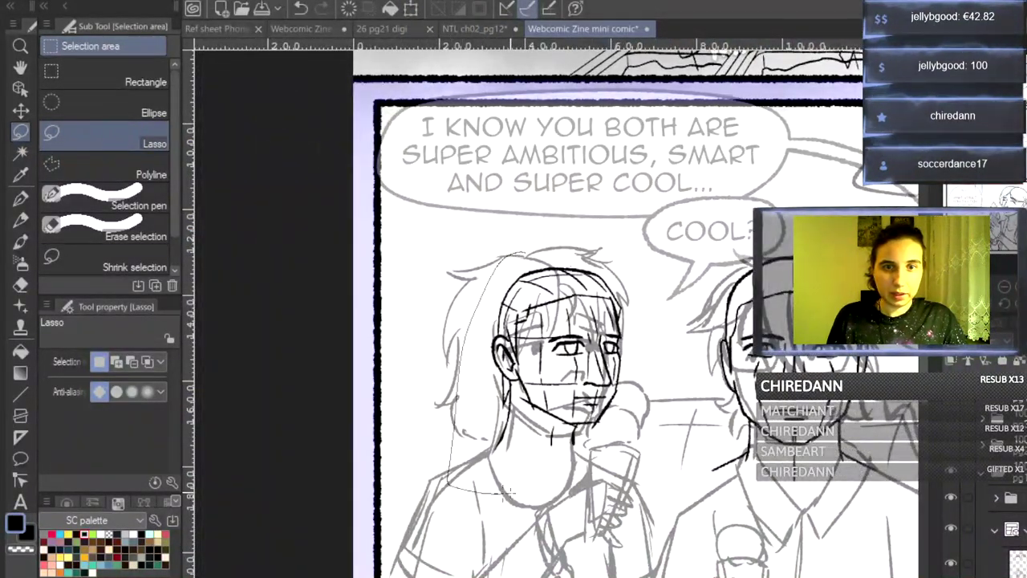
drag(650, 292, 529, 252)
key(ctrl+t)
drag(585, 304, 573, 316)
drag(638, 253, 660, 226)
drag(431, 505, 422, 517)
drag(568, 321, 554, 322)
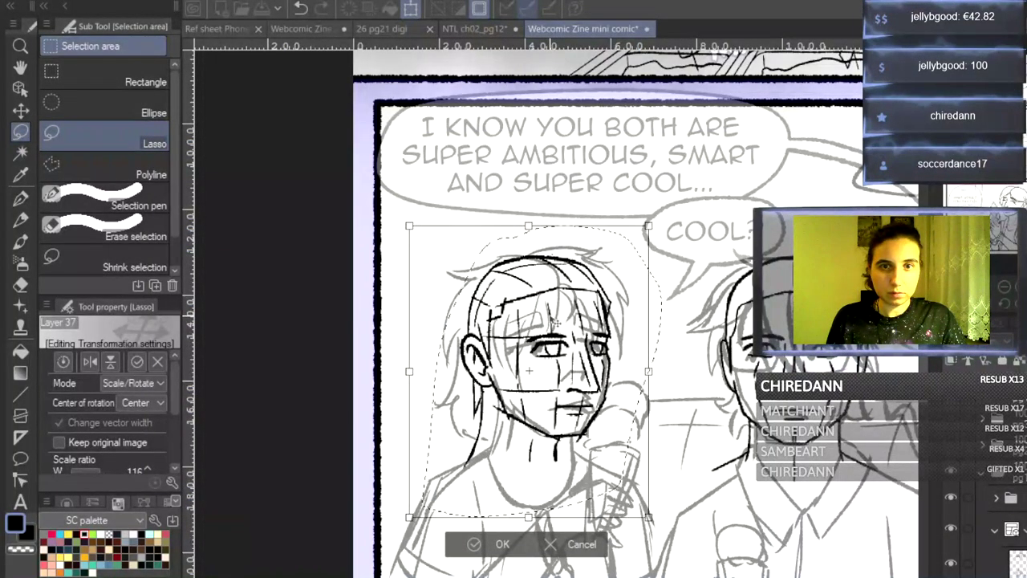
click(500, 546)
- Fade the head guides to grey and draw the leftmost character's eyes with the Real G-Pen at size 157.8
click(1003, 326)
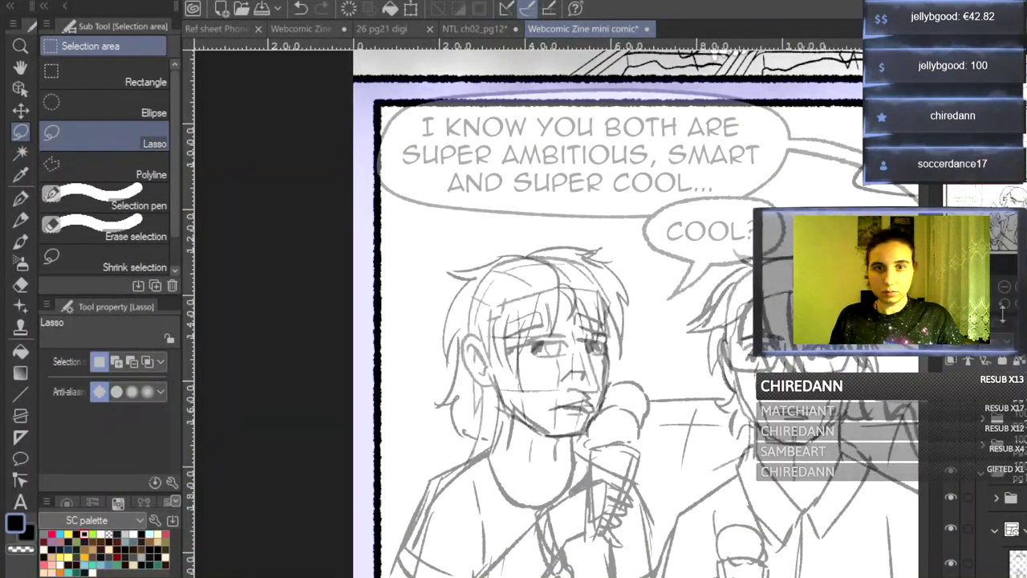
key(ctrl+plus)
key(ctrl+plus)
click(21, 200)
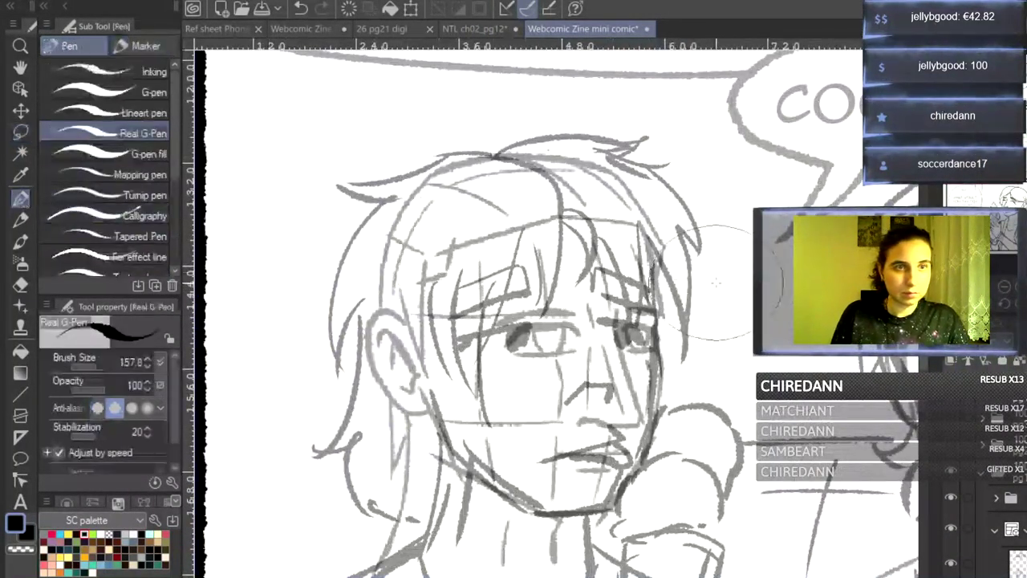
scroll(562, 337, up, 1)
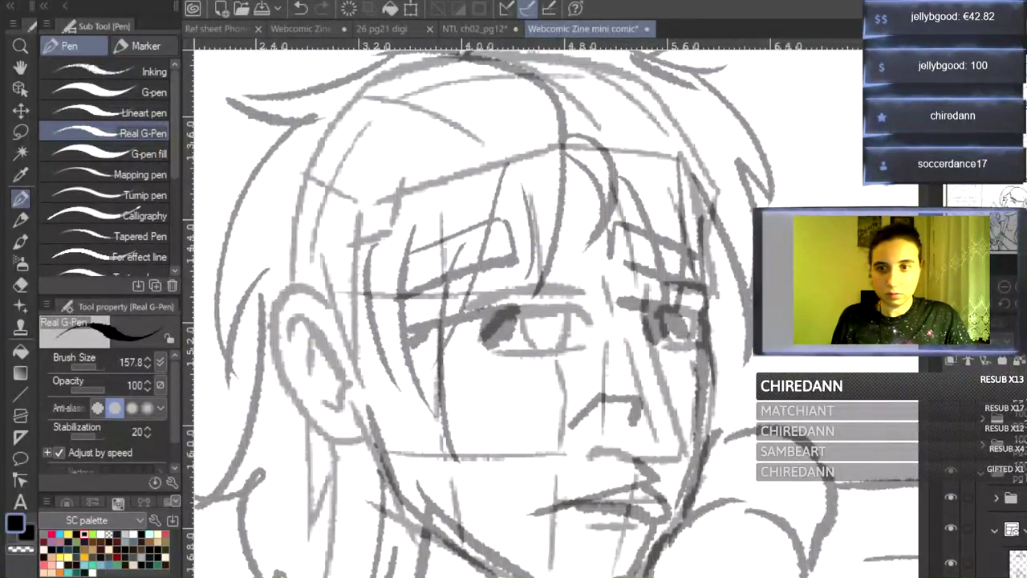
mouse_move(480, 338)
mouse_down()
mouse_move(509, 317)
mouse_move(583, 318)
mouse_move(551, 345)
mouse_move(570, 346)
mouse_move(584, 315)
mouse_up()
drag(506, 350, 567, 351)
mouse_move(644, 310)
mouse_down()
mouse_move(704, 323)
mouse_move(681, 346)
mouse_move(703, 326)
mouse_move(693, 346)
mouse_up()
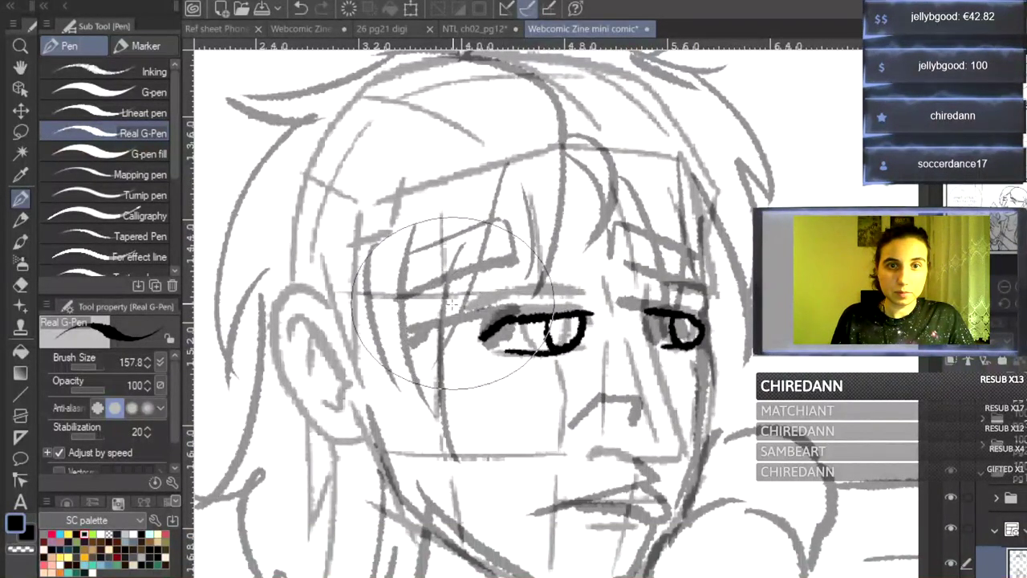
- Draw eyelid creases and slanted, blocky eyebrow outlines above the leftmost character's eyes
drag(453, 303, 564, 252)
key(ctrl+z)
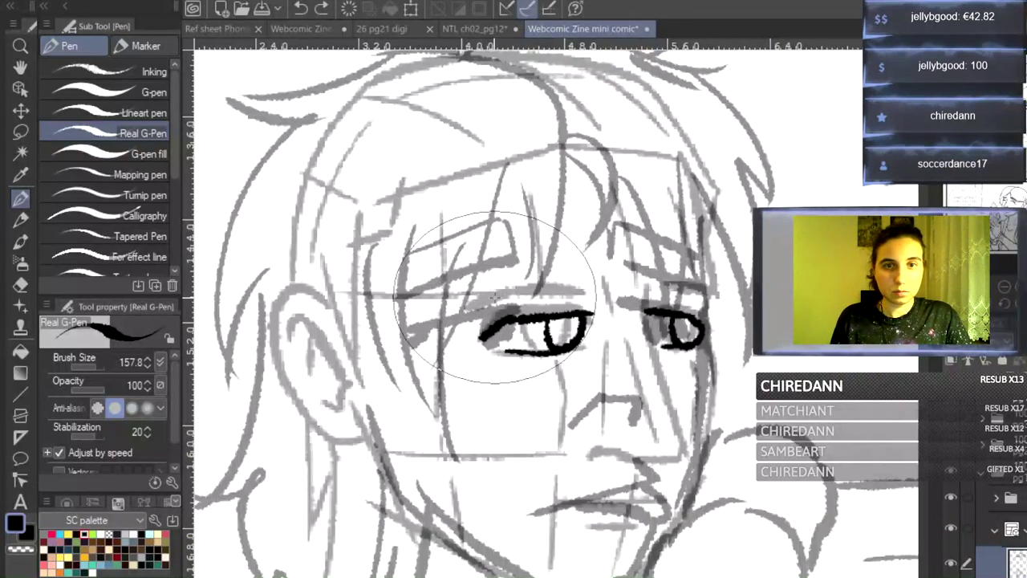
drag(653, 293, 698, 290)
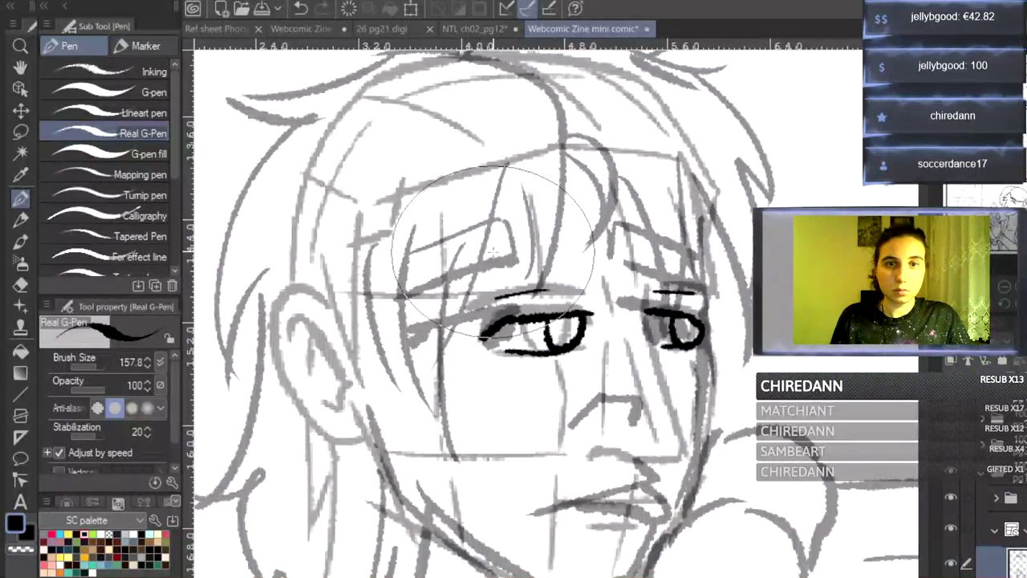
drag(462, 295, 578, 269)
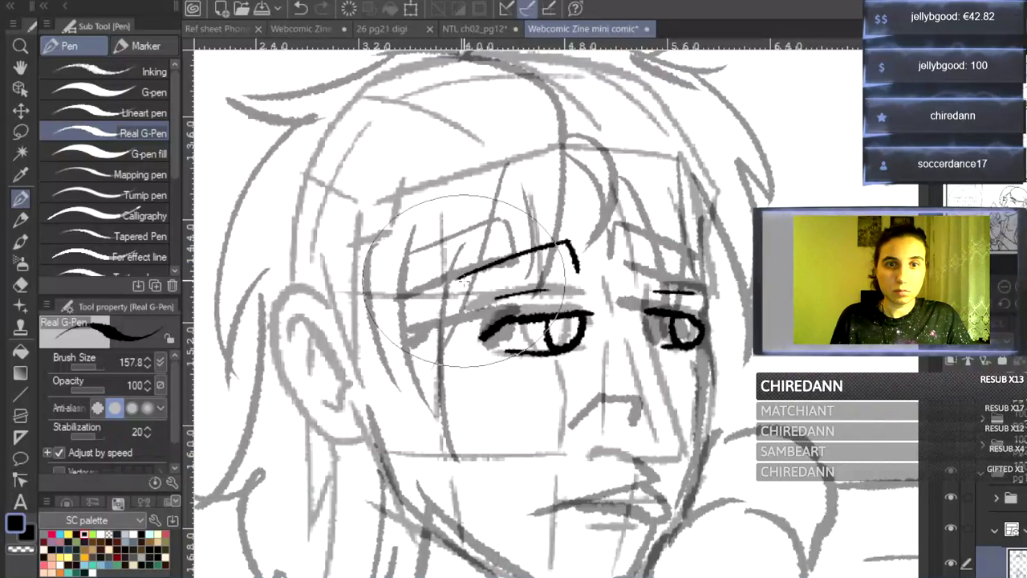
drag(464, 296, 578, 271)
mouse_move(652, 276)
mouse_down()
mouse_move(661, 241)
mouse_move(717, 269)
mouse_up()
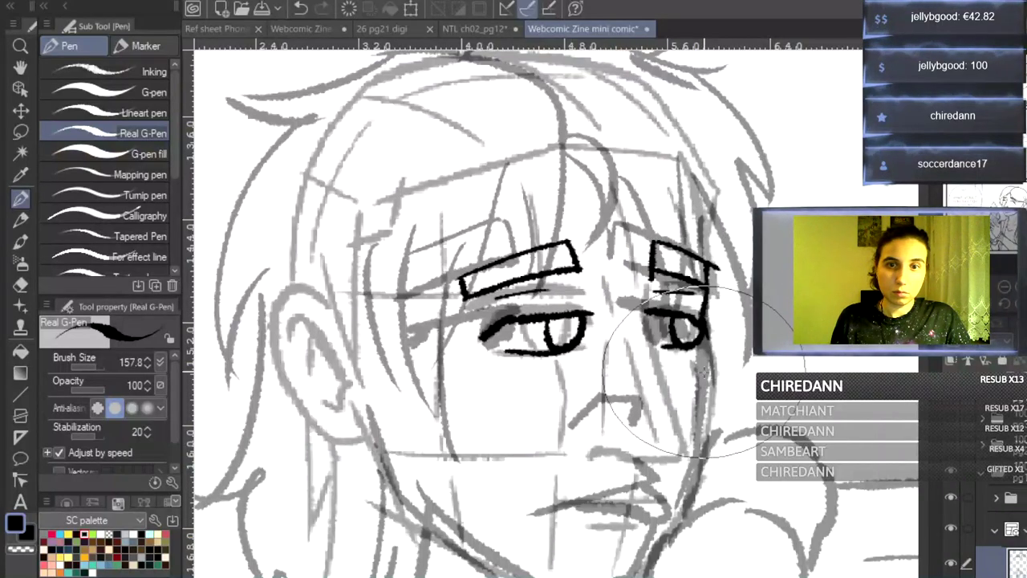
- Draw the far cheek contour and the closed lips of the leftmost character
drag(705, 327, 704, 378)
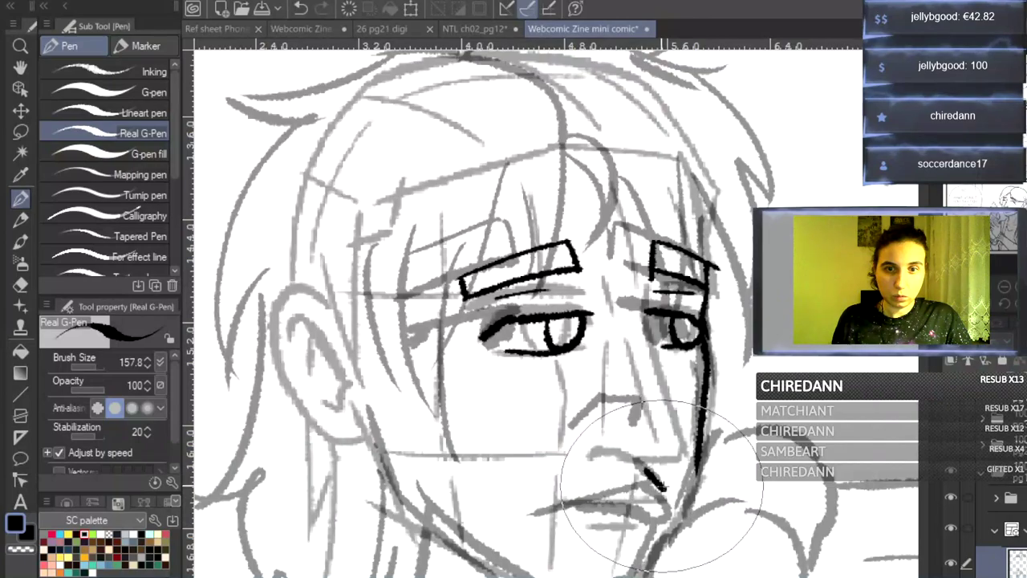
drag(662, 487, 590, 504)
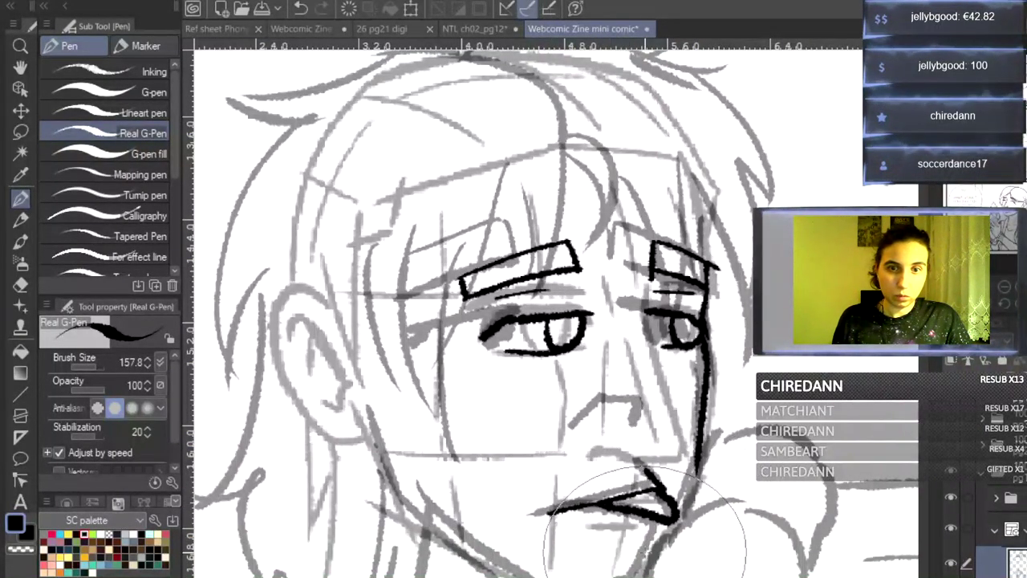
drag(640, 536, 667, 509)
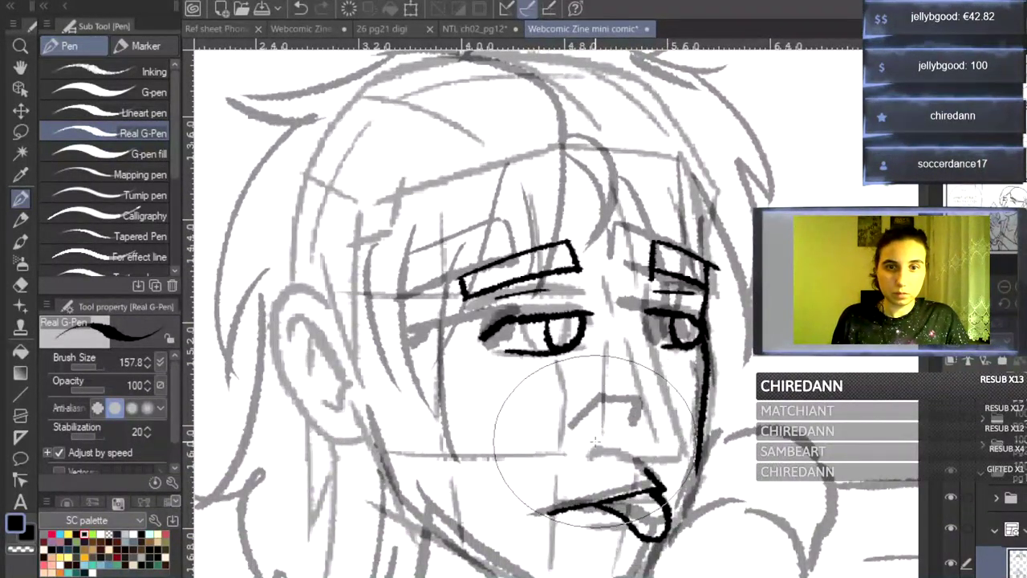
- Draw the leftmost character's nose with a bridge line, a rounded tip and a short nostril stroke
drag(659, 427, 664, 445)
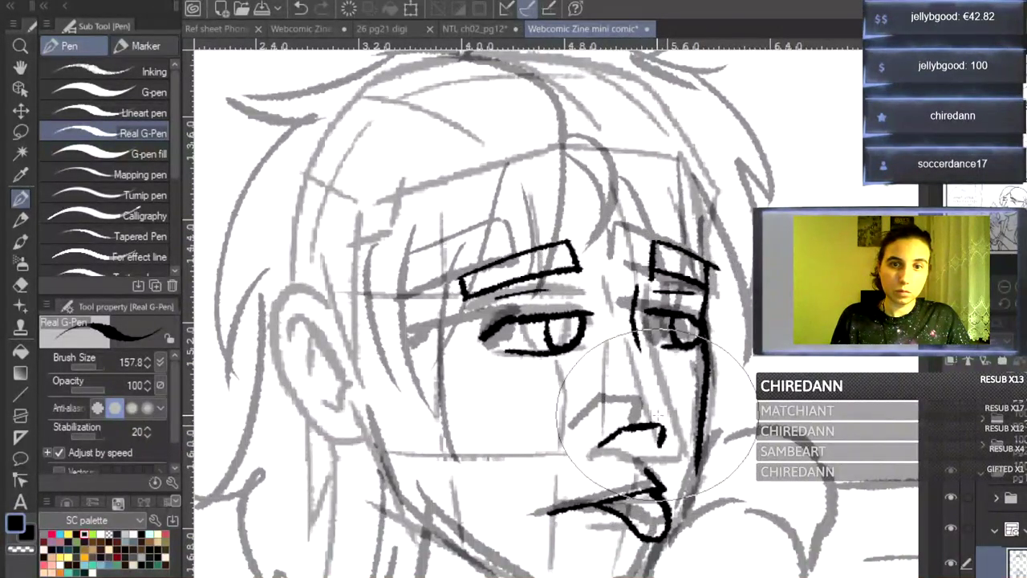
drag(635, 329, 678, 442)
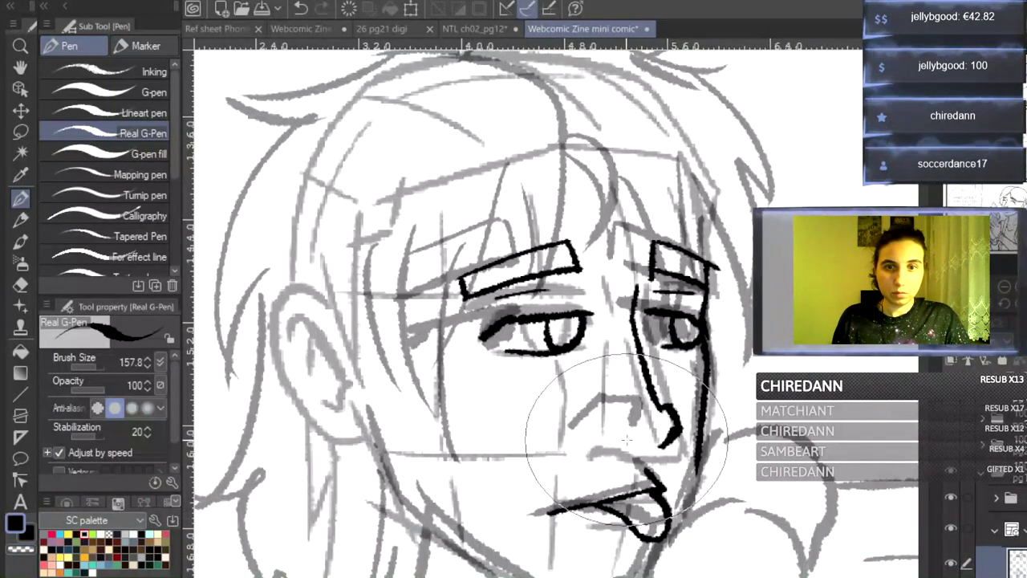
drag(616, 440, 637, 434)
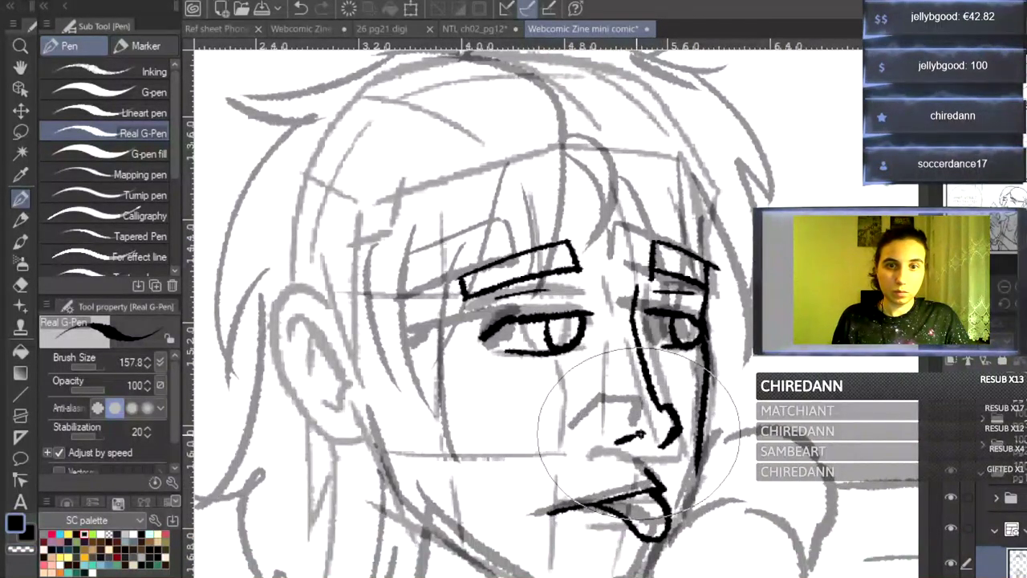
- Outline the ice cream scoops in front of the leftmost character's mouth and chin
scroll(554, 321, down, 4)
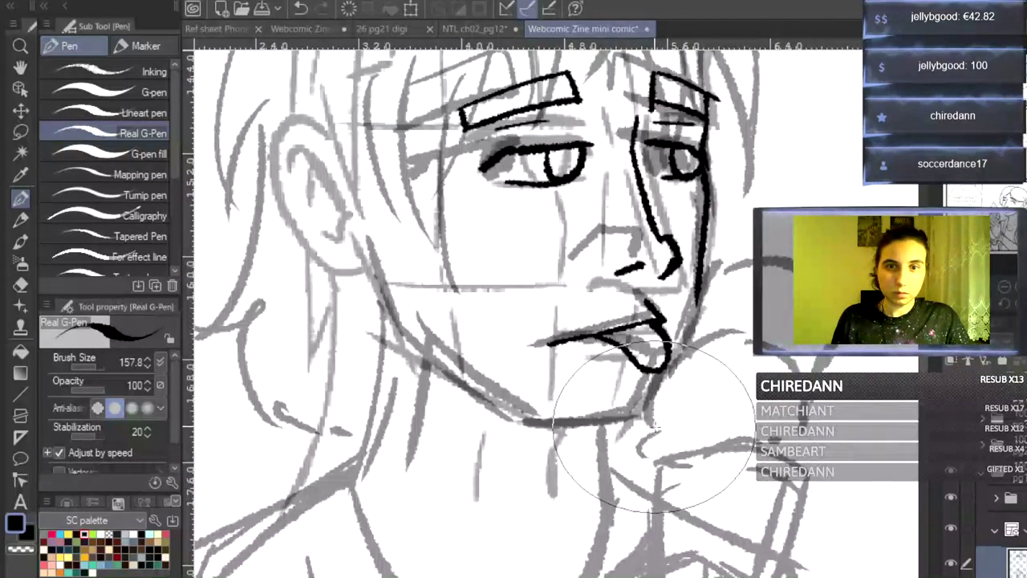
mouse_move(654, 425)
mouse_down()
mouse_move(661, 378)
mouse_move(684, 356)
mouse_up()
drag(696, 316, 761, 393)
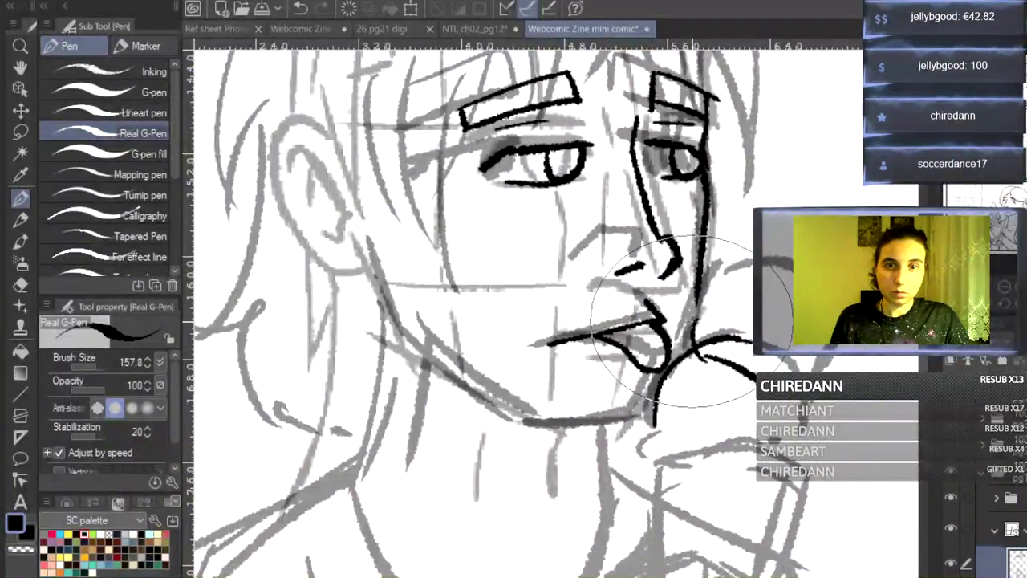
drag(698, 300, 754, 269)
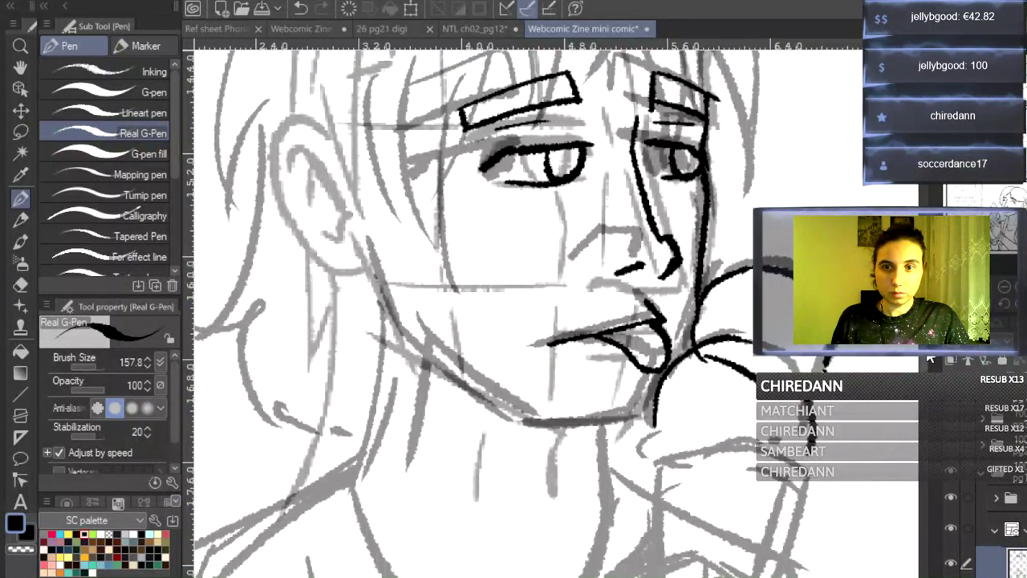
scroll(690, 289, down, 3)
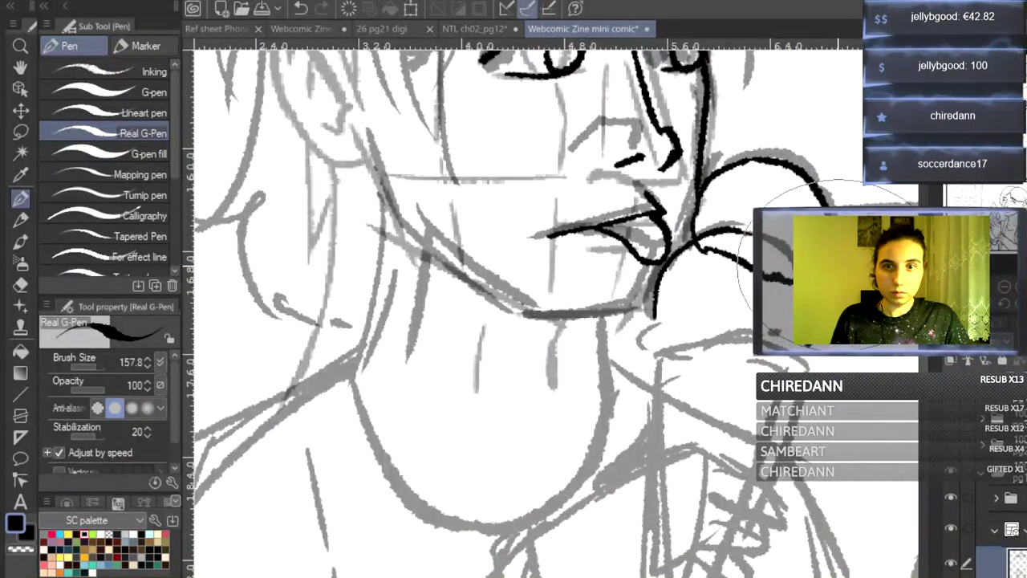
drag(658, 343, 727, 338)
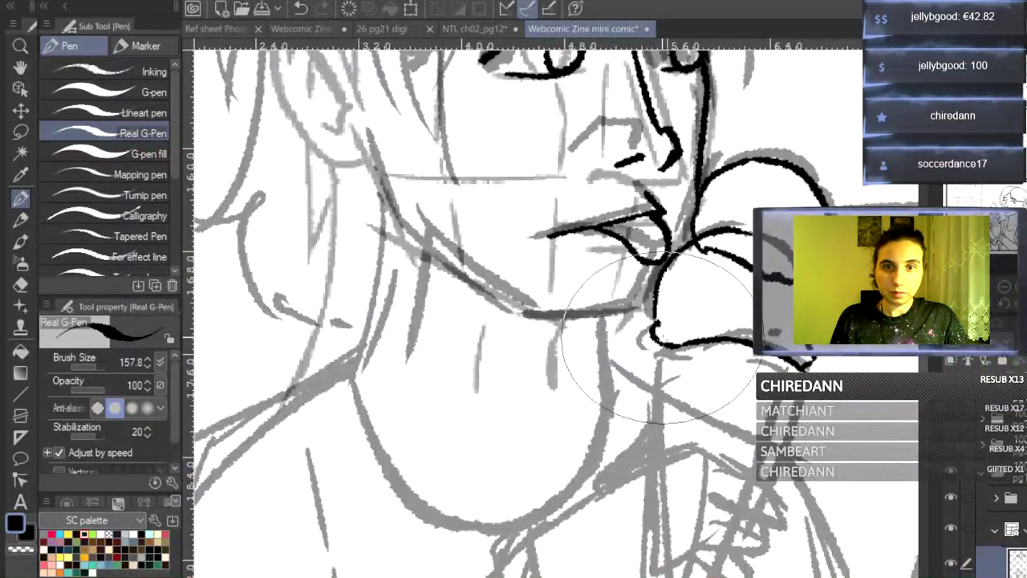
- Outline the ice cream cone beneath the scoops and add a curved line across its upper part
drag(658, 349, 657, 451)
key(ctrl+z)
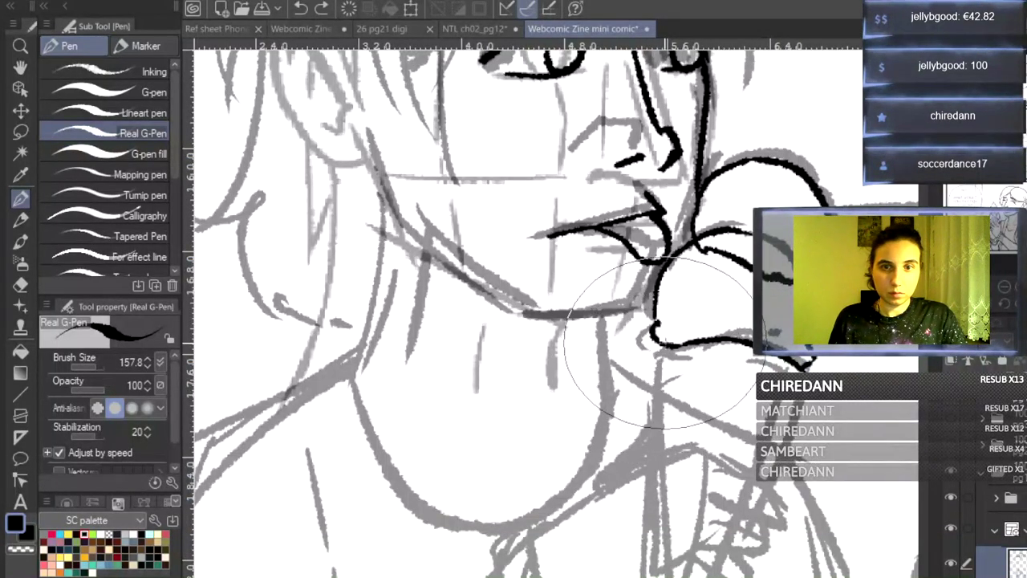
drag(657, 347, 656, 395)
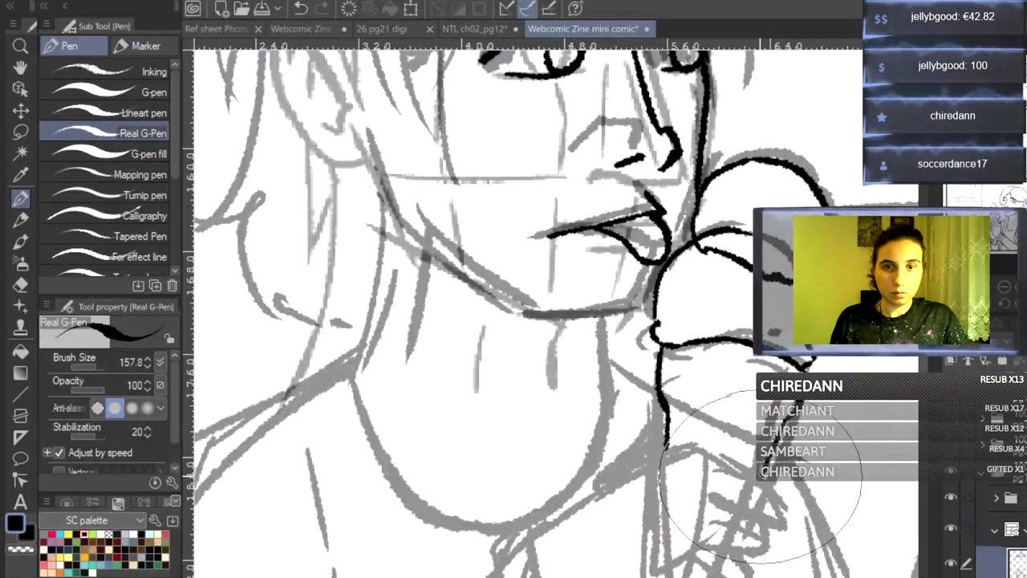
scroll(669, 281, down, 2)
drag(685, 279, 772, 296)
- Draw the leftmost character's hand gripping the cone, with the back of the hand, curled fingers and lower palm edge
drag(598, 380, 666, 312)
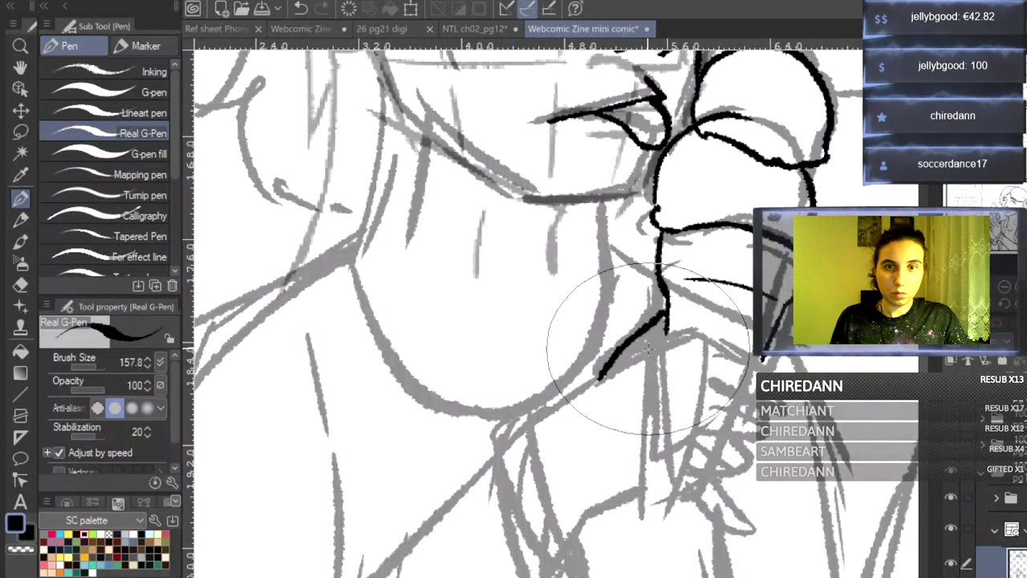
drag(644, 347, 669, 345)
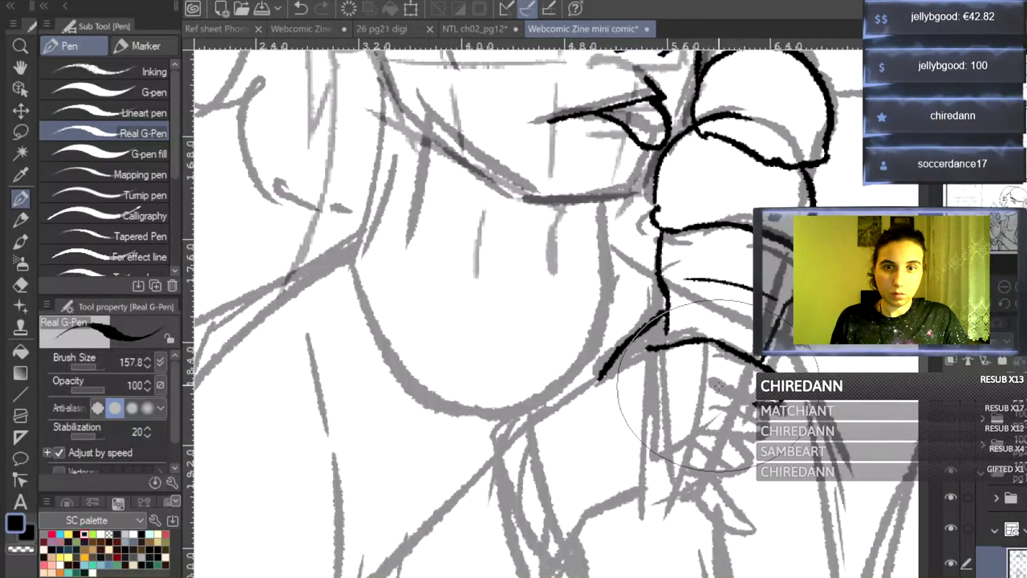
mouse_move(762, 433)
mouse_down()
mouse_move(701, 428)
mouse_move(765, 440)
mouse_move(729, 451)
mouse_move(701, 430)
mouse_move(740, 445)
mouse_move(746, 458)
mouse_move(696, 464)
mouse_move(744, 468)
mouse_move(703, 488)
mouse_move(694, 470)
mouse_move(725, 481)
mouse_up()
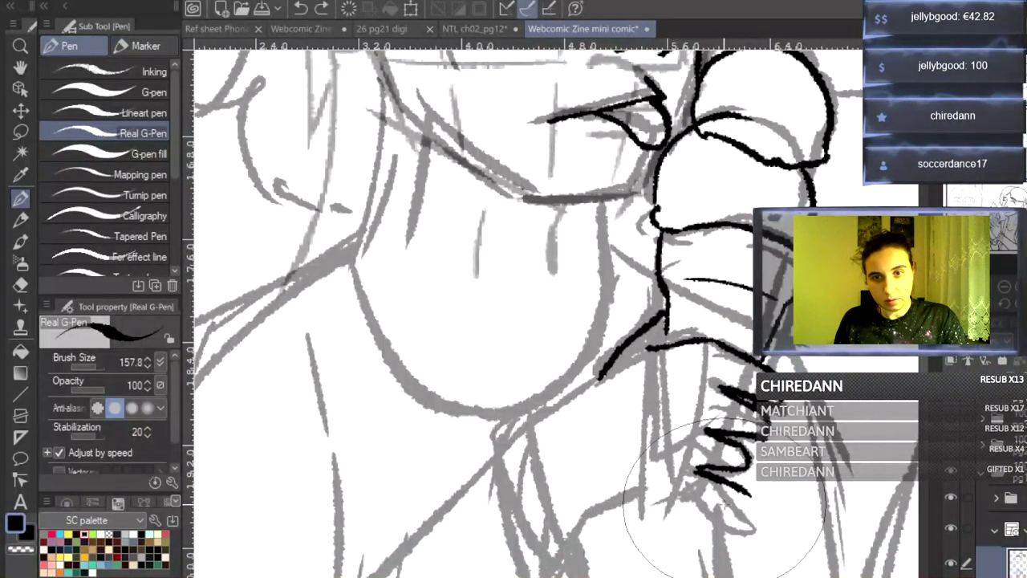
mouse_move(703, 476)
mouse_down()
mouse_move(766, 493)
mouse_move(769, 506)
mouse_move(691, 504)
mouse_up()
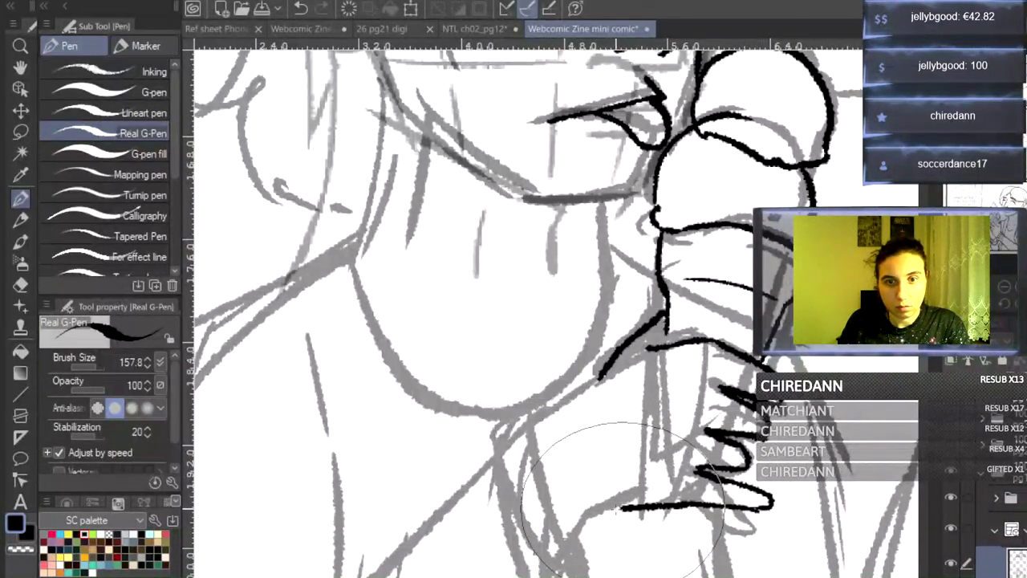
- Draw the wrist and the upper edge of the forearm running diagonally down from the hand holding the cone
drag(594, 382, 582, 409)
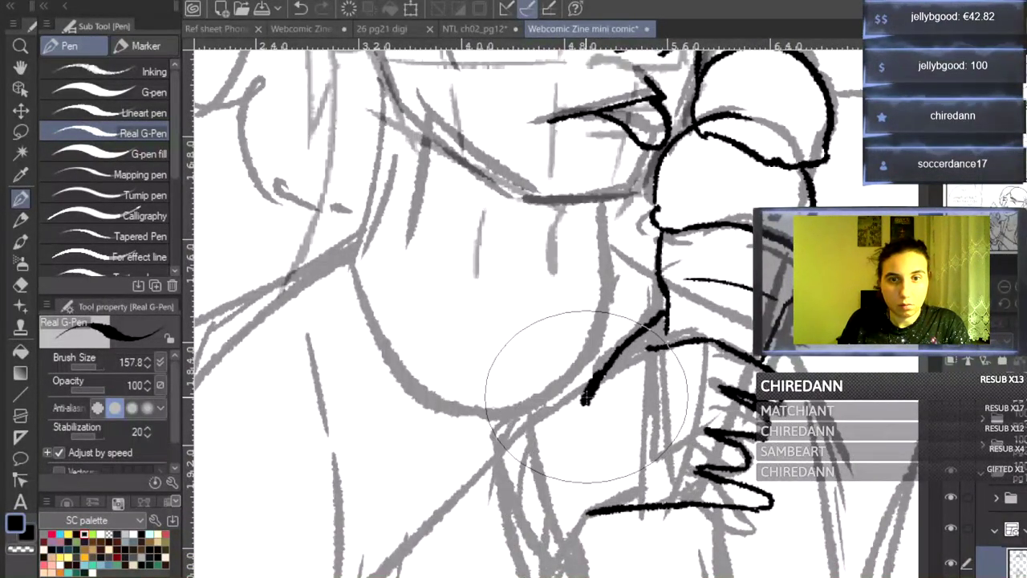
key(ctrl+z)
mouse_move(611, 363)
mouse_down()
mouse_move(578, 396)
mouse_move(569, 437)
mouse_up()
drag(582, 392, 540, 433)
key(ctrl+z)
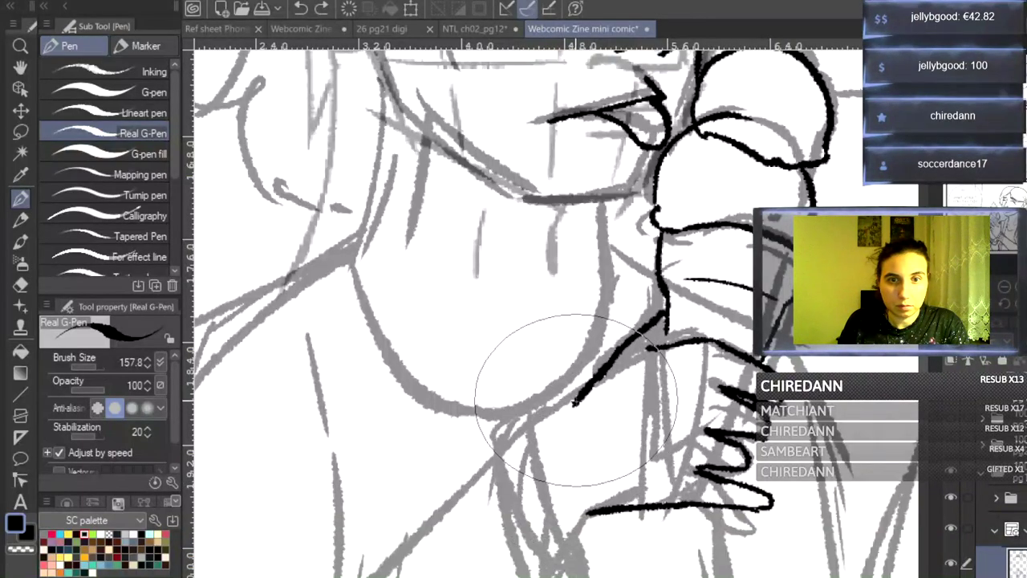
drag(572, 409, 434, 537)
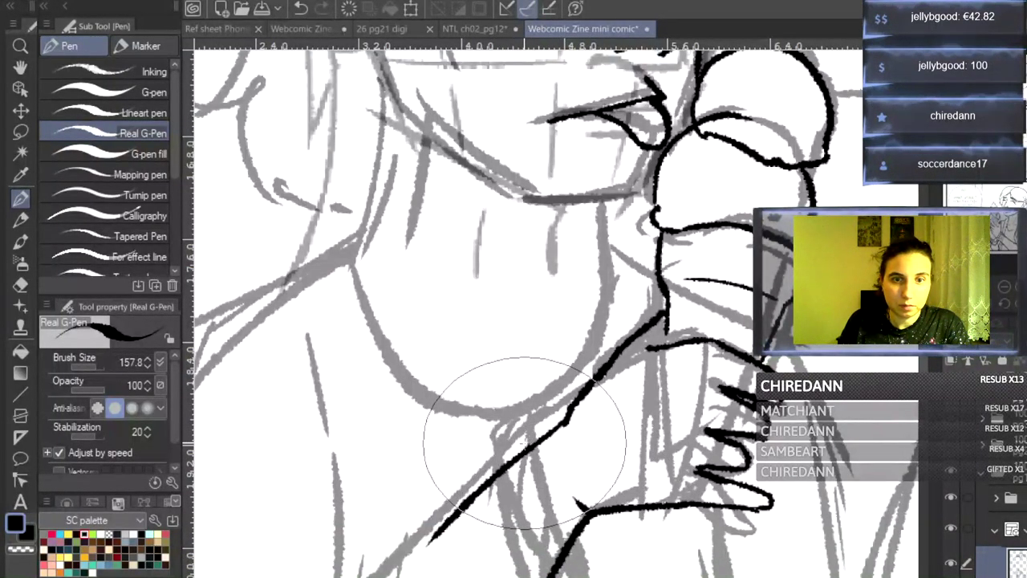
- Draw a narrow bracelet loop hanging across the wrist, ending in a rounded drop-shaped tip
drag(526, 433, 506, 517)
mouse_move(522, 434)
mouse_down()
mouse_move(552, 436)
mouse_move(535, 462)
mouse_move(554, 577)
mouse_up()
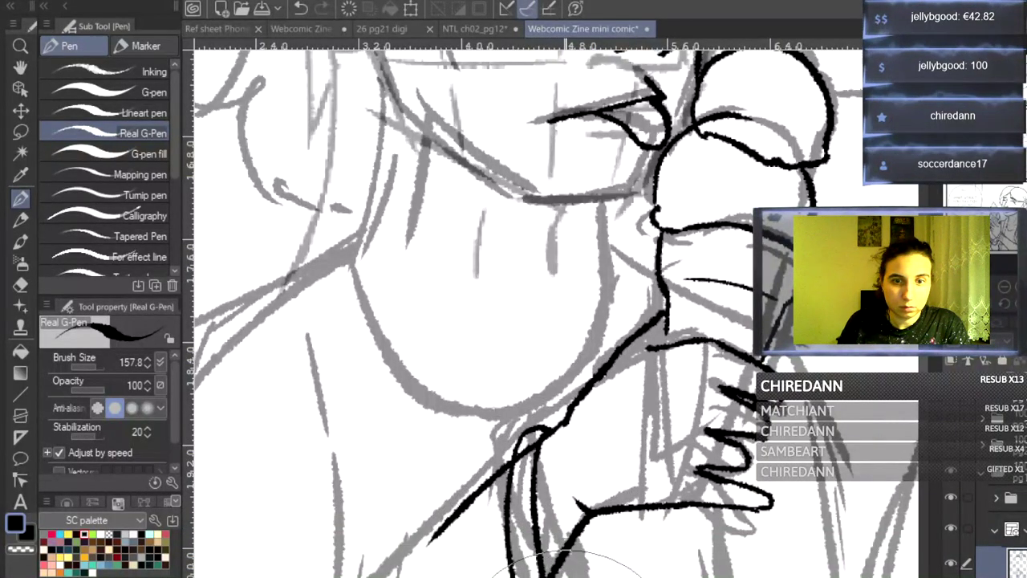
drag(922, 362, 923, 393)
mouse_move(559, 375)
mouse_down()
mouse_move(596, 412)
mouse_move(586, 439)
mouse_up()
mouse_move(539, 399)
mouse_down()
mouse_move(546, 429)
mouse_move(577, 451)
mouse_move(591, 422)
mouse_up()
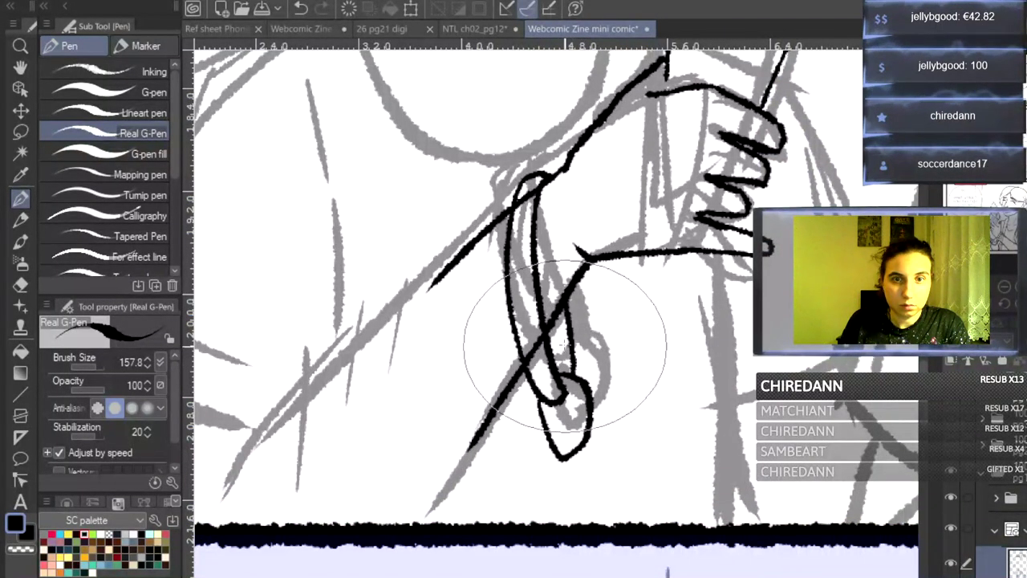
- Extend both forearm edges toward the lower panel border and draw the upper arm's line beneath the near sleeve
mouse_move(429, 287)
mouse_down()
mouse_move(275, 412)
mouse_move(207, 510)
mouse_up()
drag(473, 440, 418, 531)
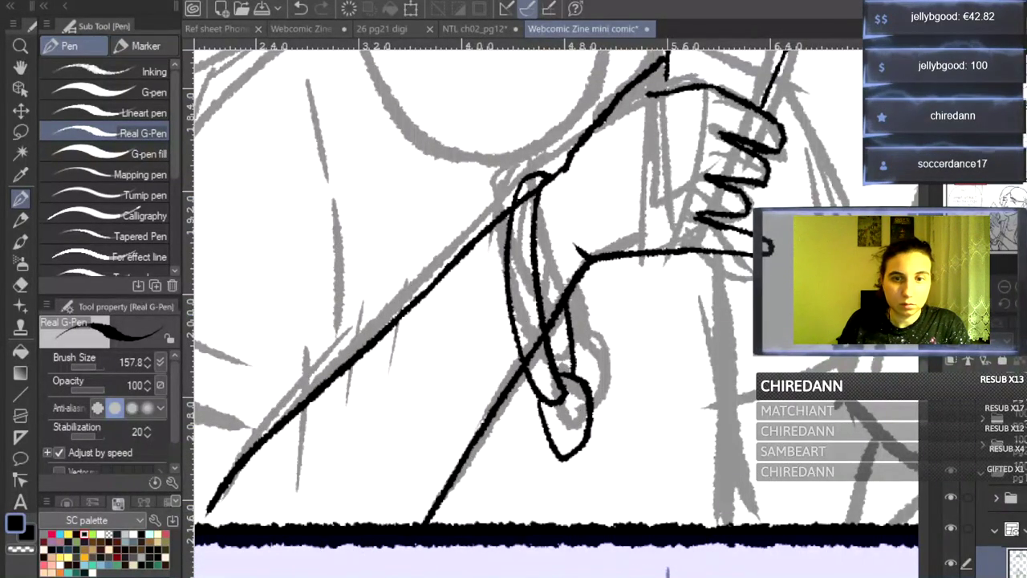
drag(483, 420, 633, 420)
drag(297, 393, 304, 536)
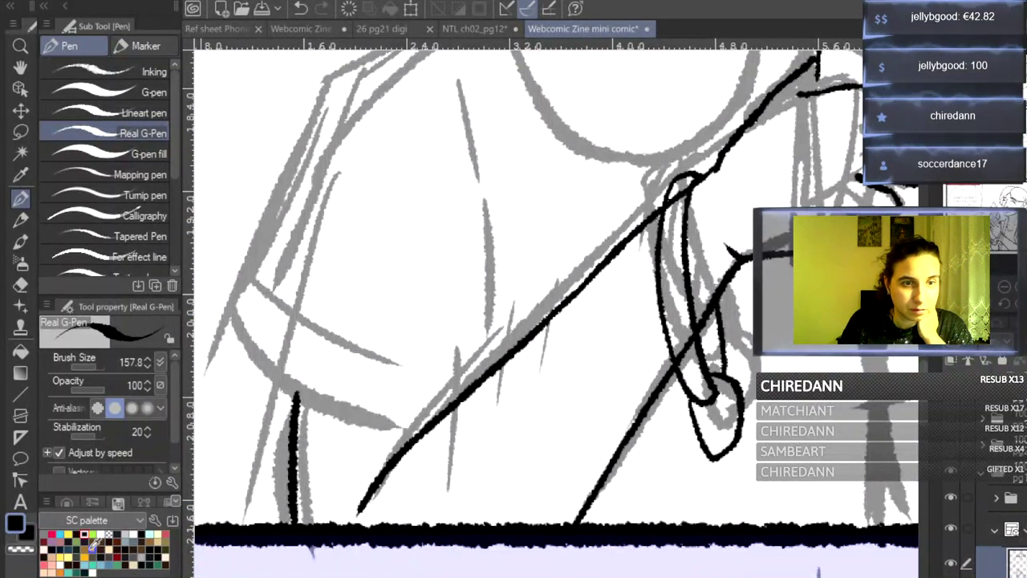
- Add three short brown strokes across the upper edge of the leftmost character's forearm
drag(457, 351, 453, 435)
drag(507, 321, 499, 418)
drag(548, 283, 540, 370)
- Switch back to black and draw the near shoulder and shirt sleeve with its hem, inner hem line and armhole seam
drag(924, 408, 924, 393)
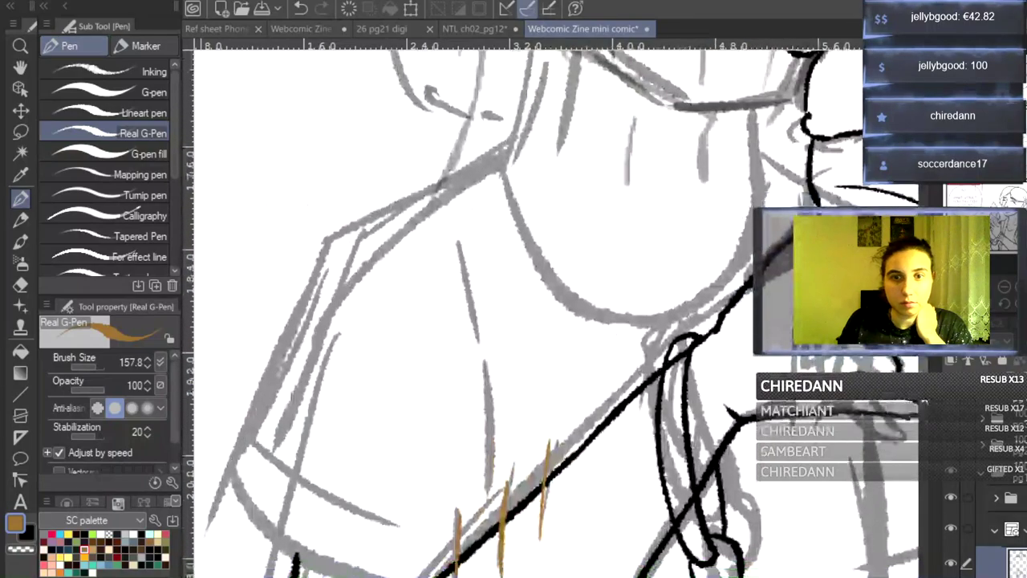
click(28, 534)
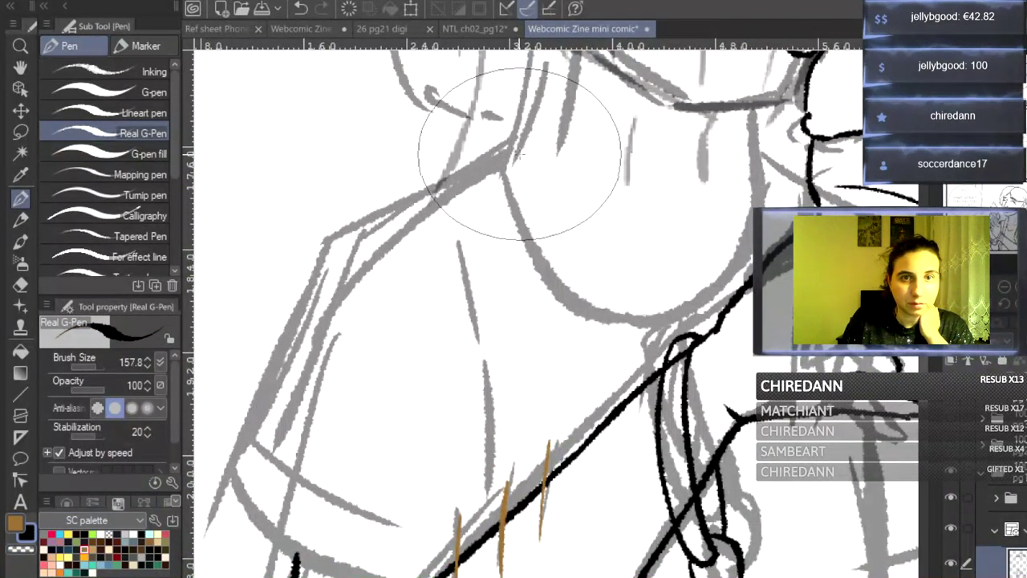
mouse_move(504, 145)
mouse_down()
mouse_move(353, 234)
mouse_move(319, 270)
mouse_move(255, 397)
mouse_move(223, 506)
mouse_move(298, 571)
mouse_up()
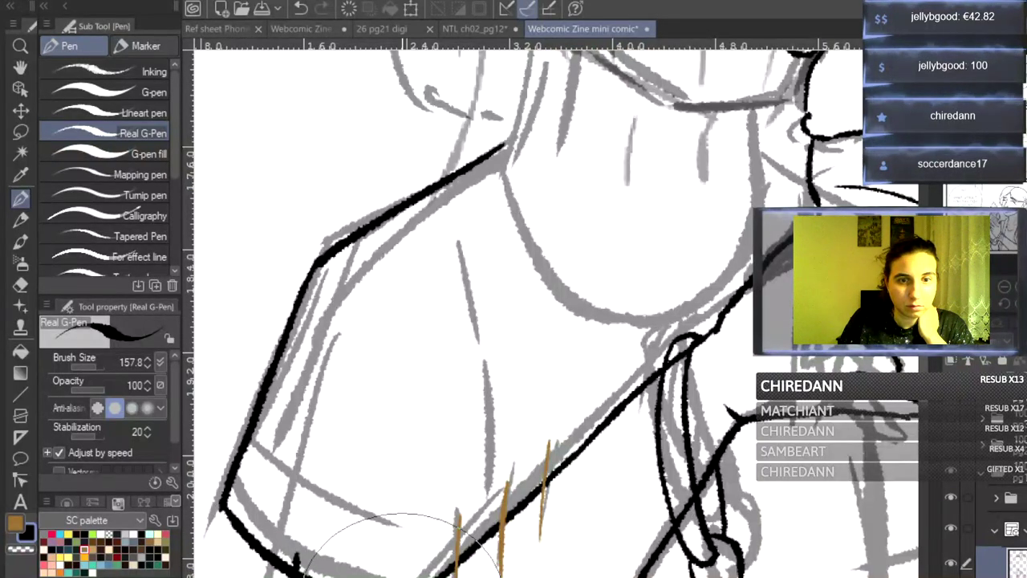
drag(249, 481, 418, 565)
mouse_move(454, 207)
mouse_down()
mouse_move(492, 379)
mouse_move(497, 513)
mouse_up()
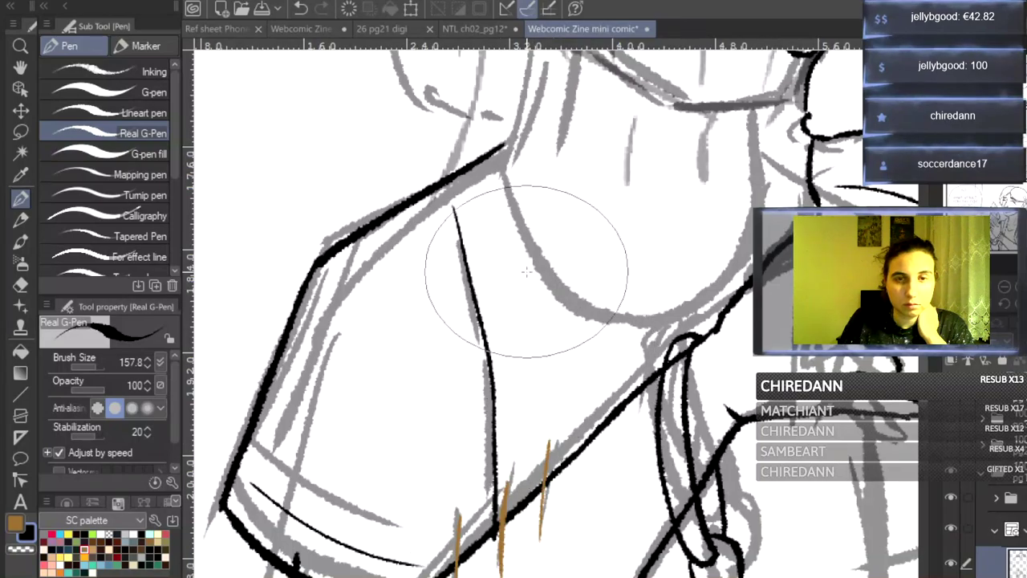
- Draw the shirt's curved neckline, the far shoulder line, the torso side and the far sleeve with its hem
mouse_move(496, 147)
mouse_down()
mouse_move(585, 289)
mouse_move(696, 294)
mouse_move(750, 216)
mouse_move(752, 130)
mouse_move(782, 170)
mouse_move(814, 189)
mouse_up()
scroll(554, 313, right, 5)
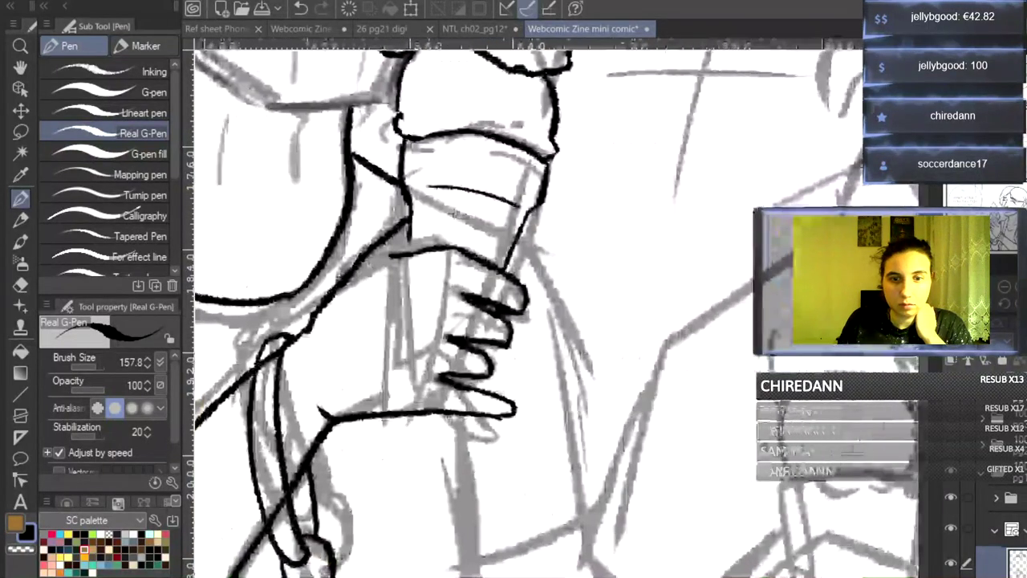
mouse_move(502, 240)
mouse_down()
mouse_move(535, 277)
mouse_move(600, 485)
mouse_up()
mouse_move(451, 417)
mouse_down()
mouse_move(473, 549)
mouse_move(459, 564)
mouse_move(620, 484)
mouse_up()
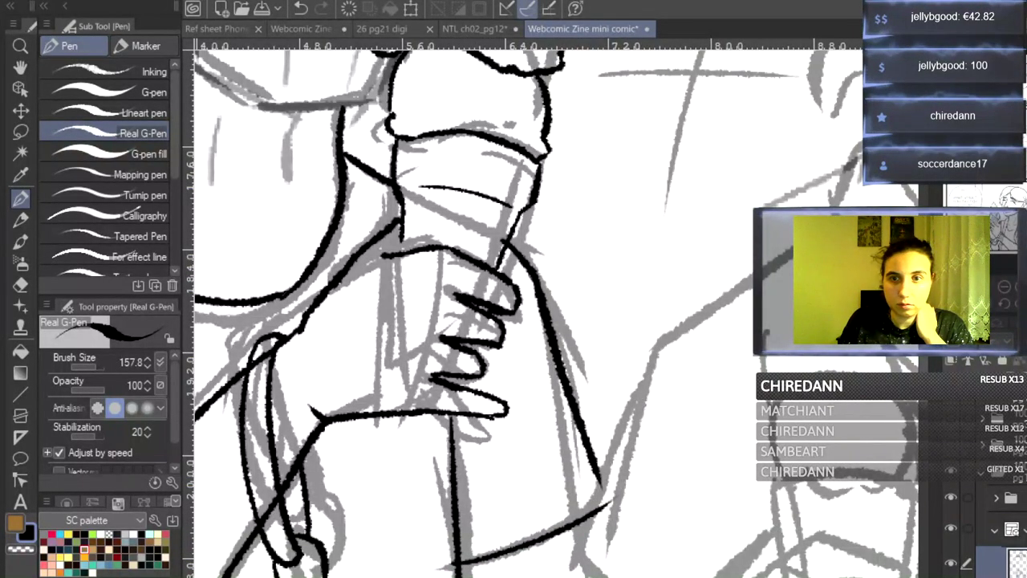
- Draw the leftmost character's chin and near jawline, plus the near side of the neck and a short throat line
scroll(458, 297, down, 5)
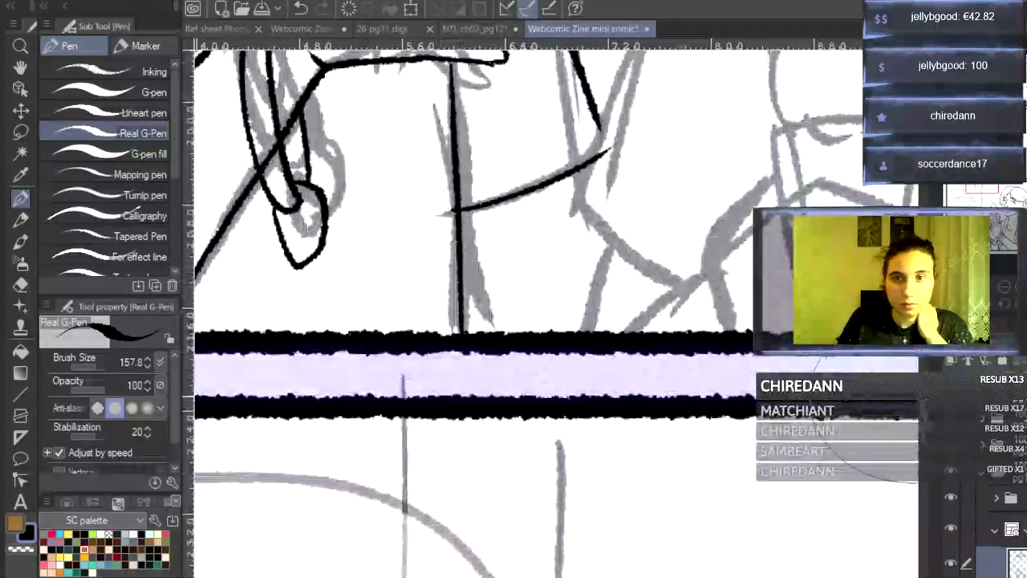
scroll(458, 298, up, 6)
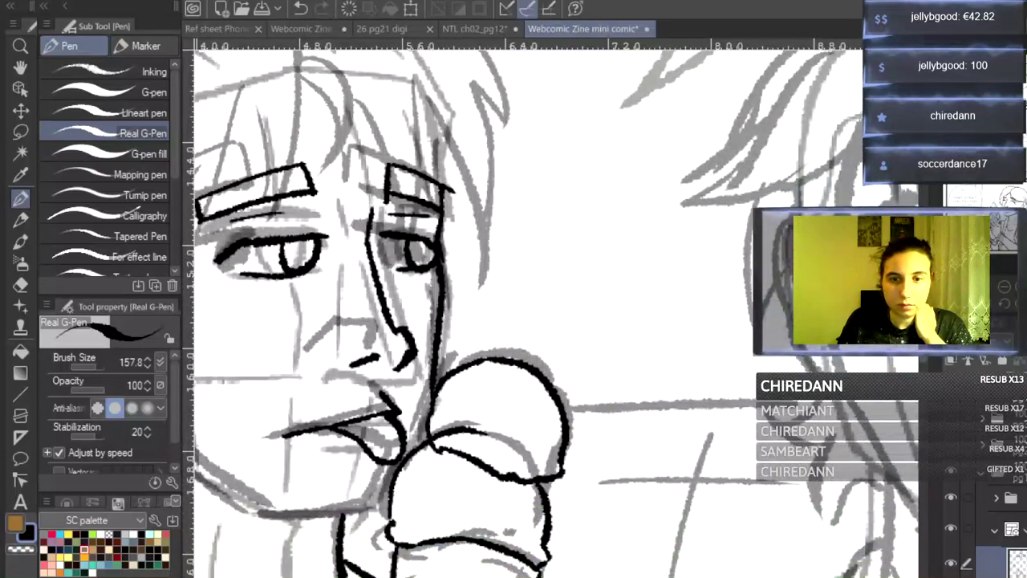
scroll(618, 575, left, 4)
mouse_move(523, 516)
mouse_down()
mouse_move(637, 529)
mouse_move(610, 528)
mouse_move(653, 467)
mouse_up()
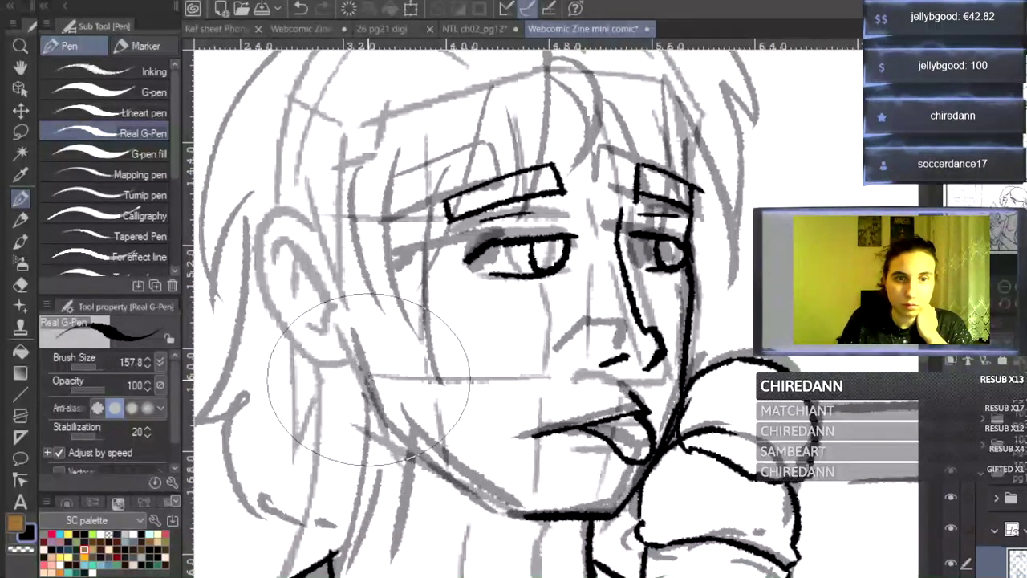
drag(367, 383, 518, 510)
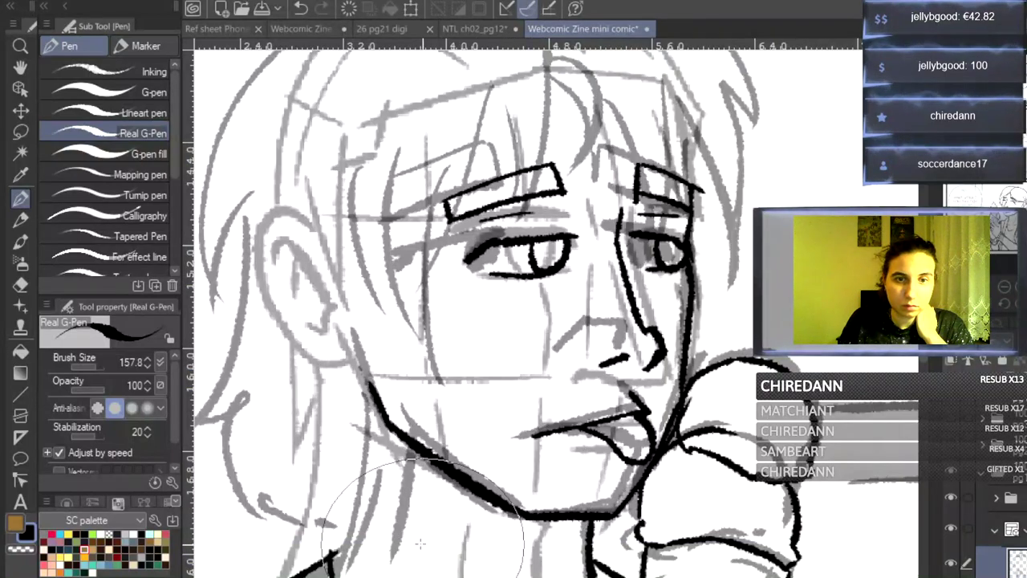
mouse_move(353, 371)
mouse_down()
mouse_move(353, 469)
mouse_move(335, 574)
mouse_up()
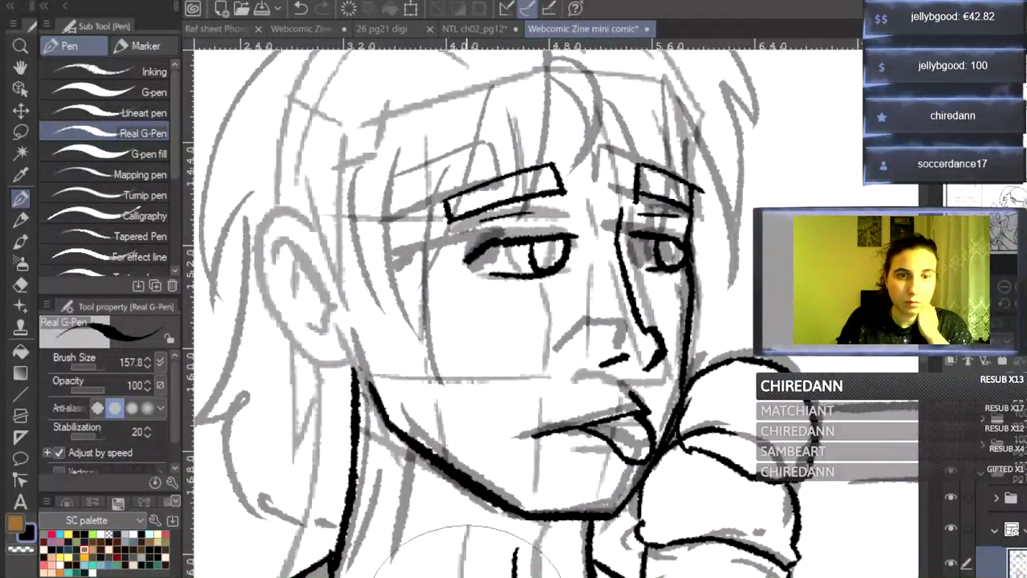
- Draw the leftmost character's ear with its outer contour, inner fold lines and the earlobe joining the jaw
mouse_move(931, 355)
mouse_down()
mouse_move(931, 375)
mouse_move(930, 365)
mouse_up()
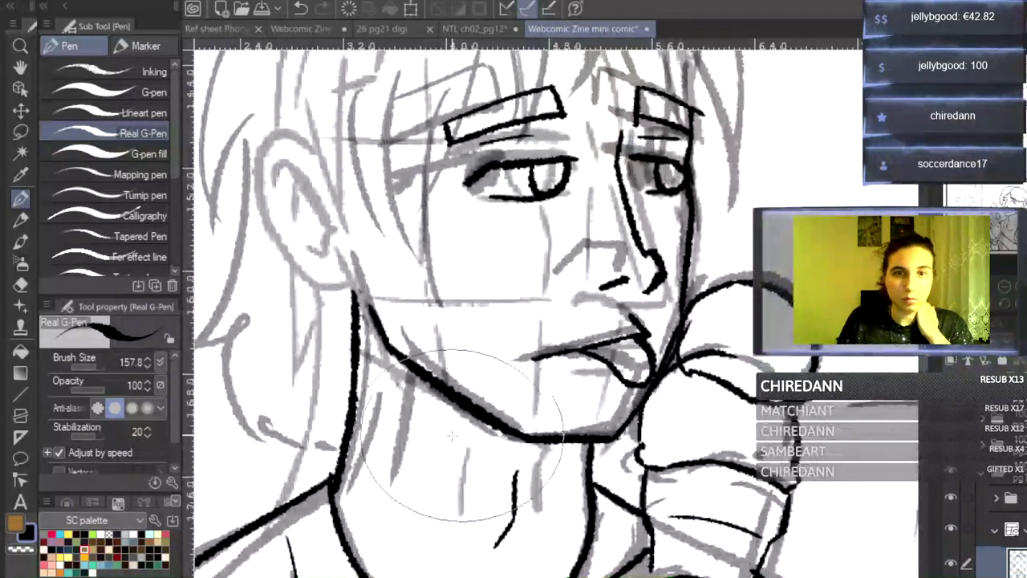
mouse_move(323, 169)
mouse_down()
mouse_move(293, 130)
mouse_move(275, 160)
mouse_move(283, 225)
mouse_move(302, 268)
mouse_move(325, 286)
mouse_move(351, 284)
mouse_up()
mouse_move(285, 160)
mouse_down()
mouse_move(334, 238)
mouse_move(324, 256)
mouse_up()
drag(307, 187, 302, 215)
drag(346, 284, 353, 299)
- Draw pointed bang strands over the leftmost character's forehead, from the curl at the centre to the strands beside the ear
scroll(545, 313, up, 5)
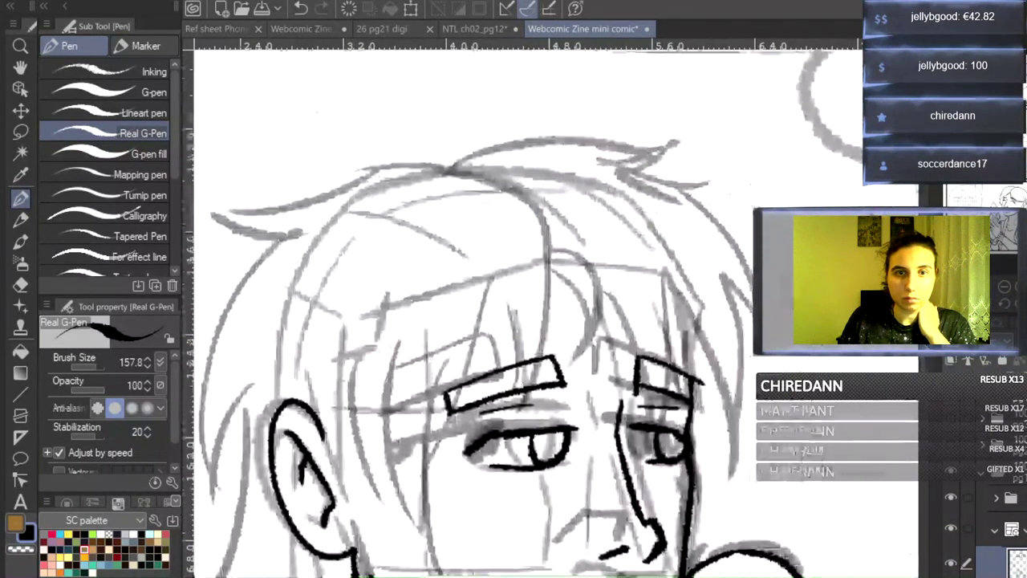
mouse_move(572, 263)
mouse_down()
mouse_move(608, 297)
mouse_move(580, 359)
mouse_up()
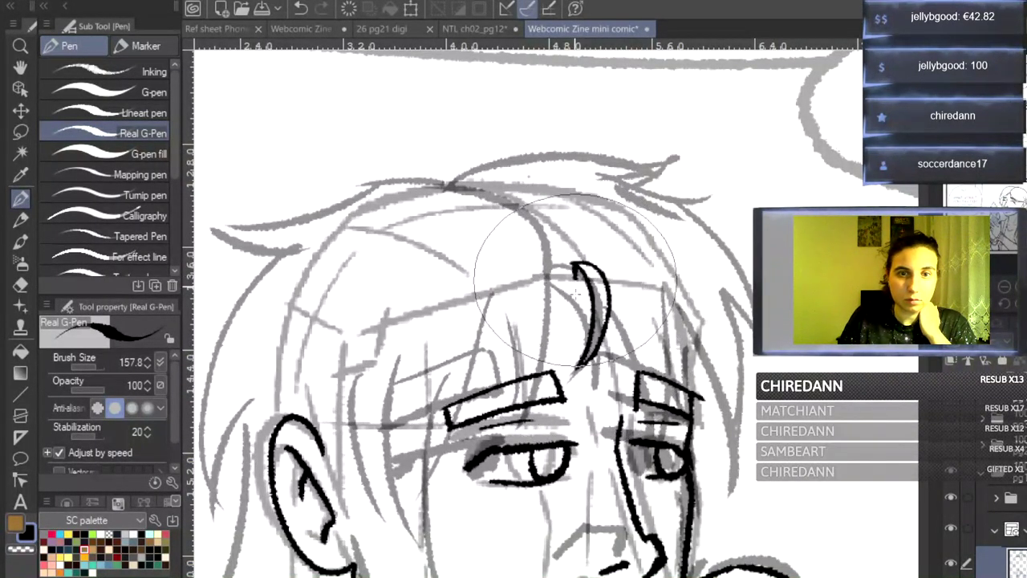
drag(574, 266, 537, 406)
drag(541, 270, 530, 437)
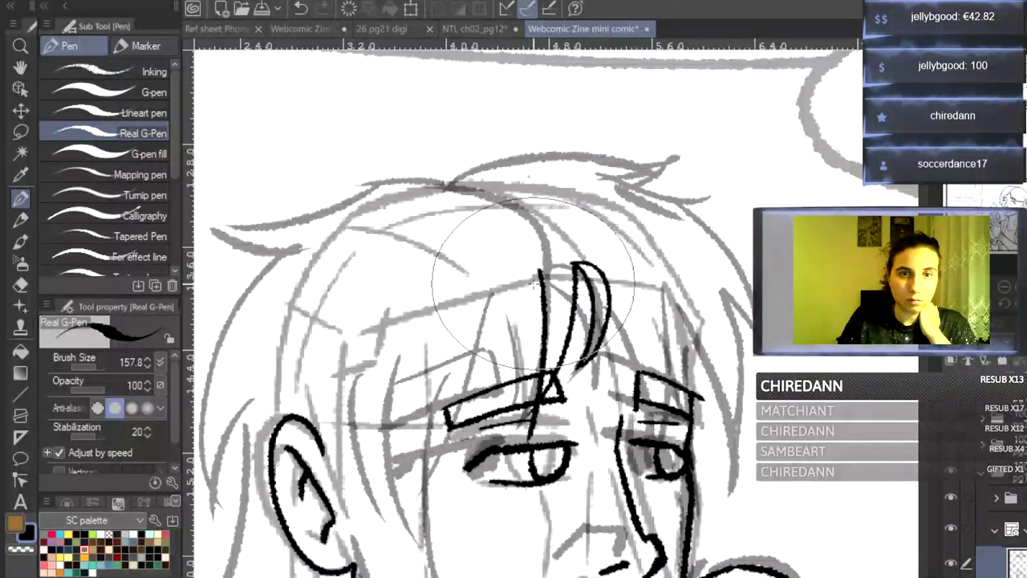
drag(521, 270, 493, 441)
drag(474, 284, 499, 449)
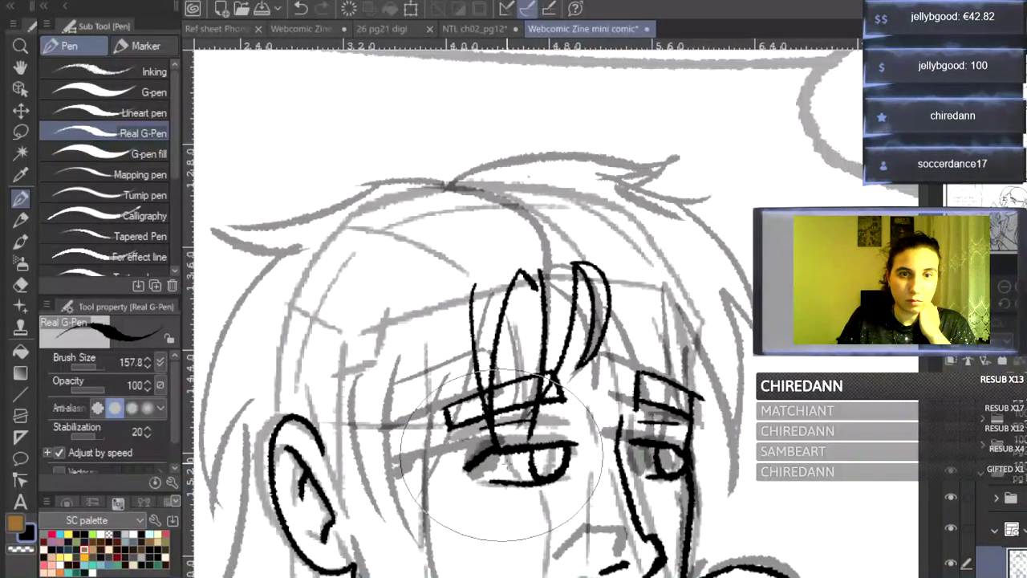
drag(471, 294, 430, 539)
drag(400, 313, 417, 538)
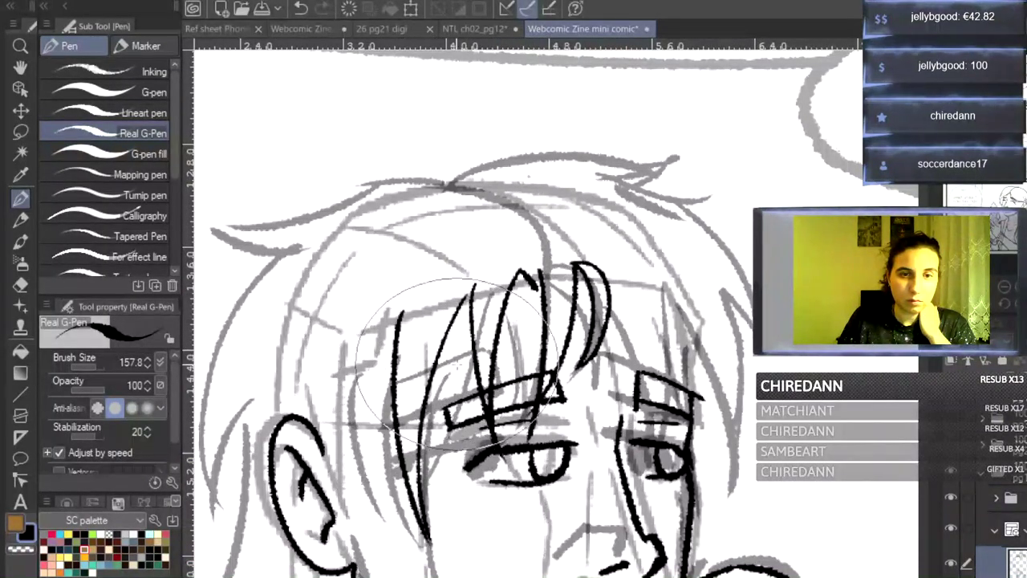
drag(312, 377, 393, 566)
drag(390, 315, 401, 566)
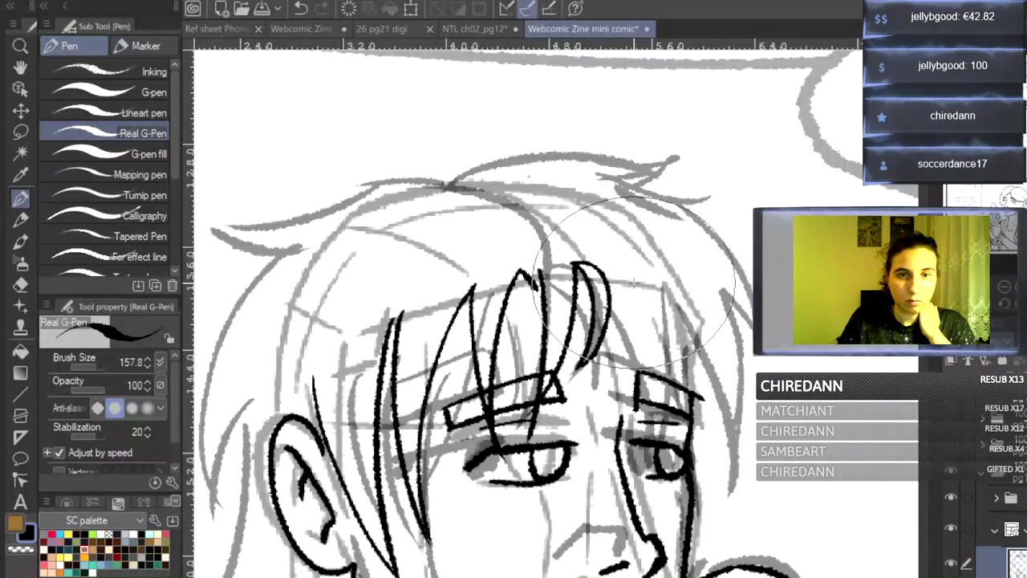
- Draw the far-side bang strands, the curved hair parting and the outer hair contour with its flicked tip
drag(600, 273, 644, 365)
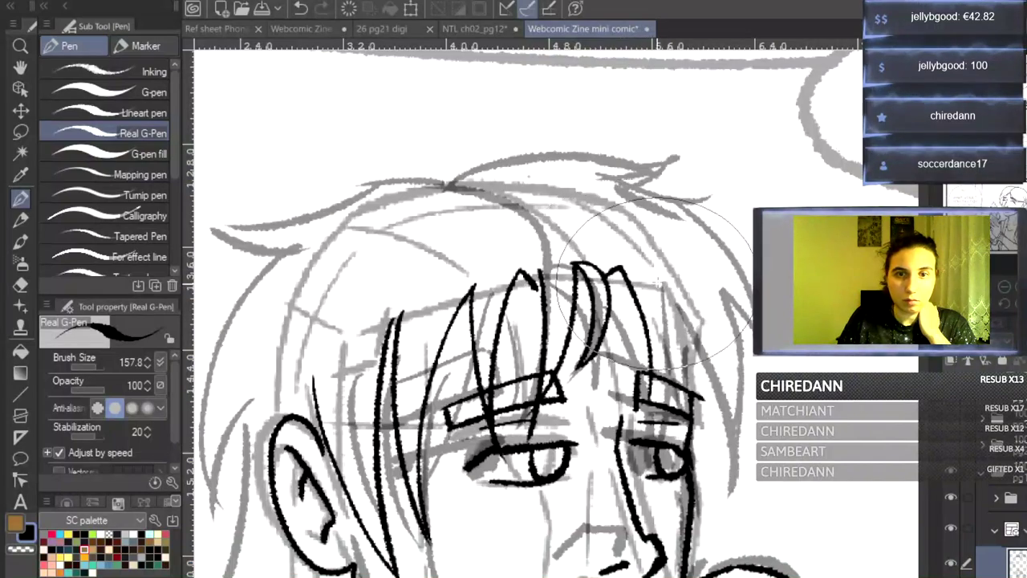
drag(658, 259, 663, 376)
drag(663, 290, 718, 480)
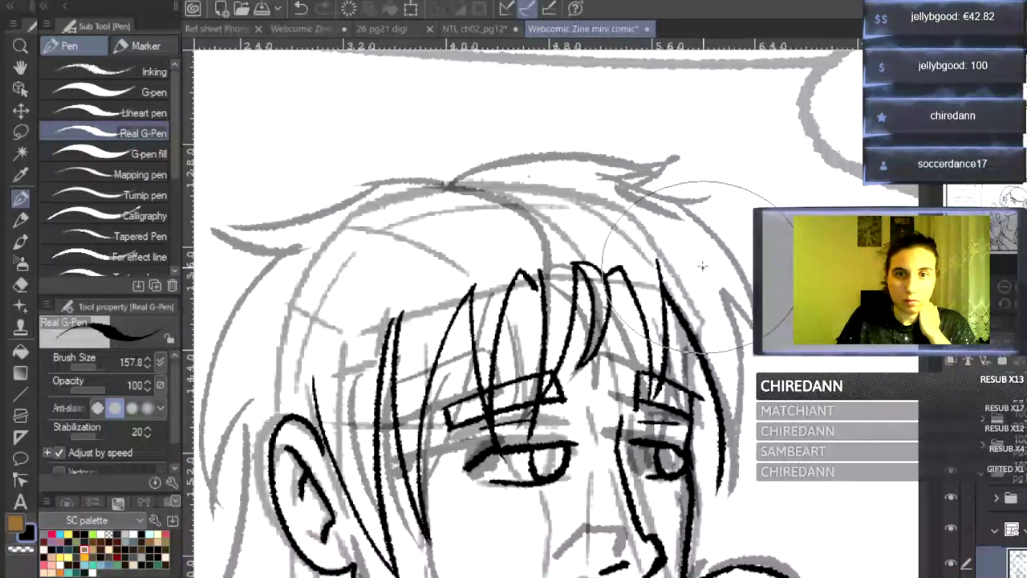
drag(703, 267, 709, 500)
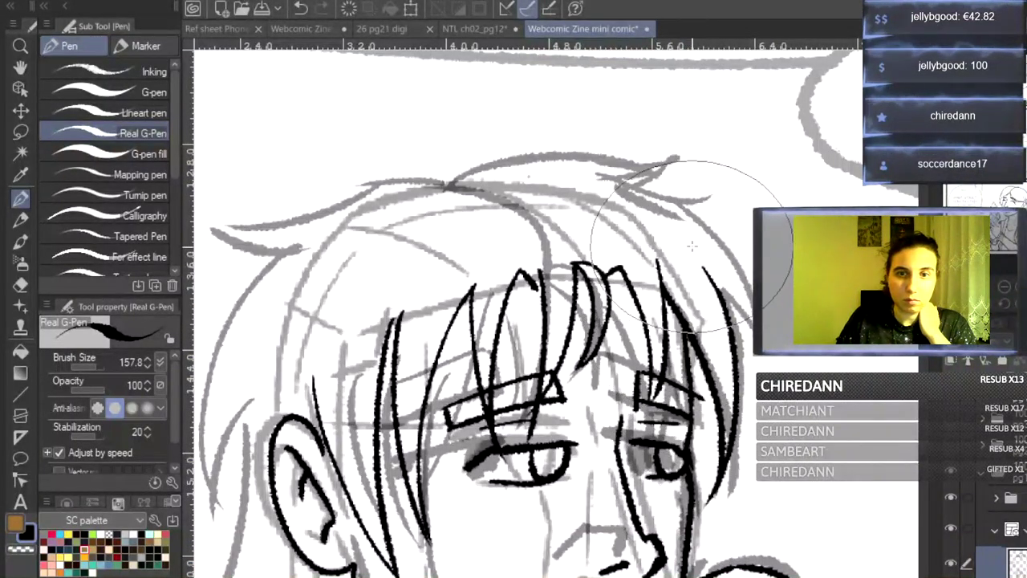
mouse_move(577, 262)
mouse_down()
mouse_move(542, 209)
mouse_move(455, 183)
mouse_move(597, 165)
mouse_move(656, 178)
mouse_move(703, 165)
mouse_move(659, 195)
mouse_move(764, 342)
mouse_up()
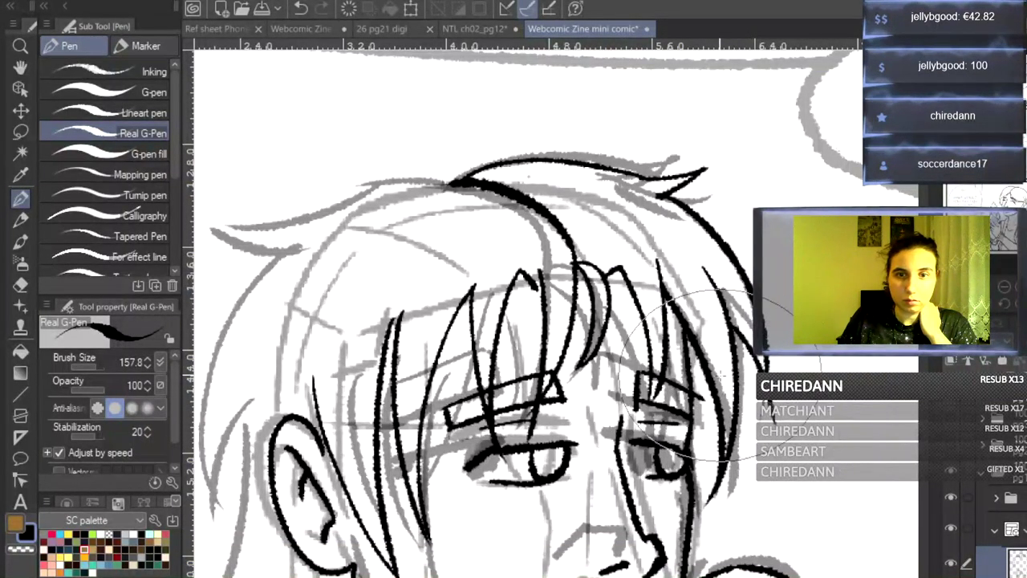
- Draw the leftmost character's near-side hair contour from the crown through the flicked tip and down the back of the head
mouse_move(385, 185)
mouse_down()
mouse_move(327, 211)
mouse_move(221, 230)
mouse_move(201, 212)
mouse_move(293, 248)
mouse_up()
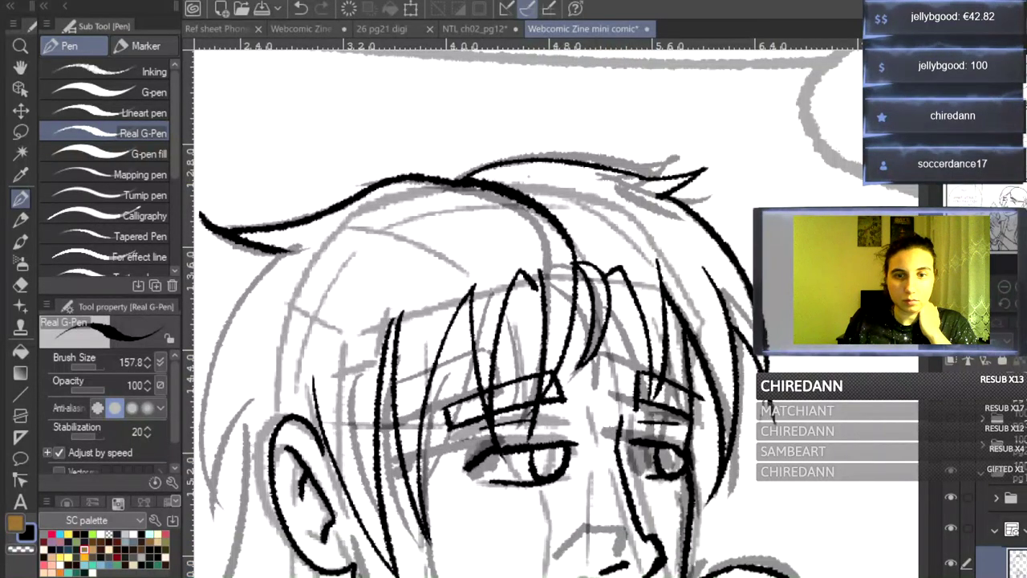
scroll(553, 321, left, 3)
mouse_move(399, 252)
mouse_down()
mouse_move(322, 448)
mouse_move(329, 515)
mouse_up()
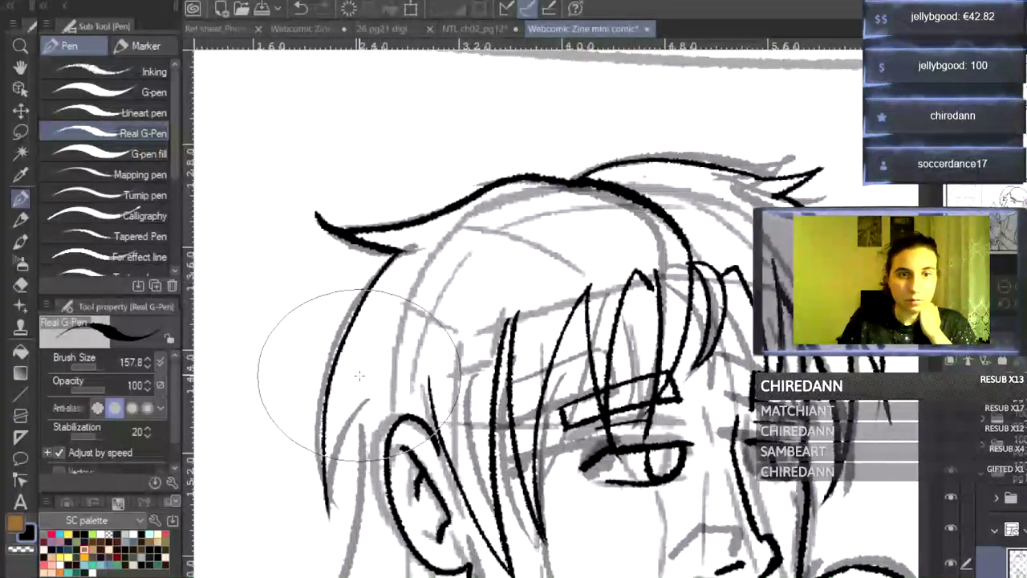
drag(359, 377, 323, 523)
- Draw the leftmost character's pointed hair locks behind the ear, flicking outward at the back and ending at the base of the neck
scroll(553, 312, down, 4)
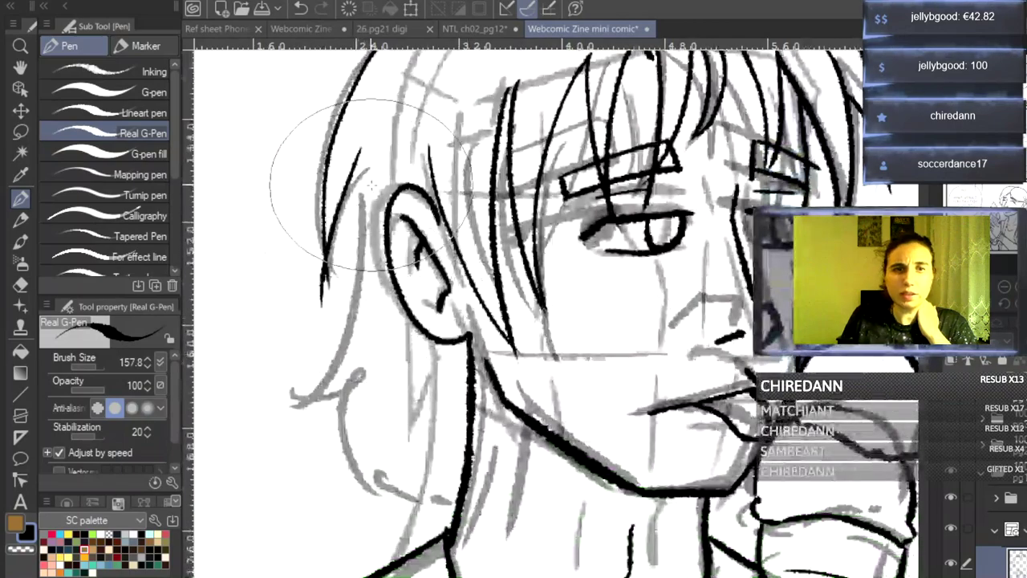
mouse_move(359, 150)
mouse_down()
mouse_move(332, 358)
mouse_move(293, 418)
mouse_move(359, 380)
mouse_move(353, 475)
mouse_move(377, 508)
mouse_up()
mouse_move(381, 412)
mouse_down()
mouse_move(371, 443)
mouse_move(385, 515)
mouse_up()
mouse_move(380, 414)
mouse_down()
mouse_move(383, 523)
mouse_move(433, 446)
mouse_up()
drag(434, 439, 453, 511)
drag(374, 532, 415, 493)
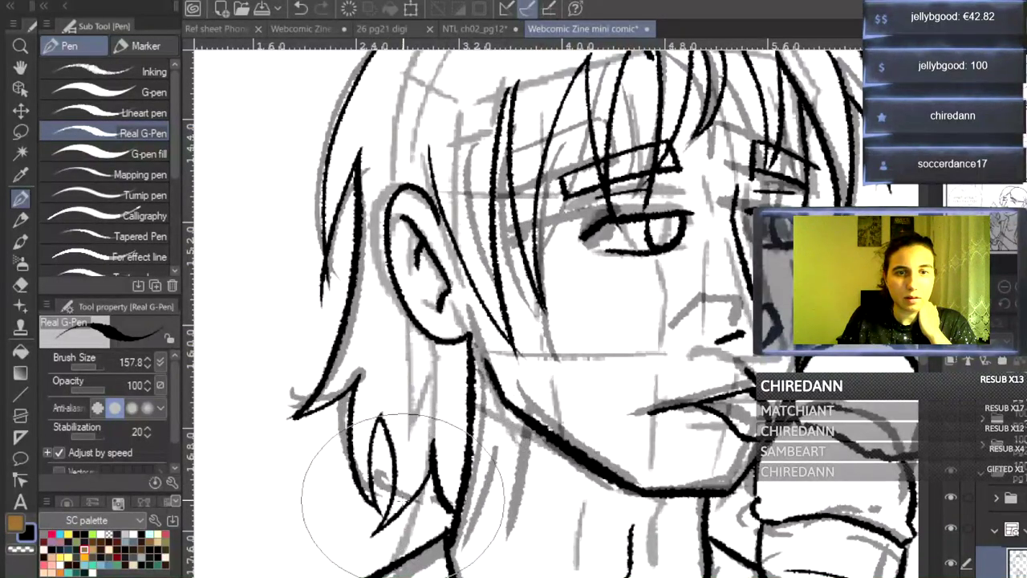
drag(357, 375, 263, 439)
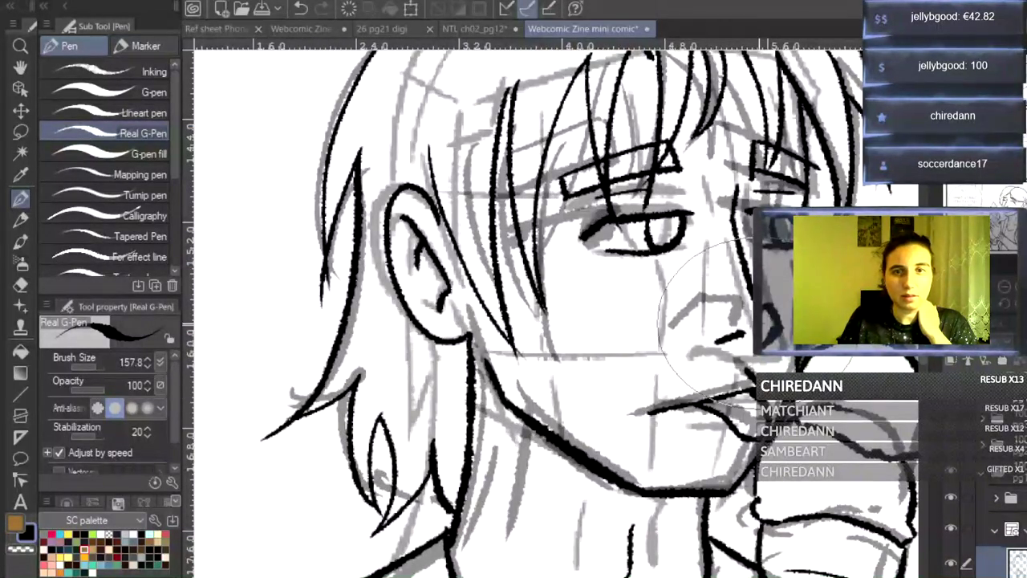
- Examine the whole panel around the leftmost and middle characters, with the rough construction lines hidden and shown again
click(1008, 290)
click(1008, 289)
click(1008, 289)
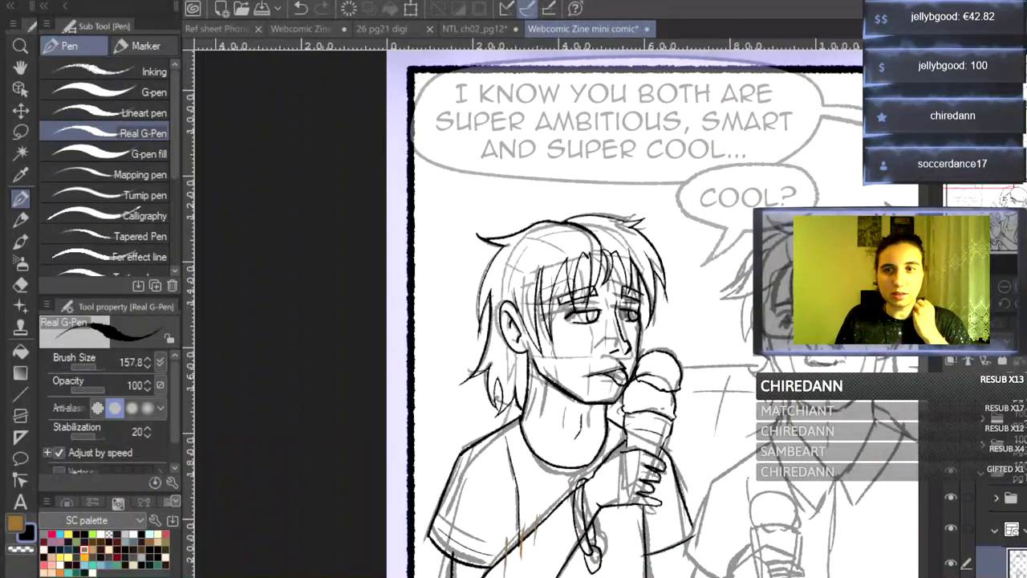
key(ctrl+plus)
key(ctrl+plus)
key(ctrl+minus)
key(ctrl+minus)
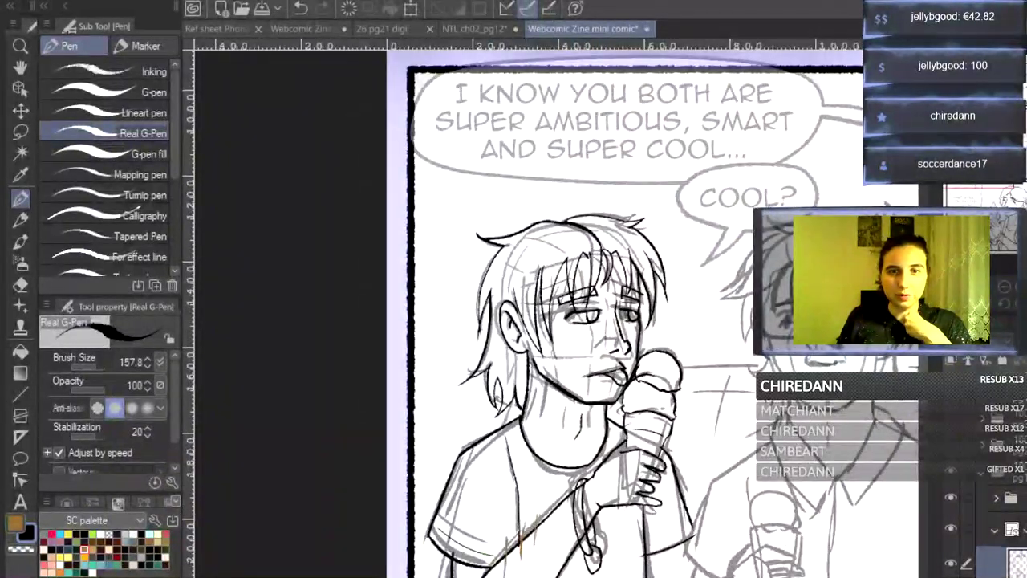
drag(292, 577, 341, 577)
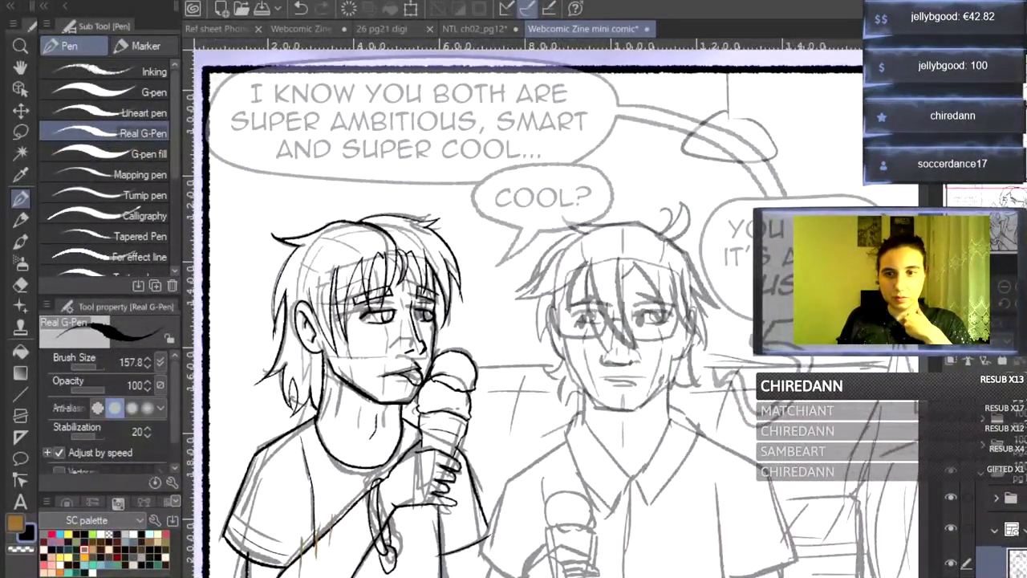
click(950, 574)
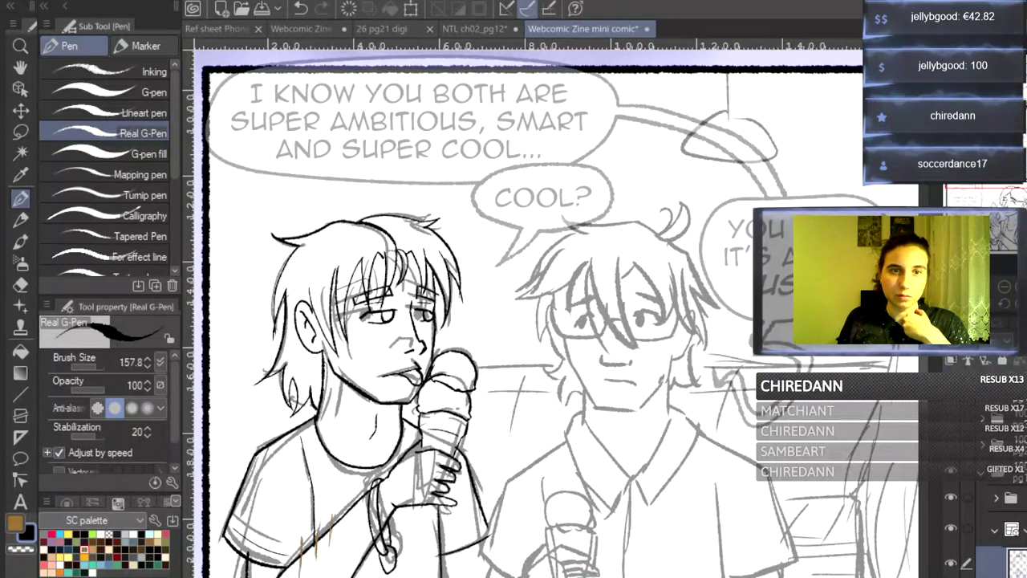
click(950, 574)
- Draw the middle character's near eye with lids and iris, plus the nose, the glasses bridge and the inner lens edges
scroll(625, 244, up, 4)
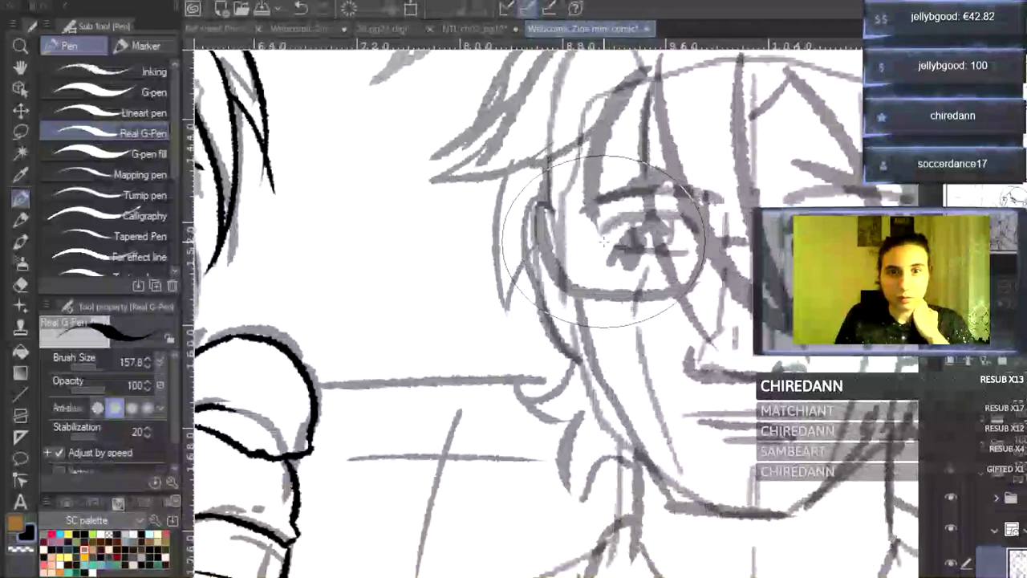
drag(602, 242, 673, 214)
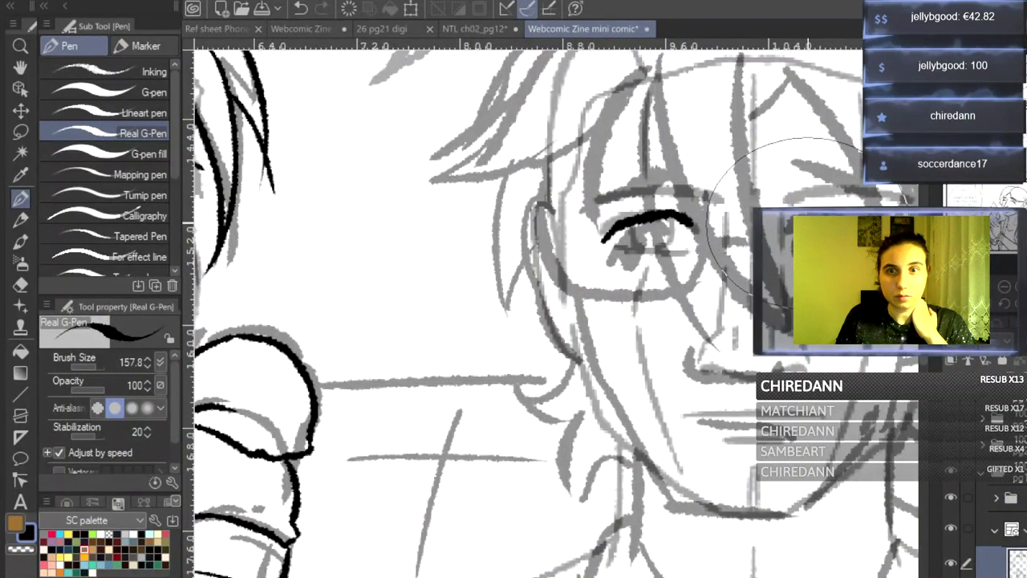
mouse_move(625, 224)
mouse_down()
mouse_move(629, 252)
mouse_move(649, 228)
mouse_up()
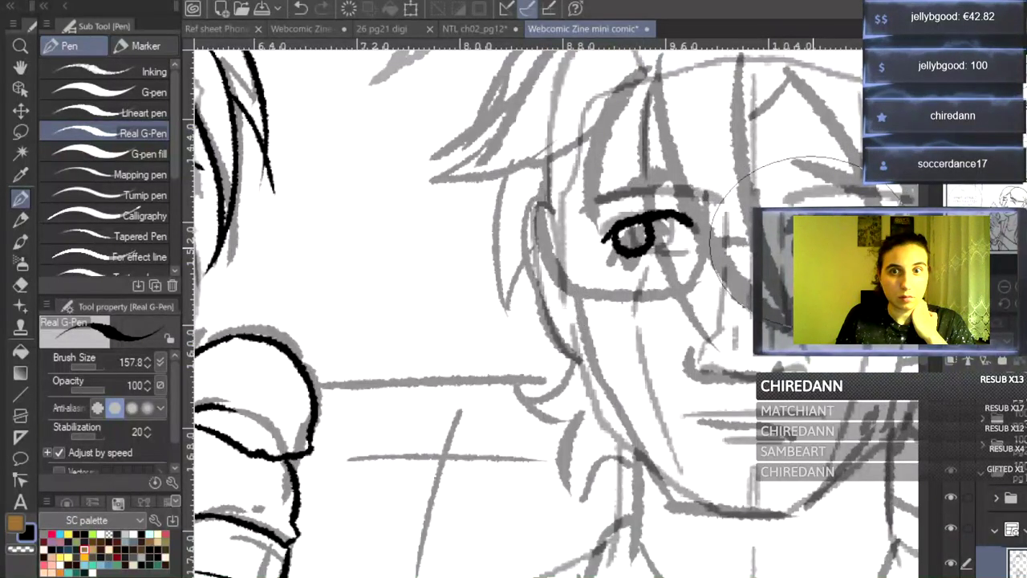
key(ctrl+z)
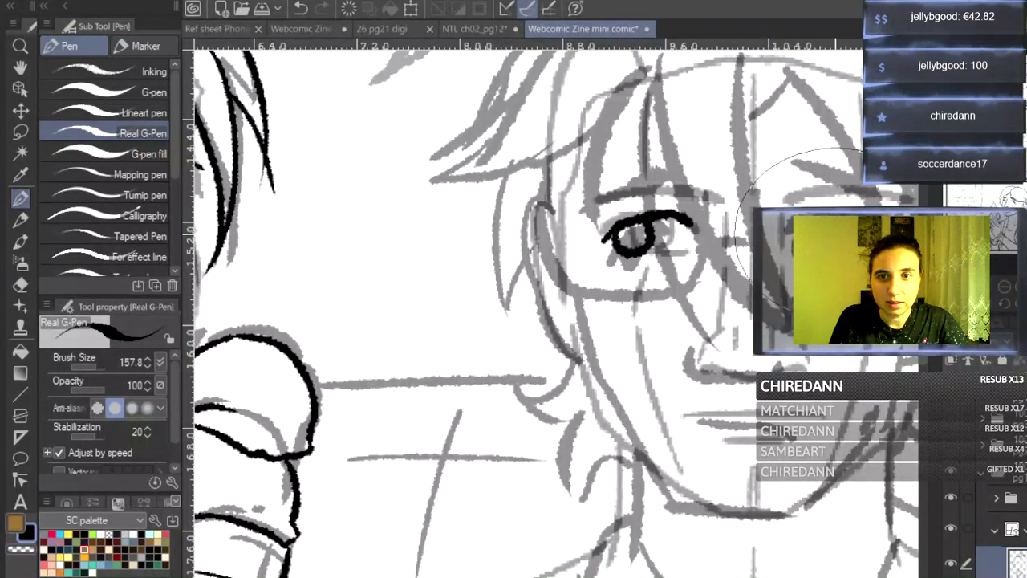
drag(612, 257, 680, 254)
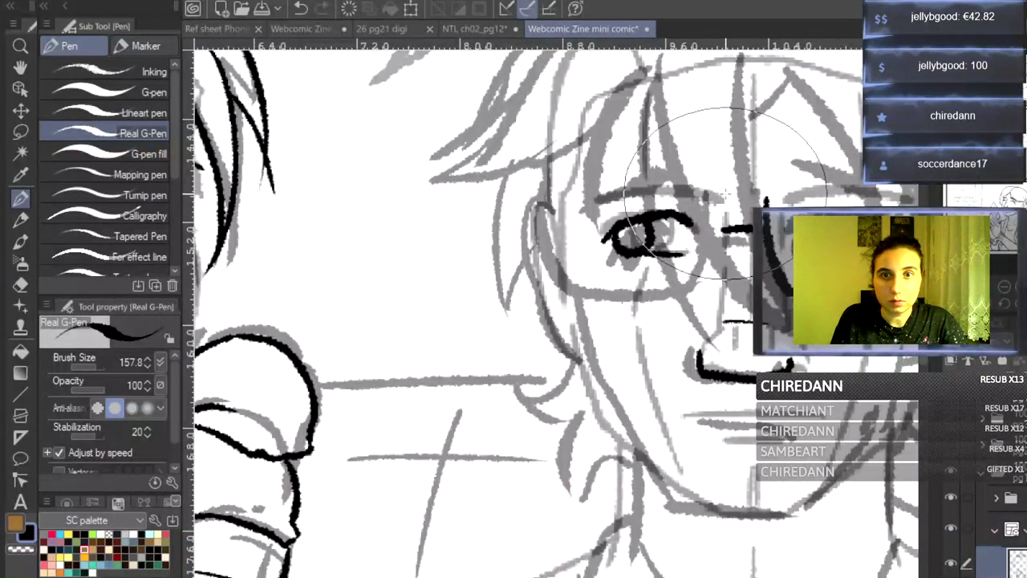
drag(724, 196, 696, 299)
mouse_move(566, 202)
mouse_down()
mouse_move(588, 293)
mouse_move(693, 297)
mouse_up()
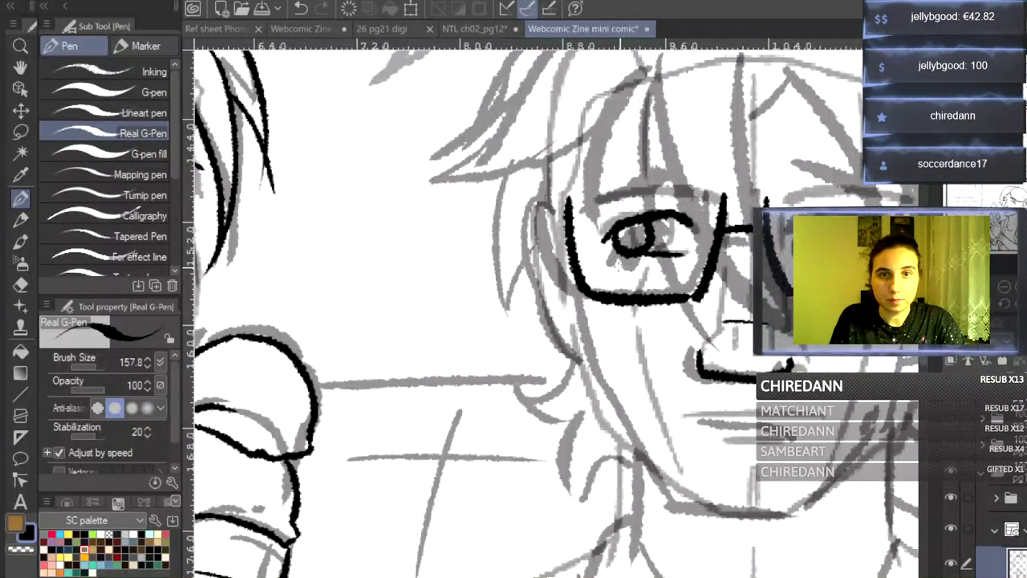
key(ctrl+z)
key(ctrl+z)
drag(559, 193, 594, 290)
key(ctrl+z)
drag(559, 198, 583, 301)
key(ctrl+z)
- Complete the middle character's glasses with rounded lower rims, outer edges and arched upper rims on both lenses
mouse_move(556, 197)
mouse_down()
mouse_move(590, 297)
mouse_move(693, 286)
mouse_up()
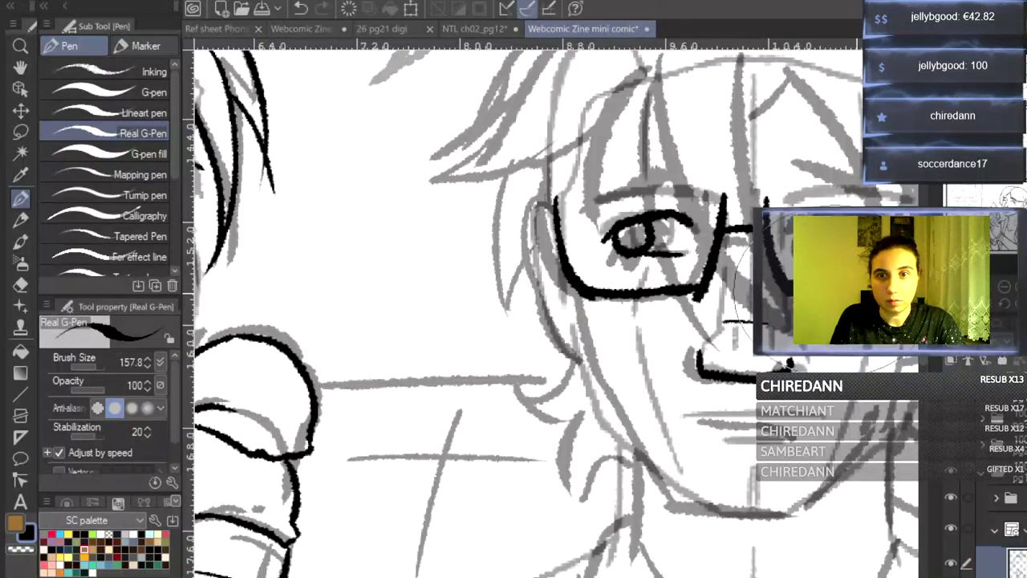
mouse_move(556, 200)
mouse_down()
mouse_move(602, 189)
mouse_move(724, 198)
mouse_up()
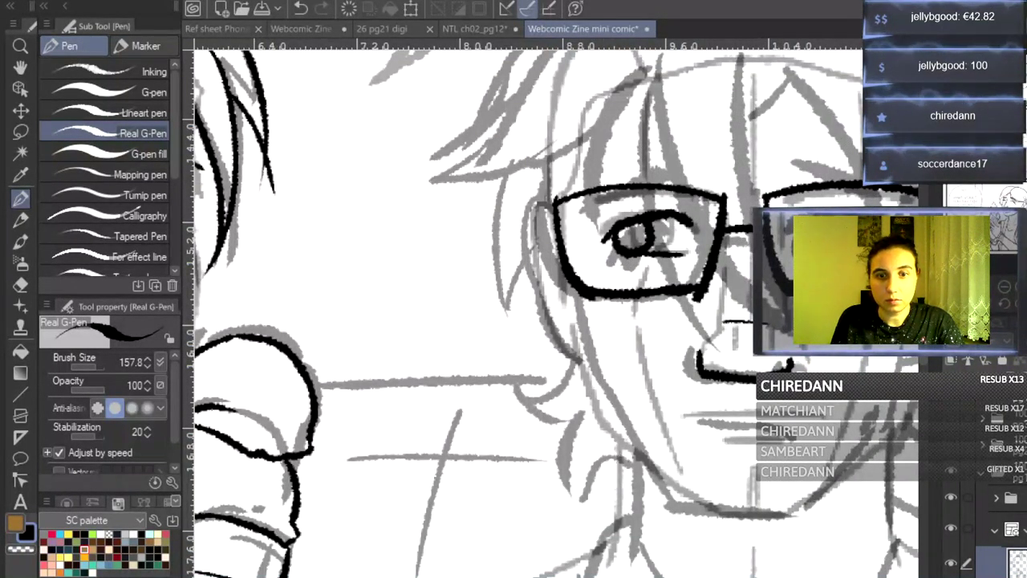
scroll(784, 293, right, 3)
drag(802, 204, 790, 274)
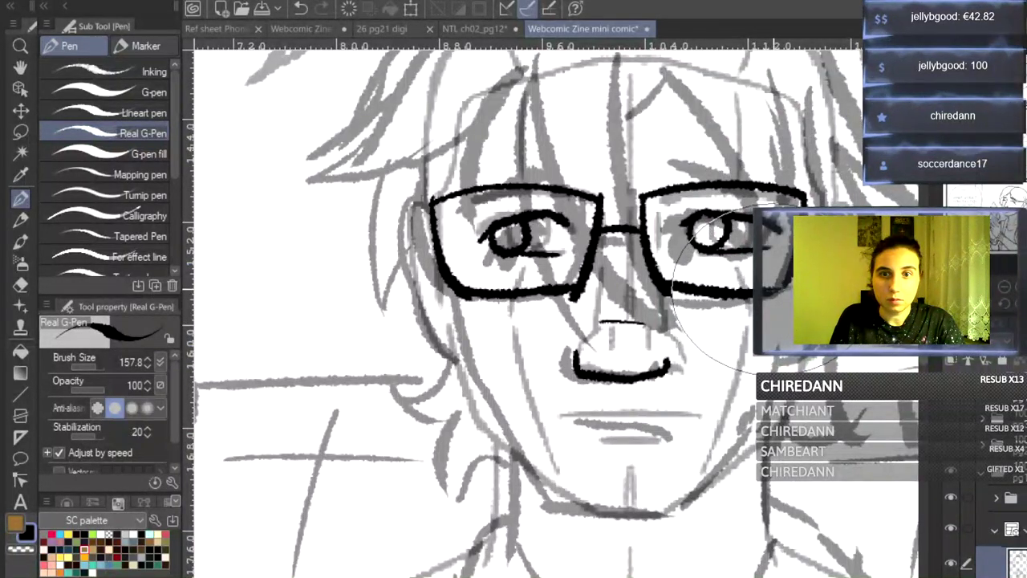
- Draw the middle character's ear outlines beside the glasses and the two thick, slanted eyebrows overlapping the upper rims
mouse_move(405, 207)
mouse_down()
mouse_move(400, 263)
mouse_move(417, 316)
mouse_move(444, 355)
mouse_move(469, 365)
mouse_up()
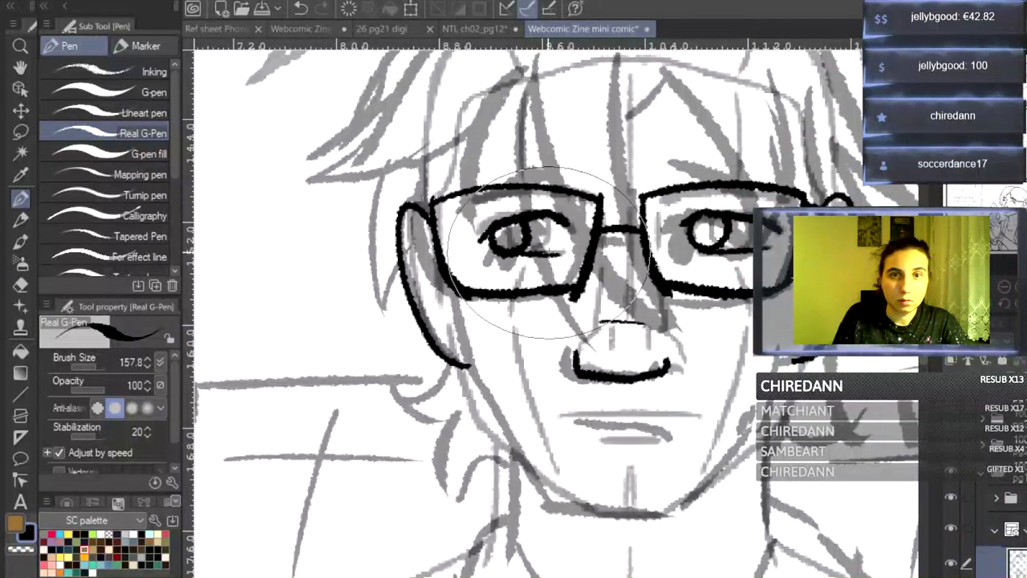
drag(464, 206, 566, 168)
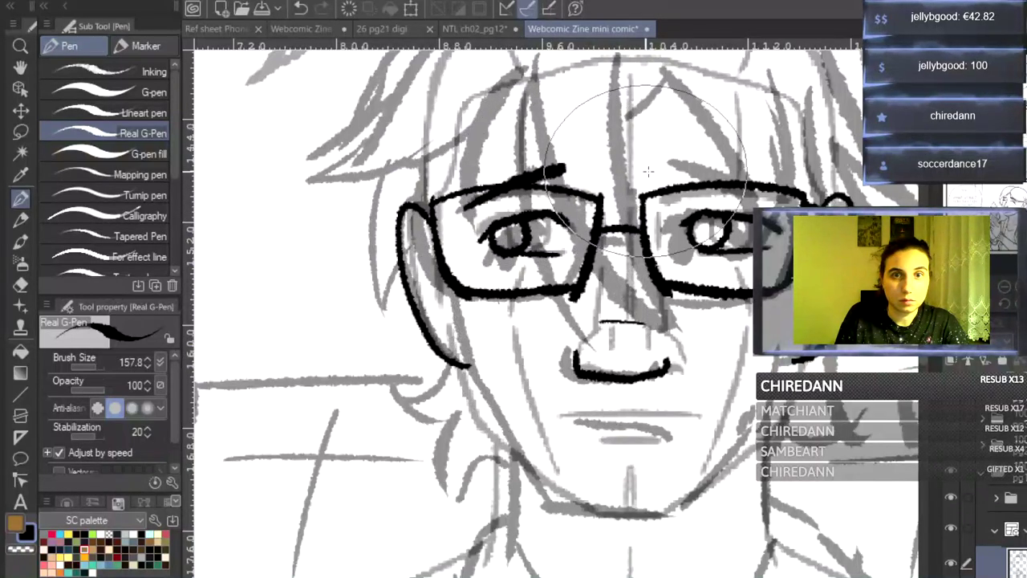
drag(650, 167, 802, 187)
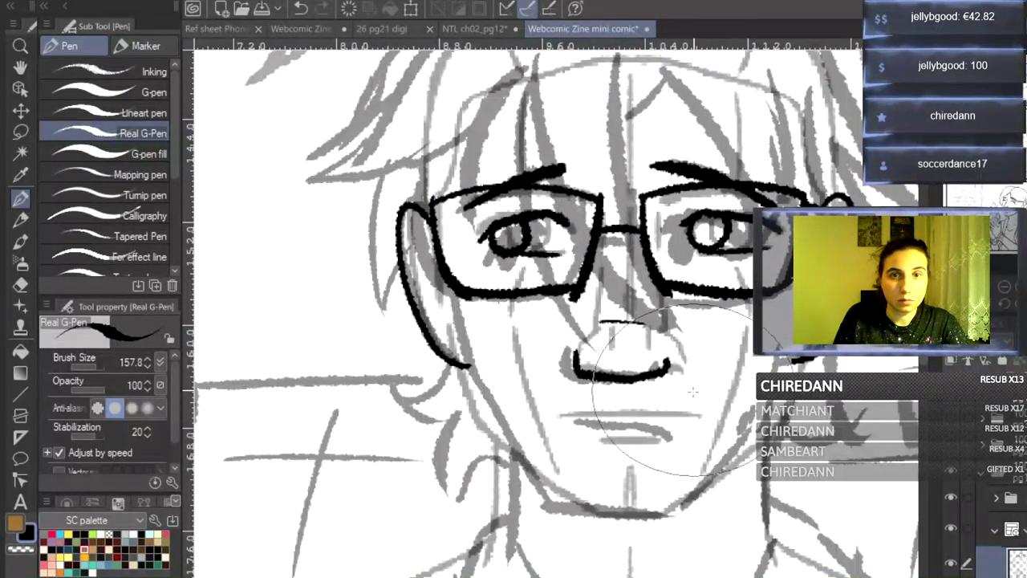
- Draw the middle character's mouth as a slanted line that dips at one corner, redoing the stroke until it fits
drag(571, 417, 678, 442)
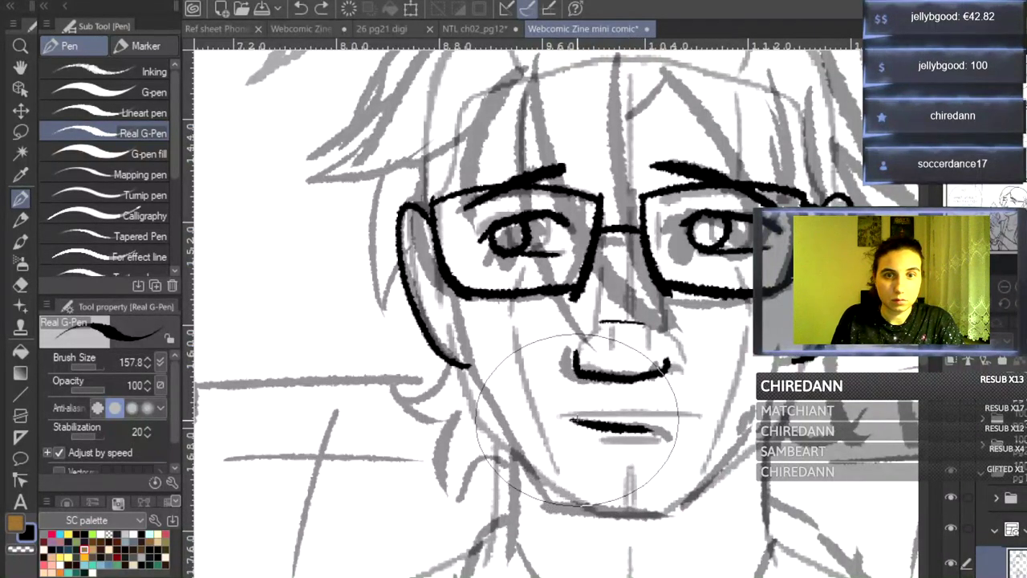
key(ctrl+z)
drag(562, 413, 644, 430)
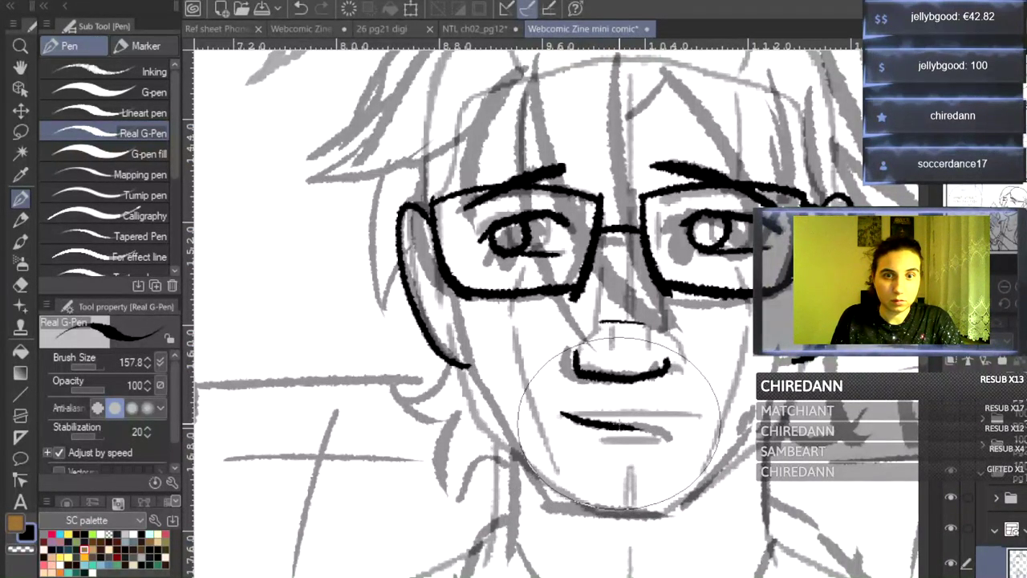
key(ctrl+z)
drag(558, 415, 680, 440)
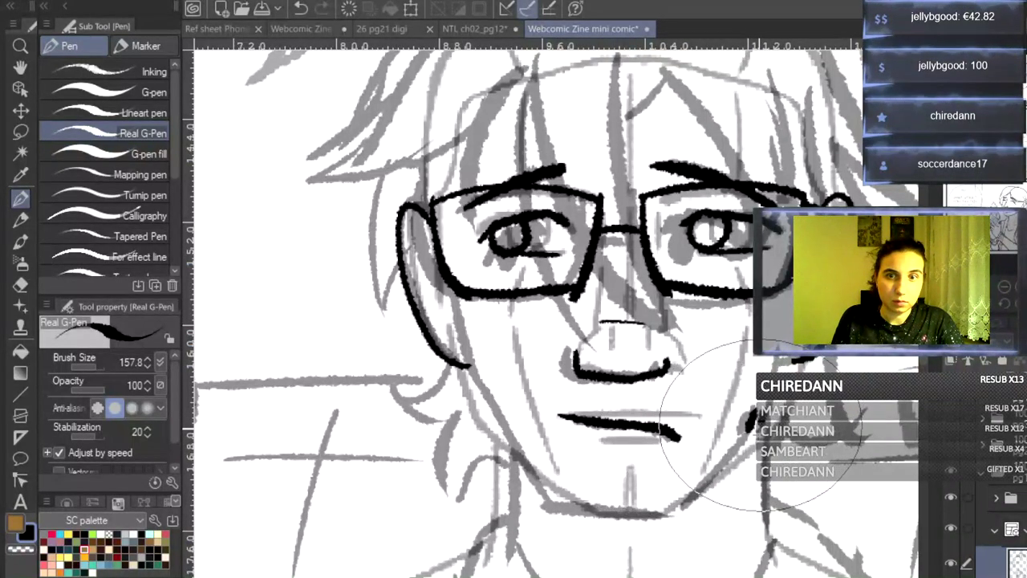
- Draw the middle character's jawline and flat chin between the ears, plus both sides of the neck
mouse_move(465, 361)
mouse_down()
mouse_move(518, 466)
mouse_move(500, 432)
mouse_move(555, 512)
mouse_move(696, 513)
mouse_up()
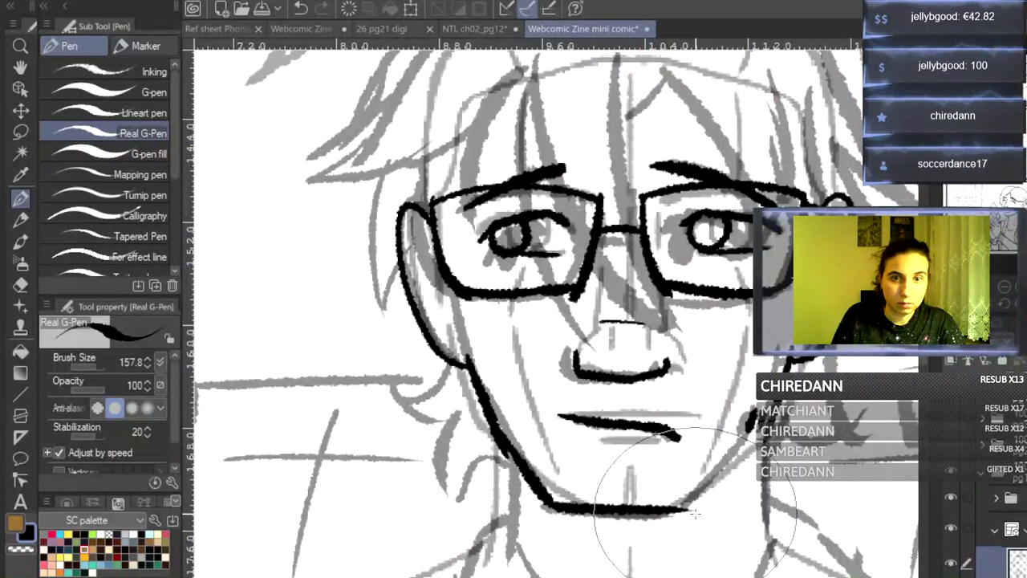
key(ctrl+z)
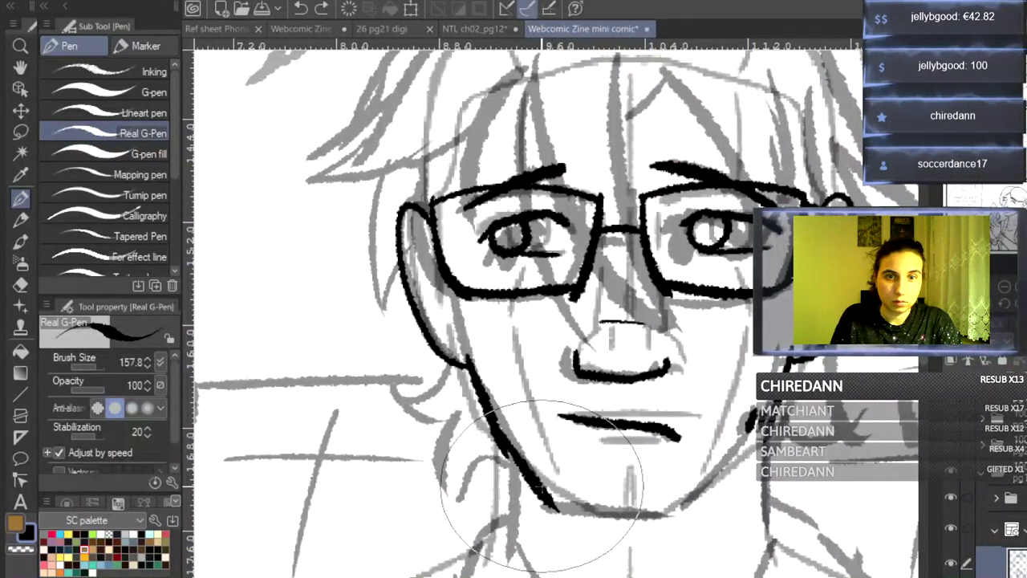
mouse_move(564, 507)
mouse_down()
mouse_move(679, 515)
mouse_move(670, 515)
mouse_move(751, 451)
mouse_up()
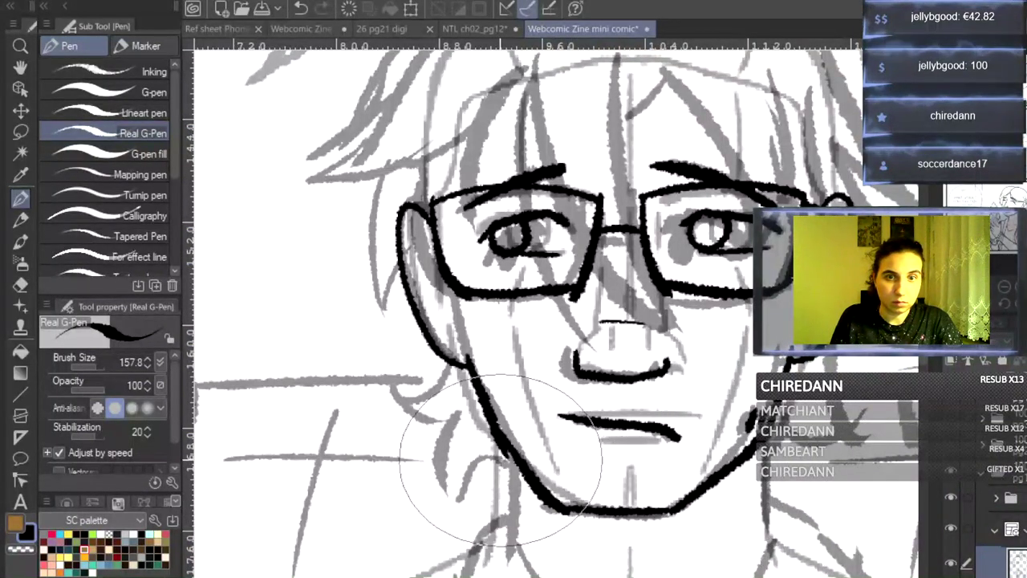
drag(511, 454, 510, 558)
drag(754, 471, 760, 576)
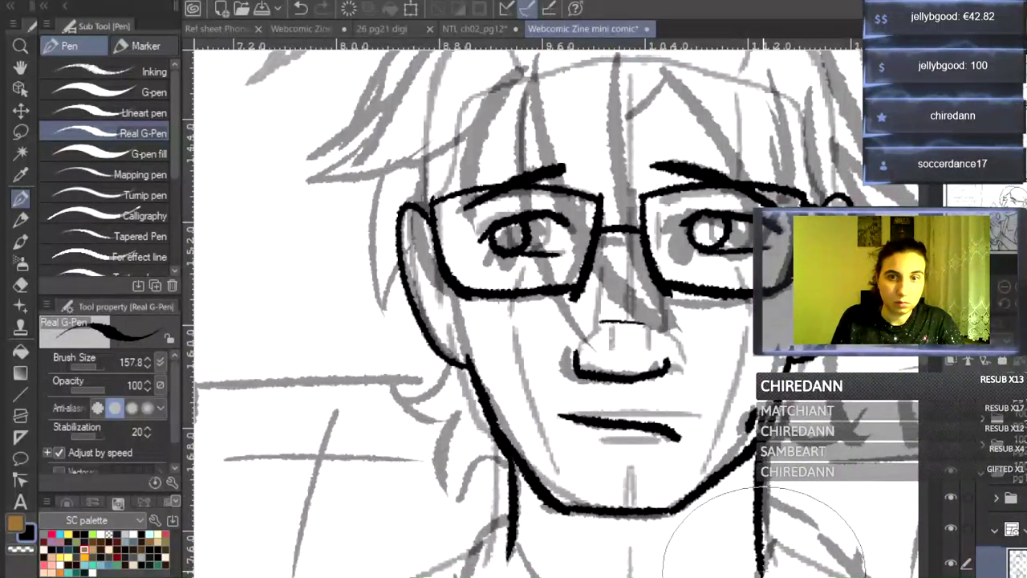
- Draw the middle character's central bangs, with long pointed strands crossing the glasses and short strokes at the parting
scroll(550, 311, up, 5)
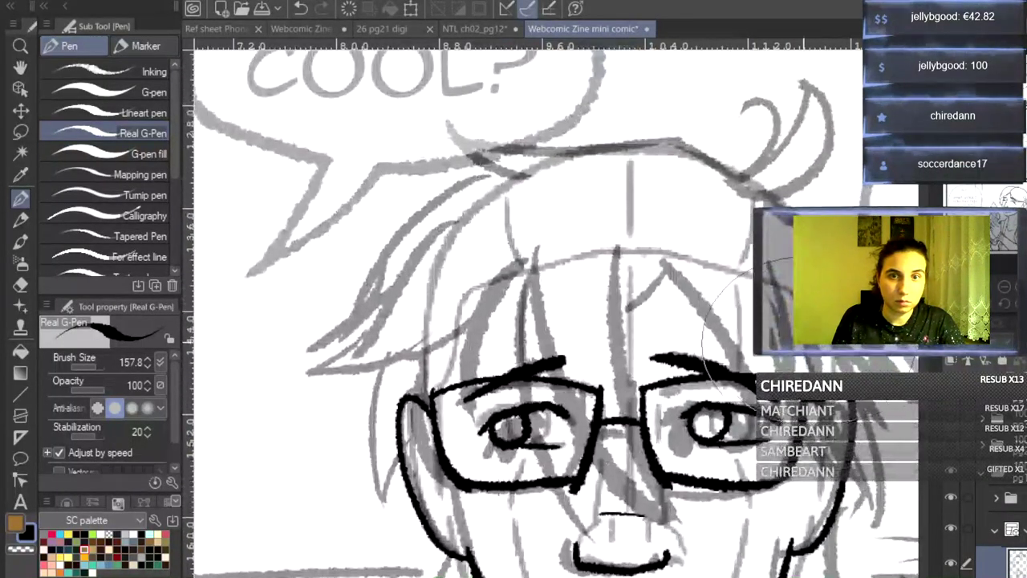
mouse_move(536, 247)
mouse_down()
mouse_move(543, 301)
mouse_move(691, 557)
mouse_up()
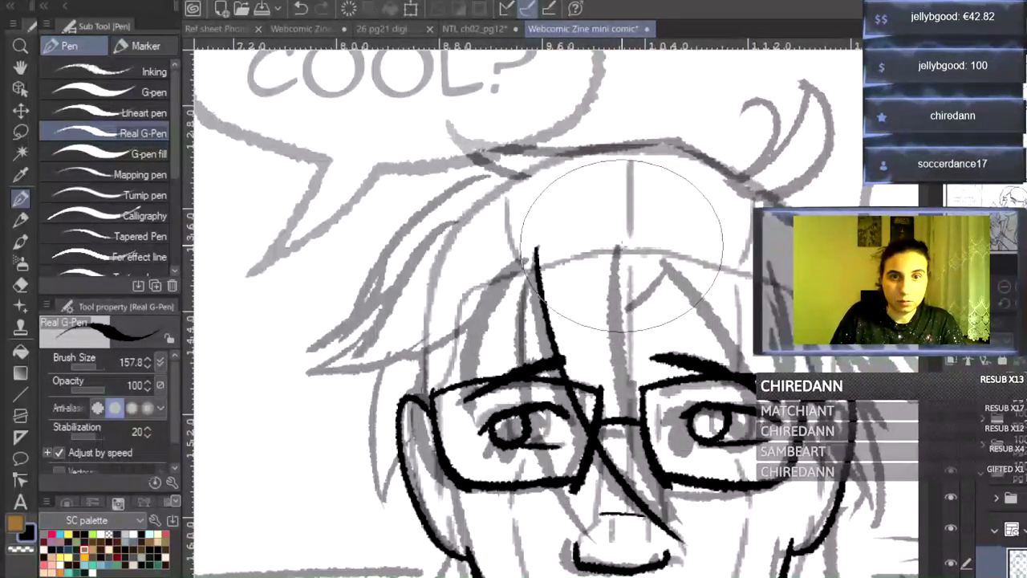
drag(623, 241, 632, 489)
mouse_move(634, 274)
mouse_down()
mouse_move(653, 251)
mouse_move(742, 369)
mouse_up()
drag(742, 434, 718, 471)
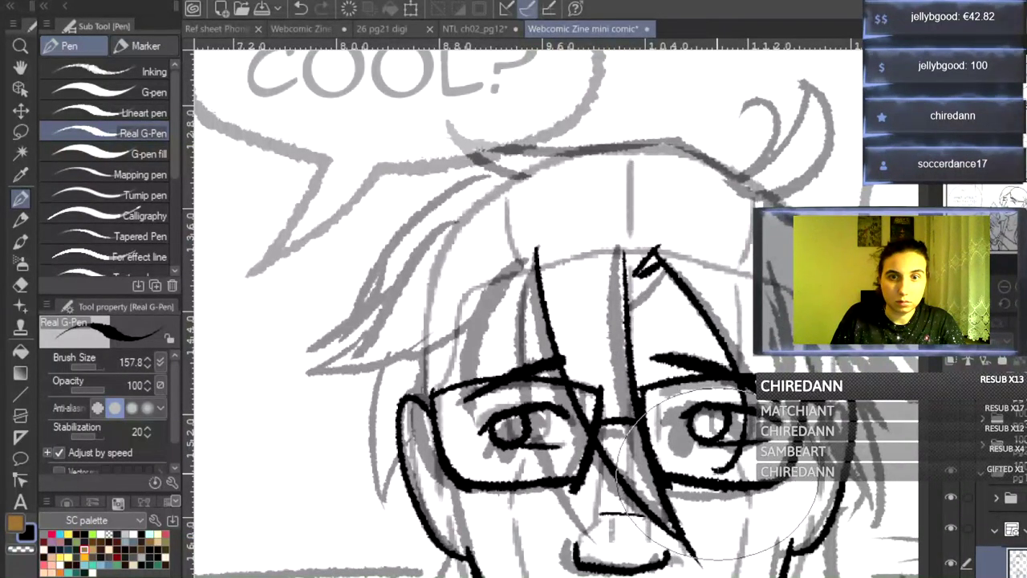
mouse_move(766, 261)
mouse_down()
mouse_move(775, 333)
mouse_move(759, 440)
mouse_up()
mouse_move(629, 274)
mouse_down()
mouse_move(641, 257)
mouse_move(642, 278)
mouse_up()
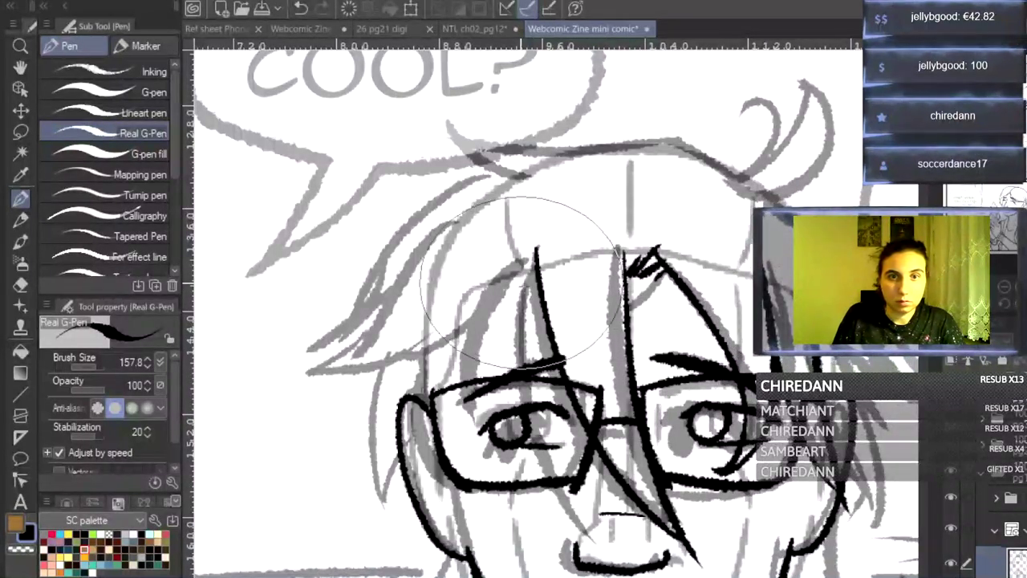
- Draw the middle character's side-swept fringe lock, the crown contour with its pointed tips and the curled tuft on top
drag(523, 266, 481, 325)
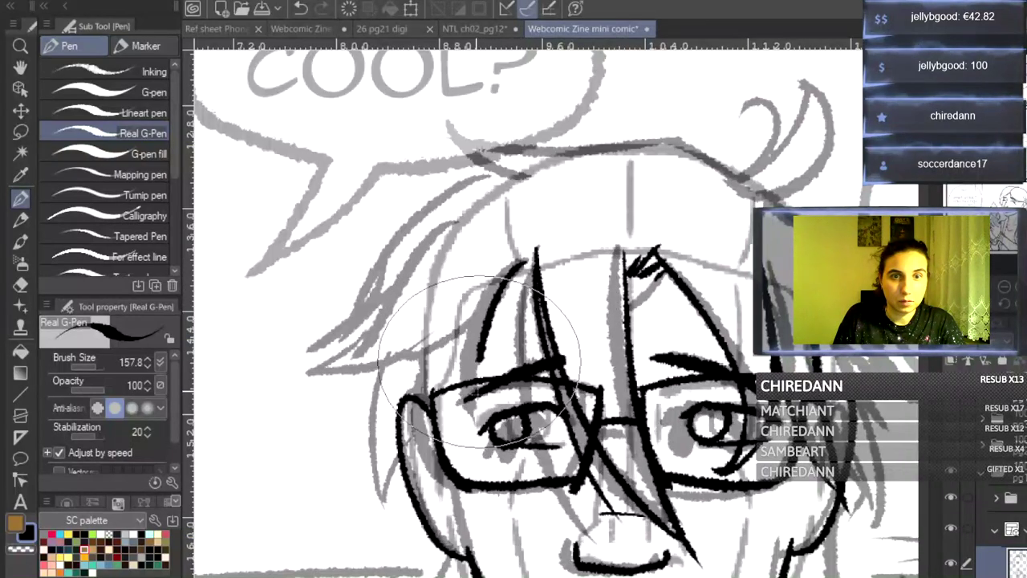
mouse_move(463, 215)
mouse_down()
mouse_move(427, 229)
mouse_move(410, 271)
mouse_move(308, 372)
mouse_move(323, 363)
mouse_move(291, 347)
mouse_move(353, 381)
mouse_move(403, 367)
mouse_move(493, 305)
mouse_up()
drag(318, 363, 355, 353)
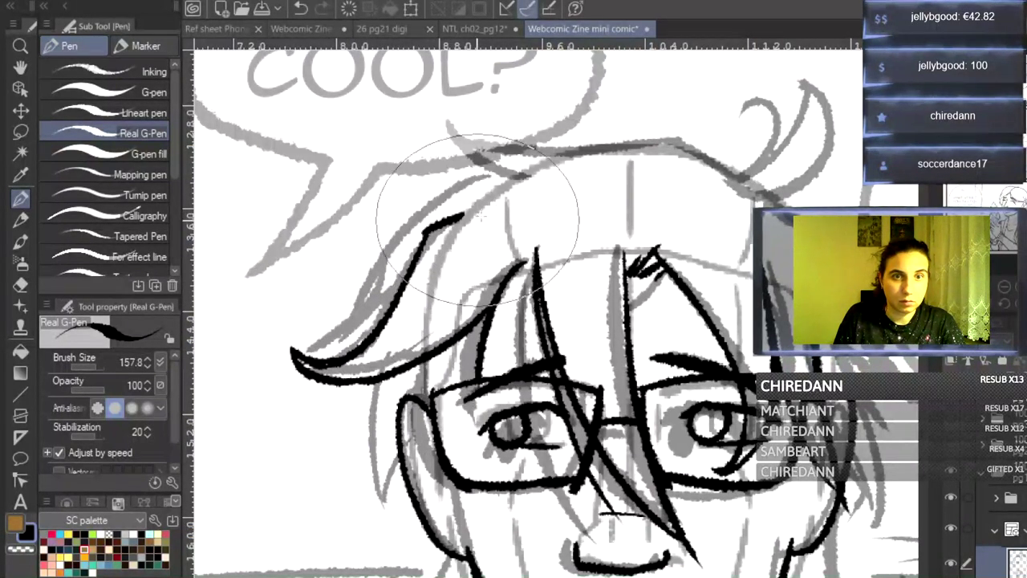
mouse_move(764, 180)
mouse_down()
mouse_move(700, 126)
mouse_move(724, 135)
mouse_move(595, 139)
mouse_move(459, 100)
mouse_move(520, 150)
mouse_move(469, 173)
mouse_move(381, 274)
mouse_move(421, 254)
mouse_up()
drag(805, 118, 763, 183)
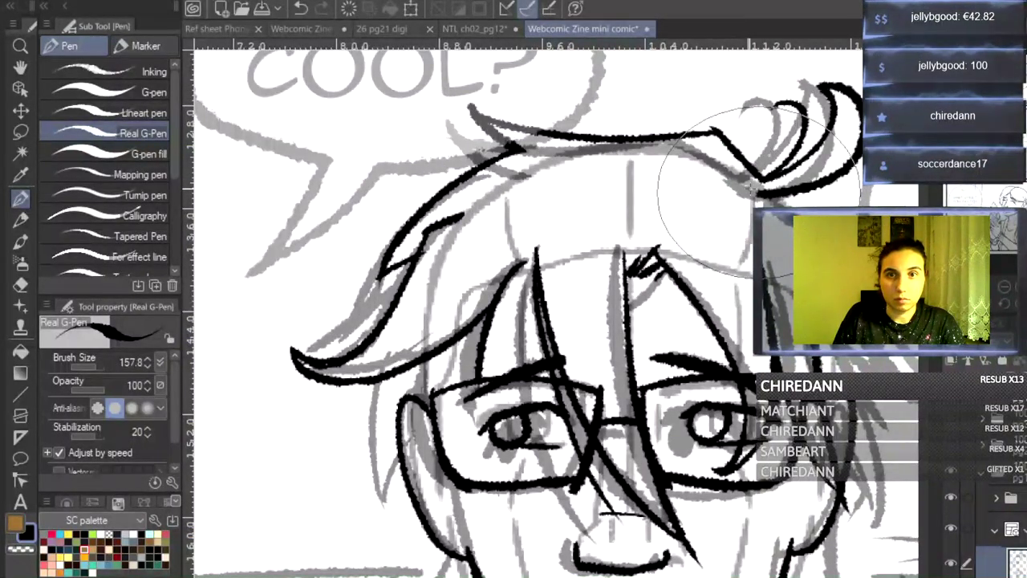
- Finish the curled tuft on the middle character's head and draw the flicked hair tips behind the left side of his jaw
drag(803, 85, 762, 178)
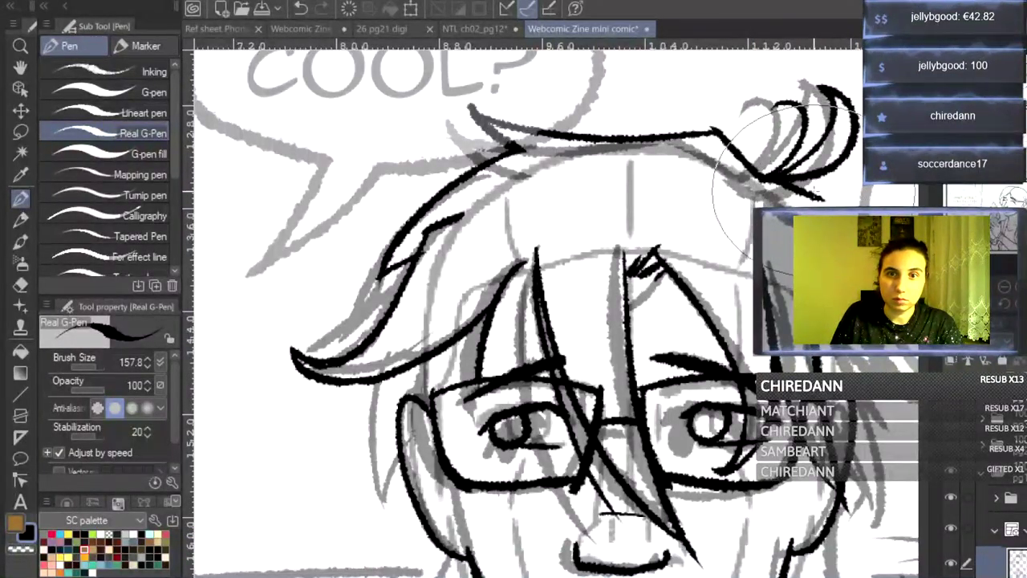
scroll(401, 240, down, 3)
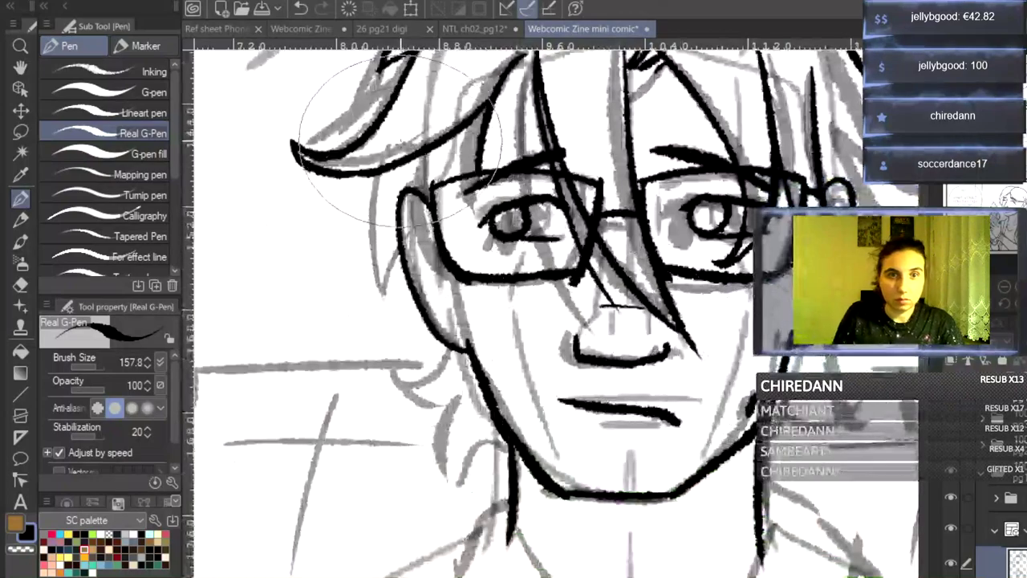
drag(457, 348, 440, 484)
mouse_move(478, 441)
mouse_down()
mouse_move(509, 468)
mouse_move(482, 481)
mouse_up()
- Draw the long pointed side locks over the middle character's right ear and the flicked hair tips behind the jaw below it
scroll(554, 313, right, 3)
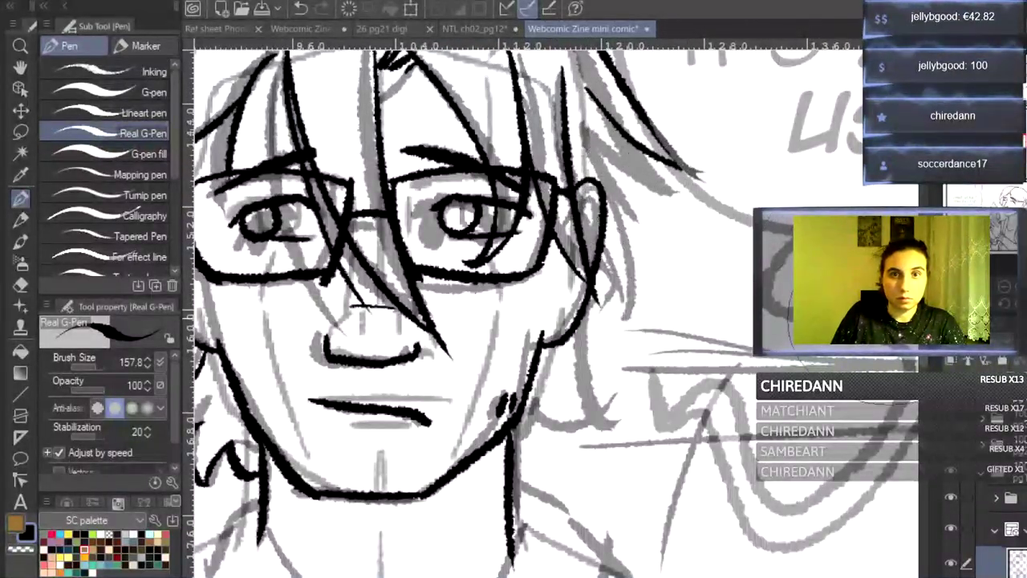
mouse_move(924, 348)
mouse_down()
mouse_move(925, 324)
mouse_move(924, 337)
mouse_up()
drag(589, 193, 627, 430)
drag(603, 344, 626, 428)
mouse_move(564, 457)
mouse_down()
mouse_move(575, 532)
mouse_move(595, 559)
mouse_up()
mouse_move(550, 519)
mouse_down()
mouse_move(528, 574)
mouse_move(514, 541)
mouse_up()
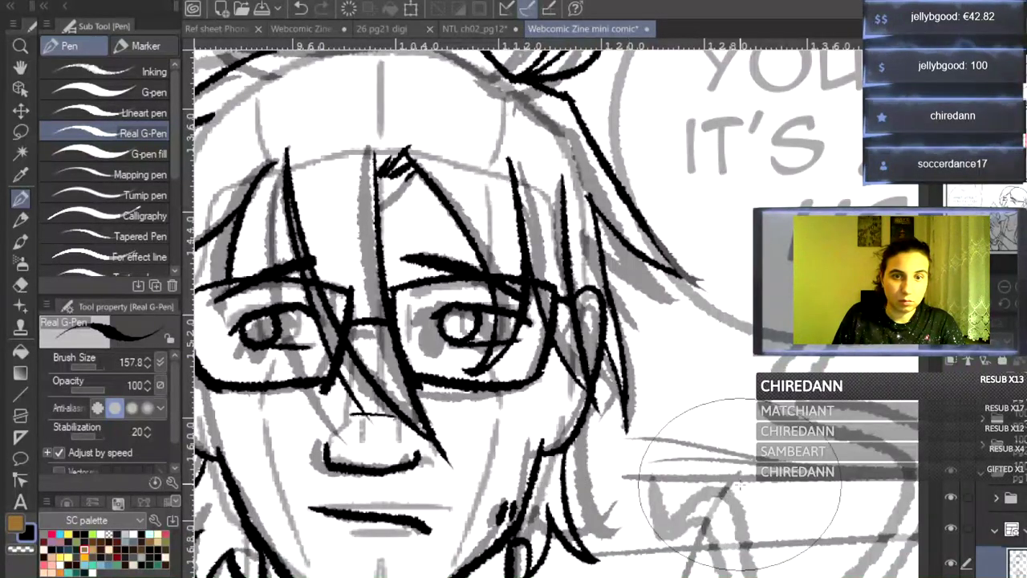
- Draw the right side of the middle character's shirt collar and the V-shaped neckline meeting below the neck
scroll(521, 320, down, 5)
mouse_move(517, 300)
mouse_down()
mouse_move(547, 318)
mouse_move(615, 414)
mouse_up()
drag(528, 327, 400, 524)
drag(608, 371, 562, 513)
scroll(527, 325, left, 5)
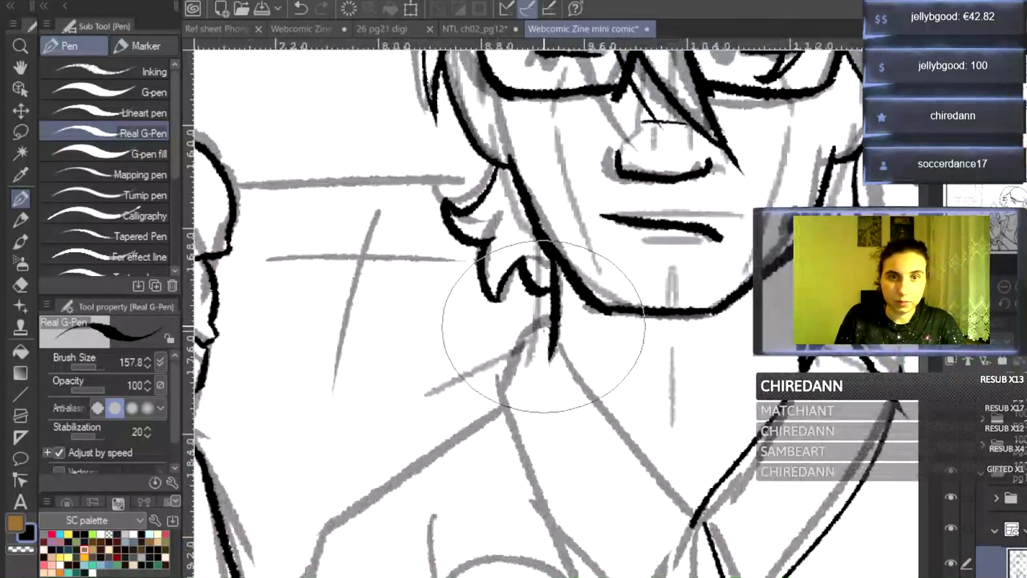
drag(536, 333, 670, 513)
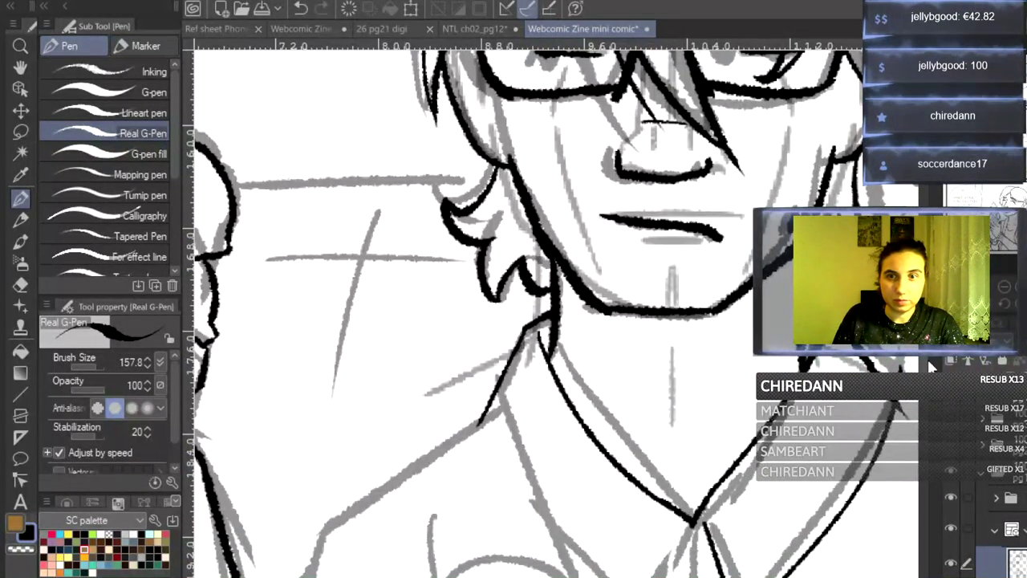
- Draw the pointed left collar flap and the shirt's vertical front line running down from the neckline
scroll(521, 309, down, 5)
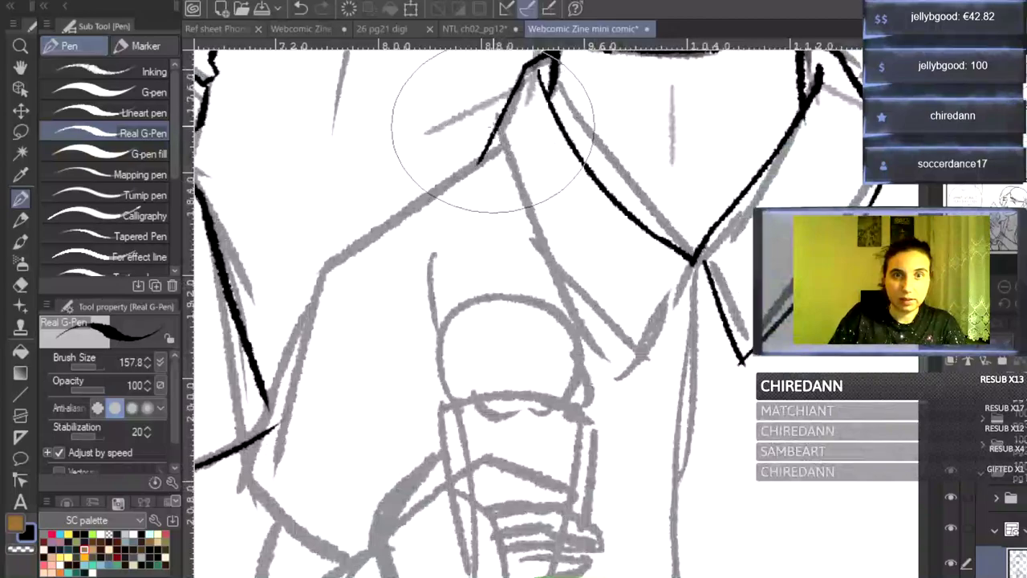
drag(495, 129, 639, 370)
drag(667, 275, 639, 389)
drag(678, 271, 675, 565)
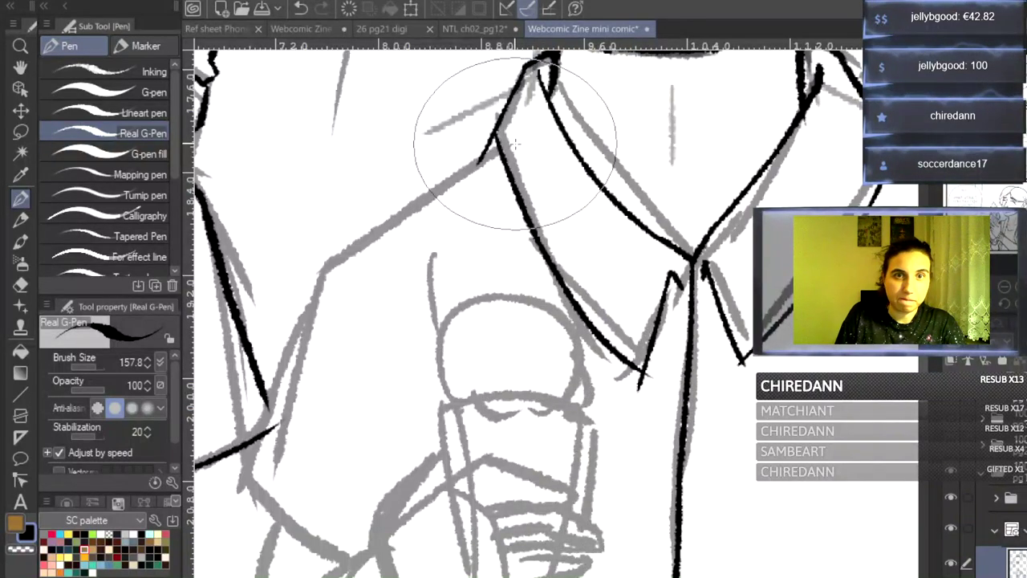
- Draw the middle character's left shoulder and short sleeve with its cuff, redoing the shoulder line once
mouse_move(489, 143)
mouse_down()
mouse_move(349, 212)
mouse_move(309, 285)
mouse_move(271, 408)
mouse_up()
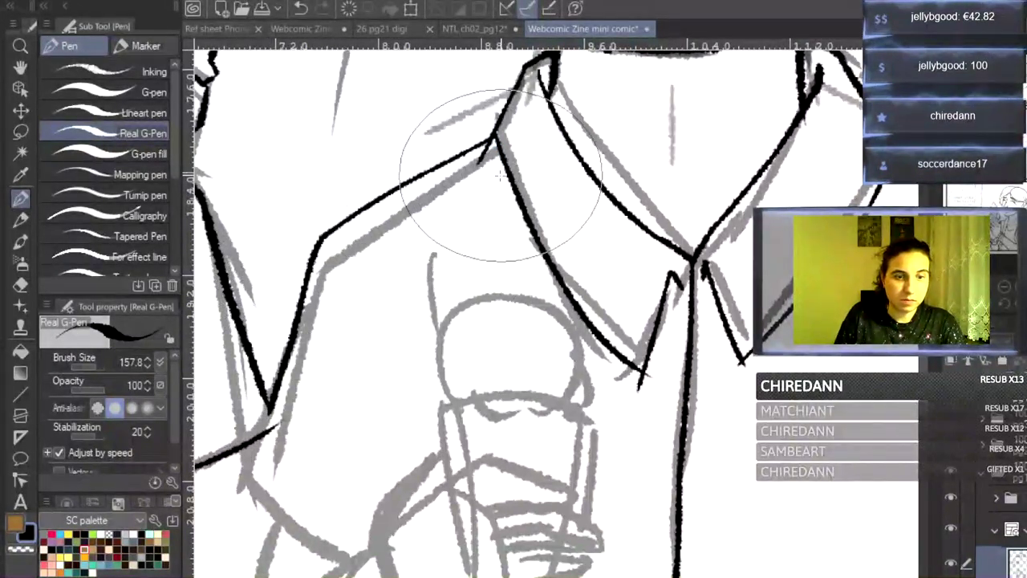
key(ctrl+z)
mouse_move(481, 138)
mouse_down()
mouse_move(389, 190)
mouse_move(340, 252)
mouse_move(289, 377)
mouse_up()
mouse_move(265, 392)
mouse_down()
mouse_move(228, 493)
mouse_move(329, 565)
mouse_up()
drag(265, 458, 373, 539)
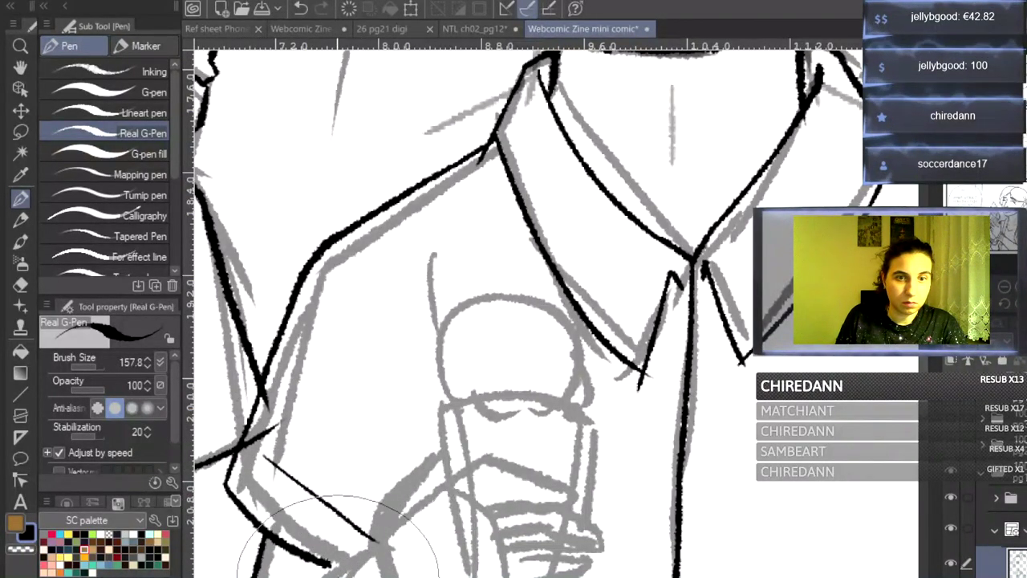
- Draw the middle character's forearm and gripping fingers, plus the ice cream cone with its rounded scoop and drips along the rim
mouse_move(385, 533)
mouse_down()
mouse_move(420, 478)
mouse_move(438, 456)
mouse_up()
mouse_move(429, 502)
mouse_down()
mouse_move(497, 465)
mouse_move(574, 493)
mouse_move(479, 514)
mouse_move(557, 507)
mouse_move(601, 520)
mouse_move(593, 553)
mouse_move(491, 549)
mouse_up()
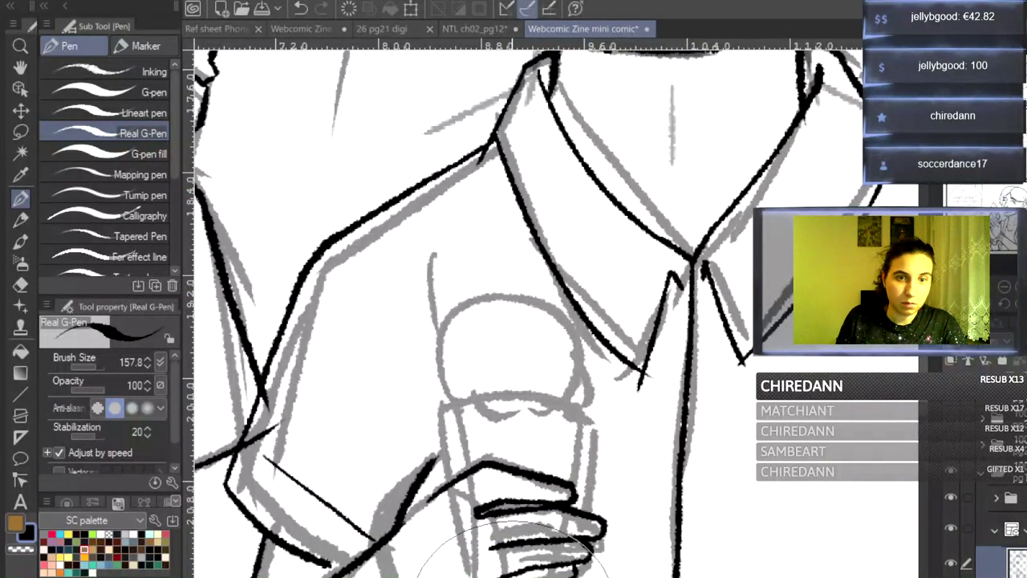
mouse_move(447, 485)
mouse_down()
mouse_move(432, 415)
mouse_move(446, 408)
mouse_move(562, 406)
mouse_move(574, 417)
mouse_move(574, 480)
mouse_up()
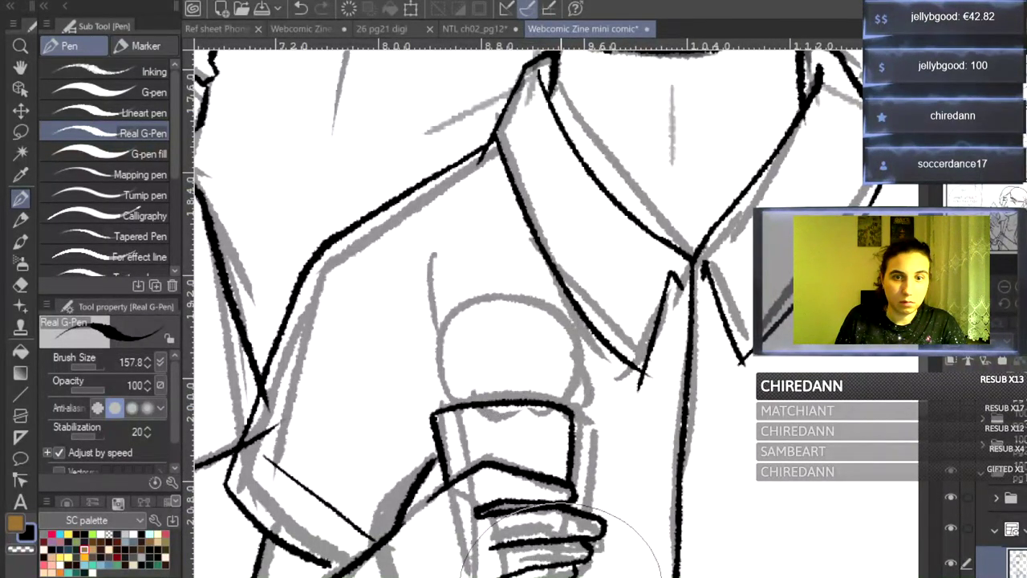
mouse_move(426, 391)
mouse_down()
mouse_move(430, 351)
mouse_move(462, 314)
mouse_move(518, 306)
mouse_move(560, 343)
mouse_move(571, 401)
mouse_up()
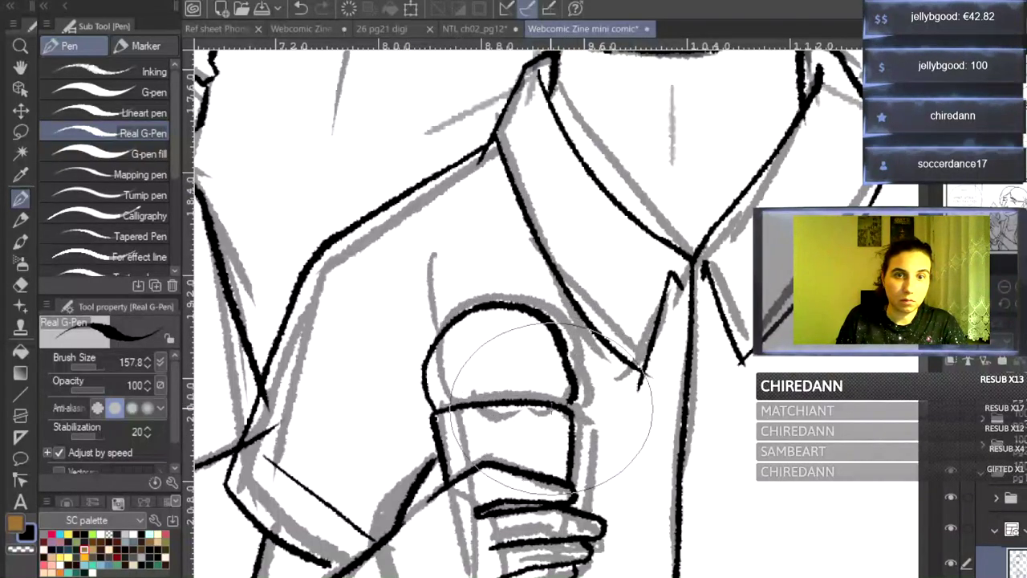
mouse_move(456, 410)
mouse_down()
mouse_move(490, 408)
mouse_move(554, 406)
mouse_up()
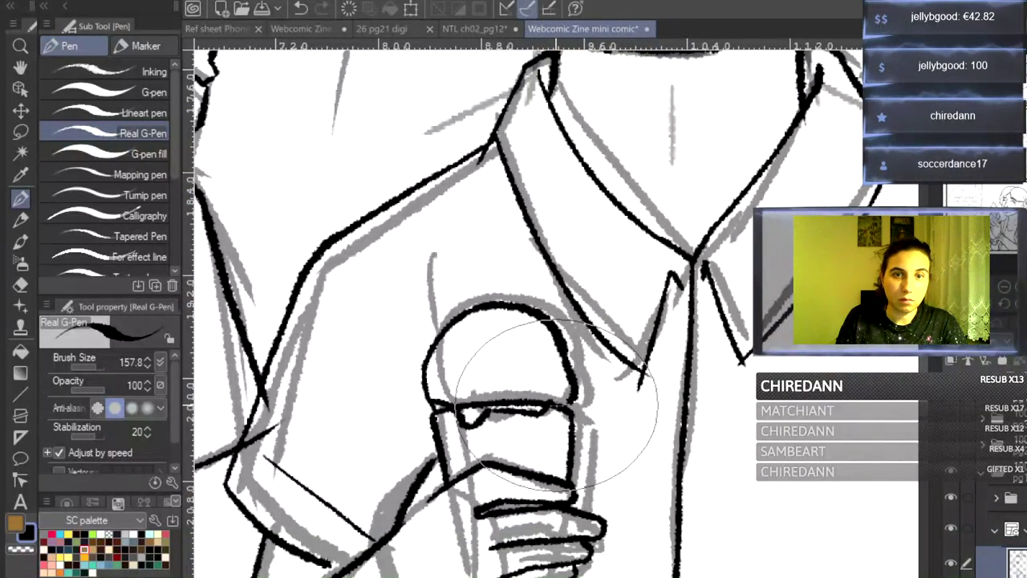
- Draw double-line cords for the hanging lamps, running down from the panel's upper border and redoing the first stroke
click(1006, 287)
click(1006, 287)
drag(923, 366, 924, 348)
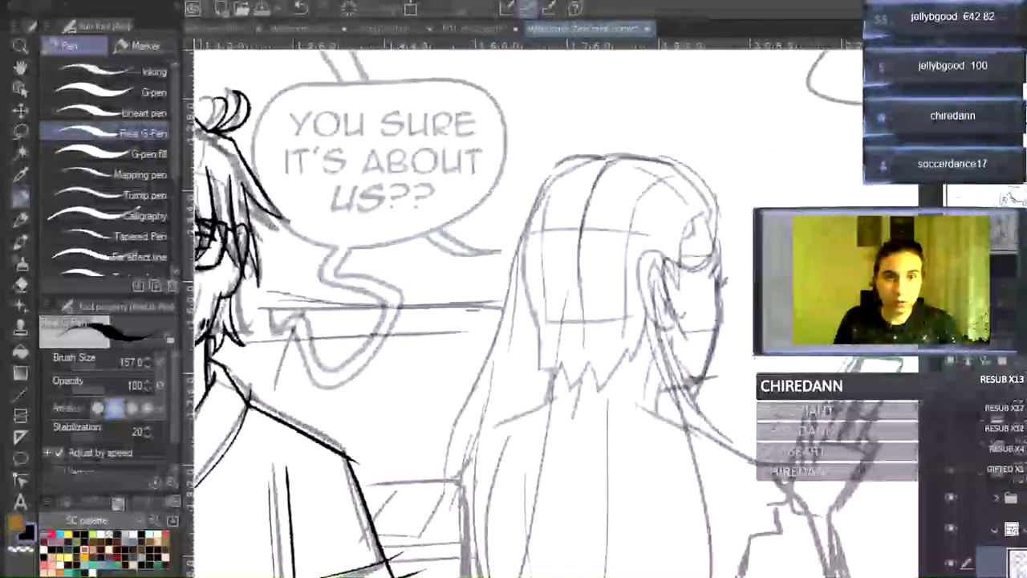
scroll(495, 298, up, 3)
scroll(496, 298, down, 1)
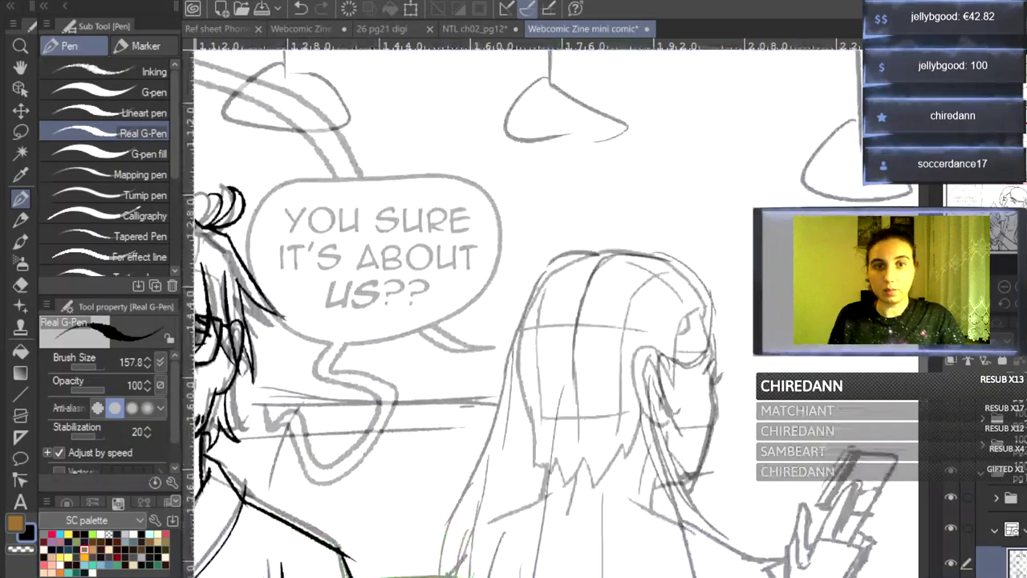
scroll(560, 247, up, 4)
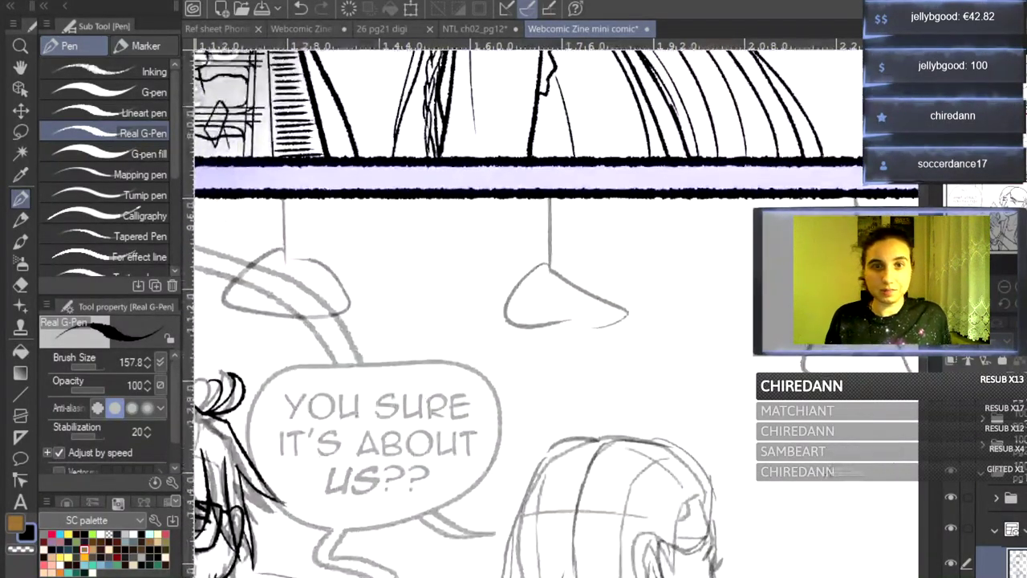
mouse_move(549, 202)
mouse_down()
mouse_move(550, 303)
mouse_move(554, 271)
mouse_up()
key(ctrl+z)
drag(553, 201, 555, 325)
drag(285, 194, 290, 289)
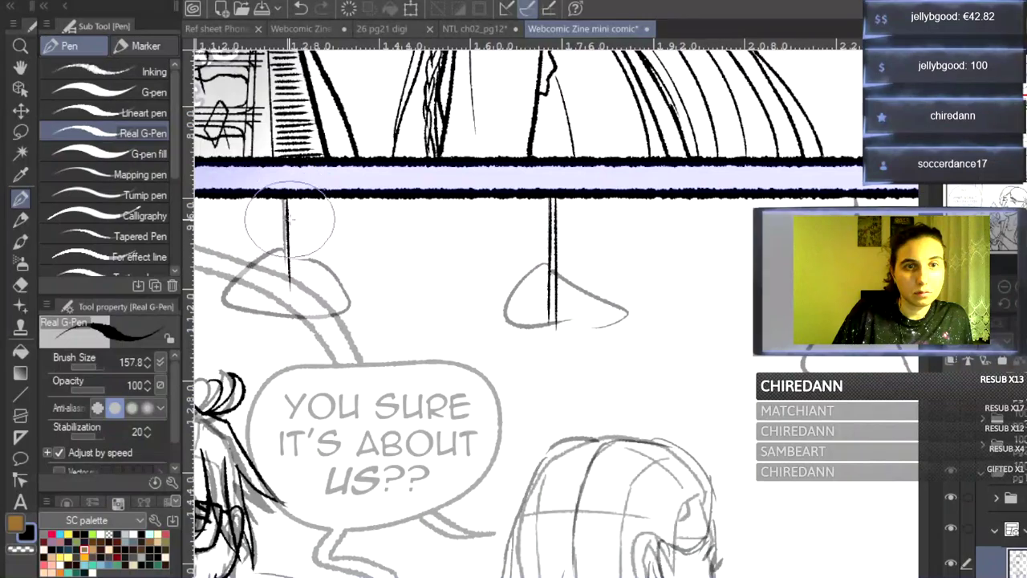
drag(289, 189, 294, 285)
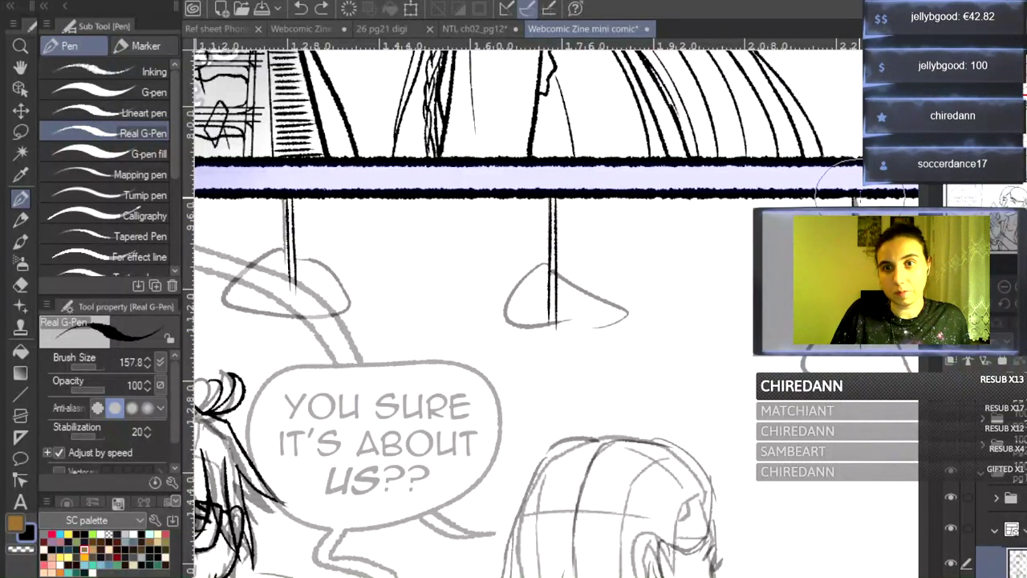
- Draw the first hanging lamp's dome-shaped shade over the speech bubble tail, redoing its right-hand curve to make it narrower
mouse_move(259, 199)
mouse_down()
mouse_move(487, 199)
mouse_move(438, 247)
mouse_move(418, 295)
mouse_move(485, 320)
mouse_move(602, 313)
mouse_up()
key(ctrl+plus)
mouse_move(524, 208)
mouse_down()
mouse_move(582, 236)
mouse_move(613, 273)
mouse_move(601, 312)
mouse_up()
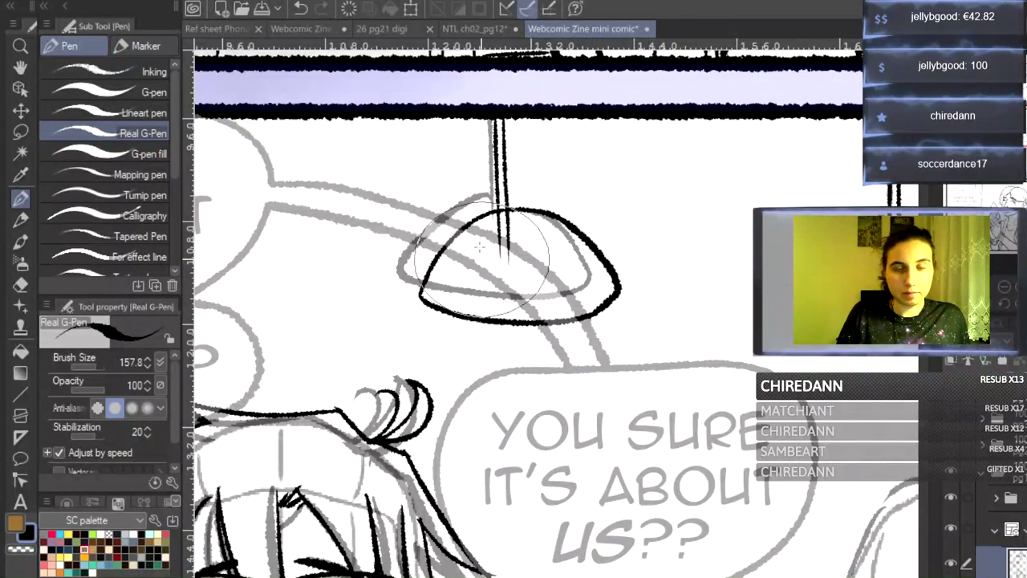
key(ctrl+z)
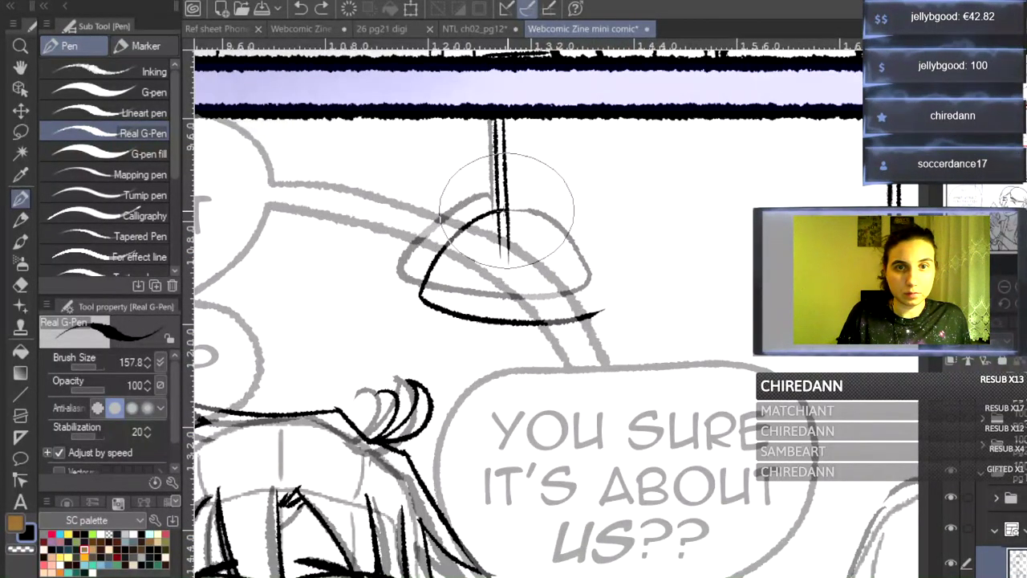
mouse_move(526, 211)
mouse_down()
mouse_move(569, 239)
mouse_move(607, 314)
mouse_up()
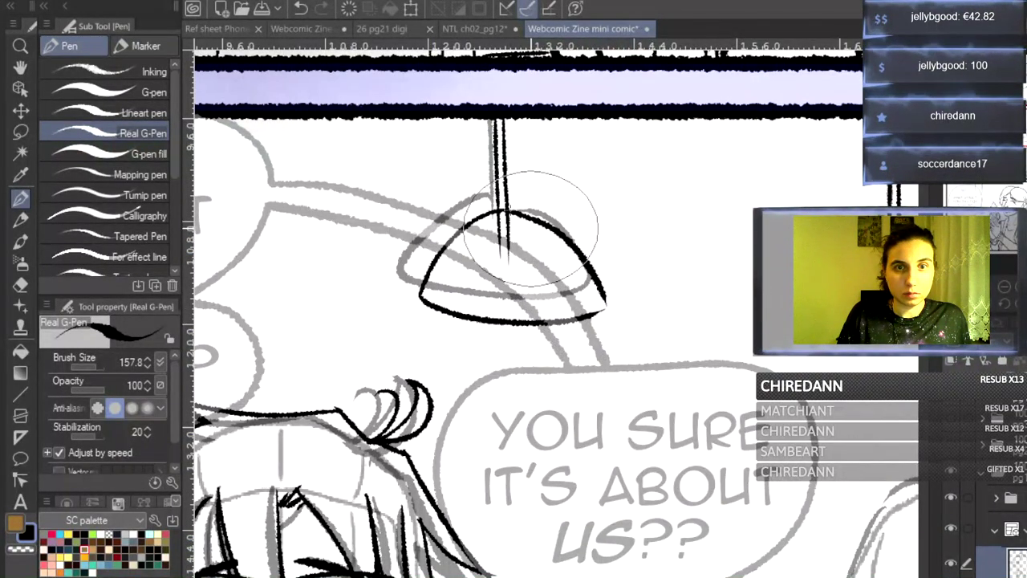
mouse_move(603, 305)
mouse_down()
mouse_move(570, 314)
mouse_move(503, 312)
mouse_move(600, 283)
mouse_move(574, 384)
mouse_move(559, 313)
mouse_move(453, 326)
mouse_up()
- Draw the middle hanging lamp's dome-shaped shade with a curved lower rim around the end of its cord
scroll(513, 321, right, 5)
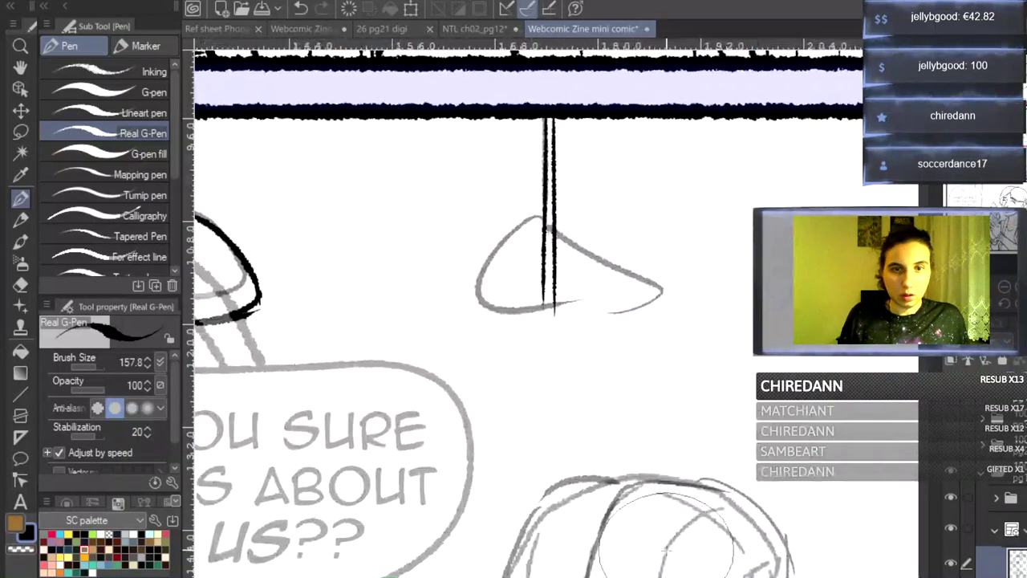
mouse_move(560, 221)
mouse_down()
mouse_move(523, 225)
mouse_move(464, 291)
mouse_move(454, 324)
mouse_move(570, 342)
mouse_up()
mouse_move(552, 224)
mouse_down()
mouse_move(630, 261)
mouse_move(675, 325)
mouse_up()
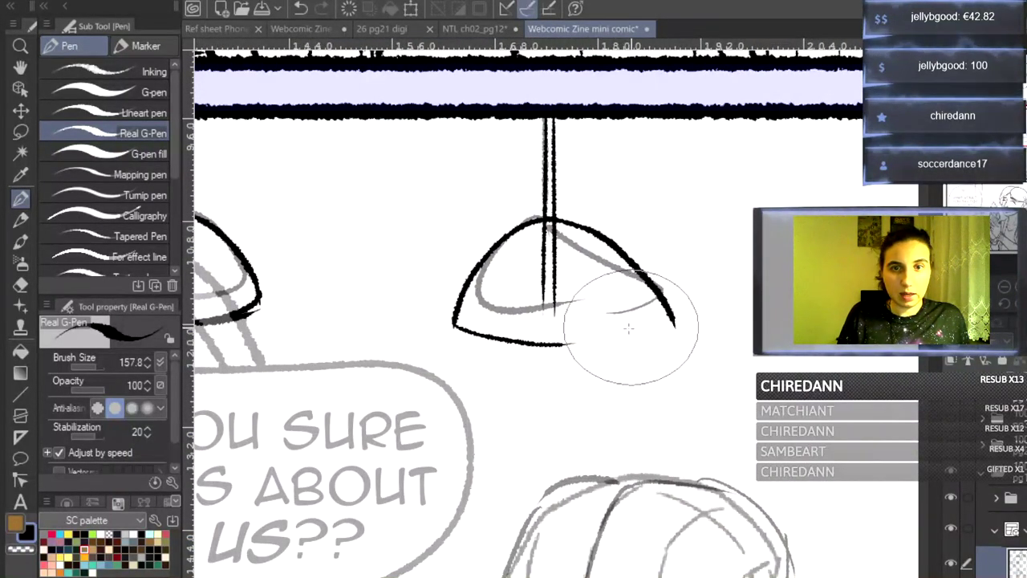
mouse_move(551, 345)
mouse_down()
mouse_move(637, 331)
mouse_move(702, 297)
mouse_up()
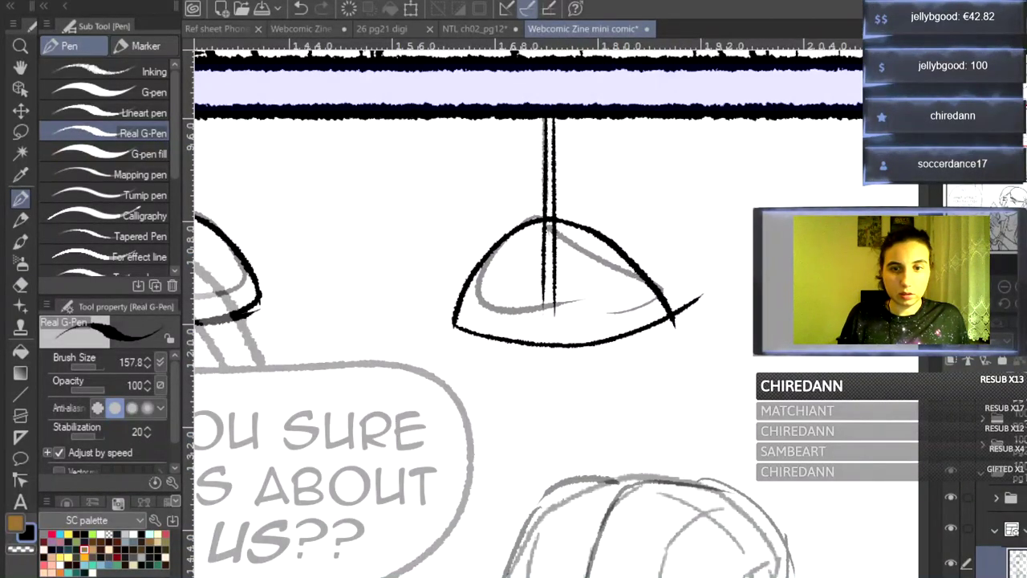
- Draw the last hanging lamp's dome-shaped shade near the panel's right border, redoing the right-hand curve
scroll(514, 321, right, 5)
mouse_move(672, 277)
mouse_down()
mouse_move(617, 298)
mouse_move(555, 380)
mouse_move(632, 406)
mouse_move(754, 405)
mouse_up()
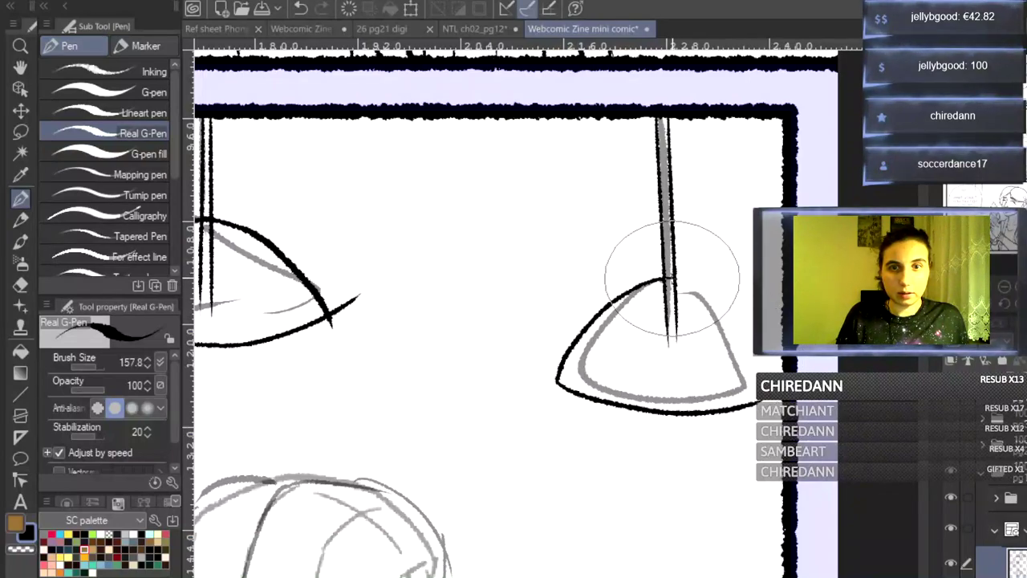
mouse_move(672, 276)
mouse_down()
mouse_move(745, 314)
mouse_move(771, 360)
mouse_up()
key(ctrl+z)
mouse_move(671, 277)
mouse_down()
mouse_move(763, 325)
mouse_move(793, 377)
mouse_up()
- Draw the long-haired character's raised fingers and the tilted phone held in that hand
drag(923, 324, 922, 377)
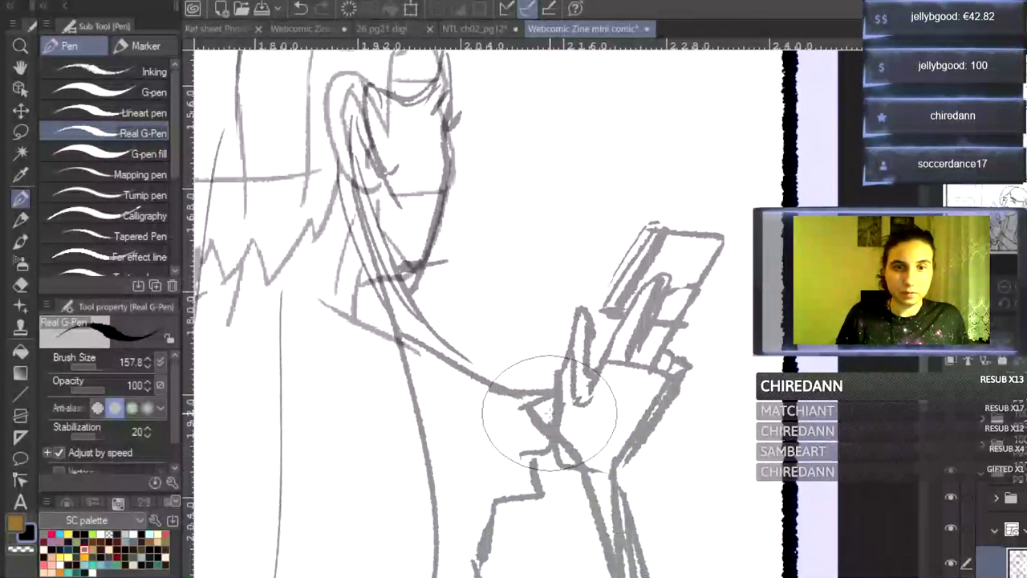
mouse_move(559, 436)
mouse_down()
mouse_move(558, 378)
mouse_move(580, 309)
mouse_up()
drag(594, 354, 596, 373)
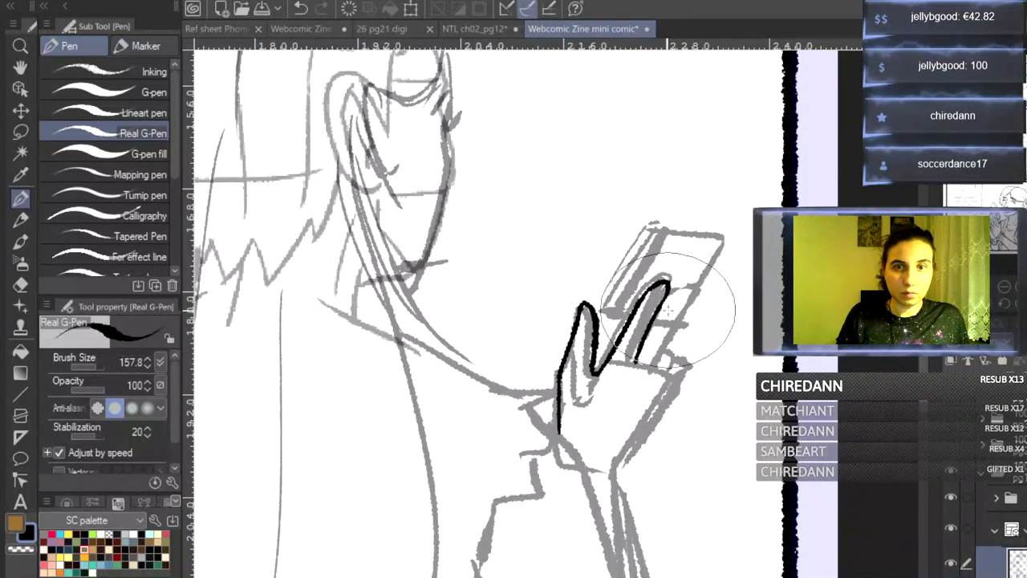
drag(604, 308, 646, 257)
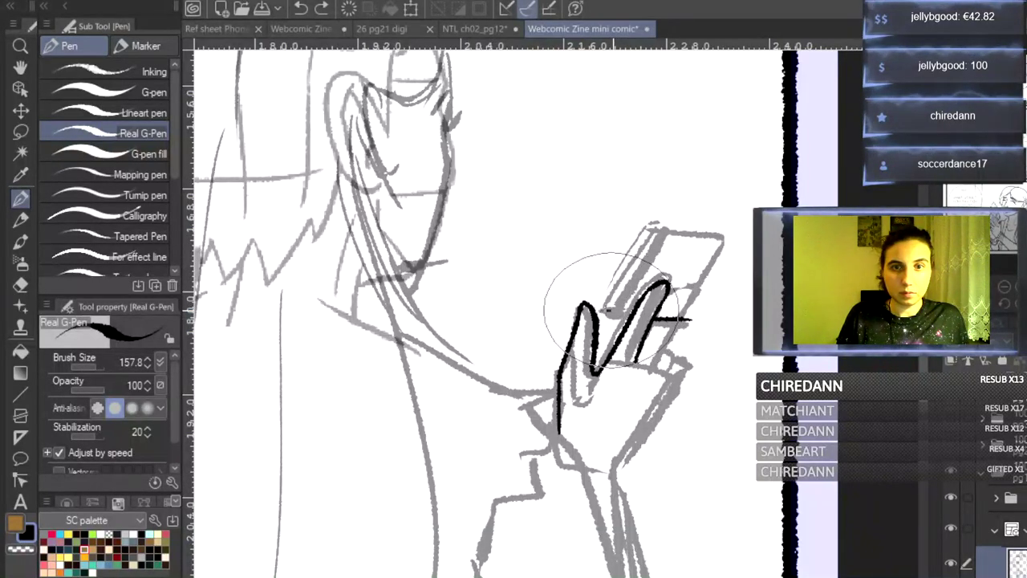
drag(655, 227, 734, 238)
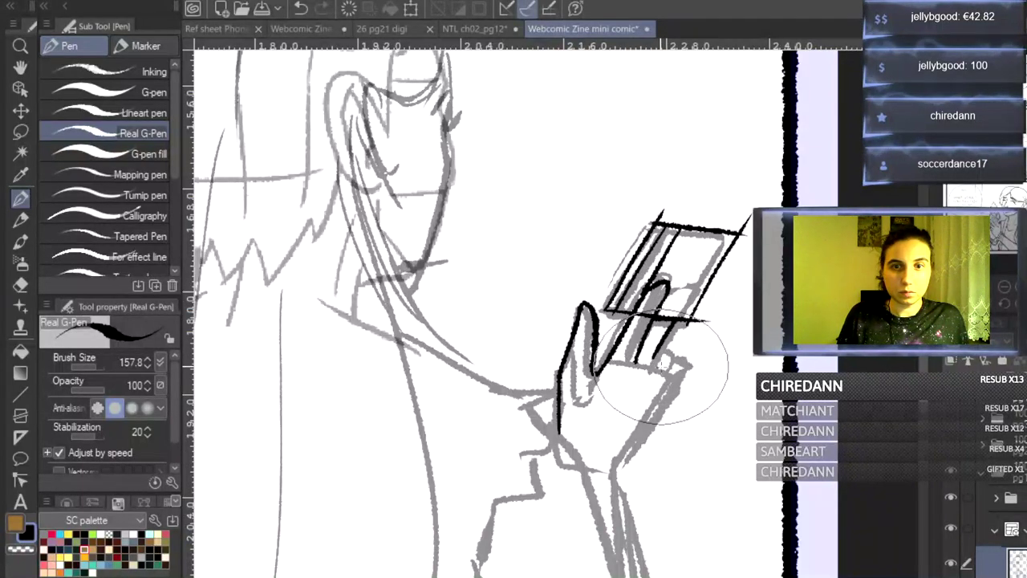
- Draw the rest of the phone-holding hand, the wrist with its bracelet, the forearm, and the shoulder line with a jagged sleeve edge
drag(659, 347, 684, 371)
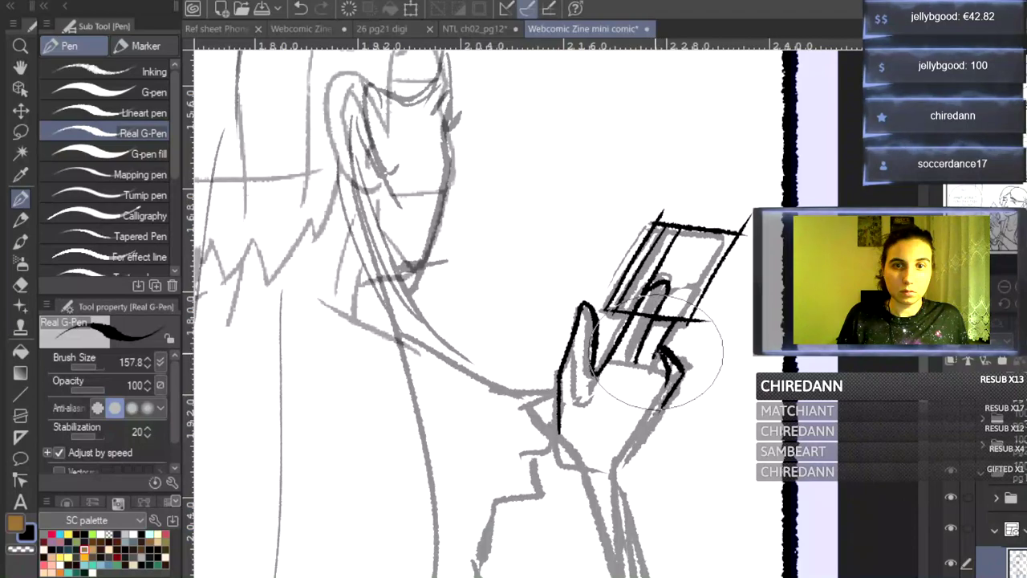
mouse_move(656, 357)
mouse_down()
mouse_move(637, 394)
mouse_move(660, 406)
mouse_move(614, 471)
mouse_move(629, 515)
mouse_move(596, 507)
mouse_move(620, 530)
mouse_move(606, 555)
mouse_move(625, 556)
mouse_move(602, 554)
mouse_move(637, 556)
mouse_up()
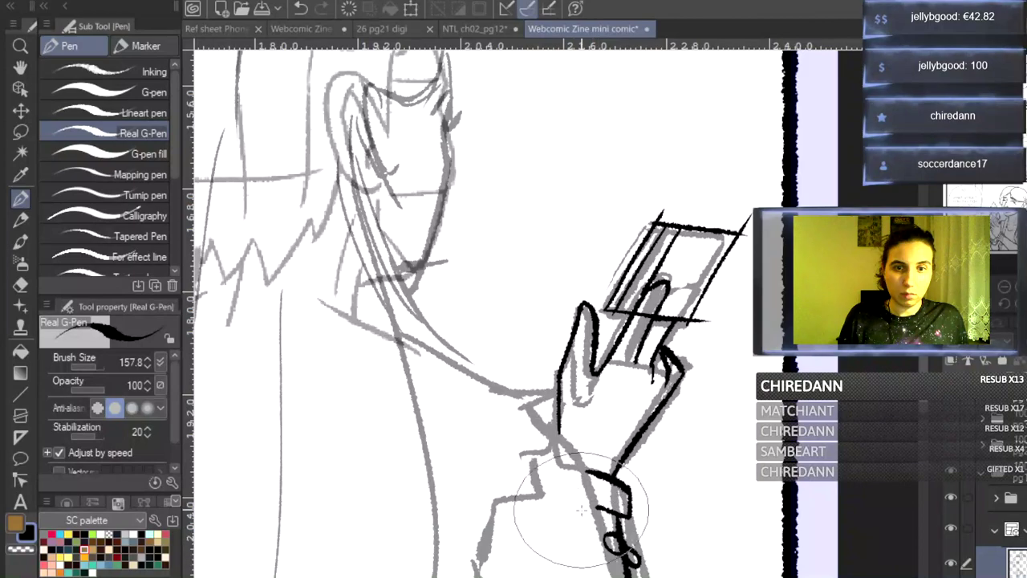
drag(545, 435, 623, 482)
drag(619, 573, 622, 577)
mouse_move(392, 330)
mouse_down()
mouse_move(532, 387)
mouse_move(573, 388)
mouse_move(543, 398)
mouse_move(540, 412)
mouse_move(571, 425)
mouse_move(550, 432)
mouse_move(555, 471)
mouse_move(534, 466)
mouse_move(543, 502)
mouse_move(507, 495)
mouse_move(502, 547)
mouse_move(482, 546)
mouse_move(480, 571)
mouse_up()
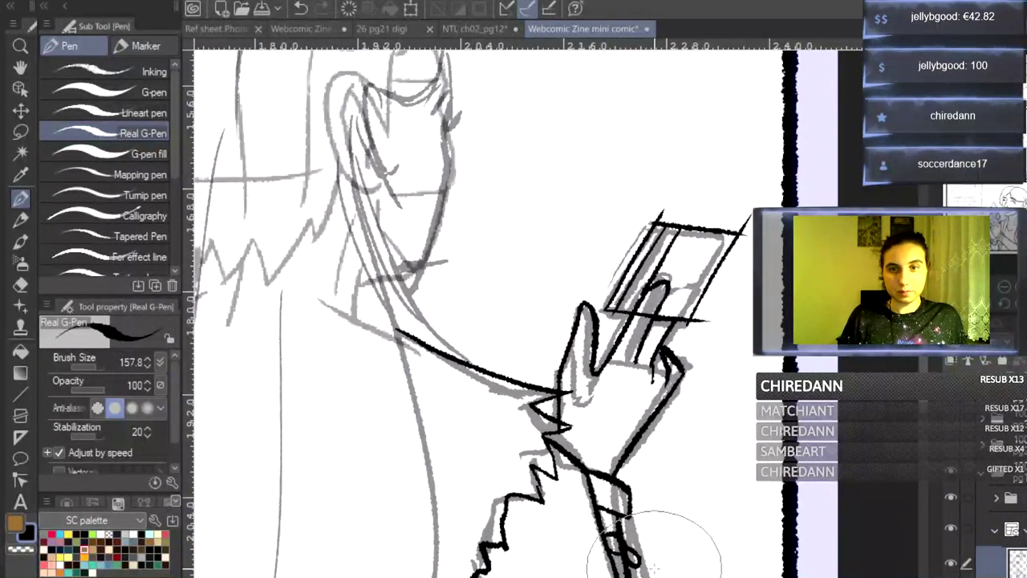
- Draw the outline of the long-haired character's other arm beside the hanging hair
scroll(514, 313, left, 5)
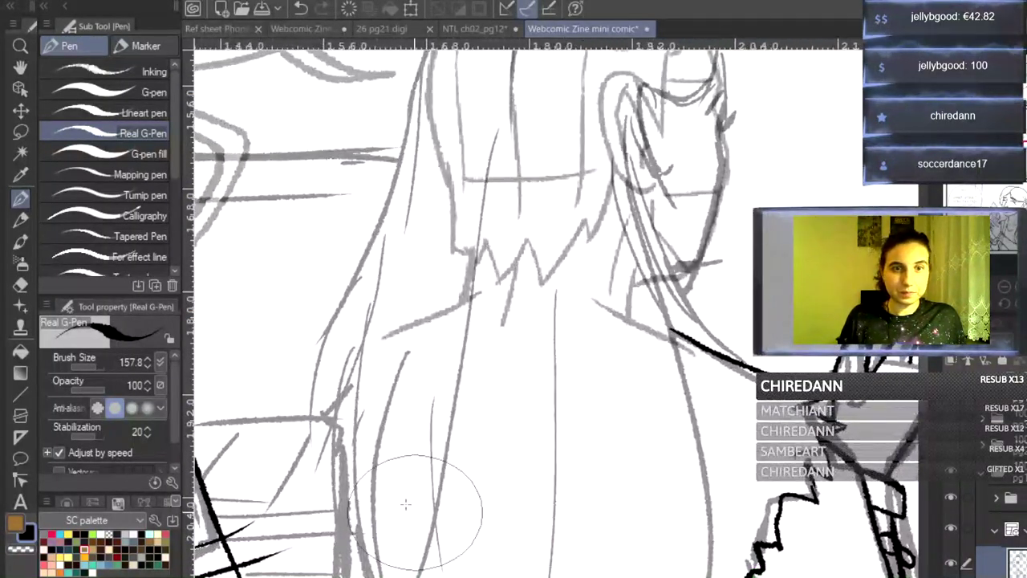
mouse_move(353, 374)
mouse_down()
mouse_move(320, 420)
mouse_move(341, 430)
mouse_move(328, 461)
mouse_move(340, 475)
mouse_move(335, 565)
mouse_up()
click(1002, 292)
click(1002, 292)
click(1002, 292)
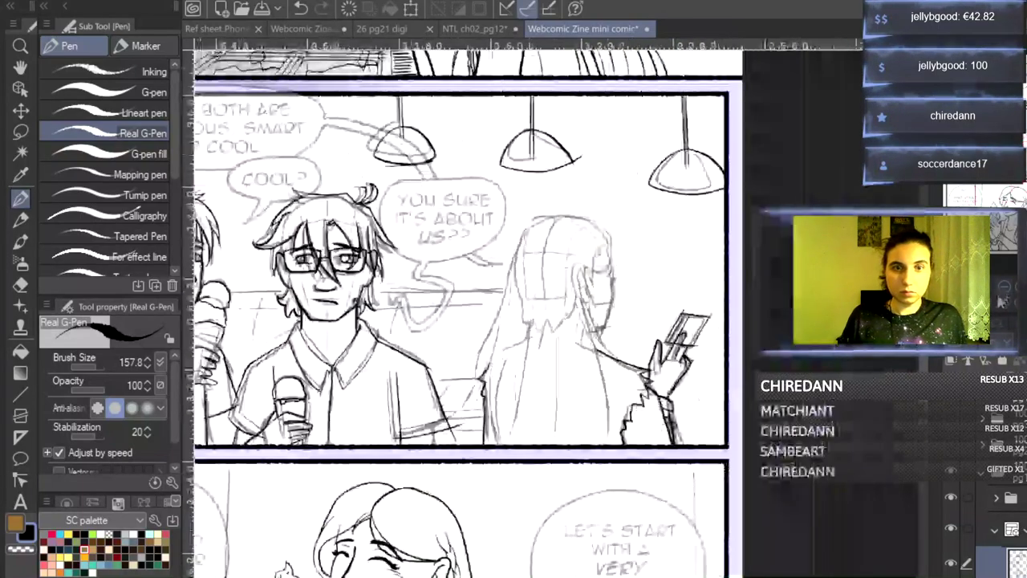
- Draw the horizontal background line behind the long-haired character's phone-holding arm, undoing the stray attempts
key(ctrl+plus)
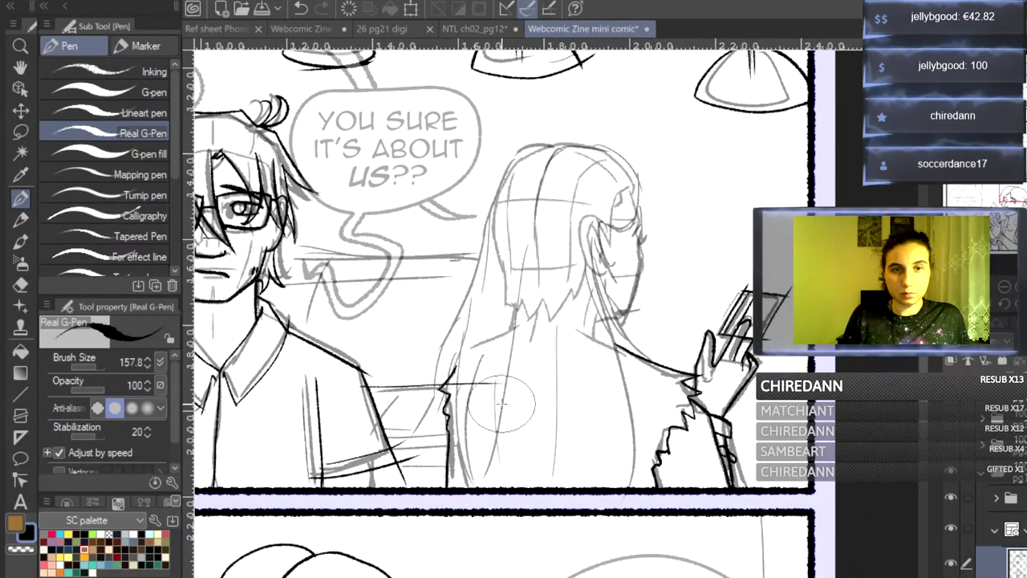
key(ctrl+z)
drag(712, 457, 770, 457)
key(ctrl+z)
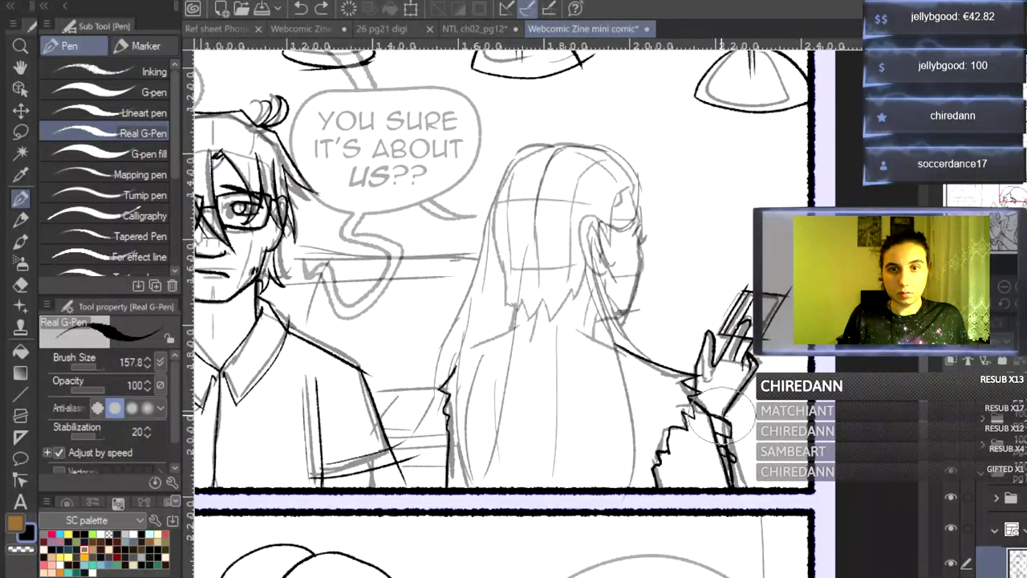
drag(695, 439, 876, 443)
drag(696, 440, 834, 440)
- Draw the horizontal background lines behind the middle character at chin and chest height, plus short ones between his sleeve and the long-haired character
scroll(514, 305, left, 10)
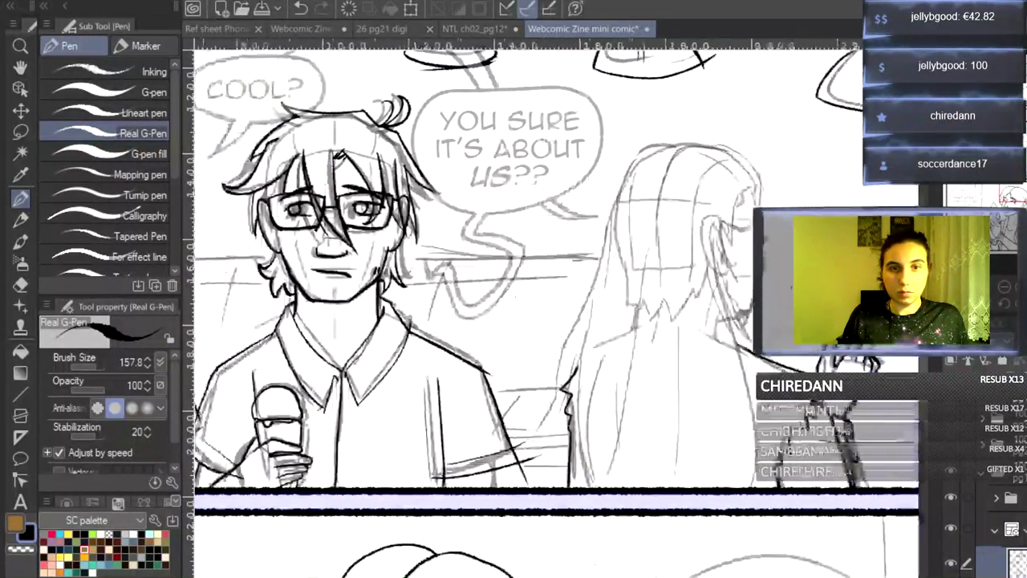
scroll(513, 304, right, 5)
scroll(534, 480, right, 1)
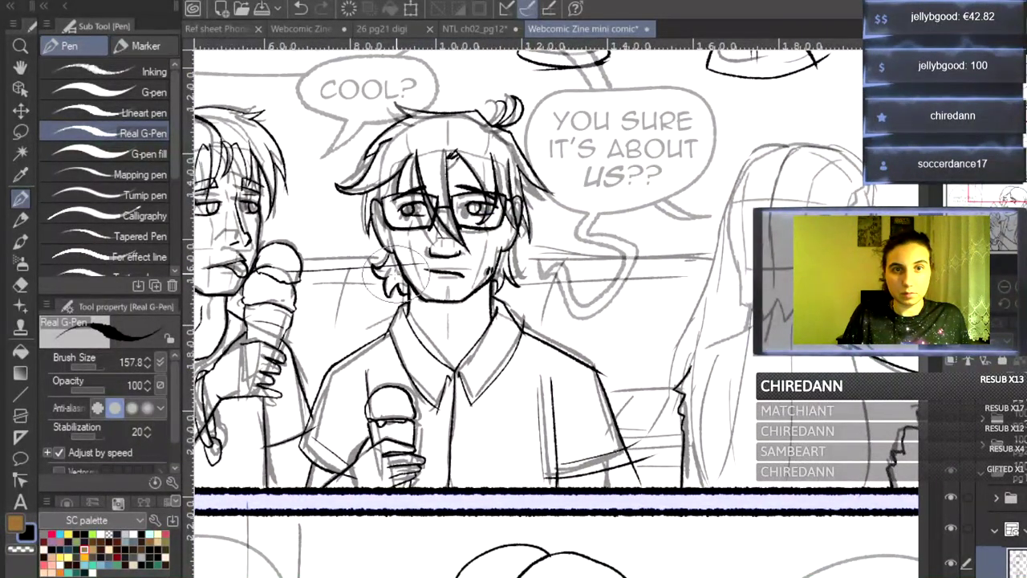
key(ctrl+z)
drag(295, 267, 719, 269)
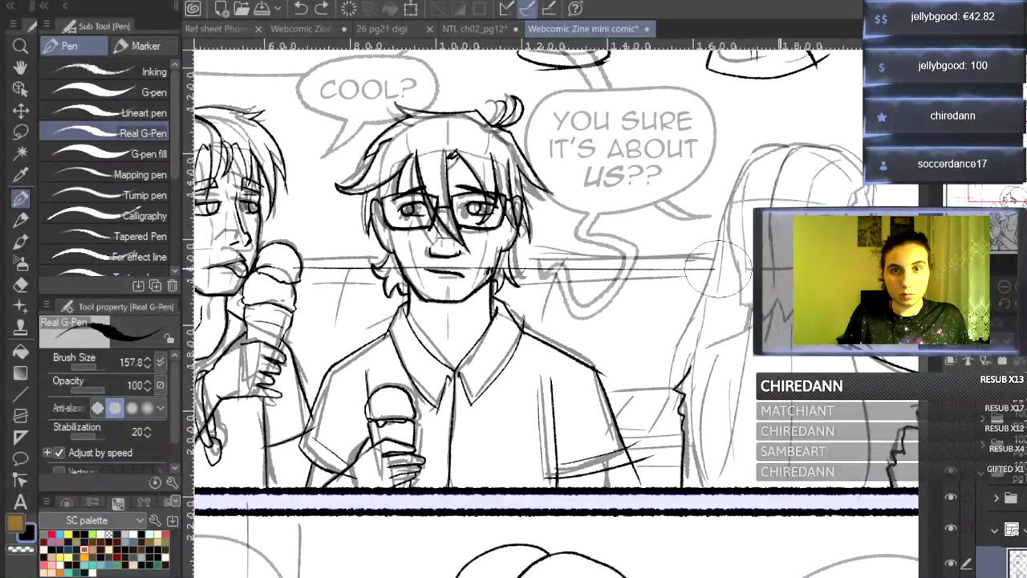
key(ctrl+z)
drag(300, 259, 746, 259)
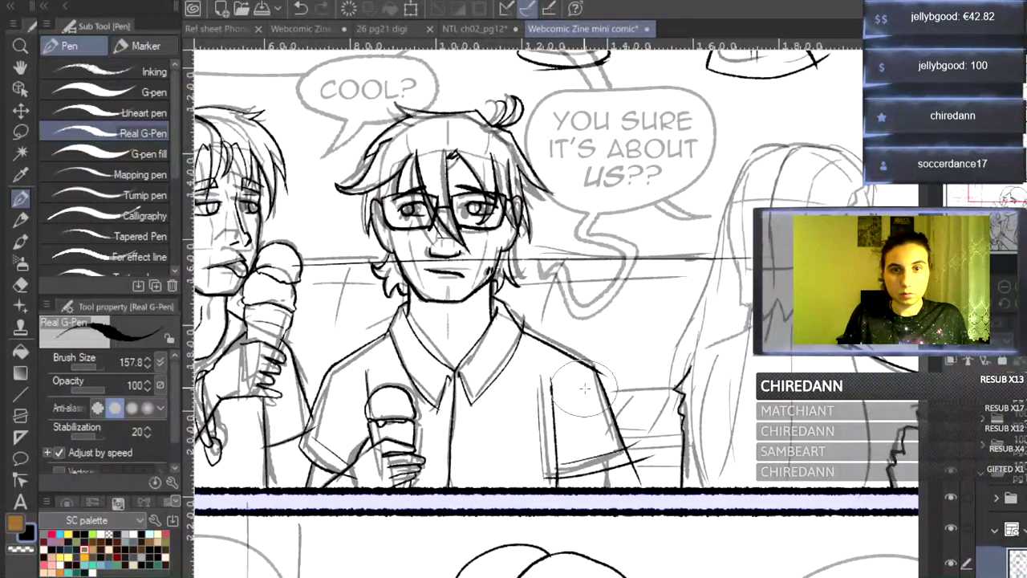
drag(285, 384, 750, 374)
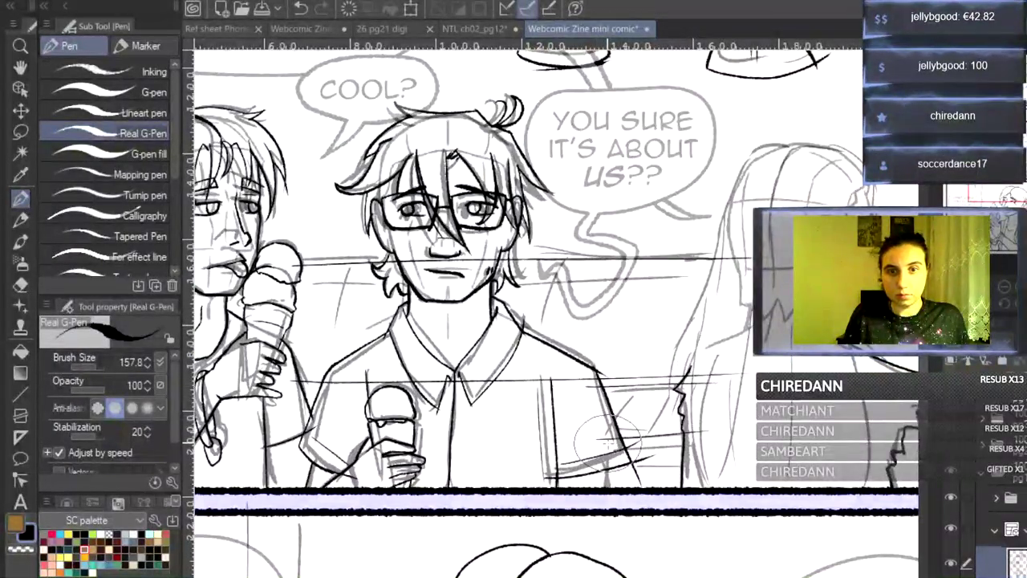
drag(606, 438, 630, 451)
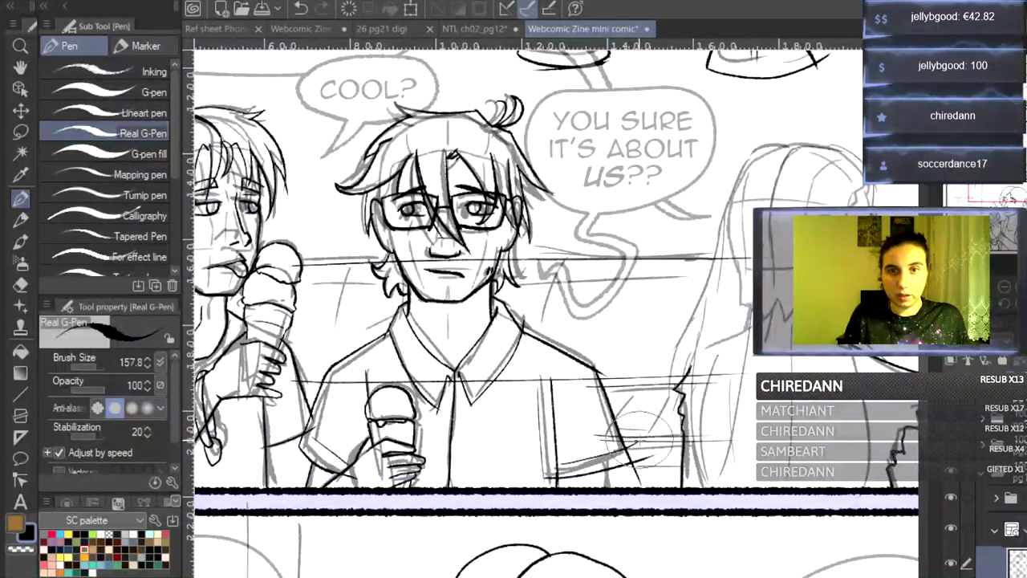
- Draw the long-haired character's ear with its round earring, and the face outline down to the chin, redoing the first ear stroke
key(ctrl+plus)
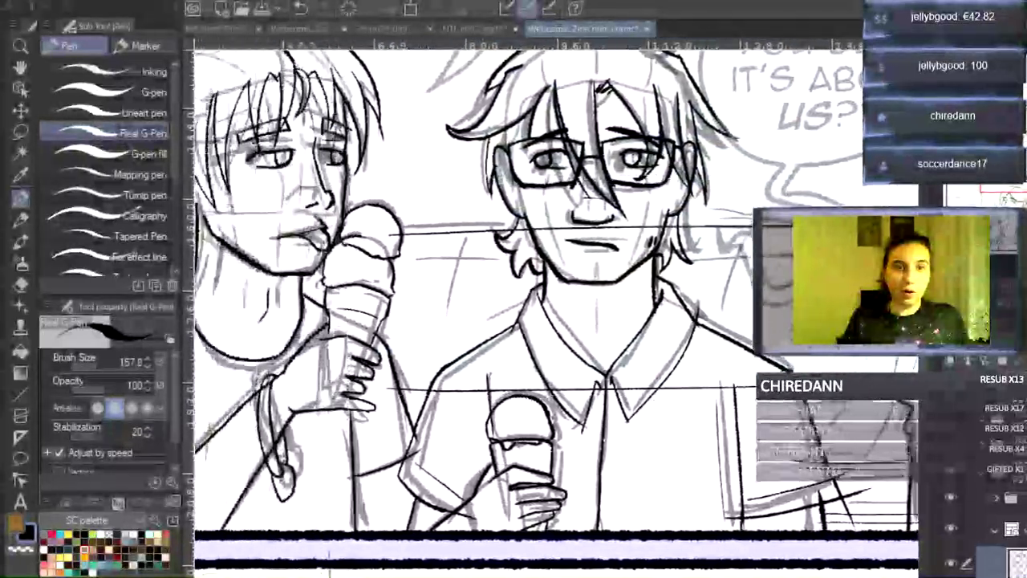
scroll(556, 297, right, 10)
scroll(557, 296, left, 2)
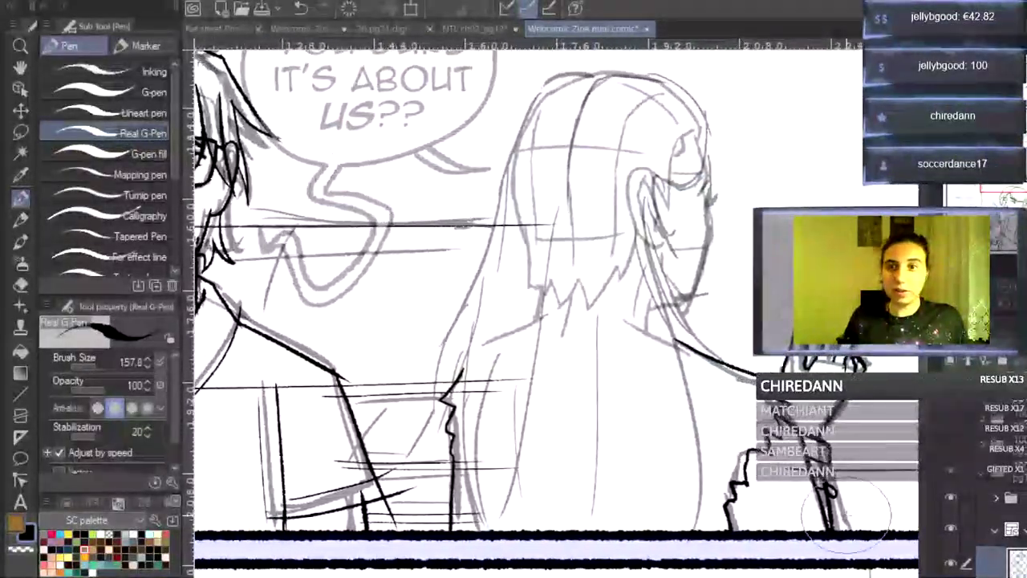
scroll(817, 548, up, 5)
scroll(927, 366, down, 2)
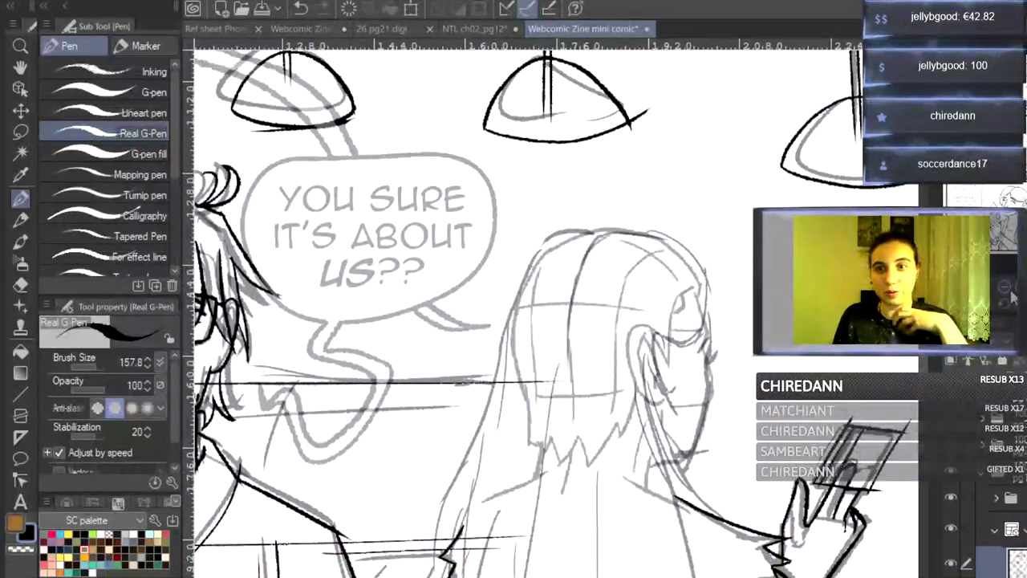
click(1019, 288)
drag(698, 317, 717, 338)
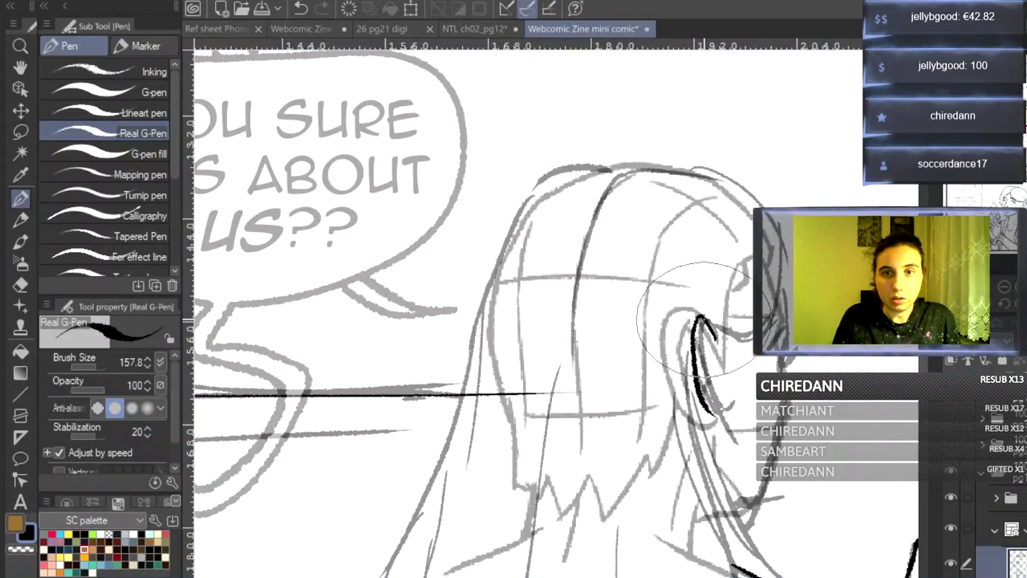
key(ctrl+z)
mouse_move(712, 337)
mouse_down()
mouse_move(695, 308)
mouse_move(690, 382)
mouse_up()
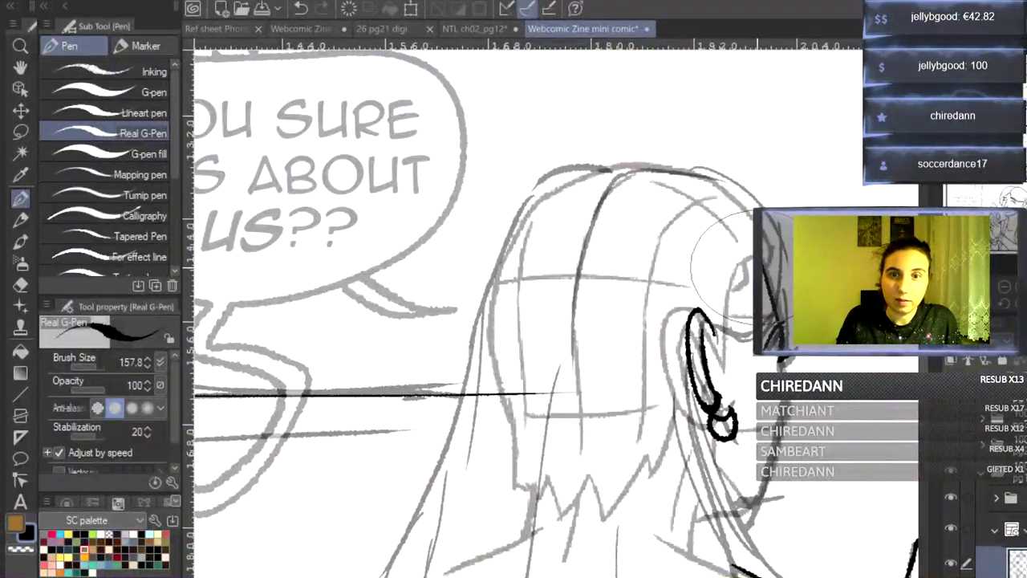
drag(762, 475, 743, 521)
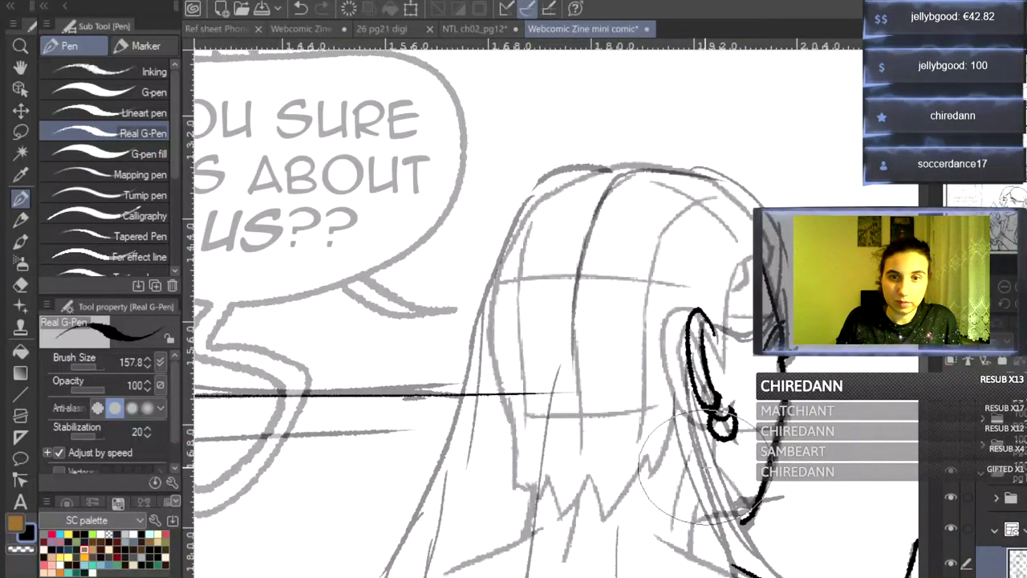
- Draw the long-haired character's parting, the hair contour over the crown, and the curve of hair sweeping back above the ear
click(1005, 291)
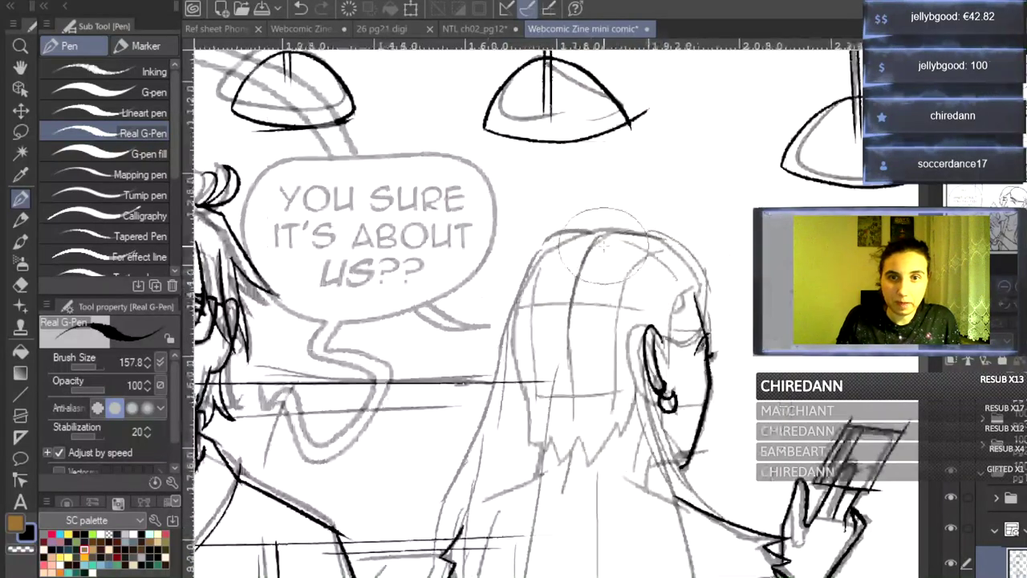
mouse_move(571, 290)
mouse_down()
mouse_move(603, 233)
mouse_move(645, 228)
mouse_move(630, 224)
mouse_move(677, 244)
mouse_move(696, 270)
mouse_move(689, 253)
mouse_move(705, 315)
mouse_up()
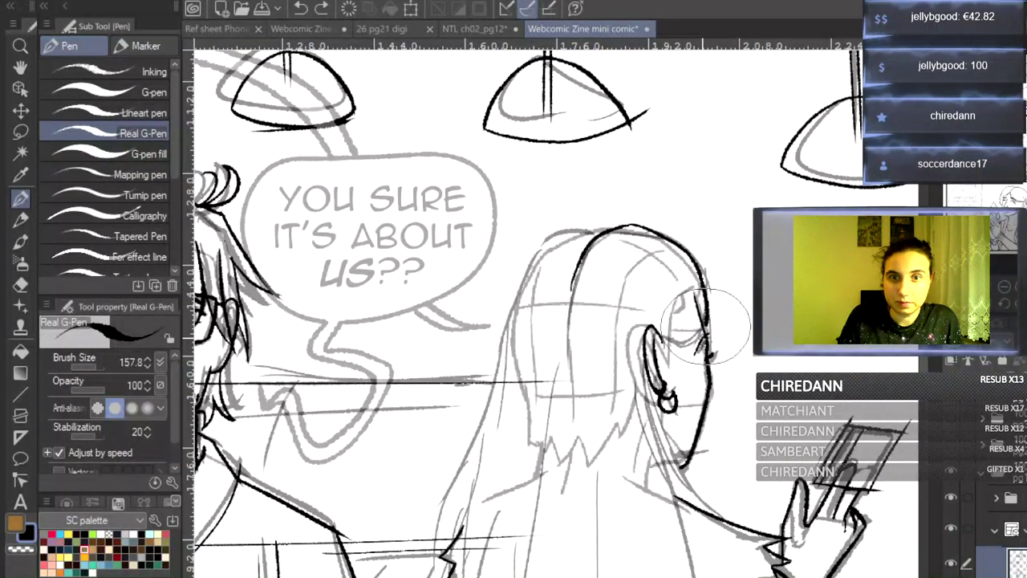
mouse_move(661, 334)
mouse_down()
mouse_move(697, 330)
mouse_move(701, 291)
mouse_up()
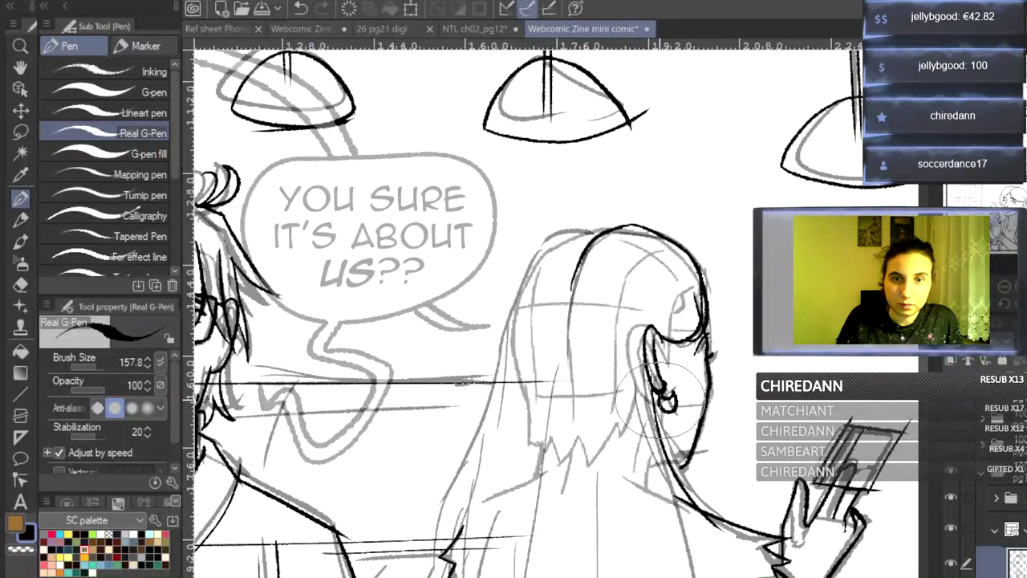
- Draw the long hair strands falling from behind the ear past the shoulder to the panel's lower border
drag(642, 349, 783, 536)
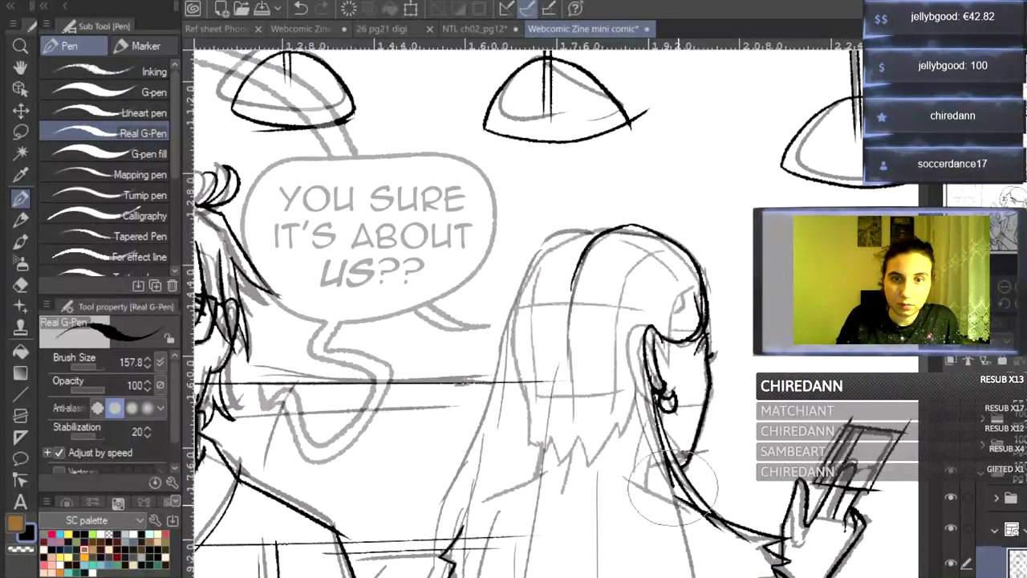
scroll(643, 427, down, 3)
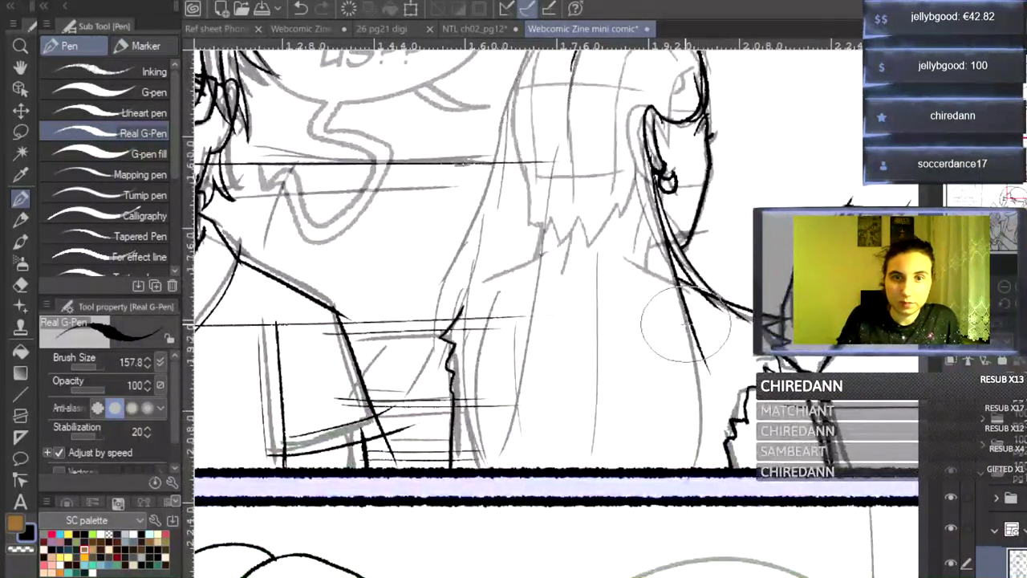
mouse_move(662, 254)
mouse_down()
mouse_move(699, 391)
mouse_move(681, 462)
mouse_up()
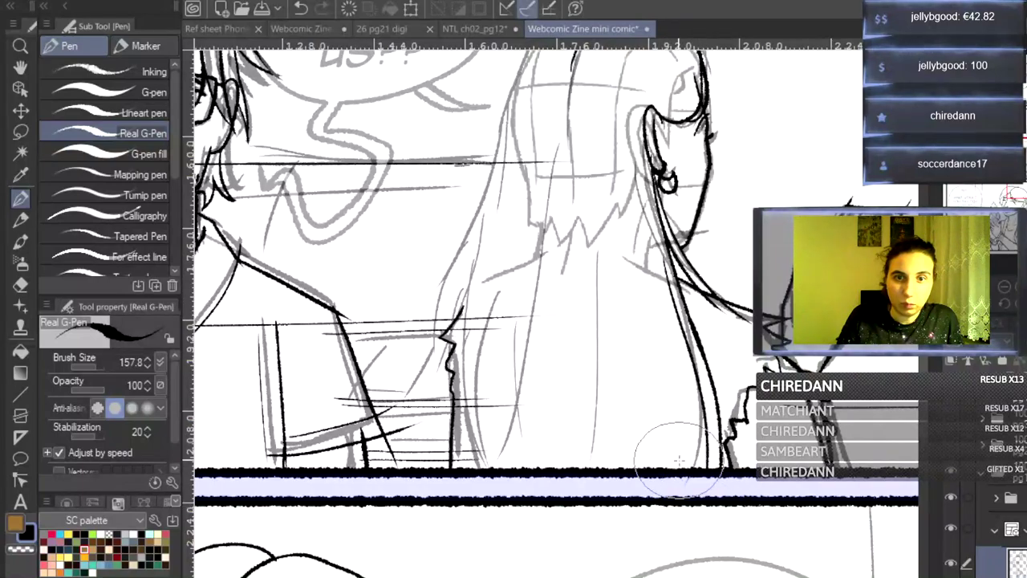
drag(664, 267, 687, 453)
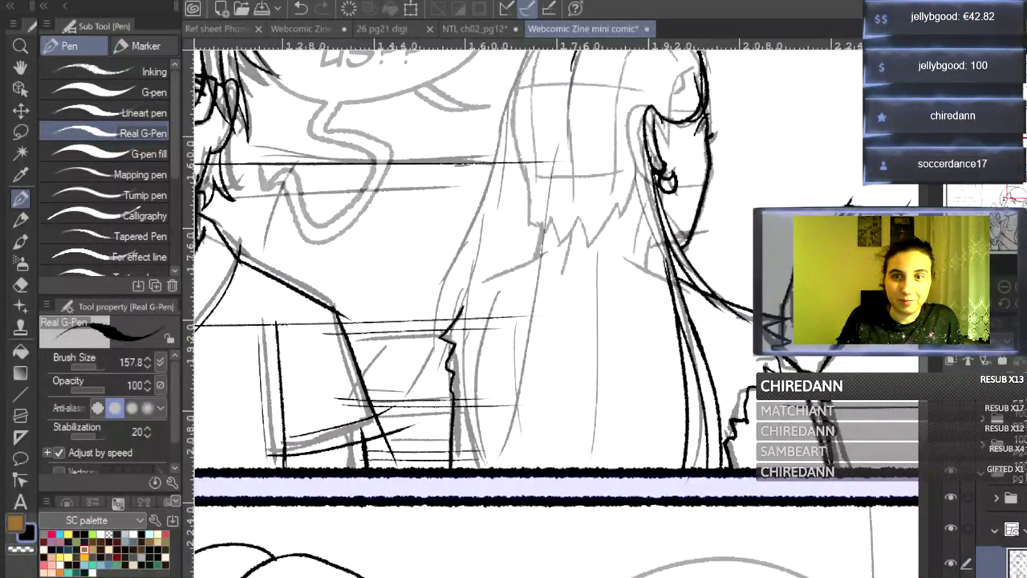
- Draw the outer hair contour on the side facing the middle character and the long inner strands running down the back
scroll(605, 149, up, 2)
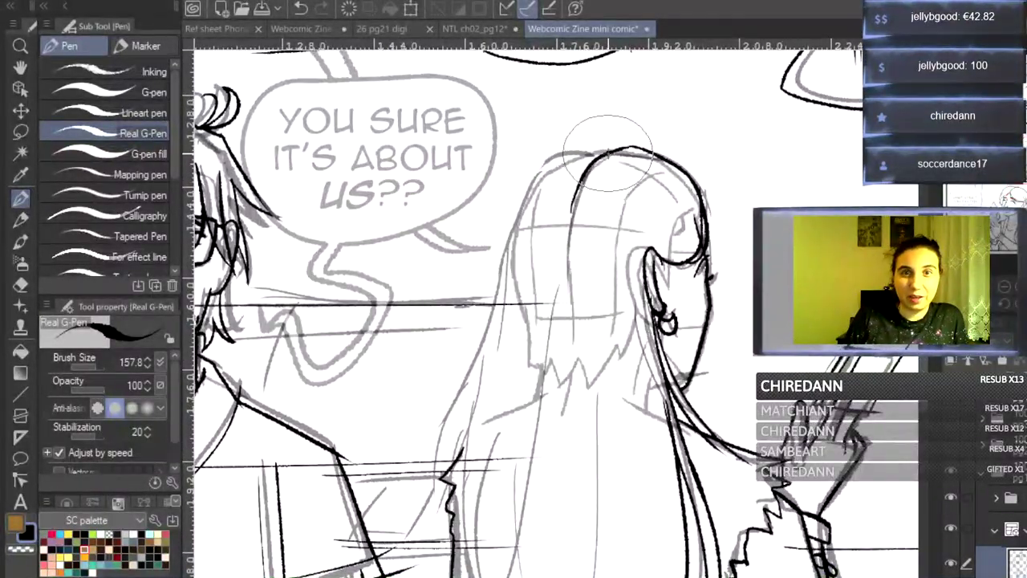
mouse_move(605, 149)
mouse_down()
mouse_move(550, 161)
mouse_move(507, 218)
mouse_move(429, 447)
mouse_move(420, 574)
mouse_up()
drag(499, 253, 422, 562)
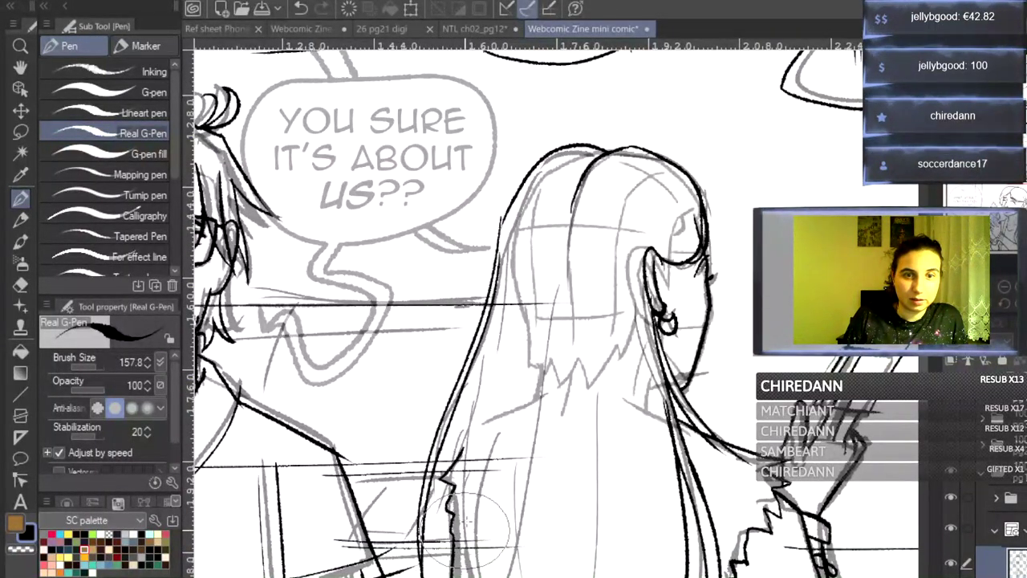
mouse_move(497, 268)
mouse_down()
mouse_move(462, 447)
mouse_move(465, 571)
mouse_up()
mouse_move(519, 242)
mouse_down()
mouse_move(492, 461)
mouse_move(493, 575)
mouse_up()
drag(549, 303, 526, 575)
drag(606, 339, 618, 571)
- Move on to the third panel with the smiling long-haired character and select the layer for its line drawing
click(1004, 289)
click(1004, 289)
click(1005, 289)
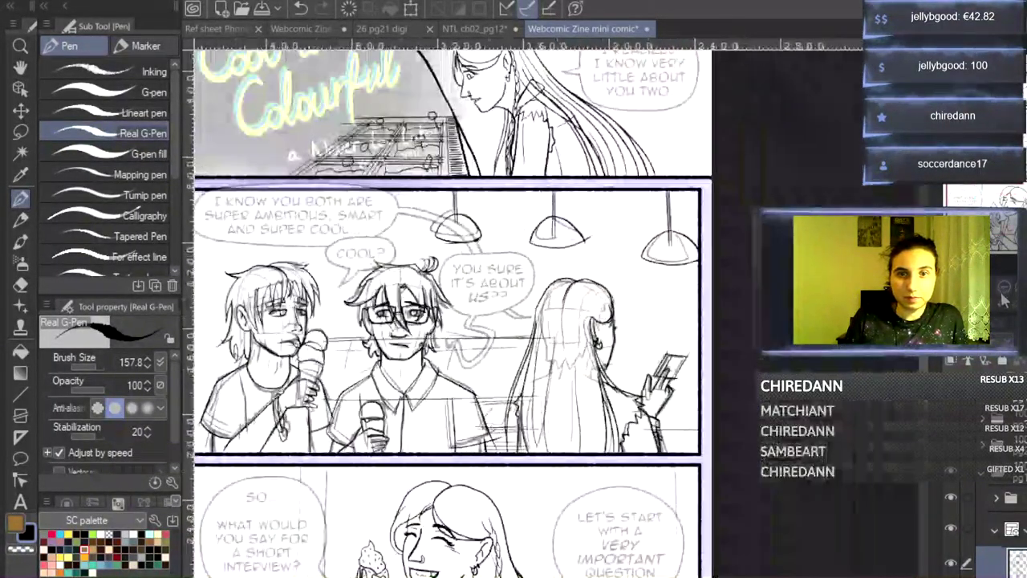
drag(923, 369, 924, 359)
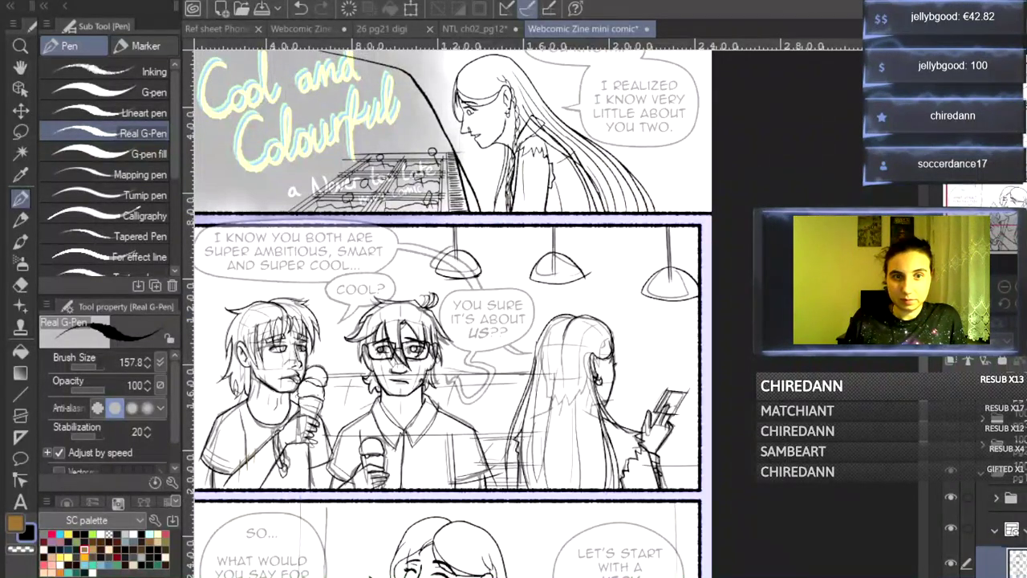
scroll(526, 313, left, 3)
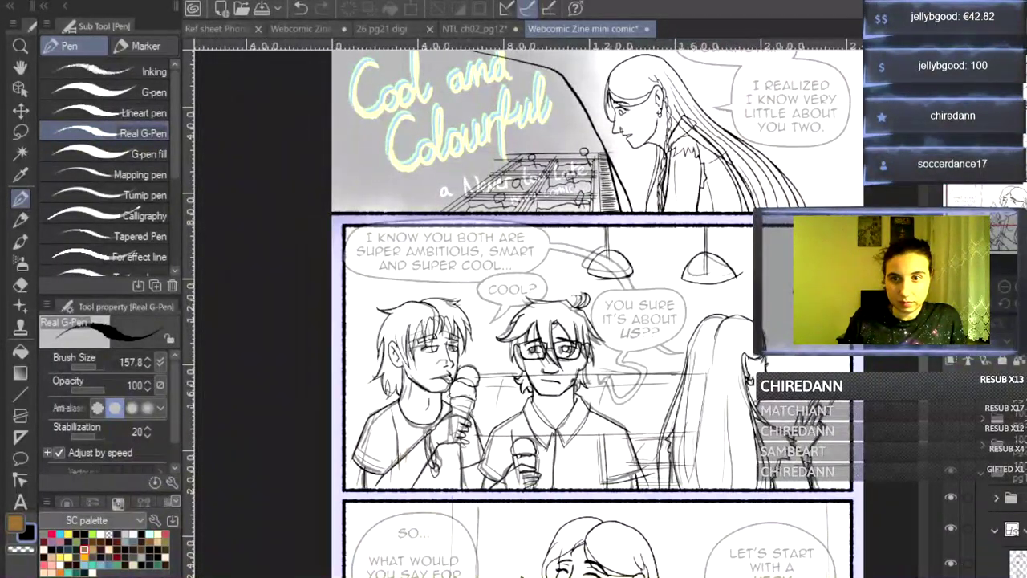
scroll(993, 497, down, 10)
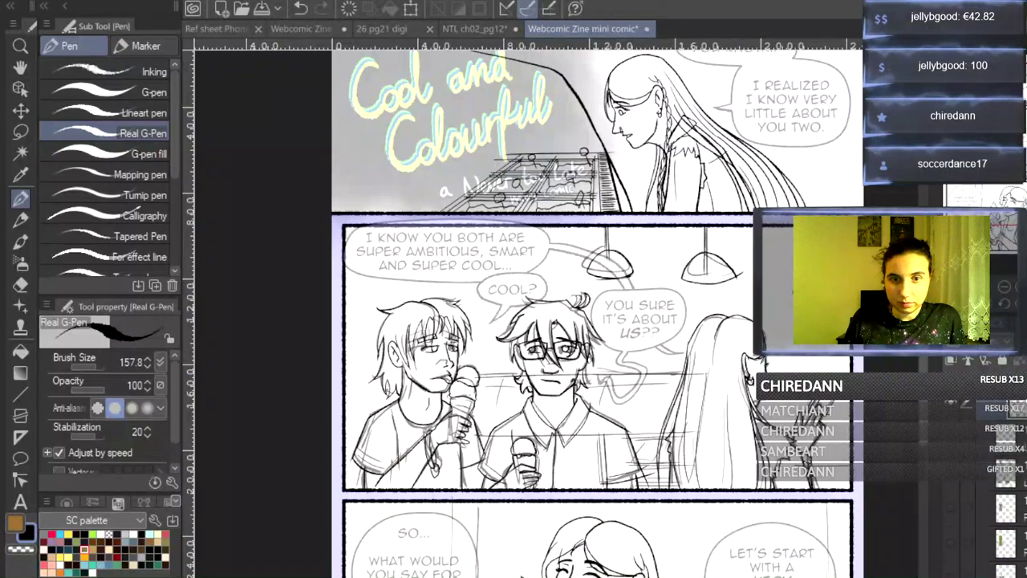
scroll(594, 313, down, 5)
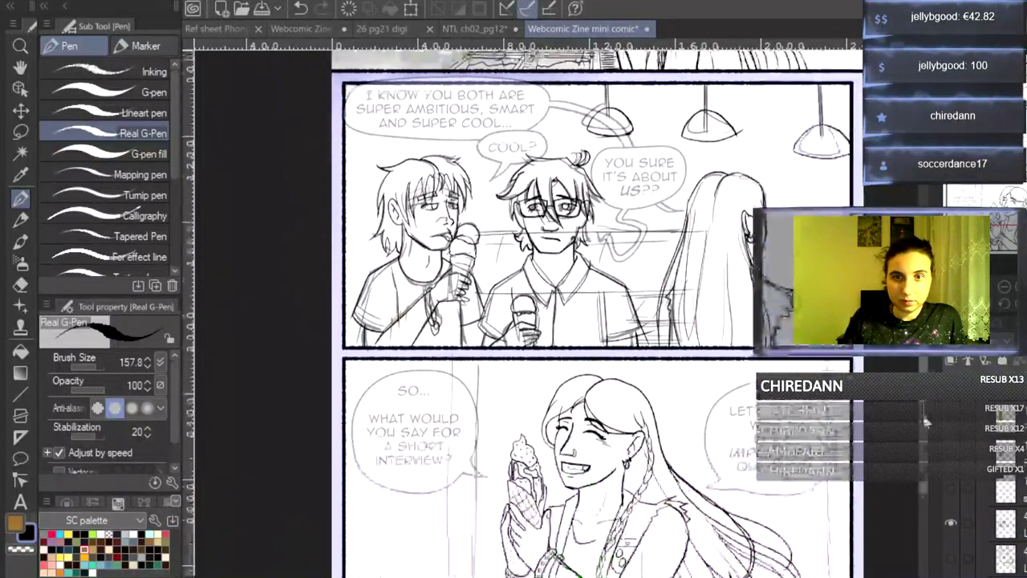
key(ctrl+plus)
key(ctrl+plus)
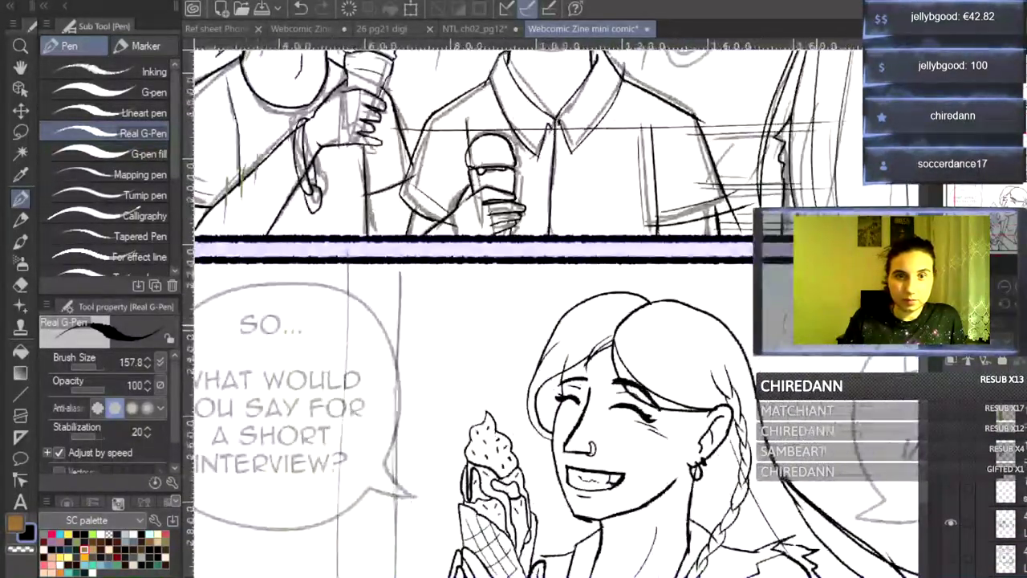
scroll(556, 321, down, 3)
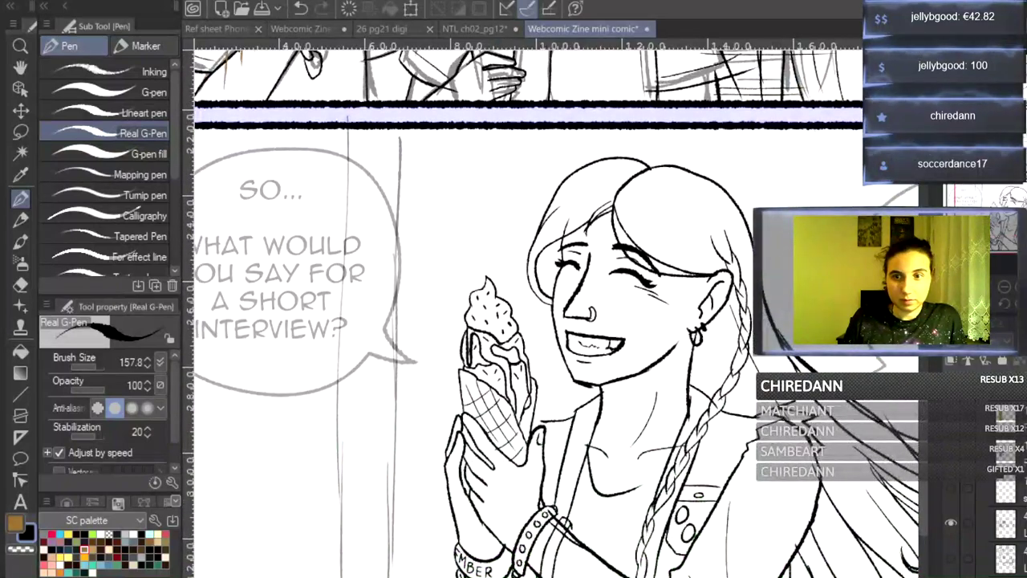
scroll(994, 505, up, 5)
click(995, 505)
drag(346, 122, 355, 574)
key(ctrl+z)
drag(347, 122, 338, 575)
key(ctrl+z)
drag(342, 122, 353, 574)
key(ctrl+z)
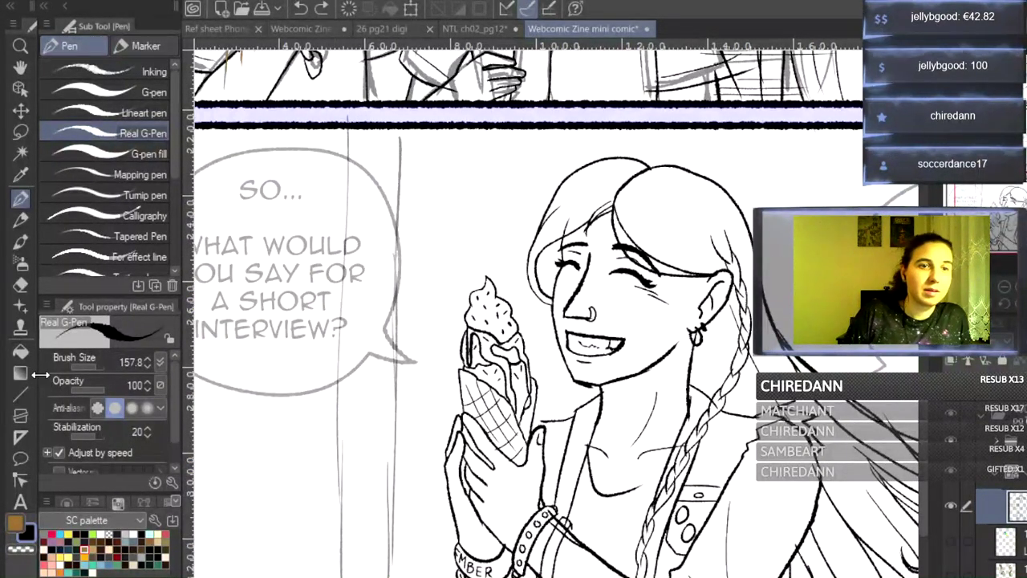
- Draw straight vertical background lines in the third panel with Straight line 2: two across the first speech bubble and one near the right border
click(20, 393)
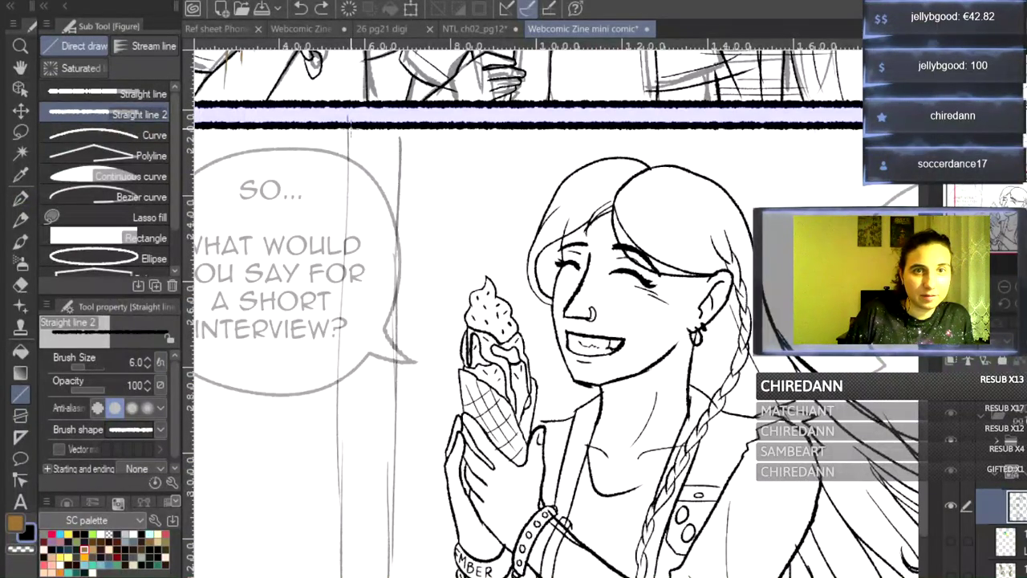
drag(345, 124, 342, 575)
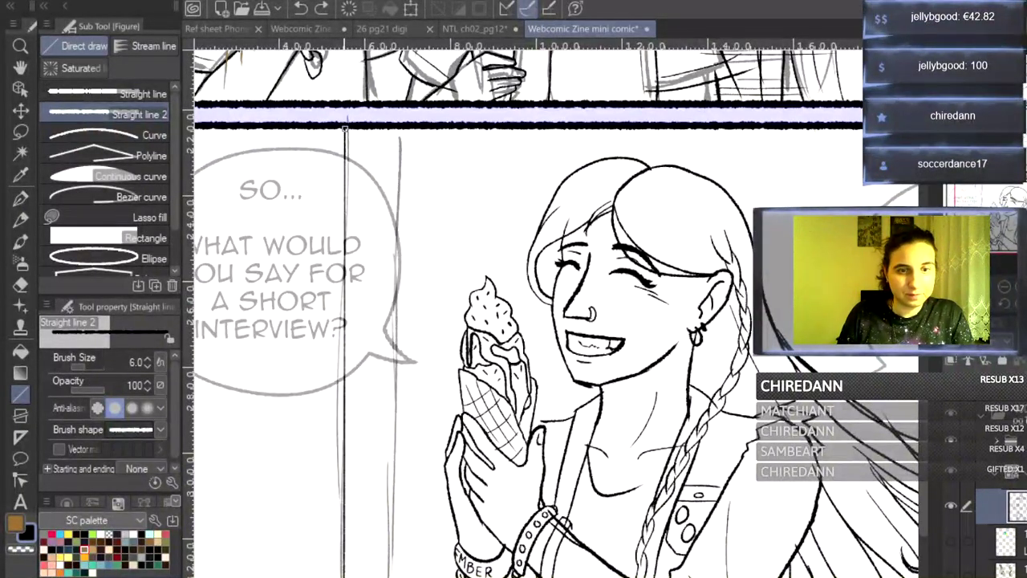
drag(396, 244, 398, 574)
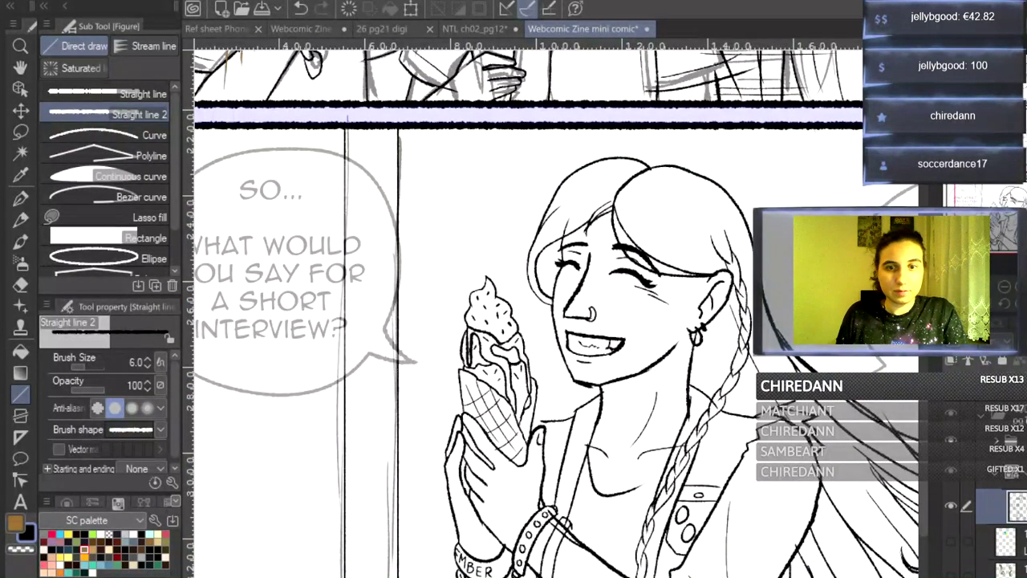
scroll(529, 321, right, 5)
drag(746, 130, 747, 127)
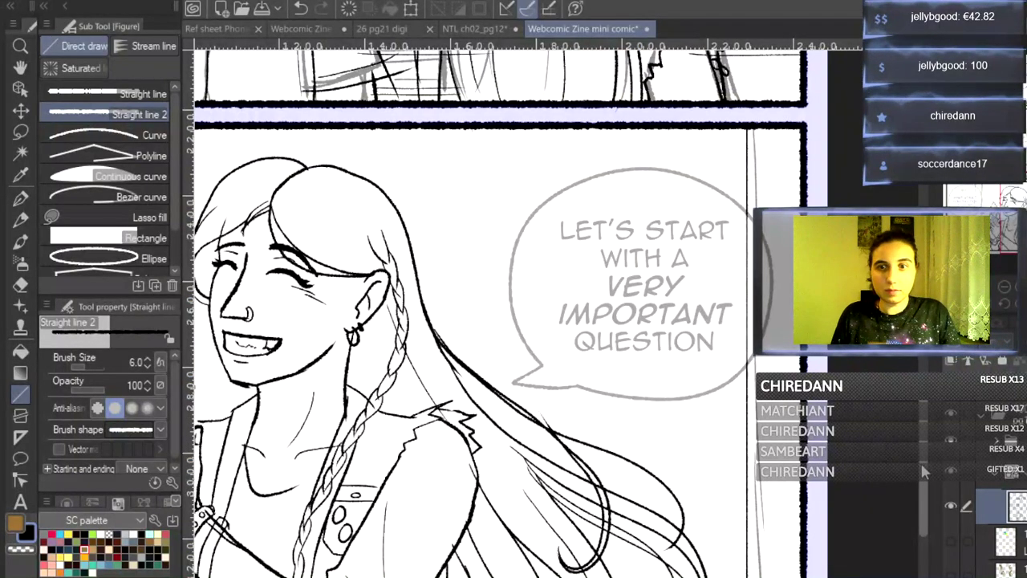
- Add another straight vertical cord line to the middle hanging lamp in the second panel with Straight line 2
scroll(497, 321, up, 10)
key(ctrl+plus)
key(ctrl+minus)
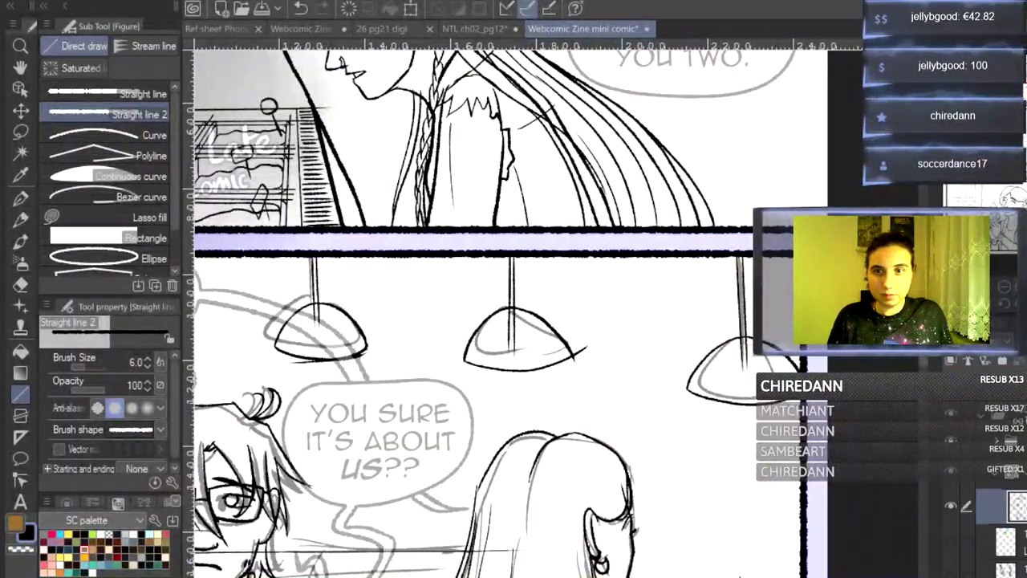
key(ctrl+plus)
key(ctrl+plus)
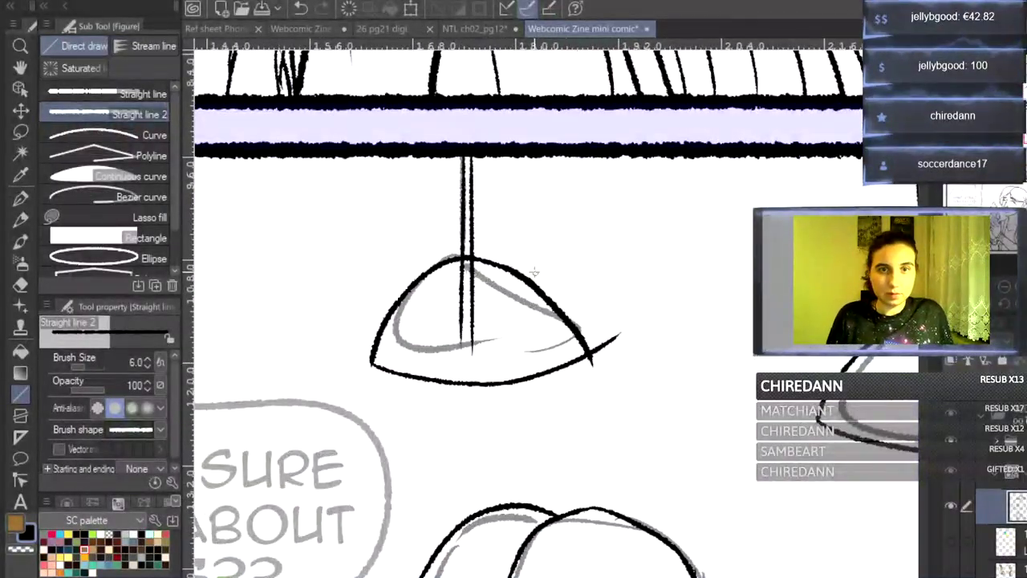
drag(493, 152, 503, 315)
key(ctrl+z)
drag(482, 152, 485, 298)
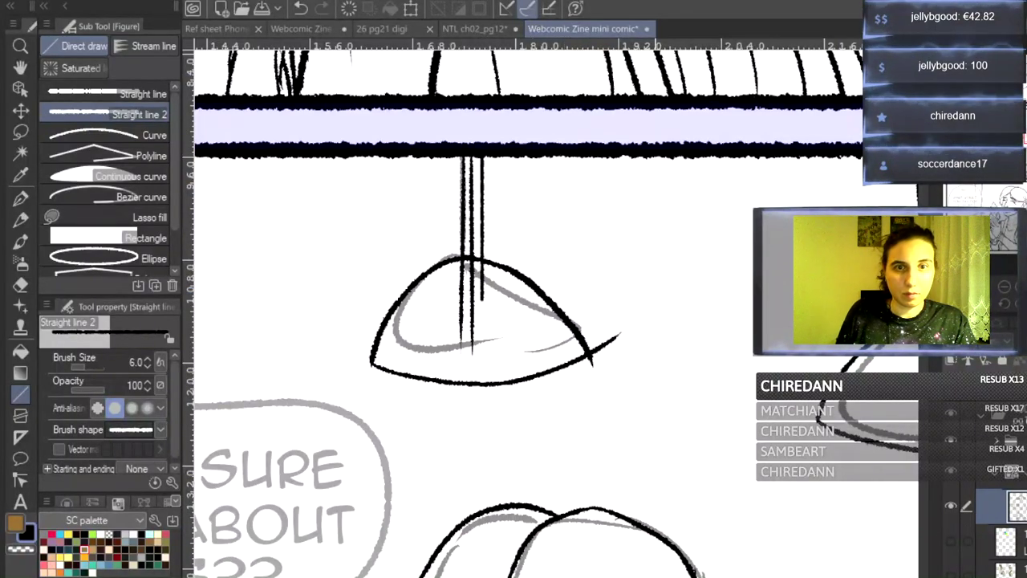
- Draw additional straight cord lines for the hanging lamp near the second panel's right border and for the leftmost lamp
scroll(669, 235, right, 3)
drag(630, 156, 648, 370)
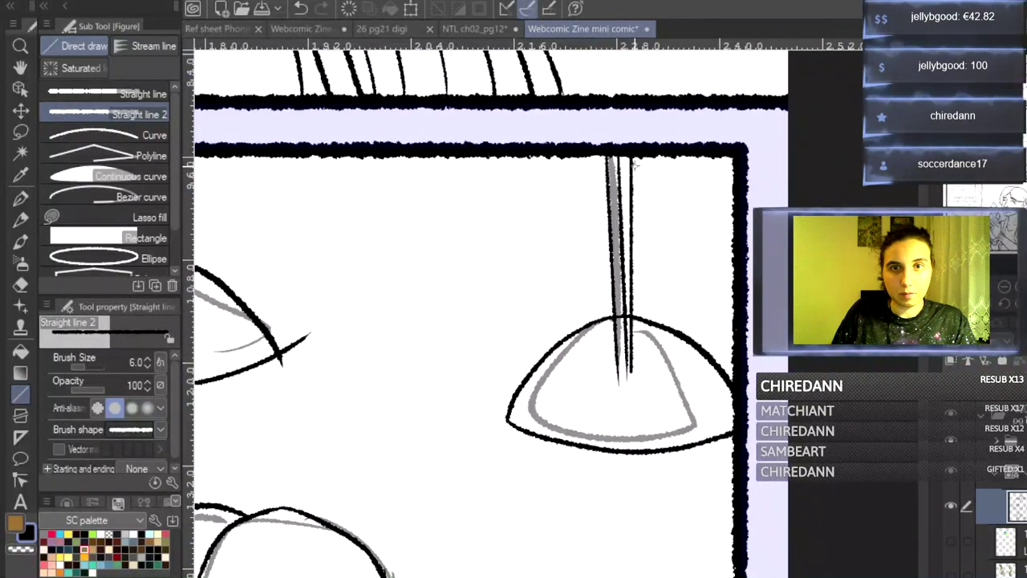
key(ctrl+z)
drag(635, 155, 646, 311)
drag(620, 152, 630, 365)
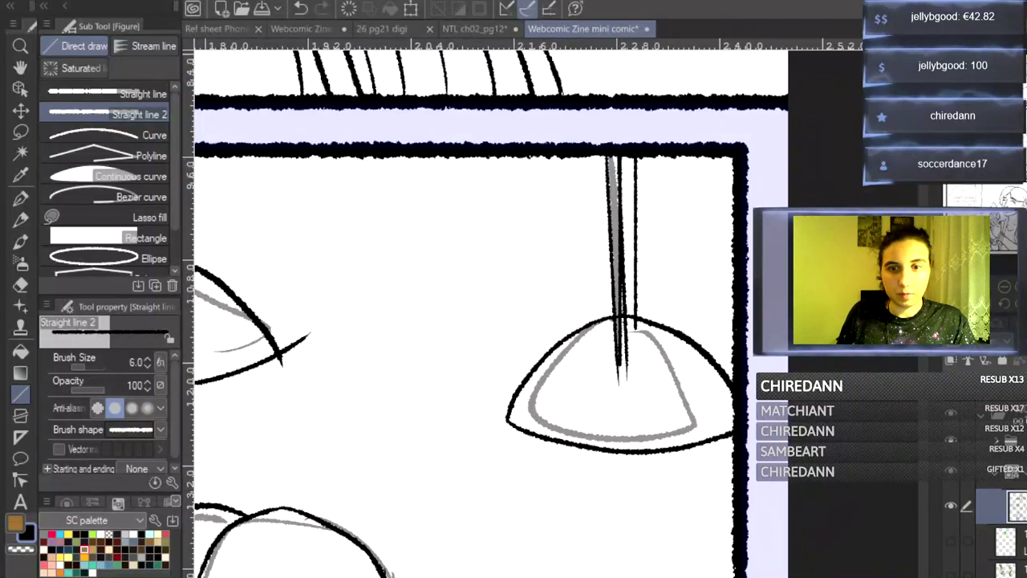
scroll(570, 315, left, 9)
mouse_move(529, 152)
mouse_down()
mouse_move(532, 241)
mouse_move(520, 289)
mouse_up()
key(ctrl+0)
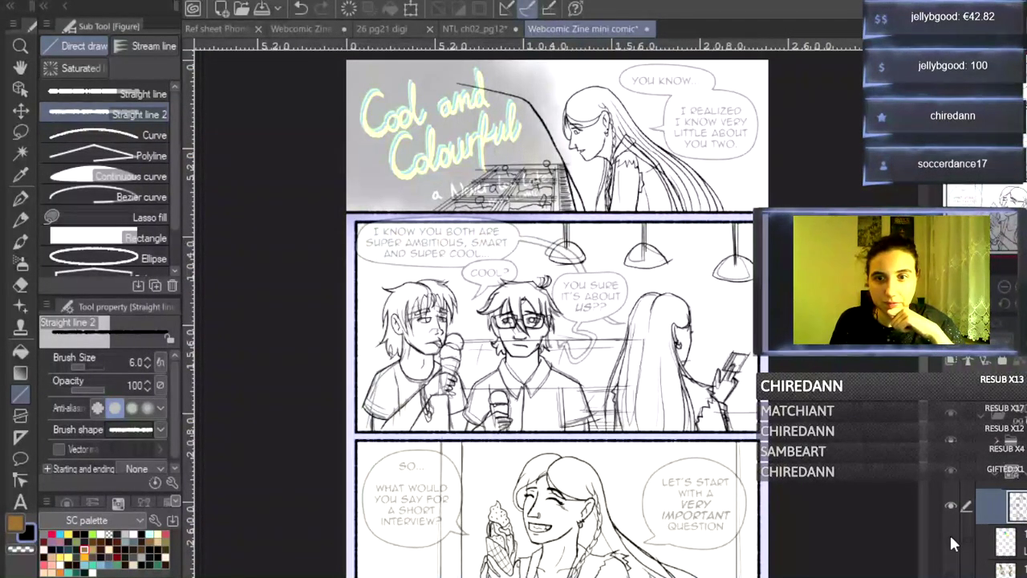
- Restore the faded lettering and speech balloon folder to full opacity and open the folder to reach its layers
click(1009, 443)
click(1023, 341)
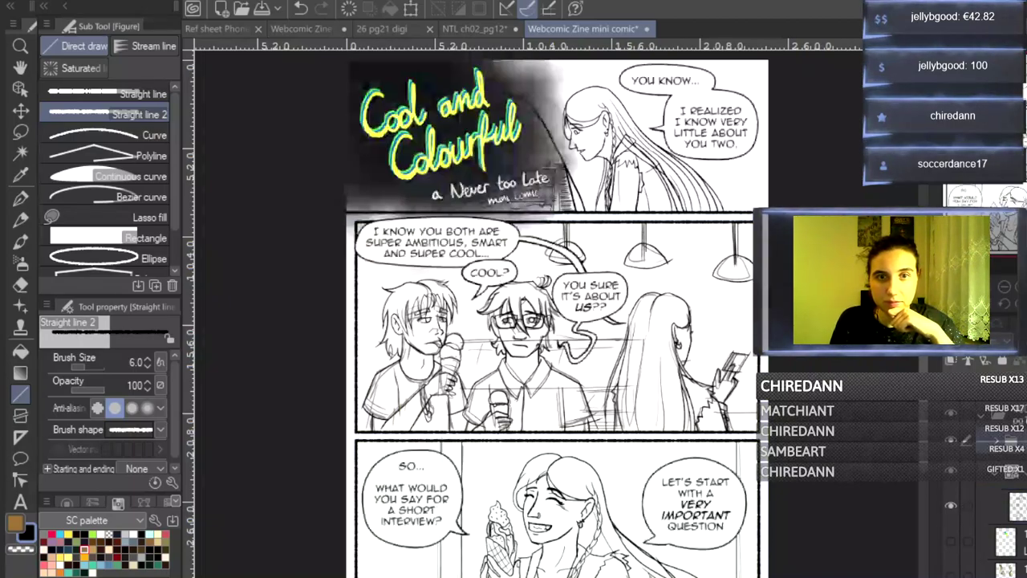
click(997, 442)
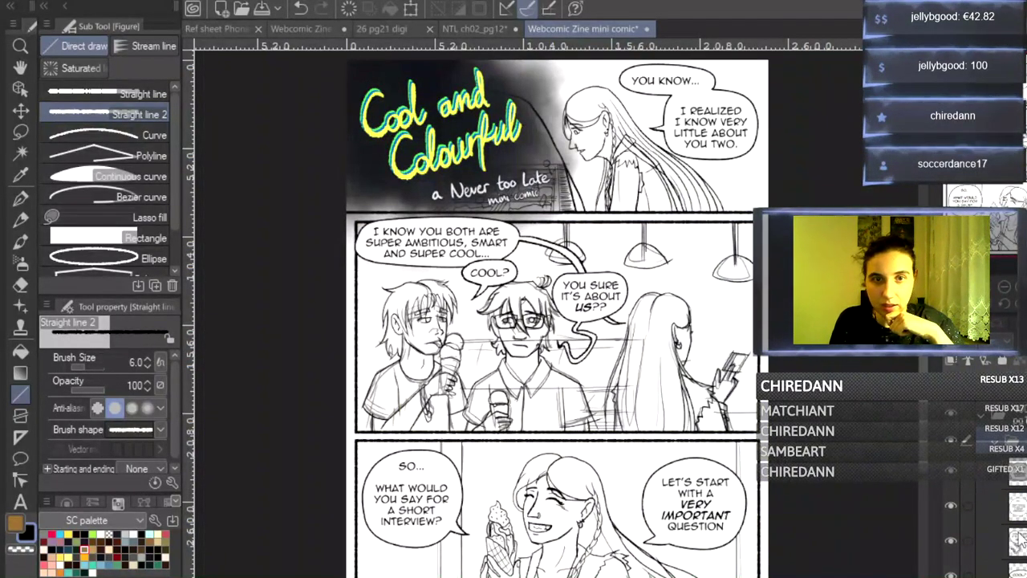
- Select the layer of the "COOL?" speech balloon in the second panel and shift the balloon sideways toward the first character
click(1012, 570)
key(ctrl+plus)
key(ctrl+plus)
key(ctrl+plus)
click(20, 112)
drag(332, 147, 379, 151)
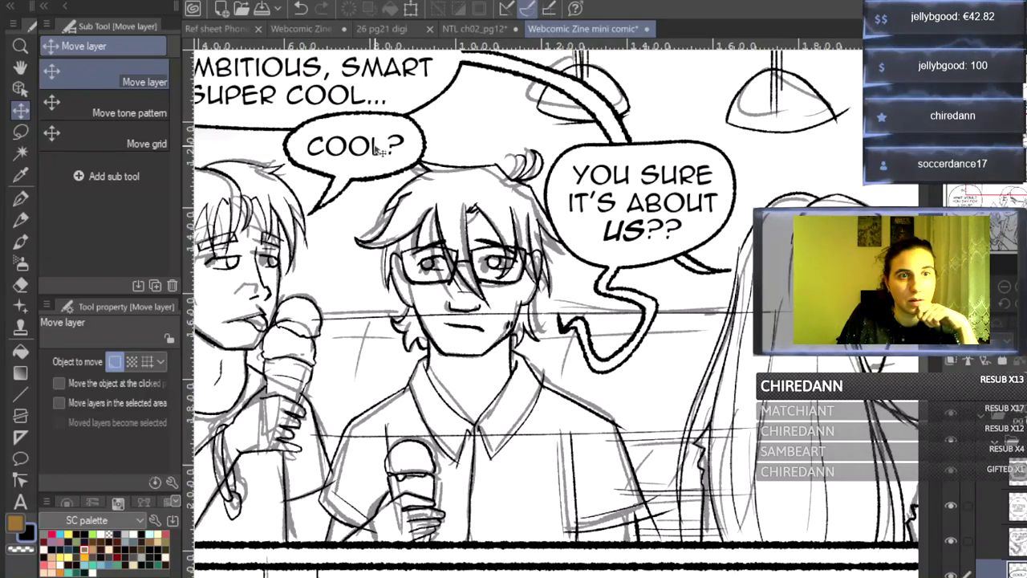
- Shorten the tail of the "COOL?" balloon by moving it up into the bubble, and nudge the whole balloon slightly
key(o)
click(365, 183)
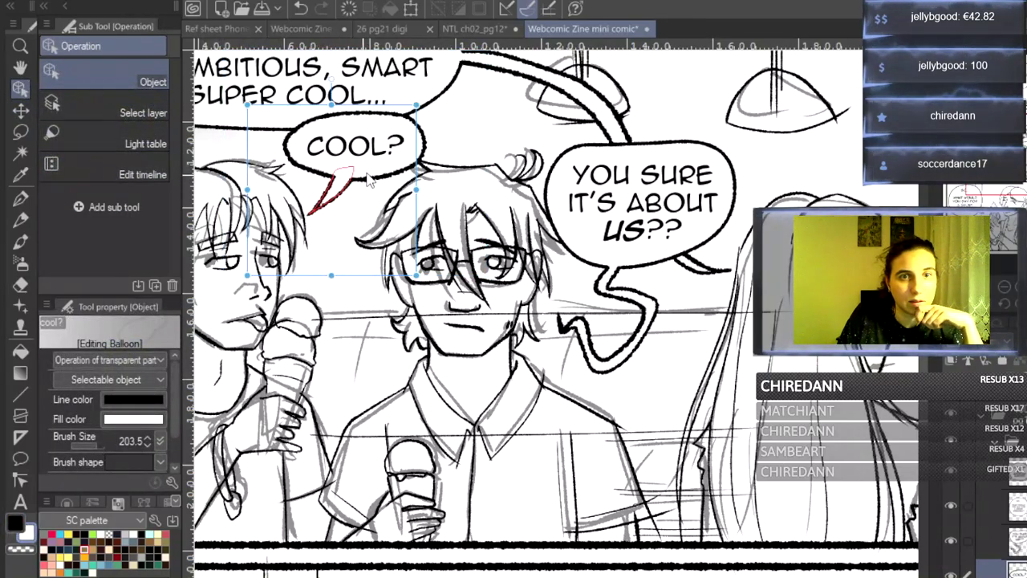
drag(381, 110, 391, 95)
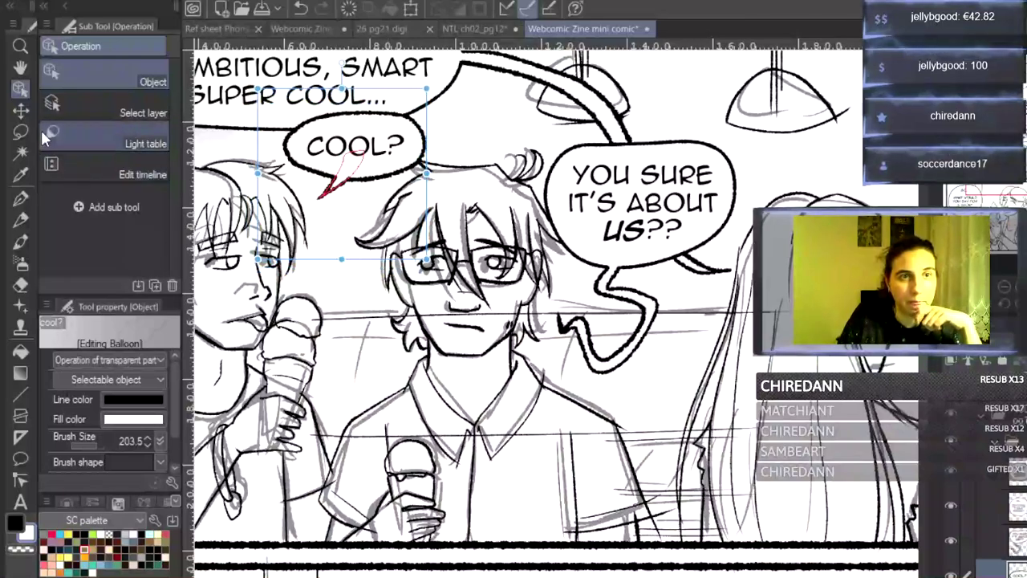
click(20, 111)
drag(416, 130, 412, 131)
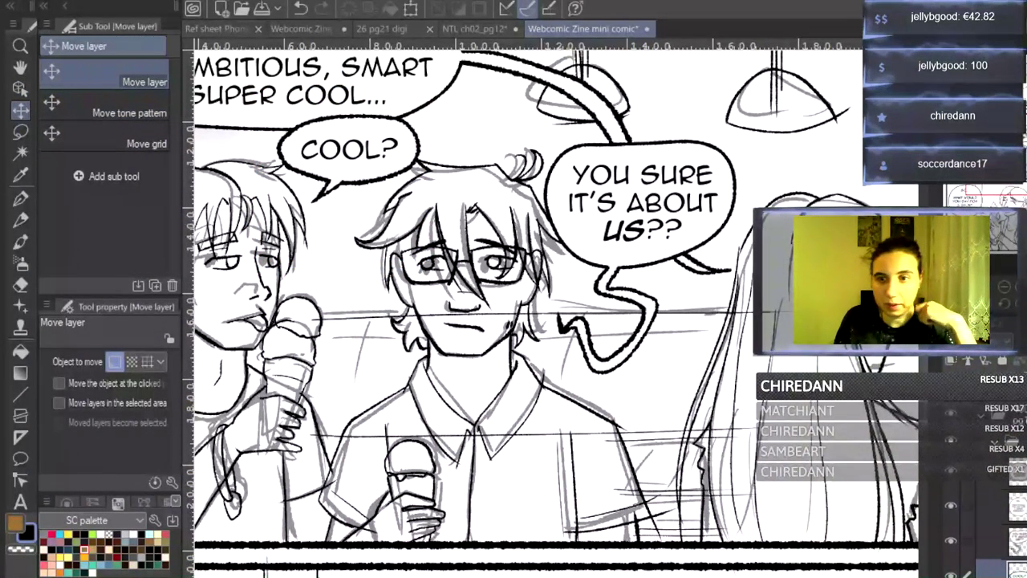
- Move the "YOU SURE IT'S ABOUT US??" balloon slightly up and reshape its tail tip toward the glasses-wearing character with control points
drag(698, 183, 703, 164)
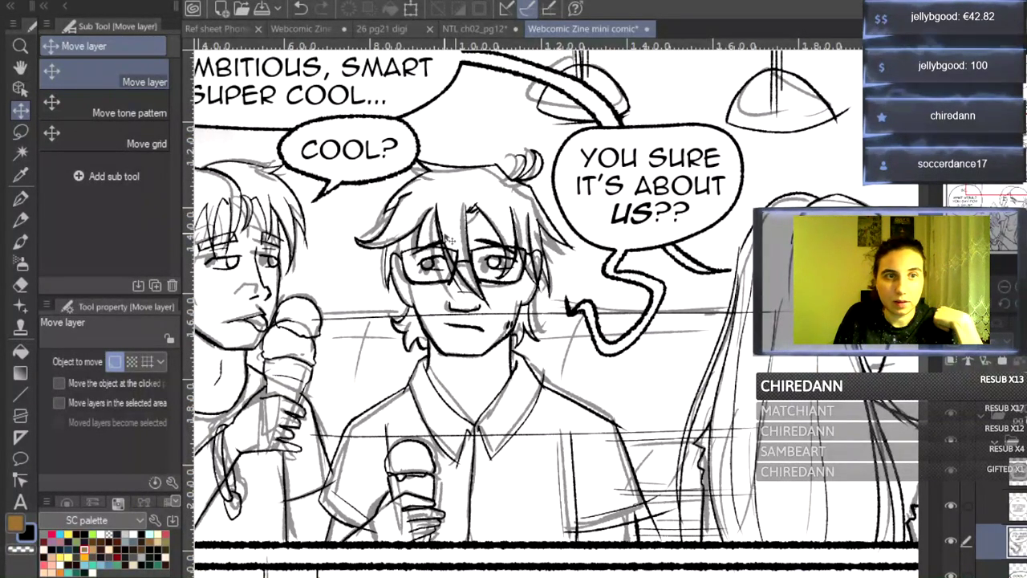
click(21, 481)
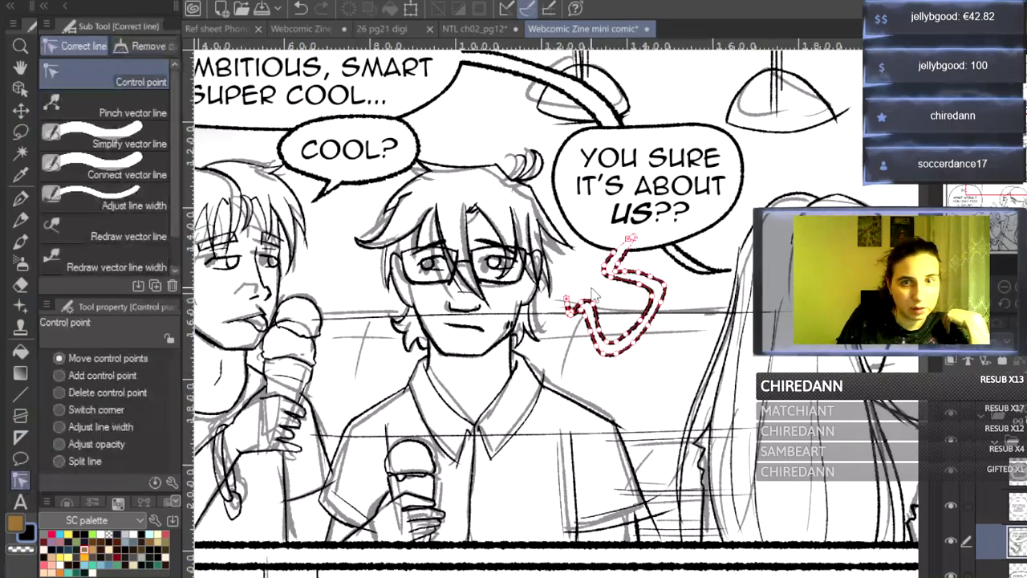
drag(562, 307, 550, 317)
key(ctrl+plus)
key(ctrl+plus)
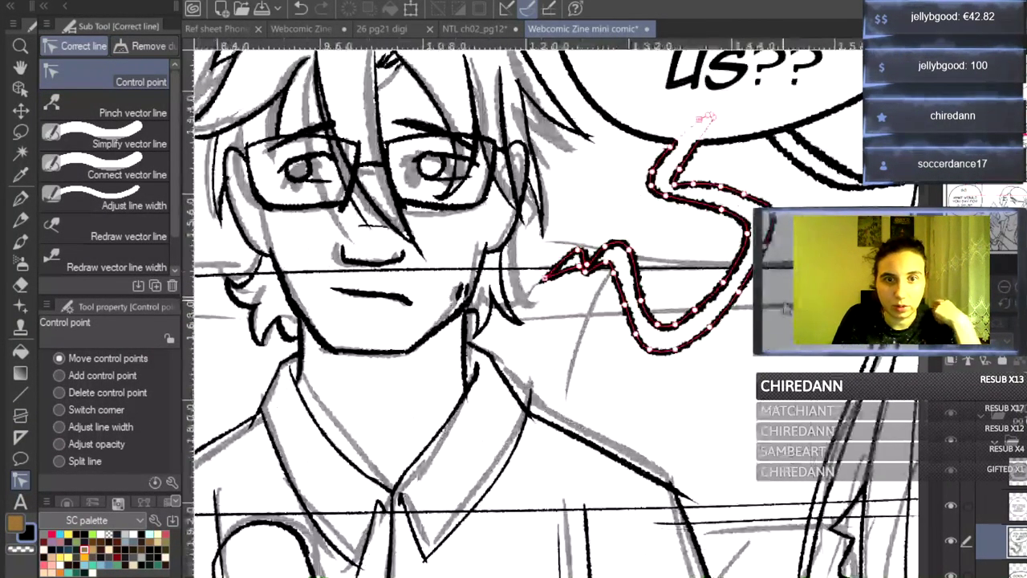
mouse_move(589, 258)
mouse_down()
mouse_move(589, 270)
mouse_move(580, 266)
mouse_up()
key(ctrl+0)
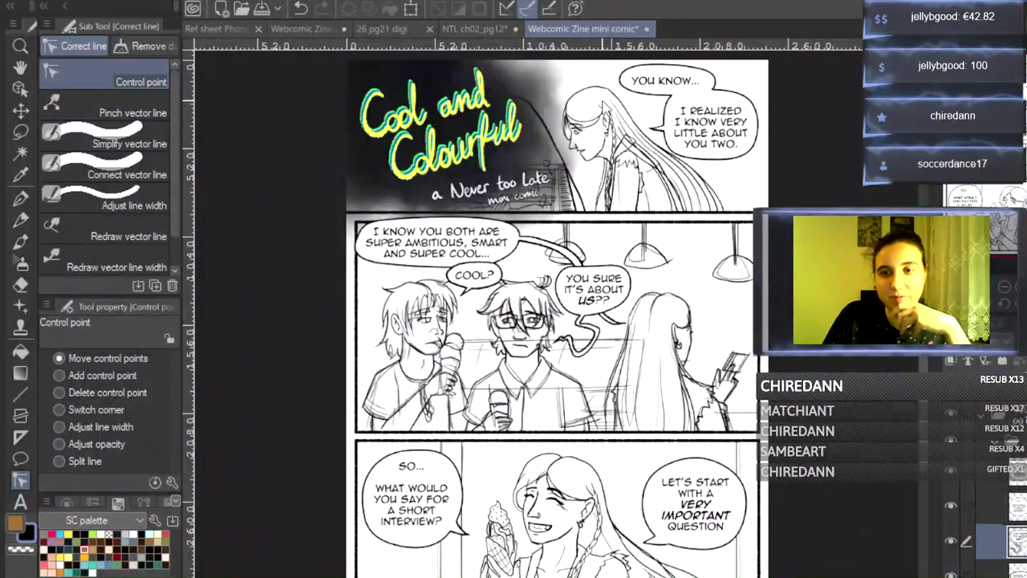
- Find the rough sketch layer of the second panel in the layer stack and hide it so only the refined lines show
scroll(1014, 533, down, 5)
scroll(1014, 533, down, 5)
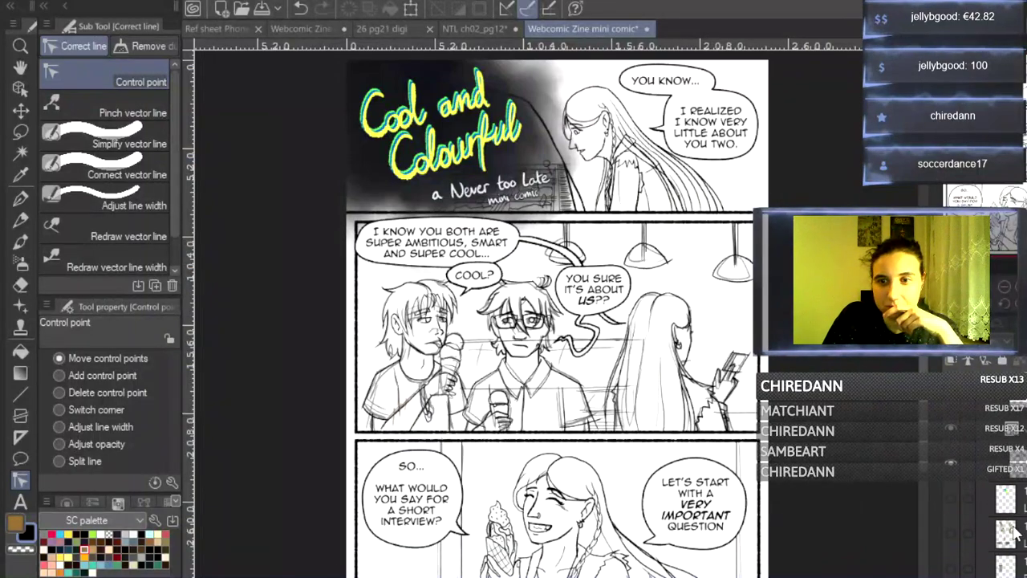
scroll(966, 494, down, 3)
scroll(967, 493, down, 6)
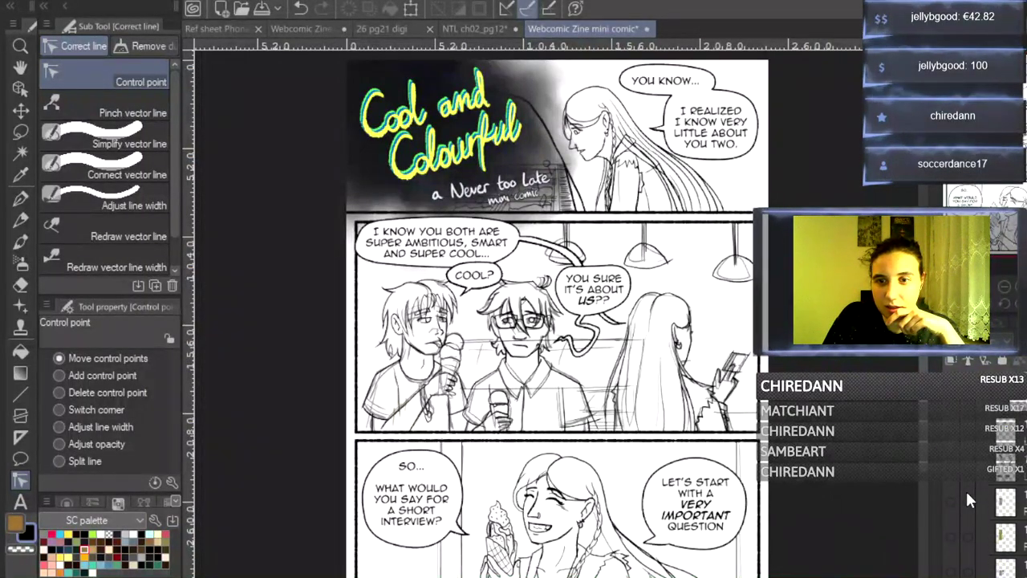
click(952, 529)
scroll(966, 526, down, 2)
scroll(559, 363, up, 5)
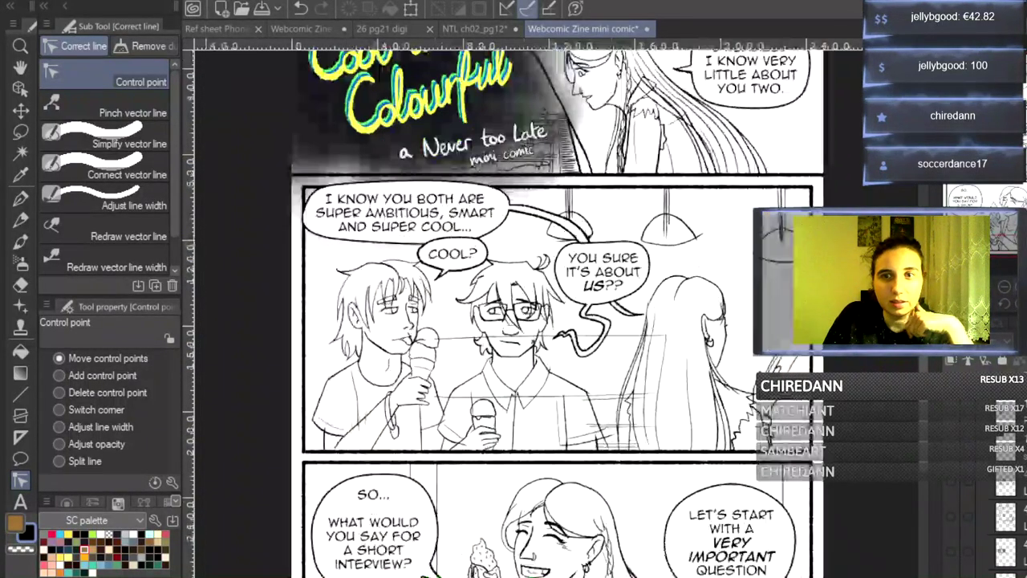
- Lasso the first character's mouth and tongue on the line layer and shift them slightly toward the ice cream with a transform
drag(361, 353, 752, 357)
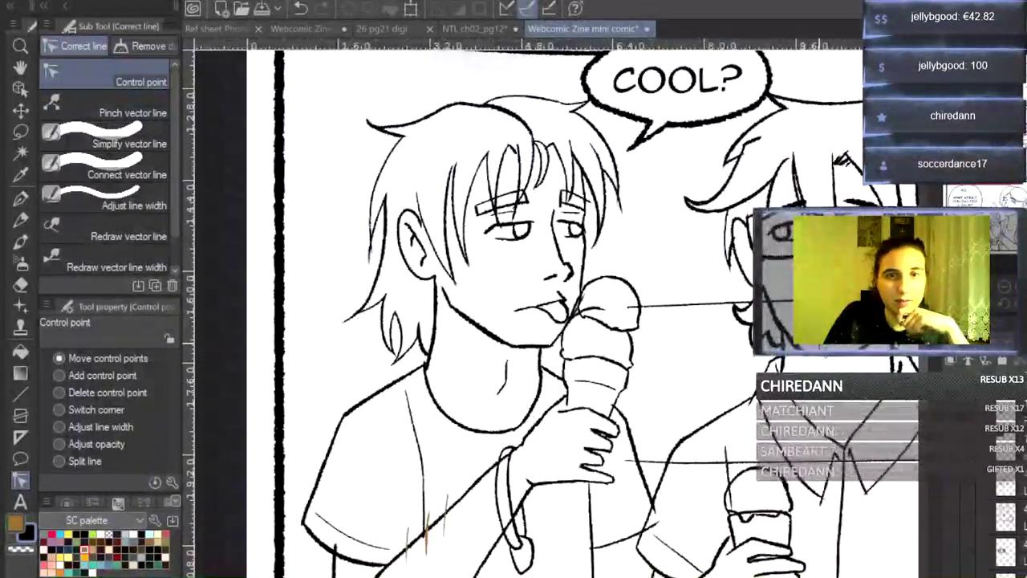
scroll(562, 321, up, 3)
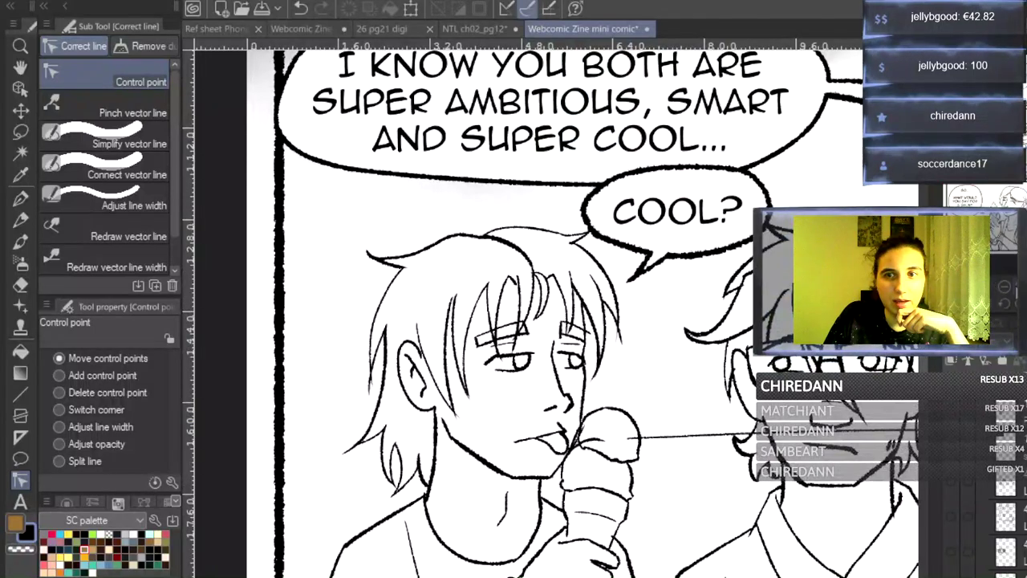
scroll(553, 357, up, 2)
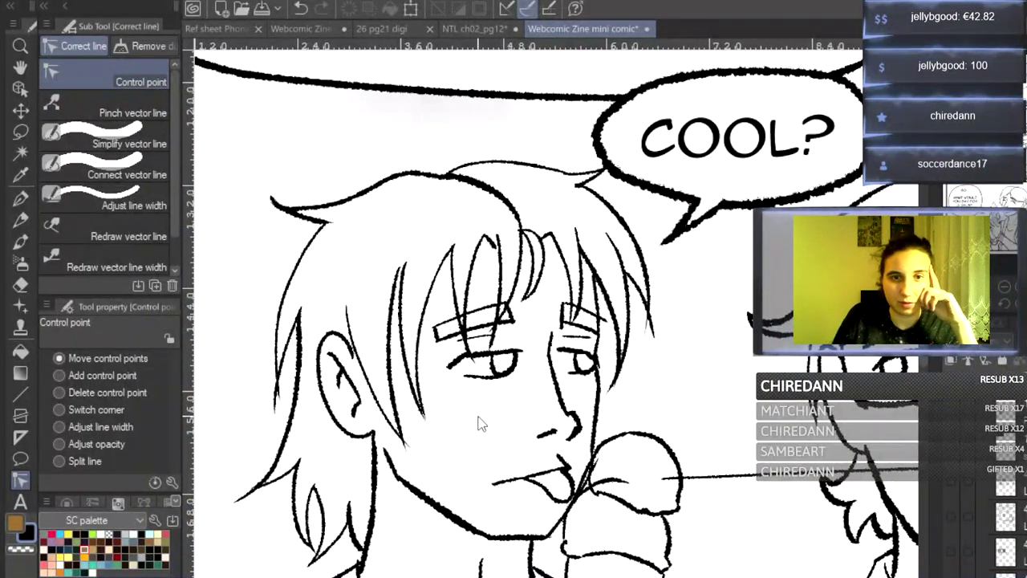
click(21, 131)
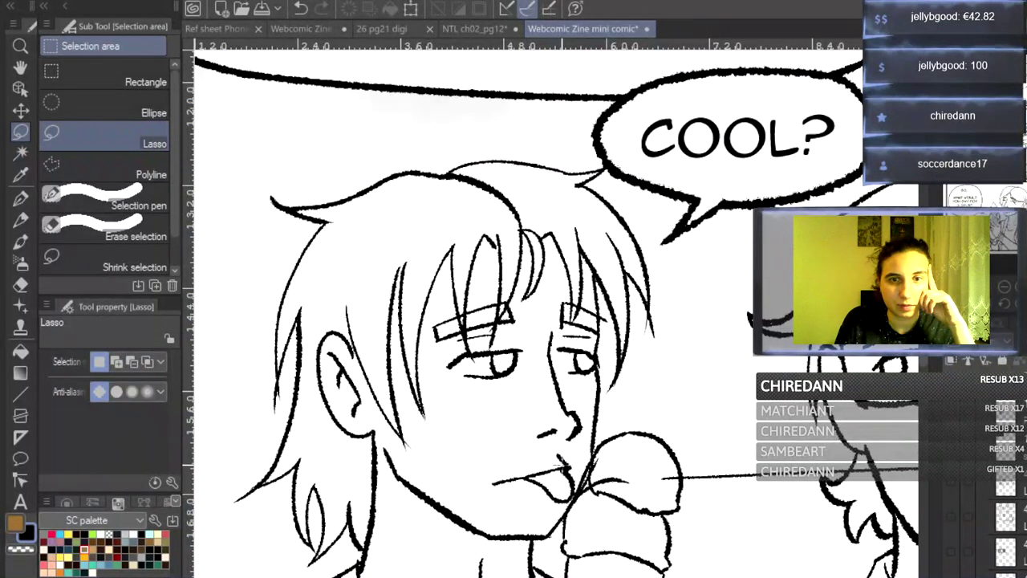
mouse_move(559, 453)
mouse_down()
mouse_move(483, 475)
mouse_move(556, 503)
mouse_up()
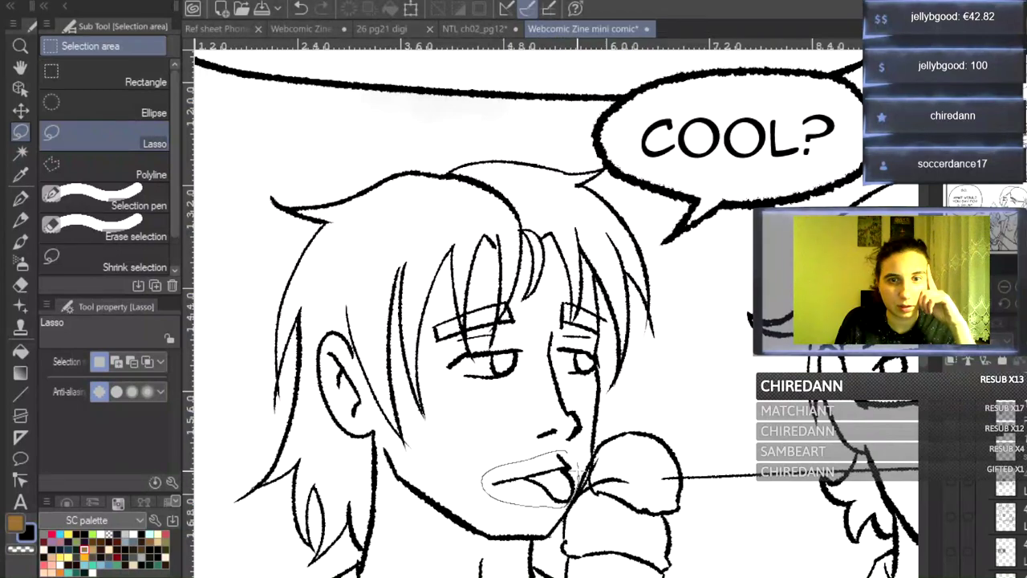
drag(571, 465, 561, 455)
scroll(999, 490, down, 10)
click(1001, 548)
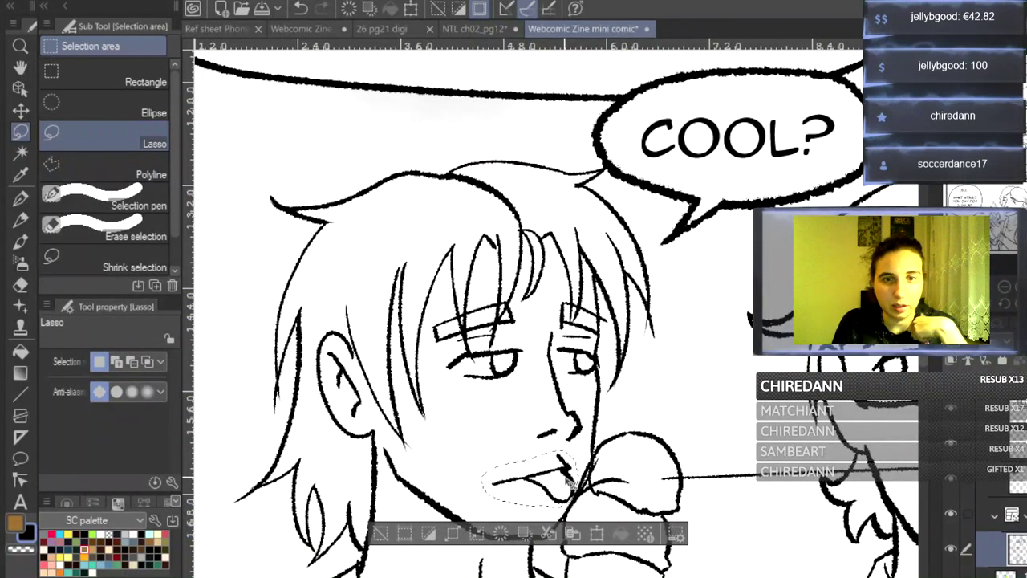
key(ctrl+t)
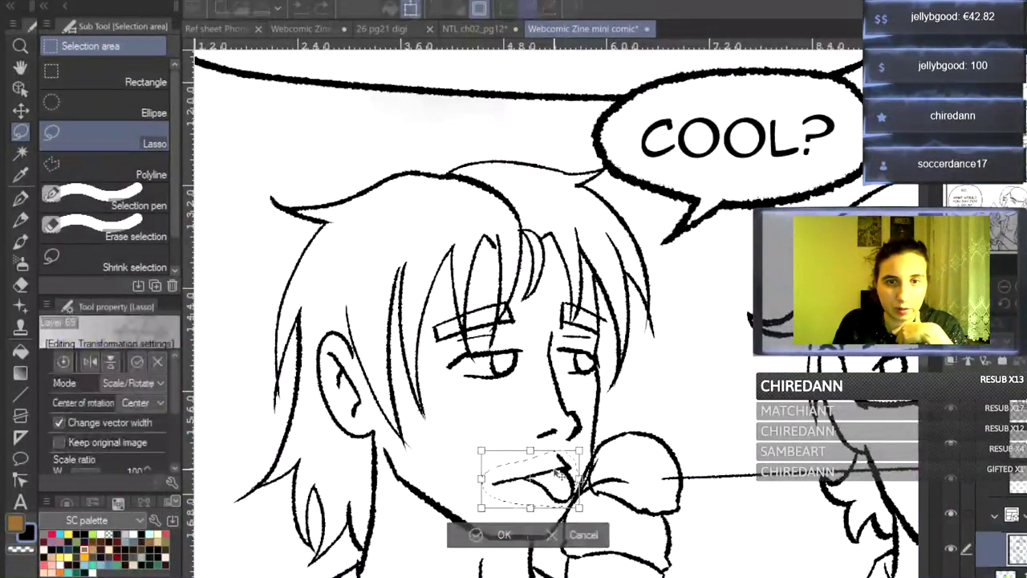
drag(571, 473, 572, 477)
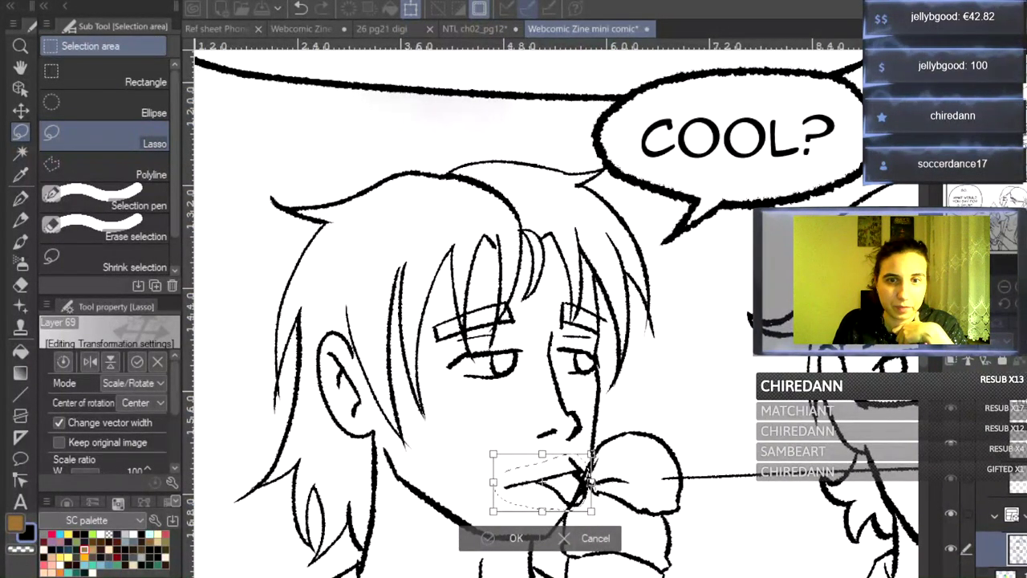
click(513, 539)
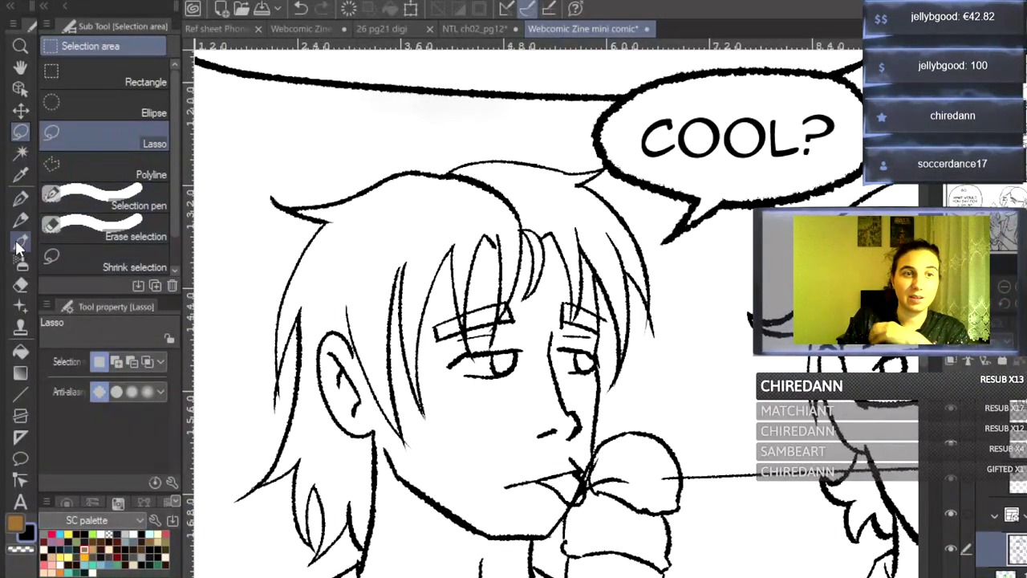
- Redraw the middle character's forearm line between the sleeve cuff and the panel's lower border with the Real G-Pen
click(20, 284)
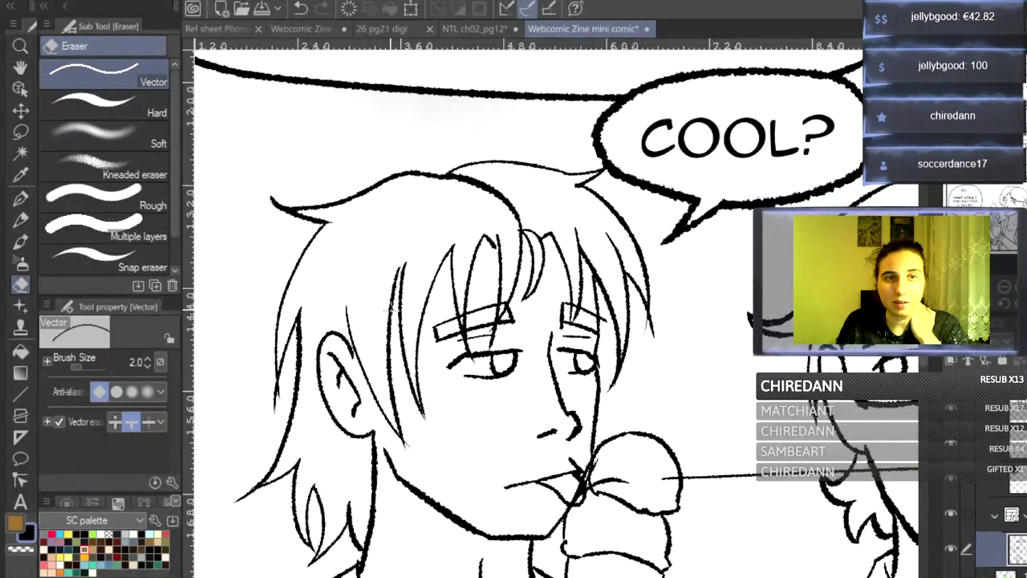
click(21, 199)
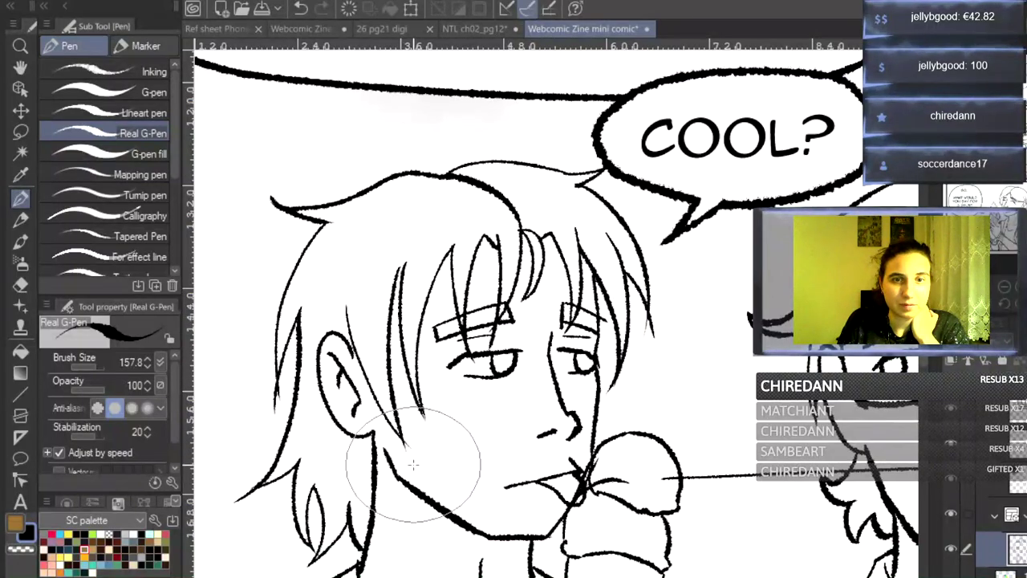
click(1004, 287)
click(1003, 286)
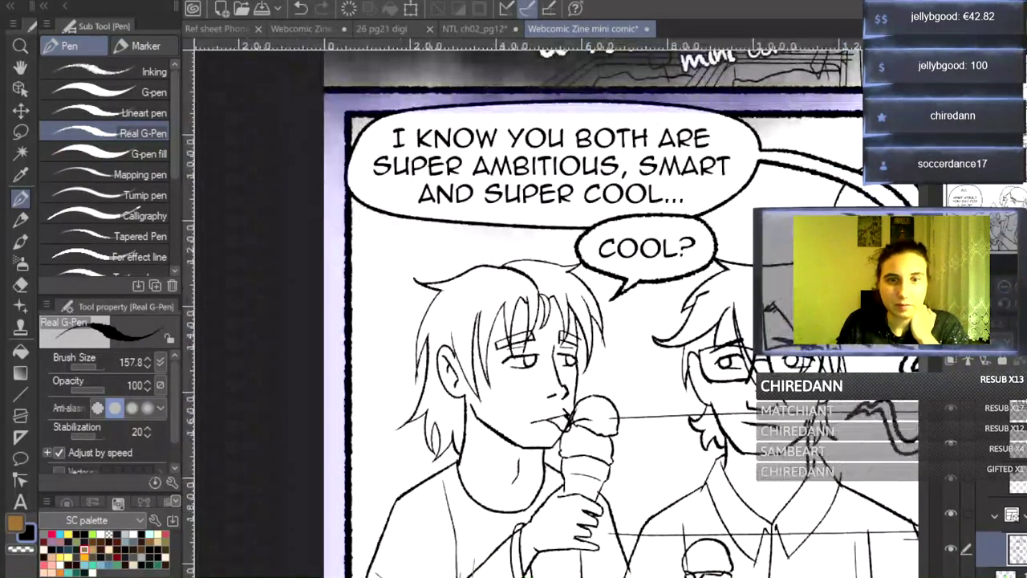
scroll(555, 313, right, 10)
scroll(553, 305, left, 5)
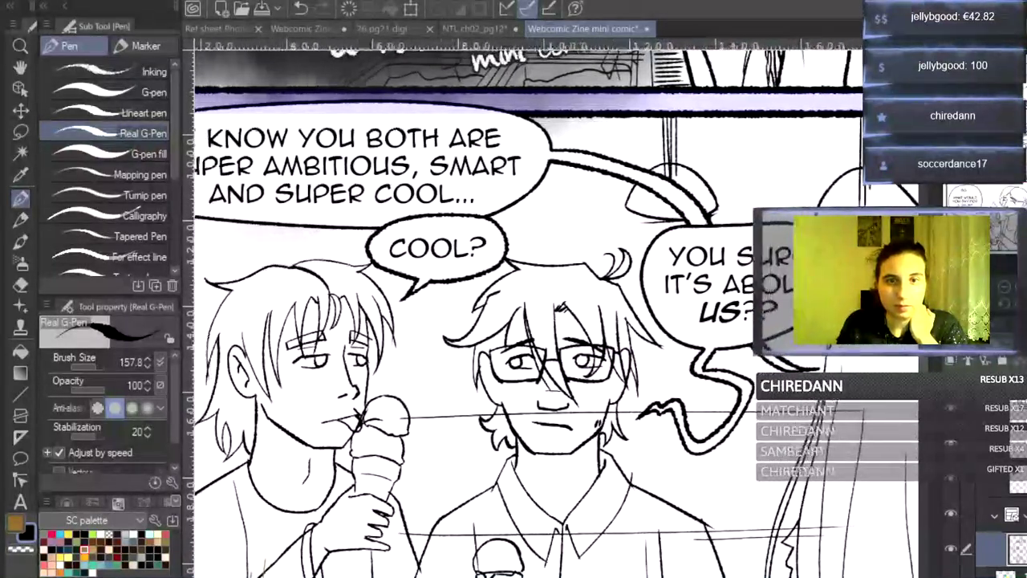
scroll(553, 305, left, 2)
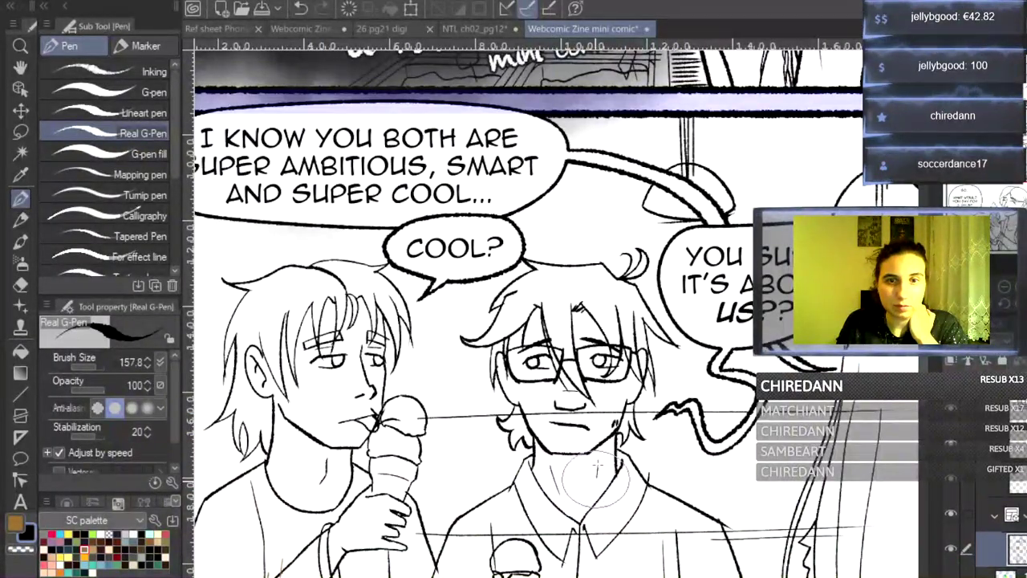
drag(928, 401, 928, 437)
key(ctrl+plus)
key(ctrl+plus)
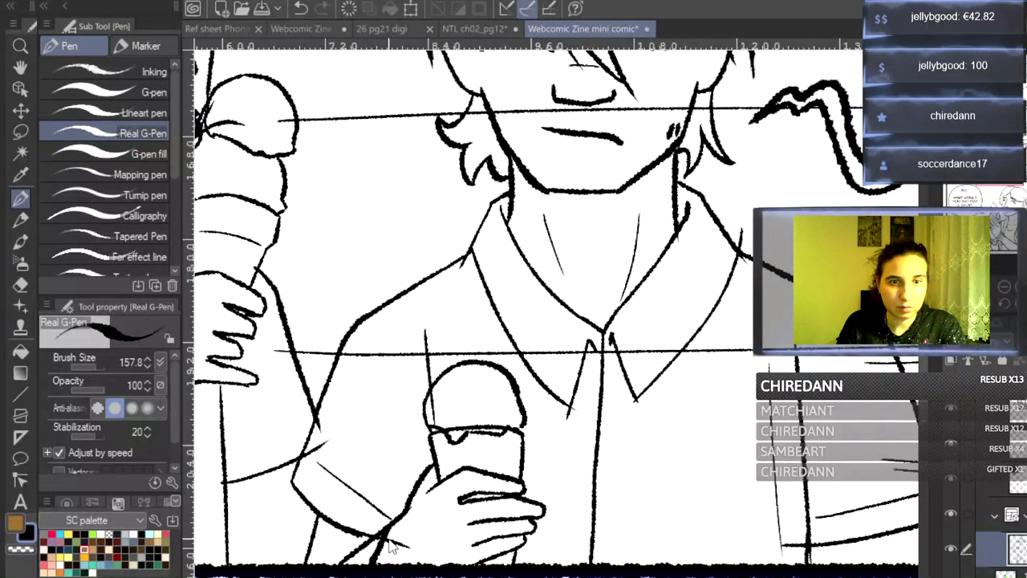
key(ctrl+z)
drag(389, 527, 358, 573)
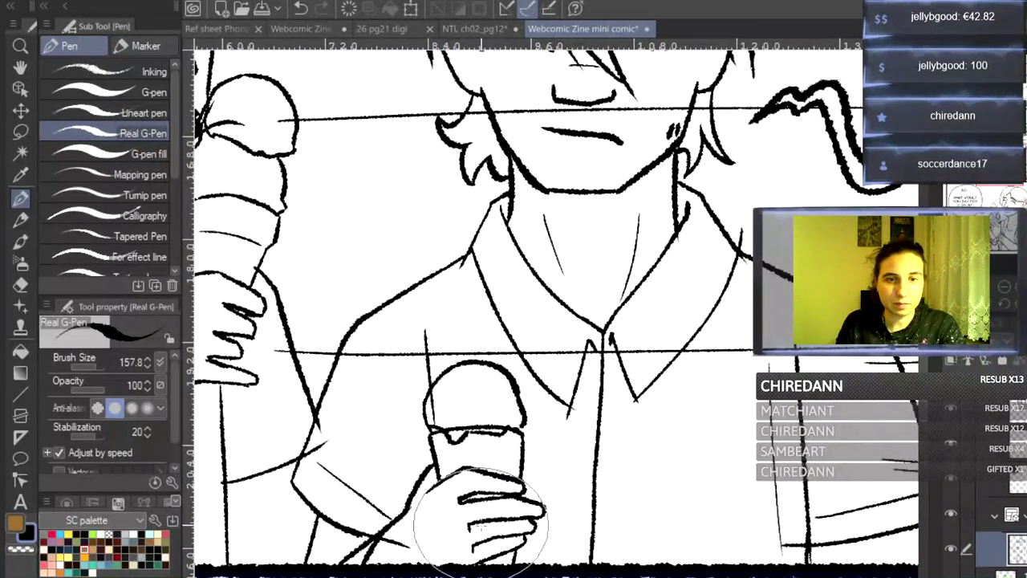
- Undo the last pen stroke around the middle character's hand and forearm in the second panel
key(ctrl+z)
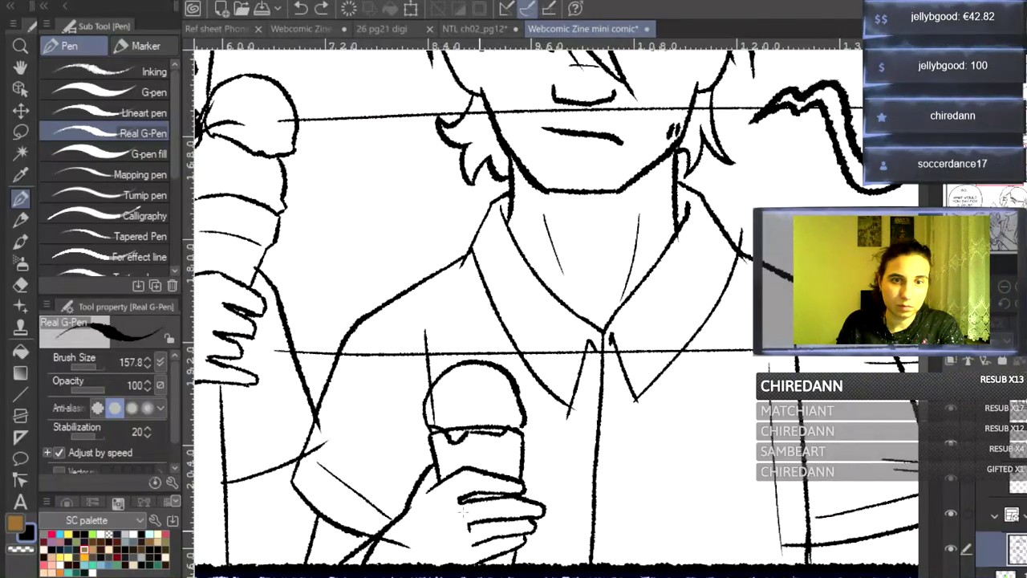
scroll(559, 357, down, 5)
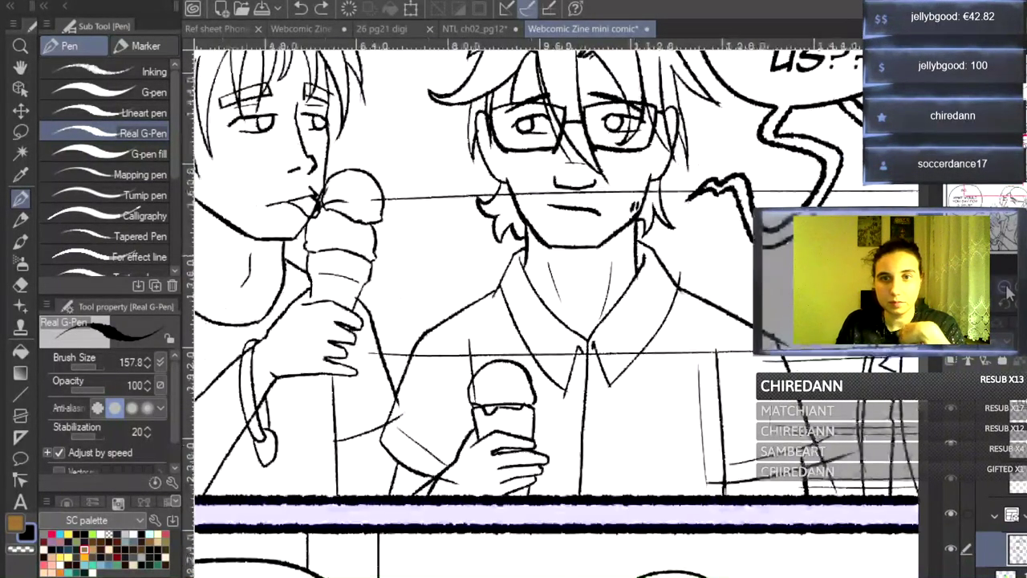
- Review the line art of the title panel and second panel, and check their layers in the layer stack
scroll(555, 313, up, 5)
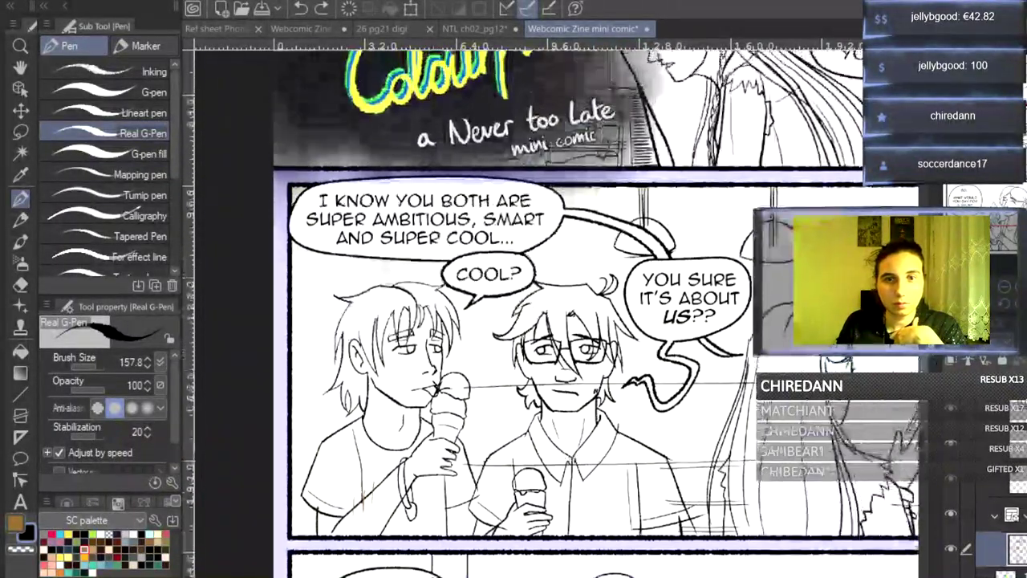
scroll(555, 313, down, 2)
scroll(558, 321, up, 1)
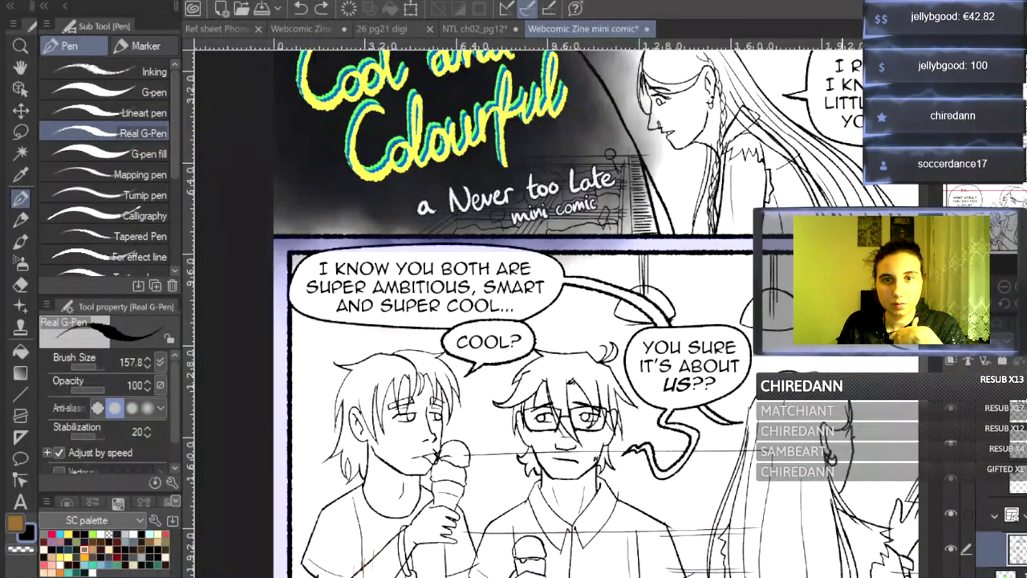
scroll(559, 321, up, 4)
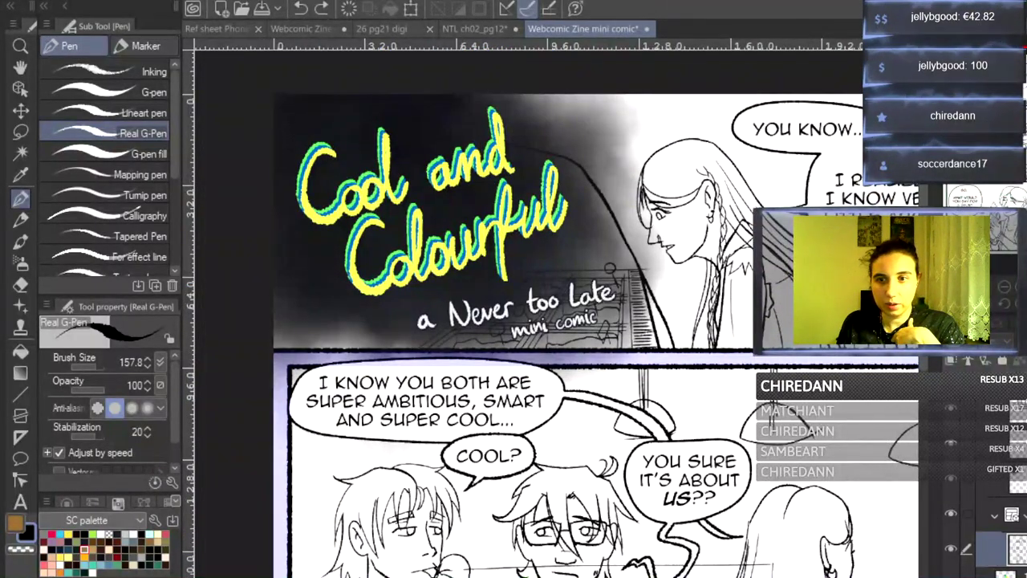
click(952, 478)
click(952, 478)
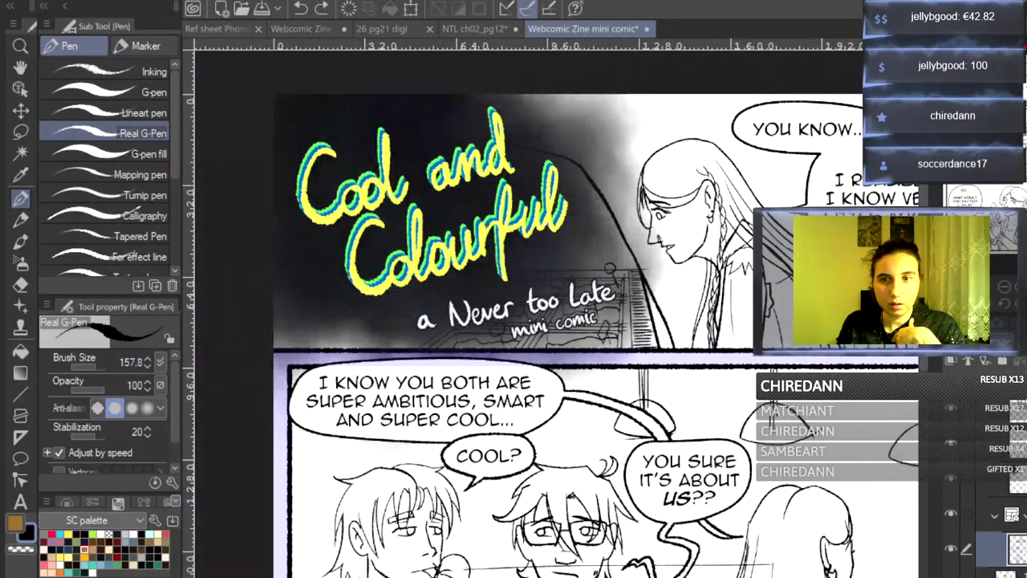
scroll(1019, 449, up, 2)
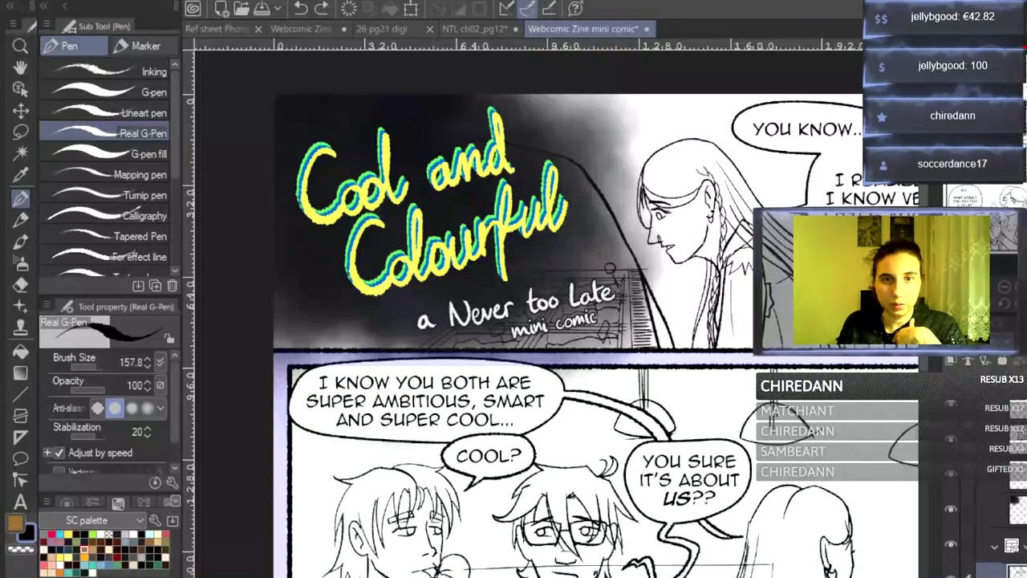
scroll(1001, 487, up, 1)
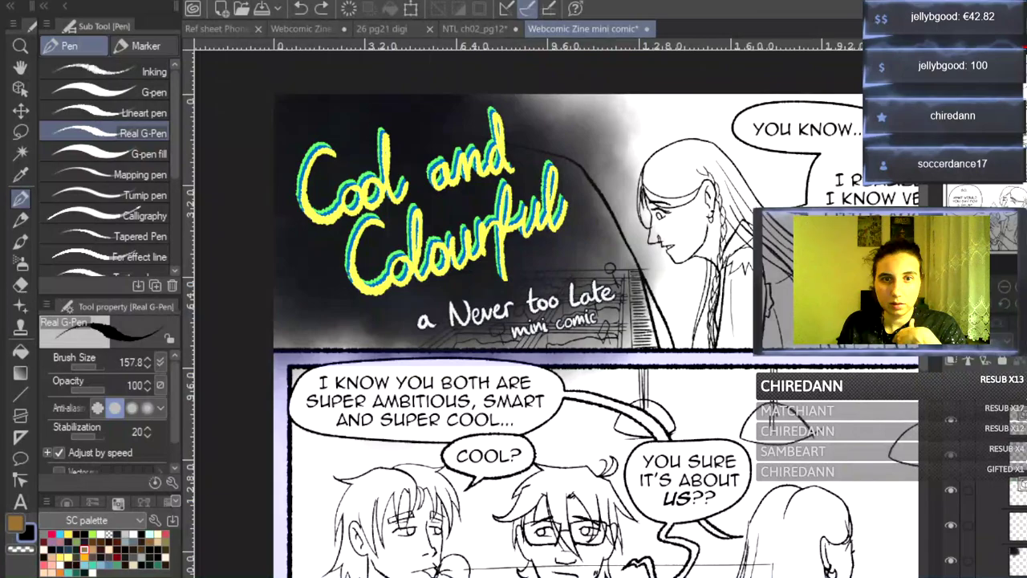
scroll(1001, 513, down, 5)
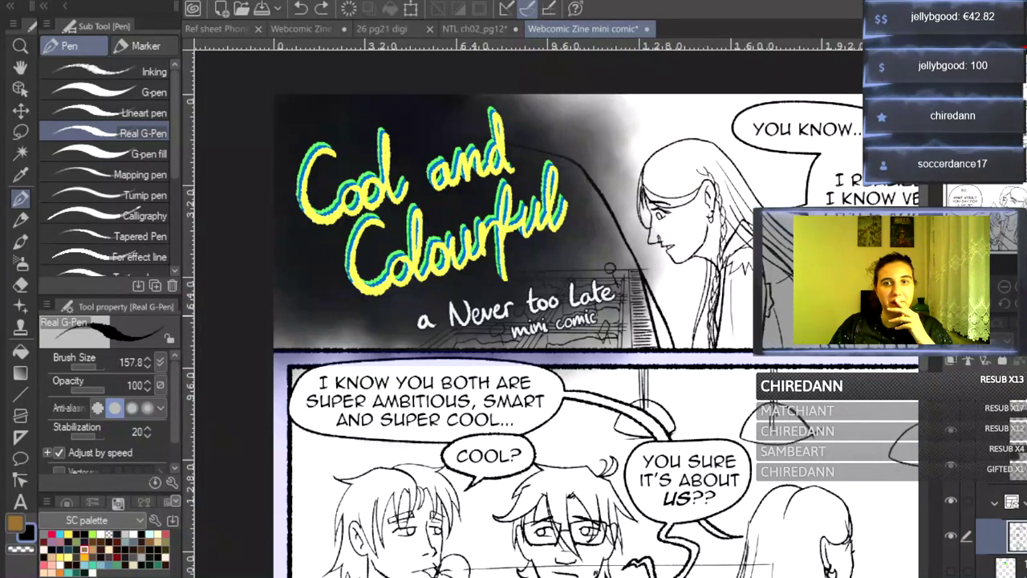
- Examine the line art, balloons and character poses across the title, second and third panels for remaining problems
scroll(562, 313, down, 5)
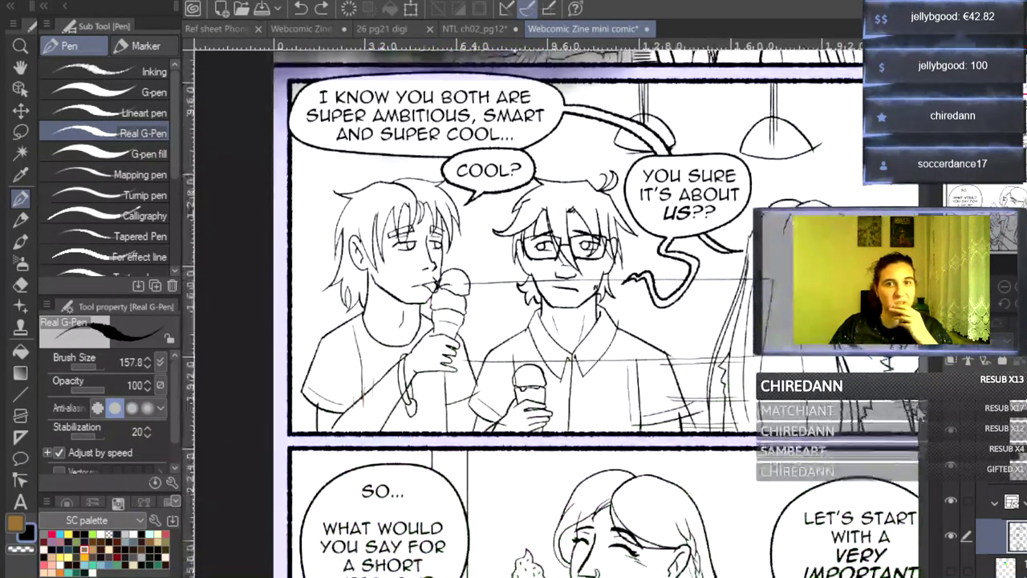
scroll(562, 312, down, 2)
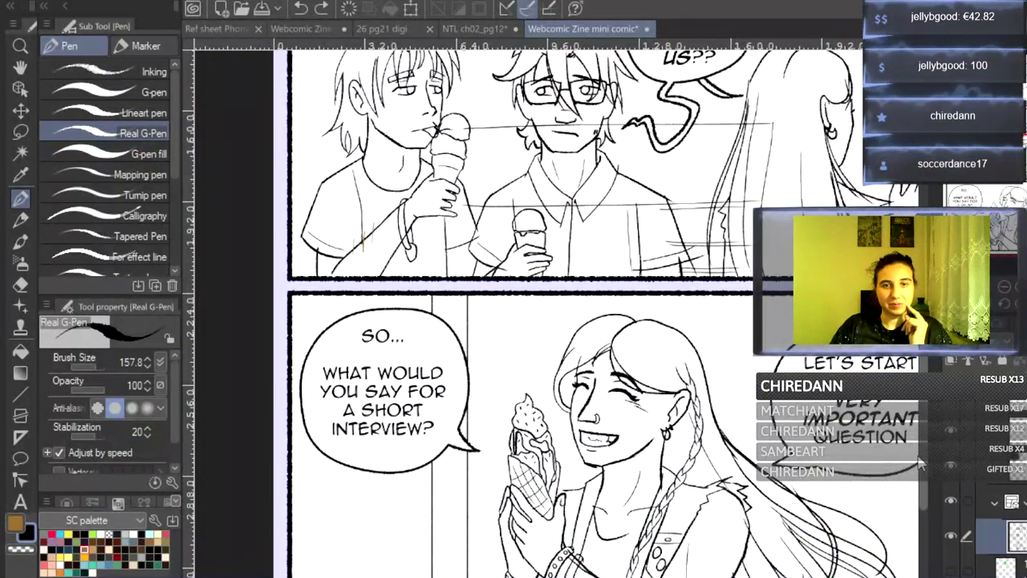
scroll(562, 313, up, 6)
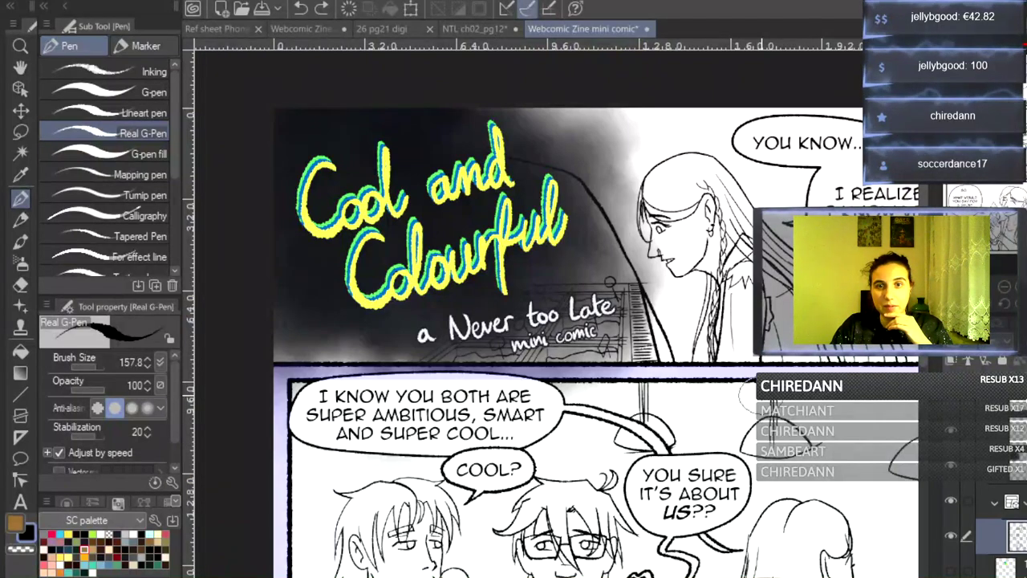
scroll(553, 321, down, 3)
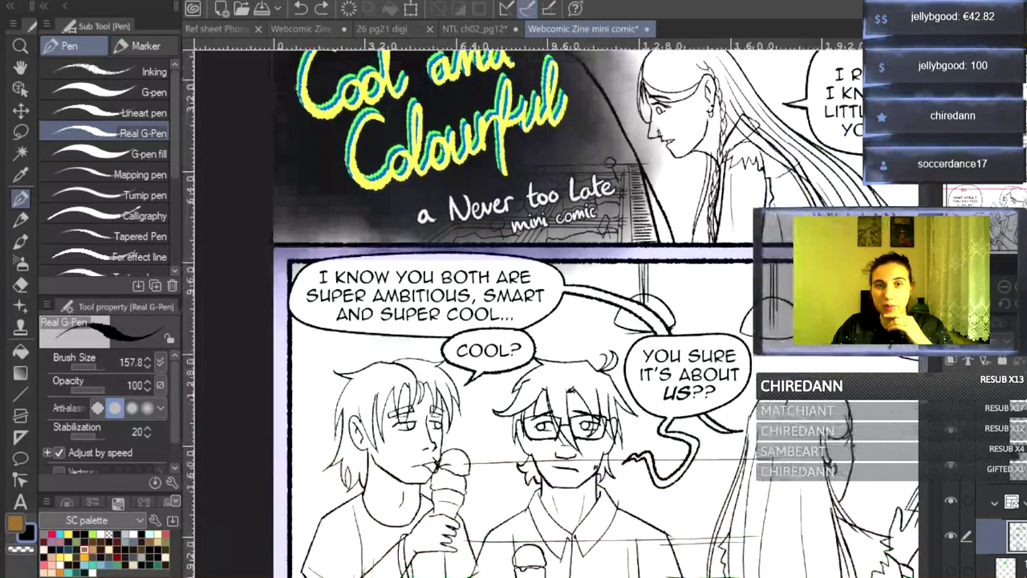
scroll(549, 312, up, 1)
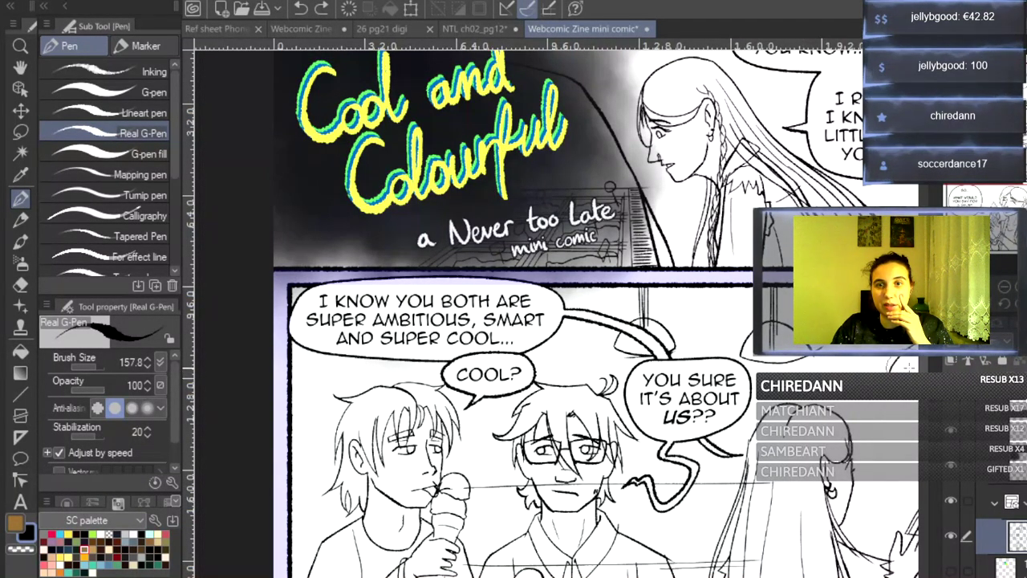
scroll(554, 312, up, 4)
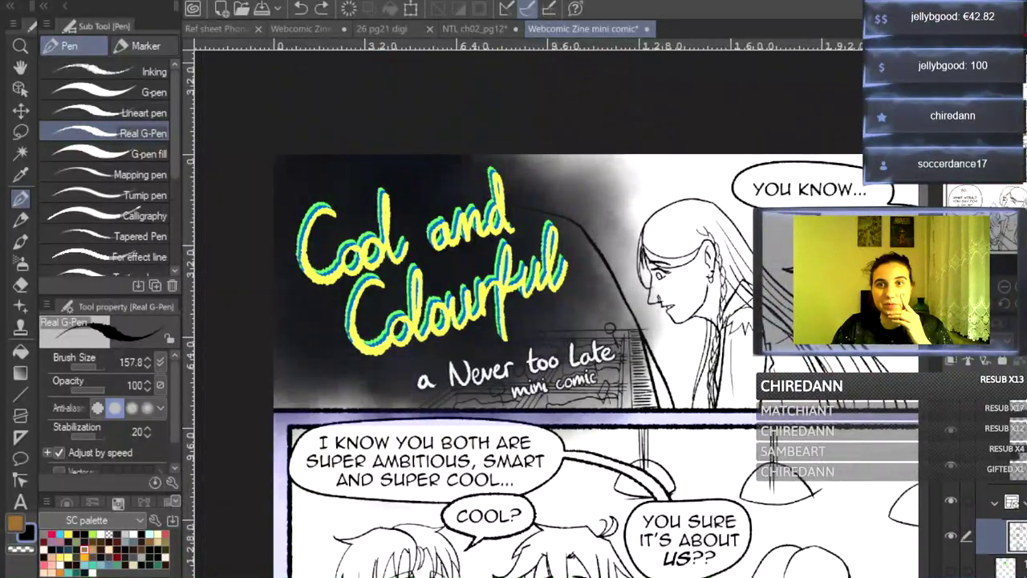
scroll(553, 313, down, 3)
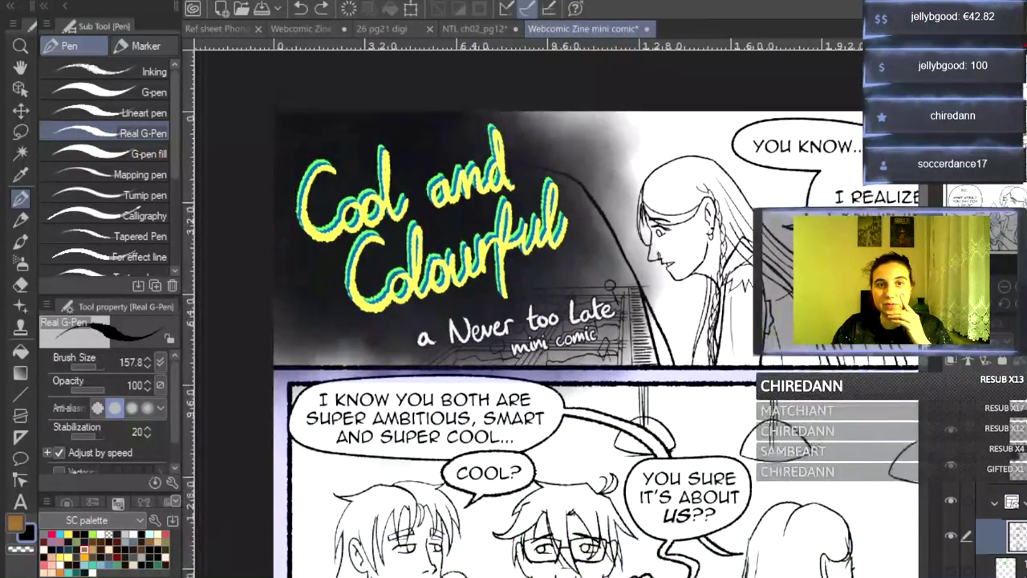
scroll(554, 313, down, 2)
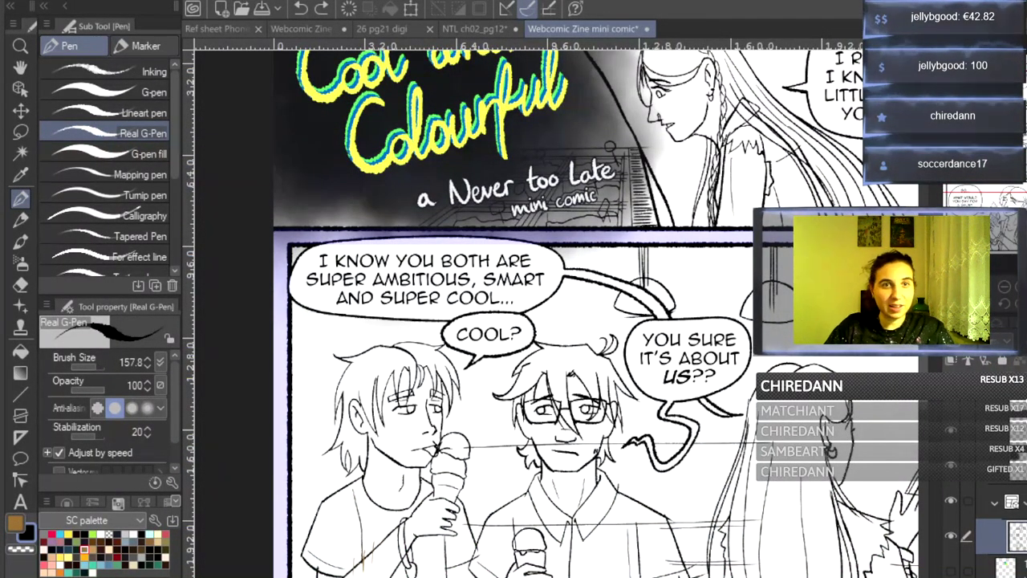
scroll(454, 185, down, 3)
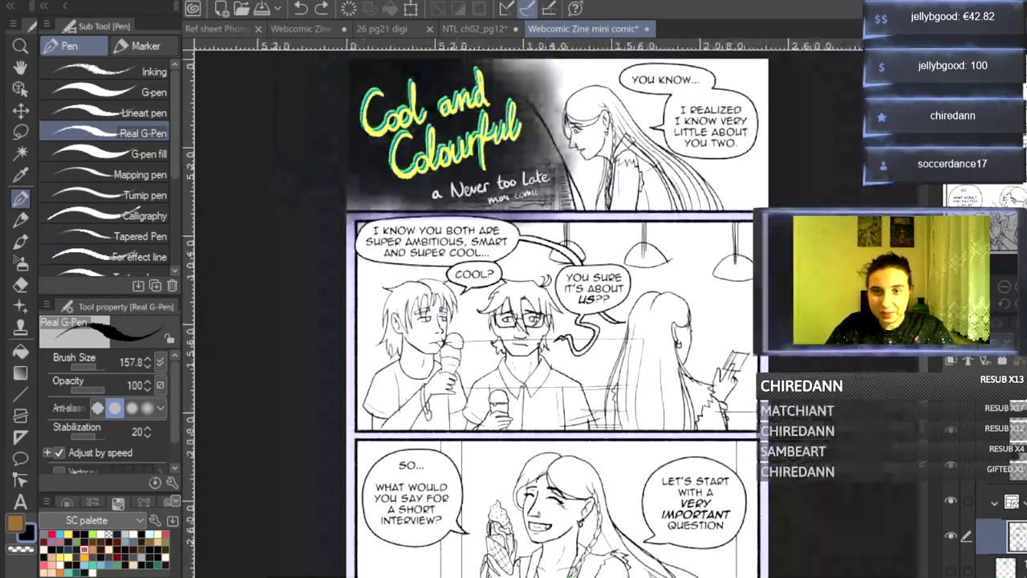
- Look further down the layer stack for the next layer to work on
scroll(995, 513, down, 5)
scroll(995, 513, down, 5)
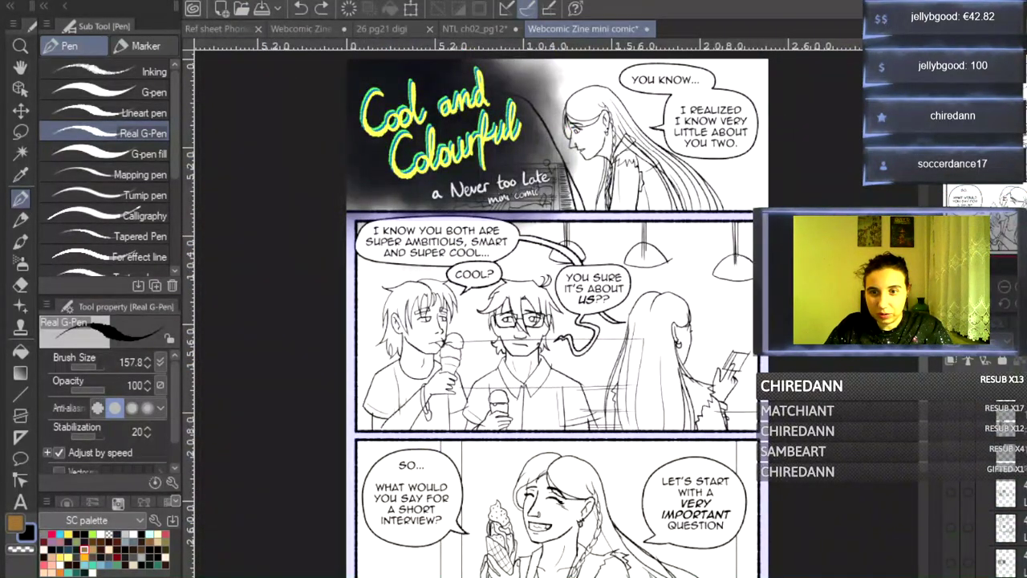